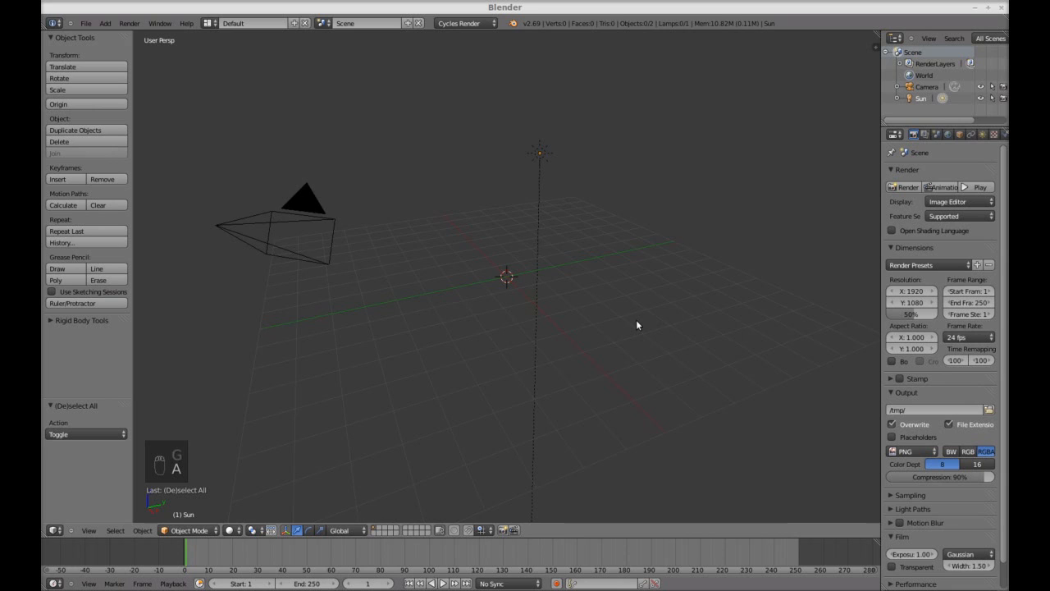
# - Load bamboo leaf.png as a background image and view the scene in top orthographic projection
pyautogui.press('KP_7')
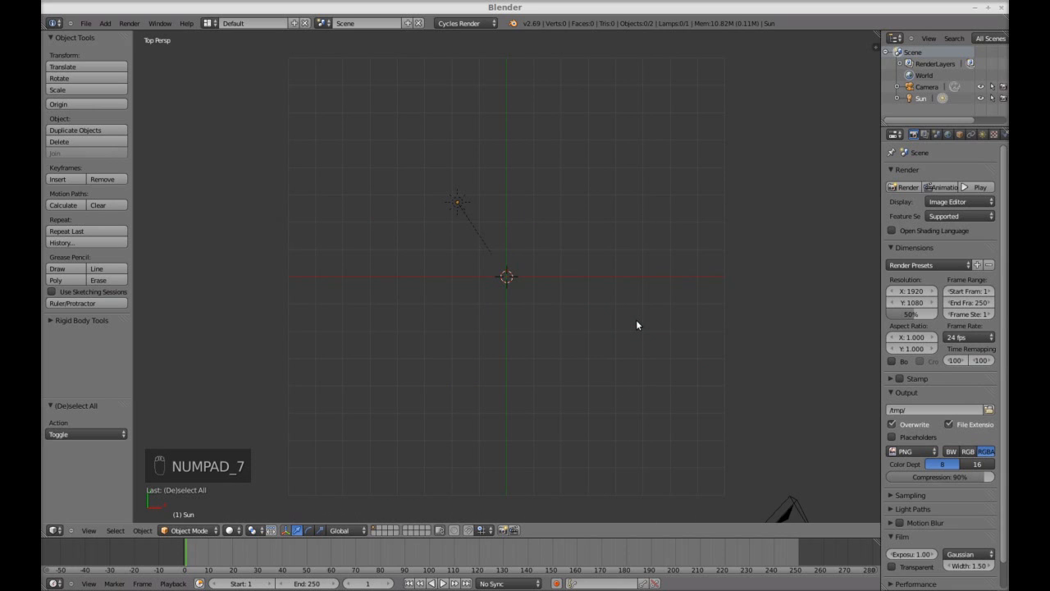
pyautogui.press('KP_5')
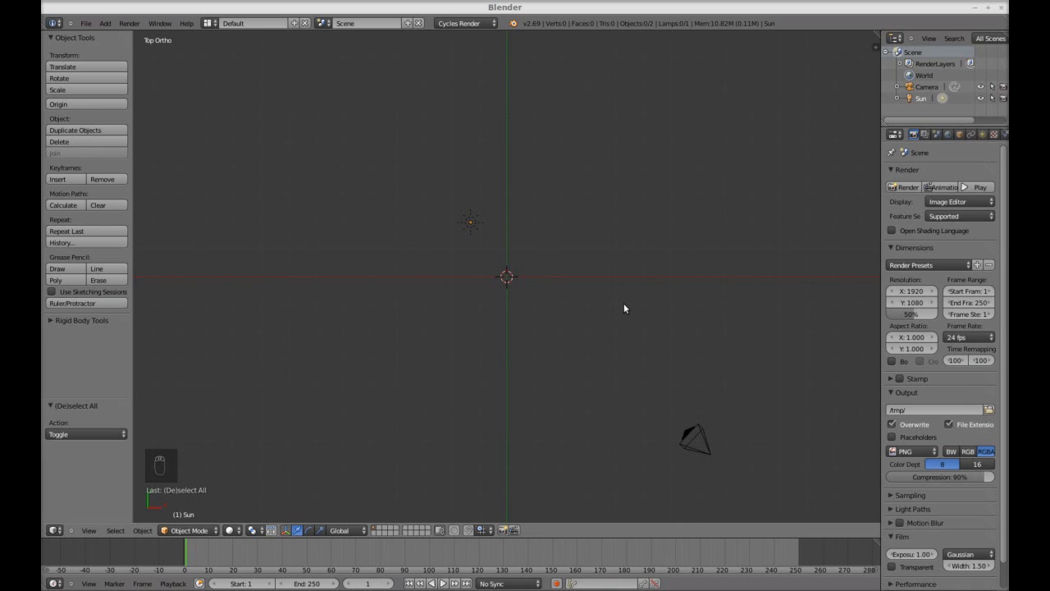
pyautogui.press('n')
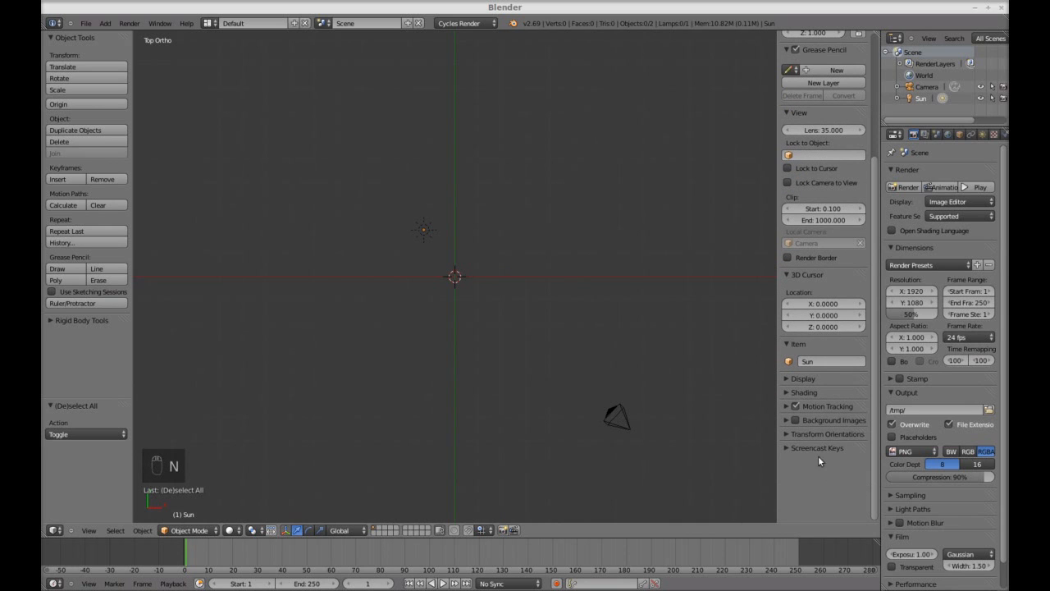
pyautogui.click(797, 420)
pyautogui.click(787, 418)
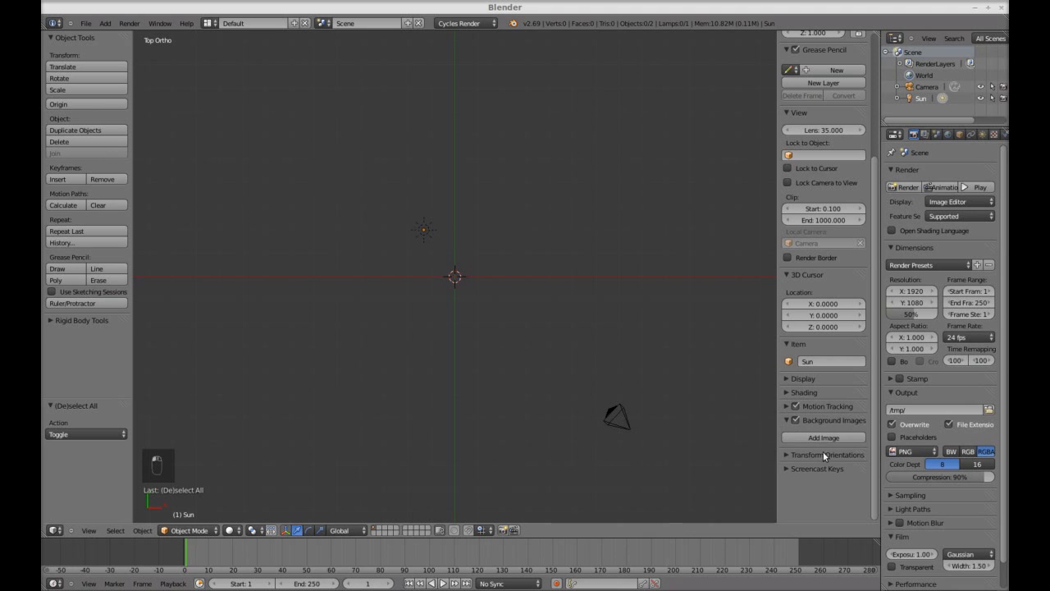
pyautogui.click(828, 438)
pyautogui.click(839, 504)
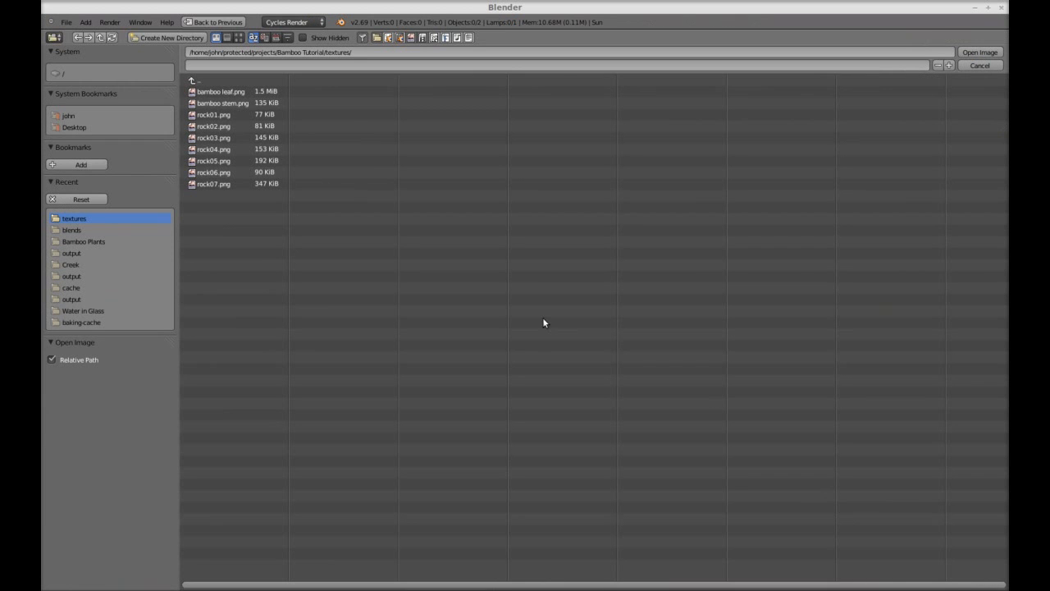
pyautogui.doubleClick(246, 91)
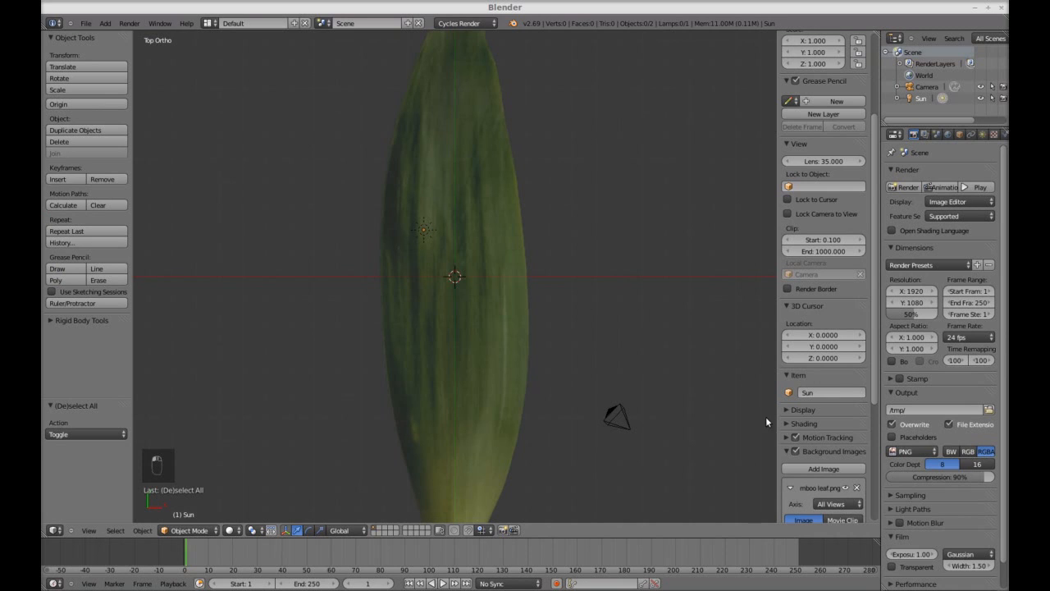
# - Set the background image's size to 1.000
pyautogui.scroll(-5, 876, 417)
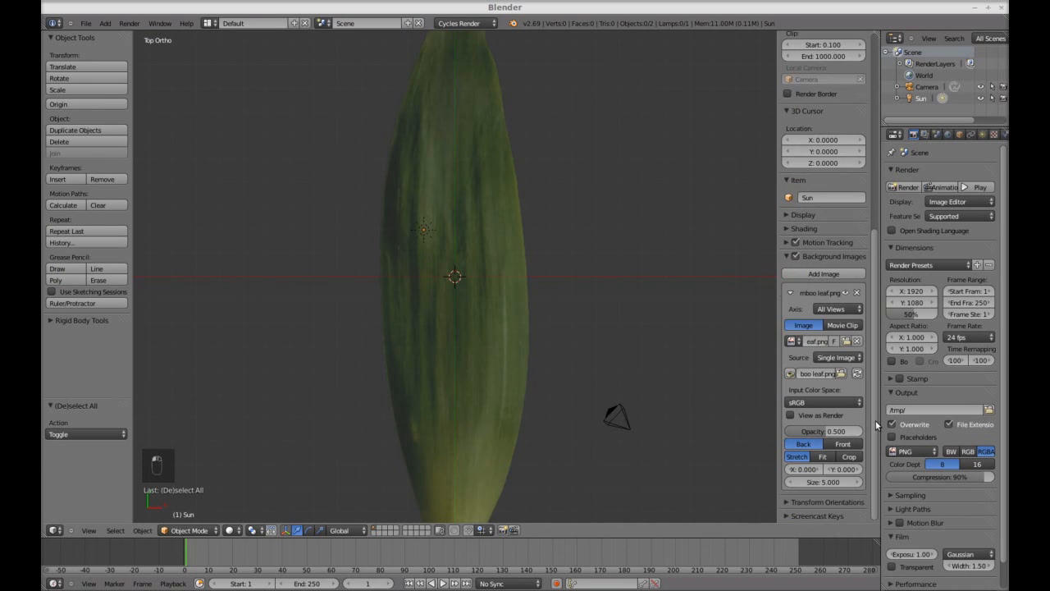
pyautogui.click(813, 482)
pyautogui.press('Return')
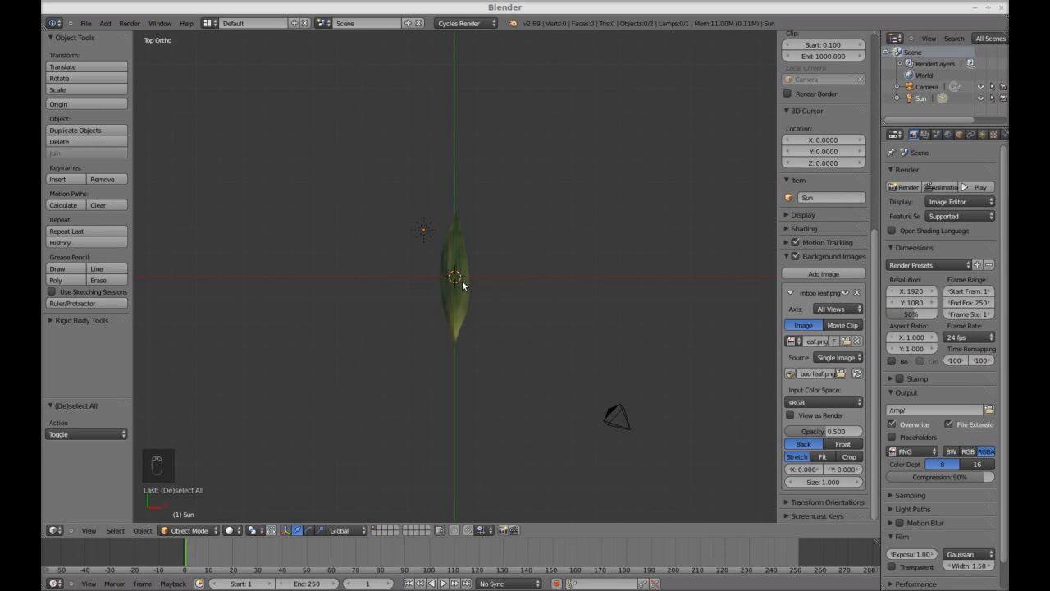
# - Add a mesh plane at the origin and set the viewport shading to Wireframe so the leaf image shows through
pyautogui.scroll(2, 503, 319)
pyautogui.hotkey('shift', 'a')
pyautogui.moveTo(505, 324)
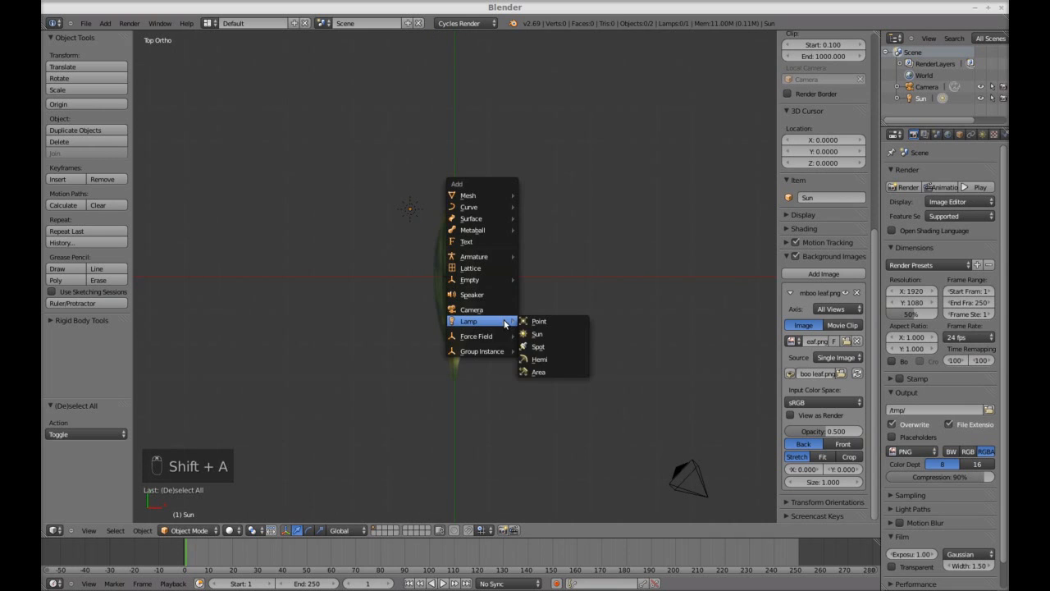
pyautogui.moveTo(492, 197)
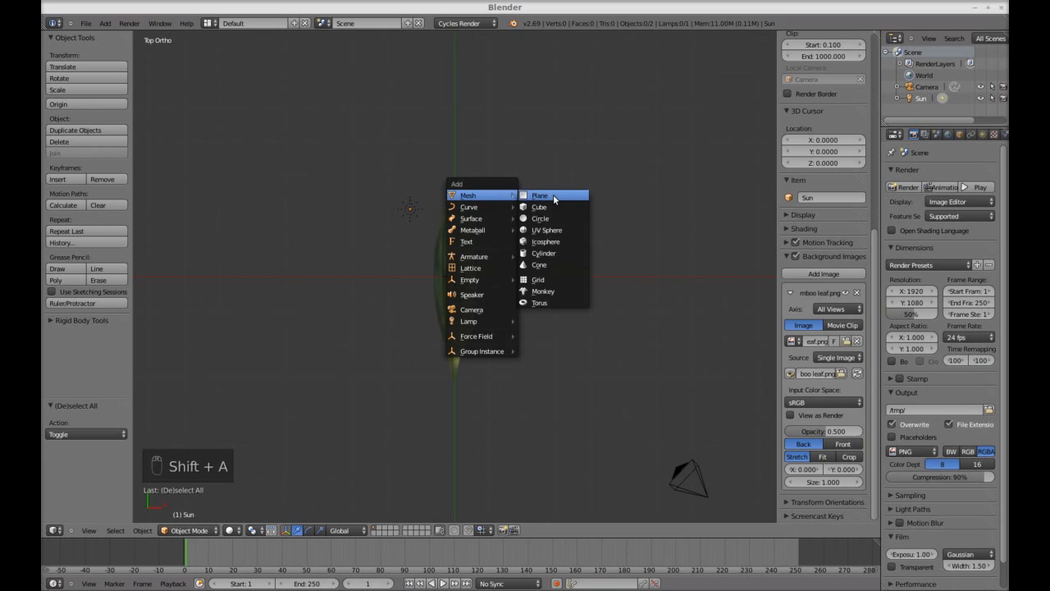
pyautogui.click(549, 197)
pyautogui.click(232, 530)
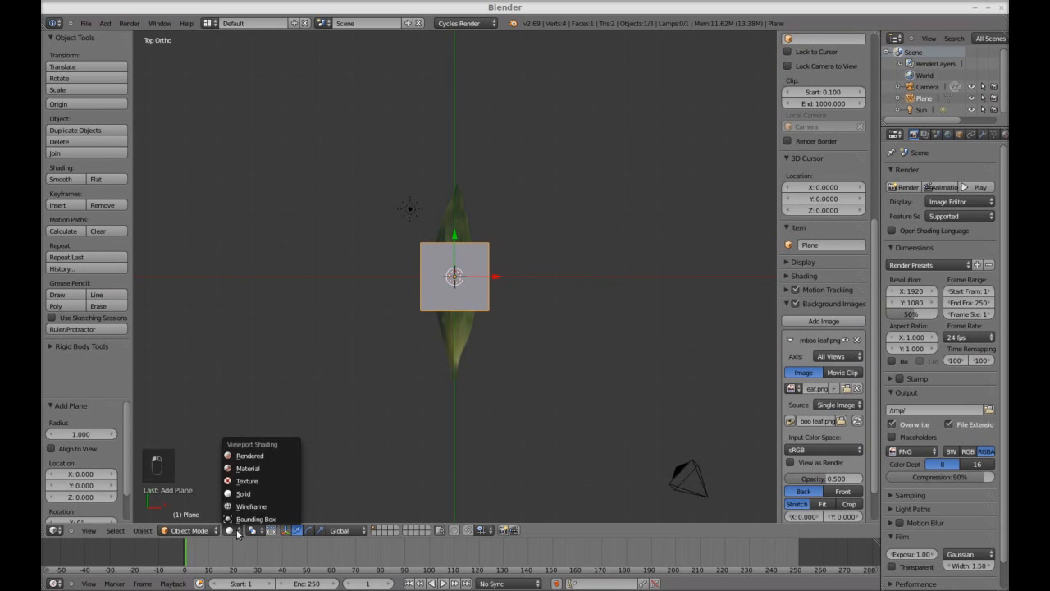
pyautogui.click(244, 519)
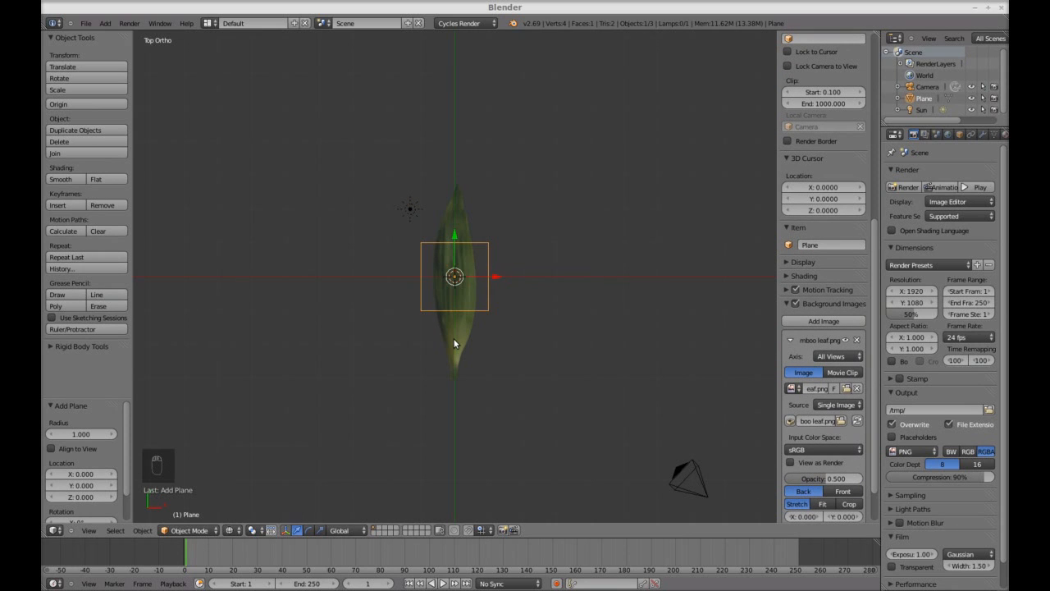
# - Scale the plane by about 3.03 along Y and about 0.74 along X to enclose the leaf image
pyautogui.scroll(3, 453, 341)
pyautogui.press('s')
pyautogui.press('y')
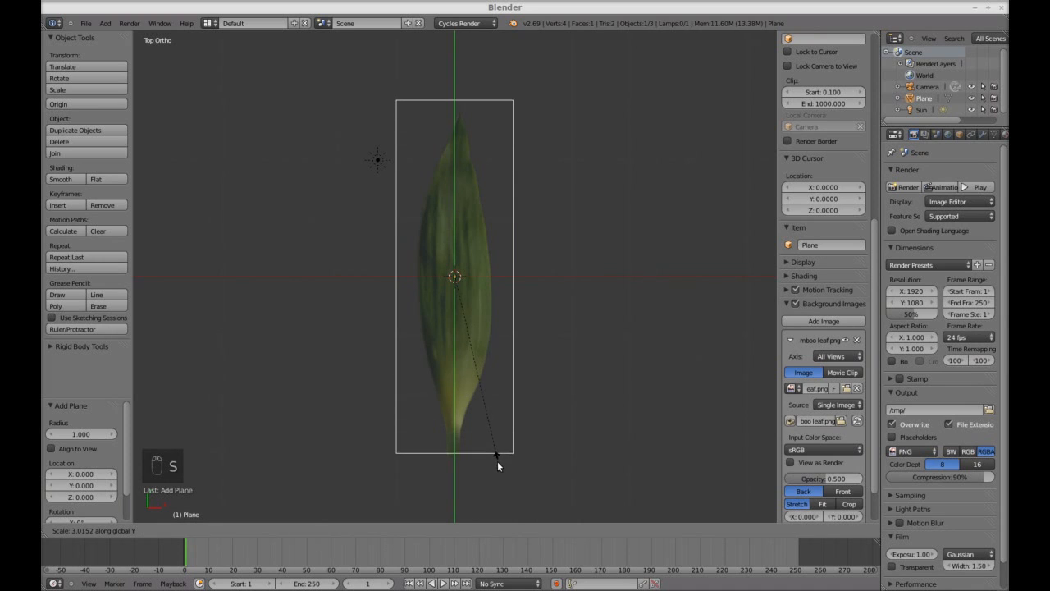
pyautogui.click(497, 461)
pyautogui.press('s')
pyautogui.press('x')
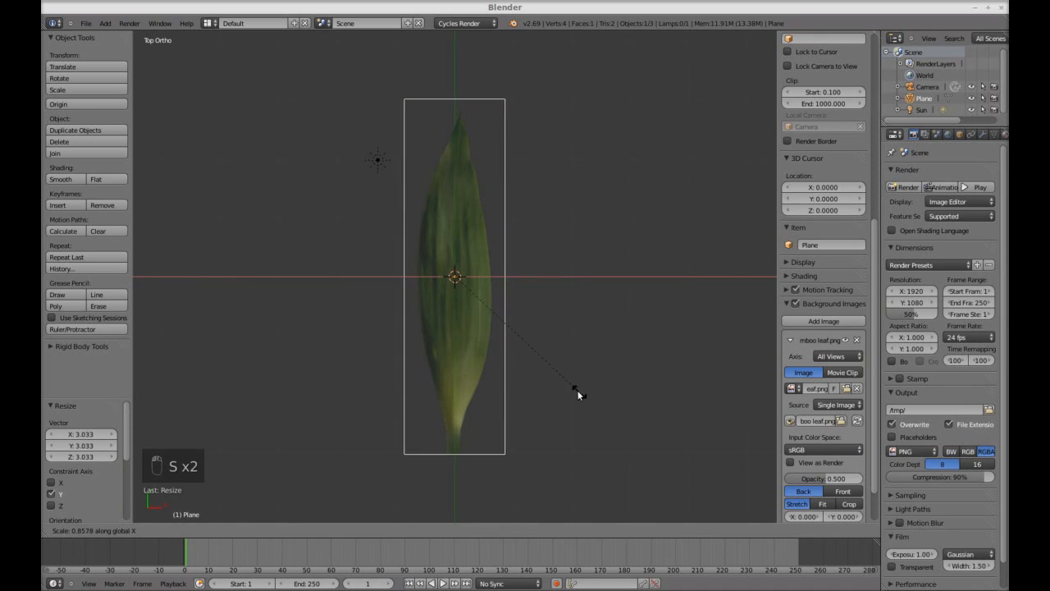
pyautogui.click(560, 373)
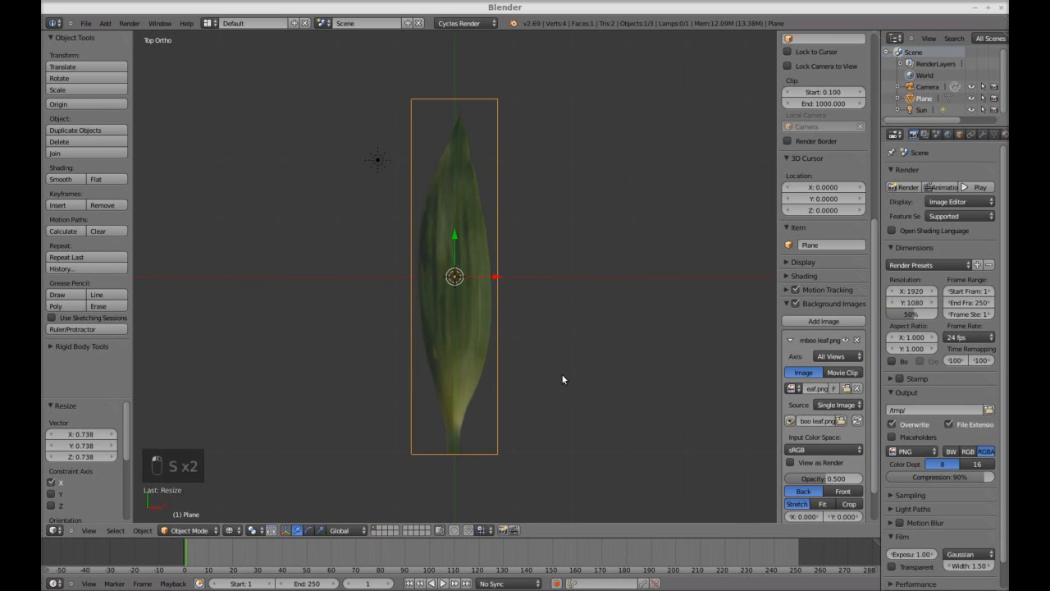
# - Refine the plane's fit around the leaf by nudging its position and scaling it by about 0.93 along Y
pyautogui.press('g')
pyautogui.click(546, 238)
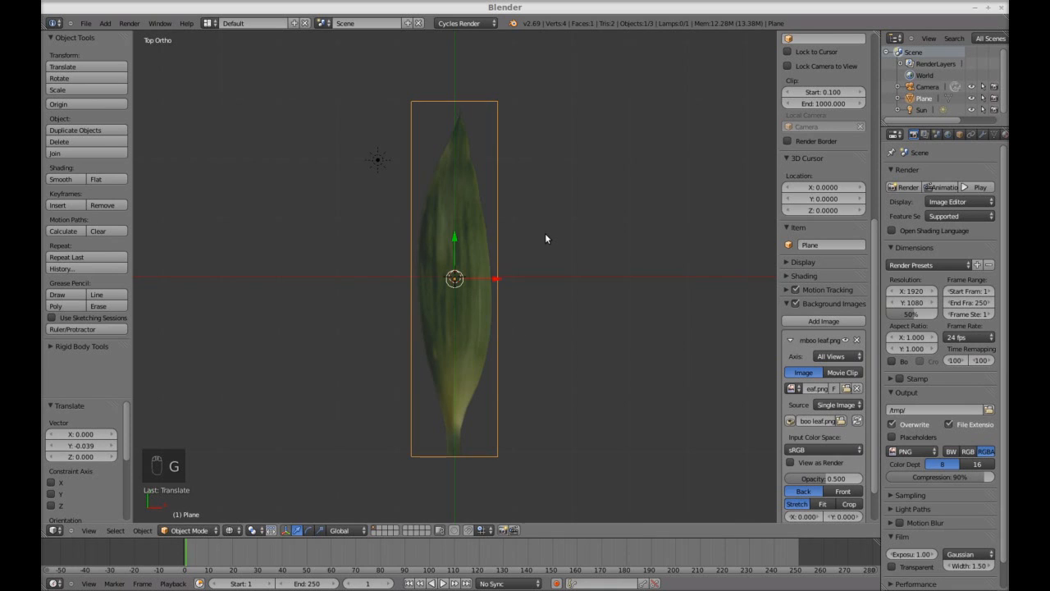
pyautogui.press('s')
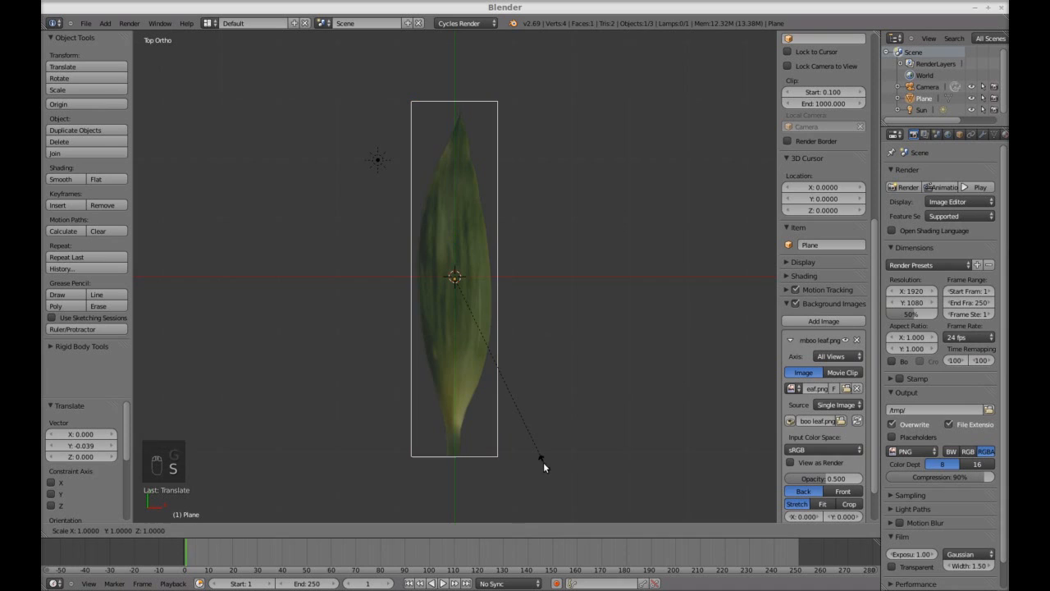
pyautogui.press('y')
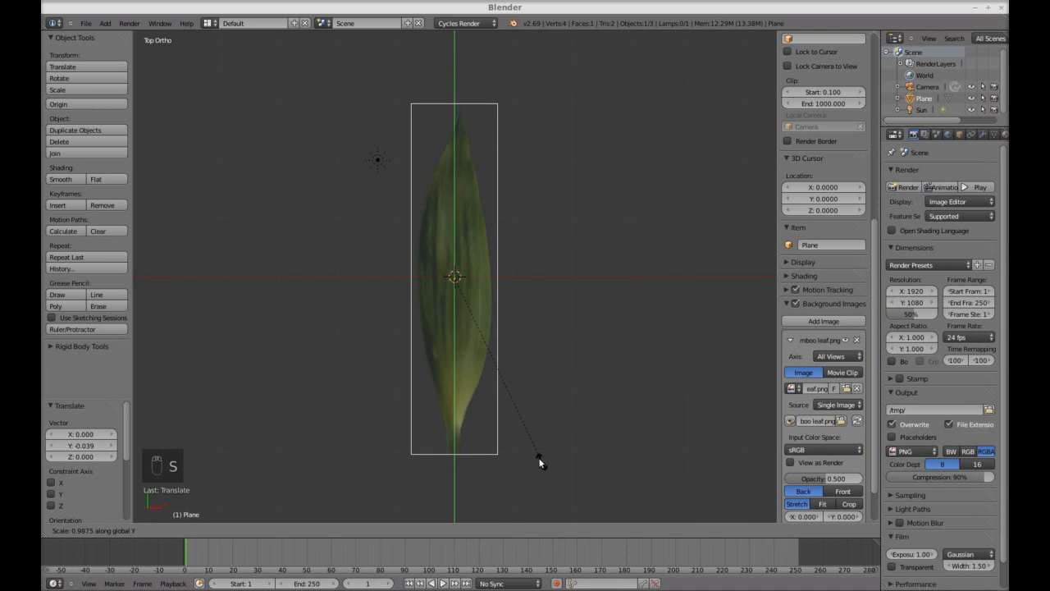
pyautogui.click(533, 453)
pyautogui.press('g')
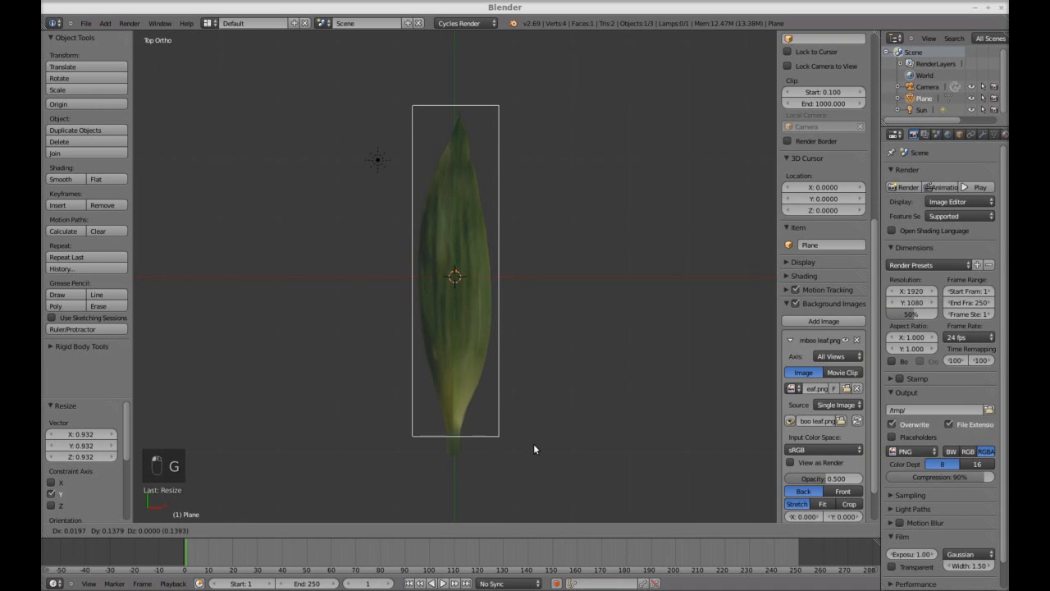
pyautogui.click(531, 443)
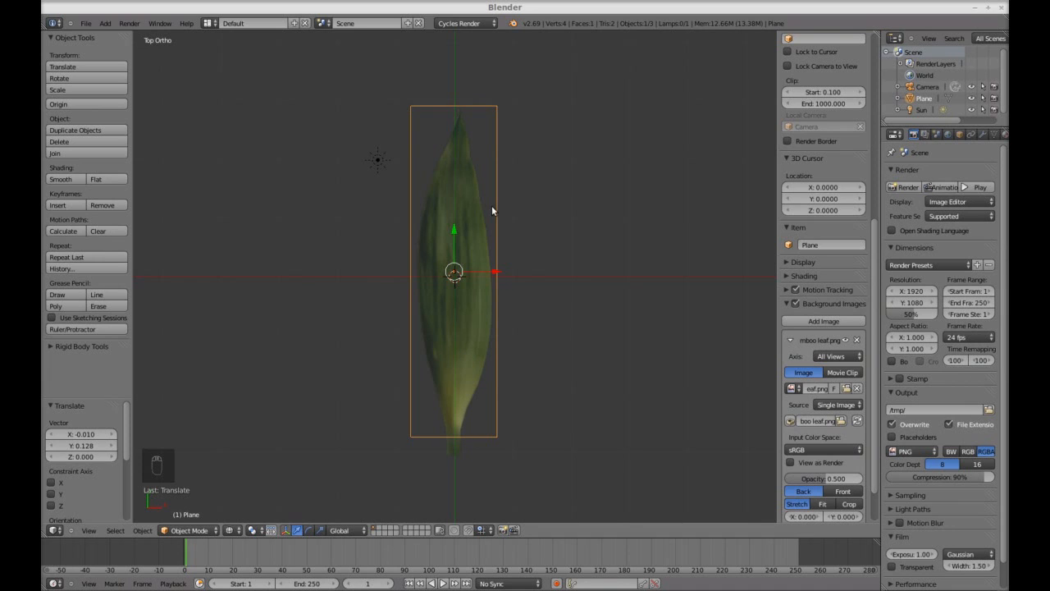
# - Subdivide the whole plane three times in Edit Mode
pyautogui.press('Tab')
pyautogui.press('w')
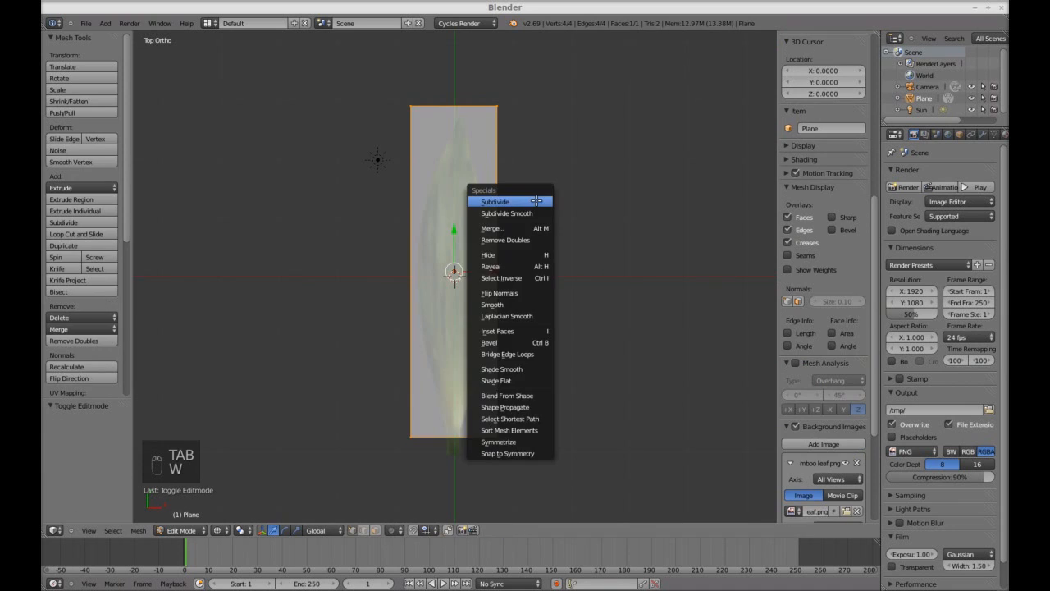
pyautogui.click(536, 201)
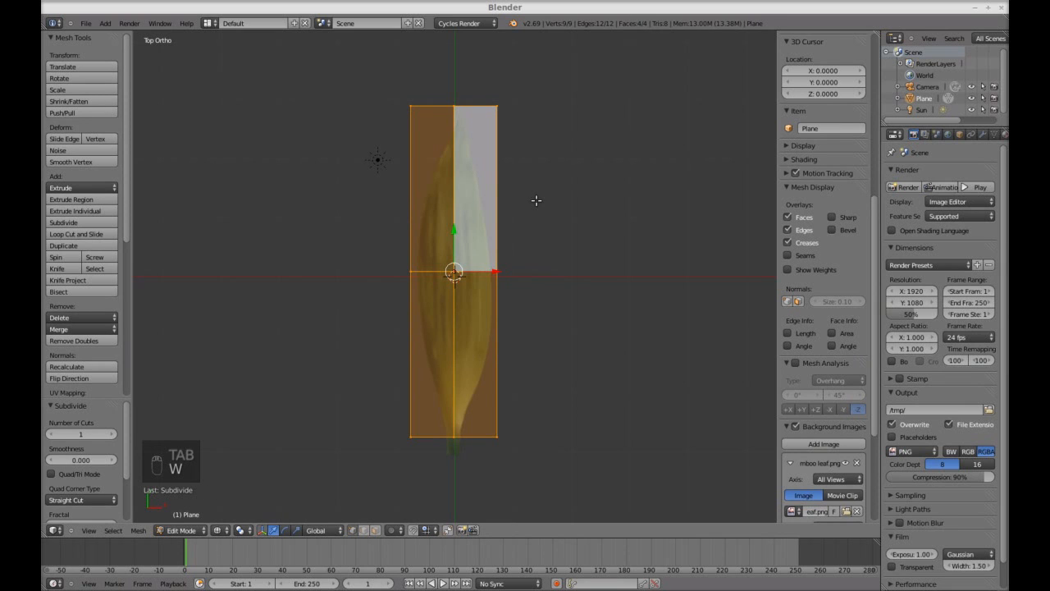
pyautogui.press('w')
pyautogui.click(535, 201)
pyautogui.press('w')
pyautogui.click(536, 201)
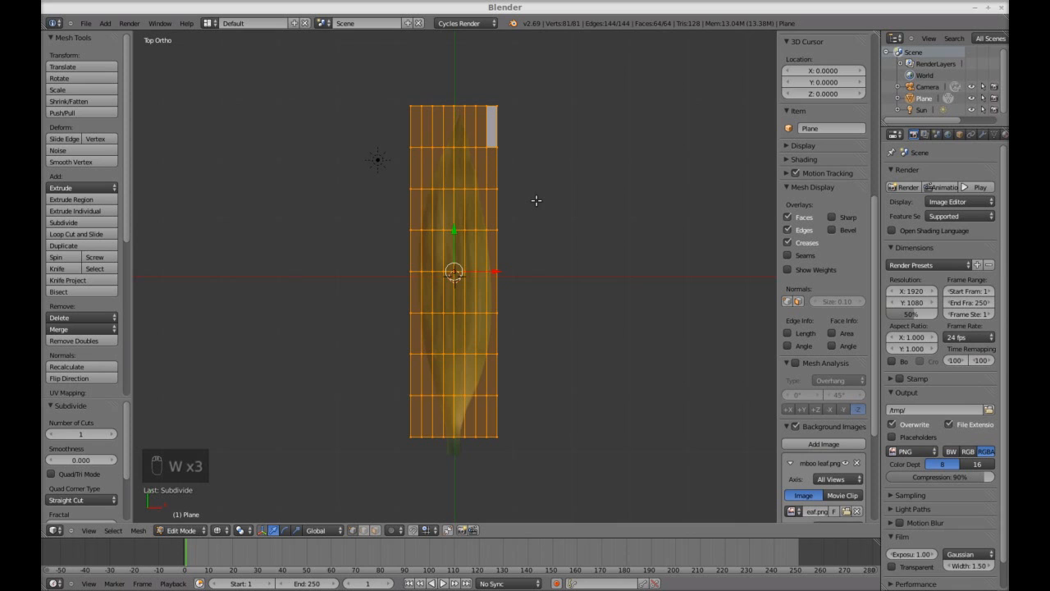
# - Select only the topmost edge row of the grid and scale it by about 0.19 along X
pyautogui.press('a')
pyautogui.scroll(2, 514, 126)
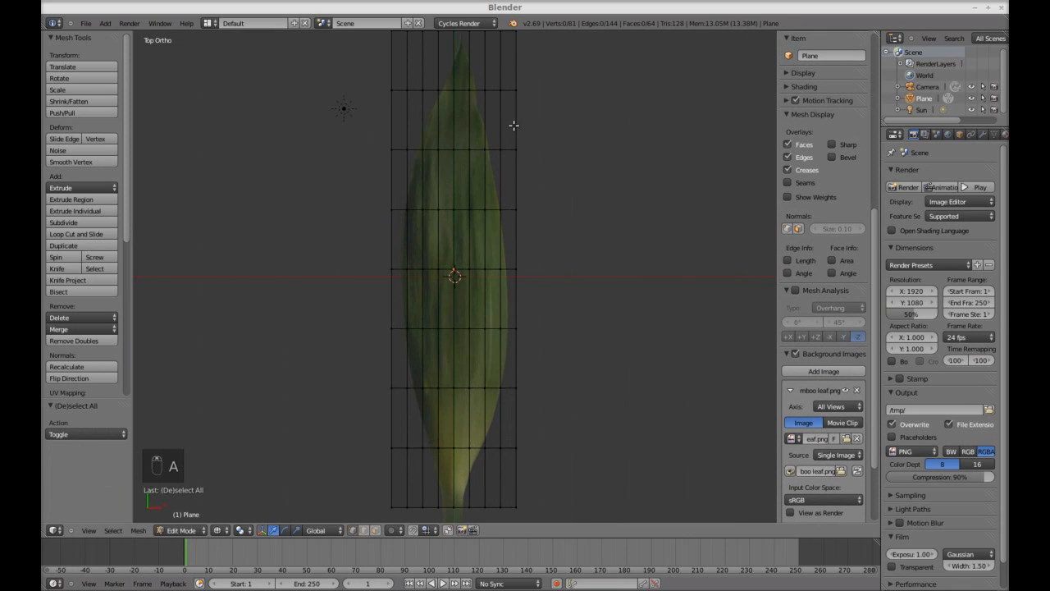
pyautogui.keyDown('shift'); pyautogui.moveTo(561, 137); pyautogui.dragTo(566, 188, button='middle'); pyautogui.keyUp('shift')
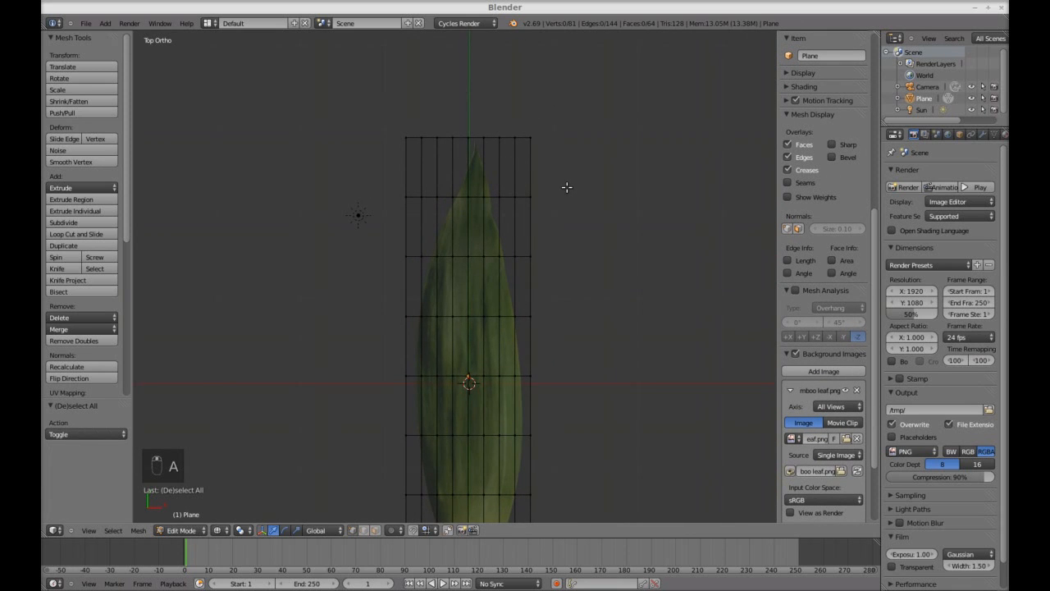
pyautogui.keyDown('alt'); pyautogui.rightClick(521, 137); pyautogui.keyUp('alt')
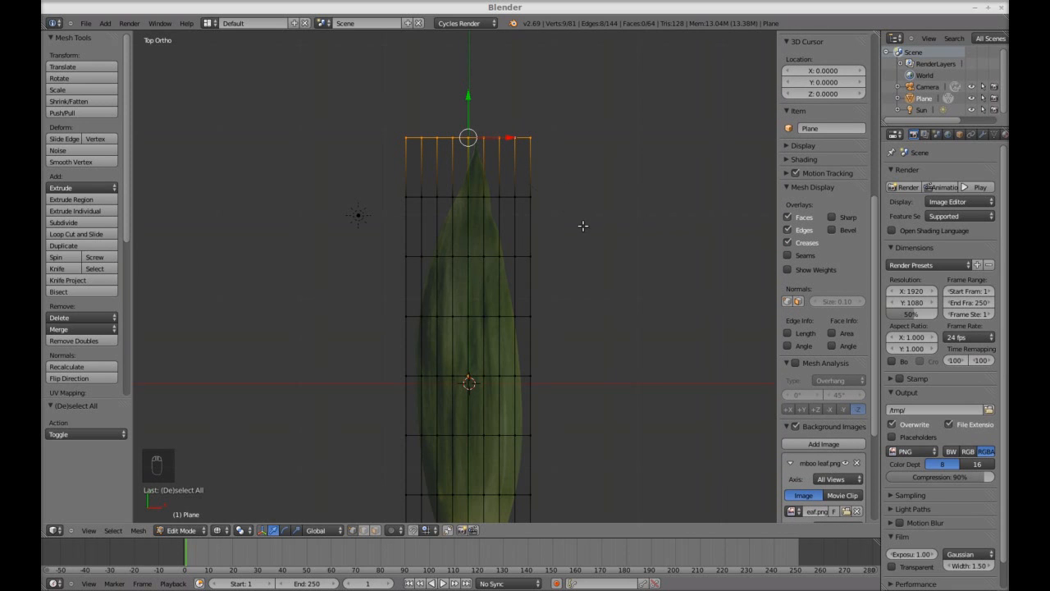
pyautogui.press('s')
pyautogui.press('x')
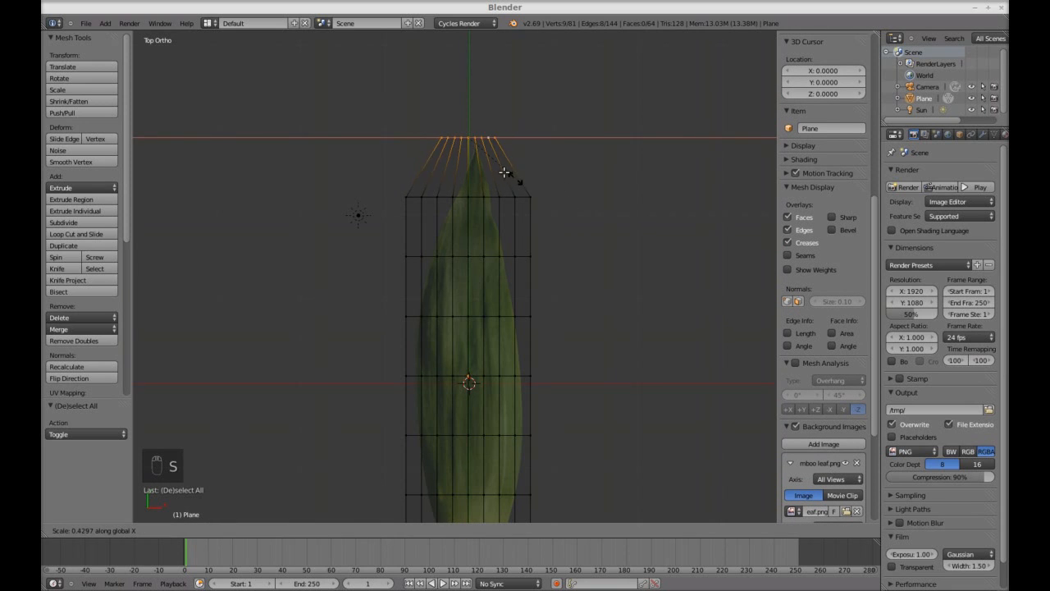
pyautogui.click(490, 158)
# - Move the narrowed top row about 0.083 in X and 0.040 in Y over the leaf tip, shrink it slightly, and deselect it
pyautogui.scroll(3, 488, 159)
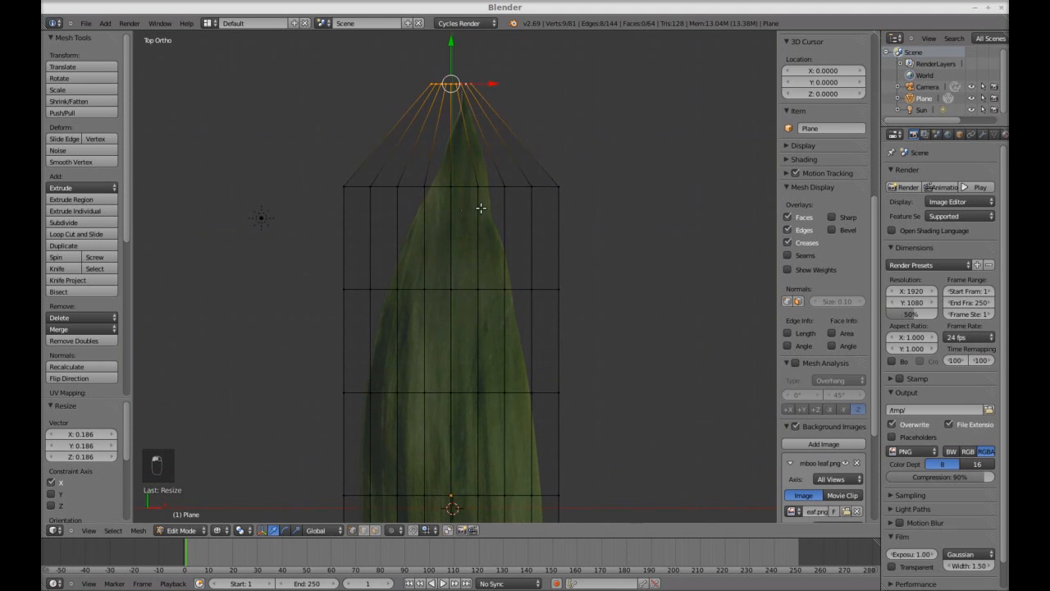
pyautogui.press('g')
pyautogui.click(549, 188)
pyautogui.press('s')
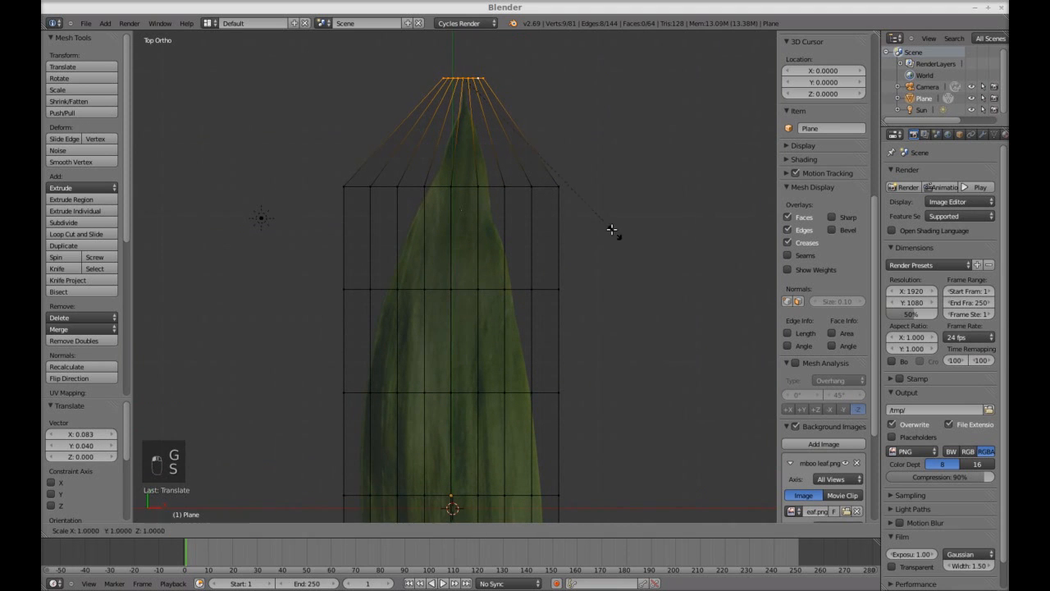
pyautogui.click(601, 220)
pyautogui.press('a')
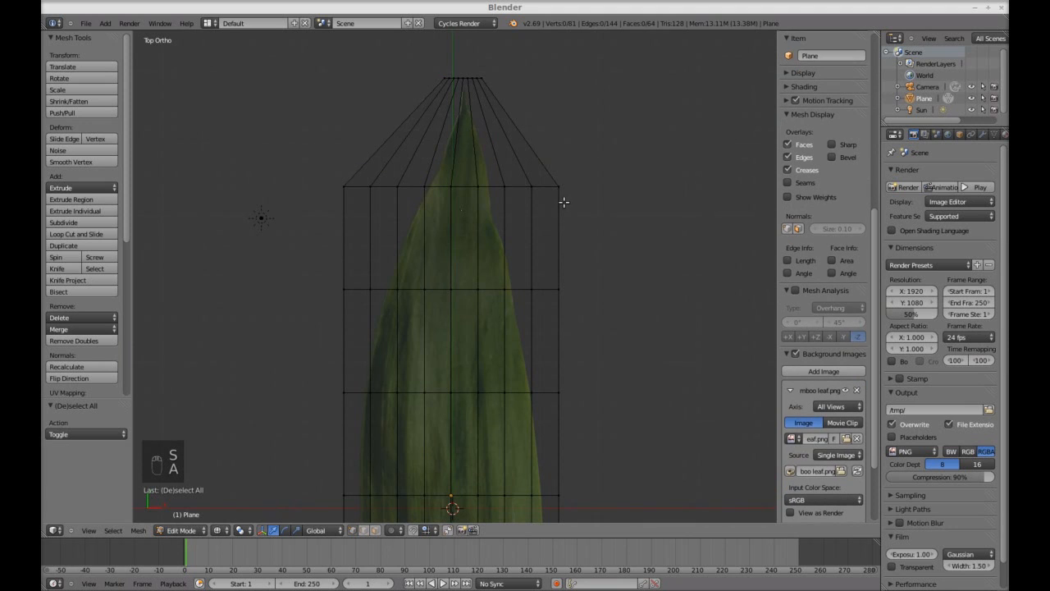
# - Scale the second edge row from the tip by about 0.37 along X and shift it slightly along X to match the leaf
pyautogui.keyDown('alt'); pyautogui.rightClick(550, 190); pyautogui.keyUp('alt')
pyautogui.press('s')
pyautogui.press('x')
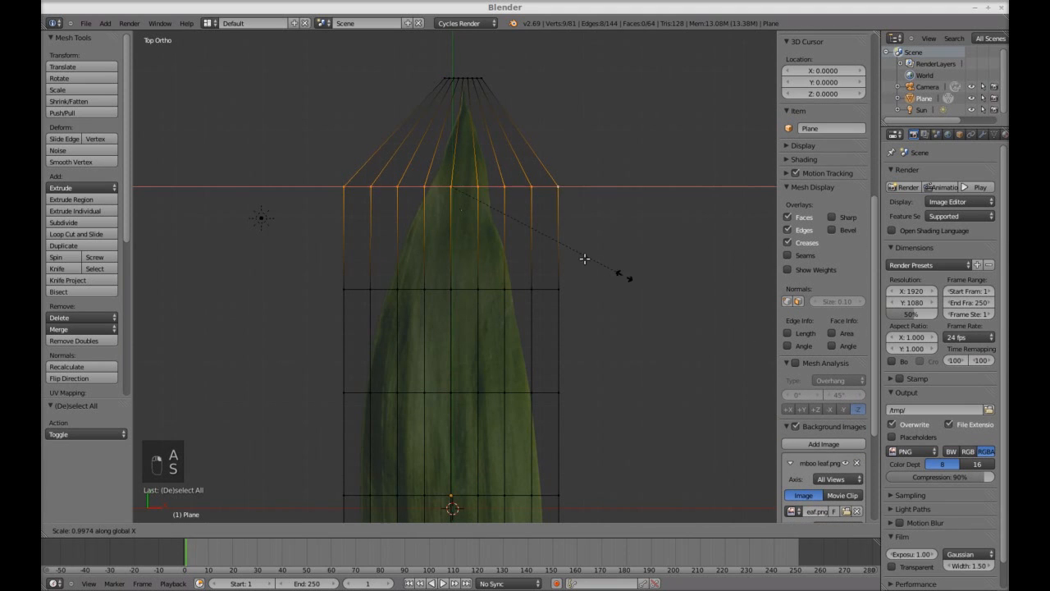
pyautogui.click(514, 216)
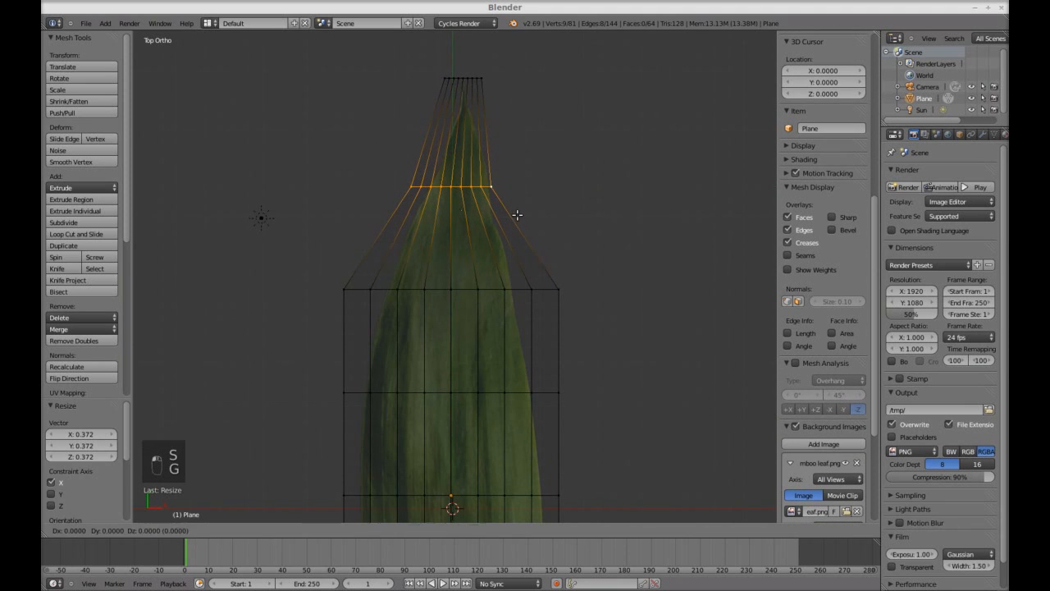
pyautogui.press('g')
pyautogui.press('x')
pyautogui.click(522, 215)
pyautogui.press('a')
# - Scale the third edge row from the tip along X by about 0.606 and 1.095, shift it about -0.004 in X, and deselect it
pyautogui.keyDown('alt'); pyautogui.rightClick(543, 289); pyautogui.keyUp('alt')
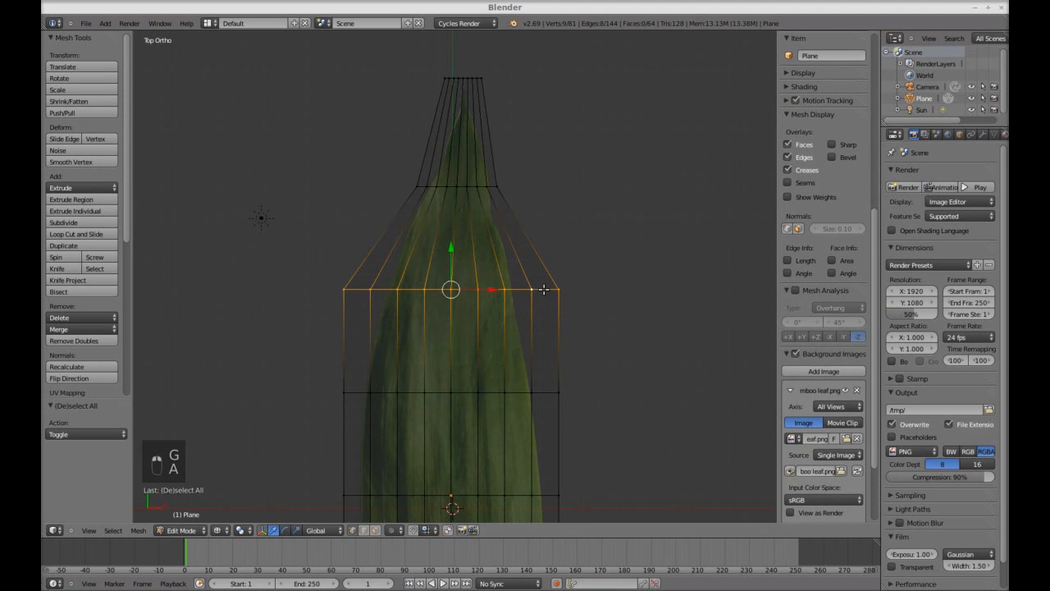
pyautogui.press('s')
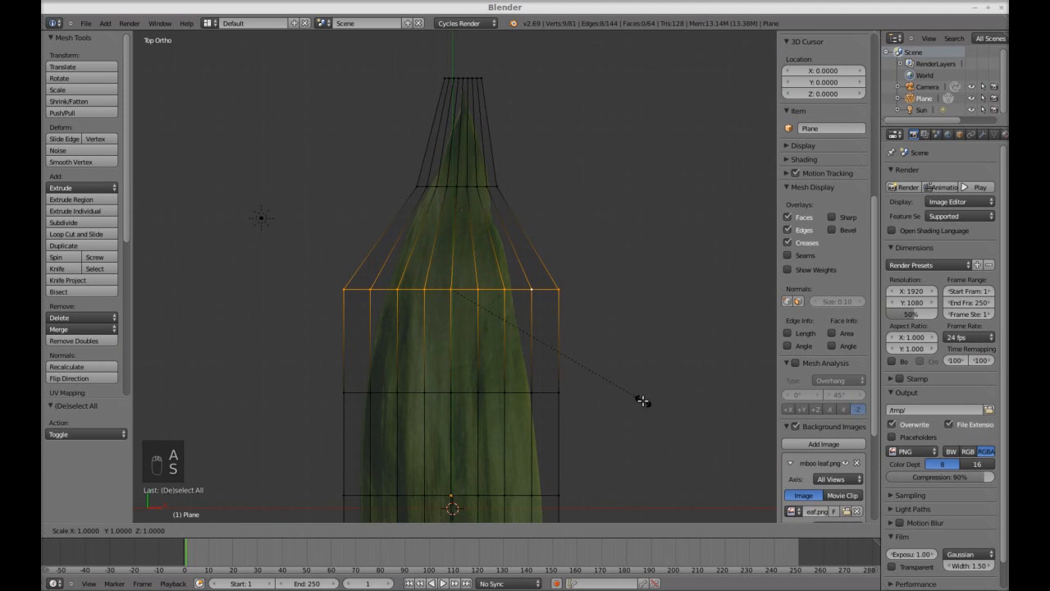
pyautogui.press('x')
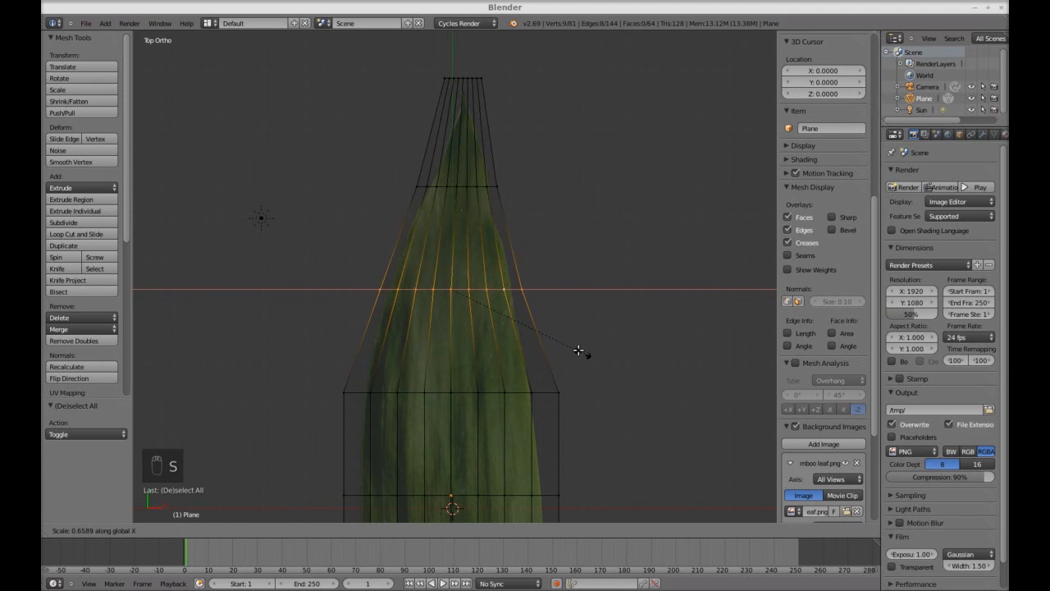
pyautogui.click(573, 346)
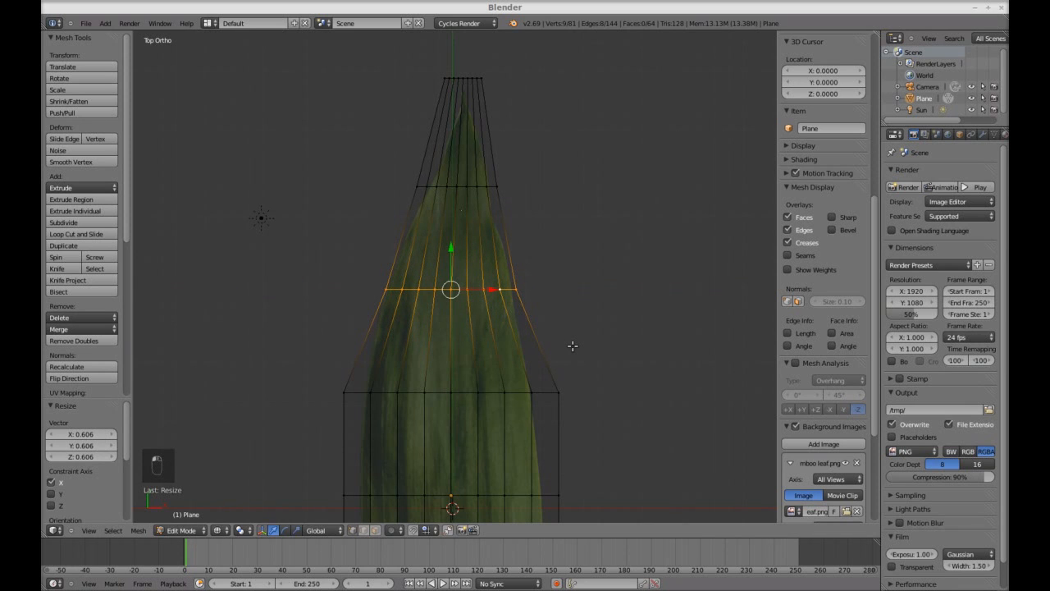
pyautogui.press('s')
pyautogui.press('x')
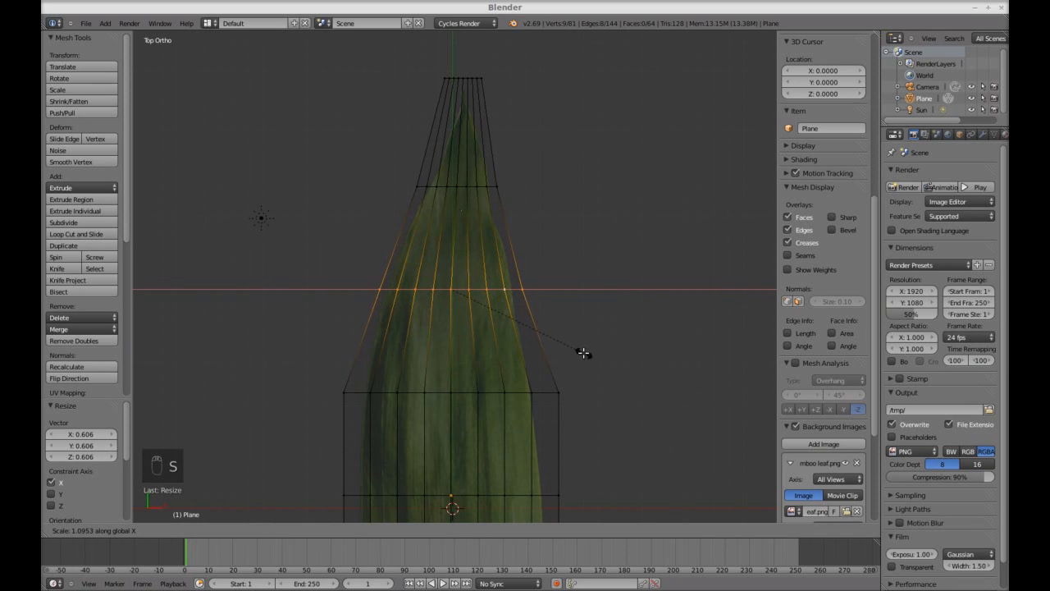
pyautogui.click(584, 353)
pyautogui.press('g')
pyautogui.press('x')
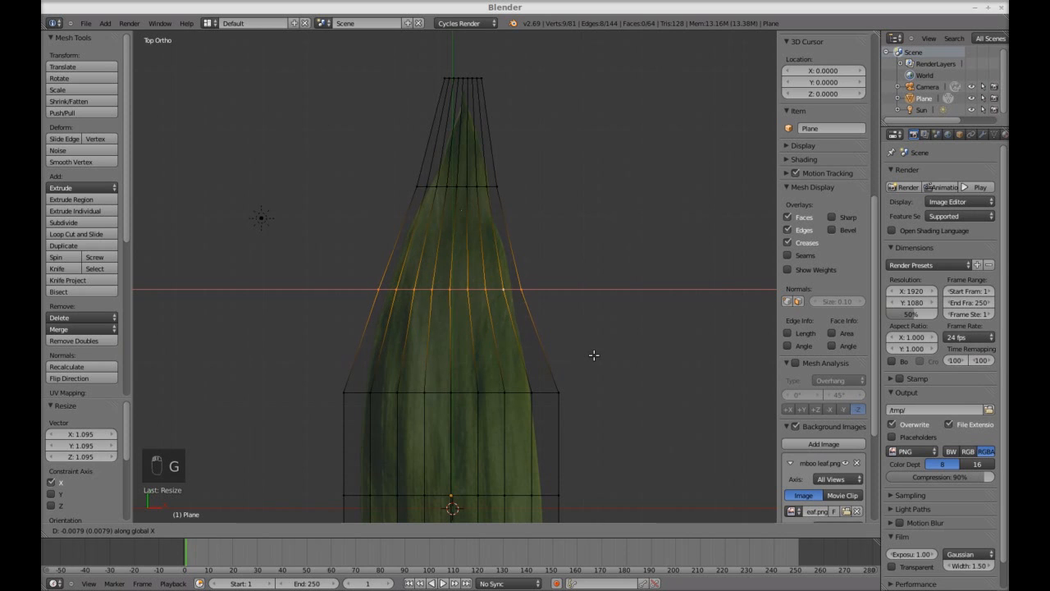
pyautogui.click(594, 355)
pyautogui.press('a')
# - Scale the fourth edge row from the tip by about 0.862 along X, shift it slightly along X to match the leaf, and deselect it
pyautogui.keyDown('shift'); pyautogui.moveTo(605, 387); pyautogui.dragTo(579, 234, button='middle'); pyautogui.keyUp('shift')
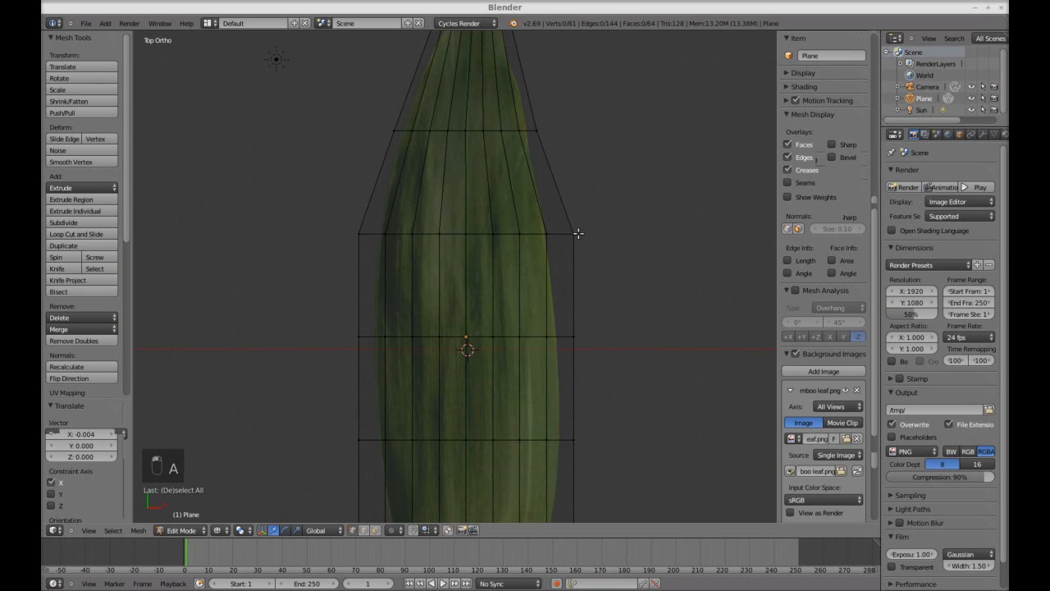
pyautogui.keyDown('alt'); pyautogui.rightClick(578, 233); pyautogui.keyUp('alt')
pyautogui.press('s')
pyautogui.press('x')
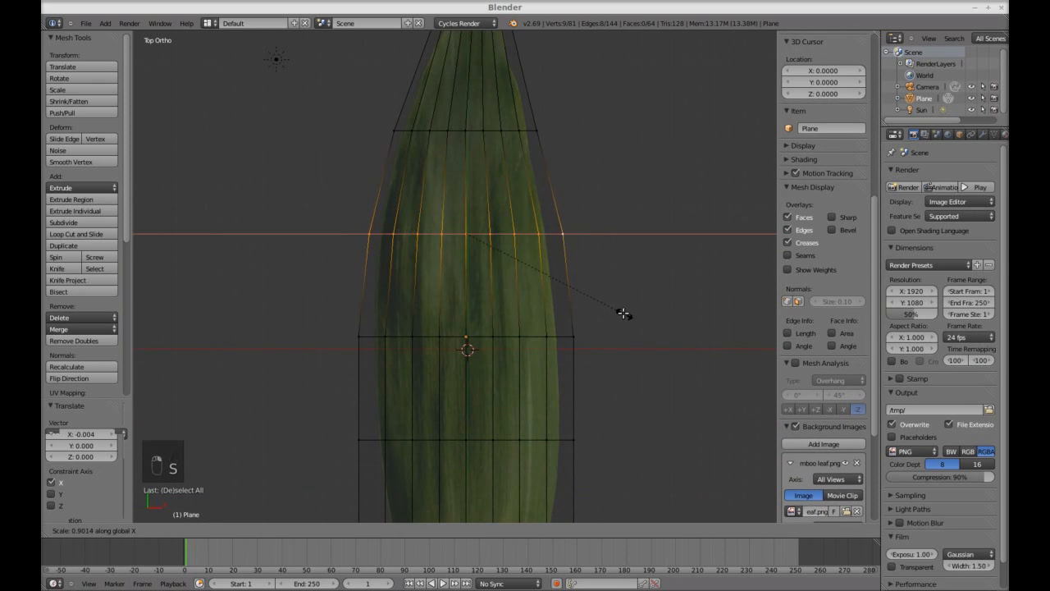
pyautogui.click(616, 308)
pyautogui.press('g')
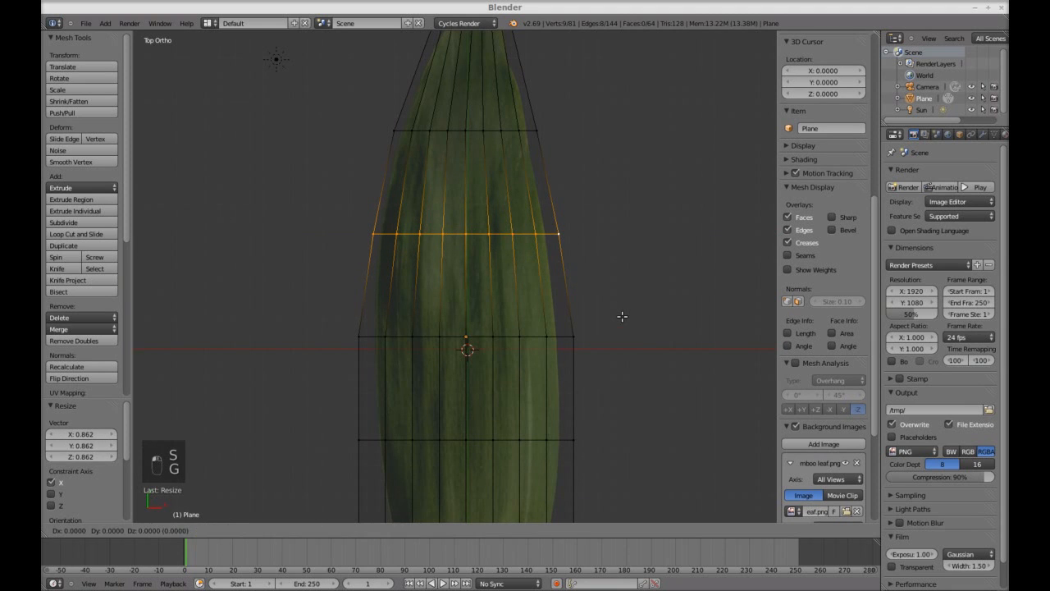
pyautogui.press('x')
pyautogui.click(619, 317)
pyautogui.press('a')
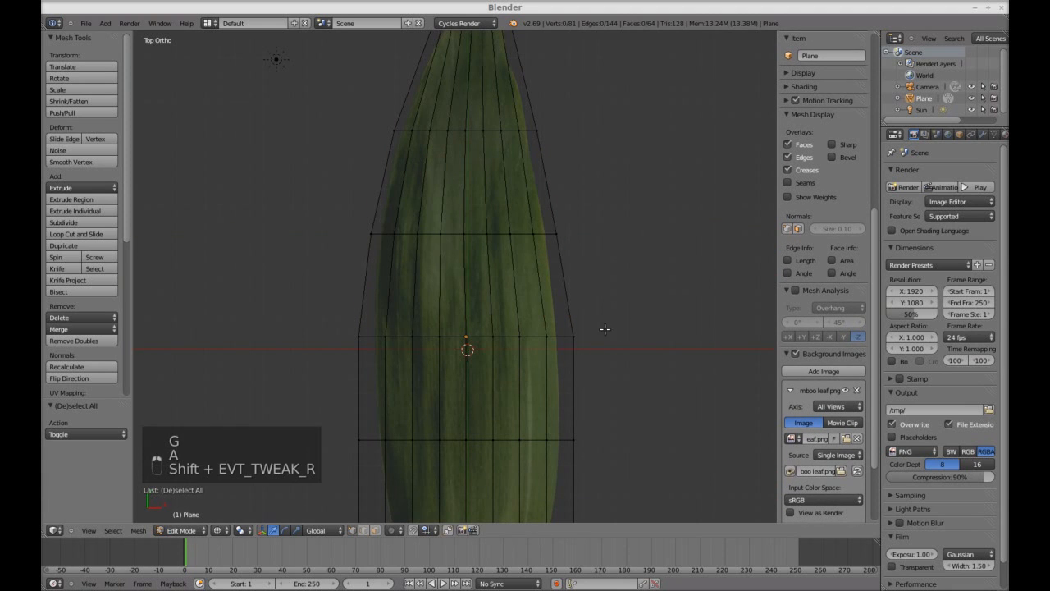
# - Scale the middle edge row of the grid by about 0.923 along X, nudge it slightly toward positive X, and deselect it
pyautogui.keyDown('shift'); pyautogui.moveTo(599, 361); pyautogui.dragTo(605, 274, button='middle'); pyautogui.keyUp('shift')
pyautogui.keyDown('alt'); pyautogui.rightClick(582, 256); pyautogui.keyUp('alt')
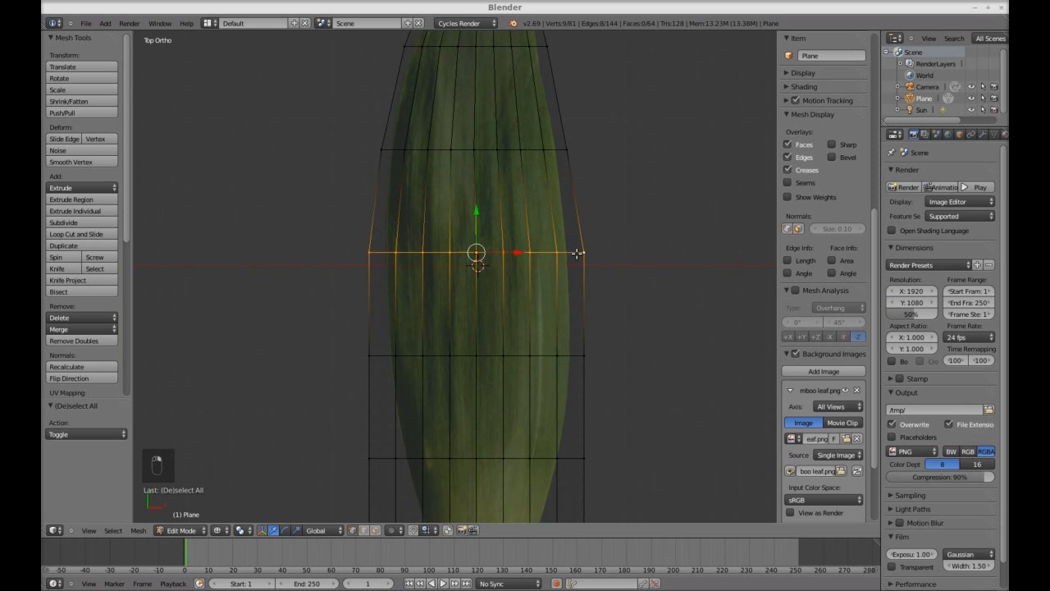
pyautogui.press('s')
pyautogui.press('x')
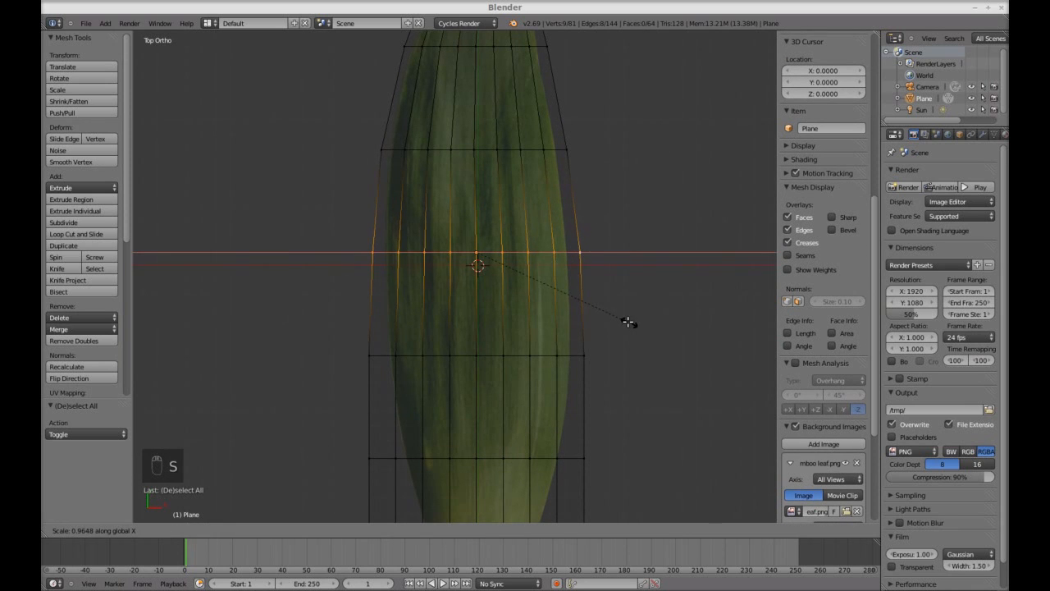
pyautogui.click(623, 316)
pyautogui.press('g')
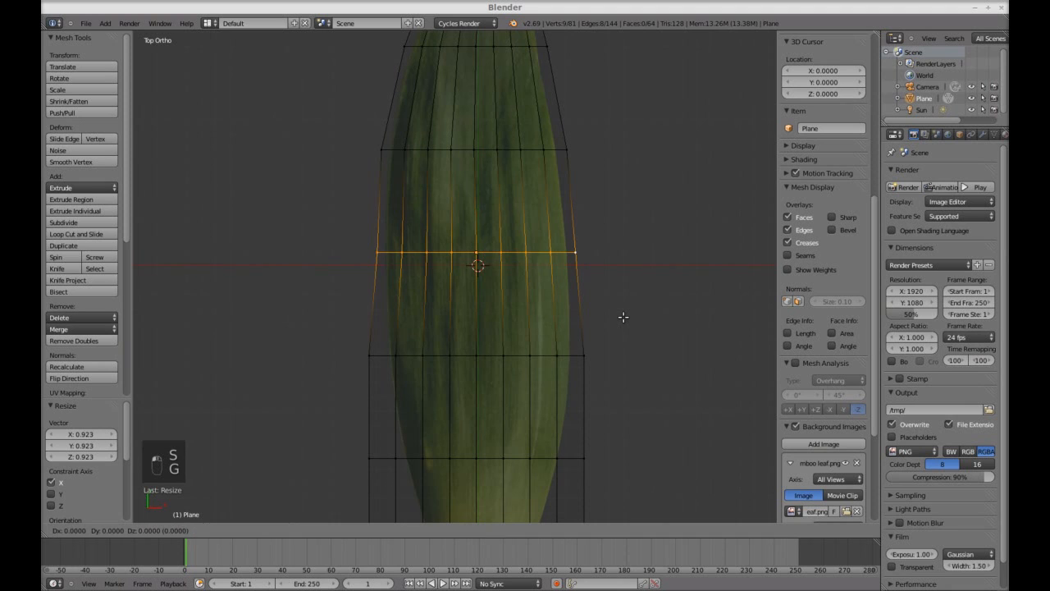
pyautogui.rightClick(625, 315)
pyautogui.press('a')
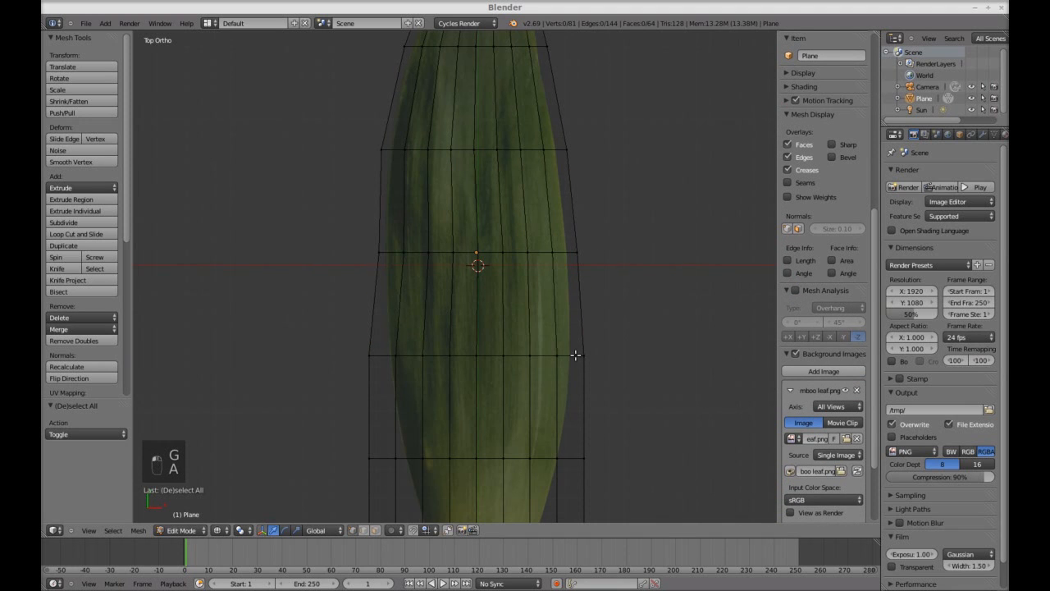
# - Scale the edge row just below the middle by about 0.911 along X, move it about 0.024 in X, and deselect it
pyautogui.keyDown('alt'); pyautogui.rightClick(573, 356); pyautogui.keyUp('alt')
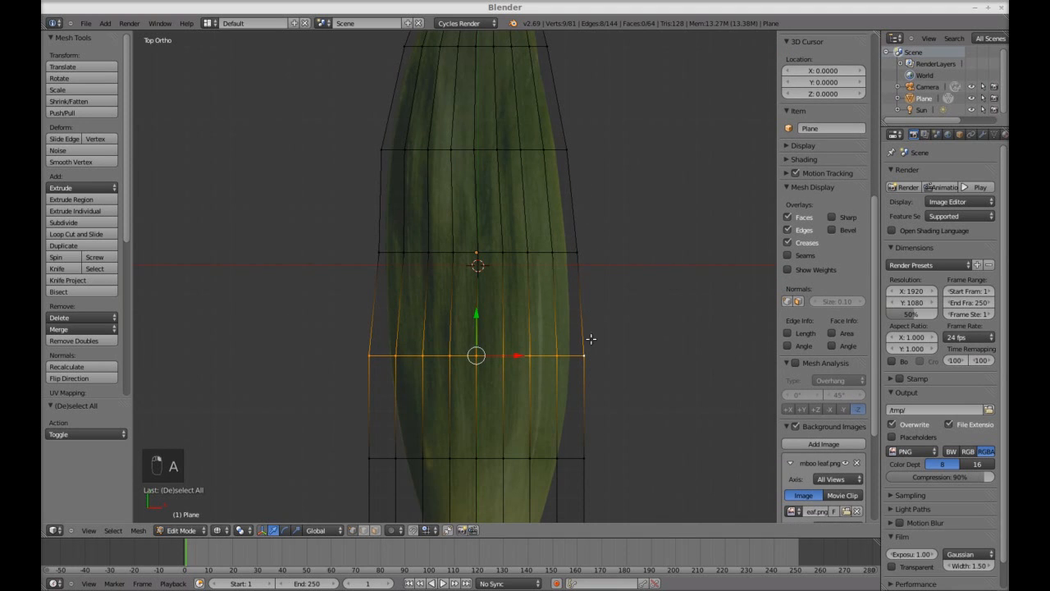
pyautogui.keyDown('shift'); pyautogui.moveTo(631, 394); pyautogui.dragTo(628, 305, button='middle'); pyautogui.keyUp('shift')
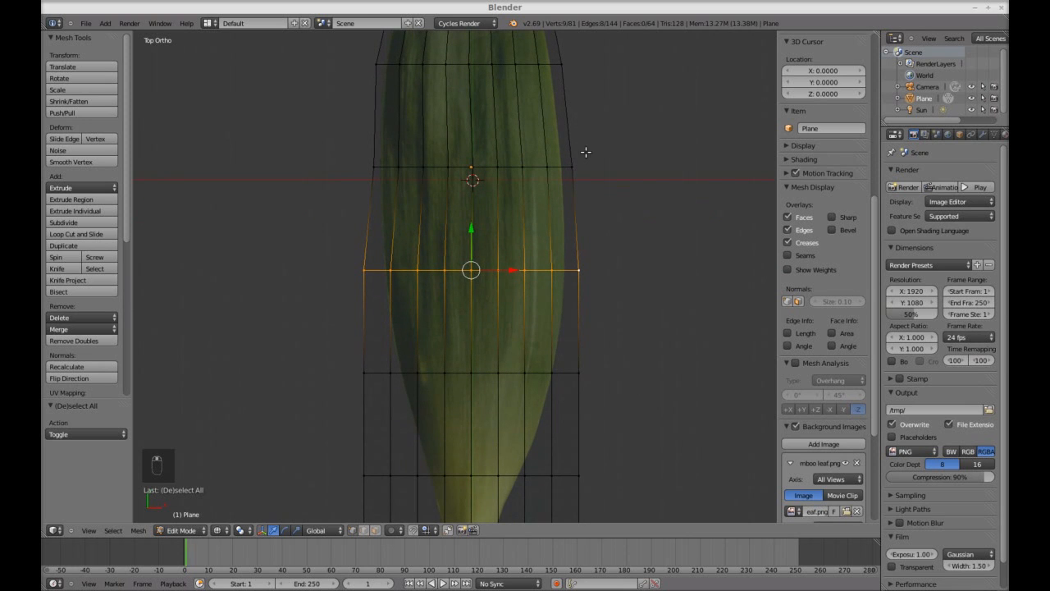
pyautogui.press('s')
pyautogui.press('x')
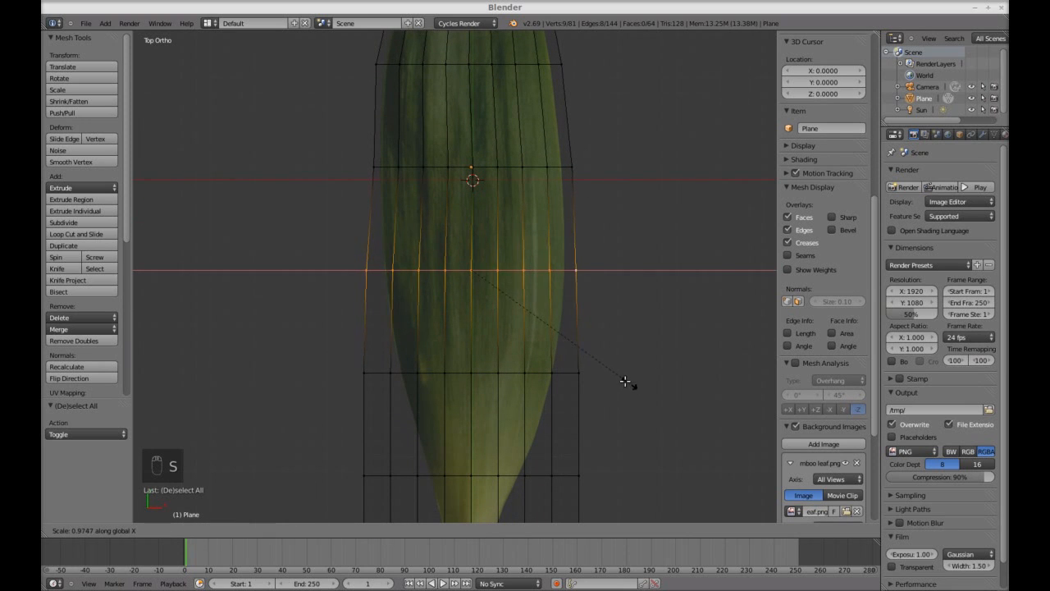
pyautogui.click(620, 375)
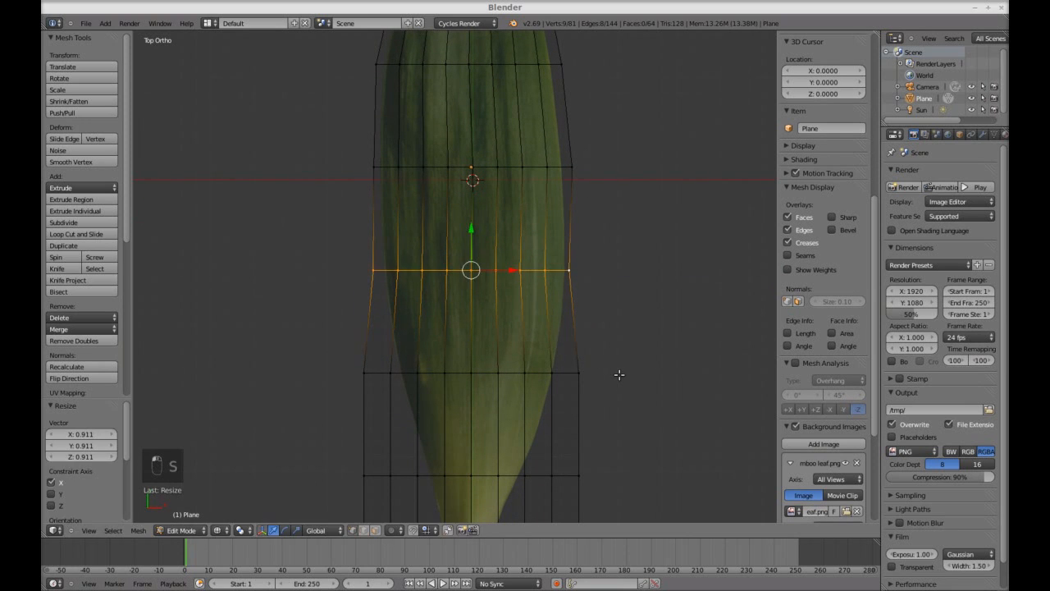
pyautogui.press('s')
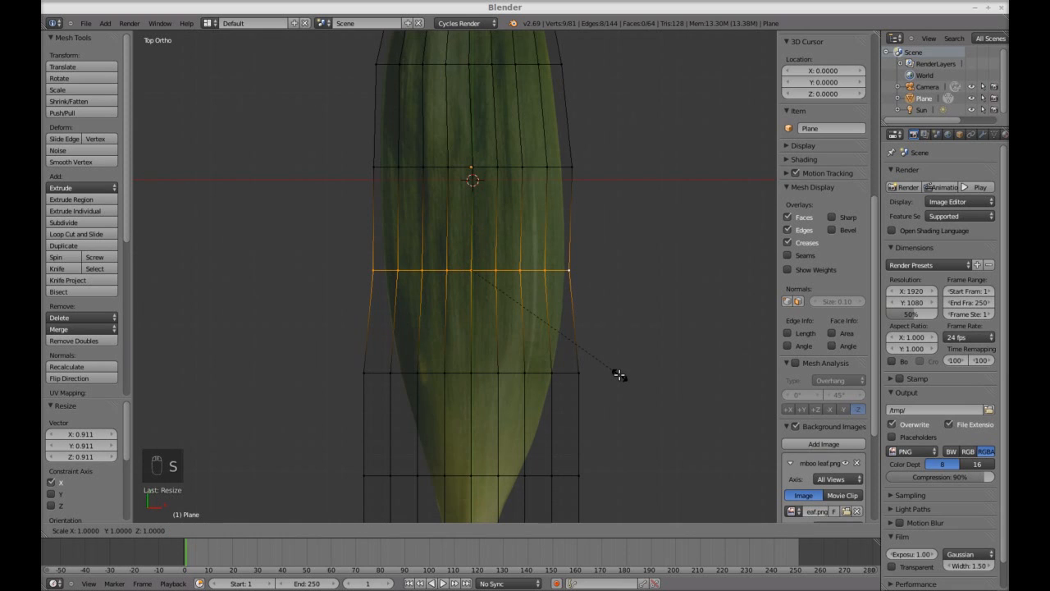
pyautogui.rightClick(619, 375)
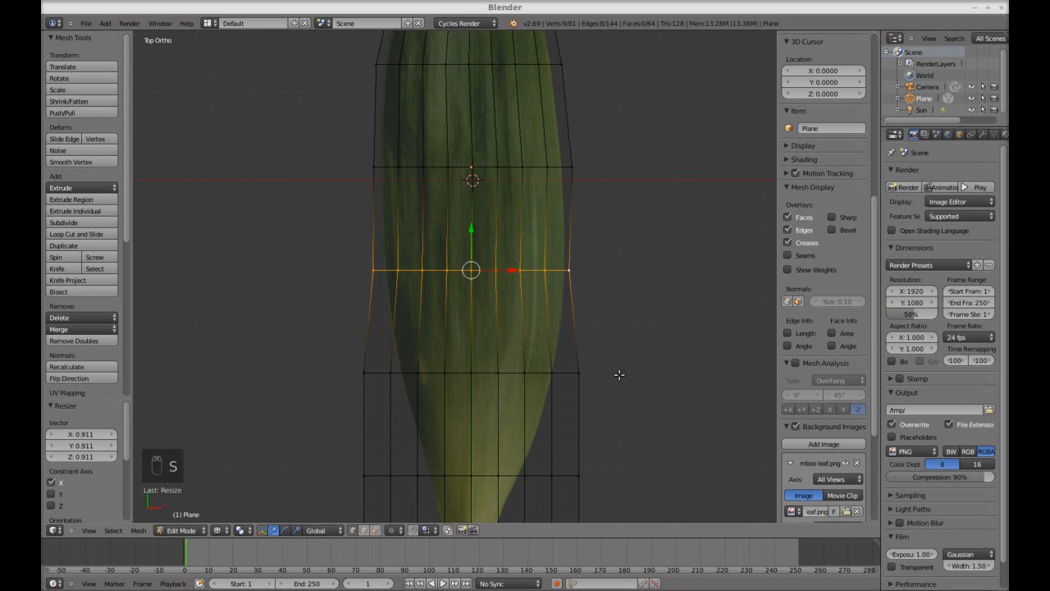
pyautogui.press('g')
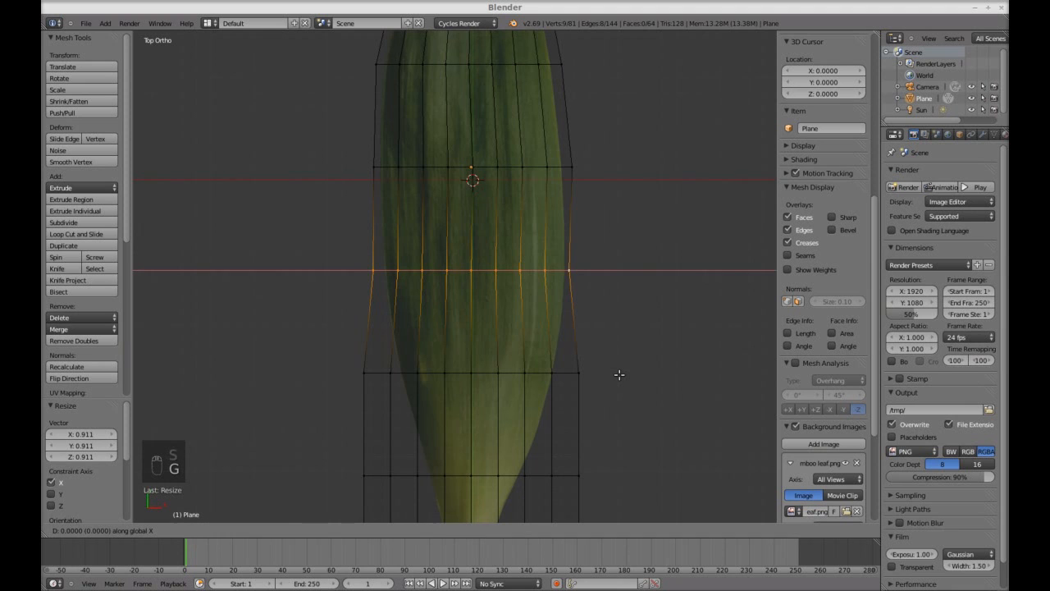
pyautogui.press('x')
pyautogui.click(624, 374)
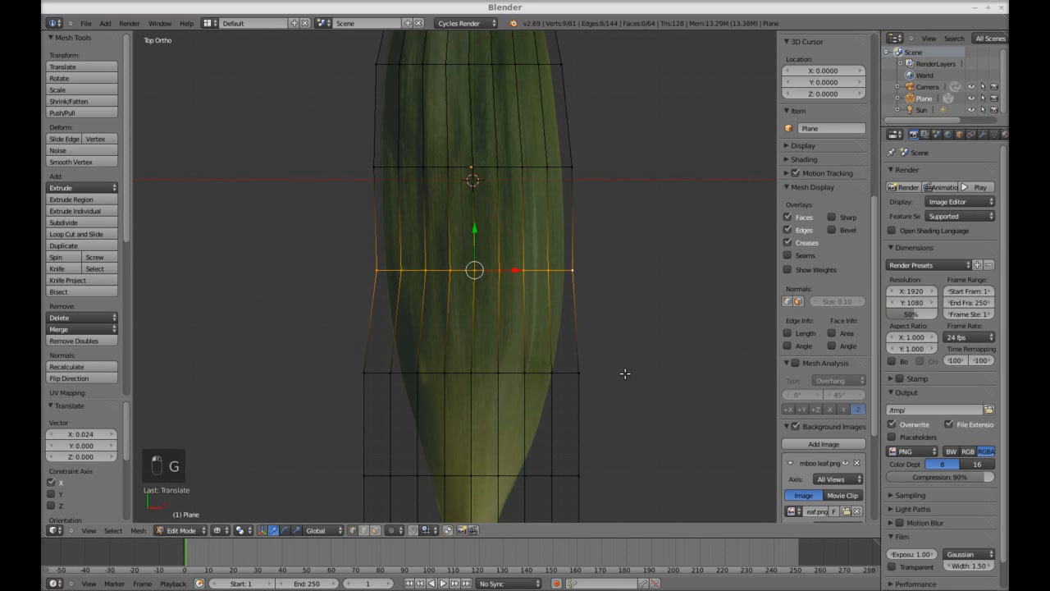
pyautogui.keyDown('shift'); pyautogui.moveTo(628, 368); pyautogui.dragTo(626, 316, button='middle'); pyautogui.keyUp('shift')
pyautogui.press('a')
# - Scale the third edge row from the bottom by about 0.739 along X and move it about 0.036 in X over the leaf
pyautogui.scroll(3, 626, 310)
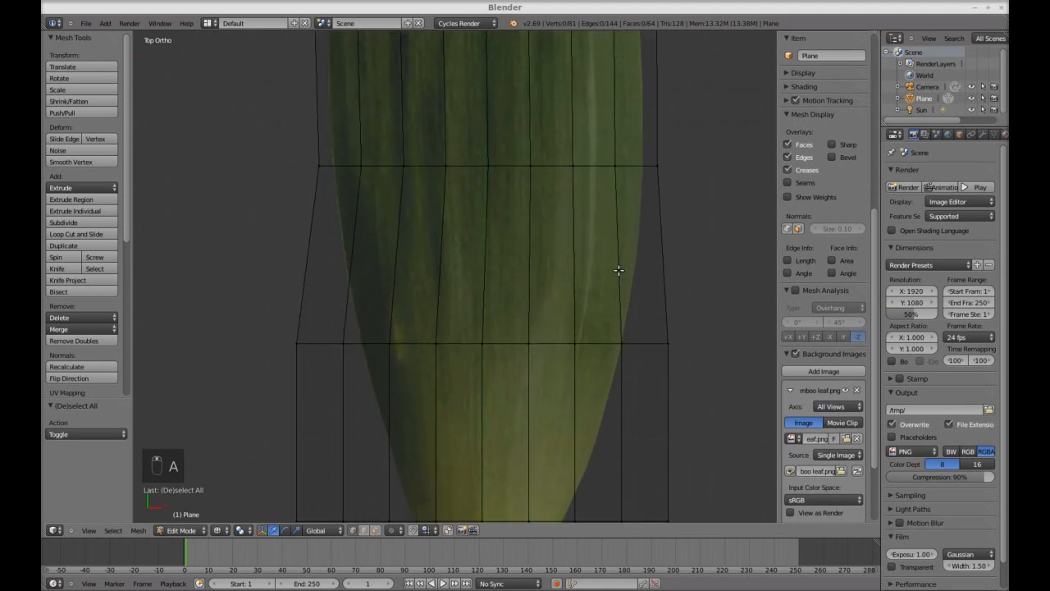
pyautogui.keyDown('shift'); pyautogui.moveTo(634, 274); pyautogui.dragTo(571, 358, button='middle'); pyautogui.keyUp('shift')
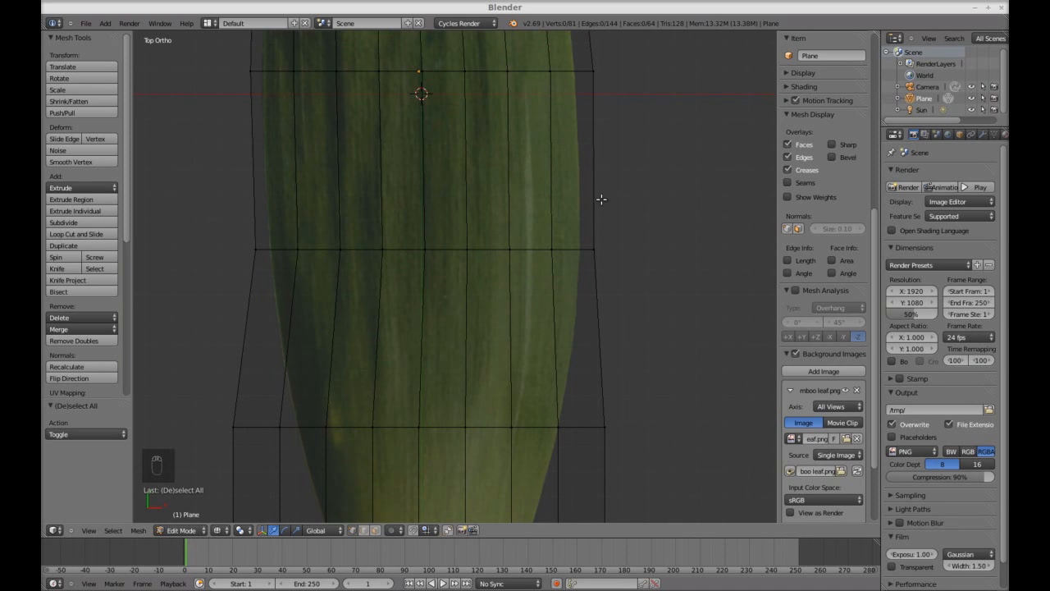
pyautogui.keyDown('shift'); pyautogui.moveTo(651, 204); pyautogui.dragTo(662, 72, button='middle'); pyautogui.keyUp('shift')
pyautogui.scroll(-2, 647, 245)
pyautogui.keyDown('alt'); pyautogui.rightClick(548, 291); pyautogui.keyUp('alt')
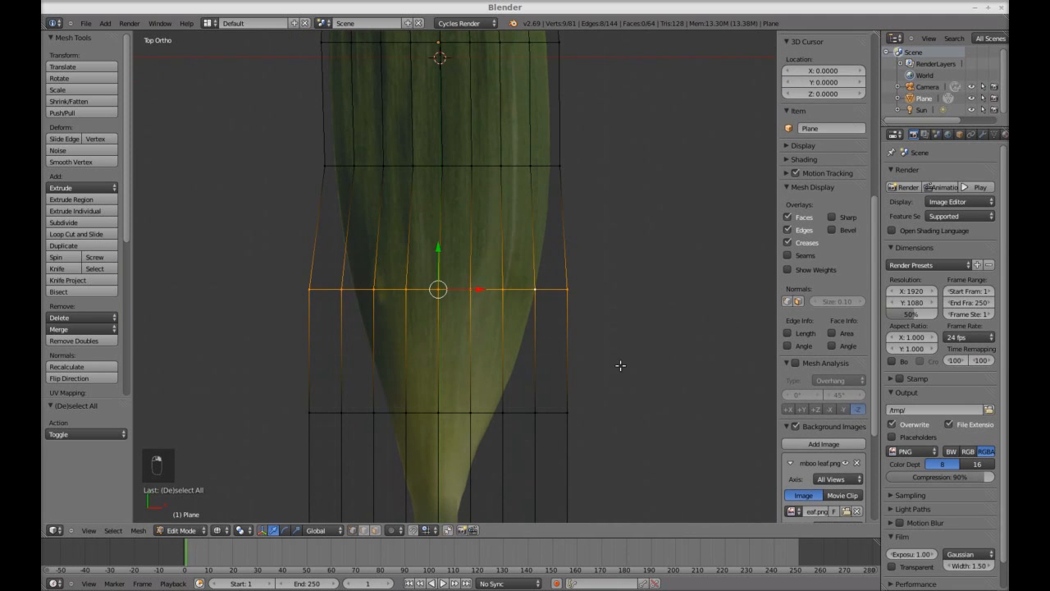
pyautogui.press('s')
pyautogui.press('x')
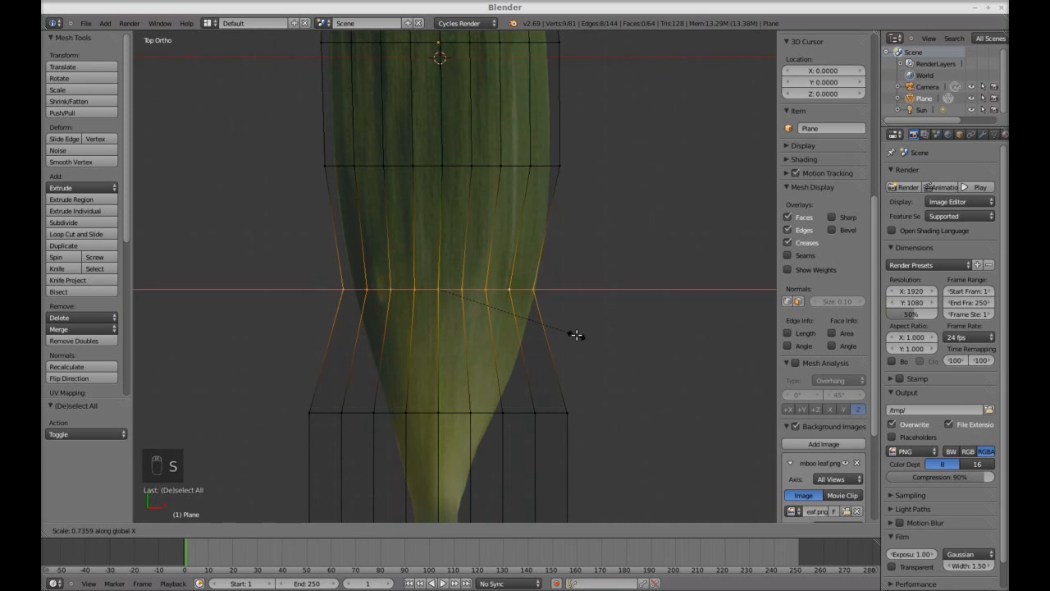
pyautogui.click(575, 333)
pyautogui.press('g')
pyautogui.press('x')
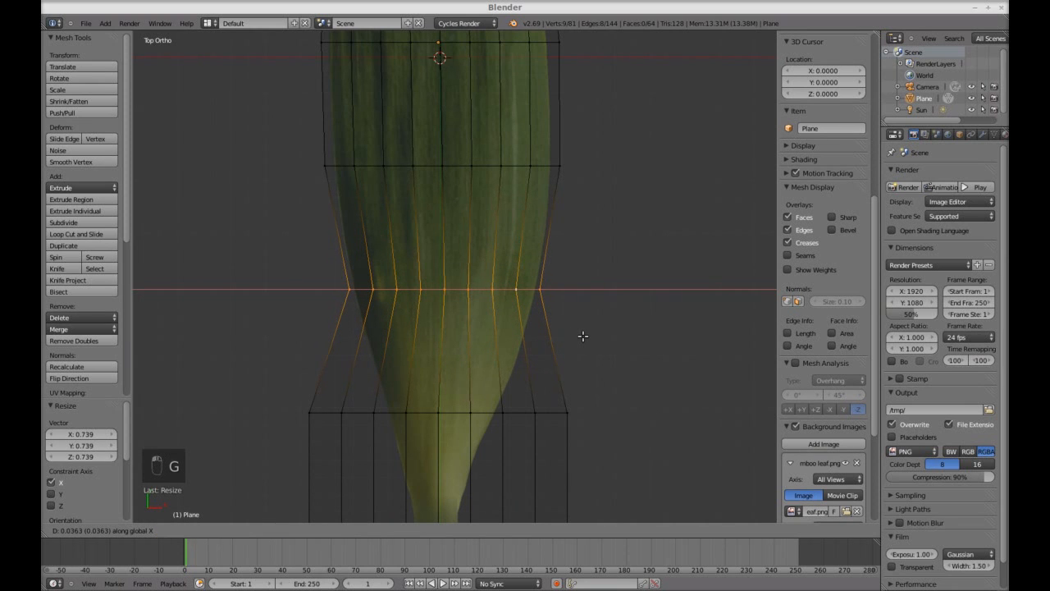
pyautogui.click(581, 336)
# - Widen the third edge row from the bottom by about 1.034 along X and deselect it
pyautogui.press('s')
pyautogui.press('x')
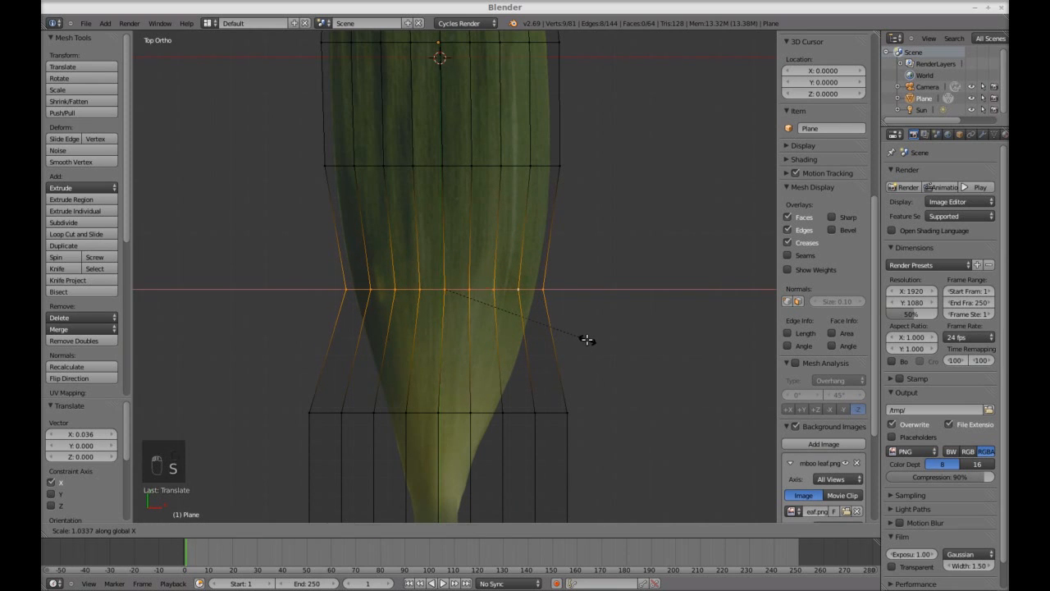
pyautogui.click(586, 340)
pyautogui.keyDown('shift'); pyautogui.moveTo(593, 412); pyautogui.dragTo(607, 296, button='middle'); pyautogui.keyUp('shift')
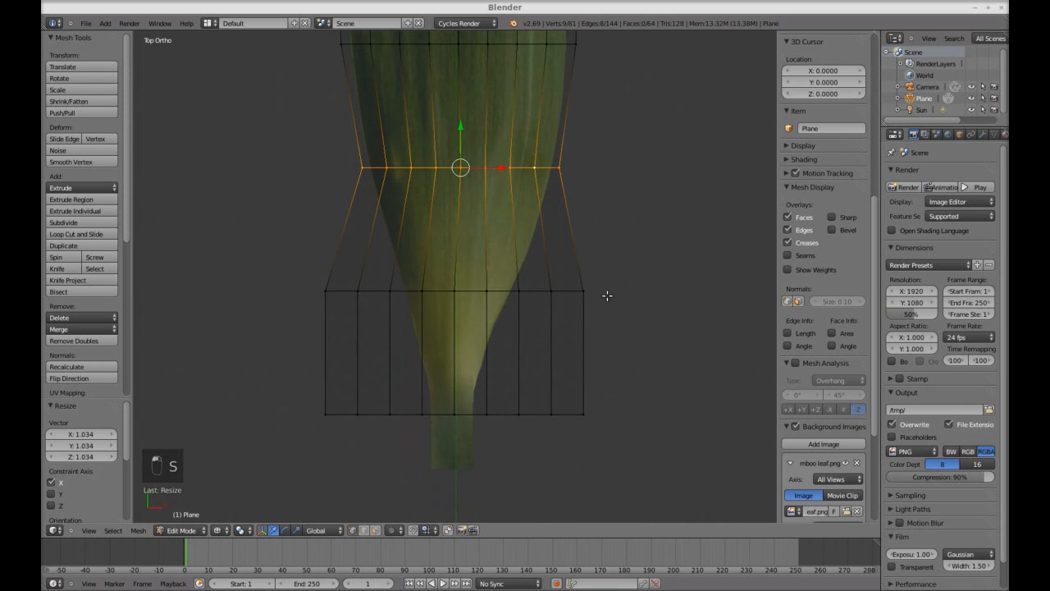
pyautogui.press('a')
# - Scale the second edge row from the bottom by about 0.506 along X and move it about 0.026 in X
pyautogui.keyDown('alt'); pyautogui.rightClick(563, 292); pyautogui.keyUp('alt')
pyautogui.press('s')
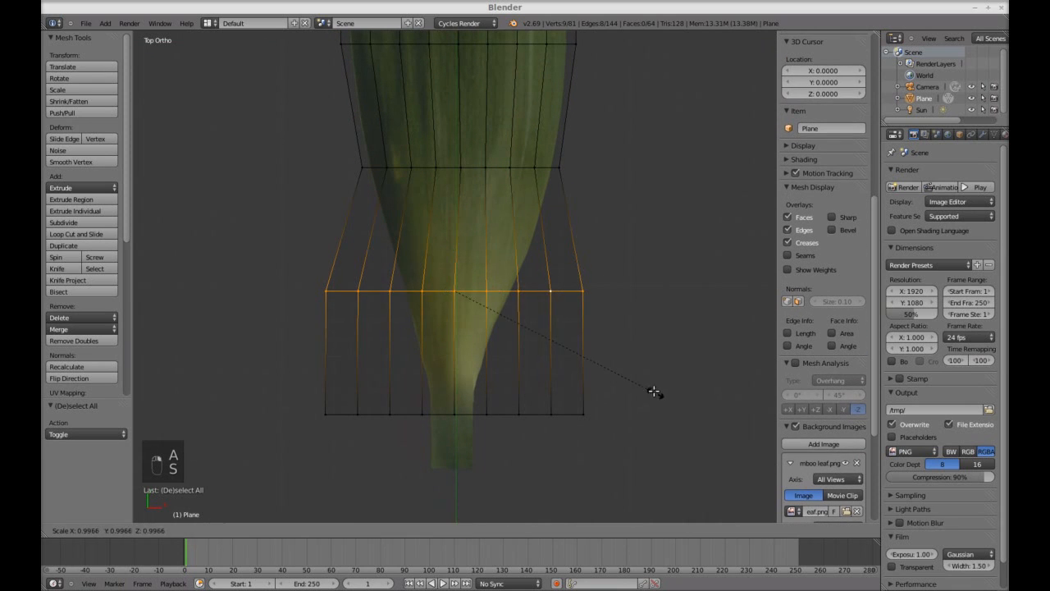
pyautogui.press('x')
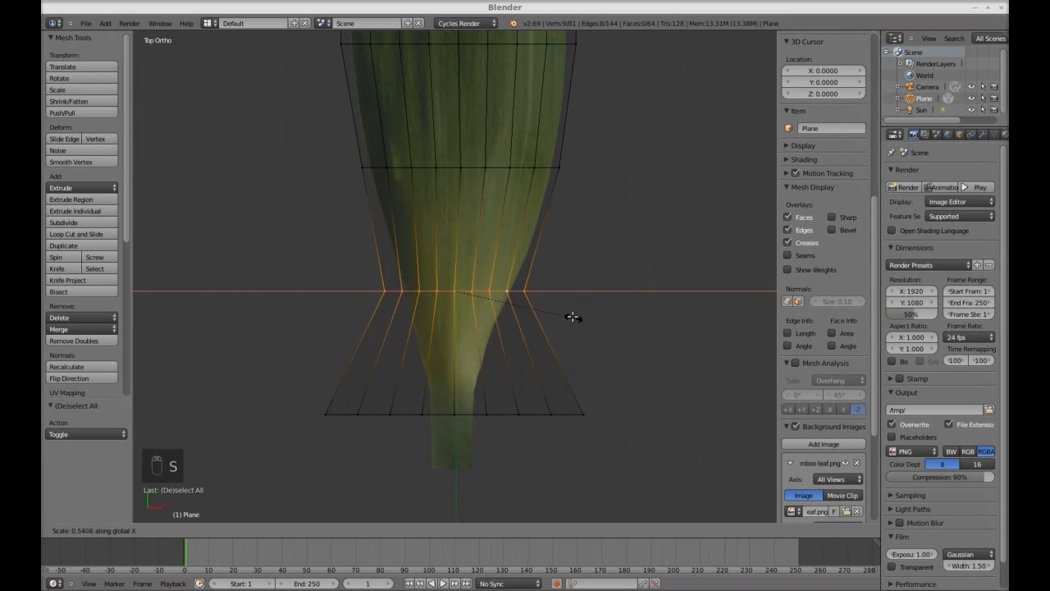
pyautogui.click(568, 310)
pyautogui.press('g')
pyautogui.press('x')
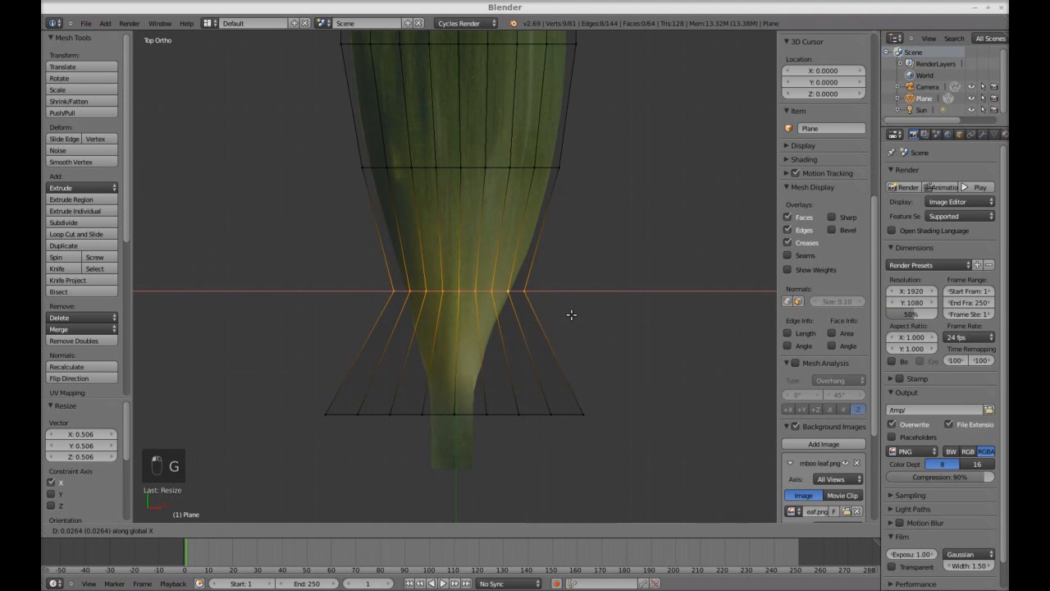
pyautogui.click(571, 315)
# - Narrow the second edge row from the bottom by about 0.957 along X, nudge it slightly along X, and deselect it
pyautogui.press('s')
pyautogui.press('x')
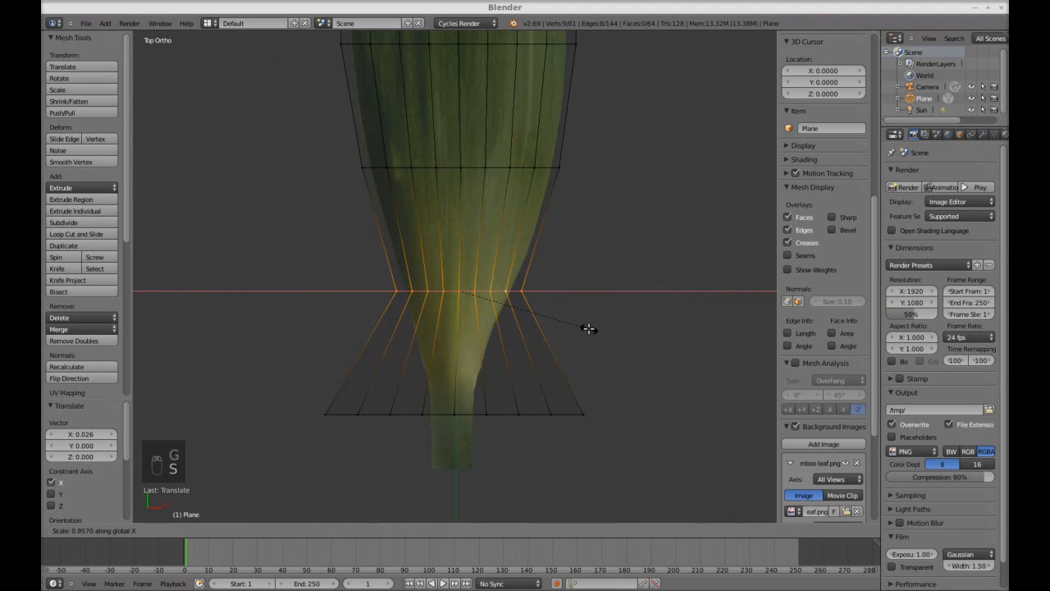
pyautogui.click(589, 329)
pyautogui.press('g')
pyautogui.press('x')
pyautogui.click(592, 329)
pyautogui.press('a')
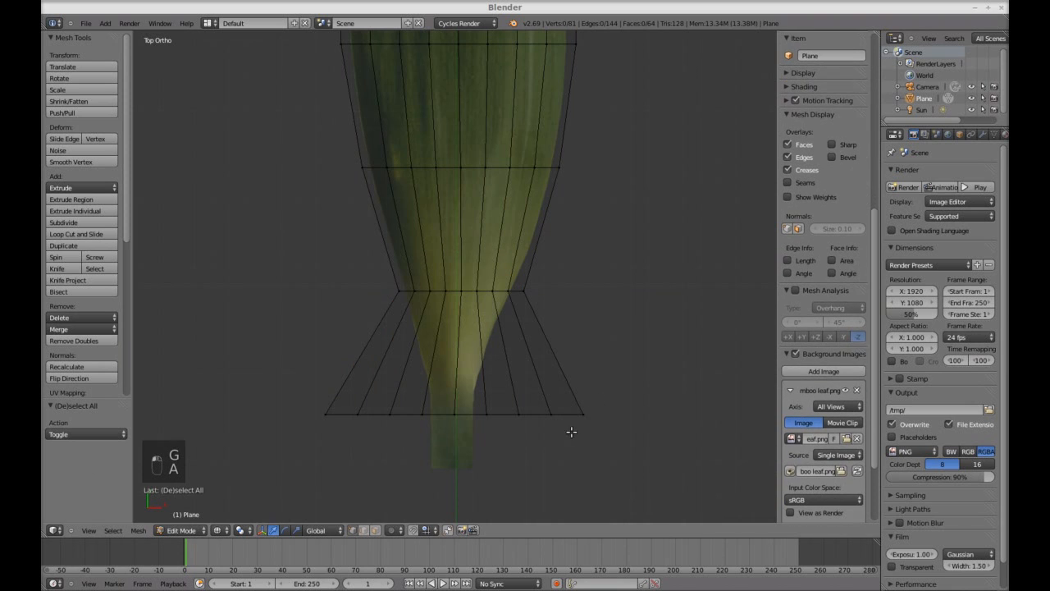
# - Scale the bottom edge row by about 0.249 along X and move it about -0.026 in X and 0.158 in Y onto the stem
pyautogui.keyDown('alt'); pyautogui.rightClick(563, 413); pyautogui.keyUp('alt')
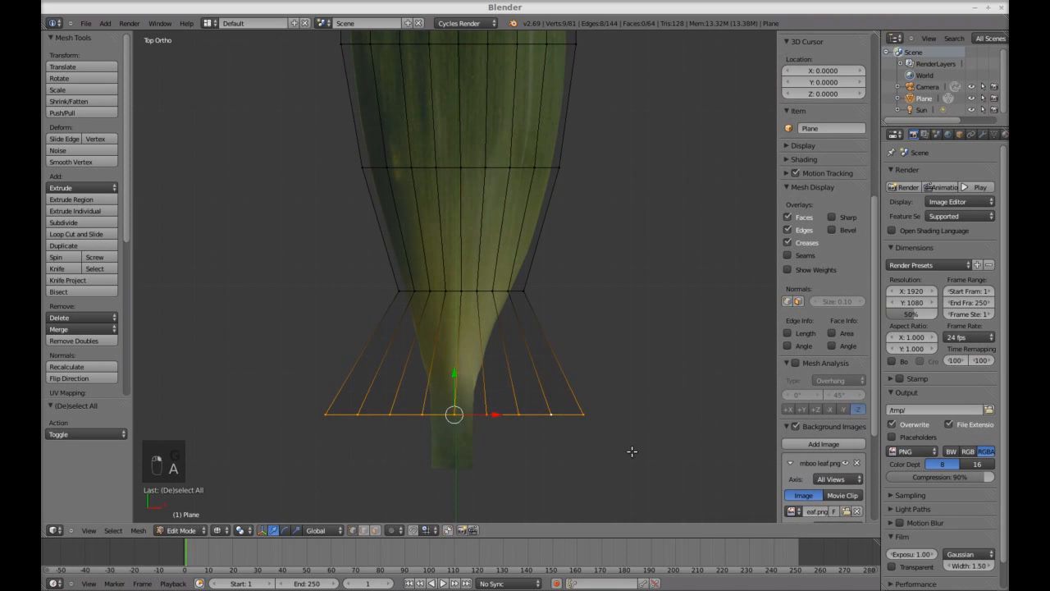
pyautogui.press('s')
pyautogui.press('x')
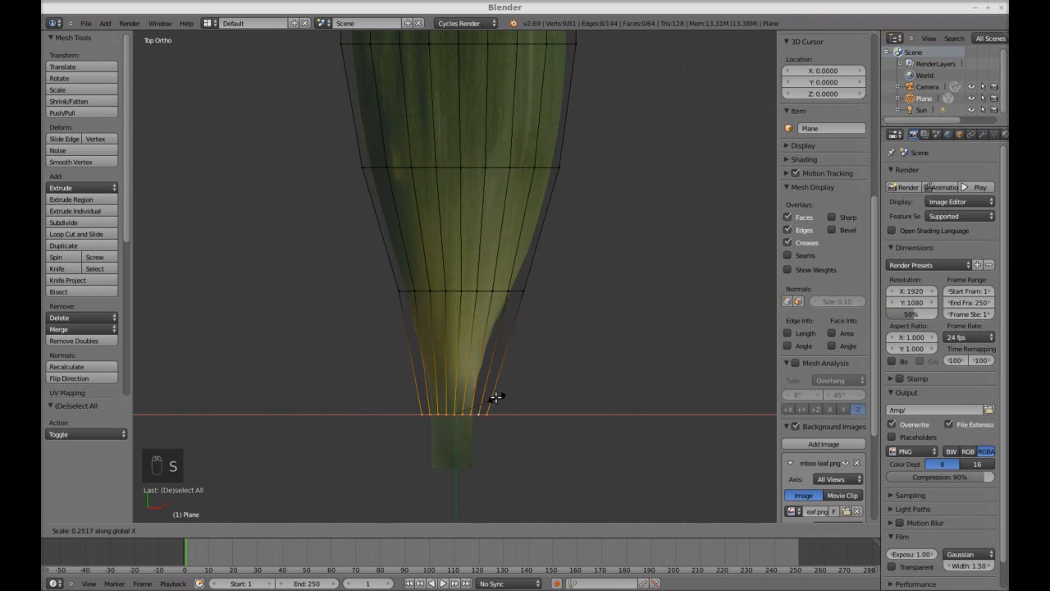
pyautogui.click(496, 397)
pyautogui.press('g')
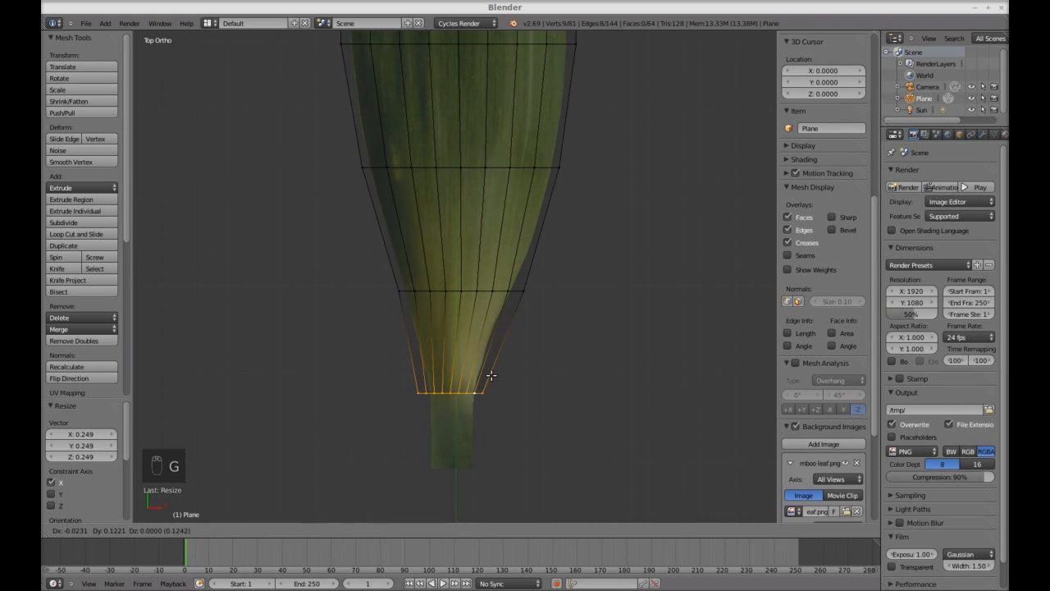
pyautogui.click(492, 371)
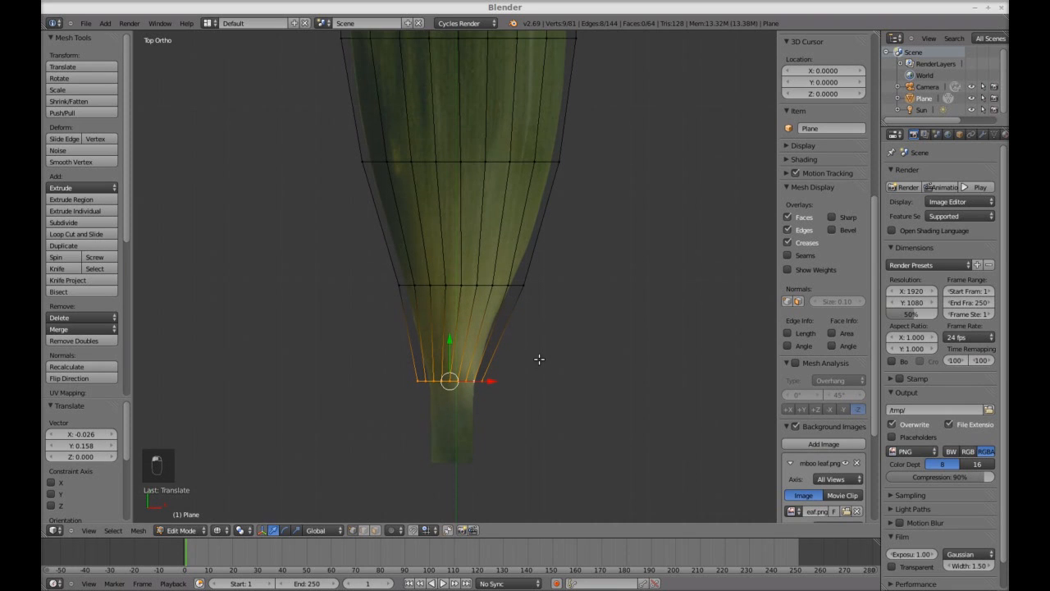
# - Extrude the bottom edge row about -0.495 along Y over the leaf's stem and deselect it
pyautogui.keyDown('shift'); pyautogui.moveTo(533, 375); pyautogui.dragTo(540, 352, button='middle'); pyautogui.keyUp('shift')
pyautogui.press('e')
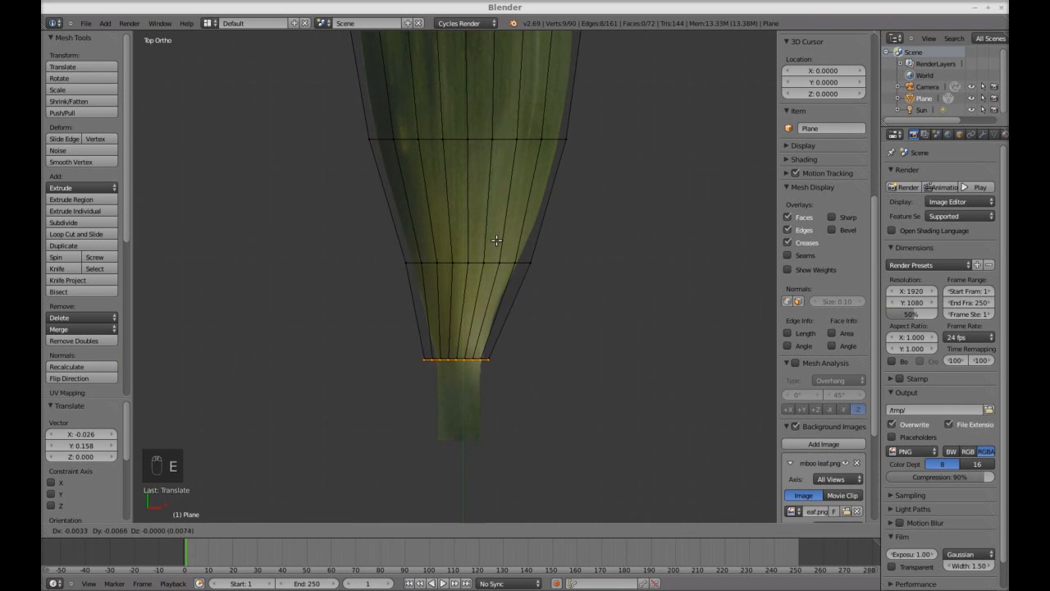
pyautogui.press('y')
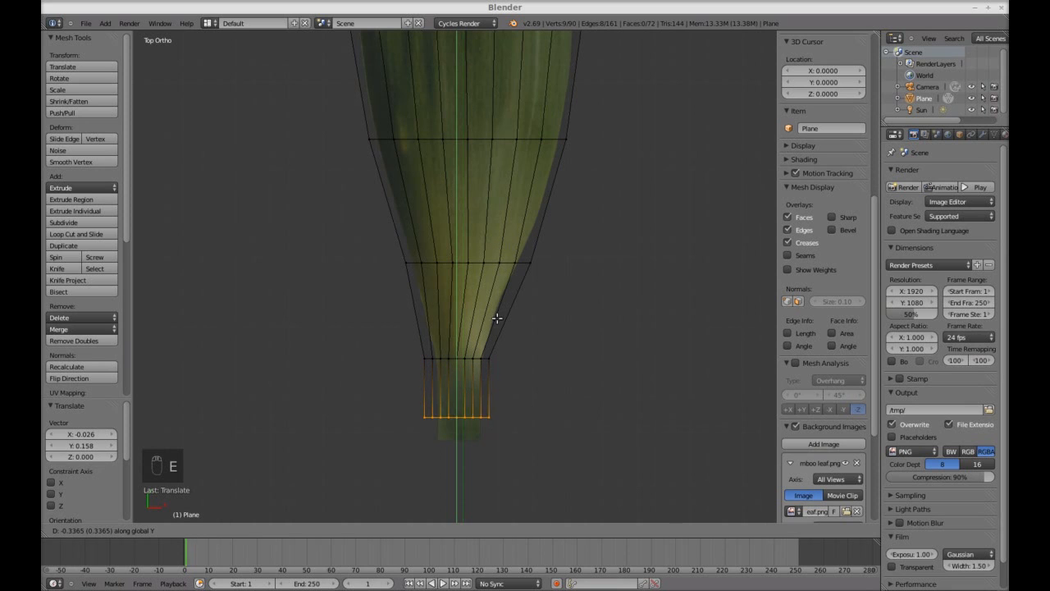
pyautogui.click(497, 328)
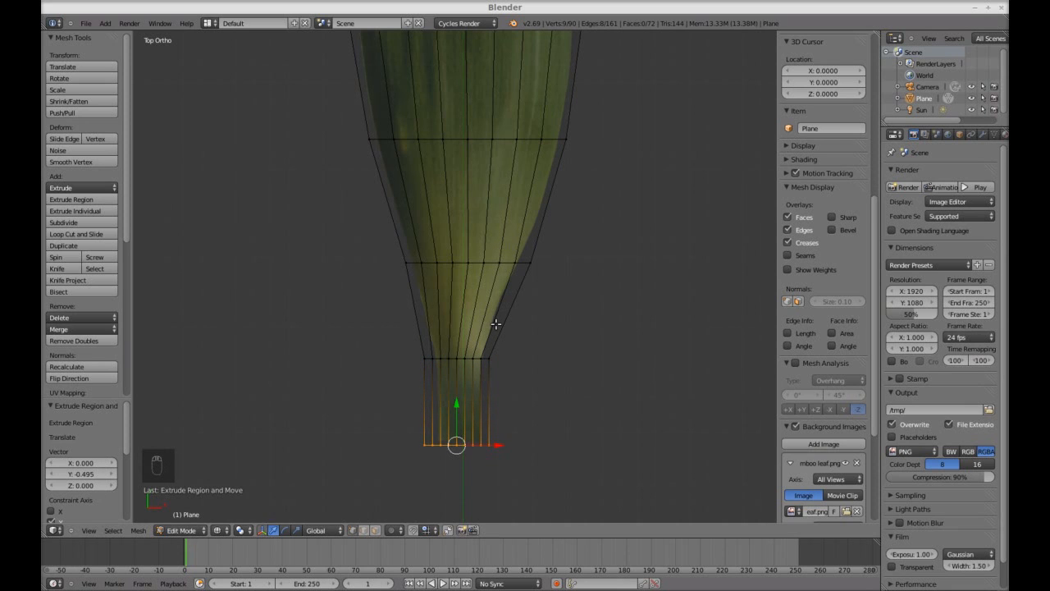
pyautogui.press('a')
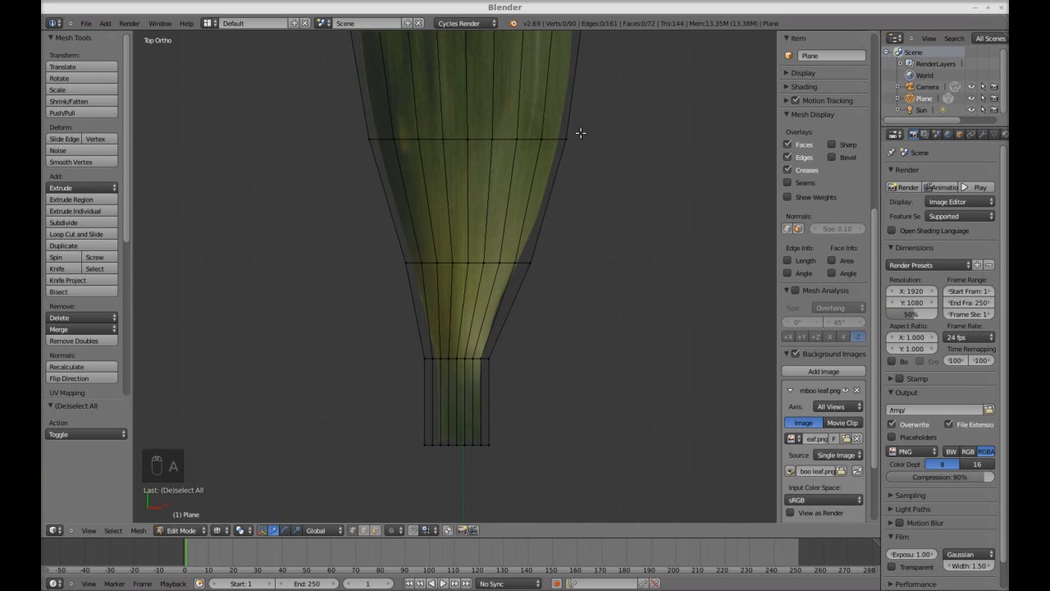
# - Return to Object Mode and save the file as BambooTutorial-S1A1v1.blend
pyautogui.scroll(-1, 577, 144)
pyautogui.scroll(-5, 569, 164)
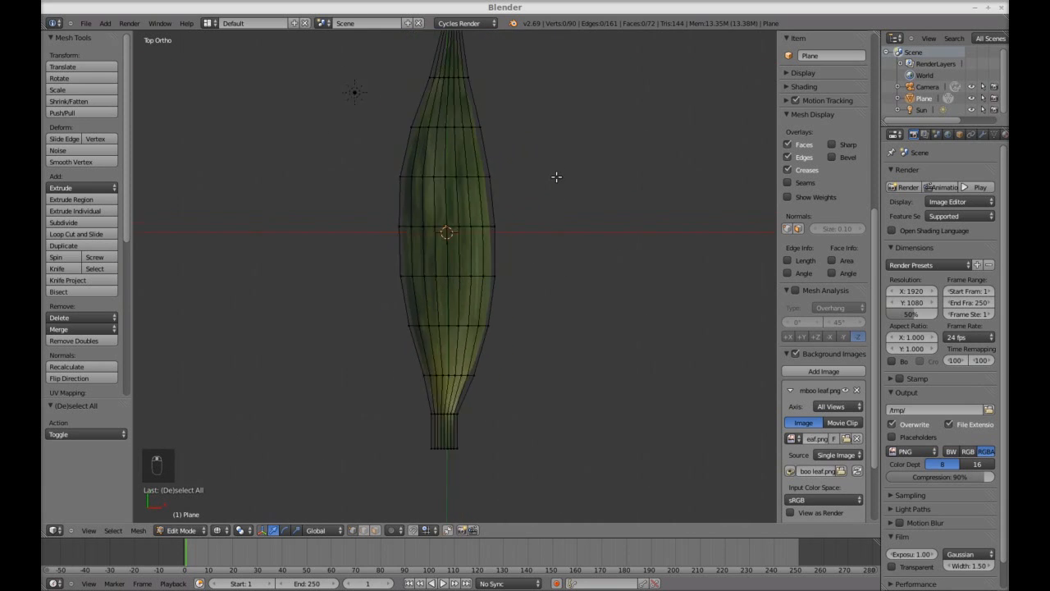
pyautogui.keyDown('shift'); pyautogui.moveTo(558, 186); pyautogui.dragTo(538, 196, button='middle'); pyautogui.keyUp('shift')
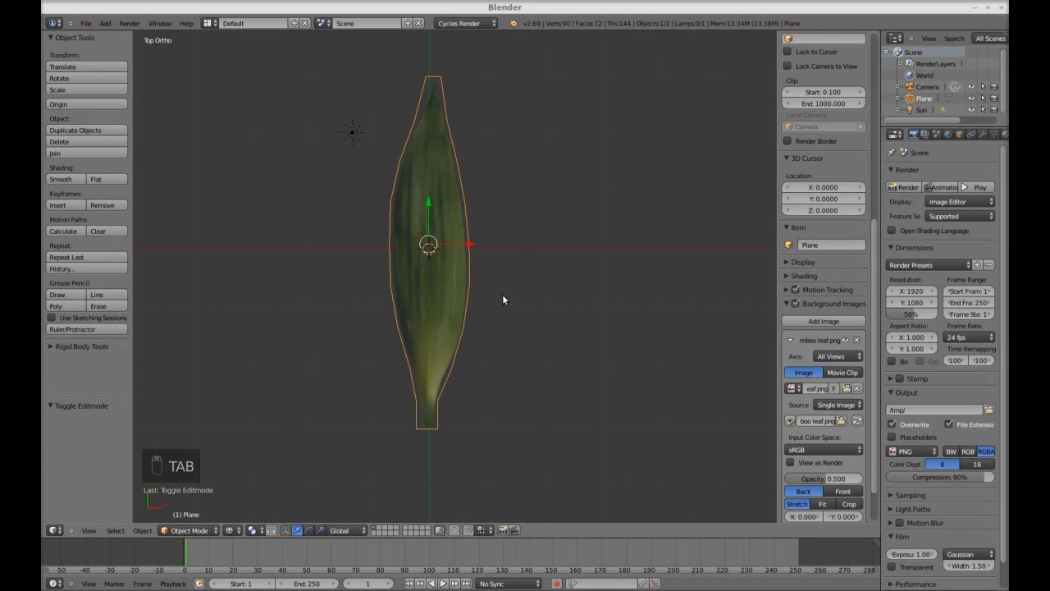
pyautogui.hotkey('ctrl', 's')
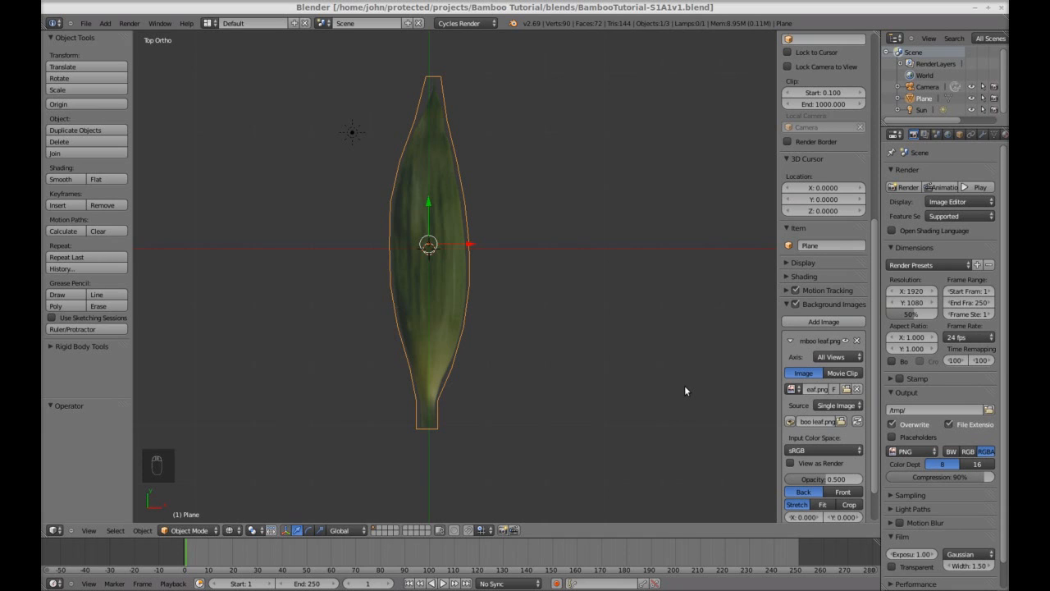
# - Split the 3D view vertically into two areas and turn the second one into a UV/Image Editor
pyautogui.rightClick(587, 537)
pyautogui.click(566, 542)
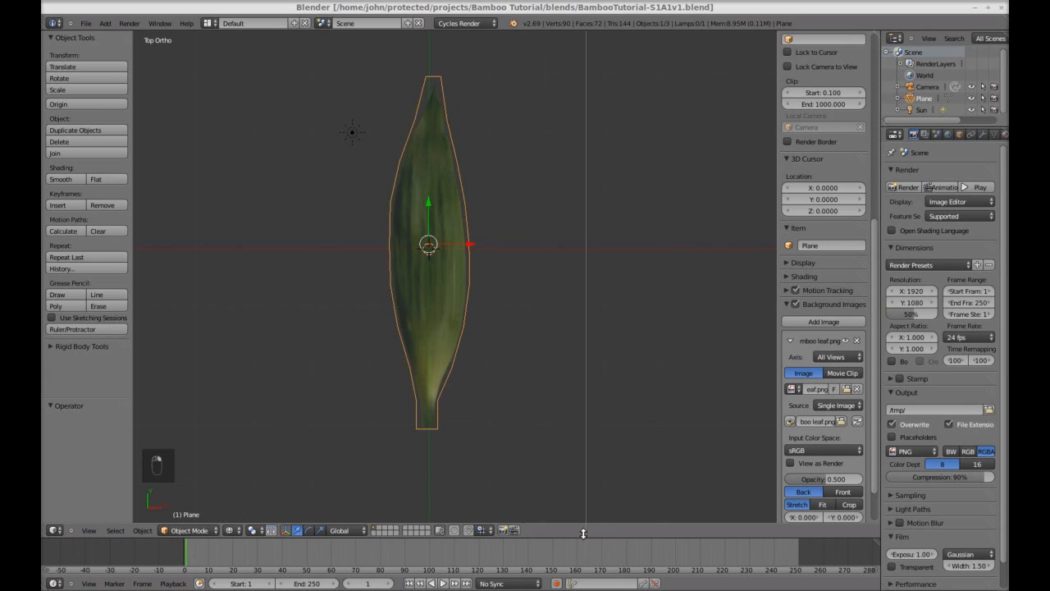
pyautogui.click(476, 495)
pyautogui.click(492, 530)
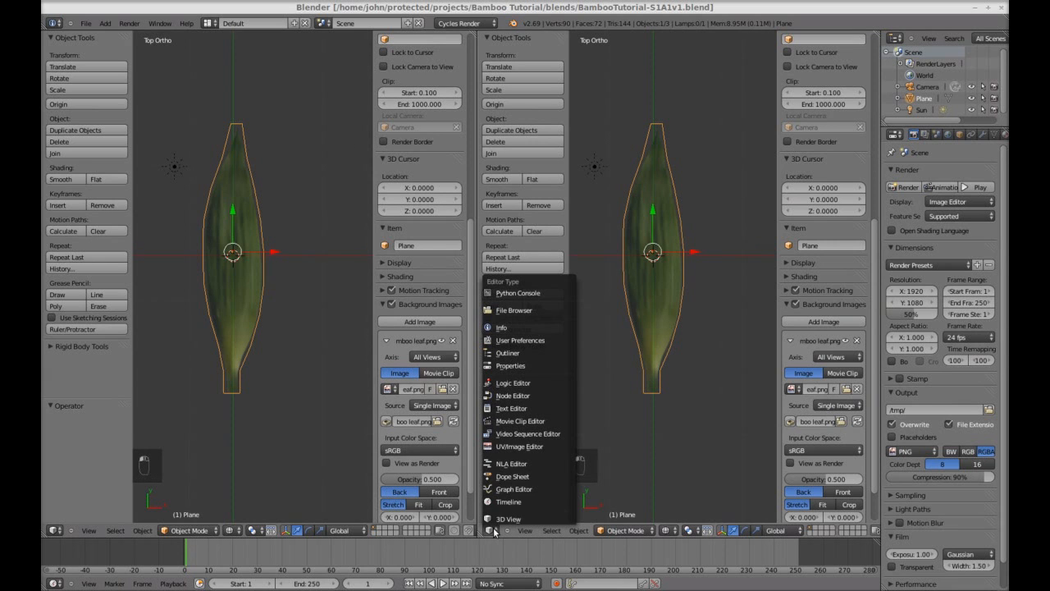
pyautogui.click(525, 447)
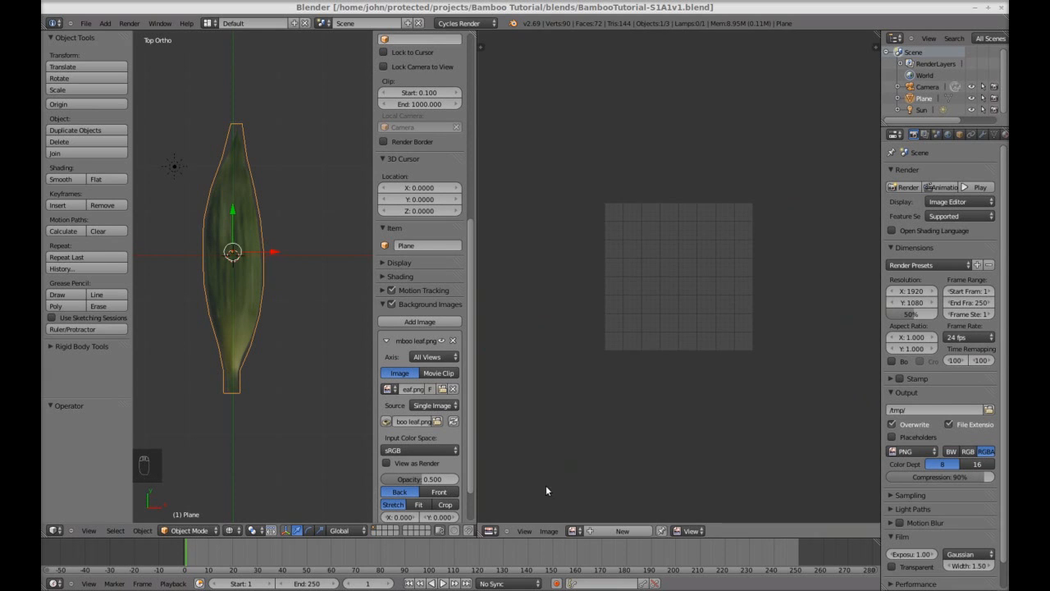
# - Open bamboo leaf.png from the textures folder in the UV/Image Editor, showing the whole leaf
pyautogui.click(549, 531)
pyautogui.click(564, 508)
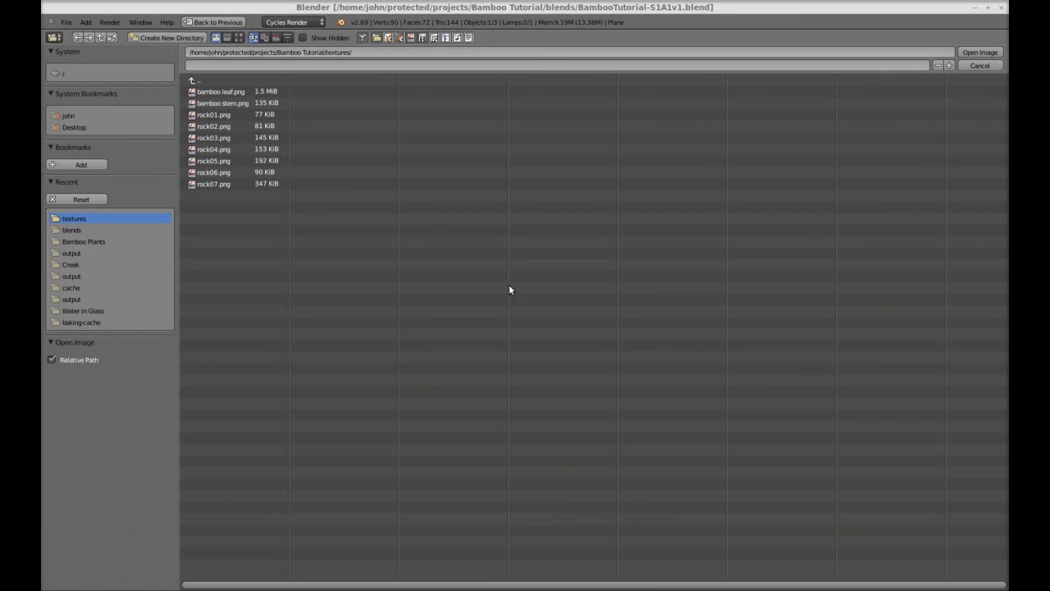
pyautogui.click(251, 91)
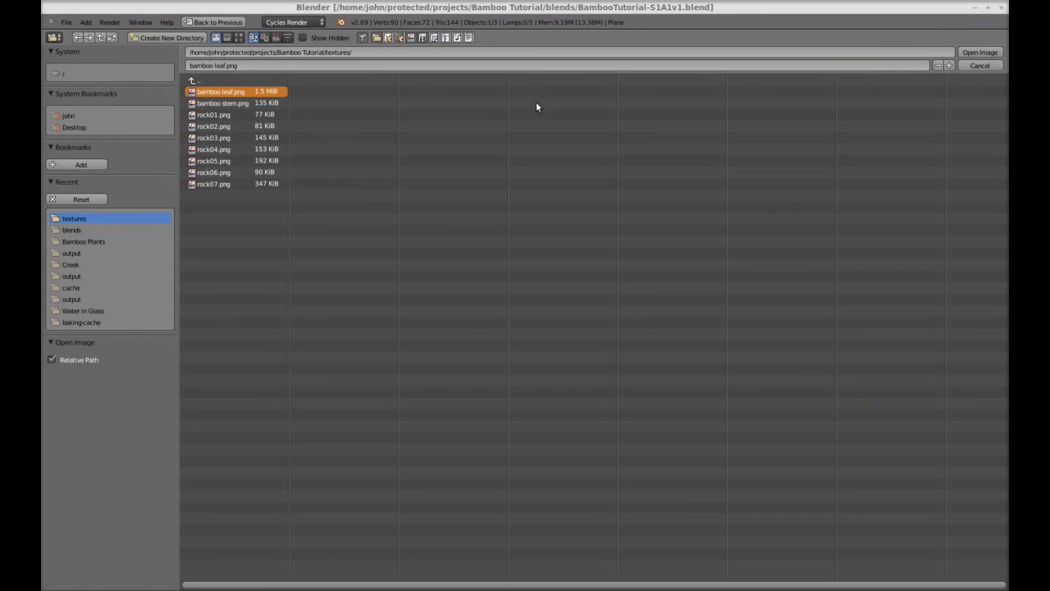
pyautogui.click(995, 51)
pyautogui.scroll(-2, 668, 368)
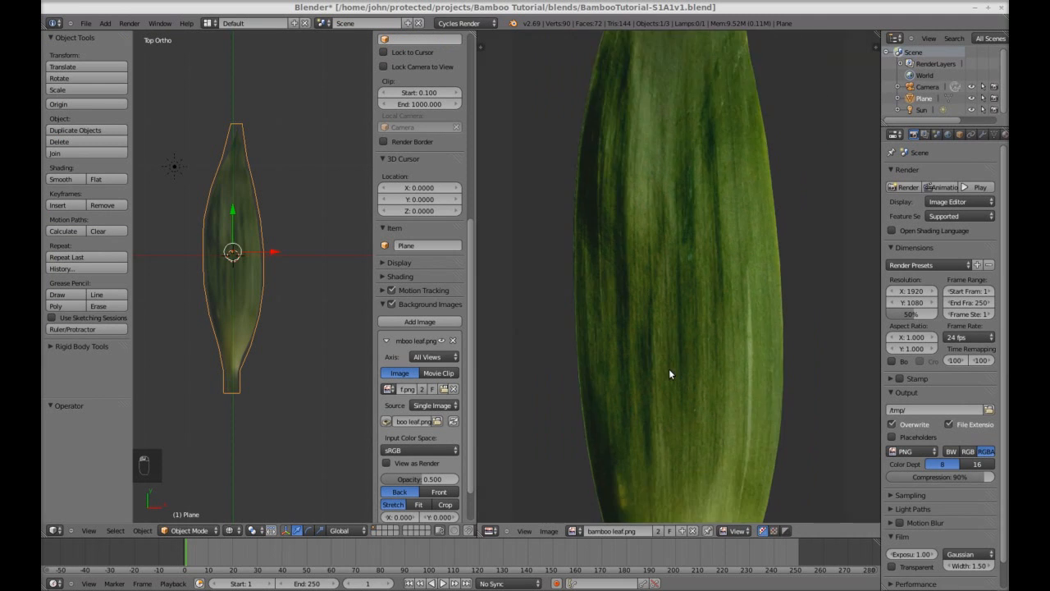
pyautogui.scroll(-3, 668, 369)
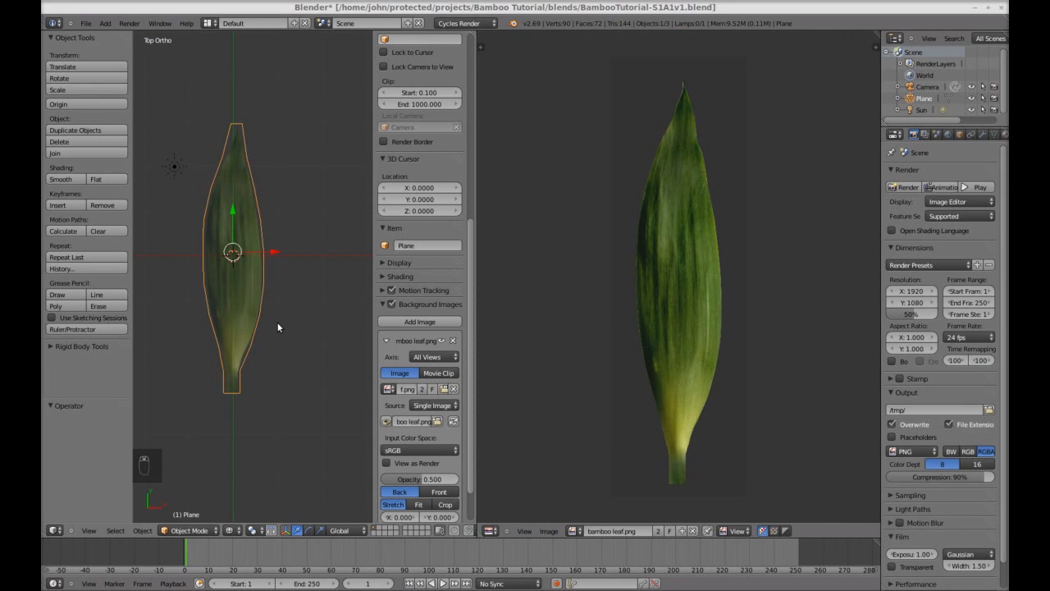
# - Unwrap the entire leaf mesh from the top view with Project from View (Bounds)
pyautogui.scroll(2, 278, 327)
pyautogui.keyDown('shift'); pyautogui.moveTo(281, 333); pyautogui.dragTo(303, 345, button='middle'); pyautogui.keyUp('shift')
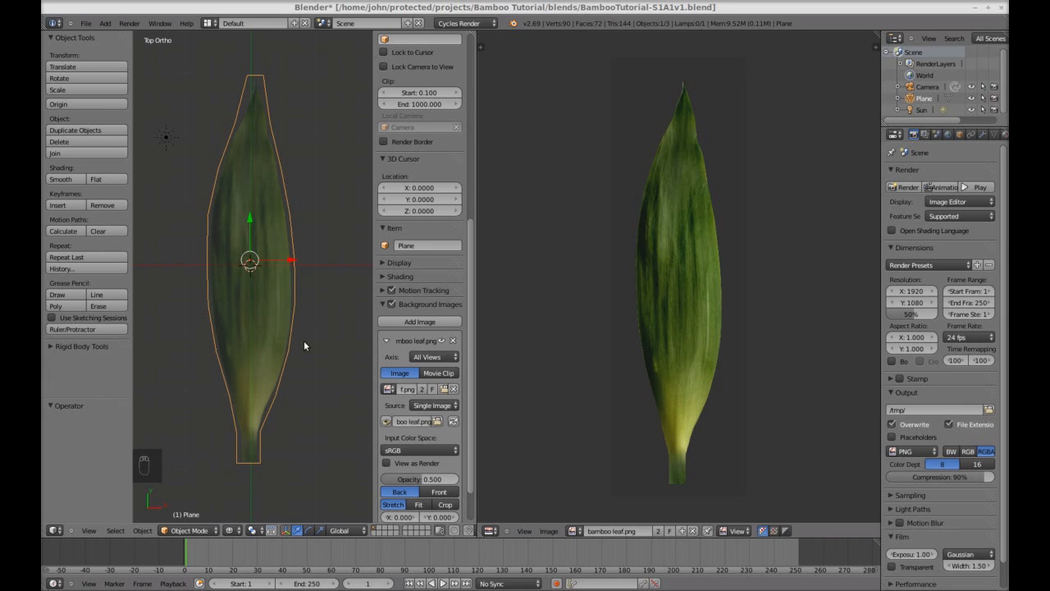
pyautogui.press('KP_7')
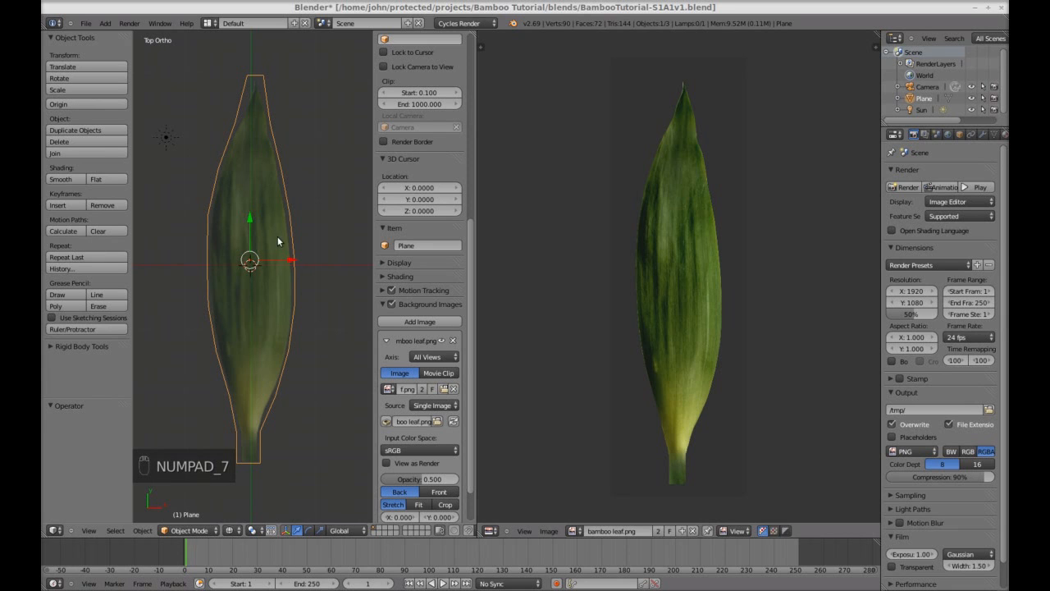
pyautogui.press('Tab')
pyautogui.press('a')
pyautogui.press('a')
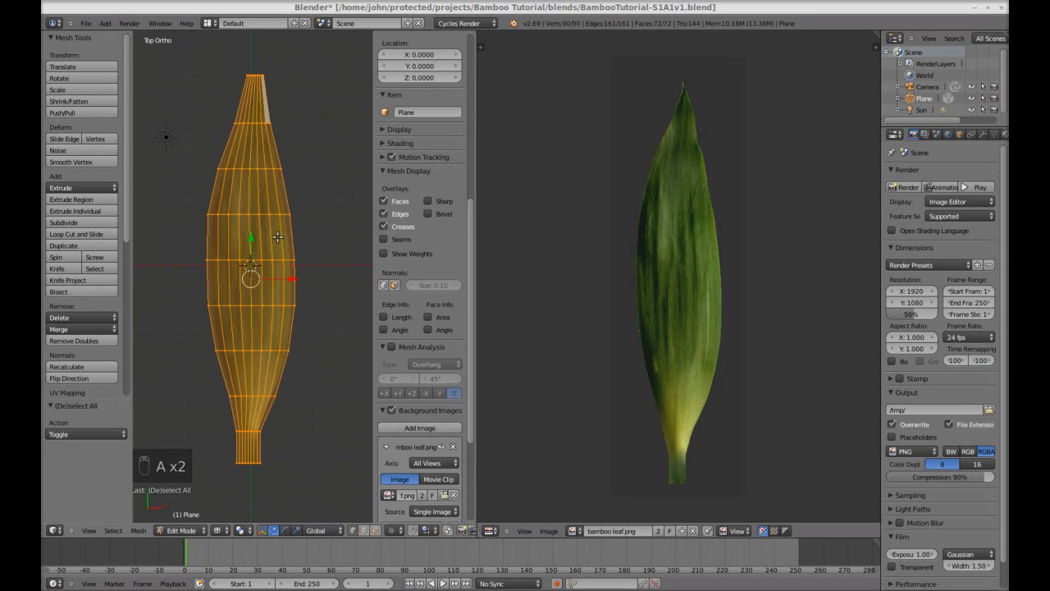
pyautogui.press('u')
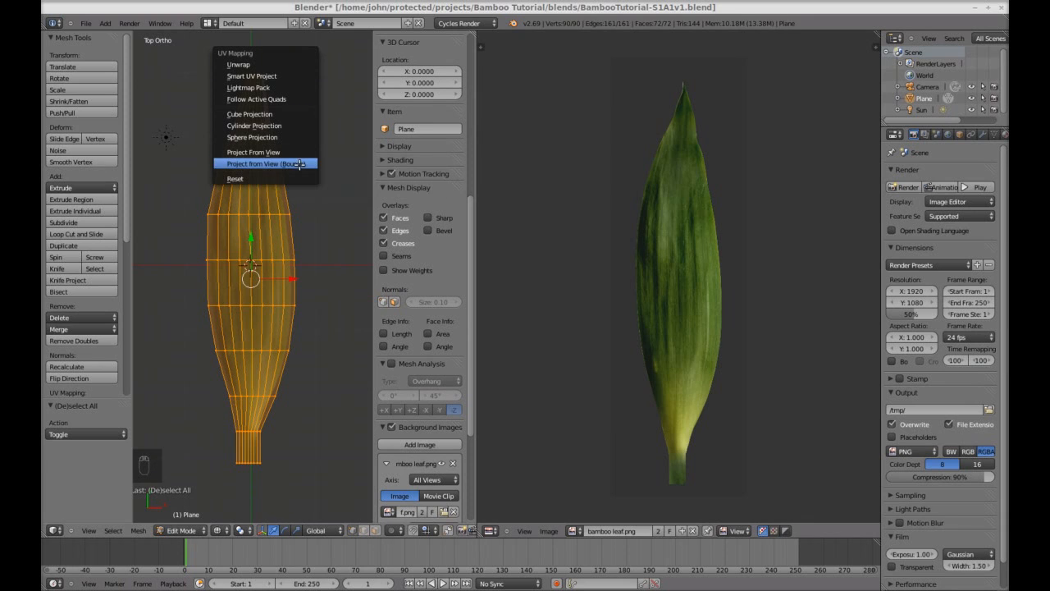
pyautogui.click(298, 164)
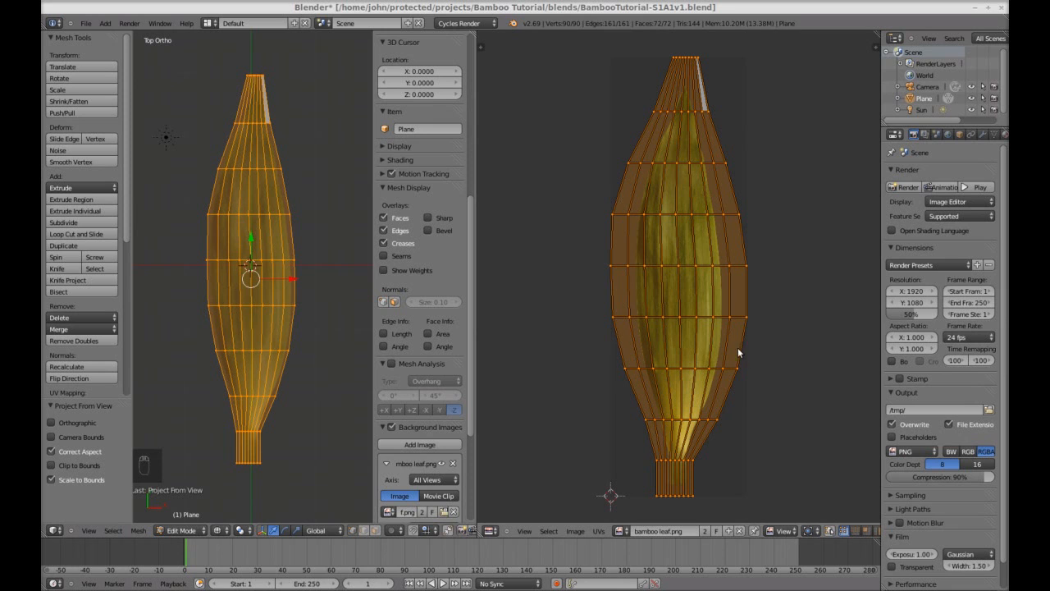
# - Scale the leaf's UV layout by about 0.881, and additionally by about 0.788 along X, to fit the leaf image
pyautogui.press('s')
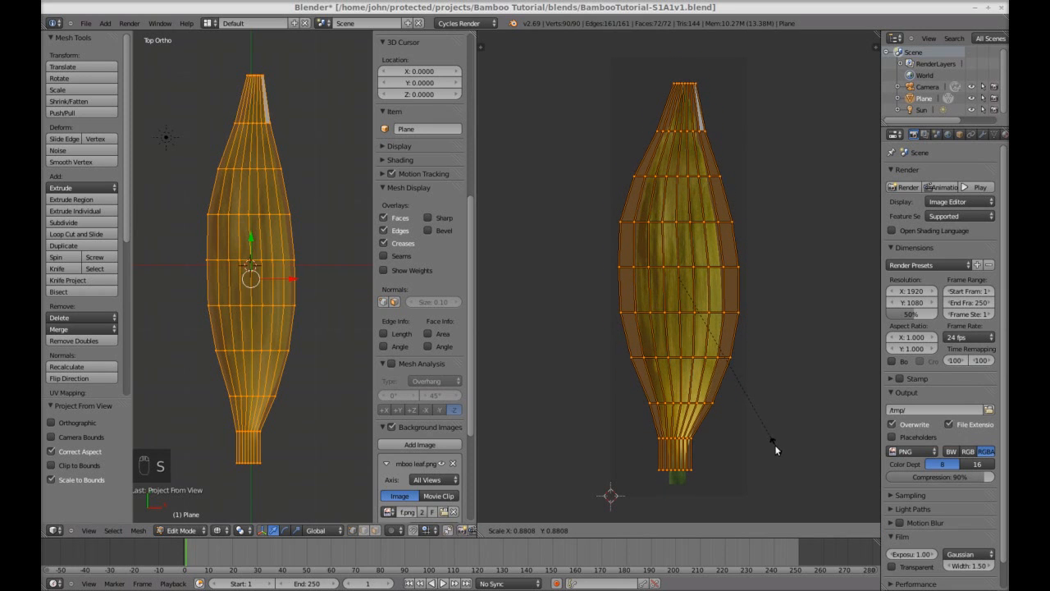
pyautogui.click(778, 448)
pyautogui.press('s')
pyautogui.press('x')
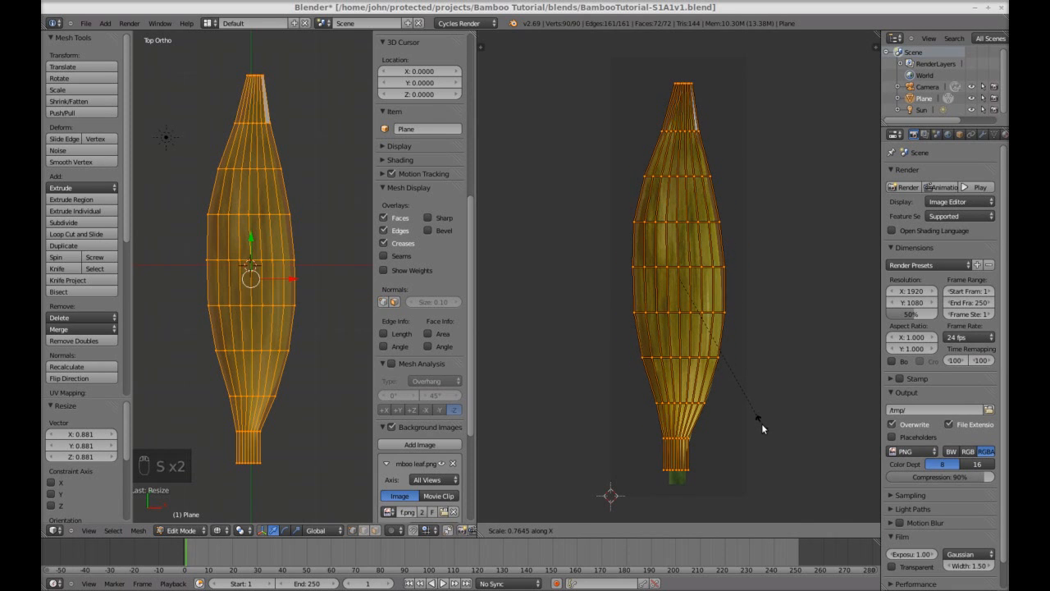
pyautogui.click(764, 426)
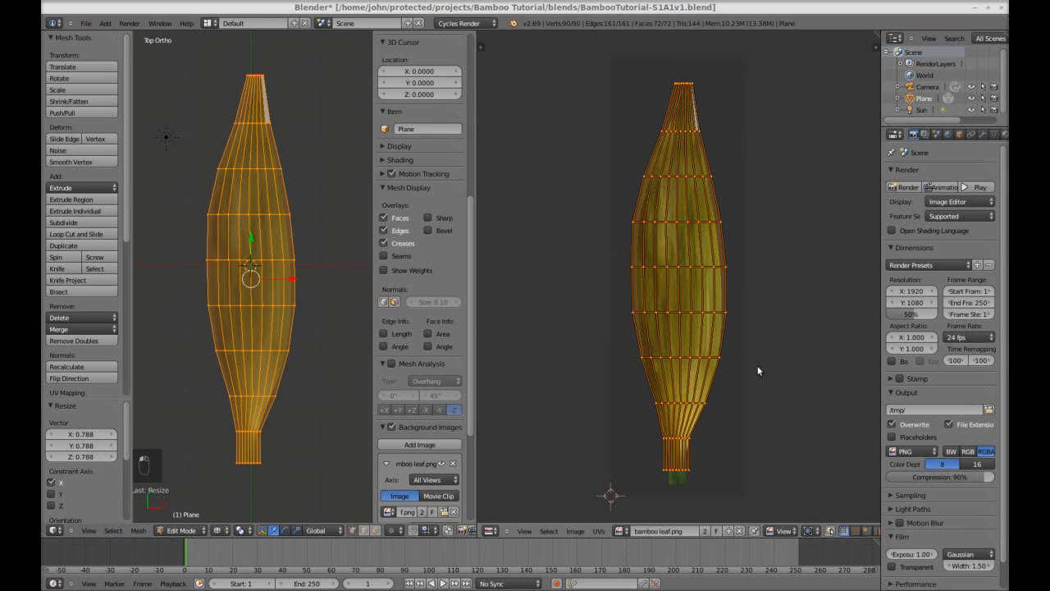
# - Enlarge the UV layout by about 1.027 along X and 1.018 along Y
pyautogui.press('s')
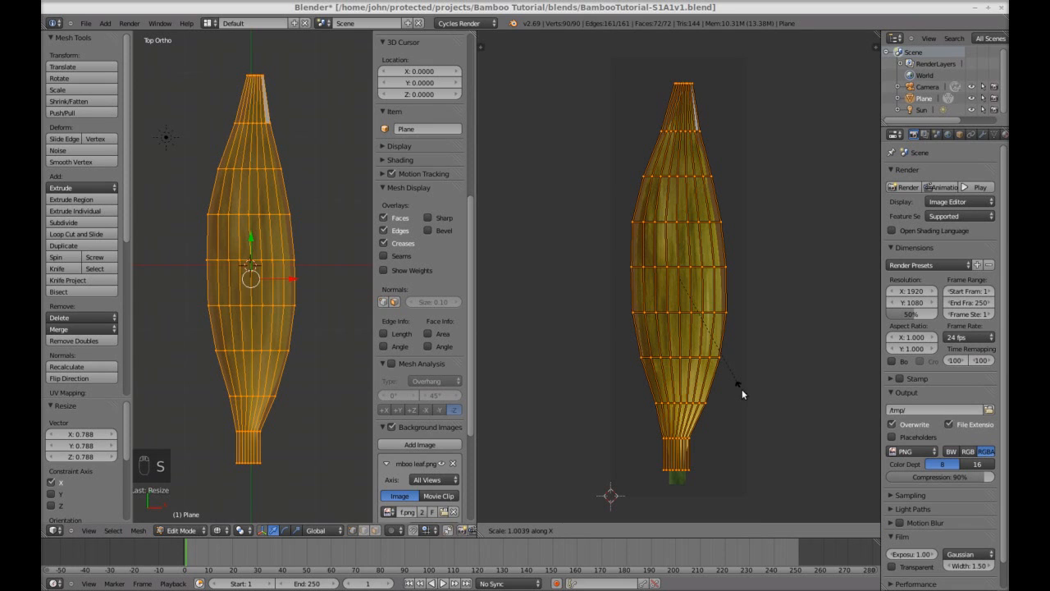
pyautogui.click(743, 390)
pyautogui.press('s')
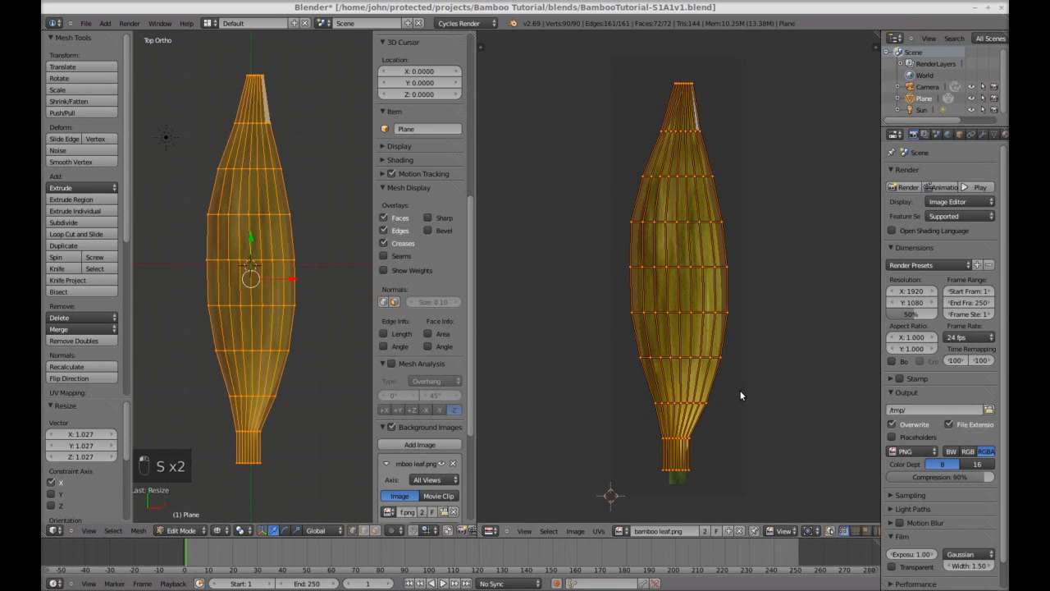
pyautogui.press('y')
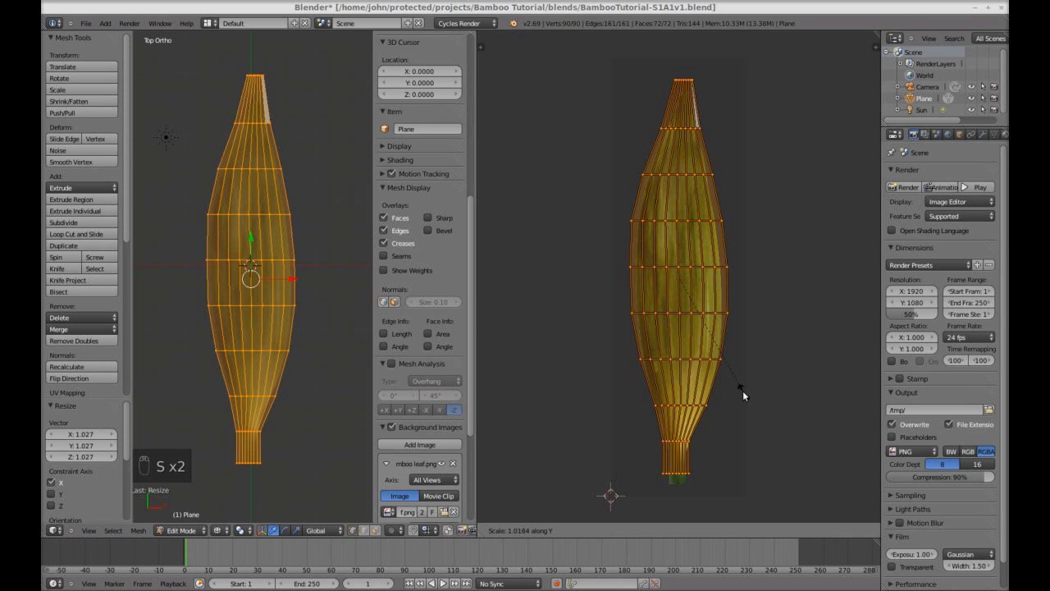
pyautogui.click(743, 391)
# - Stretch the UV layout by about 1.013 along Y so it extends past the leaf's tip
pyautogui.scroll(5, 711, 354)
pyautogui.moveTo(710, 355); pyautogui.dragTo(697, 554, button='middle')
pyautogui.scroll(3, 713, 230)
pyautogui.moveTo(698, 164); pyautogui.dragTo(700, 297, button='middle')
pyautogui.press('s')
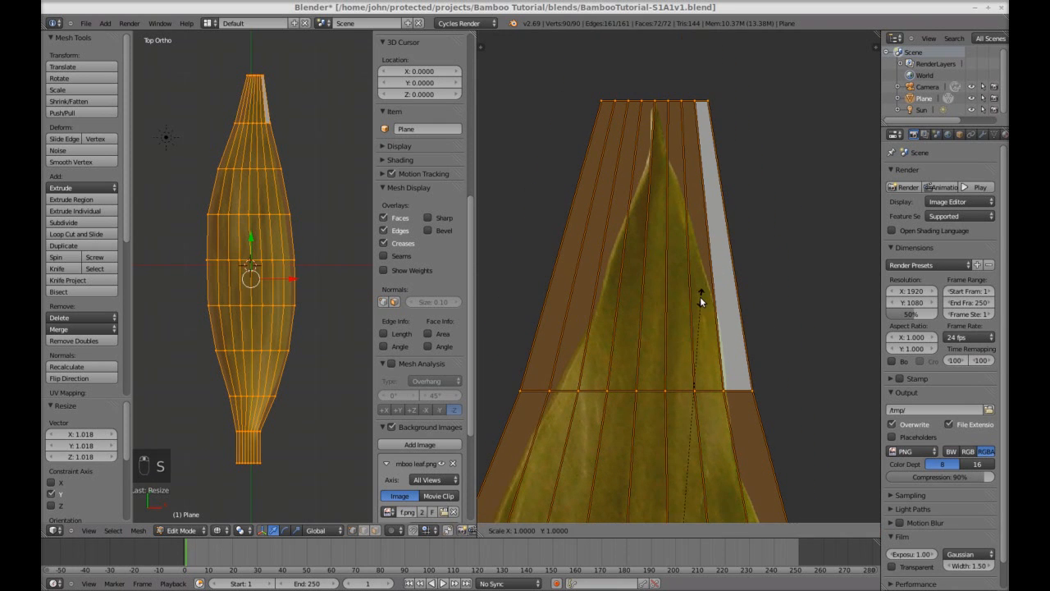
pyautogui.press('y')
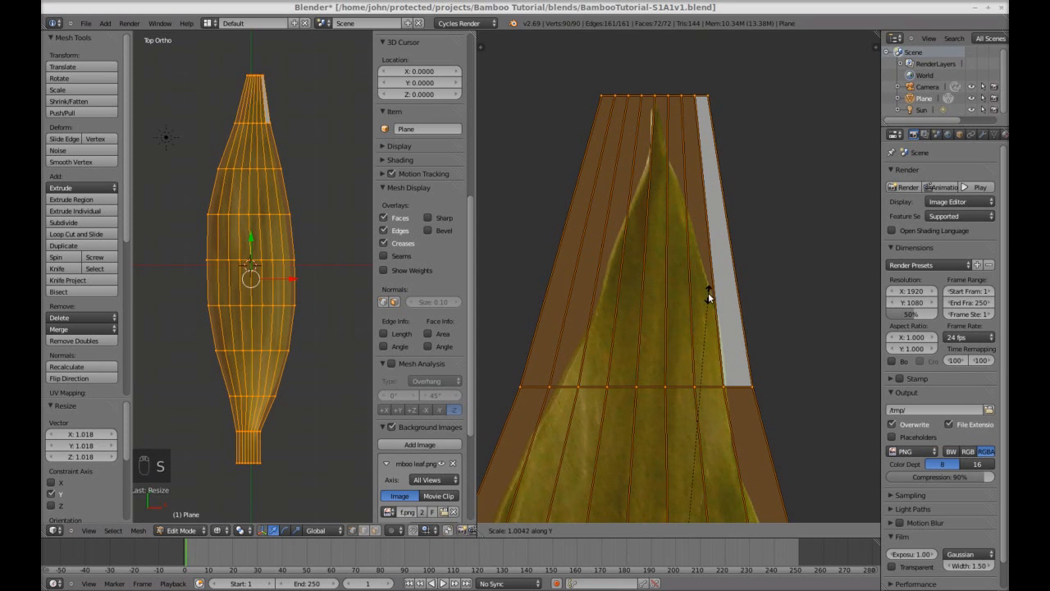
pyautogui.click(712, 285)
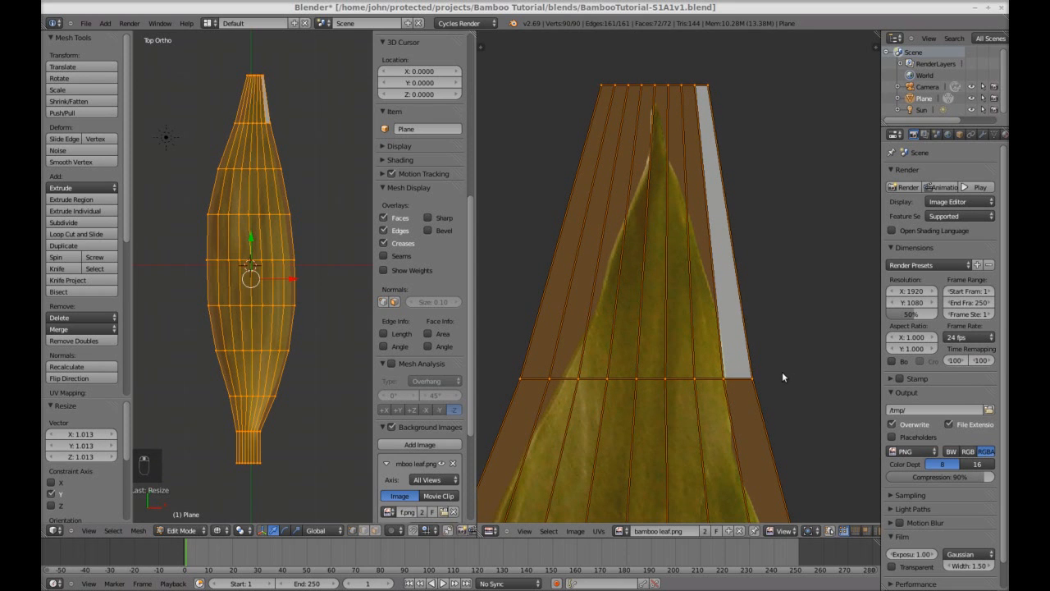
# - Narrow the UV layout by about 0.965 along X to match the leaf's sides
pyautogui.scroll(3, 786, 312)
pyautogui.moveTo(790, 240); pyautogui.dragTo(730, 247, button='middle')
pyautogui.scroll(-4, 720, 330)
pyautogui.press('s')
pyautogui.press('x')
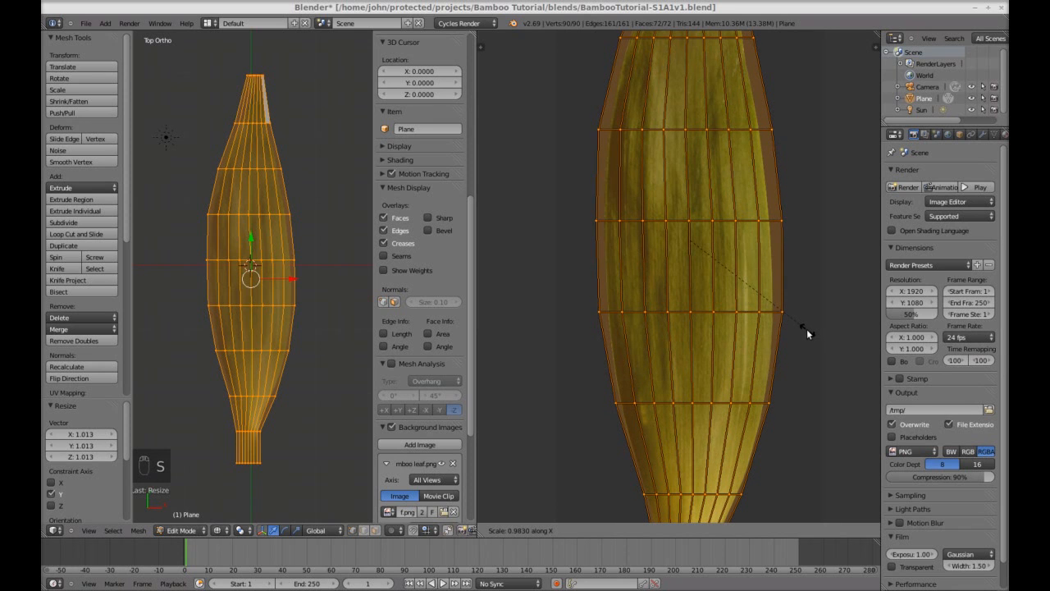
pyautogui.click(805, 329)
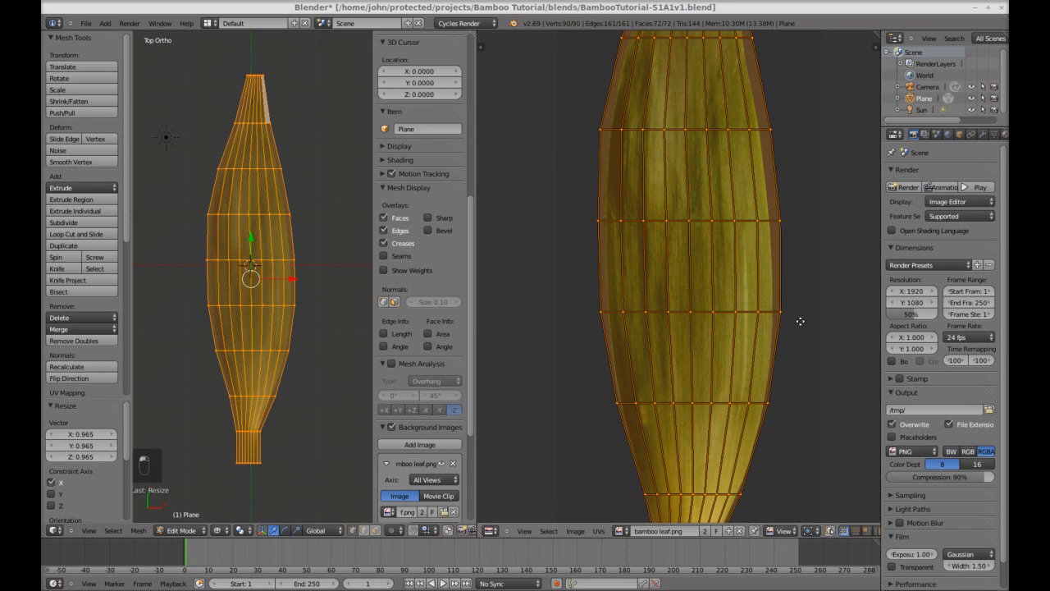
pyautogui.keyDown('shift'); pyautogui.scroll(-8, 795, 323); pyautogui.keyUp('shift')
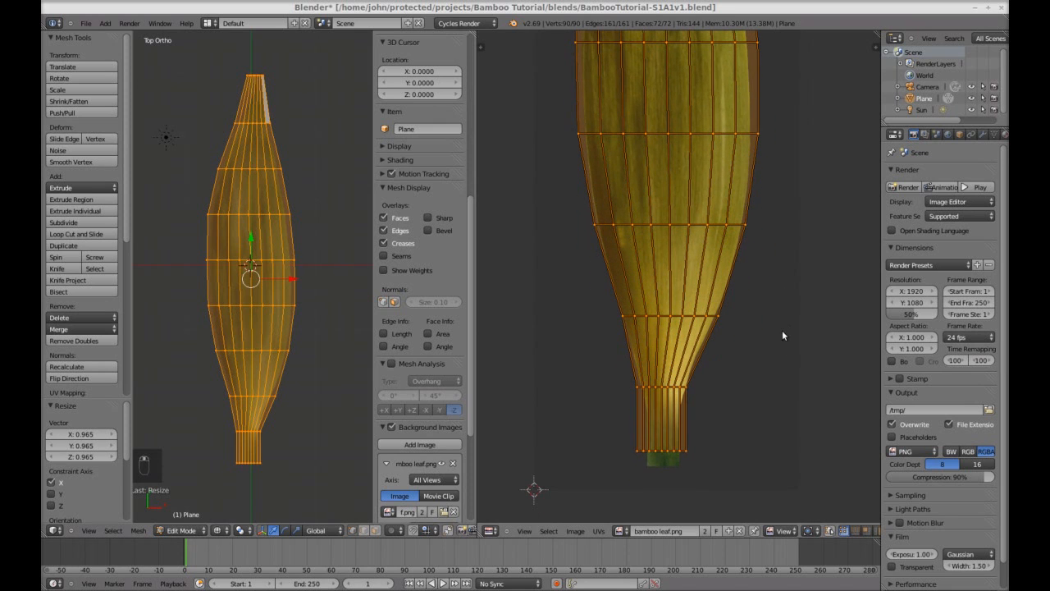
# - Narrow the third UV row up from the stem's base by about 0.937 along X to match the leaf's edges
pyautogui.keyDown('shift'); pyautogui.scroll(-2, 769, 328); pyautogui.keyUp('shift')
pyautogui.scroll(1, 769, 328)
pyautogui.press('a')
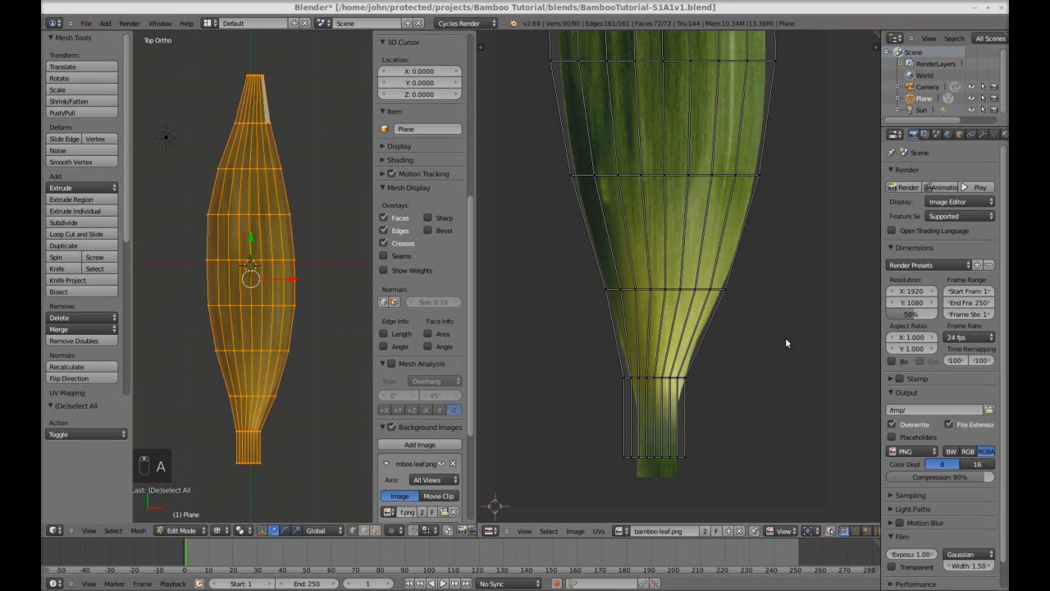
pyautogui.scroll(1, 751, 334)
pyautogui.keyDown('alt'); pyautogui.rightClick(721, 292); pyautogui.keyUp('alt')
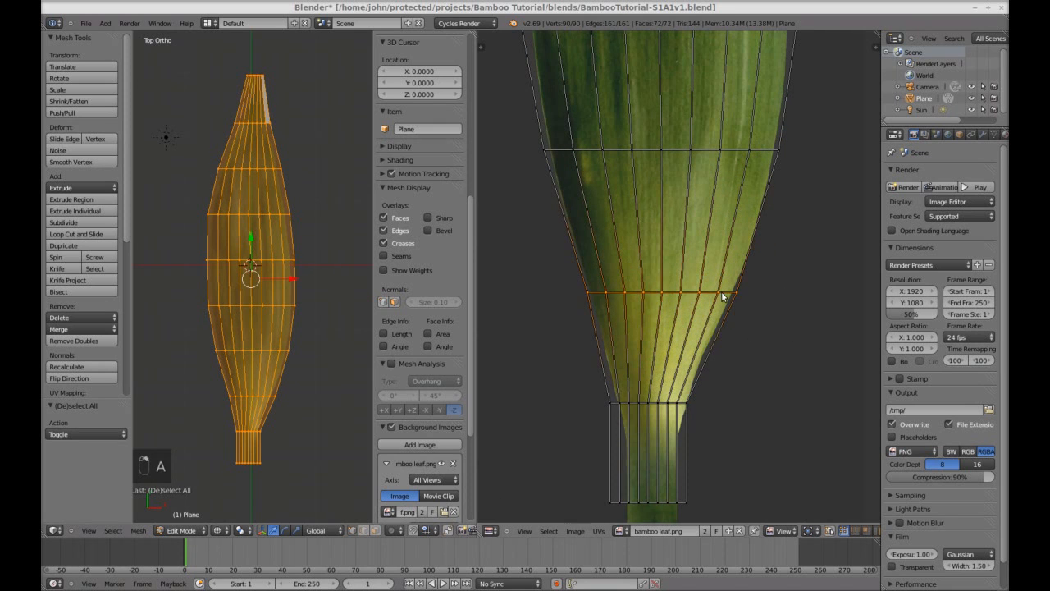
pyautogui.press('s')
pyautogui.press('x')
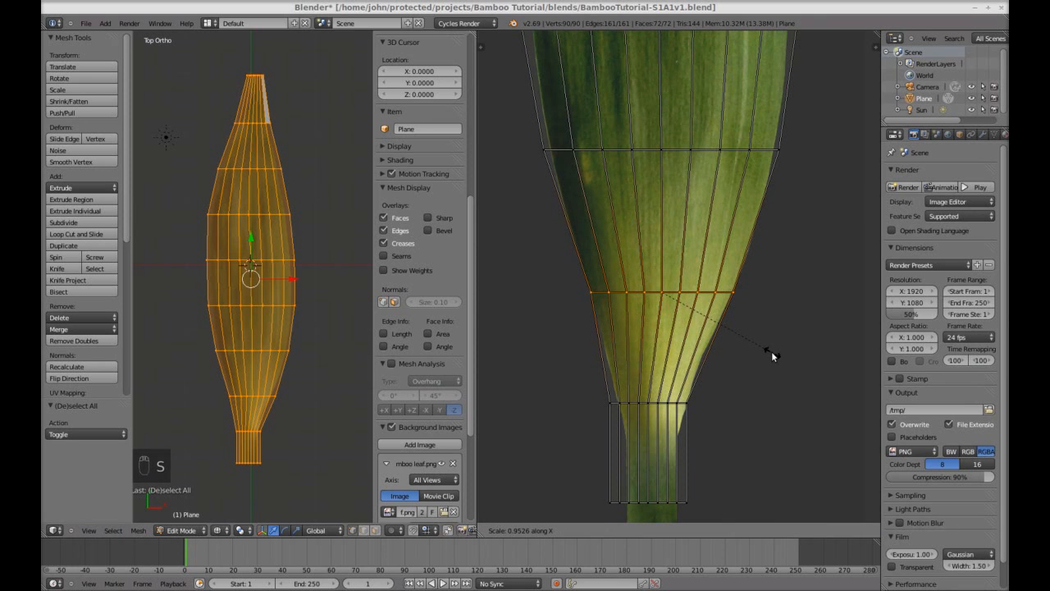
pyautogui.click(770, 350)
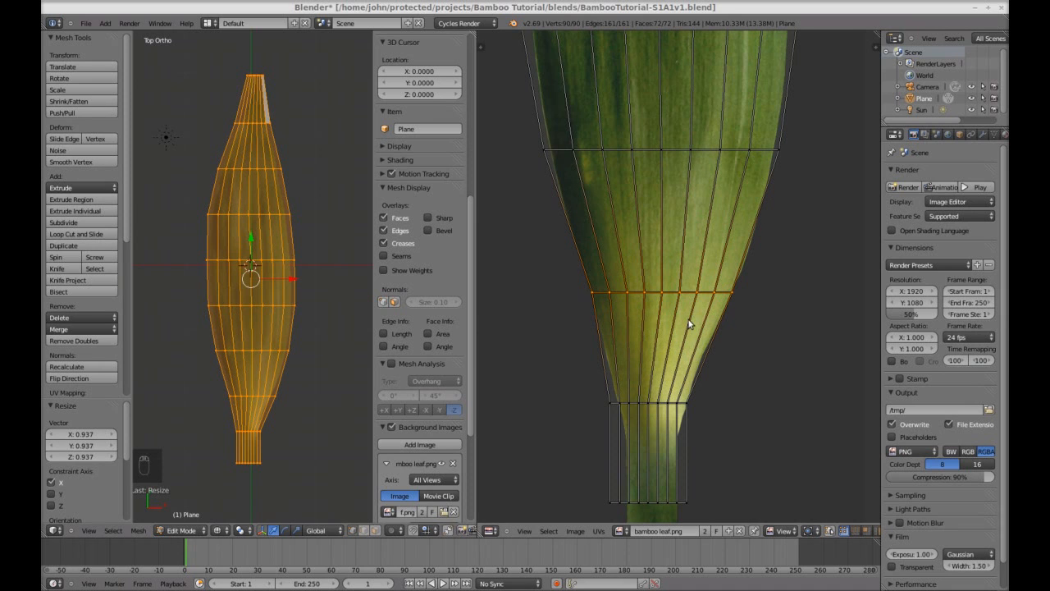
pyautogui.press('a')
# - Narrow the UV row at the top of the stem by about 0.818 along X and move it about 0.010 in X and -0.019 in Y
pyautogui.keyDown('shift'); pyautogui.scroll(-4, 751, 388); pyautogui.keyUp('shift')
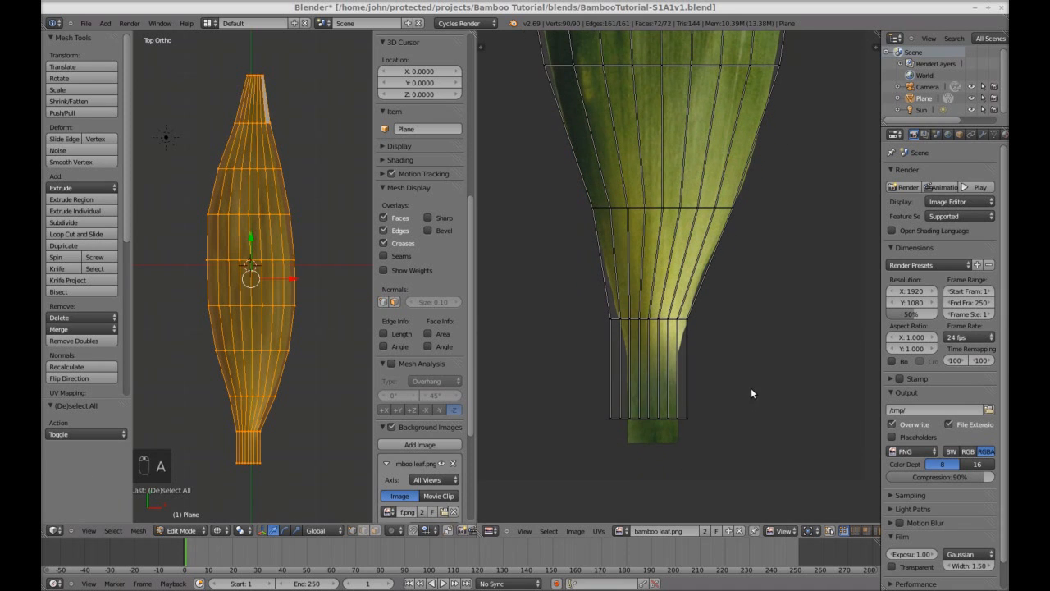
pyautogui.keyDown('alt'); pyautogui.rightClick(675, 318); pyautogui.keyUp('alt')
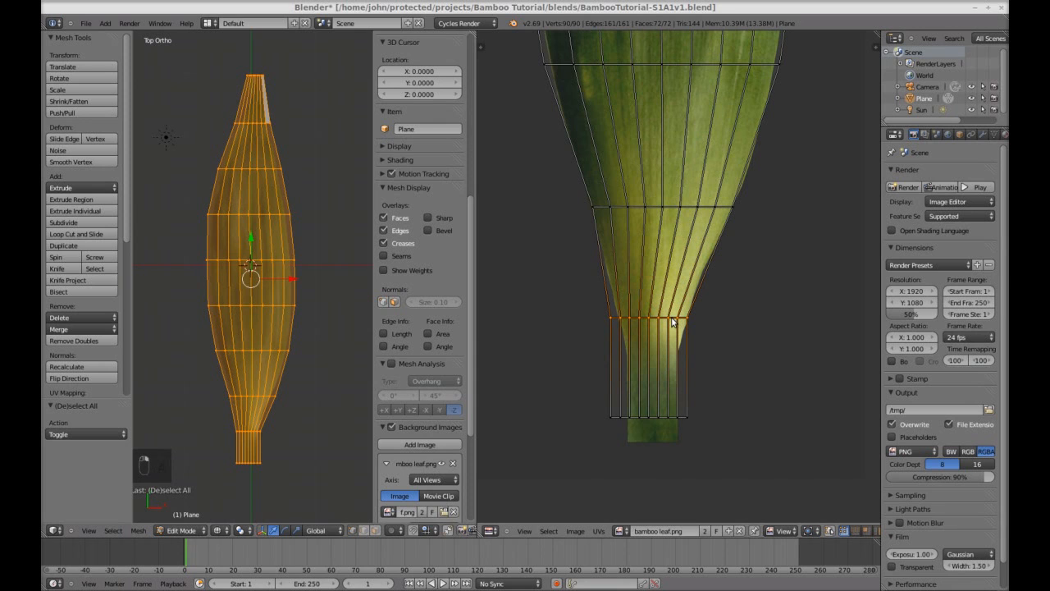
pyautogui.press('s')
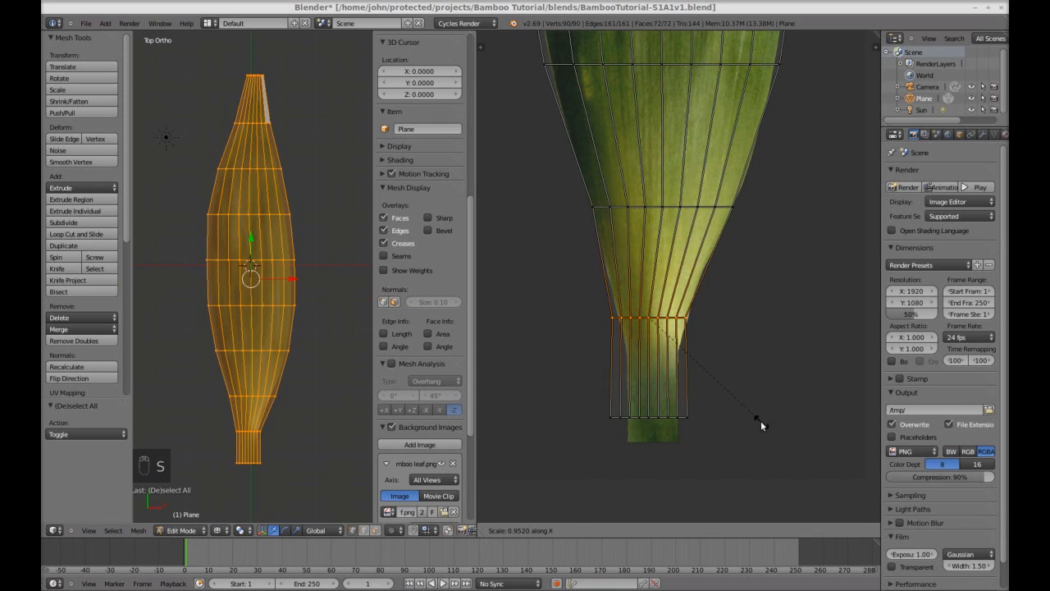
pyautogui.click(745, 408)
pyautogui.press('g')
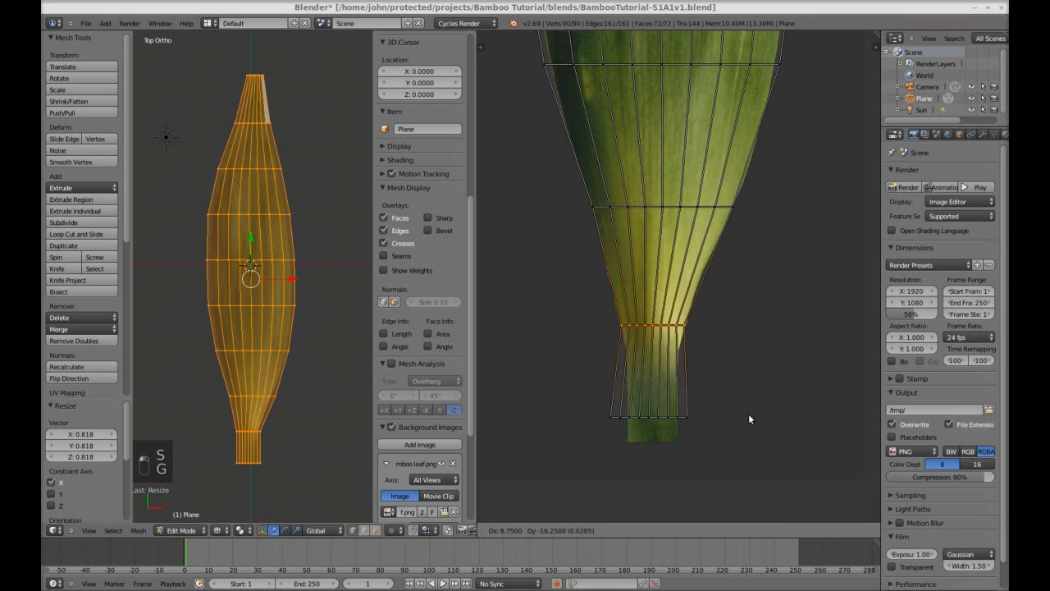
pyautogui.click(749, 415)
# - Narrow the stem's top UV row again along X, shift it about -0.019 in Y, and scale it by about 0.867 along X
pyautogui.press('s')
pyautogui.press('x')
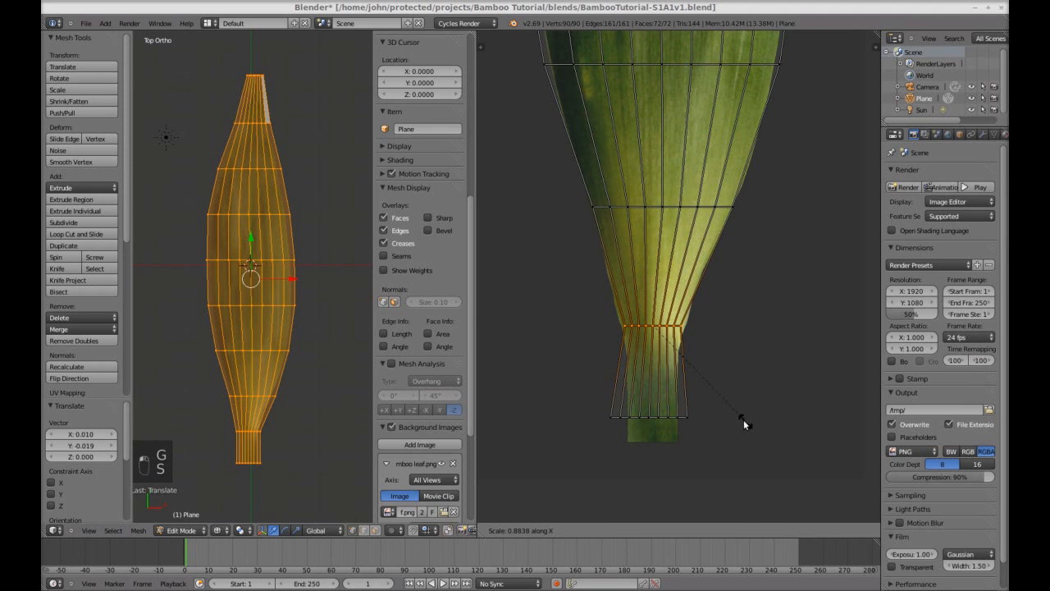
pyautogui.click(743, 421)
pyautogui.press('g')
pyautogui.click(742, 427)
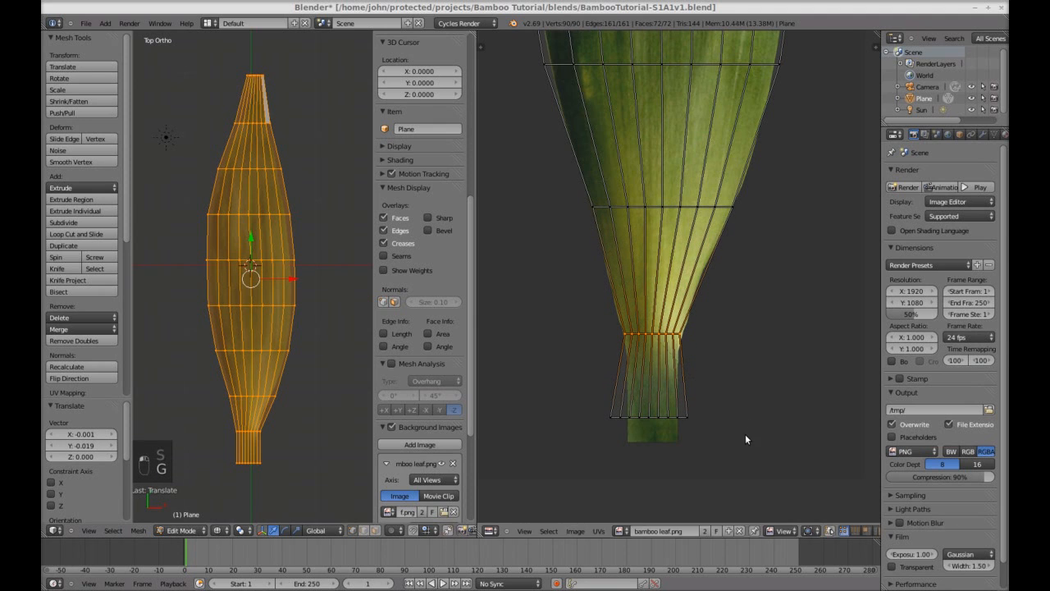
pyautogui.press('s')
pyautogui.press('x')
pyautogui.click(732, 420)
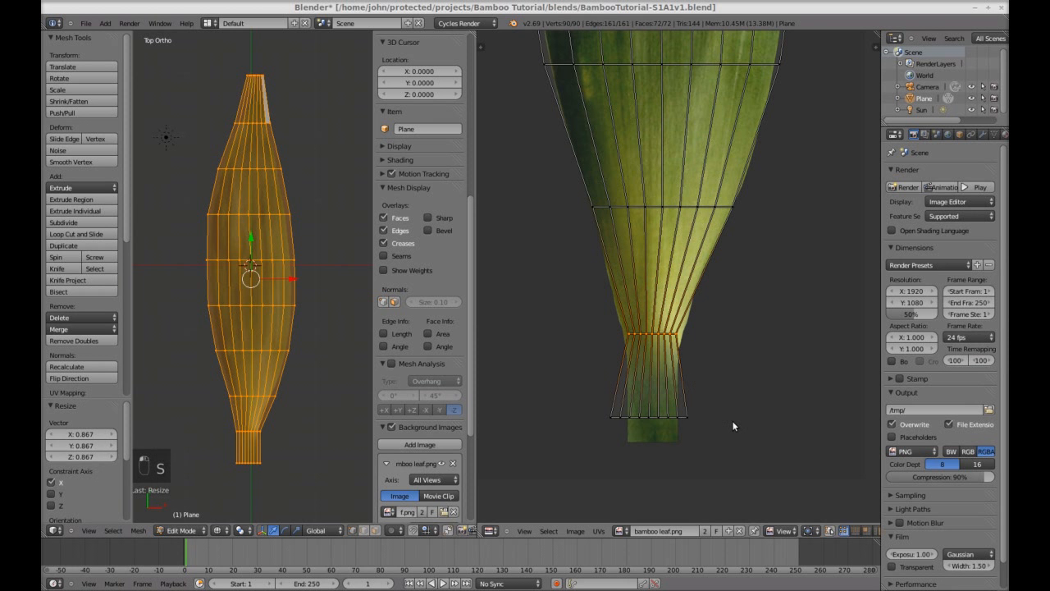
pyautogui.press('a')
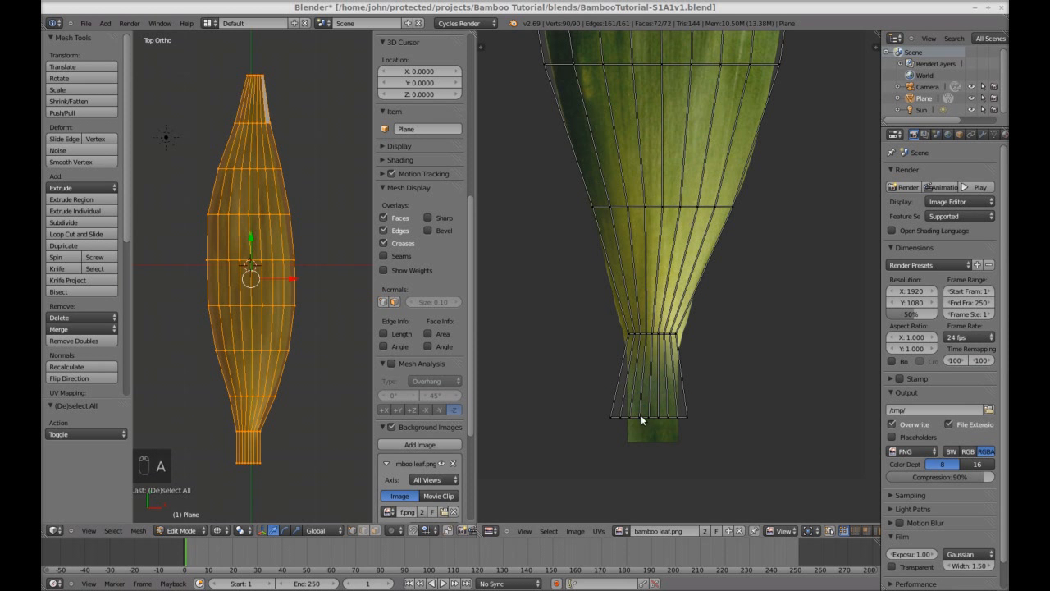
# - Scale the stem's bottom UV row by about 0.596 and move it about 0.010 in X and -0.049 in Y onto the stem's base
pyautogui.keyDown('alt'); pyautogui.rightClick(670, 416); pyautogui.keyUp('alt')
pyautogui.scroll(5, 755, 307)
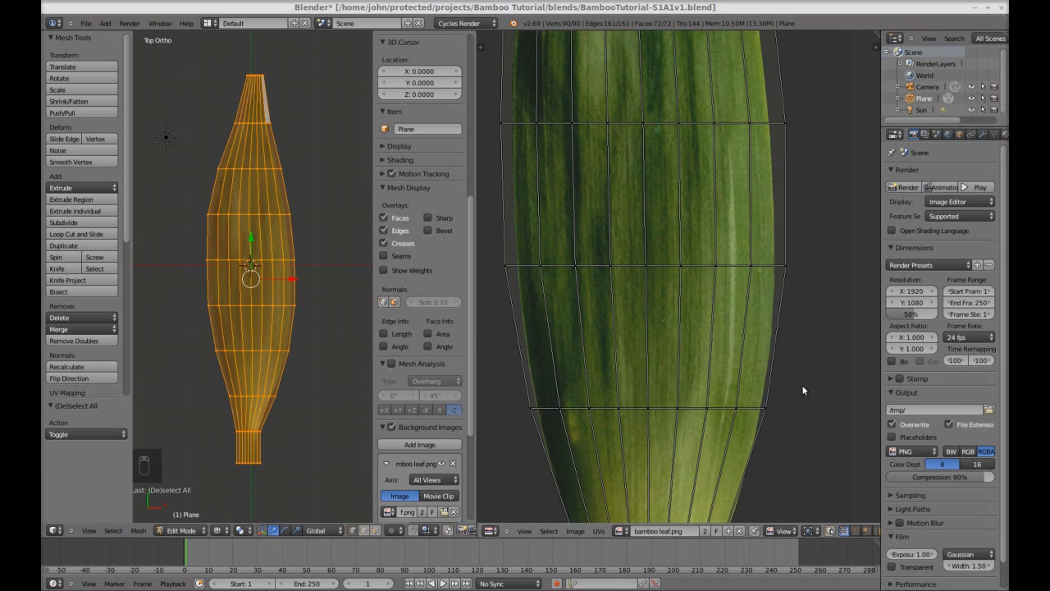
pyautogui.scroll(-5, 804, 232)
pyautogui.moveTo(791, 214); pyautogui.dragTo(793, 201, button='middle')
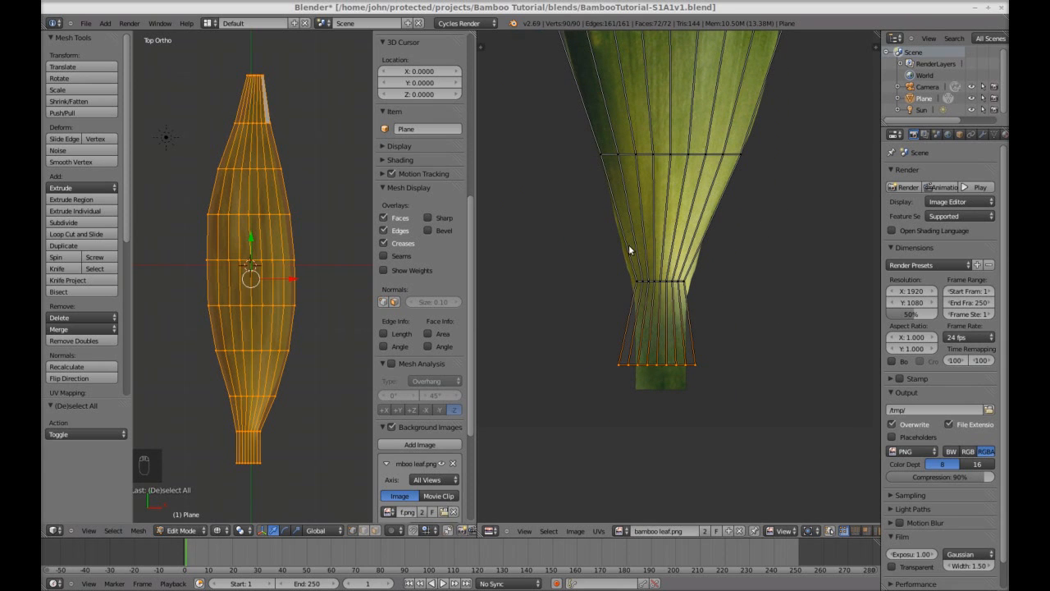
pyautogui.press('s')
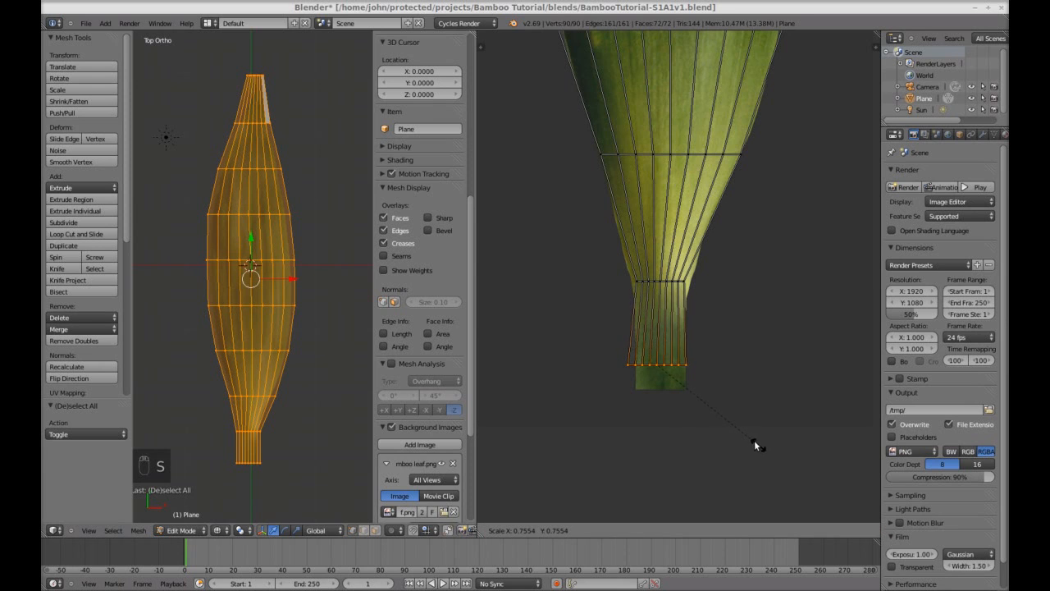
pyautogui.click(740, 415)
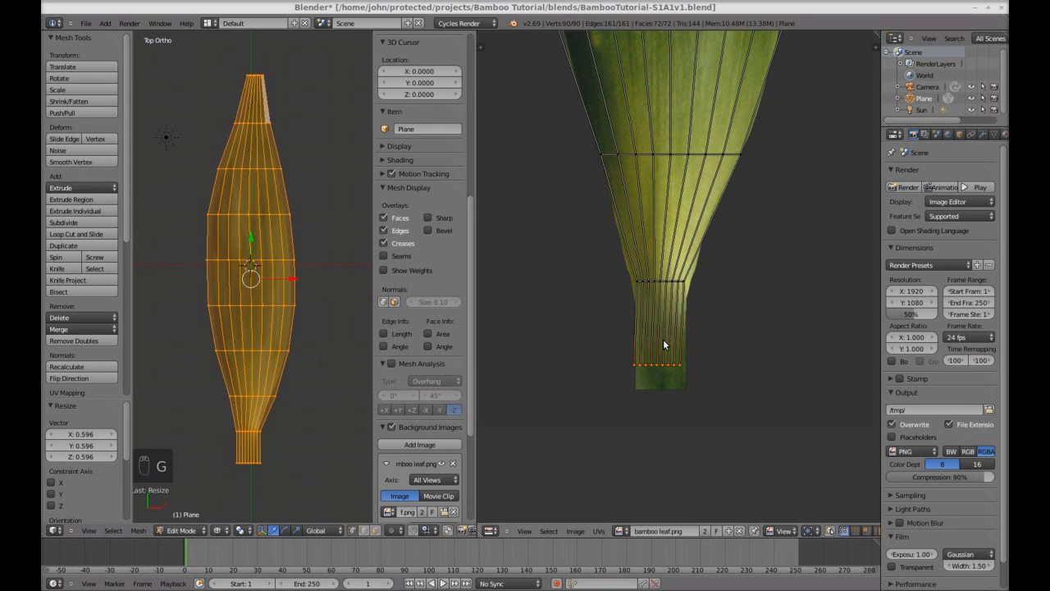
pyautogui.press('g')
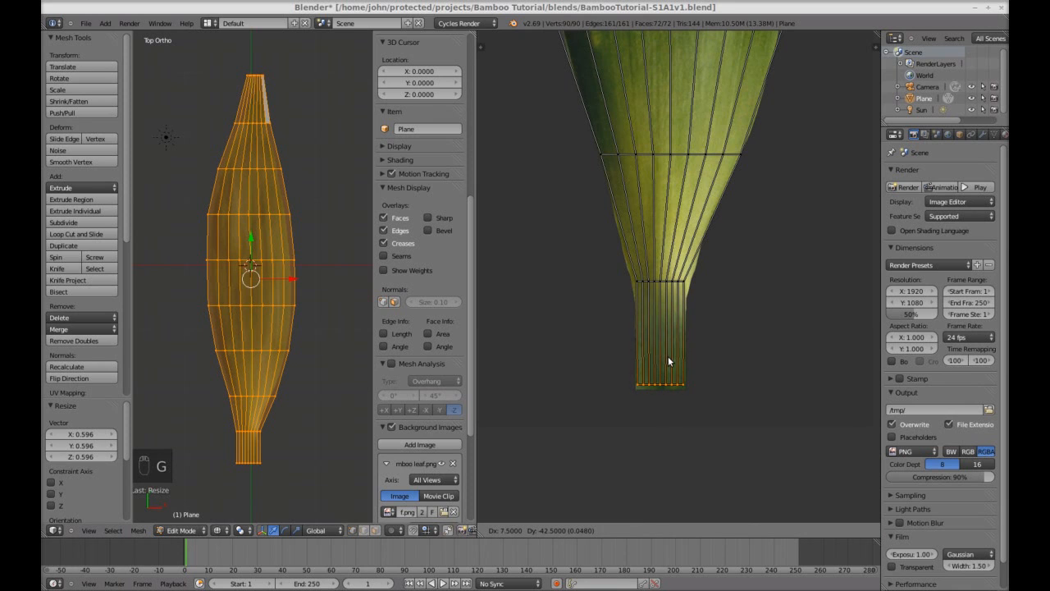
pyautogui.click(667, 361)
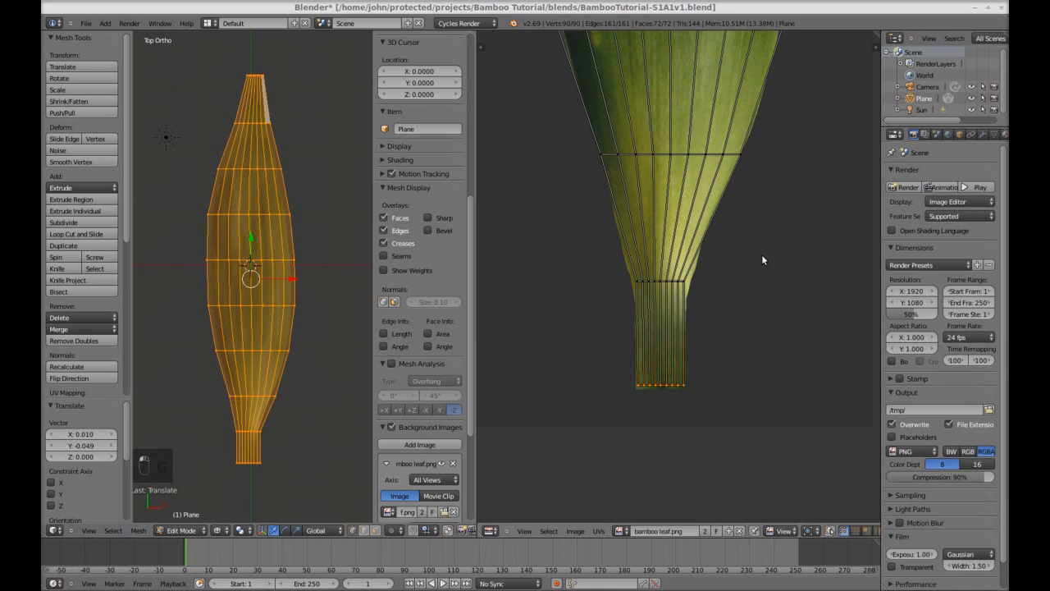
pyautogui.press('a')
# - Try to scale the UV row just above the stem by about 0.577, and undo it
pyautogui.moveTo(779, 156); pyautogui.dragTo(754, 269, button='middle')
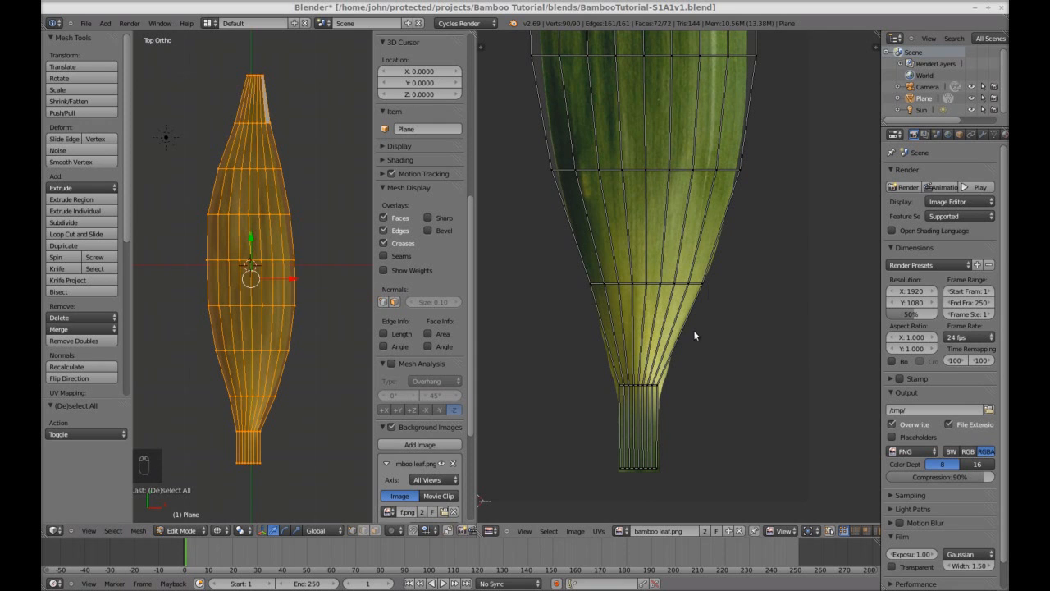
pyautogui.moveTo(682, 427); pyautogui.dragTo(696, 356, button='middle')
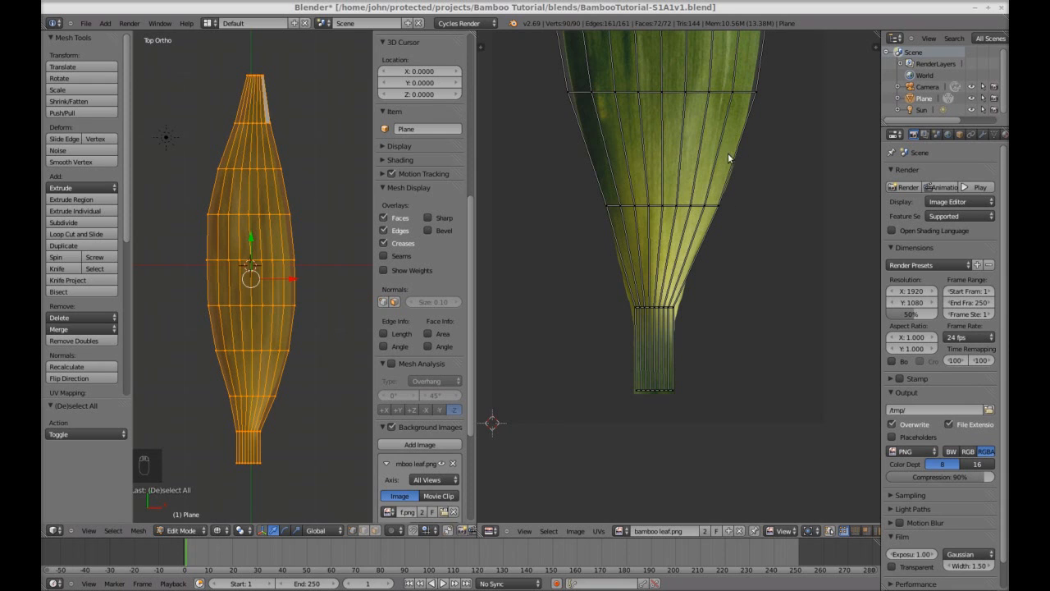
pyautogui.keyDown('alt'); pyautogui.rightClick(711, 204); pyautogui.keyUp('alt')
pyautogui.press('s')
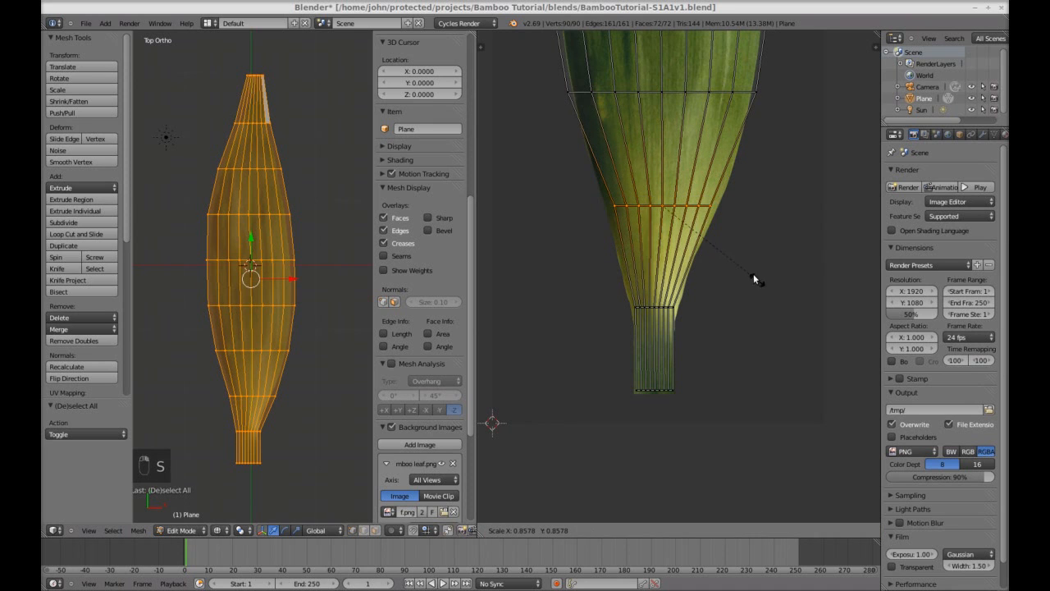
pyautogui.click(736, 244)
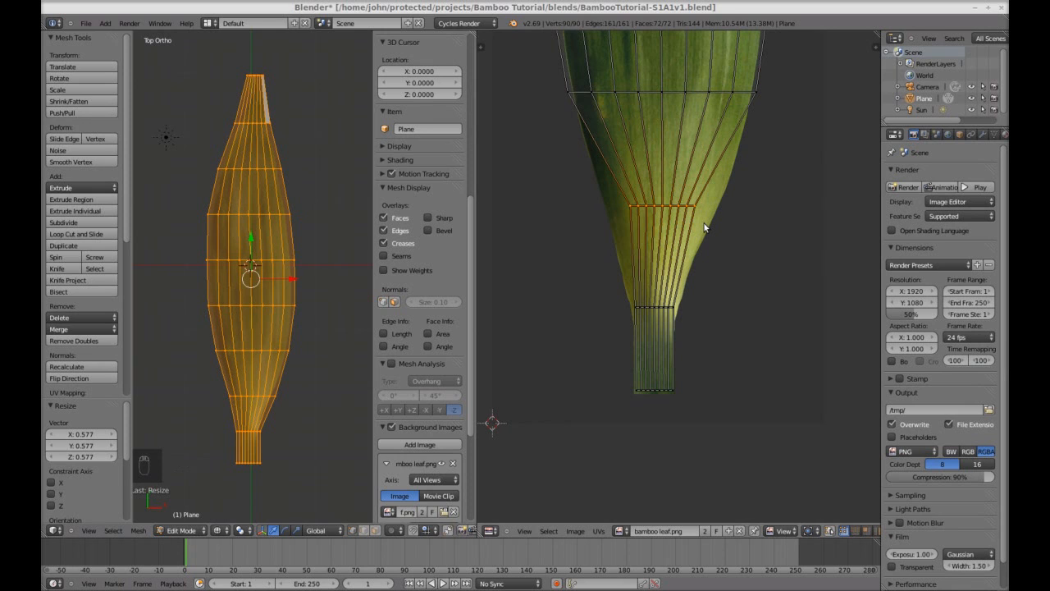
pyautogui.hotkey('ctrl', 'z')
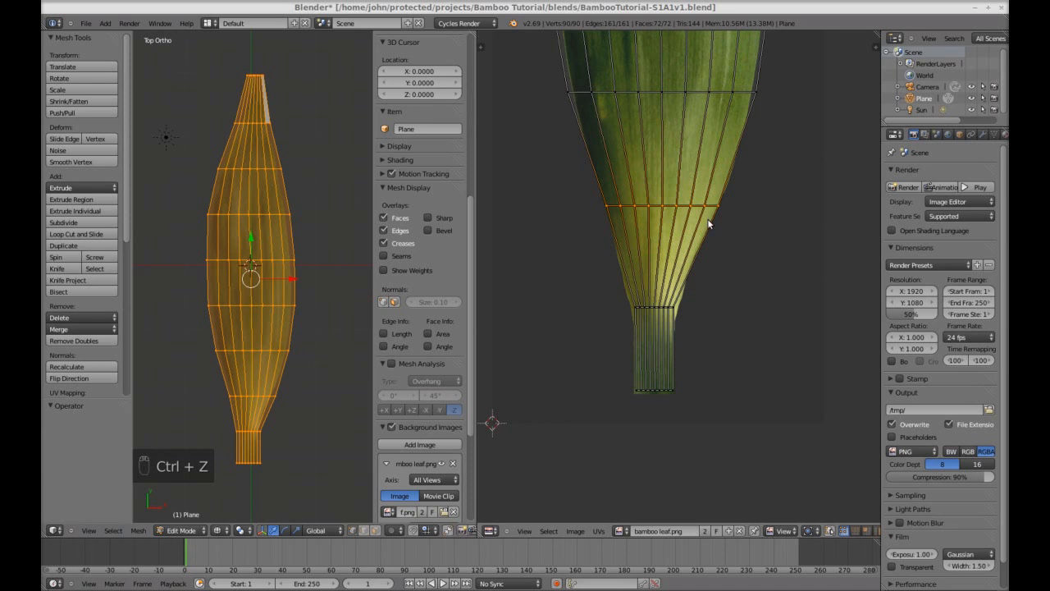
pyautogui.press('a')
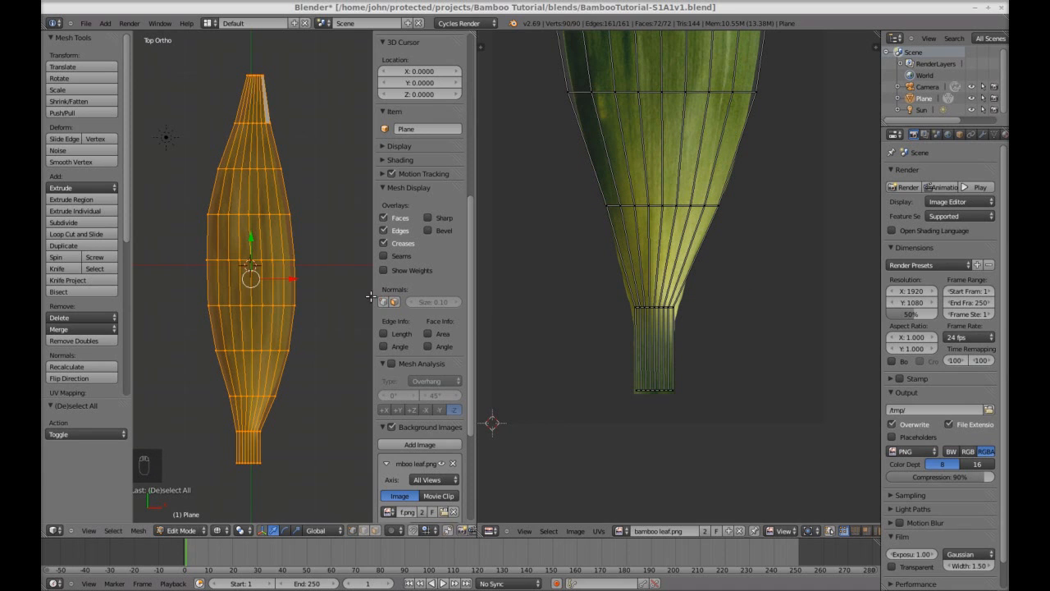
# - Return the leaf to Object Mode and join the UV/Image Editor area into the 3D view
pyautogui.scroll(-5, 611, 305)
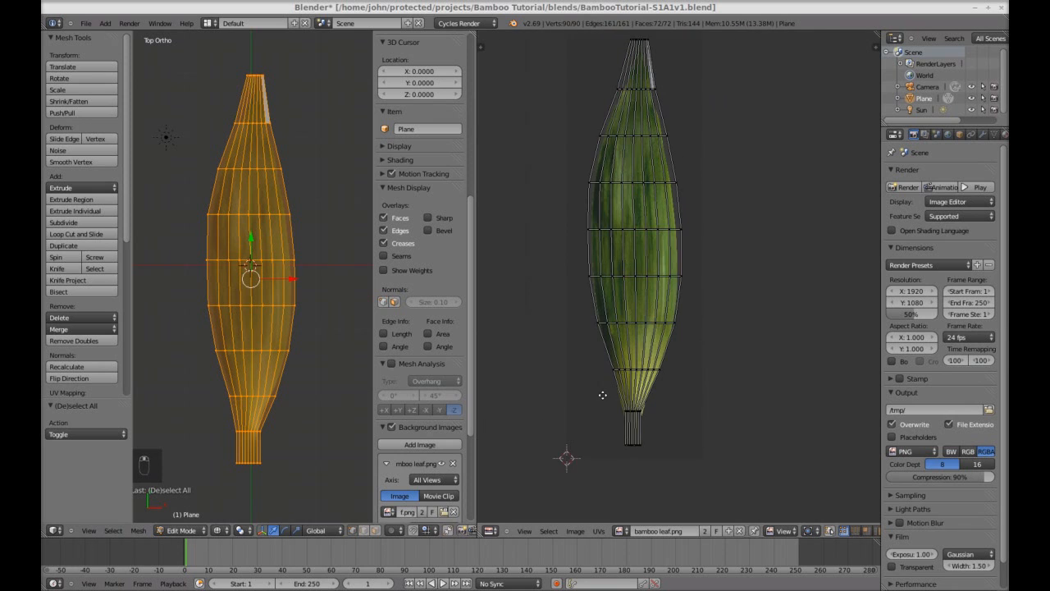
pyautogui.press('Tab')
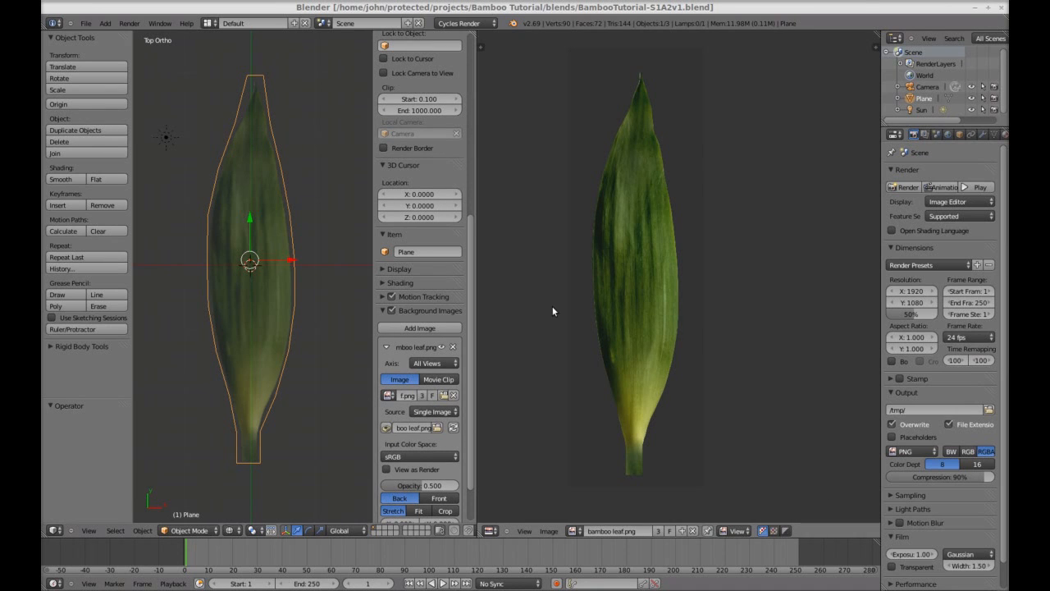
pyautogui.rightClick(476, 149)
pyautogui.click(476, 151)
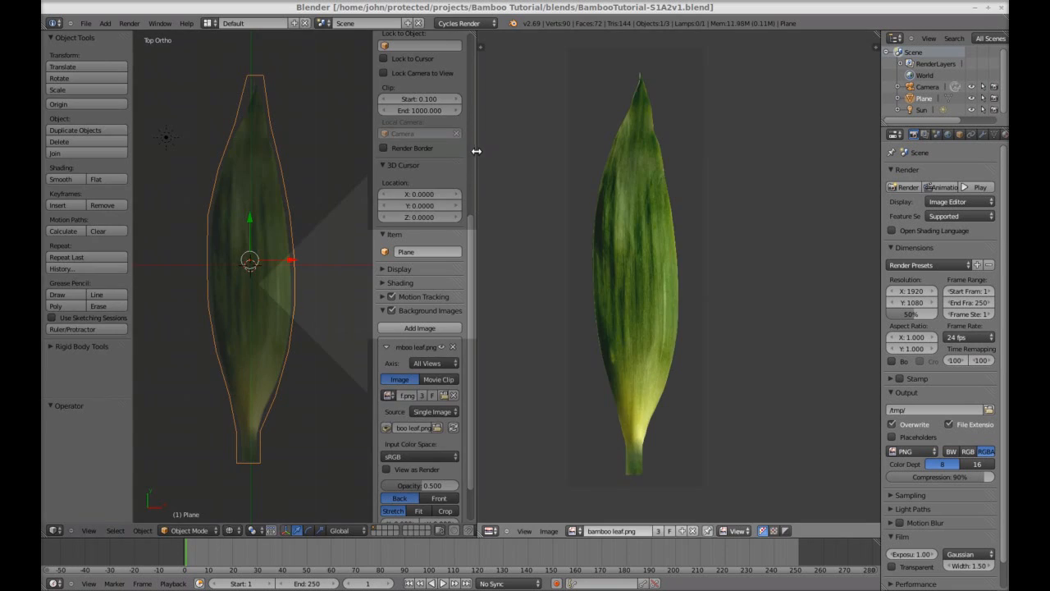
pyautogui.click(605, 170)
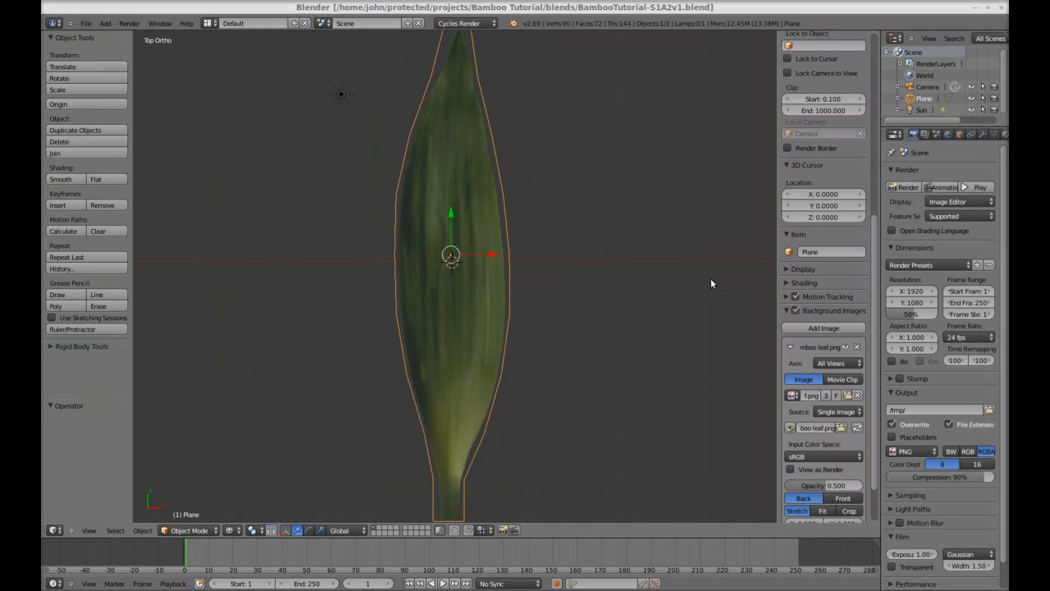
# - Turn off the 3D view's background images and enlarge the timeline area upward
pyautogui.click(796, 312)
pyautogui.click(787, 311)
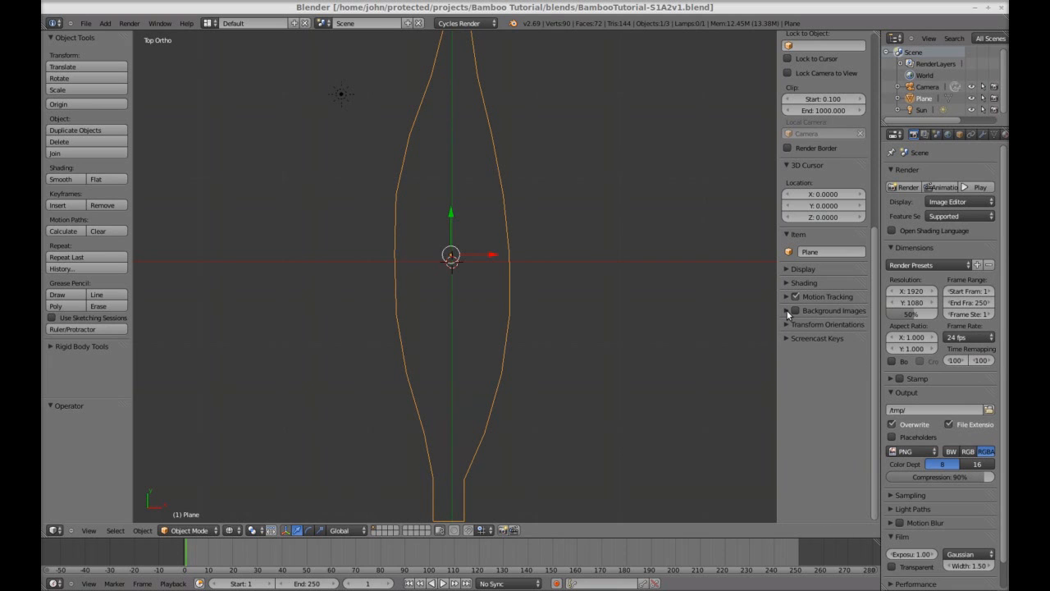
pyautogui.moveTo(634, 536); pyautogui.dragTo(635, 422)
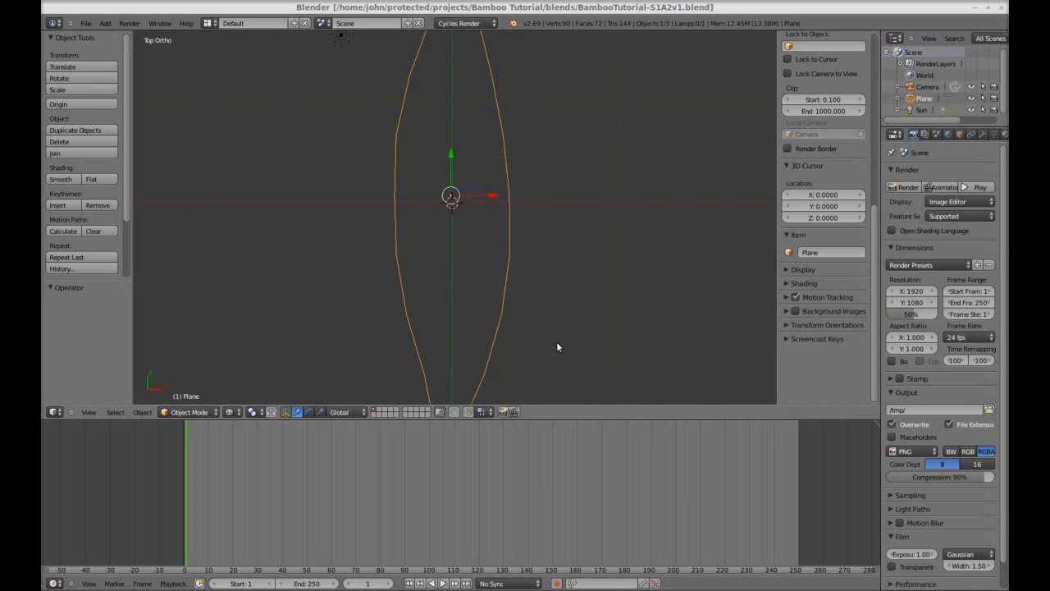
# - View the leaf at an angle and hide the 3D view's properties region and tool shelf
pyautogui.moveTo(630, 356); pyautogui.dragTo(550, 297, button='middle')
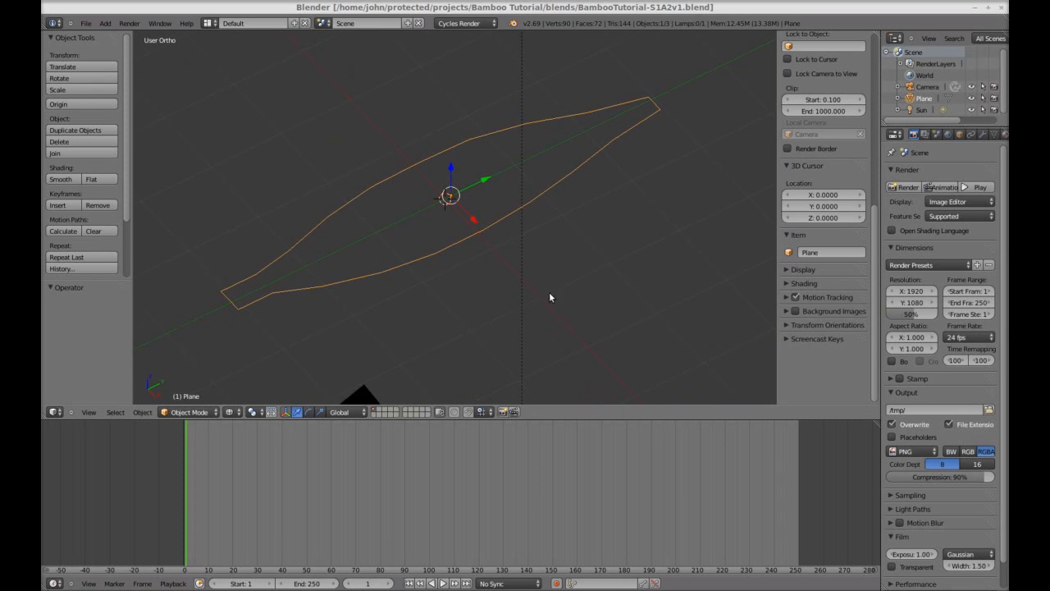
pyautogui.press('n')
pyautogui.press('t')
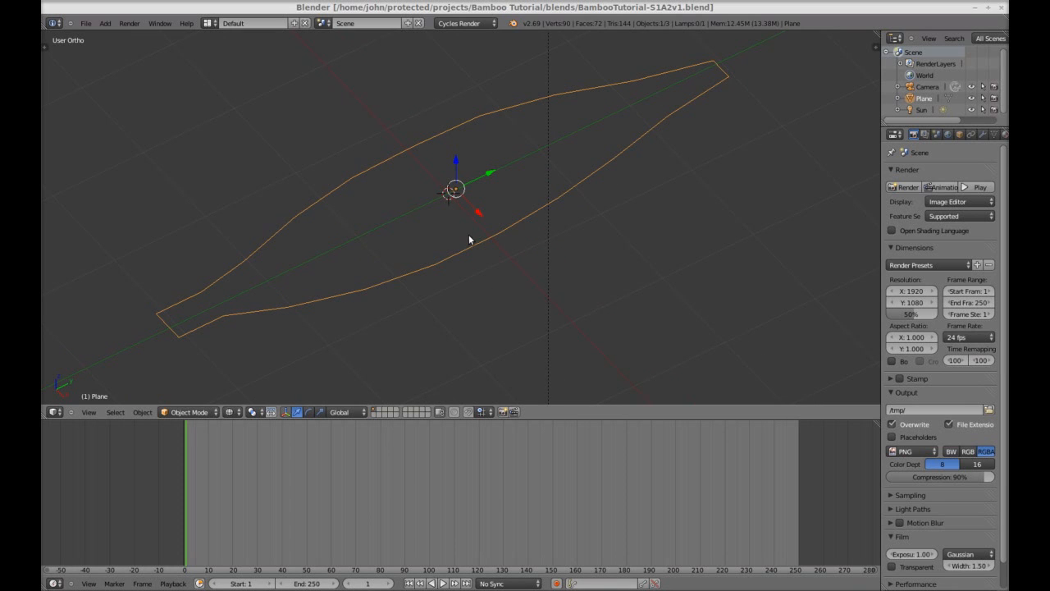
# - Switch the 3D view's shading to Rendered and look at the leaf from an angle
pyautogui.scroll(2, 461, 308)
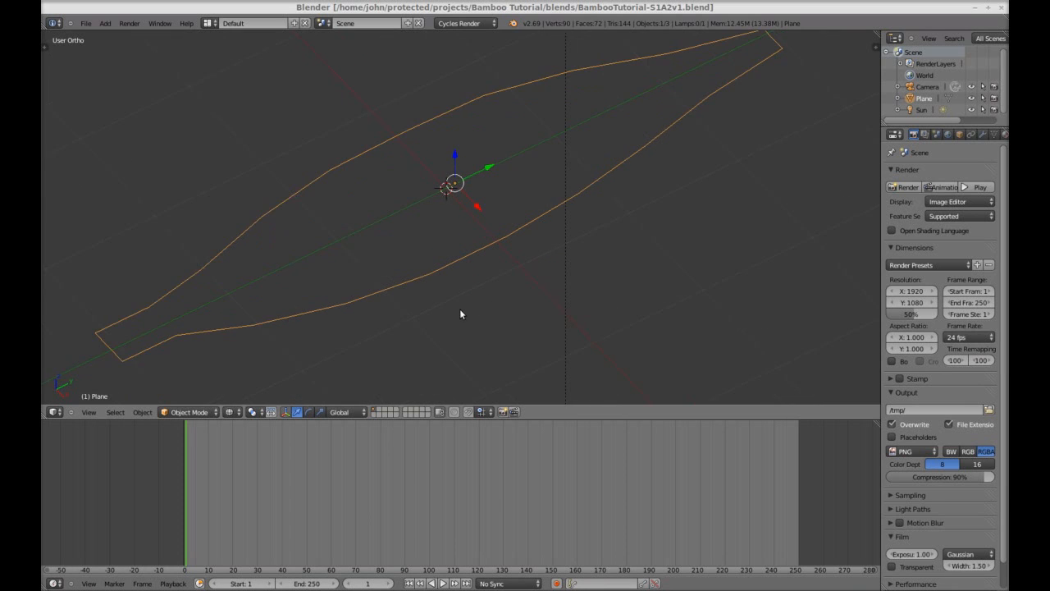
pyautogui.scroll(-1, 484, 315)
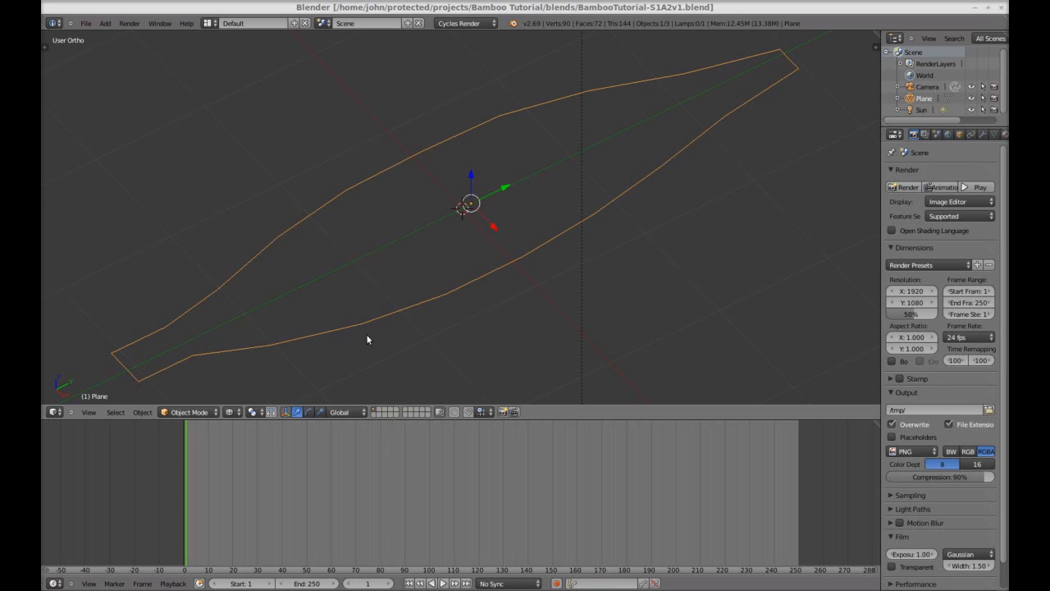
pyautogui.click(236, 413)
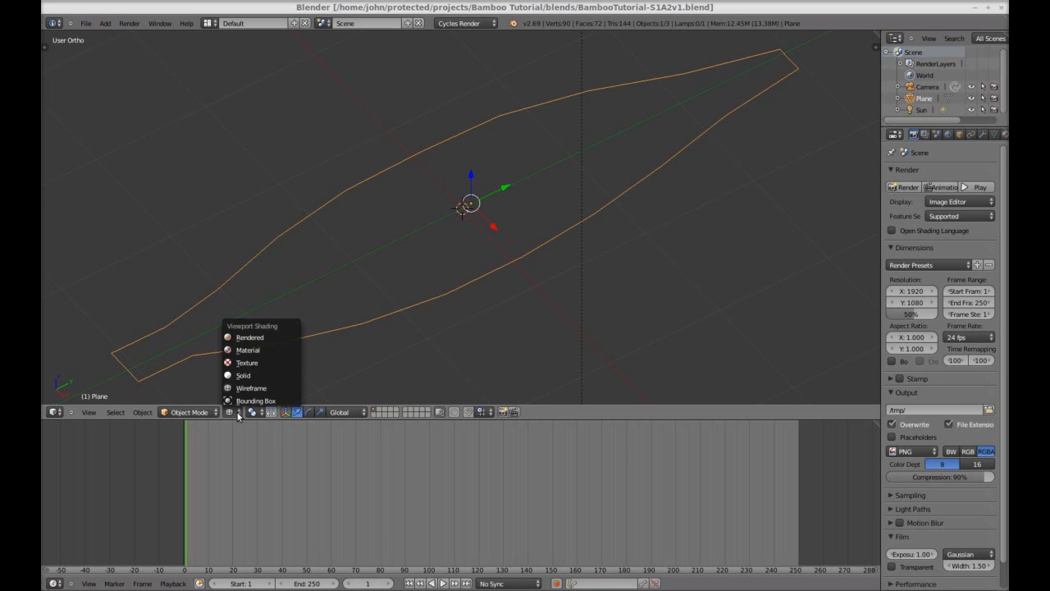
pyautogui.click(267, 337)
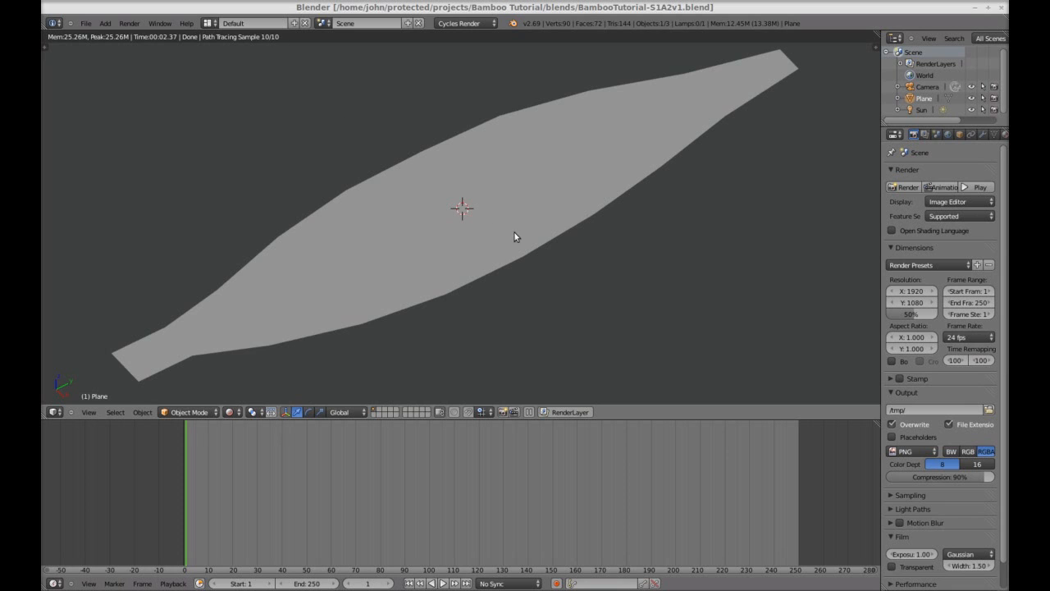
pyautogui.moveTo(598, 297); pyautogui.dragTo(586, 281, button='middle')
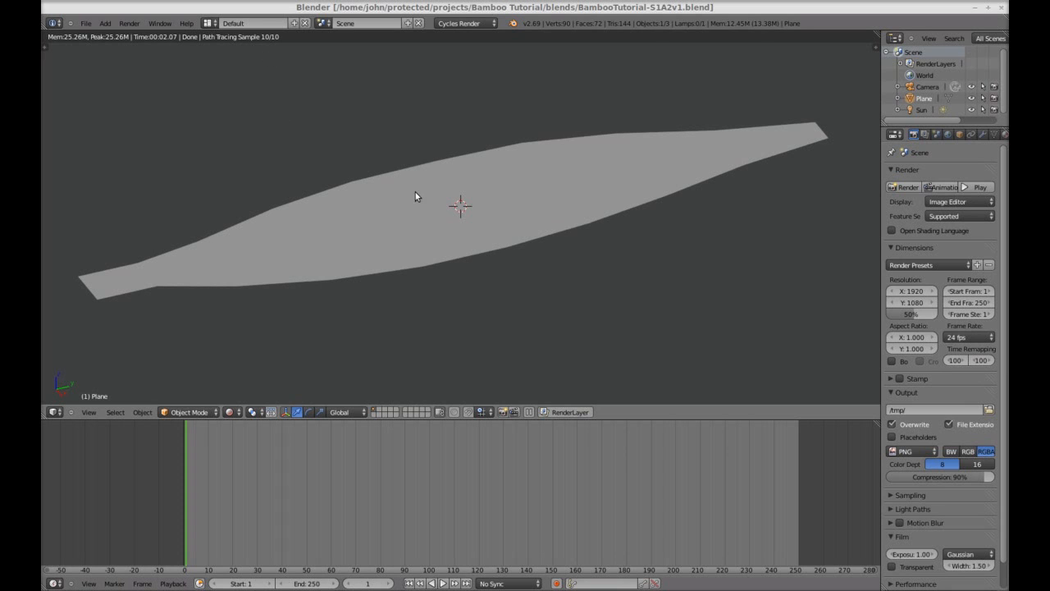
pyautogui.moveTo(515, 275); pyautogui.dragTo(523, 286, button='middle')
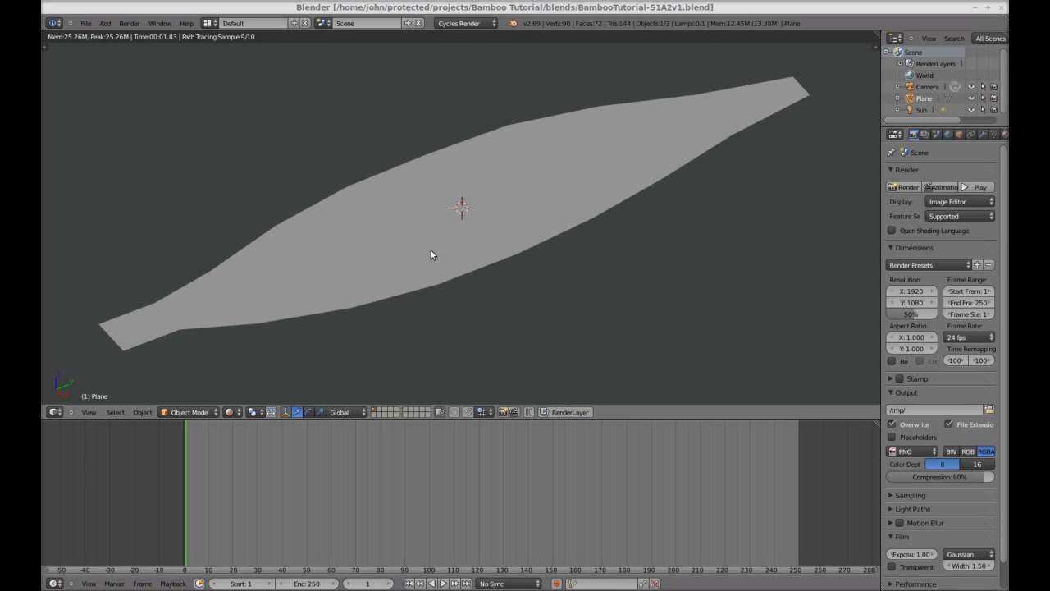
# - Change the timeline area to a Node Editor and create a new node-based material for the leaf
pyautogui.click(55, 583)
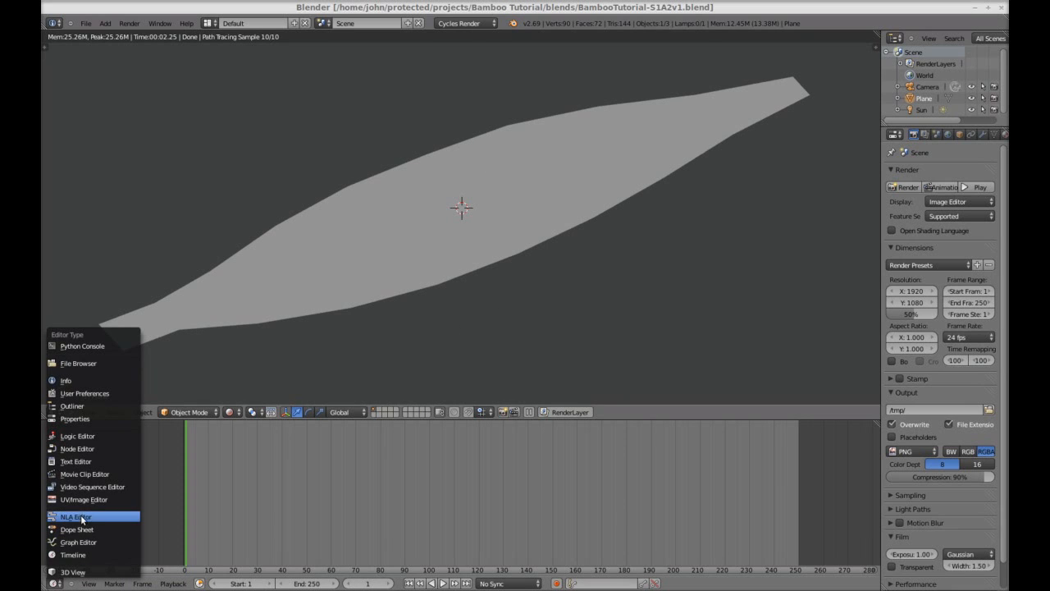
pyautogui.click(89, 448)
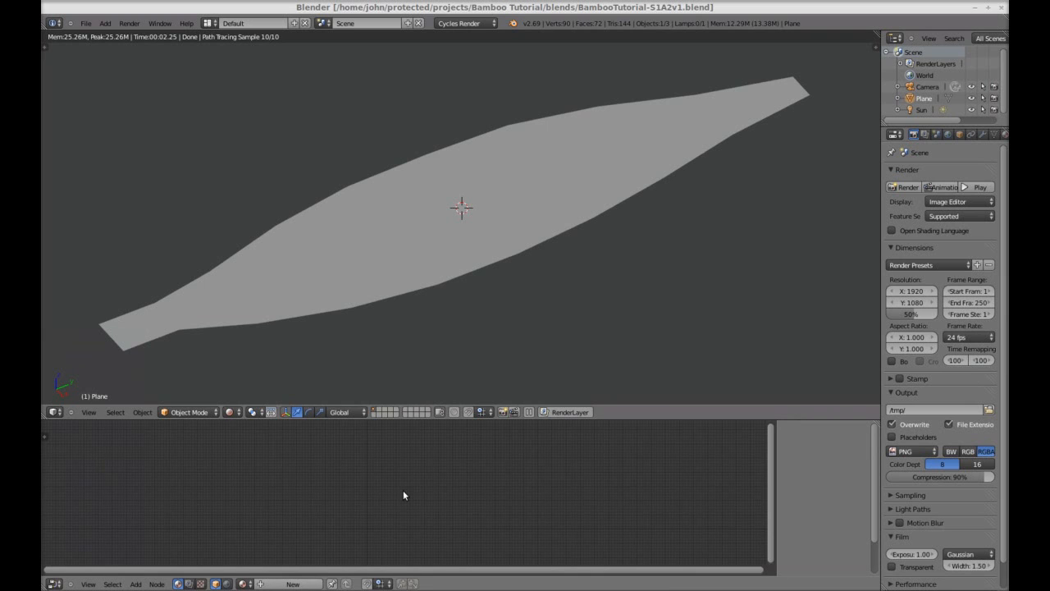
pyautogui.click(289, 583)
pyautogui.scroll(4, 433, 521)
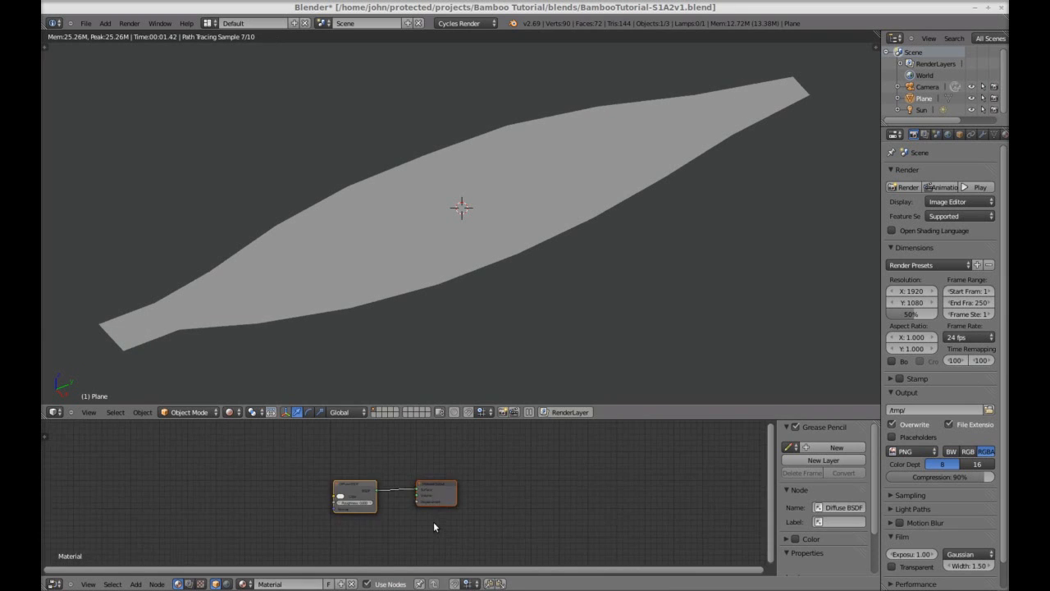
pyautogui.moveTo(433, 521); pyautogui.dragTo(461, 505, button='middle')
pyautogui.scroll(1, 459, 506)
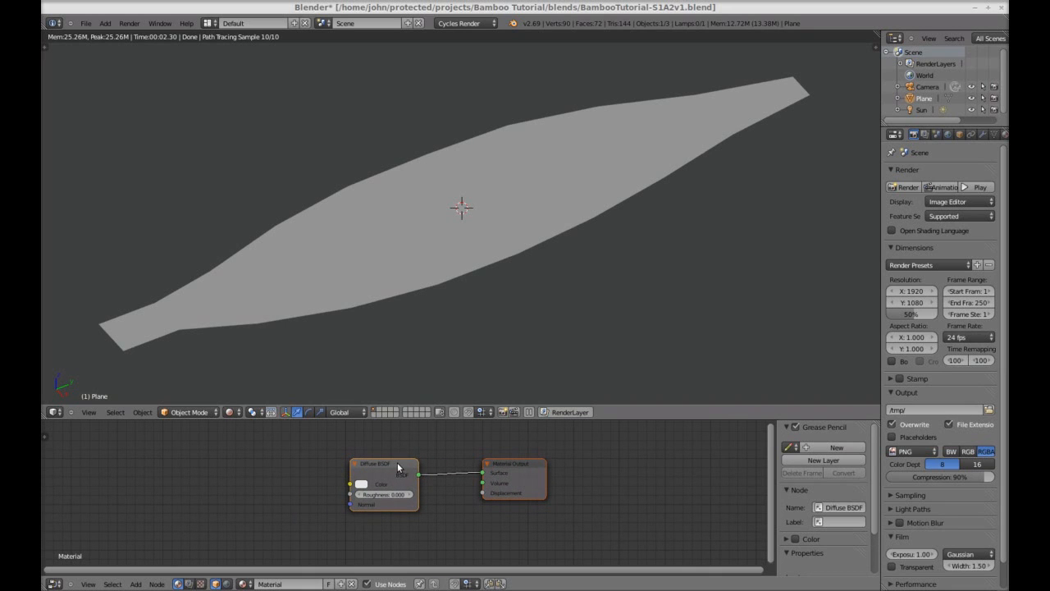
# - Spread the Diffuse BSDF and Material Output nodes apart and add an Image Texture node ahead of the Diffuse BSDF
pyautogui.moveTo(392, 465); pyautogui.dragTo(329, 463)
pyautogui.moveTo(530, 466); pyautogui.dragTo(634, 463)
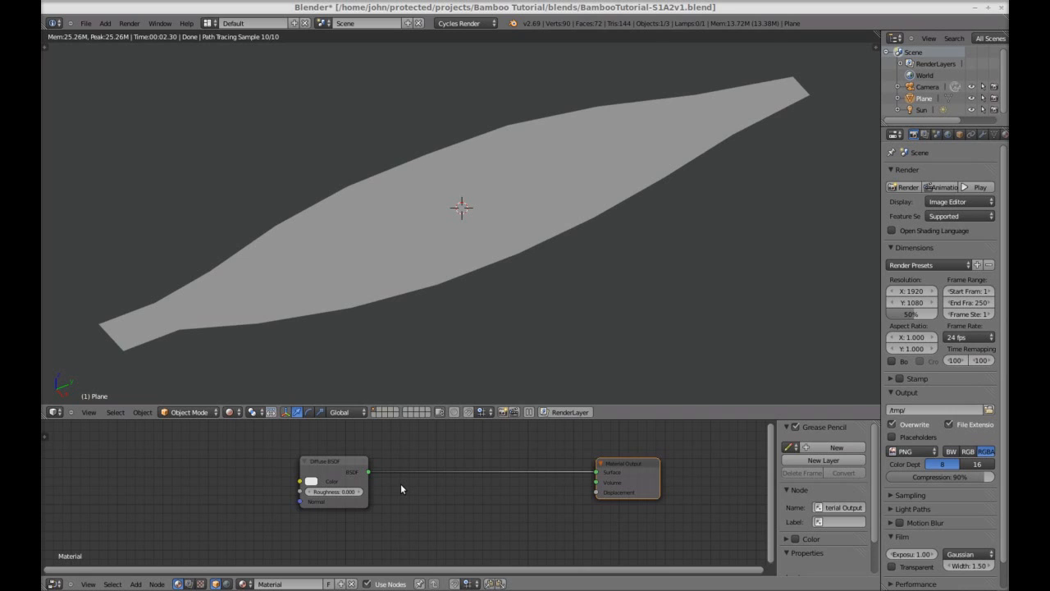
pyautogui.hotkey('shift', 'a')
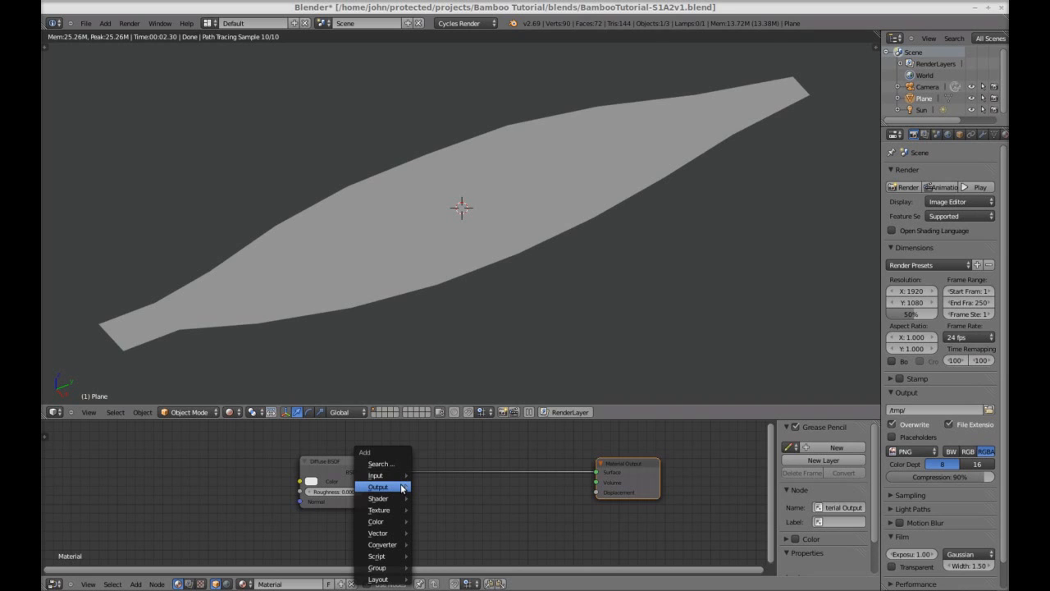
pyautogui.moveTo(402, 488)
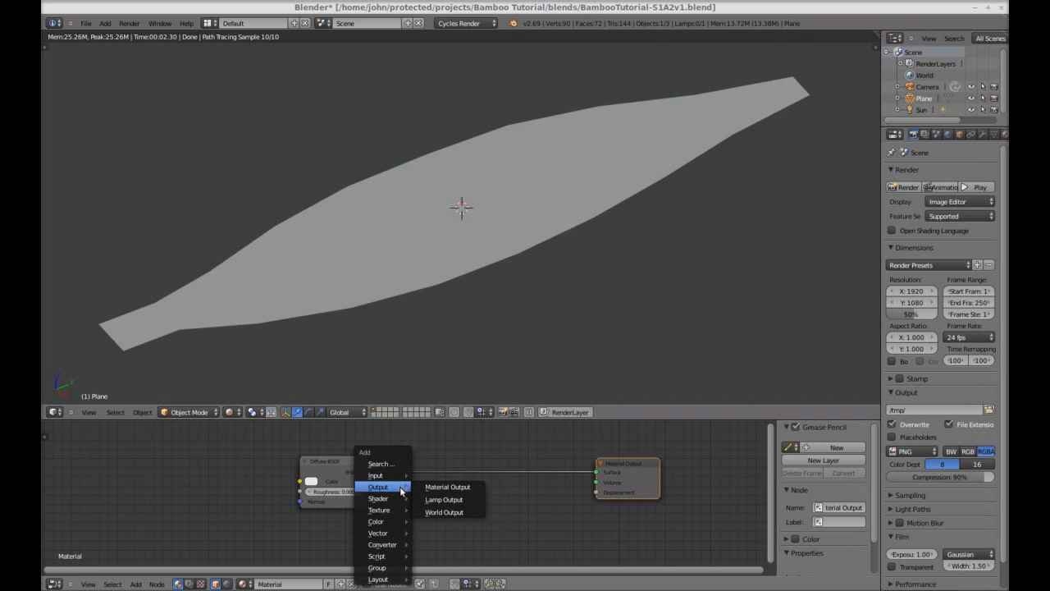
pyautogui.moveTo(390, 509)
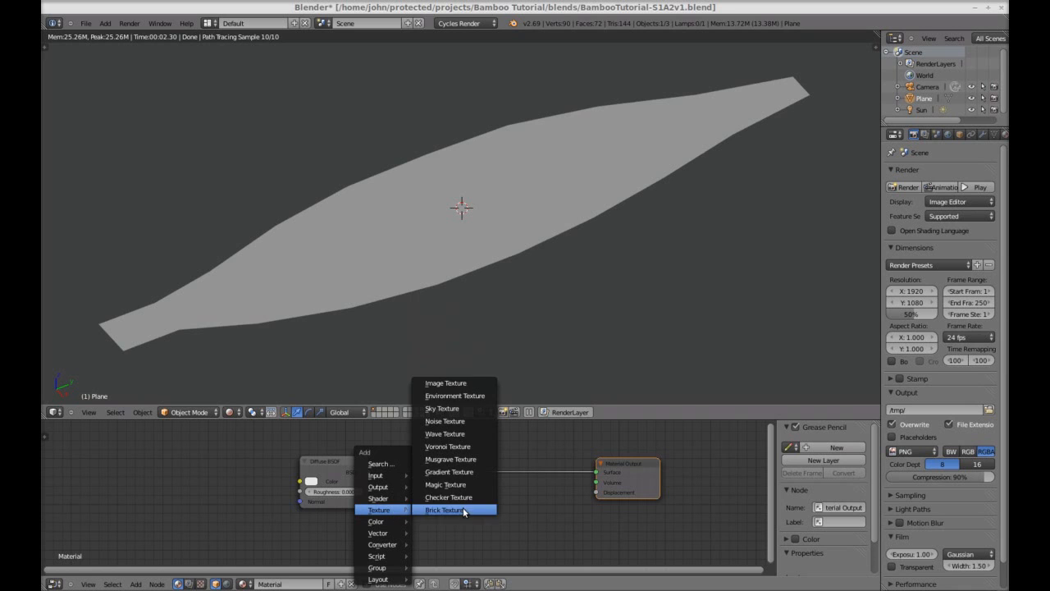
pyautogui.click(470, 384)
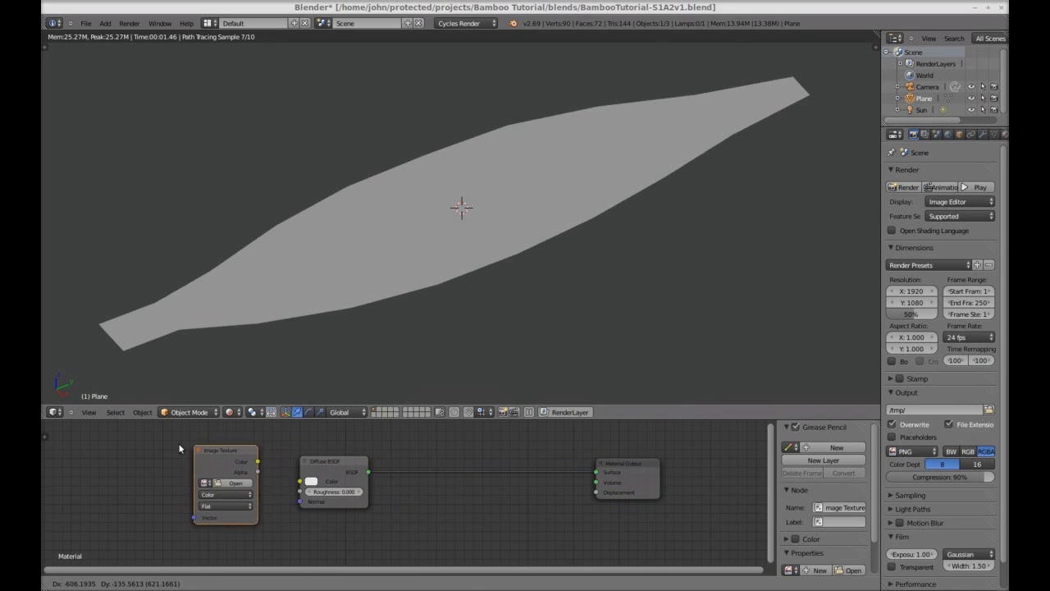
pyautogui.click(149, 436)
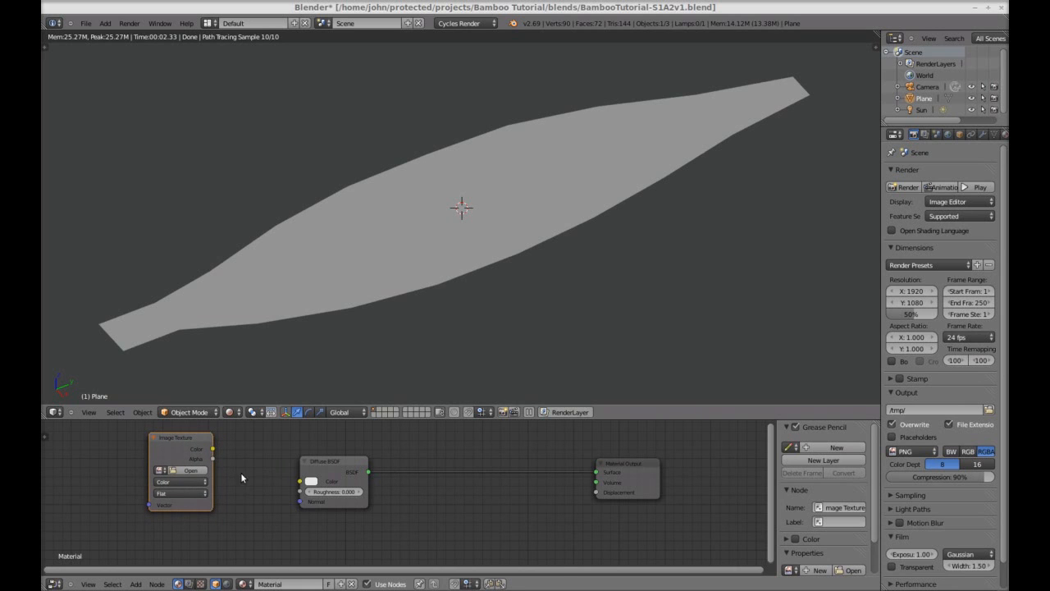
# - Load bamboo leaf.png into the Image Texture node and connect its Color output to the Diffuse BSDF's Color input
pyautogui.press('Home')
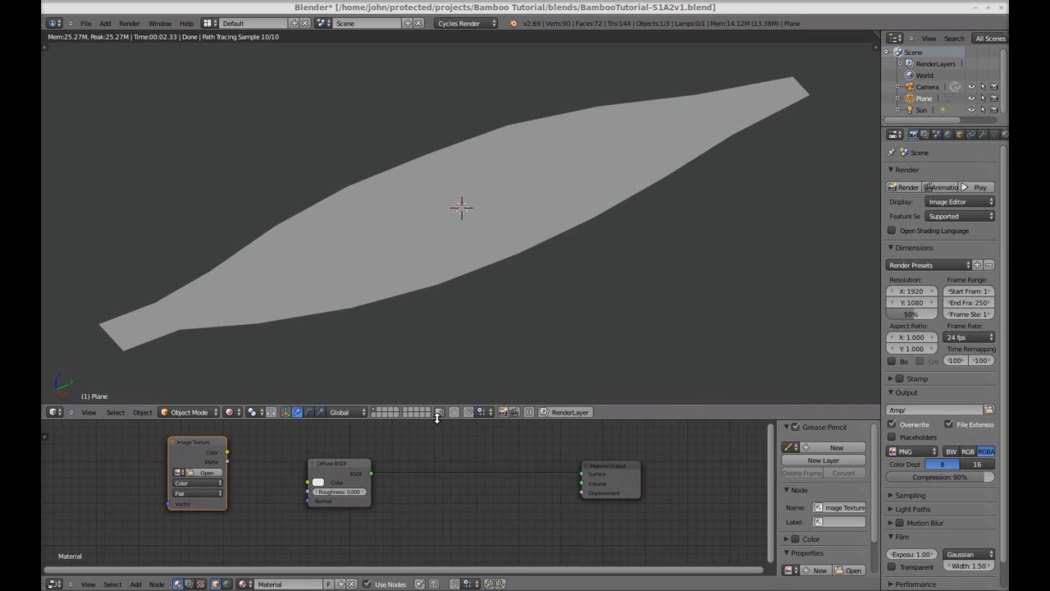
pyautogui.moveTo(433, 404); pyautogui.dragTo(427, 379)
pyautogui.click(208, 461)
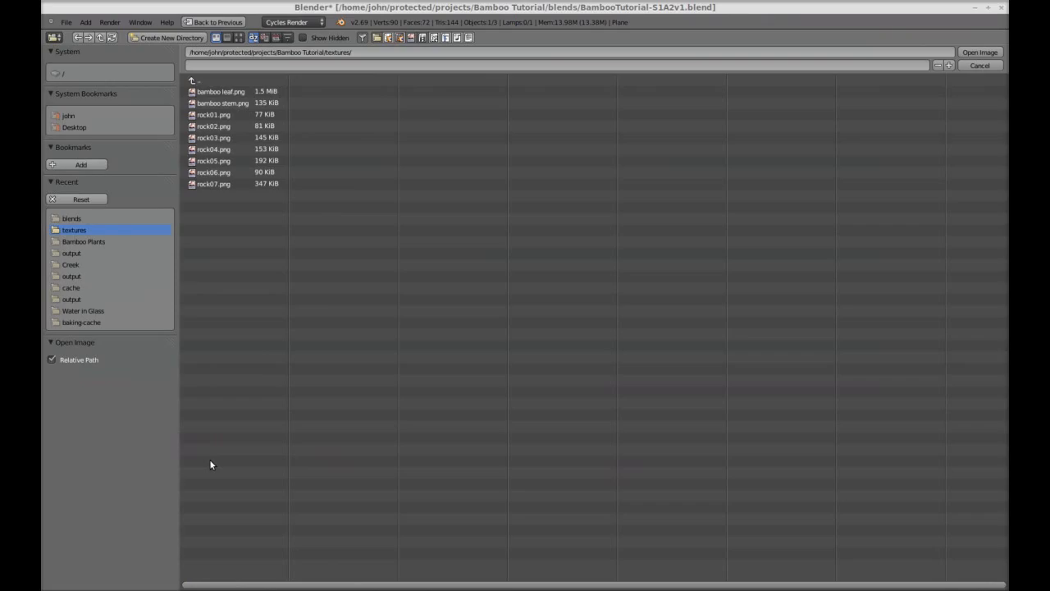
pyautogui.click(233, 92)
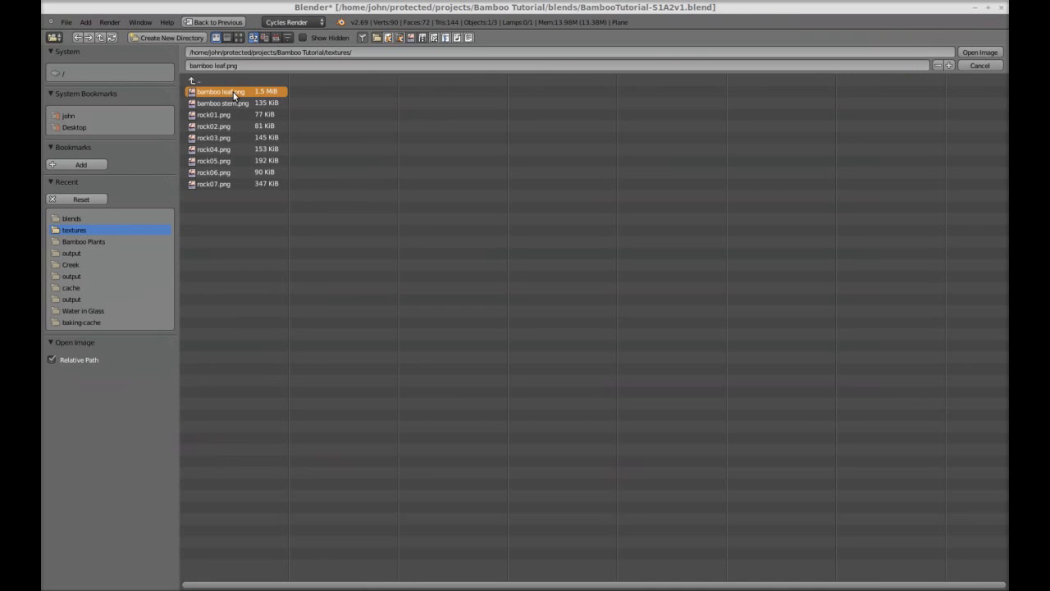
pyautogui.click(971, 55)
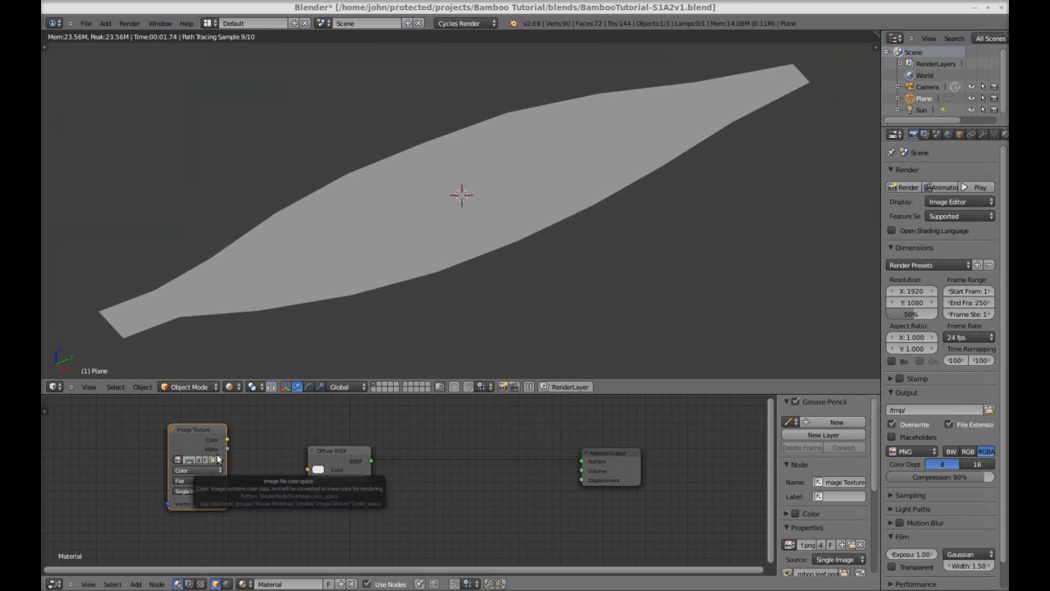
pyautogui.moveTo(227, 440); pyautogui.dragTo(305, 474)
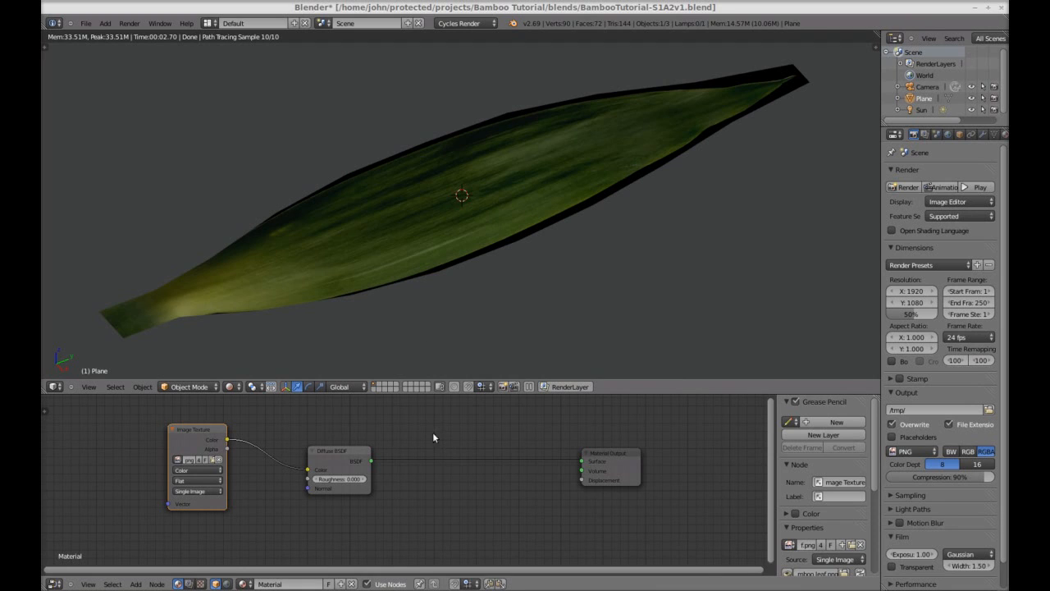
# - Add a Transparent BSDF node above the Diffuse BSDF
pyautogui.moveTo(423, 438); pyautogui.dragTo(416, 463, button='middle')
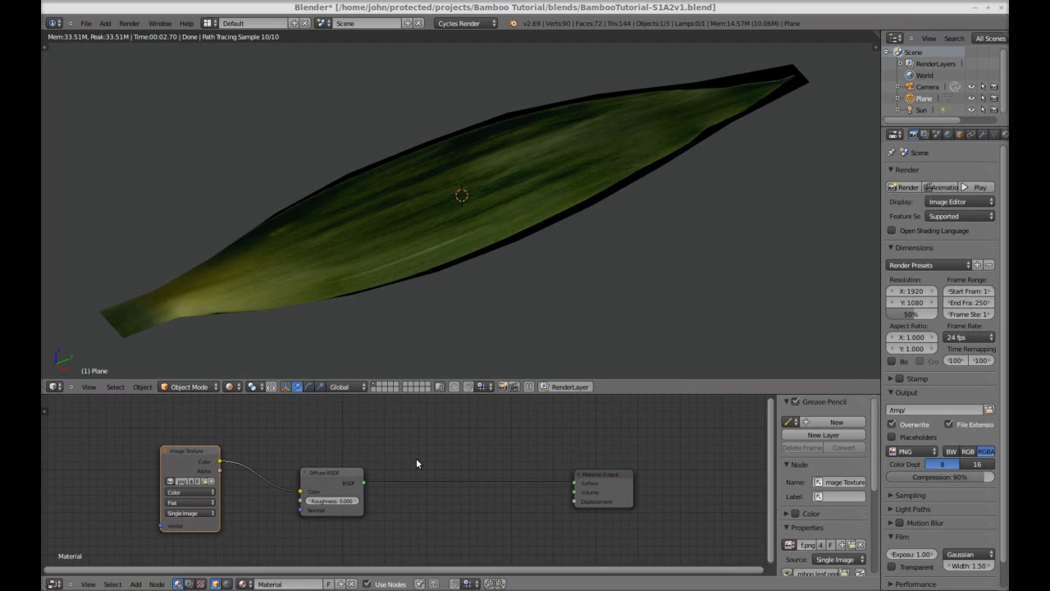
pyautogui.hotkey('shift', 'a')
pyautogui.moveTo(421, 453)
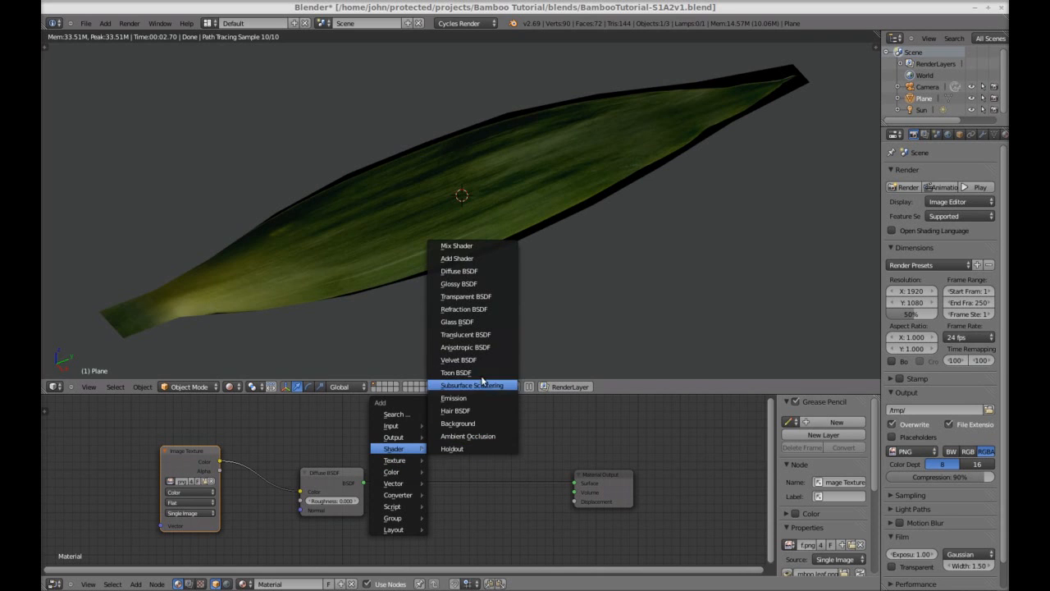
pyautogui.click(465, 297)
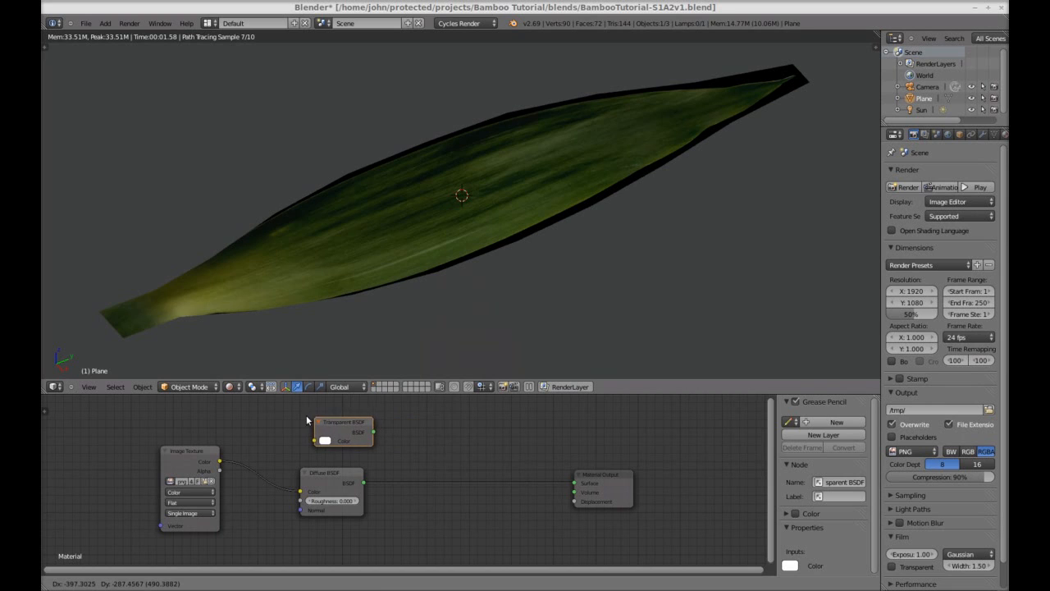
pyautogui.click(302, 416)
# - Insert a Mix Shader between the Diffuse BSDF and Material Output, and connect the Transparent BSDF to its first Shader input
pyautogui.hotkey('shift', 'a')
pyautogui.moveTo(455, 454)
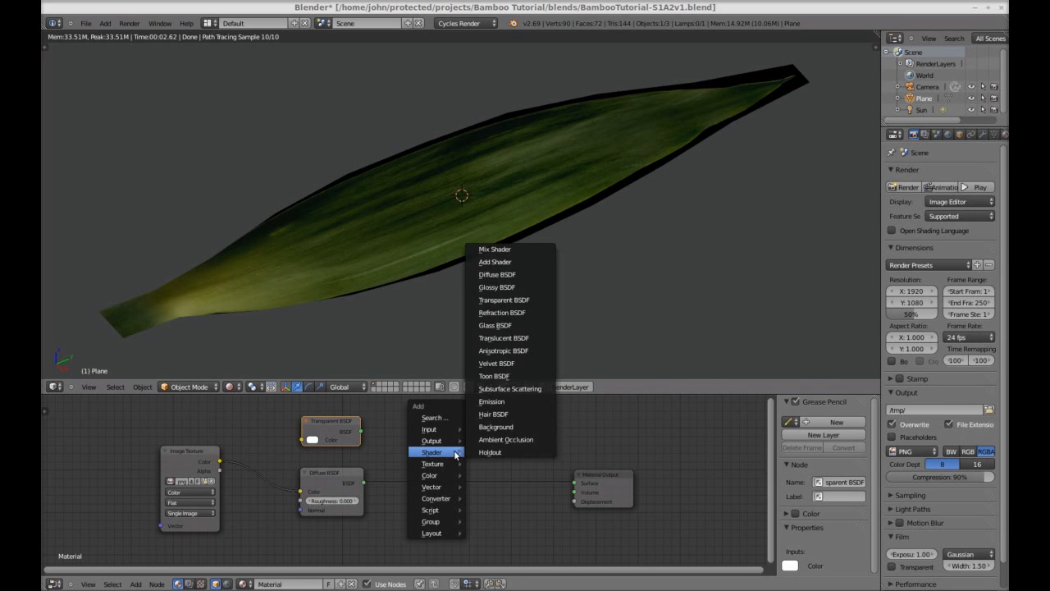
pyautogui.click(509, 249)
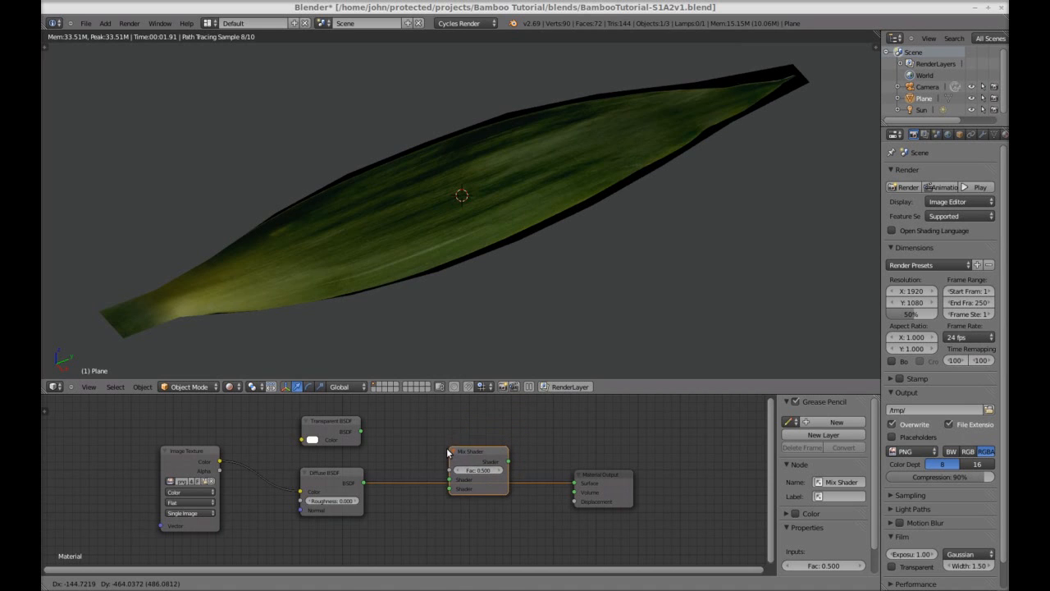
pyautogui.click(446, 458)
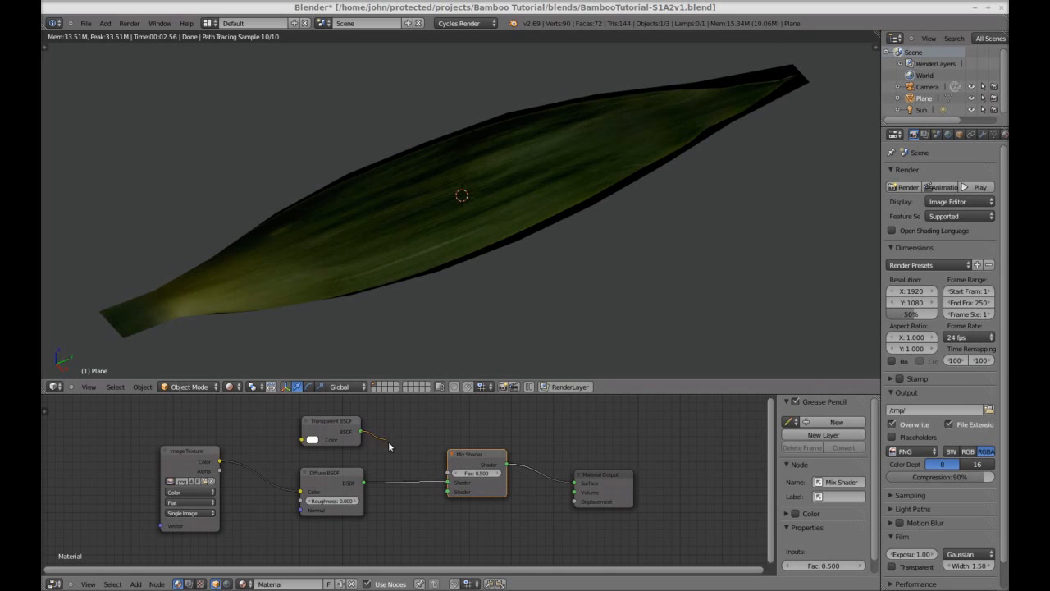
pyautogui.moveTo(416, 471); pyautogui.dragTo(448, 482)
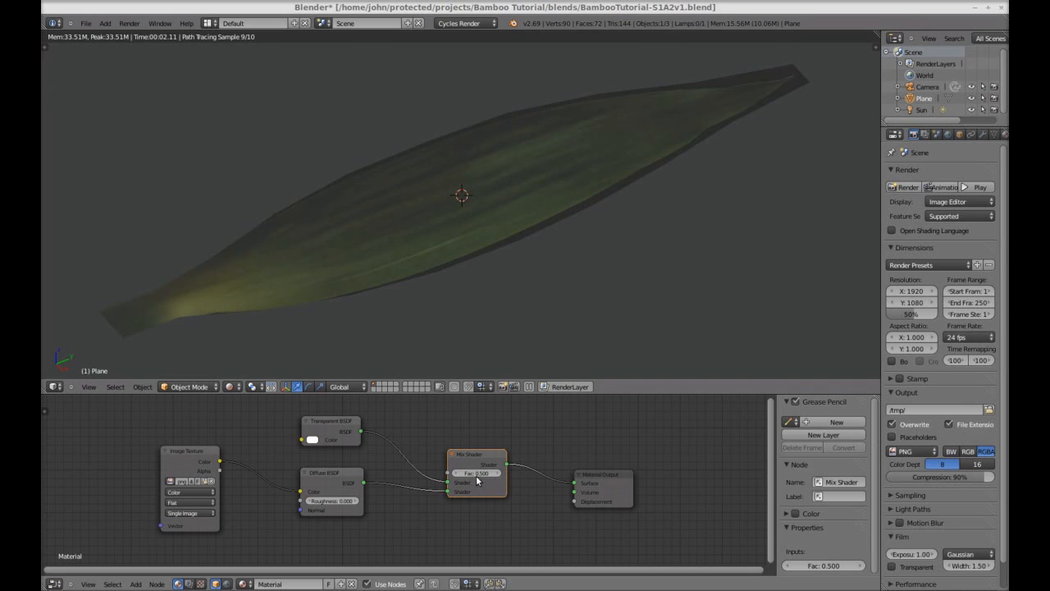
# - Try Mix Shader factors of 0.958 and 0.674 to compare the blend of transparent and diffuse shading
pyautogui.moveTo(477, 479); pyautogui.dragTo(578, 481)
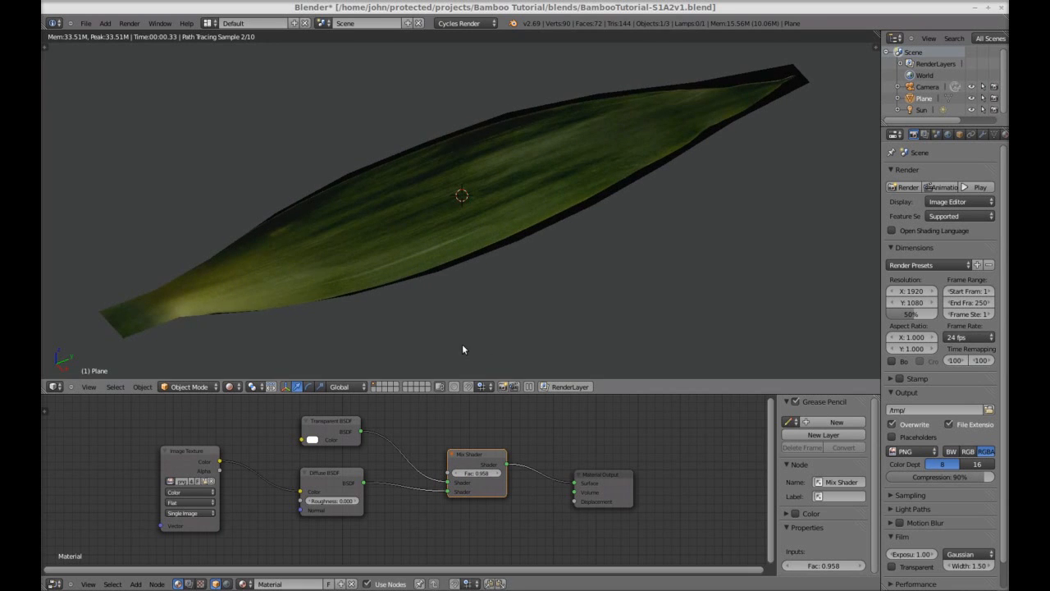
pyautogui.moveTo(498, 479)
pyautogui.mouseDown()
pyautogui.moveTo(357, 482)
pyautogui.moveTo(503, 476)
pyautogui.moveTo(480, 480)
pyautogui.mouseUp()
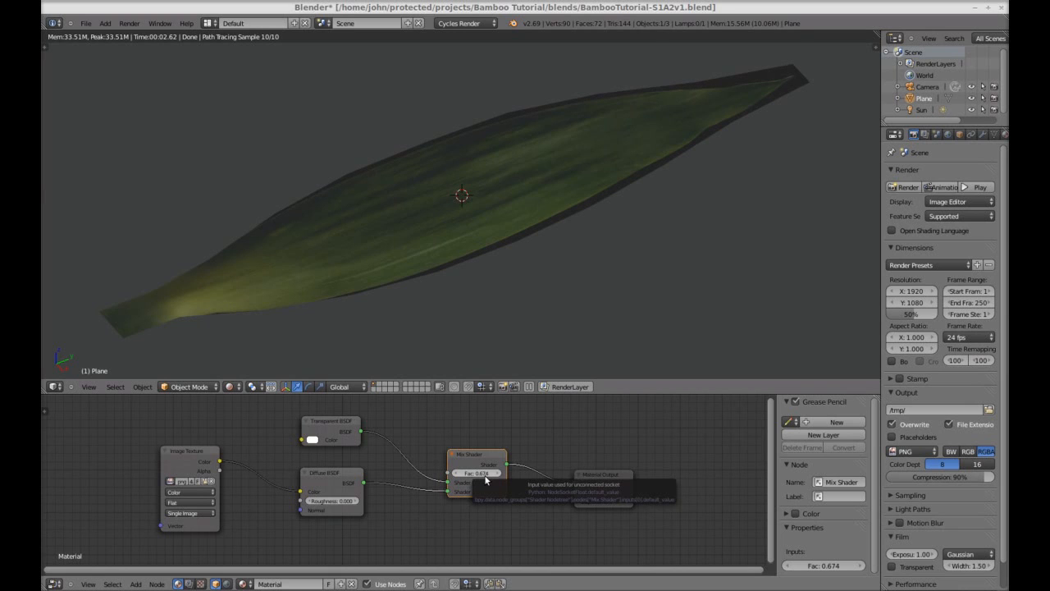
# - Connect the Image Texture's Alpha output to the Mix Shader's Fac input and tidy the positions of both nodes
pyautogui.moveTo(220, 471); pyautogui.dragTo(448, 474)
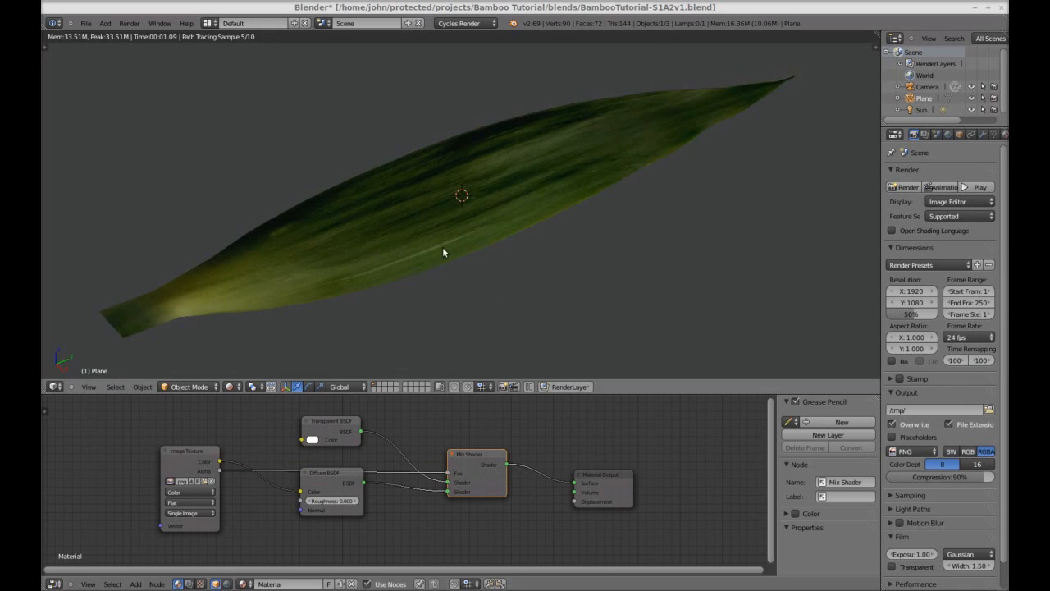
pyautogui.moveTo(205, 448); pyautogui.dragTo(219, 418)
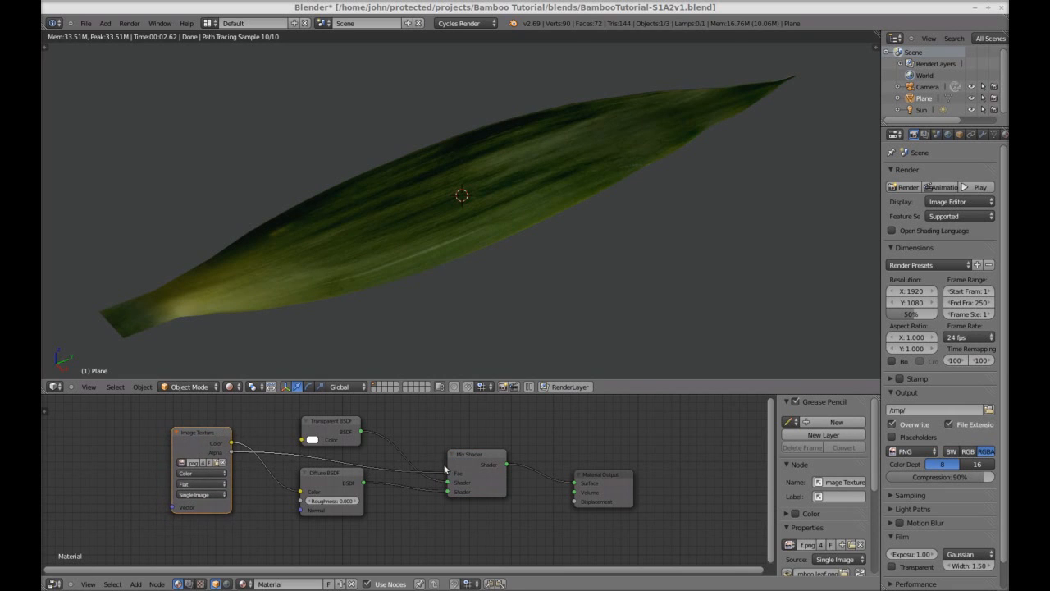
pyautogui.moveTo(490, 451); pyautogui.dragTo(485, 442)
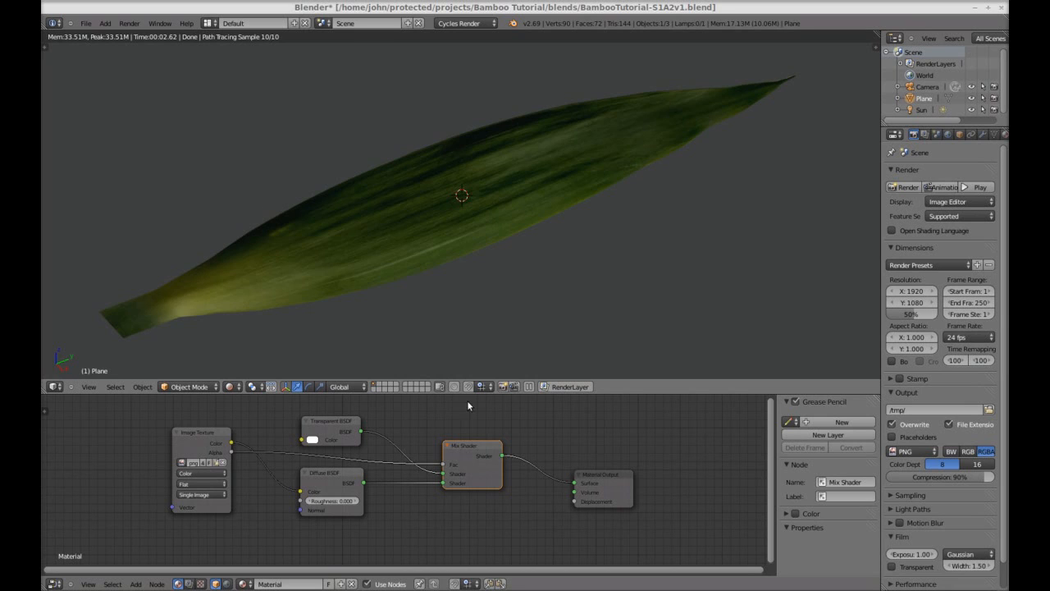
pyautogui.moveTo(546, 462); pyautogui.dragTo(565, 443, button='middle')
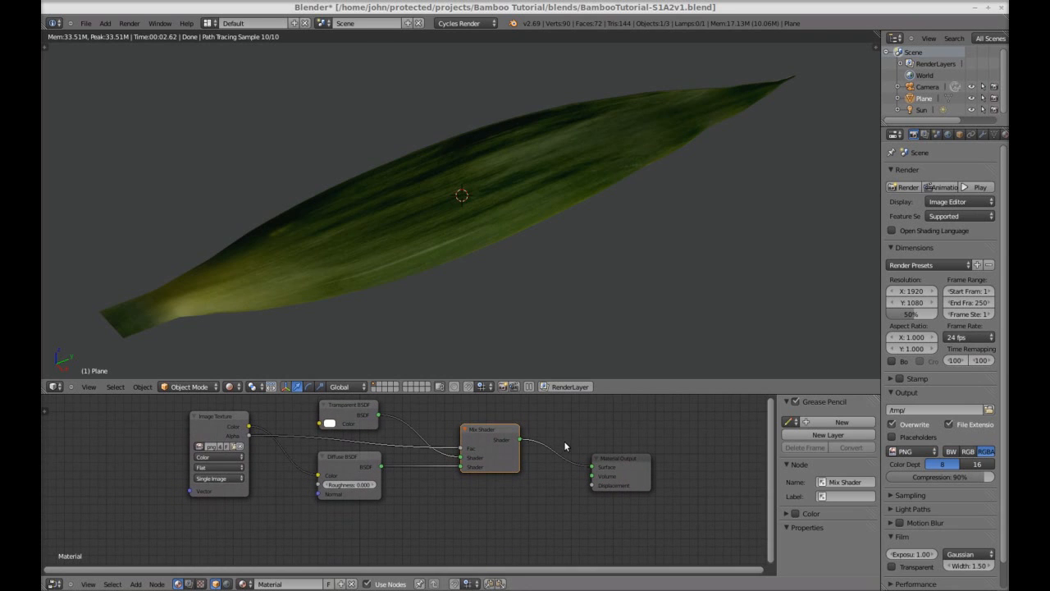
pyautogui.moveTo(518, 295)
pyautogui.mouseDown(button='middle')
pyautogui.moveTo(520, 241)
pyautogui.moveTo(531, 286)
pyautogui.mouseUp(button='middle')
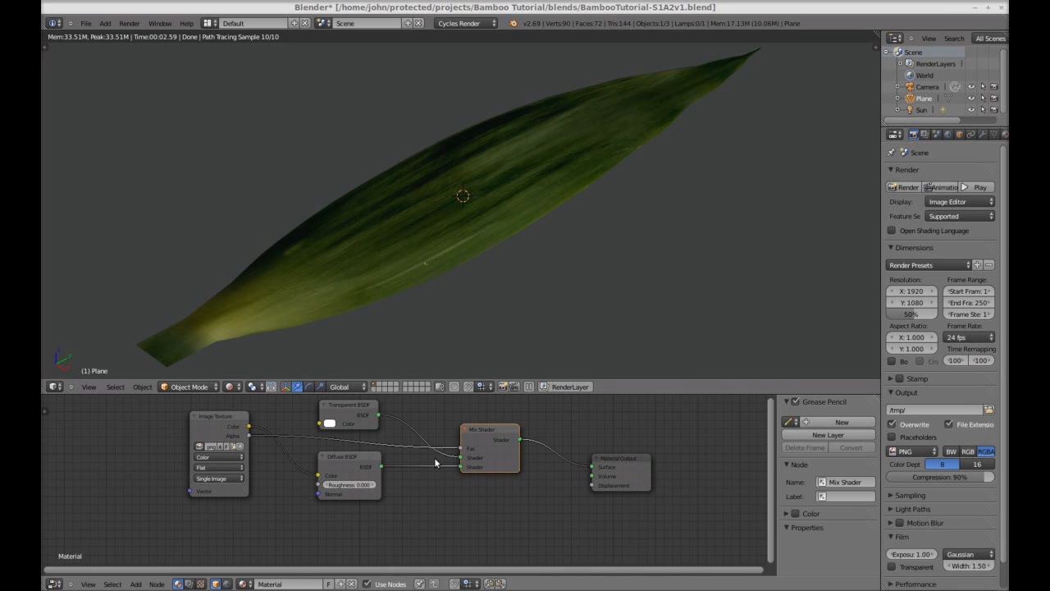
# - Add a Glossy BSDF node directly below the Diffuse BSDF and tidy the spacing of both nodes
pyautogui.hotkey('shift', 'a')
pyautogui.moveTo(424, 493)
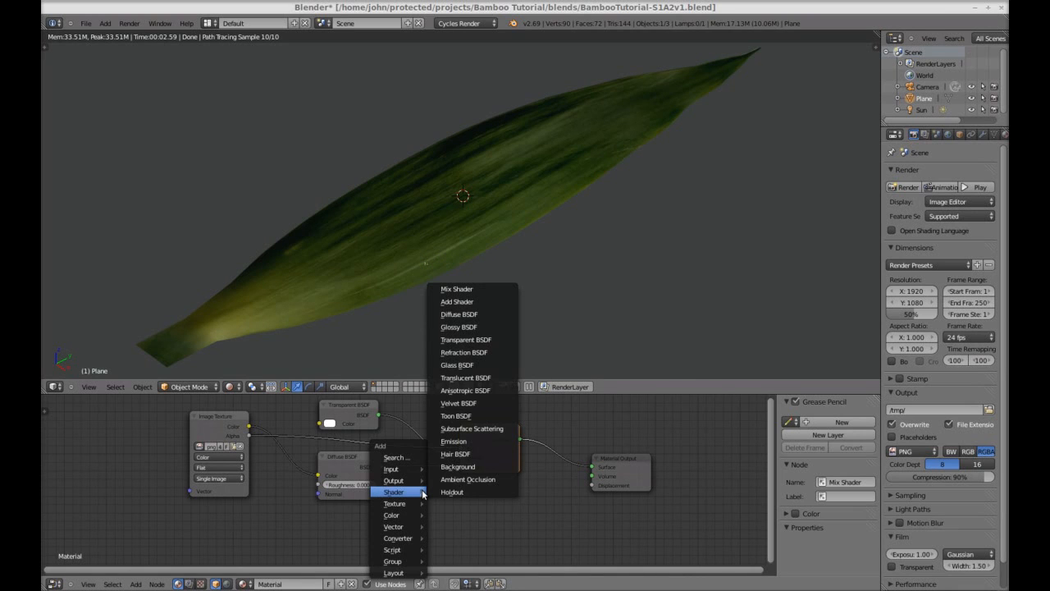
pyautogui.click(482, 327)
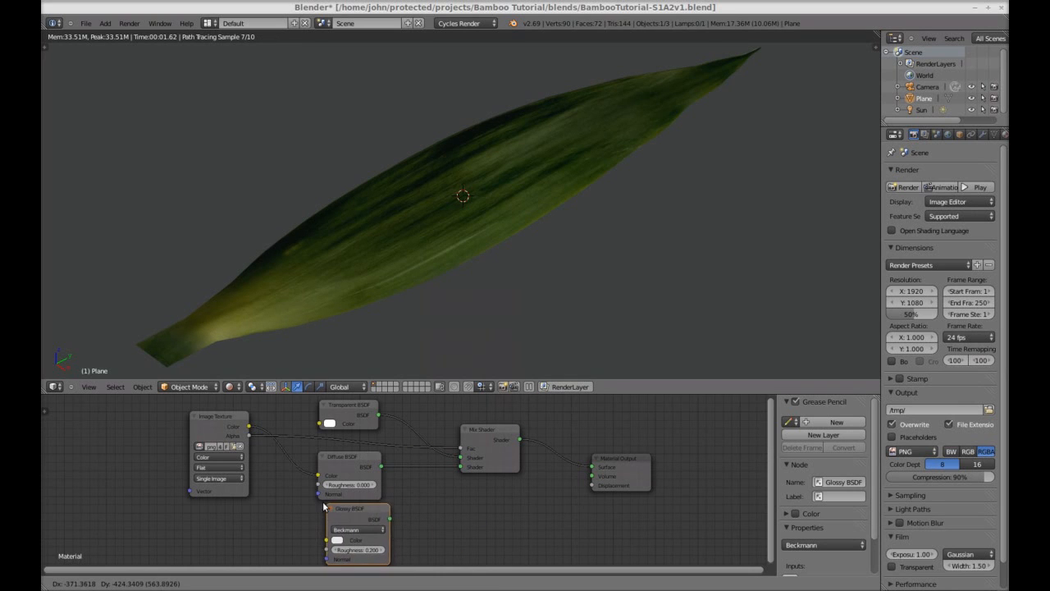
pyautogui.click(315, 510)
pyautogui.click(347, 457)
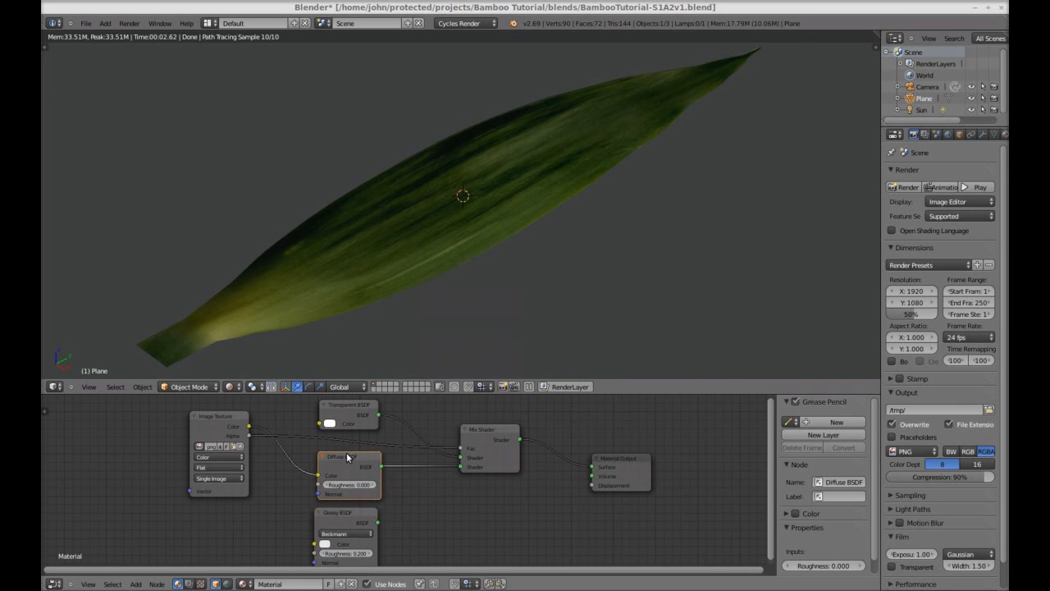
pyautogui.moveTo(347, 458); pyautogui.dragTo(347, 455)
pyautogui.click(349, 512)
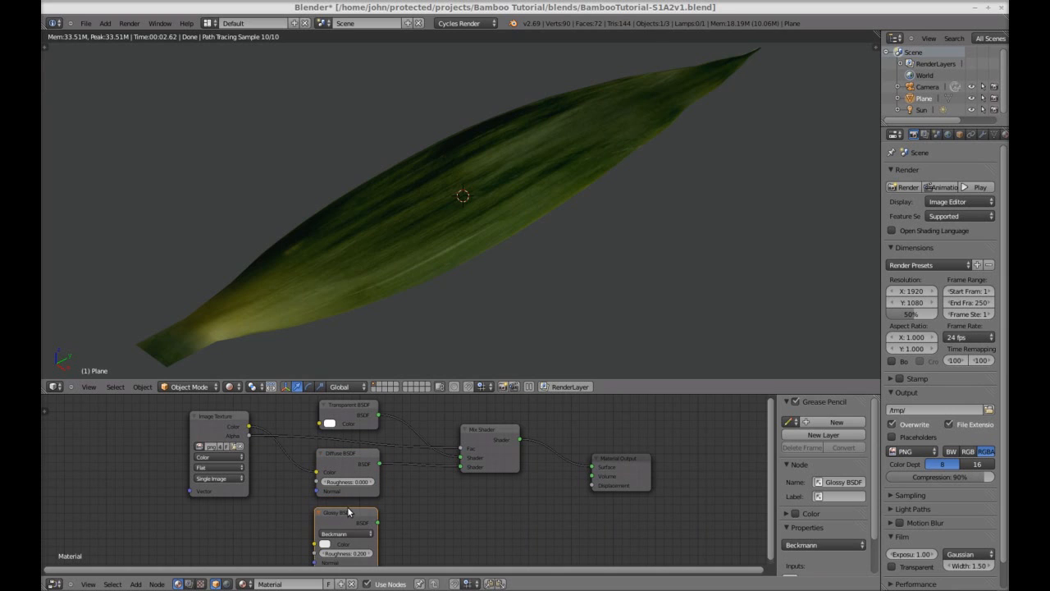
pyautogui.moveTo(347, 510); pyautogui.dragTo(347, 509)
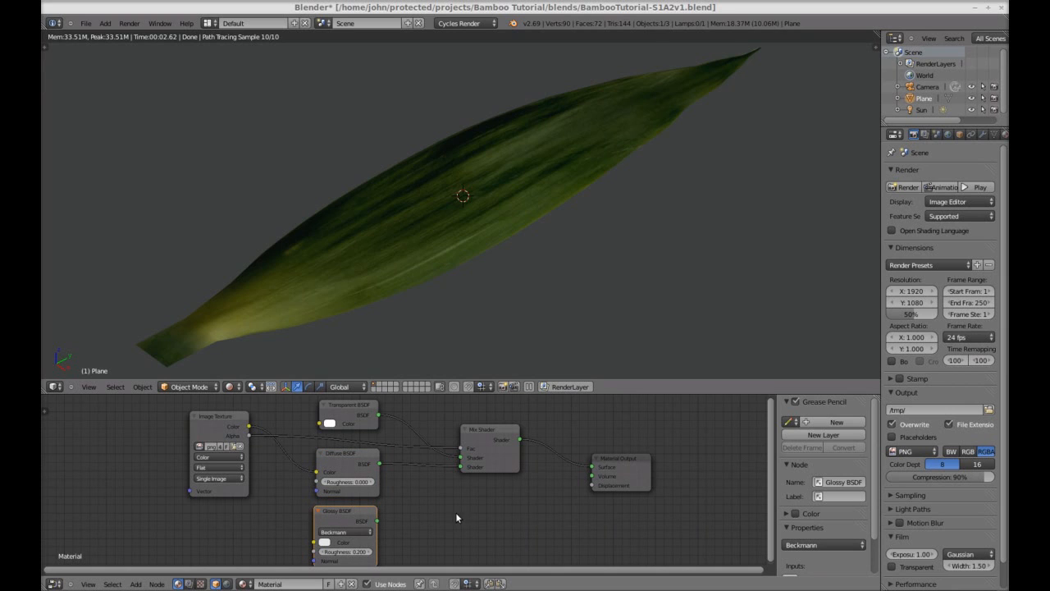
pyautogui.moveTo(451, 507); pyautogui.dragTo(448, 505, button='middle')
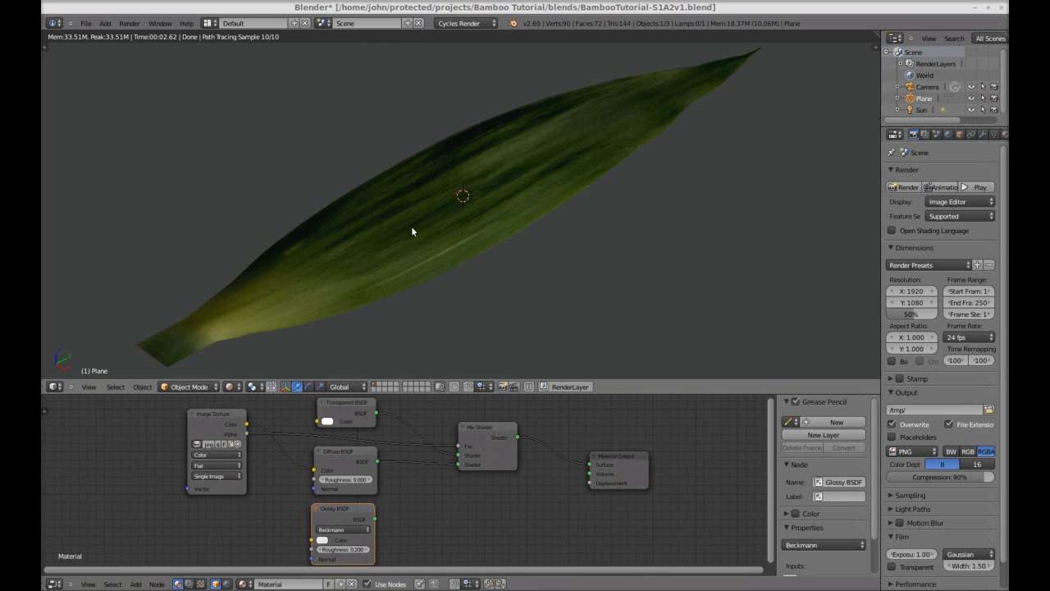
# - Insert a second Mix Shader between the Diffuse BSDF and the existing Mix Shader, and connect the Glossy BSDF to its second Shader input
pyautogui.click(505, 426)
pyautogui.moveTo(505, 426); pyautogui.dragTo(525, 426)
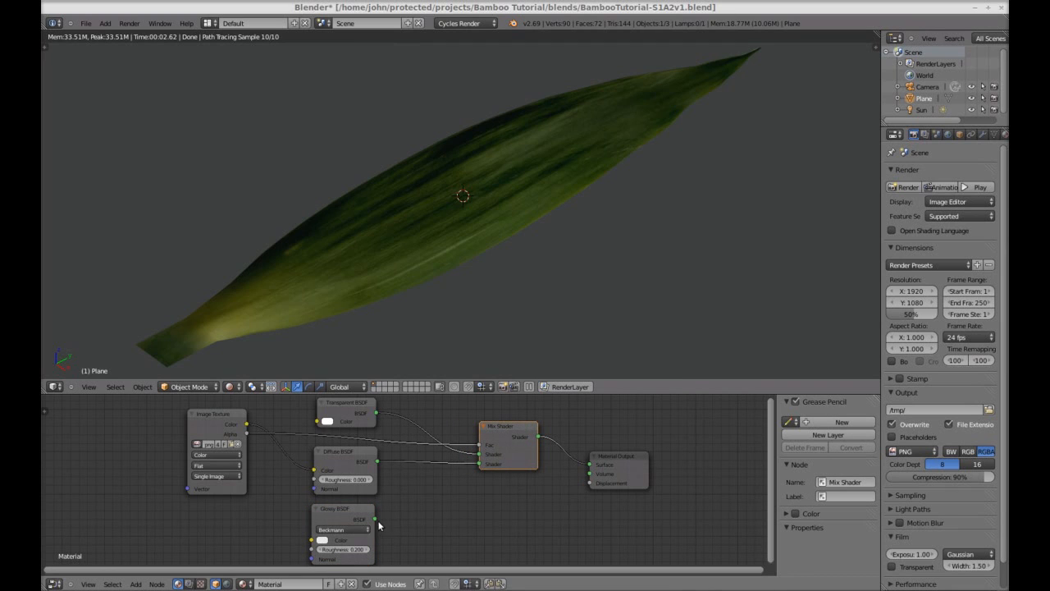
pyautogui.hotkey('shift', 'a')
pyautogui.moveTo(447, 532)
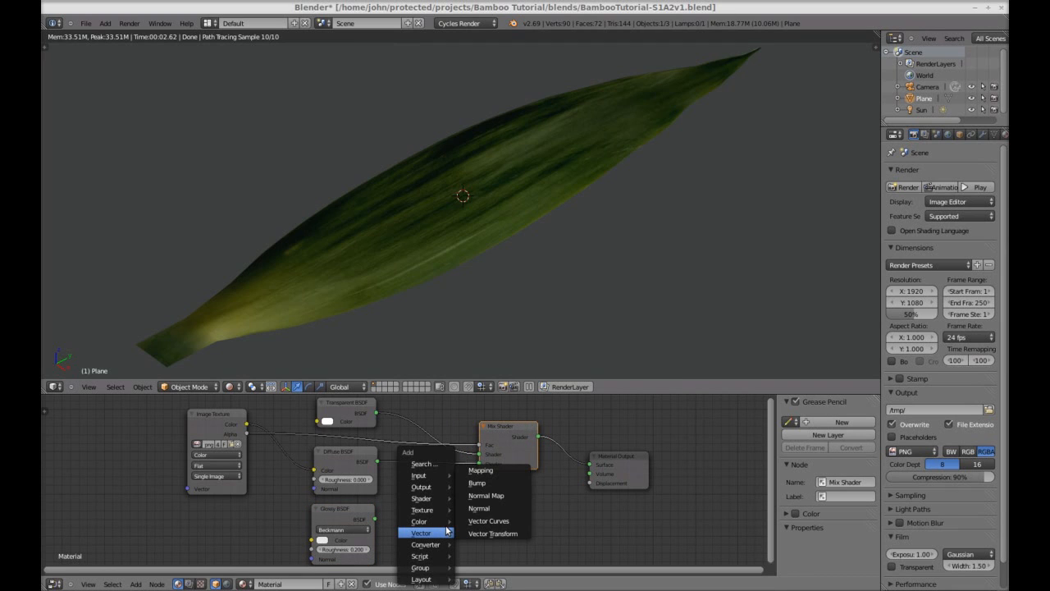
pyautogui.moveTo(444, 499)
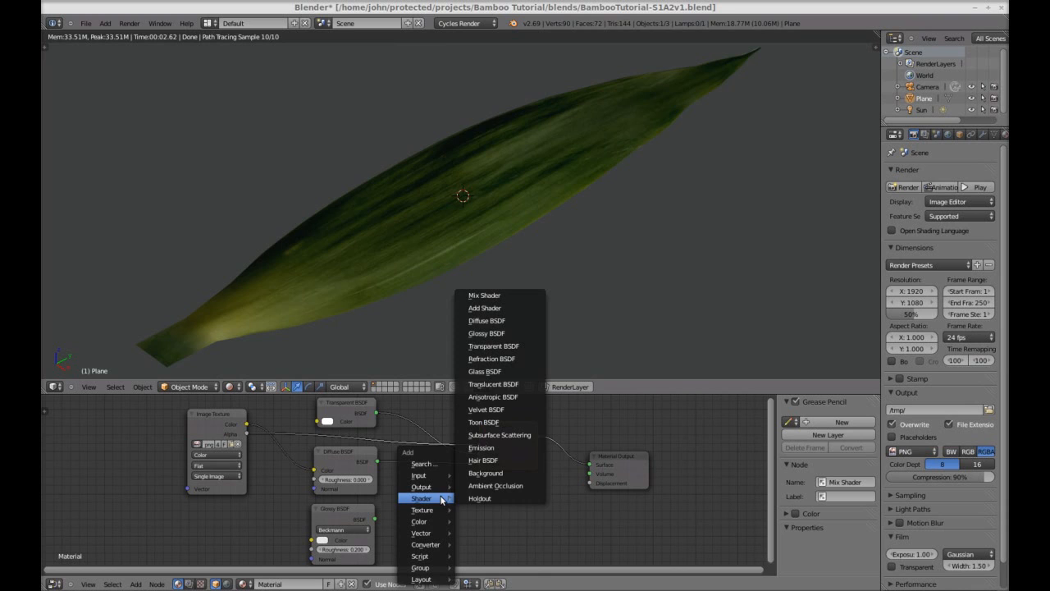
pyautogui.click(497, 297)
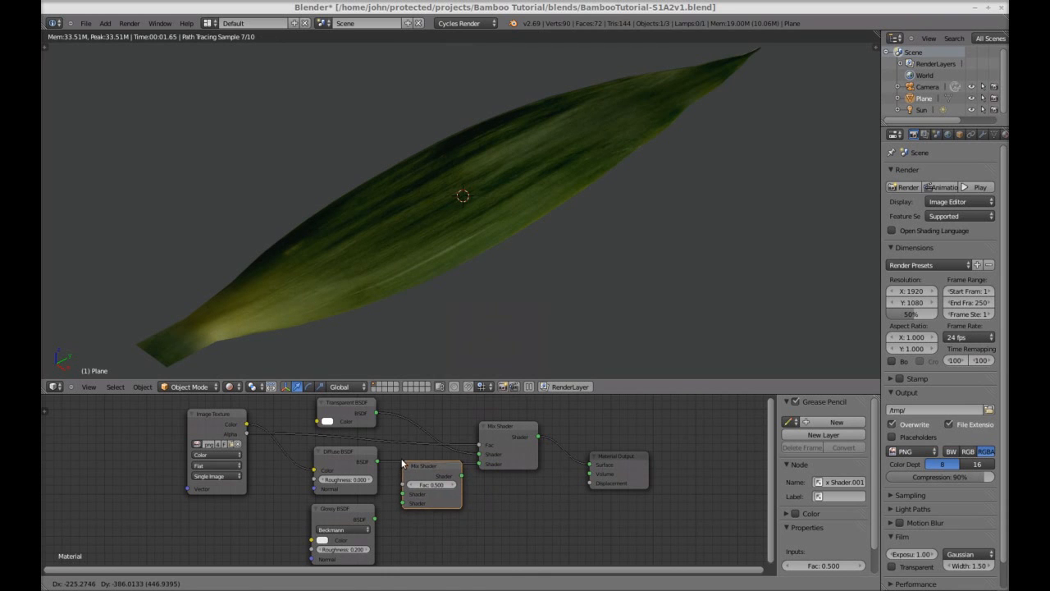
pyautogui.click(403, 462)
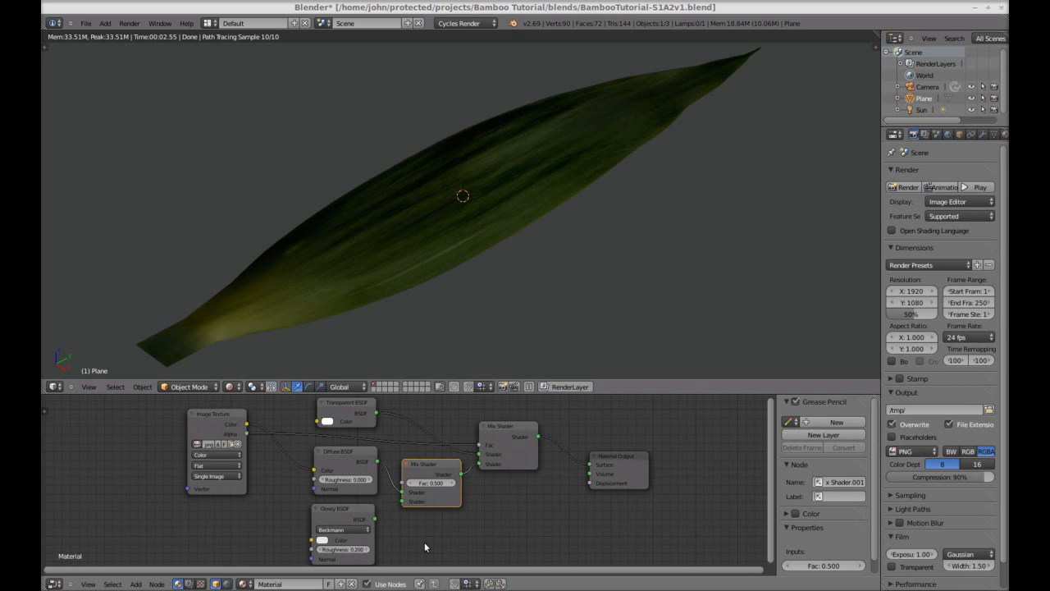
pyautogui.moveTo(375, 519); pyautogui.dragTo(403, 502)
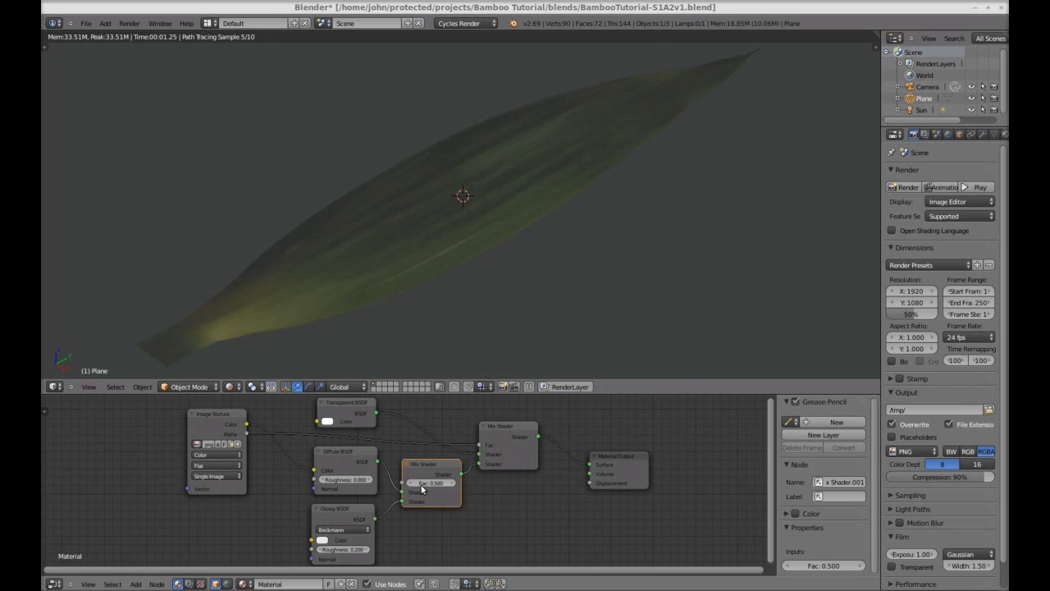
# - Set the diffuse-glossy Mix Shader's factor to 0.300 and move the Image Texture node slightly away from the shader nodes
pyautogui.click(411, 484)
pyautogui.click(411, 484)
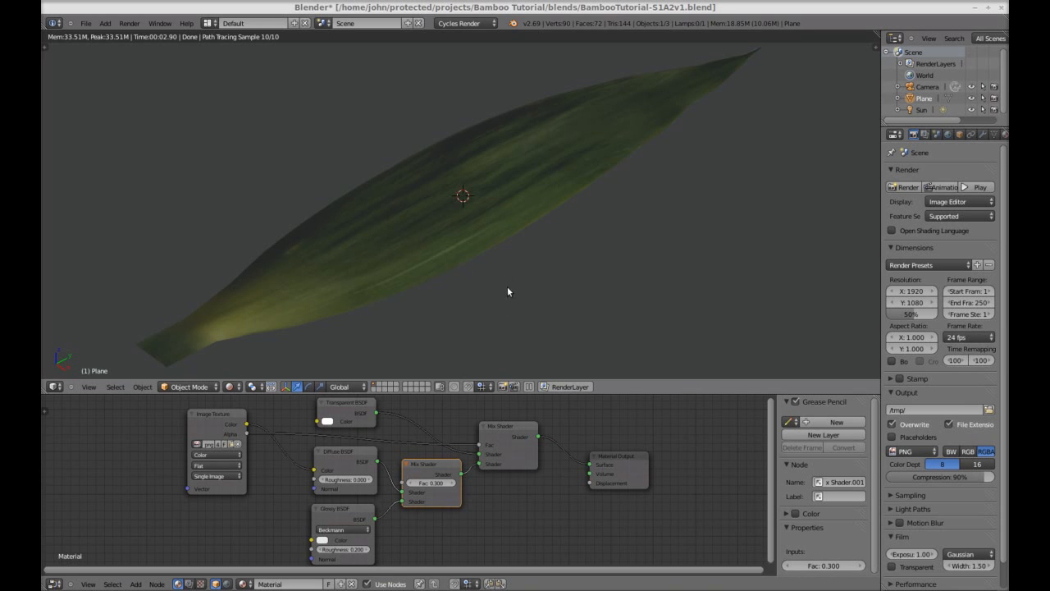
pyautogui.moveTo(505, 265)
pyautogui.mouseDown(button='middle')
pyautogui.moveTo(531, 327)
pyautogui.moveTo(498, 244)
pyautogui.moveTo(493, 289)
pyautogui.moveTo(490, 265)
pyautogui.mouseUp(button='middle')
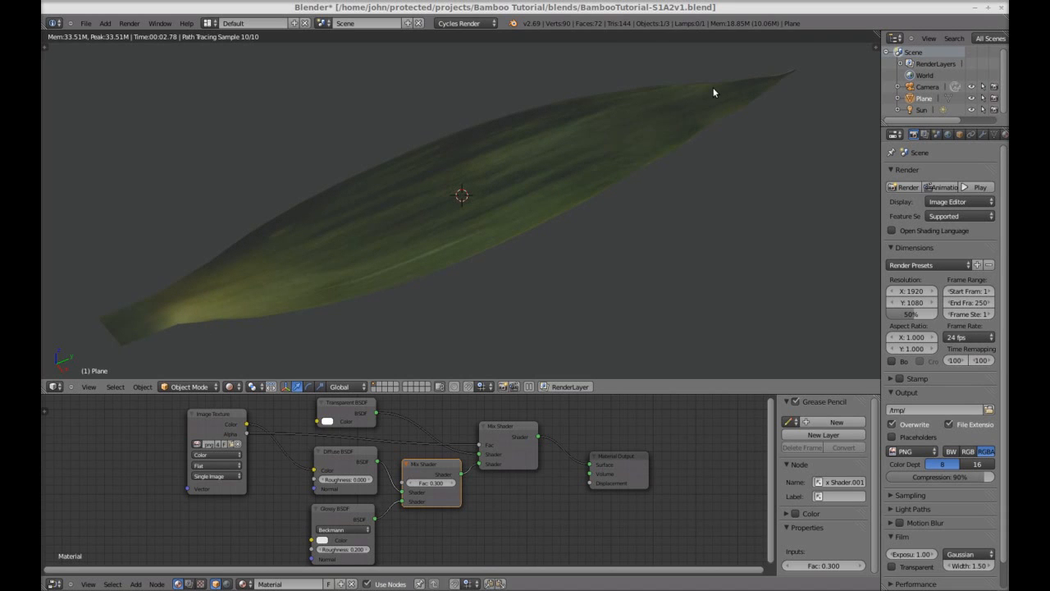
pyautogui.moveTo(523, 280)
pyautogui.mouseDown(button='middle')
pyautogui.moveTo(520, 250)
pyautogui.moveTo(539, 288)
pyautogui.moveTo(527, 270)
pyautogui.mouseUp(button='middle')
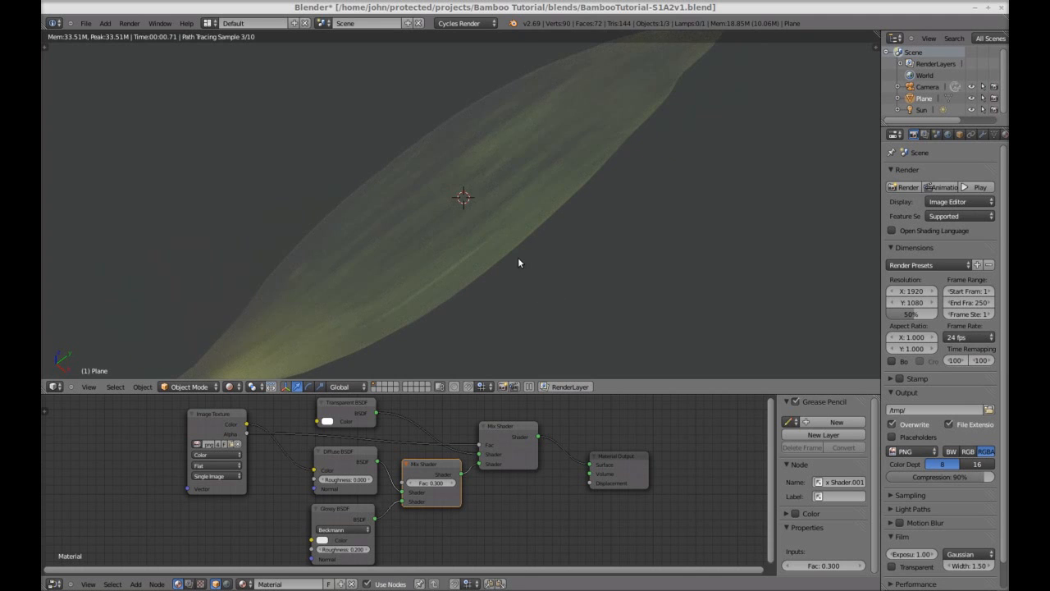
pyautogui.moveTo(576, 311)
pyautogui.mouseDown(button='middle')
pyautogui.moveTo(558, 225)
pyautogui.moveTo(588, 277)
pyautogui.moveTo(594, 232)
pyautogui.mouseUp(button='middle')
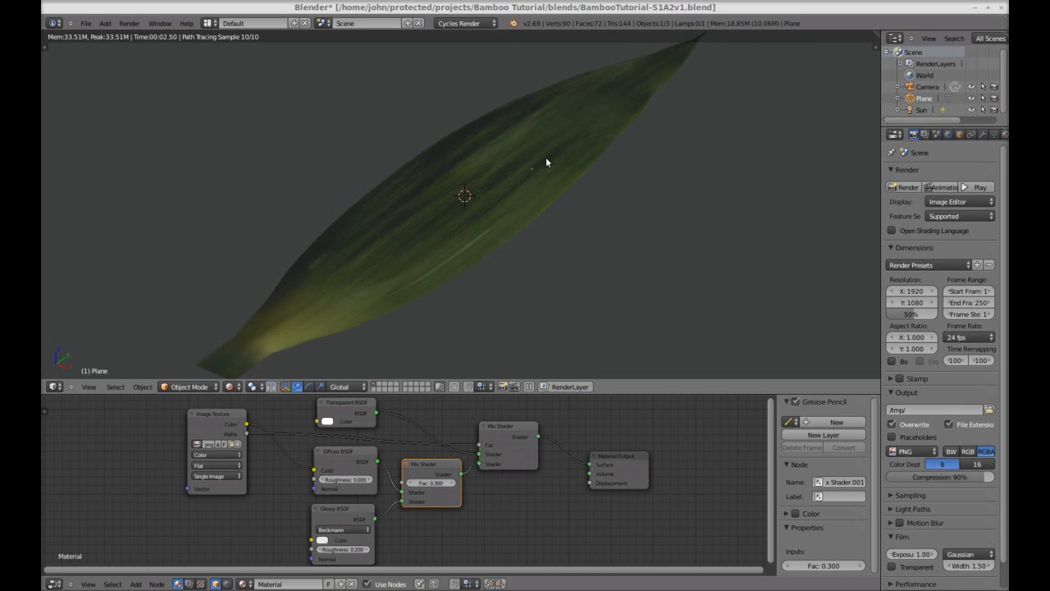
pyautogui.moveTo(559, 324)
pyautogui.mouseDown(button='middle')
pyautogui.moveTo(536, 297)
pyautogui.moveTo(549, 364)
pyautogui.moveTo(526, 319)
pyautogui.mouseUp(button='middle')
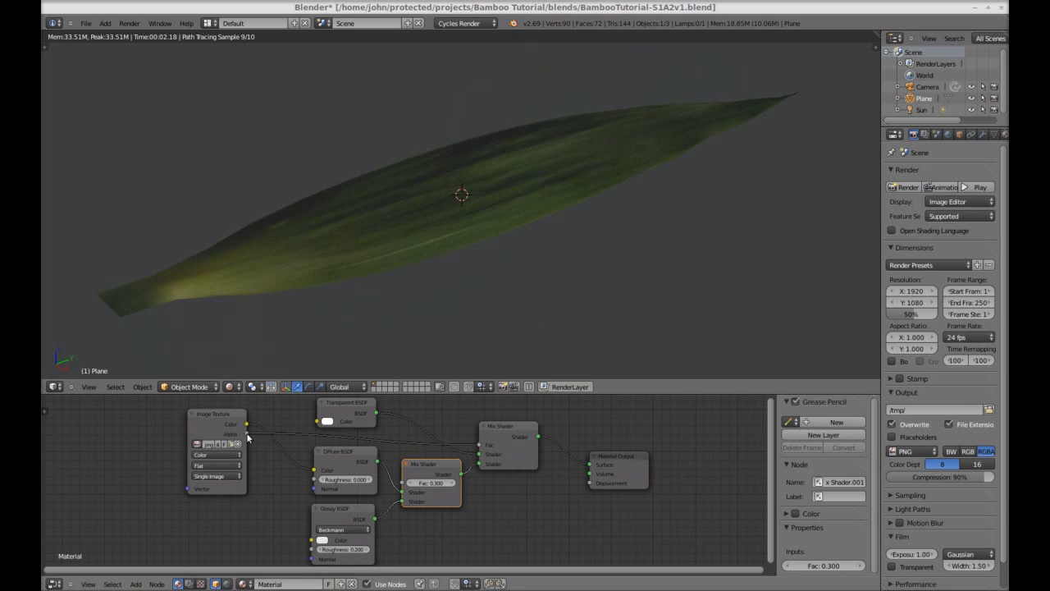
pyautogui.moveTo(225, 416); pyautogui.dragTo(215, 420)
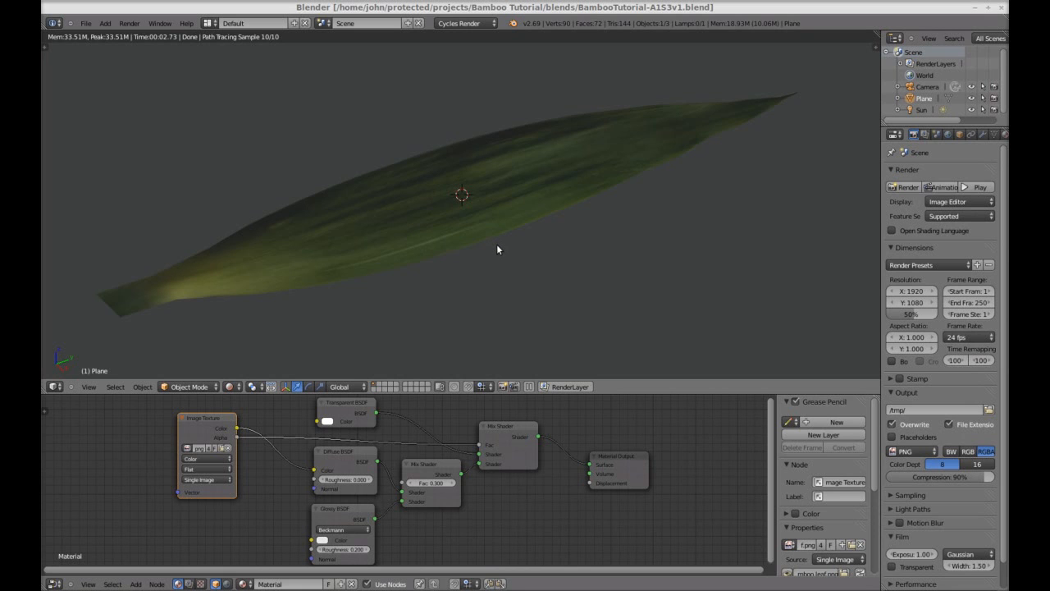
# - Enlarge the 3D viewport over the node editor and split it into two side-by-side viewports
pyautogui.moveTo(642, 390); pyautogui.dragTo(663, 519)
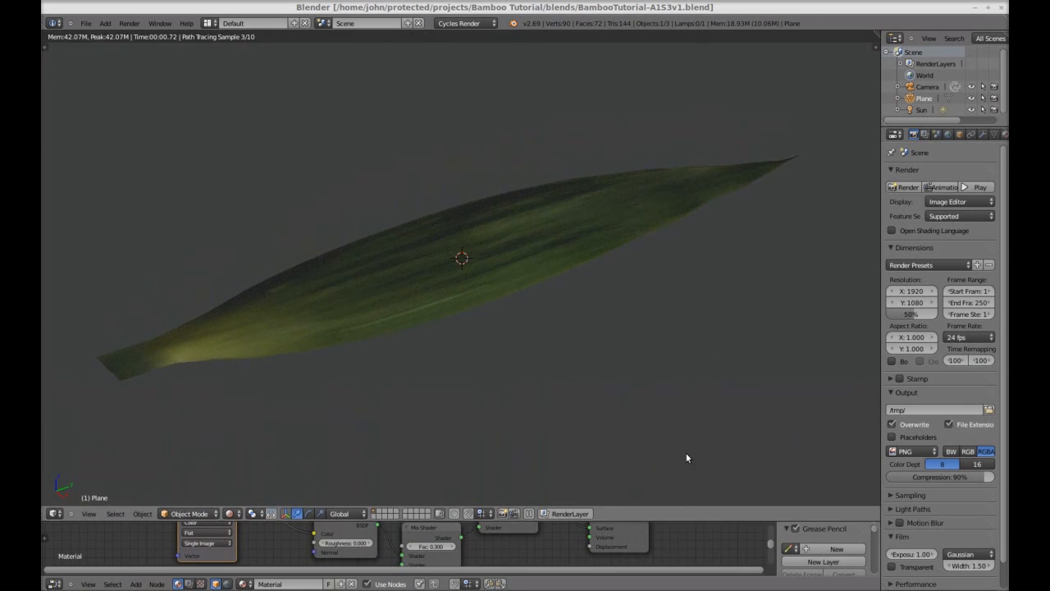
pyautogui.rightClick(686, 520)
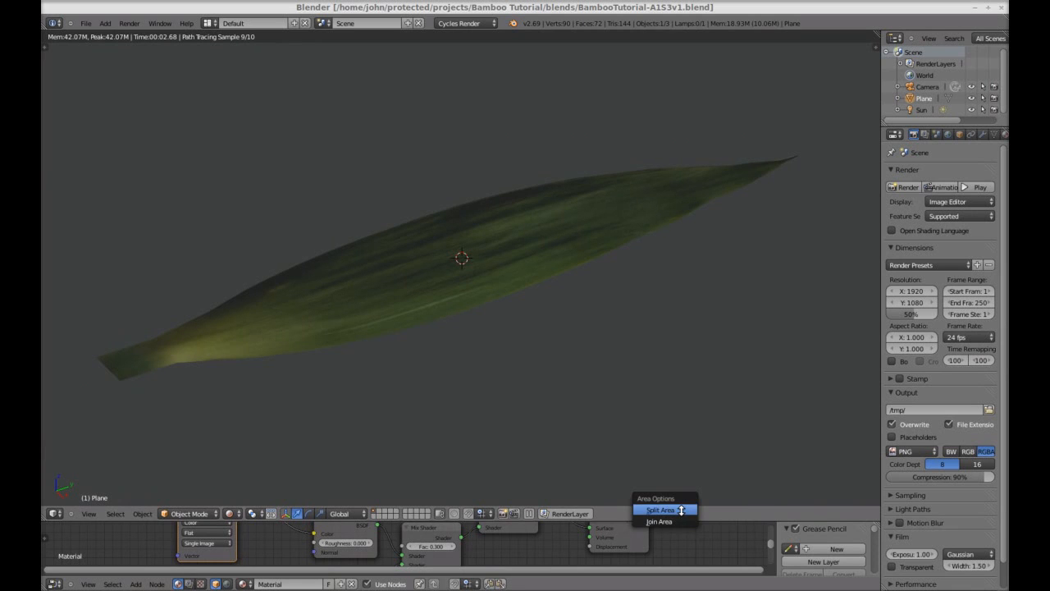
pyautogui.click(670, 512)
pyautogui.click(589, 430)
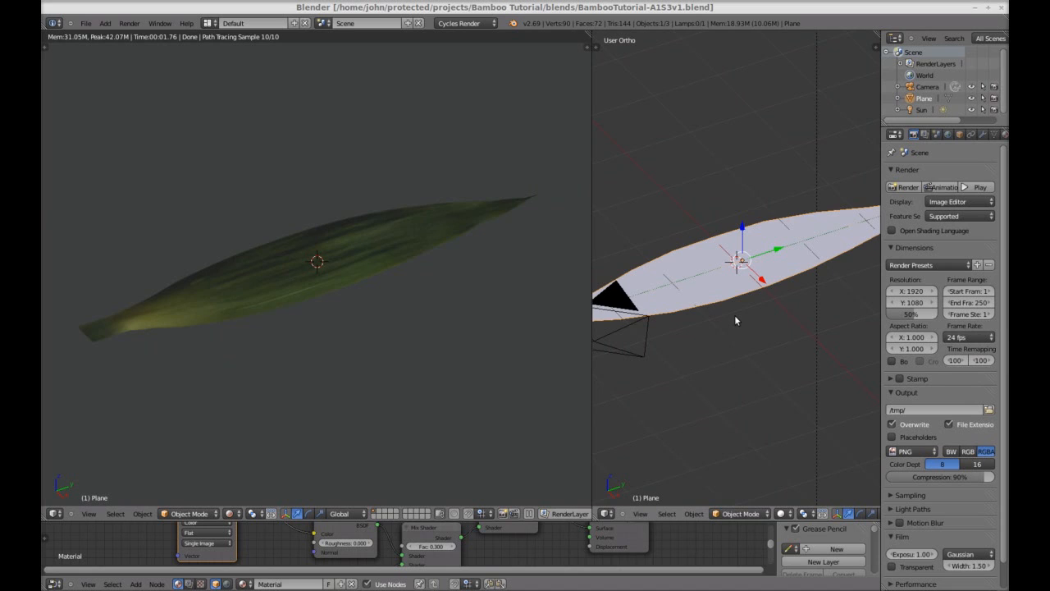
# - Set the new narrower viewport to a front orthographic view with the leaf filling most of its width
pyautogui.press('KP_1')
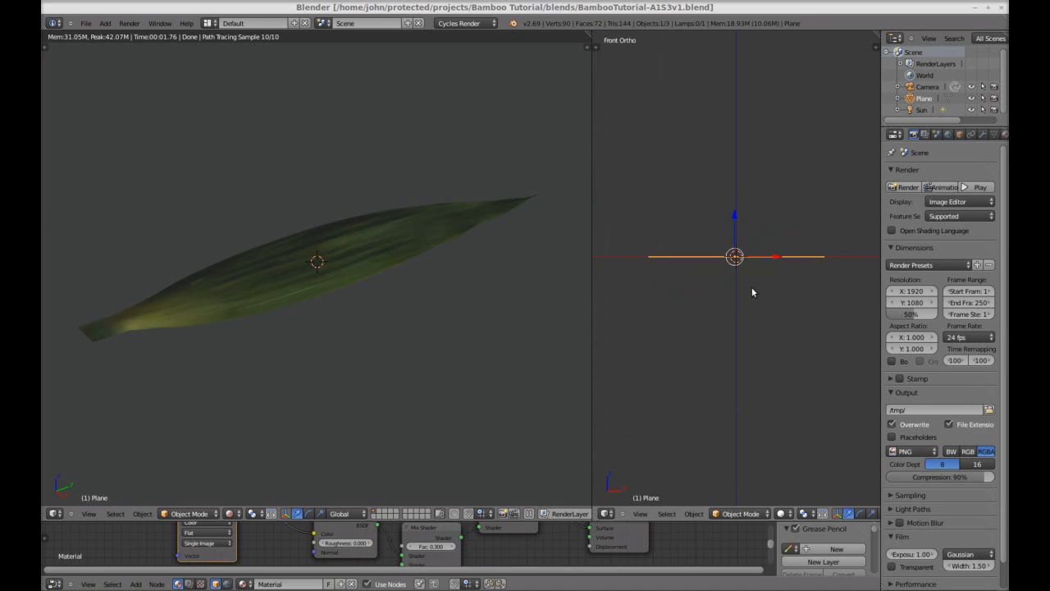
pyautogui.moveTo(753, 302); pyautogui.dragTo(755, 308, button='middle')
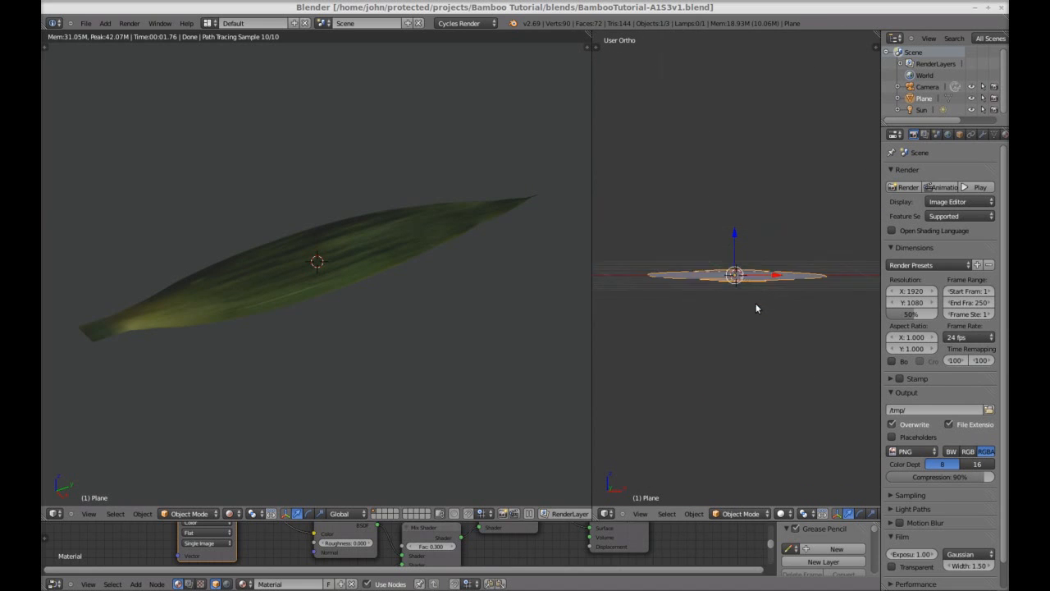
pyautogui.press('KP_1')
pyautogui.scroll(2, 764, 302)
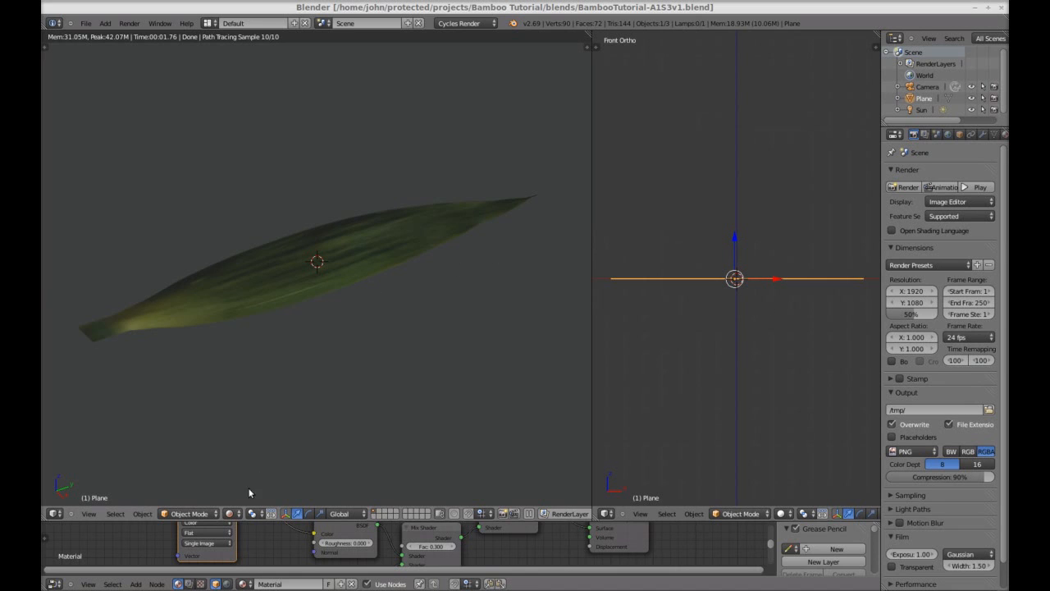
# - Switch the wider viewport from rendered to solid shading and show its tool shelf
pyautogui.click(236, 514)
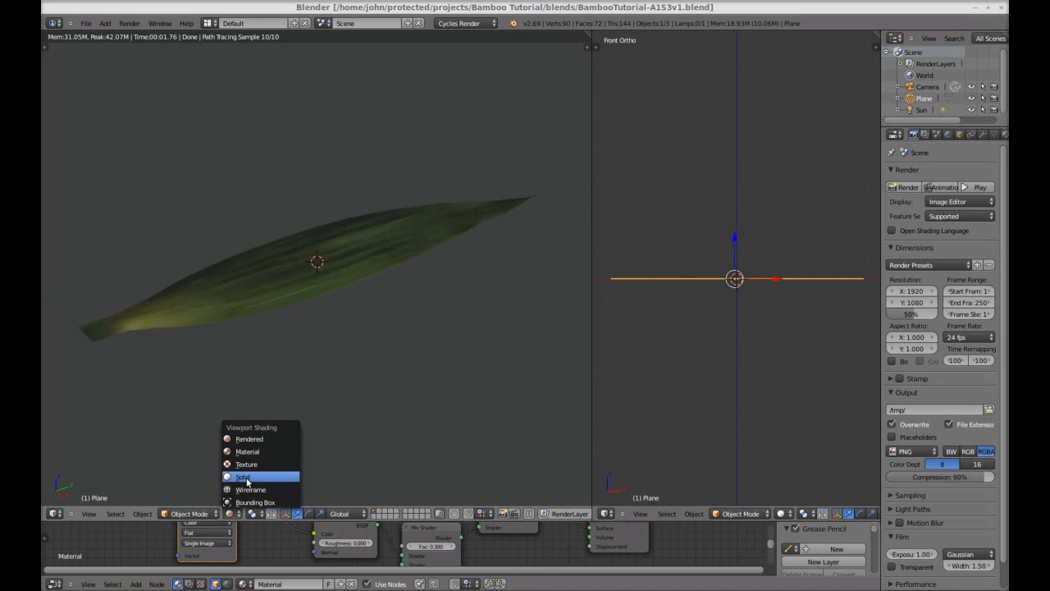
pyautogui.click(247, 480)
pyautogui.moveTo(314, 316)
pyautogui.mouseDown(button='middle')
pyautogui.moveTo(344, 328)
pyautogui.moveTo(424, 171)
pyautogui.mouseUp(button='middle')
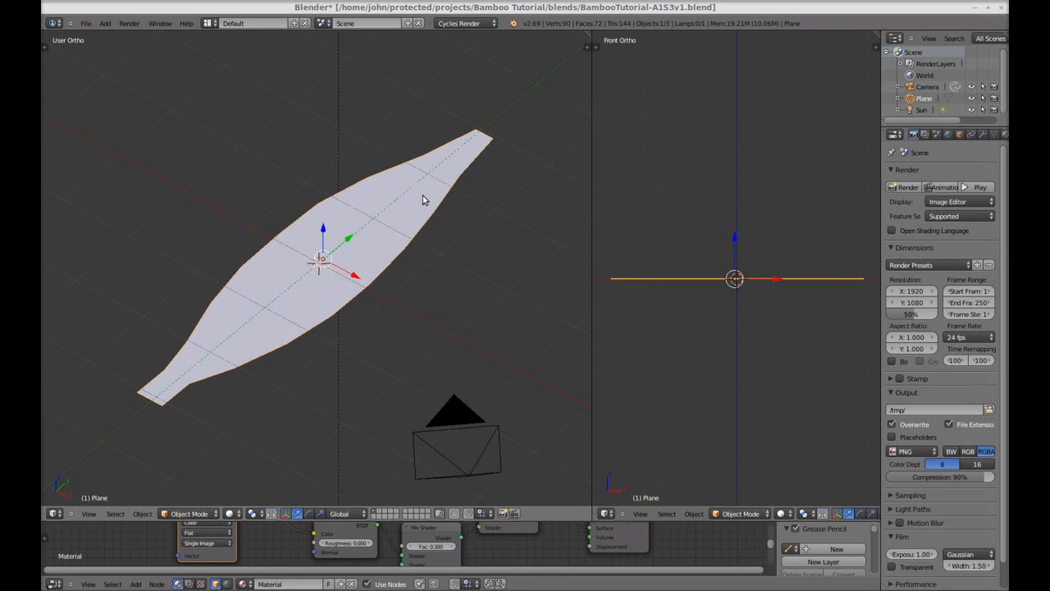
pyautogui.press('t')
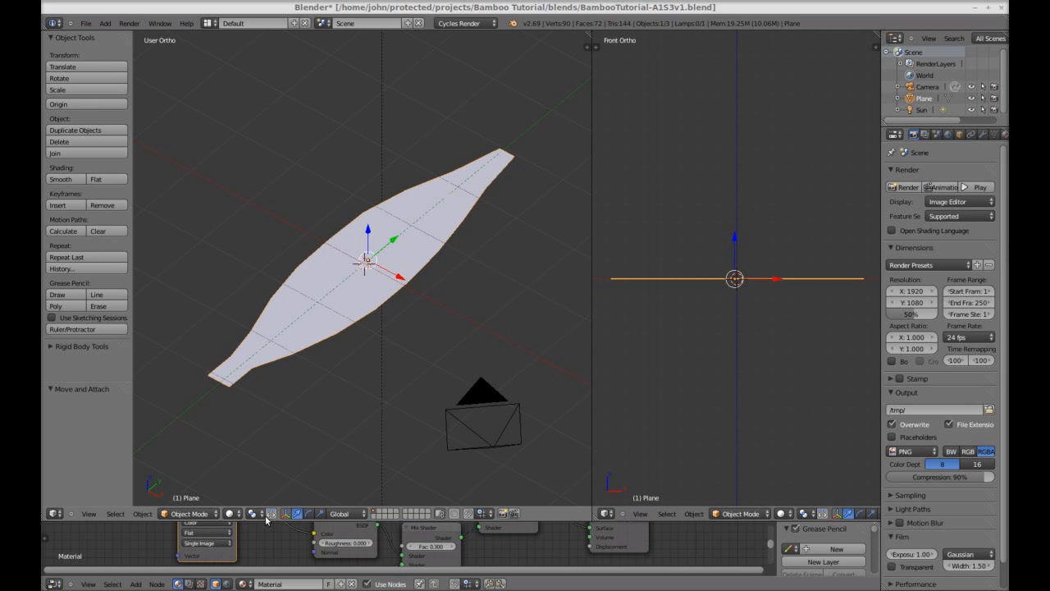
# - Switch the wider viewport to wireframe shading and apply a level 2 subdivision surface to the leaf
pyautogui.click(233, 514)
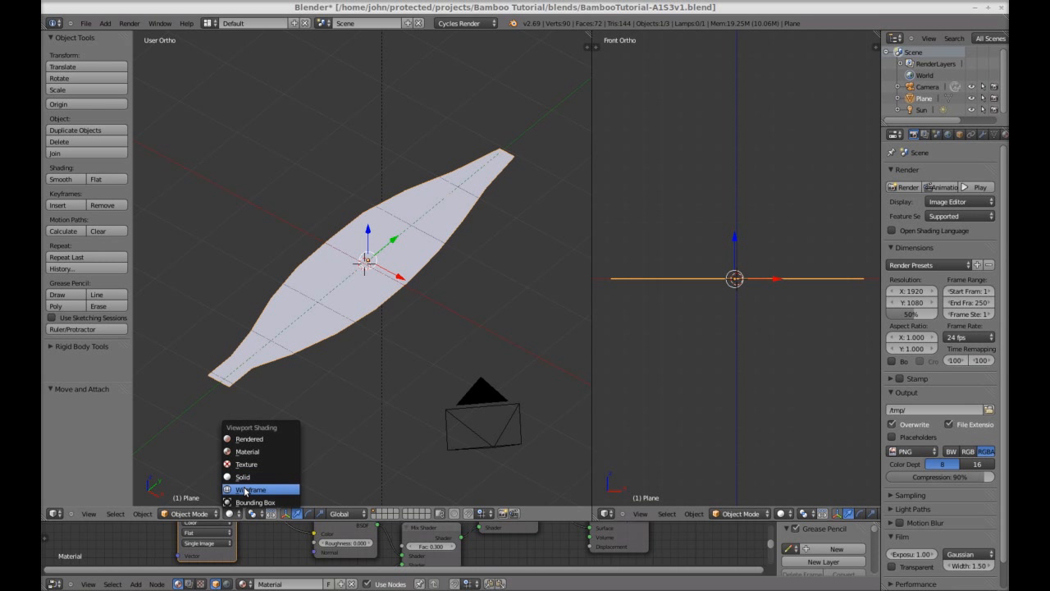
pyautogui.click(245, 489)
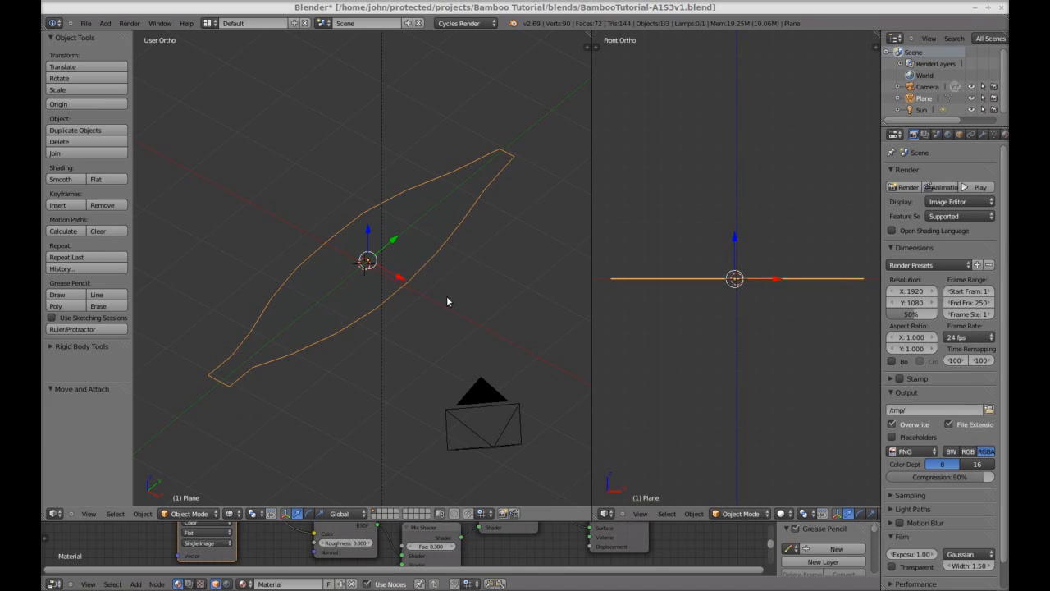
pyautogui.hotkey('ctrl', '2')
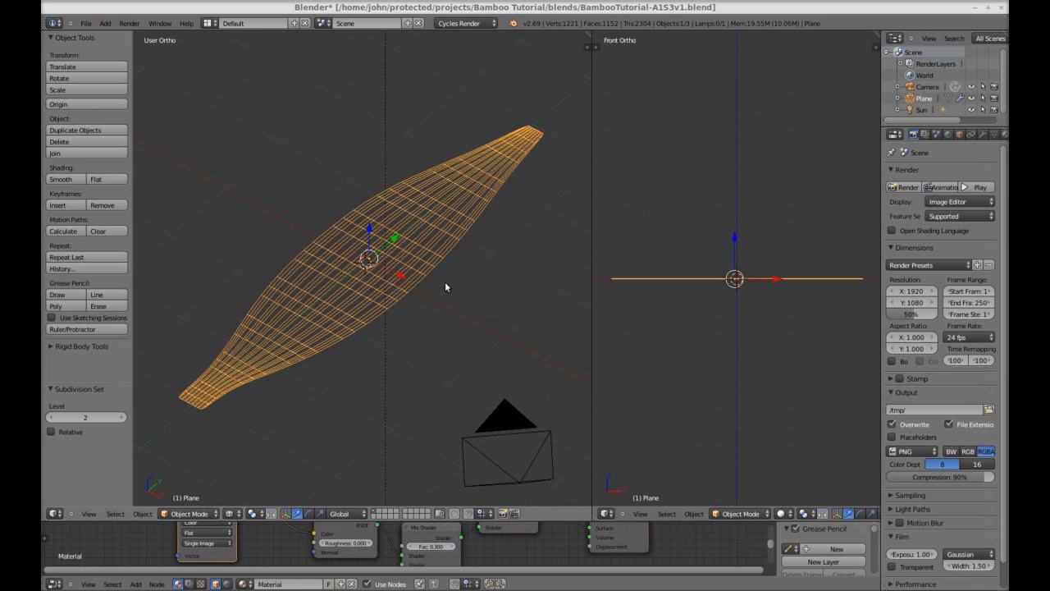
# - Enter Edit Mode on the leaf and select only its two long outer edge loops
pyautogui.press('Tab')
pyautogui.scroll(1, 445, 281)
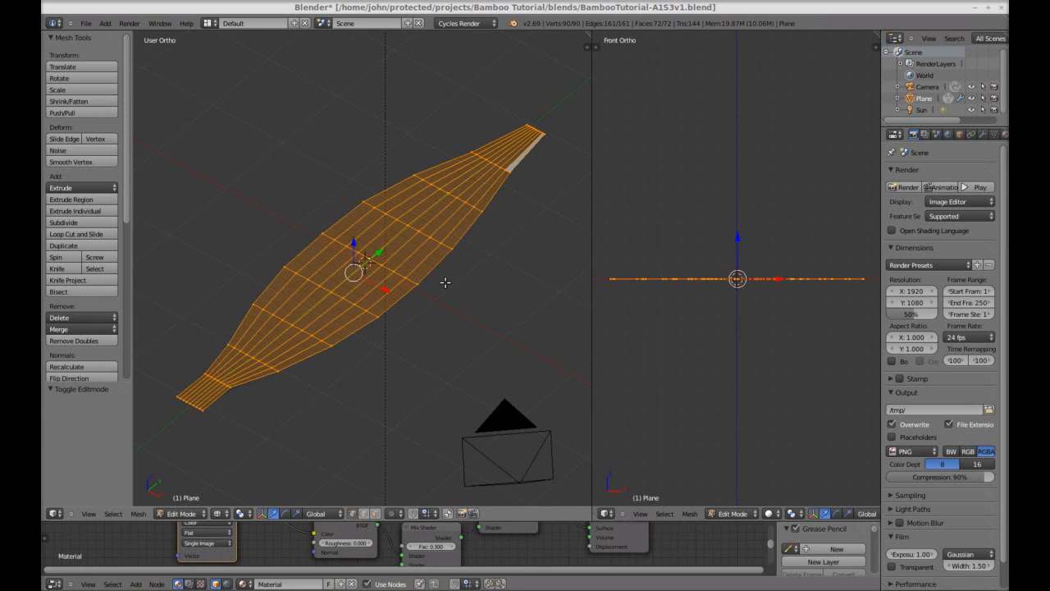
pyautogui.press('a')
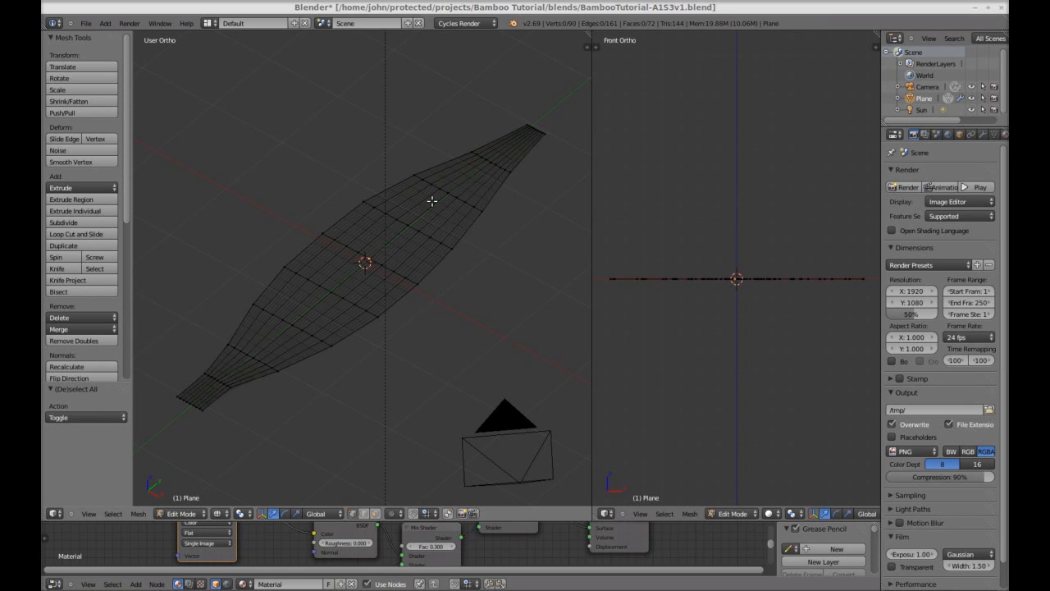
pyautogui.keyDown('alt'); pyautogui.rightClick(347, 211); pyautogui.keyUp('alt')
pyautogui.keyDown('alt'); pyautogui.keyDown('shift'); pyautogui.rightClick(441, 264); pyautogui.keyUp('shift'); pyautogui.keyUp('alt')
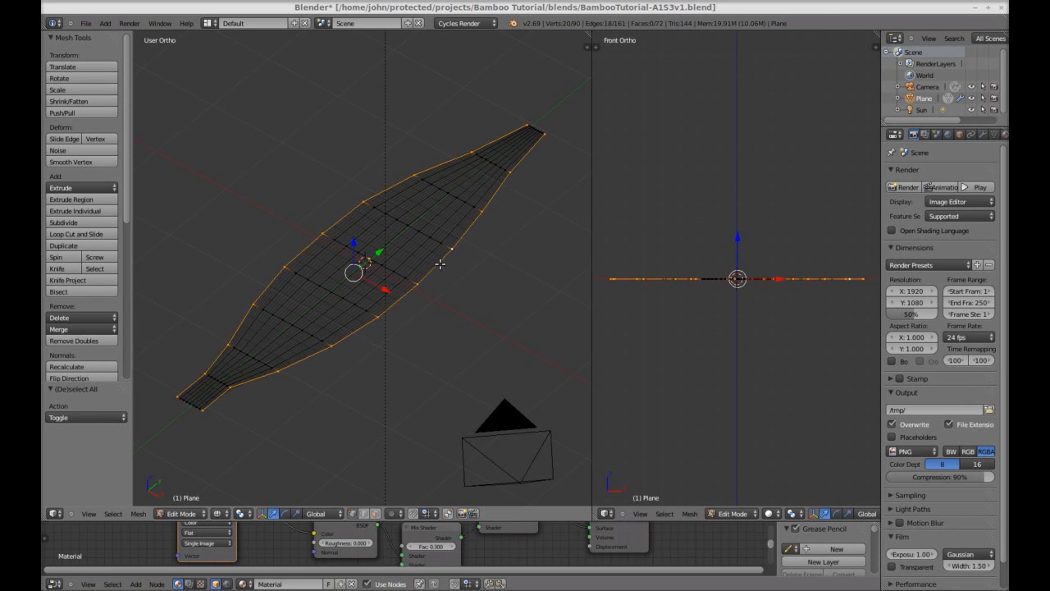
# - Enable proportional editing for the leaf mesh and set its falloff to Sharp
pyautogui.press('o')
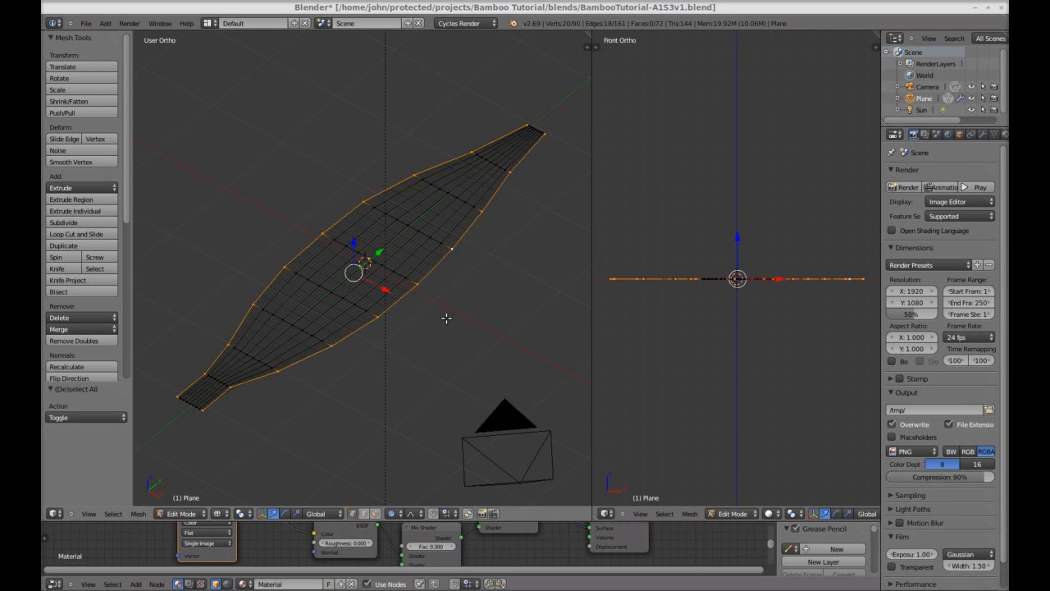
pyautogui.click(421, 514)
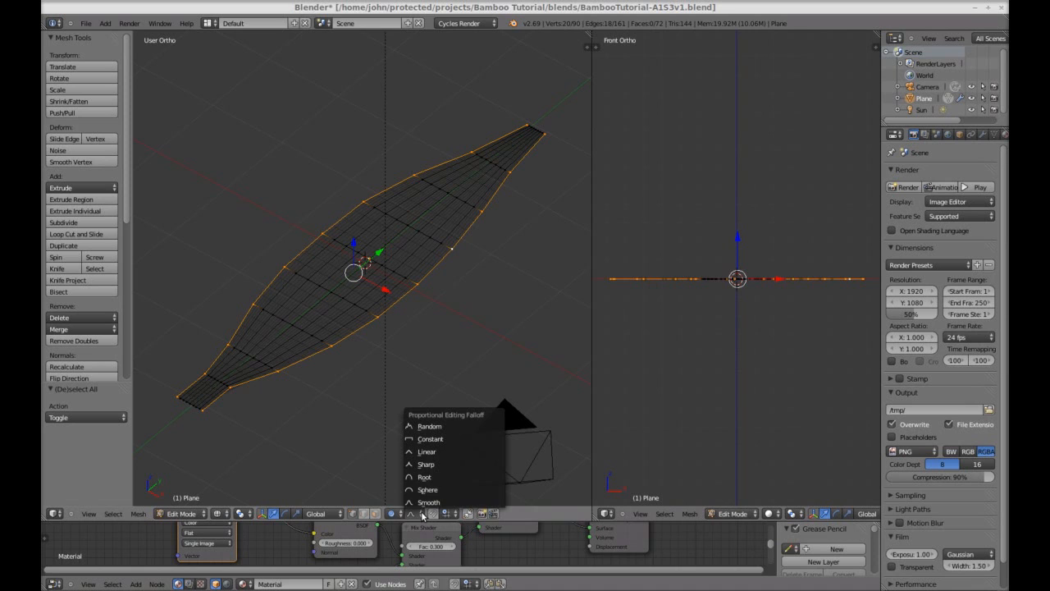
pyautogui.click(439, 465)
# - Raise the leaf's two long outer edges about 0.07 along Z with a proportional size of about 0.35
pyautogui.press('g')
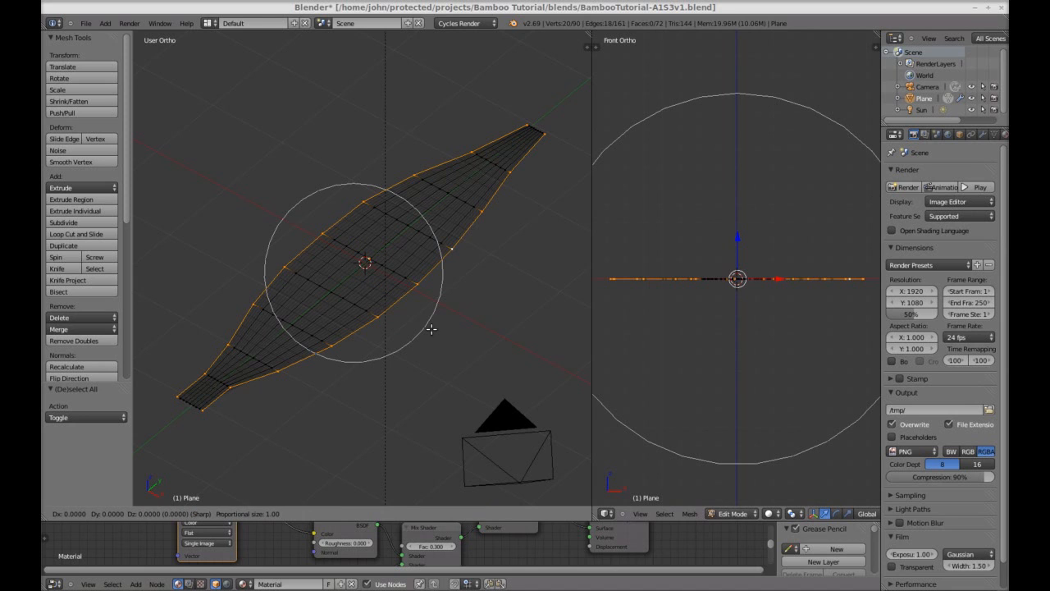
pyautogui.press('z')
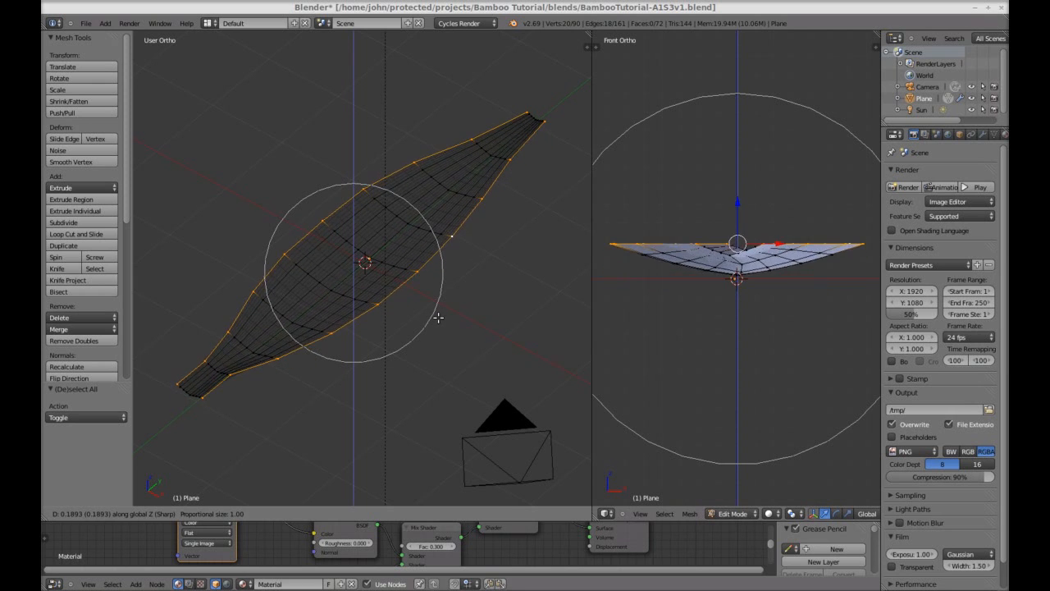
pyautogui.scroll(10, 438, 325)
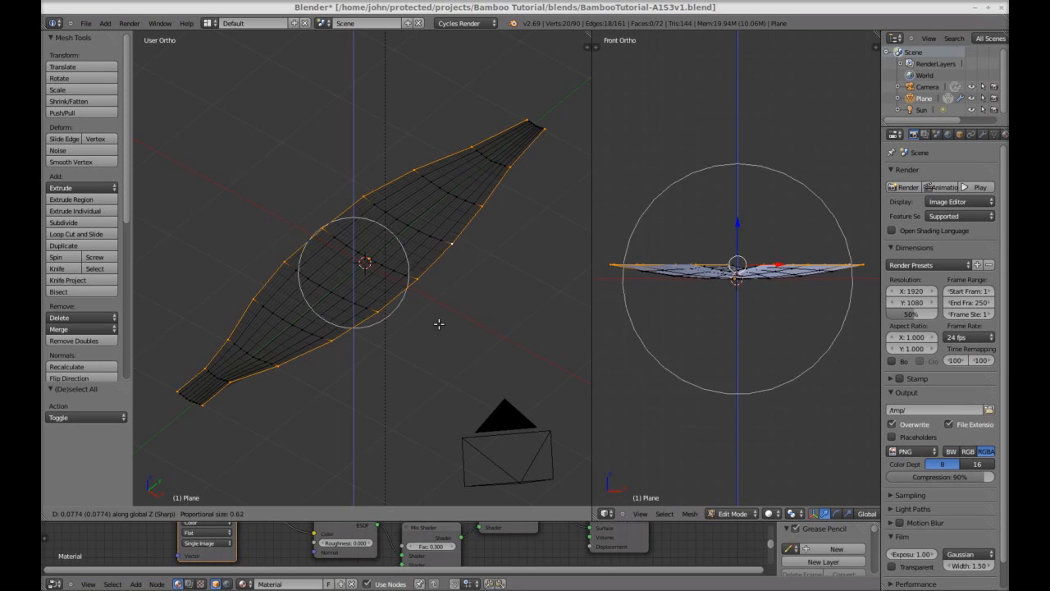
pyautogui.scroll(7, 439, 320)
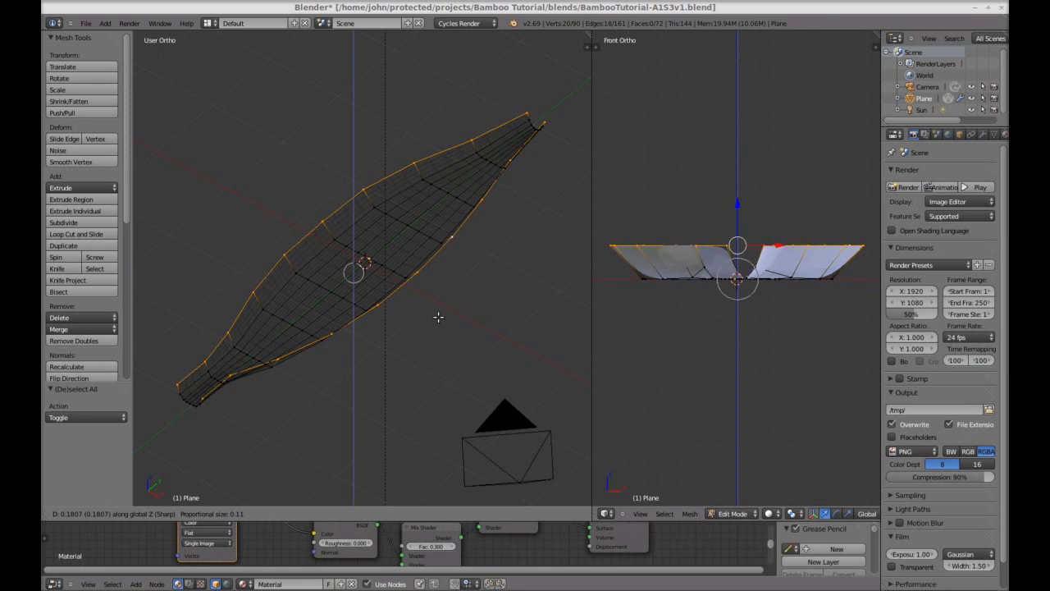
pyautogui.scroll(-10, 438, 317)
pyautogui.scroll(-5, 439, 318)
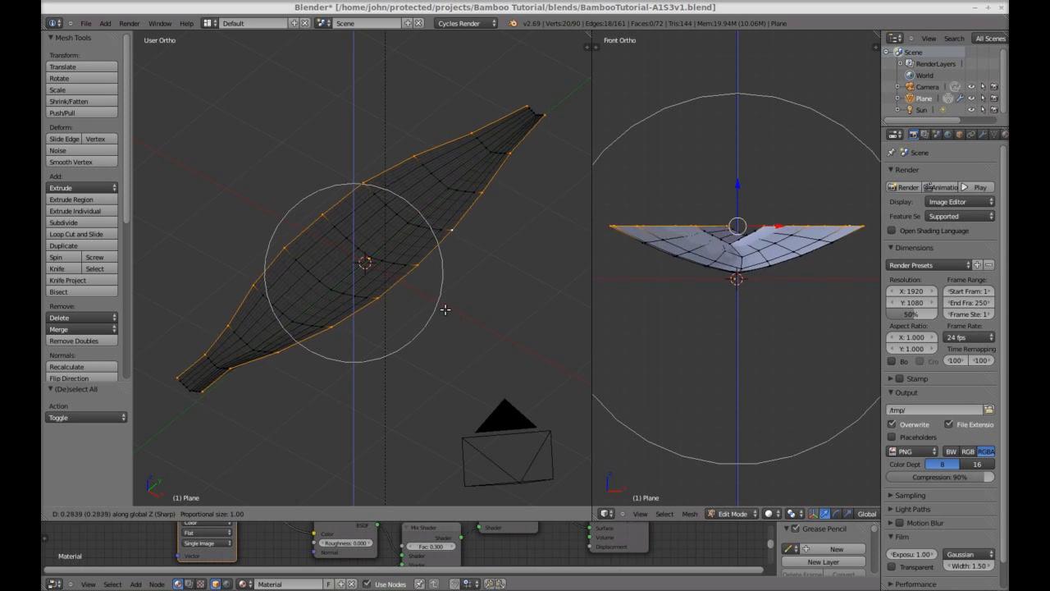
pyautogui.scroll(10, 441, 326)
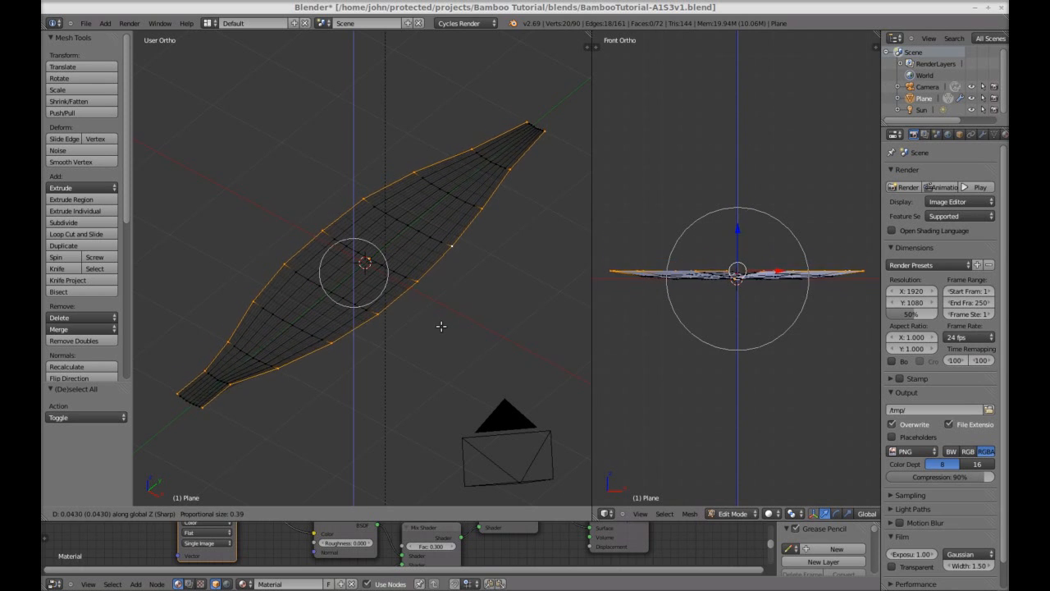
pyautogui.scroll(3, 441, 326)
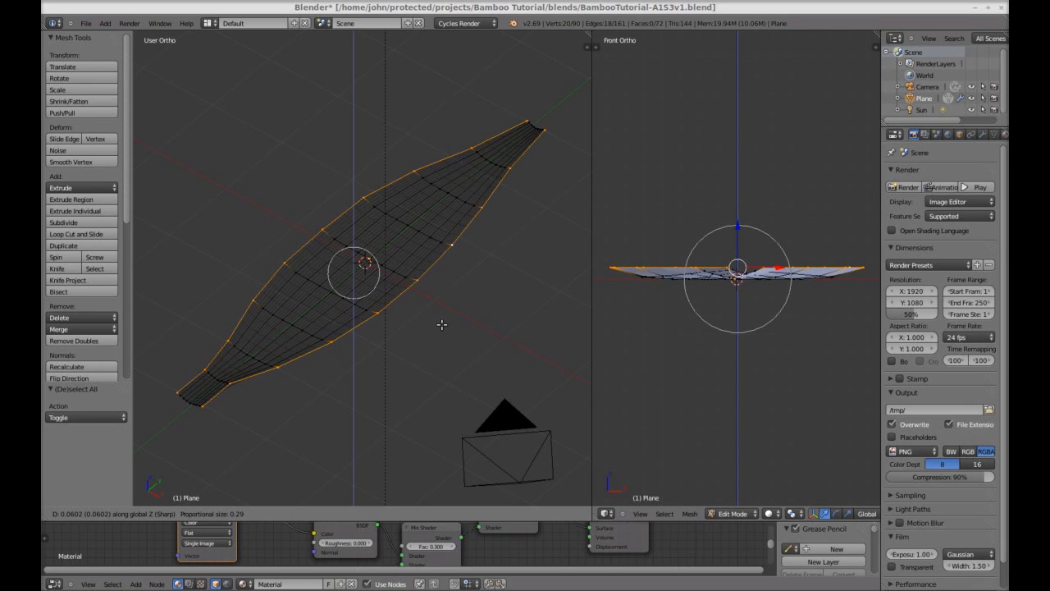
pyautogui.scroll(1, 442, 325)
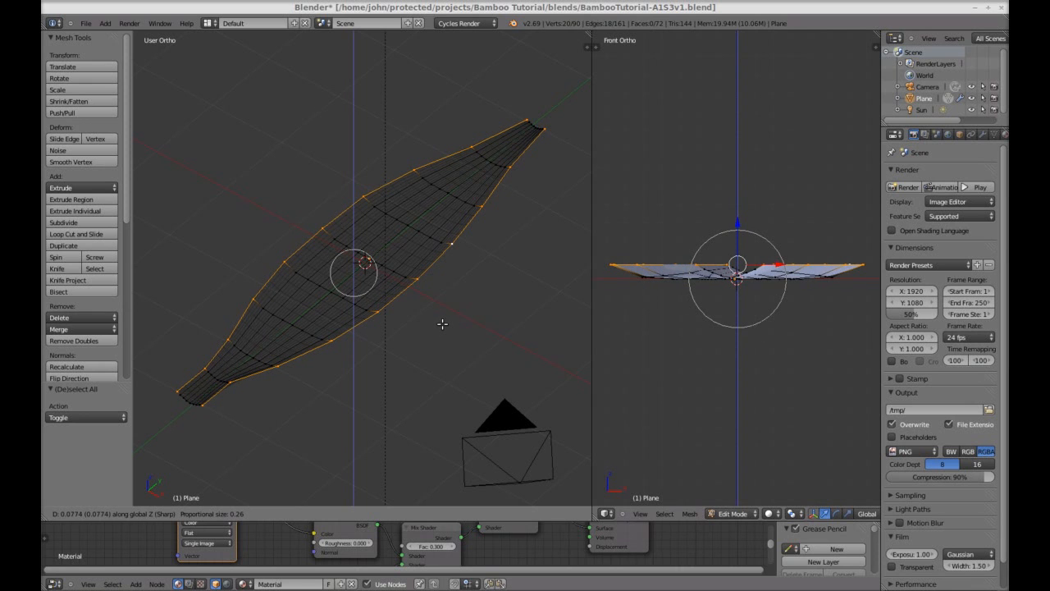
pyautogui.scroll(1, 442, 325)
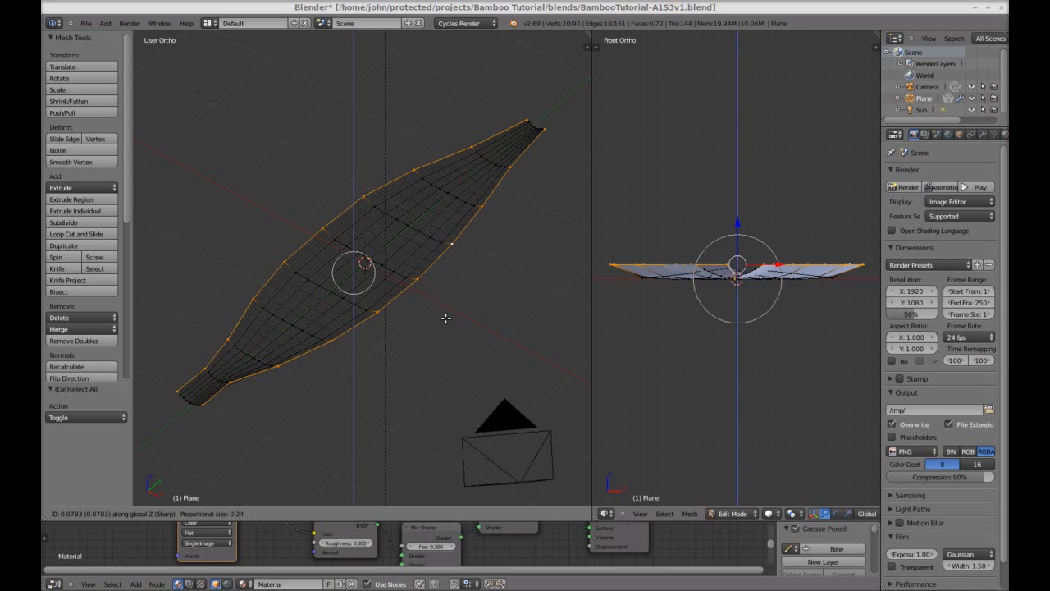
pyautogui.scroll(-3, 446, 319)
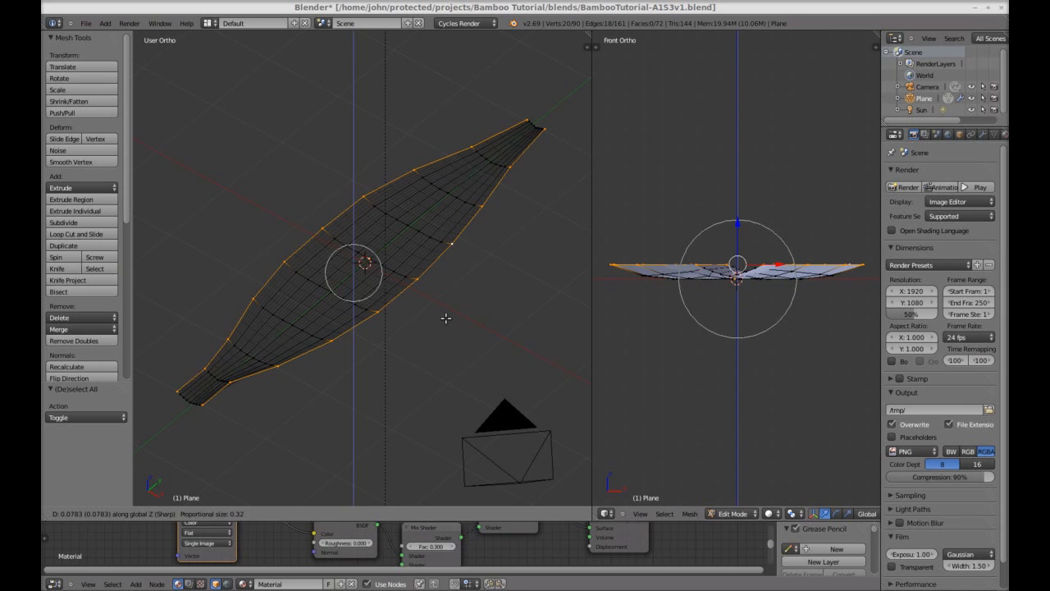
pyautogui.scroll(-1, 445, 319)
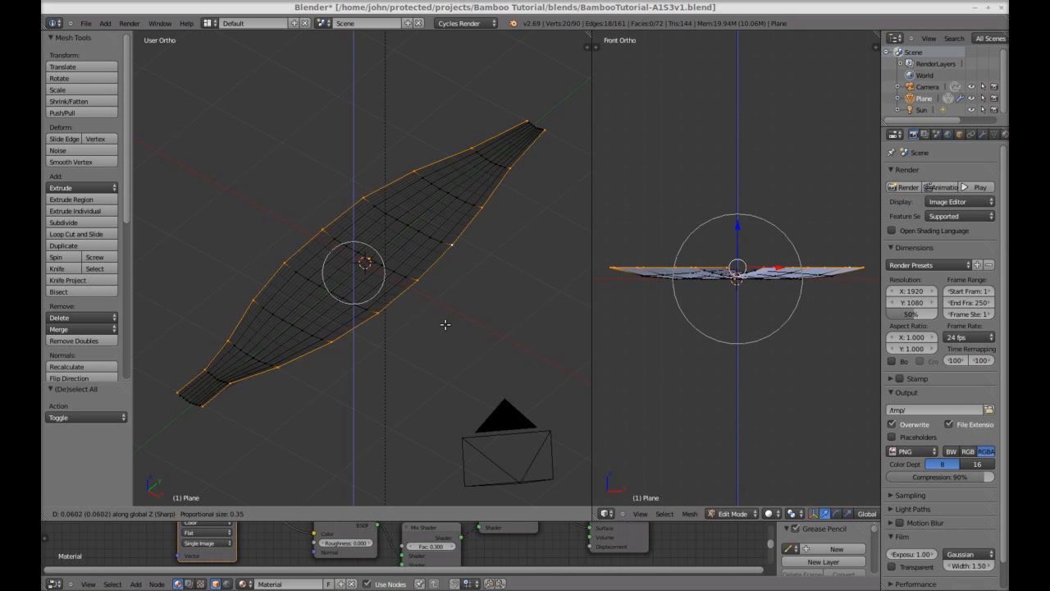
pyautogui.click(446, 324)
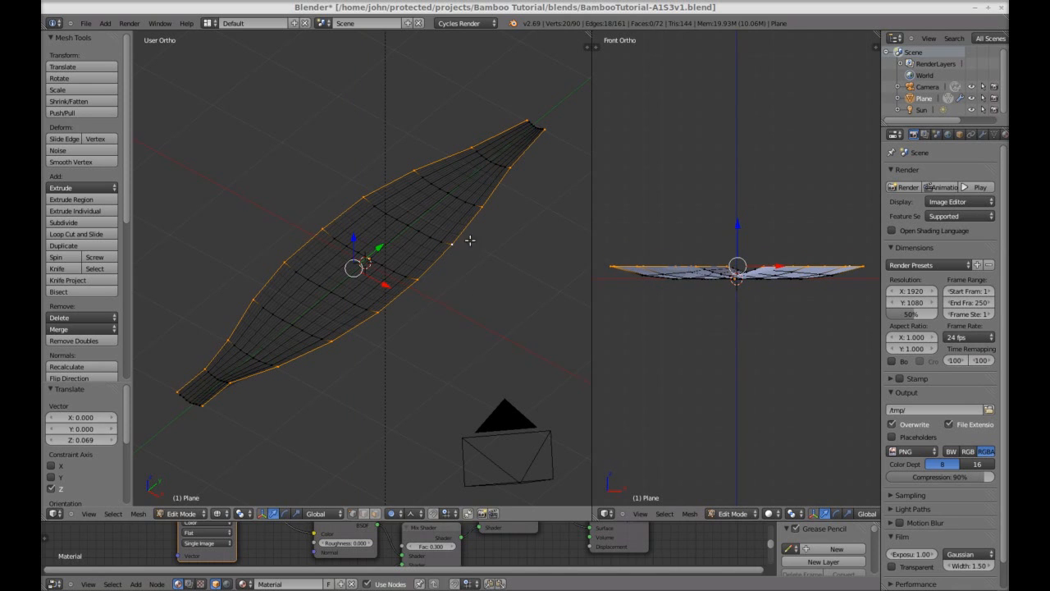
# - Select only the five outer vertices on each side nearest the stem end and raise them about 0.022 along Z with a proportional size of 0.18
pyautogui.press('a')
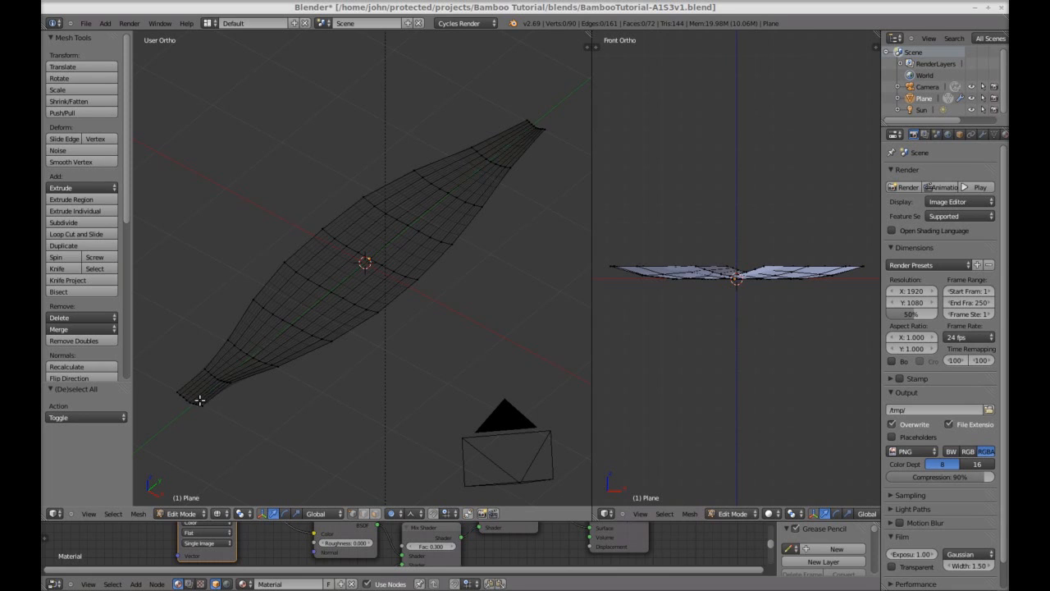
pyautogui.rightClick(280, 260)
pyautogui.keyDown('shift'); pyautogui.rightClick(258, 291); pyautogui.keyUp('shift')
pyautogui.keyDown('shift'); pyautogui.rightClick(218, 335); pyautogui.keyUp('shift')
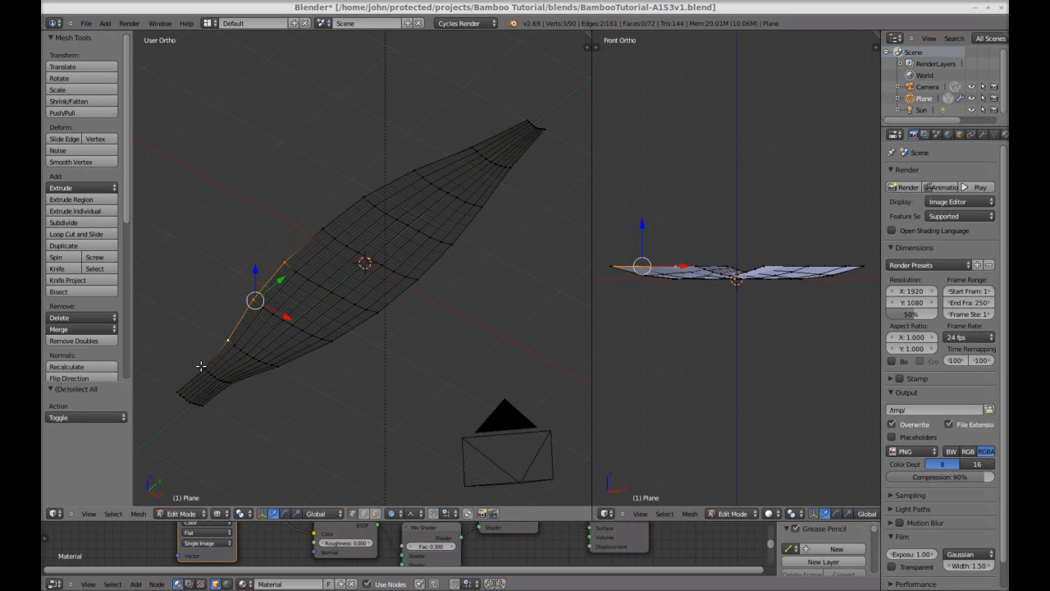
pyautogui.keyDown('shift'); pyautogui.rightClick(204, 369); pyautogui.keyUp('shift')
pyautogui.keyDown('shift'); pyautogui.rightClick(177, 392); pyautogui.keyUp('shift')
pyautogui.keyDown('shift'); pyautogui.rightClick(203, 405); pyautogui.keyUp('shift')
pyautogui.keyDown('shift'); pyautogui.rightClick(231, 383); pyautogui.keyUp('shift')
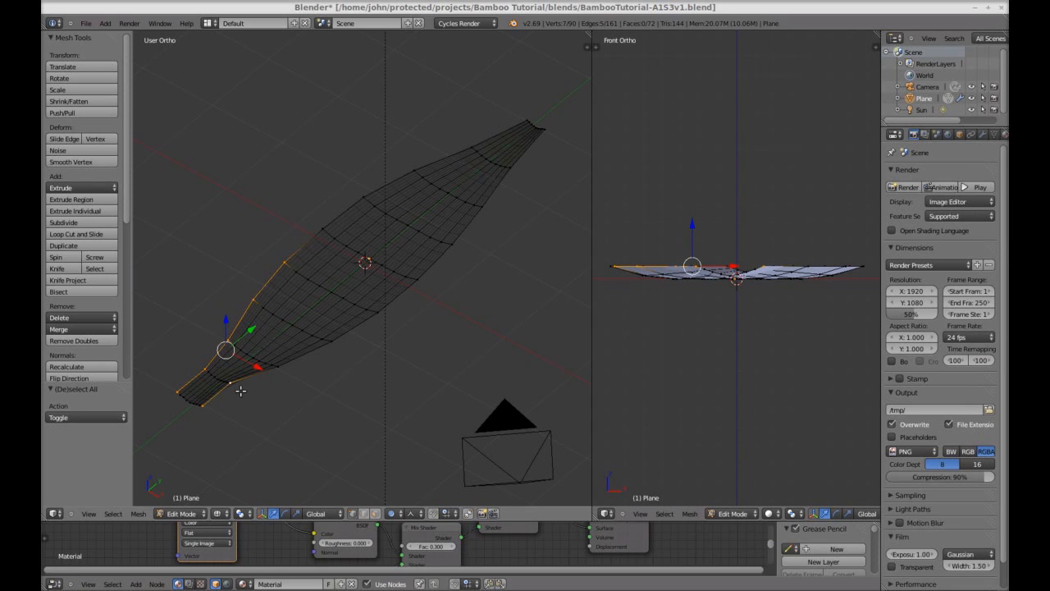
pyautogui.keyDown('shift'); pyautogui.rightClick(281, 368); pyautogui.keyUp('shift')
pyautogui.keyDown('shift'); pyautogui.rightClick(334, 345); pyautogui.keyUp('shift')
pyautogui.keyDown('shift'); pyautogui.rightClick(384, 315); pyautogui.keyUp('shift')
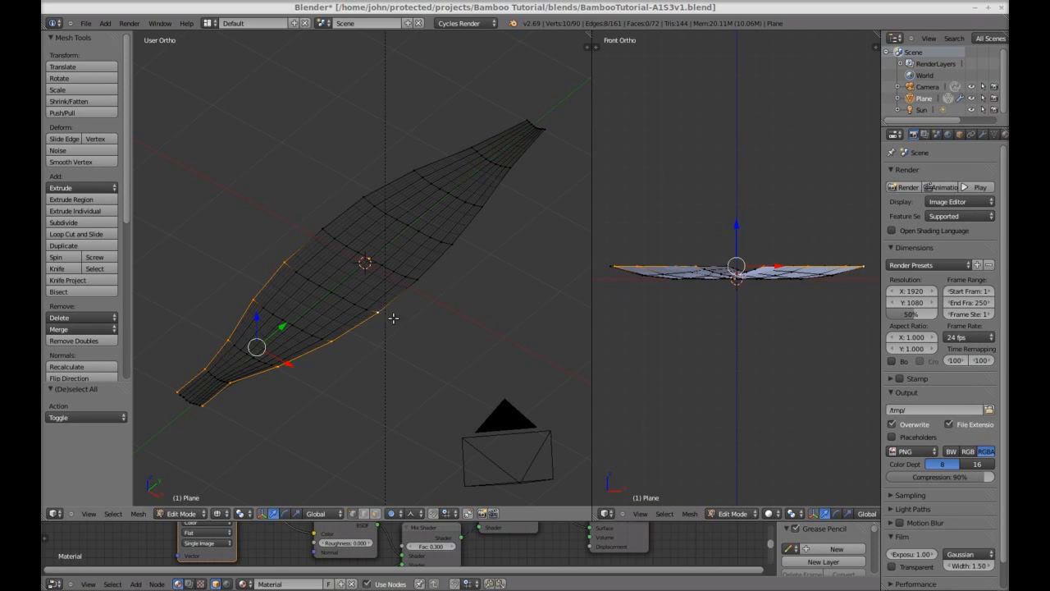
pyautogui.press('g')
pyautogui.press('z')
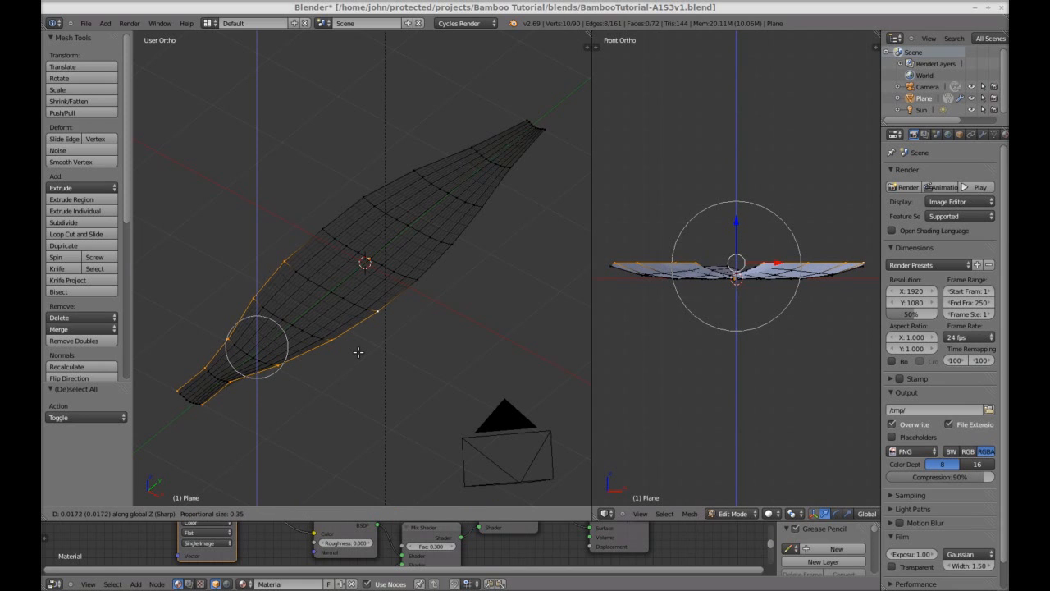
pyautogui.scroll(7, 357, 352)
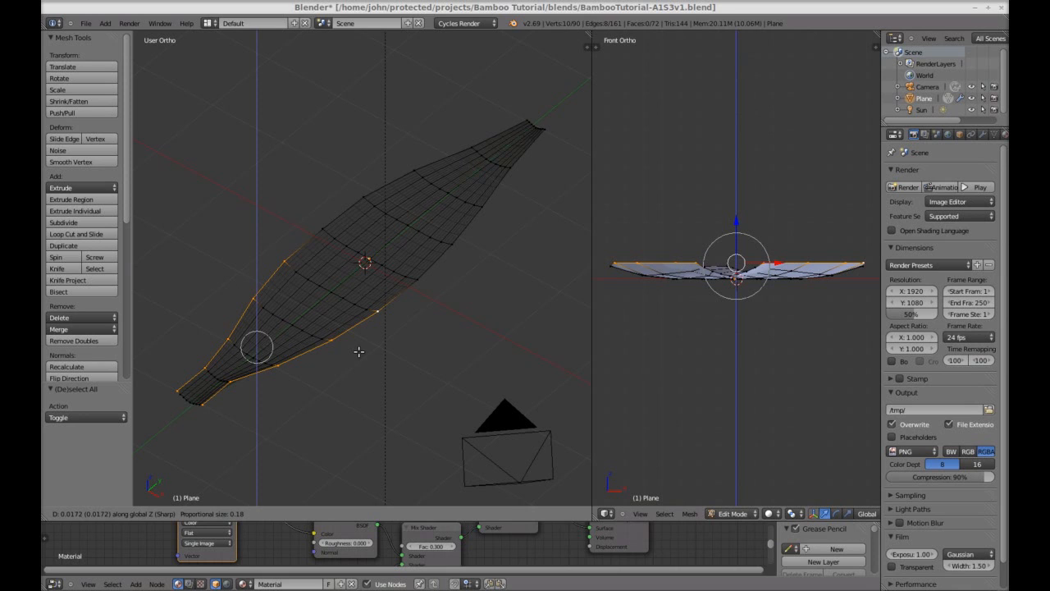
pyautogui.click(360, 349)
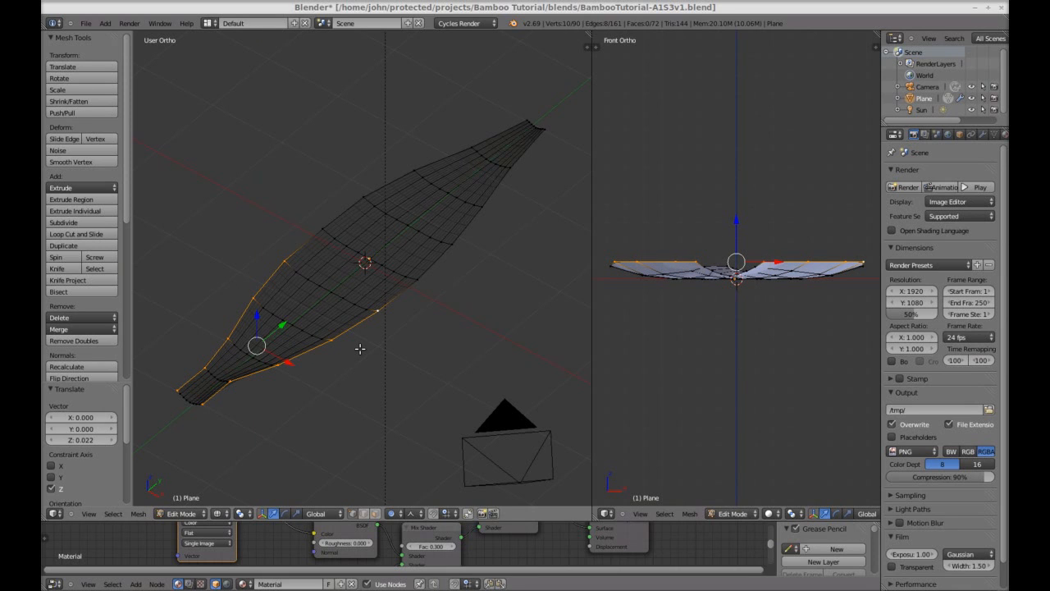
# - Drop the selected vertex pair farthest from the stem end and raise the remaining eight about 0.026 along Z
pyautogui.keyDown('shift'); pyautogui.rightClick(285, 259); pyautogui.keyUp('shift')
pyautogui.keyDown('shift'); pyautogui.rightClick(377, 312); pyautogui.keyUp('shift')
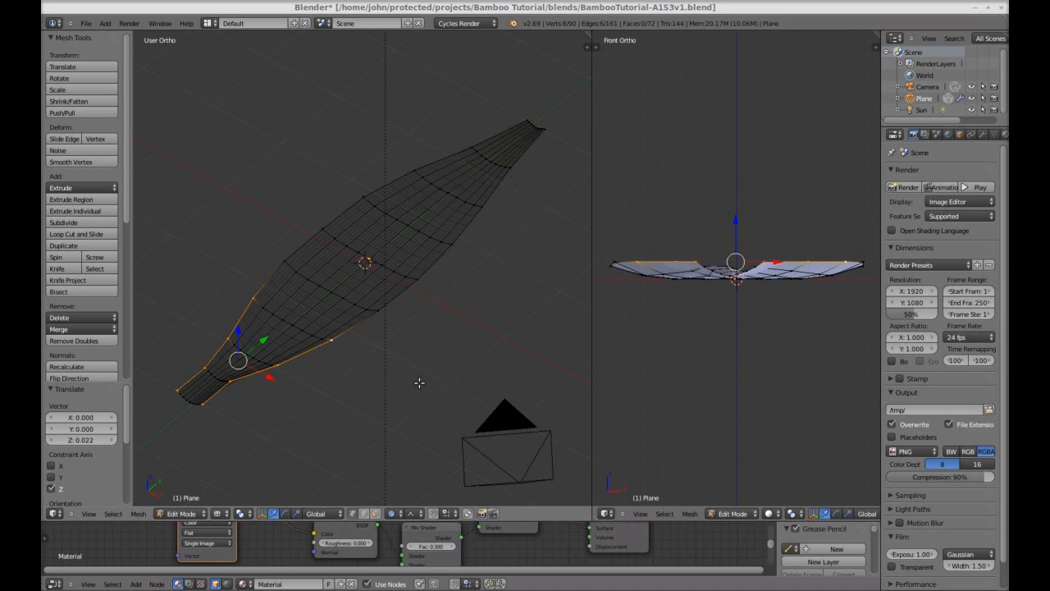
pyautogui.press('g')
pyautogui.press('z')
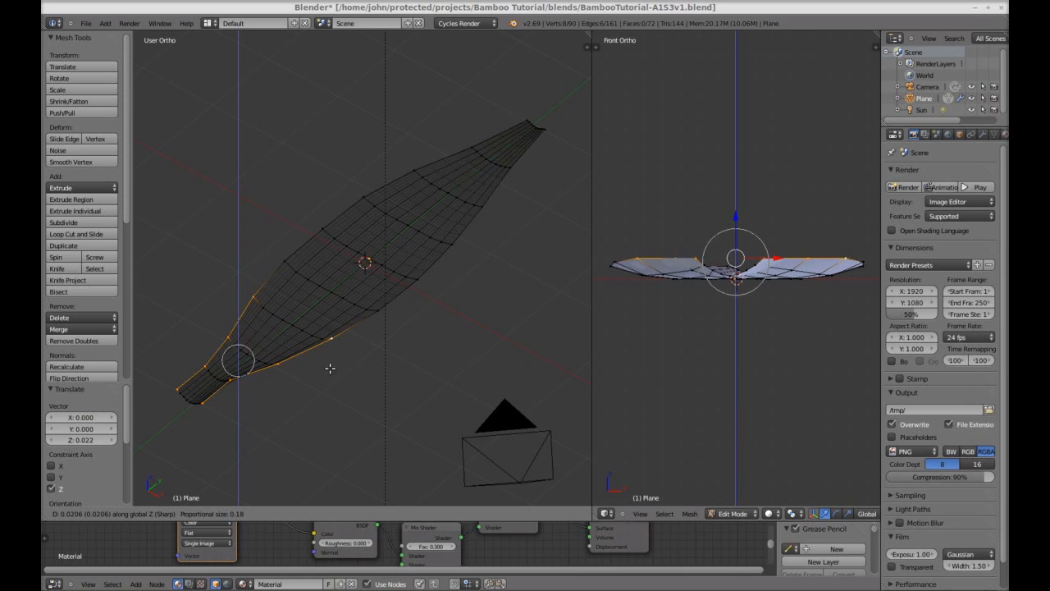
pyautogui.click(329, 366)
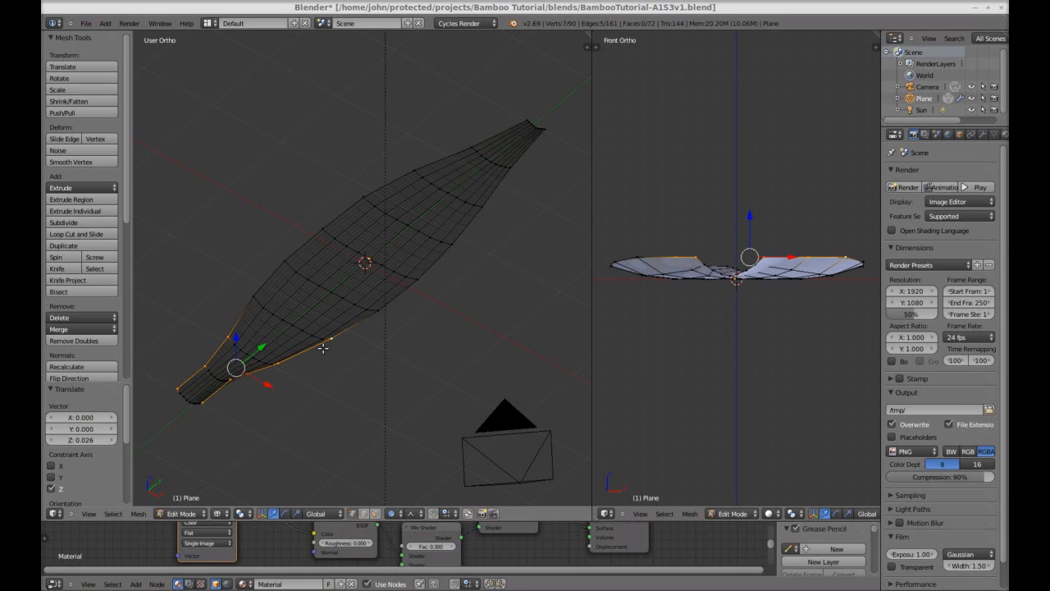
# - Narrow the selection to the six outer vertices nearest the stem end and raise them about 0.022 along Z
pyautogui.keyDown('shift'); pyautogui.rightClick(333, 341); pyautogui.keyUp('shift')
pyautogui.press('g')
pyautogui.press('z')
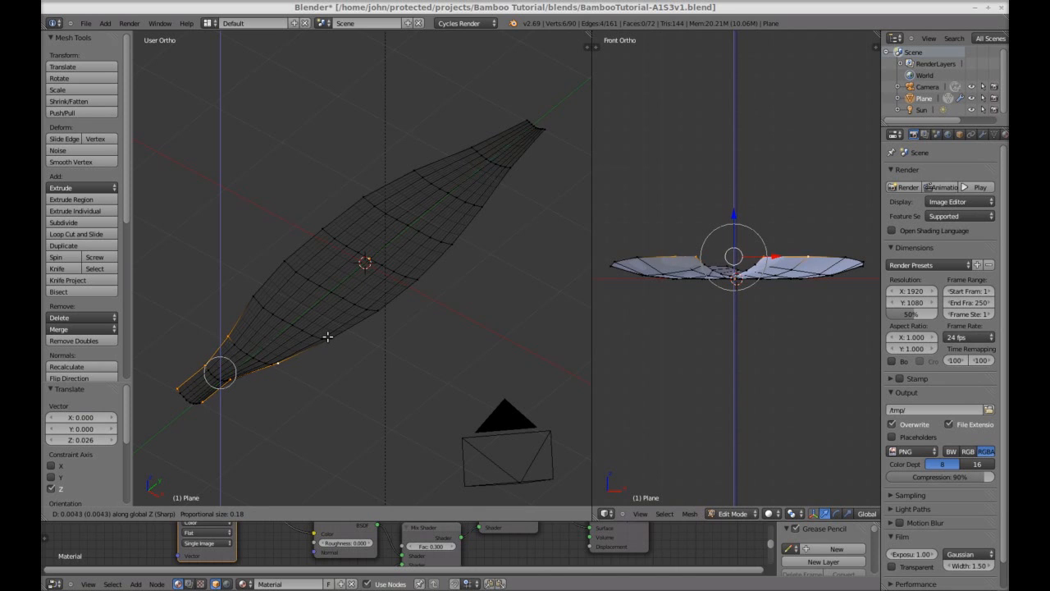
pyautogui.click(327, 325)
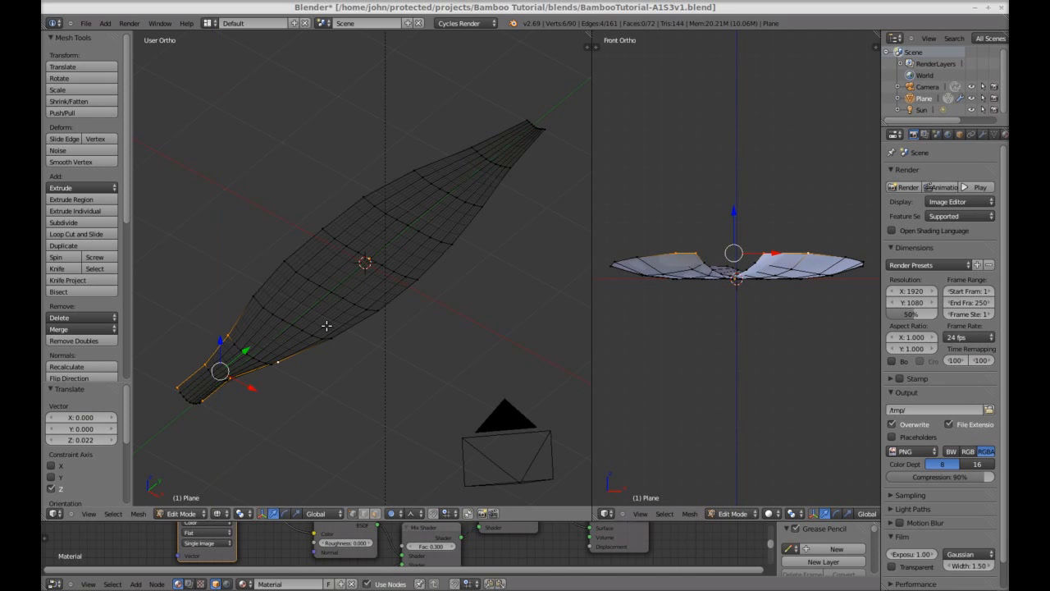
# - Narrow the selection to the last four outer vertices at the stem end and raise them about 0.018 along Z with a proportional size of 0.11
pyautogui.keyDown('shift'); pyautogui.rightClick(221, 332); pyautogui.keyUp('shift')
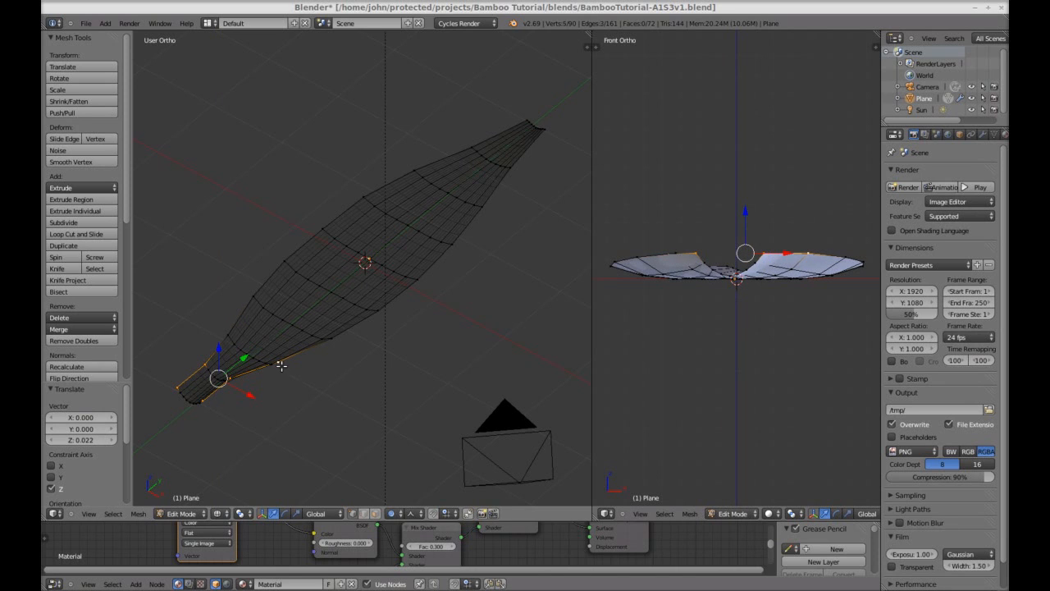
pyautogui.keyDown('shift'); pyautogui.rightClick(280, 367); pyautogui.keyUp('shift')
pyautogui.press('g')
pyautogui.press('z')
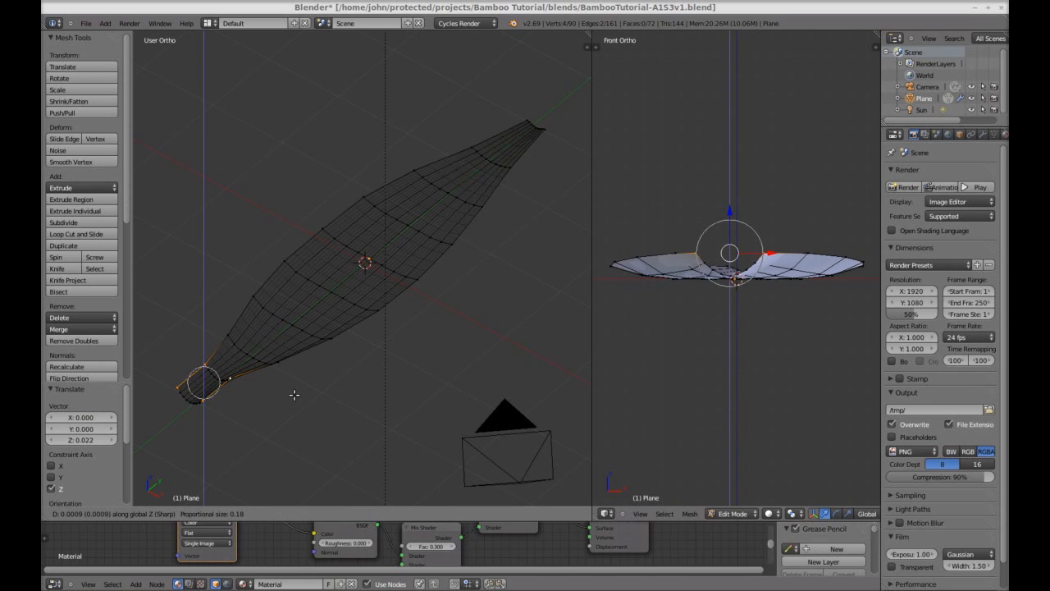
pyautogui.scroll(1, 294, 394)
pyautogui.scroll(4, 294, 394)
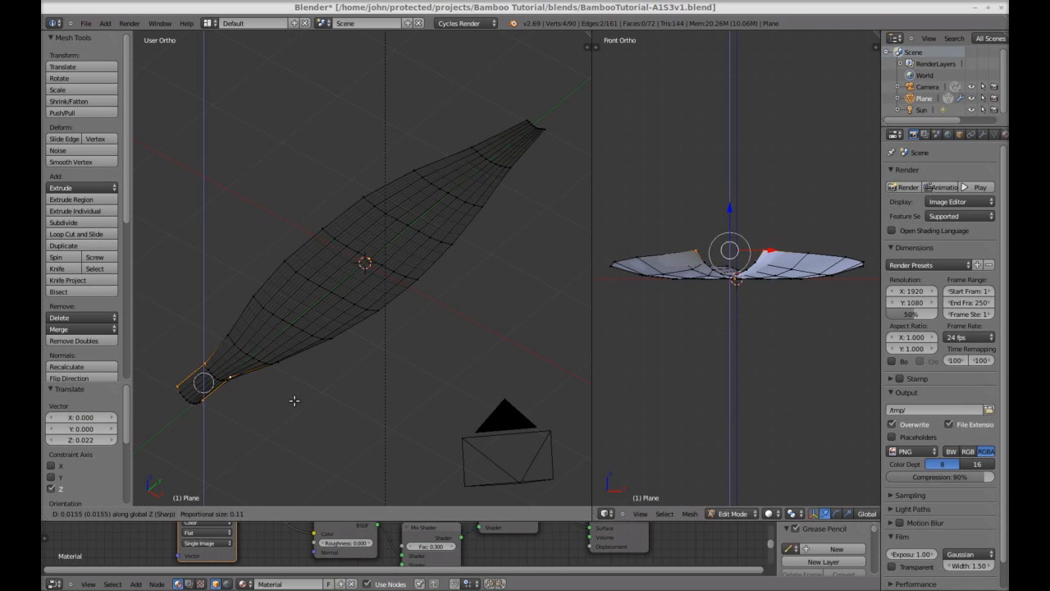
pyautogui.click(294, 399)
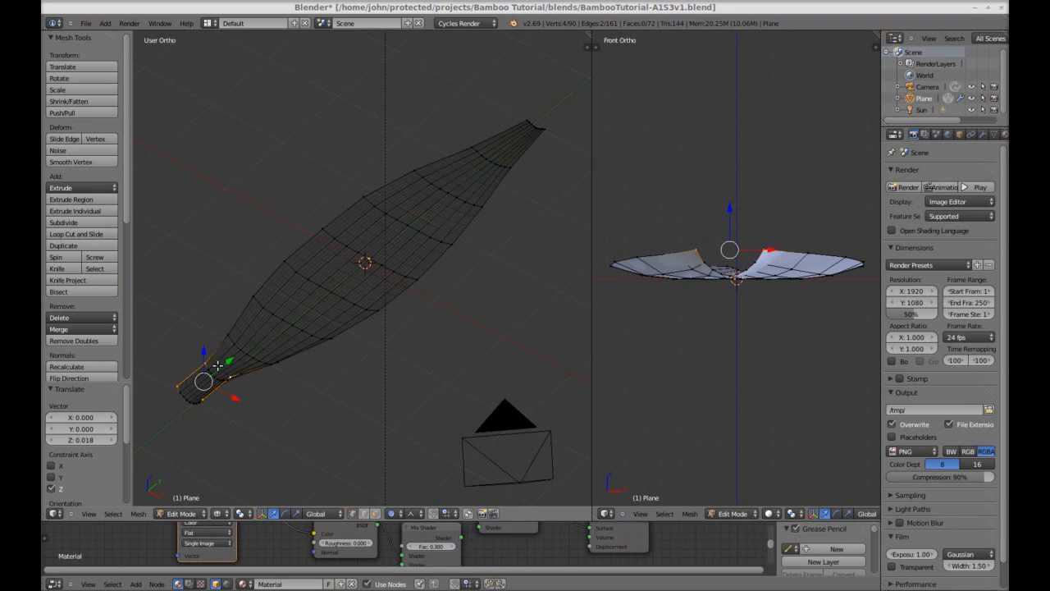
# - Deselect all vertices, return to Object Mode and preview the curled leaf with rendered shading in the wider viewport
pyautogui.press('a')
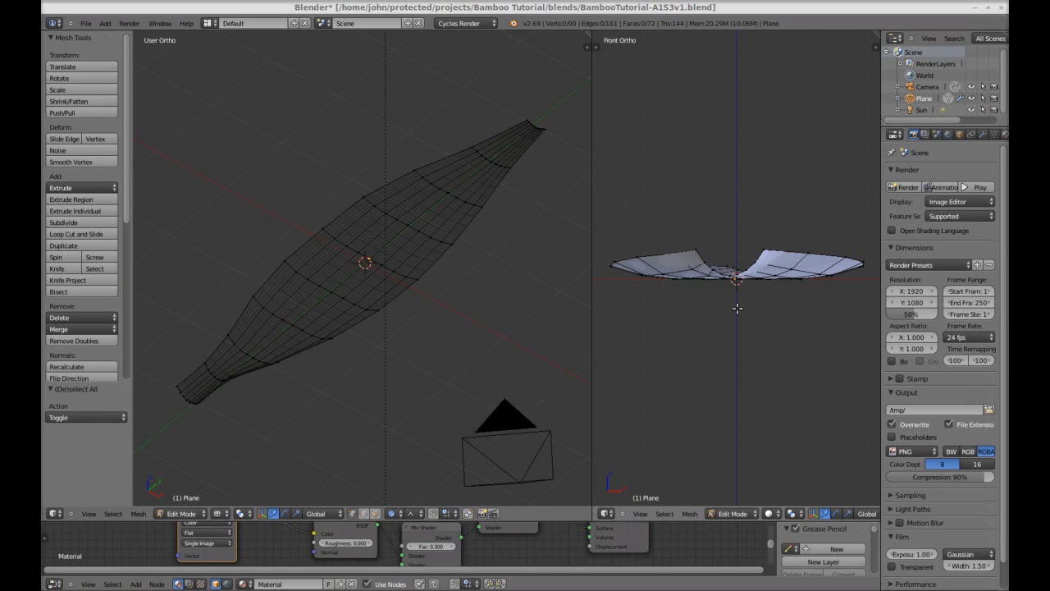
pyautogui.moveTo(734, 300); pyautogui.dragTo(780, 256, button='middle')
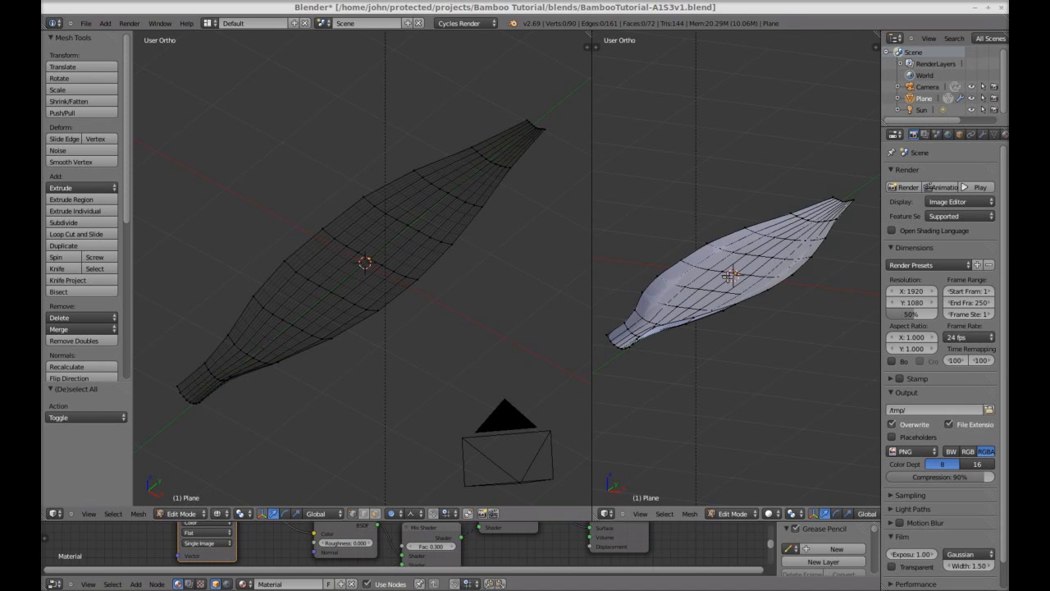
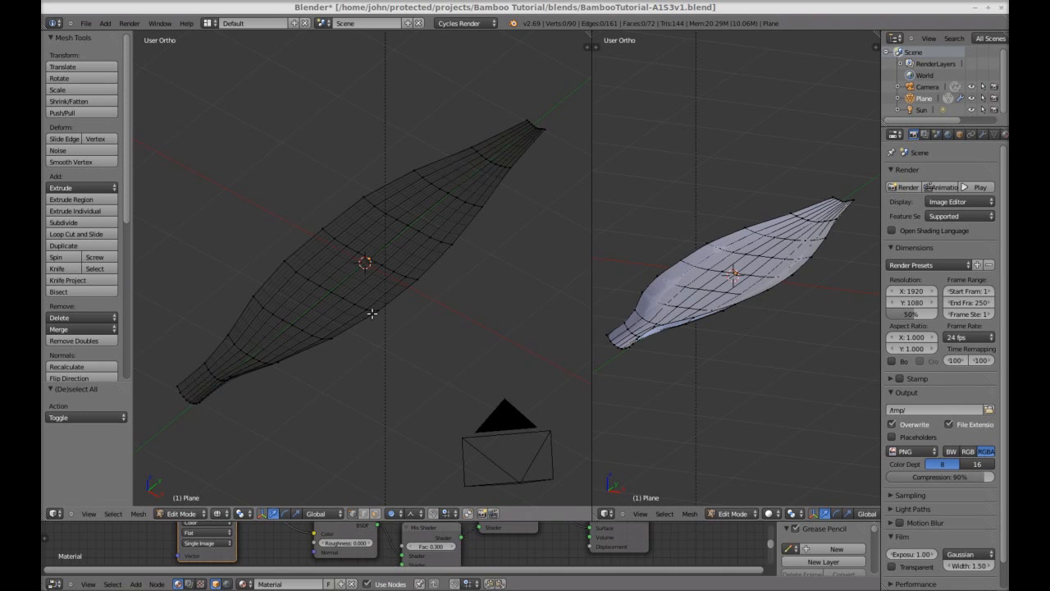
pyautogui.press('Tab')
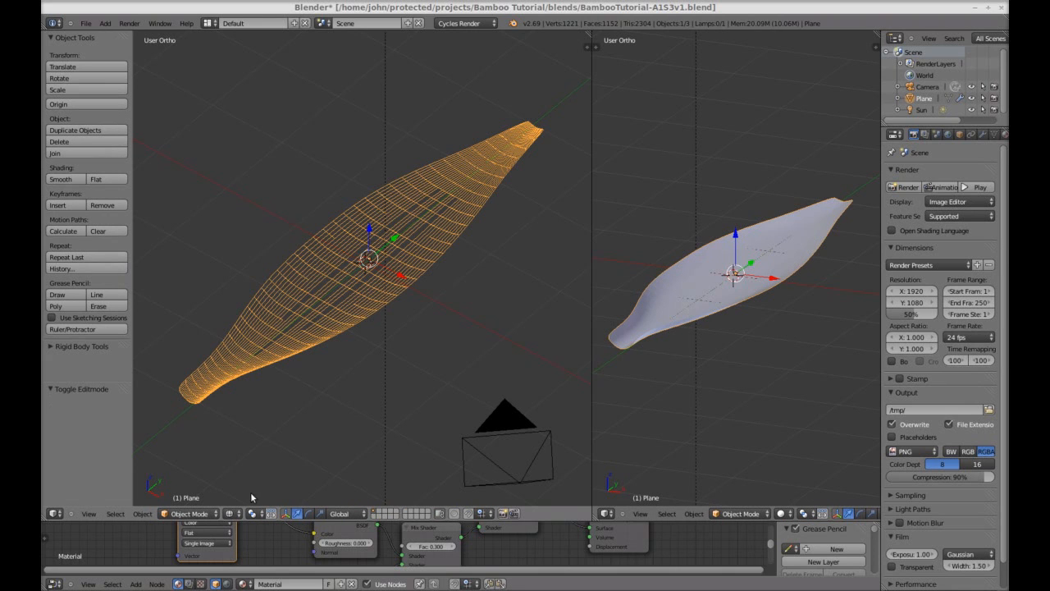
pyautogui.click(232, 513)
pyautogui.click(256, 436)
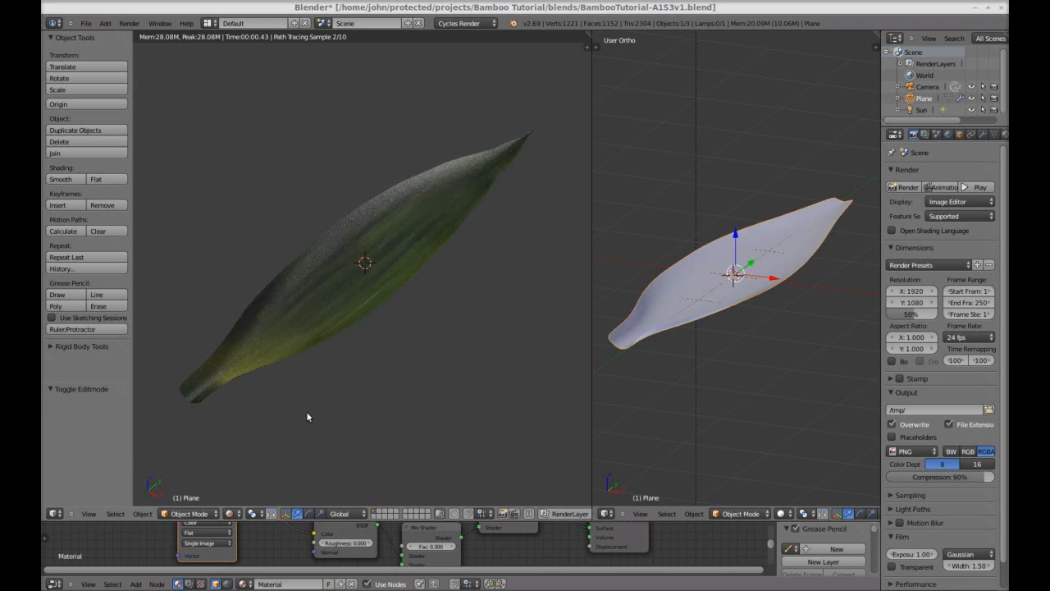
# - In Edit Mode, select the edge row across the leaf's stem end and extend it about 3.1 units along negative Y into a long stem
pyautogui.keyDown('shift'); pyautogui.moveTo(371, 366); pyautogui.dragTo(469, 286, button='middle'); pyautogui.keyUp('shift')
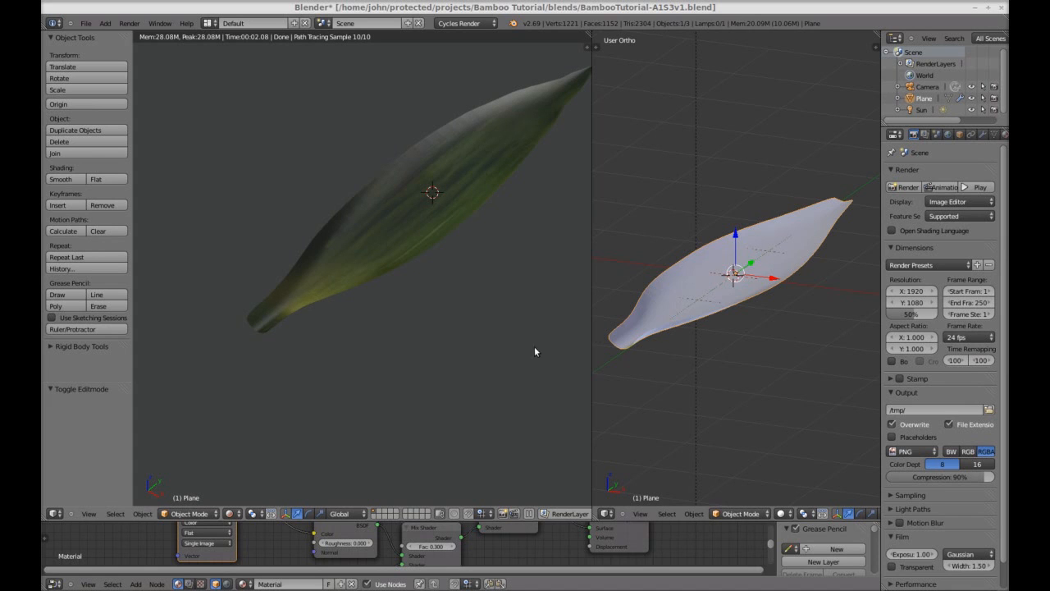
pyautogui.press('Tab')
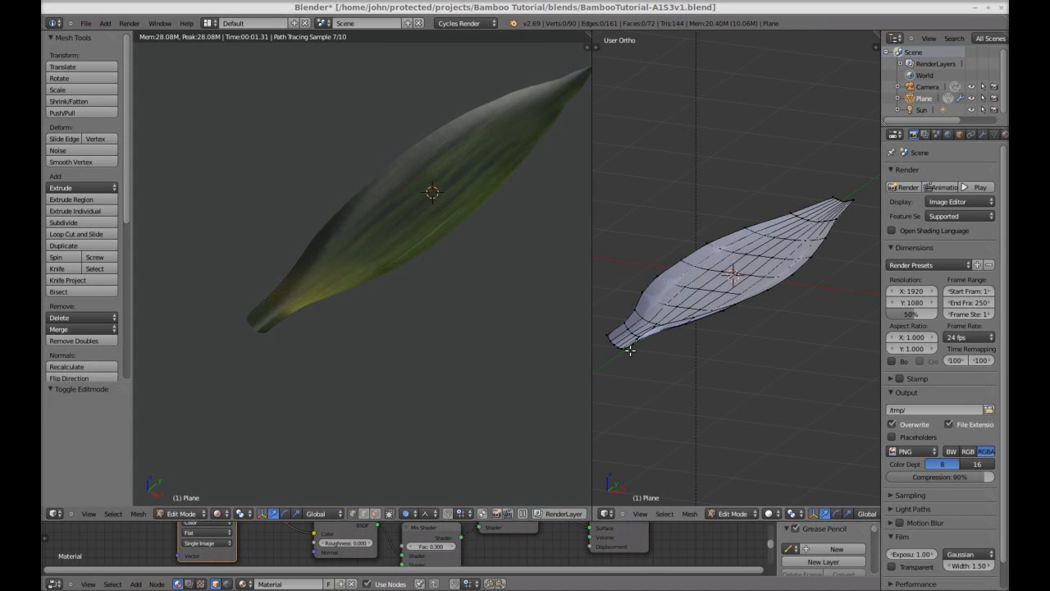
pyautogui.keyDown('alt'); pyautogui.rightClick(622, 346); pyautogui.keyUp('alt')
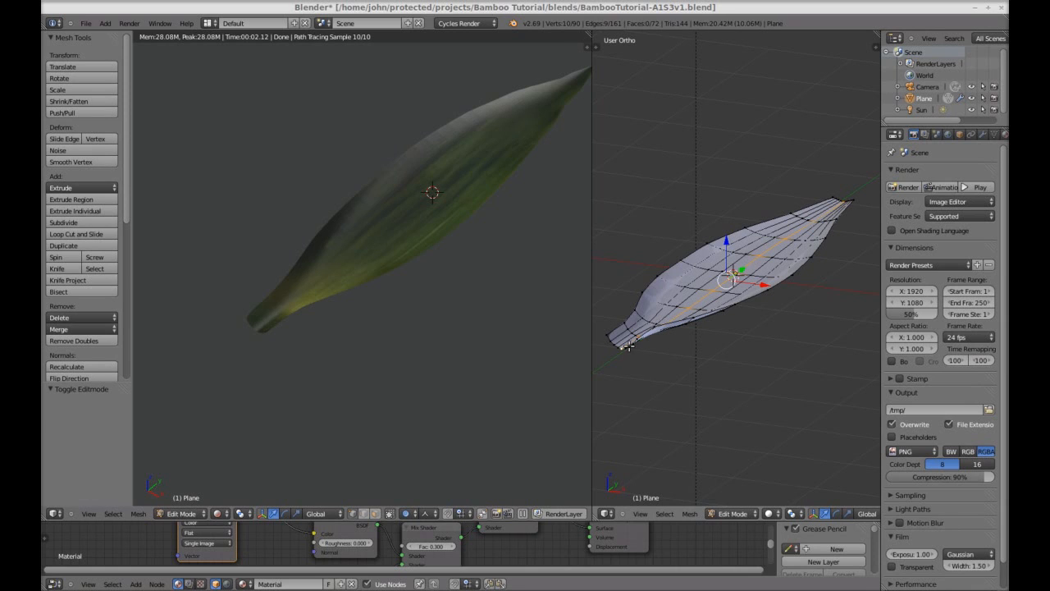
pyautogui.press('a')
pyautogui.keyDown('alt'); pyautogui.rightClick(606, 337); pyautogui.keyUp('alt')
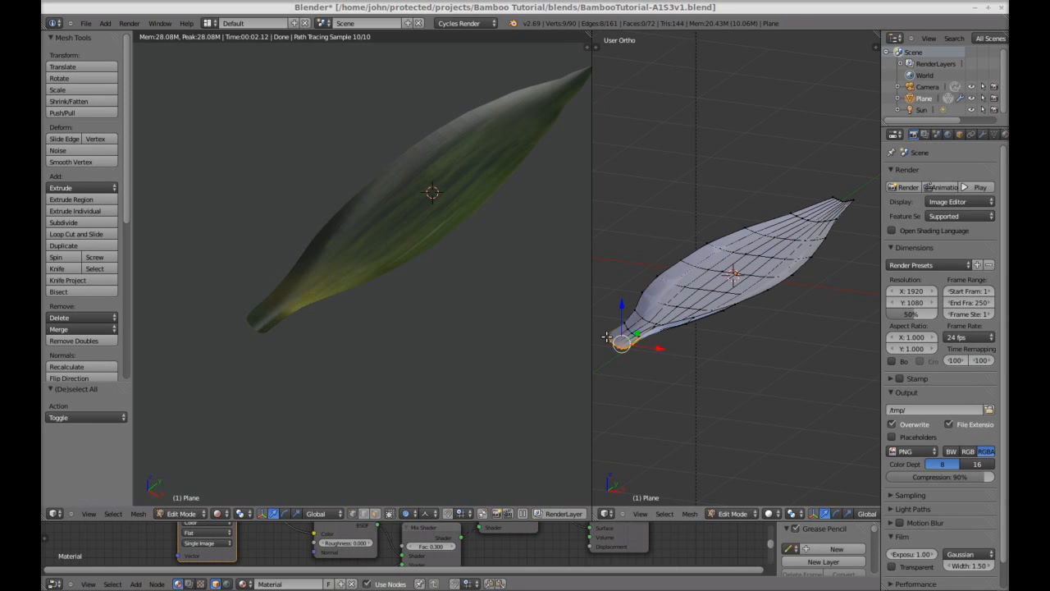
pyautogui.press('KP_8')
pyautogui.press('KP_7')
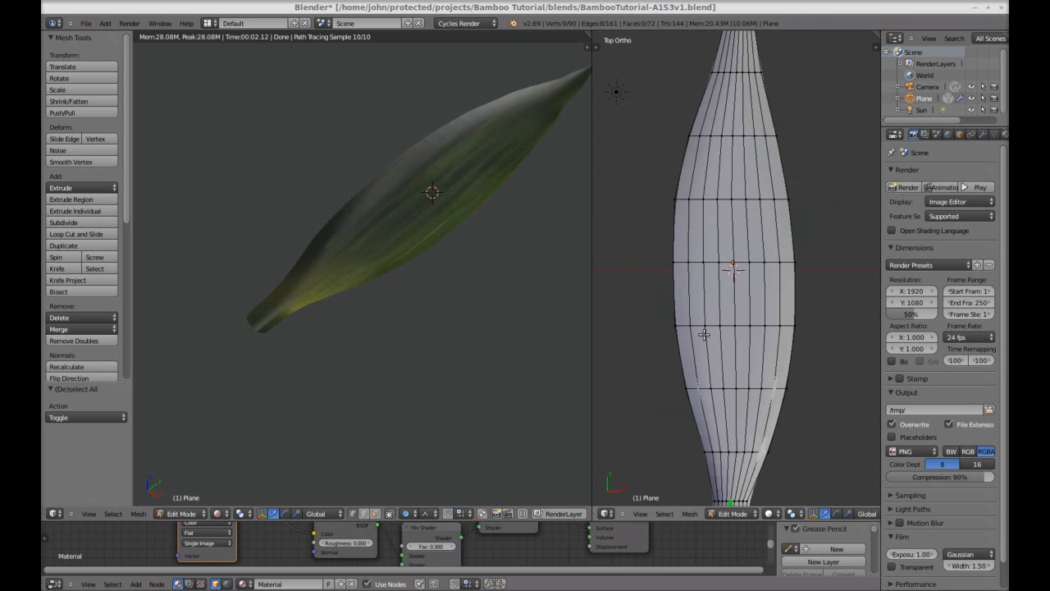
pyautogui.scroll(-3, 775, 320)
pyautogui.keyDown('shift'); pyautogui.moveTo(779, 330); pyautogui.dragTo(768, 242, button='middle'); pyautogui.keyUp('shift')
pyautogui.press('g')
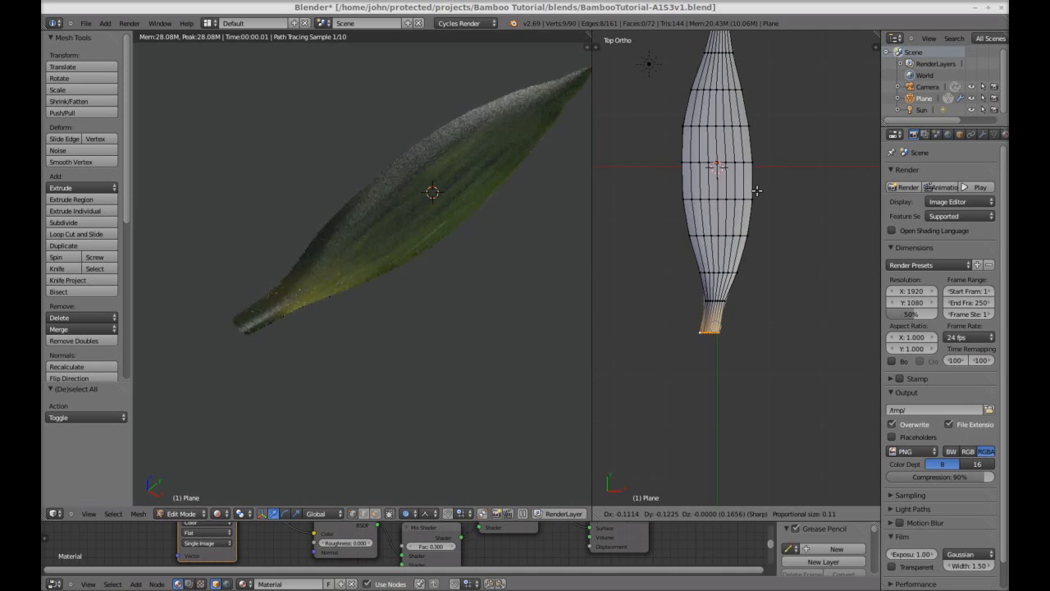
pyautogui.press('y')
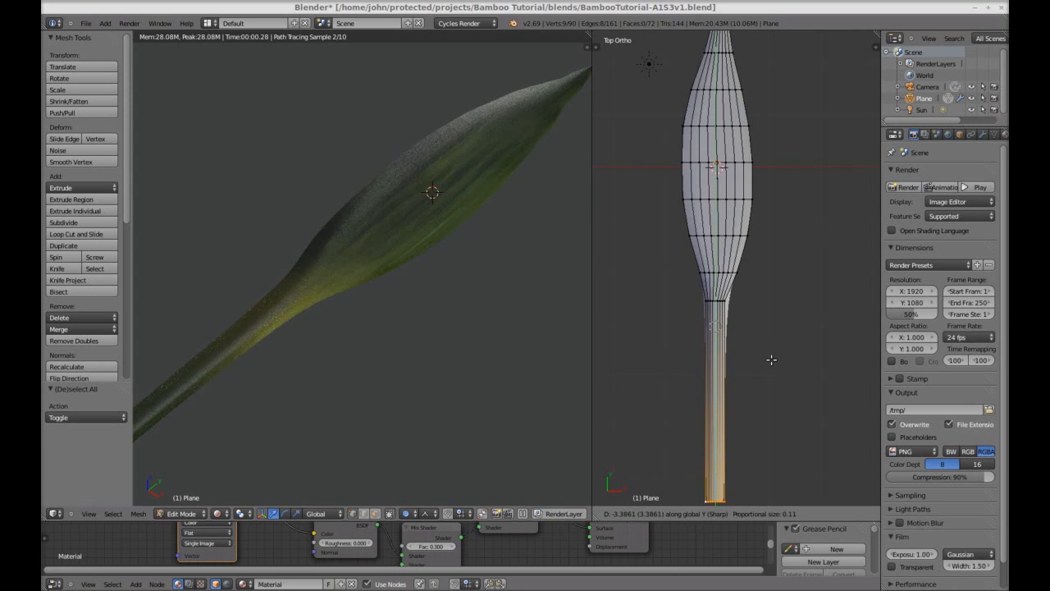
pyautogui.click(769, 346)
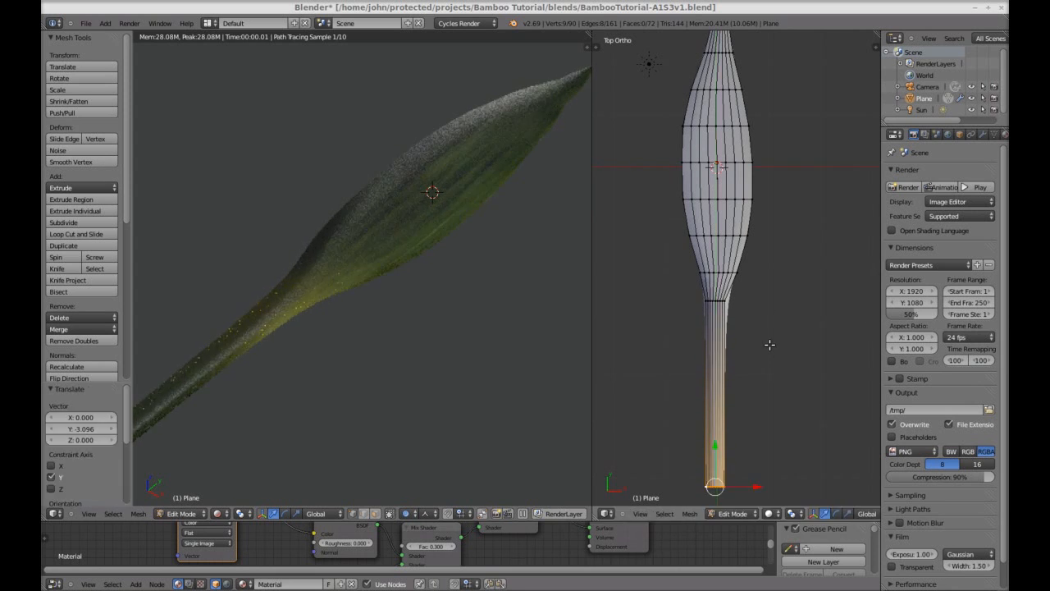
pyautogui.scroll(-2, 767, 345)
pyautogui.moveTo(795, 316); pyautogui.dragTo(767, 264, button='middle')
pyautogui.press('Tab')
# - Examine the lengthened stem and leaf from above, the side and at an angle in the solid and rendered views
pyautogui.keyDown('shift'); pyautogui.moveTo(826, 367); pyautogui.dragTo(785, 297, button='middle'); pyautogui.keyUp('shift')
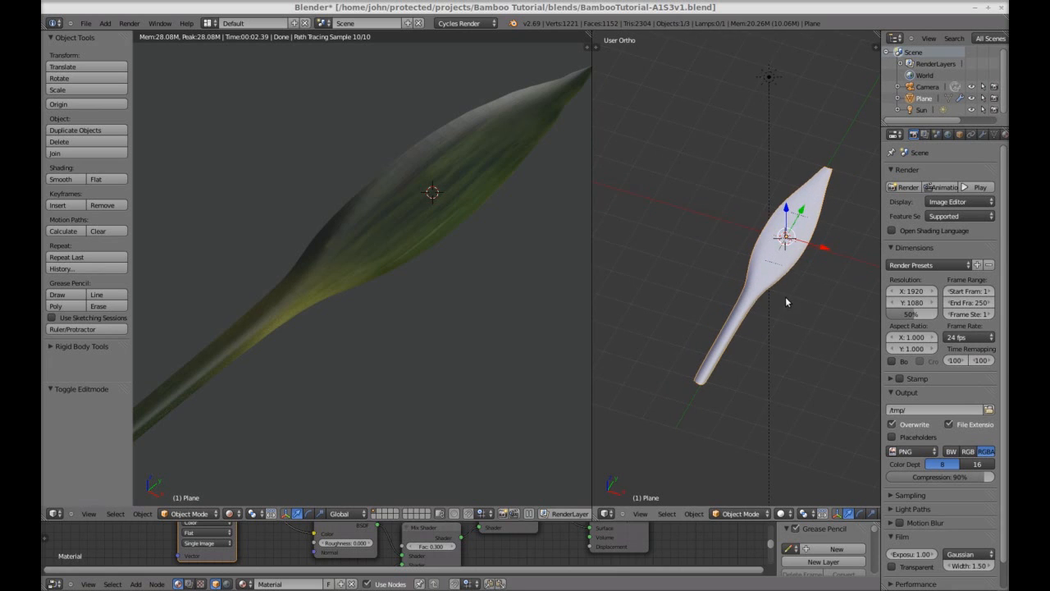
pyautogui.scroll(1, 786, 297)
pyautogui.scroll(1, 802, 297)
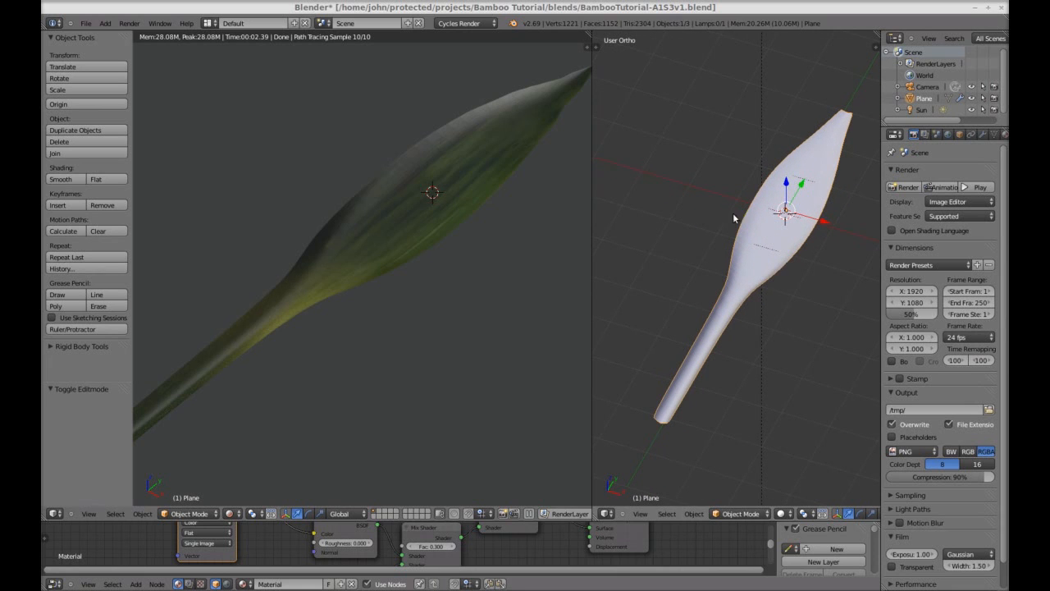
pyautogui.scroll(-2, 416, 285)
pyautogui.moveTo(387, 325); pyautogui.dragTo(483, 347, button='middle')
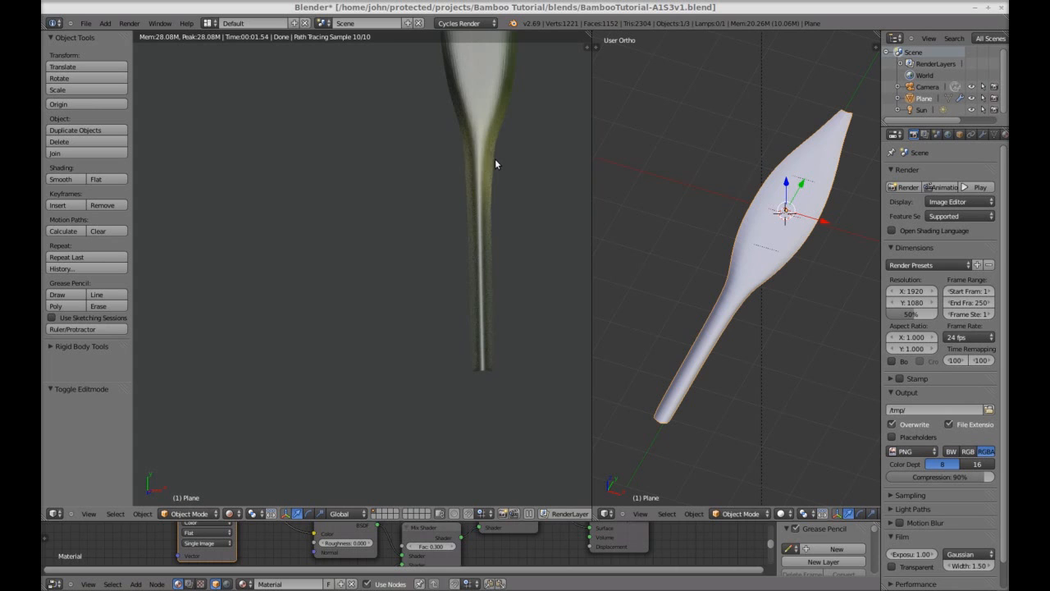
pyautogui.moveTo(495, 164); pyautogui.dragTo(409, 234, button='middle')
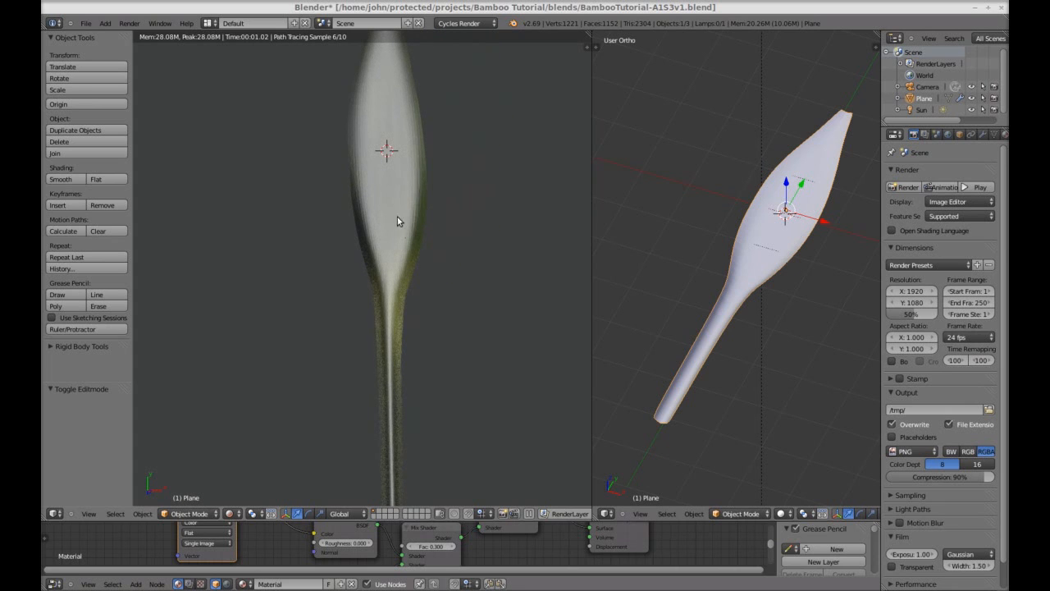
pyautogui.press('KP_6')
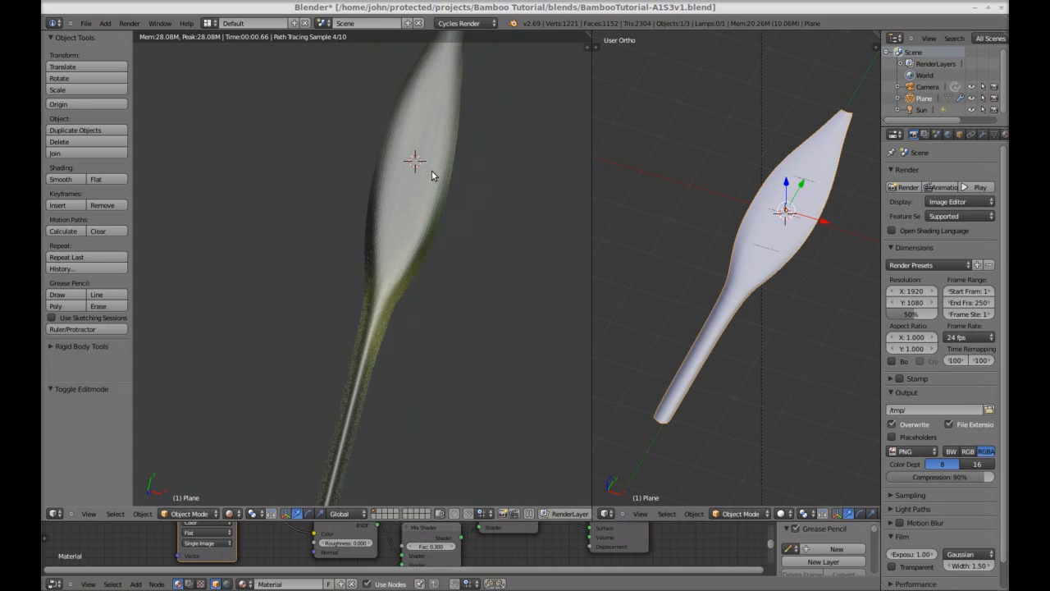
pyautogui.press('KP_1')
pyautogui.press('KP_3')
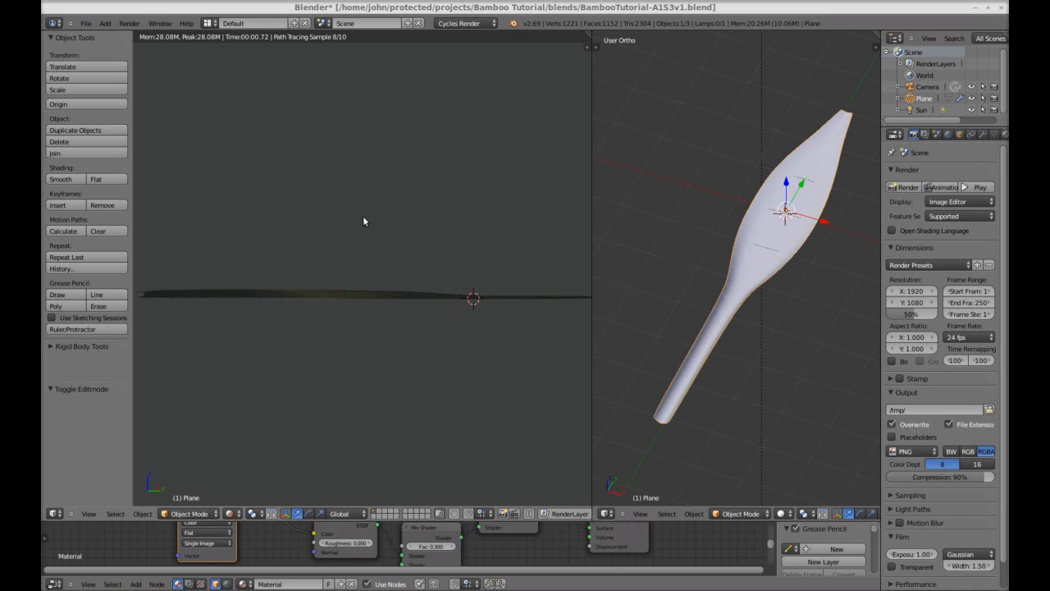
pyautogui.moveTo(363, 217); pyautogui.dragTo(413, 315, button='middle')
pyautogui.scroll(1, 413, 311)
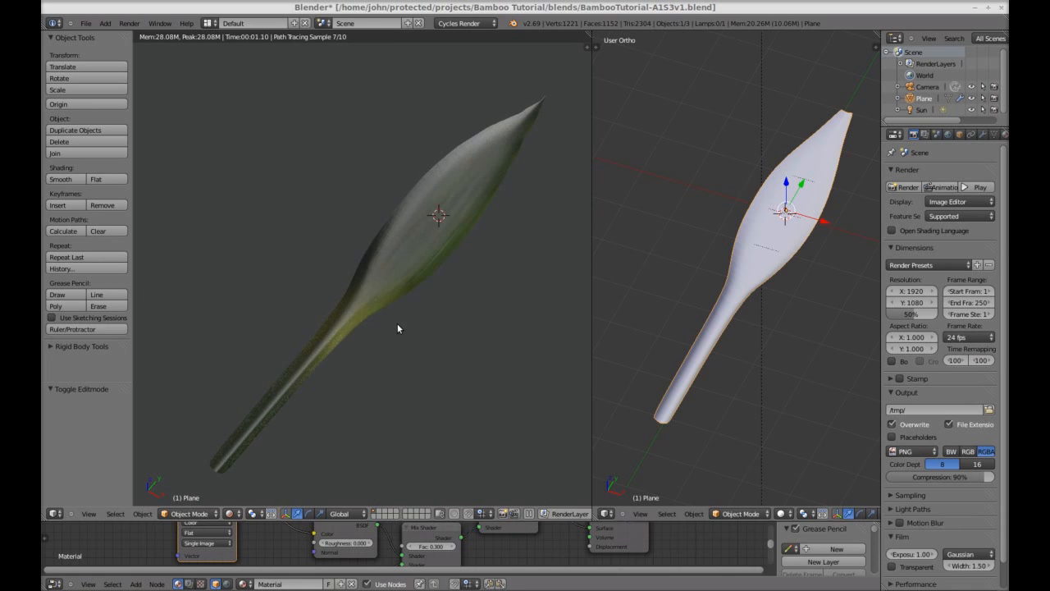
pyautogui.scroll(2, 398, 324)
pyautogui.keyDown('shift'); pyautogui.moveTo(399, 324); pyautogui.dragTo(381, 310, button='middle'); pyautogui.keyUp('shift')
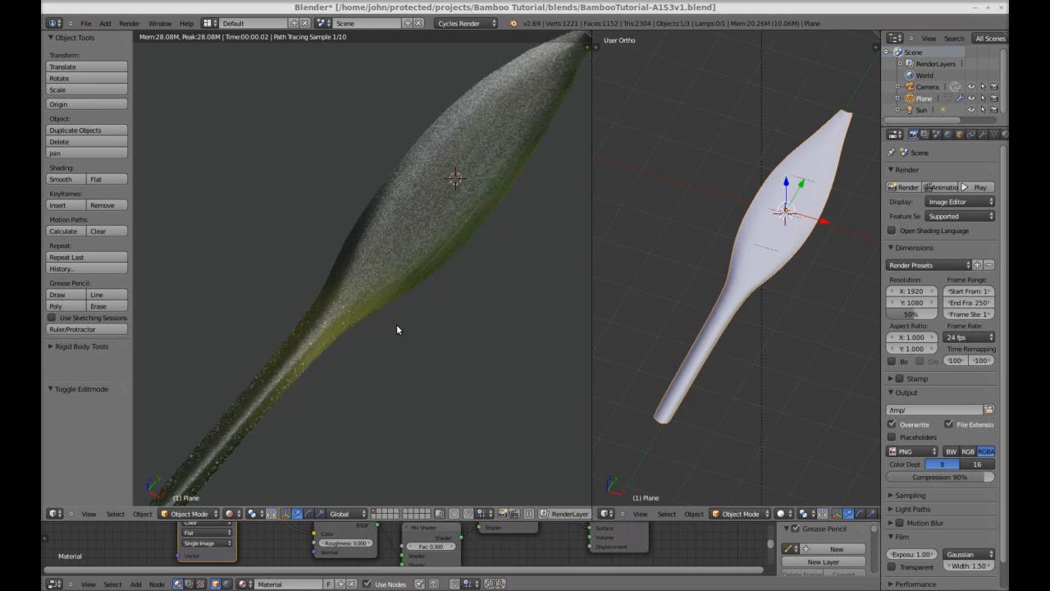
pyautogui.scroll(-1, 397, 324)
pyautogui.moveTo(441, 328)
pyautogui.mouseDown(button='middle')
pyautogui.moveTo(432, 302)
pyautogui.moveTo(465, 361)
pyautogui.moveTo(439, 321)
pyautogui.mouseUp(button='middle')
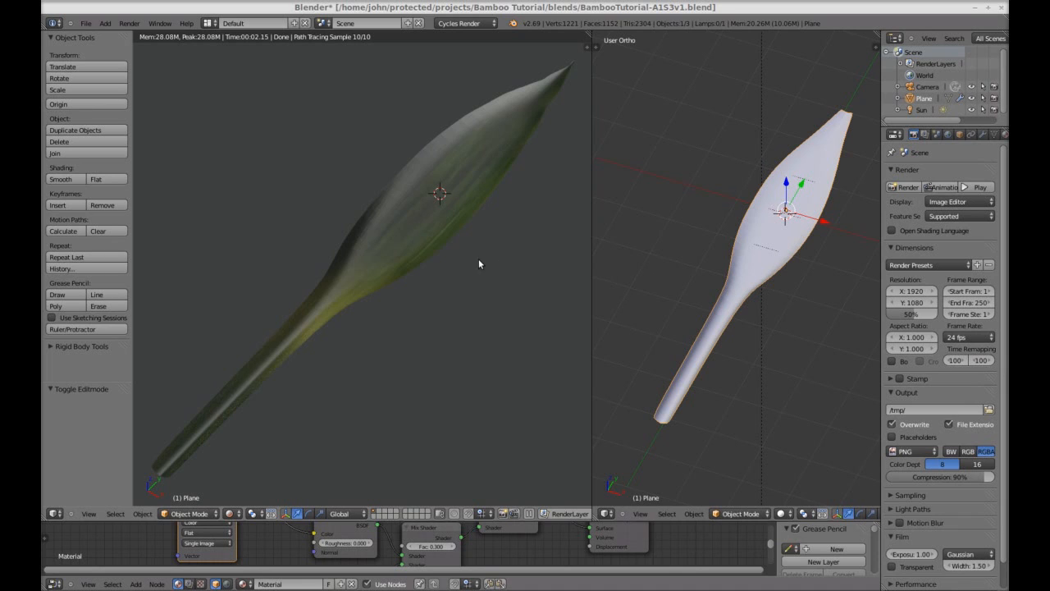
# - Join the two 3D viewports into a single one and switch it to solid shading
pyautogui.rightClick(592, 241)
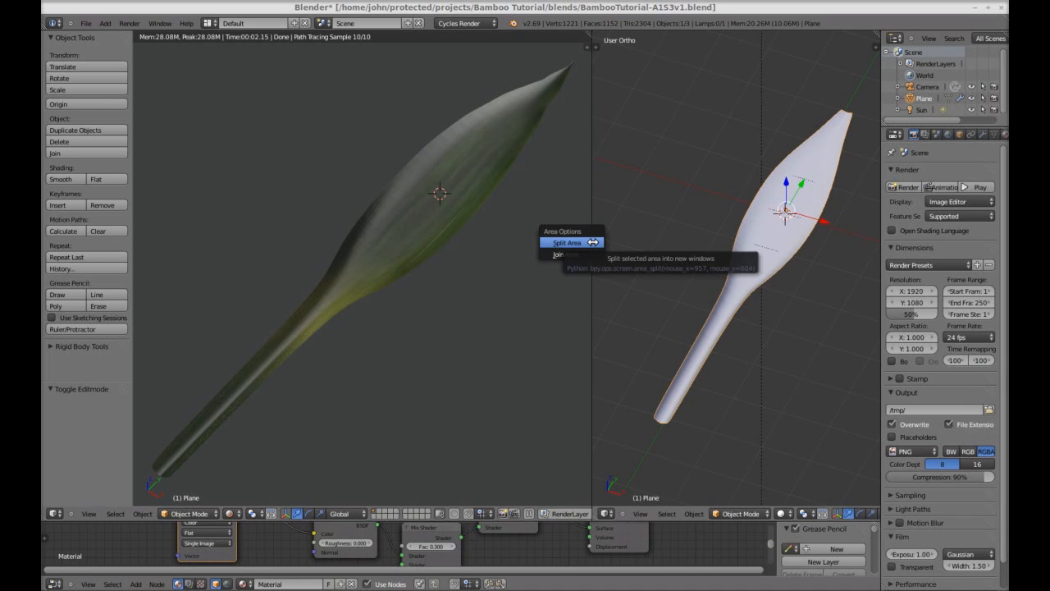
pyautogui.click(560, 255)
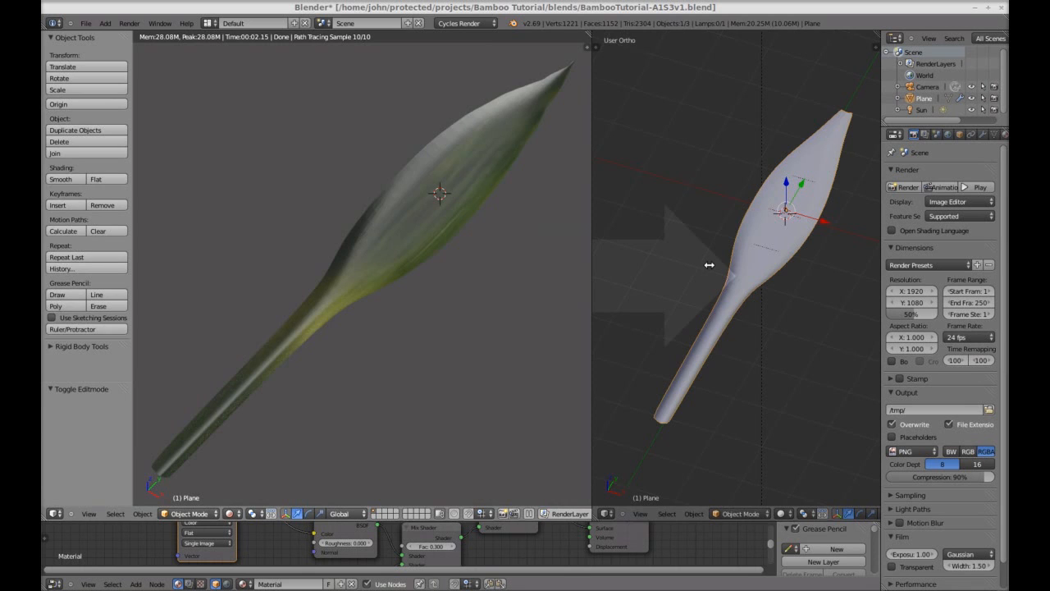
pyautogui.click(709, 265)
pyautogui.moveTo(661, 350)
pyautogui.mouseDown(button='middle')
pyautogui.moveTo(625, 279)
pyautogui.moveTo(467, 415)
pyautogui.mouseUp(button='middle')
pyautogui.scroll(-1, 605, 323)
pyautogui.scroll(2, 605, 318)
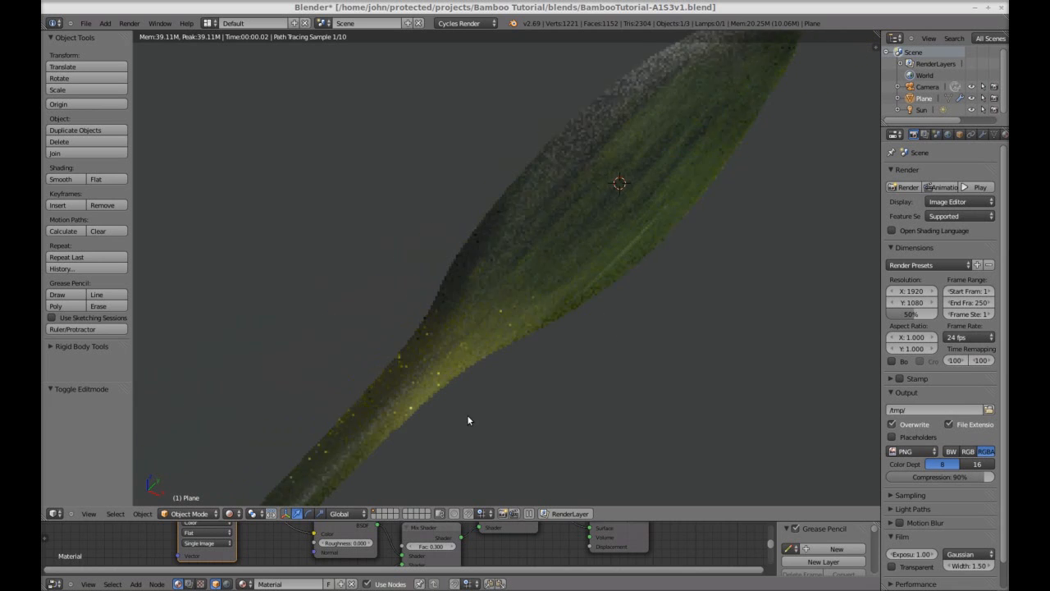
pyautogui.click(224, 517)
pyautogui.click(278, 476)
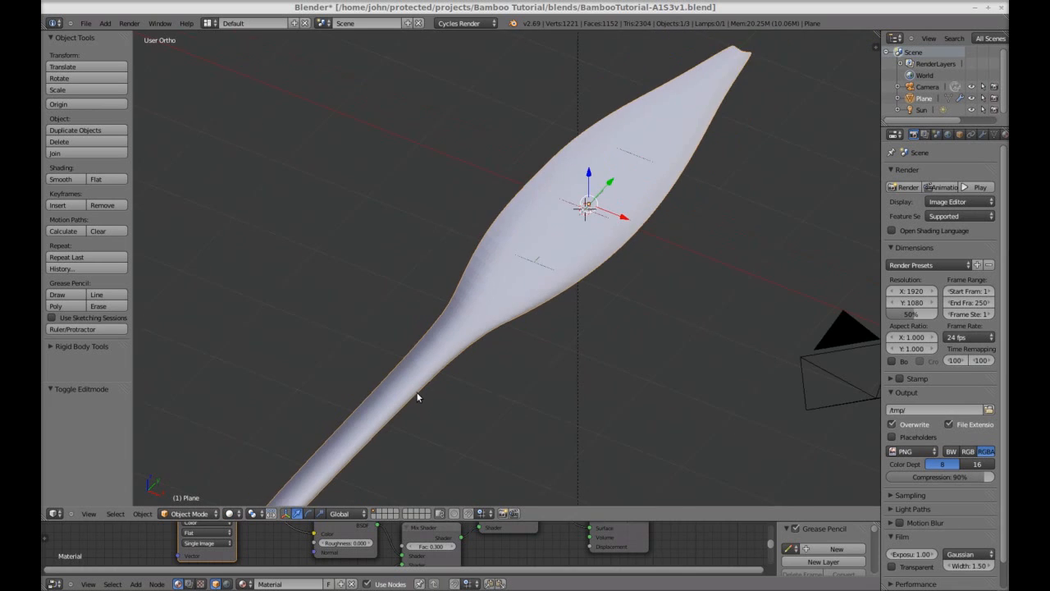
# - Add a Plain Axes empty at the origin, move it along negative X well clear of the leaf, and deselect it
pyautogui.moveTo(417, 397); pyautogui.dragTo(515, 322, button='middle')
pyautogui.press('a')
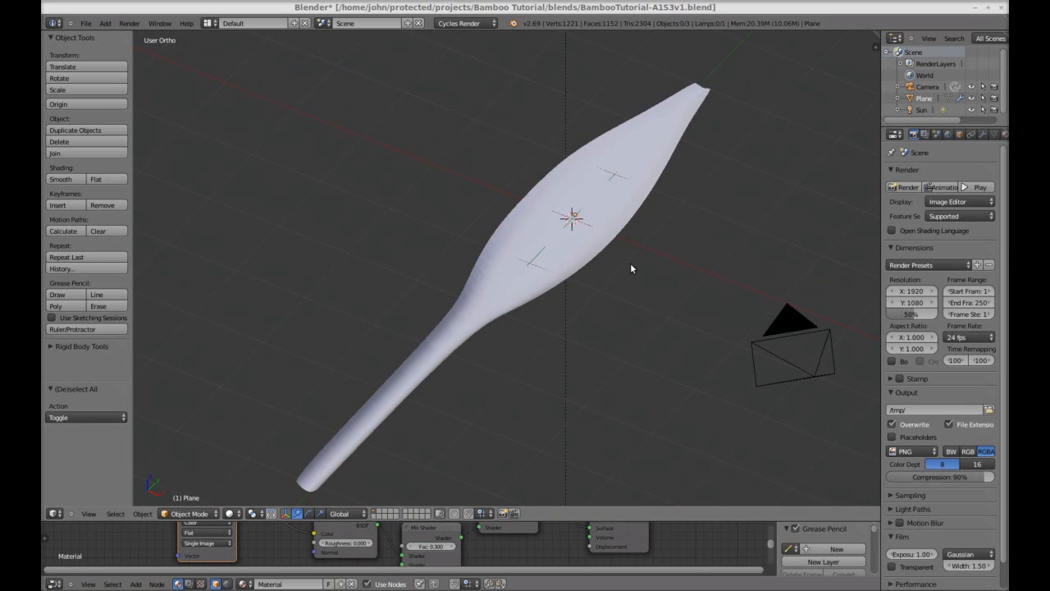
pyautogui.hotkey('shift', 'a')
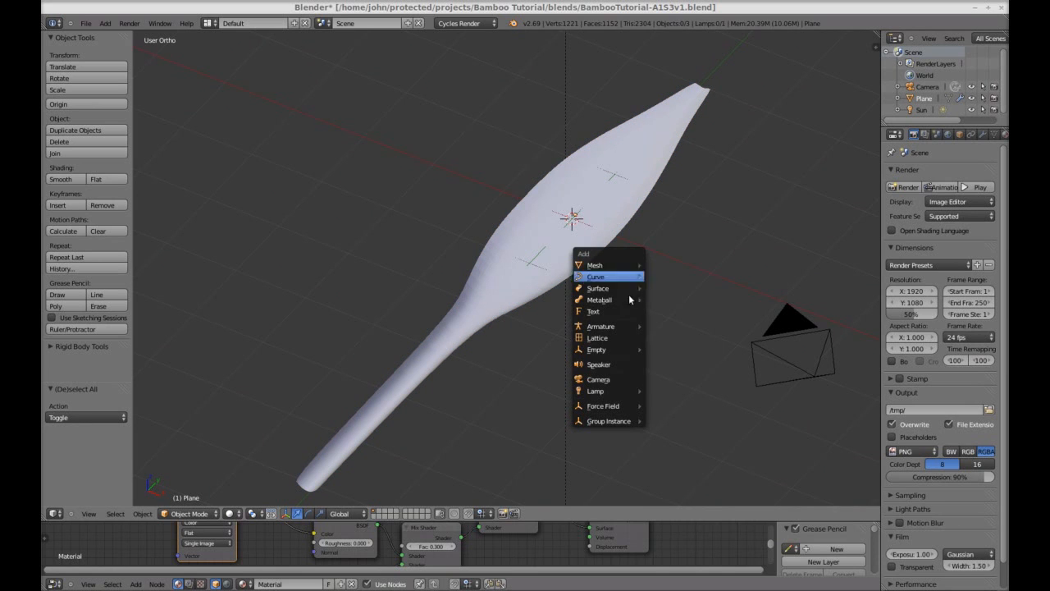
pyautogui.moveTo(622, 351)
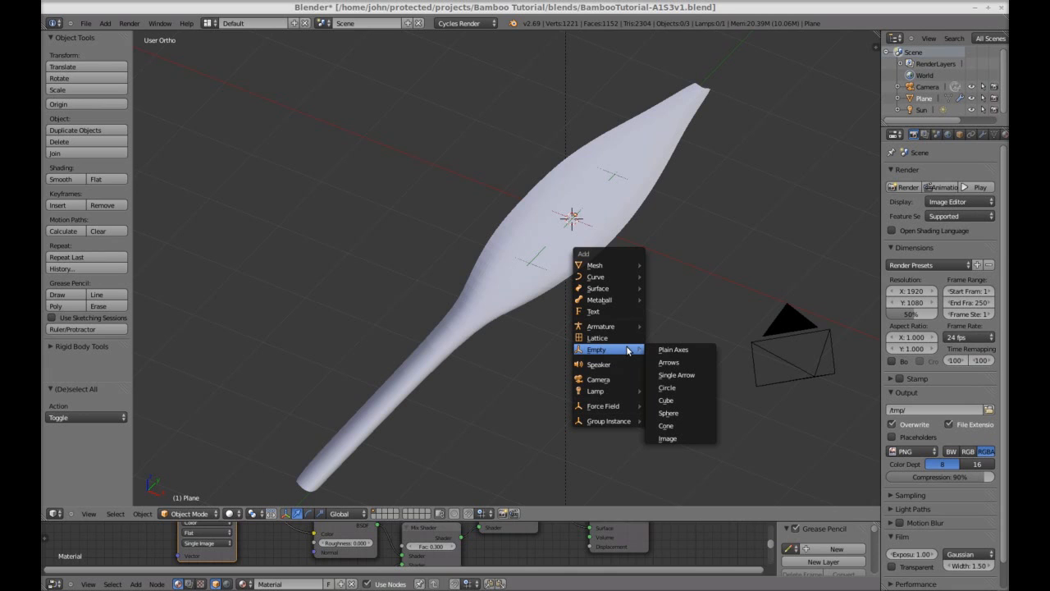
pyautogui.click(694, 352)
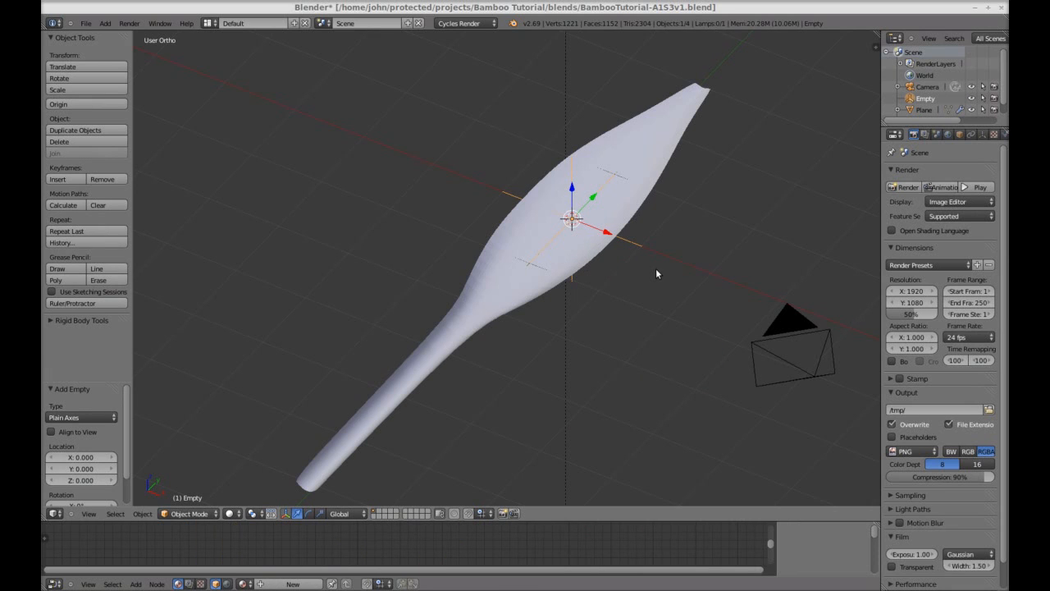
pyautogui.write('gx')
pyautogui.write('-2')
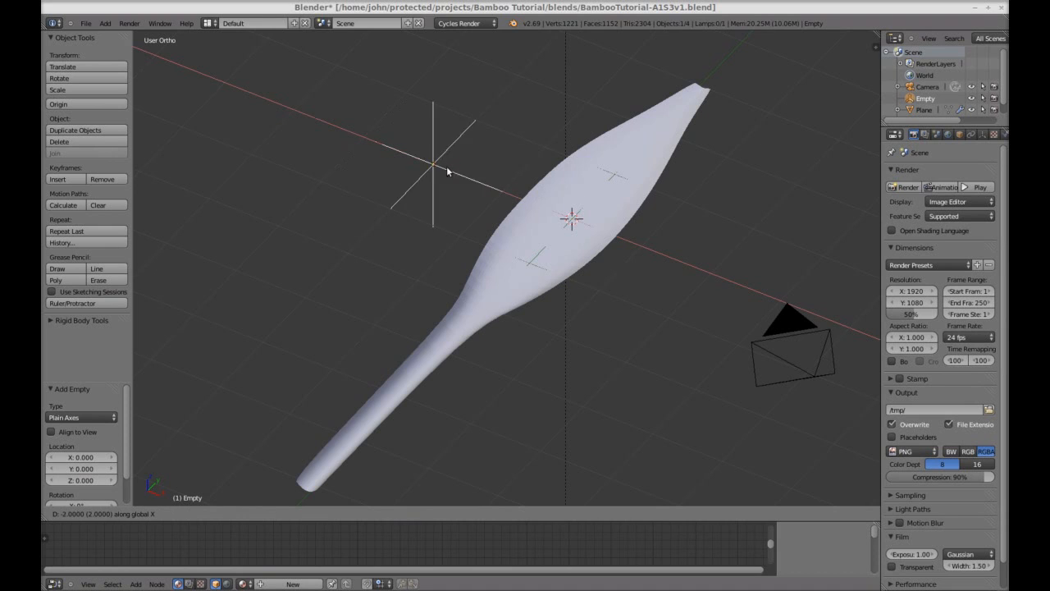
pyautogui.click(390, 151)
pyautogui.press('a')
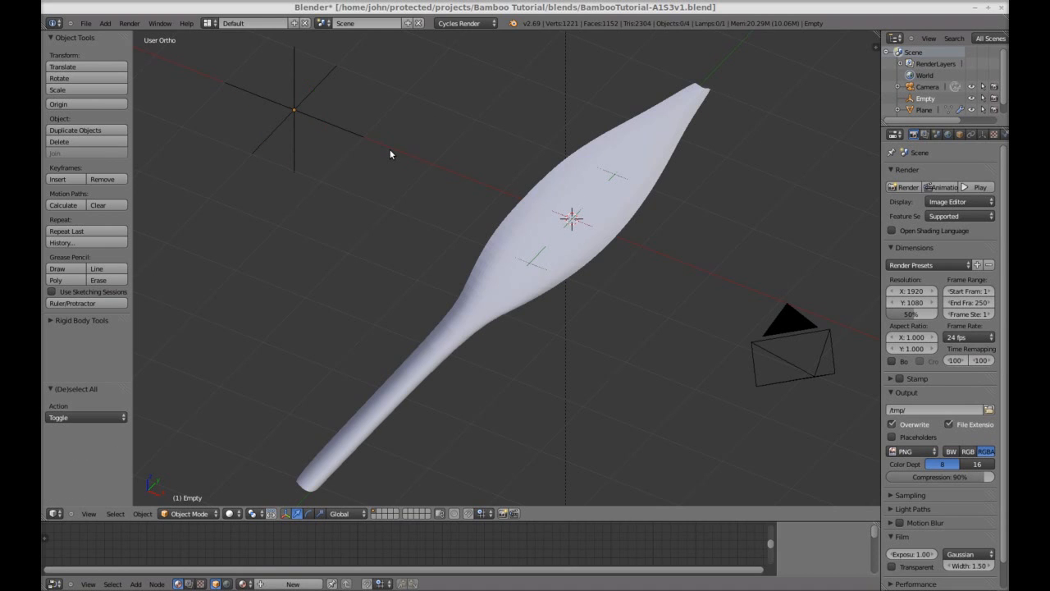
# - Select the leaf and add a Displace modifier after its Subdivision Surface modifier
pyautogui.rightClick(605, 176)
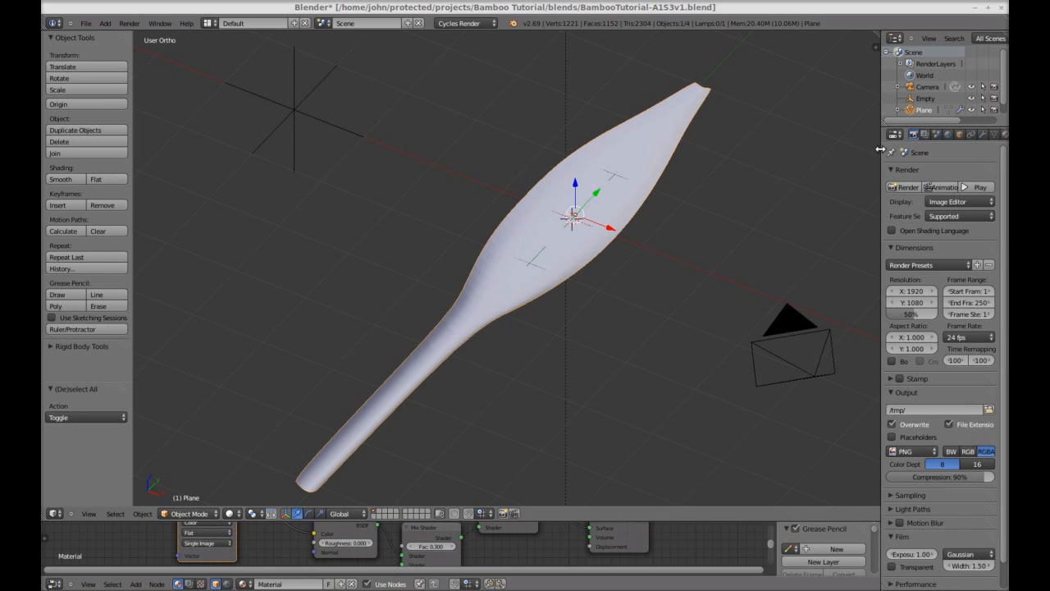
pyautogui.moveTo(880, 150); pyautogui.dragTo(830, 149)
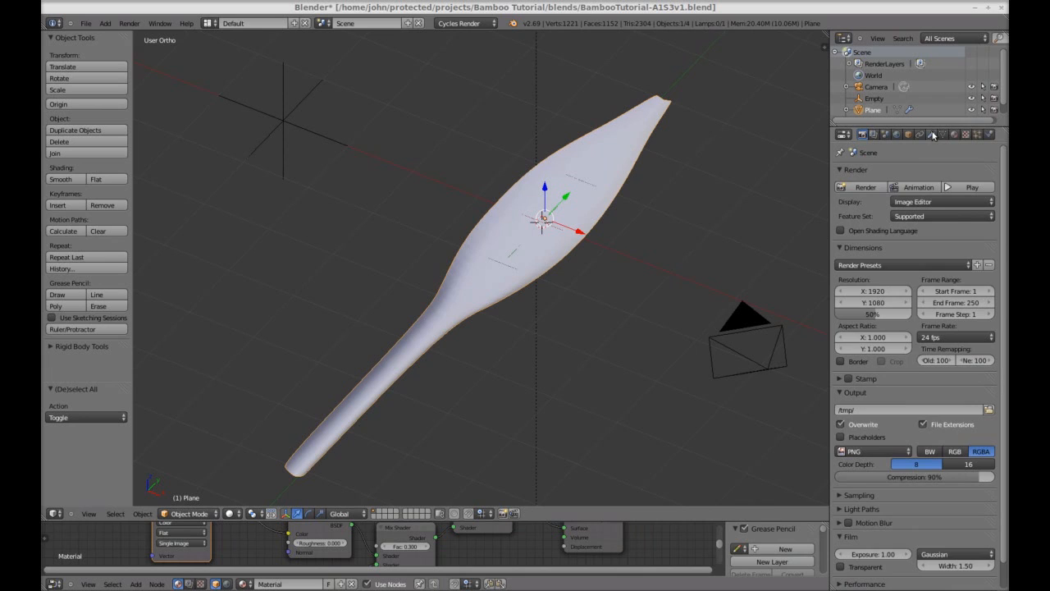
pyautogui.click(932, 134)
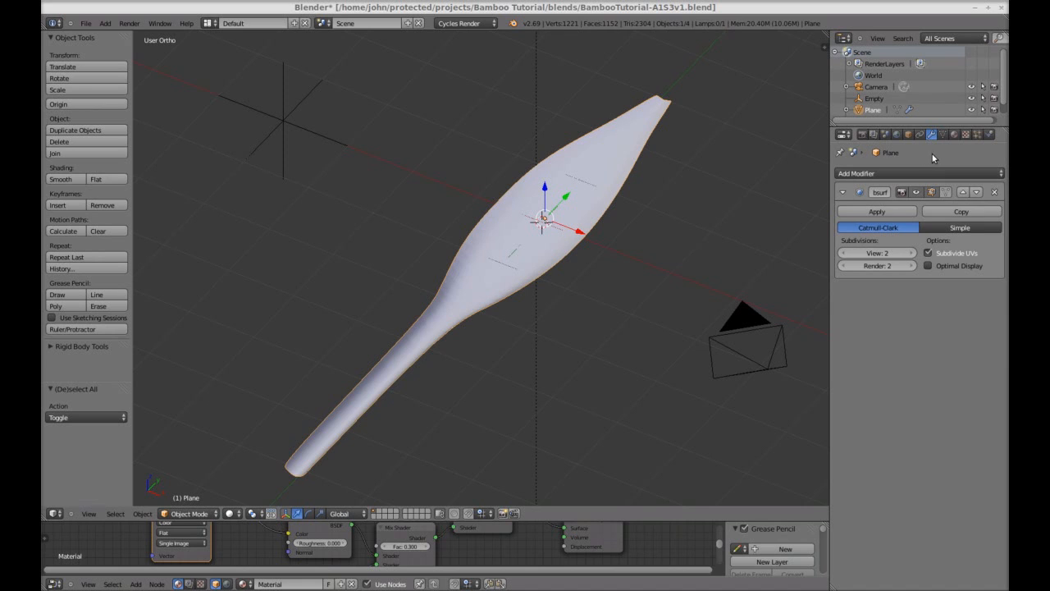
pyautogui.click(896, 173)
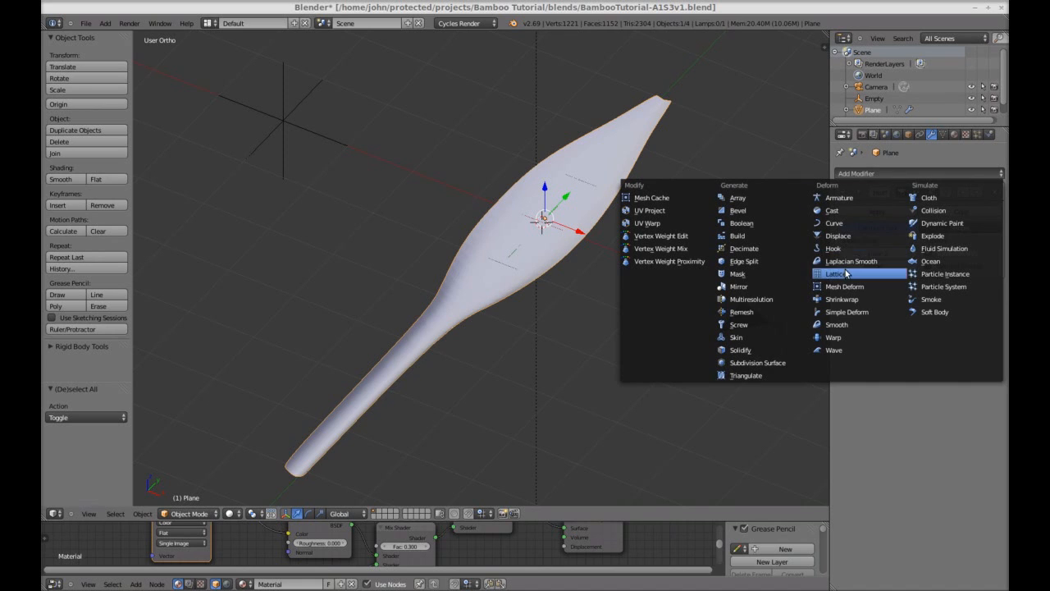
pyautogui.click(845, 238)
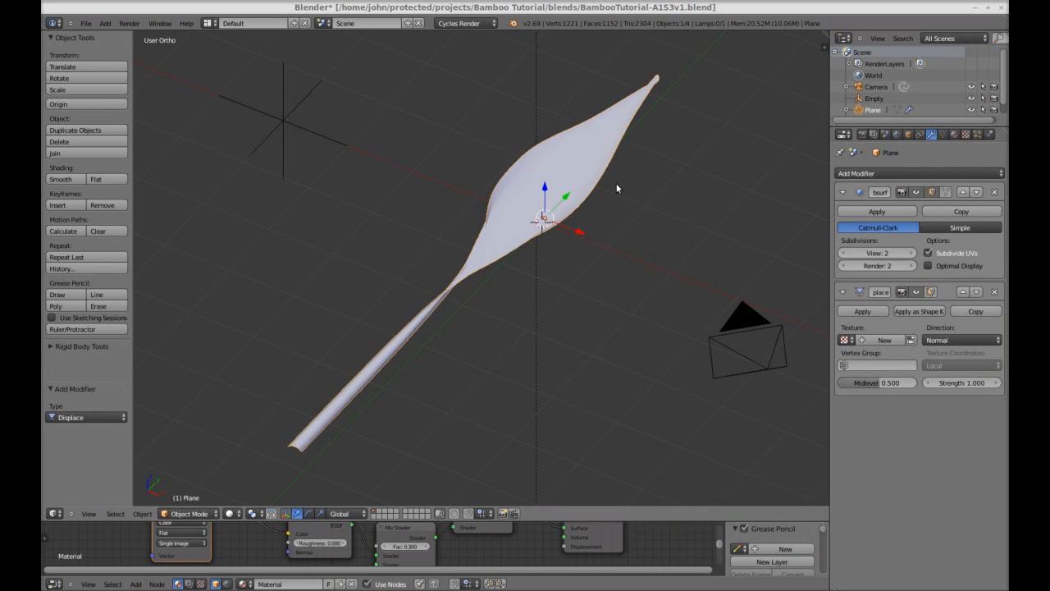
# - Give the leaf's Displace modifier a new texture and set its texture coordinates to Object
pyautogui.click(881, 341)
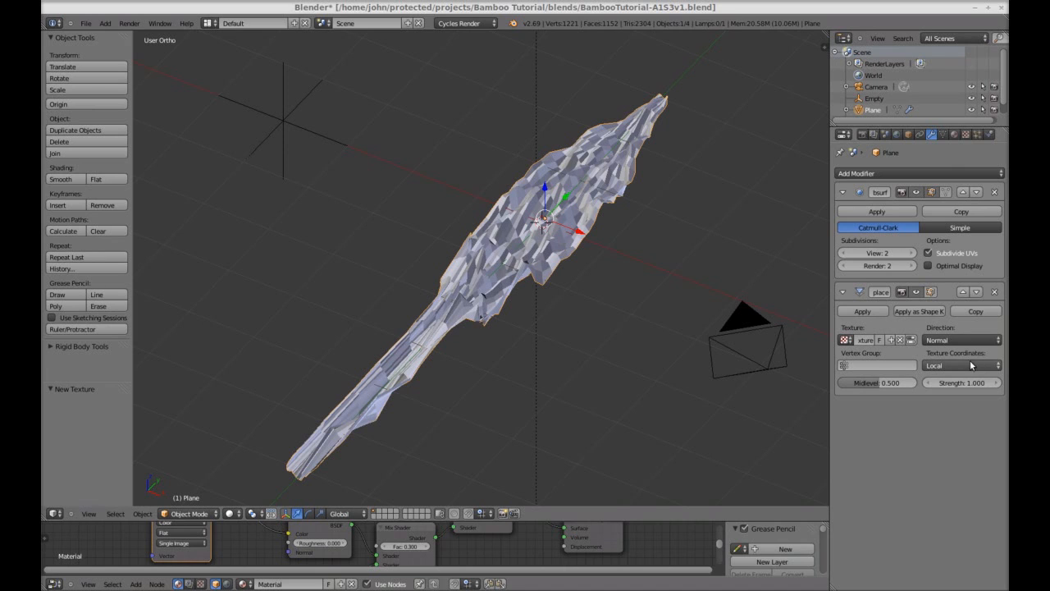
pyautogui.click(976, 365)
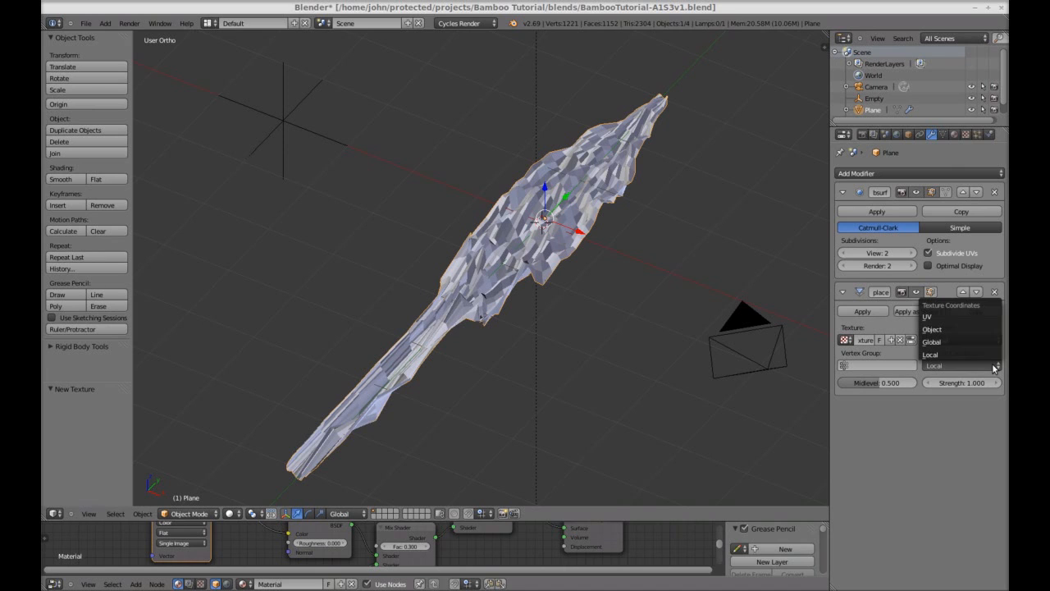
pyautogui.click(963, 329)
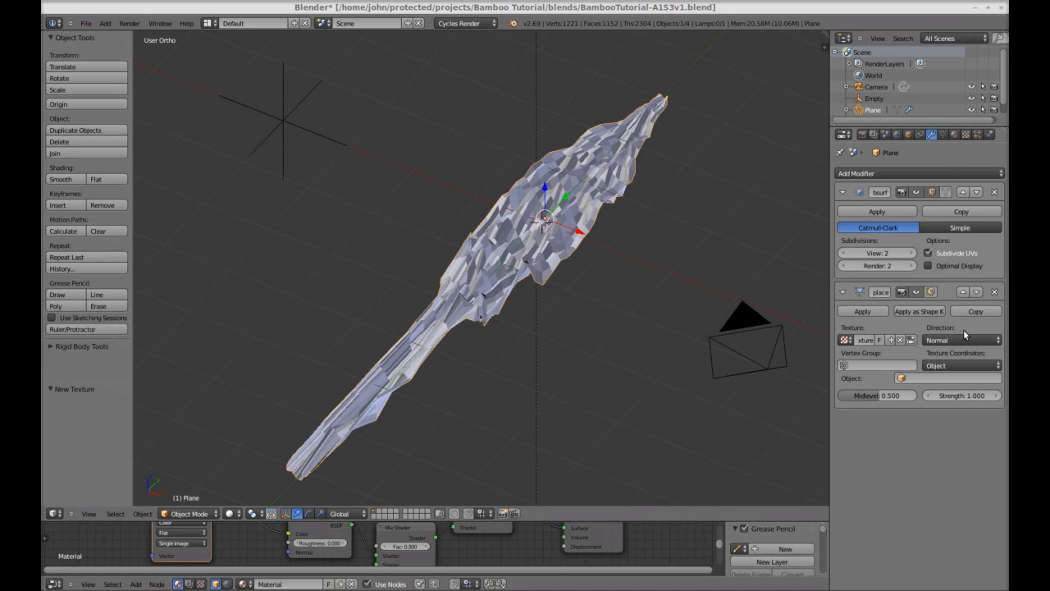
# - Use the empty as the Displace modifier's texture coordinate object and set the displacement strength to 0.2
pyautogui.click(947, 378)
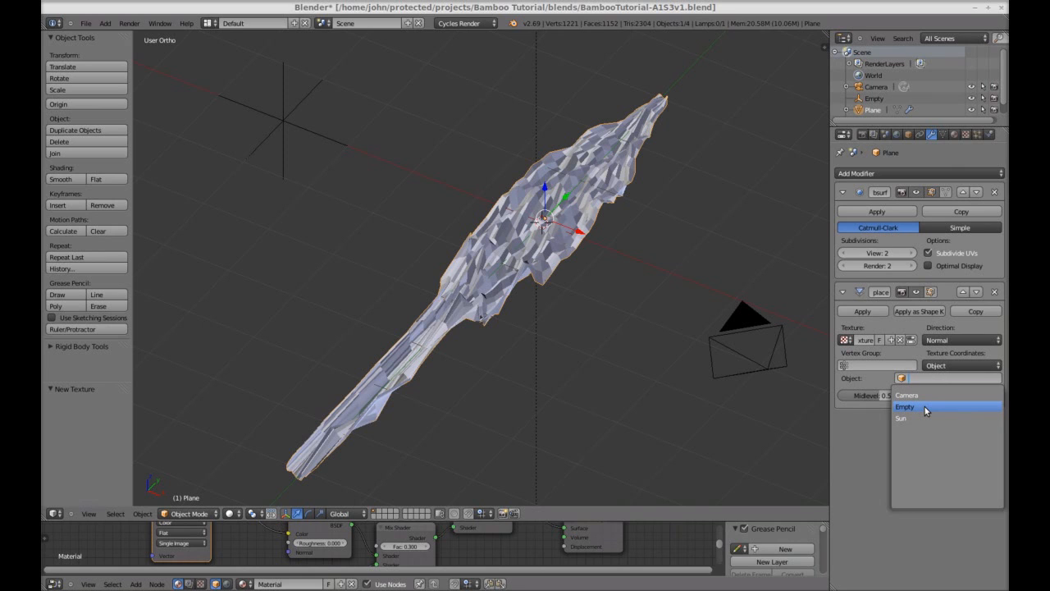
pyautogui.click(926, 408)
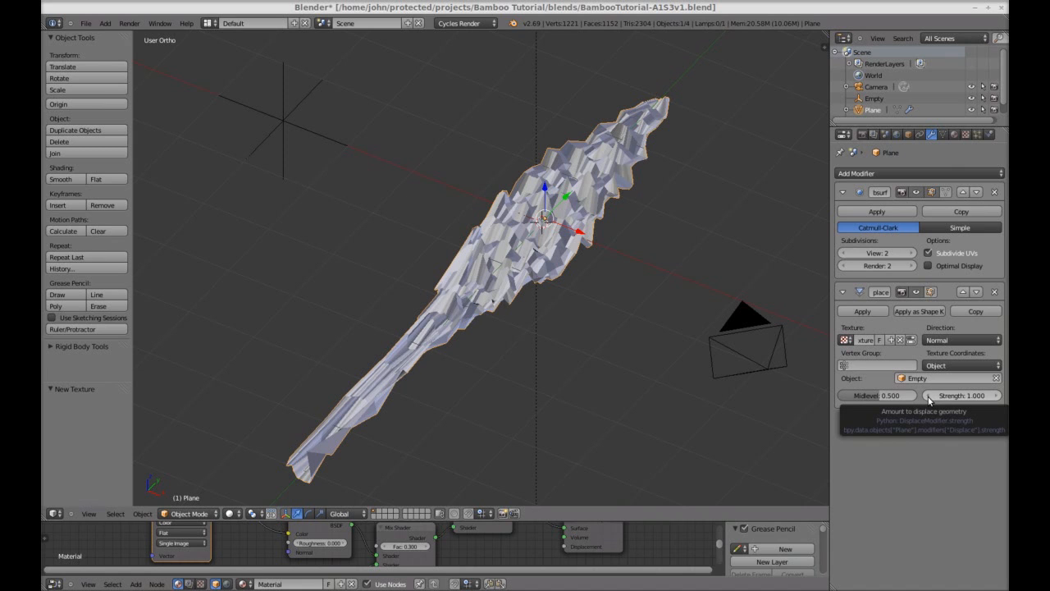
pyautogui.click(928, 397)
pyautogui.click(928, 396)
pyautogui.click(928, 397)
pyautogui.click(928, 396)
pyautogui.click(928, 396)
pyautogui.click(928, 396)
pyautogui.click(928, 396)
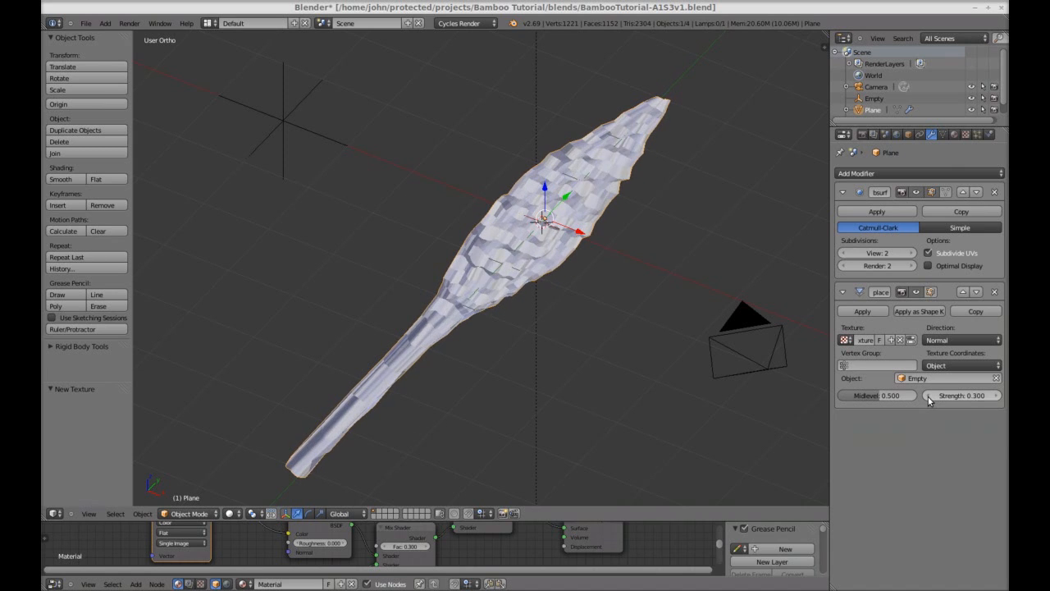
pyautogui.click(928, 397)
pyautogui.click(928, 396)
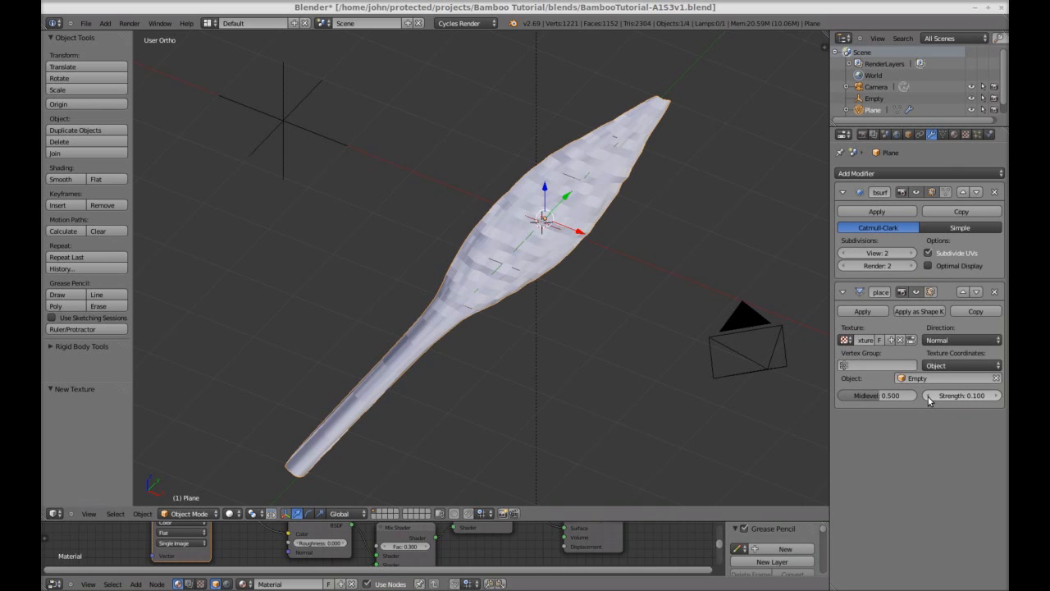
pyautogui.click(996, 396)
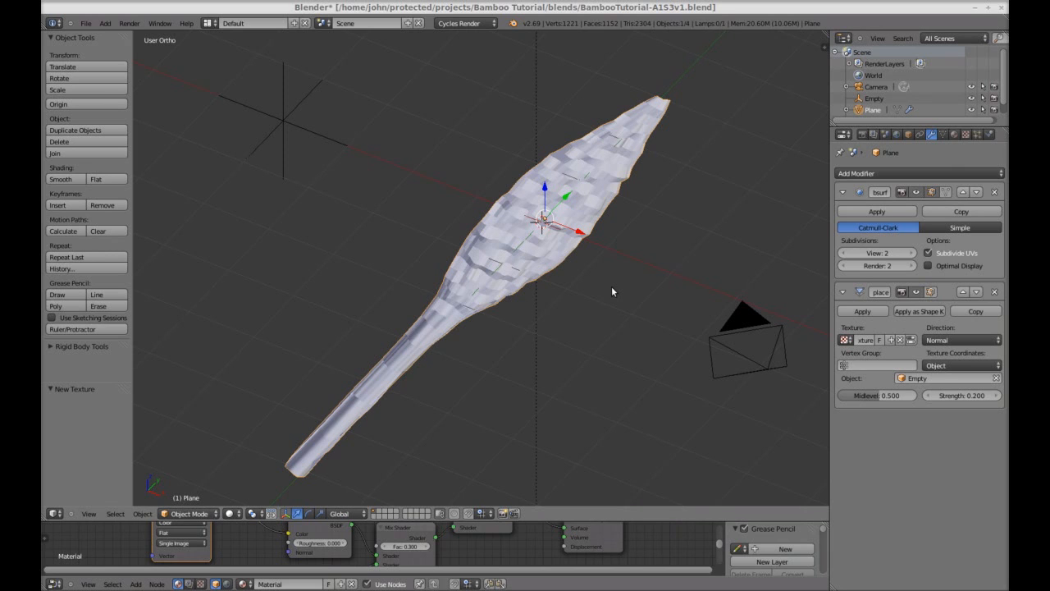
# - Test the displacement on a duplicate of the leaf moved about 1.5 units towards negative X, and delete the duplicate
pyautogui.press('g')
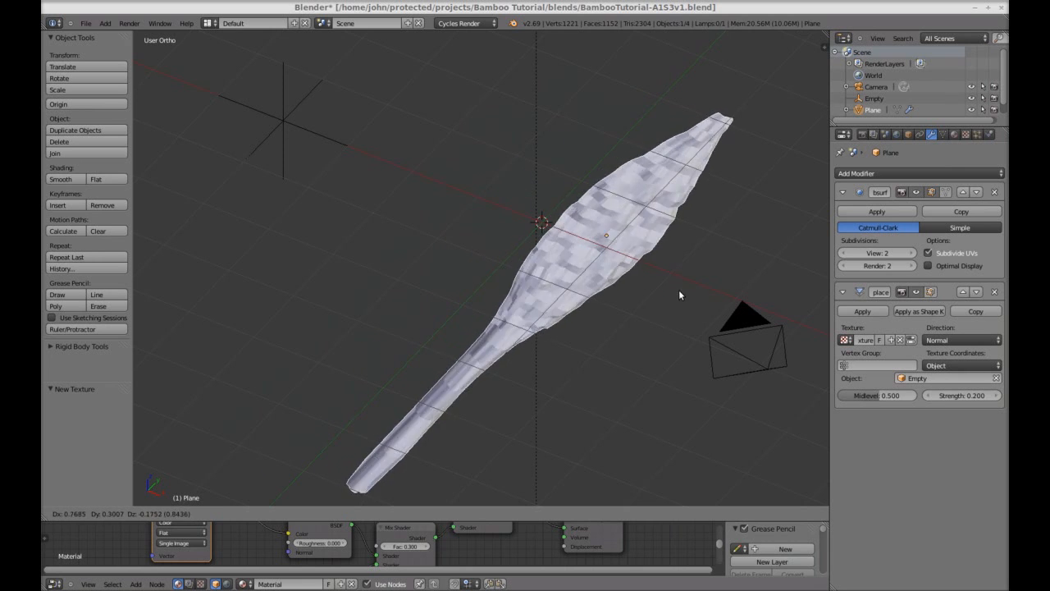
pyautogui.rightClick(613, 278)
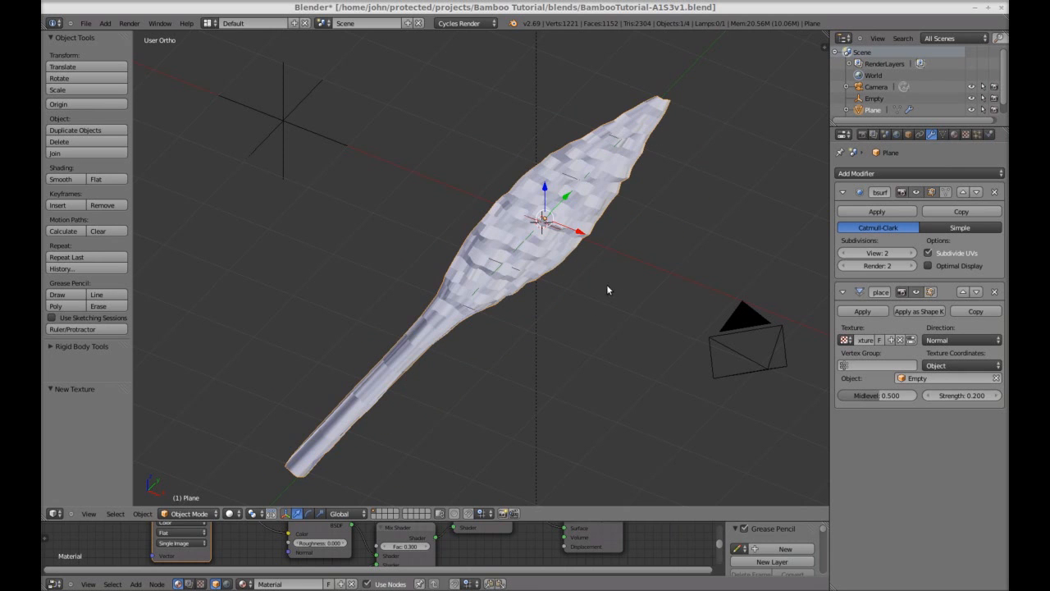
pyautogui.hotkey('shift', 'd')
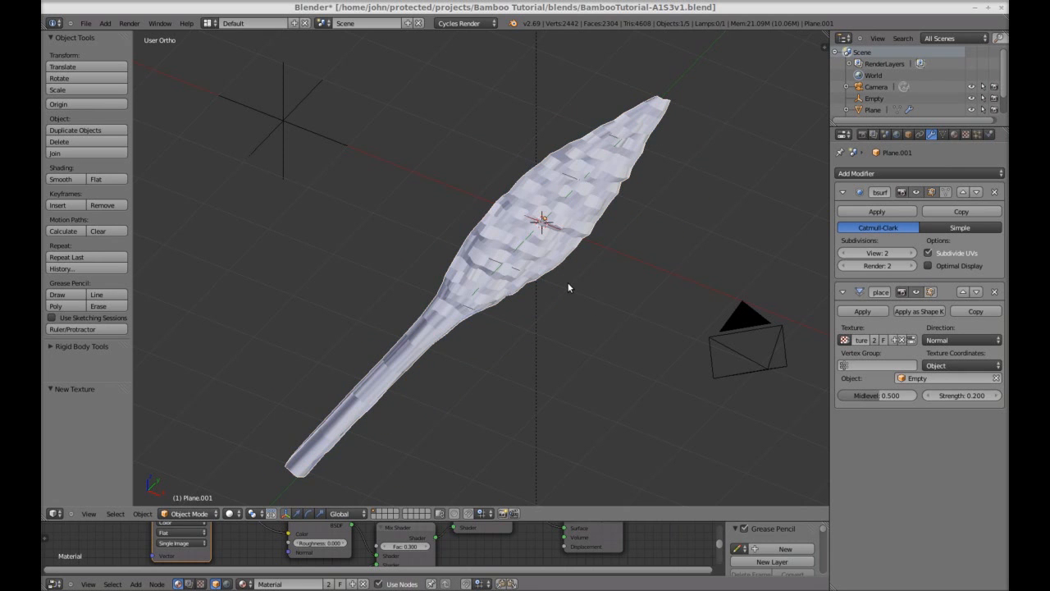
pyautogui.press('g')
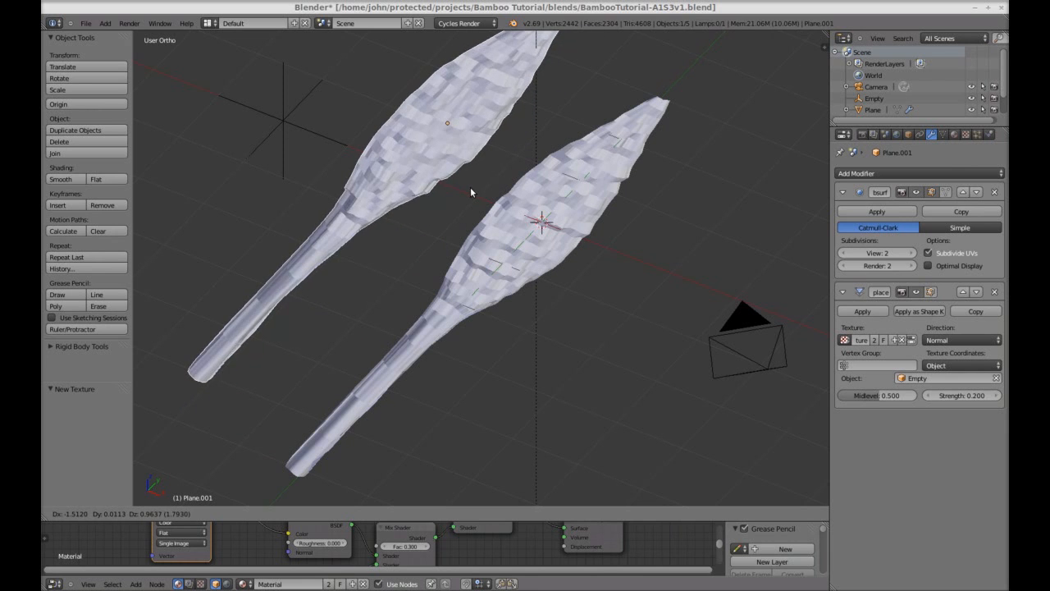
pyautogui.click(464, 209)
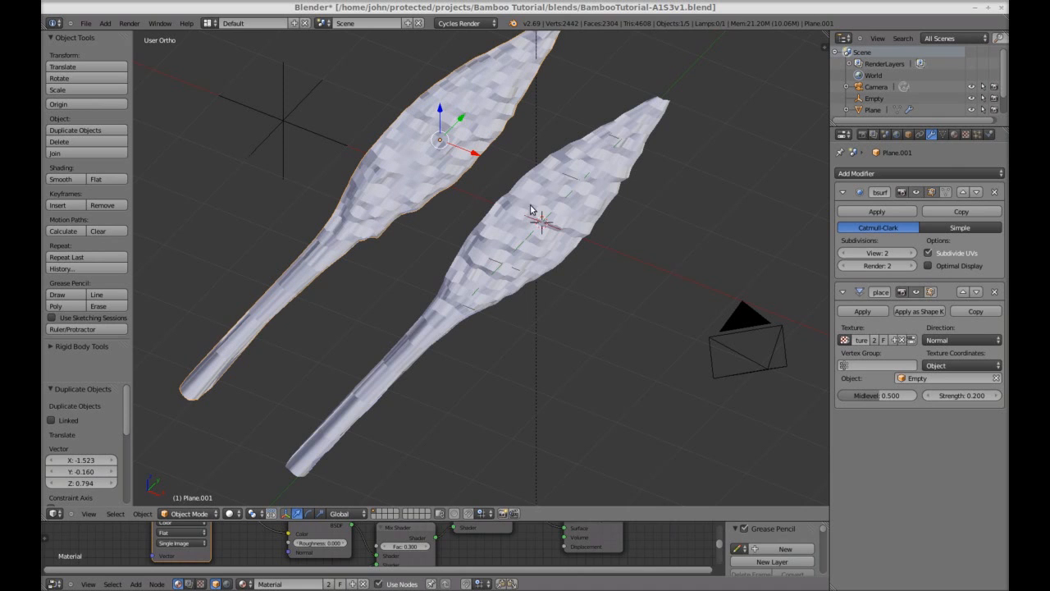
pyautogui.press('x')
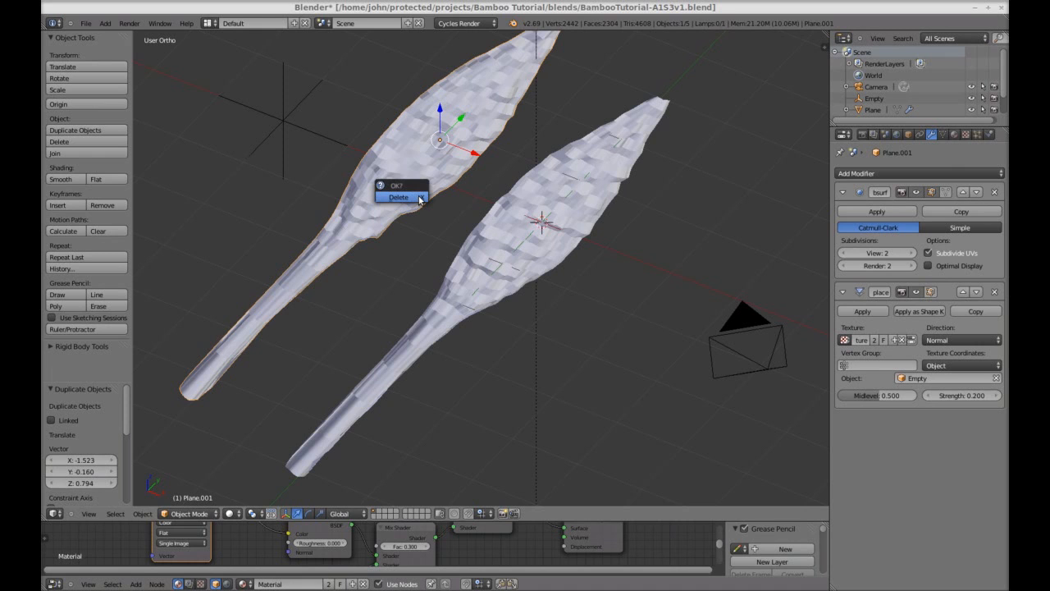
pyautogui.click(398, 196)
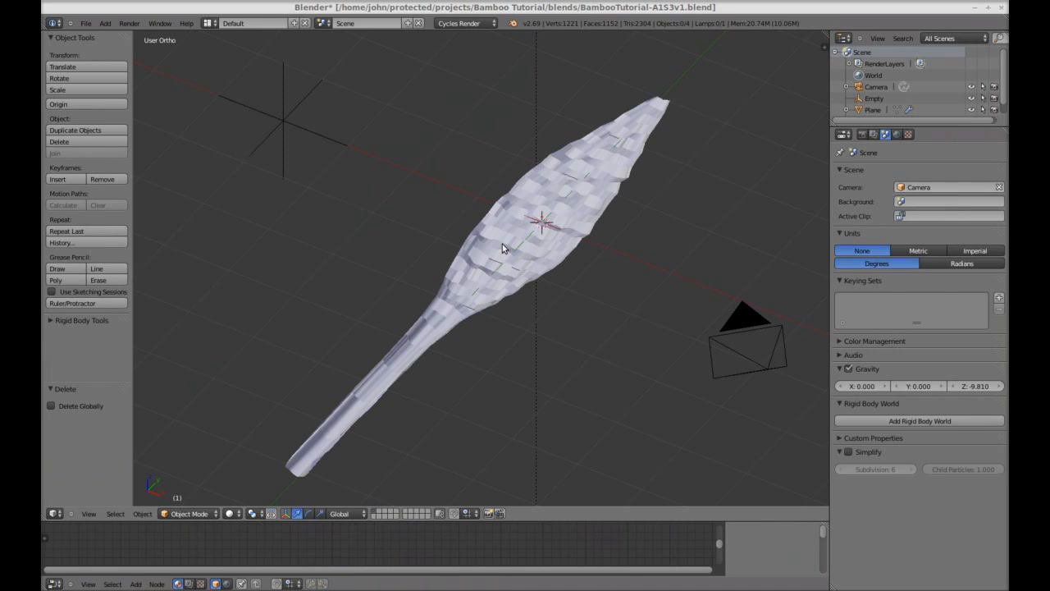
# - Place a linked duplicate of the leaf about 1.6 units towards negative X, shift it slightly, and delete it
pyautogui.rightClick(503, 244)
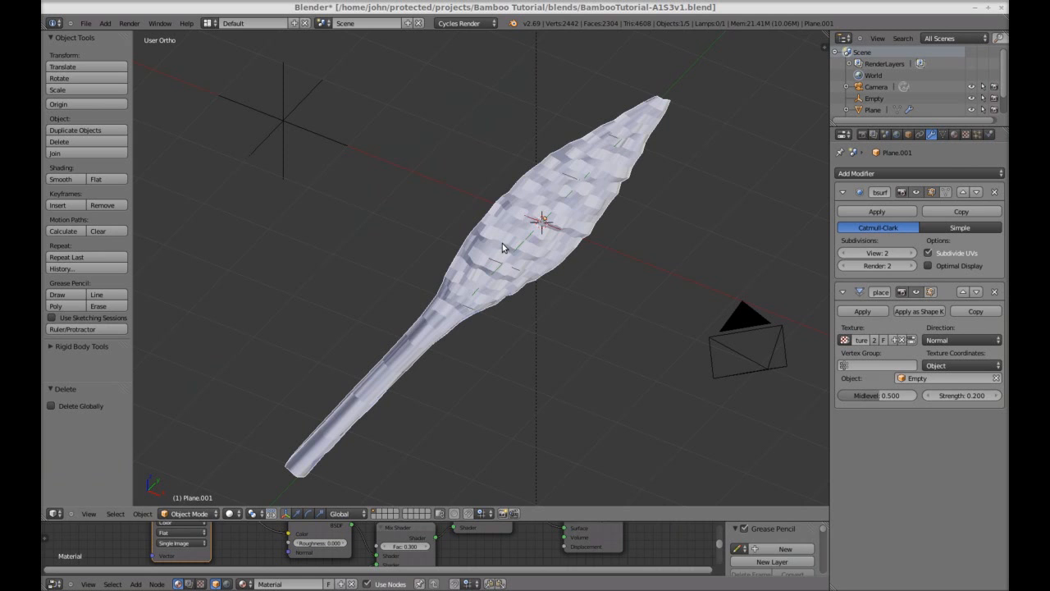
pyautogui.hotkey('shift', 'd')
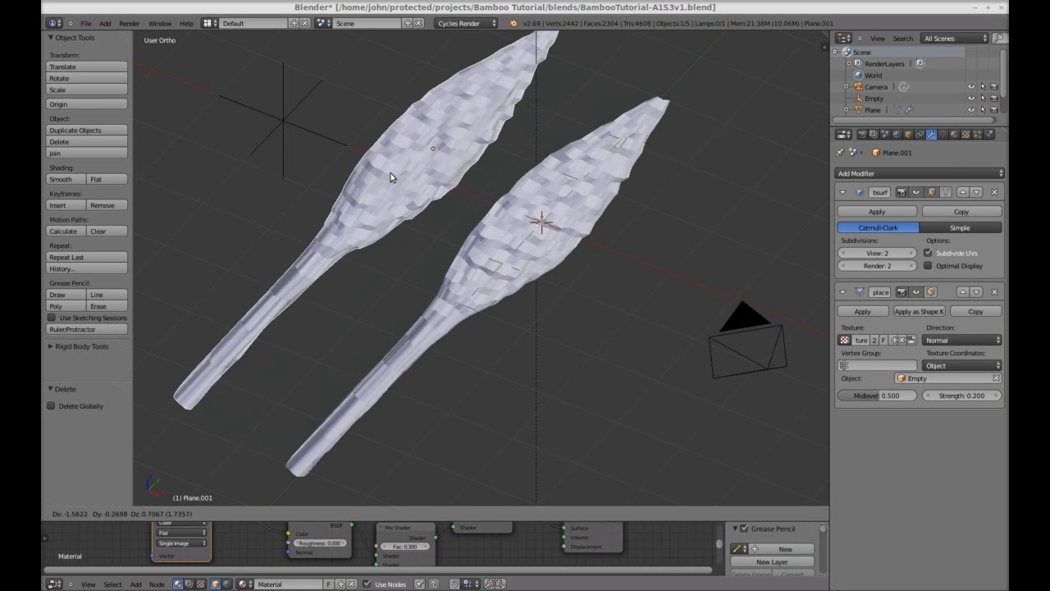
pyautogui.click(392, 173)
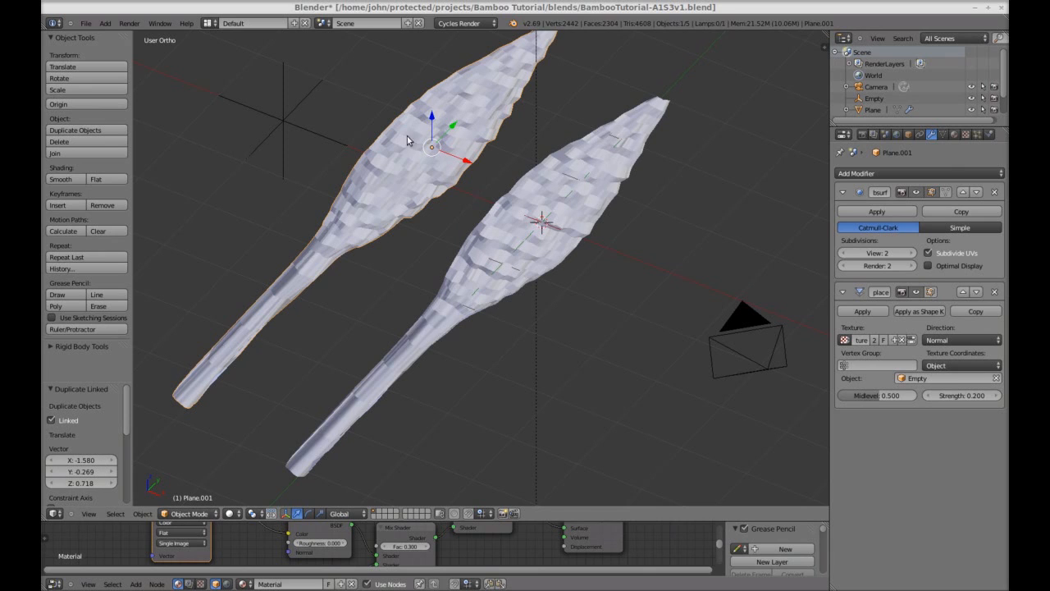
pyautogui.press('g')
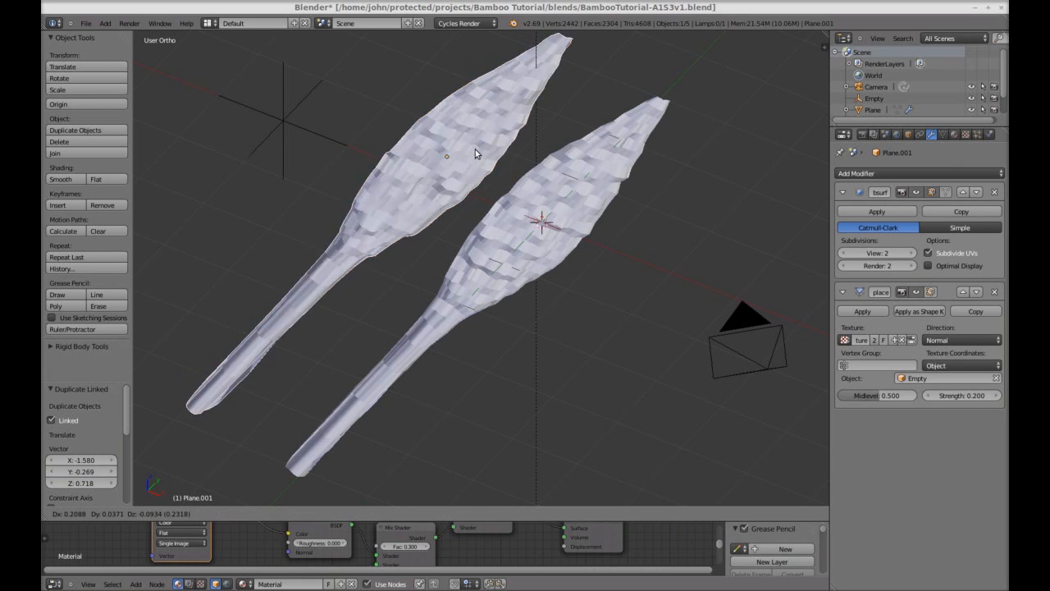
pyautogui.rightClick(453, 137)
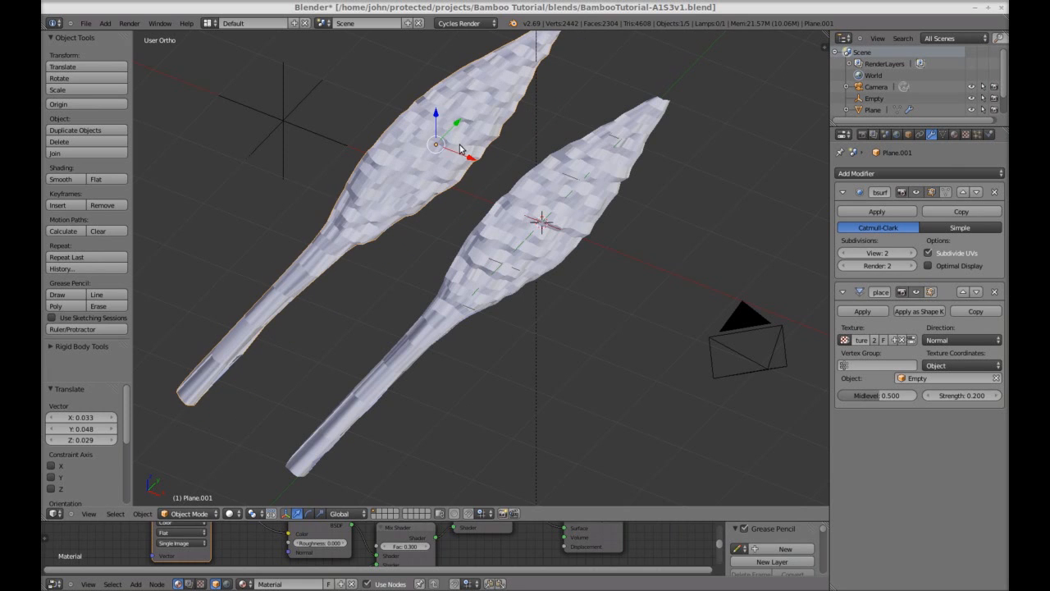
pyautogui.press('x')
pyautogui.click(459, 148)
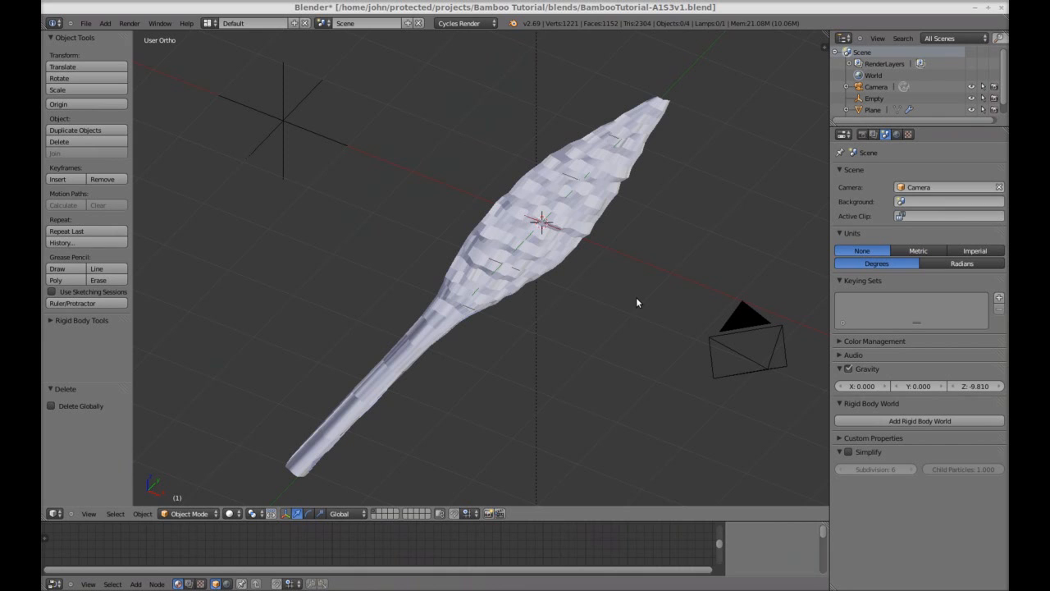
# - Select the original leaf and set its Displace modifier's strength to 0.05
pyautogui.rightClick(590, 198)
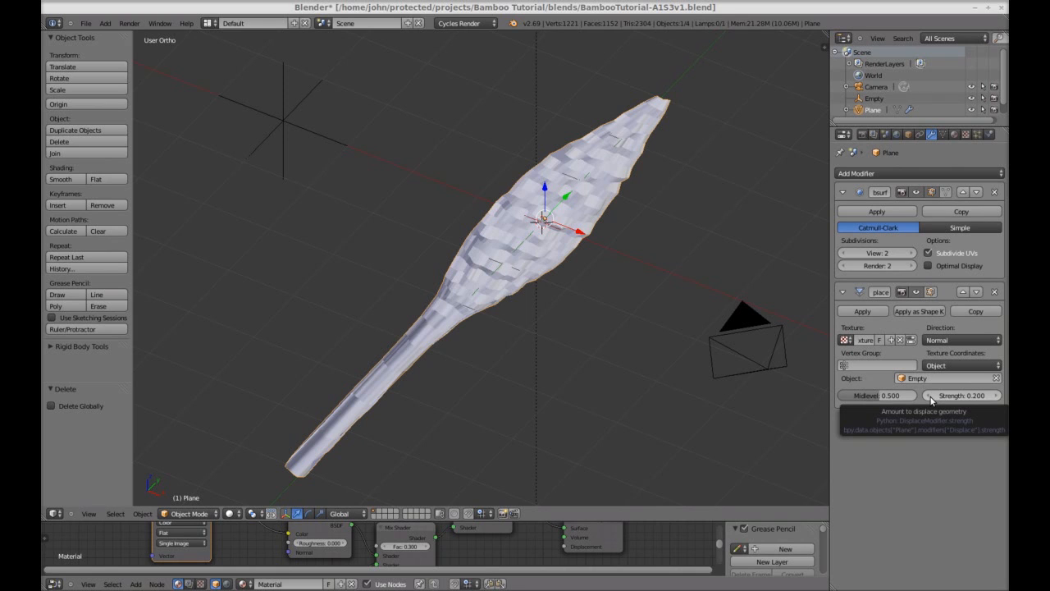
pyautogui.click(956, 397)
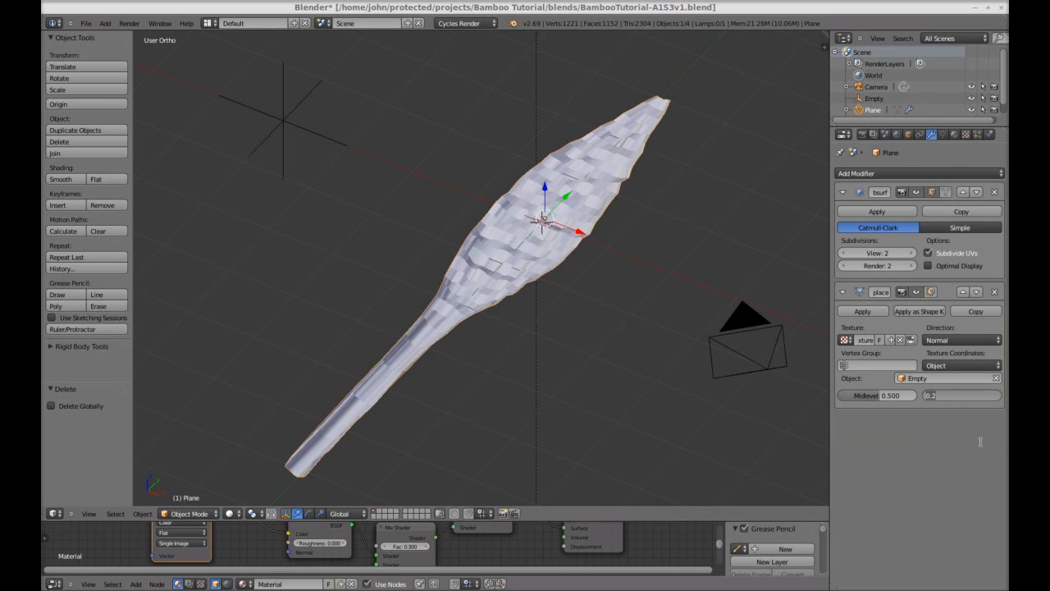
pyautogui.press('BackSpace')
pyautogui.write('.05')
pyautogui.press('Return')
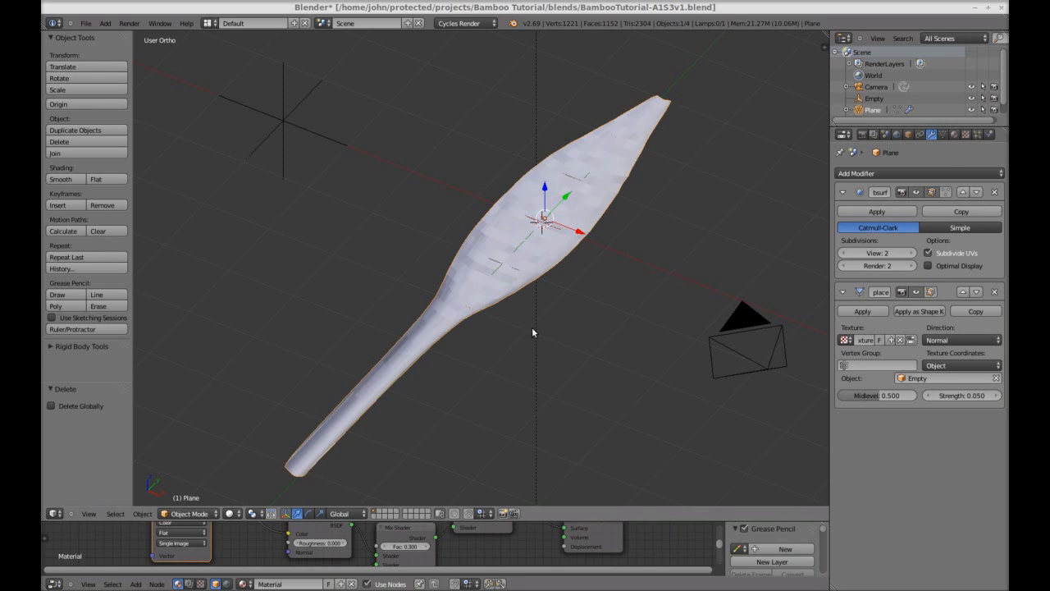
# - Shade the leaf smooth and examine it from several angles with rendered viewport shading
pyautogui.moveTo(568, 318); pyautogui.dragTo(559, 297, button='middle')
pyautogui.scroll(2, 560, 297)
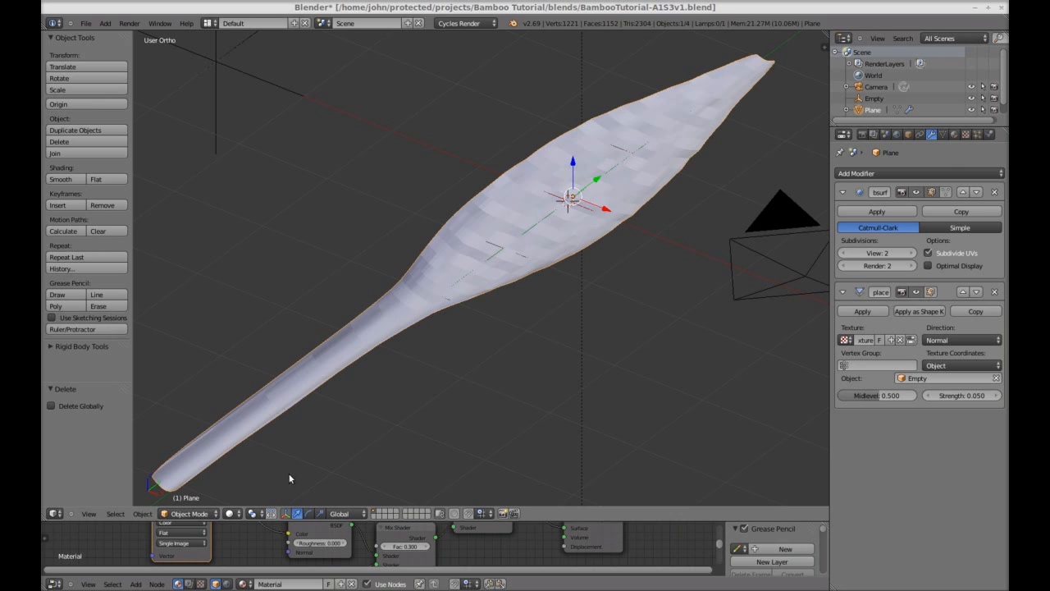
pyautogui.click(78, 179)
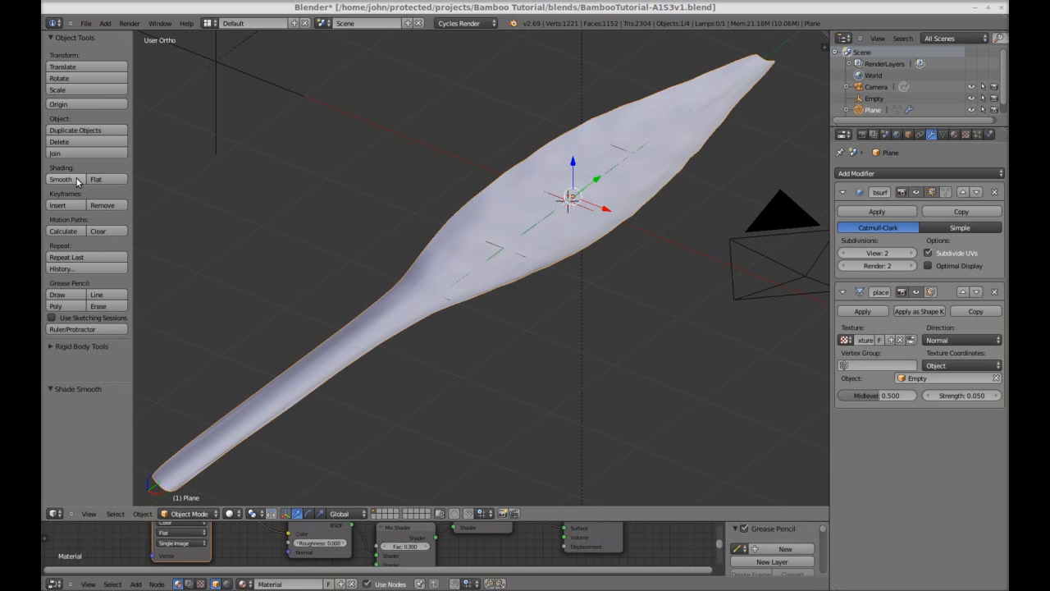
pyautogui.click(232, 514)
pyautogui.click(250, 439)
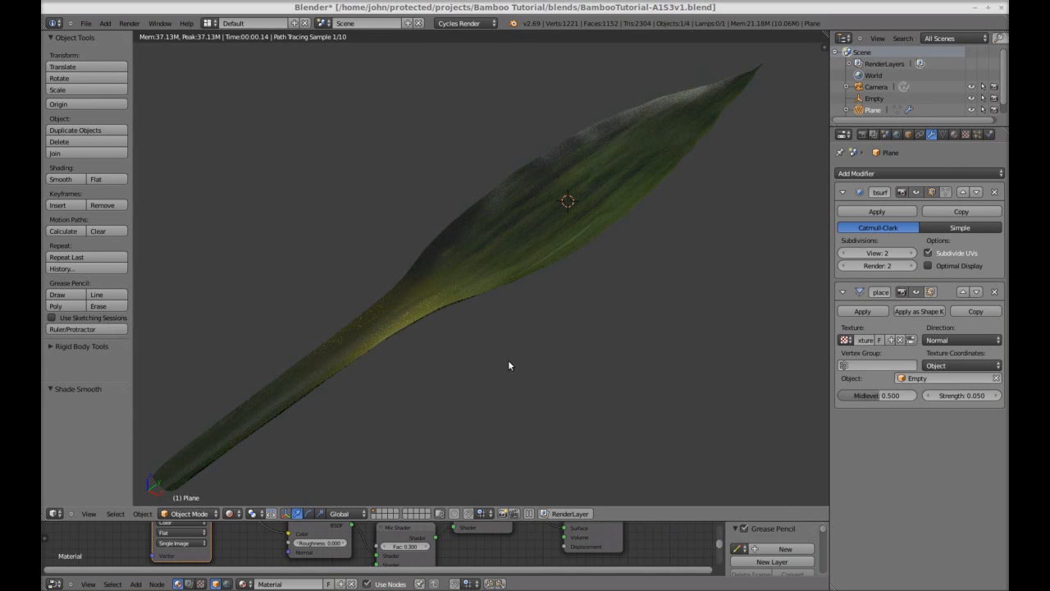
pyautogui.moveTo(594, 312); pyautogui.dragTo(605, 337, button='middle')
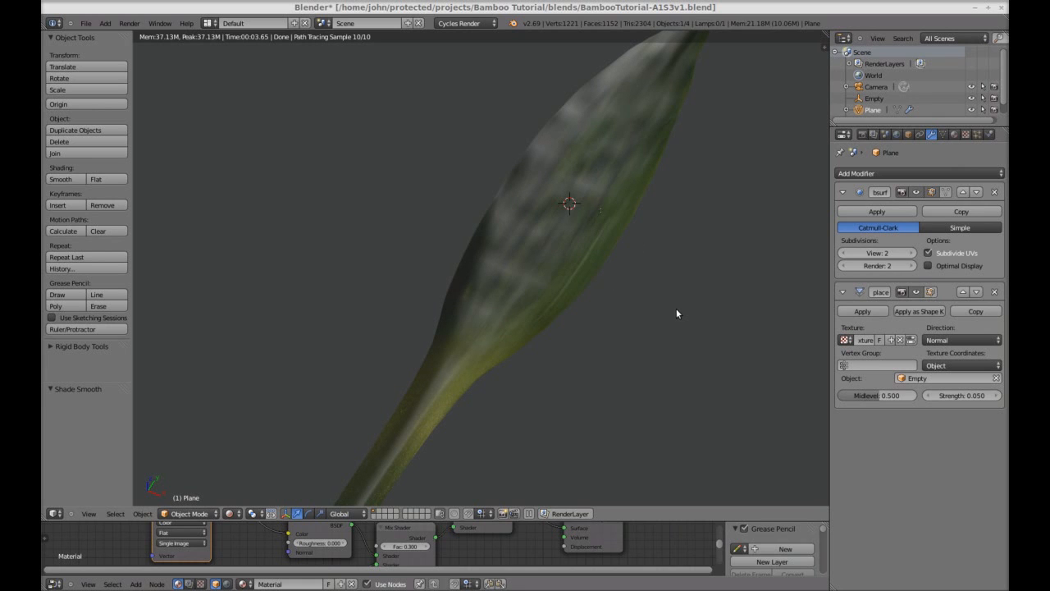
pyautogui.moveTo(676, 314)
pyautogui.mouseDown(button='middle')
pyautogui.moveTo(671, 304)
pyautogui.moveTo(679, 329)
pyautogui.mouseUp(button='middle')
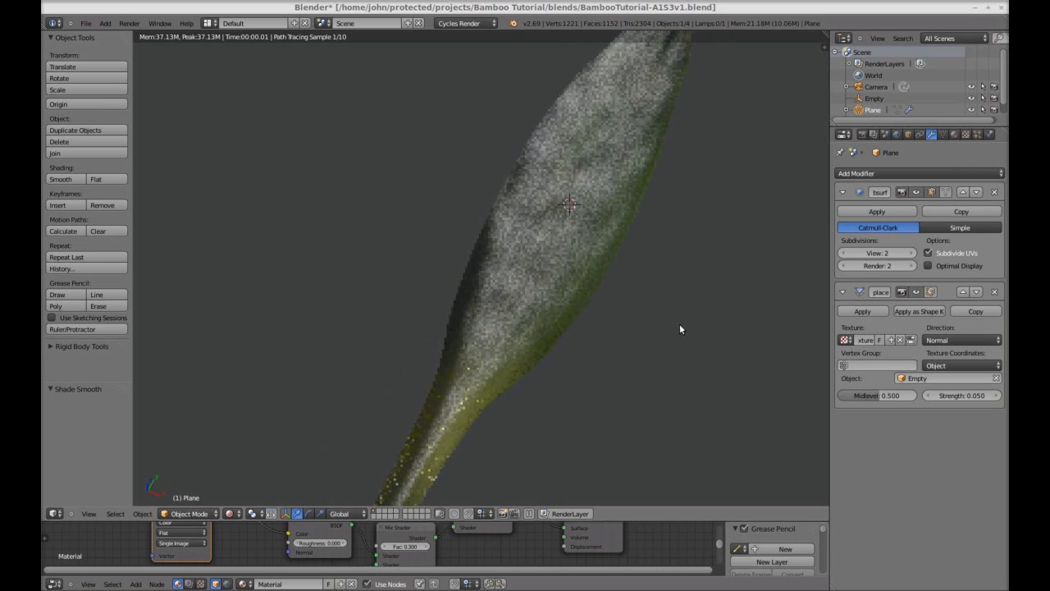
pyautogui.moveTo(659, 271)
pyautogui.mouseDown(button='middle')
pyautogui.moveTo(641, 245)
pyautogui.moveTo(583, 317)
pyautogui.moveTo(523, 336)
pyautogui.moveTo(544, 295)
pyautogui.mouseUp(button='middle')
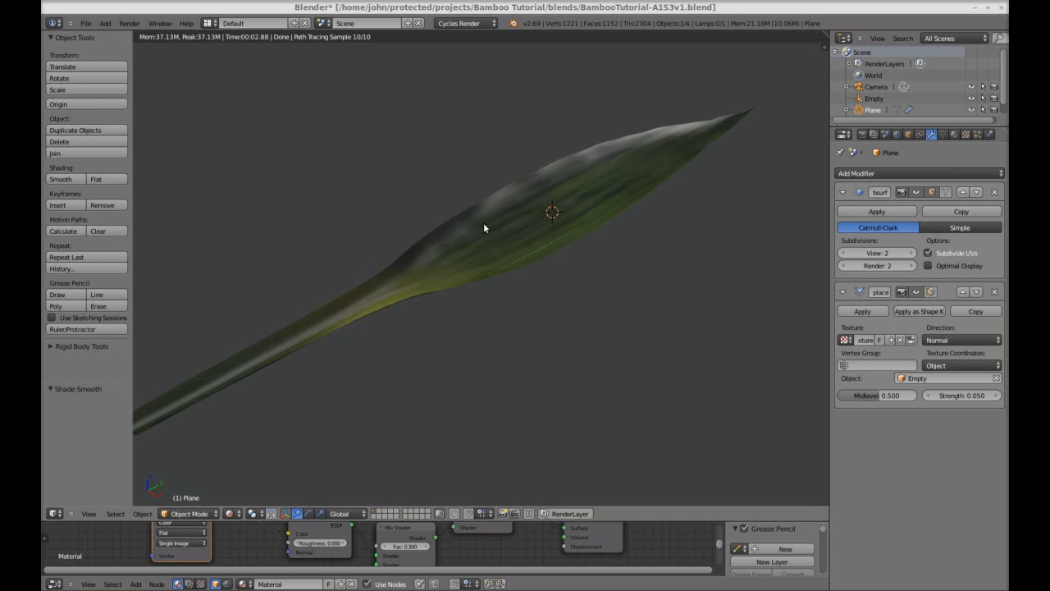
pyautogui.moveTo(495, 241)
pyautogui.mouseDown(button='middle')
pyautogui.moveTo(543, 286)
pyautogui.moveTo(591, 282)
pyautogui.moveTo(578, 245)
pyautogui.moveTo(574, 277)
pyautogui.mouseUp(button='middle')
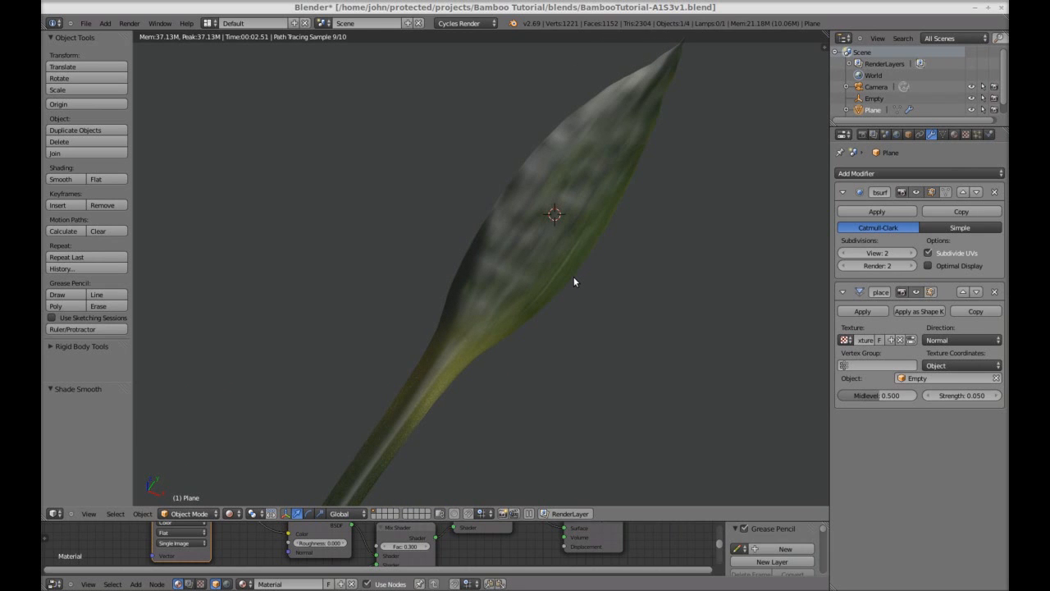
pyautogui.moveTo(574, 282)
pyautogui.mouseDown(button='middle')
pyautogui.moveTo(577, 325)
pyautogui.moveTo(570, 314)
pyautogui.mouseUp(button='middle')
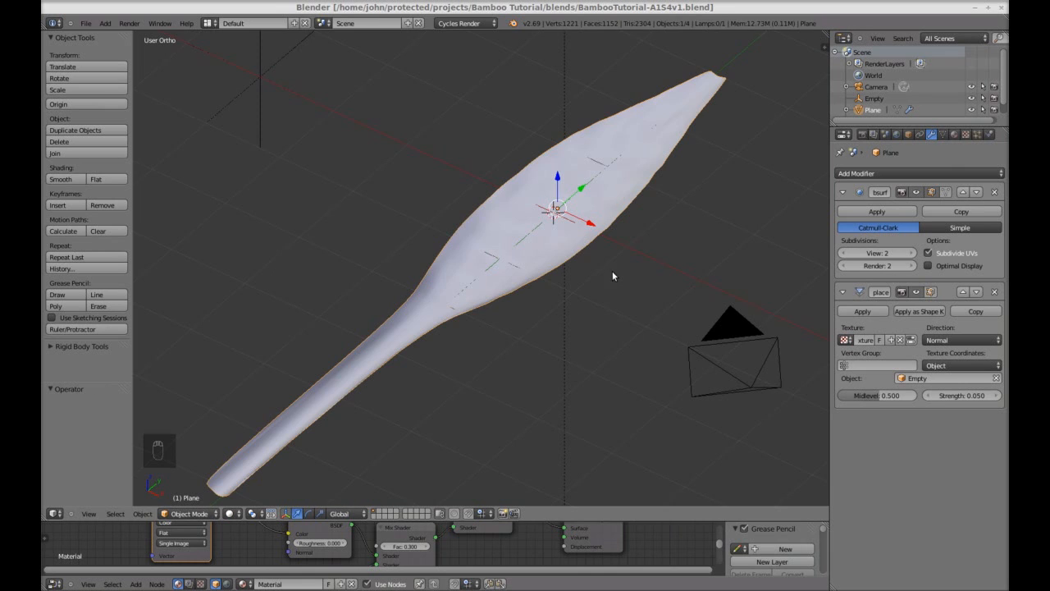
# - Move the leaf and the empty together to layer 11, keeping layer 1 as the visible layer
pyautogui.scroll(-2, 612, 271)
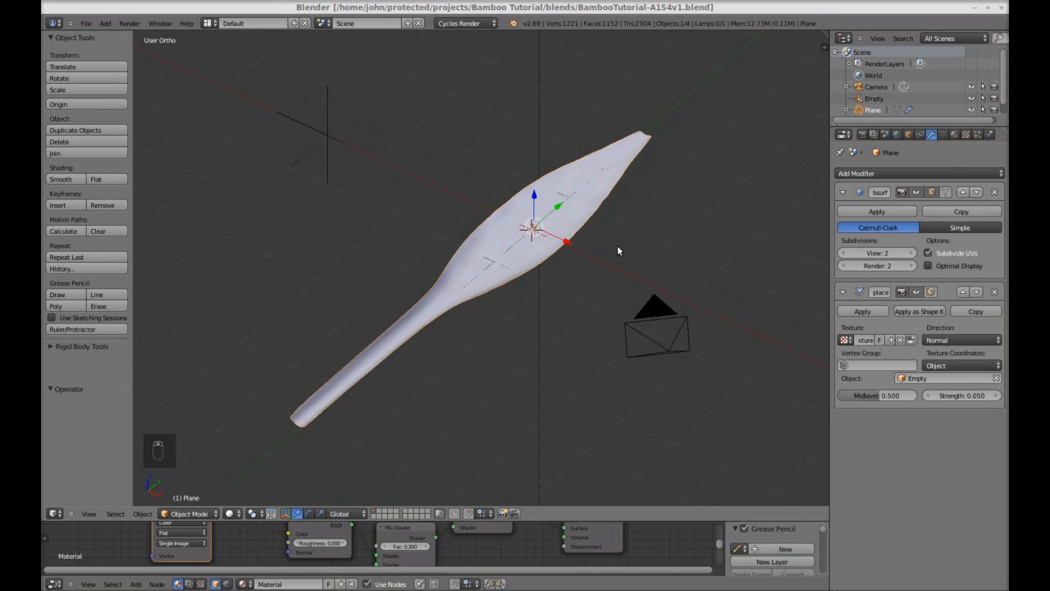
pyautogui.keyDown('shift'); pyautogui.rightClick(319, 145); pyautogui.keyUp('shift')
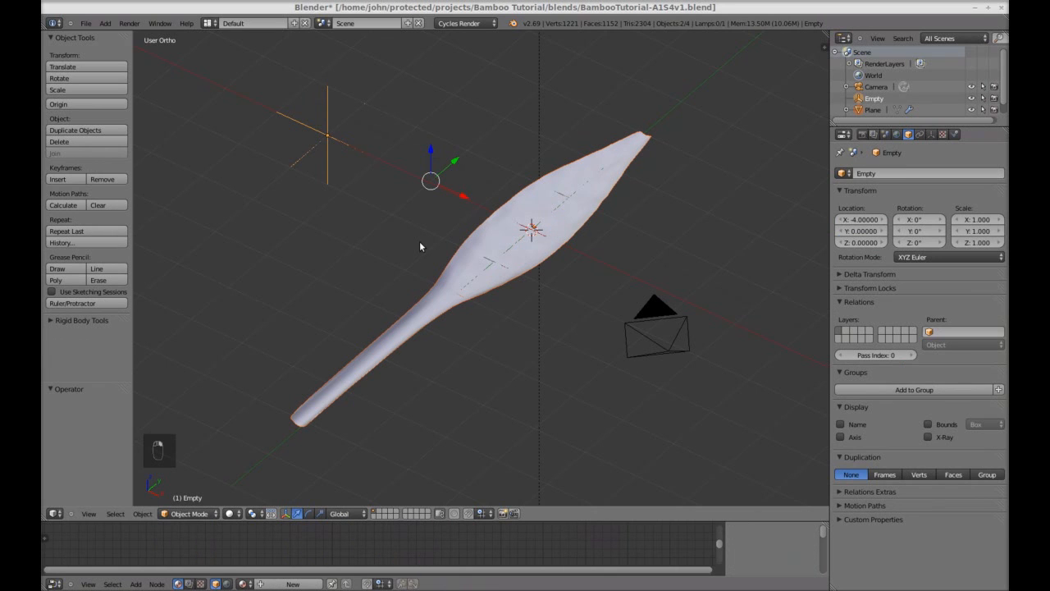
pyautogui.press('m')
pyautogui.click(521, 272)
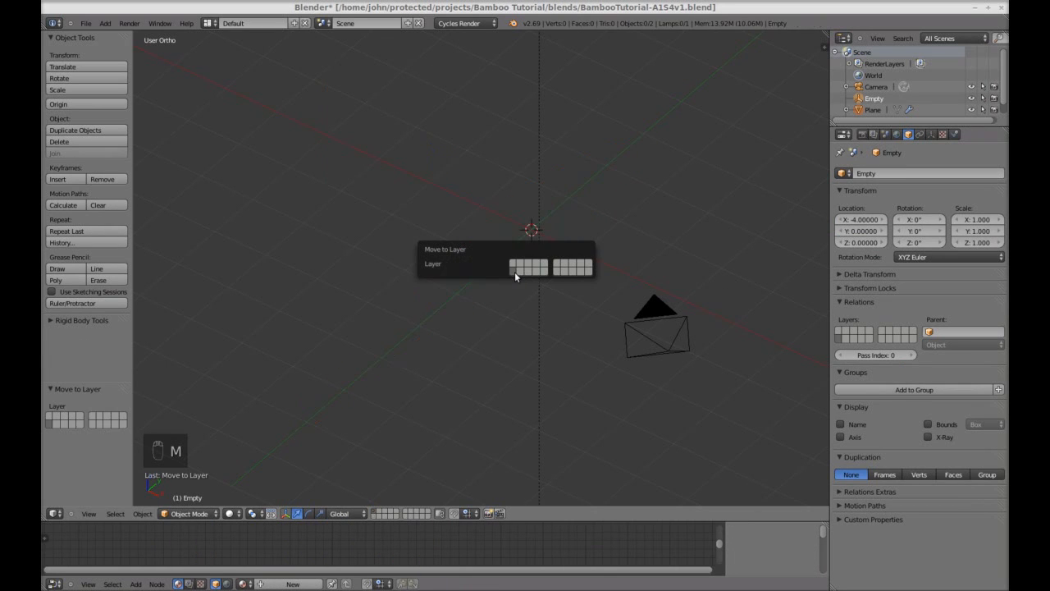
pyautogui.click(372, 516)
pyautogui.click(380, 515)
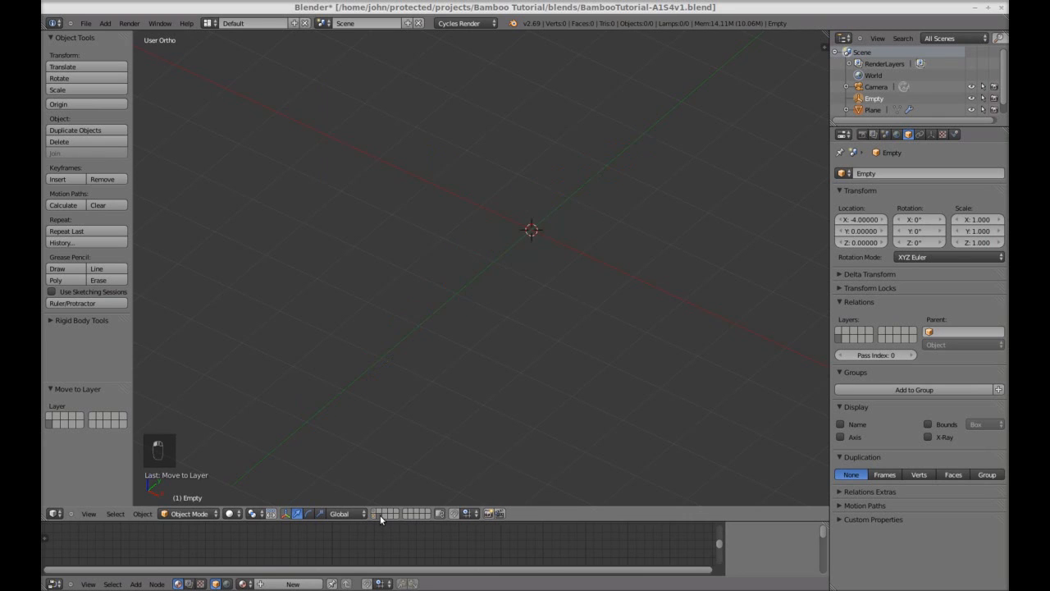
pyautogui.click(374, 515)
pyautogui.click(379, 515)
pyautogui.click(375, 512)
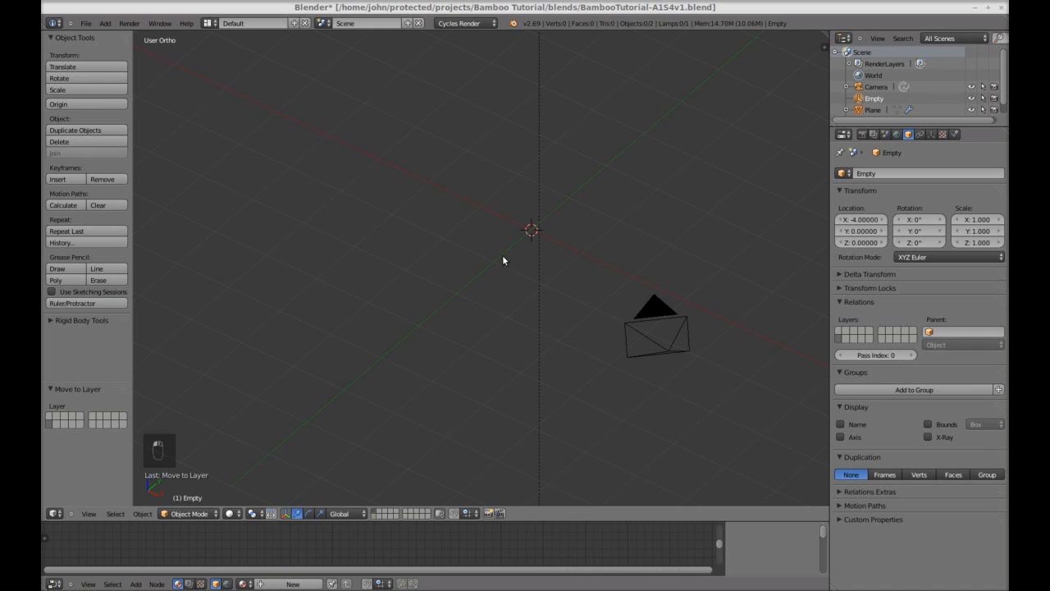
# - Add an 18-vertex mesh circle at the origin and scale it to 0.1
pyautogui.hotkey('shift', 'a')
pyautogui.moveTo(504, 260)
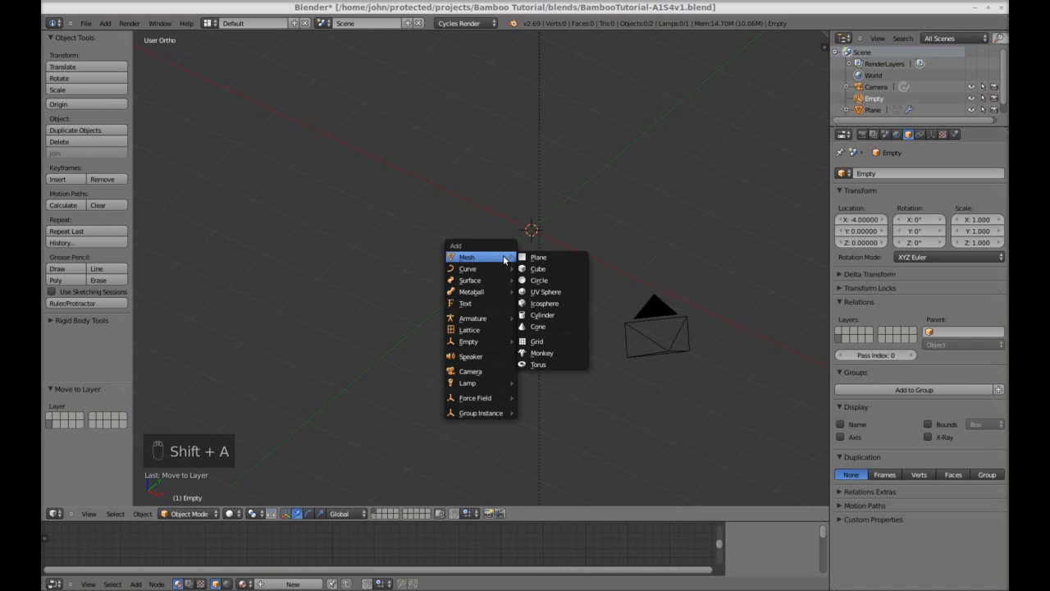
pyautogui.click(548, 282)
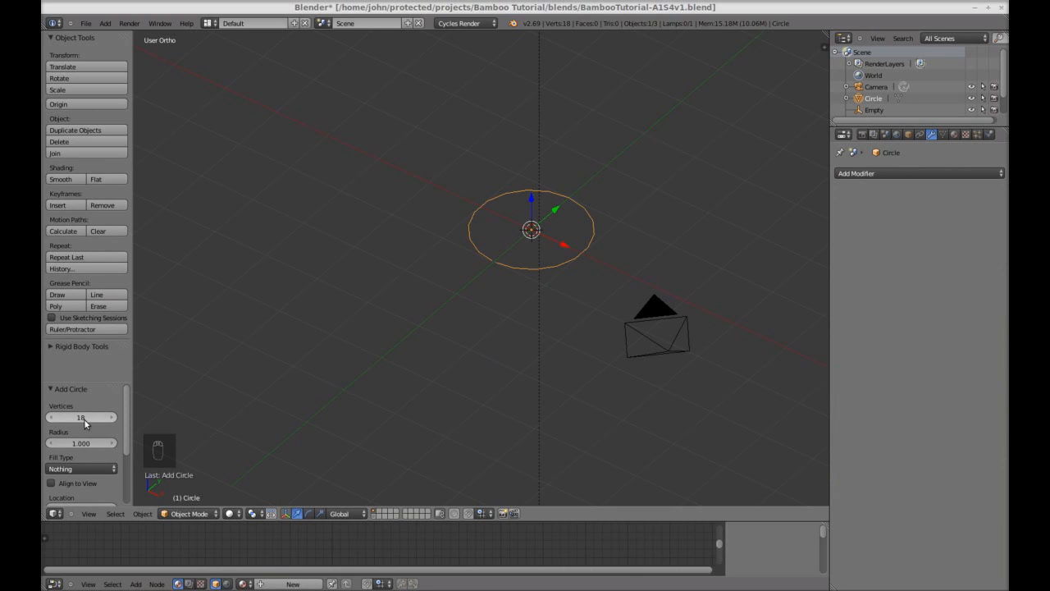
pyautogui.write('s.1')
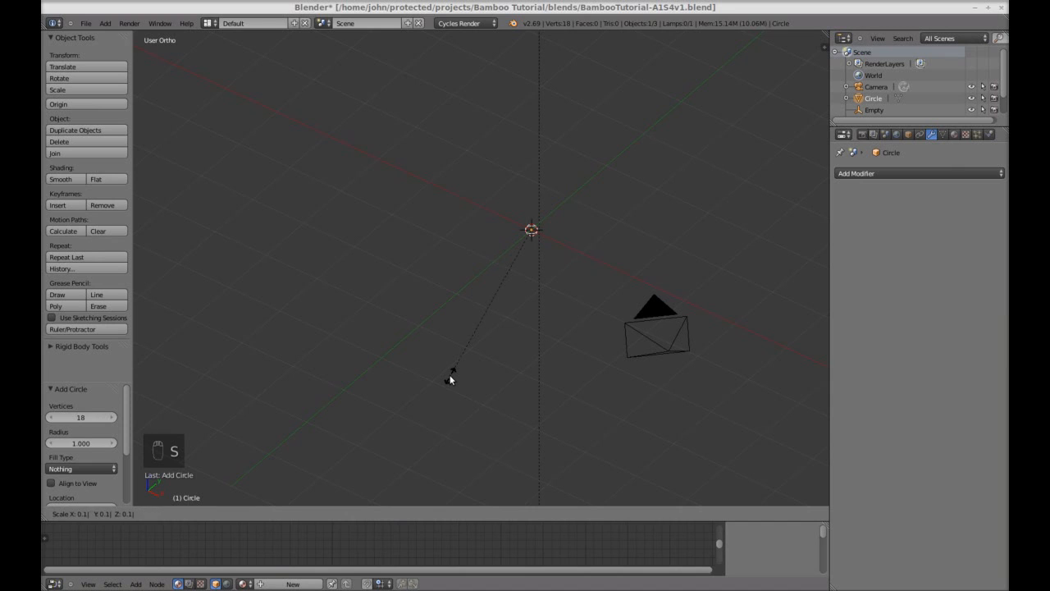
# - Scale the circle to 0.1 and rotate it 90° about the Y axis
pyautogui.press('Return')
pyautogui.write('r')
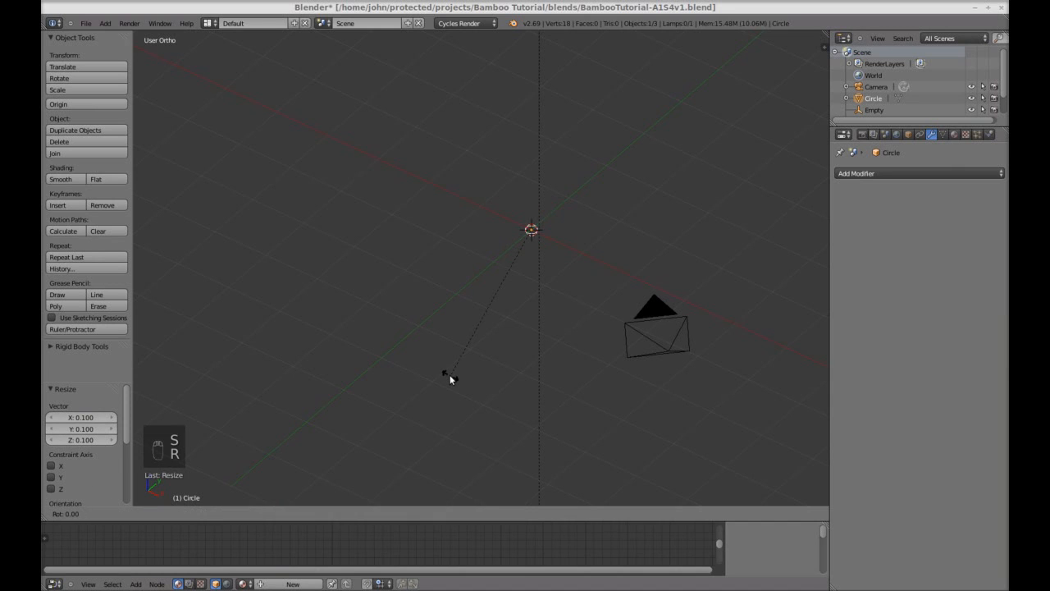
pyautogui.write('y90')
pyautogui.press('Return')
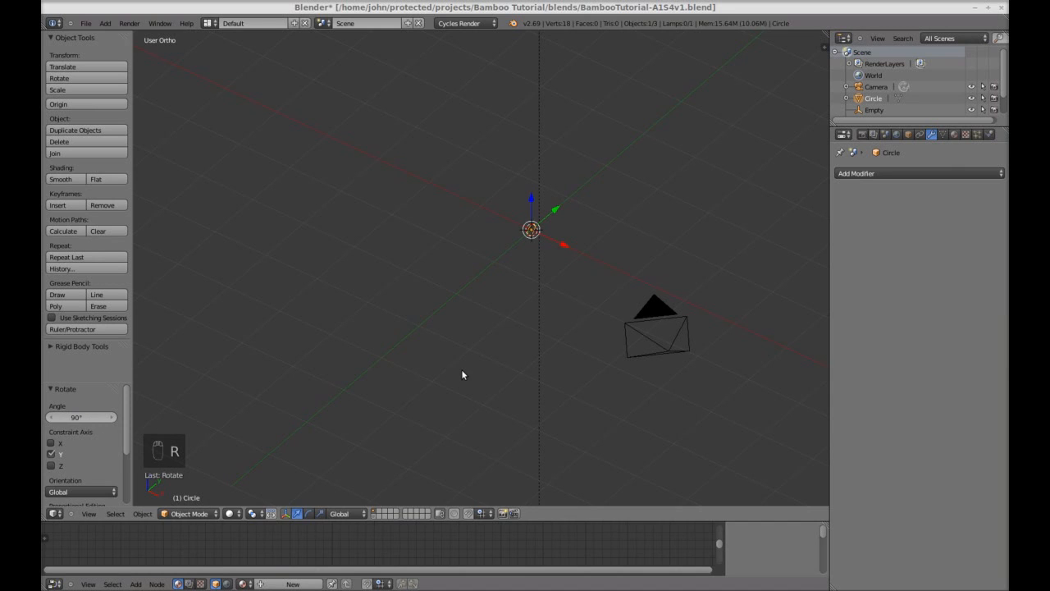
# - Edit the circle's mesh in front view and extrude the ring about 0.36 along X to form a short tube
pyautogui.press('KP_1')
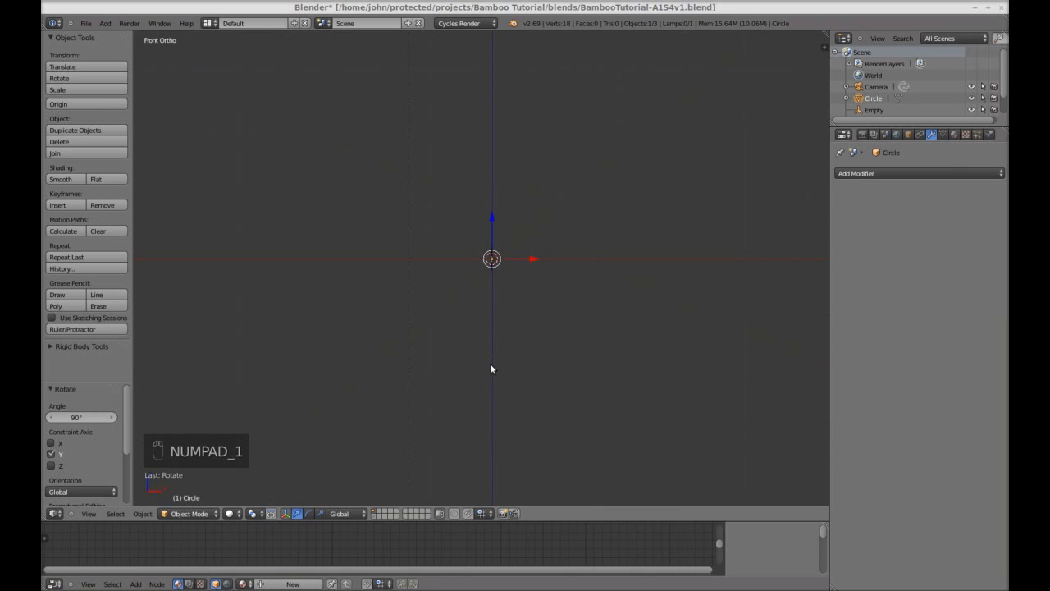
pyautogui.keyDown('shift'); pyautogui.moveTo(681, 274); pyautogui.dragTo(574, 366, button='middle'); pyautogui.keyUp('shift')
pyautogui.scroll(-3, 443, 363)
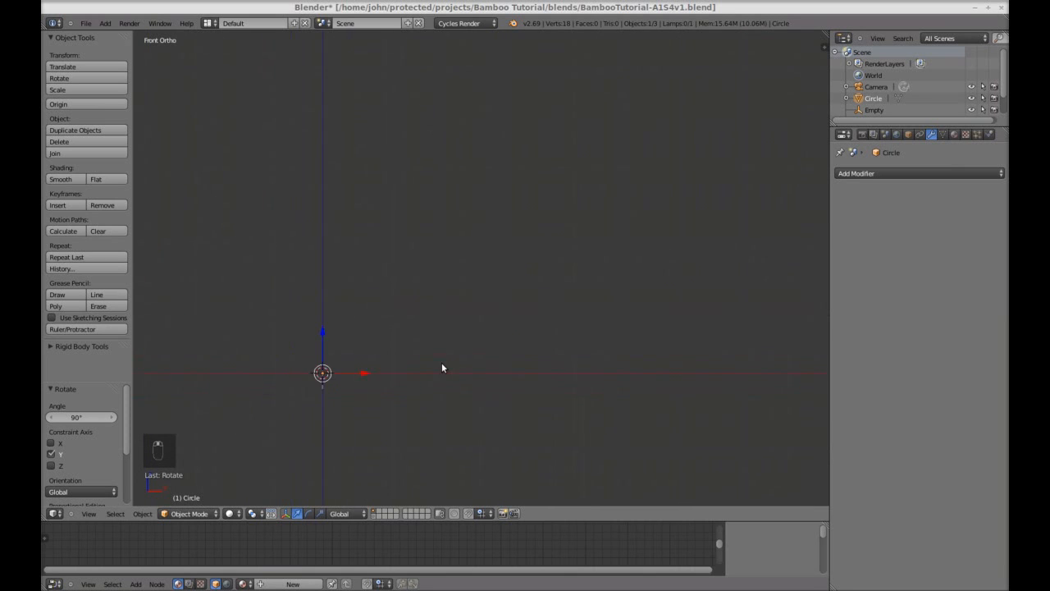
pyautogui.keyDown('shift'); pyautogui.moveTo(464, 319); pyautogui.dragTo(410, 375, button='middle'); pyautogui.keyUp('shift')
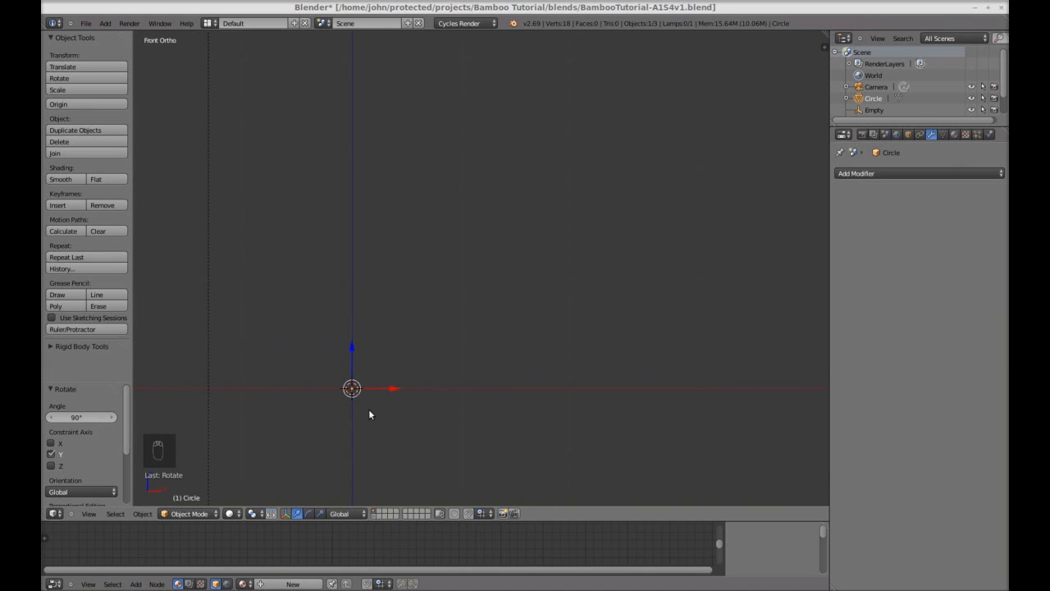
pyautogui.press('Tab')
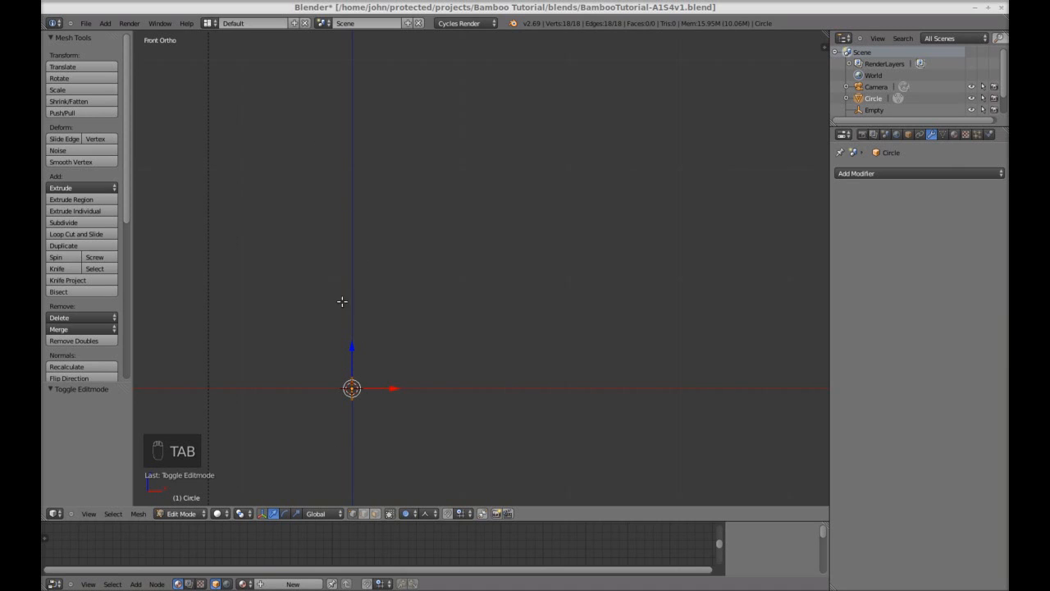
pyautogui.press('e')
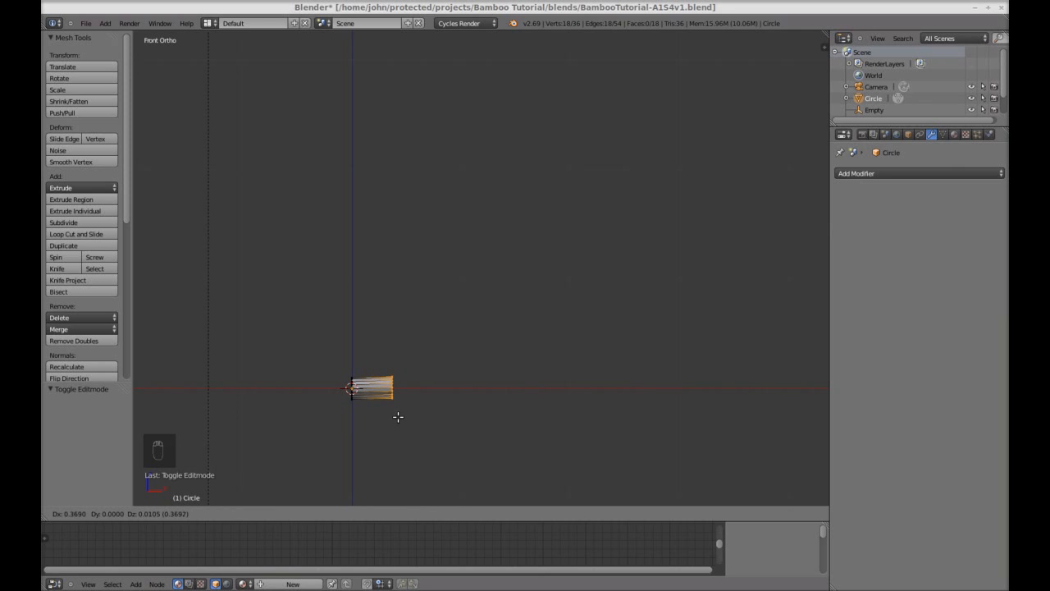
pyautogui.click(397, 416)
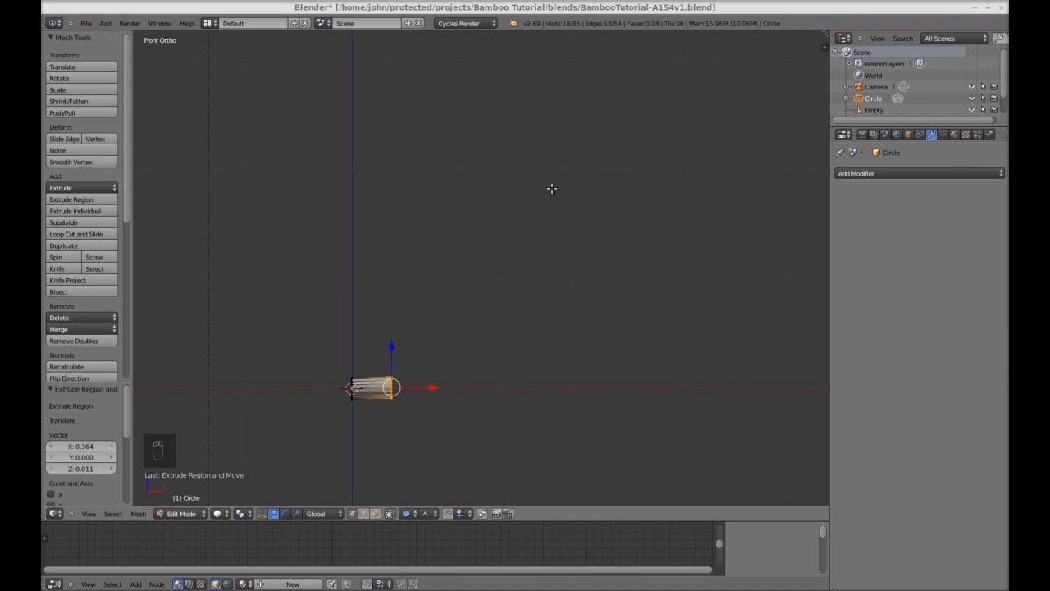
# - Turn off proportional editing and extrude the tube's end ring about 0.25 along X and 0.05 upward
pyautogui.scroll(1, 398, 393)
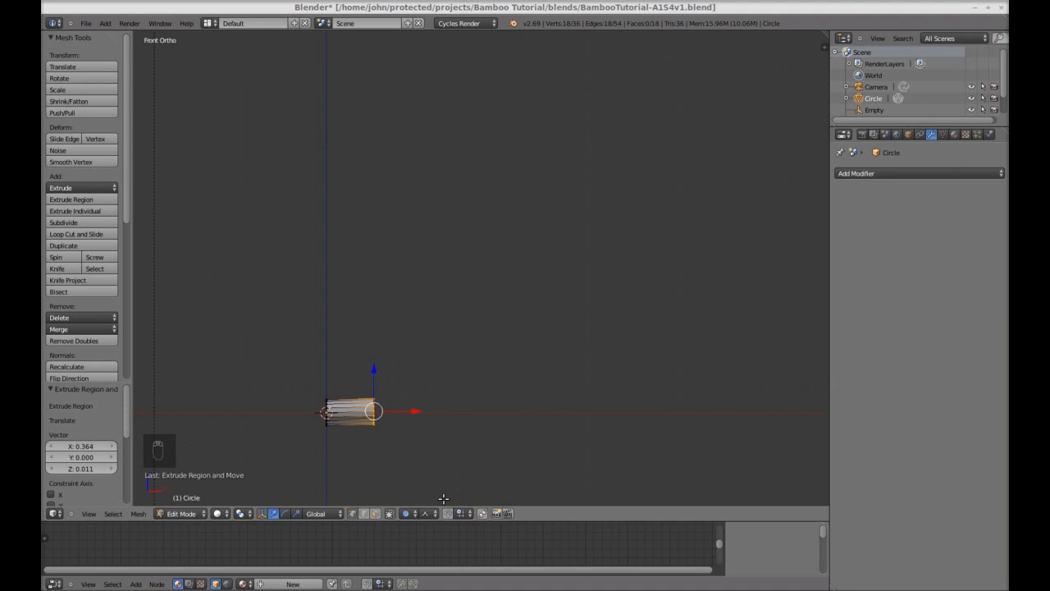
pyautogui.press('o')
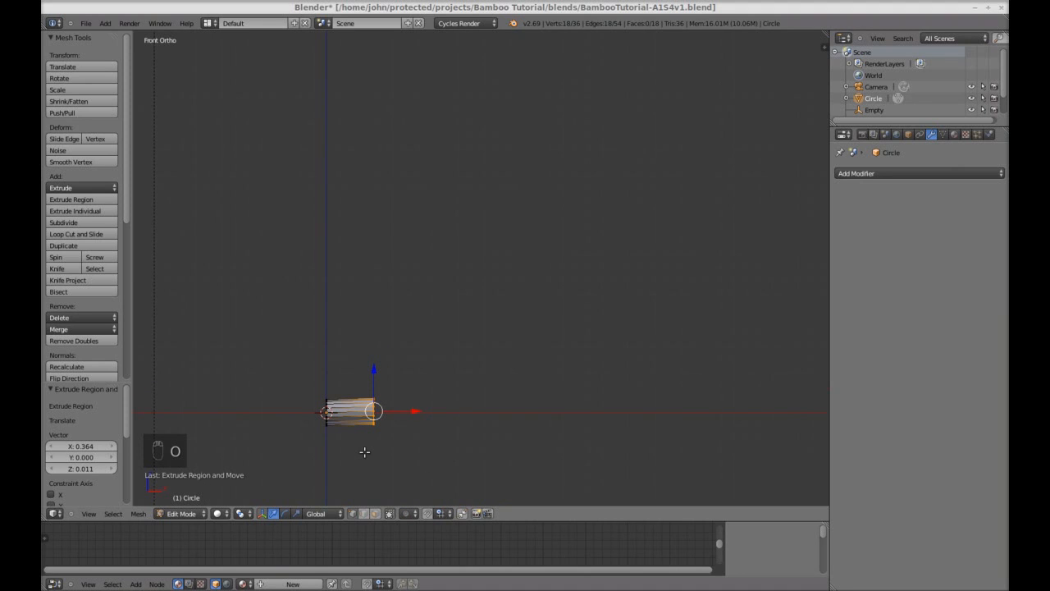
pyautogui.press('e')
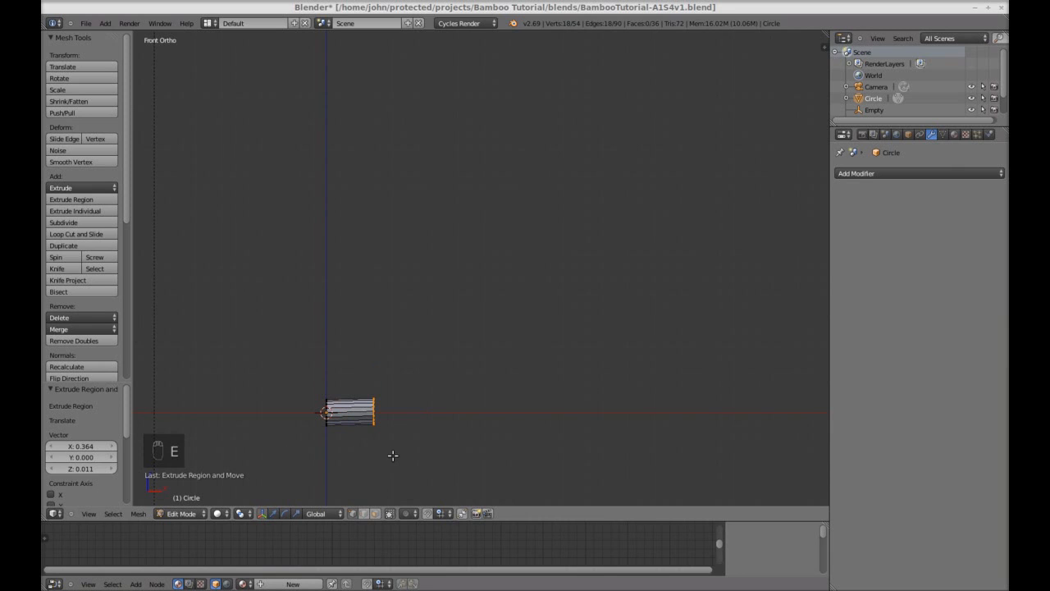
pyautogui.click(421, 448)
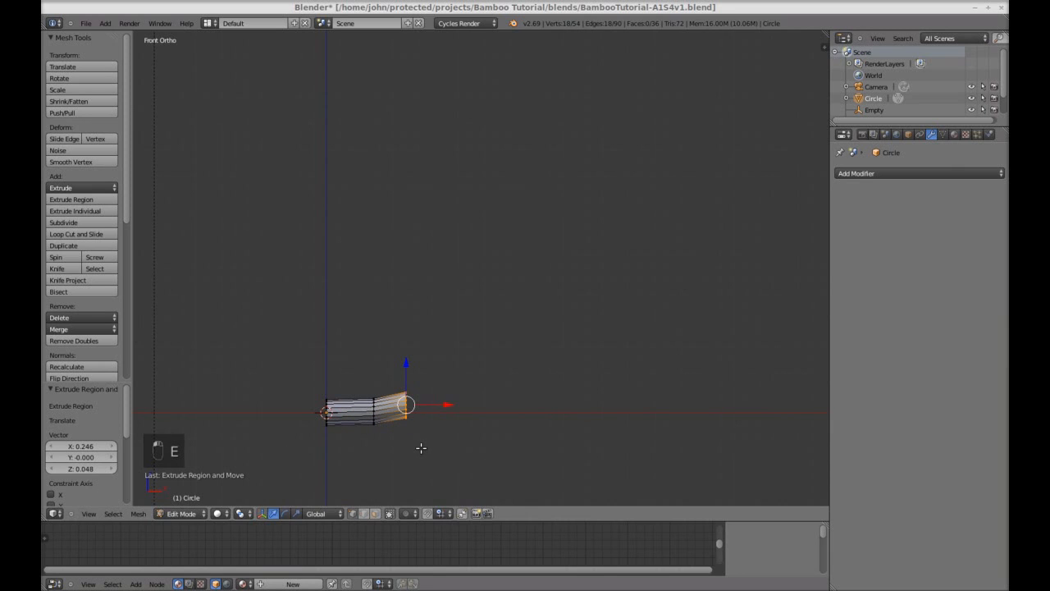
# - Extrude the end ring about 0.11 along X and 0.08 upward, rotate it about -32° and nudge it slightly outward
pyautogui.press('e')
pyautogui.click(435, 456)
pyautogui.press('r')
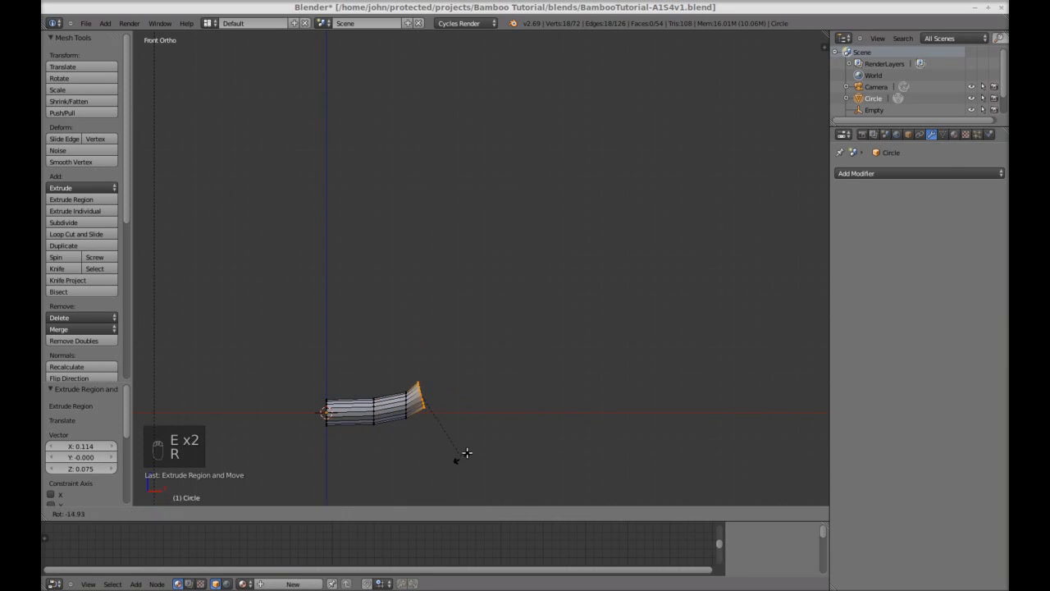
pyautogui.click(478, 444)
pyautogui.press('g')
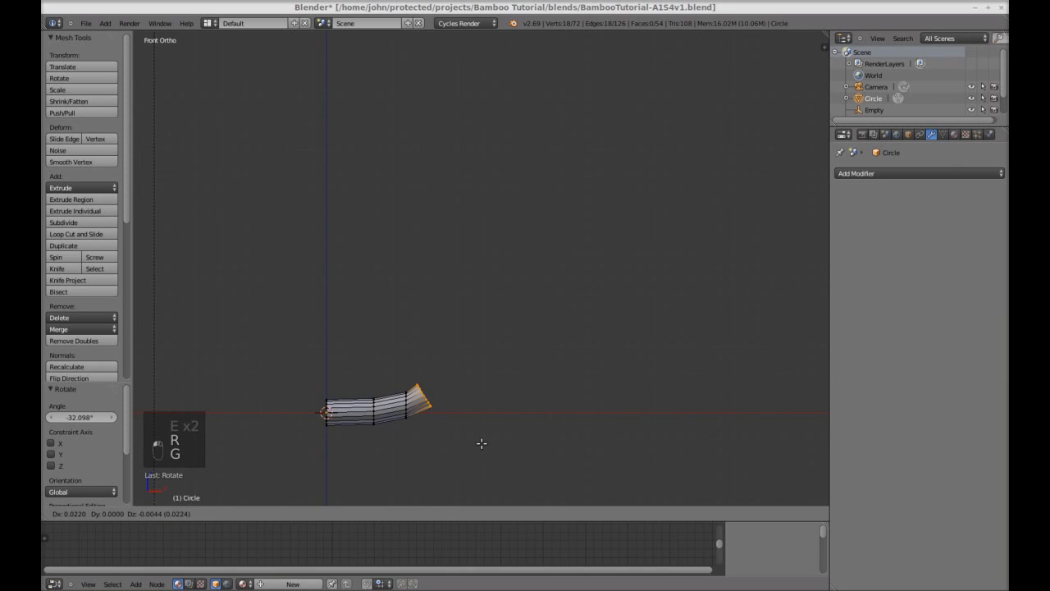
pyautogui.click(481, 443)
# - Extrude another segment about 0.11 along X and 0.08 up, rotate its ring further upward, and shift it about -0.035 along X
pyautogui.press('e')
pyautogui.click(461, 452)
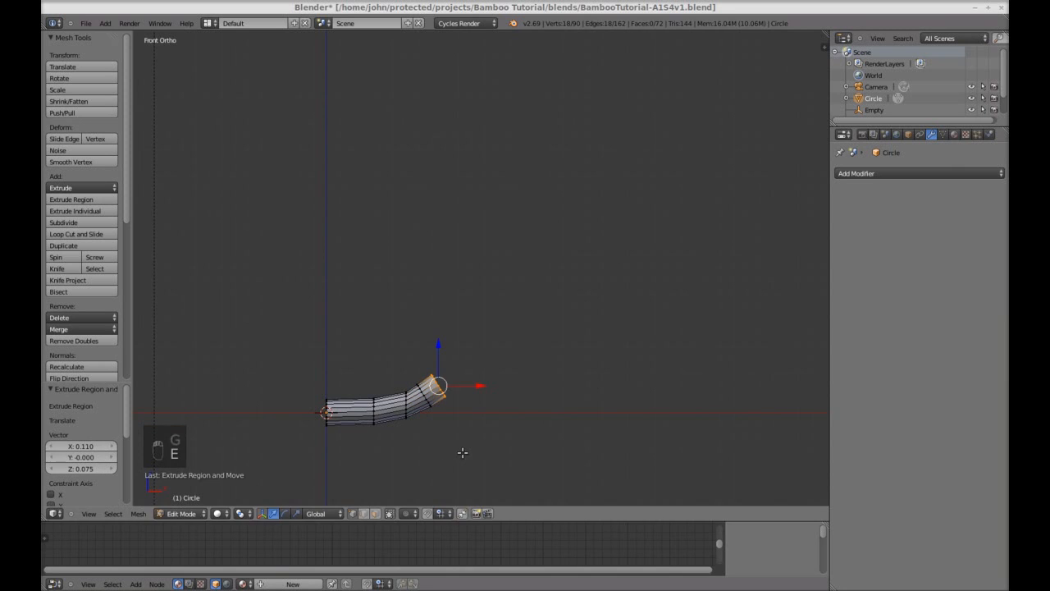
pyautogui.press('r')
pyautogui.click(501, 443)
pyautogui.press('g')
pyautogui.click(492, 440)
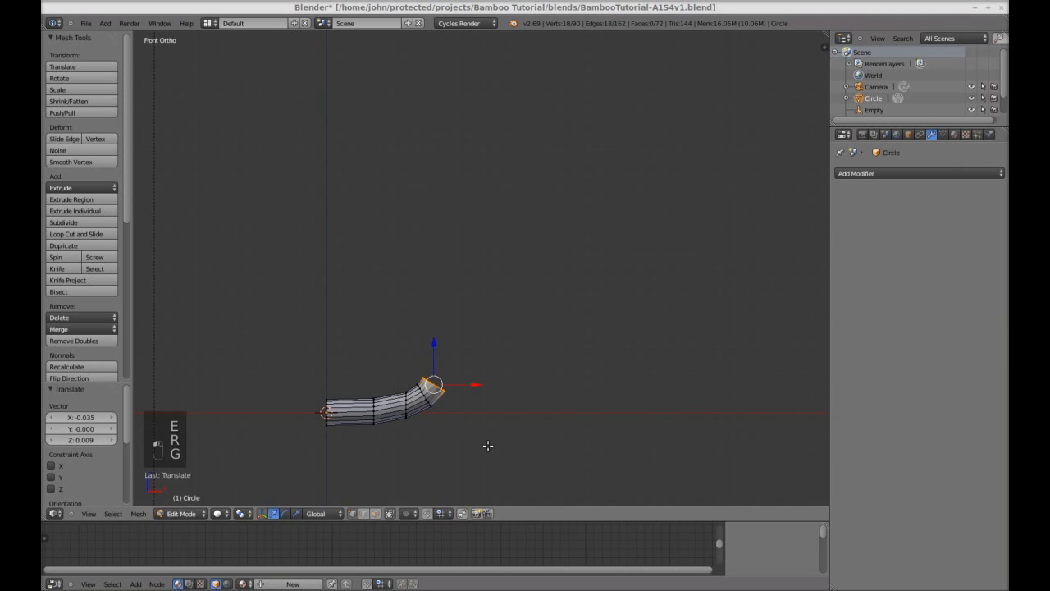
# - Extrude another segment along the bend, rotating its end ring about -12° and then -7° and nudging it to continue the curve
pyautogui.press('e')
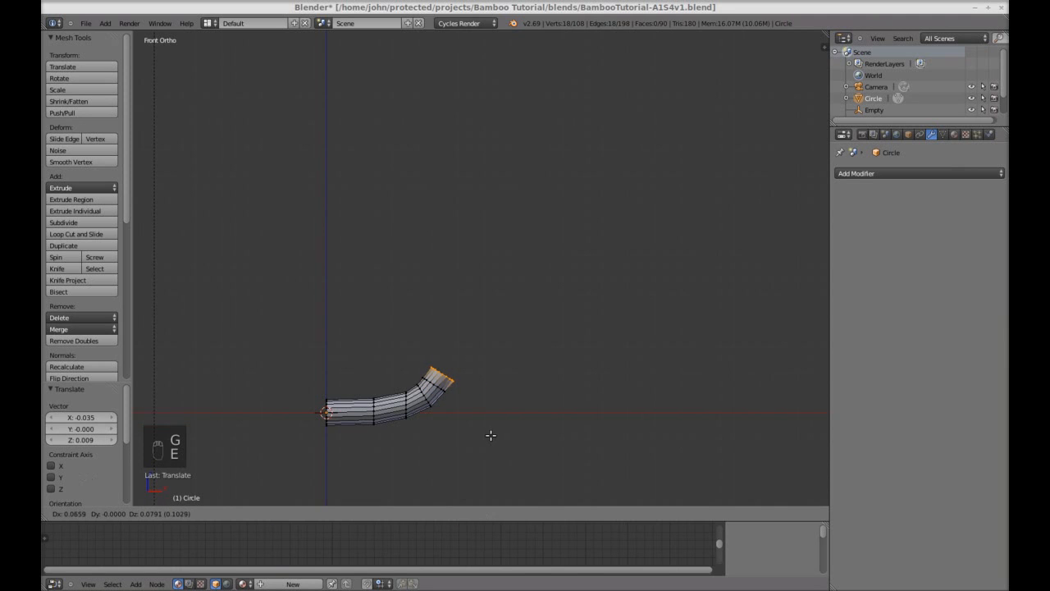
pyautogui.click(491, 439)
pyautogui.press('r')
pyautogui.click(502, 431)
pyautogui.press('g')
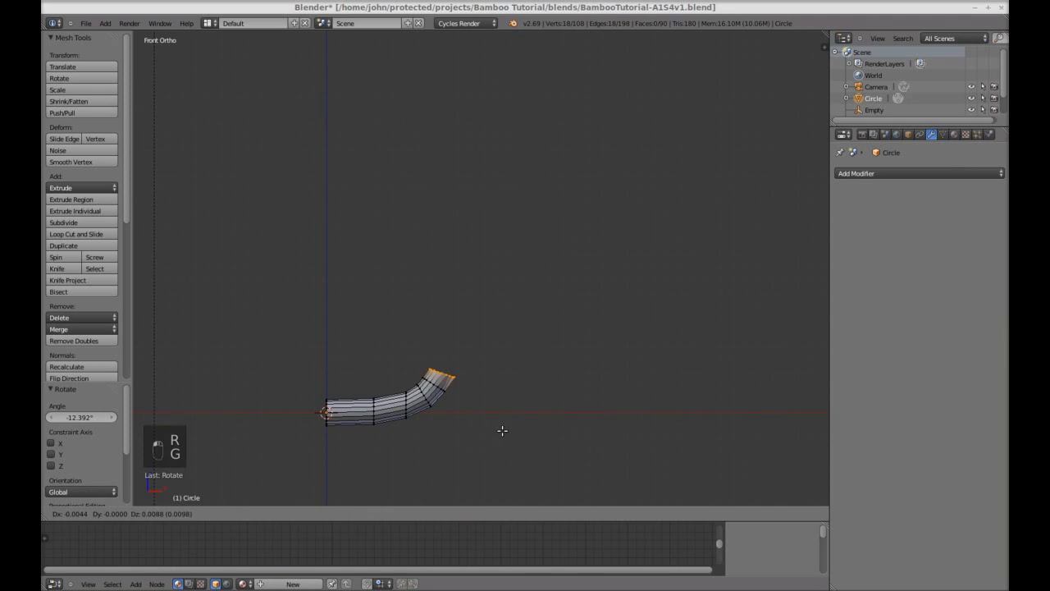
pyautogui.click(501, 432)
pyautogui.press('r')
pyautogui.click(504, 440)
pyautogui.press('g')
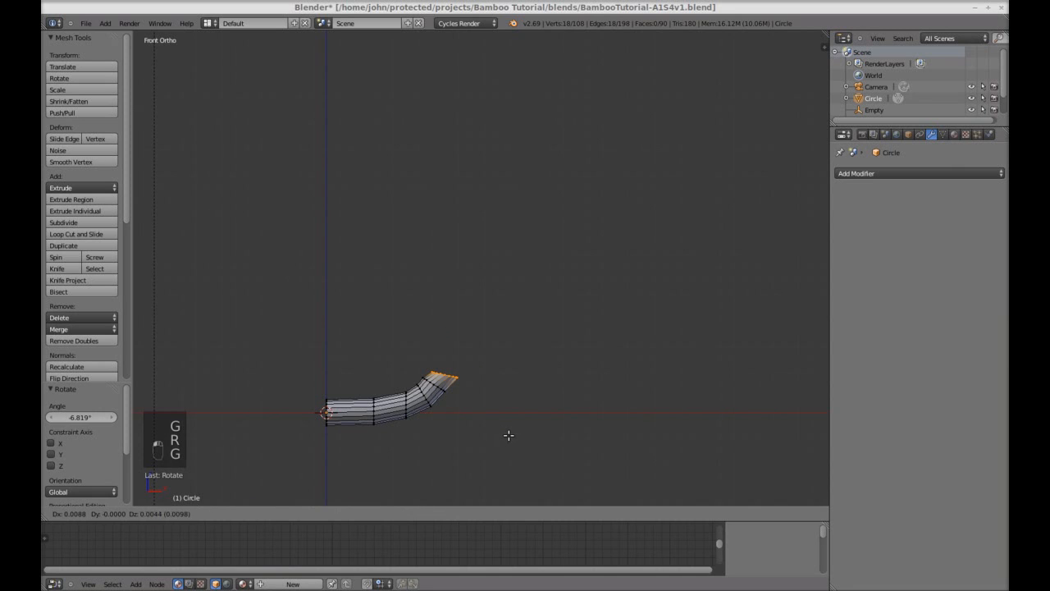
pyautogui.click(505, 441)
# - Extrude a segment about 0.14 upward, rotate its ring about -12° to level it, and move it about 0.035 down
pyautogui.press('e')
pyautogui.click(511, 424)
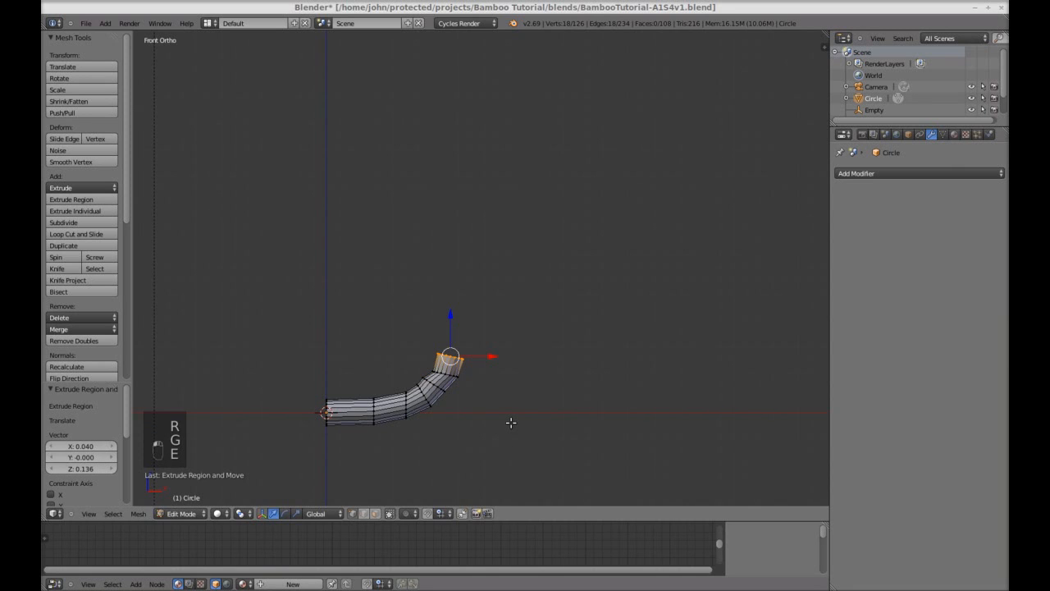
pyautogui.press('r')
pyautogui.click(521, 410)
pyautogui.press('g')
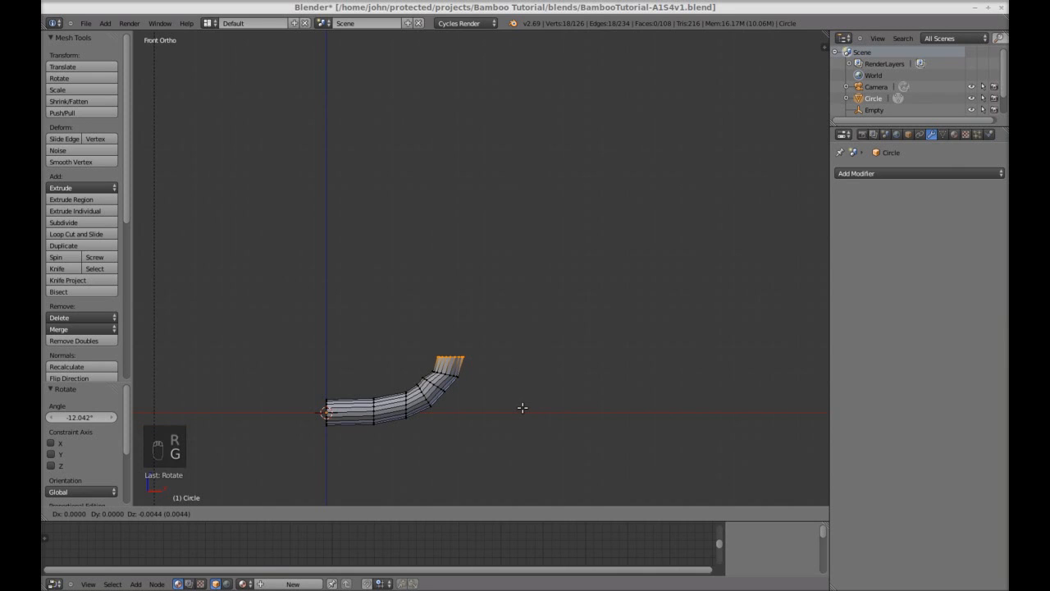
pyautogui.click(522, 408)
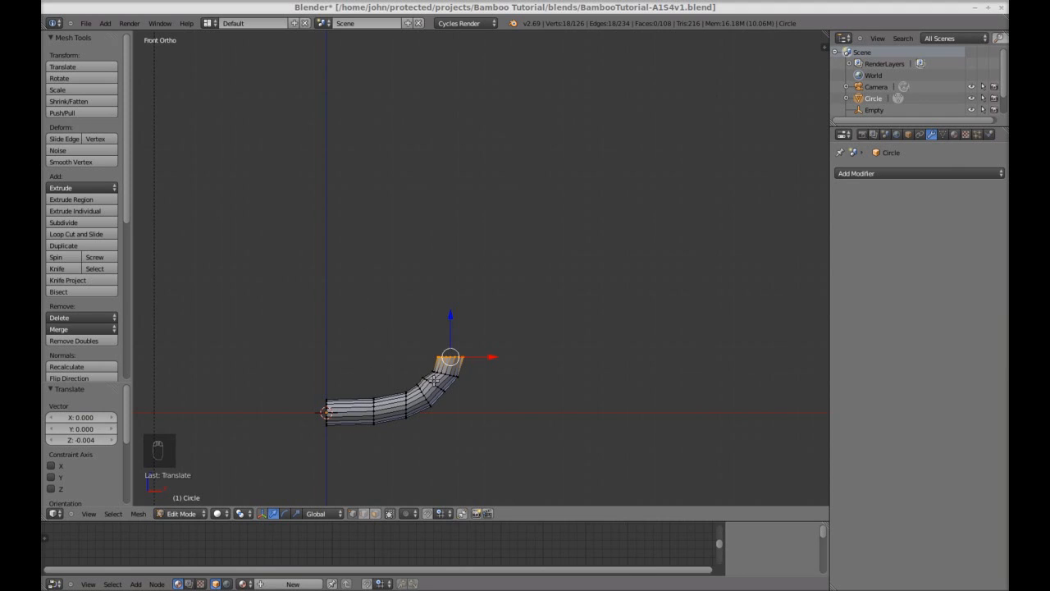
pyautogui.press('g')
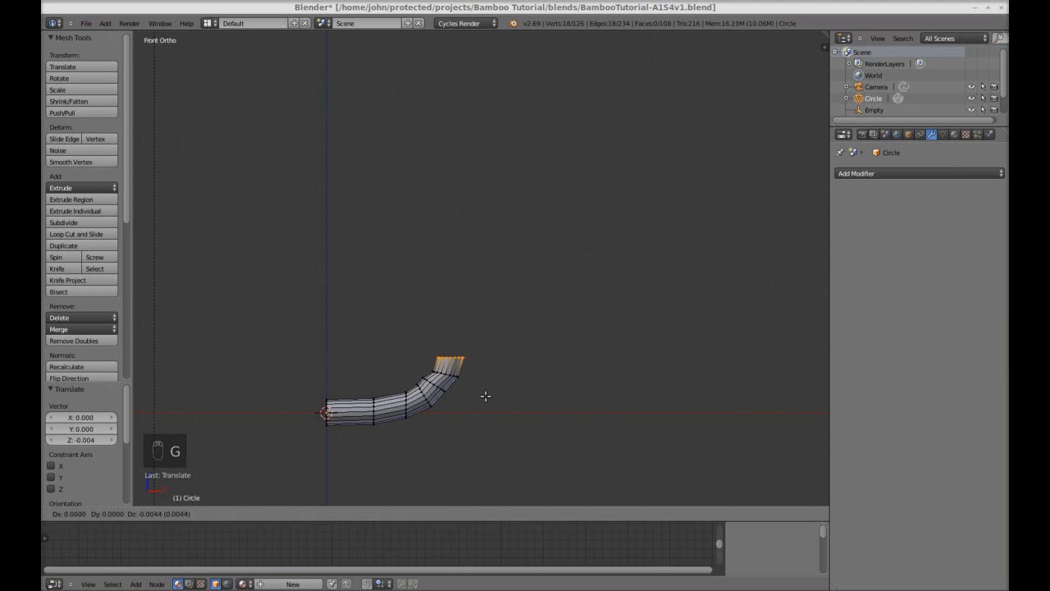
pyautogui.click(487, 399)
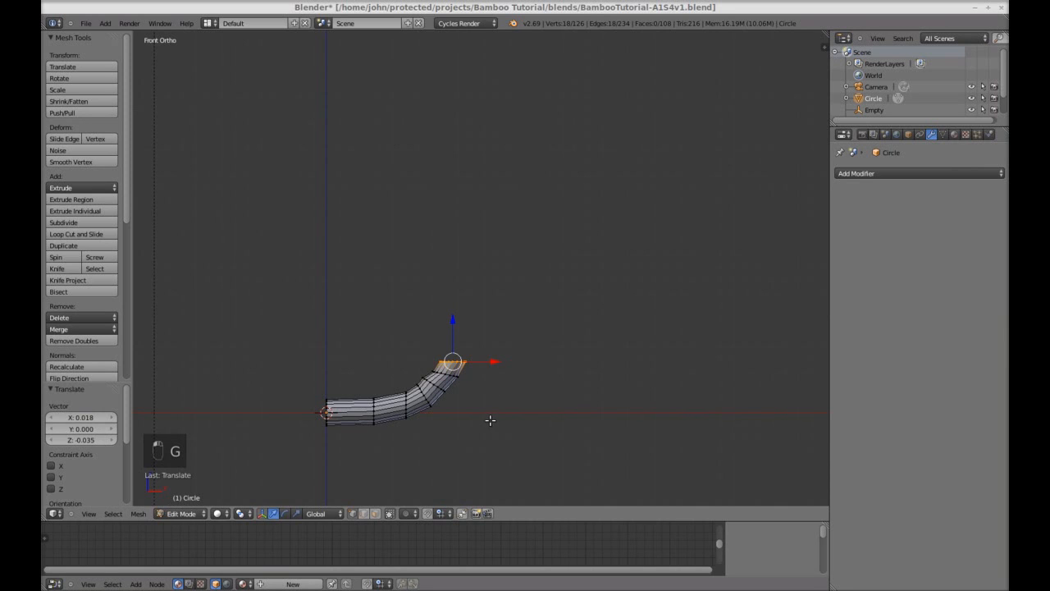
# - Extrude the level end ring about 0.08 upward in Z to add a short vertical segment
pyautogui.press('e')
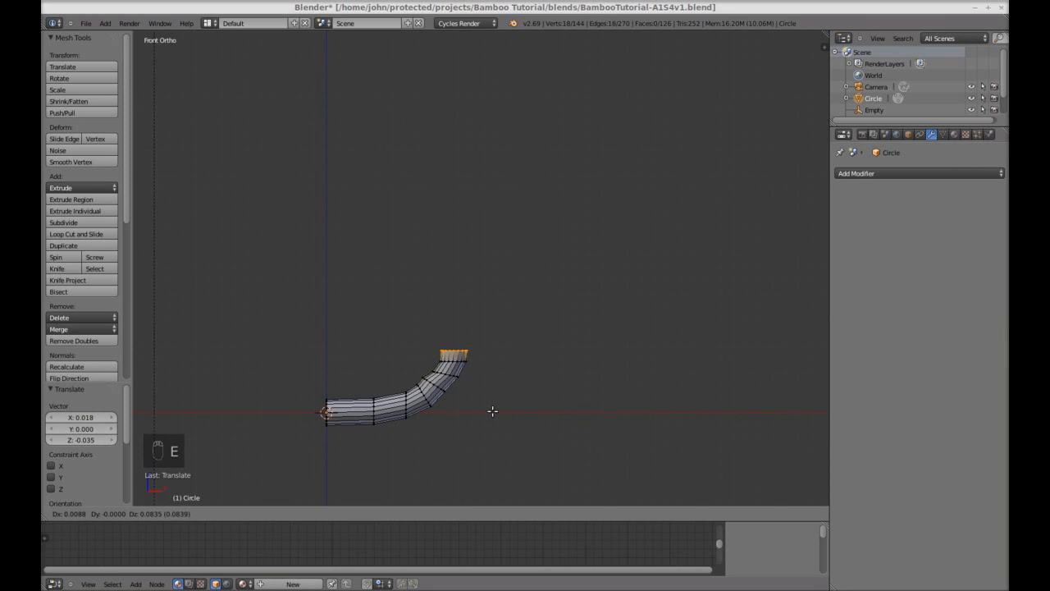
pyautogui.click(492, 411)
pyautogui.scroll(2, 480, 402)
pyautogui.keyDown('shift'); pyautogui.moveTo(479, 401); pyautogui.dragTo(516, 265, button='middle'); pyautogui.keyUp('shift')
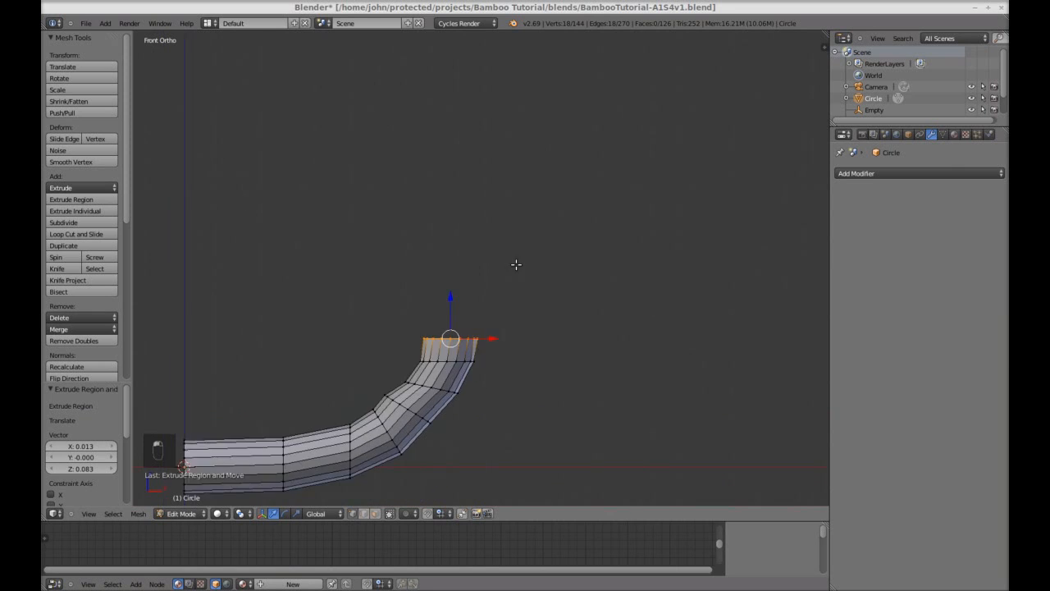
pyautogui.scroll(1, 506, 376)
pyautogui.scroll(1, 506, 376)
# - Rotate the top ring about 6.8° and flatten it by scaling to 0 along Z
pyautogui.press('r')
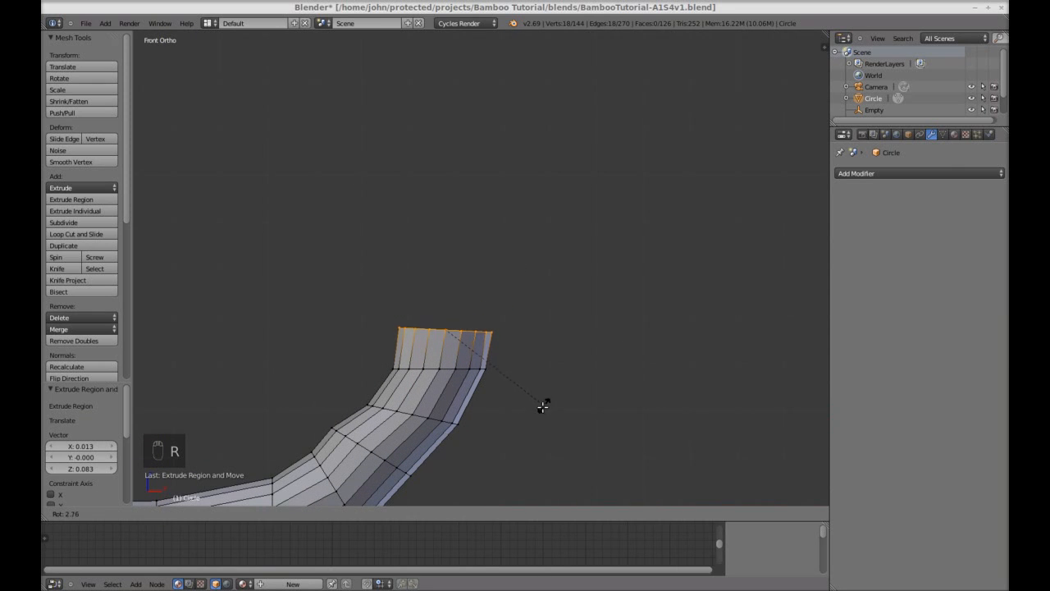
pyautogui.click(539, 413)
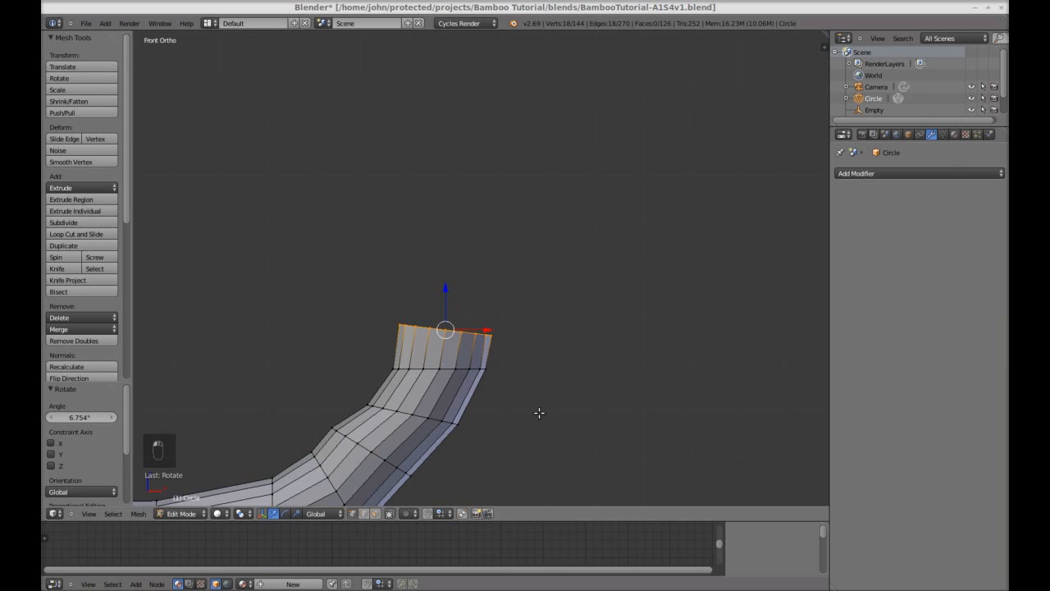
pyautogui.press('s')
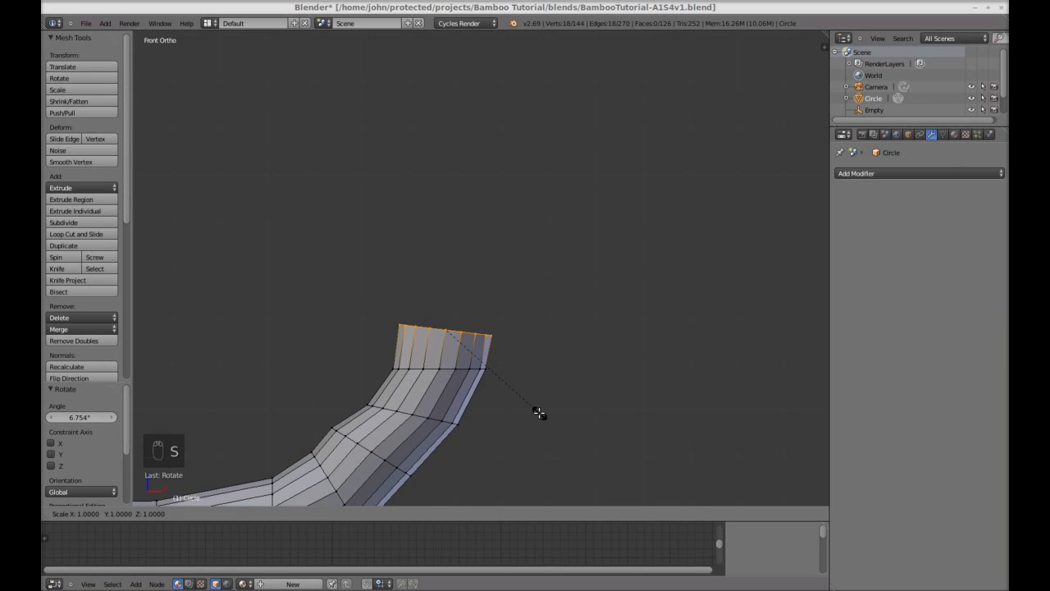
pyautogui.write('z0')
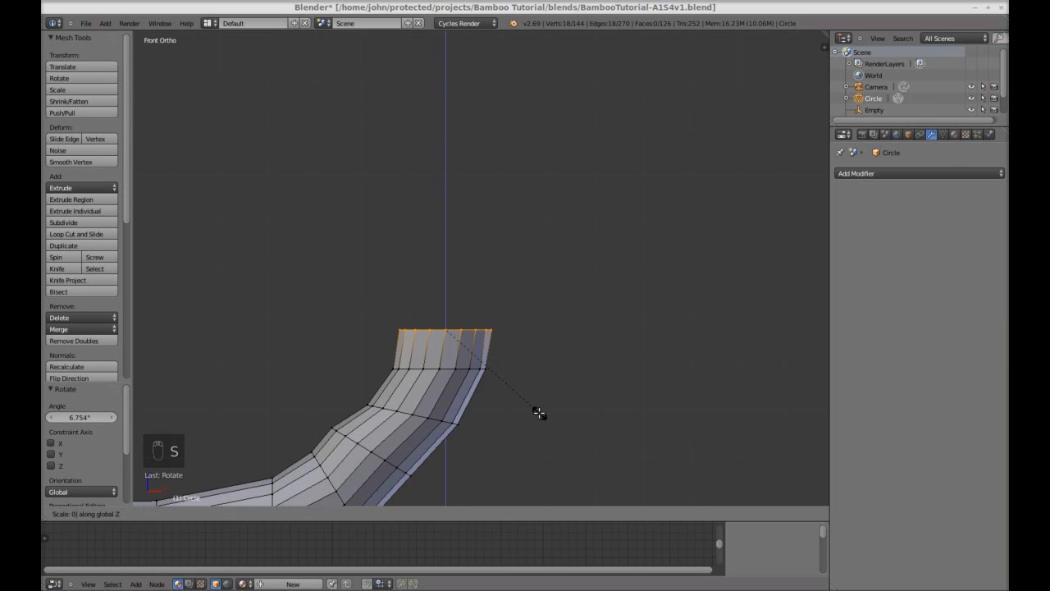
pyautogui.press('Return')
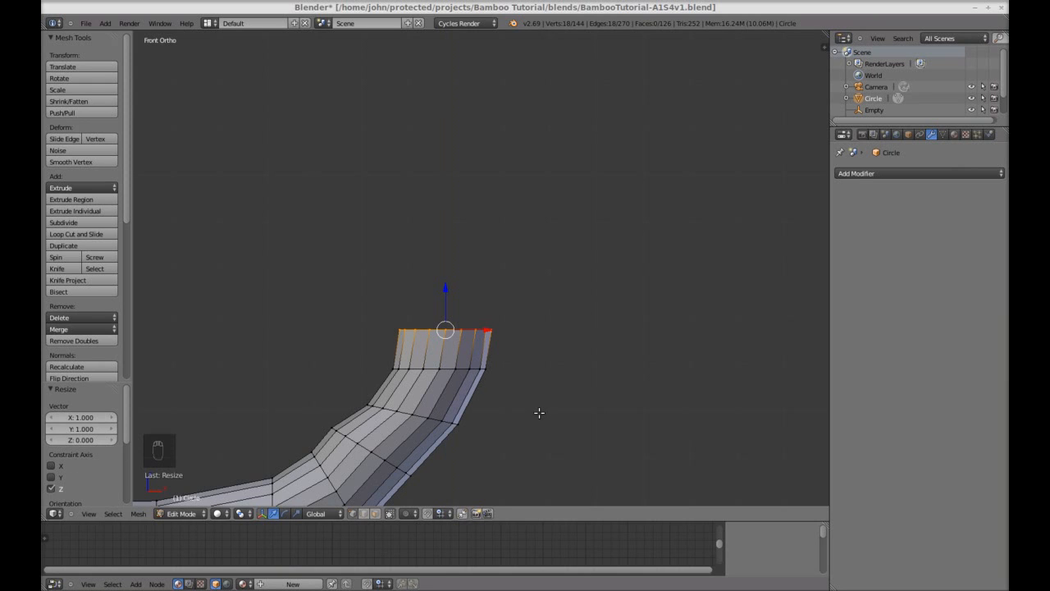
# - Deselect everything, select only the edge loop around the tube's open upper end, and return to front view
pyautogui.press('a')
pyautogui.scroll(-5, 516, 323)
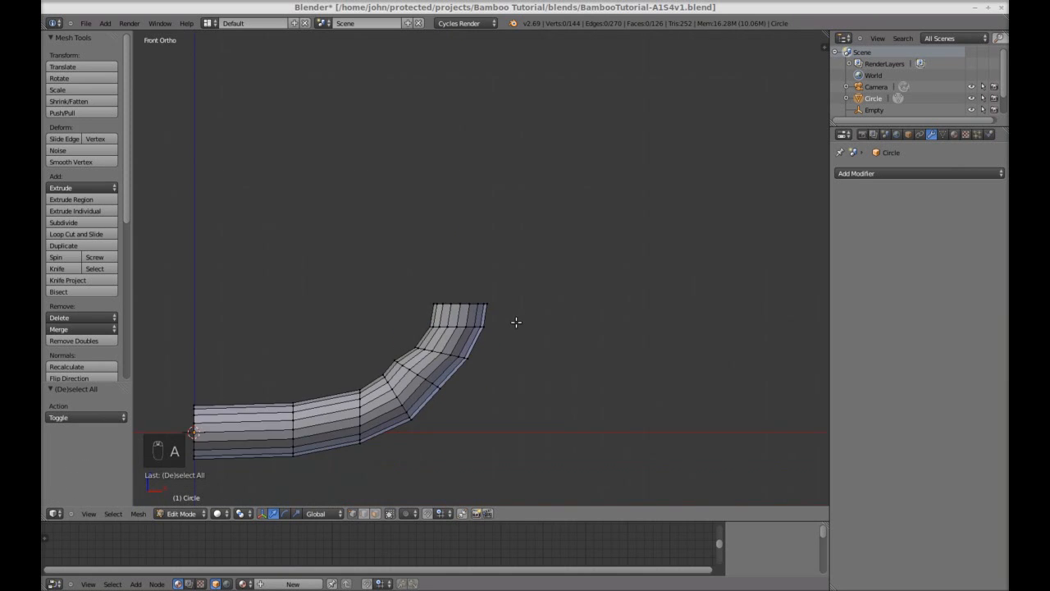
pyautogui.scroll(-3, 535, 348)
pyautogui.keyDown('shift'); pyautogui.moveTo(539, 368); pyautogui.dragTo(542, 427, button='middle'); pyautogui.keyUp('shift')
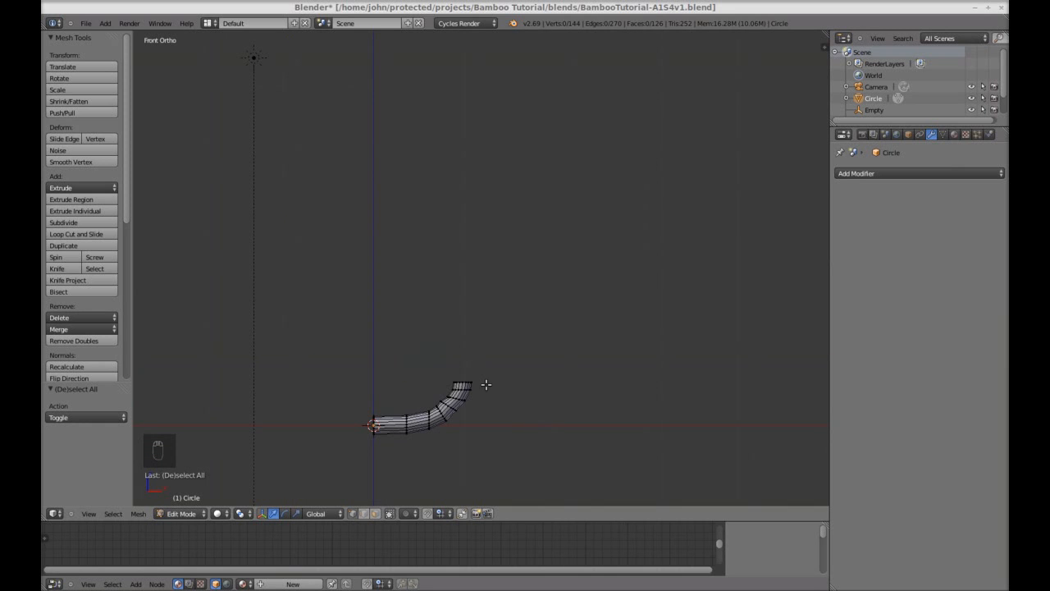
pyautogui.scroll(5, 486, 384)
pyautogui.keyDown('shift'); pyautogui.moveTo(487, 381); pyautogui.dragTo(549, 230, button='middle'); pyautogui.keyUp('shift')
pyautogui.keyDown('shift'); pyautogui.moveTo(530, 342); pyautogui.dragTo(580, 317, button='middle'); pyautogui.keyUp('shift')
pyautogui.scroll(1, 542, 346)
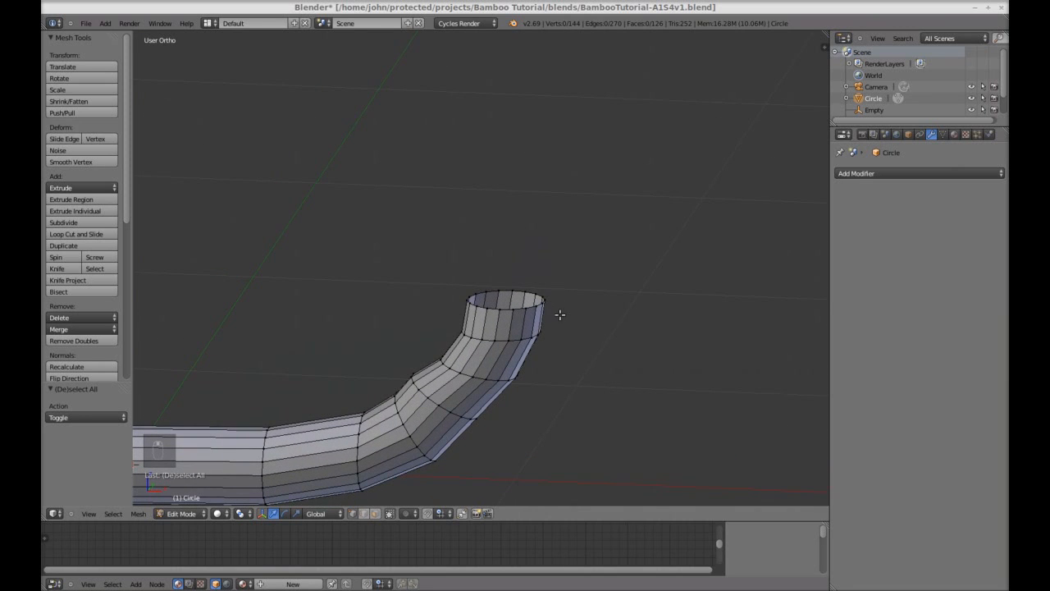
pyautogui.keyDown('alt'); pyautogui.rightClick(532, 308); pyautogui.keyUp('alt')
pyautogui.press('KP_1')
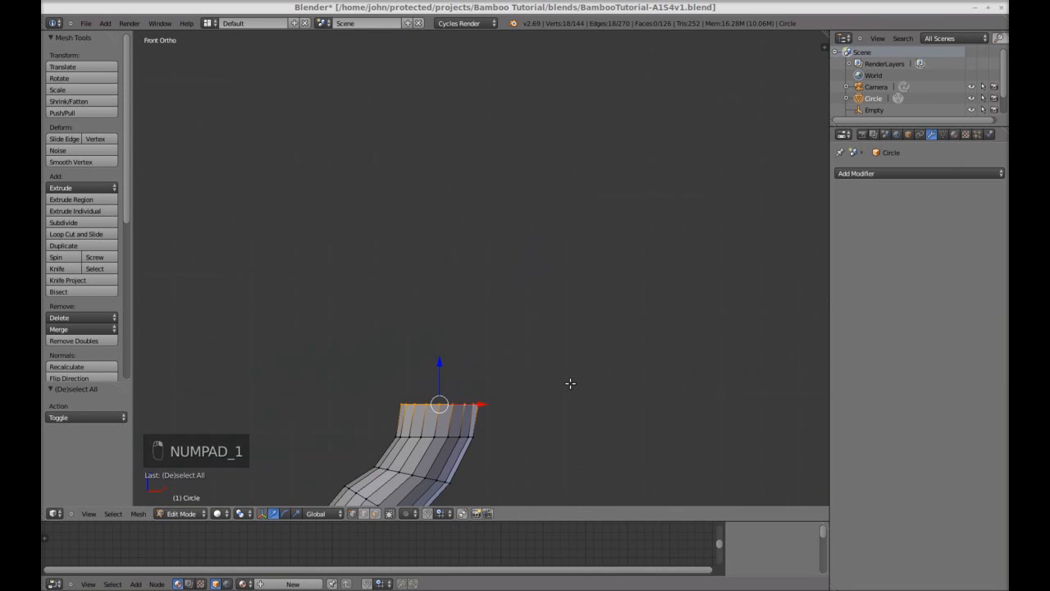
# - Extrude the stalk's top ring about 3.95 upward in Z and scale the new end ring to about 0.12
pyautogui.scroll(-4, 571, 383)
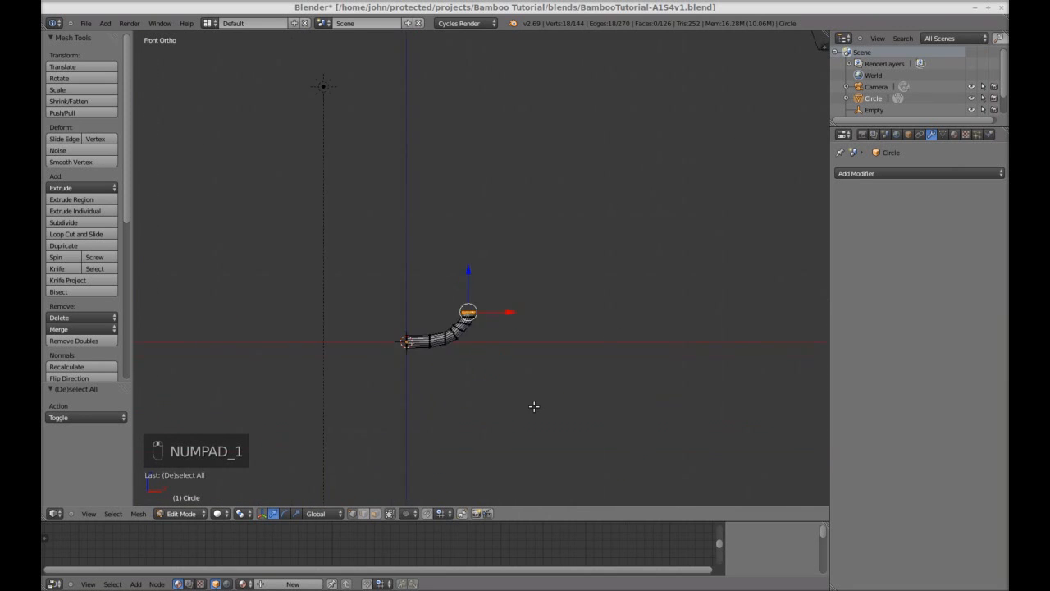
pyautogui.moveTo(534, 406)
pyautogui.keyDown('shift'); pyautogui.mouseDown(button='middle')
pyautogui.moveTo(537, 378)
pyautogui.moveTo(527, 419)
pyautogui.mouseUp(button='middle'); pyautogui.keyUp('shift')
pyautogui.press('e')
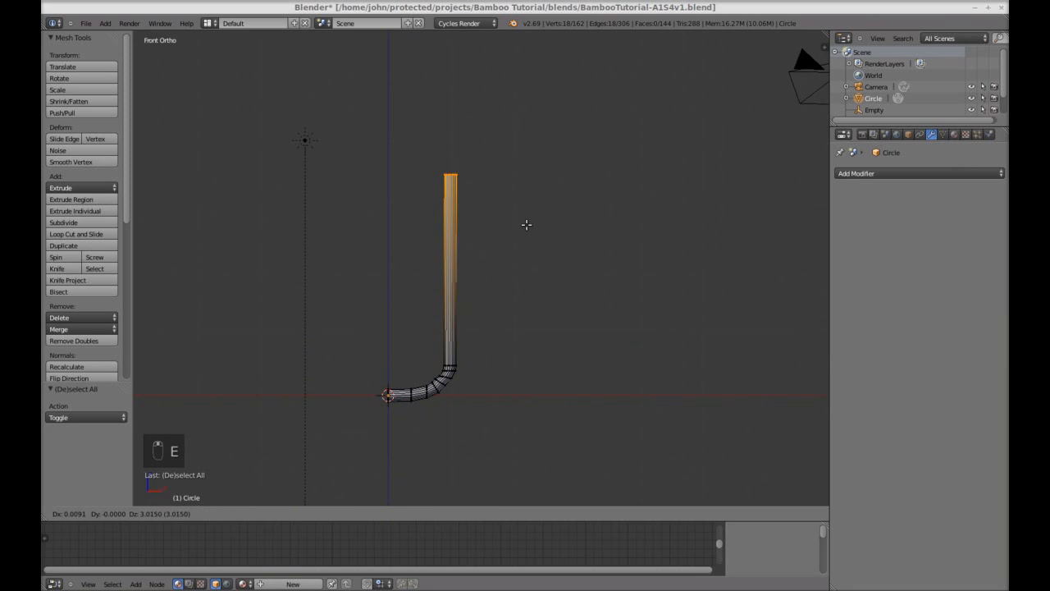
pyautogui.press('z')
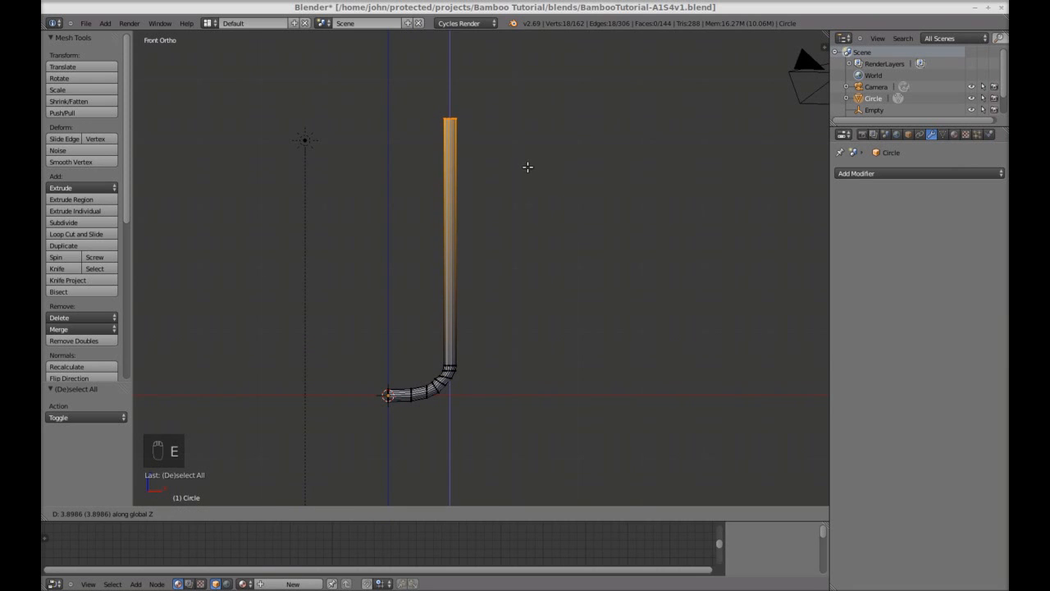
pyautogui.click(528, 165)
pyautogui.press('s')
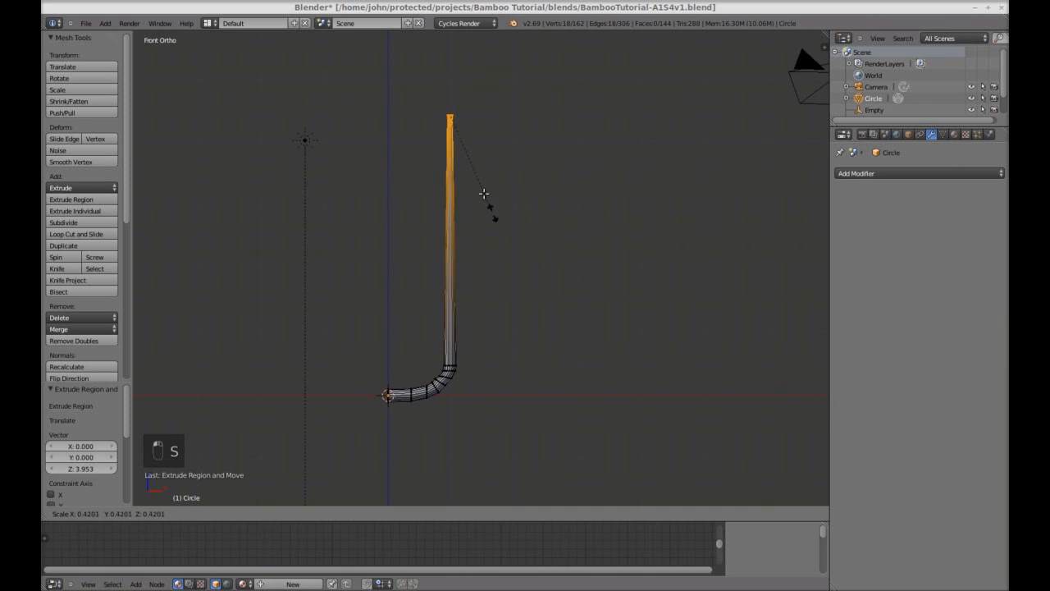
pyautogui.click(459, 144)
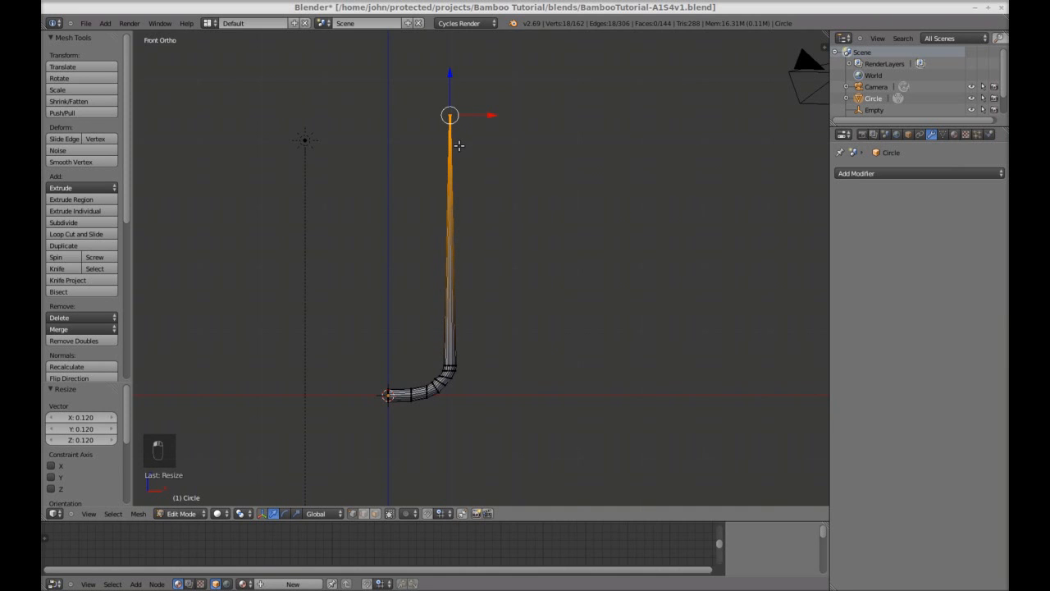
# - Rotate the small ring at the stalk's tip about -79.7° in front view to make a steep slanted cut
pyautogui.scroll(2, 457, 143)
pyautogui.keyDown('shift'); pyautogui.moveTo(459, 123); pyautogui.dragTo(494, 265, button='middle'); pyautogui.keyUp('shift')
pyautogui.keyDown('shift'); pyautogui.moveTo(487, 188); pyautogui.dragTo(500, 285, button='middle'); pyautogui.keyUp('shift')
pyautogui.scroll(4, 500, 261)
pyautogui.scroll(2, 492, 244)
pyautogui.keyDown('shift'); pyautogui.moveTo(492, 244); pyautogui.dragTo(500, 282, button='middle'); pyautogui.keyUp('shift')
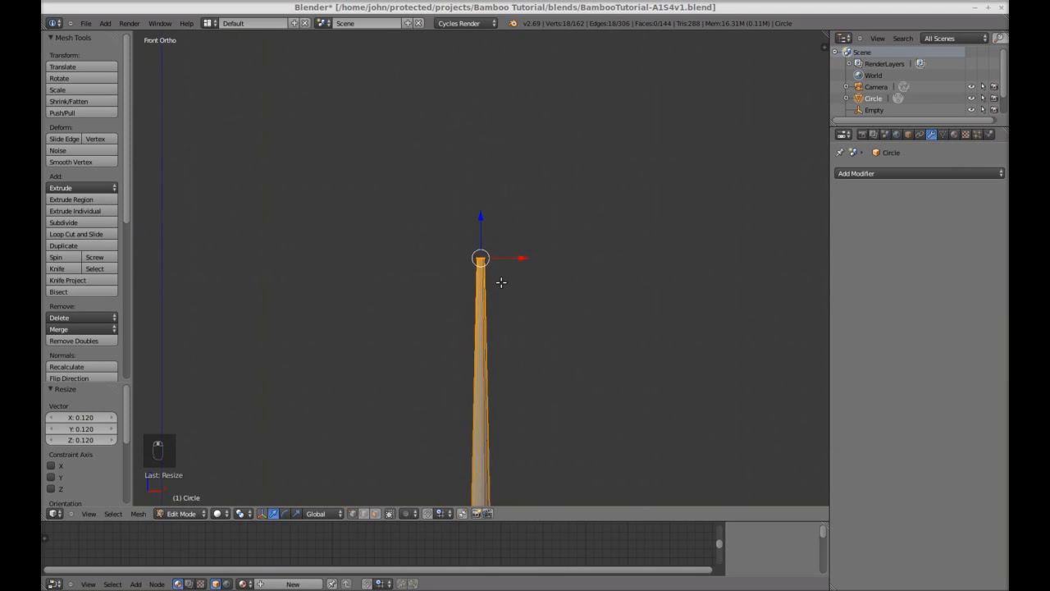
pyautogui.scroll(4, 501, 282)
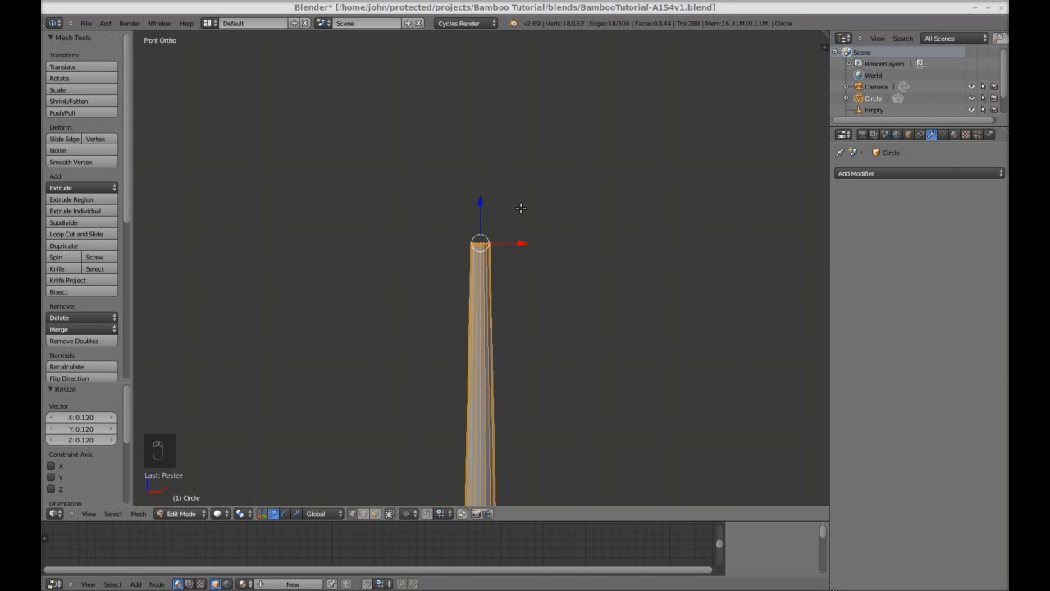
pyautogui.keyDown('shift'); pyautogui.moveTo(510, 395); pyautogui.dragTo(513, 347, button='middle'); pyautogui.keyUp('shift')
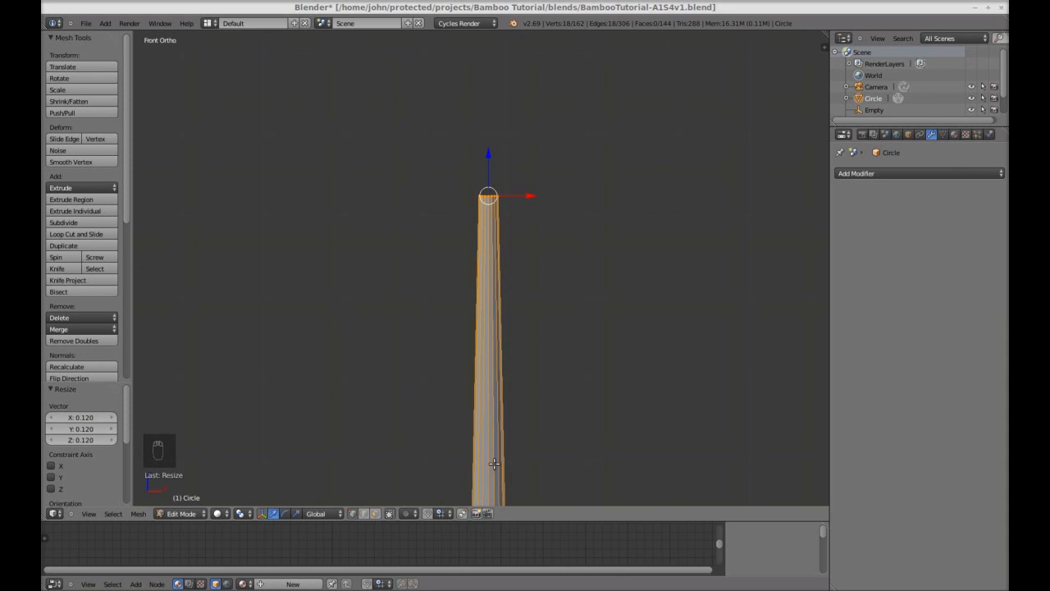
pyautogui.press('r')
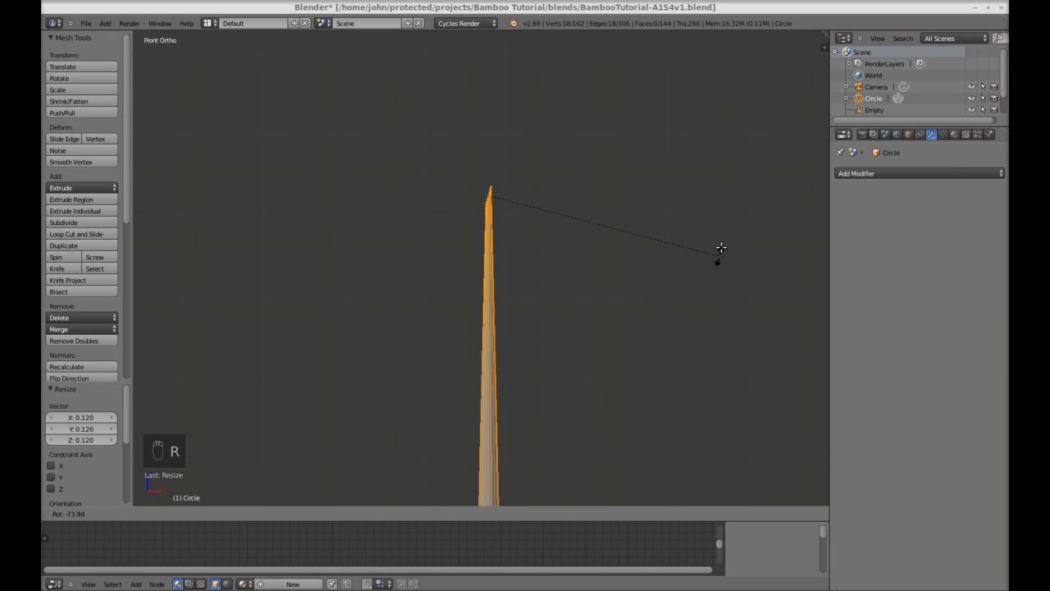
pyautogui.click(721, 233)
# - Scale the slanted tip ring up by about 3.12 and rotate it about -3.6° further
pyautogui.press('s')
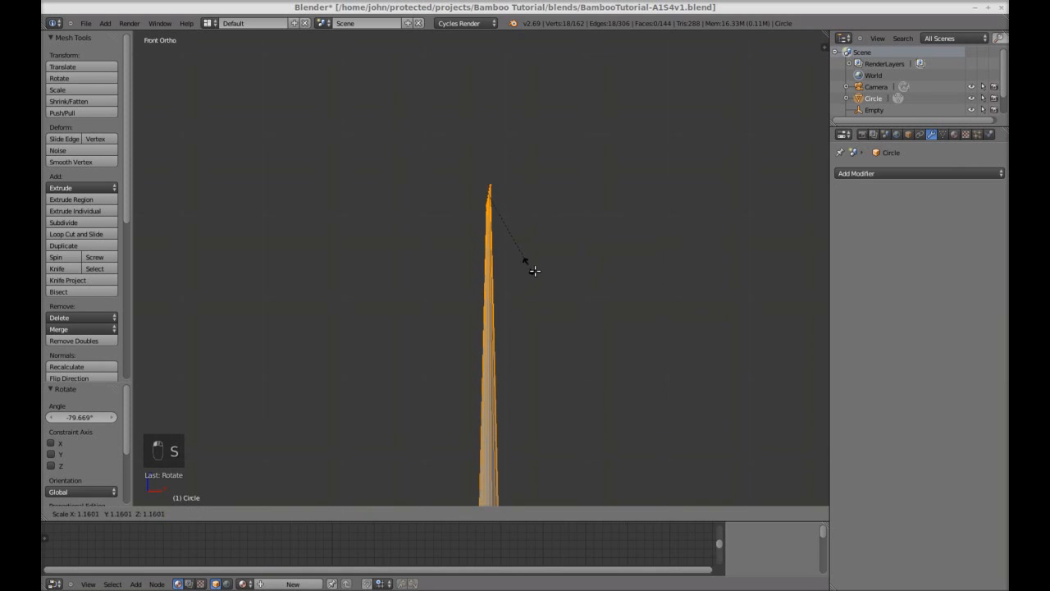
pyautogui.click(618, 365)
pyautogui.press('r')
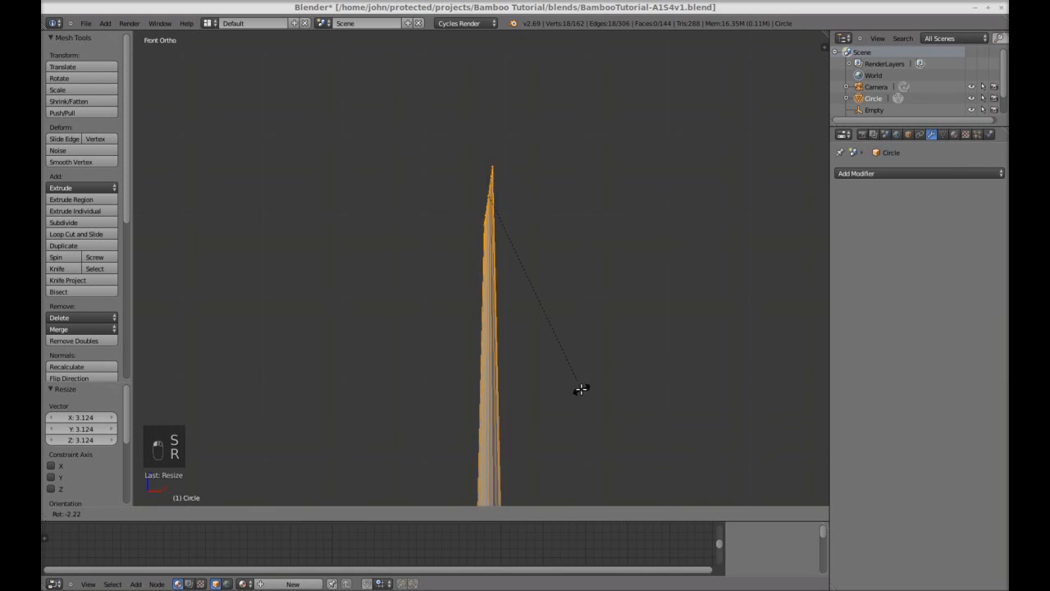
pyautogui.click(585, 387)
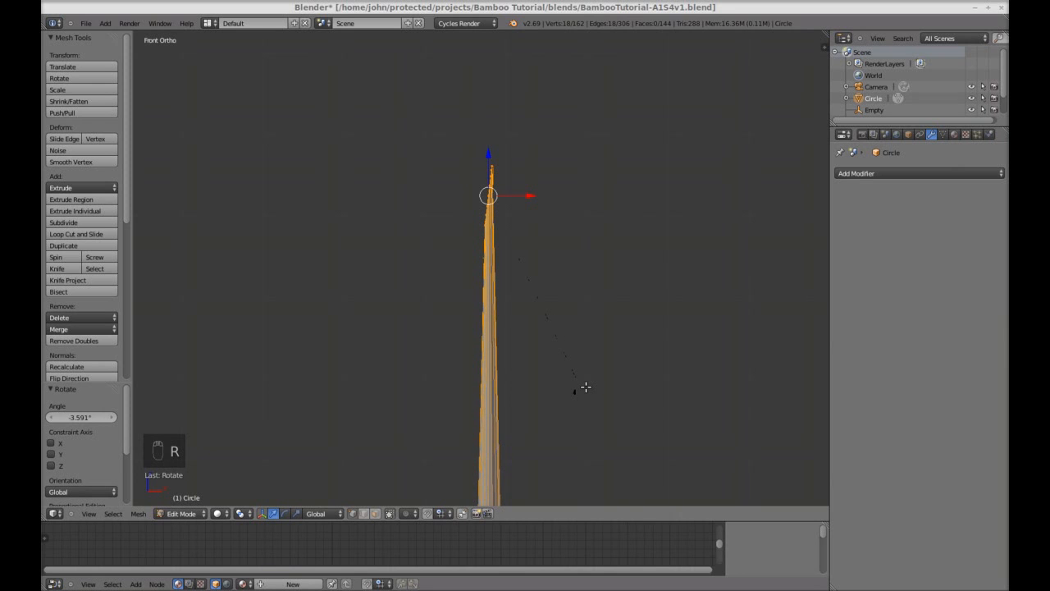
# - Narrow the tip ring by scaling it down along Y only, working from the top view
pyautogui.scroll(-1, 510, 256)
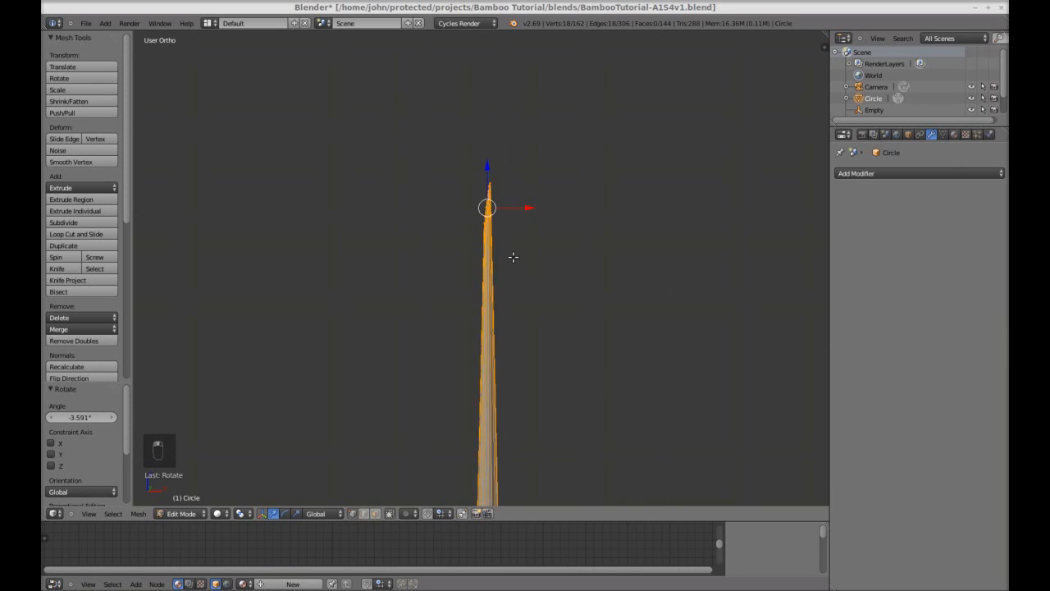
pyautogui.moveTo(525, 260)
pyautogui.mouseDown(button='middle')
pyautogui.moveTo(565, 251)
pyautogui.moveTo(539, 372)
pyautogui.moveTo(546, 363)
pyautogui.mouseUp(button='middle')
pyautogui.press('KP_7')
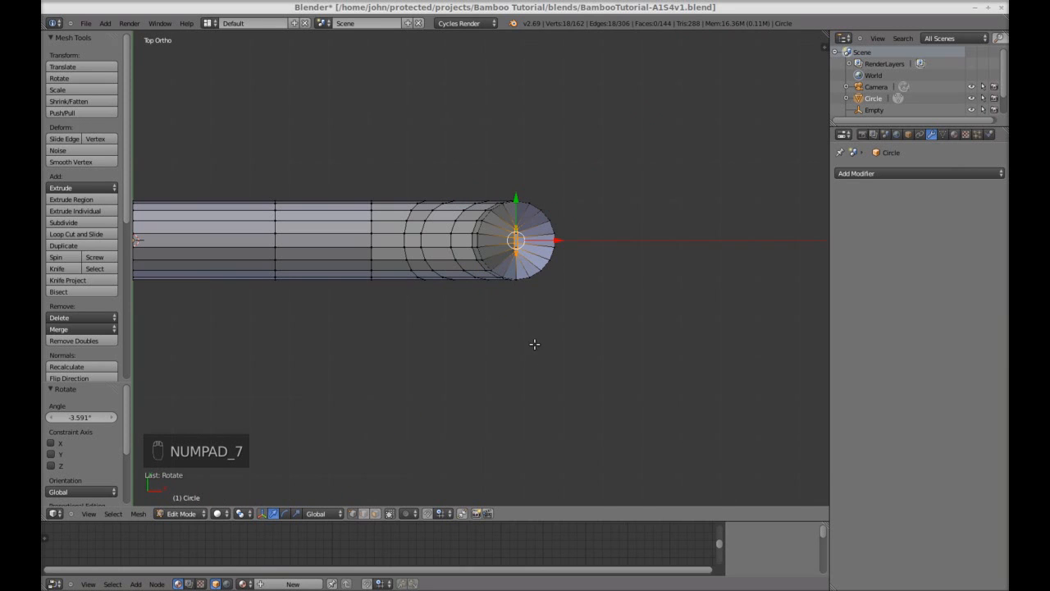
pyautogui.press('s')
pyautogui.press('y')
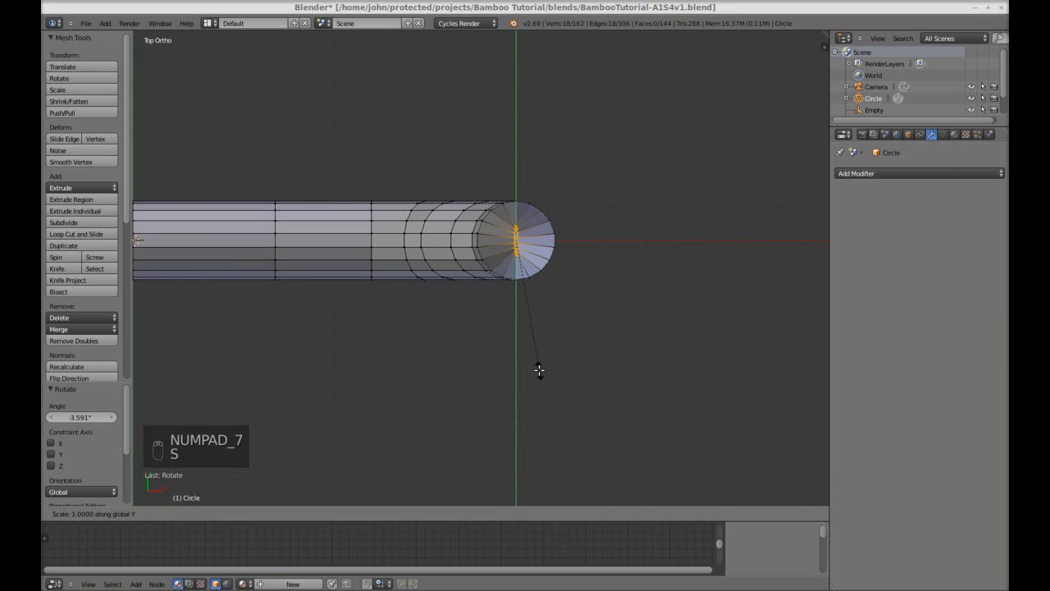
pyautogui.click(529, 286)
# - Return to Object Mode and apply smooth shading to the whole stalk
pyautogui.moveTo(531, 287); pyautogui.dragTo(546, 170, button='middle')
pyautogui.scroll(6, 531, 284)
pyautogui.press('Tab')
pyautogui.scroll(4, 585, 294)
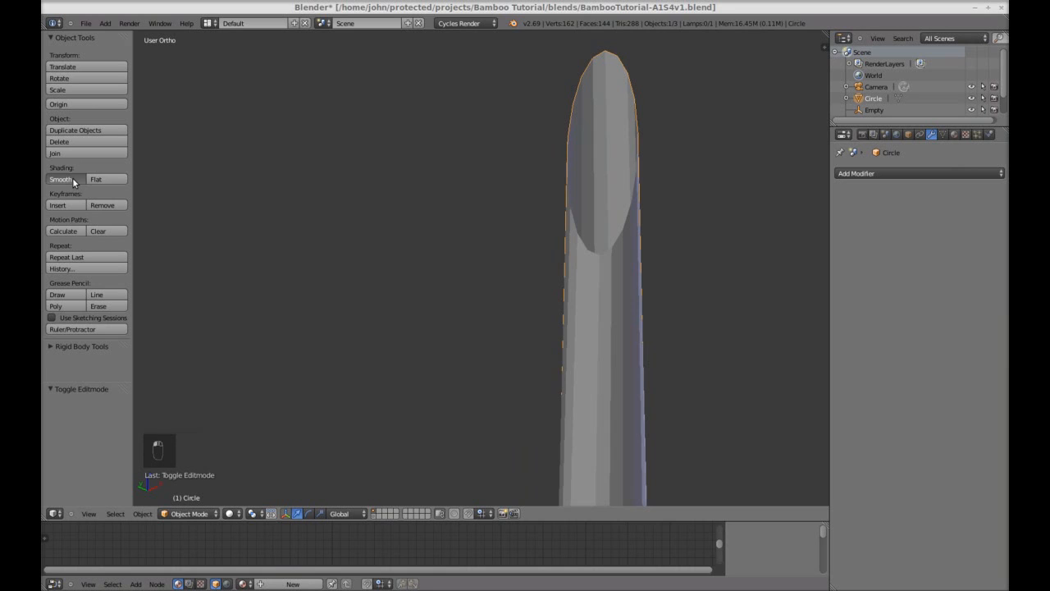
pyautogui.click(71, 178)
pyautogui.scroll(-3, 581, 366)
pyautogui.moveTo(581, 366); pyautogui.dragTo(614, 289, button='middle')
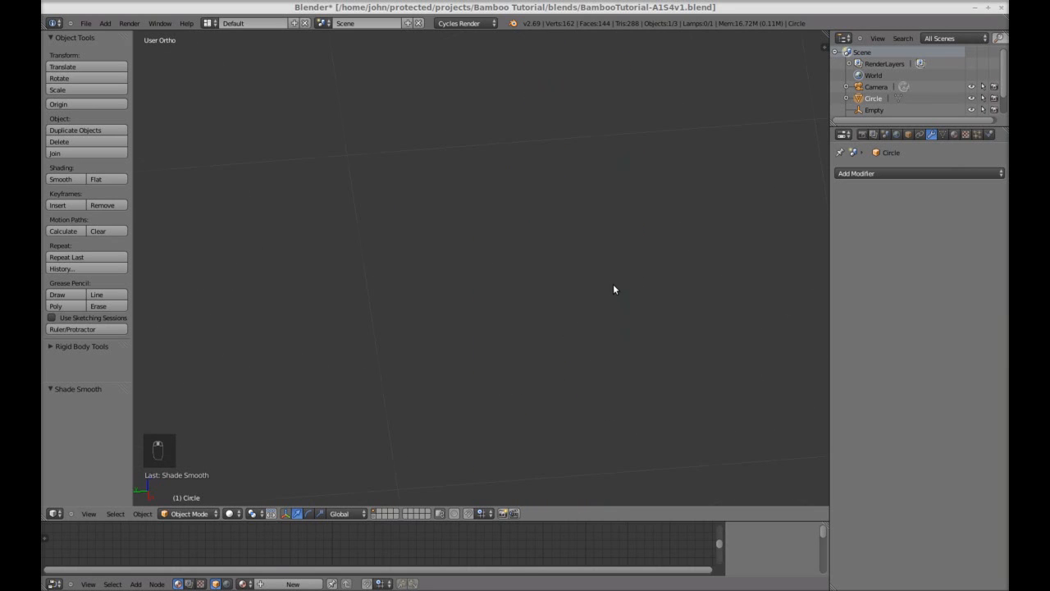
pyautogui.press('KP_7')
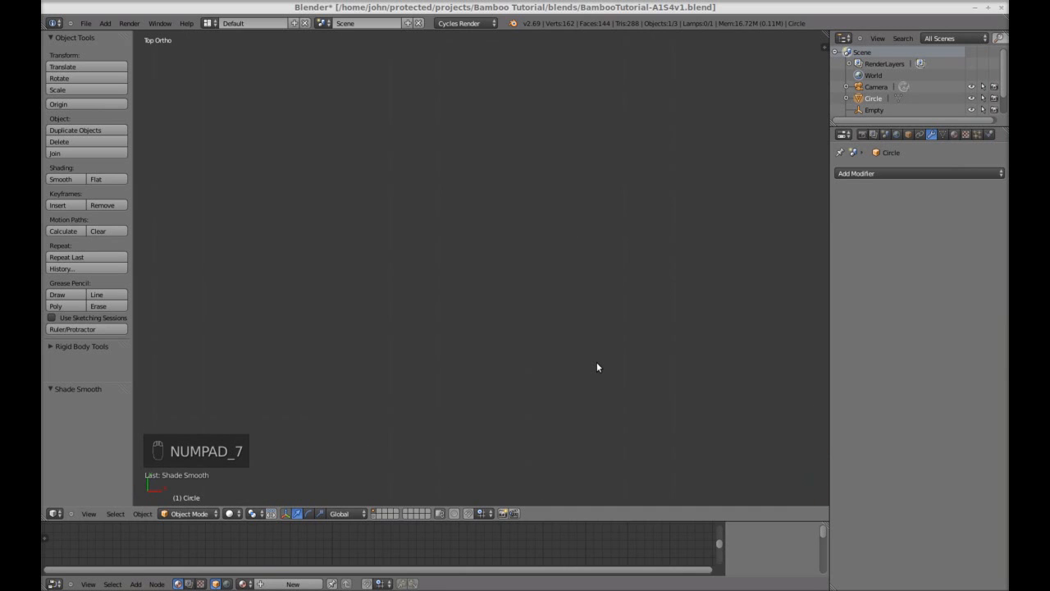
pyautogui.scroll(-5, 620, 382)
pyautogui.keyDown('shift'); pyautogui.moveTo(732, 274); pyautogui.dragTo(533, 384, button='middle'); pyautogui.keyUp('shift')
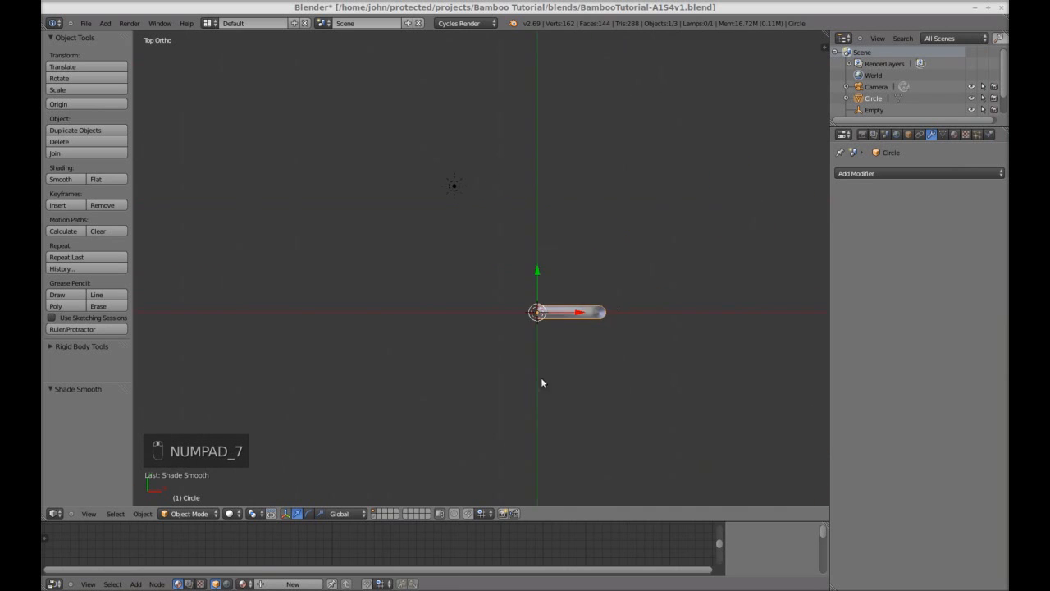
pyautogui.scroll(6, 548, 377)
pyautogui.keyDown('shift'); pyautogui.moveTo(644, 384); pyautogui.dragTo(588, 422, button='middle'); pyautogui.keyUp('shift')
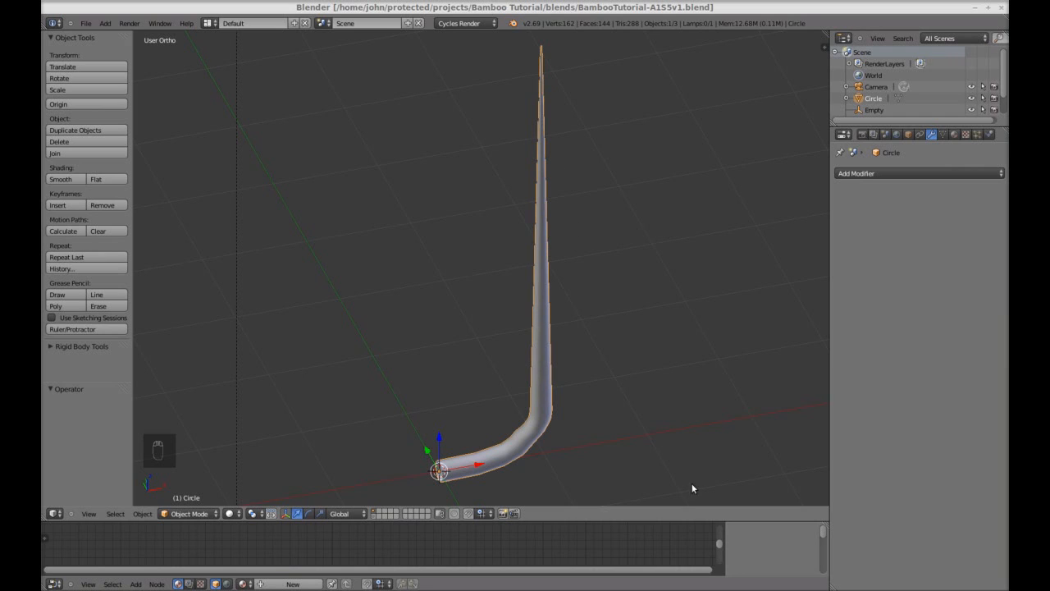
# - Split the 3D view into two side-by-side areas of similar width and switch the second to the UV/Image Editor
pyautogui.rightClick(685, 518)
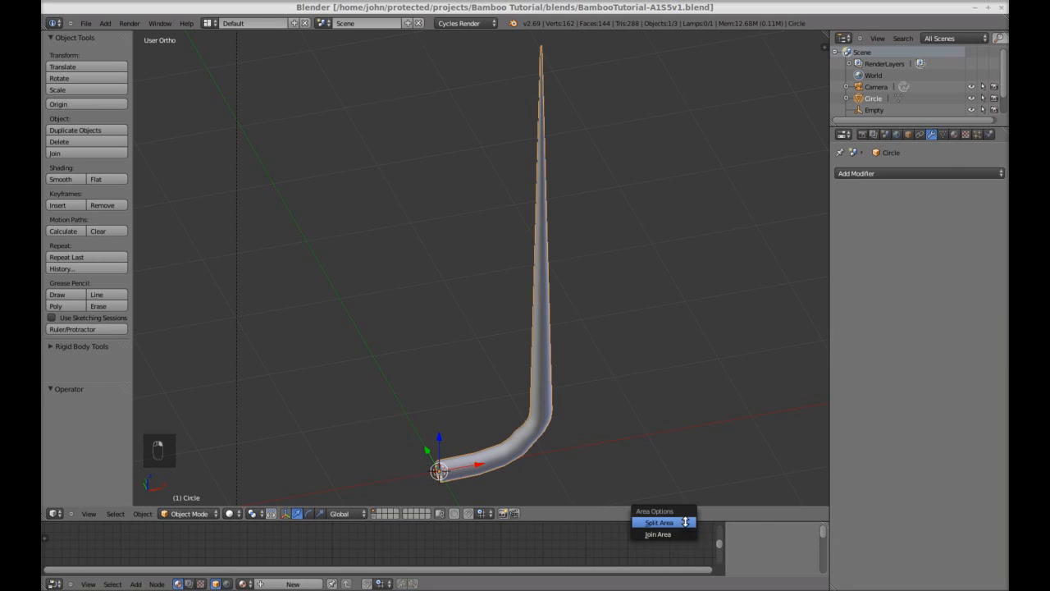
pyautogui.click(676, 521)
pyautogui.click(468, 422)
pyautogui.click(484, 514)
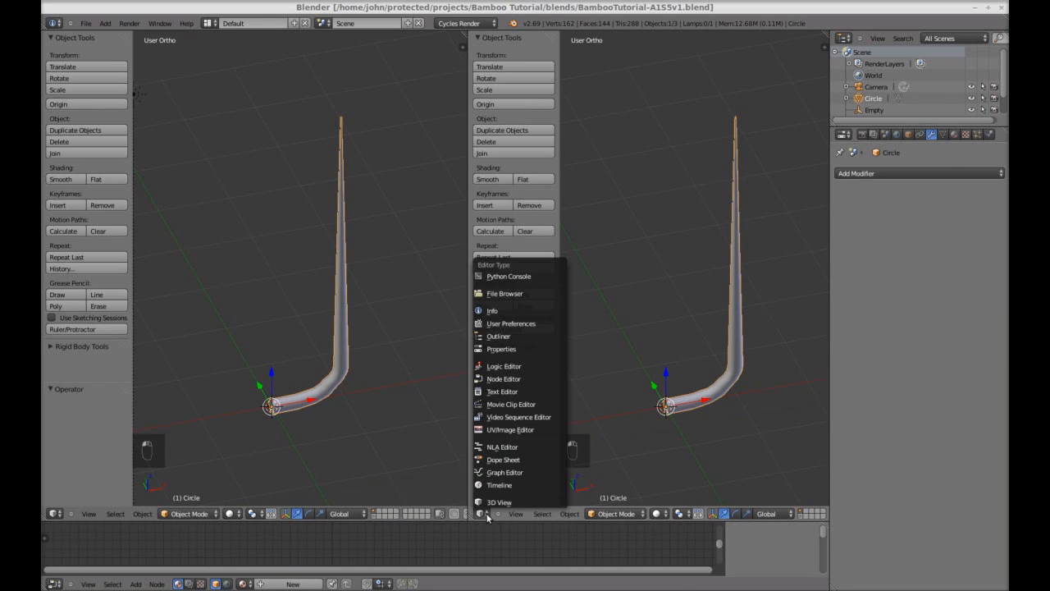
pyautogui.click(510, 430)
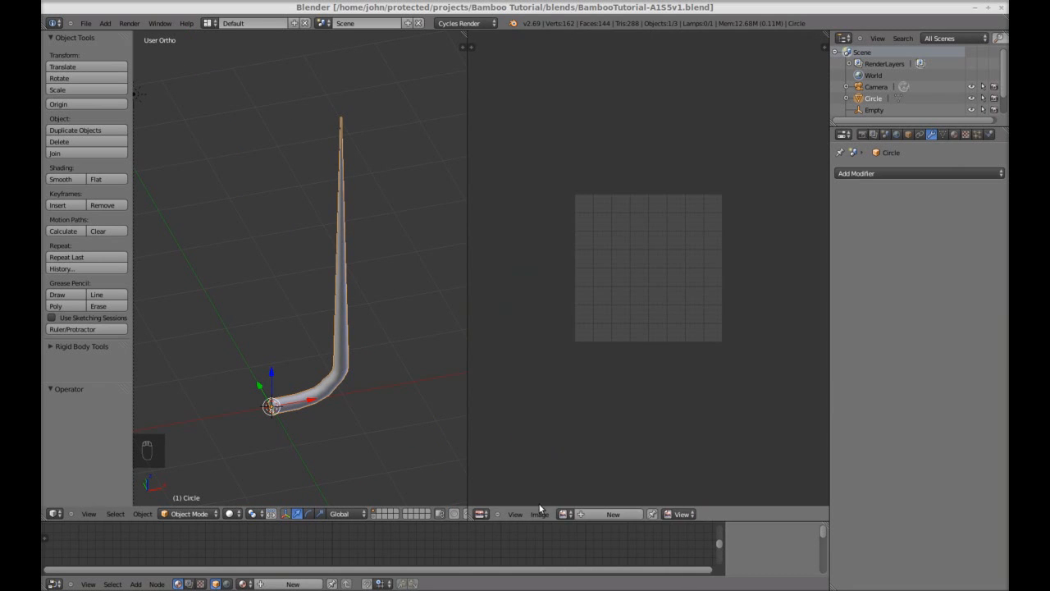
# - Open the image bamboo leaf.png from the project's textures folder in the UV/Image Editor and fit the whole leaf in view
pyautogui.click(539, 515)
pyautogui.click(558, 492)
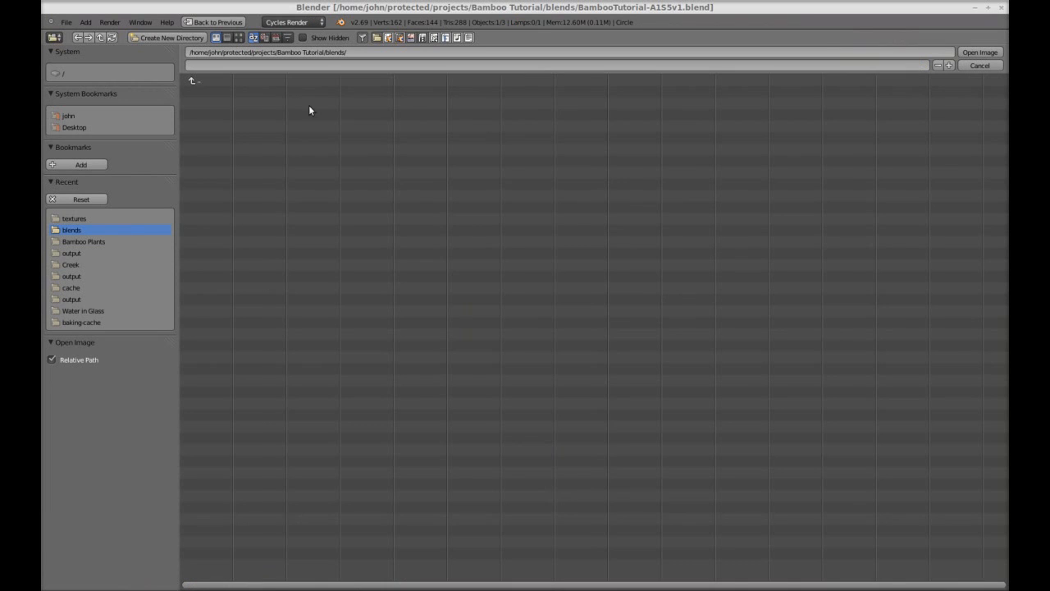
pyautogui.click(226, 79)
pyautogui.click(230, 137)
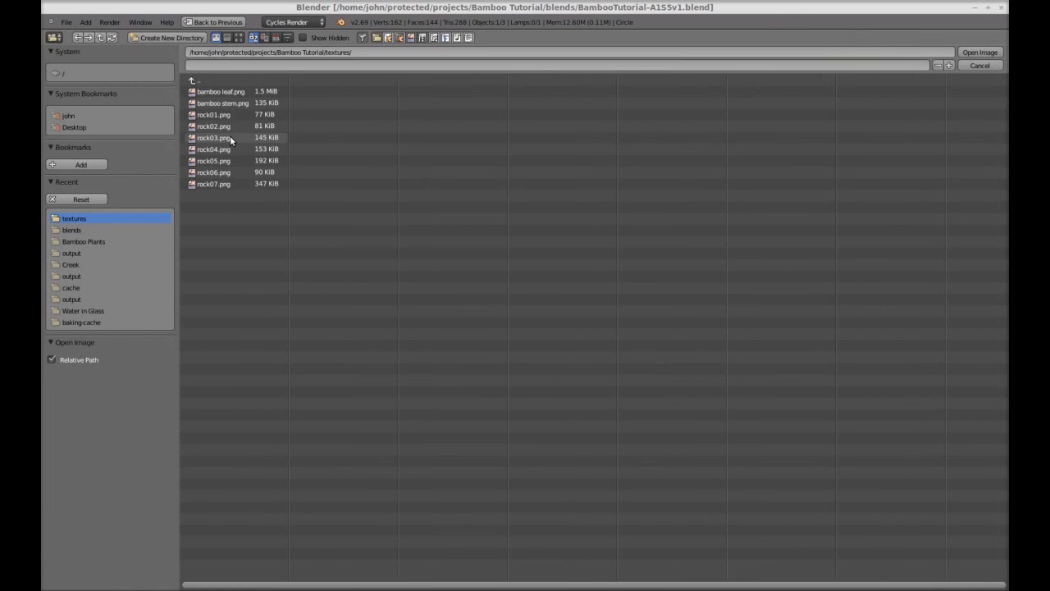
pyautogui.click(240, 92)
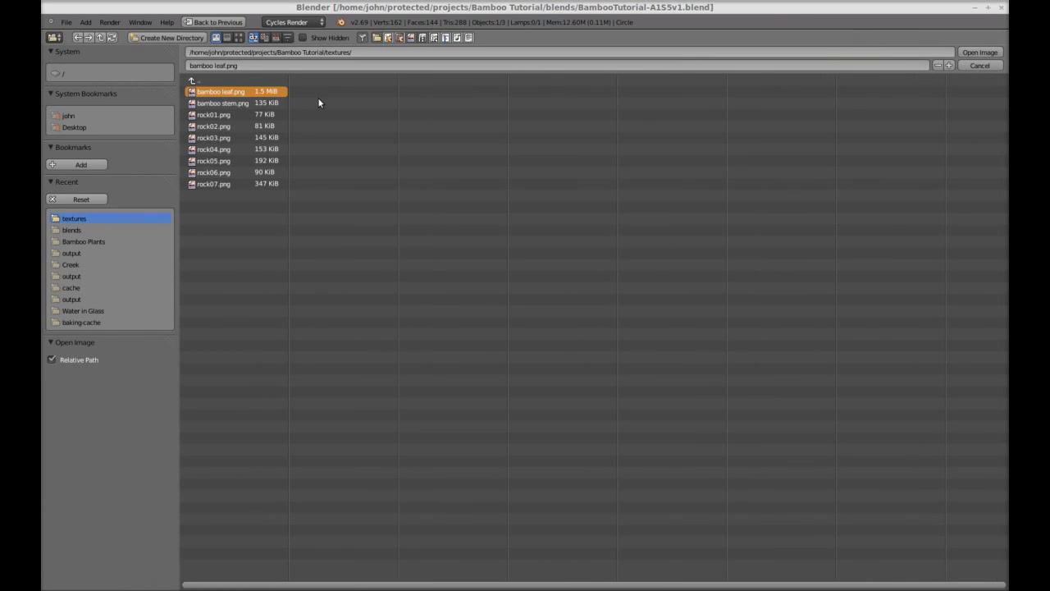
pyautogui.click(983, 51)
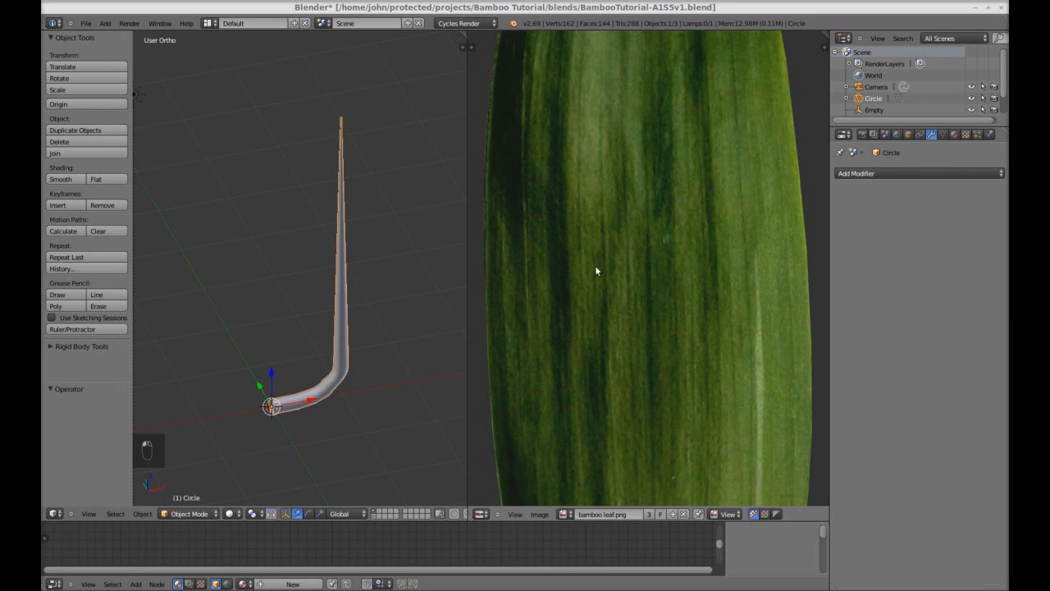
pyautogui.scroll(-5, 613, 309)
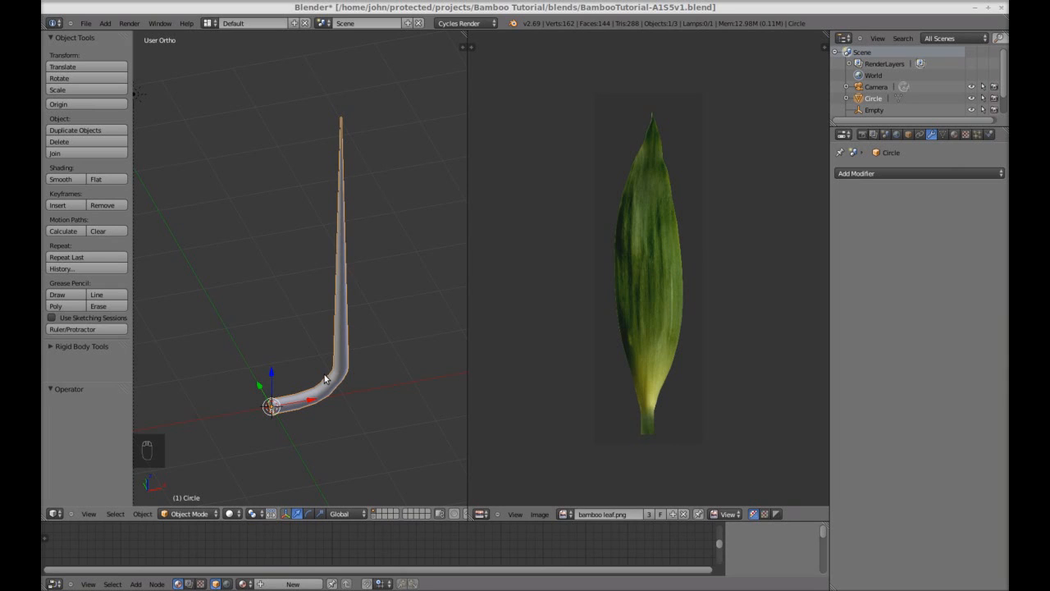
# - Enter Edit Mode on the stalk, deselect everything, and select one lengthwise edge loop running from base to tip
pyautogui.scroll(3, 350, 322)
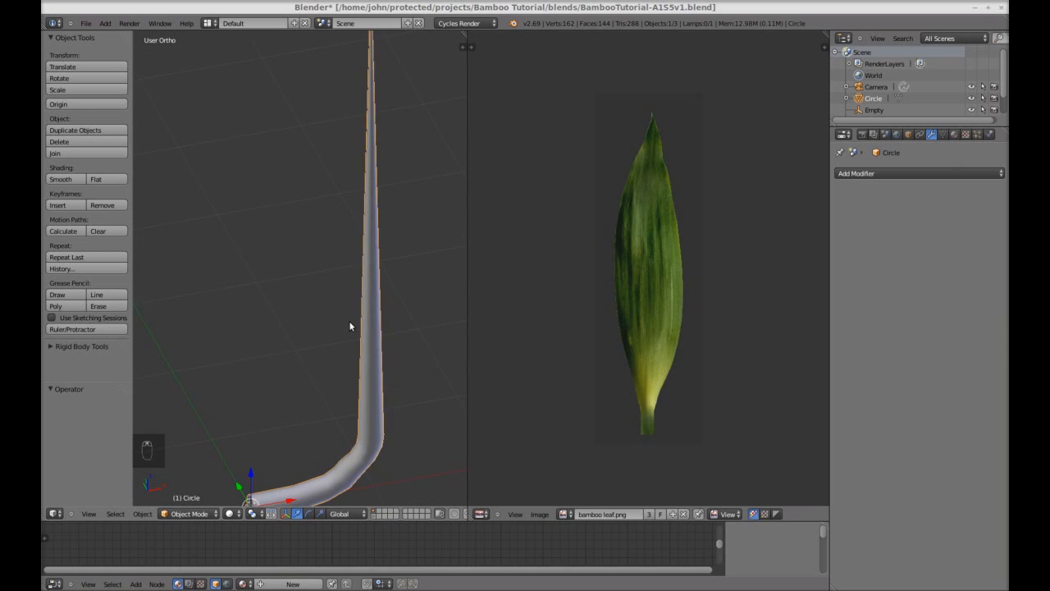
pyautogui.moveTo(349, 325)
pyautogui.keyDown('shift'); pyautogui.mouseDown(button='middle')
pyautogui.moveTo(320, 295)
pyautogui.moveTo(343, 331)
pyautogui.mouseUp(button='middle'); pyautogui.keyUp('shift')
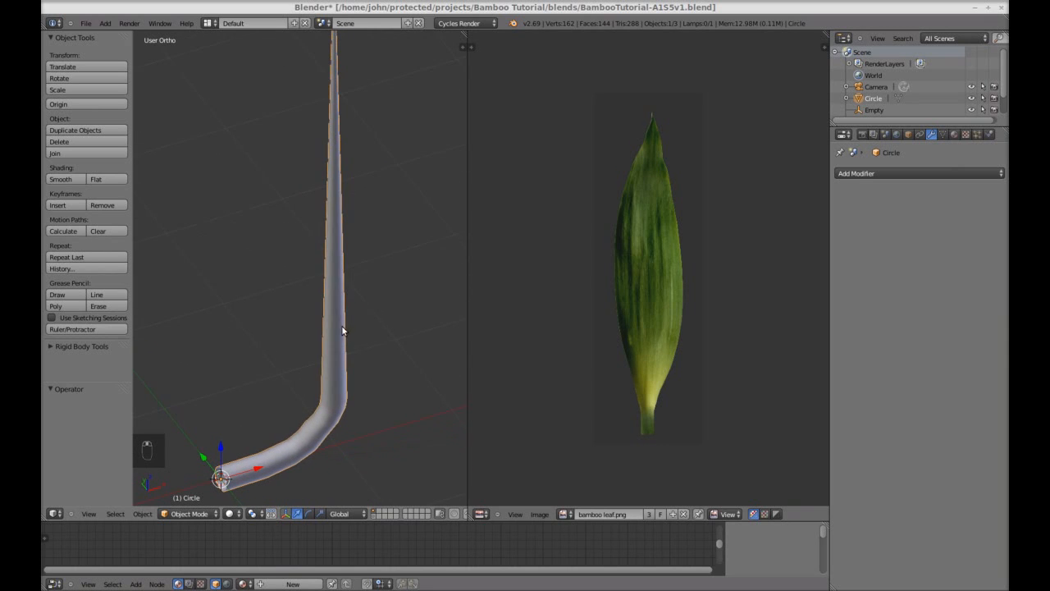
pyautogui.press('Tab')
pyautogui.press('a')
pyautogui.press('a')
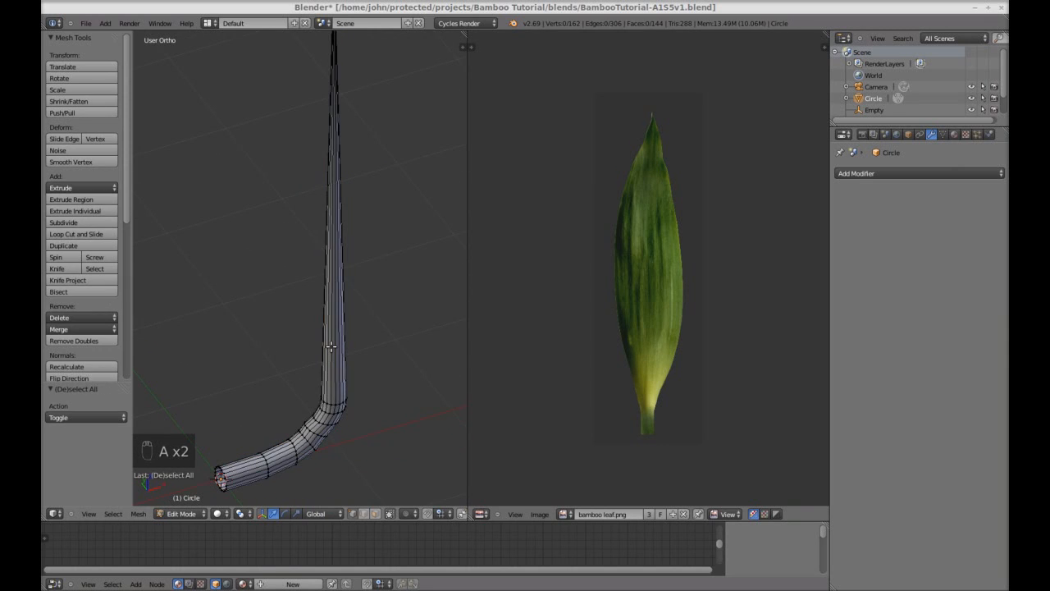
pyautogui.keyDown('alt'); pyautogui.rightClick(261, 457); pyautogui.keyUp('alt')
pyautogui.press('KP_4')
pyautogui.scroll(-2, 311, 304)
pyautogui.scroll(5, 311, 304)
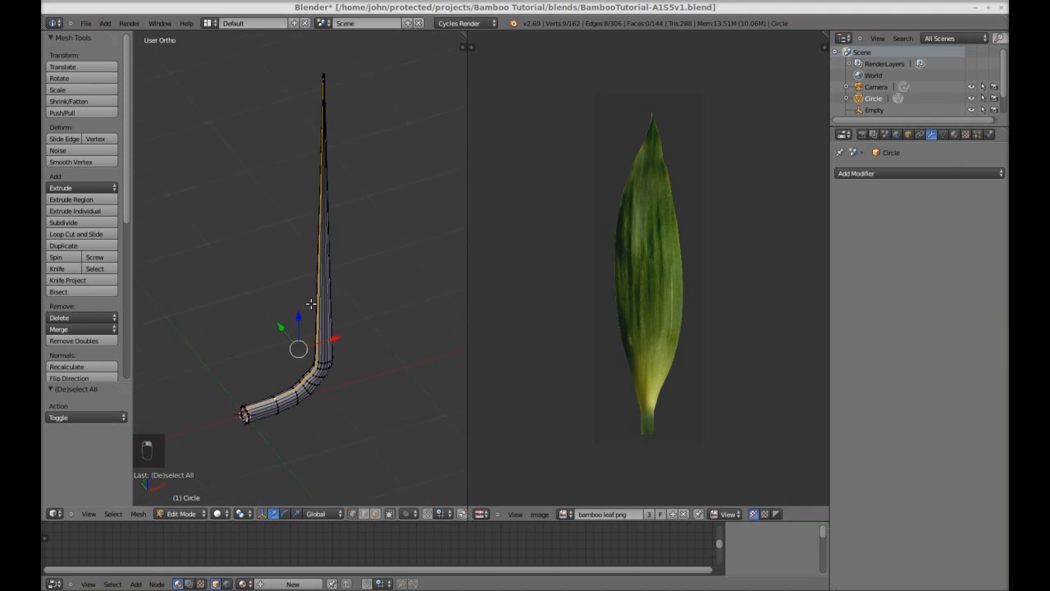
pyautogui.scroll(-2, 311, 304)
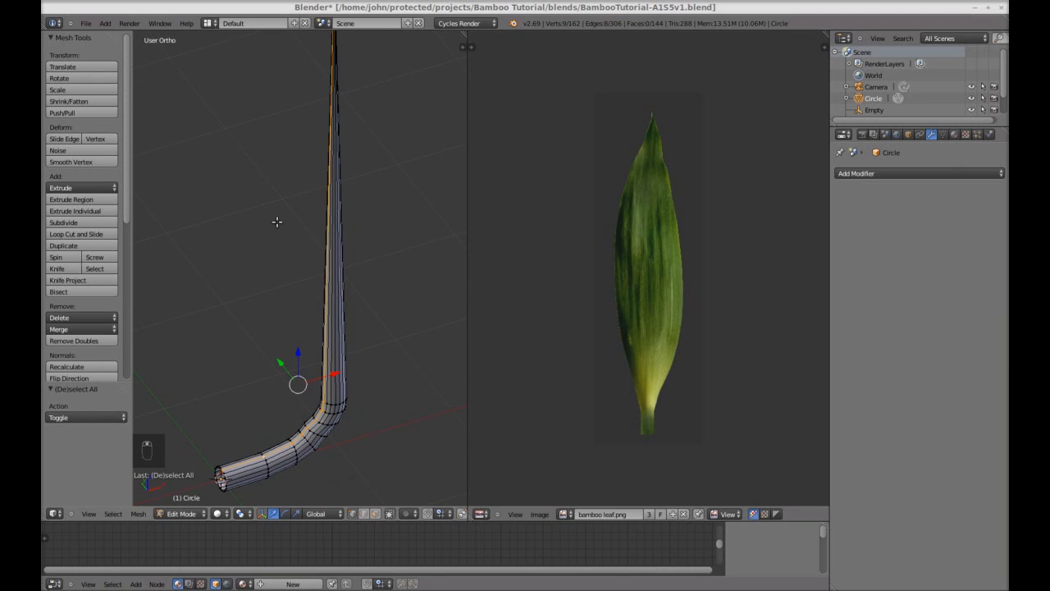
# - Mark the selected lengthwise edge loop of the stalk as a UV seam
pyautogui.press('space')
pyautogui.write('mar')
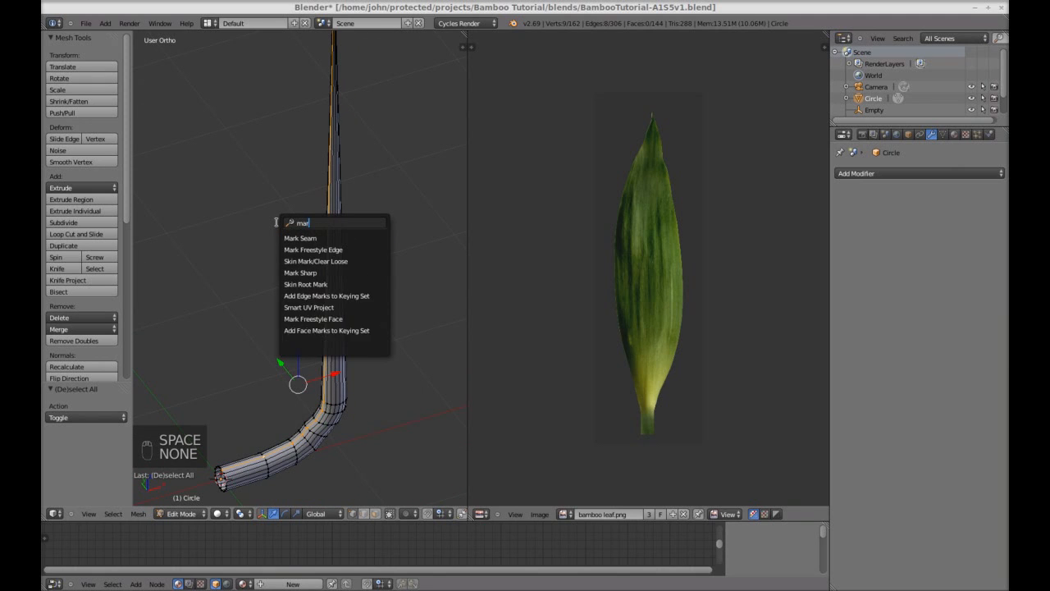
pyautogui.write('k seam')
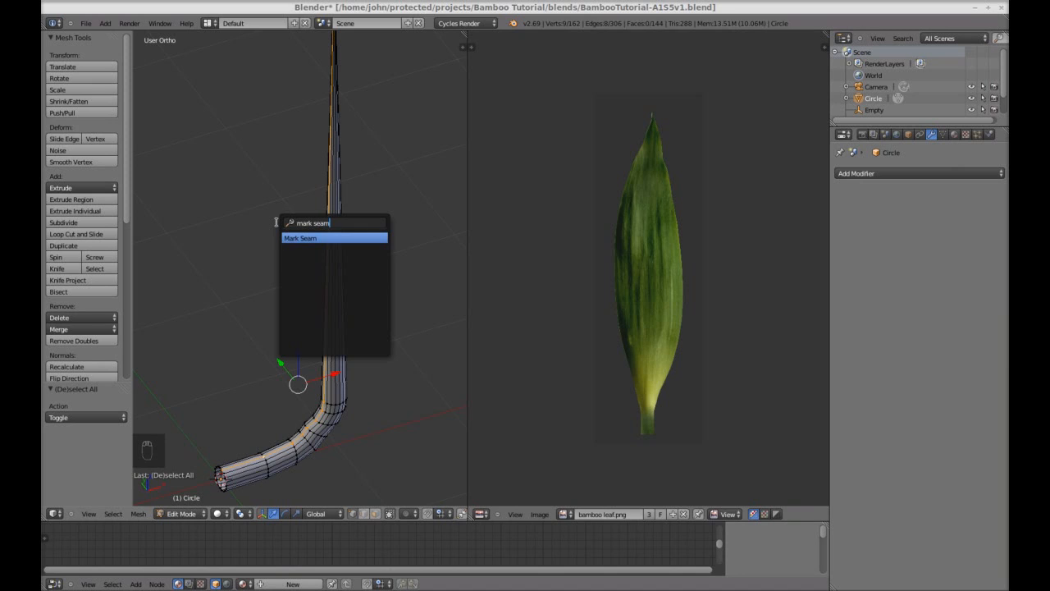
pyautogui.press('Return')
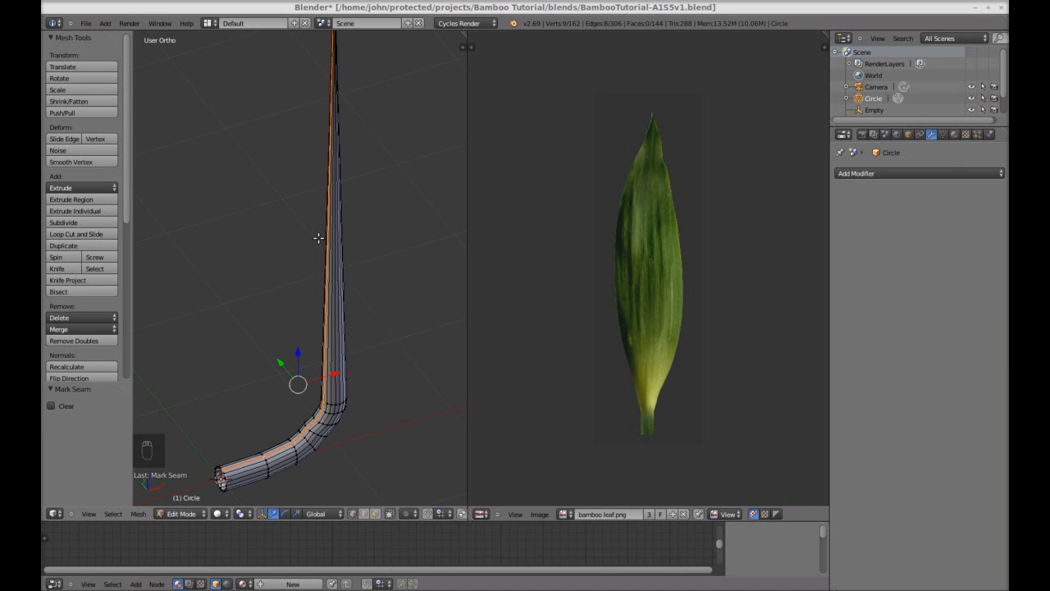
# - Select the entire stalk mesh and unwrap it with the standard Unwrap operation
pyautogui.press('a')
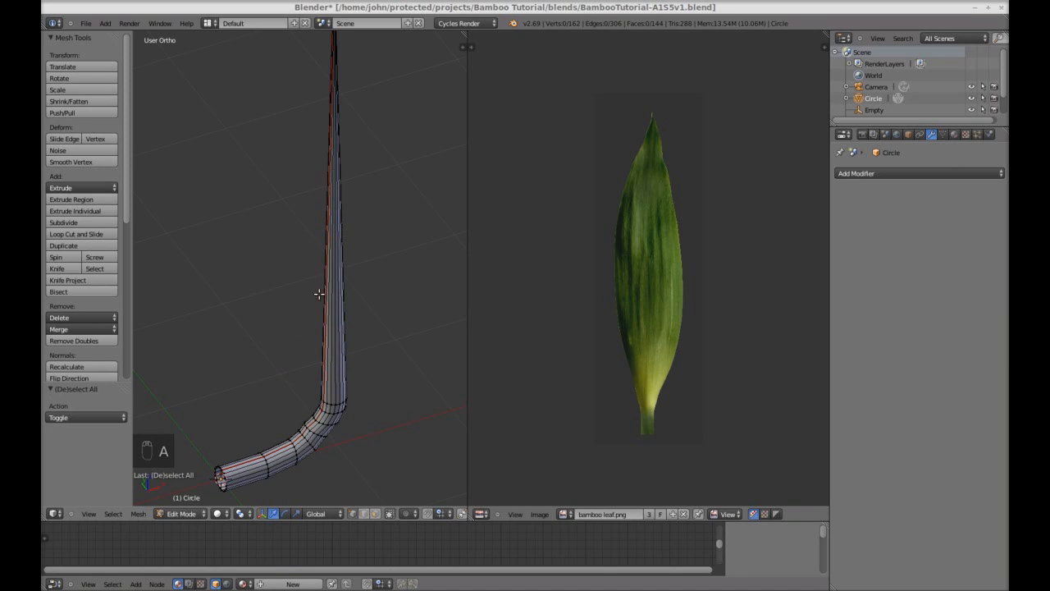
pyautogui.press('a')
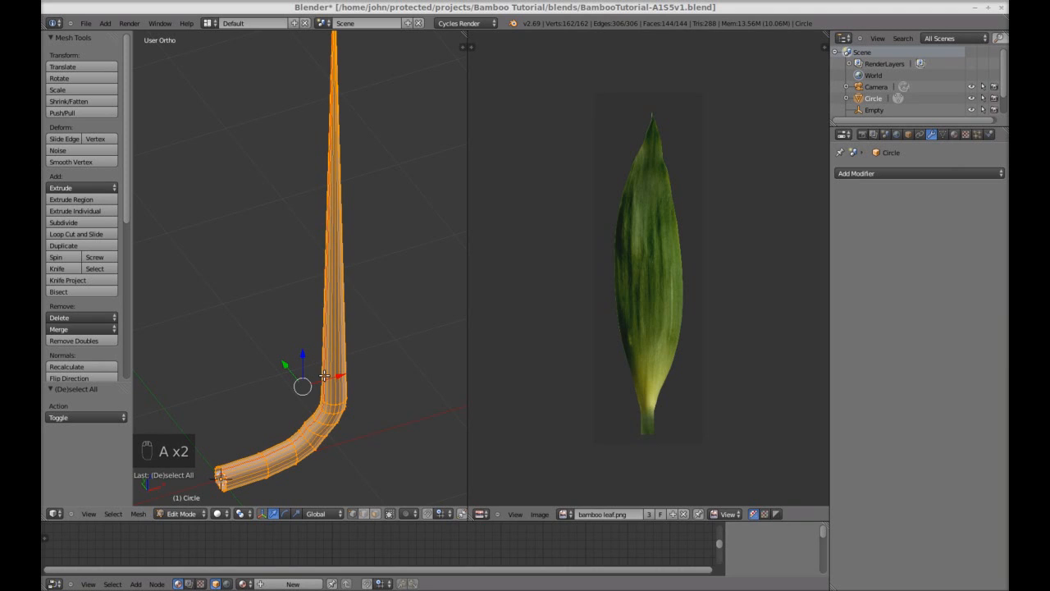
pyautogui.press('u')
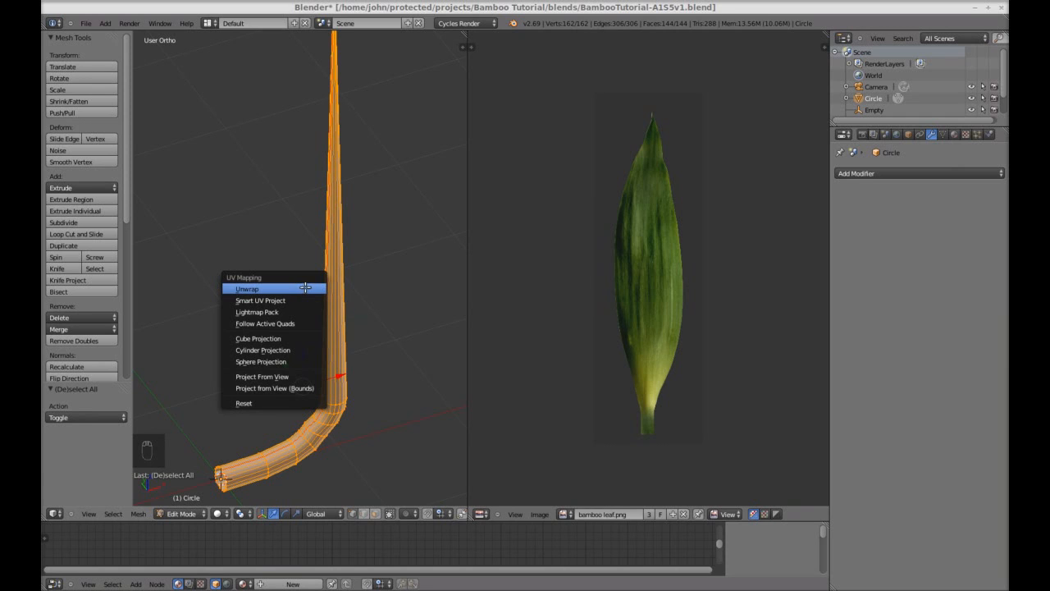
pyautogui.click(305, 287)
# - Rotate the stalk's UV island 90° and move it up onto the middle of the leaf image
pyautogui.press('r')
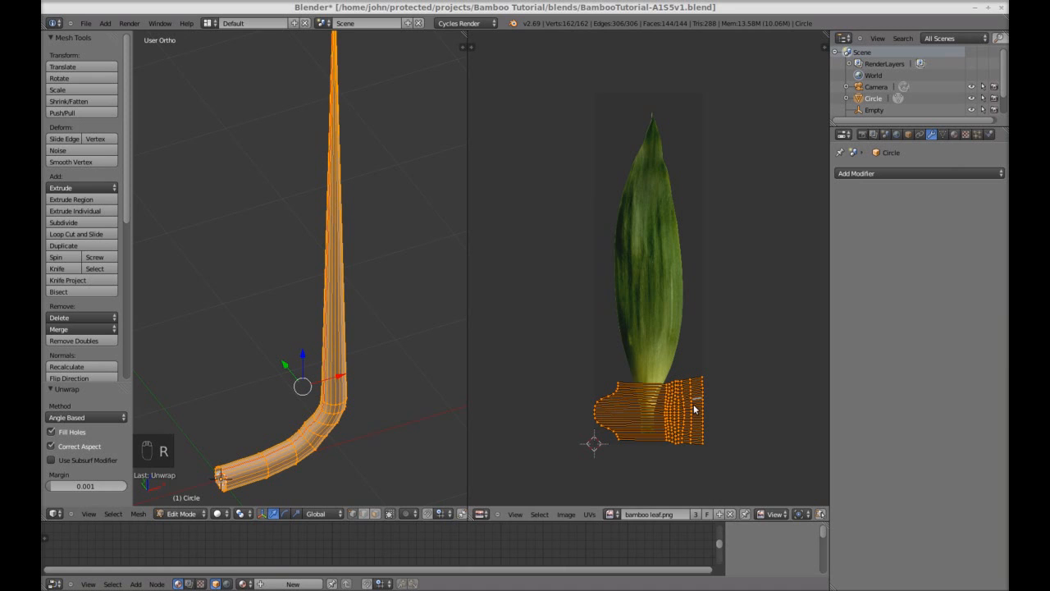
pyautogui.press('9')
pyautogui.press('0')
pyautogui.press('Return')
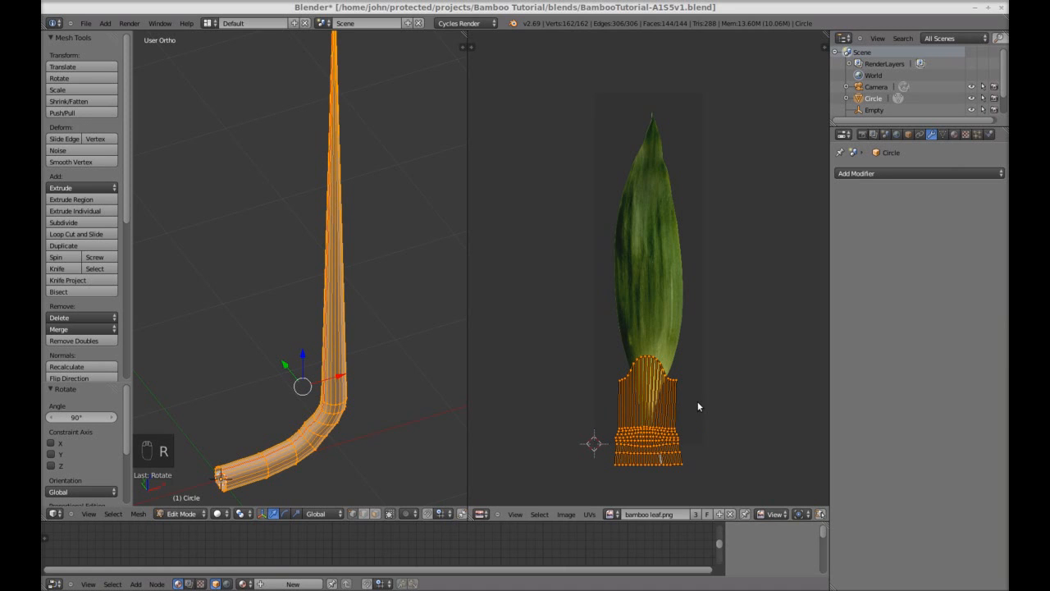
pyautogui.press('g')
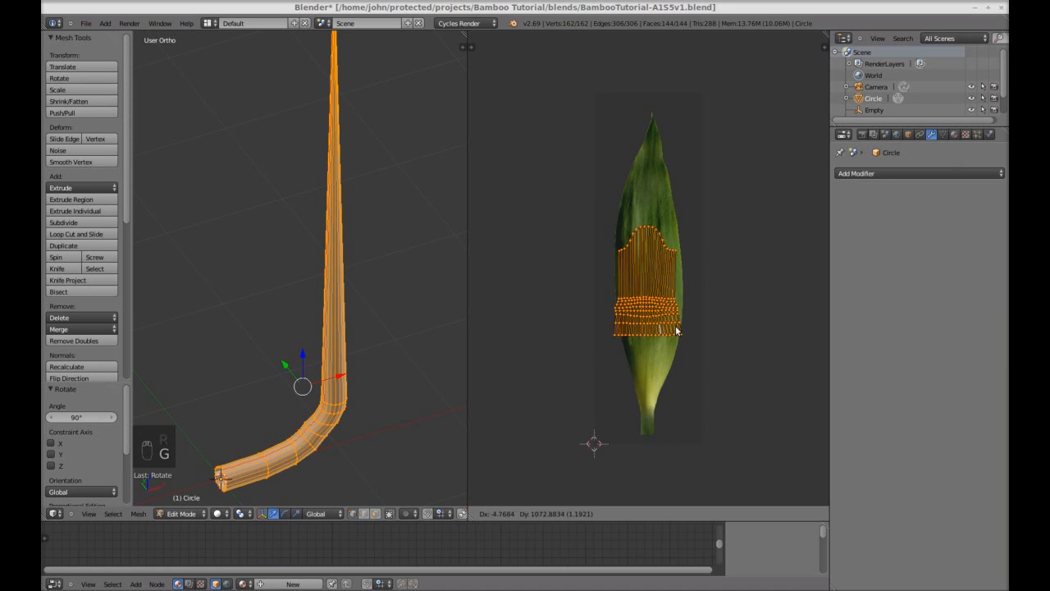
pyautogui.click(679, 330)
# - Scale the UV island to about 0.356 along X and shift it slightly upward toward the leaf's centre
pyautogui.press('s')
pyautogui.press('x')
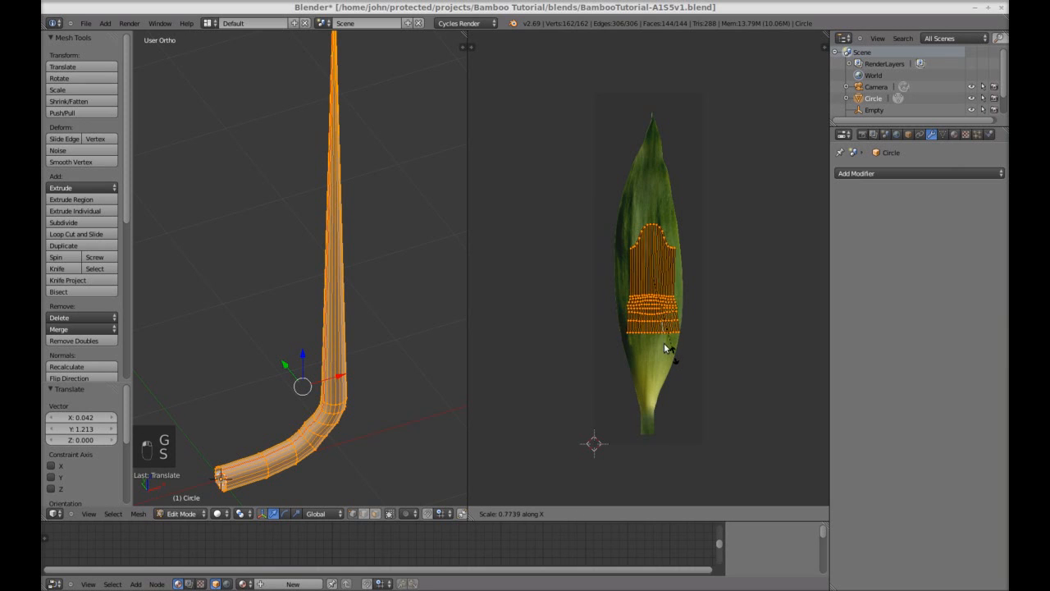
pyautogui.click(652, 320)
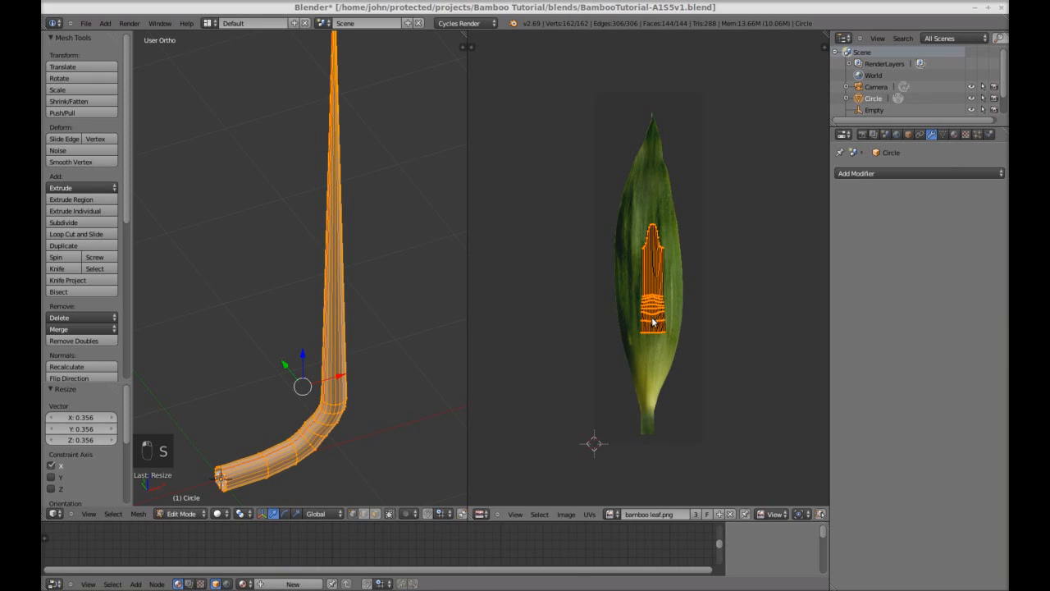
pyautogui.press('g')
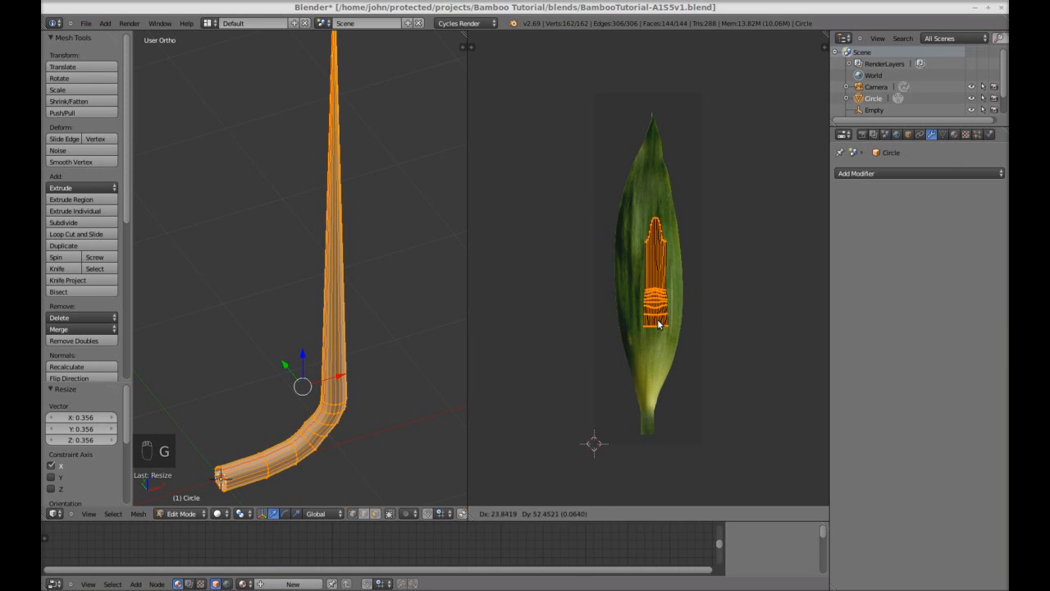
pyautogui.click(666, 328)
# - Scale the UV island uniformly to about 0.896, then stretch it about 1.258 along Y and narrow it slightly along X
pyautogui.press('s')
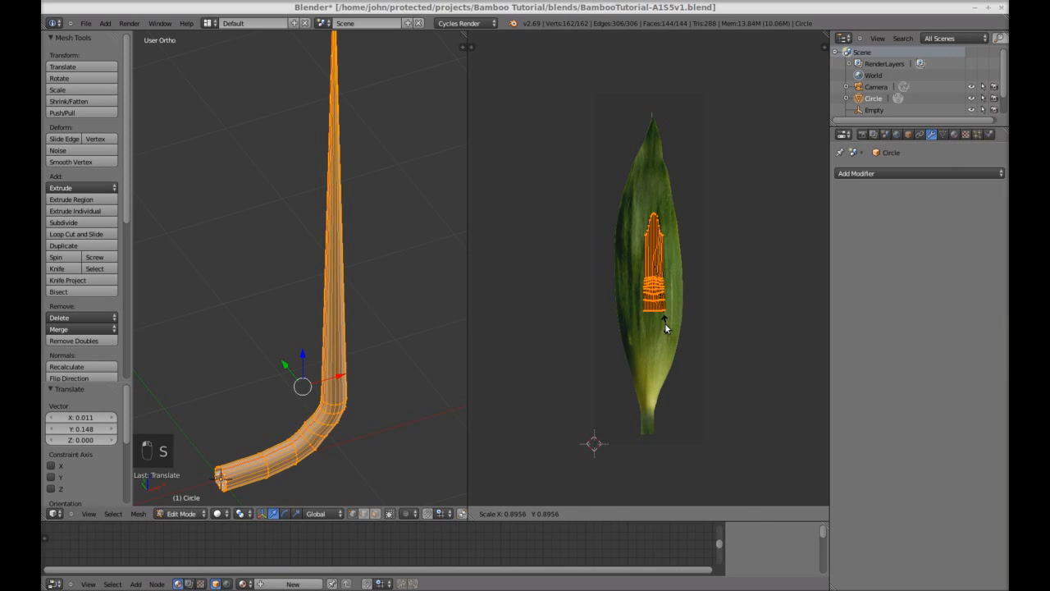
pyautogui.click(665, 329)
pyautogui.press('s')
pyautogui.press('y')
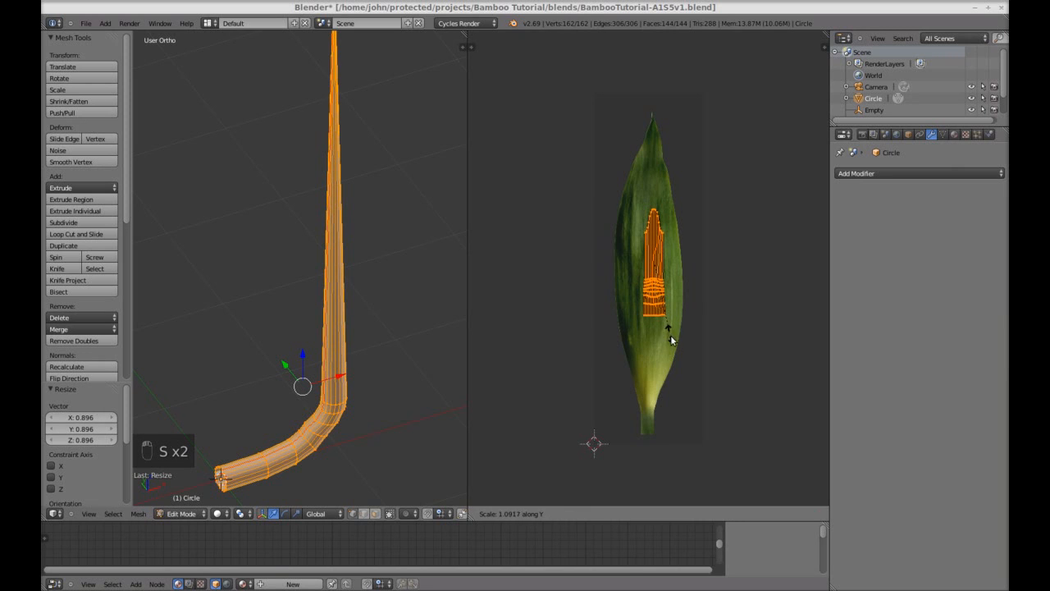
pyautogui.click(675, 345)
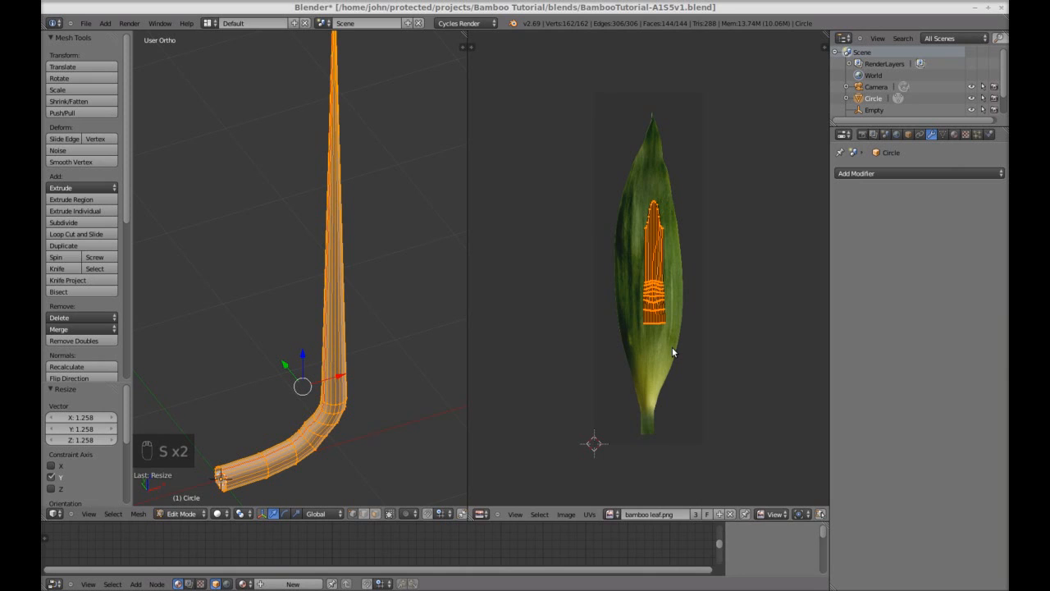
pyautogui.press('s')
pyautogui.press('x')
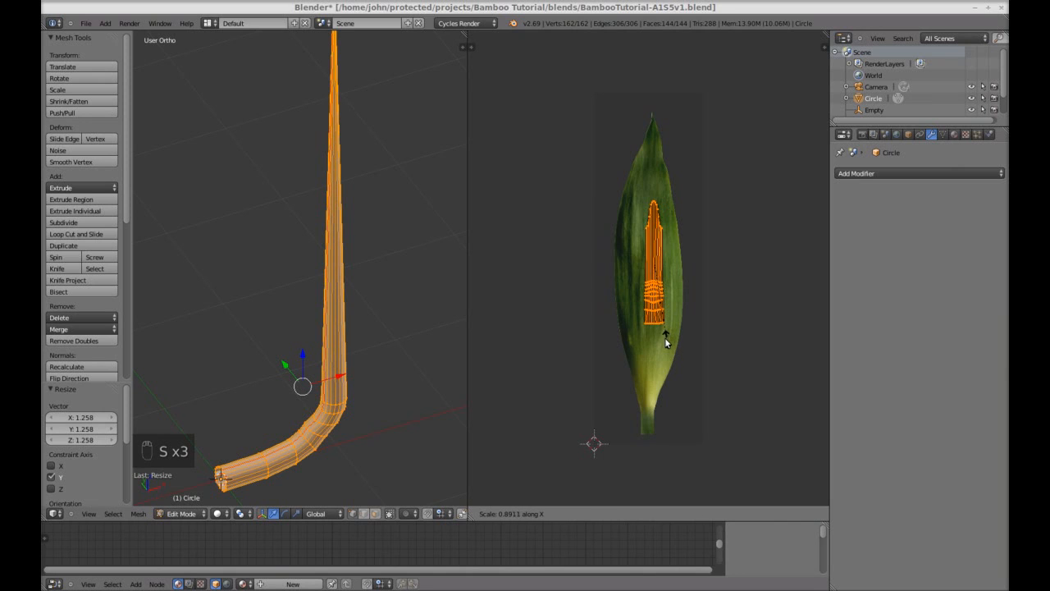
pyautogui.click(665, 337)
# - Move the whole UV island a little higher on the leaf's green area and deselect it
pyautogui.press('a')
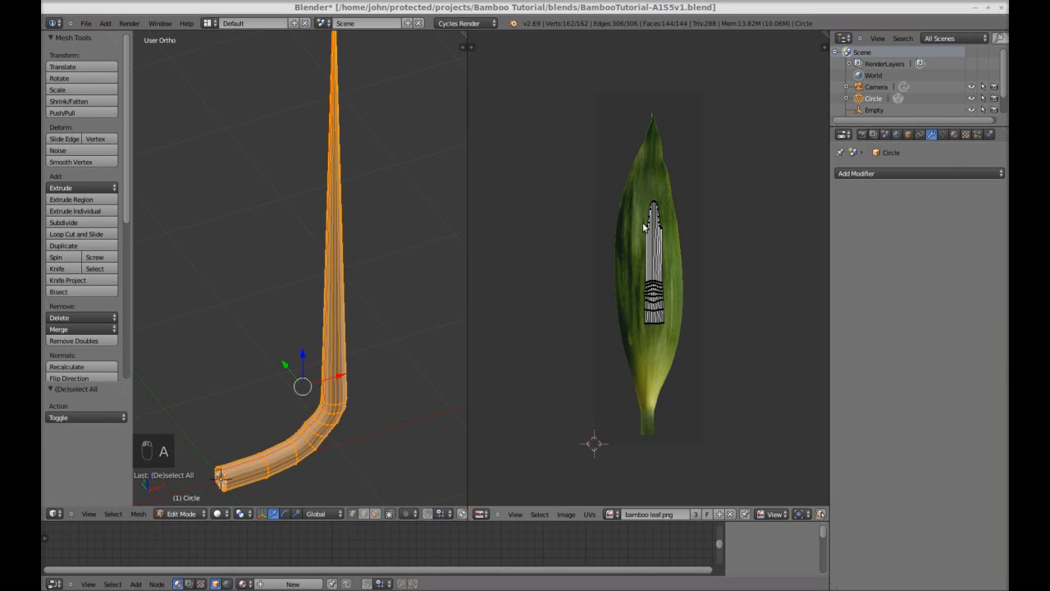
pyautogui.scroll(2, 662, 259)
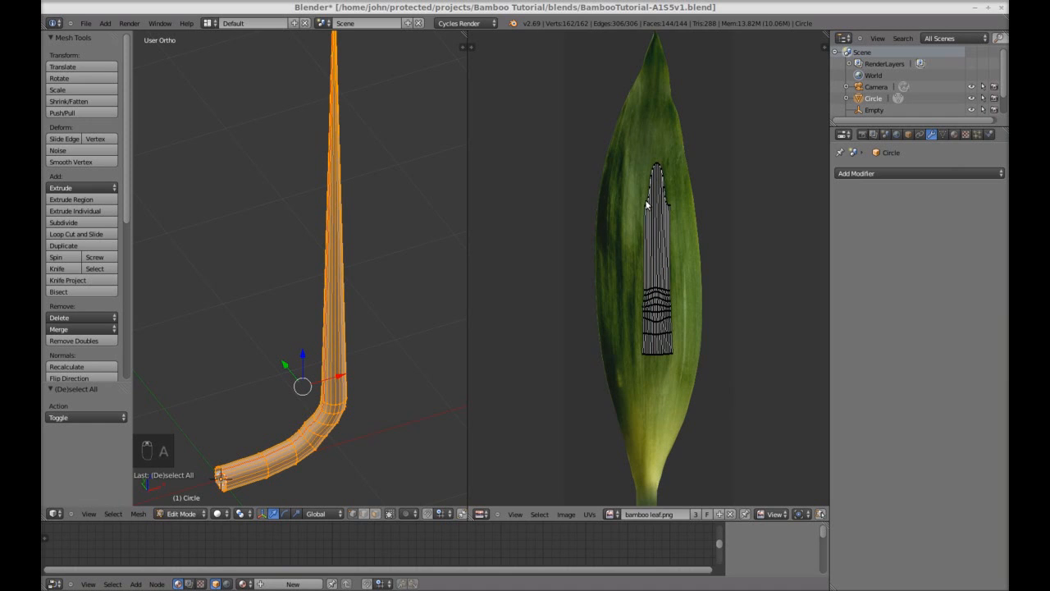
pyautogui.press('a')
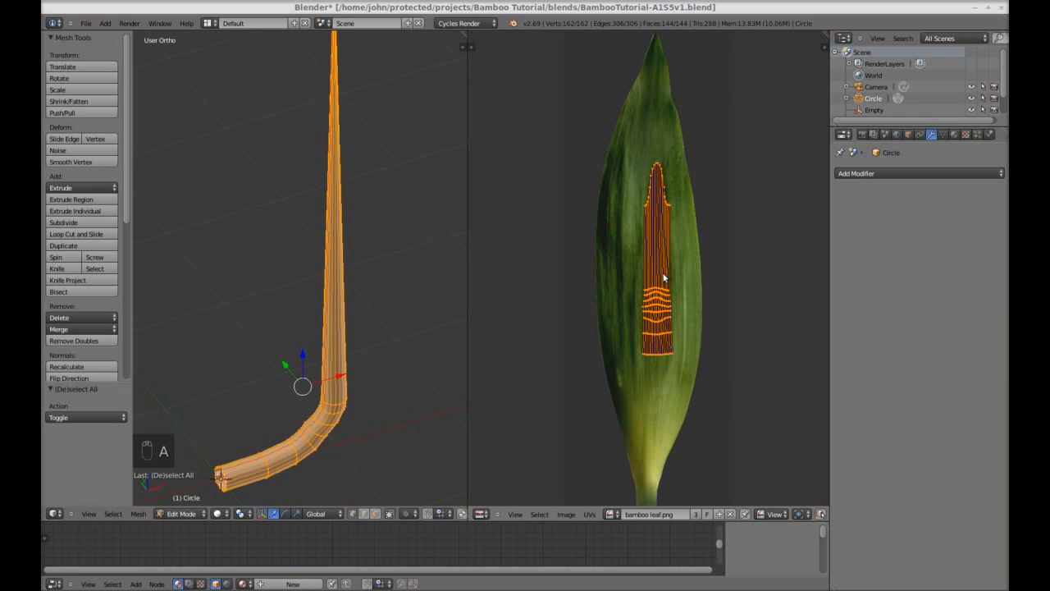
pyautogui.press('g')
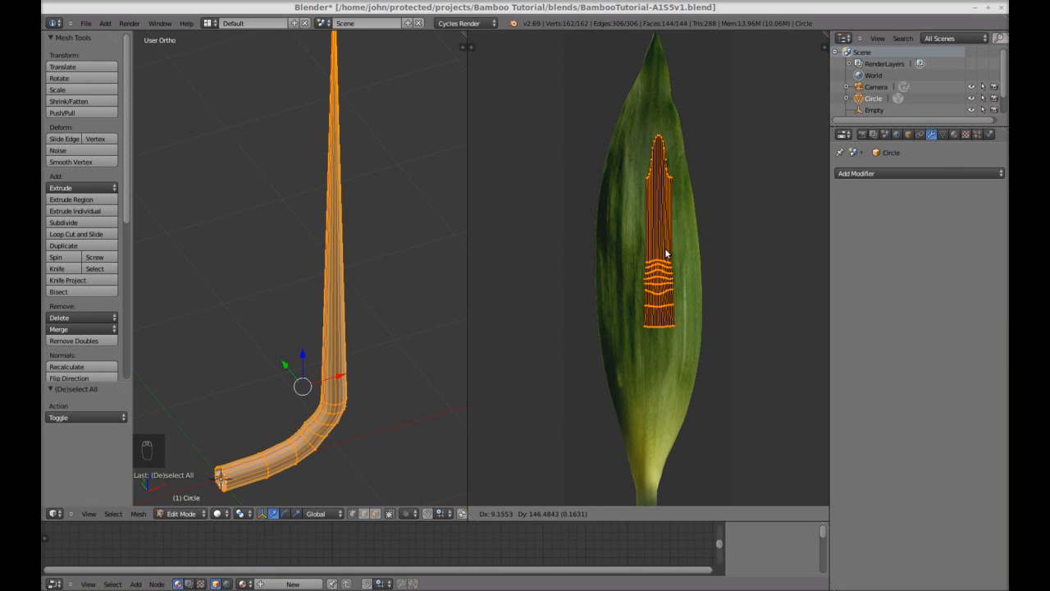
pyautogui.click(664, 248)
pyautogui.press('a')
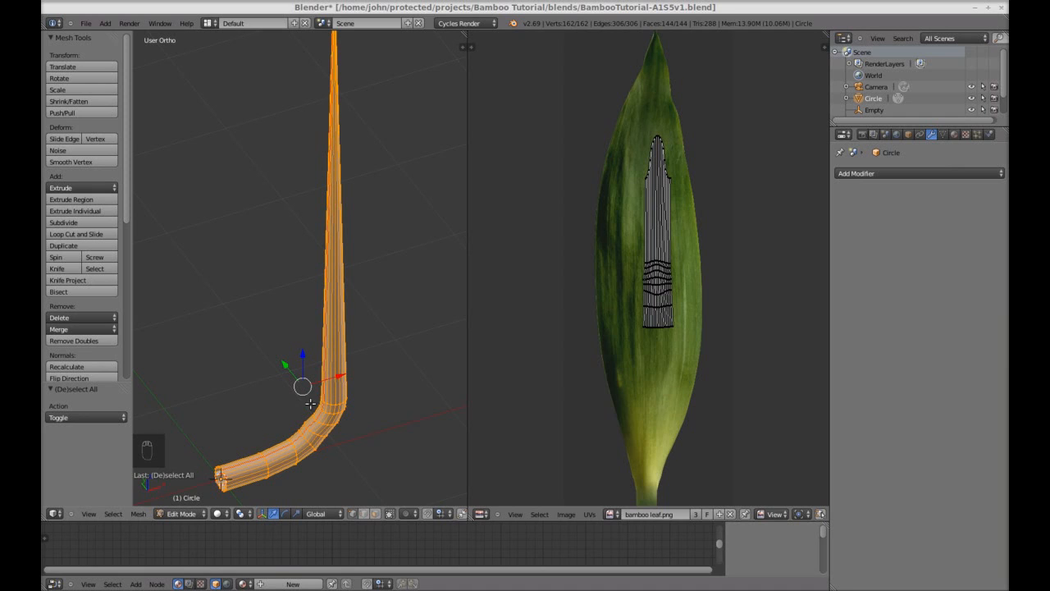
# - Enlarge the node editor to nearly half the window height, then deselect the stalk mesh and return to Object Mode
pyautogui.scroll(-1, 347, 337)
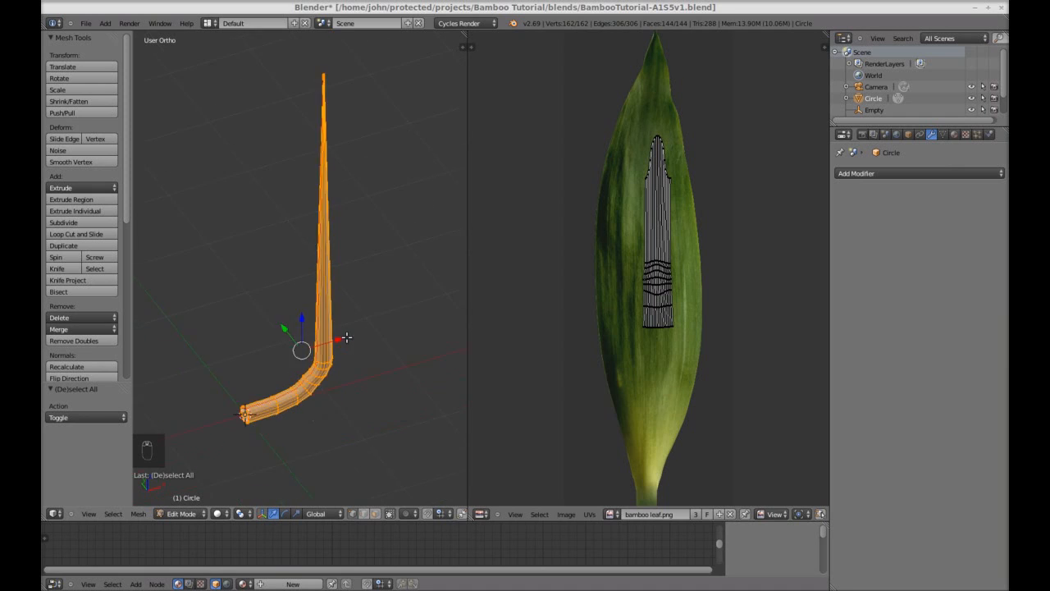
pyautogui.moveTo(475, 521); pyautogui.dragTo(499, 350)
pyautogui.keyDown('shift'); pyautogui.moveTo(341, 263); pyautogui.dragTo(363, 293, button='middle'); pyautogui.keyUp('shift')
pyautogui.press('a')
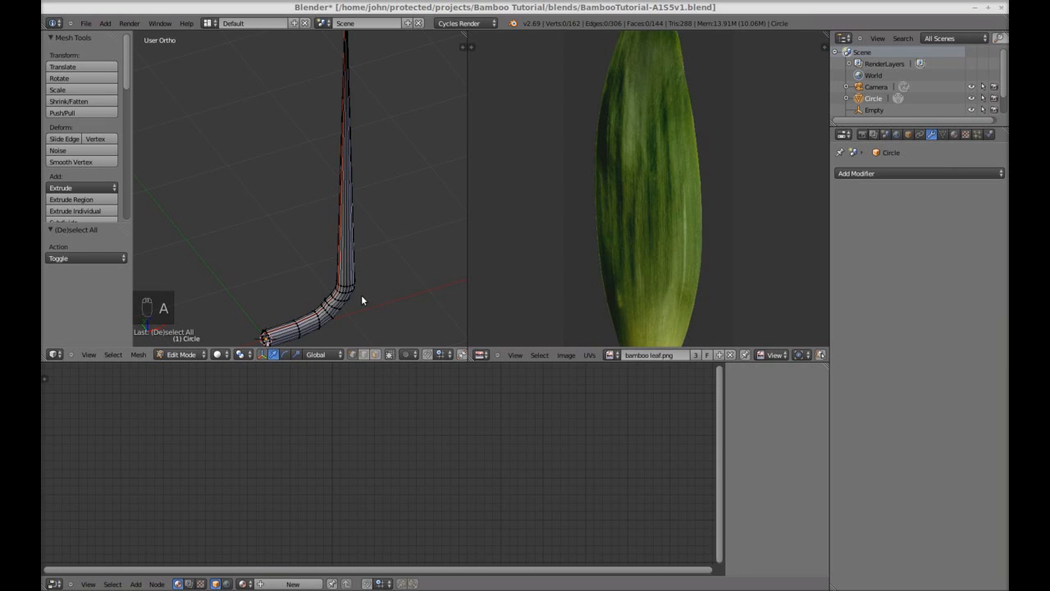
pyautogui.press('Tab')
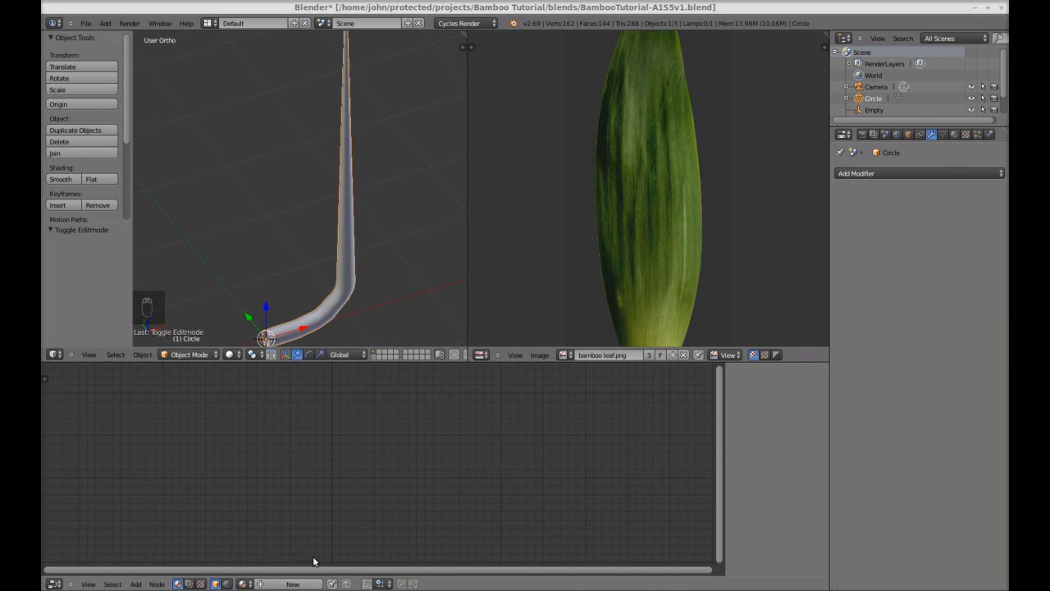
# - Create a new material for the stalk and add an Image Texture node with its Color linked to the Diffuse BSDF color
pyautogui.click(292, 583)
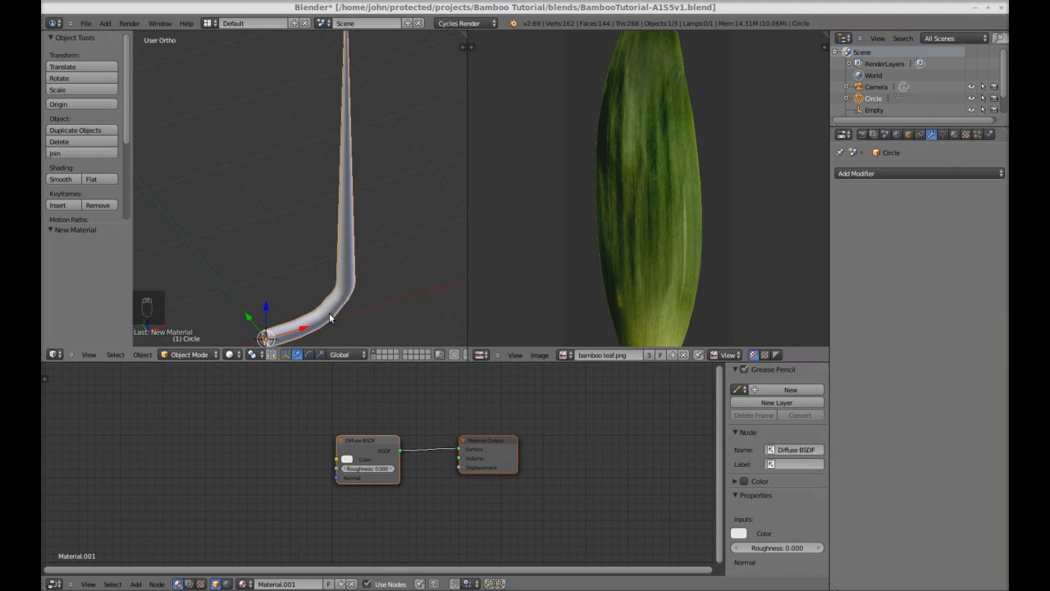
pyautogui.hotkey('shift', 'a')
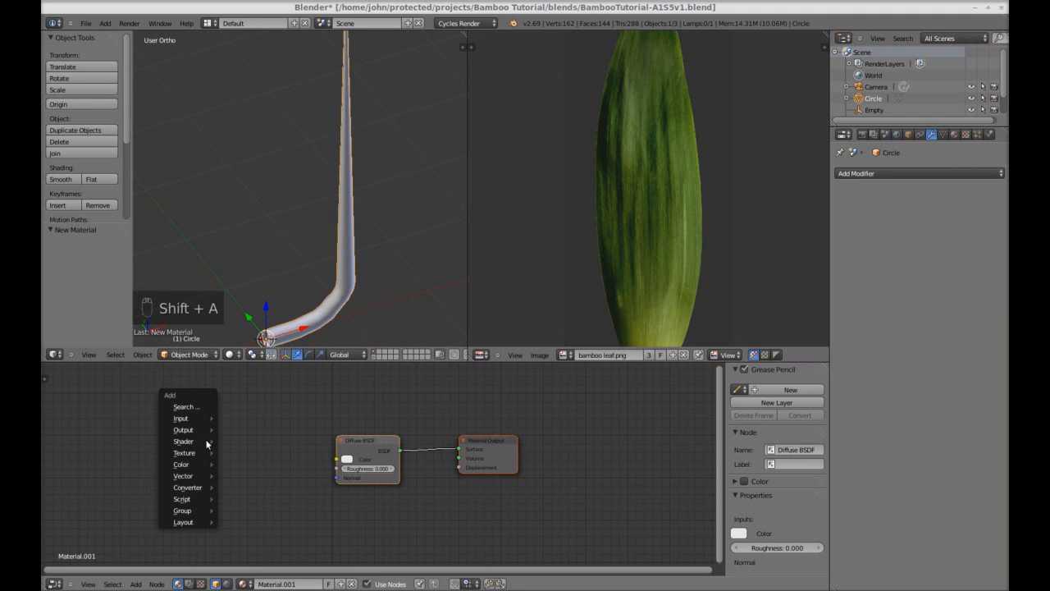
pyautogui.moveTo(208, 444)
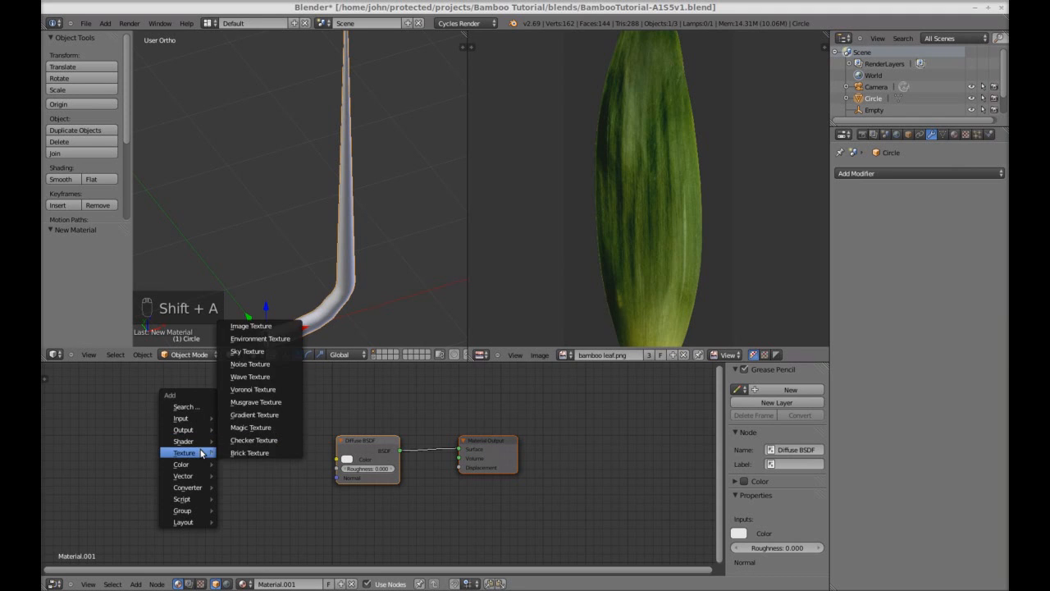
pyautogui.click(256, 329)
pyautogui.click(192, 420)
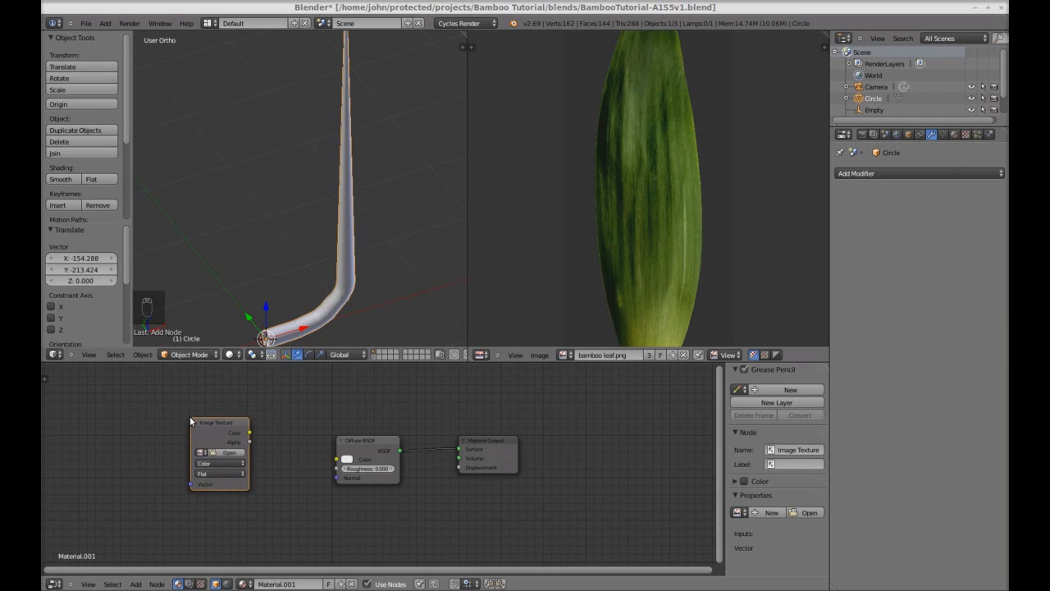
pyautogui.moveTo(315, 458); pyautogui.dragTo(337, 459)
# - Switch the 3D view to Rendered shading and frame the stalk's curved base up close
pyautogui.click(235, 355)
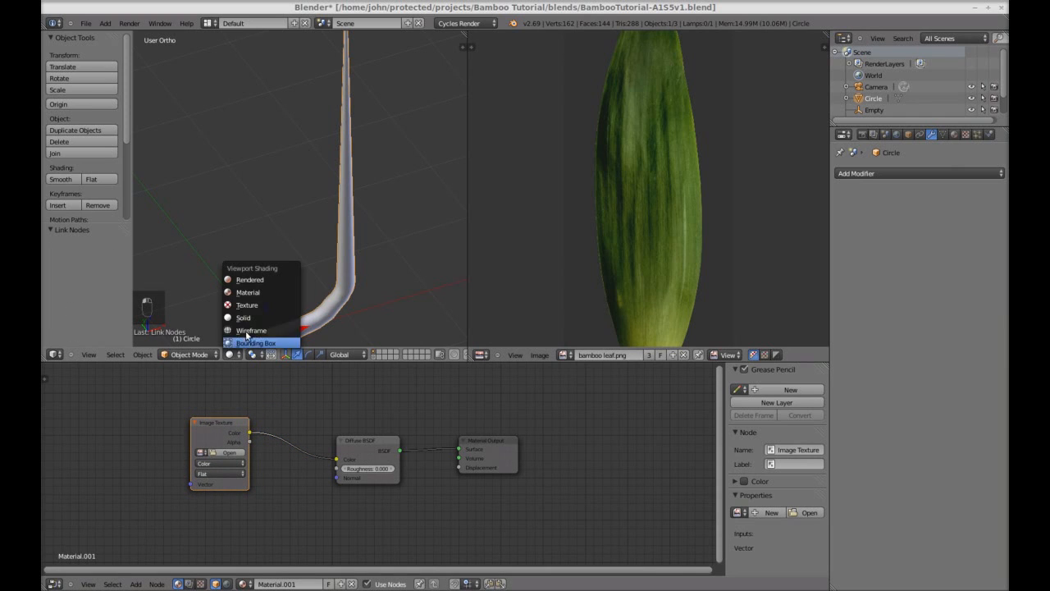
pyautogui.click(276, 280)
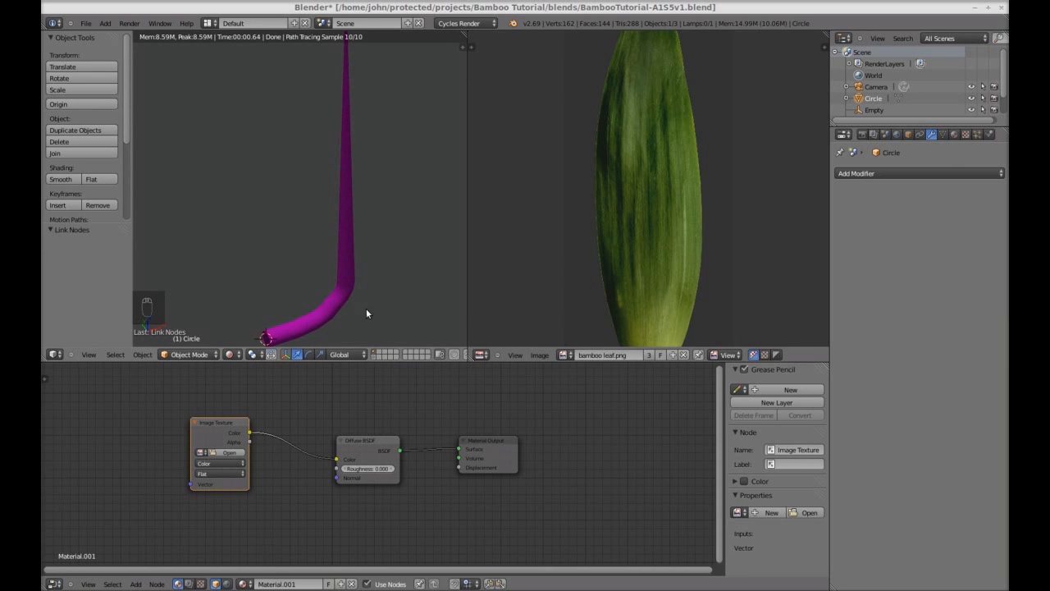
pyautogui.scroll(2, 370, 310)
pyautogui.moveTo(365, 235); pyautogui.dragTo(364, 150, button='middle')
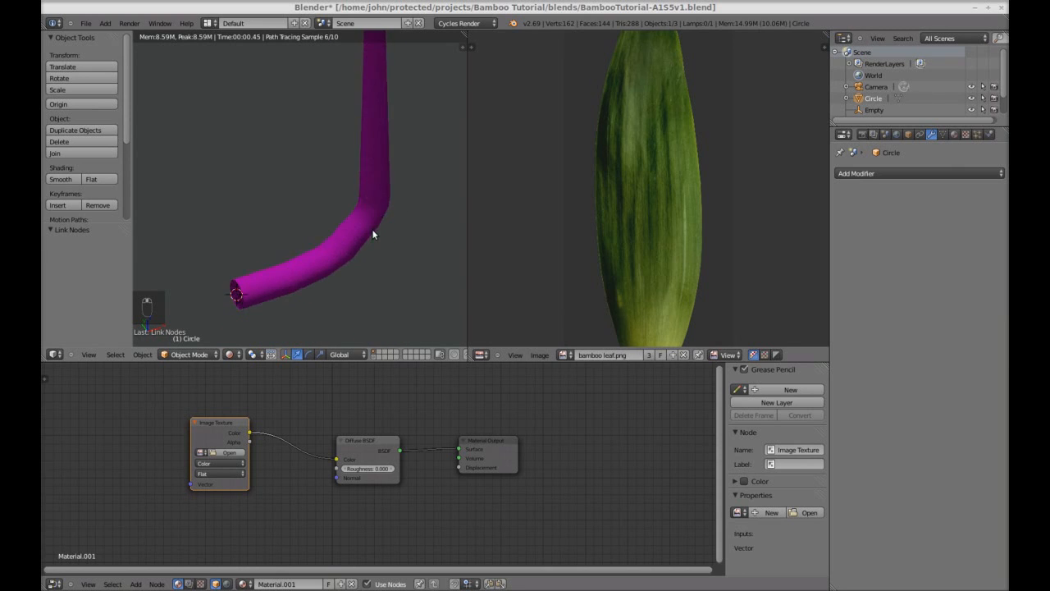
pyautogui.scroll(1, 370, 238)
pyautogui.moveTo(366, 263); pyautogui.dragTo(347, 244, button='middle')
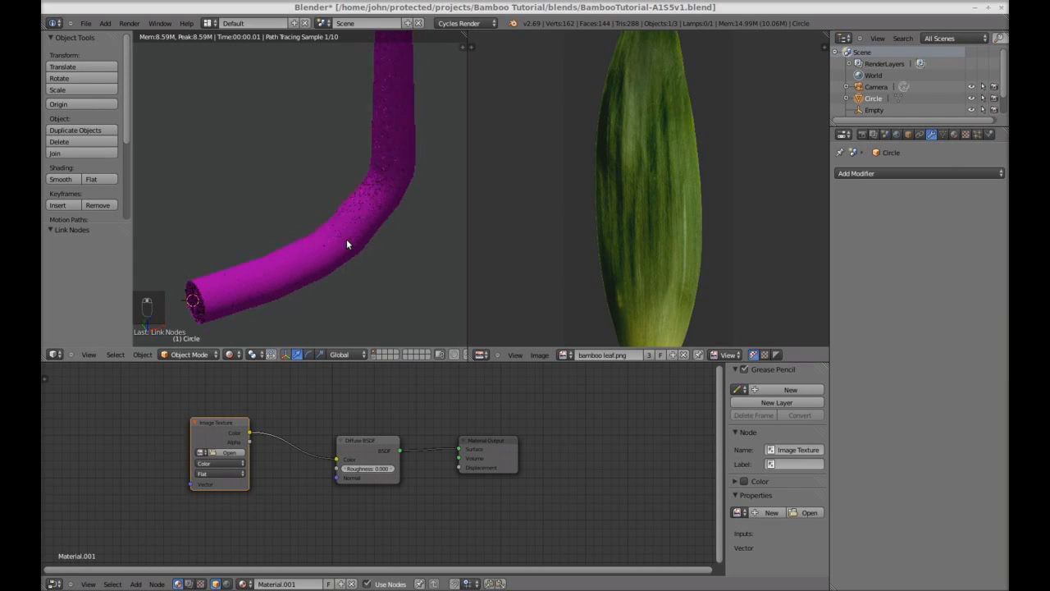
# - Load bamboo leaf.png from the textures folder into the Image Texture node
pyautogui.click(227, 452)
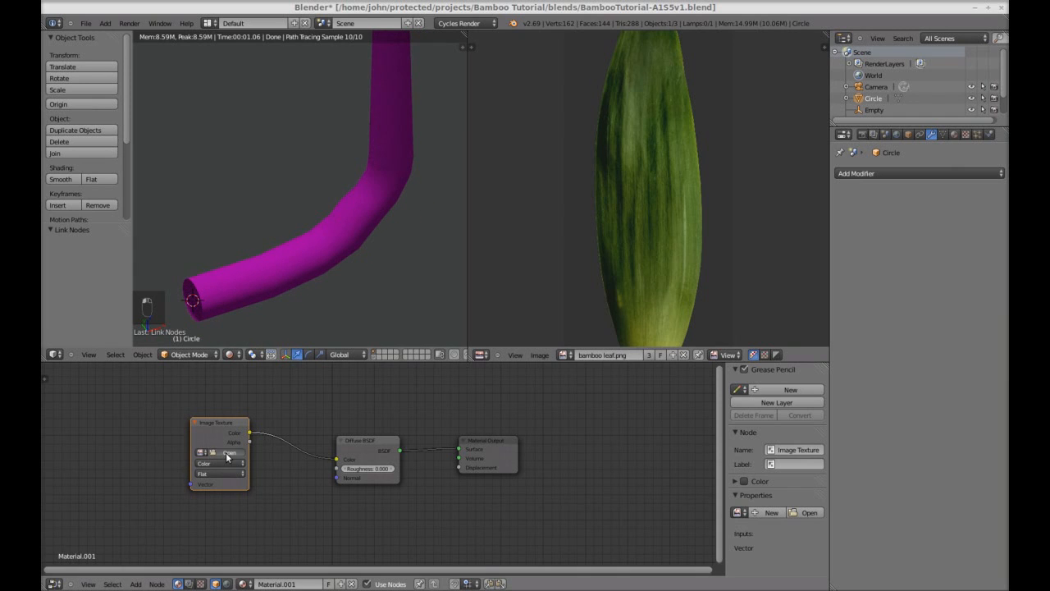
pyautogui.click(217, 91)
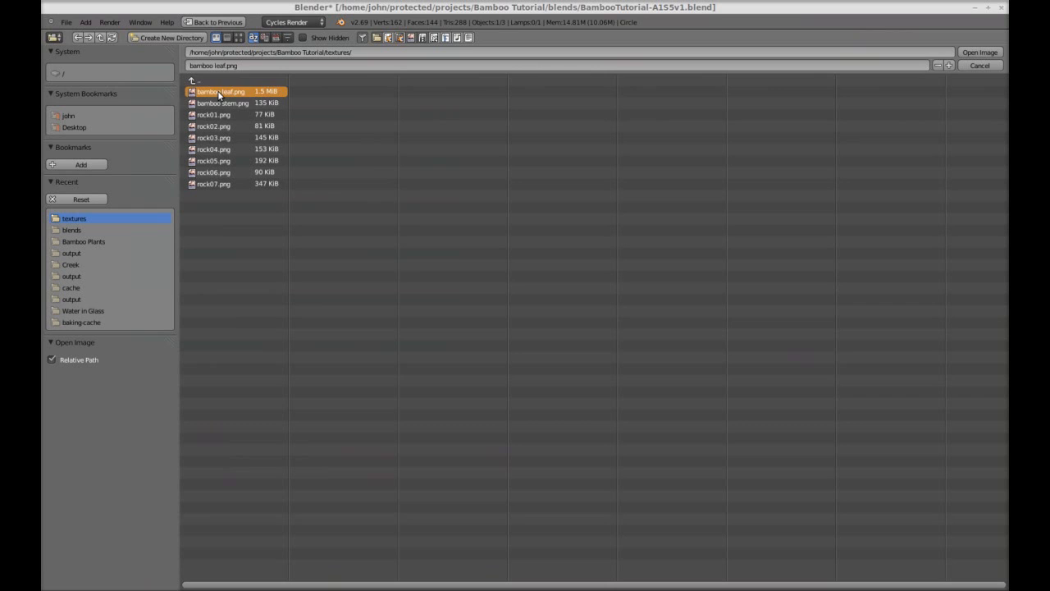
pyautogui.click(971, 51)
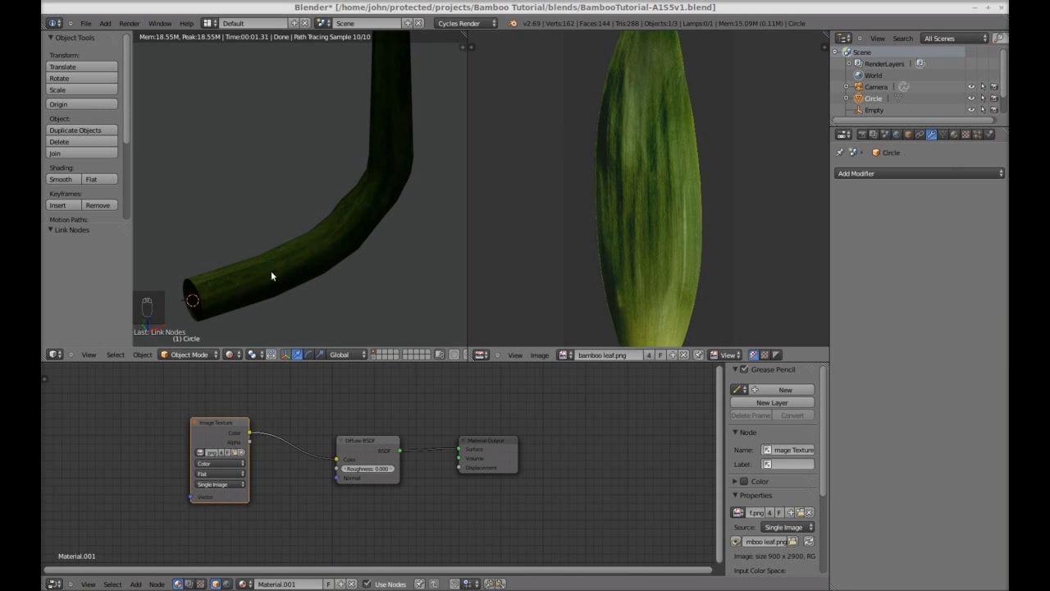
# - Add a Glossy BSDF node and place it directly below the Diffuse BSDF
pyautogui.hotkey('shift', 'a')
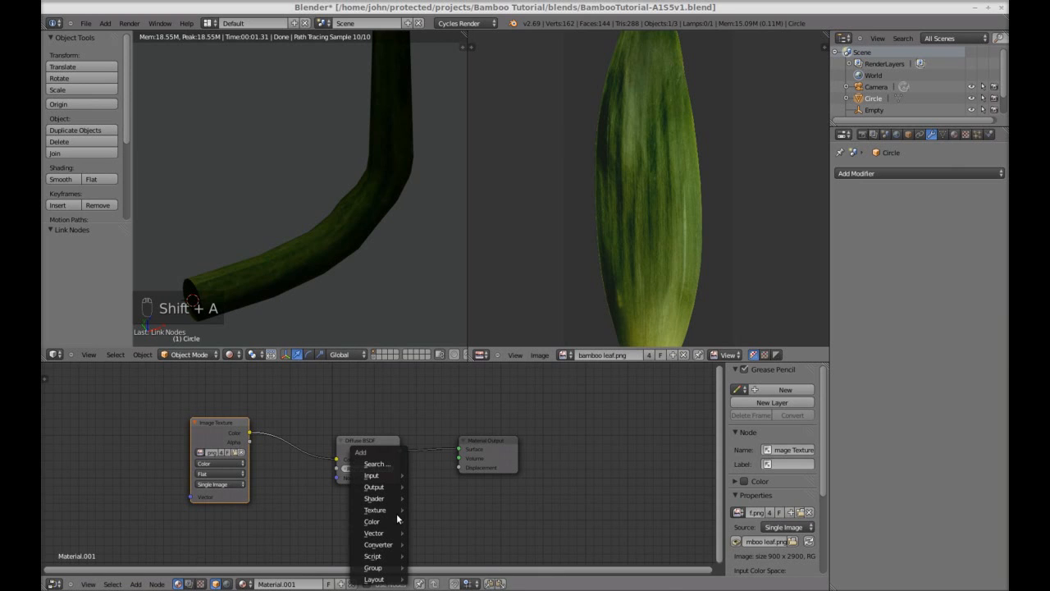
pyautogui.moveTo(398, 520)
pyautogui.moveTo(385, 498)
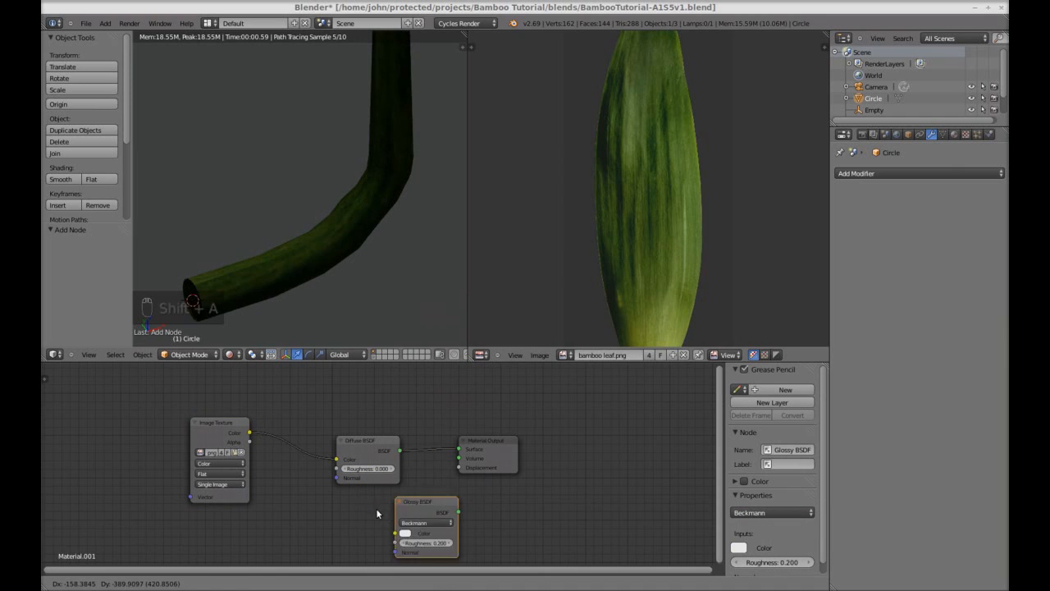
pyautogui.click(341, 490)
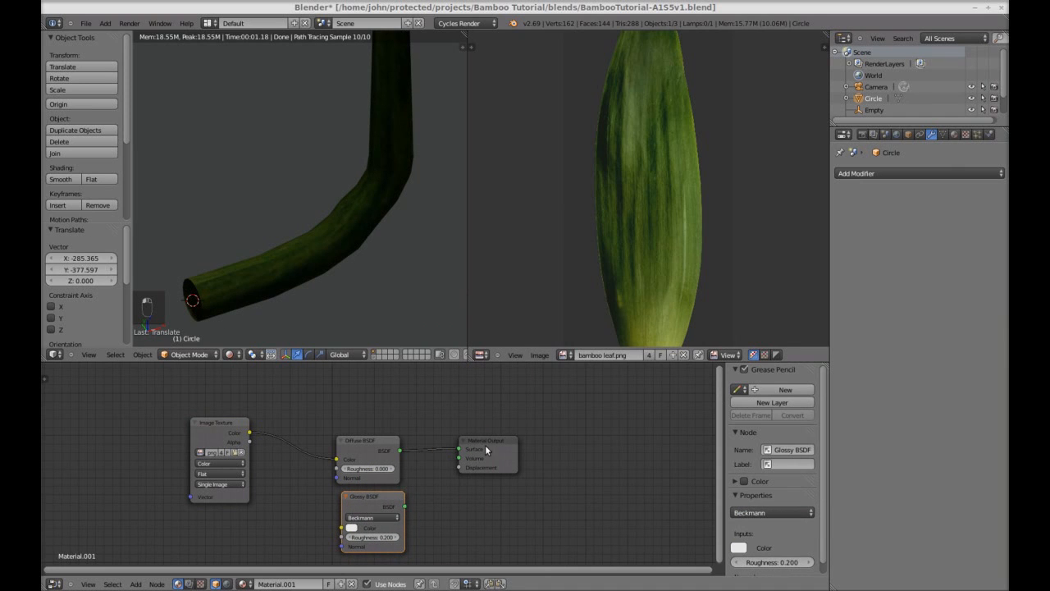
# - Insert a Mix Shader between the Diffuse BSDF and Material Output, and link the Glossy BSDF to its second shader input
pyautogui.moveTo(485, 445); pyautogui.dragTo(565, 443)
pyautogui.hotkey('shift', 'a')
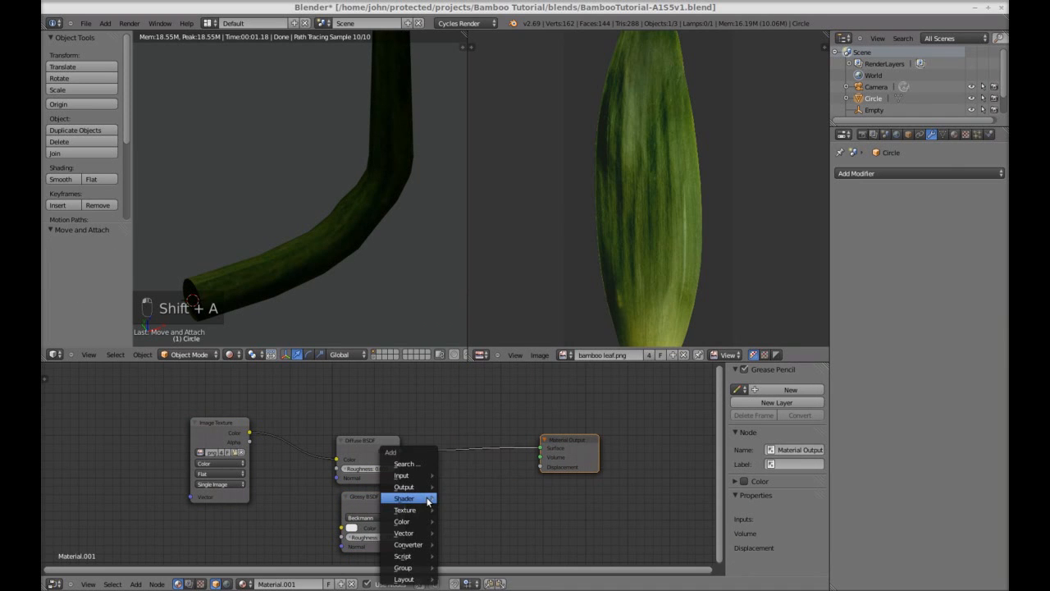
pyautogui.moveTo(428, 500)
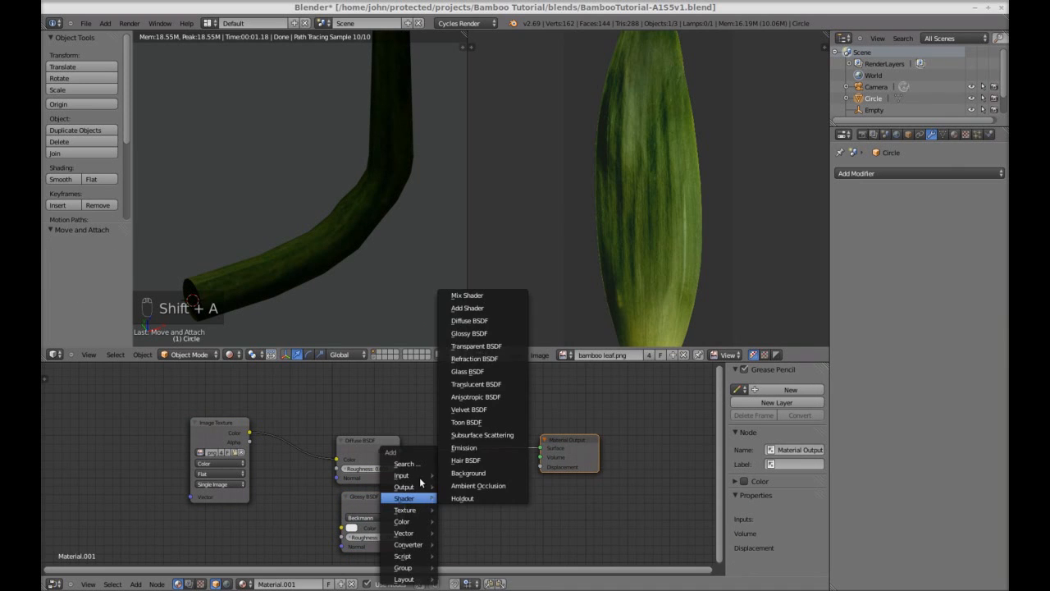
pyautogui.click(479, 296)
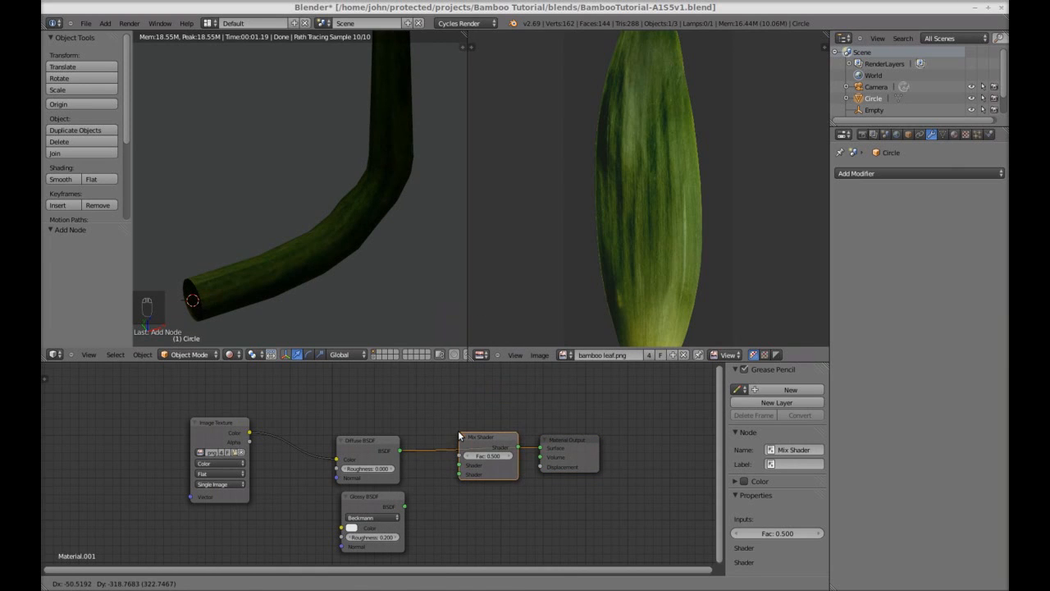
pyautogui.click(456, 458)
pyautogui.moveTo(405, 507); pyautogui.dragTo(459, 472)
pyautogui.moveTo(578, 441); pyautogui.dragTo(595, 435)
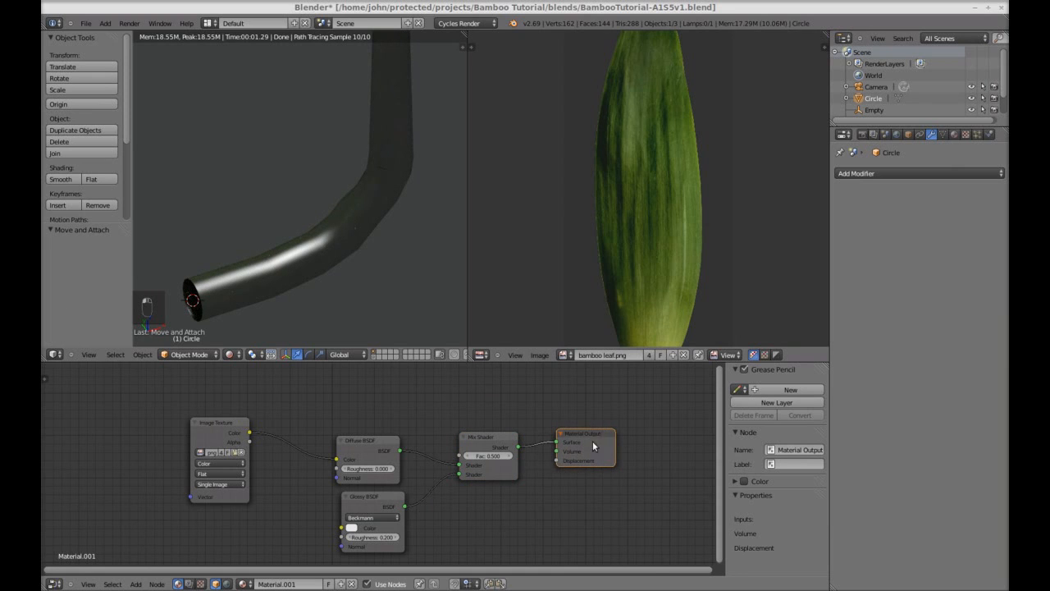
# - Set the Mix Shader factor to 0.200 and the Glossy BSDF roughness to 0.400
pyautogui.click(466, 457)
pyautogui.click(466, 456)
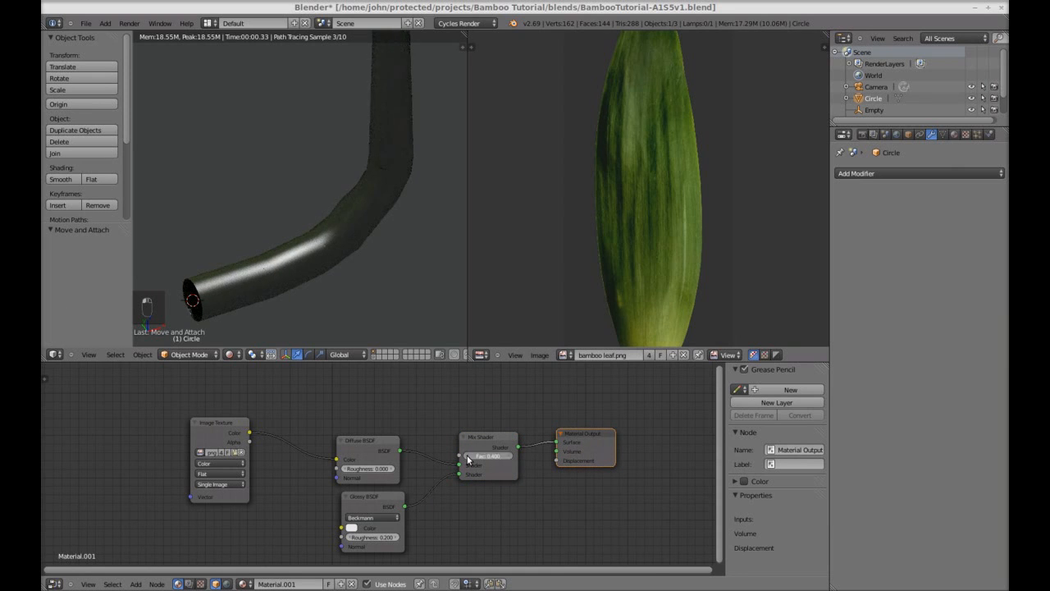
pyautogui.click(467, 456)
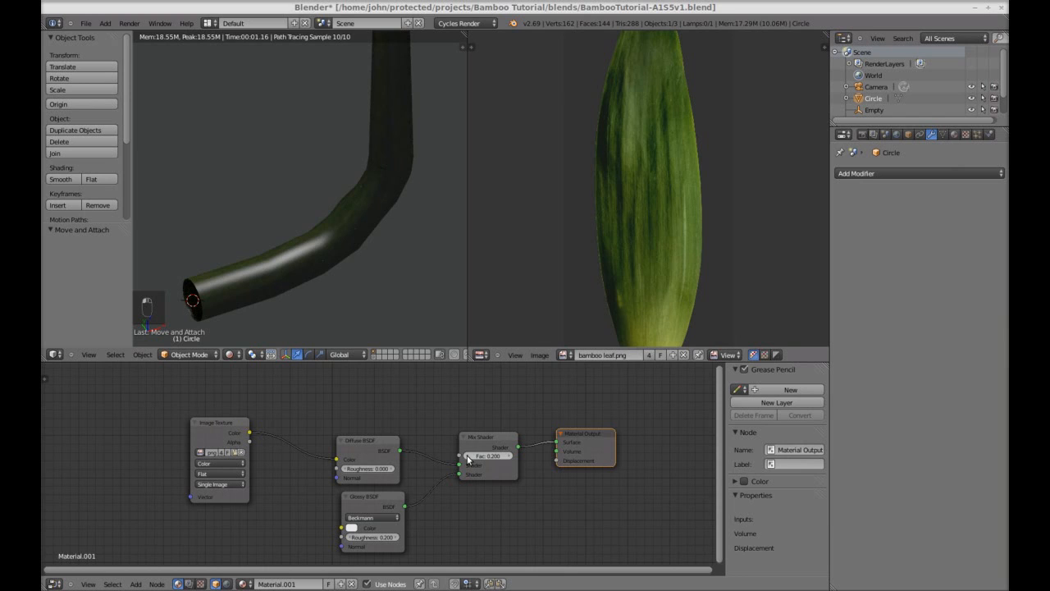
pyautogui.click(400, 539)
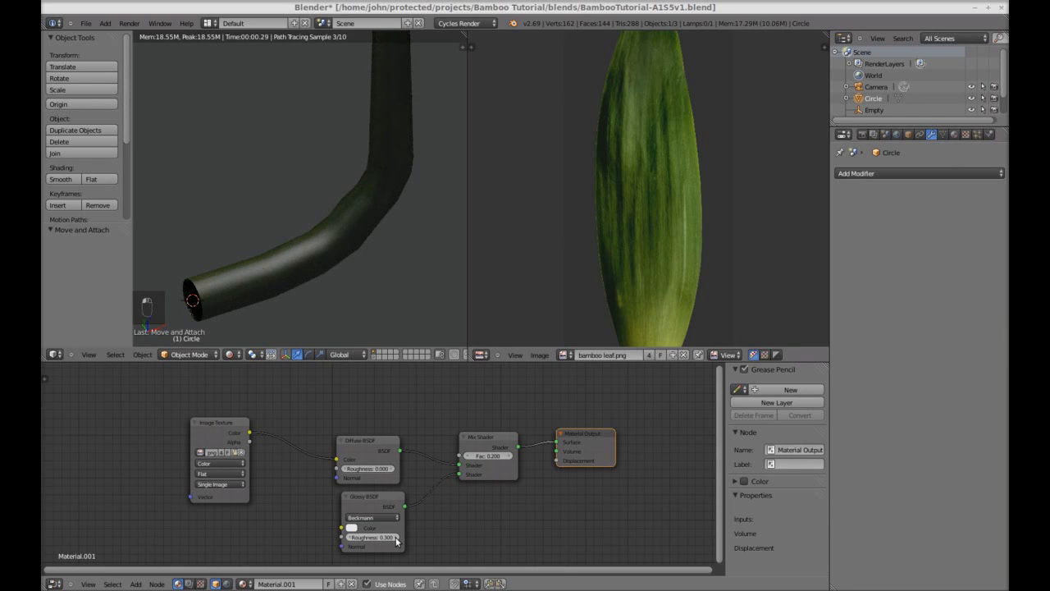
pyautogui.click(399, 539)
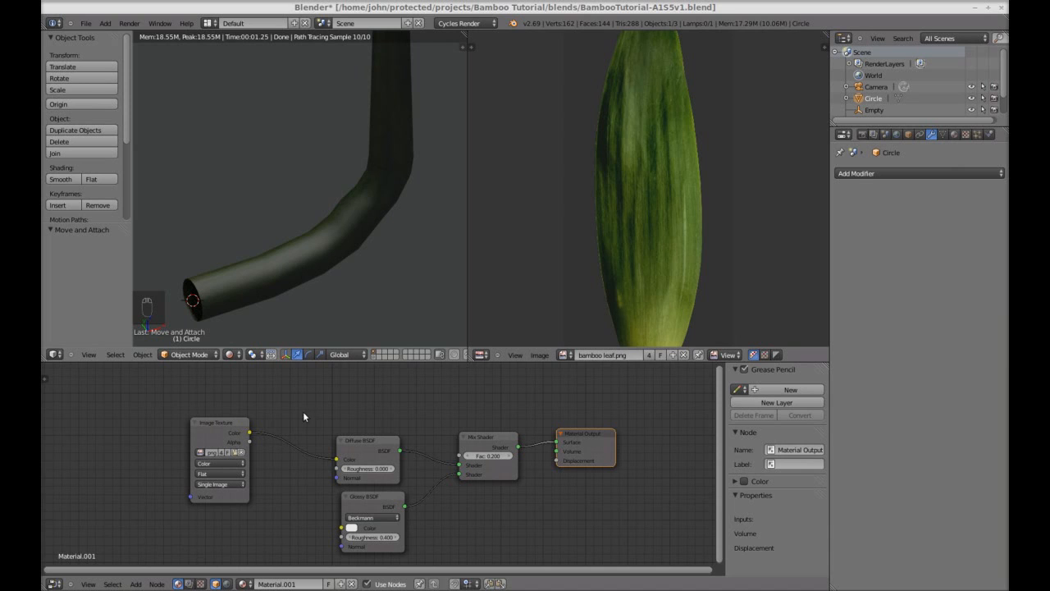
# - Tint the Glossy BSDF color a slightly darker pale green and save the file as BambooTutorial-A1S6v1.blend
pyautogui.click(351, 527)
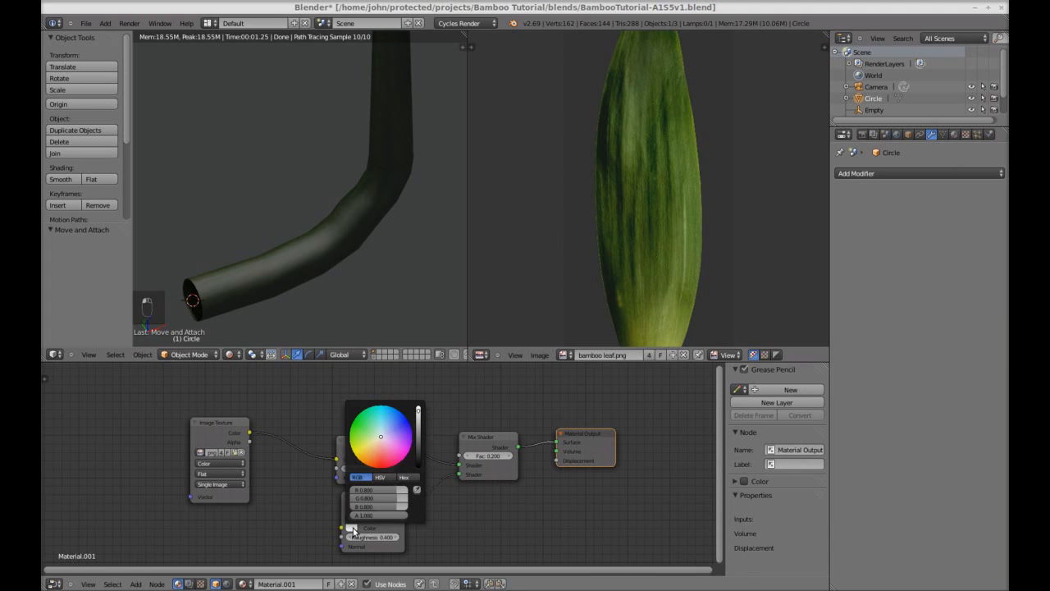
pyautogui.click(379, 436)
pyautogui.click(376, 436)
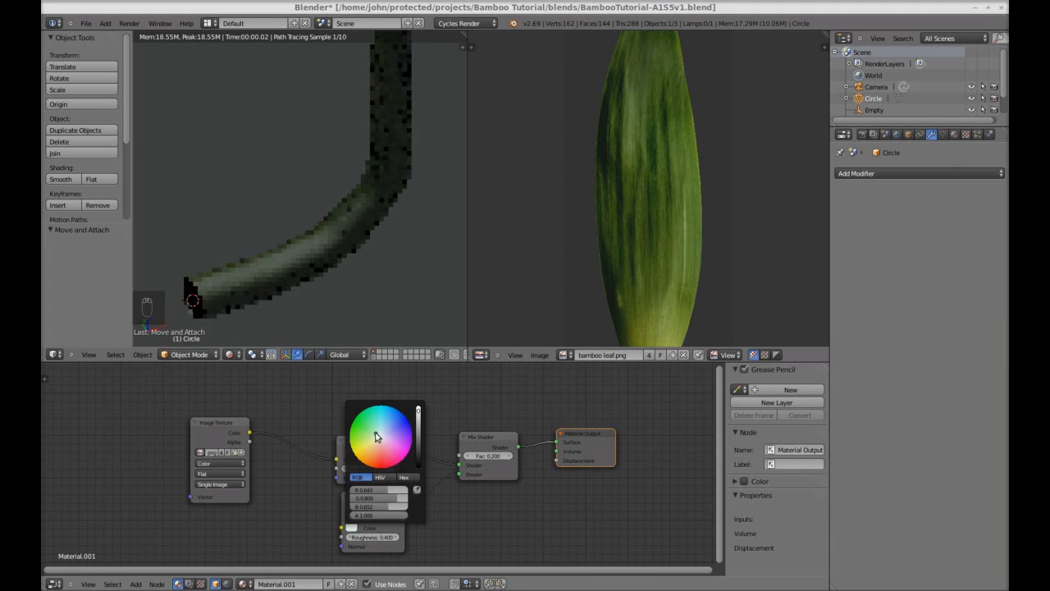
pyautogui.click(420, 417)
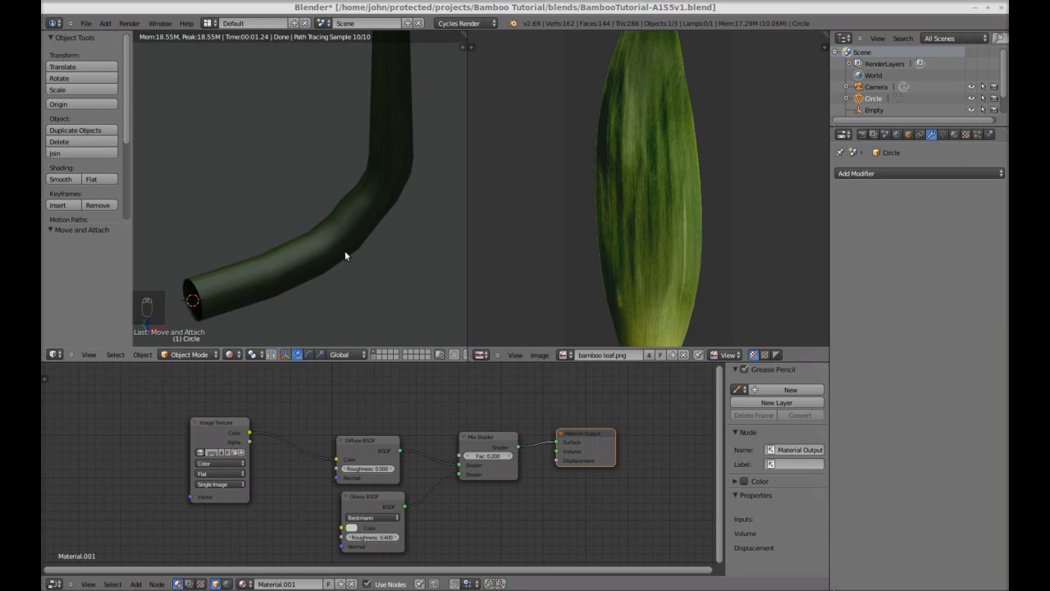
pyautogui.hotkey('ctrl', 's')
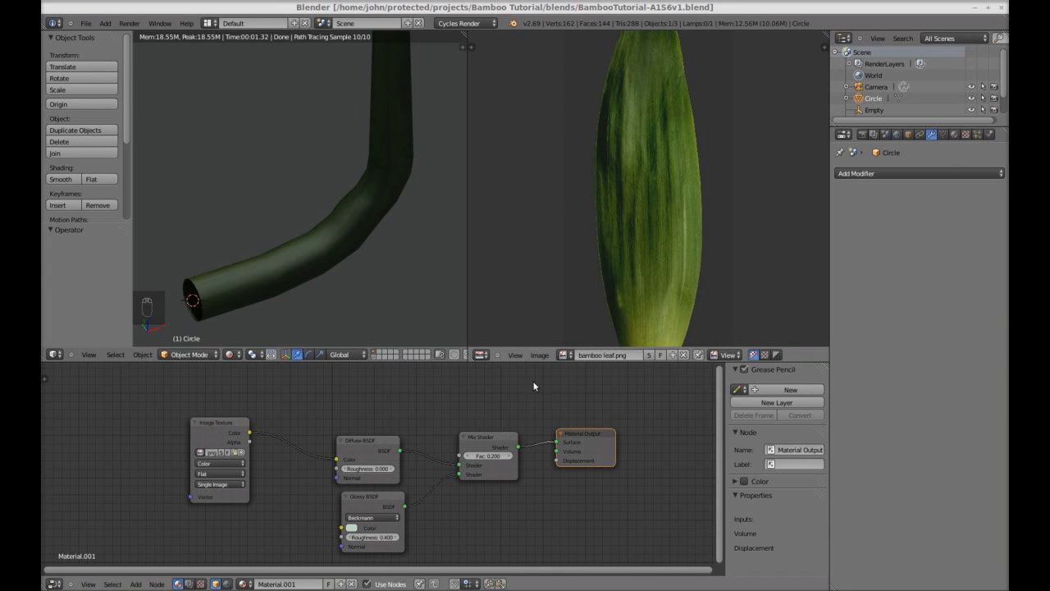
# - Shrink the node editor to a narrow strip and join the 3D view over the image editor area
pyautogui.moveTo(520, 361); pyautogui.dragTo(525, 510)
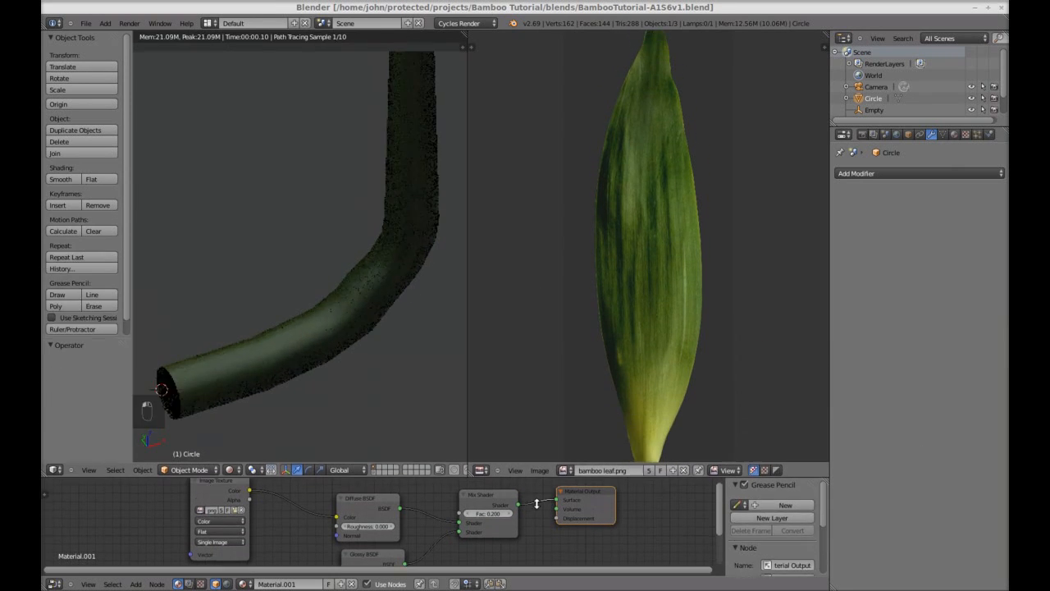
pyautogui.rightClick(468, 246)
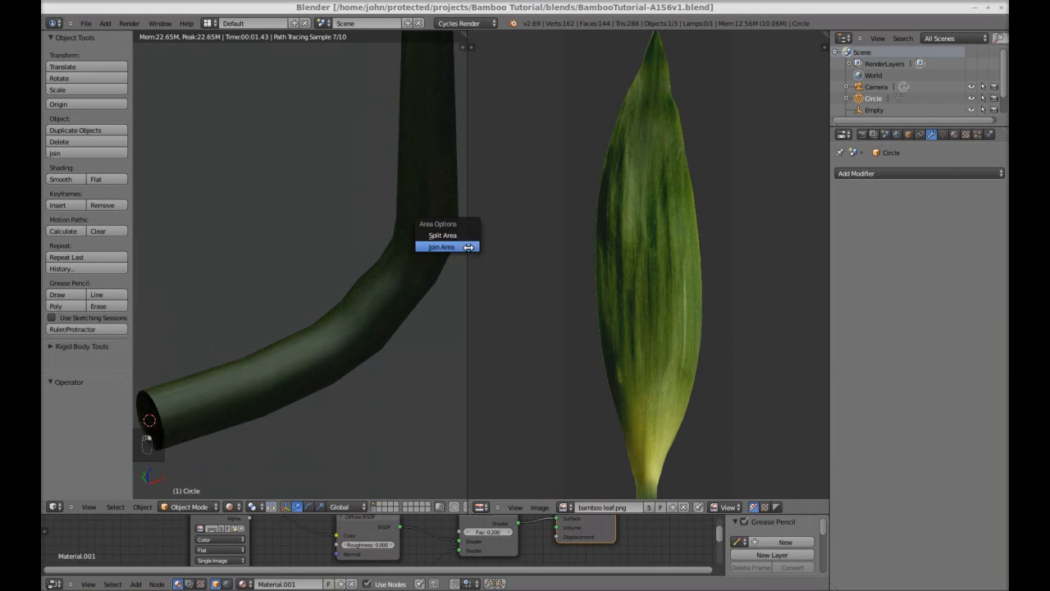
pyautogui.click(467, 246)
pyautogui.click(658, 257)
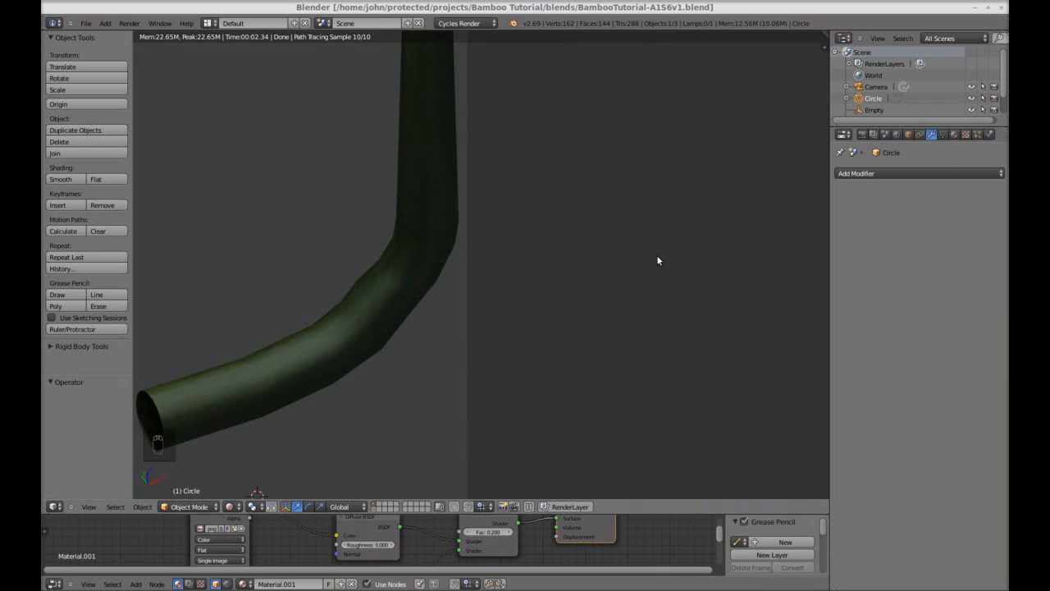
# - Show the whole stalk in front view with Wireframe shading
pyautogui.click(237, 508)
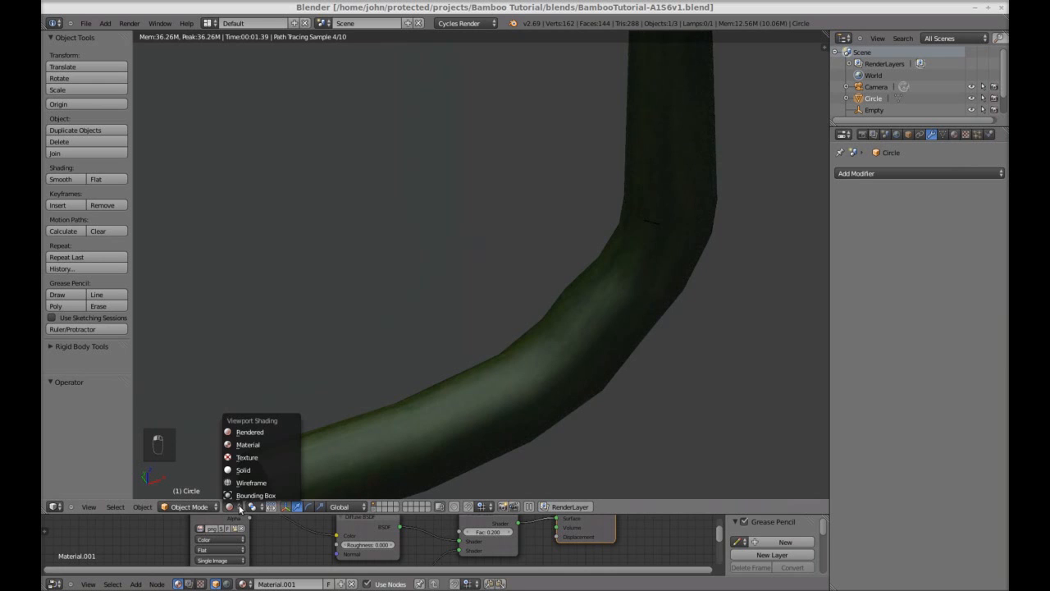
pyautogui.click(262, 469)
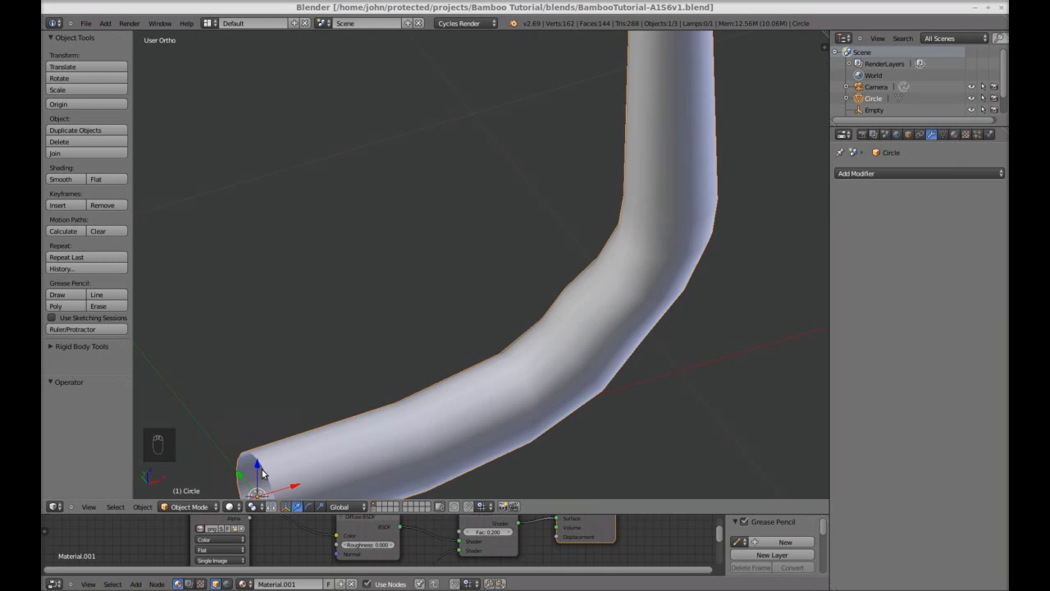
pyautogui.press('KP_1')
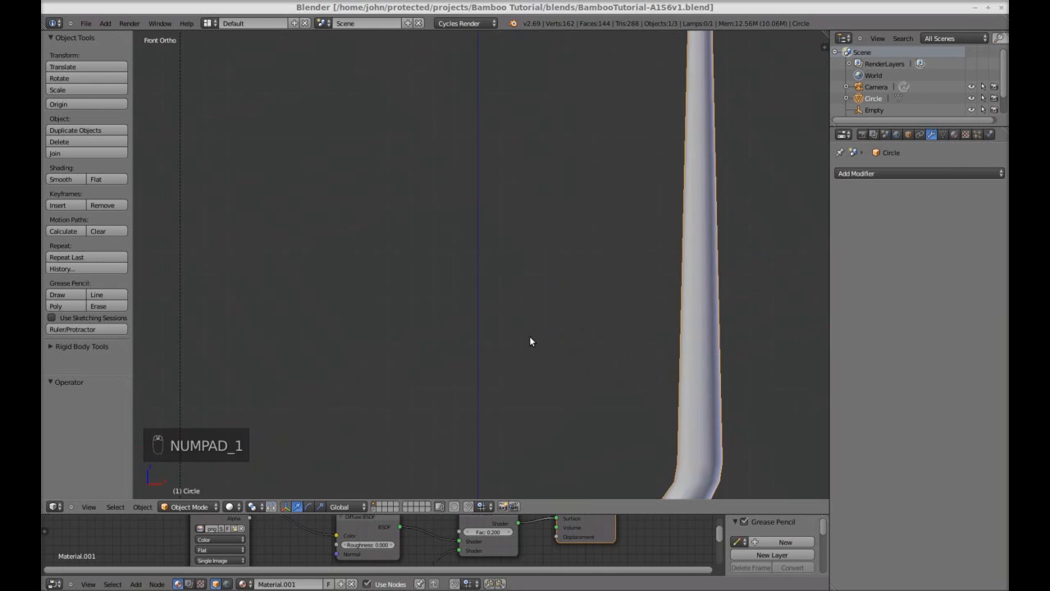
pyautogui.scroll(-5, 533, 336)
pyautogui.keyDown('shift'); pyautogui.moveTo(576, 335); pyautogui.dragTo(543, 382, button='middle'); pyautogui.keyUp('shift')
pyautogui.scroll(-1, 603, 306)
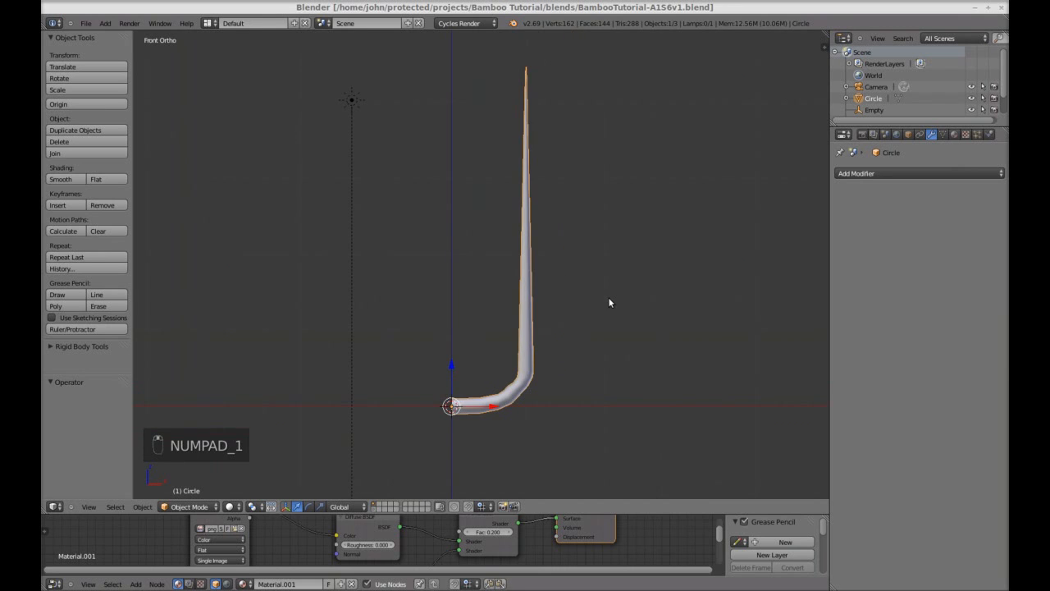
pyautogui.press('a')
pyautogui.press('a')
pyautogui.rightClick(527, 350)
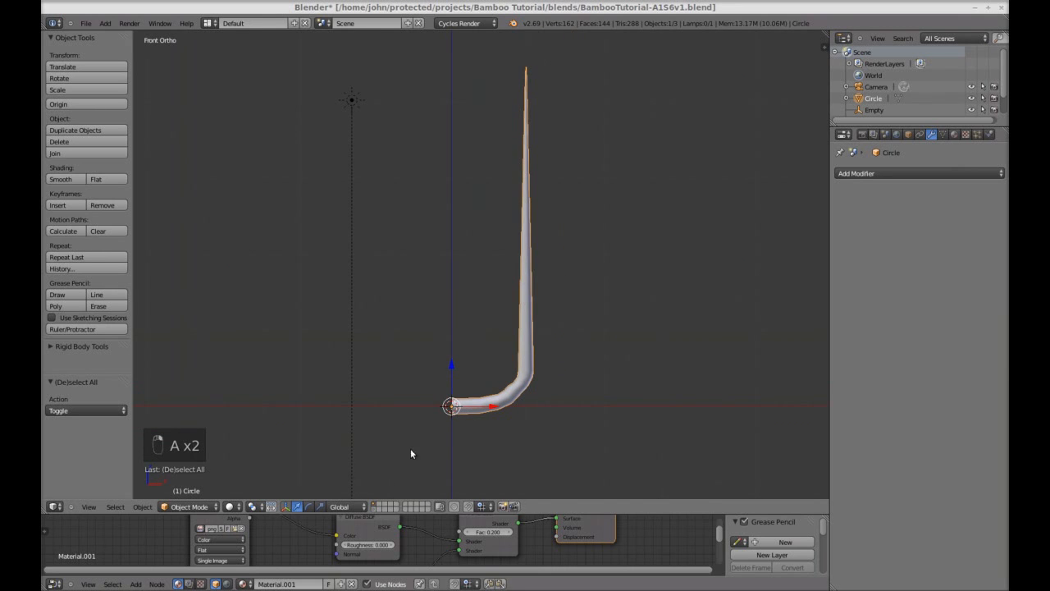
pyautogui.click(243, 506)
pyautogui.click(246, 487)
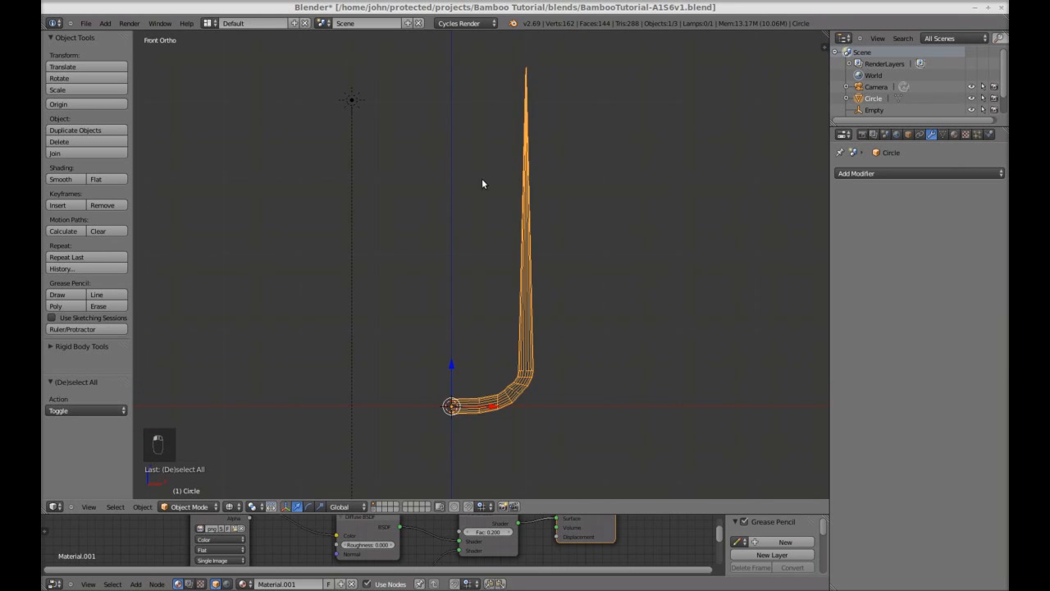
# - Shorten the stalk by moving its tip vertices down along Z by about a third of its height, and return to Object Mode
pyautogui.press('a')
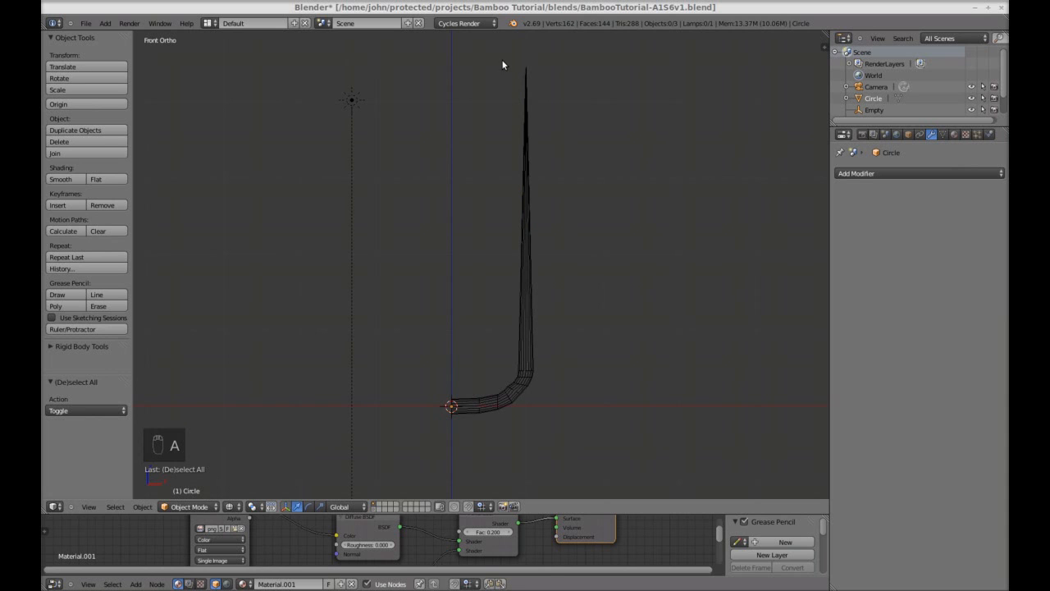
pyautogui.rightClick(525, 103)
pyautogui.press('Tab')
pyautogui.press('b')
pyautogui.press('b')
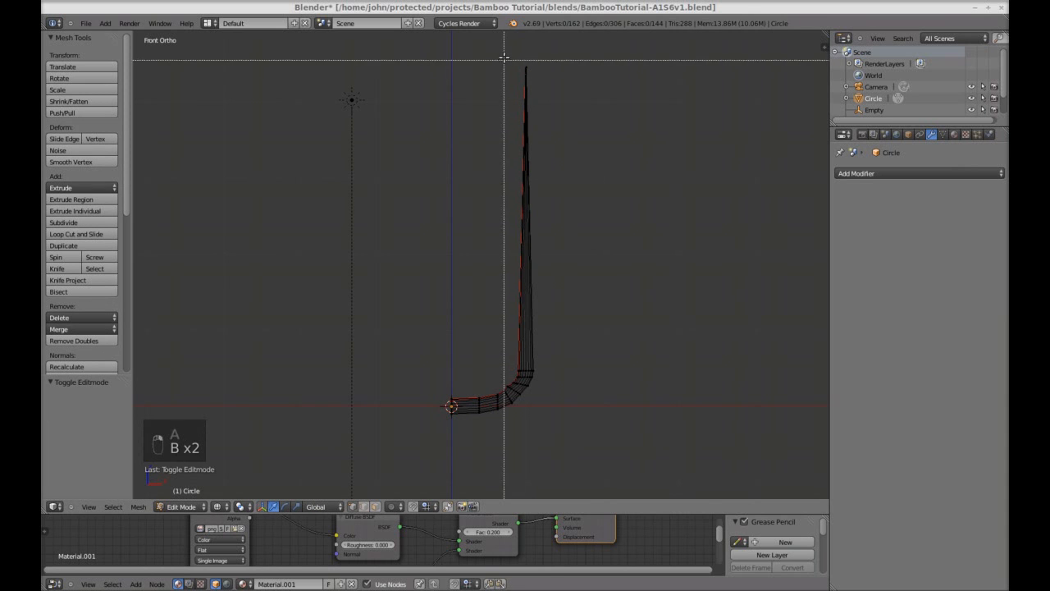
pyautogui.moveTo(500, 52); pyautogui.dragTo(545, 90)
pyautogui.press('g')
pyautogui.press('z')
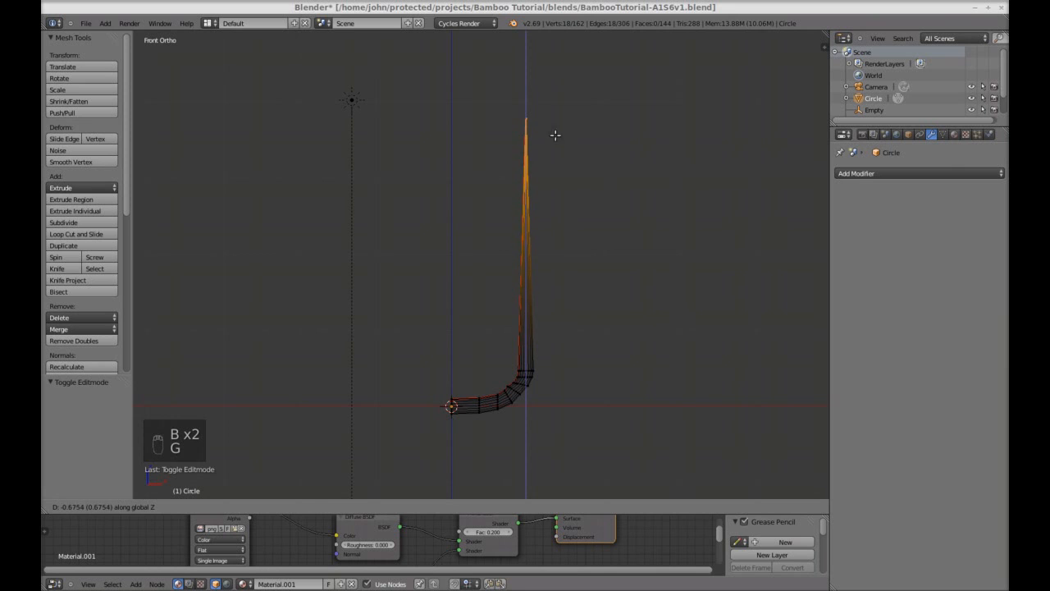
pyautogui.click(567, 199)
pyautogui.press('a')
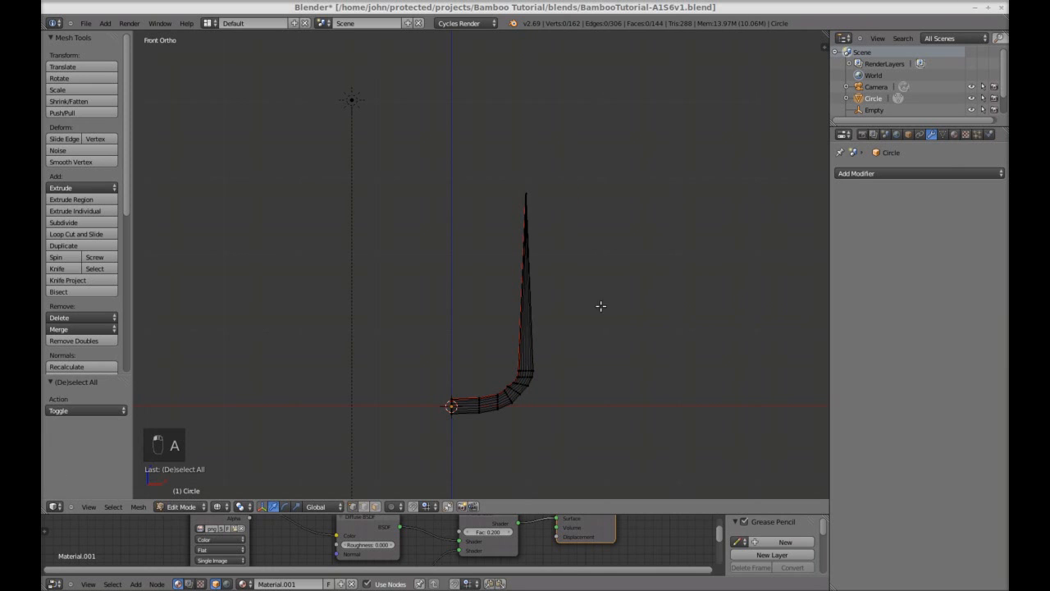
pyautogui.press('Tab')
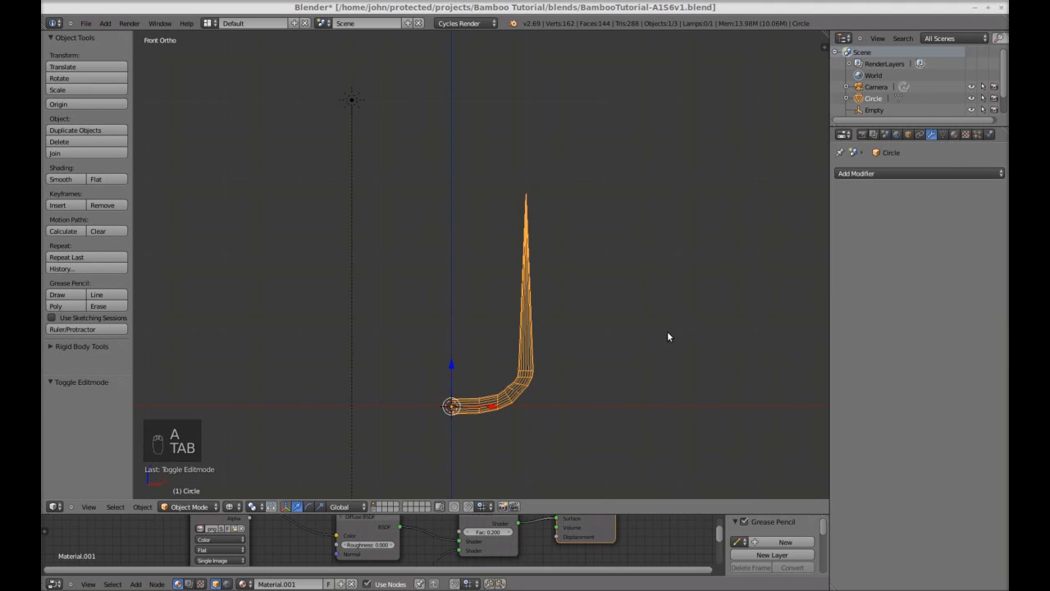
# - Scale the whole stalk by 0.5 and move it to layer 11
pyautogui.write('s.5')
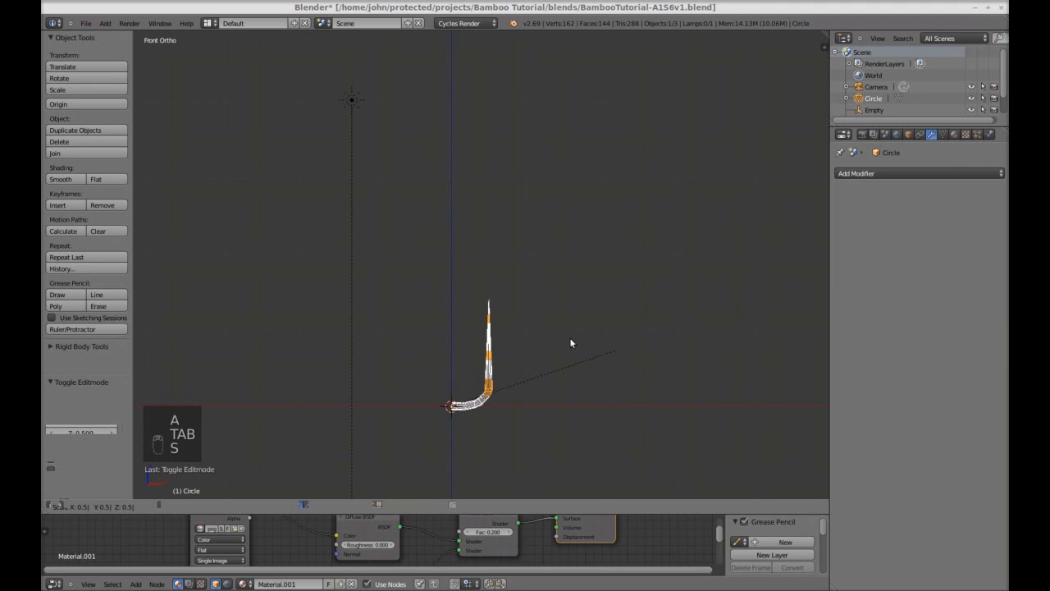
pyautogui.write('m')
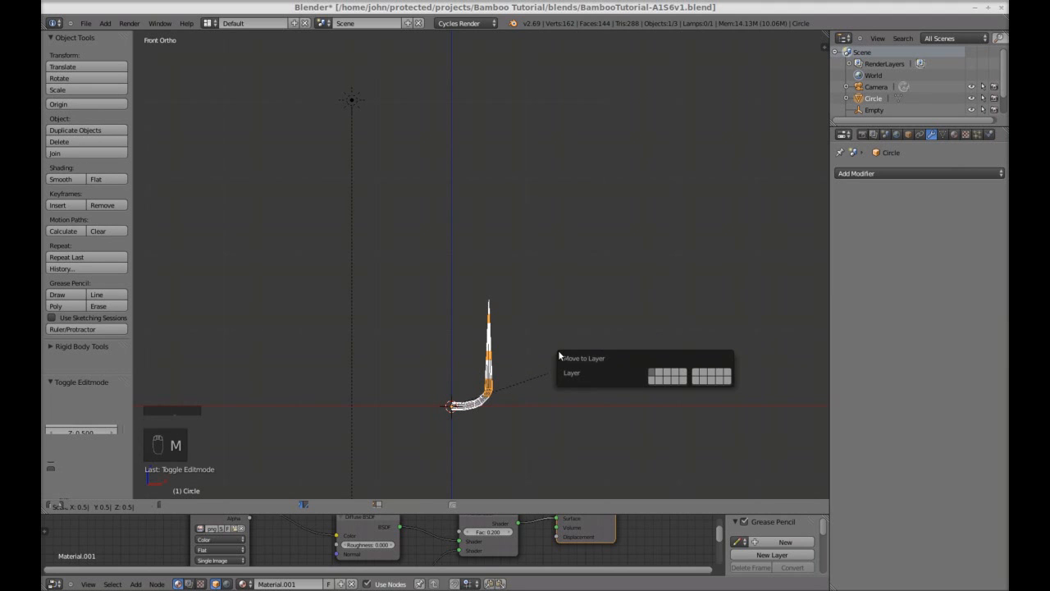
pyautogui.click(653, 380)
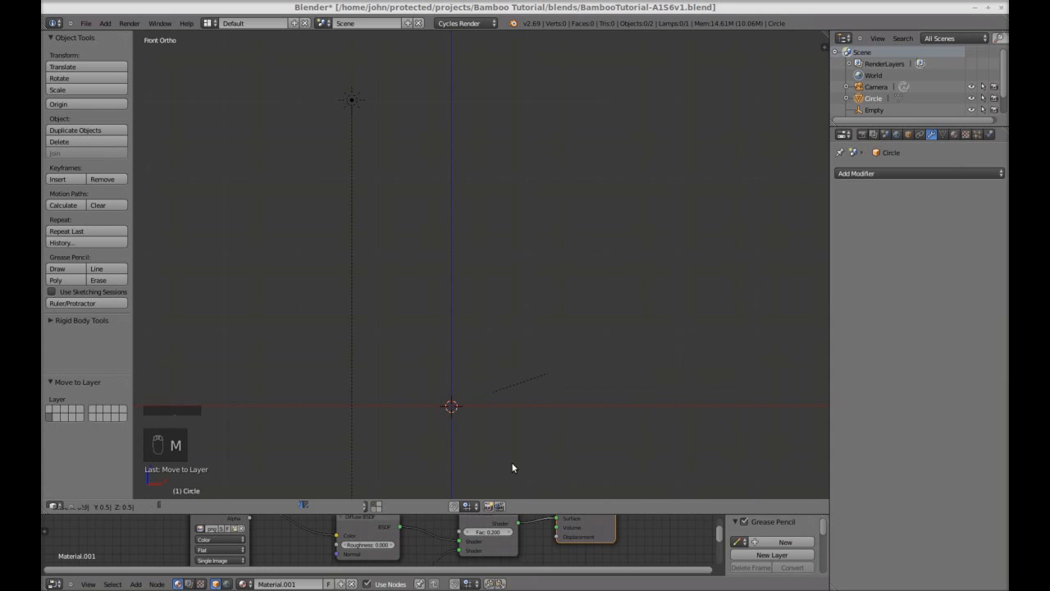
# - Display layer 11 and move the stalk along X until it stands clear beside the leaf, leaving everything deselected
pyautogui.click(380, 510)
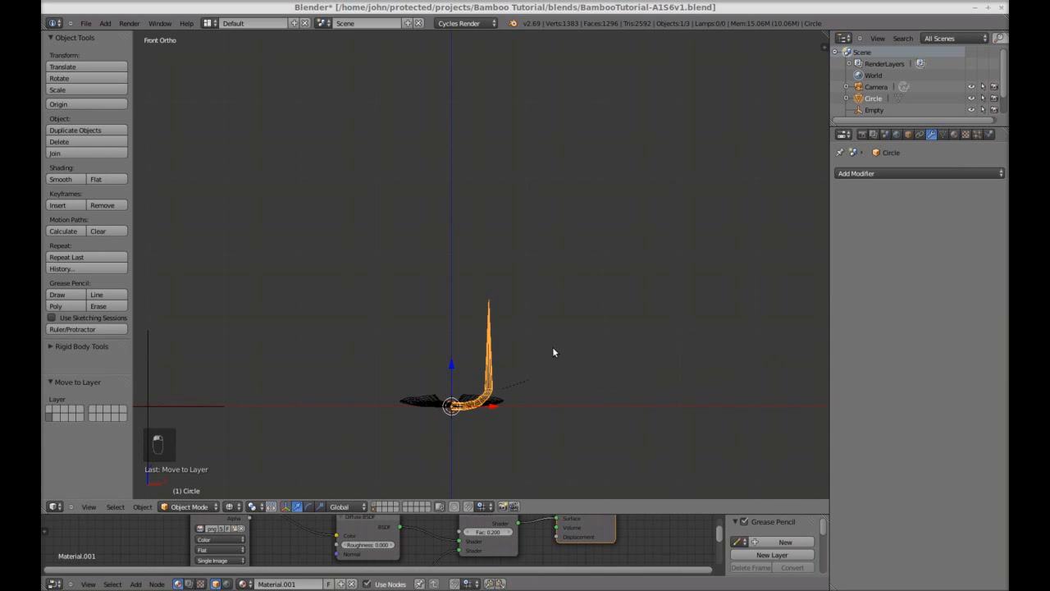
pyautogui.moveTo(553, 348); pyautogui.dragTo(539, 387, button='middle')
pyautogui.press('g')
pyautogui.press('x')
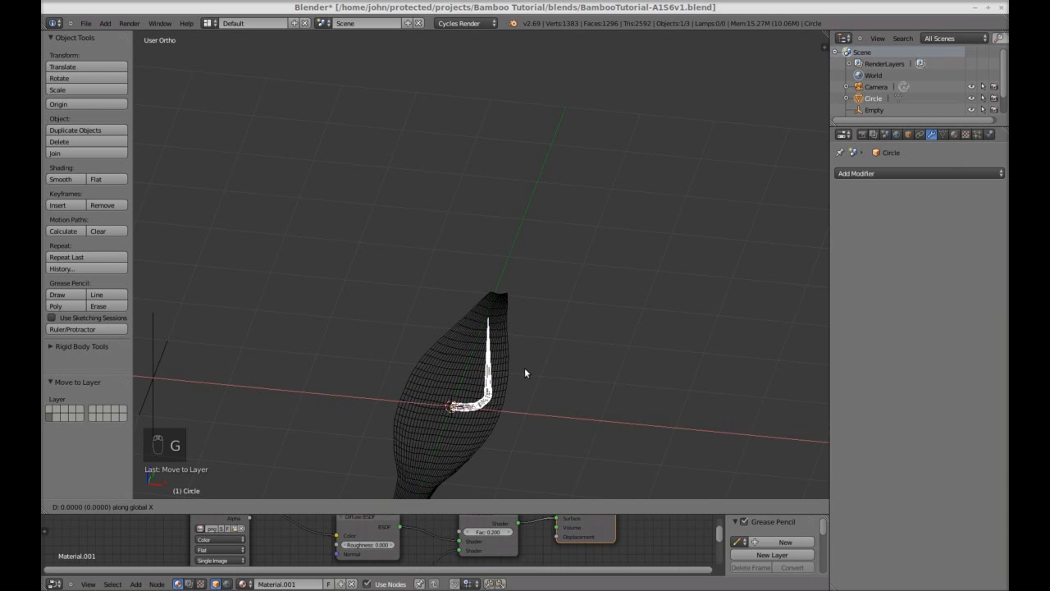
pyautogui.click(588, 389)
pyautogui.press('a')
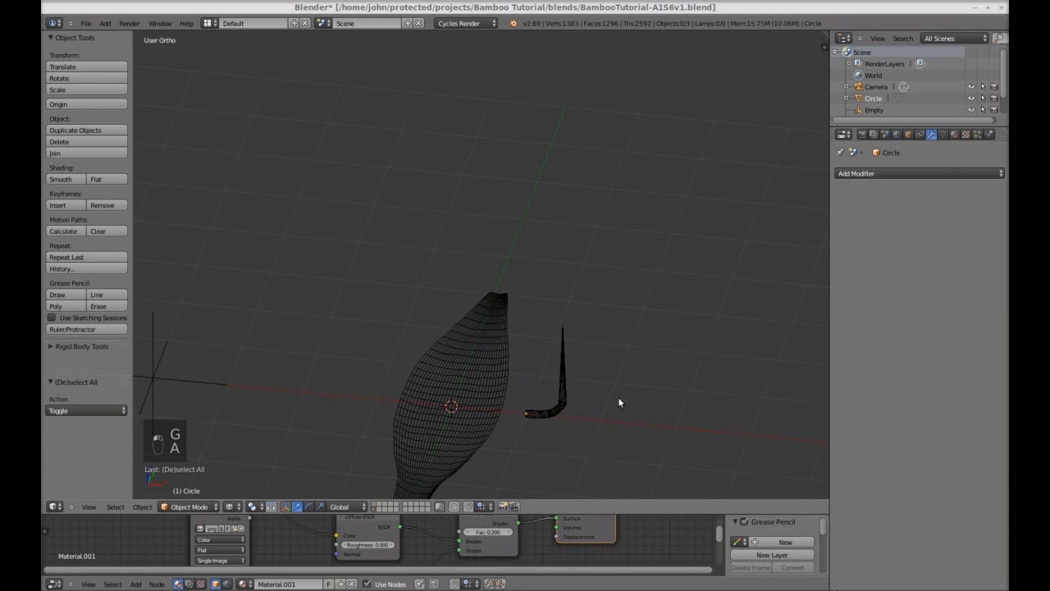
# - In top view, select the leaf's whole mesh in Edit Mode and move it about 6.19 along Y, bringing the stem's base near the origin
pyautogui.moveTo(618, 396); pyautogui.dragTo(518, 291, button='middle')
pyautogui.keyDown('shift'); pyautogui.moveTo(555, 402); pyautogui.dragTo(596, 349, button='middle'); pyautogui.keyUp('shift')
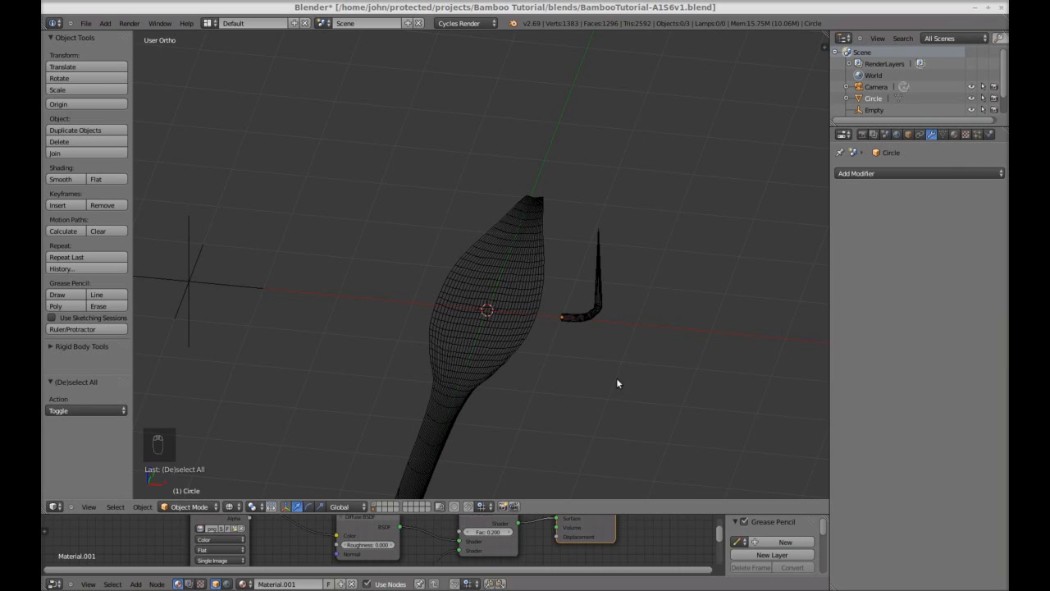
pyautogui.rightClick(527, 312)
pyautogui.press('KP_7')
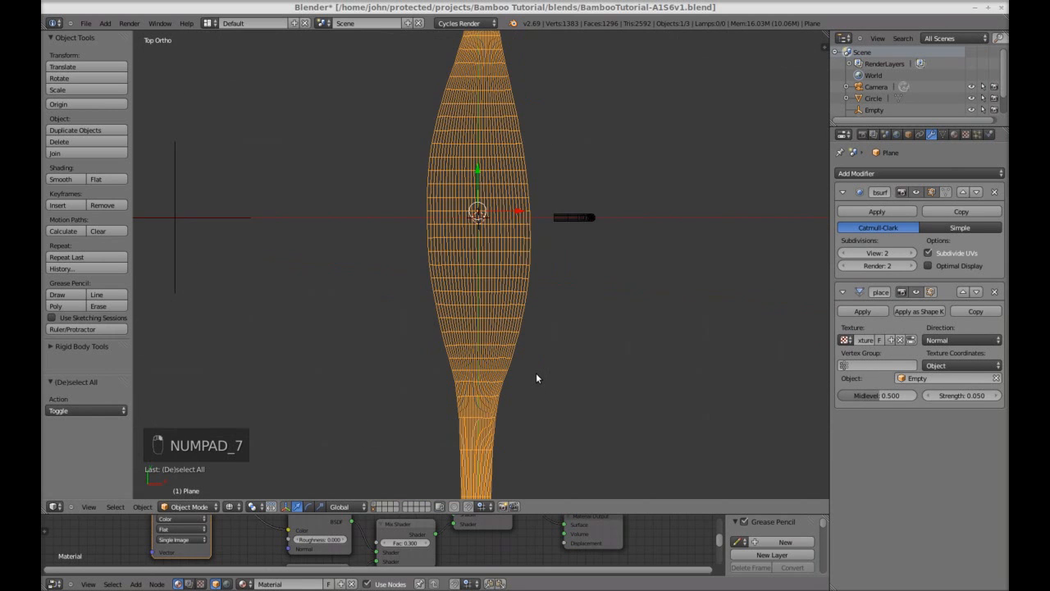
pyautogui.press('Tab')
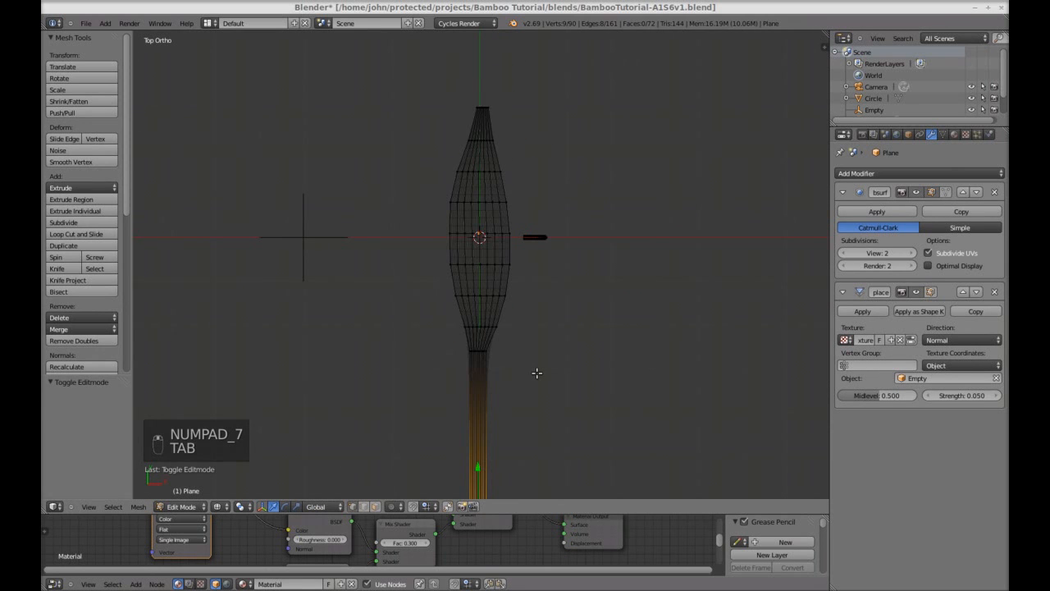
pyautogui.press('a')
pyautogui.press('a')
pyautogui.press('a')
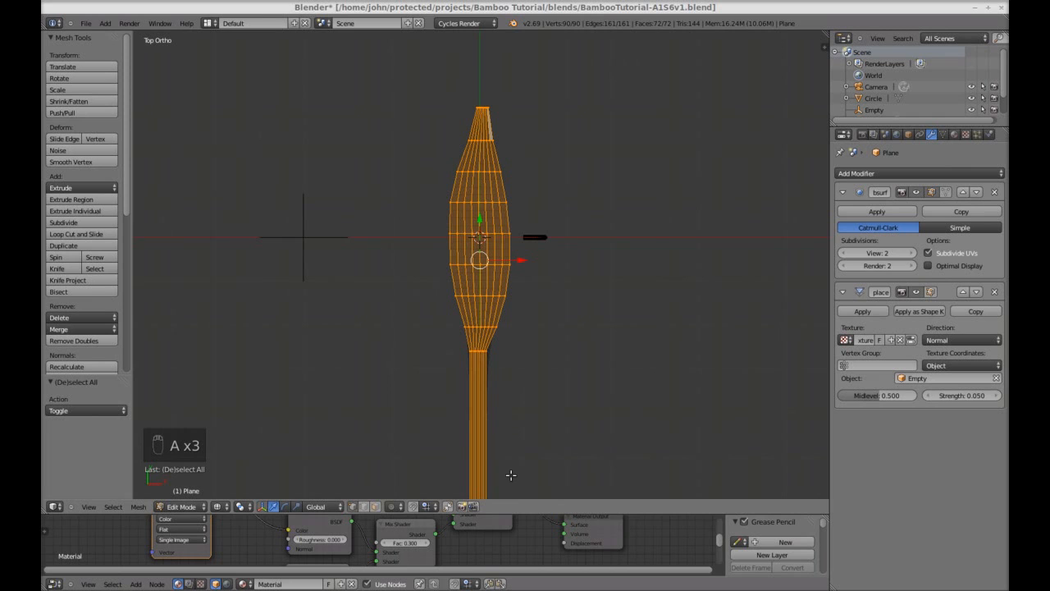
pyautogui.press('g')
pyautogui.press('y')
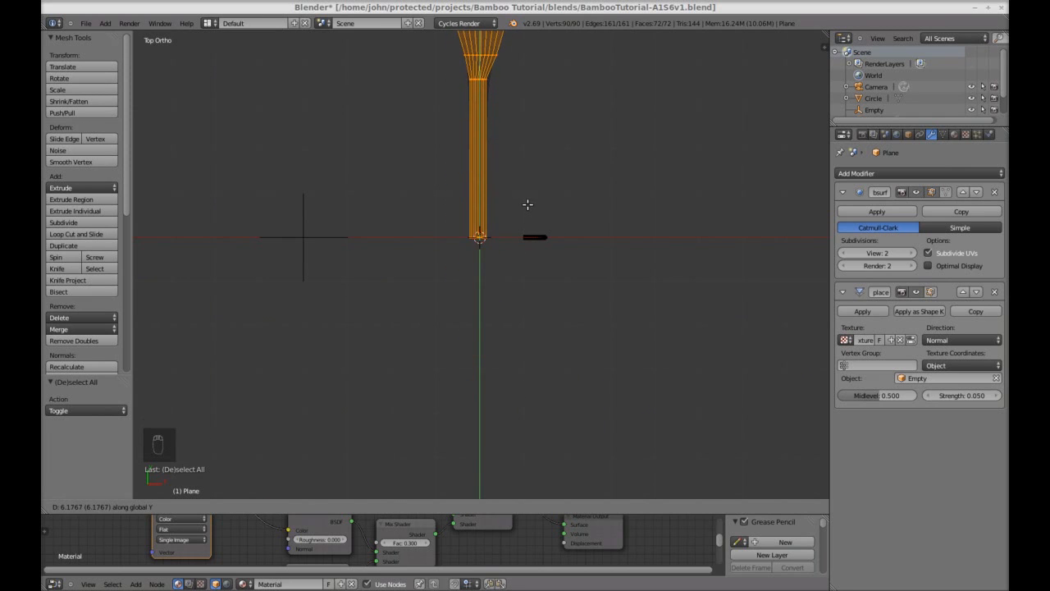
pyautogui.click(527, 205)
# - Nudge the leaf mesh about 0.026 in X and 0.03 in Y to align the stem base with its origin, deselect, and return to Object Mode
pyautogui.scroll(12, 510, 255)
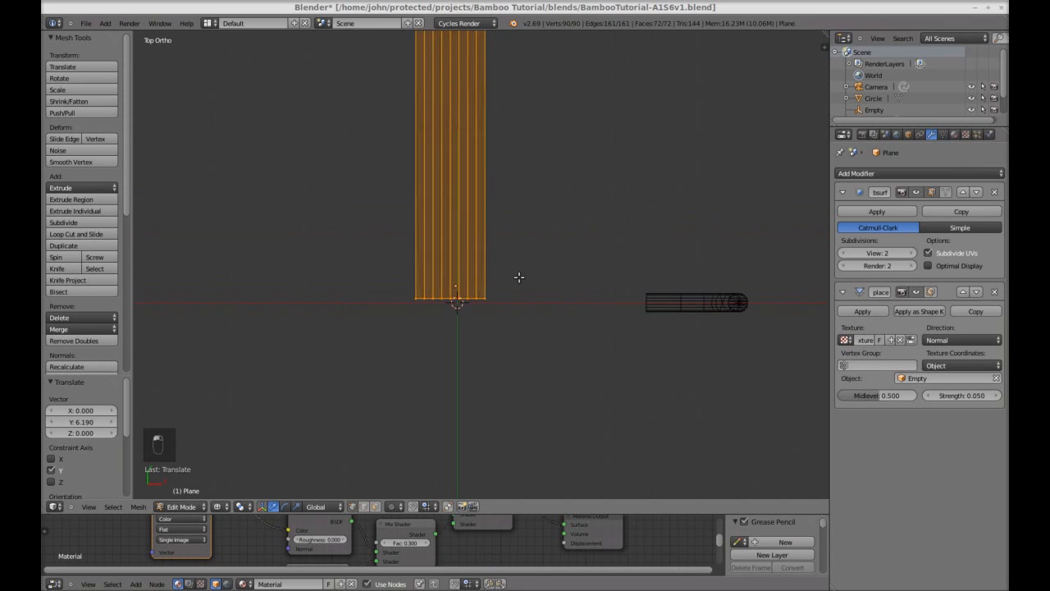
pyautogui.press('g')
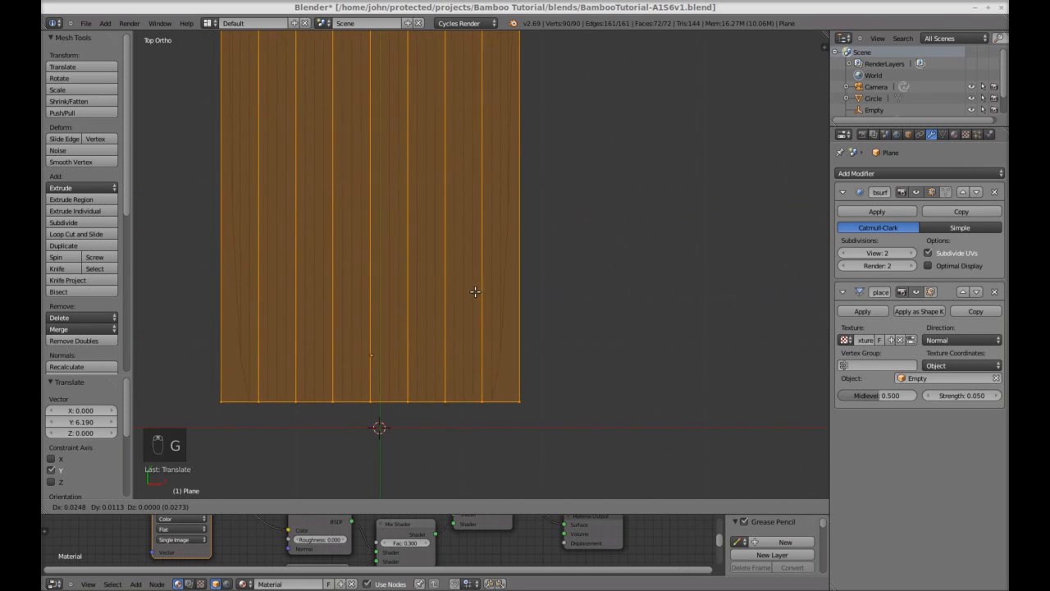
pyautogui.click(475, 276)
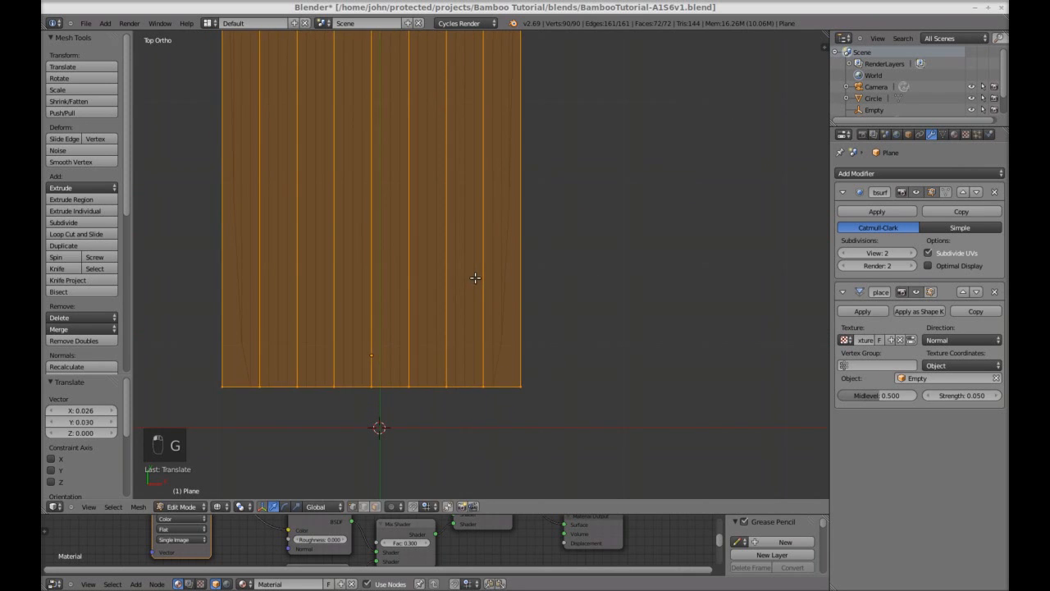
pyautogui.press('a')
pyautogui.scroll(-4, 476, 308)
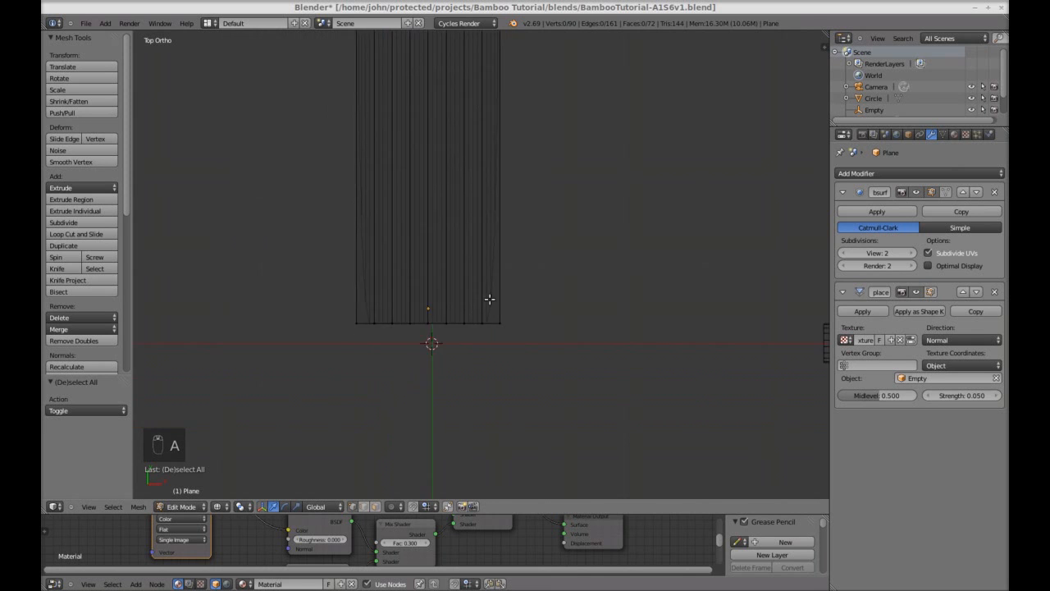
pyautogui.press('Tab')
pyautogui.scroll(-4, 624, 270)
pyautogui.moveTo(655, 292); pyautogui.dragTo(621, 284, button='middle')
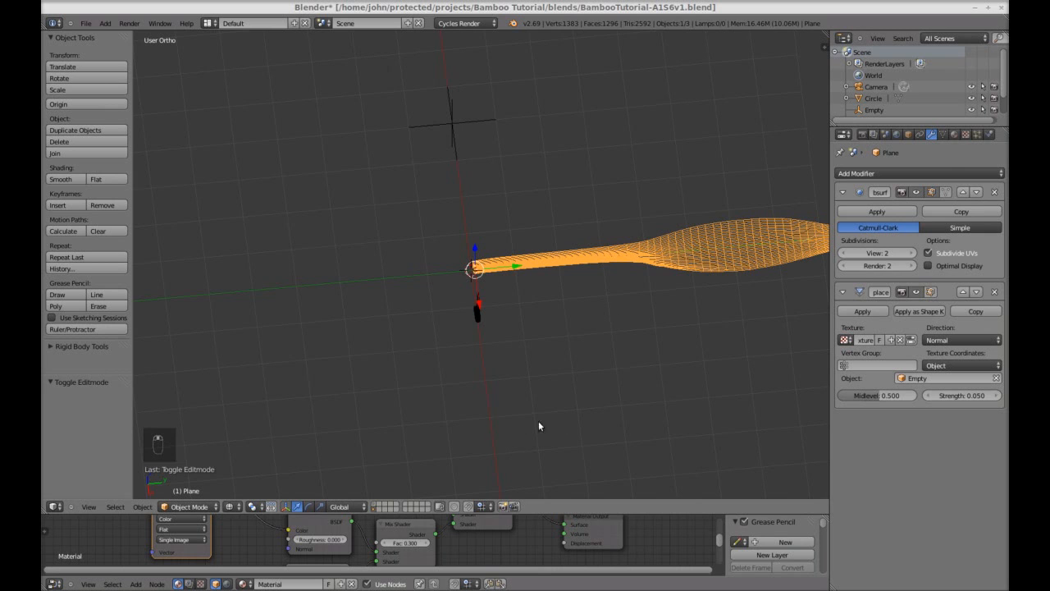
pyautogui.moveTo(539, 424); pyautogui.dragTo(632, 344, button='middle')
pyautogui.press('r')
pyautogui.press('x')
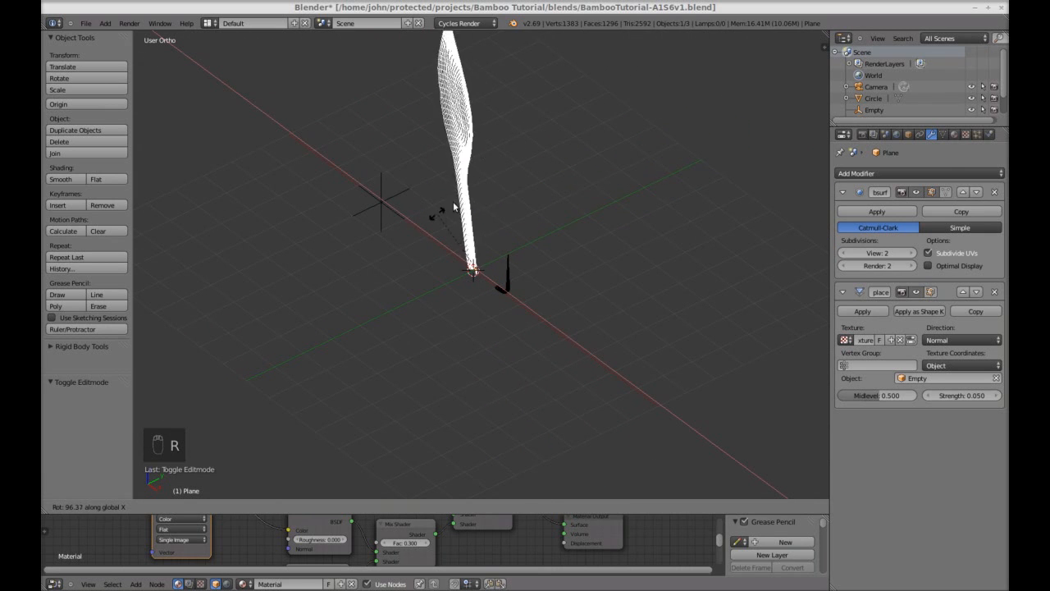
pyautogui.rightClick(496, 176)
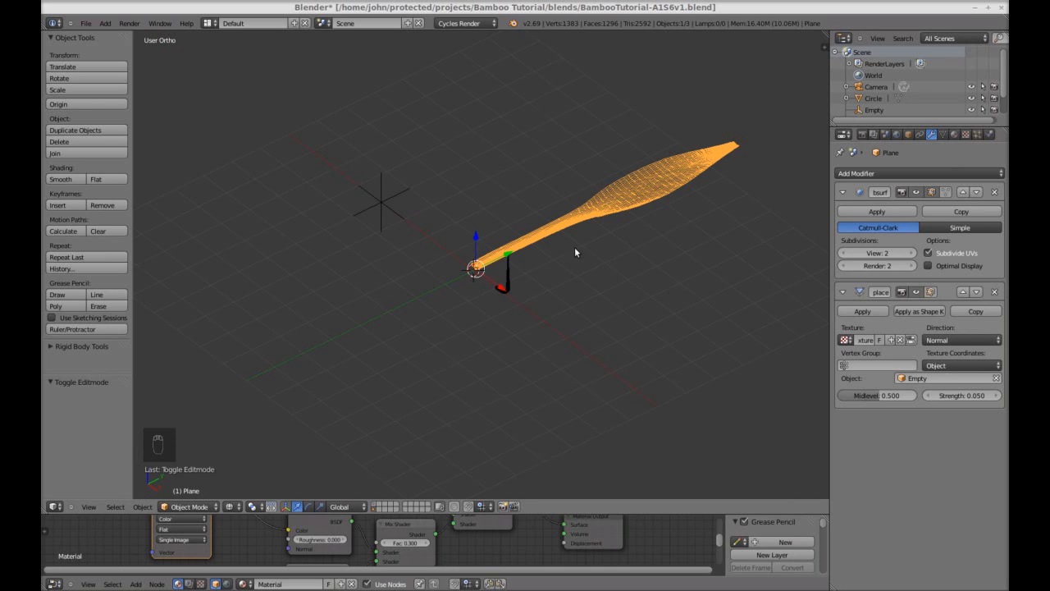
# - Scale the leaf to about 0.2, move it about 0.27 in X and -0.75 in Y beside the stalk, and deselect it
pyautogui.press('s')
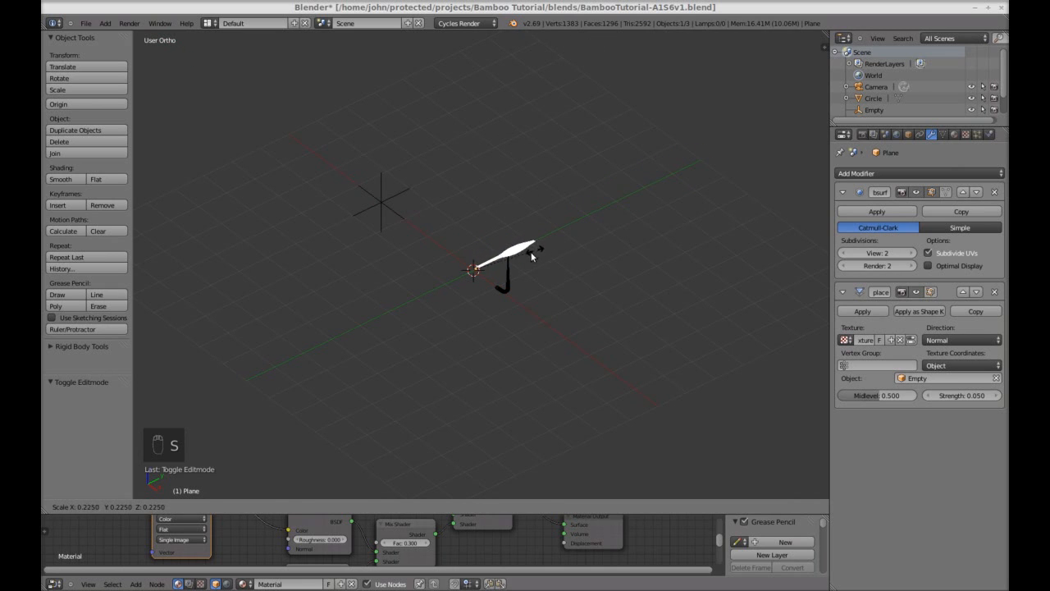
pyautogui.click(529, 259)
pyautogui.press('KP_7')
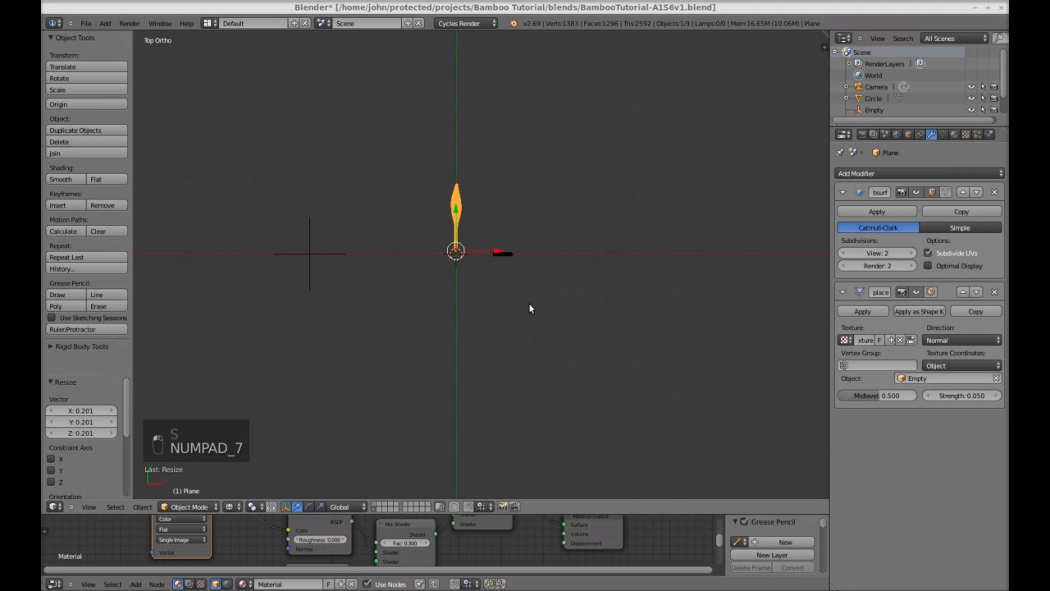
pyautogui.scroll(3, 525, 301)
pyautogui.scroll(4, 521, 337)
pyautogui.keyDown('shift'); pyautogui.moveTo(480, 269); pyautogui.dragTo(524, 352, button='middle'); pyautogui.keyUp('shift')
pyautogui.press('g')
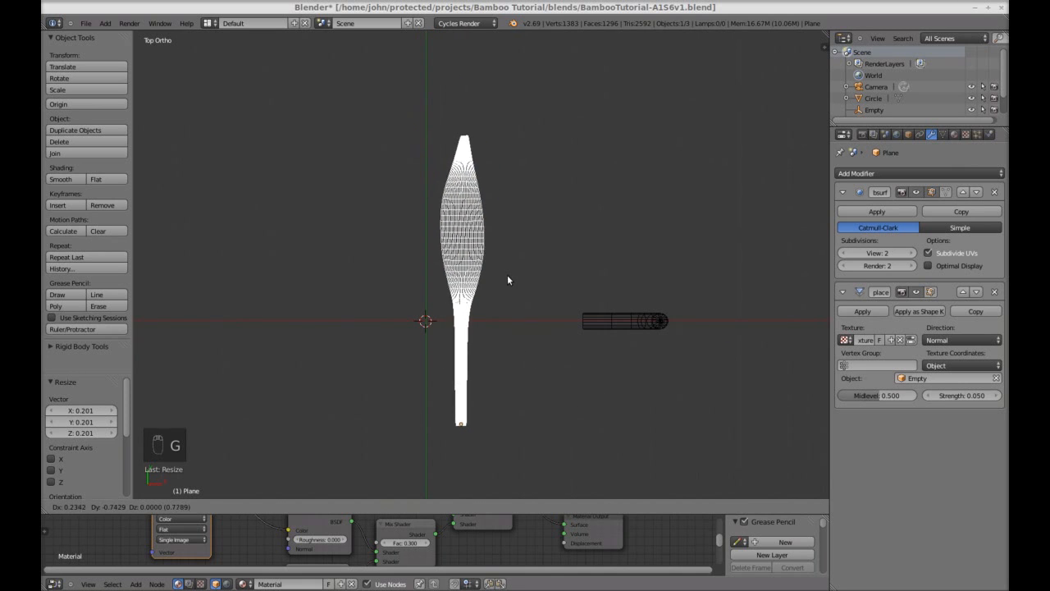
pyautogui.click(508, 279)
pyautogui.moveTo(589, 411); pyautogui.dragTo(598, 345, button='middle')
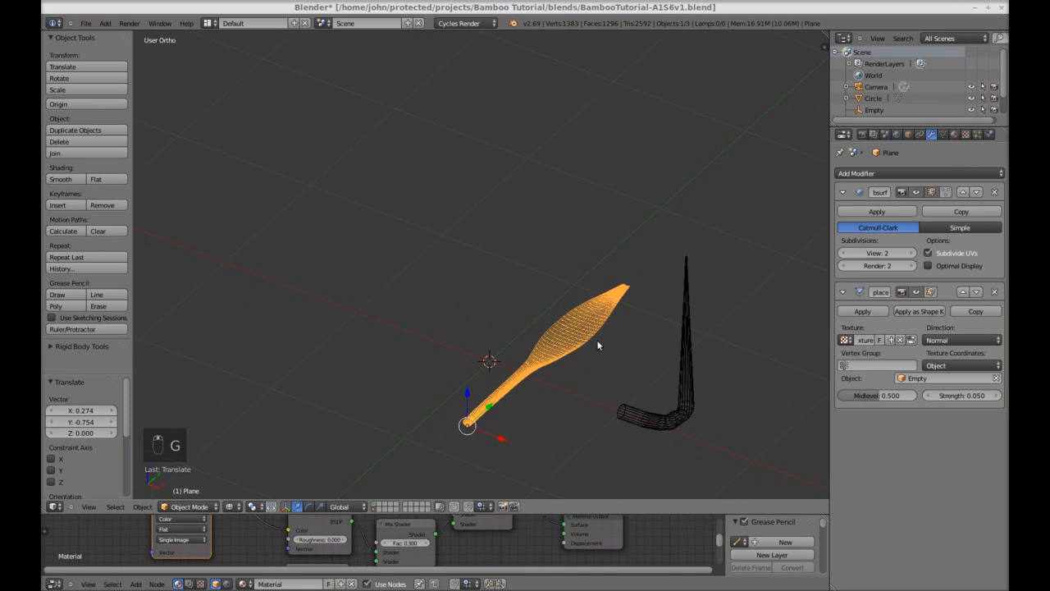
pyautogui.press('a')
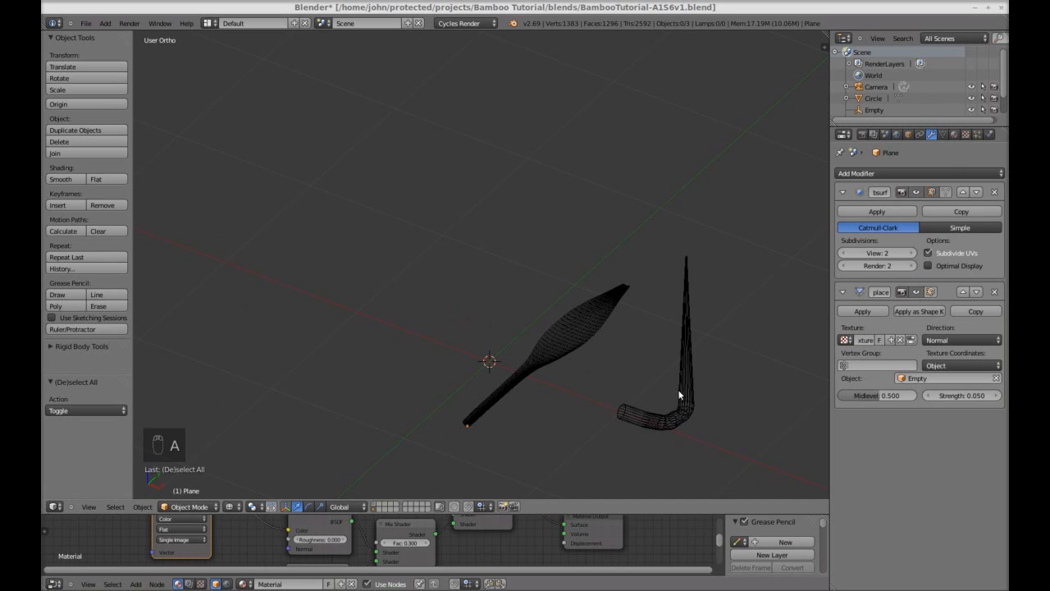
# - Duplicate the leaf and the stalk together, offsetting the copies by -1 along X
pyautogui.rightClick(583, 338)
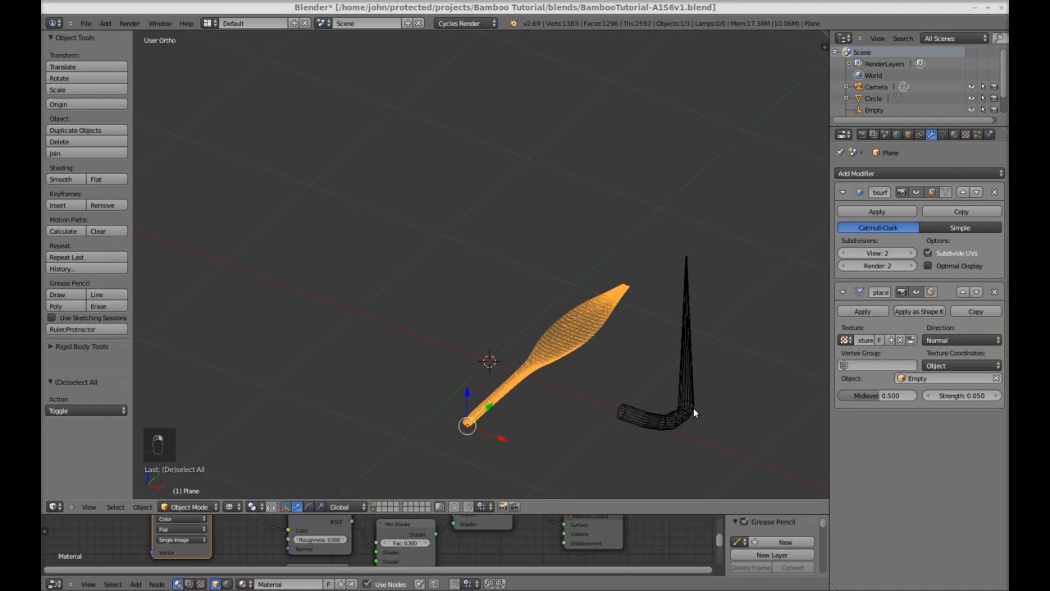
pyautogui.keyDown('shift'); pyautogui.rightClick(693, 413); pyautogui.keyUp('shift')
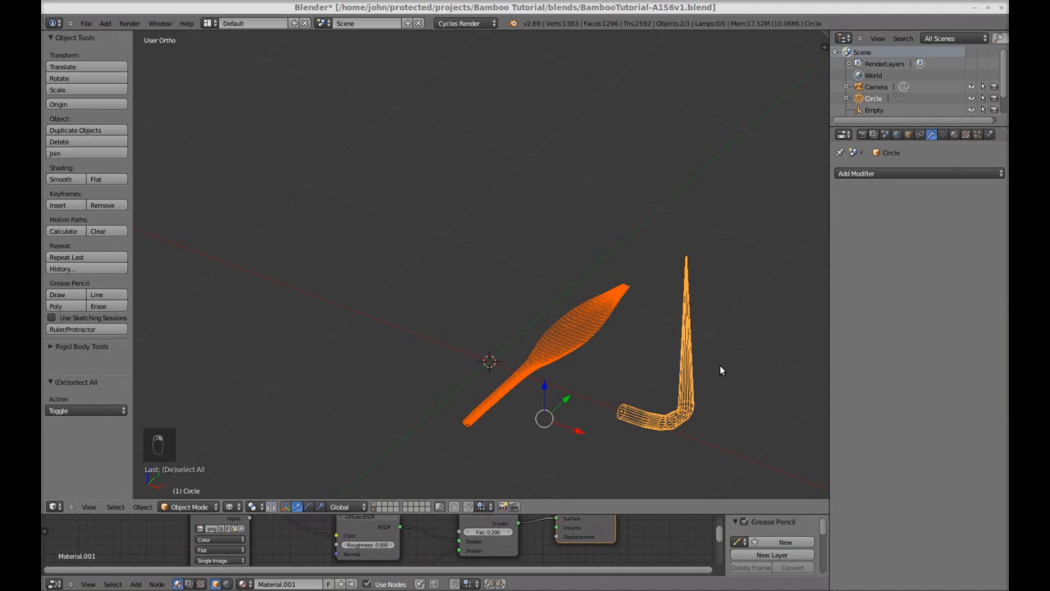
pyautogui.hotkey('shift', 'd')
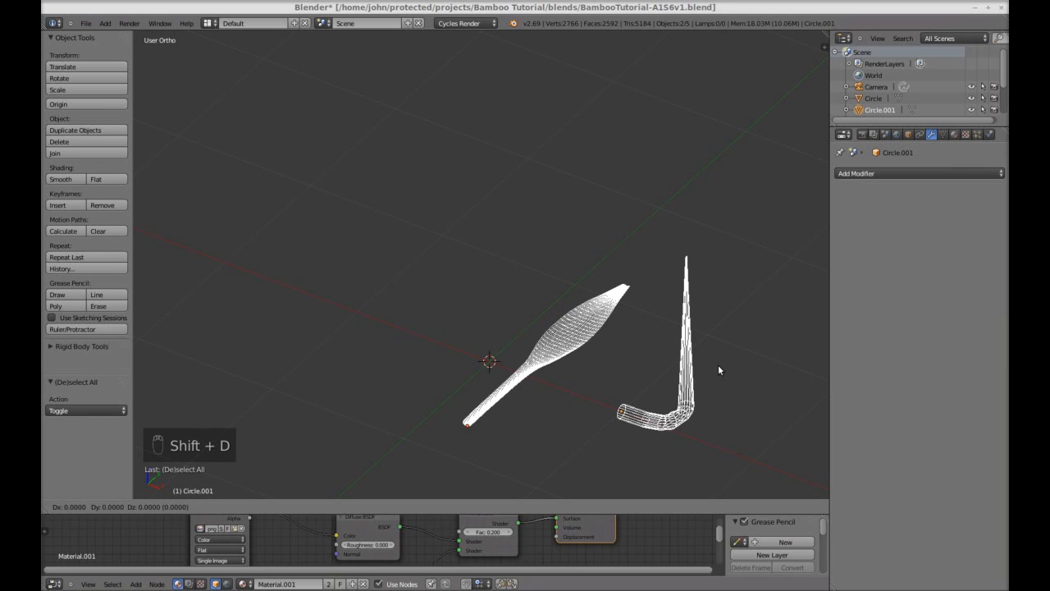
pyautogui.click(609, 334)
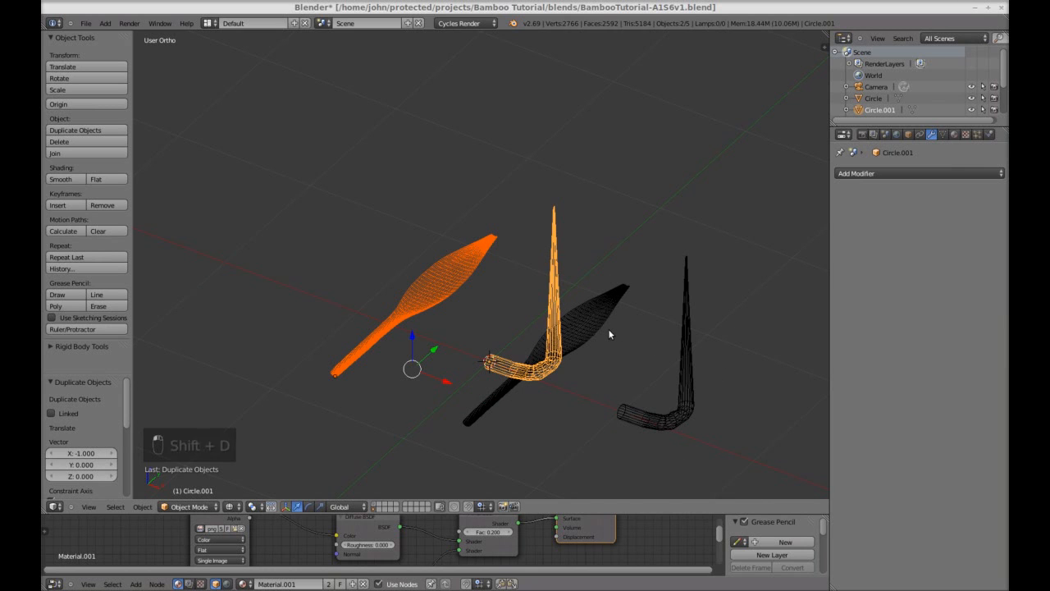
# - Move the duplicated leaf and stalk to layer 1 and display that layer
pyautogui.press('m')
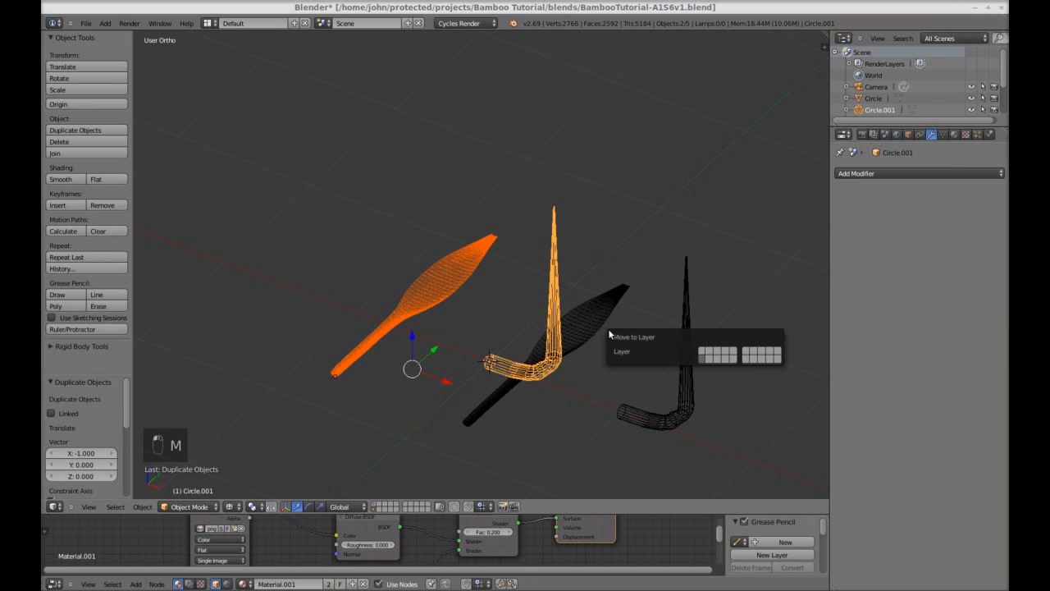
pyautogui.click(707, 352)
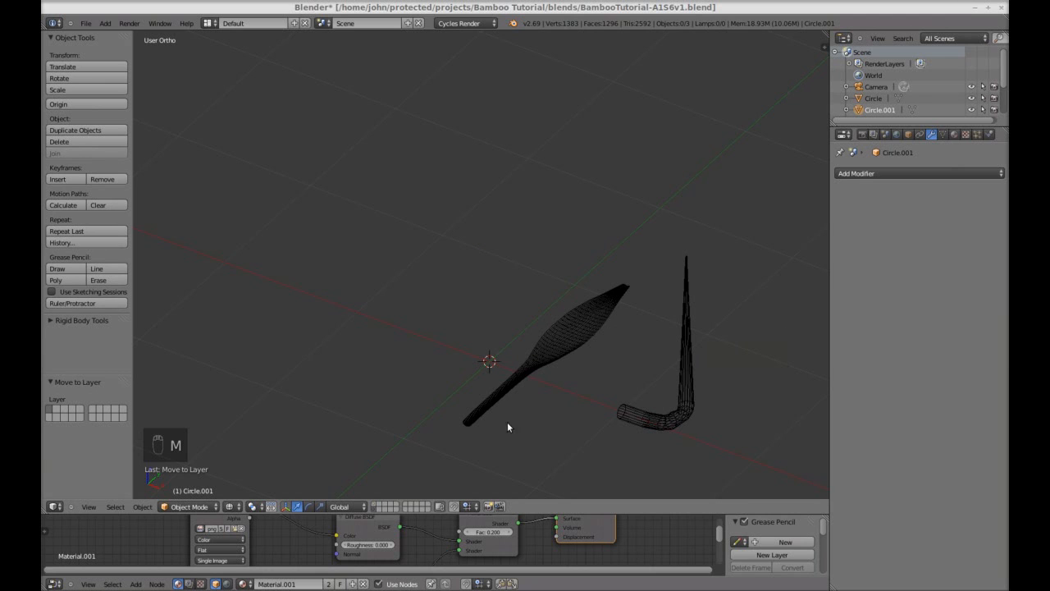
pyautogui.click(379, 505)
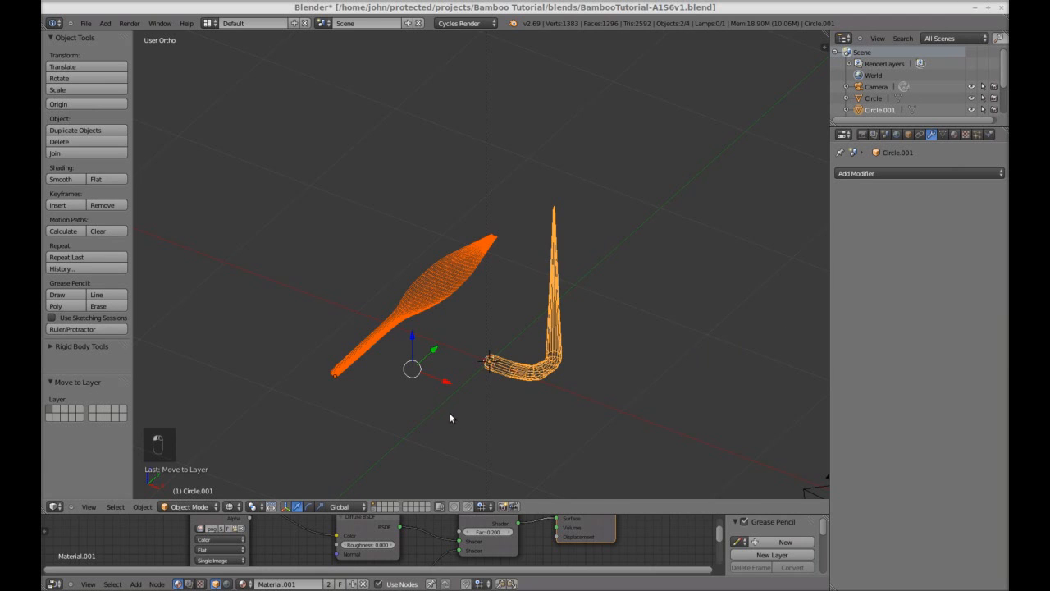
pyautogui.moveTo(449, 413); pyautogui.dragTo(483, 423, button='middle')
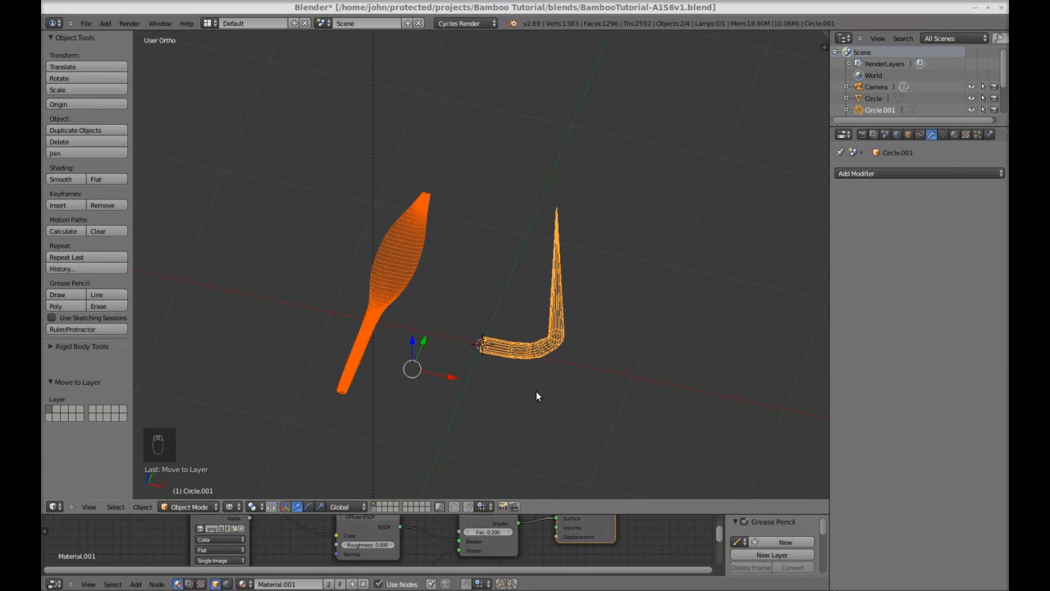
# - In top view, select only the duplicated leaf and scale it to about 0.8
pyautogui.press('KP_7')
pyautogui.rightClick(345, 121)
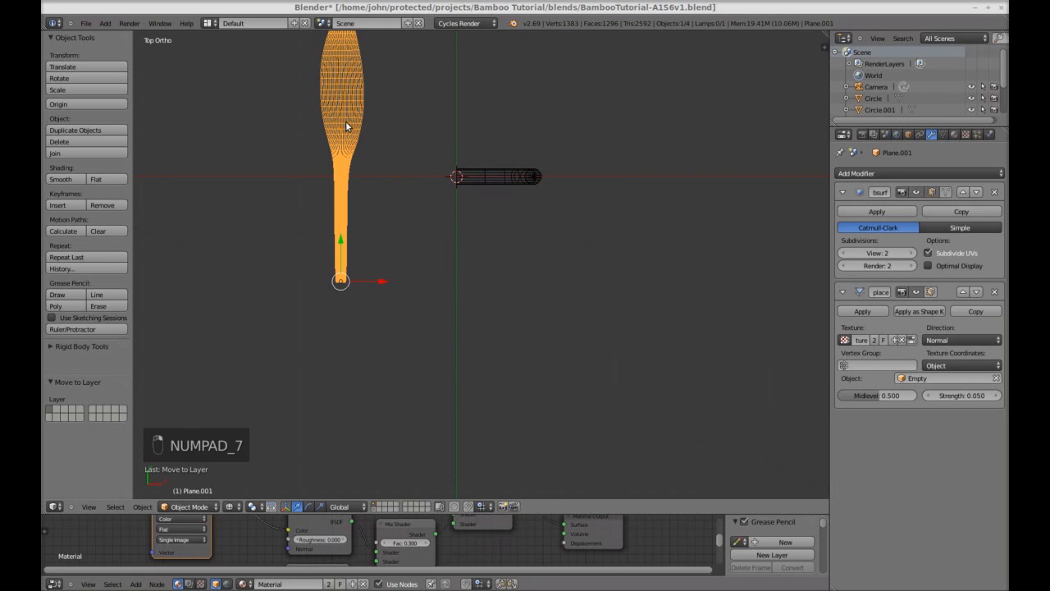
pyautogui.press('s')
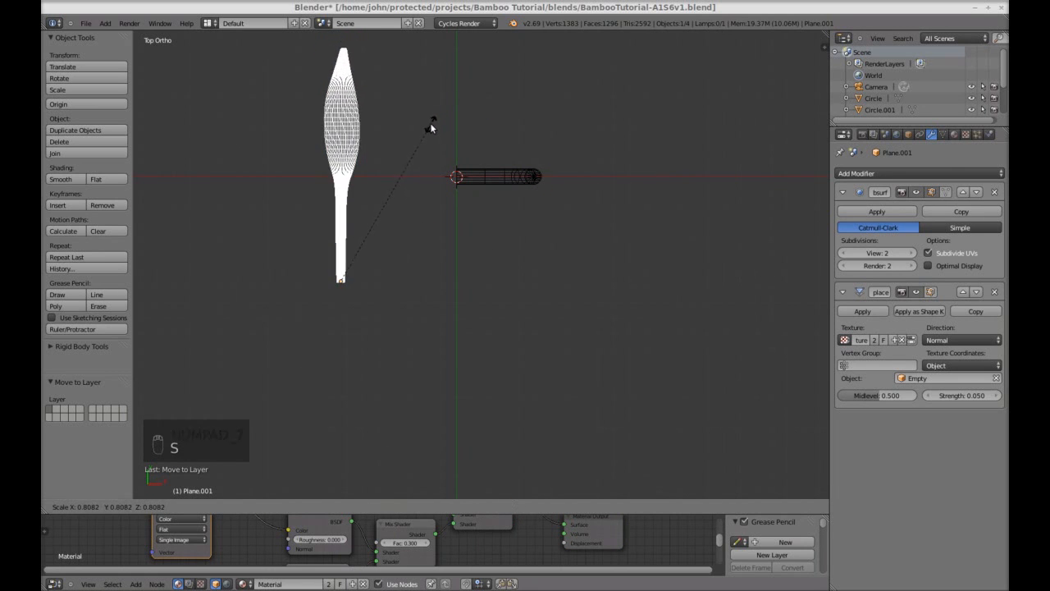
pyautogui.click(430, 122)
# - Move the duplicated leaf so that its stem base sits at the centre of the stalk's upright section in top view
pyautogui.press('g')
pyautogui.click(627, 56)
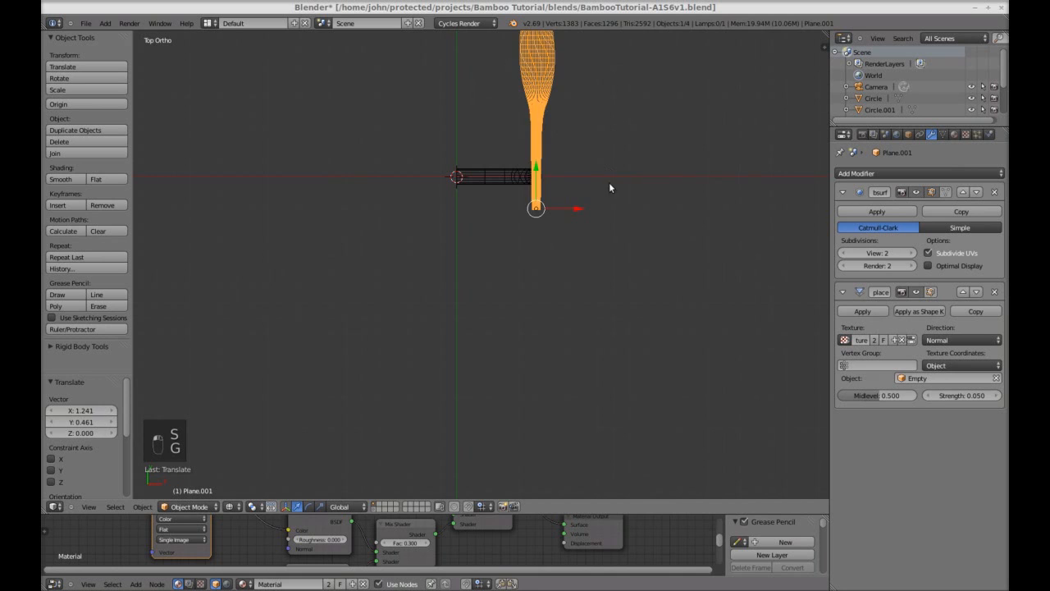
pyautogui.keyDown('shift'); pyautogui.moveTo(611, 174); pyautogui.dragTo(598, 315, button='middle'); pyautogui.keyUp('shift')
pyautogui.scroll(4, 598, 277)
pyautogui.press('g')
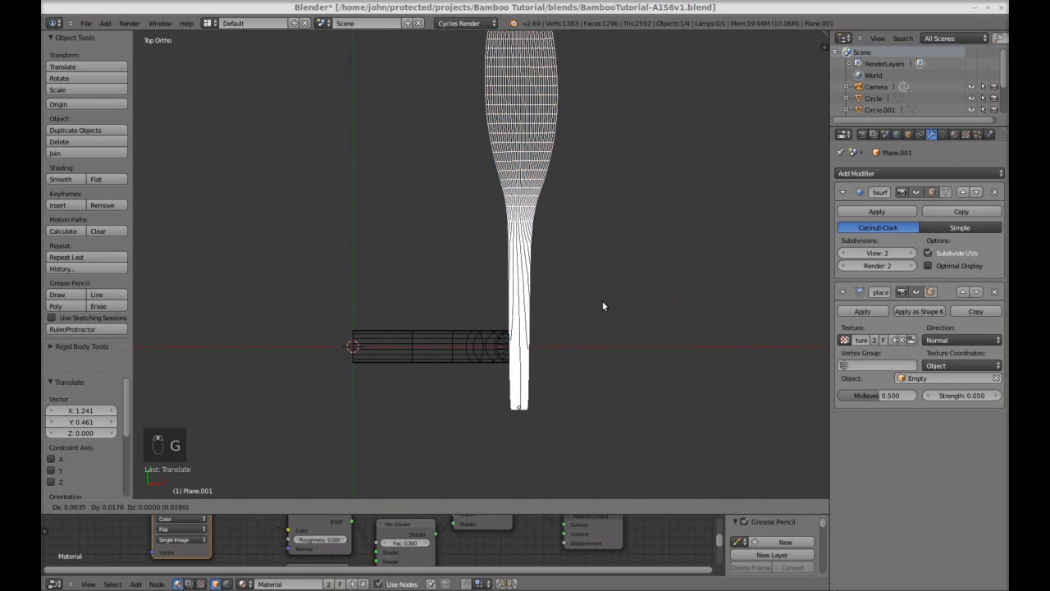
pyautogui.click(597, 253)
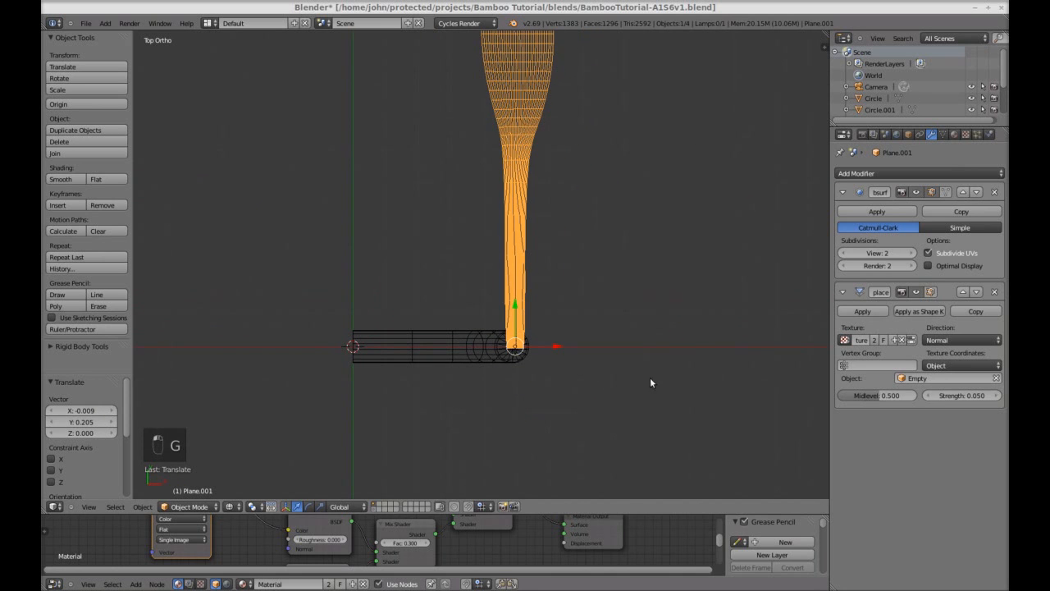
# - Rotate the duplicated leaf 90° about the global X axis so it stands upright
pyautogui.moveTo(697, 420); pyautogui.dragTo(626, 341, button='middle')
pyautogui.write('rx90')
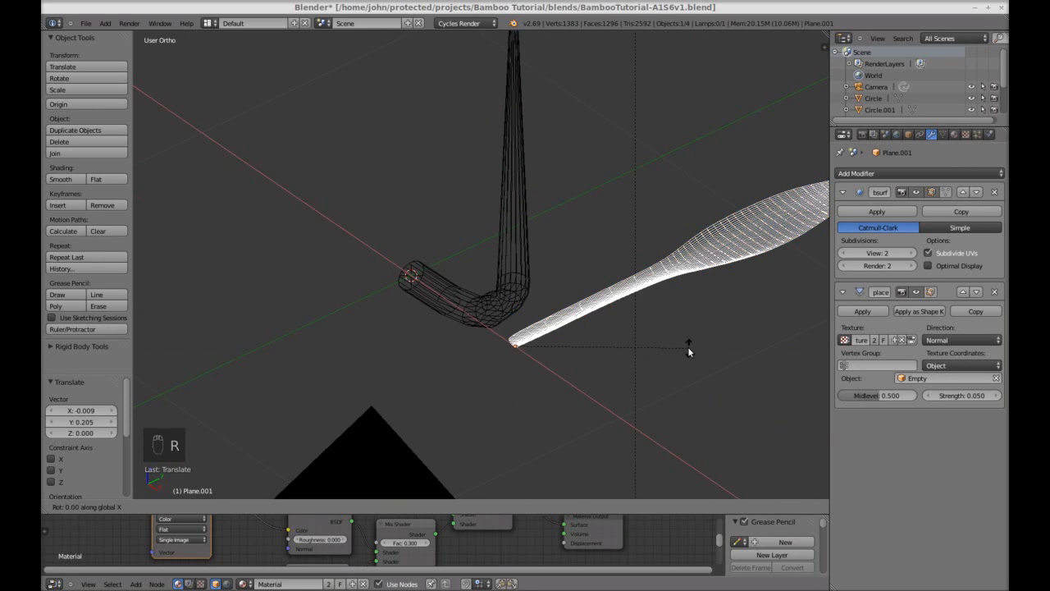
pyautogui.press('Return')
# - In top view, shift the upright leaf about -0.009 in X and 0.042 in Y onto the outer edge of the stalk's upright section
pyautogui.press('KP_7')
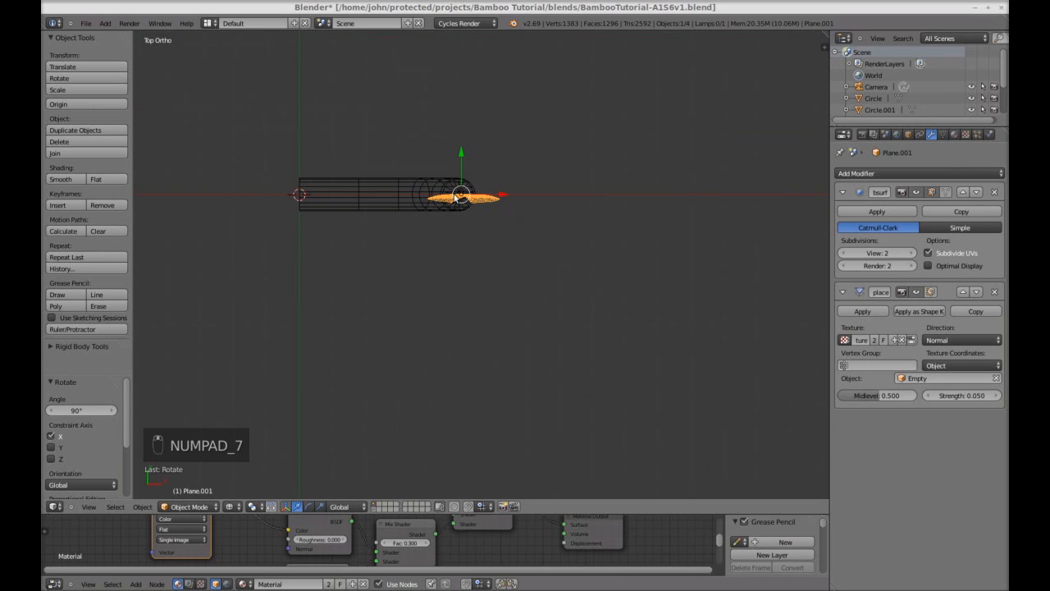
pyautogui.keyDown('shift'); pyautogui.moveTo(510, 223); pyautogui.dragTo(548, 277, button='middle'); pyautogui.keyUp('shift')
pyautogui.scroll(4, 553, 306)
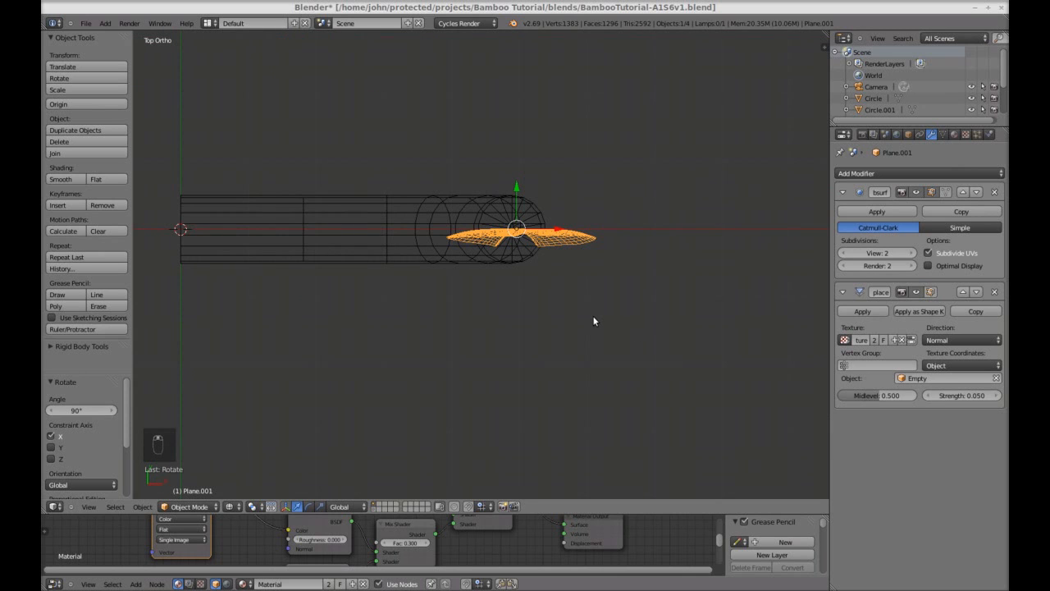
pyautogui.press('g')
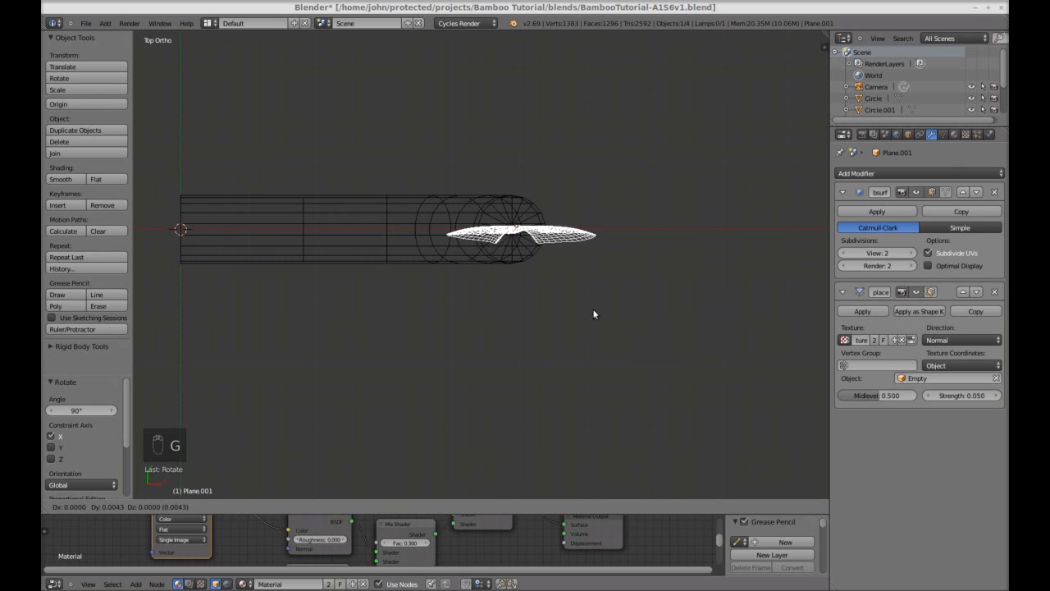
pyautogui.click(587, 290)
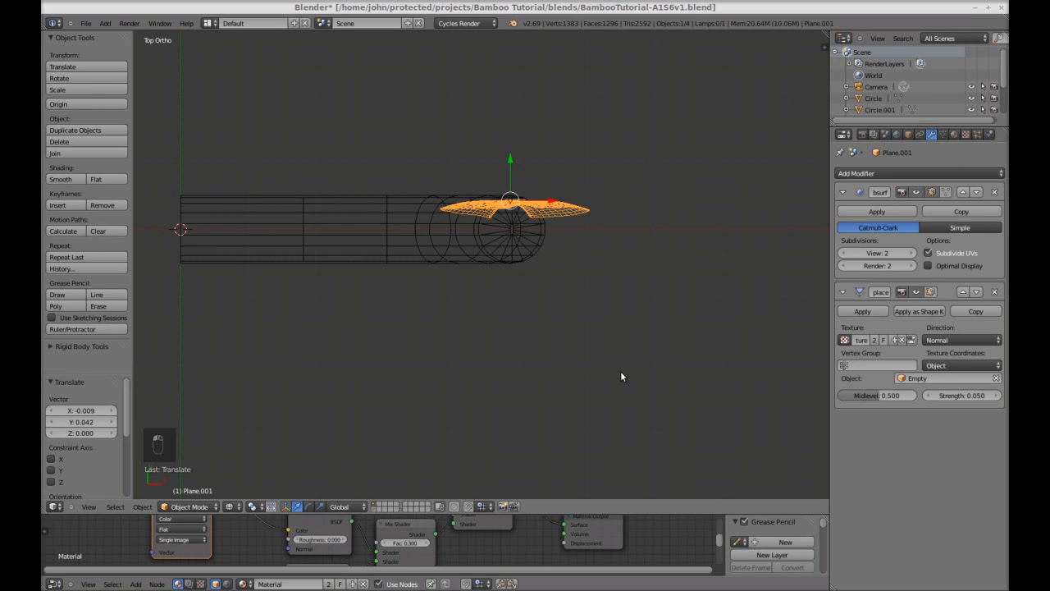
# - In front view, select only the duplicated leaf and move it up about 0.49 along Z on the stalk's upright section
pyautogui.press('KP_1')
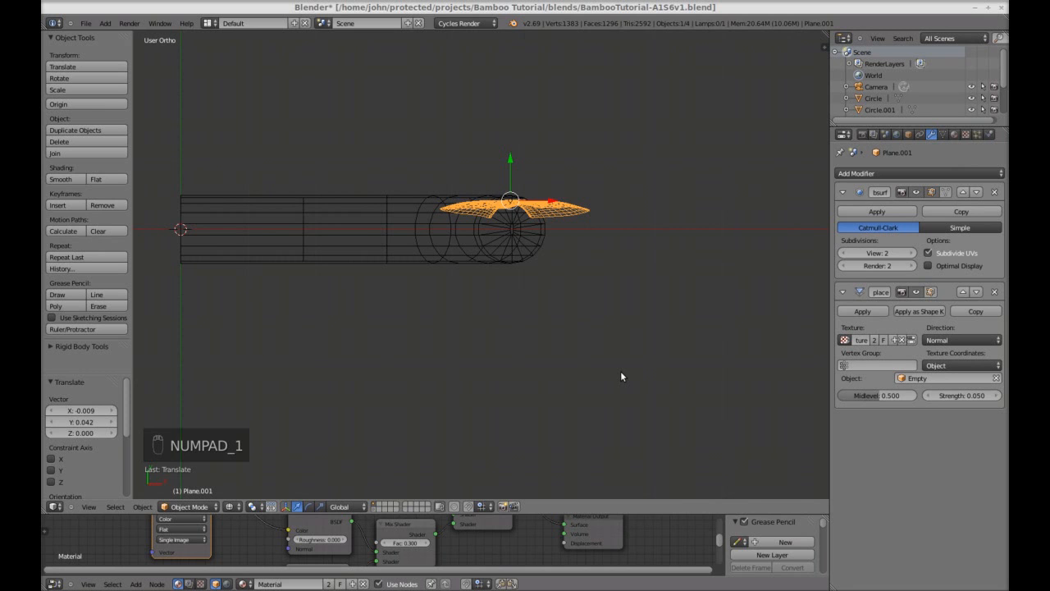
pyautogui.rightClick(487, 295)
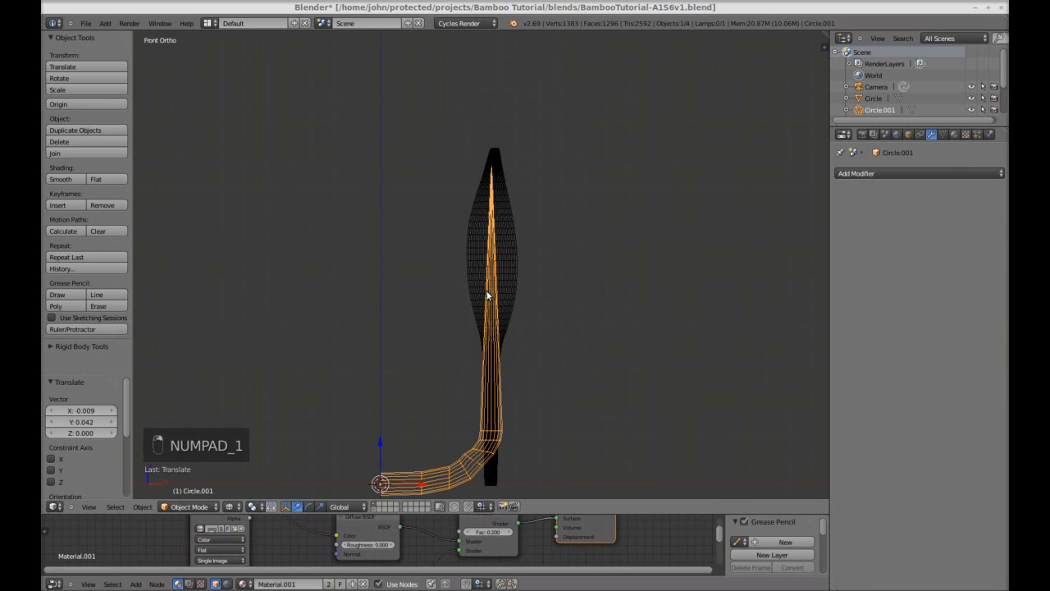
pyautogui.rightClick(513, 286)
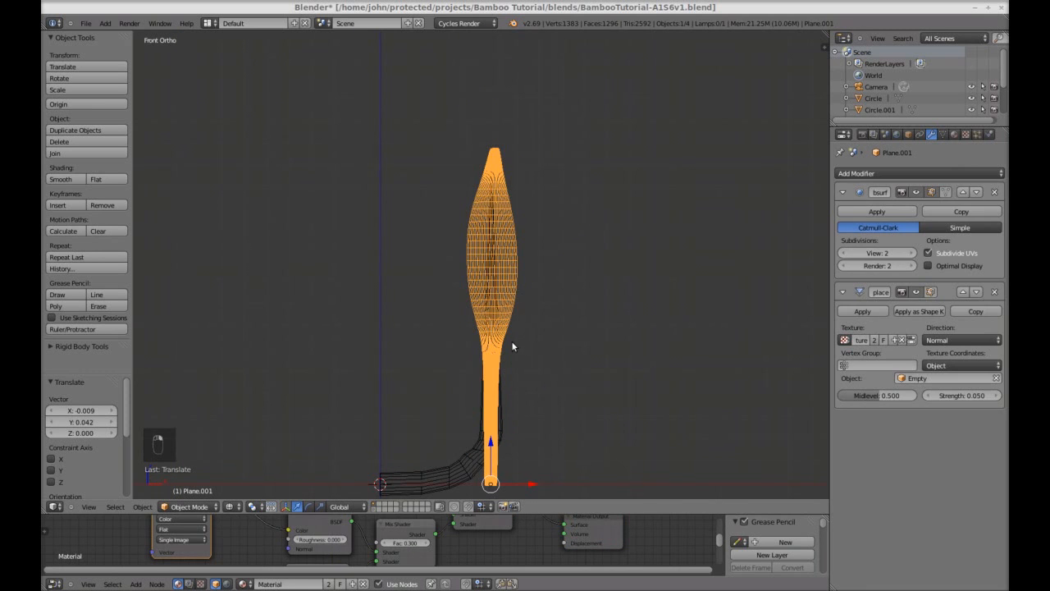
pyautogui.press('g')
pyautogui.press('z')
pyautogui.click(516, 231)
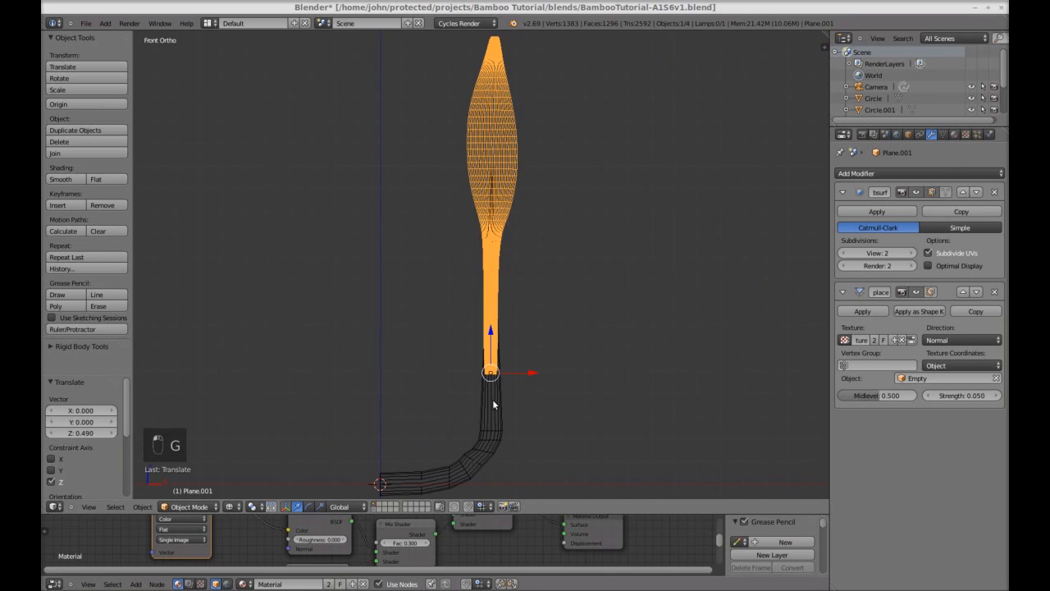
# - In side view, rotate the leaf's upper seven vertex rows about 45.4° outward and reposition them so they meet the leaf stem
pyautogui.rightClick(493, 351)
pyautogui.moveTo(597, 288); pyautogui.dragTo(529, 250, button='middle')
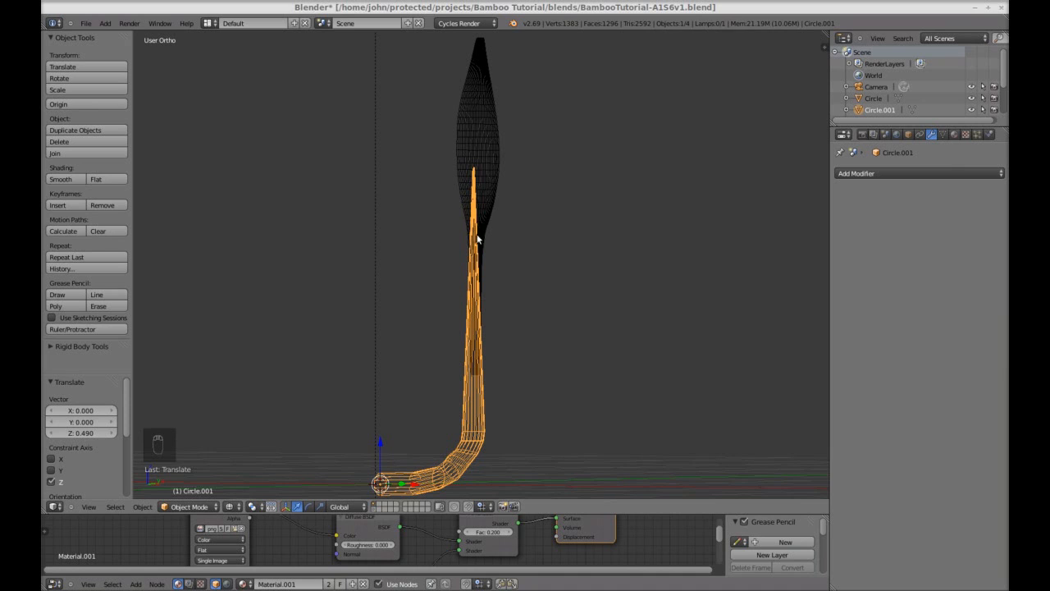
pyautogui.keyDown('shift'); pyautogui.moveTo(521, 197); pyautogui.dragTo(543, 230, button='middle'); pyautogui.keyUp('shift')
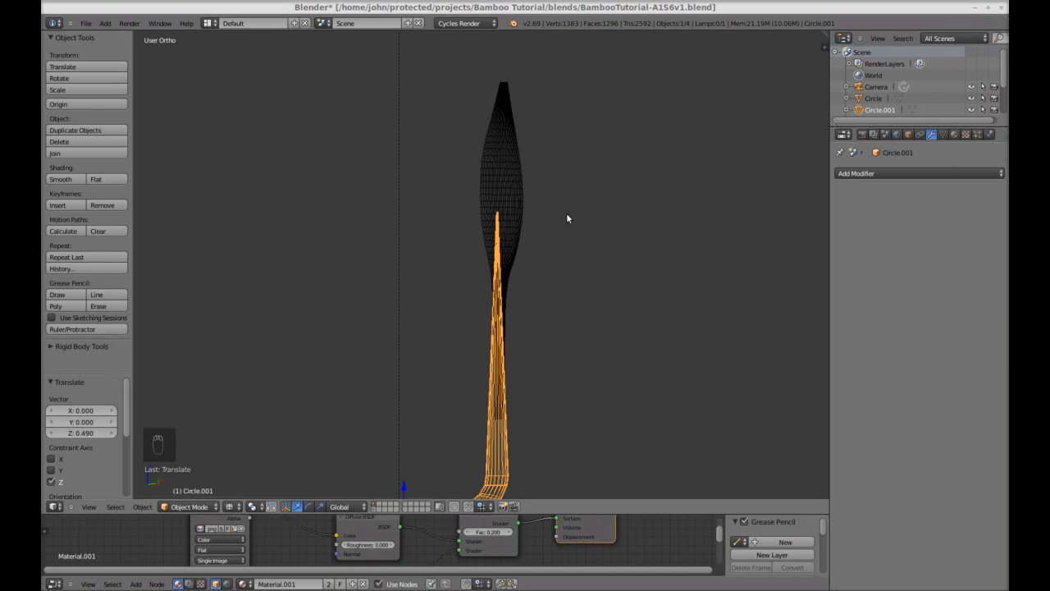
pyautogui.press('KP_1')
pyautogui.press('KP_6')
pyautogui.press('KP_6')
pyautogui.press('KP_6')
pyautogui.press('KP_6')
pyautogui.press('KP_6')
pyautogui.press('KP_6')
pyautogui.press('KP_6')
pyautogui.press('KP_6')
pyautogui.press('KP_6')
pyautogui.press('KP_6')
pyautogui.press('KP_6')
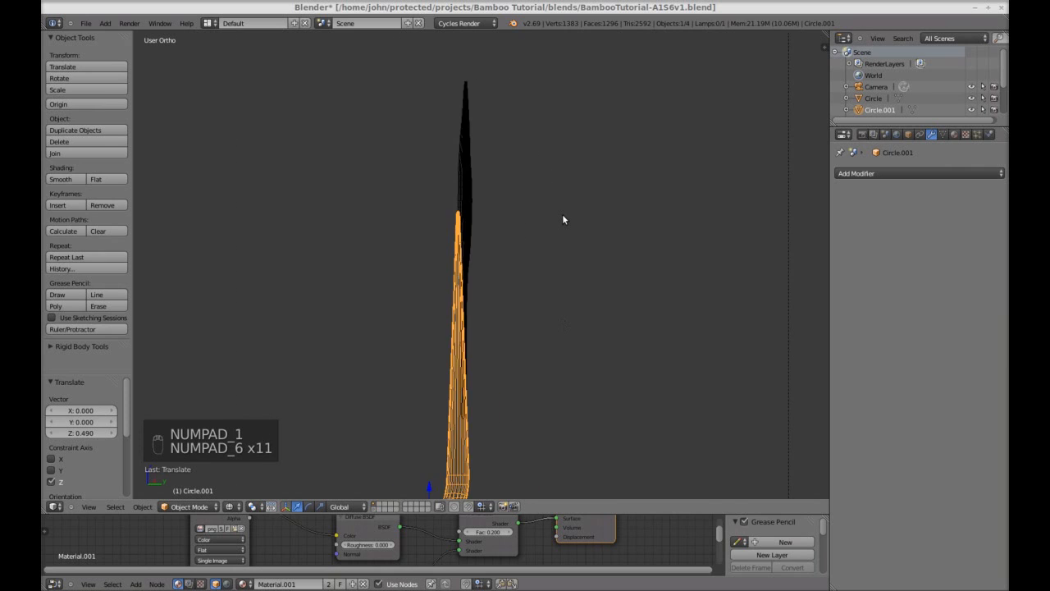
pyautogui.rightClick(454, 143)
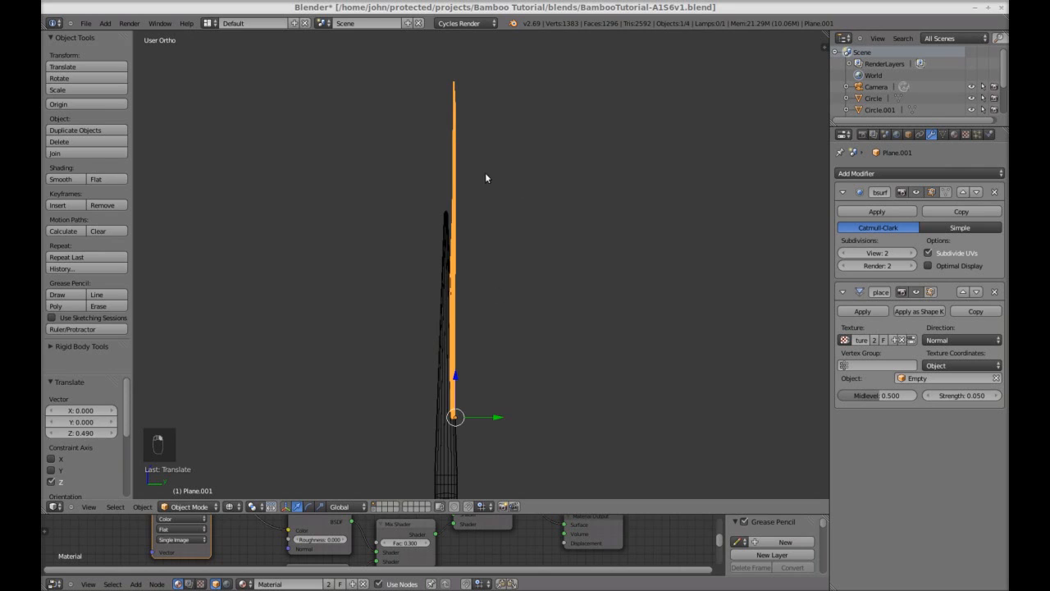
pyautogui.press('Tab')
pyautogui.moveTo(450, 94); pyautogui.dragTo(558, 167, button='middle')
pyautogui.press('b')
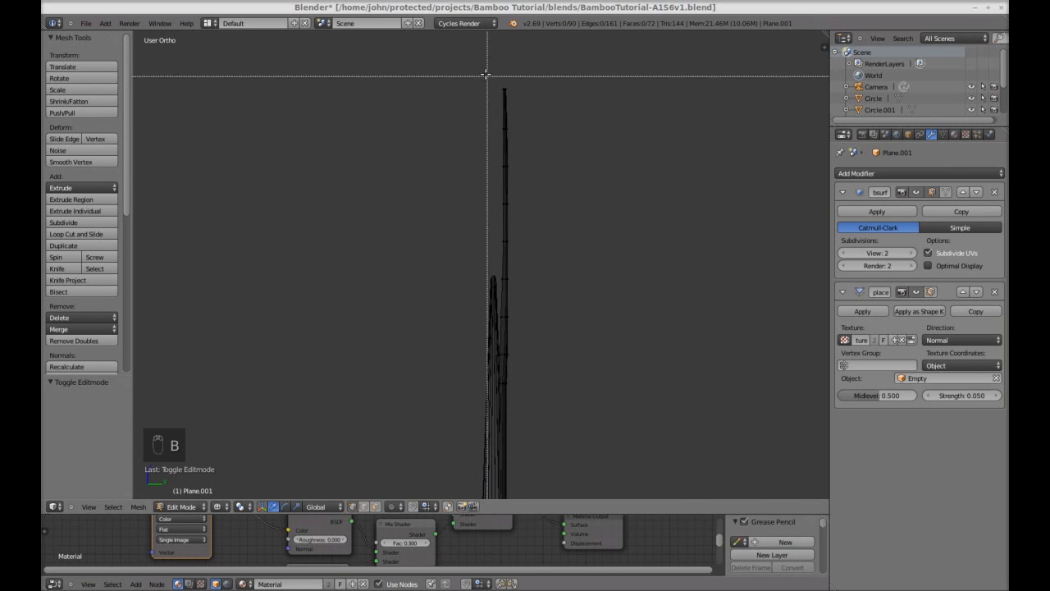
pyautogui.moveTo(486, 75); pyautogui.dragTo(567, 328)
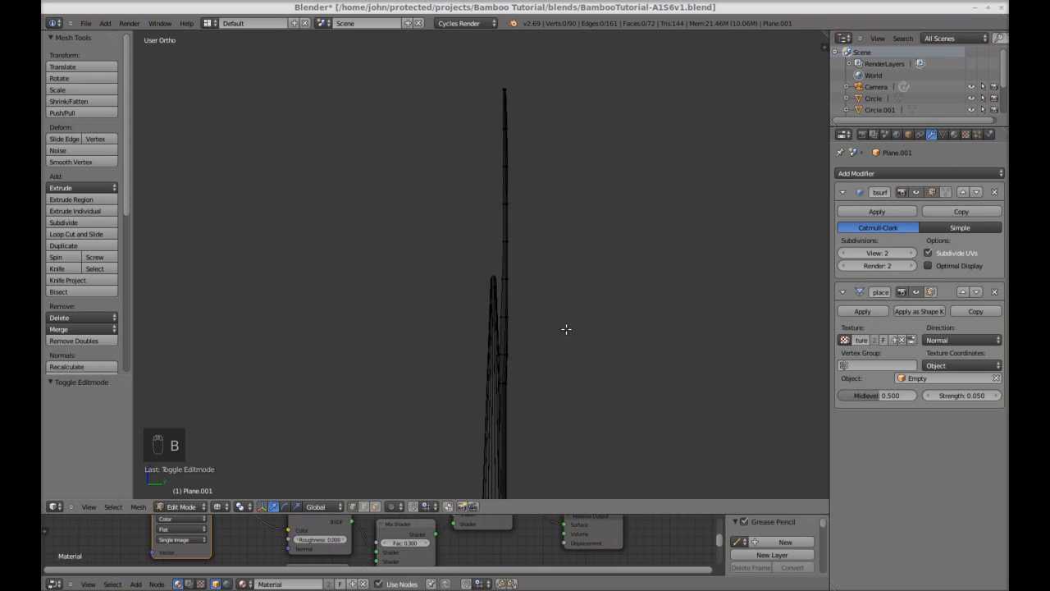
pyautogui.press('r')
pyautogui.click(587, 146)
pyautogui.press('g')
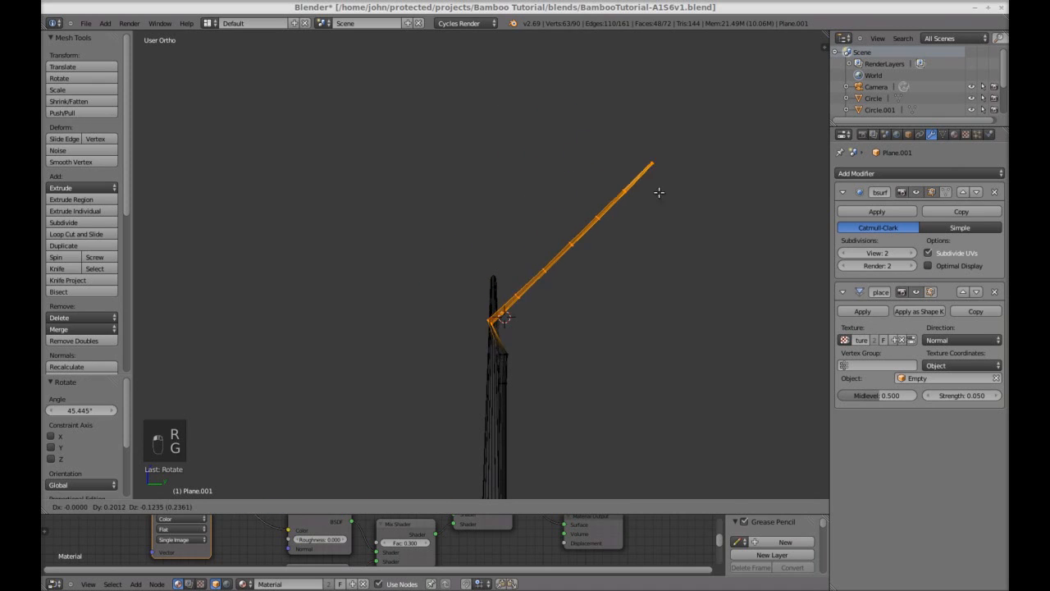
pyautogui.click(670, 185)
pyautogui.press('a')
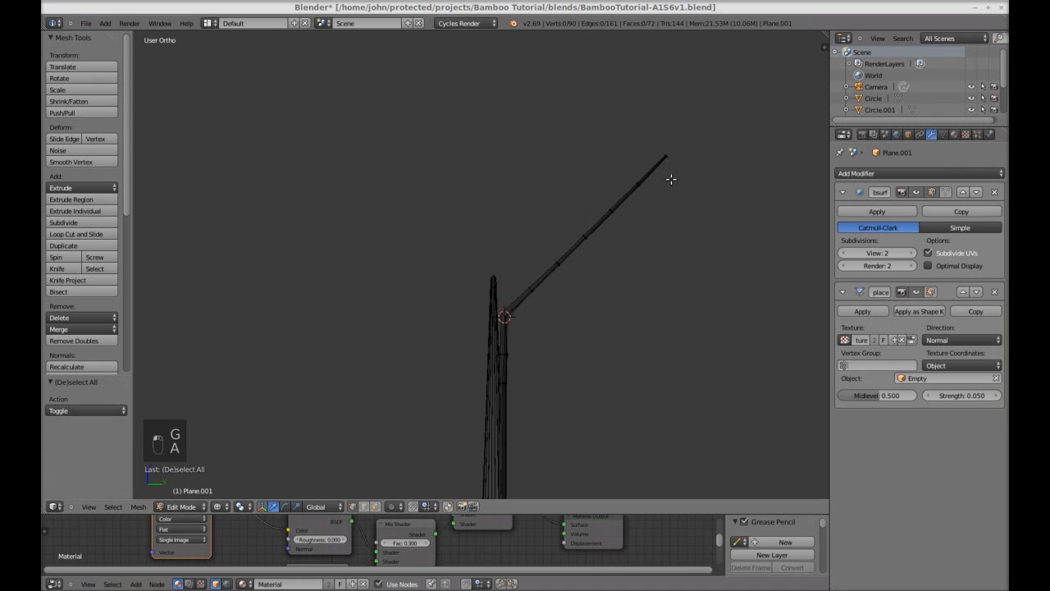
# - Rotate the leaf's outer six vertex rows about 8° further down and move them back to the bend
pyautogui.press('b')
pyautogui.moveTo(528, 128); pyautogui.dragTo(716, 326)
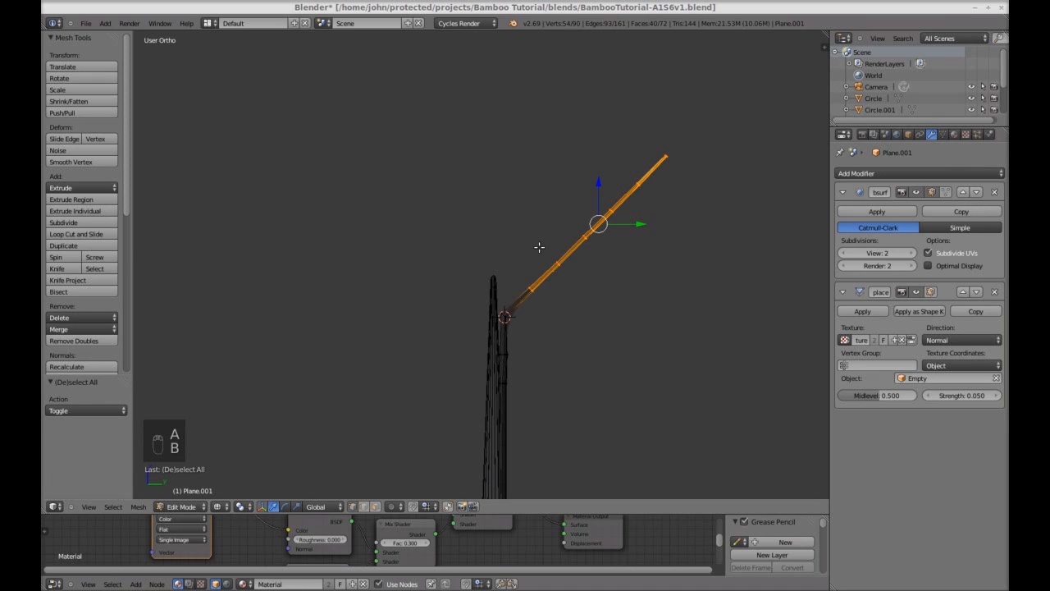
pyautogui.press('b')
pyautogui.moveTo(516, 252); pyautogui.dragTo(570, 286)
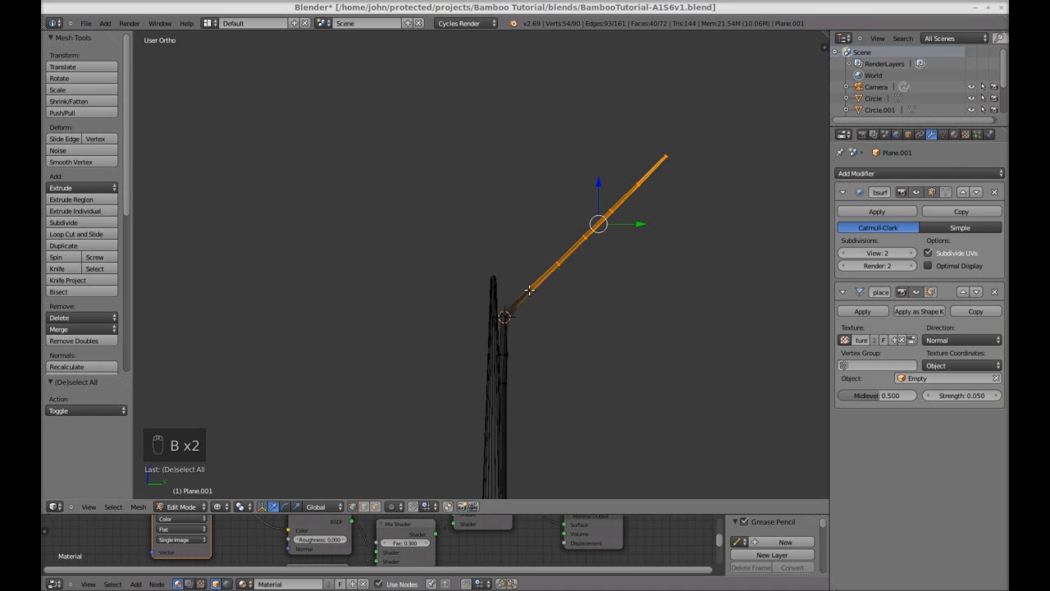
pyautogui.press('r')
pyautogui.click(674, 210)
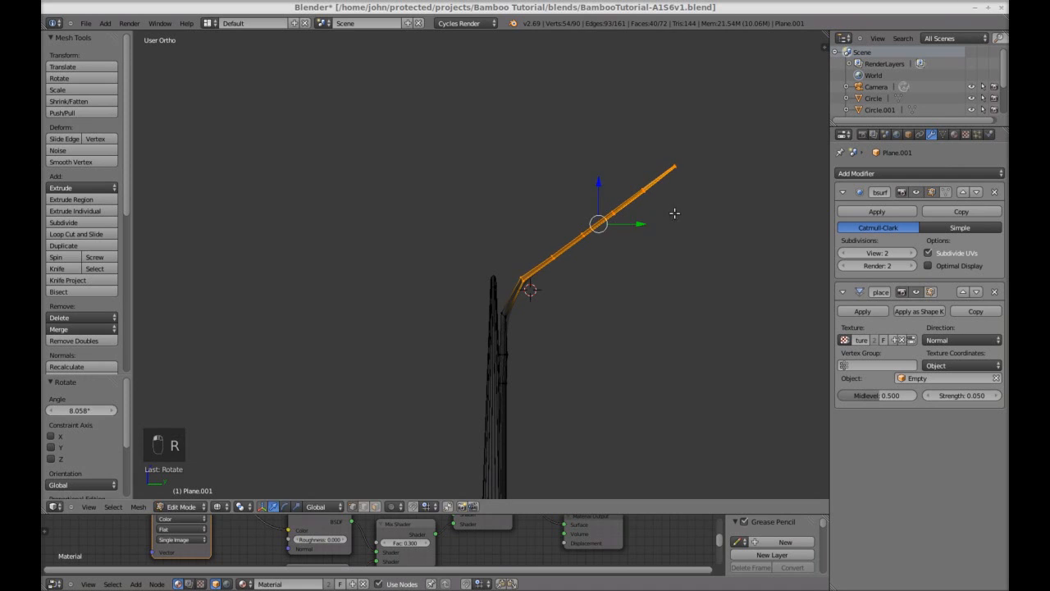
pyautogui.press('g')
pyautogui.rightClick(683, 222)
pyautogui.press('a')
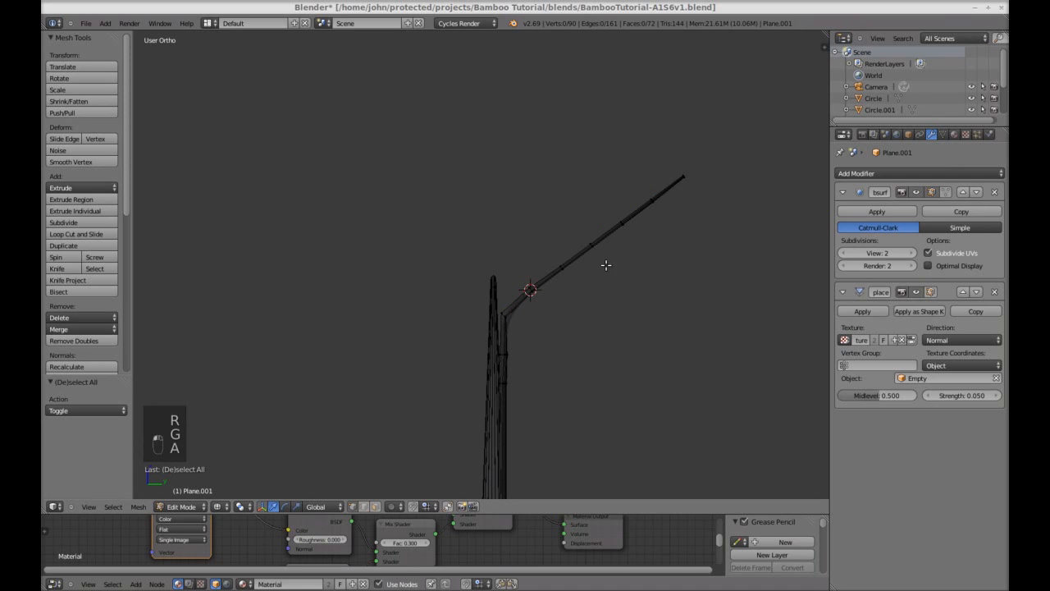
# - Mark the next bend with the 3D cursor, rotate the leaf's outer five vertex rows about 28.6° downward and realign them there
pyautogui.click(561, 267)
pyautogui.press('b')
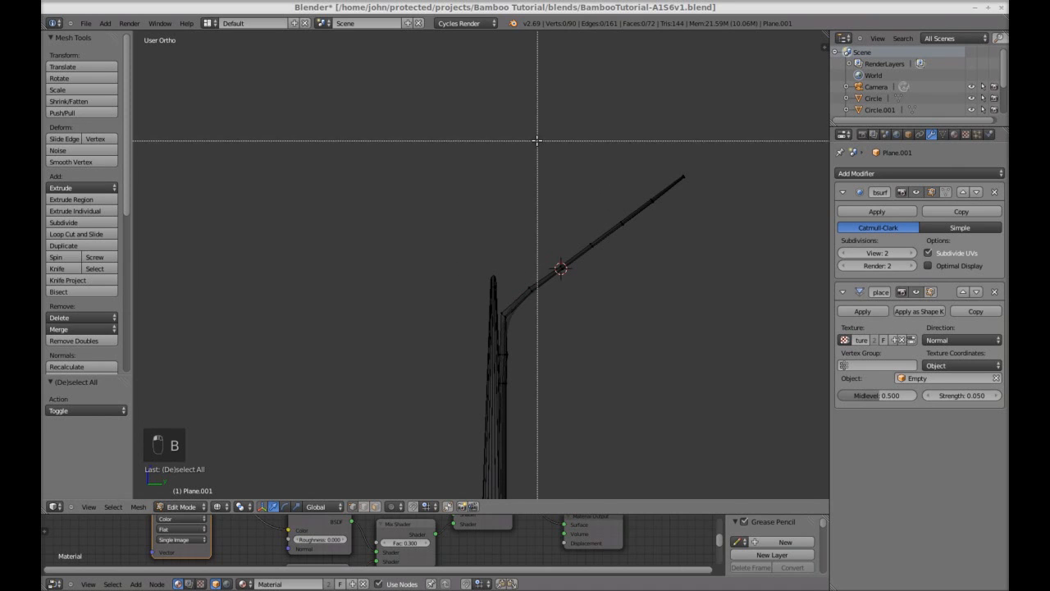
pyautogui.moveTo(537, 141); pyautogui.dragTo(712, 274)
pyautogui.press('r')
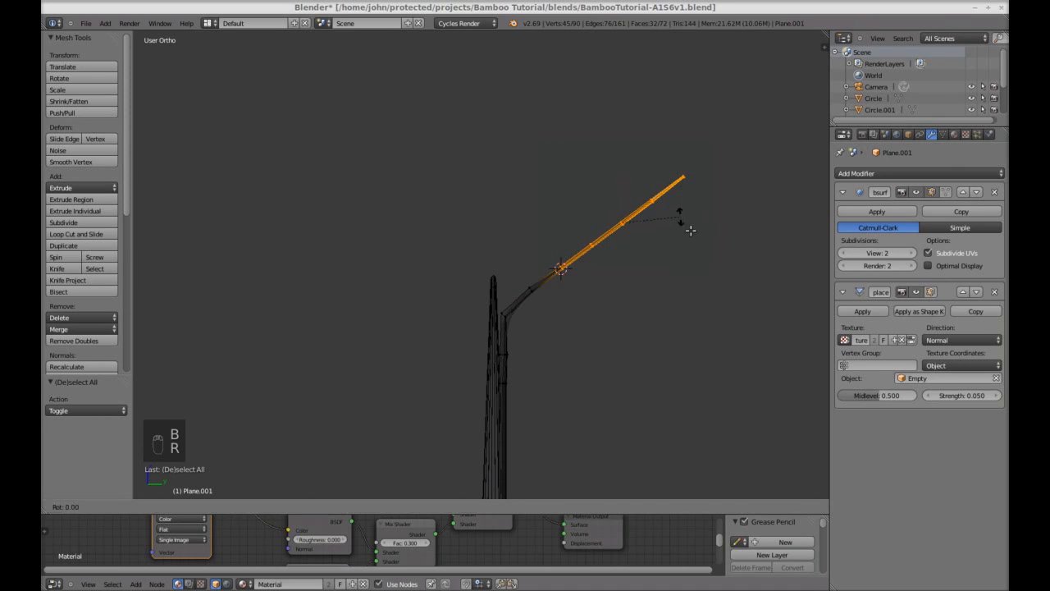
pyautogui.click(694, 251)
pyautogui.press('g')
pyautogui.click(707, 287)
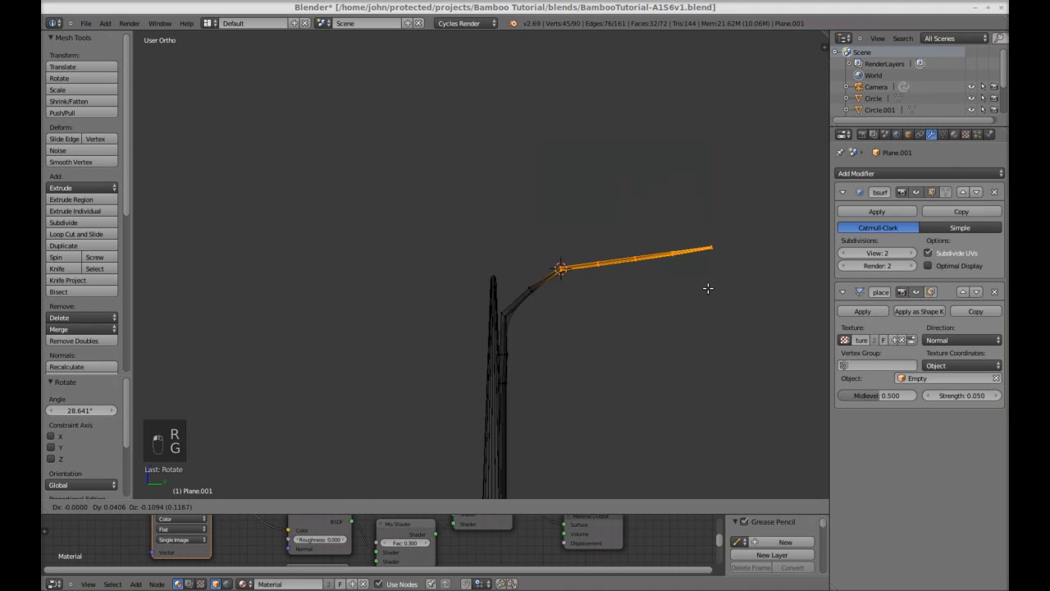
pyautogui.press('a')
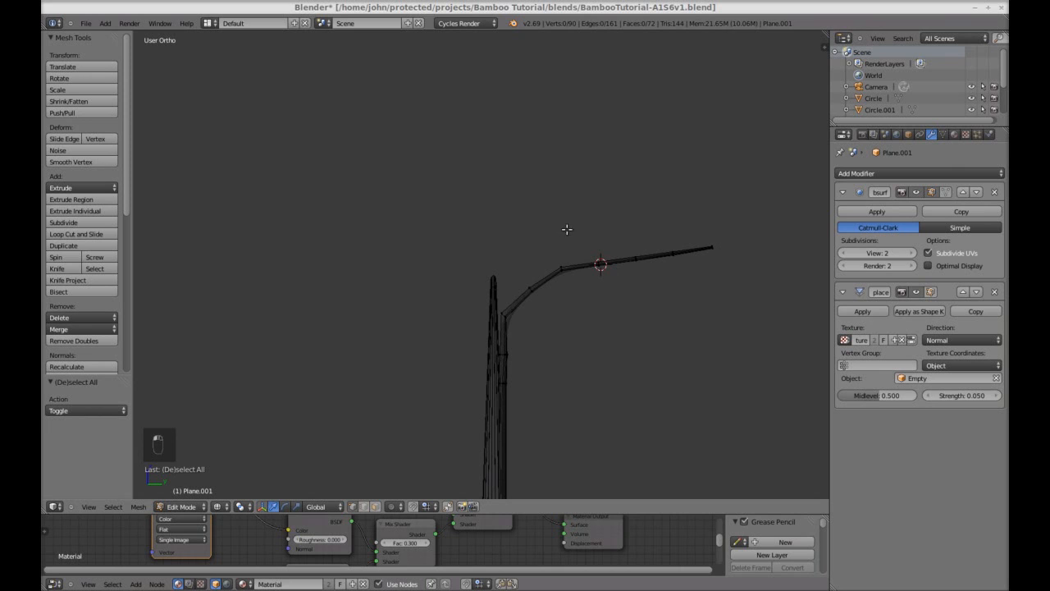
# - Rotate the leaf's outer four vertex rows downward and shift them about 0.002 in Y and -0.064 in Z to the 3D cursor
pyautogui.press('b')
pyautogui.moveTo(582, 188); pyautogui.dragTo(738, 283)
pyautogui.press('r')
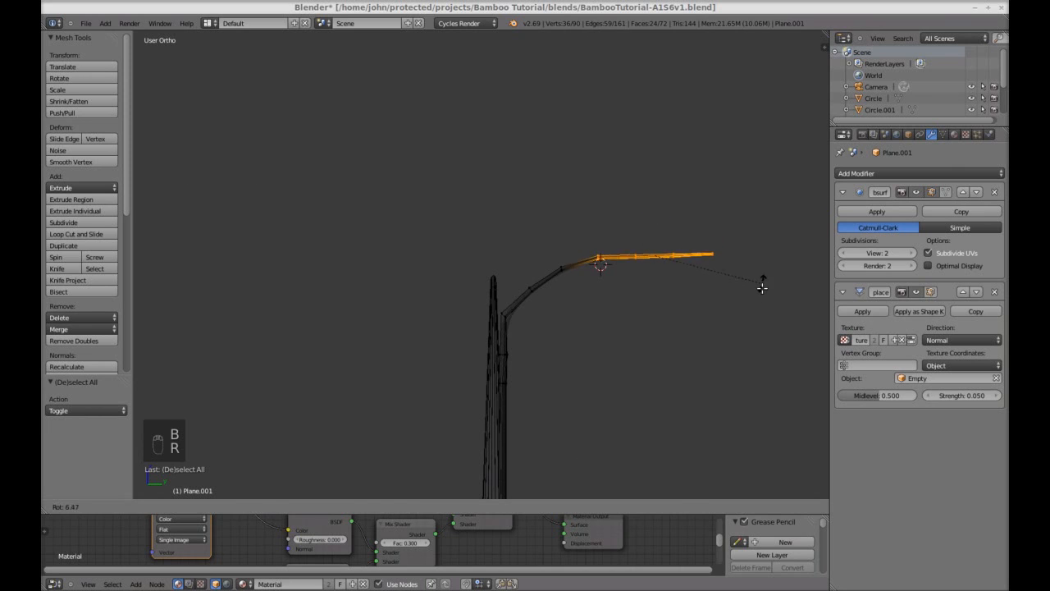
pyautogui.click(755, 307)
pyautogui.press('g')
pyautogui.click(756, 331)
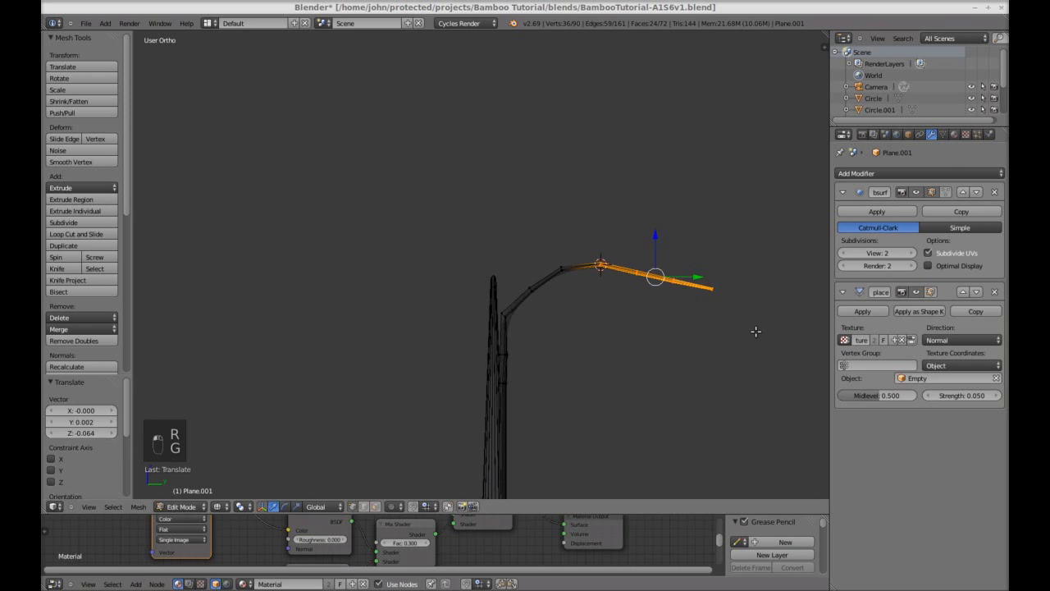
pyautogui.press('a')
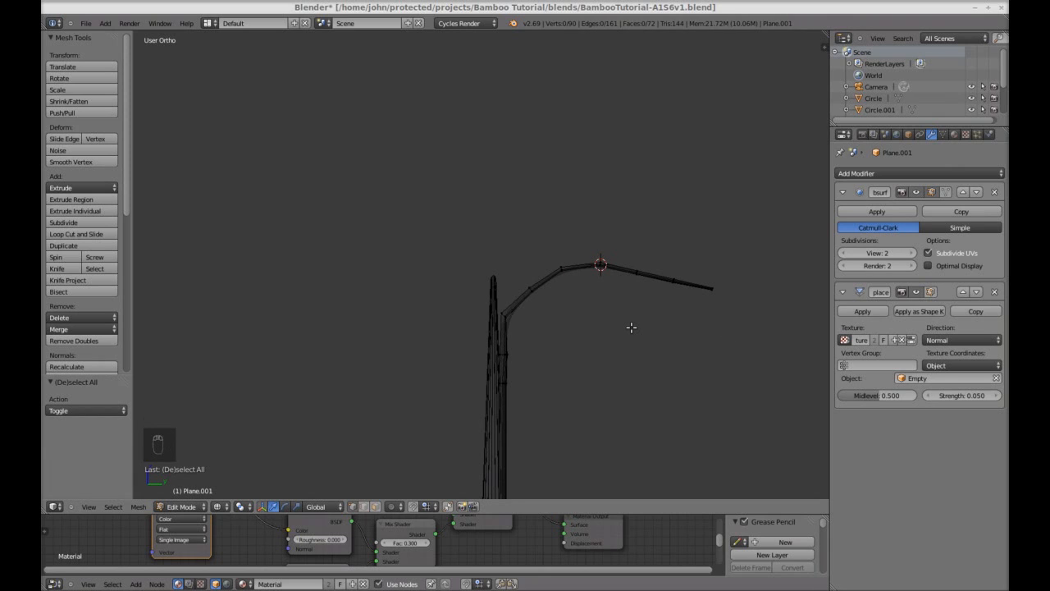
# - Try to set the leaf's origin to the 3D cursor
pyautogui.hotkey('ctrl', 'alt', 'shift', 'c')
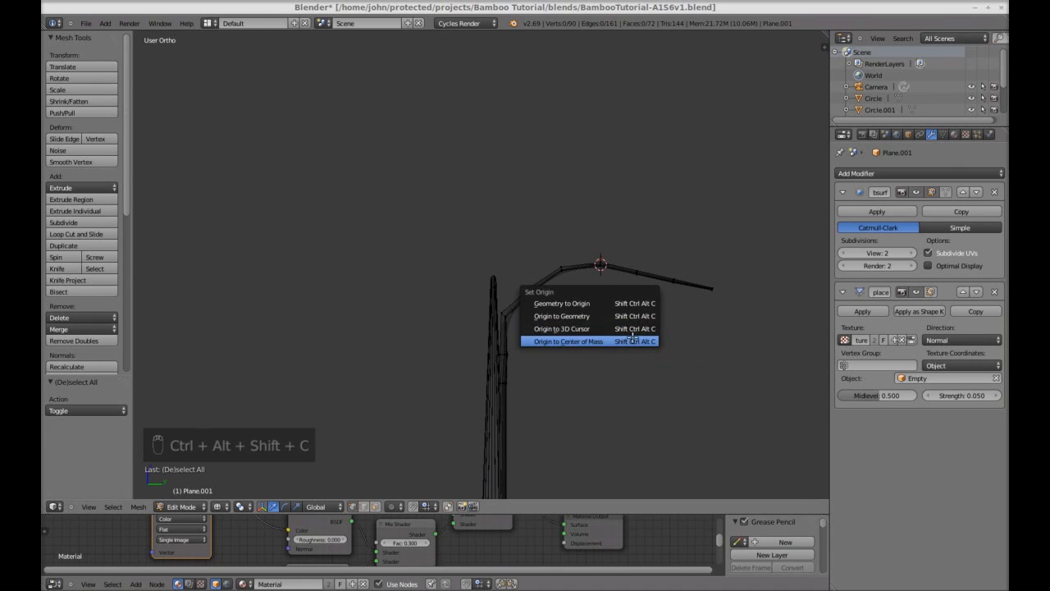
pyautogui.click(635, 327)
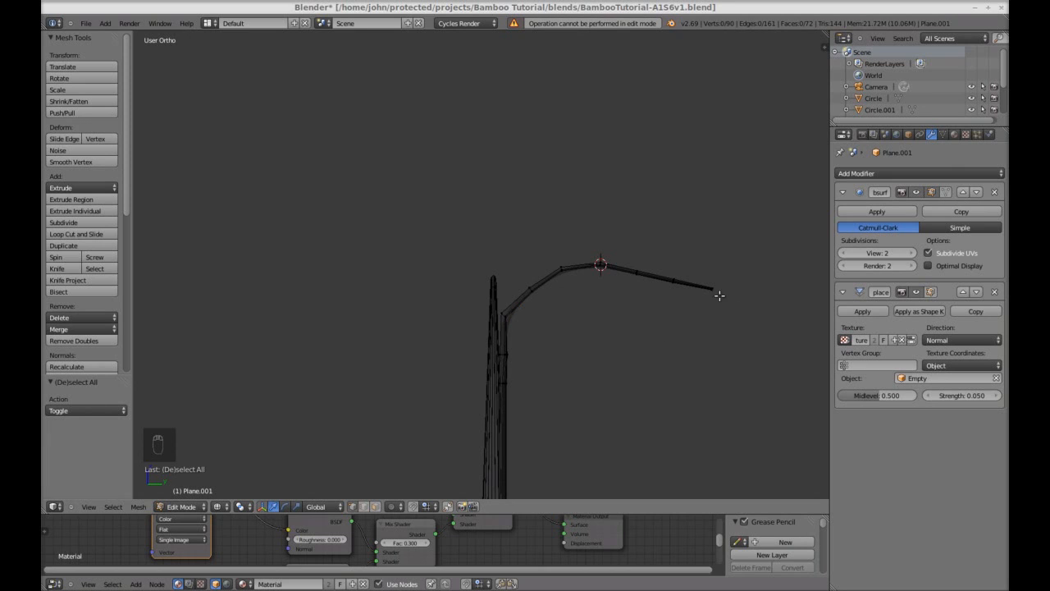
# - Rotate the leaf's outer three vertex rows about -36.7° upward and shift them about -0.005 in Y and 0.069 in Z
pyautogui.press('b')
pyautogui.moveTo(622, 243); pyautogui.dragTo(738, 315)
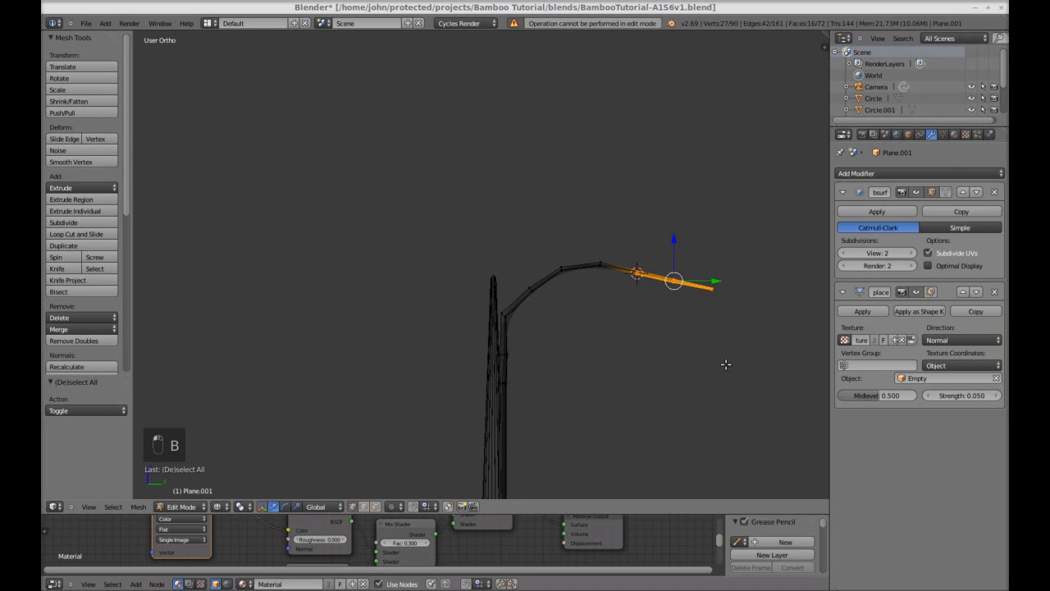
pyautogui.press('r')
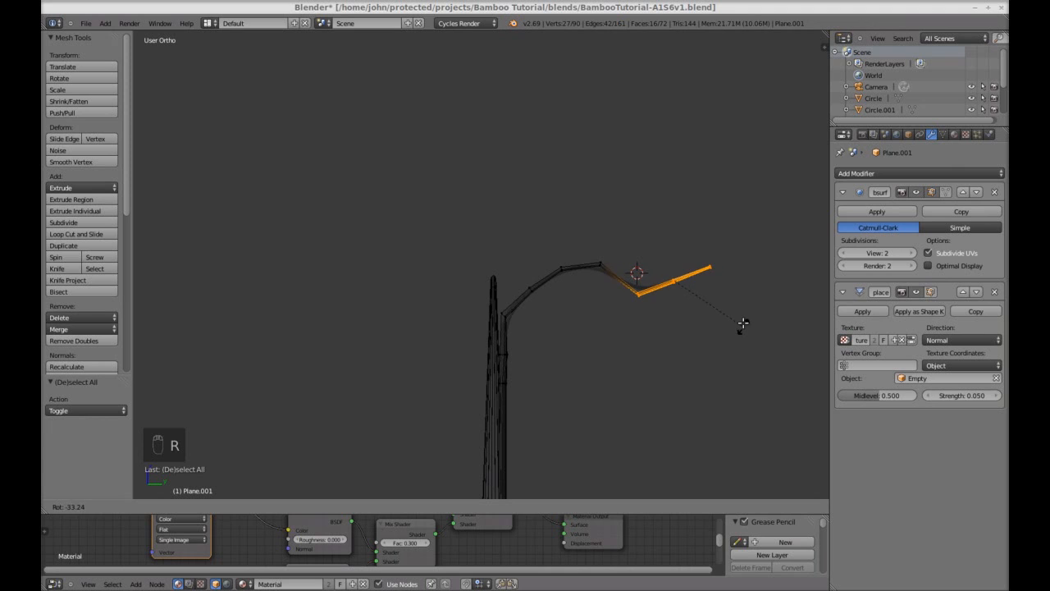
pyautogui.click(742, 321)
pyautogui.press('g')
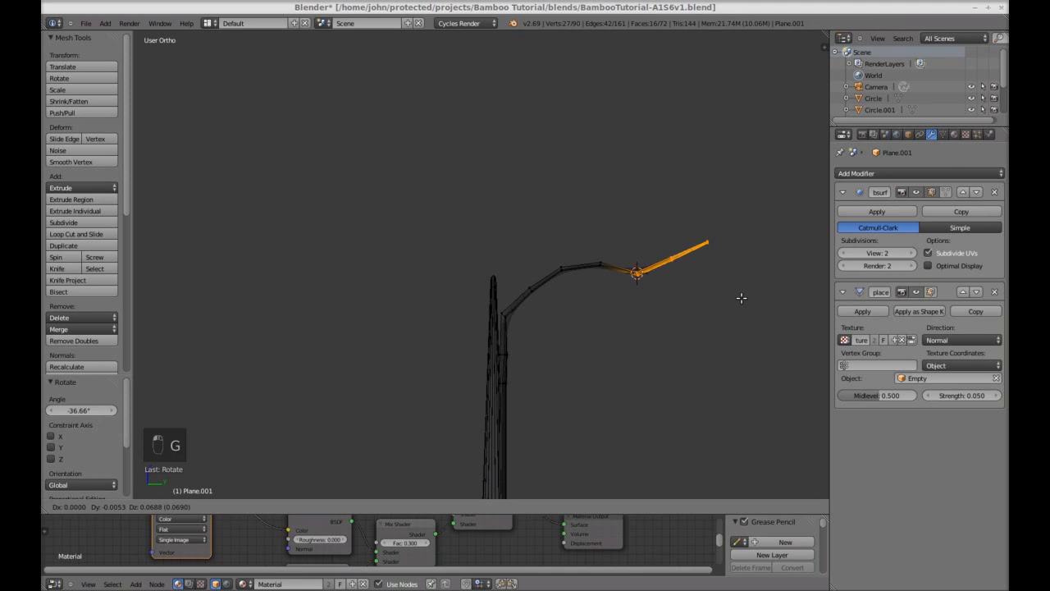
pyautogui.click(741, 298)
pyautogui.press('a')
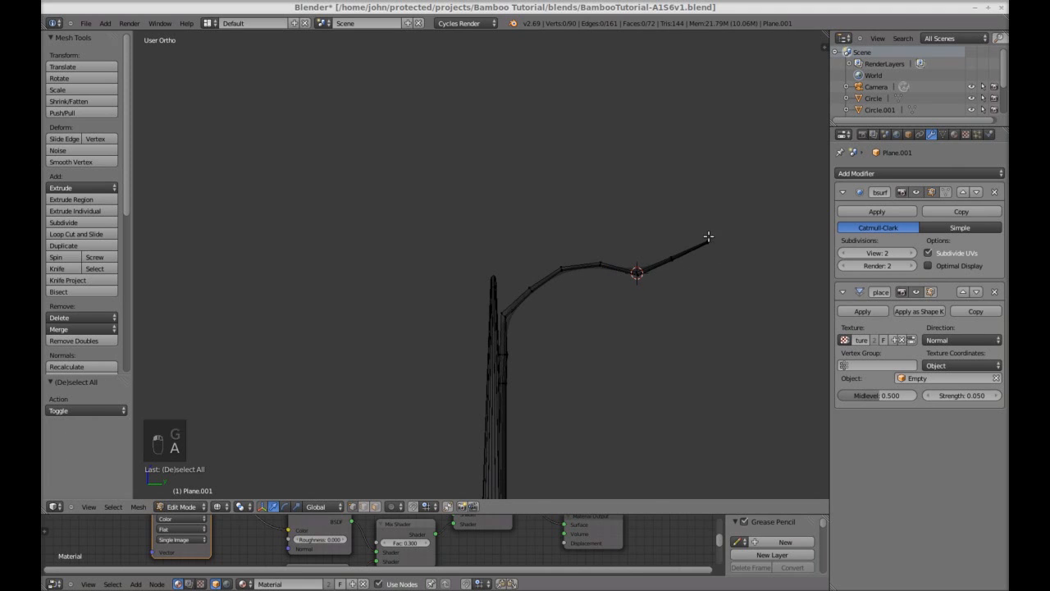
# - Rotate the two vertex rows at the leaf tip about -12.6° upward, realign them with the bend and return to Object Mode
pyautogui.press('b')
pyautogui.moveTo(652, 218); pyautogui.dragTo(727, 281)
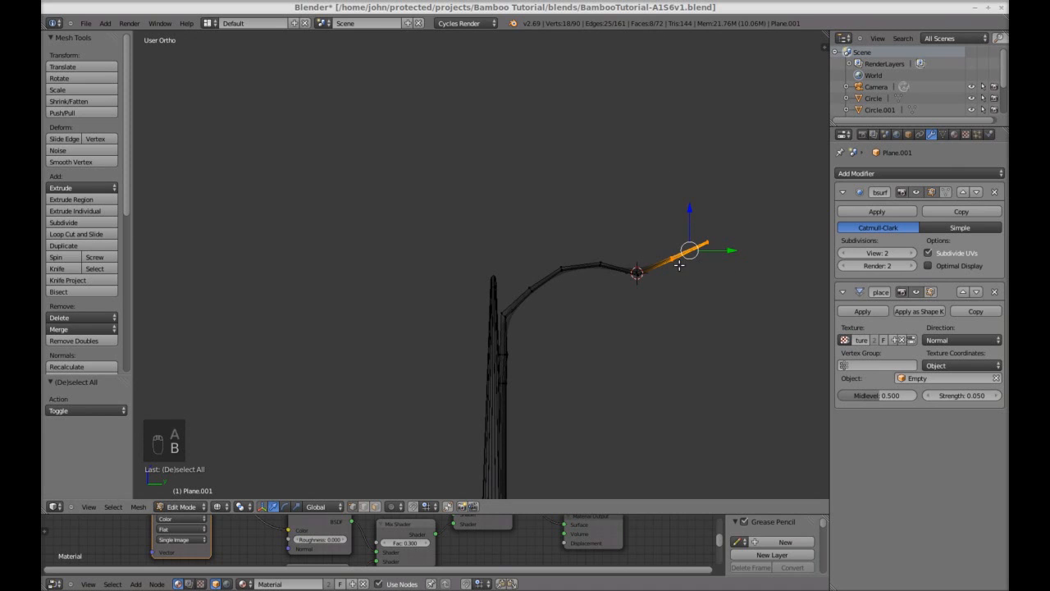
pyautogui.press('r')
pyautogui.click(738, 268)
pyautogui.press('g')
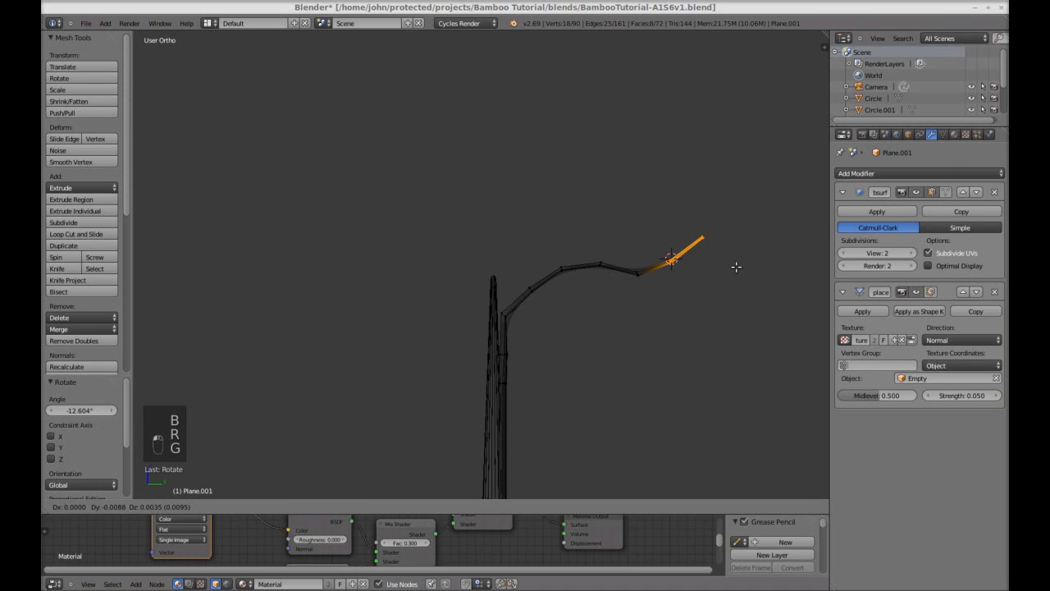
pyautogui.click(736, 267)
pyautogui.press('a')
pyautogui.press('Tab')
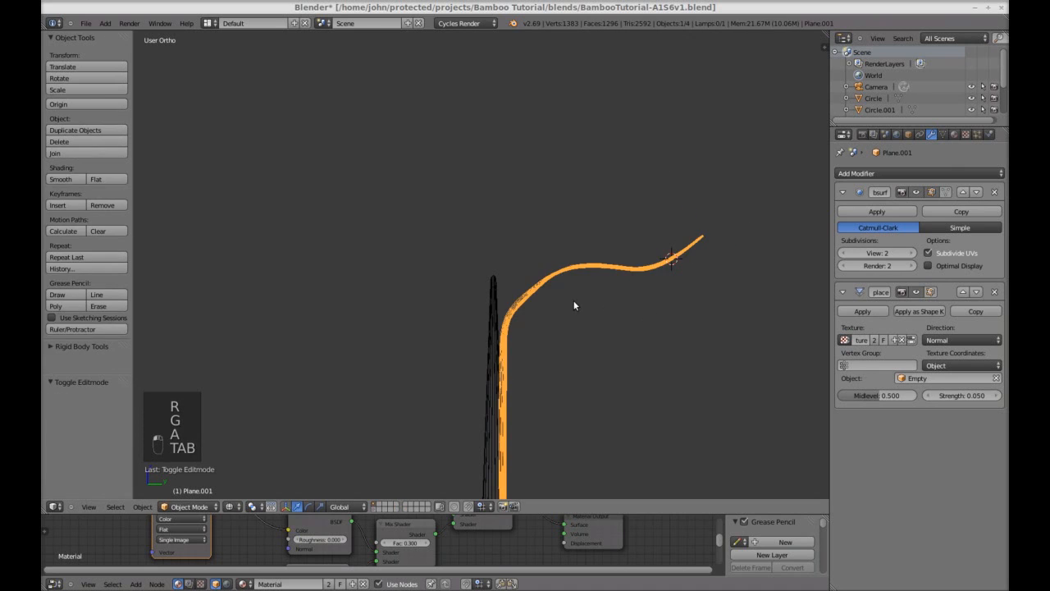
# - Examine the bent leaf's profile and its position against the stalk from the front and side
pyautogui.moveTo(573, 305)
pyautogui.mouseDown(button='middle')
pyautogui.moveTo(615, 345)
pyautogui.moveTo(603, 309)
pyautogui.moveTo(585, 306)
pyautogui.mouseUp(button='middle')
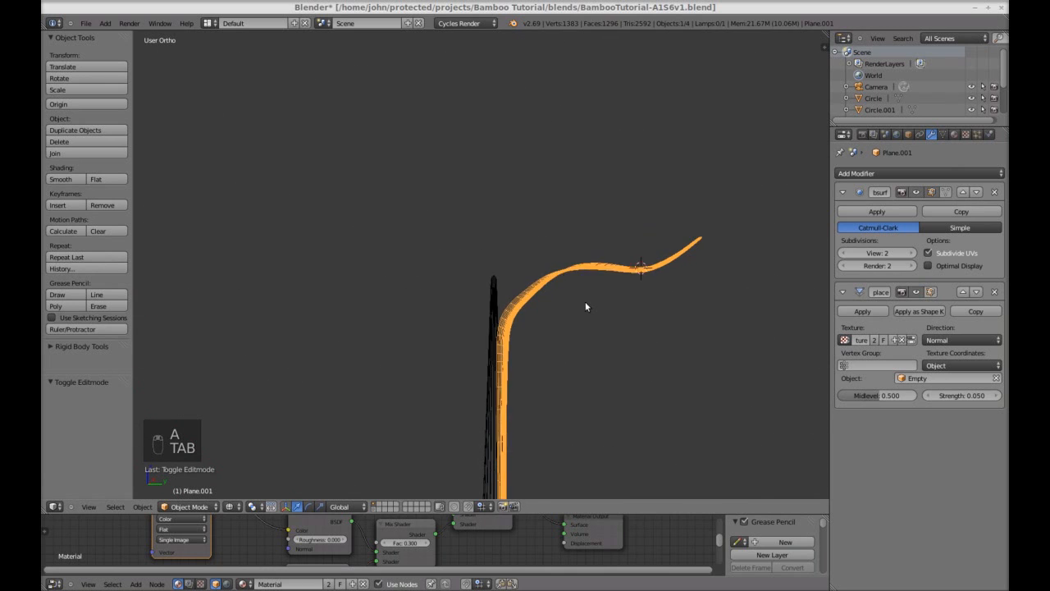
pyautogui.press('KP_1')
pyautogui.press('KP_6')
pyautogui.press('KP_6')
pyautogui.press('KP_6')
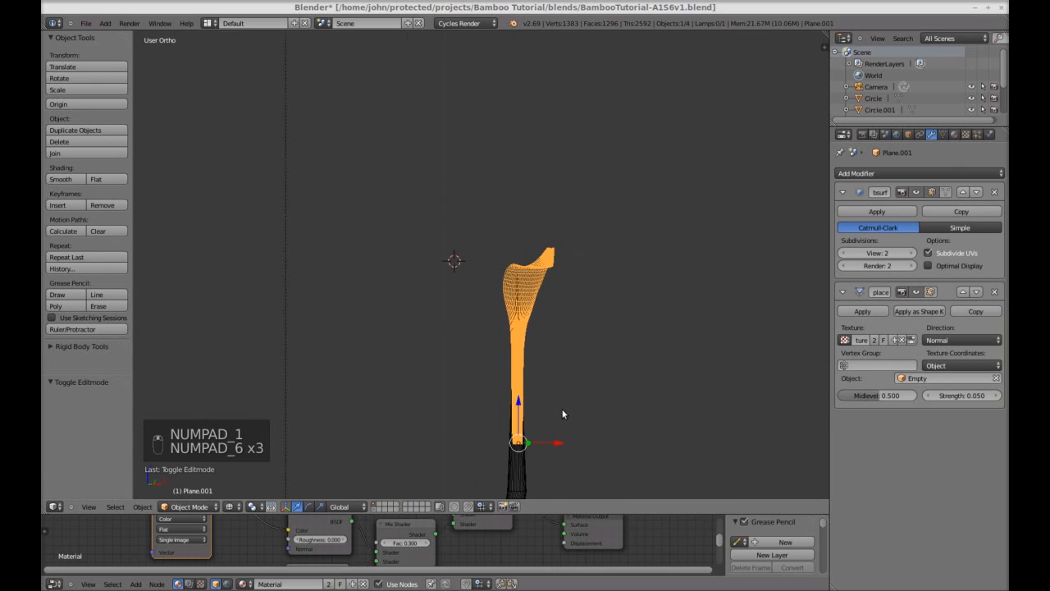
pyautogui.press('KP_6')
pyautogui.press('KP_6')
pyautogui.press('KP_6')
pyautogui.press('KP_6')
pyautogui.press('KP_6')
pyautogui.press('KP_6')
pyautogui.press('KP_6')
pyautogui.press('KP_6')
pyautogui.keyDown('shift'); pyautogui.moveTo(533, 401); pyautogui.dragTo(573, 276, button='middle'); pyautogui.keyUp('shift')
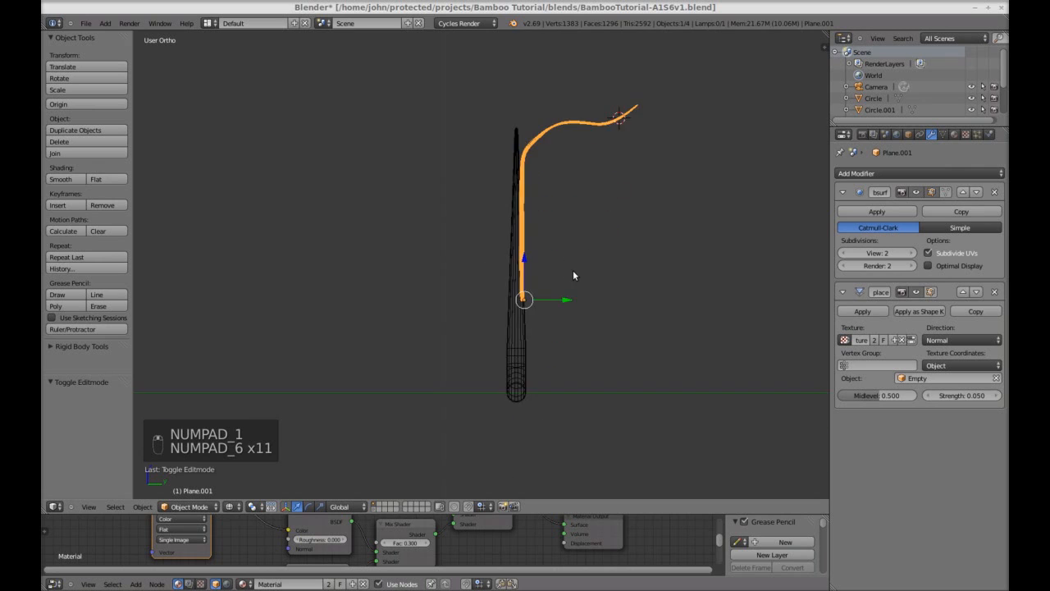
# - Rotate the leaf slightly about its base in the side view to adjust its alignment with the stalk
pyautogui.scroll(4, 579, 278)
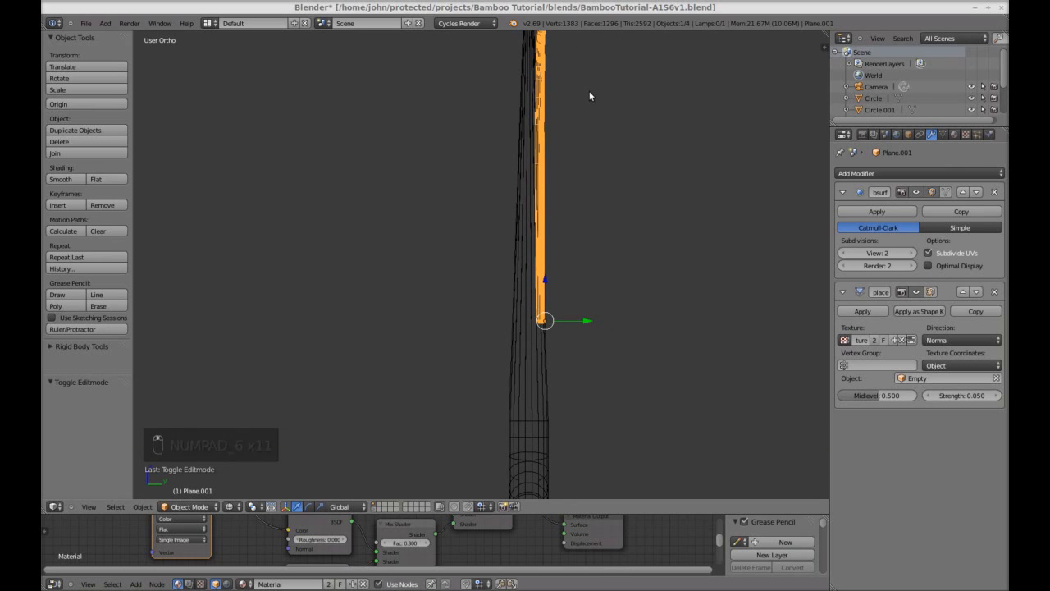
pyautogui.press('r')
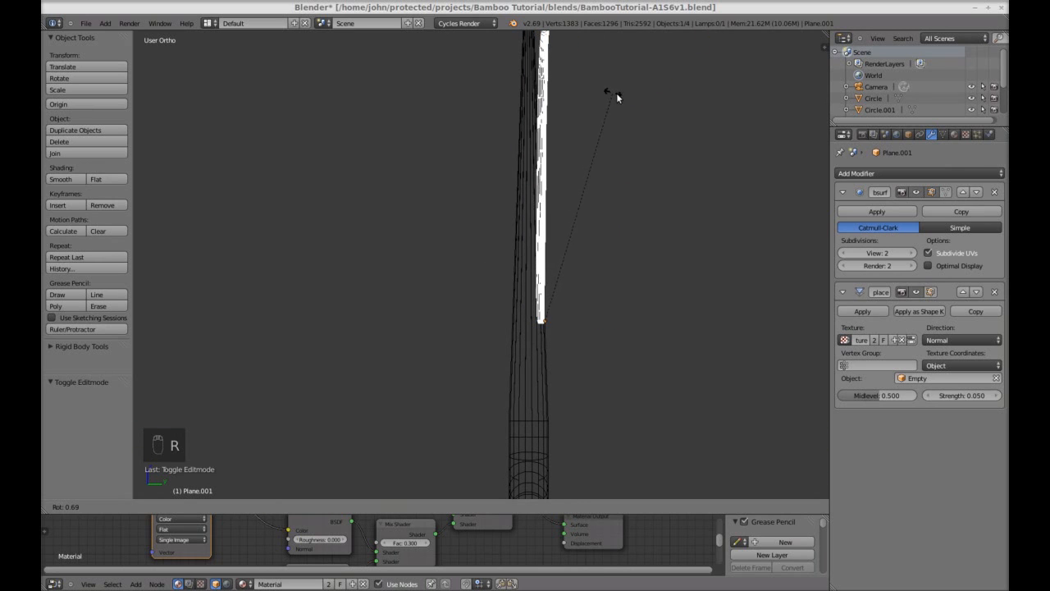
pyautogui.click(630, 103)
# - Select the vertex row at the leaf's base in Edit Mode, scale it down slightly and deselect everything
pyautogui.press('Tab')
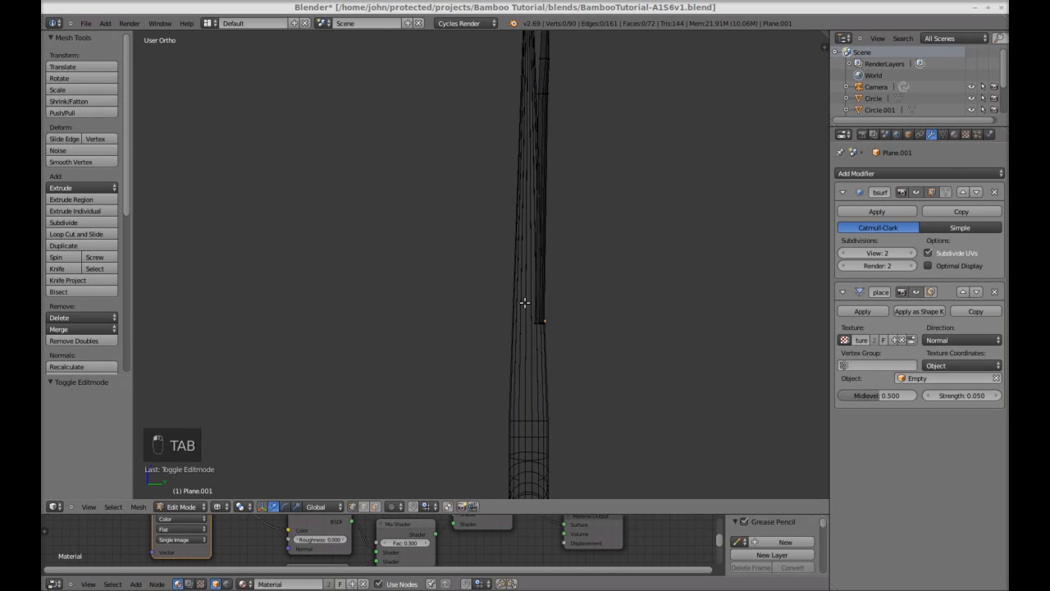
pyautogui.press('b')
pyautogui.press('b')
pyautogui.moveTo(516, 293); pyautogui.dragTo(591, 336)
pyautogui.press('s')
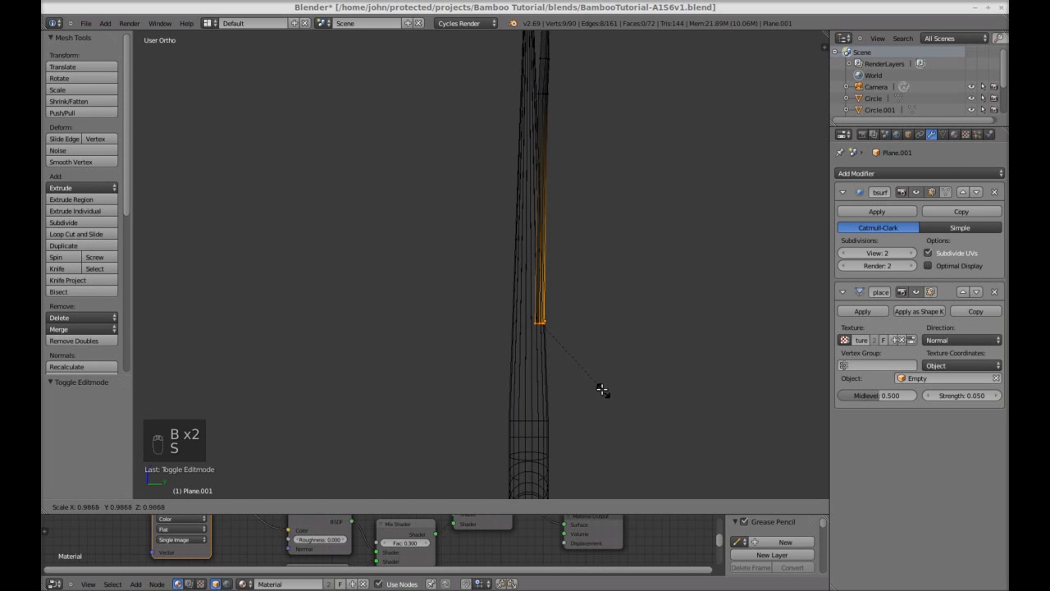
pyautogui.click(585, 370)
pyautogui.press('a')
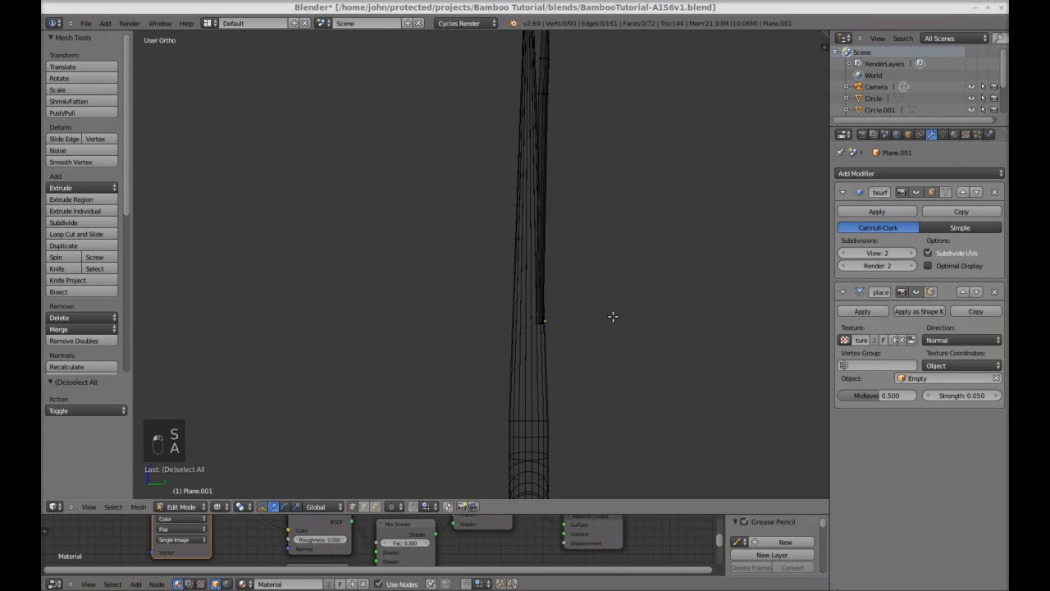
# - Show the model in Solid shading, inspect how the leaf base meets the stalk and return to Object Mode
pyautogui.moveTo(613, 316); pyautogui.dragTo(359, 451, button='middle')
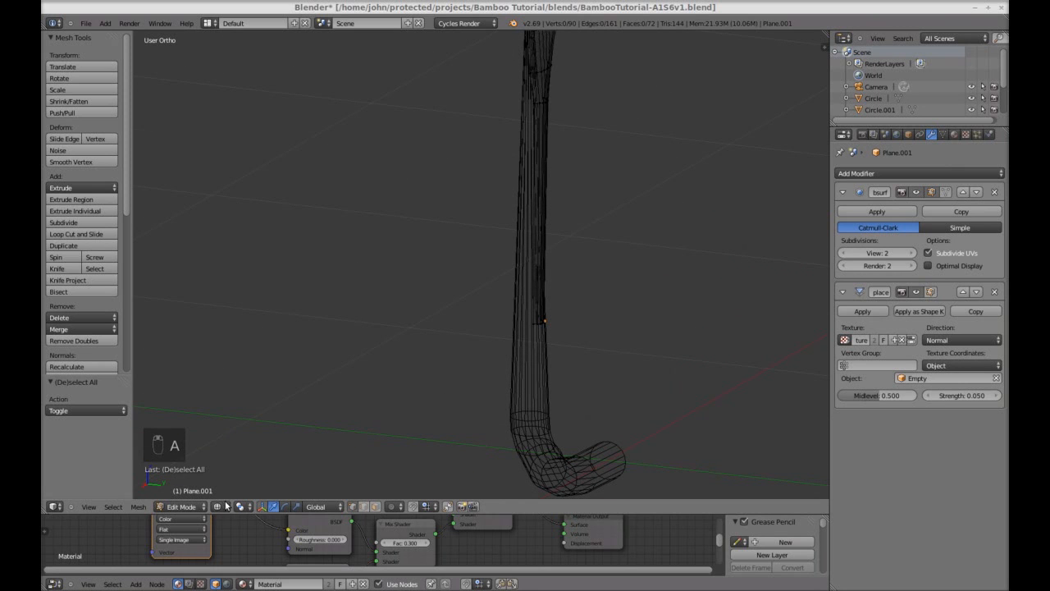
pyautogui.click(226, 506)
pyautogui.click(242, 470)
pyautogui.scroll(3, 591, 377)
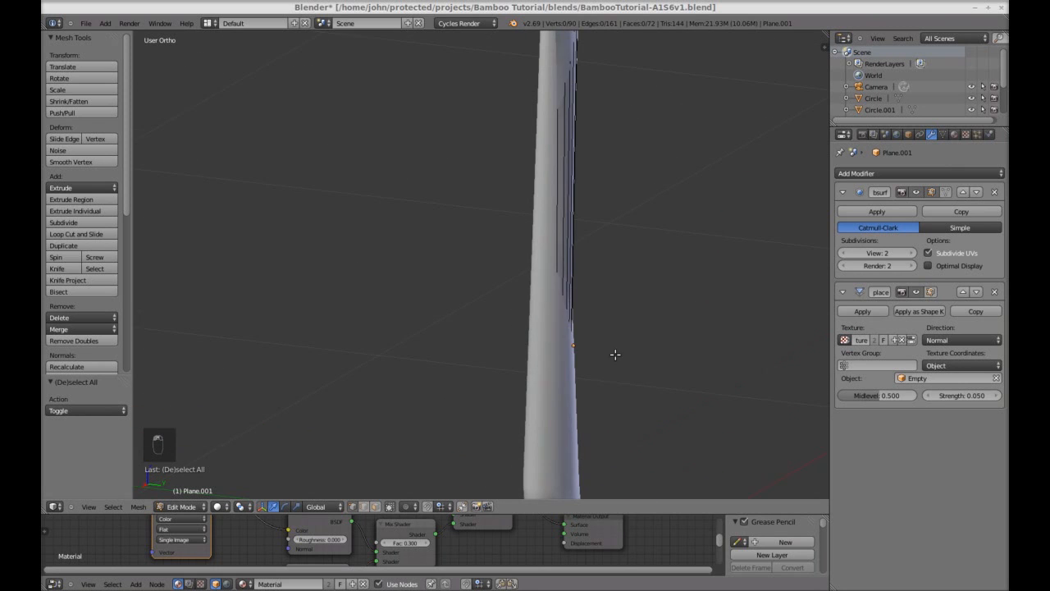
pyautogui.moveTo(615, 355); pyautogui.dragTo(593, 358, button='middle')
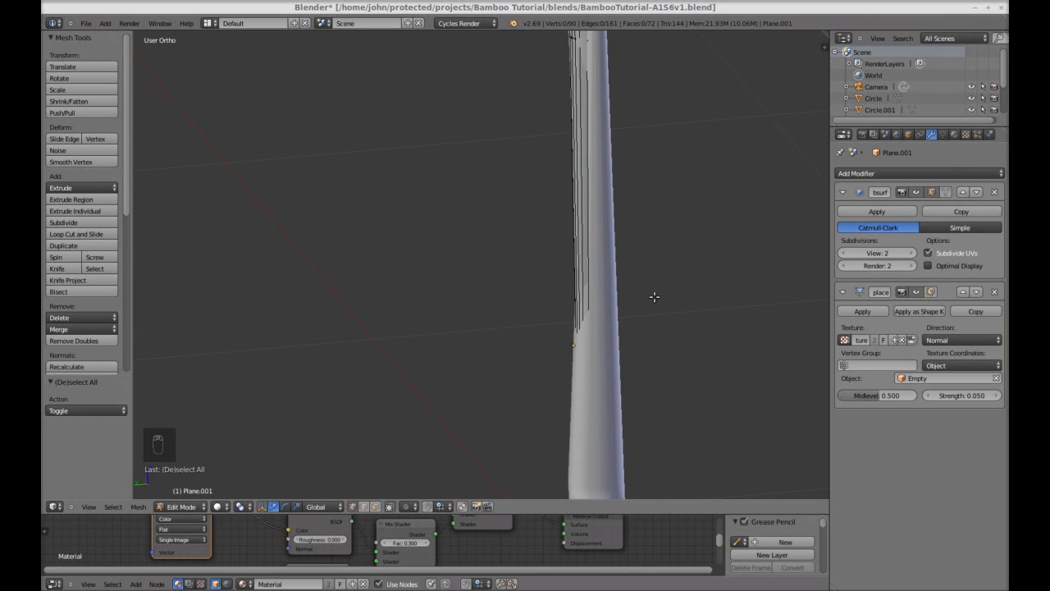
pyautogui.moveTo(654, 296); pyautogui.dragTo(527, 341, button='middle')
pyautogui.press('Tab')
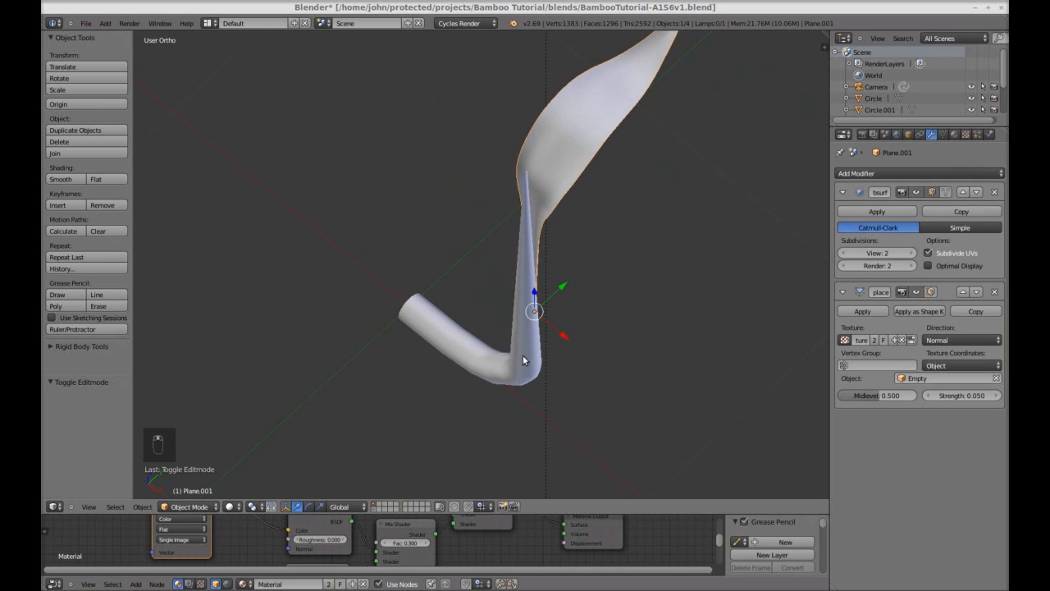
# - Preview the leaf and stalk in Rendered shading and enlarge the node editor to expose the leaf's material nodes
pyautogui.click(242, 507)
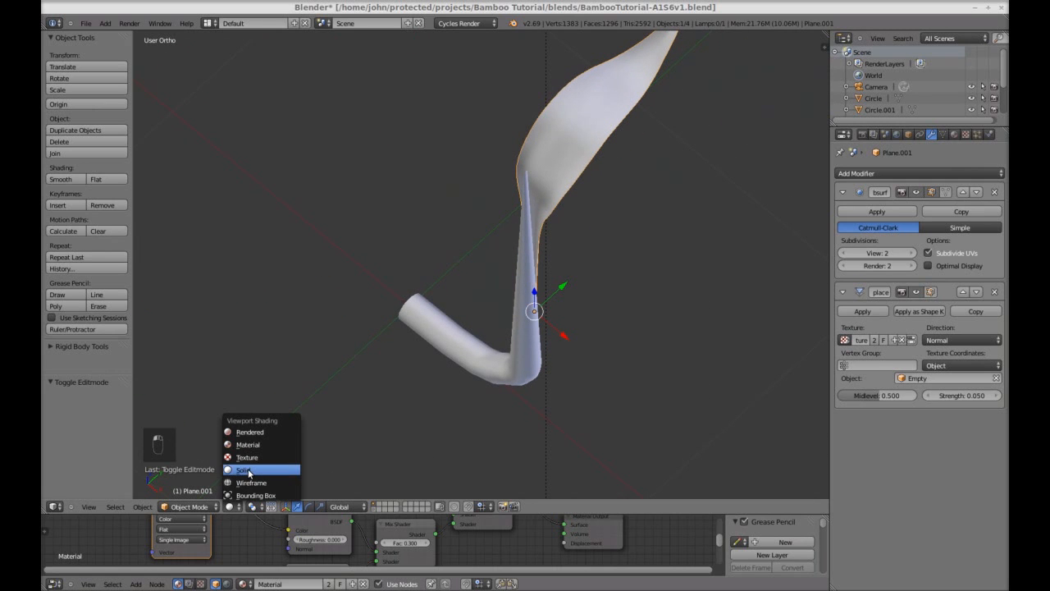
pyautogui.click(250, 431)
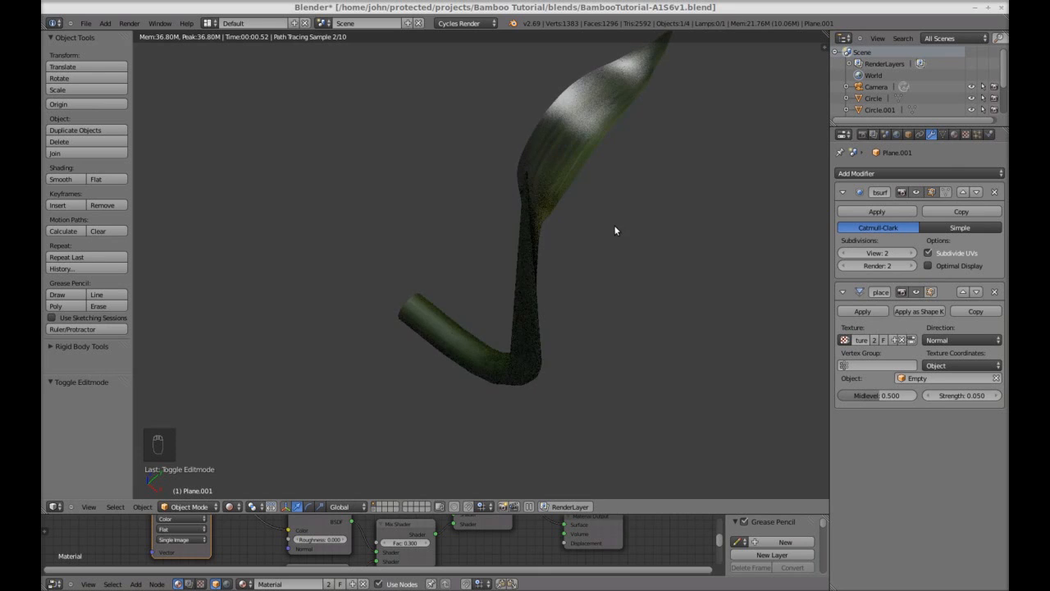
pyautogui.moveTo(604, 245); pyautogui.dragTo(563, 263, button='middle')
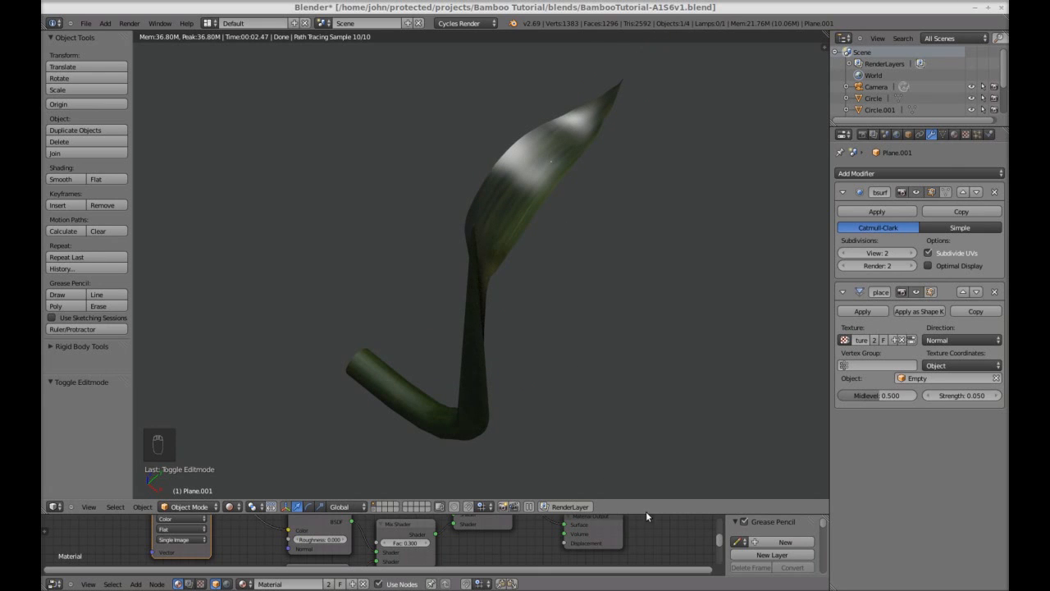
pyautogui.moveTo(648, 499); pyautogui.dragTo(659, 414)
pyautogui.keyDown('shift'); pyautogui.moveTo(603, 220); pyautogui.dragTo(572, 284, button='middle'); pyautogui.keyUp('shift')
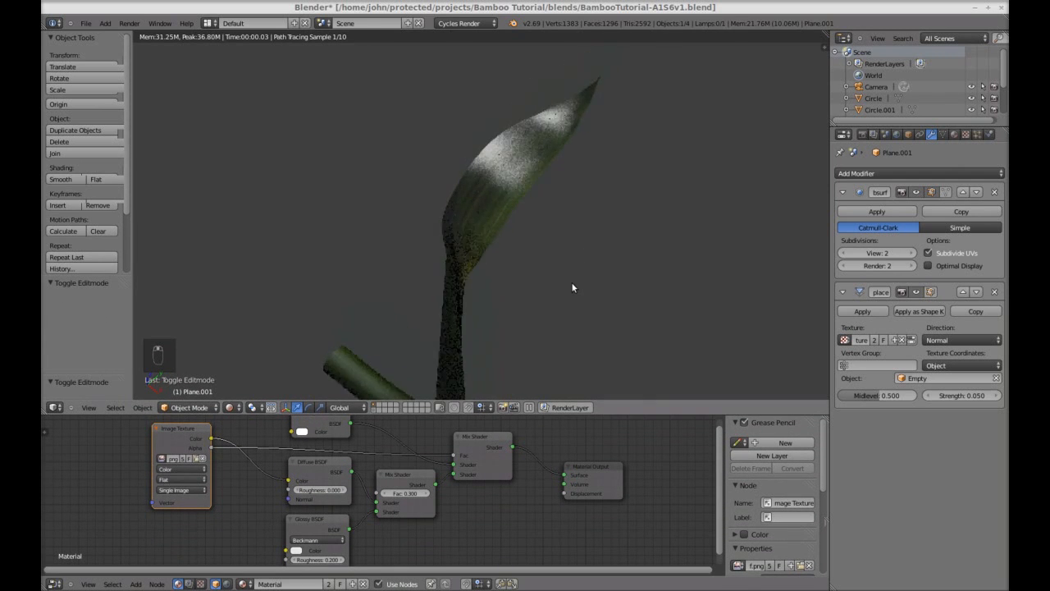
pyautogui.scroll(2, 572, 287)
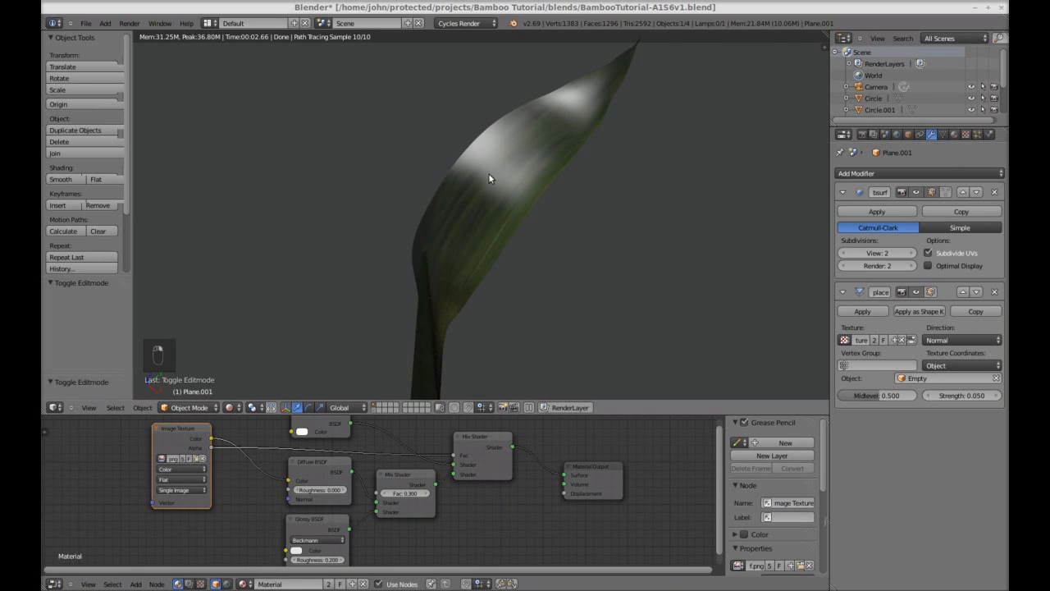
# - Set the leaf material's diffuse-glossy mix factor to 0.200 and give its Glossy BSDF a roughness of 0.300 and a pale green colour
pyautogui.click(385, 493)
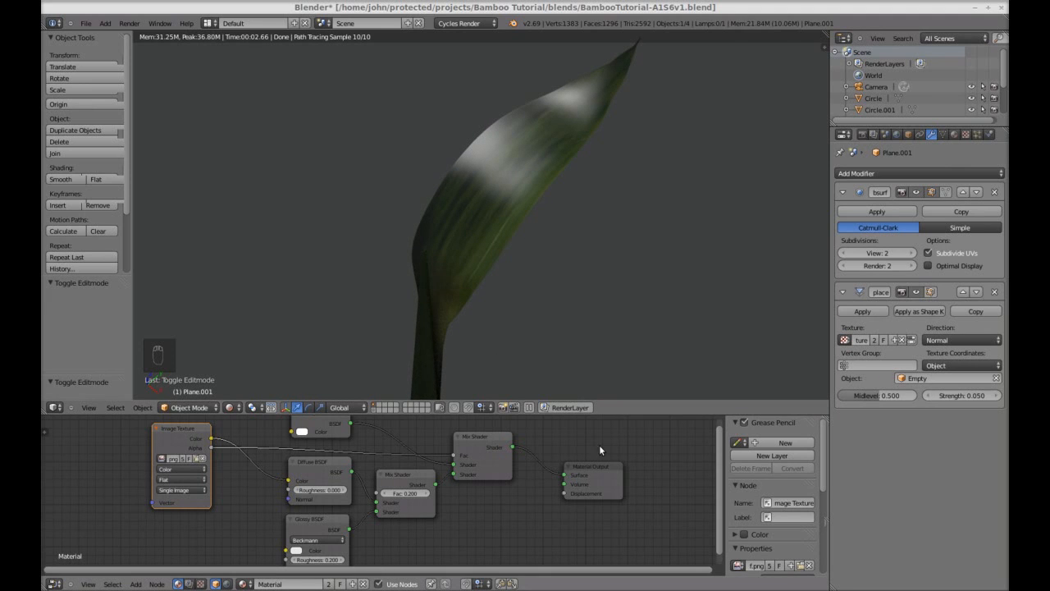
pyautogui.moveTo(624, 401); pyautogui.dragTo(633, 303)
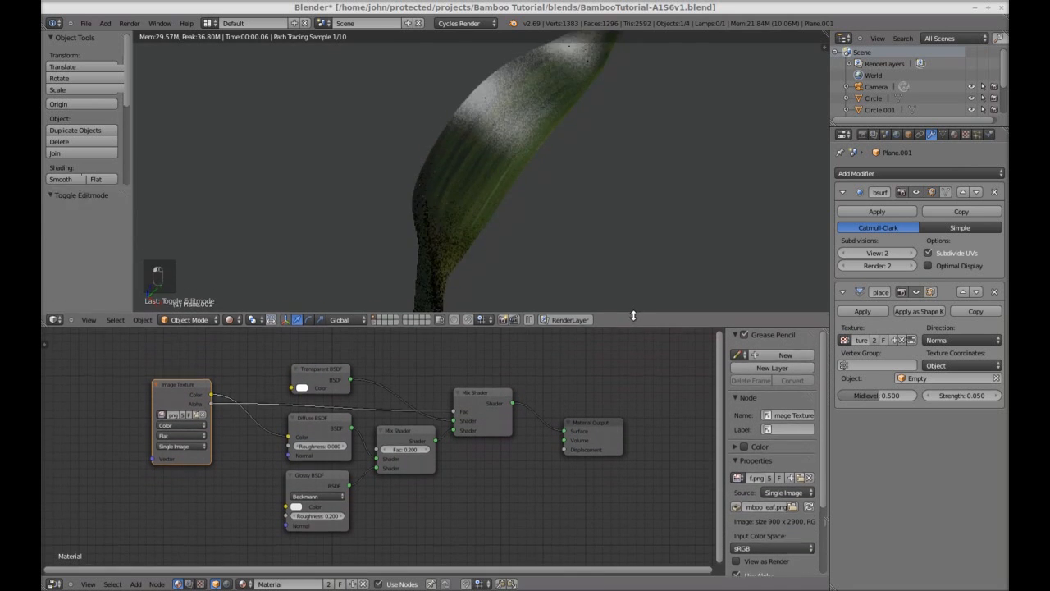
pyautogui.scroll(1, 419, 398)
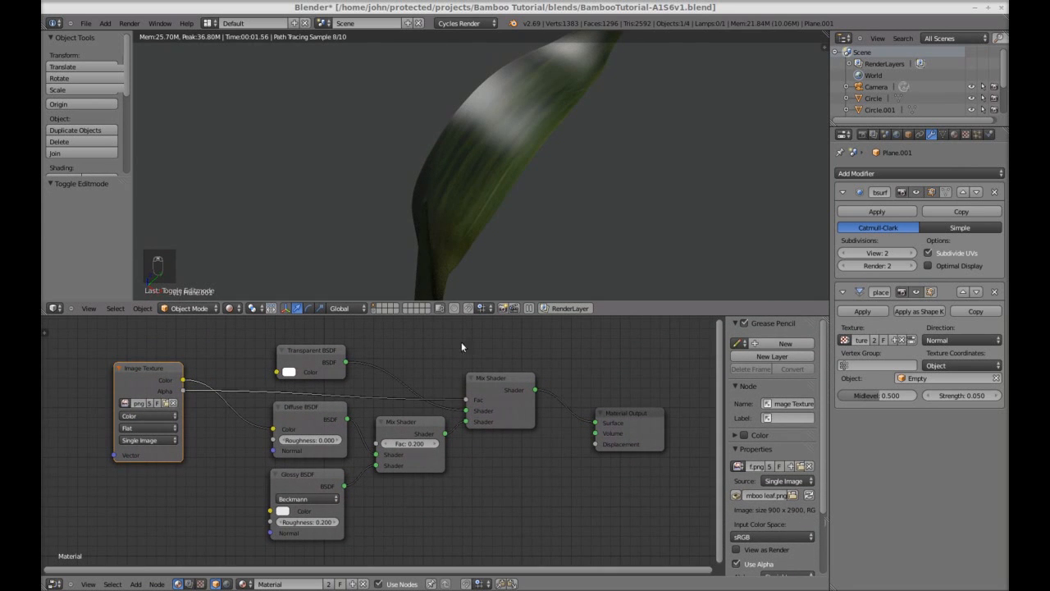
pyautogui.click(336, 522)
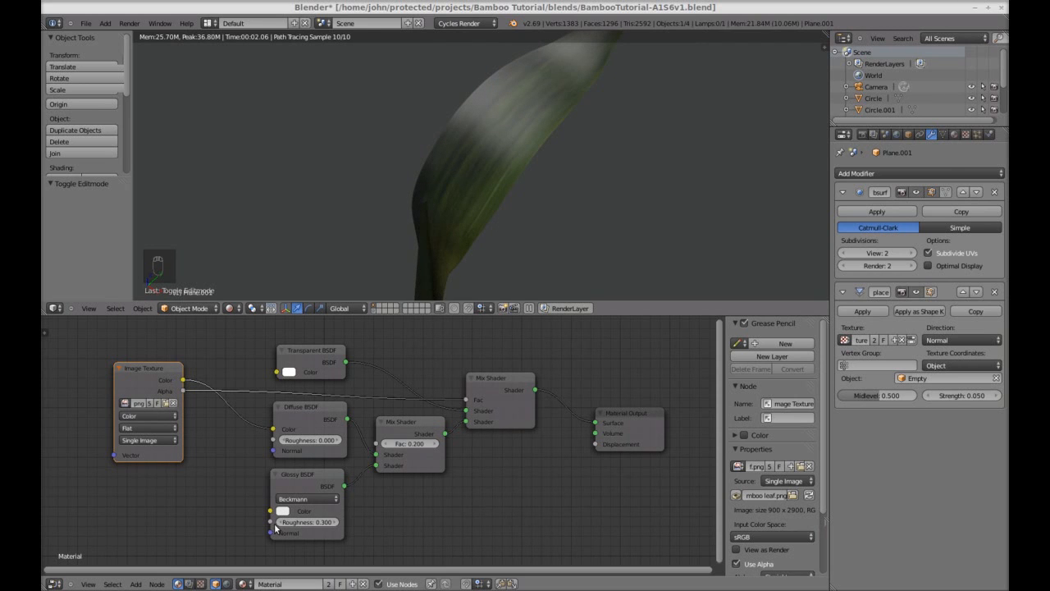
pyautogui.click(283, 511)
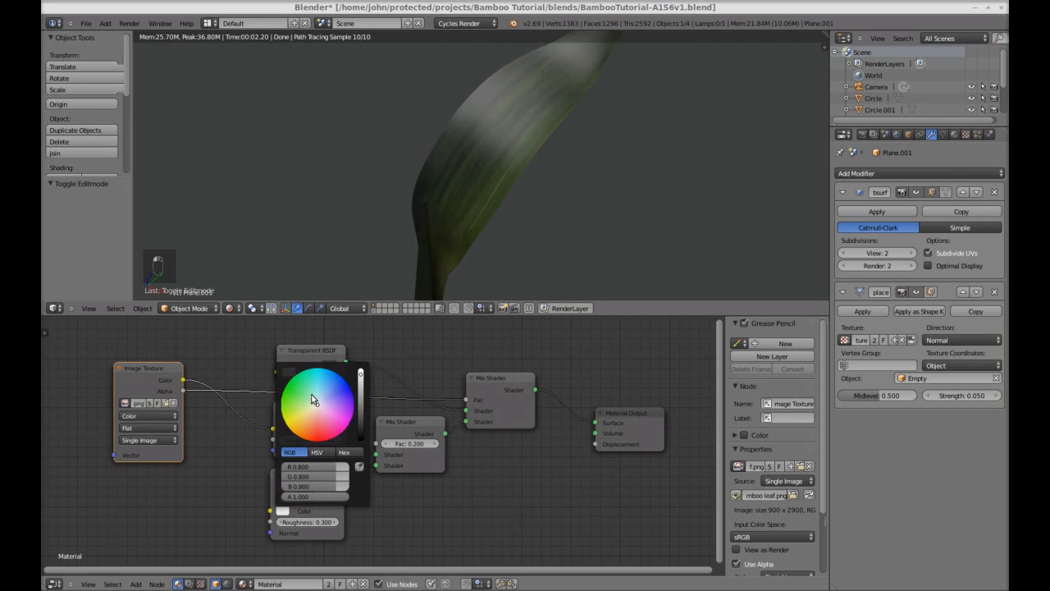
pyautogui.moveTo(317, 408); pyautogui.dragTo(311, 398)
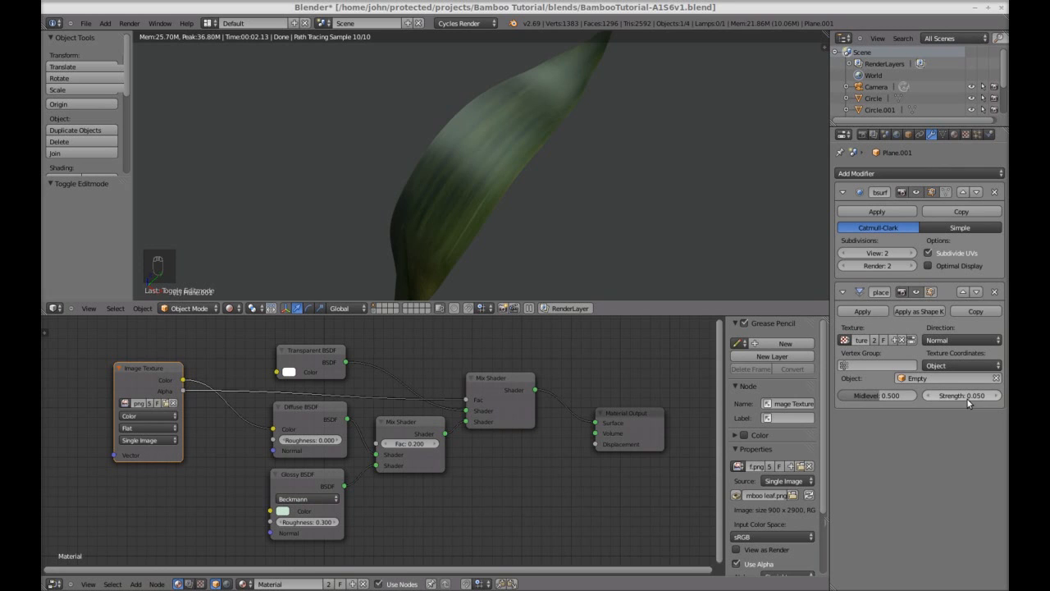
# - Try higher strengths for the leaf's Displace modifier and set the strength to 0.200
pyautogui.click(998, 396)
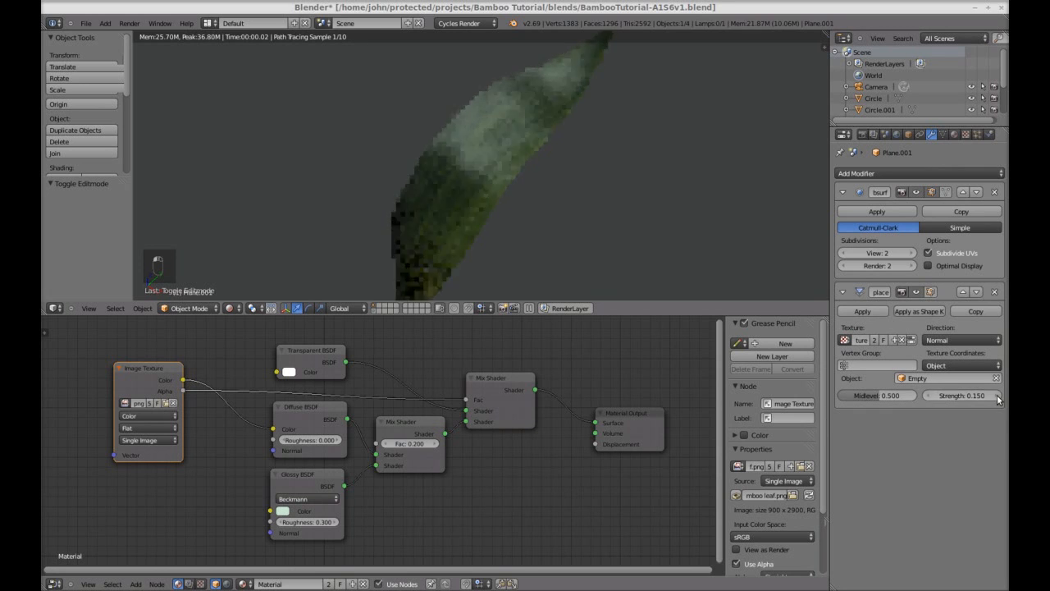
pyautogui.click(998, 396)
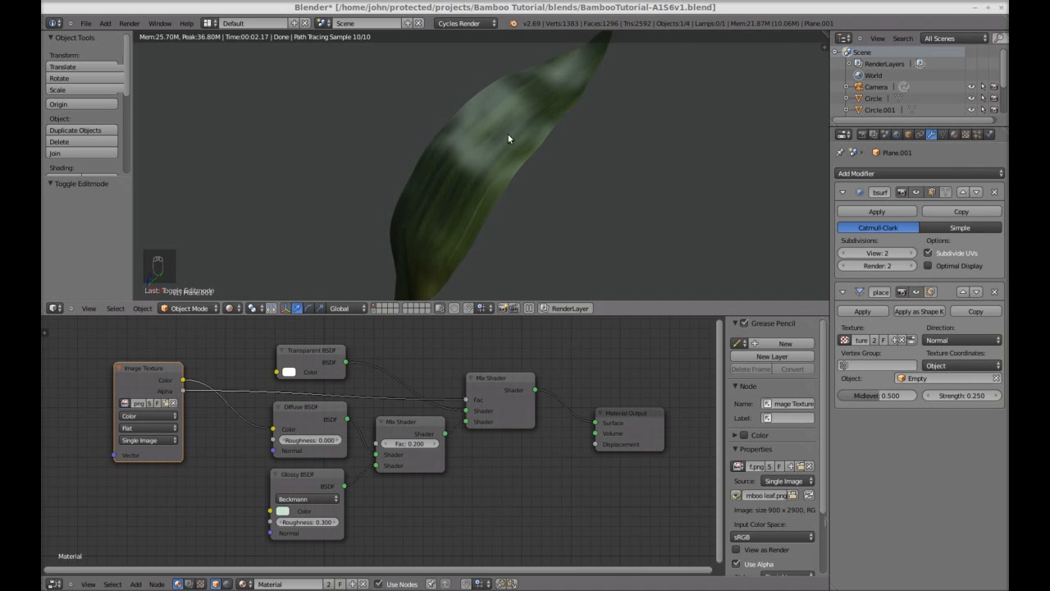
pyautogui.click(996, 397)
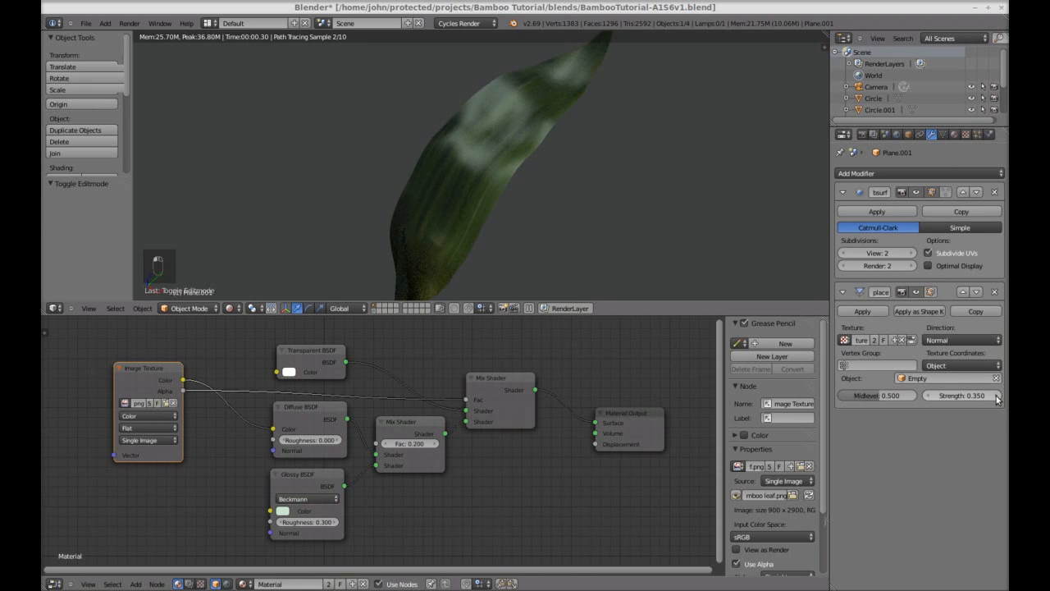
pyautogui.click(929, 396)
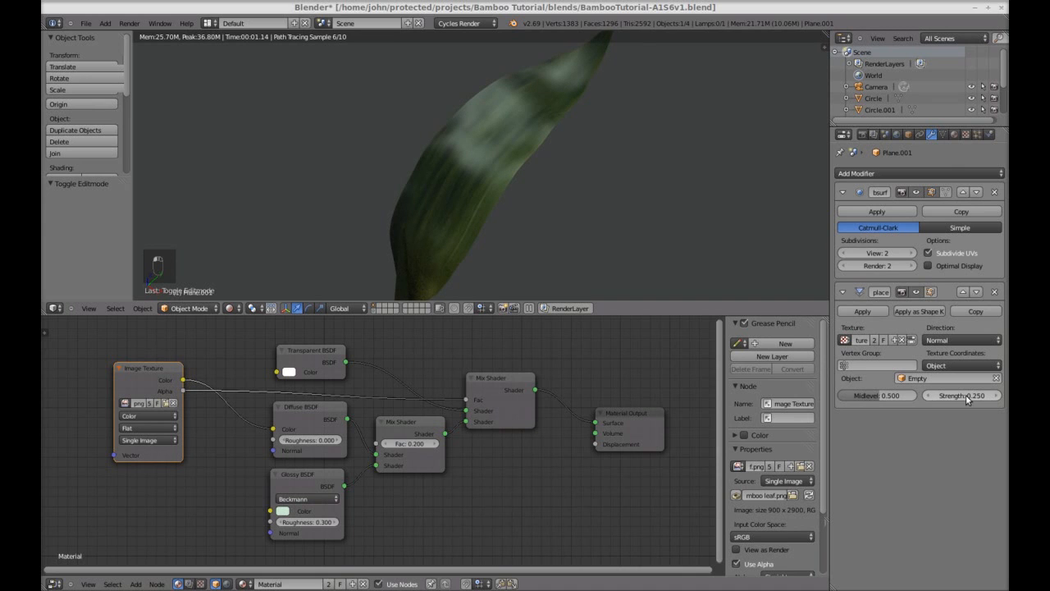
pyautogui.click(968, 397)
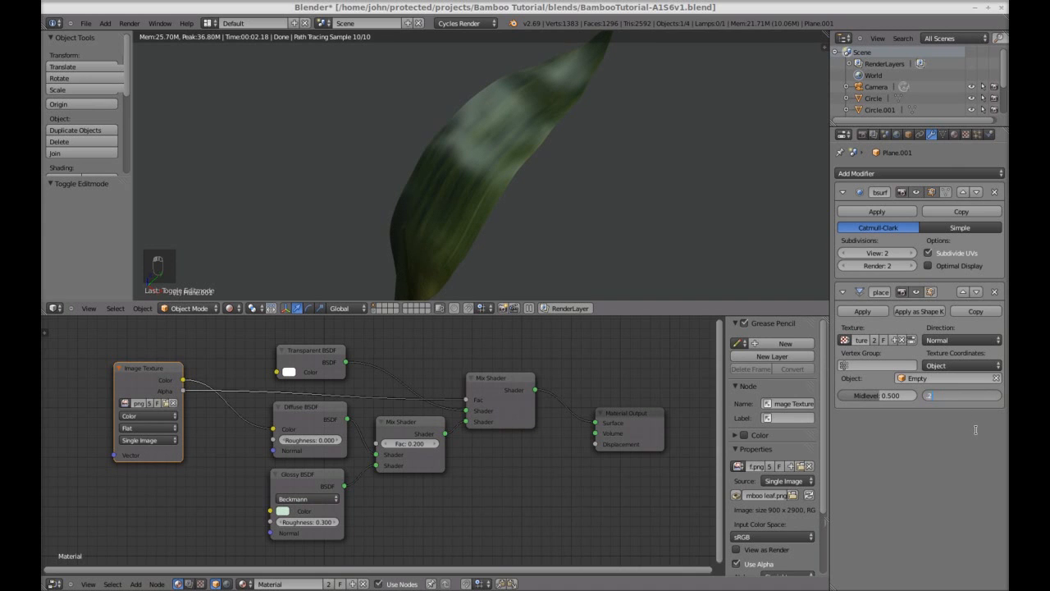
pyautogui.press('Return')
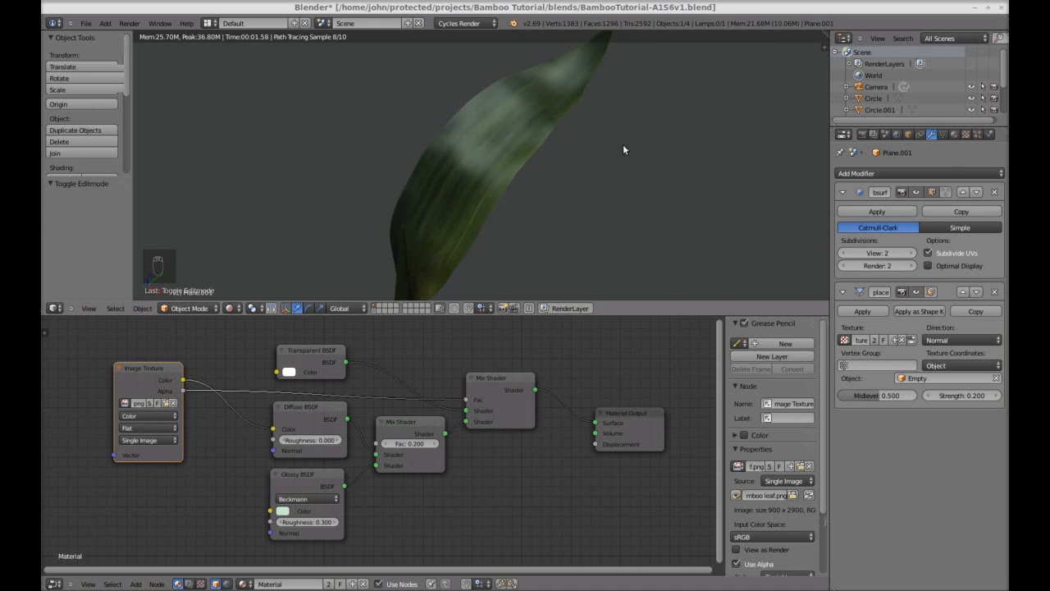
# - Enlarge the 3D view and examine the rendered leaf and stalk up close and as a whole
pyautogui.moveTo(622, 143); pyautogui.dragTo(541, 236, button='middle')
pyautogui.scroll(5, 526, 213)
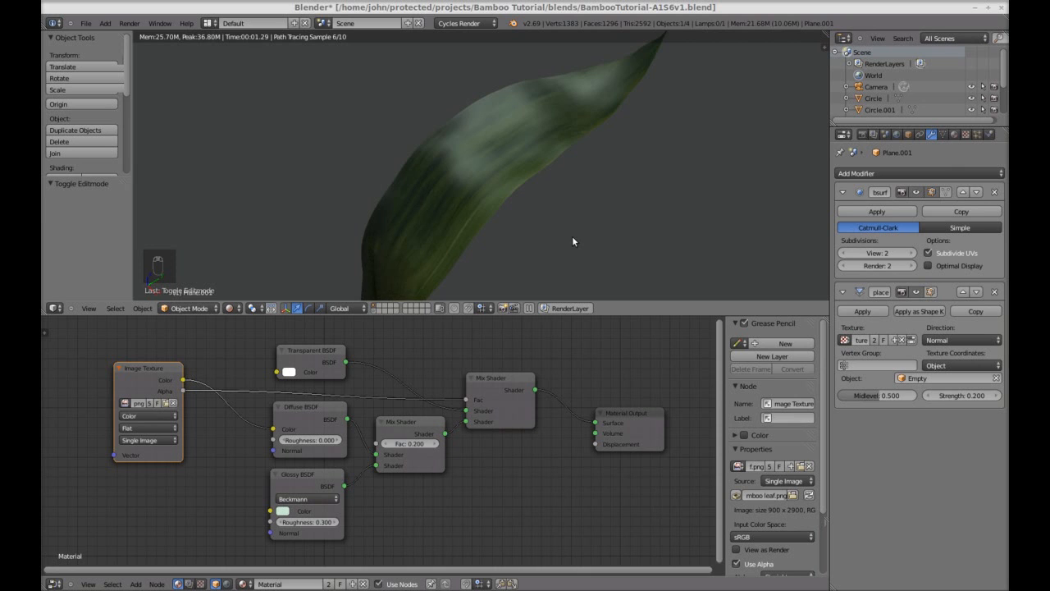
pyautogui.moveTo(613, 318); pyautogui.dragTo(628, 414)
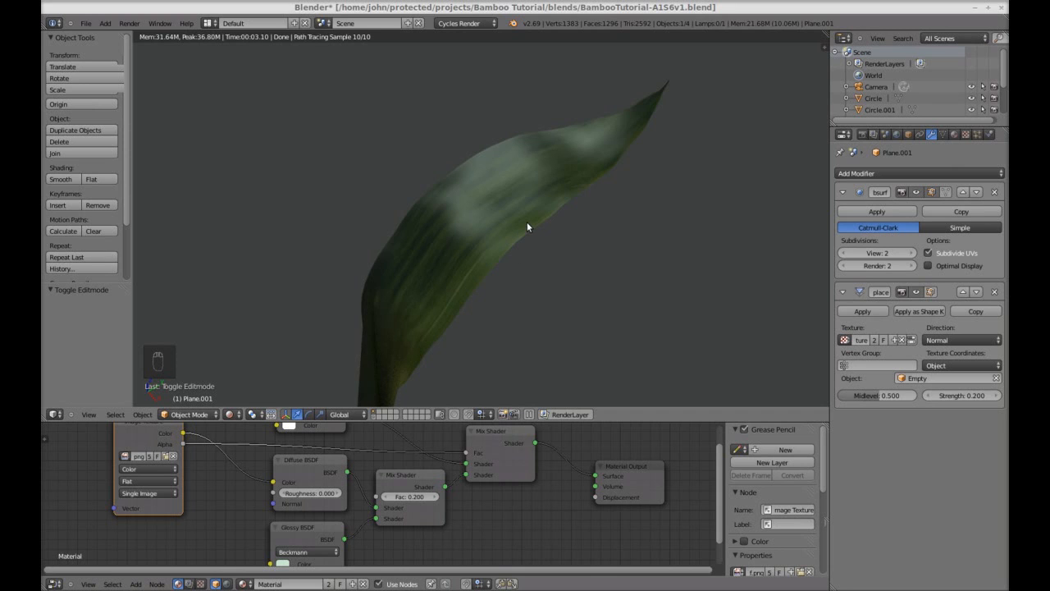
pyautogui.scroll(-5, 525, 223)
pyautogui.keyDown('shift'); pyautogui.moveTo(520, 286); pyautogui.dragTo(548, 206, button='middle'); pyautogui.keyUp('shift')
pyautogui.moveTo(521, 242); pyautogui.dragTo(497, 228, button='middle')
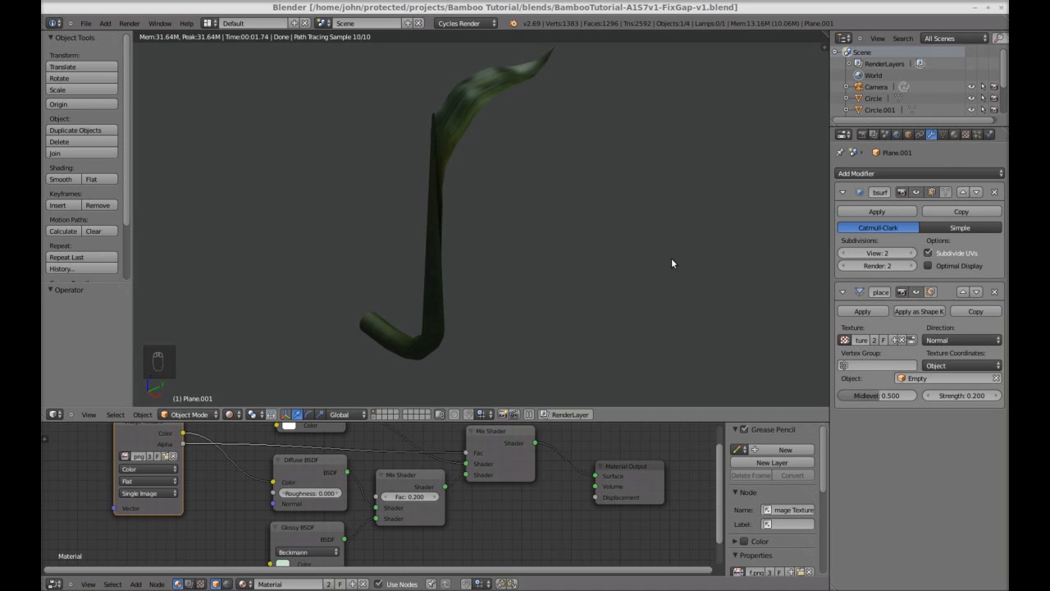
# - Return to Solid shading and duplicate the leaf, offsetting the copy about -0.165 in Y to the stalk's other side
pyautogui.click(234, 414)
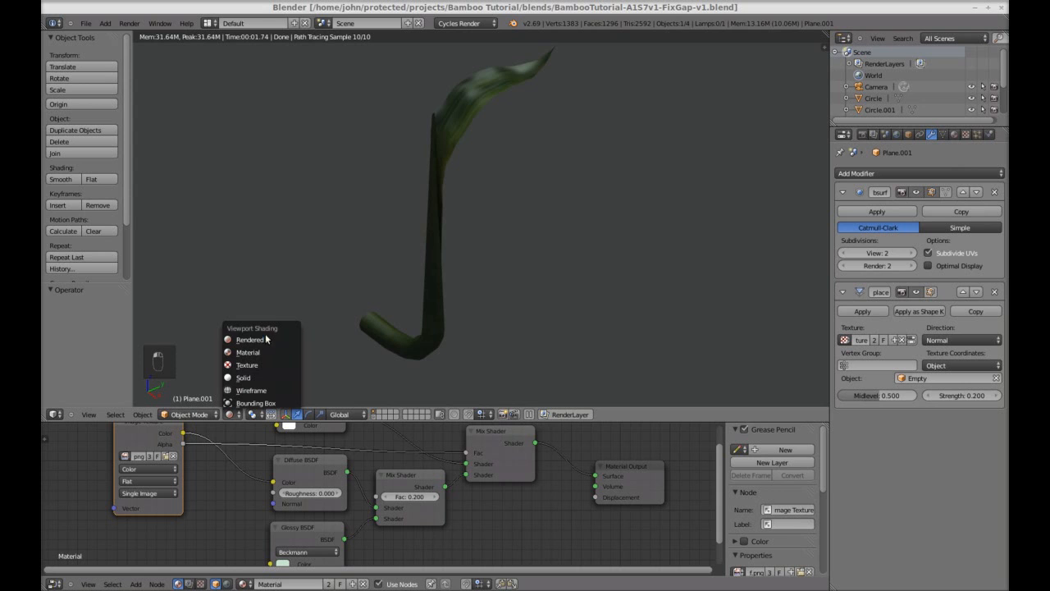
pyautogui.click(261, 377)
pyautogui.moveTo(537, 299); pyautogui.dragTo(483, 260, button='middle')
pyautogui.hotkey('shift', 'd')
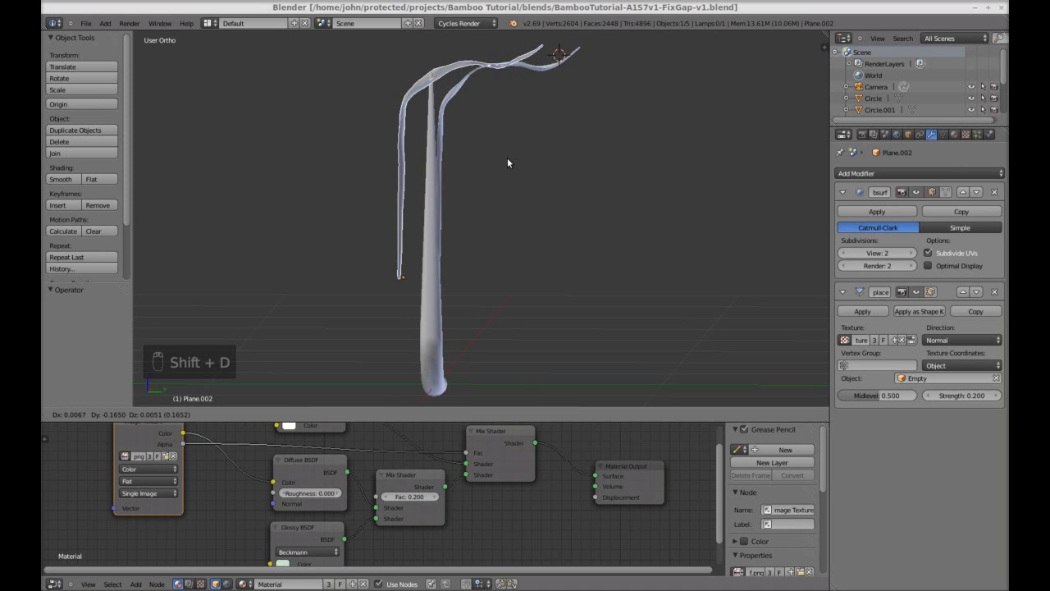
pyautogui.click(508, 163)
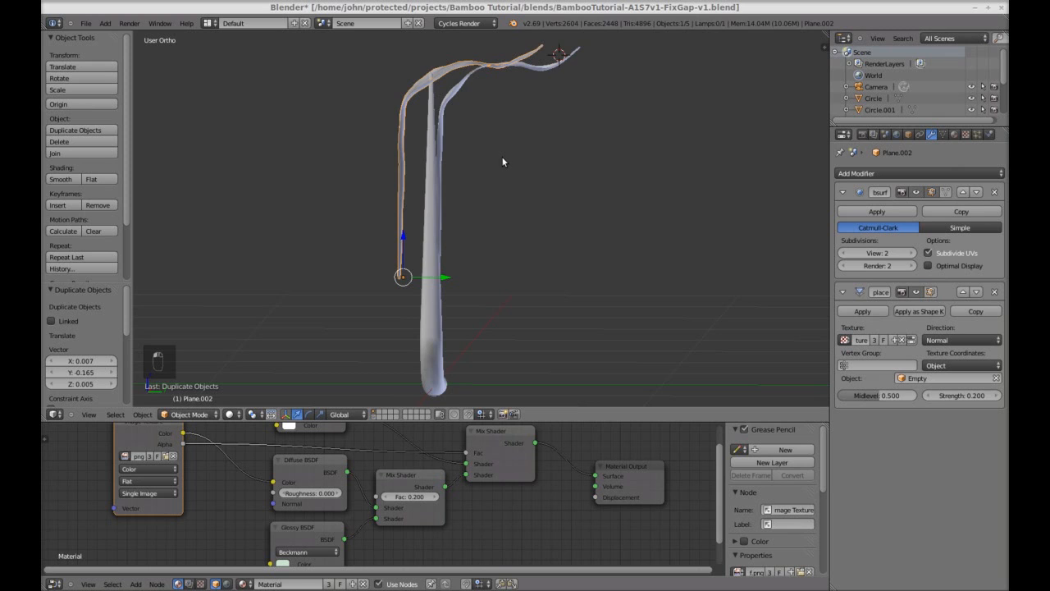
# - Rotate the leaf copy to face the opposite way in top view and move it about -0.023 in X and 0.079 in Y against the stalk
pyautogui.press('KP_7')
pyautogui.press('r')
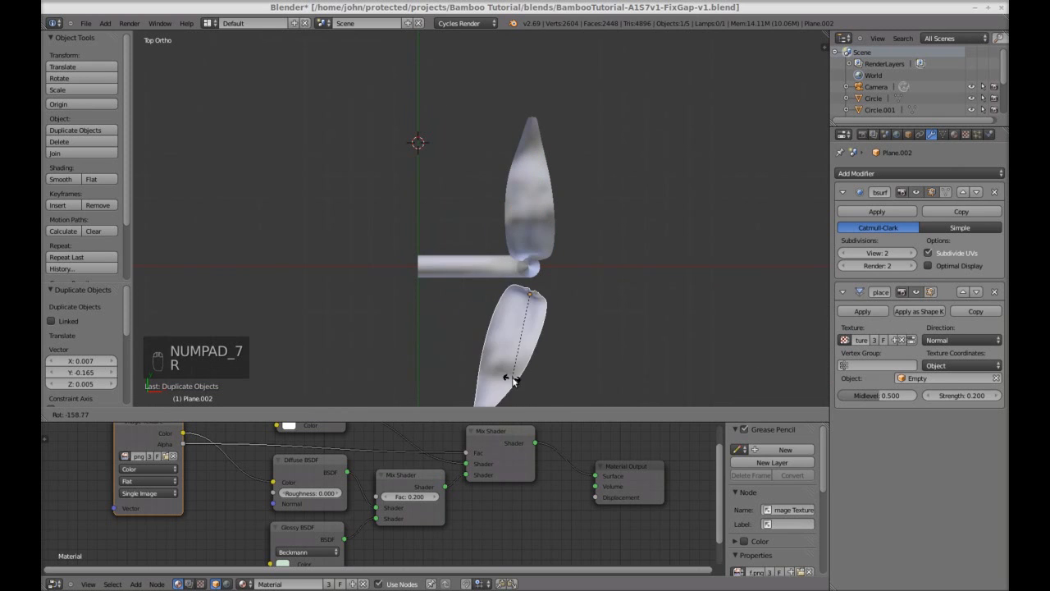
pyautogui.click(510, 371)
pyautogui.press('g')
pyautogui.click(509, 355)
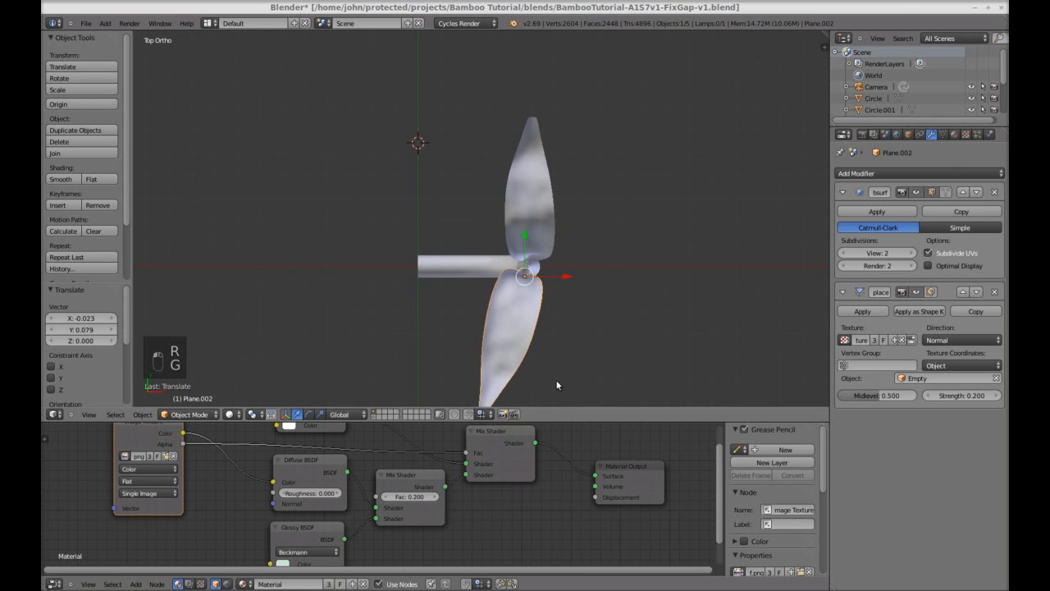
pyautogui.moveTo(606, 370); pyautogui.dragTo(537, 246, button='middle')
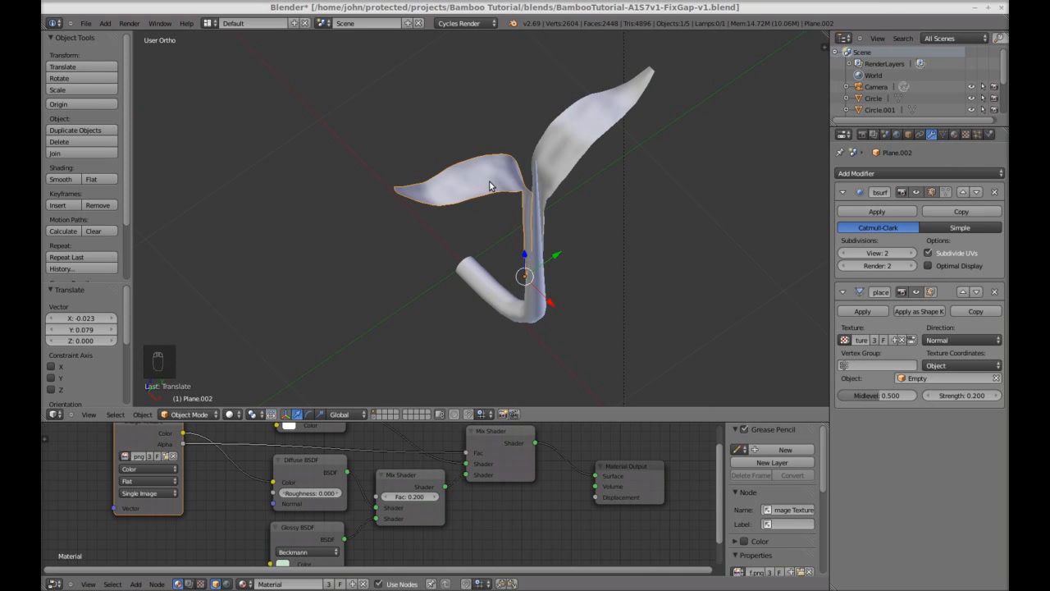
# - Scale the leaf copy down to about 0.896 of its size
pyautogui.press('s')
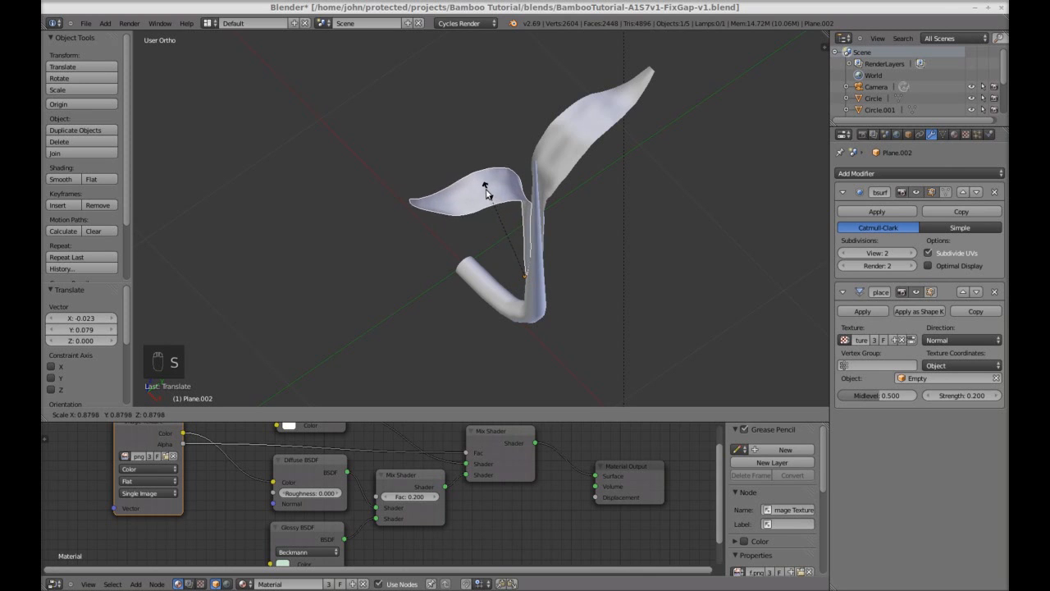
pyautogui.click(487, 193)
pyautogui.moveTo(488, 193); pyautogui.dragTo(567, 282, button='middle')
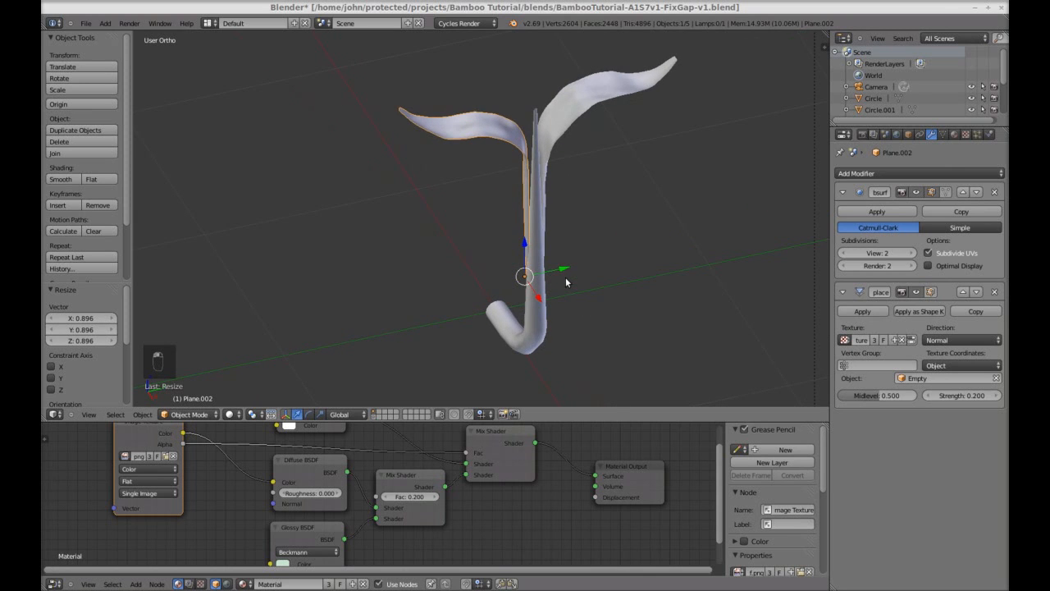
# - View the leaf copy in side profile and put it in Edit Mode with Wireframe shading
pyautogui.press('KP_1')
pyautogui.press('KP_6')
pyautogui.press('KP_6')
pyautogui.press('KP_6')
pyautogui.press('KP_6')
pyautogui.press('KP_6')
pyautogui.press('KP_6')
pyautogui.press('KP_6')
pyautogui.press('KP_6')
pyautogui.press('KP_6')
pyautogui.press('KP_6')
pyautogui.press('KP_6')
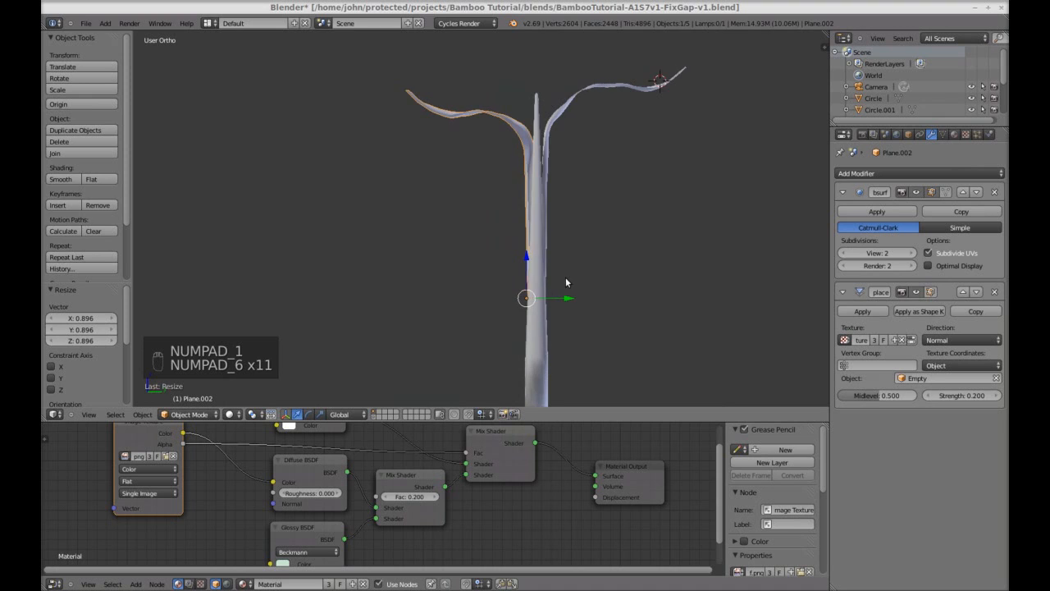
pyautogui.press('KP_4')
pyautogui.press('Tab')
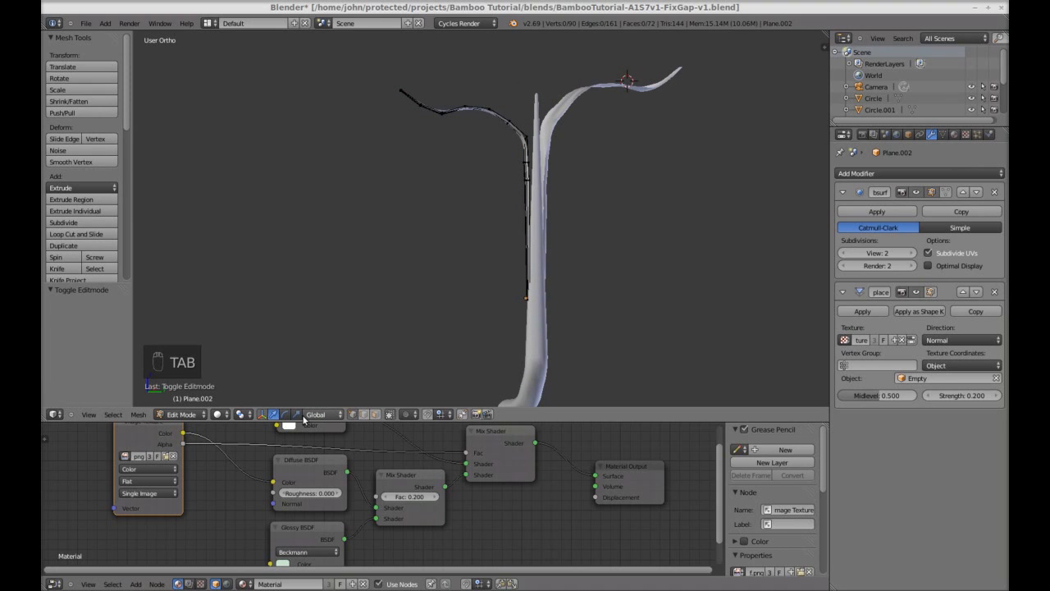
pyautogui.click(233, 415)
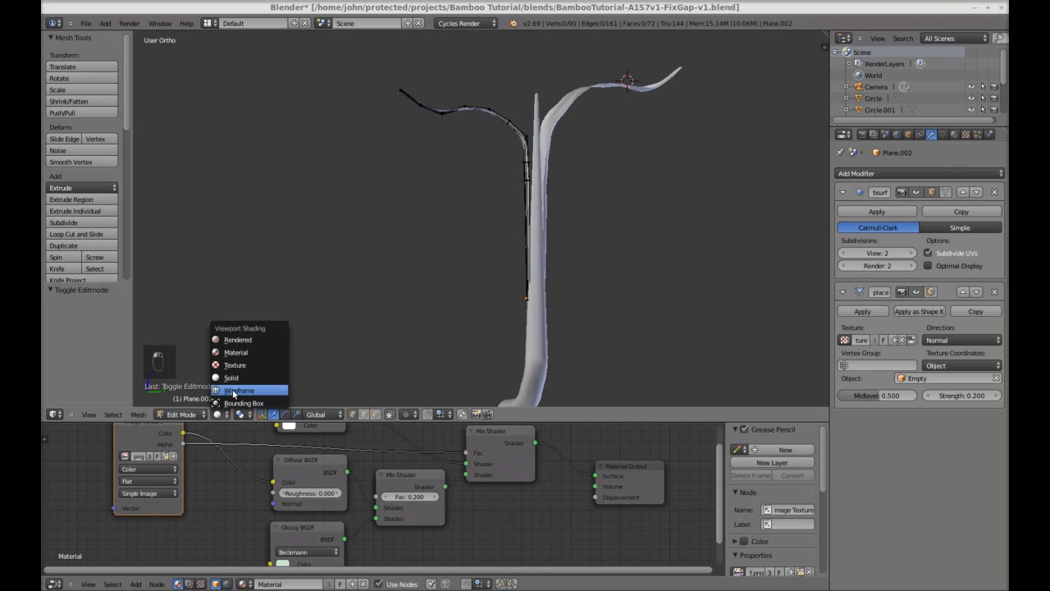
pyautogui.click(246, 392)
# - Select the outer tip section of the leaf copy, rotate it about -68° to droop, and lower it about 0.11 in Z
pyautogui.press('a')
pyautogui.press('a')
pyautogui.press('a')
pyautogui.press('b')
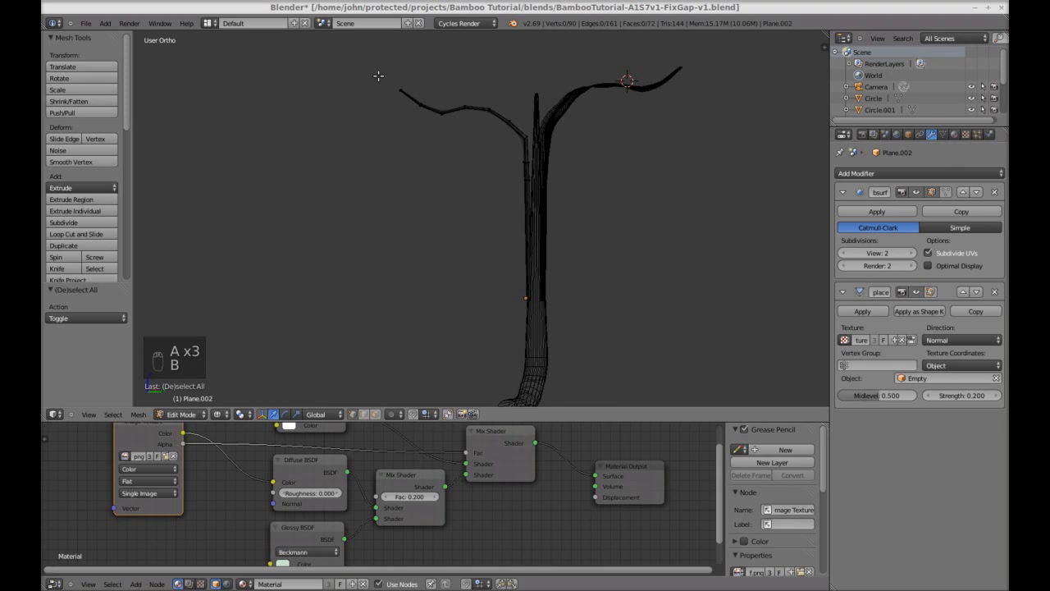
pyautogui.press('b')
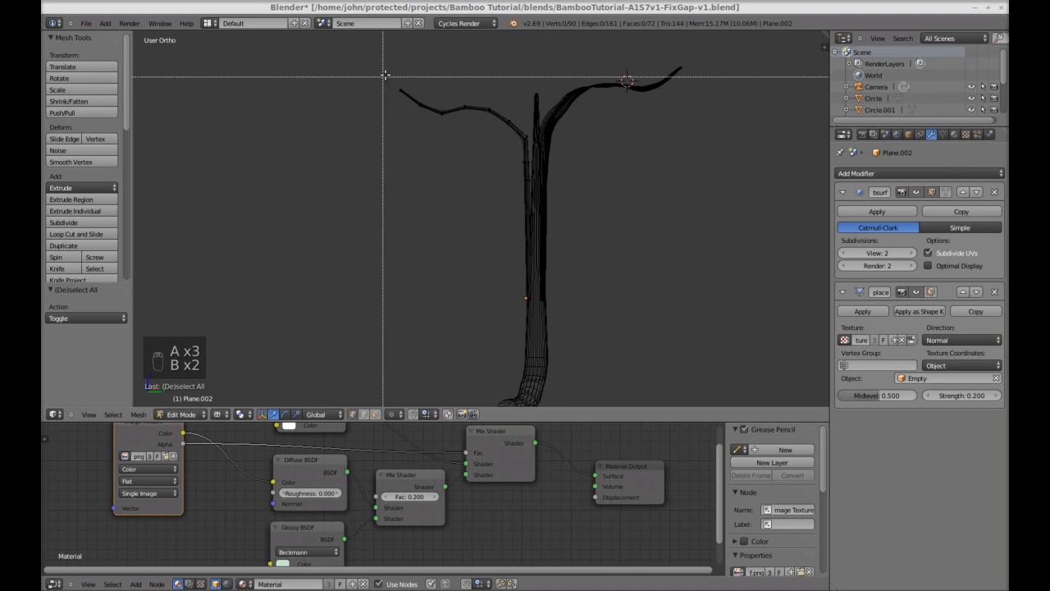
pyautogui.moveTo(378, 72); pyautogui.dragTo(455, 144)
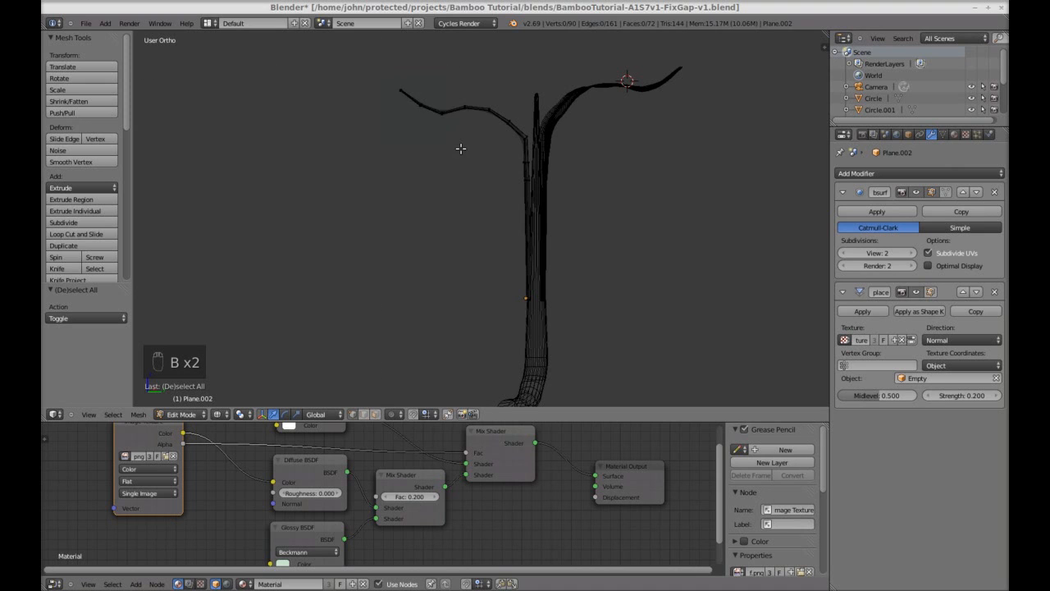
pyautogui.press('r')
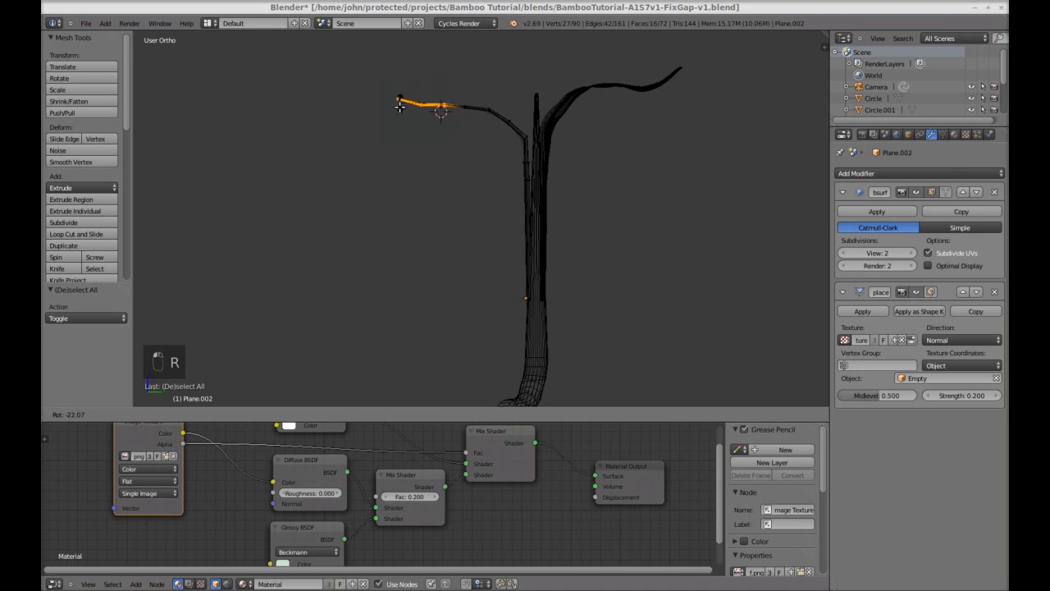
pyautogui.click(406, 119)
pyautogui.press('g')
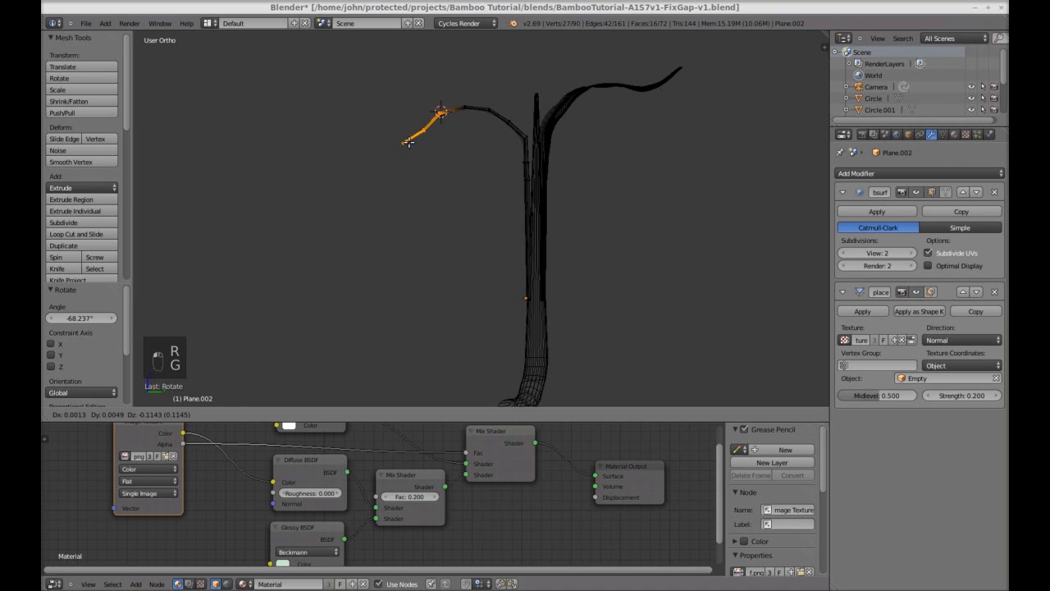
pyautogui.click(409, 145)
# - Select the outer half of the leaf copy, rotate it about 29°, and raise it to smooth the leaf's arch
pyautogui.press('a')
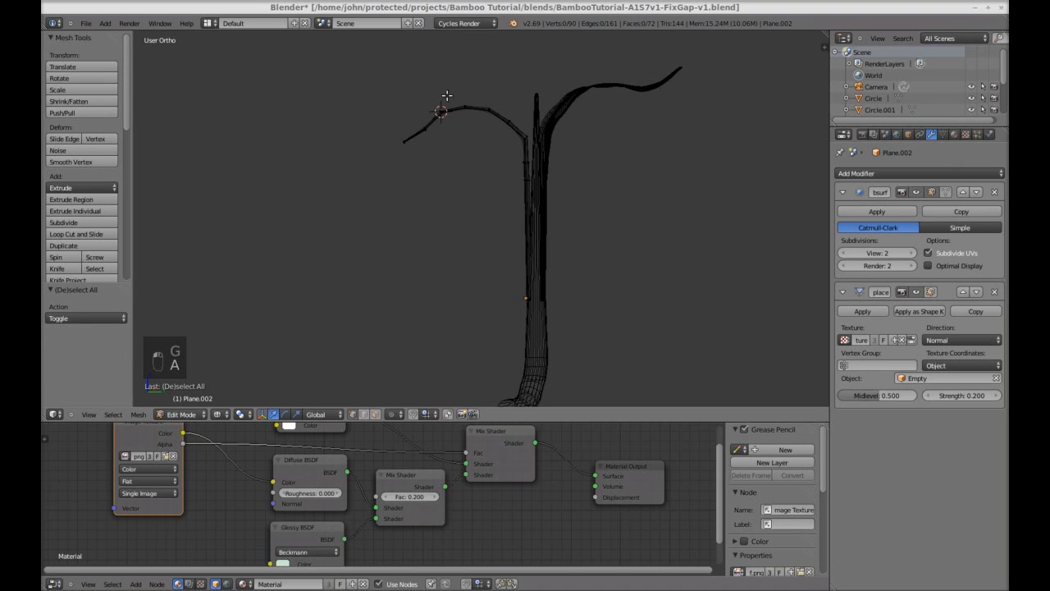
pyautogui.press('a')
pyautogui.press('a')
pyautogui.press('b')
pyautogui.moveTo(389, 82); pyautogui.dragTo(503, 213)
pyautogui.press('r')
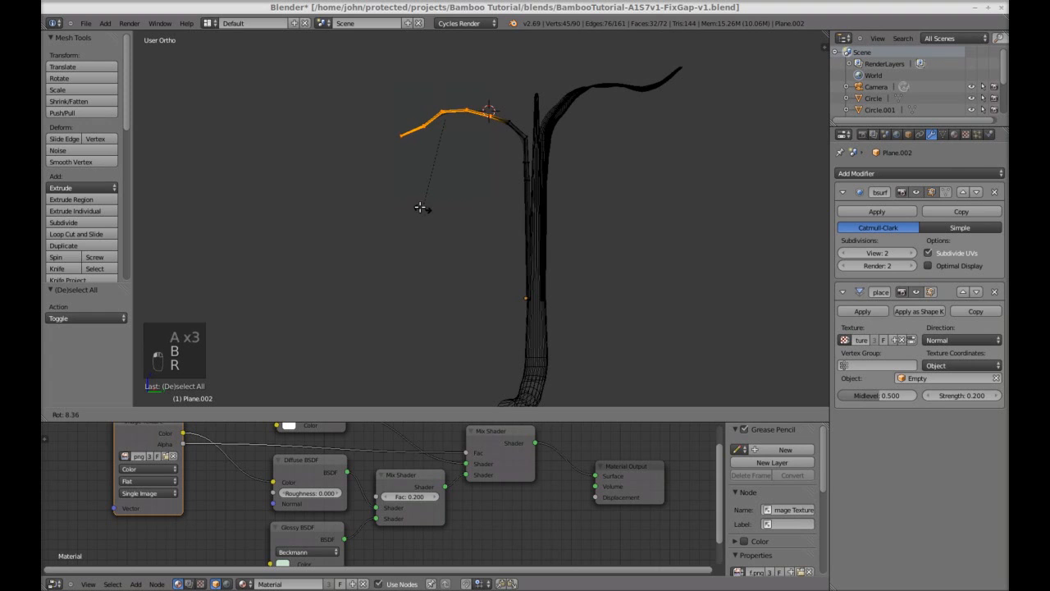
pyautogui.click(397, 187)
pyautogui.press('g')
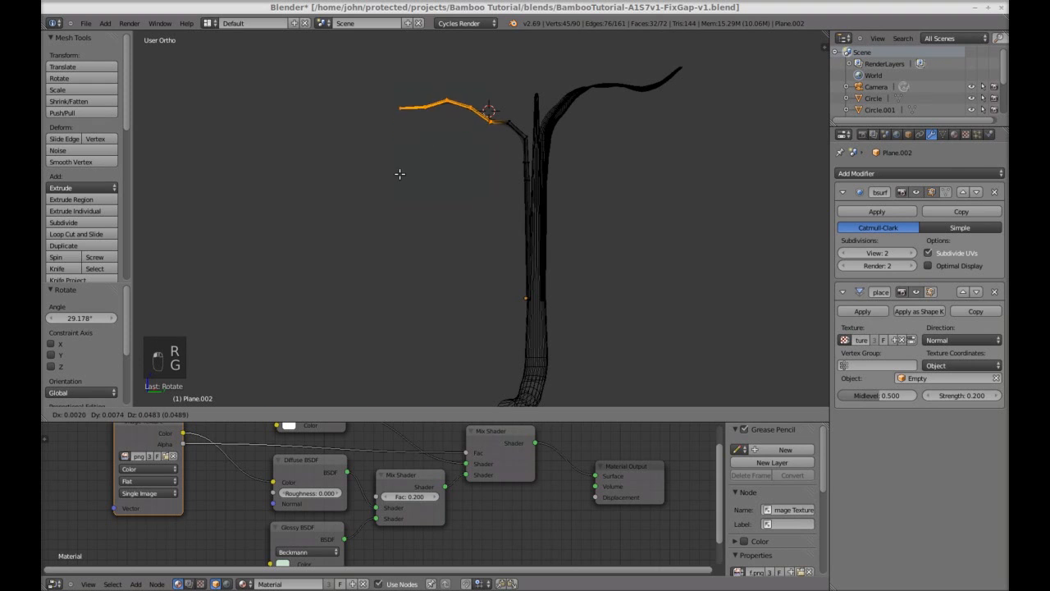
pyautogui.click(398, 166)
# - Bend the last segments at the leaf copy's tip downward by about -46° and shift them slightly lower and inward
pyautogui.press('a')
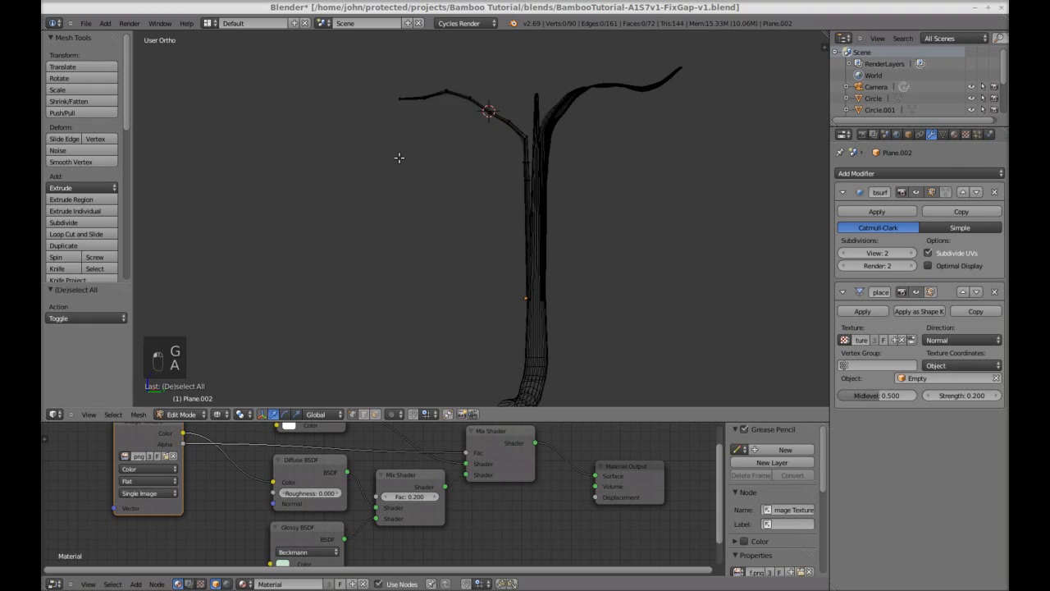
pyautogui.press('b')
pyautogui.moveTo(383, 85); pyautogui.dragTo(440, 128)
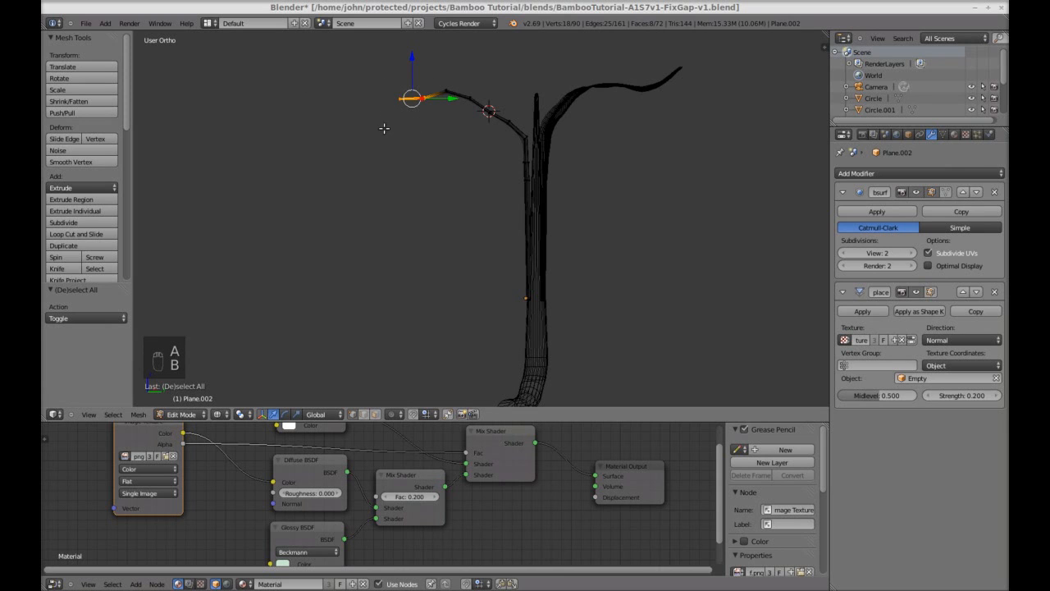
pyautogui.press('r')
pyautogui.click(402, 146)
pyautogui.press('g')
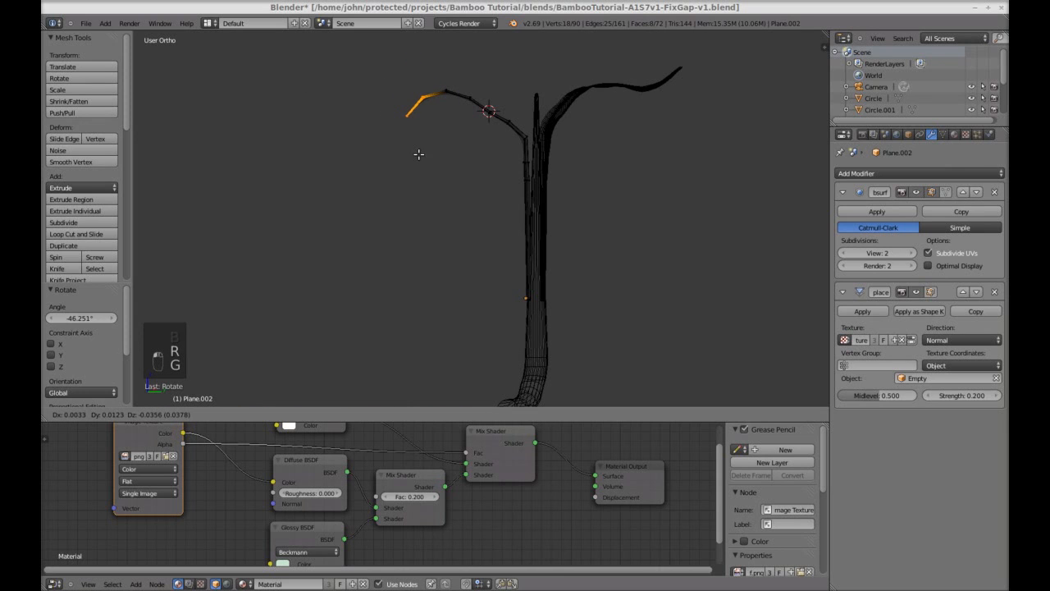
pyautogui.click(421, 163)
pyautogui.press('a')
# - Return to Object Mode and move the leaf copy about 0.010 in X and 0.010 in Y in top view
pyautogui.moveTo(421, 166); pyautogui.dragTo(501, 212, button='middle')
pyautogui.press('Tab')
pyautogui.press('KP_7')
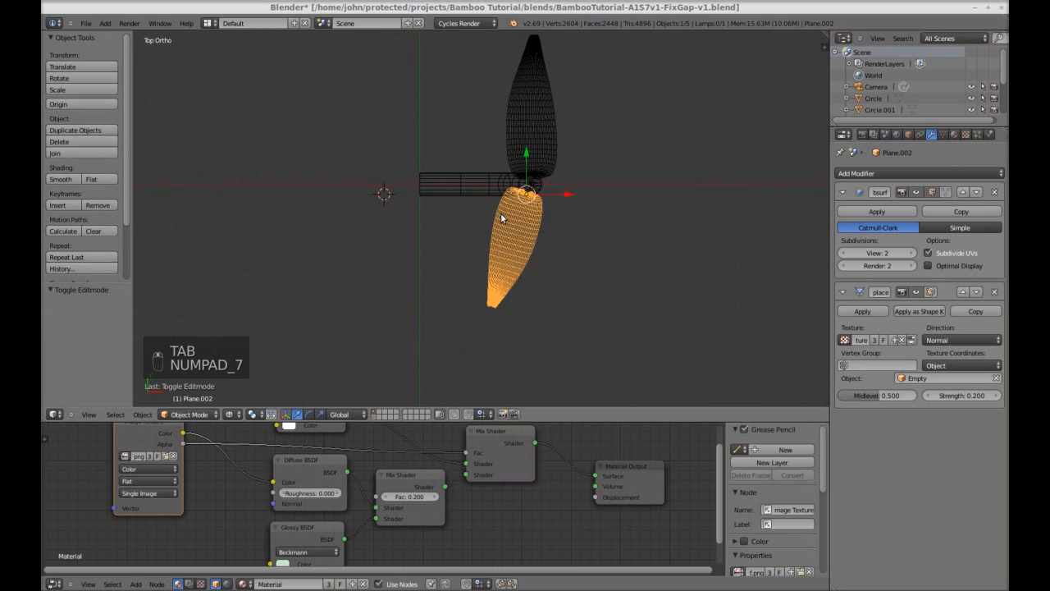
pyautogui.scroll(4, 558, 233)
pyautogui.press('g')
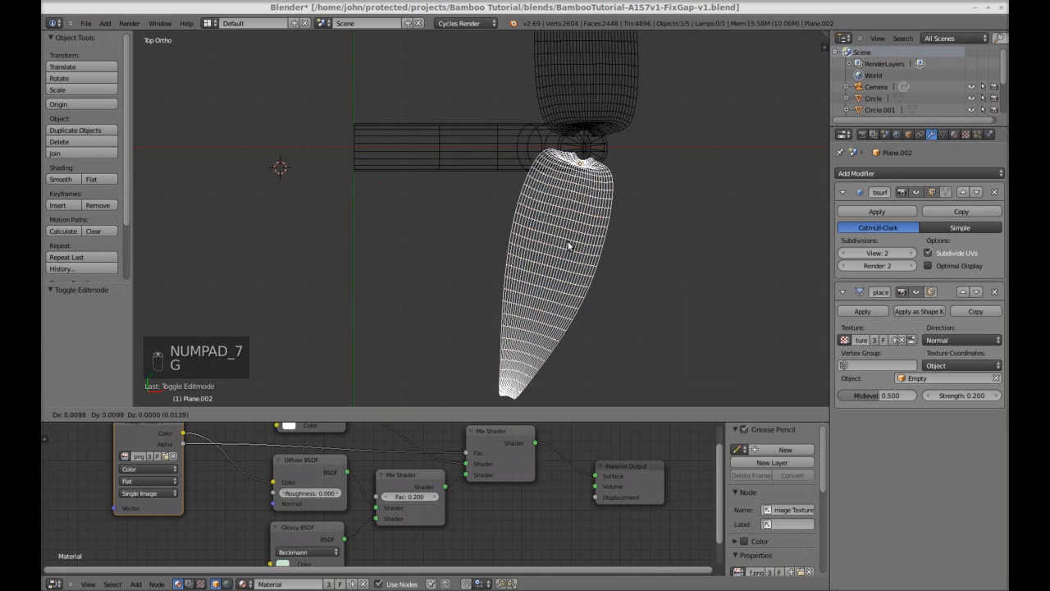
pyautogui.click(567, 244)
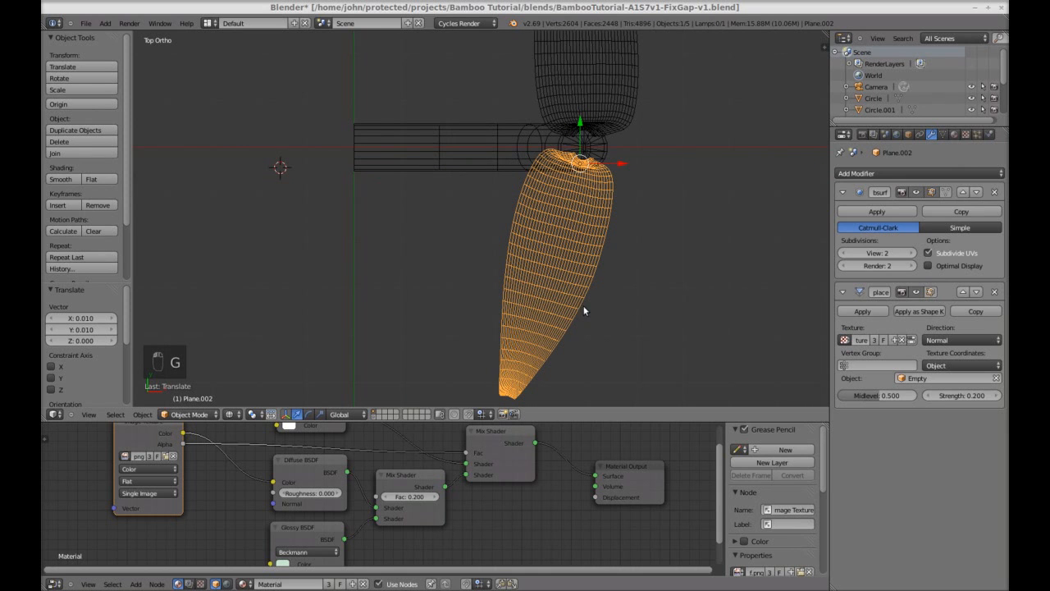
# - Tilt the leaf copy away from the stalk with a trackball rotation of about -2.3° and -5.2°
pyautogui.moveTo(585, 310); pyautogui.dragTo(528, 253, button='middle')
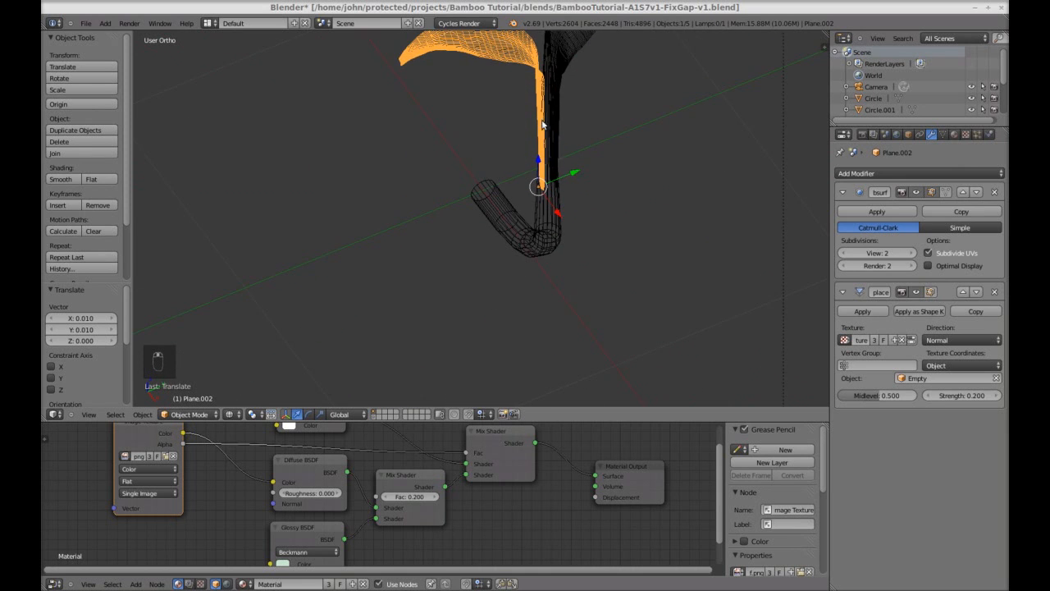
pyautogui.moveTo(541, 123); pyautogui.dragTo(538, 133, button='middle')
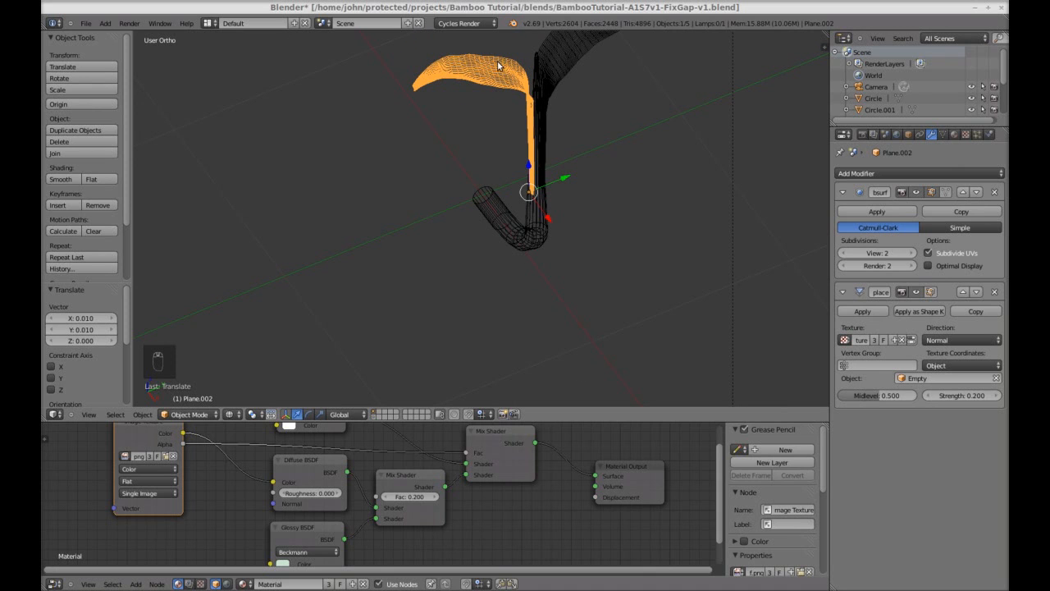
pyautogui.press('r')
pyautogui.press('r')
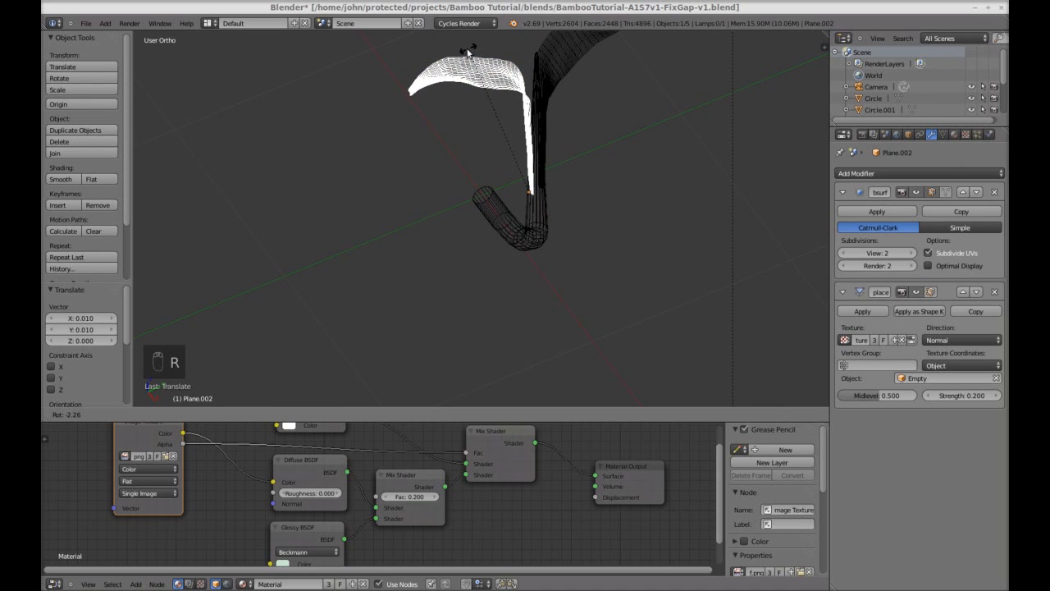
pyautogui.click(462, 46)
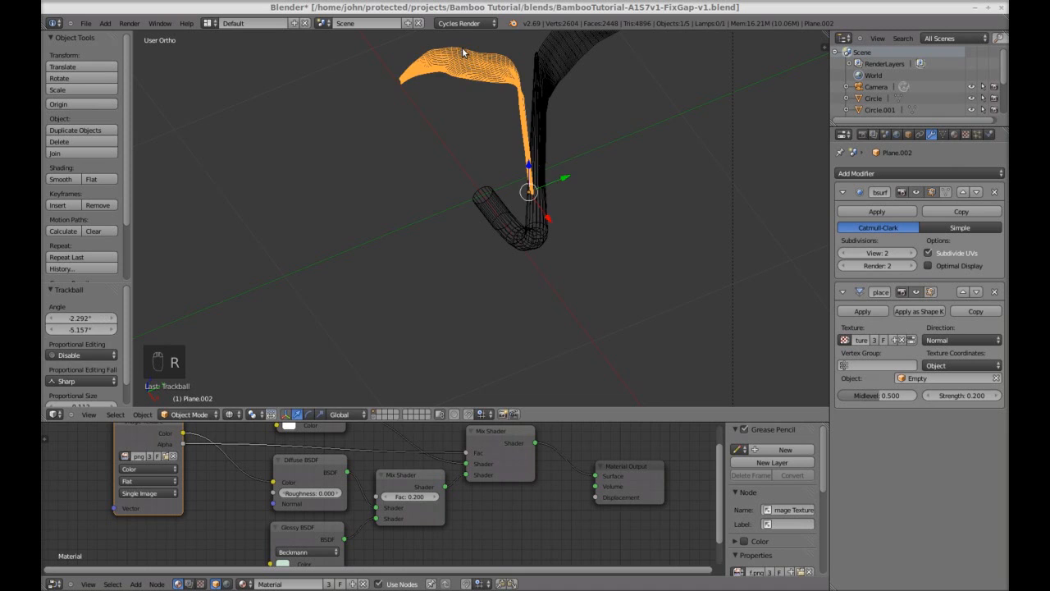
# - Move the leaf copy about 0.007 in X and 0.013 in Y toward the stalk and scale it down slightly
pyautogui.press('g')
pyautogui.click(482, 92)
pyautogui.press('s')
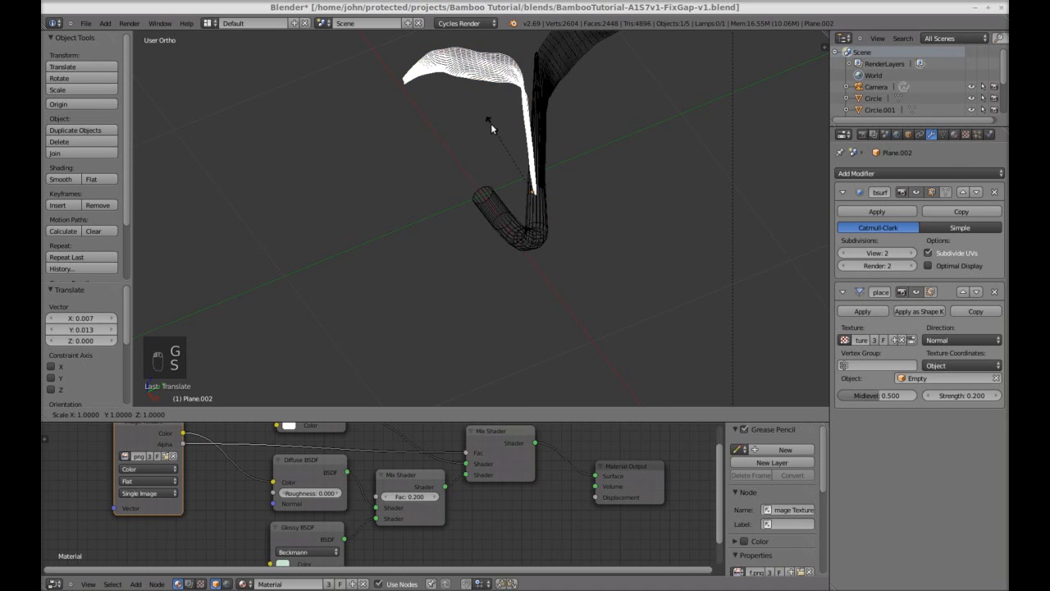
pyautogui.click(495, 125)
pyautogui.press('a')
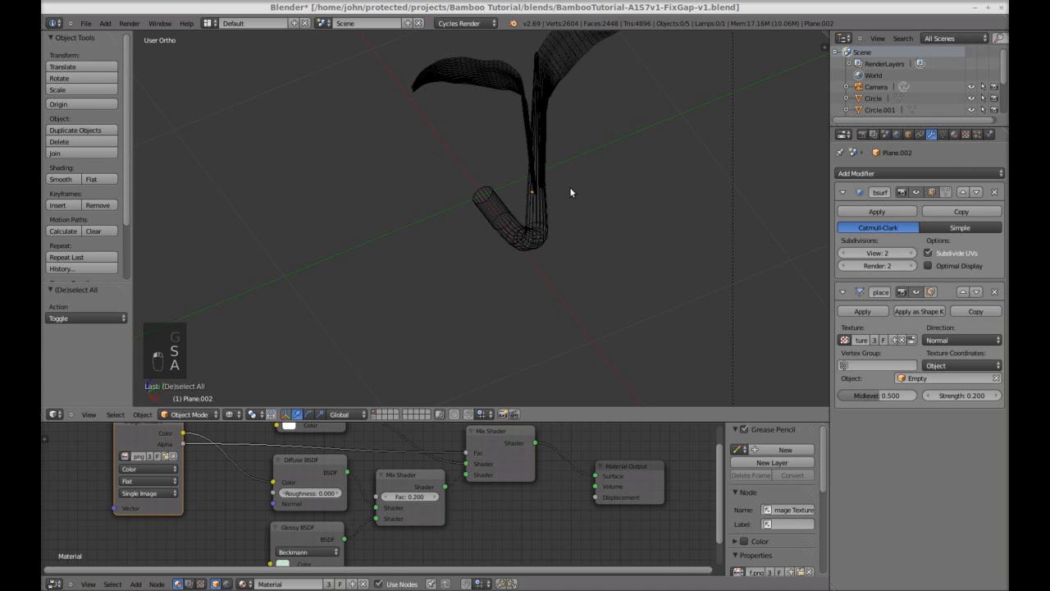
# - Duplicate the reshaped leaf with an offset of about 0.011, -0.071, -0.130 and scale the new copy down
pyautogui.moveTo(577, 210); pyautogui.dragTo(539, 251, button='middle')
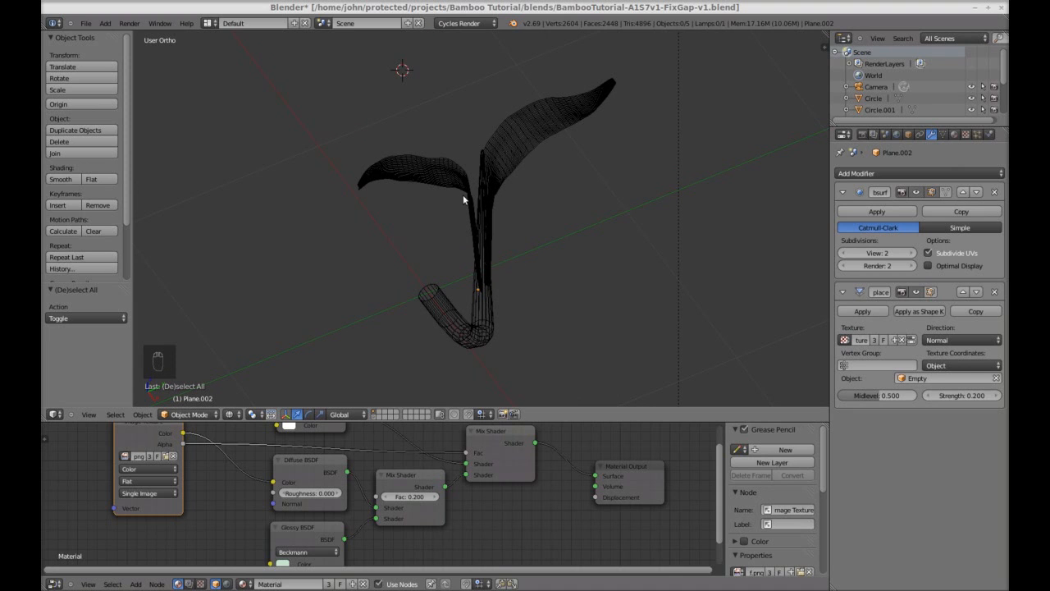
pyautogui.moveTo(552, 296); pyautogui.dragTo(522, 242, button='middle')
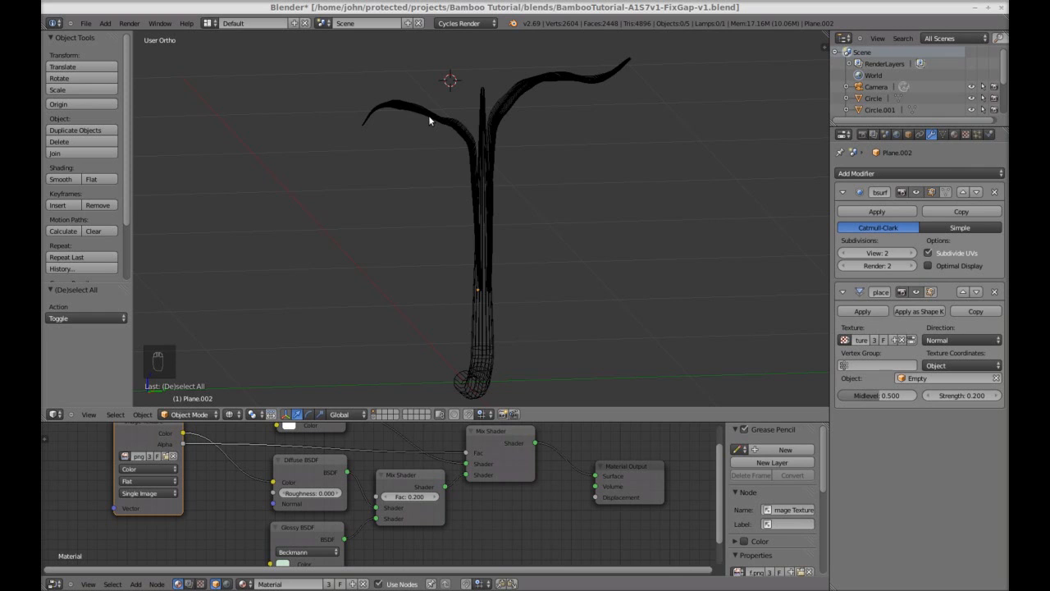
pyautogui.rightClick(464, 132)
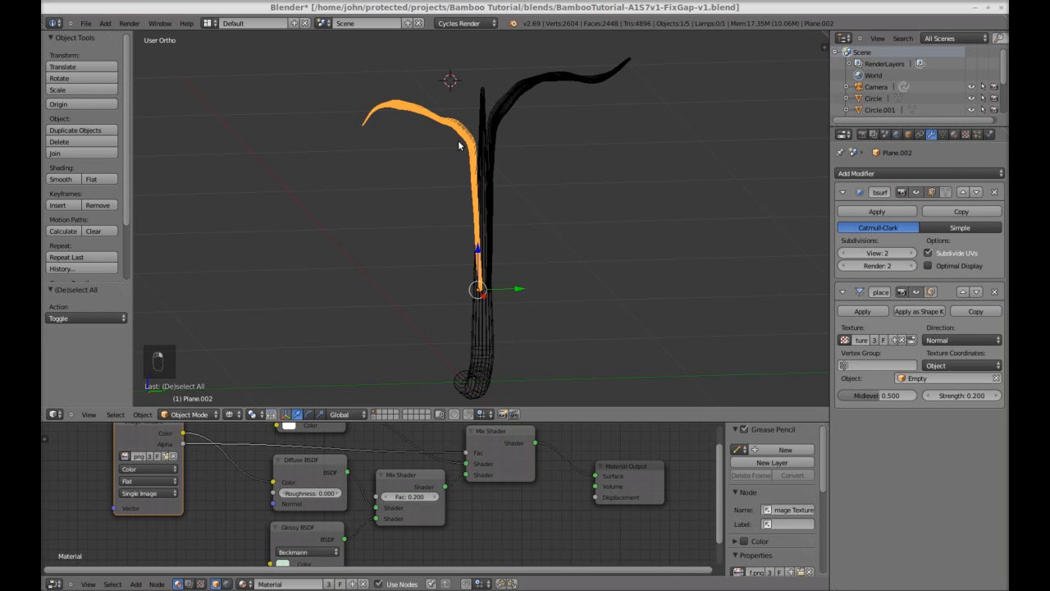
pyautogui.hotkey('shift', 'd')
pyautogui.click(410, 171)
pyautogui.press('s')
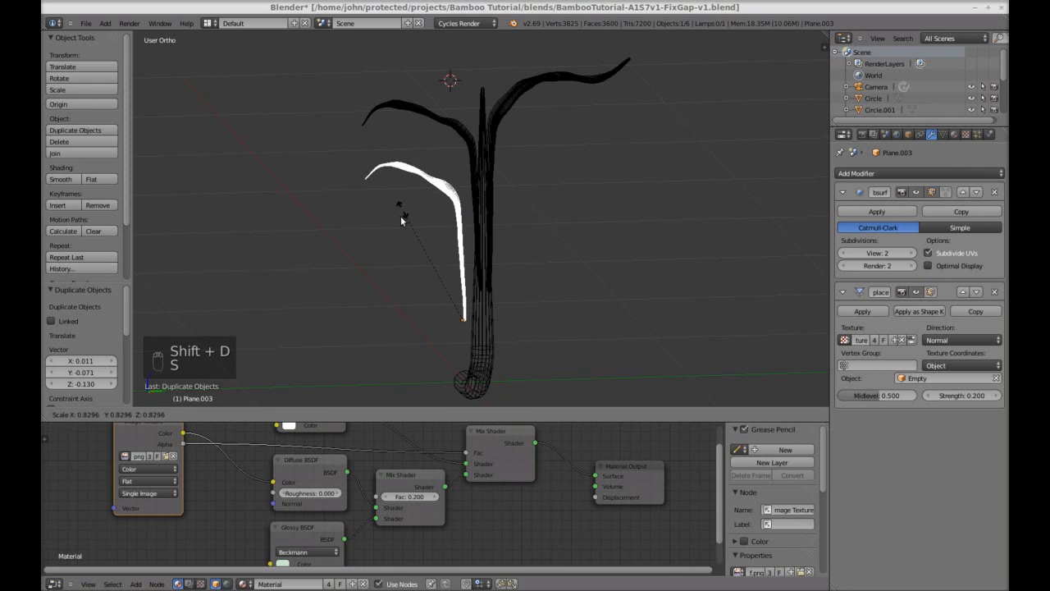
# - Move the smaller leaf about 0.009, 0.050, -0.008 against the stalk and rotate it about -3.1°
pyautogui.press('g')
pyautogui.click(407, 237)
pyautogui.press('r')
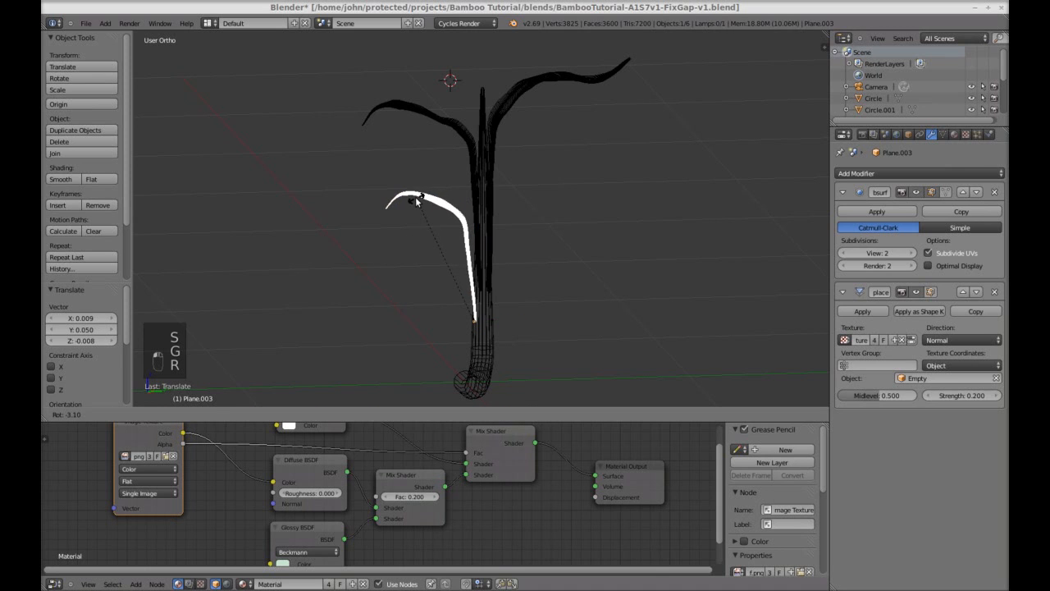
pyautogui.click(417, 201)
# - Rotate the smaller leaf in top view to point toward positive X and negative Y, and move it against the stalk
pyautogui.press('KP_7')
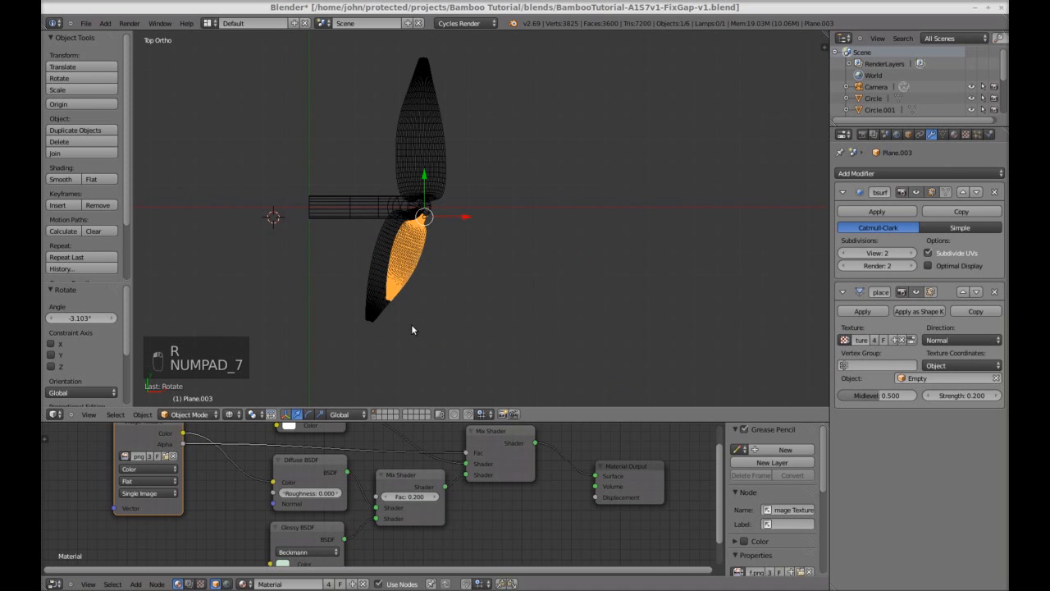
pyautogui.press('r')
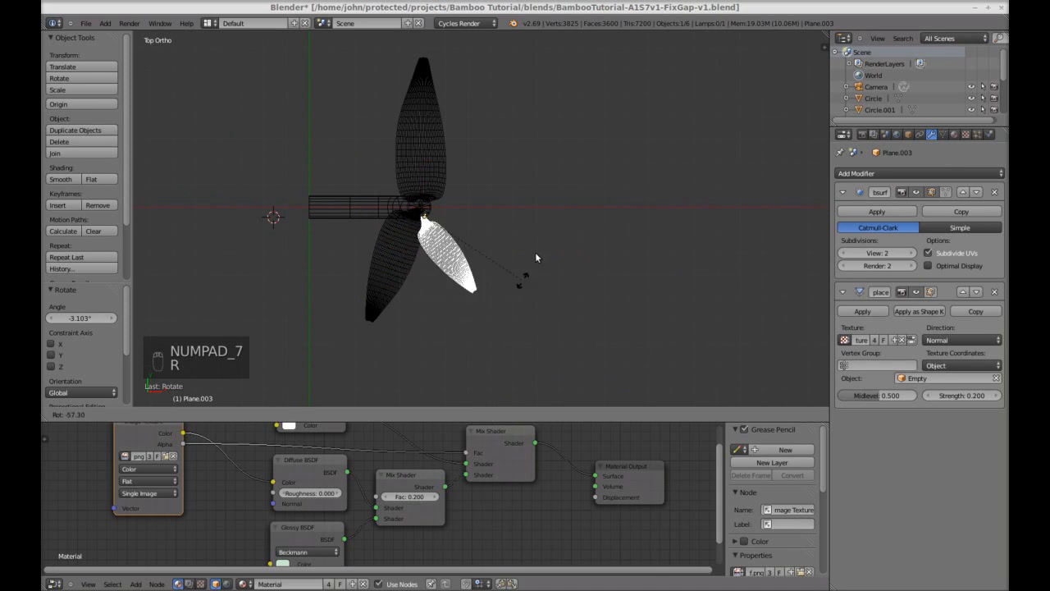
pyautogui.click(545, 242)
pyautogui.press('g')
pyautogui.click(544, 240)
pyautogui.press('a')
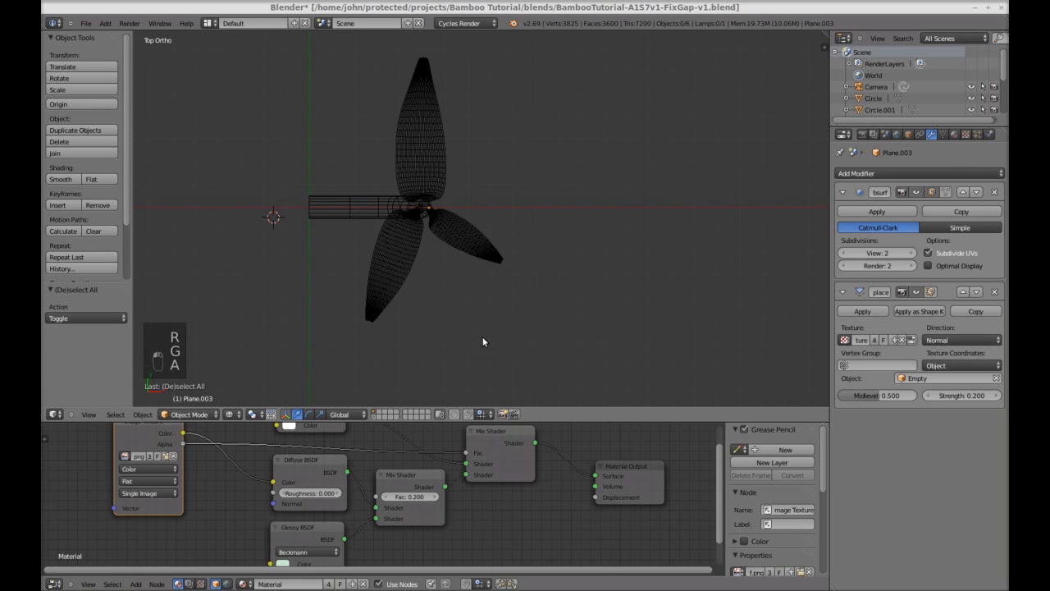
pyautogui.moveTo(484, 345); pyautogui.dragTo(505, 215, button='middle')
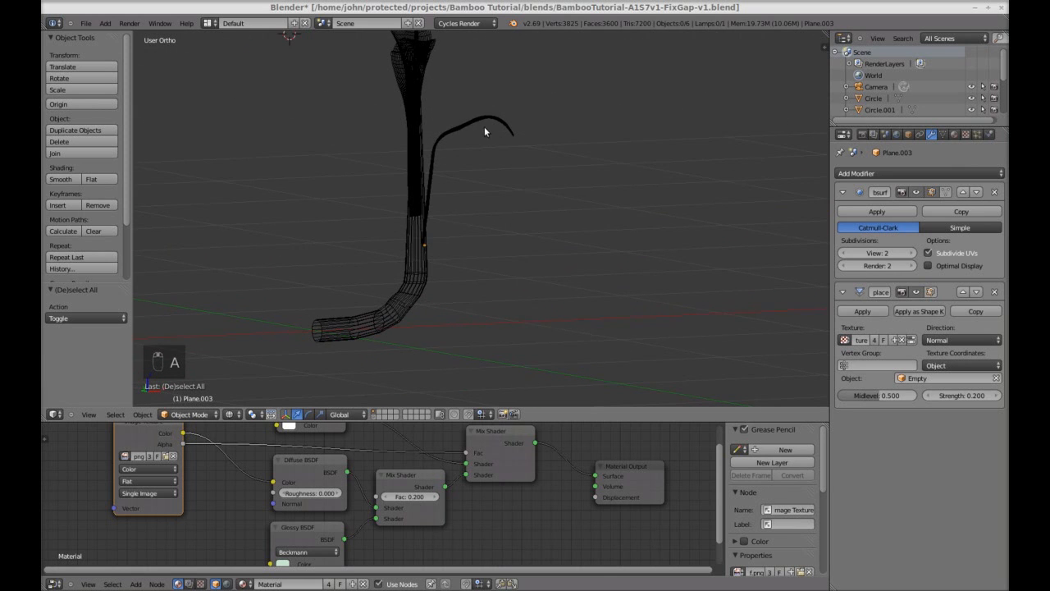
pyautogui.press('Tab')
pyautogui.press('a')
pyautogui.press('a')
pyautogui.press('b')
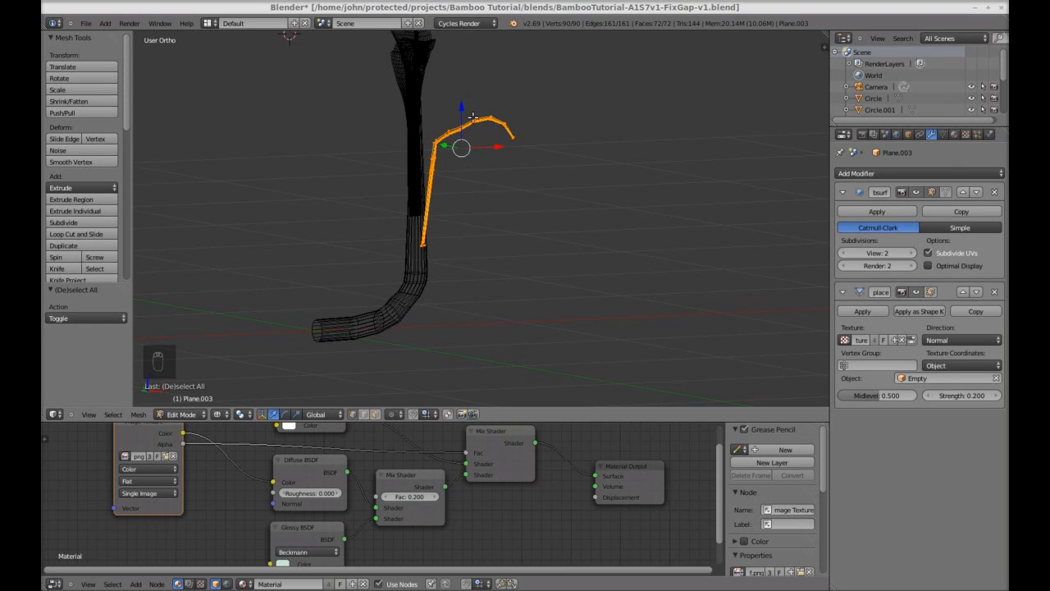
pyautogui.rightClick(566, 178)
pyautogui.press('a')
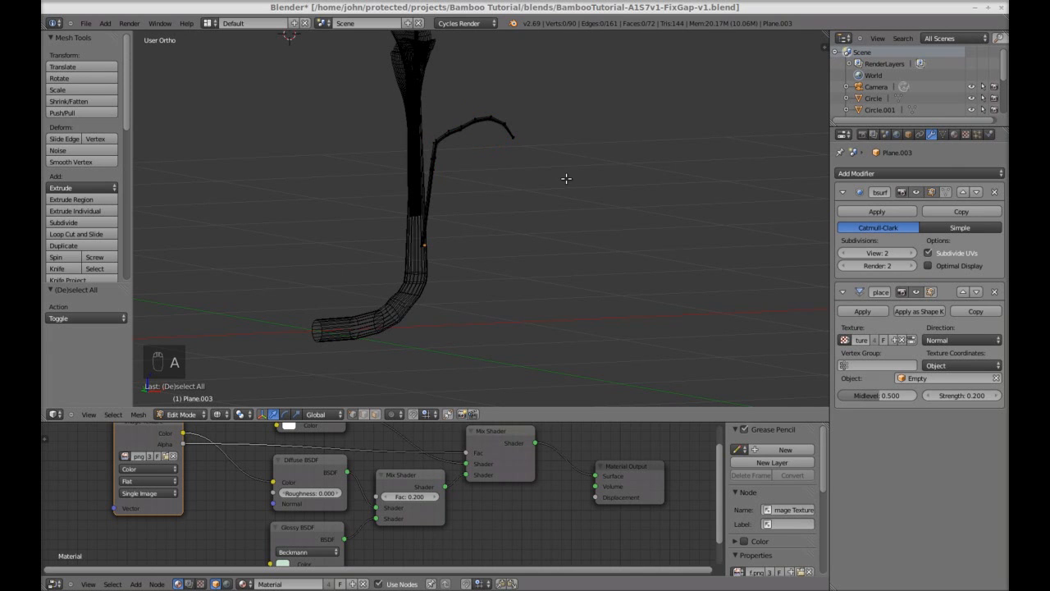
pyautogui.moveTo(544, 203); pyautogui.dragTo(479, 222, button='middle')
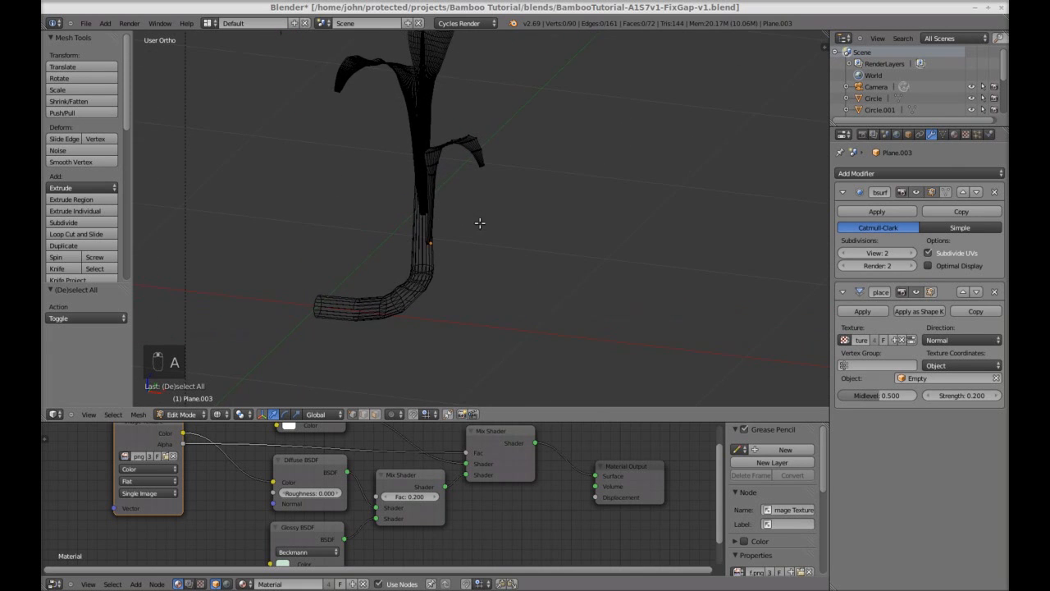
pyautogui.moveTo(507, 166); pyautogui.dragTo(475, 203, button='middle')
pyautogui.press('a')
pyautogui.press('Tab')
# - Duplicate the large upper leaf in top view with an offset of about 0.003, -0.020, 0 and rotate the copy about 225.8°
pyautogui.rightClick(489, 85)
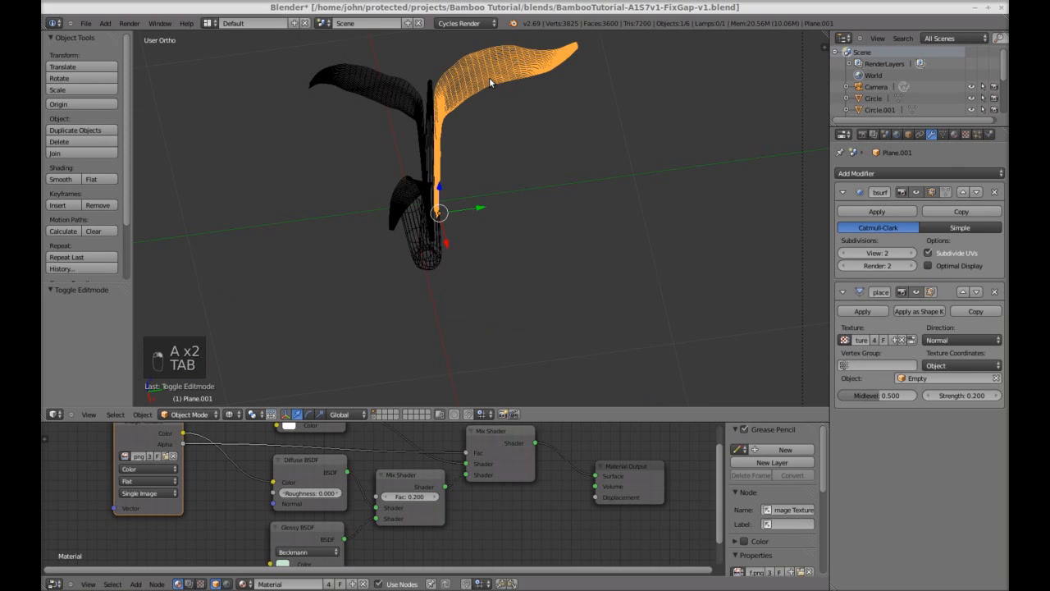
pyautogui.press('KP_7')
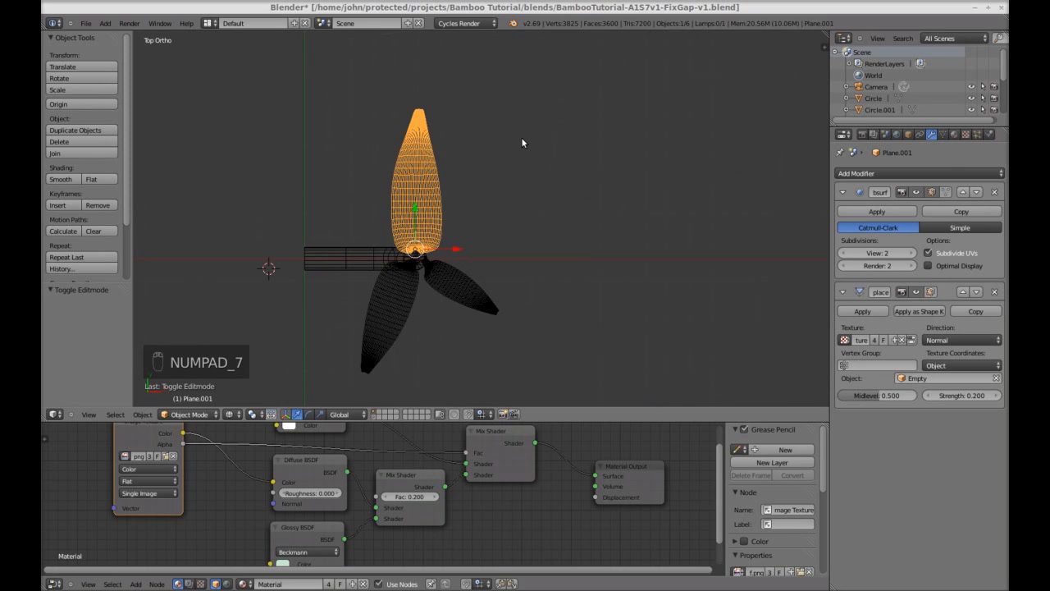
pyautogui.hotkey('shift', 'd')
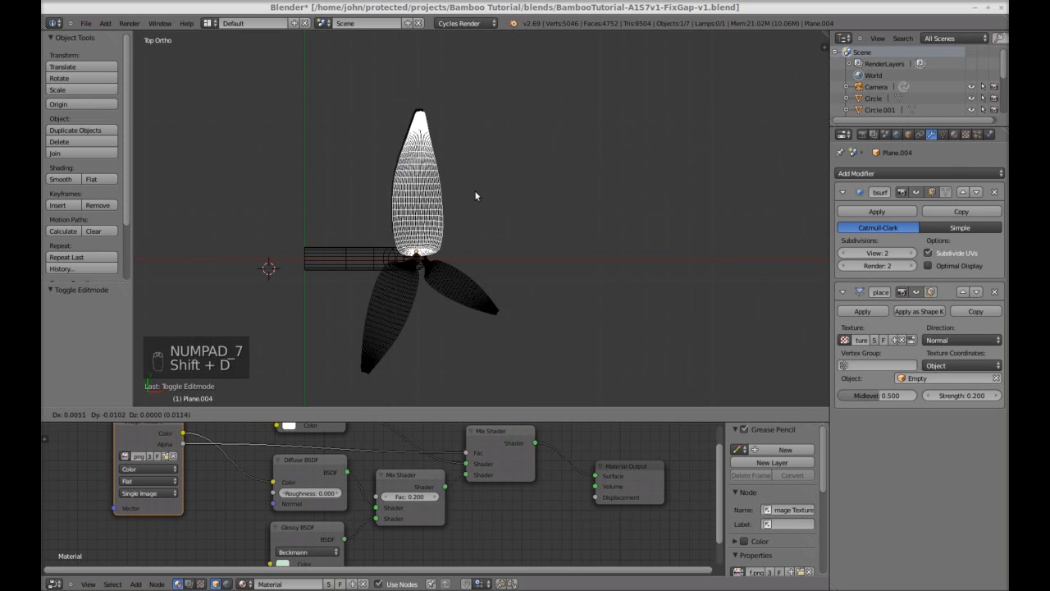
pyautogui.click(495, 171)
pyautogui.press('r')
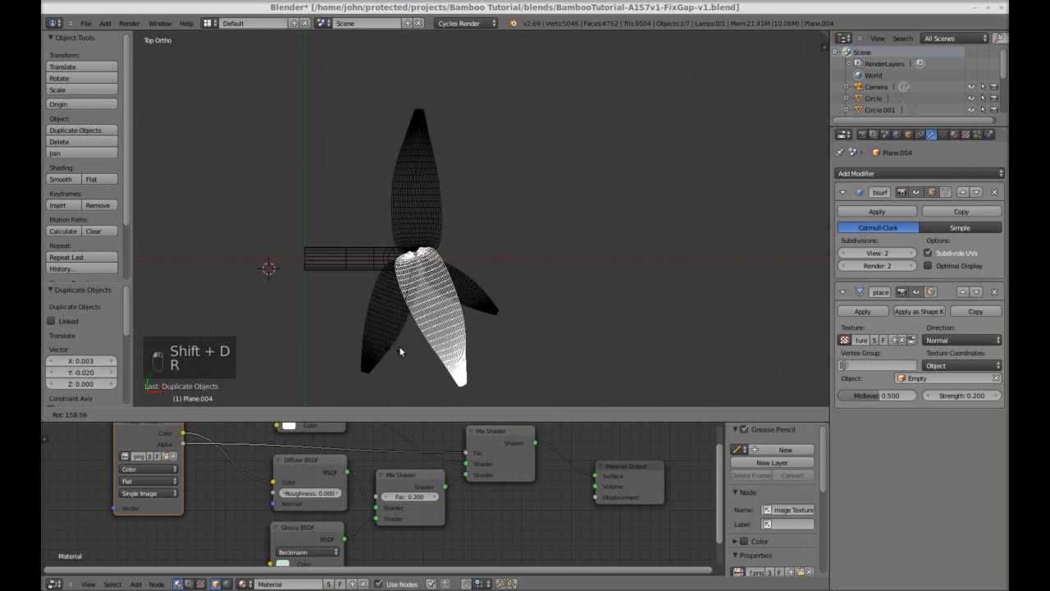
pyautogui.click(279, 284)
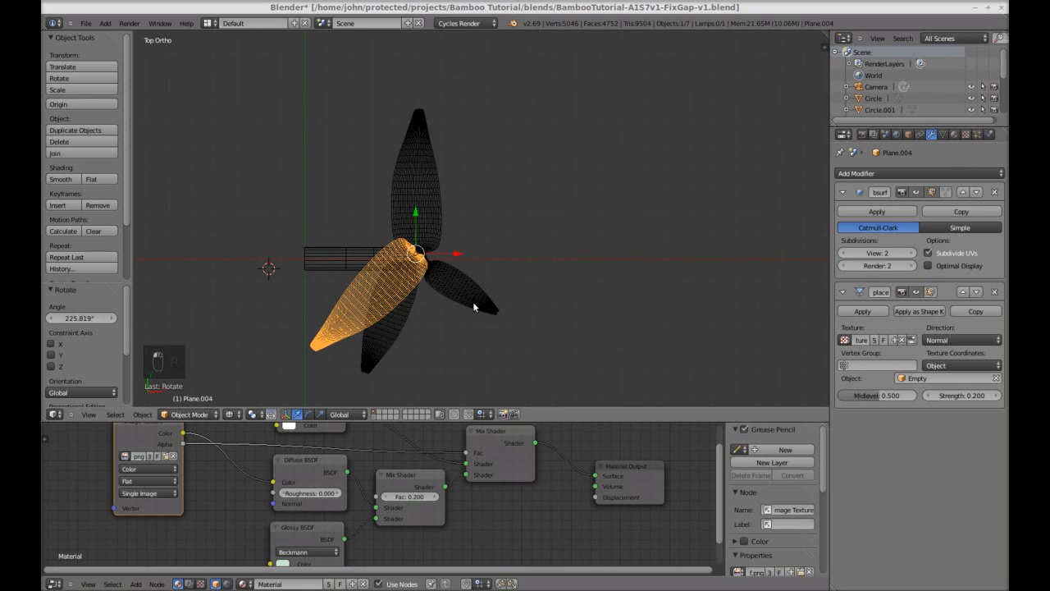
# - Move the new leaf copy about -0.020 in X and -0.018 in Y, and scale it down to about 0.406
pyautogui.press('g')
pyautogui.click(471, 356)
pyautogui.press('s')
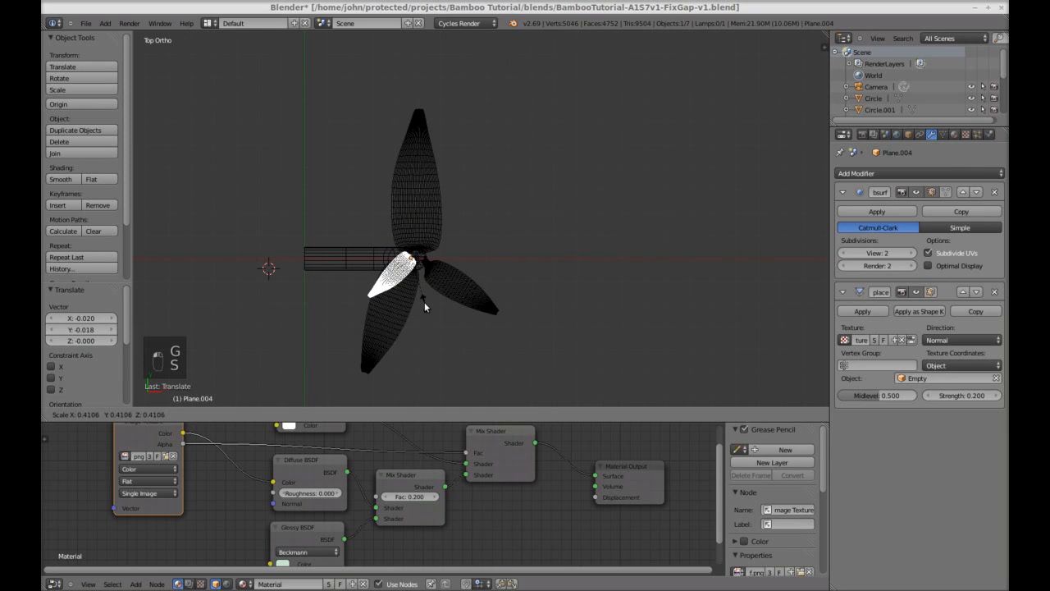
pyautogui.click(424, 302)
# - Lower the small leaf copy about 0.170 in Z with a 0.005 X shift, and widen it about 1.41 along its local X axis
pyautogui.press('KP_1')
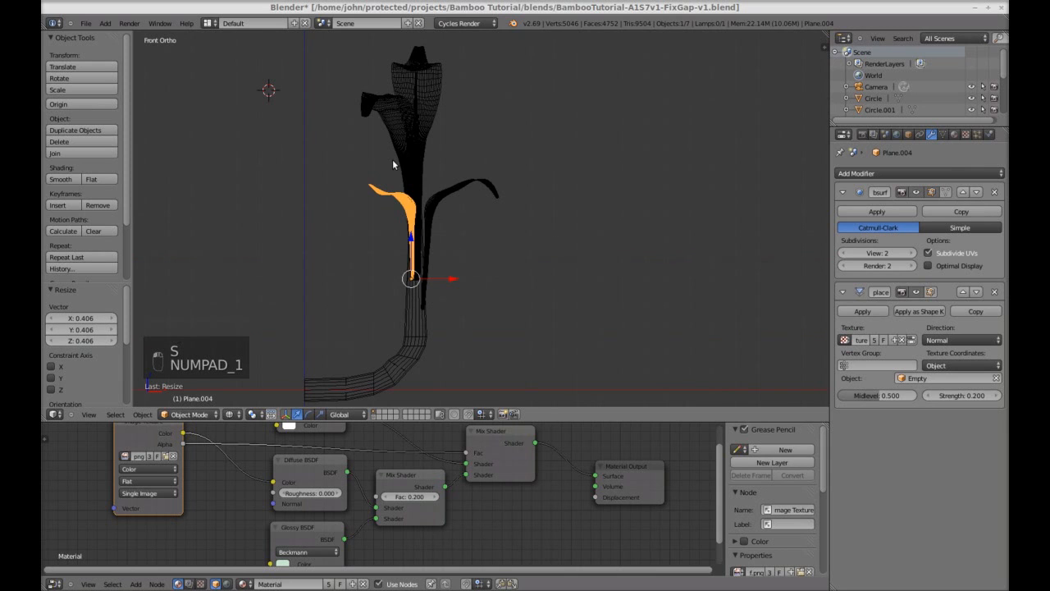
pyautogui.press('g')
pyautogui.click(393, 205)
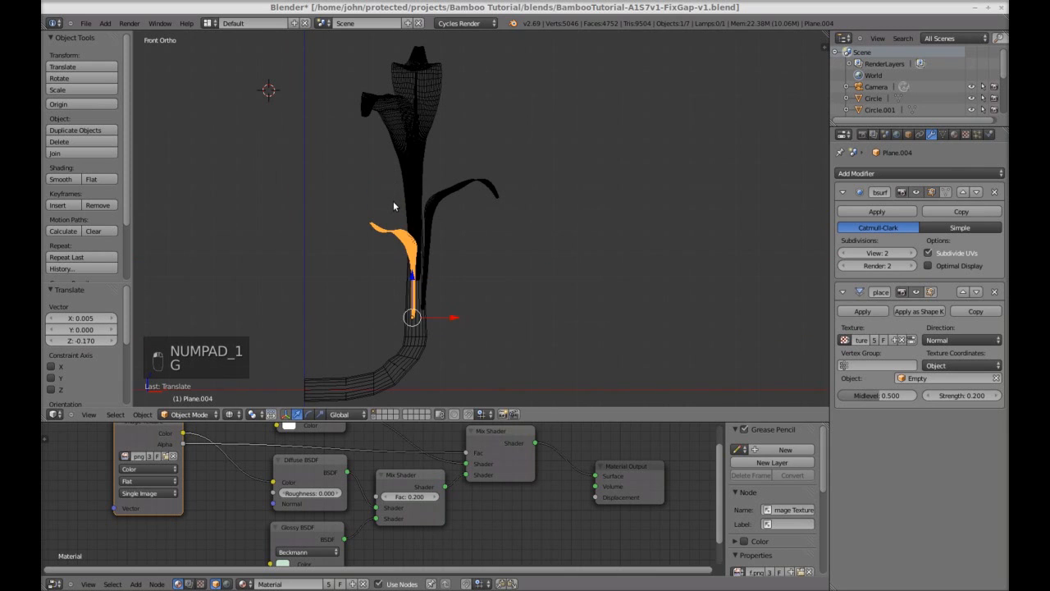
pyautogui.press('KP_7')
pyautogui.press('s')
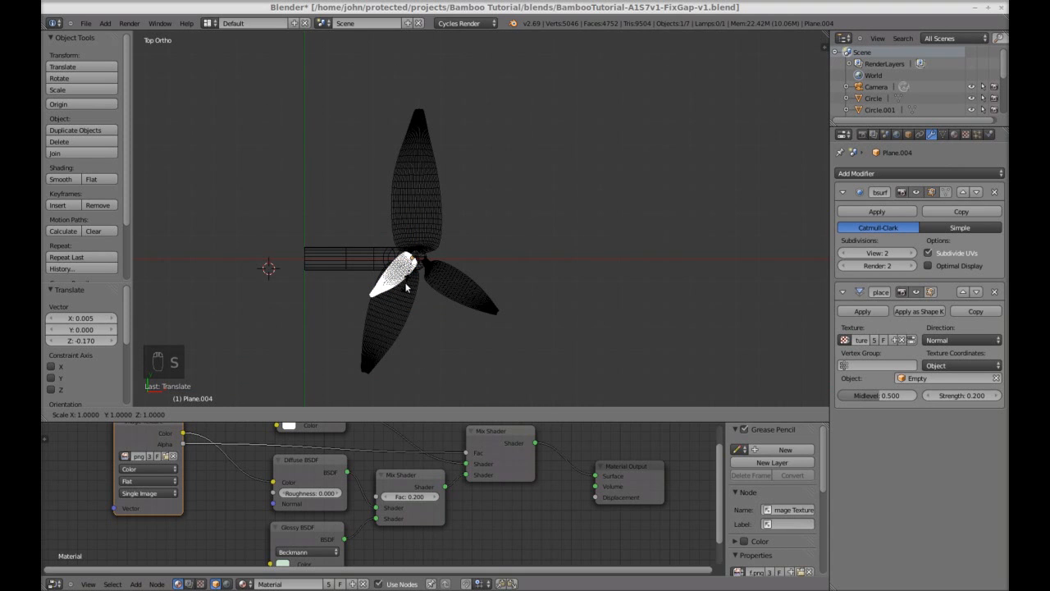
pyautogui.press('x')
pyautogui.press('x')
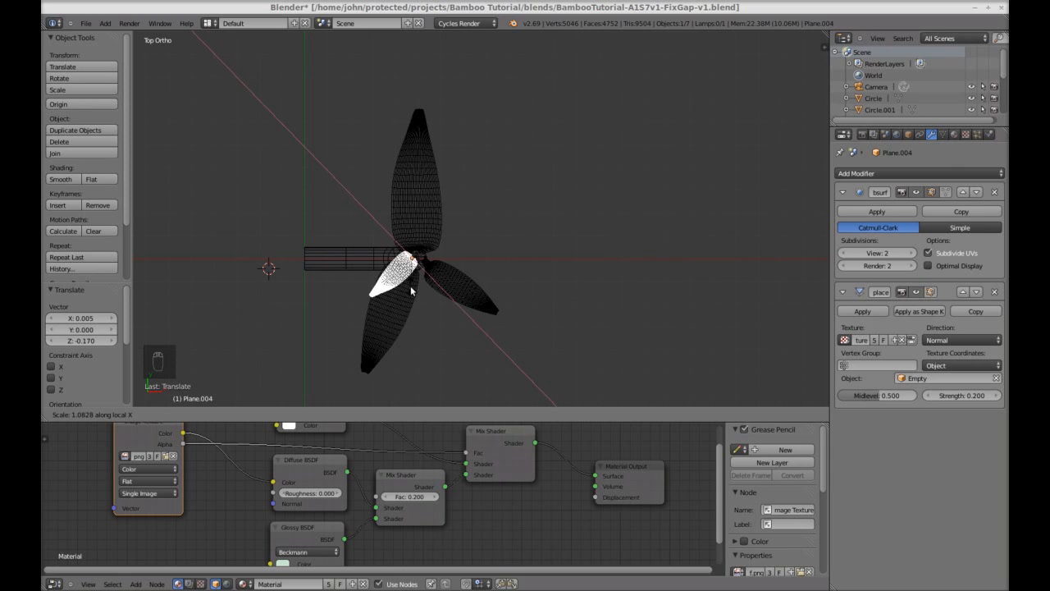
pyautogui.click(418, 293)
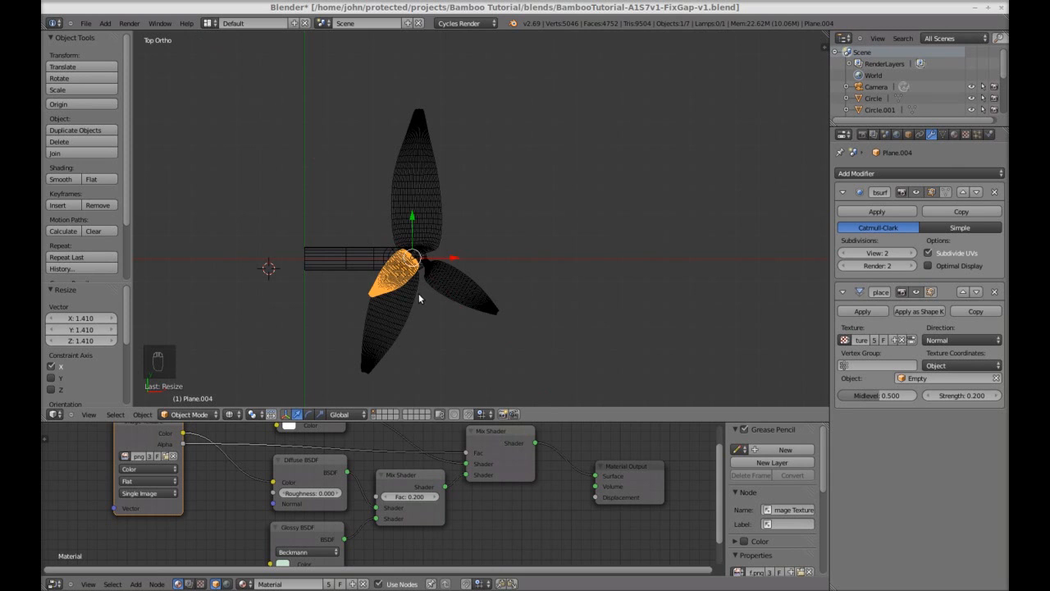
# - Move the lowest leaf to the outer surface of the stalk and rotate it slightly so its stem follows the stalk
pyautogui.press('KP_1')
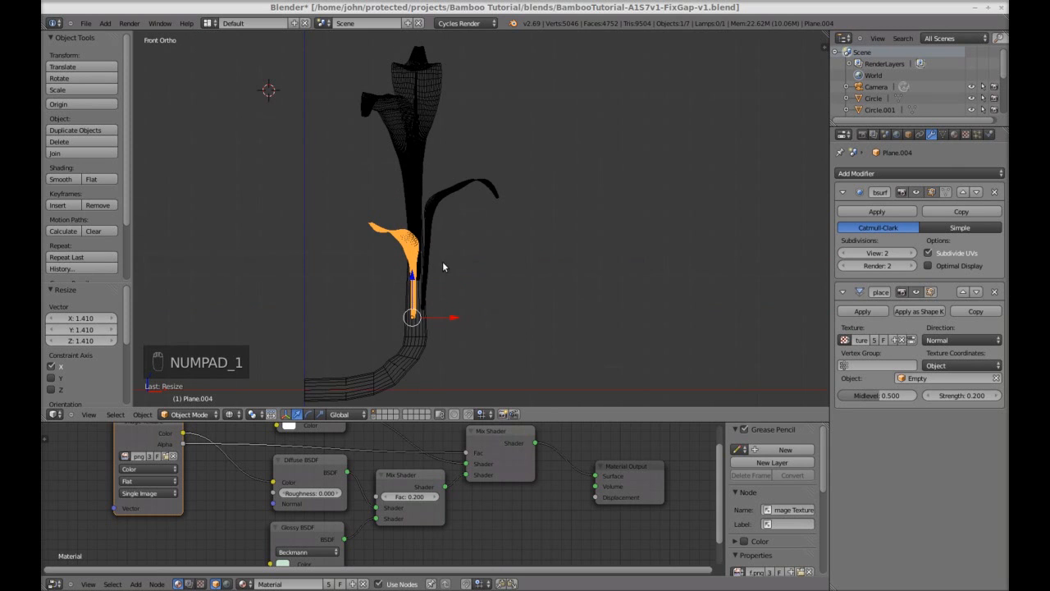
pyautogui.moveTo(442, 267)
pyautogui.mouseDown(button='middle')
pyautogui.moveTo(375, 265)
pyautogui.moveTo(454, 270)
pyautogui.mouseUp(button='middle')
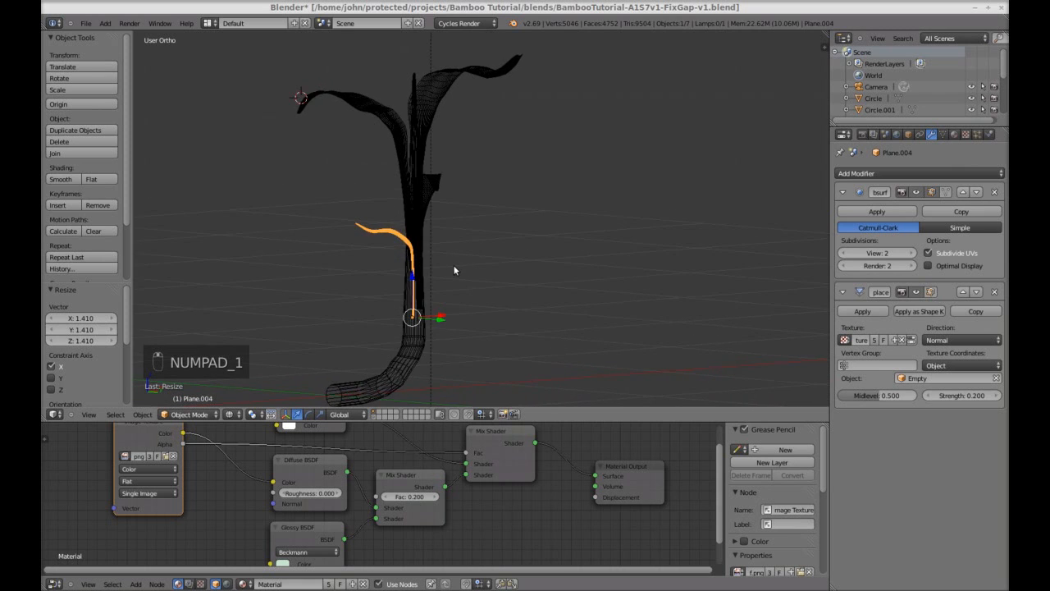
pyautogui.scroll(5, 453, 270)
pyautogui.press('g')
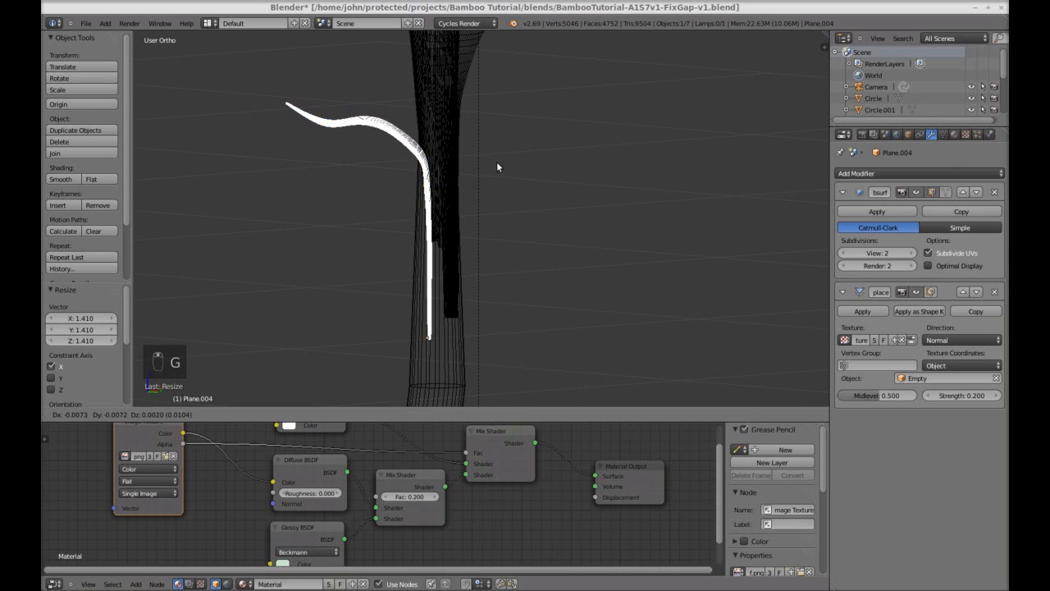
pyautogui.click(489, 160)
pyautogui.press('r')
pyautogui.click(363, 109)
pyautogui.press('a')
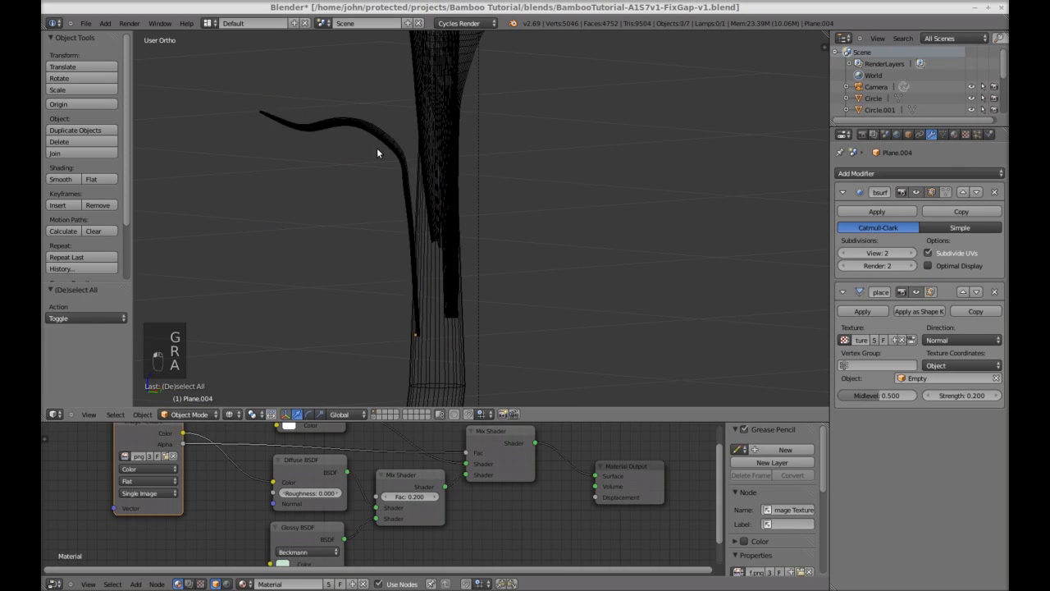
# - Examine the arrangement and spacing of the large and small leaves around the stalk from several angles
pyautogui.scroll(-5, 427, 183)
pyautogui.moveTo(434, 177); pyautogui.dragTo(525, 175, button='middle')
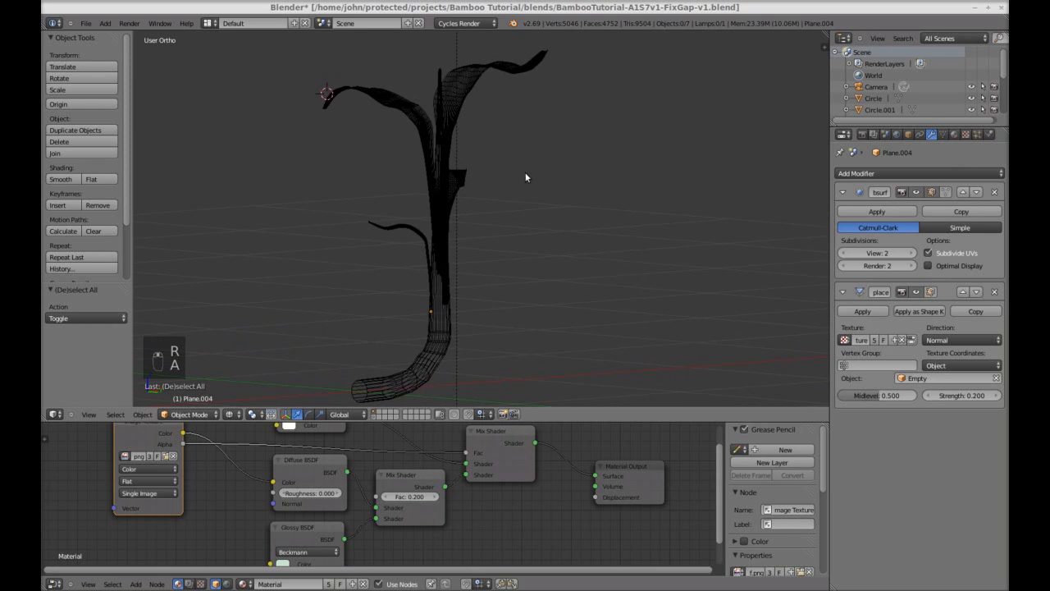
pyautogui.rightClick(468, 83)
pyautogui.rightClick(390, 228)
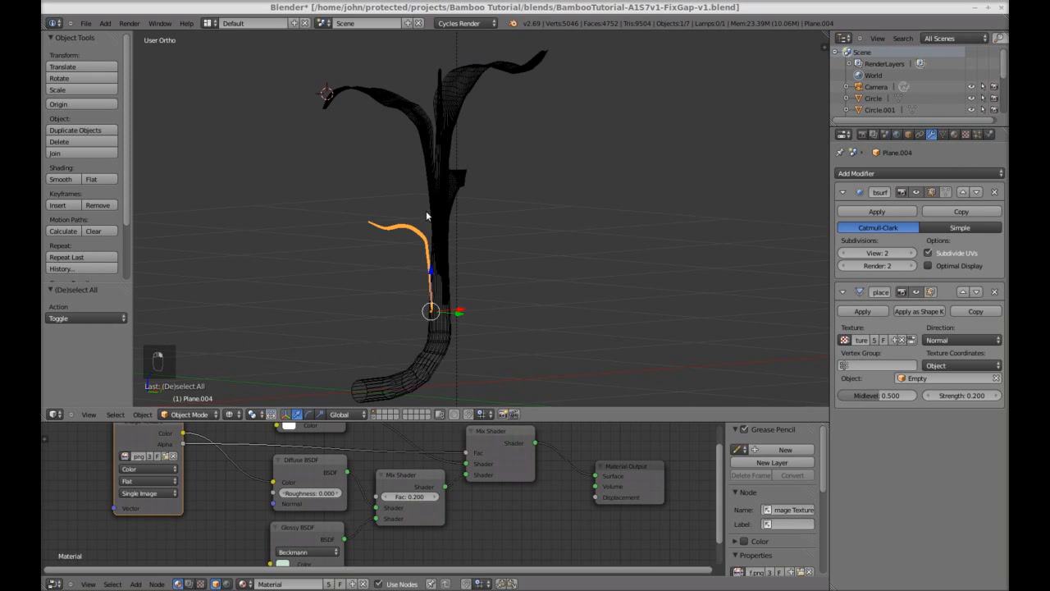
pyautogui.rightClick(484, 76)
pyautogui.rightClick(402, 232)
pyautogui.press('a')
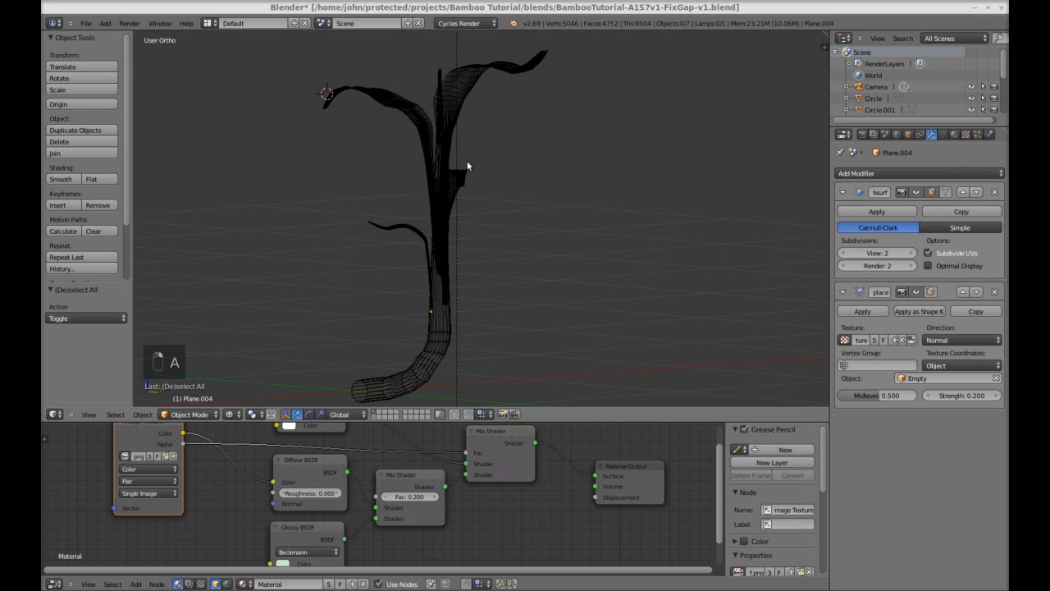
pyautogui.moveTo(402, 231); pyautogui.dragTo(496, 112, button='middle')
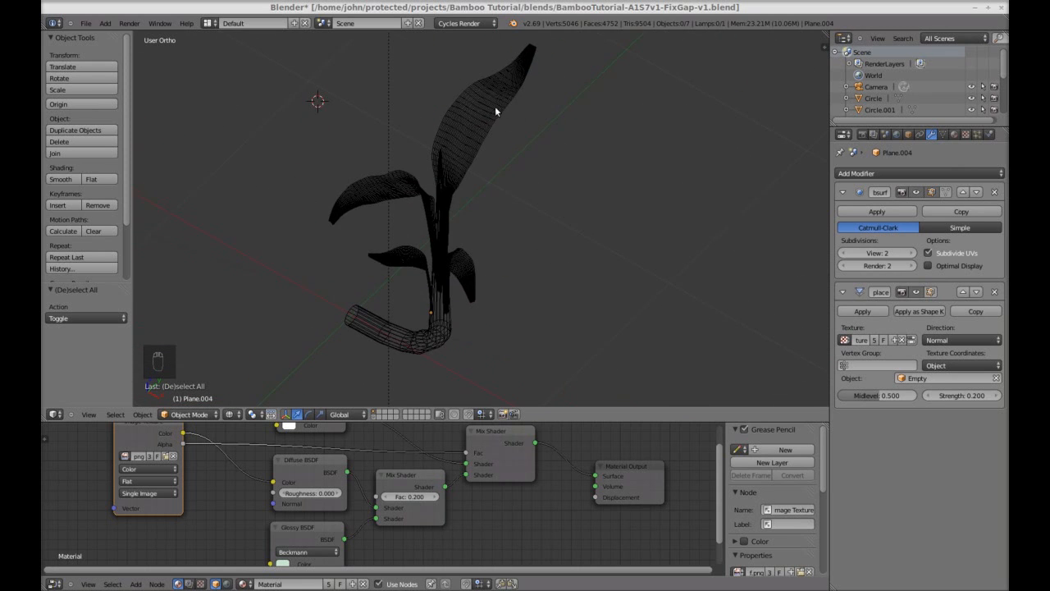
pyautogui.moveTo(527, 309); pyautogui.dragTo(478, 279, button='middle')
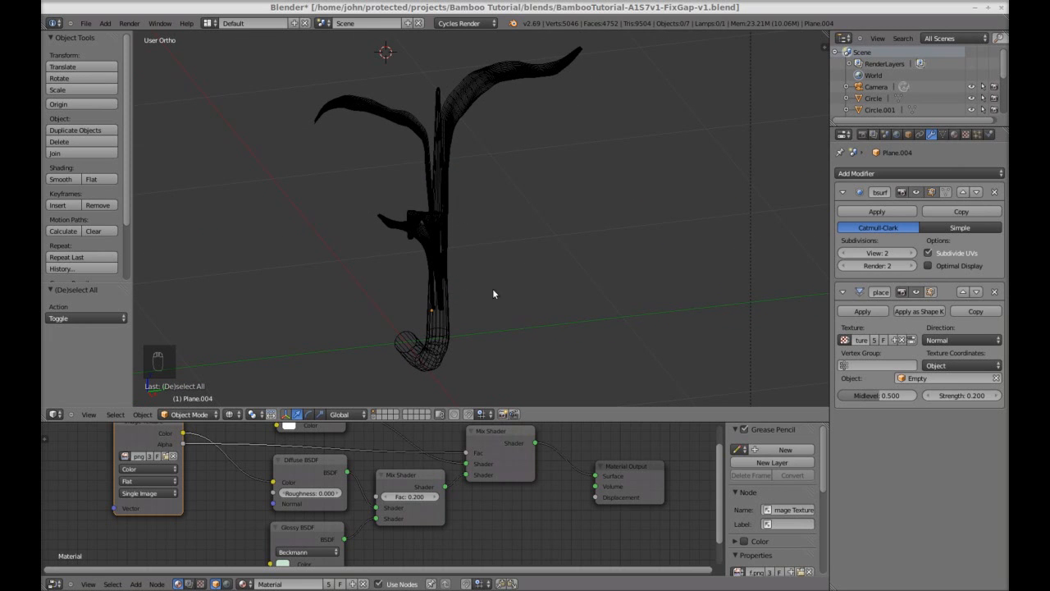
# - Switch the viewport shading to Solid for a close view of where the leaves join the stalk
pyautogui.click(237, 414)
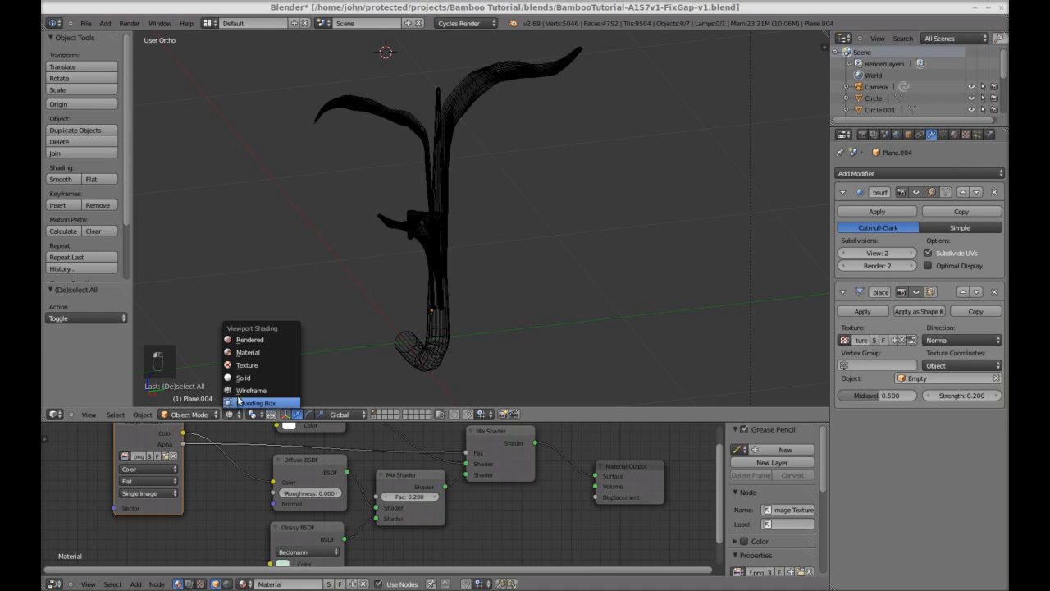
pyautogui.click(249, 377)
pyautogui.moveTo(440, 317); pyautogui.dragTo(490, 141, button='middle')
pyautogui.scroll(3, 471, 301)
pyautogui.scroll(3, 464, 281)
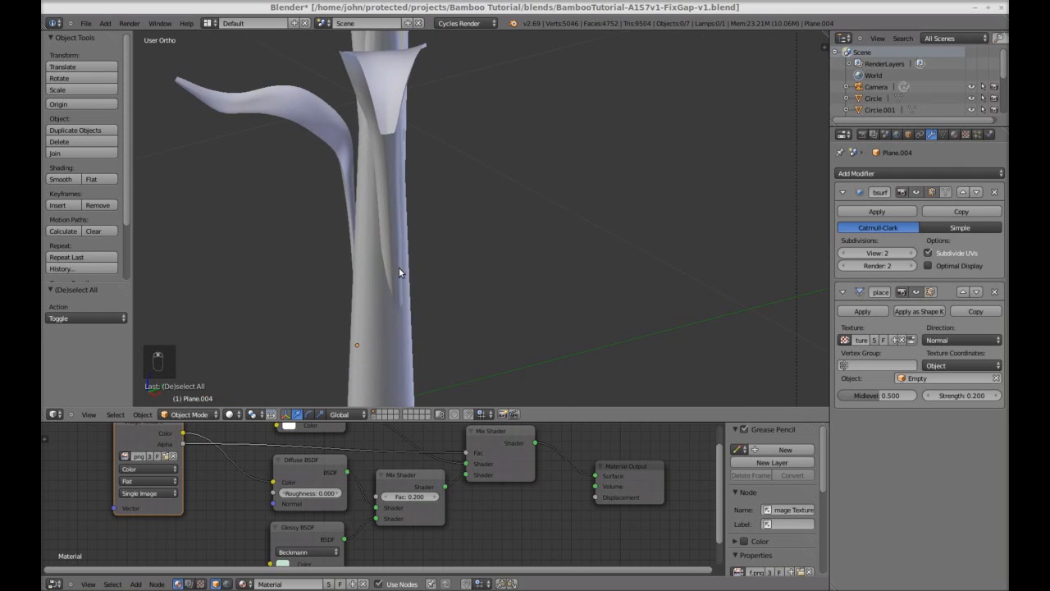
# - Trackball-rotate the small leaf that points toward positive X so its stem sits against the stalk
pyautogui.rightClick(412, 245)
pyautogui.press('r')
pyautogui.press('r')
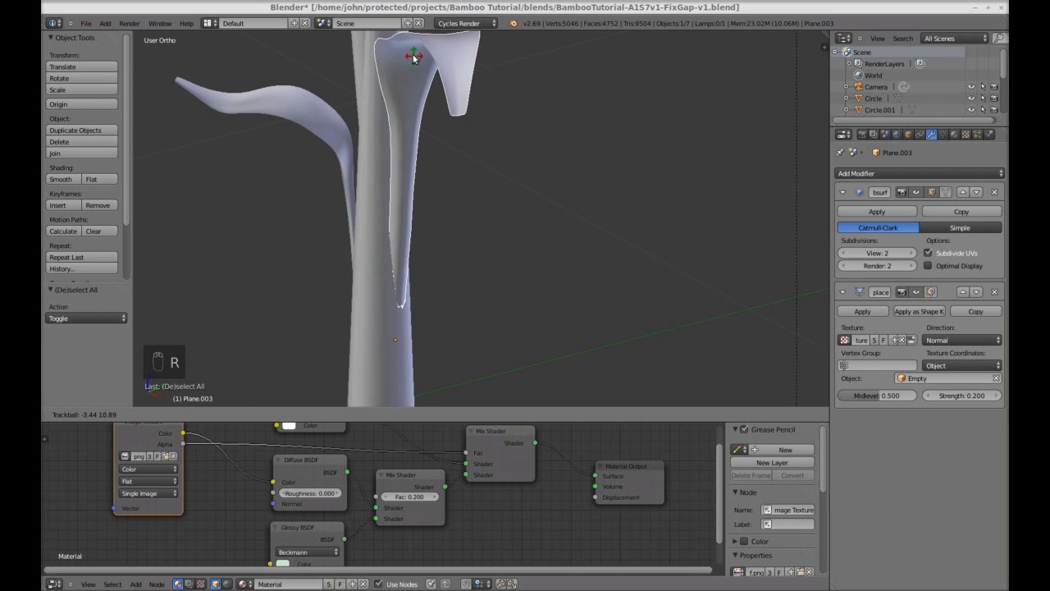
pyautogui.click(417, 64)
pyautogui.press('a')
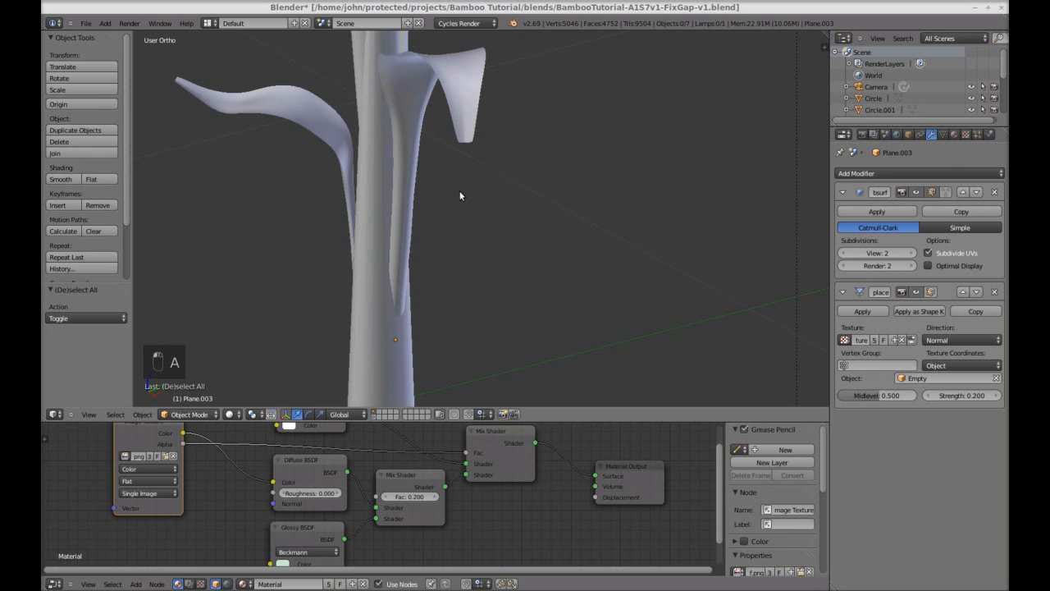
# - Rotate the largest leaf about 34° around the stalk in top view, toward positive X
pyautogui.moveTo(460, 197); pyautogui.dragTo(494, 272, button='middle')
pyautogui.press('KP_7')
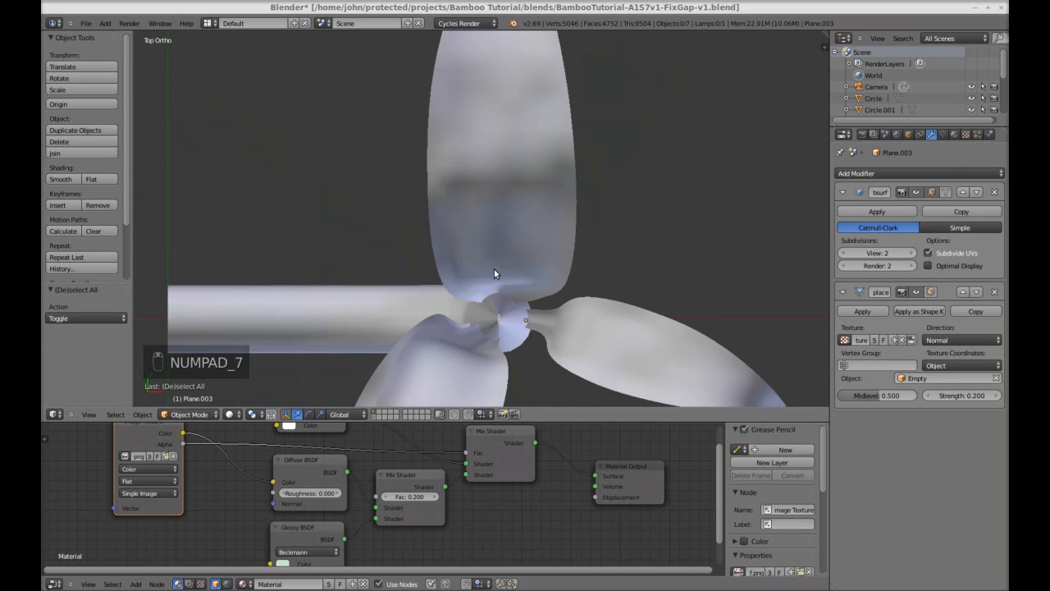
pyautogui.rightClick(514, 146)
pyautogui.press('r')
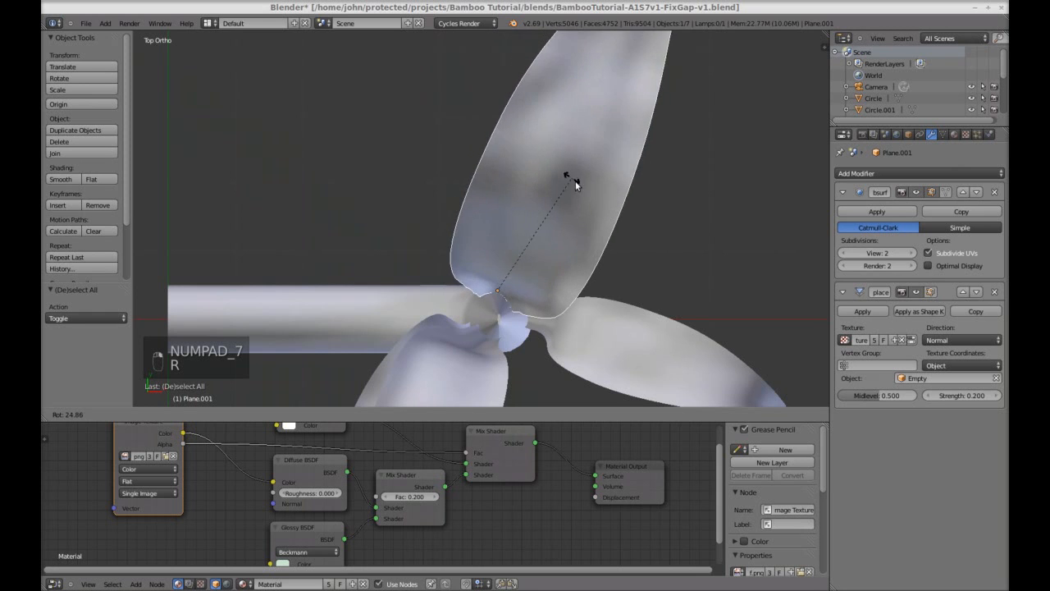
pyautogui.click(585, 194)
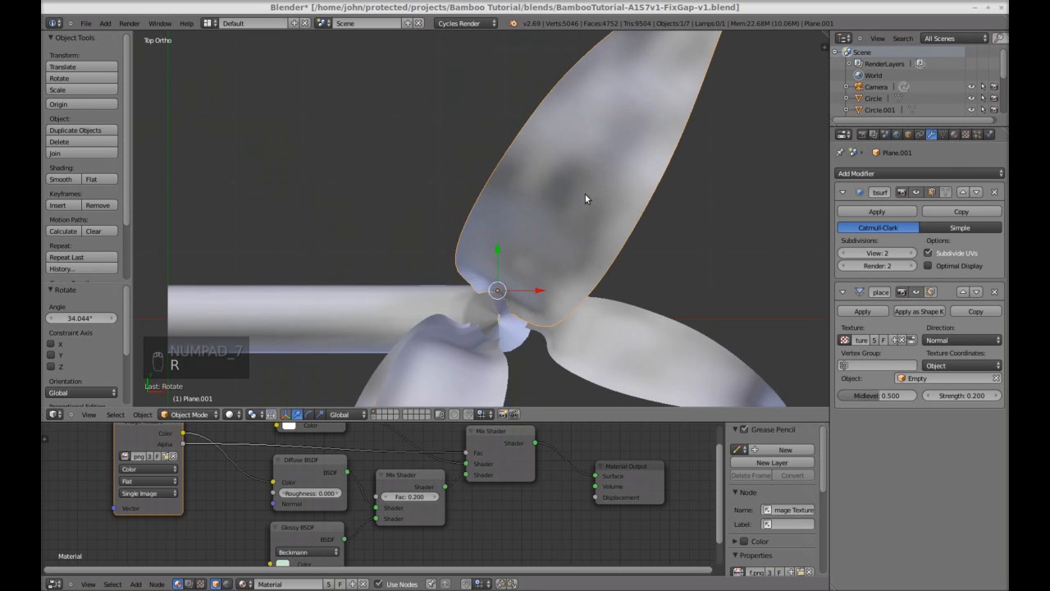
pyautogui.press('a')
# - Move the small leaf on the positive X side upward along the stalk
pyautogui.rightClick(583, 373)
pyautogui.moveTo(584, 373); pyautogui.dragTo(610, 334, button='middle')
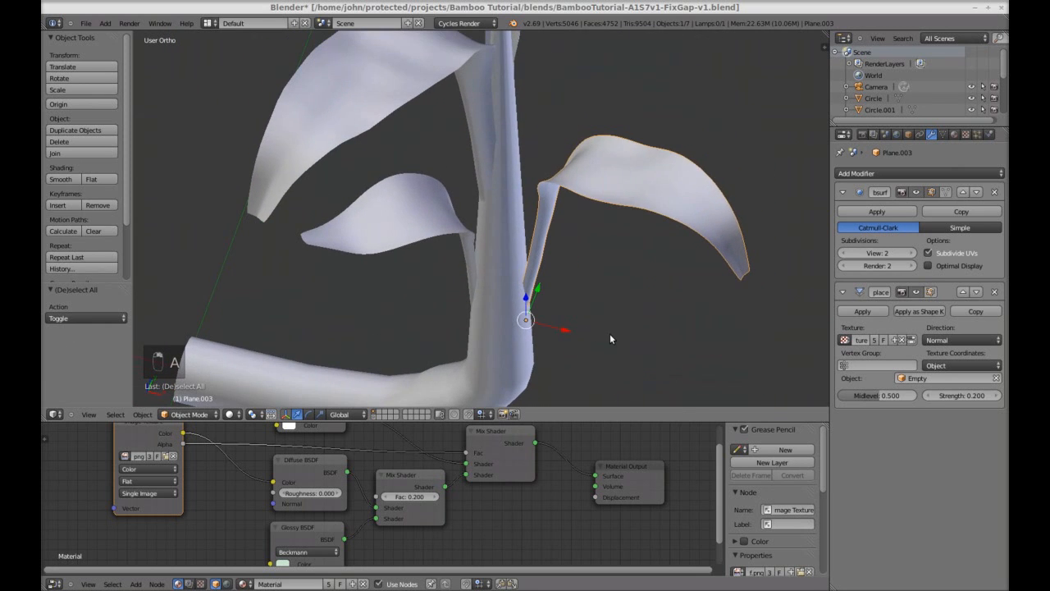
pyautogui.press('g')
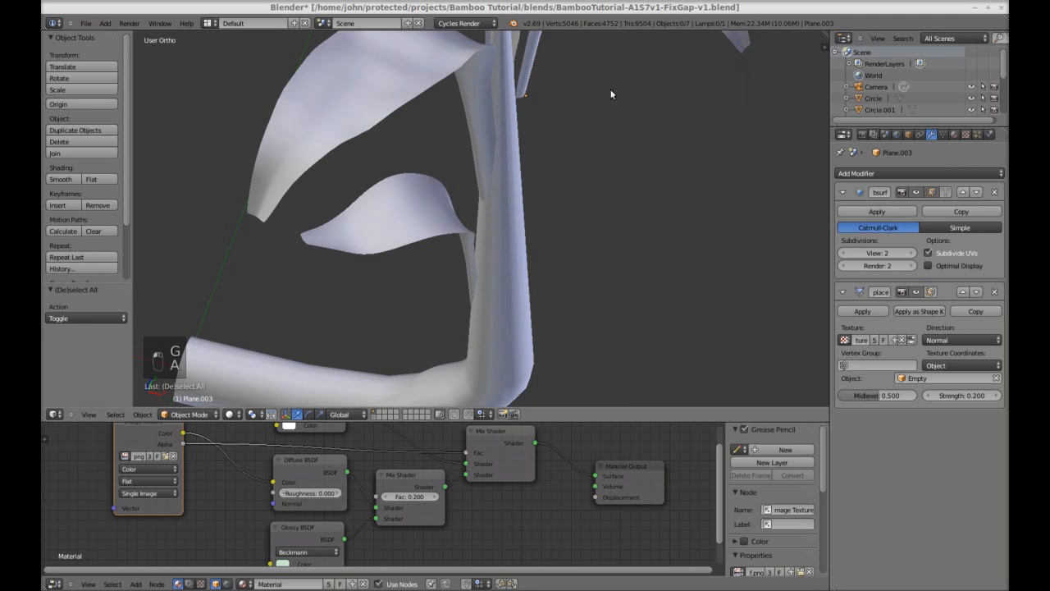
# - Move the broad curved leaf beside the shoot's tip down the stem by about 0.26 along the Z axis
pyautogui.rightClick(611, 95)
pyautogui.moveTo(611, 94); pyautogui.dragTo(504, 284, button='middle')
pyautogui.scroll(5, 471, 228)
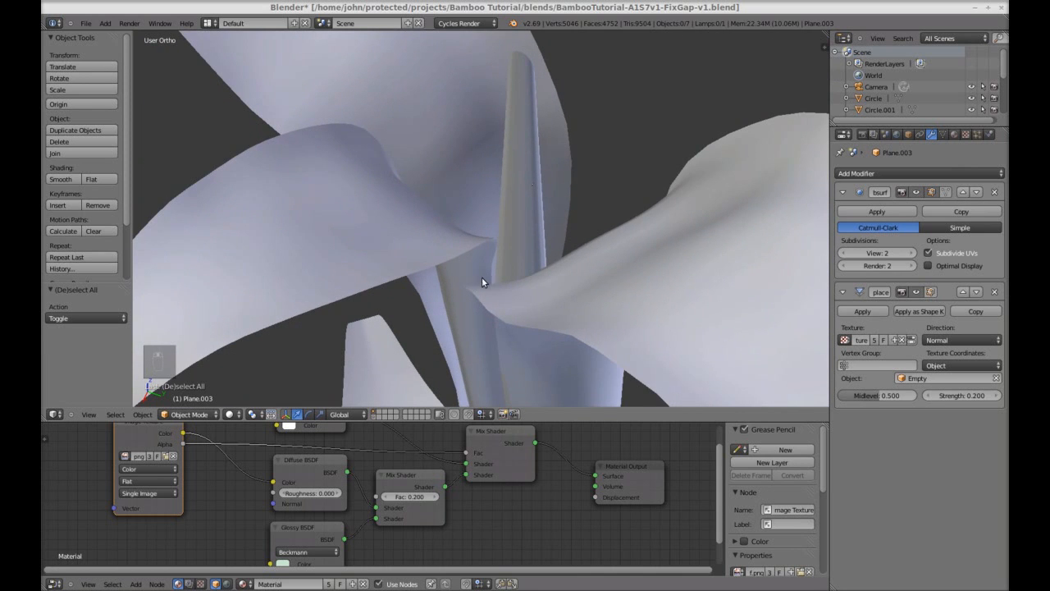
pyautogui.scroll(-6, 510, 311)
pyautogui.scroll(1, 521, 334)
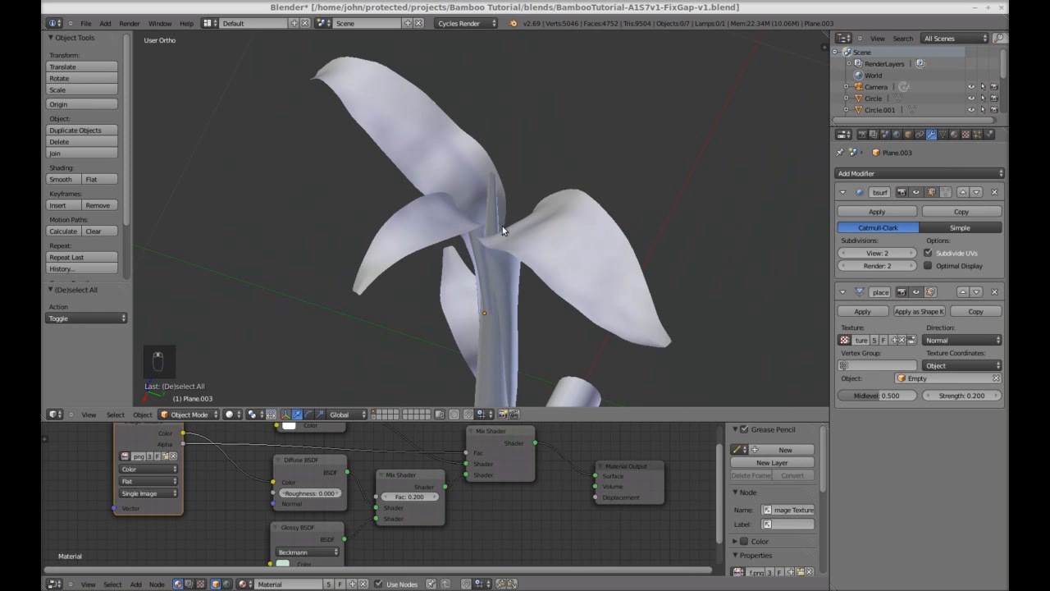
pyautogui.press('g')
pyautogui.press('z')
pyautogui.press('z')
pyautogui.press('z')
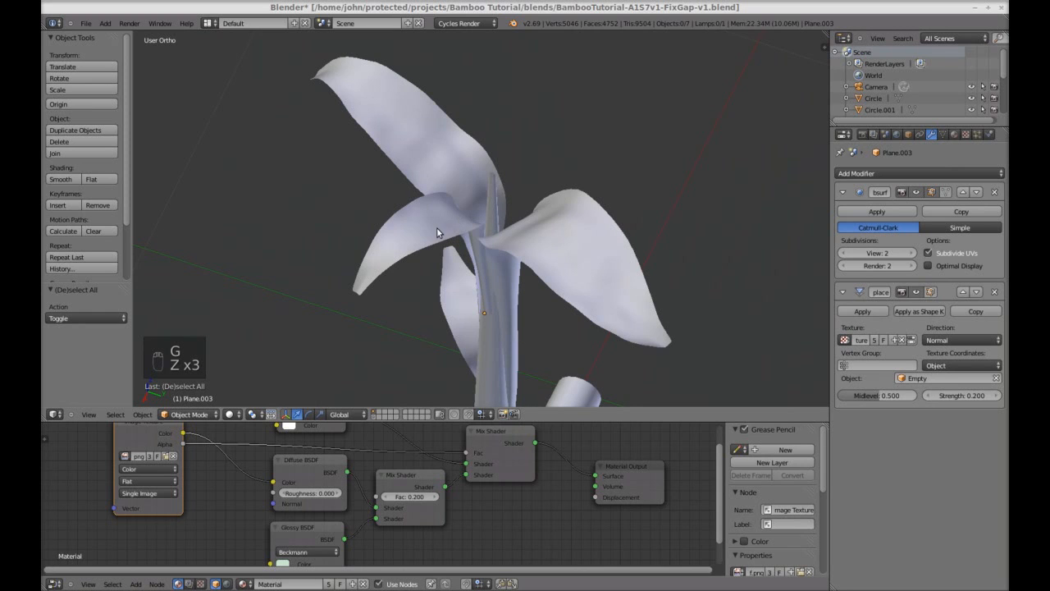
pyautogui.press('a')
pyautogui.press('a')
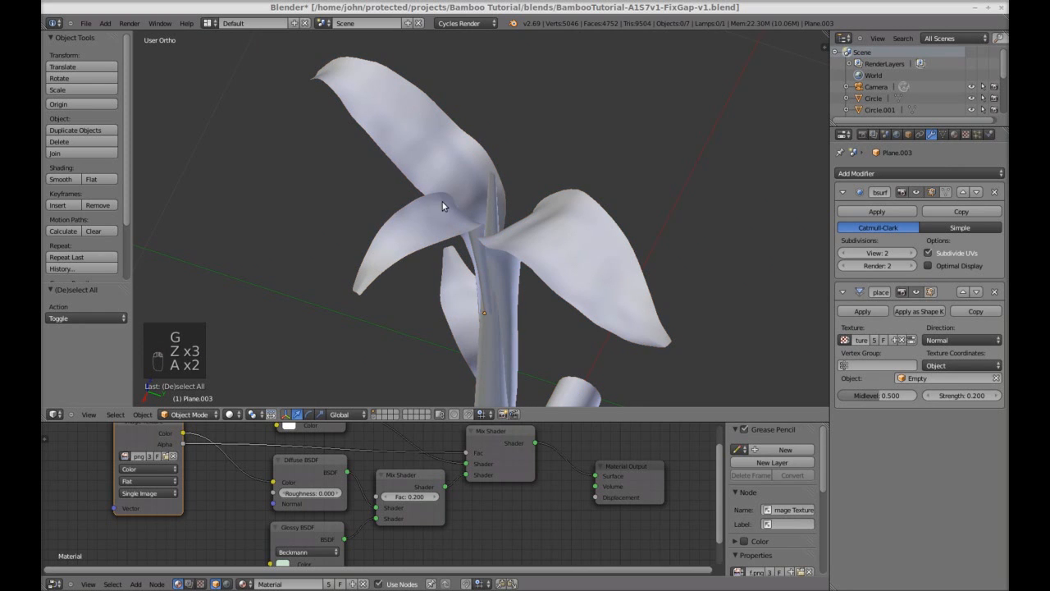
pyautogui.rightClick(442, 202)
pyautogui.press('g')
pyautogui.press('z')
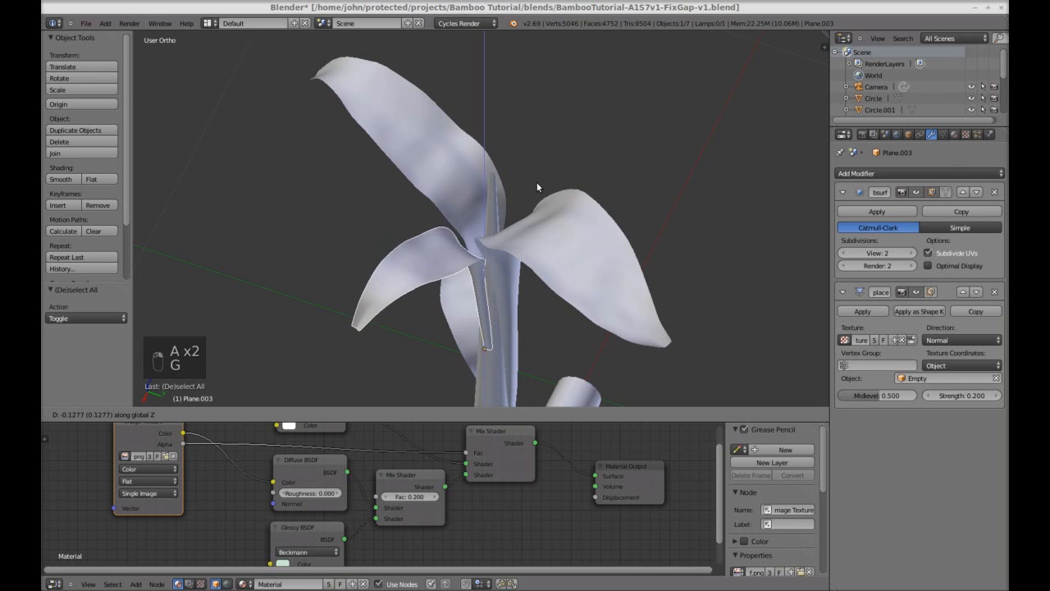
pyautogui.click(525, 258)
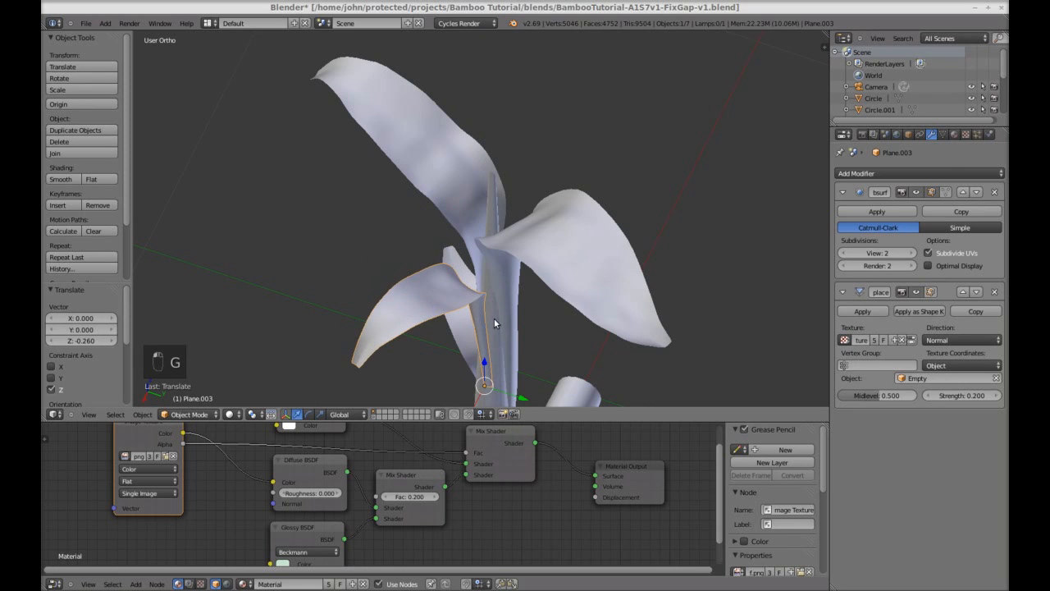
pyautogui.press('a')
# - Examine how the leaves are arranged around the bamboo stem from several angles, including from above
pyautogui.moveTo(571, 370); pyautogui.dragTo(509, 226, button='middle')
pyautogui.scroll(-6, 588, 244)
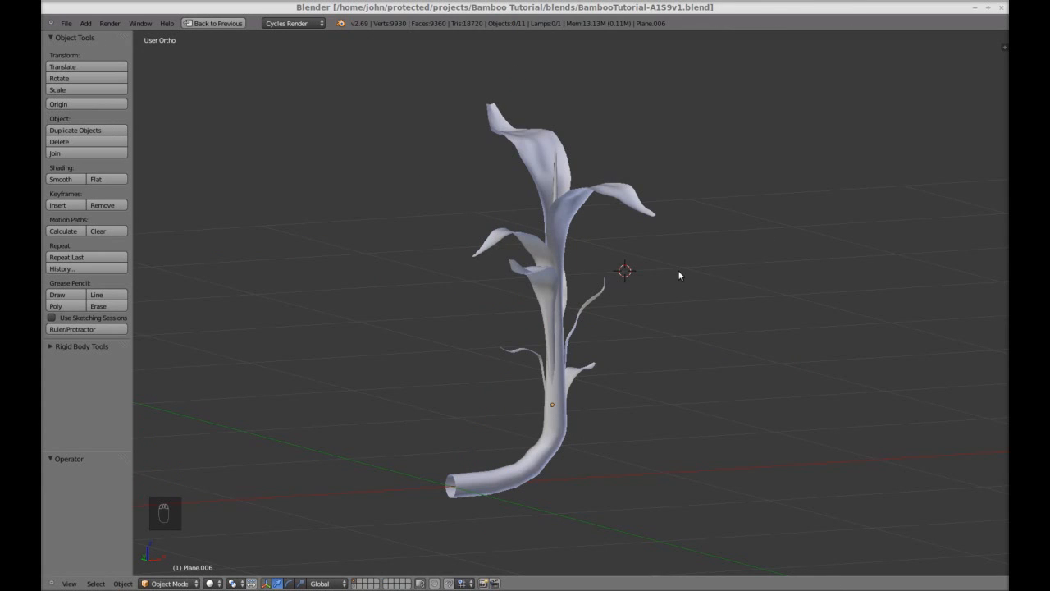
pyautogui.moveTo(675, 274); pyautogui.dragTo(465, 377, button='middle')
pyautogui.scroll(3, 644, 367)
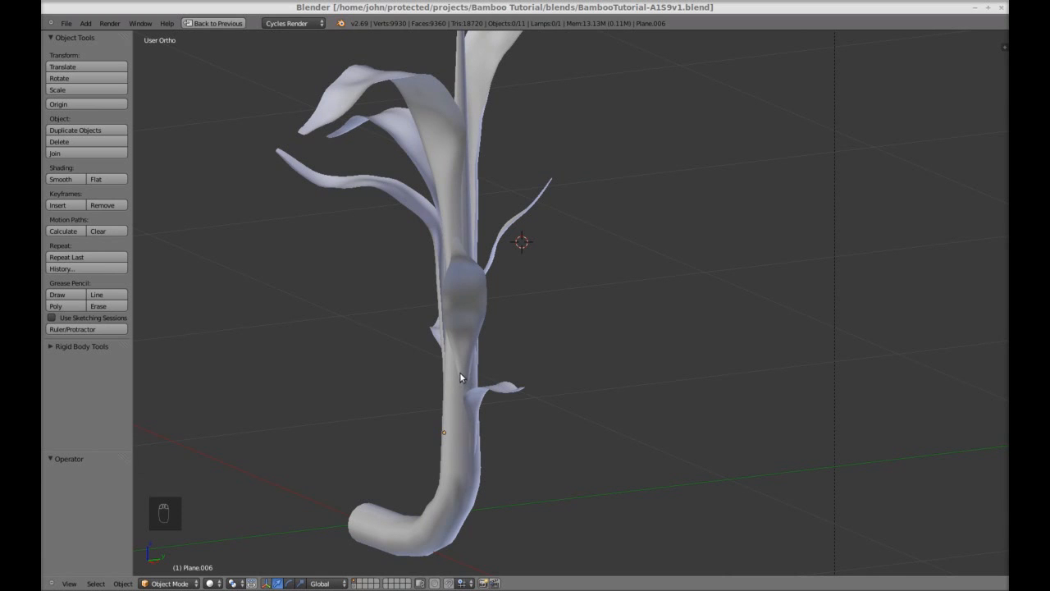
pyautogui.moveTo(480, 442); pyautogui.dragTo(560, 390, button='middle')
pyautogui.moveTo(549, 331); pyautogui.dragTo(483, 353, button='middle')
pyautogui.moveTo(448, 279); pyautogui.dragTo(450, 493, button='middle')
pyautogui.scroll(-3, 474, 508)
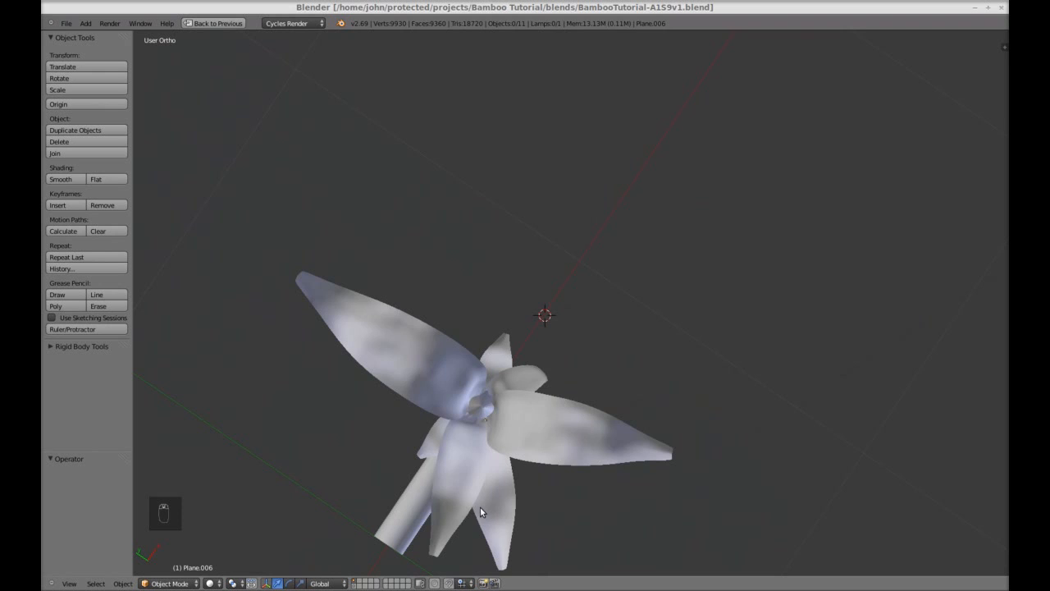
# - Turn around the shoot from the front view in steps, checking the spacing and direction of its leaves from every side
pyautogui.press('KP_1')
pyautogui.scroll(-2, 521, 173)
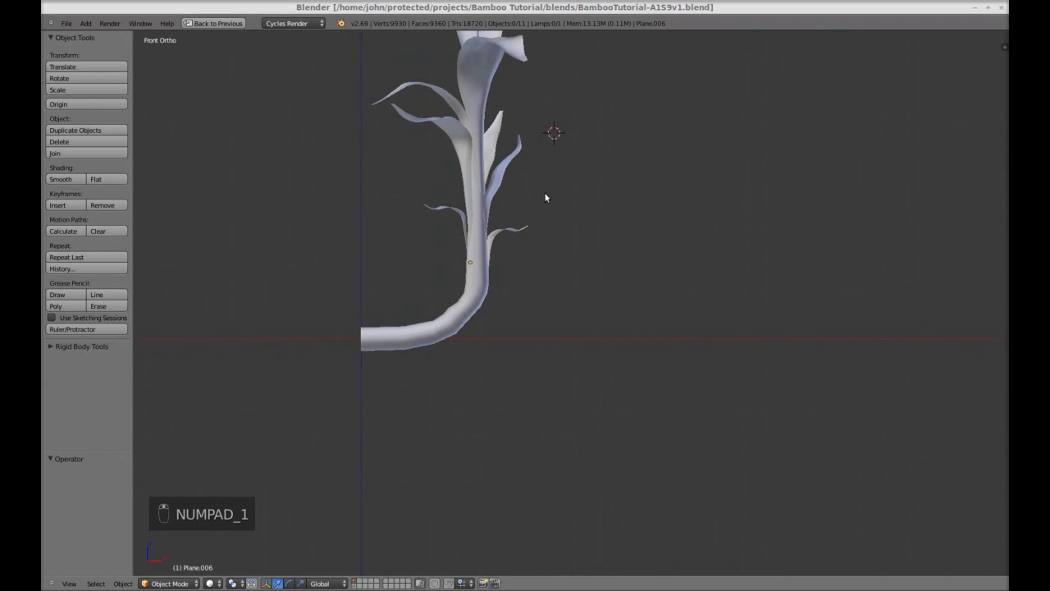
pyautogui.keyDown('shift'); pyautogui.moveTo(546, 197); pyautogui.dragTo(557, 289, button='middle'); pyautogui.keyUp('shift')
pyautogui.press('KP_6')
pyautogui.press('KP_6')
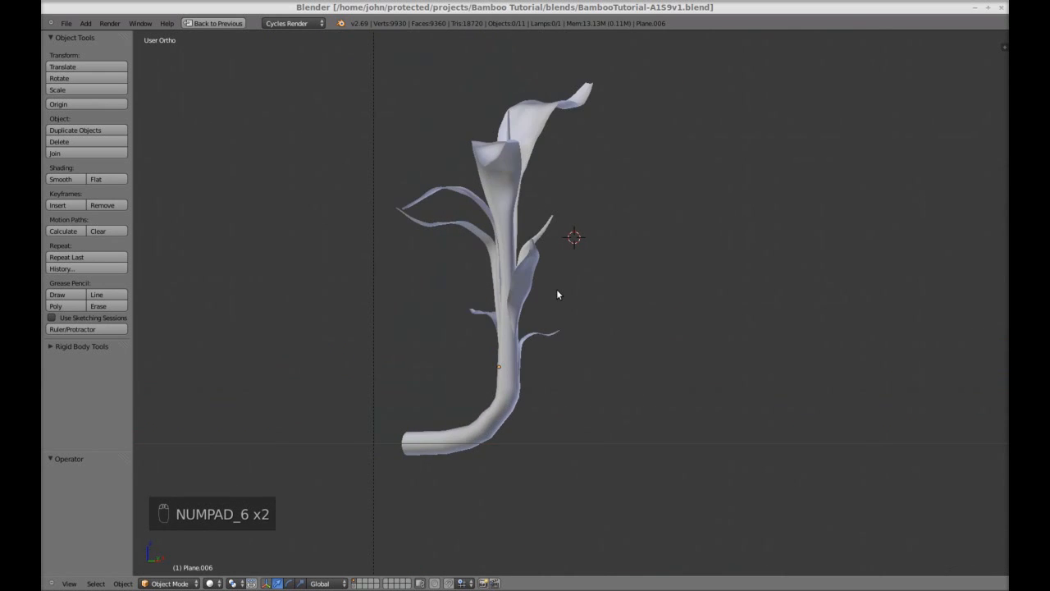
pyautogui.press('KP_6')
pyautogui.press('KP_6')
pyautogui.press('KP_6')
pyautogui.press('KP_6')
pyautogui.press('KP_6')
pyautogui.press('KP_6')
pyautogui.press('KP_6')
pyautogui.press('KP_6')
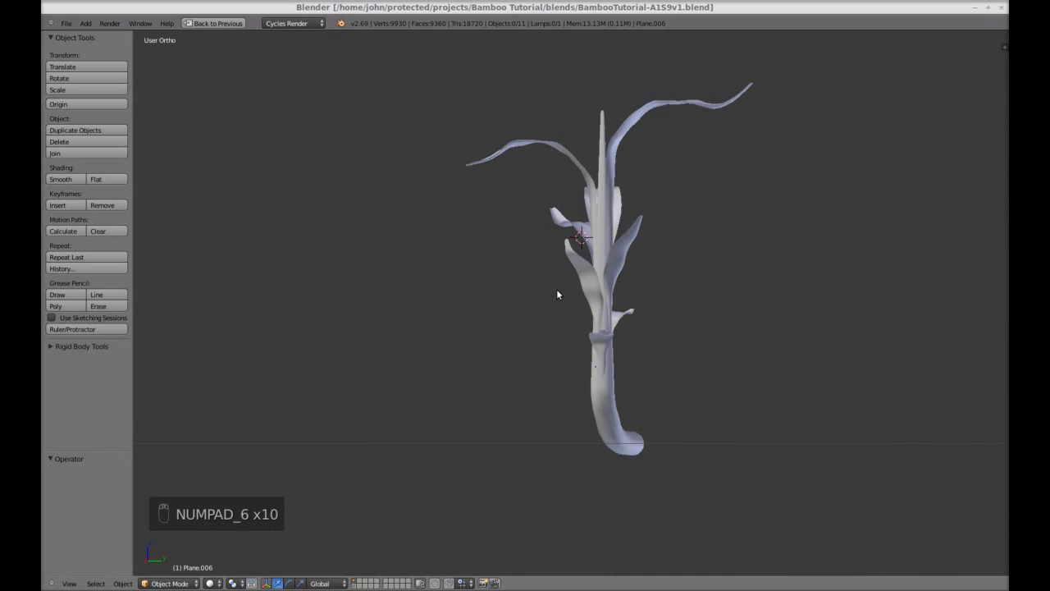
pyautogui.press('KP_6')
pyautogui.press('KP_6')
pyautogui.press('KP_6')
pyautogui.press('KP_6')
pyautogui.press('KP_6')
pyautogui.press('KP_6')
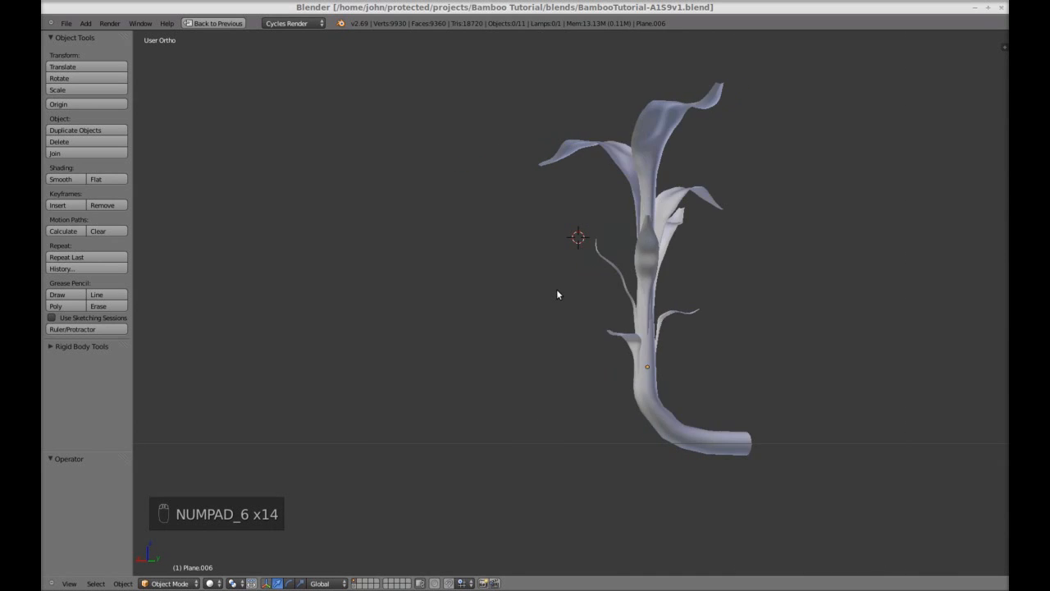
pyautogui.press('KP_6')
pyautogui.press('KP_6')
pyautogui.press('KP_6')
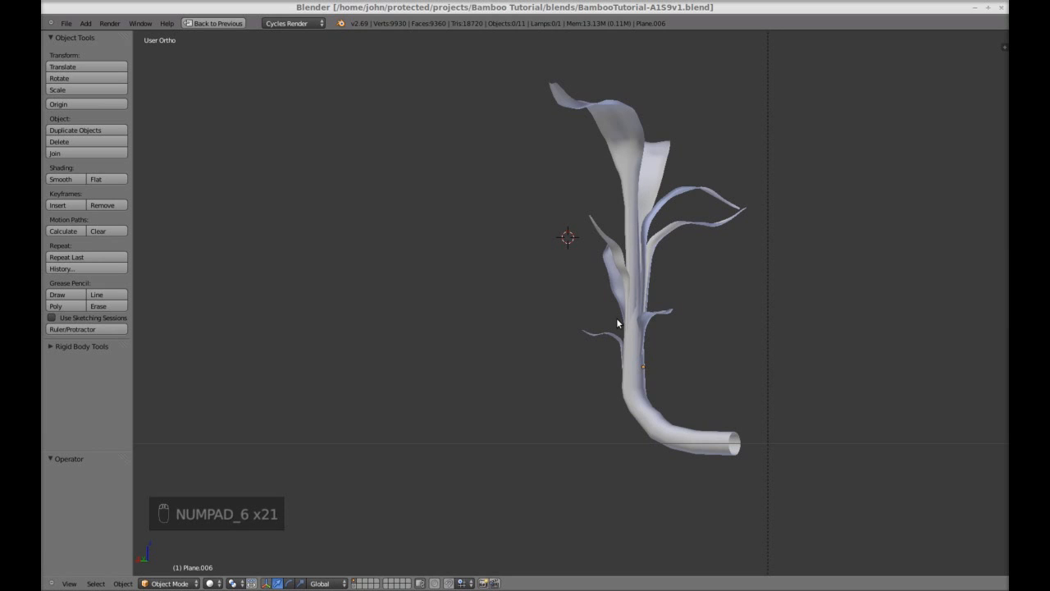
pyautogui.press('KP_6')
pyautogui.press('KP_6')
pyautogui.press('KP_6')
pyautogui.press('KP_6')
pyautogui.press('KP_6')
pyautogui.press('KP_6')
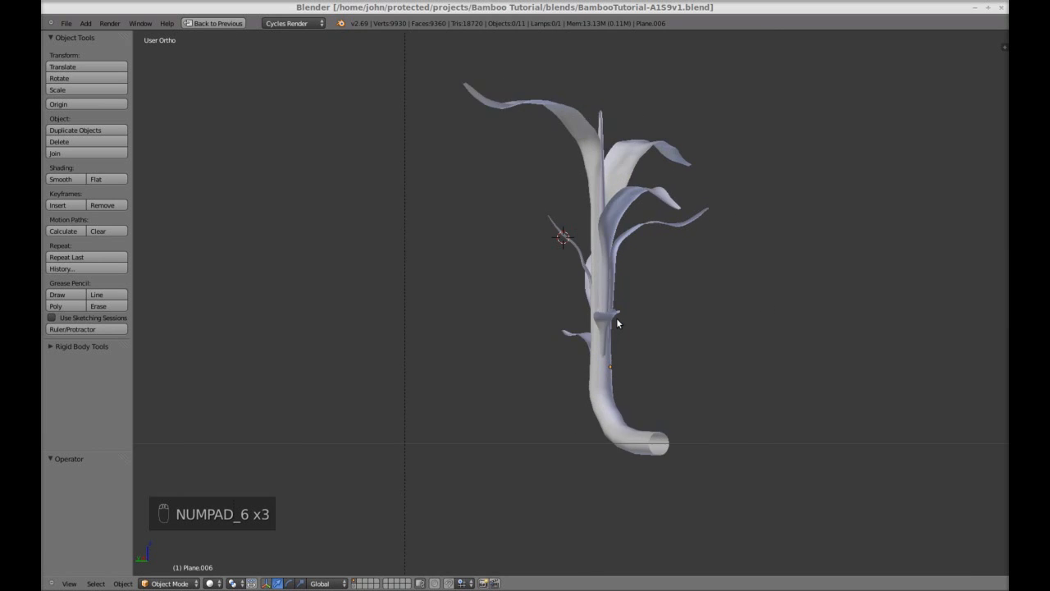
pyautogui.press('KP_6')
pyautogui.press('KP_6')
pyautogui.press('KP_6')
pyautogui.press('KP_6')
pyautogui.press('KP_6')
pyautogui.press('KP_6')
pyautogui.press('KP_6')
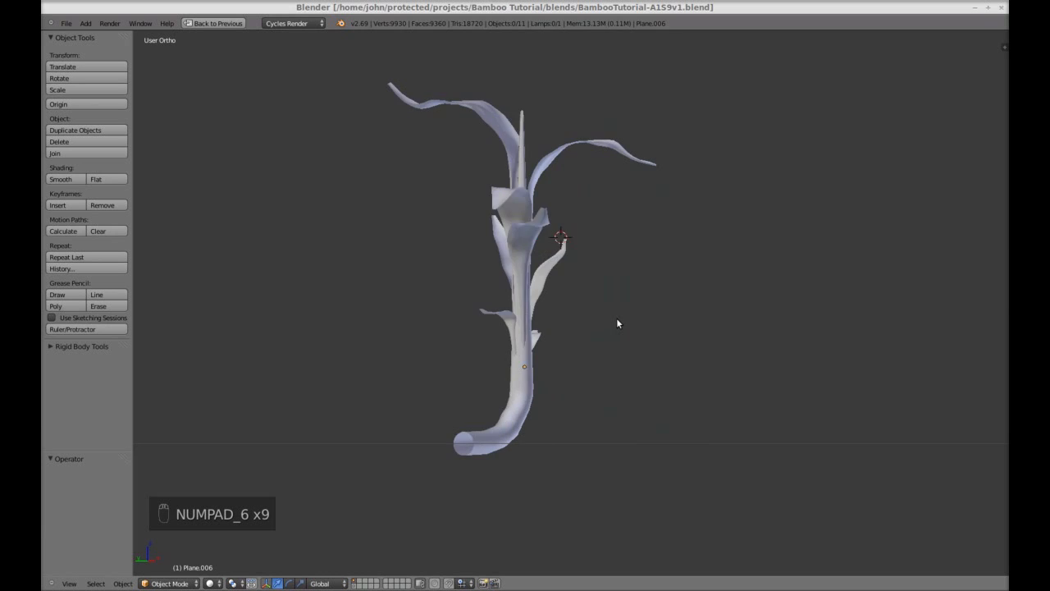
# - Switch the viewport to wireframe shading and box-select the stem together with all of its leaves
pyautogui.press('KP_7')
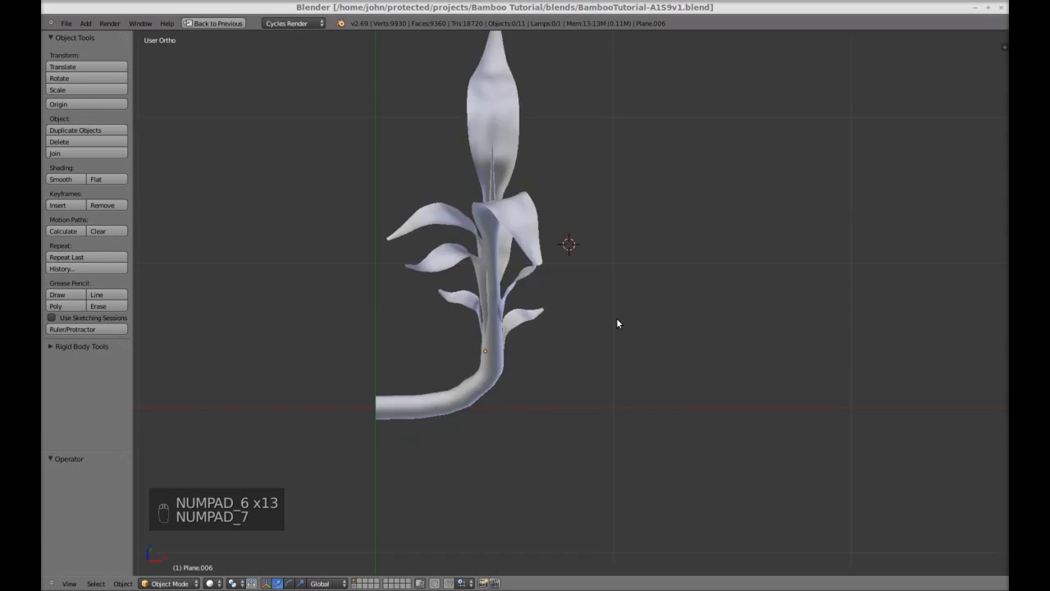
pyautogui.click(211, 584)
pyautogui.click(231, 562)
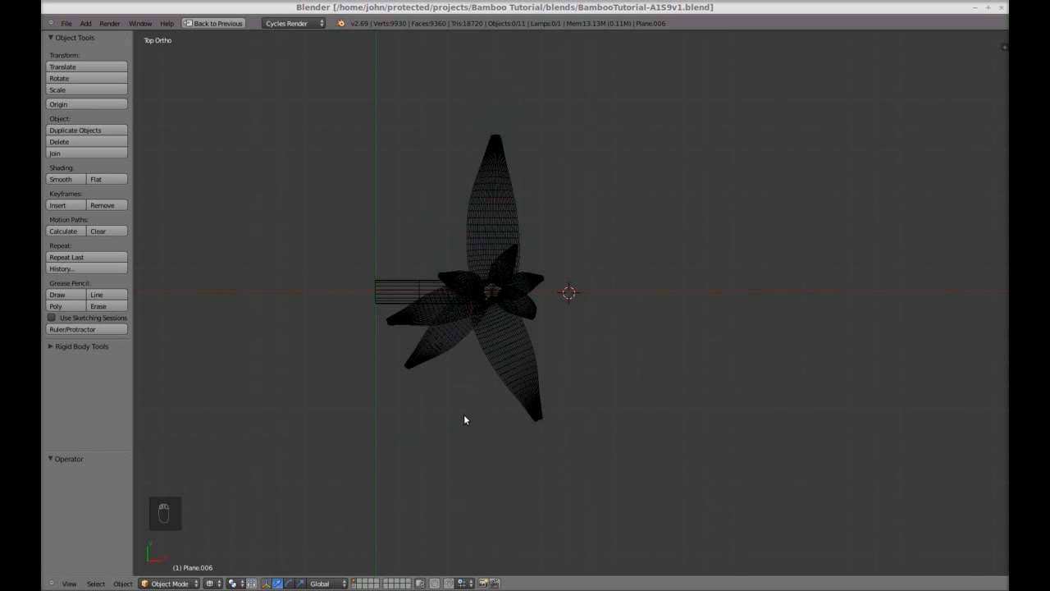
pyautogui.moveTo(460, 422); pyautogui.dragTo(510, 141, button='middle')
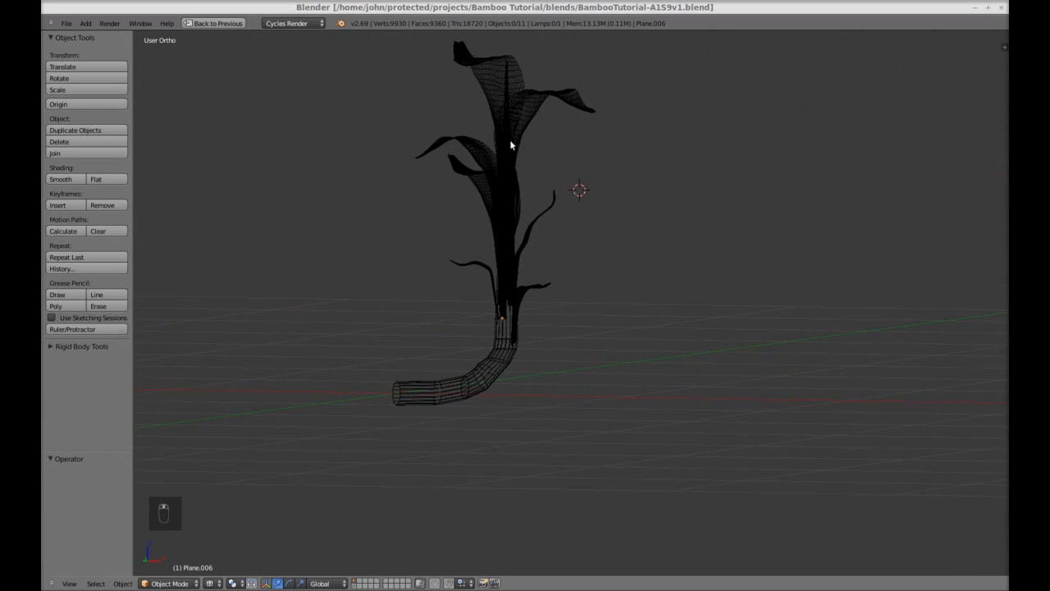
pyautogui.press('a')
pyautogui.press('a')
pyautogui.press('a')
pyautogui.press('b')
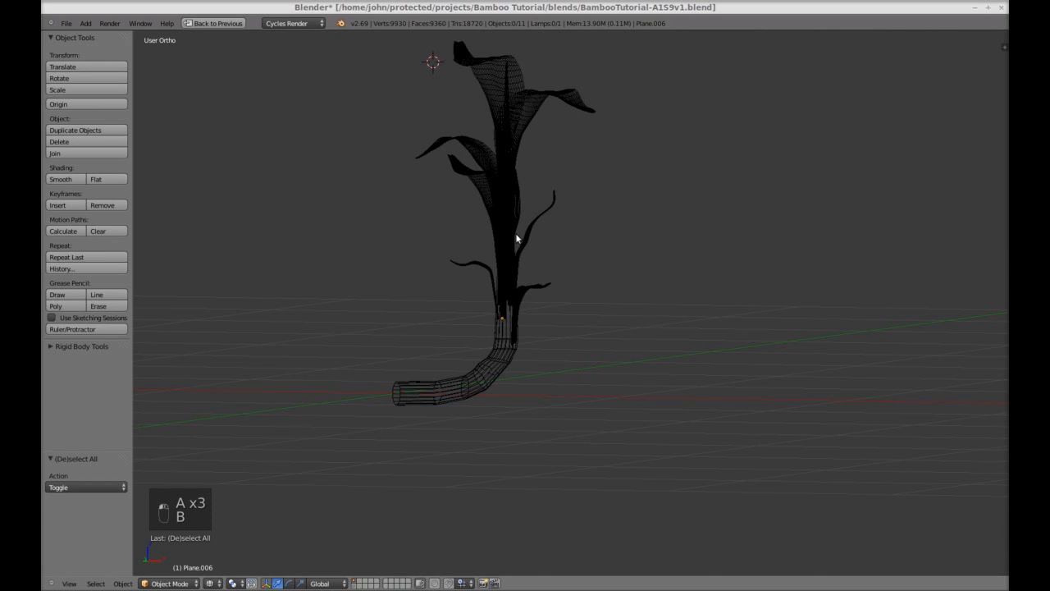
pyautogui.press('b')
pyautogui.moveTo(421, 61); pyautogui.dragTo(553, 379)
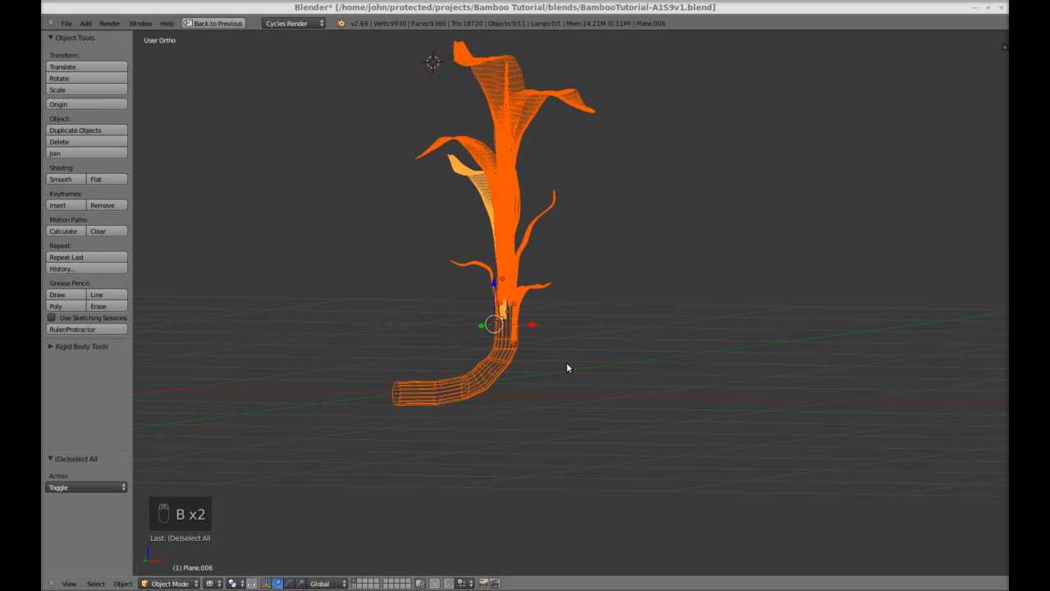
# - Make the stem the active object, parent the selected leaves to it with the Object option, and deselect everything
pyautogui.keyDown('shift'); pyautogui.rightClick(422, 392); pyautogui.keyUp('shift')
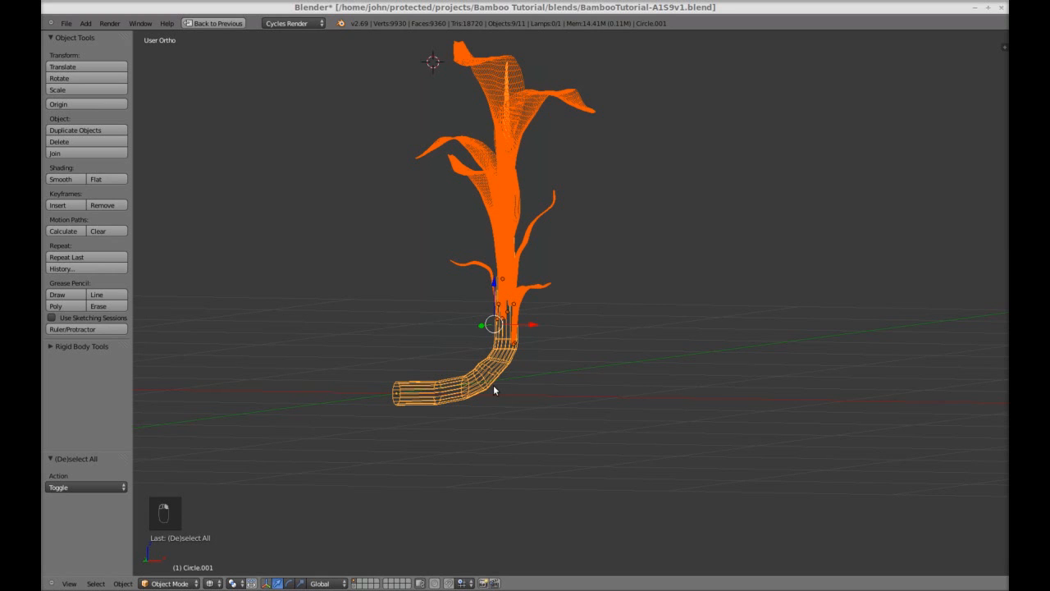
pyautogui.hotkey('ctrl', 'p')
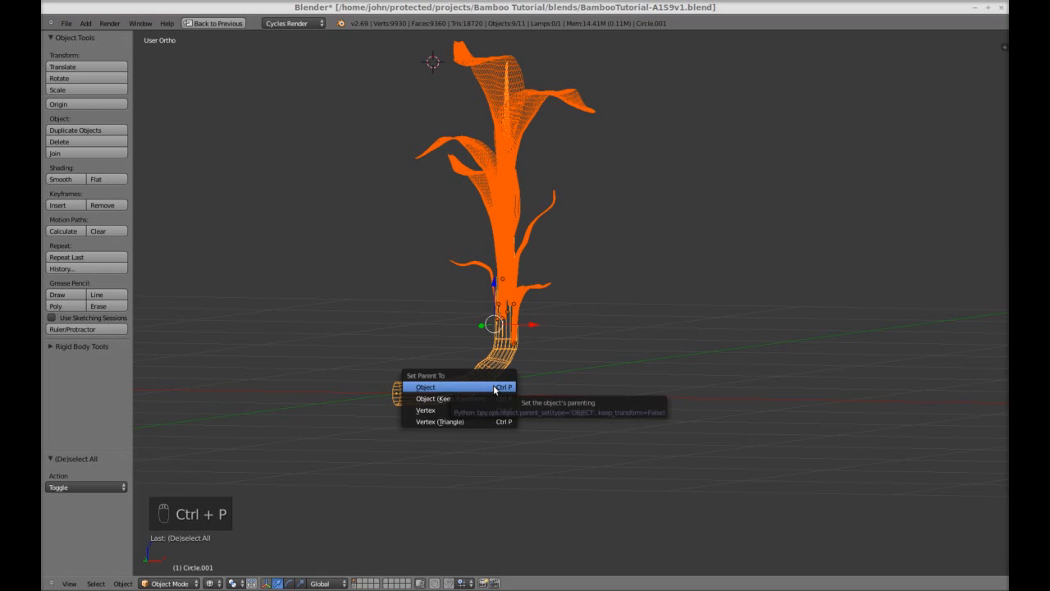
pyautogui.click(495, 389)
pyautogui.press('a')
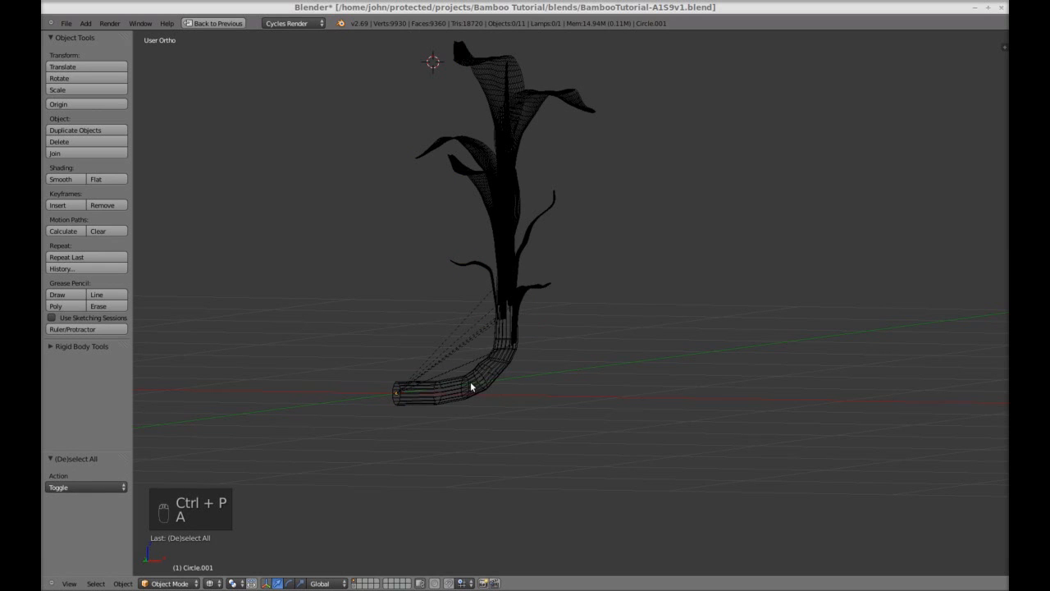
# - Try moving the stem freely to test whether the parented leaves follow it, and cancel the move
pyautogui.rightClick(470, 386)
pyautogui.press('g')
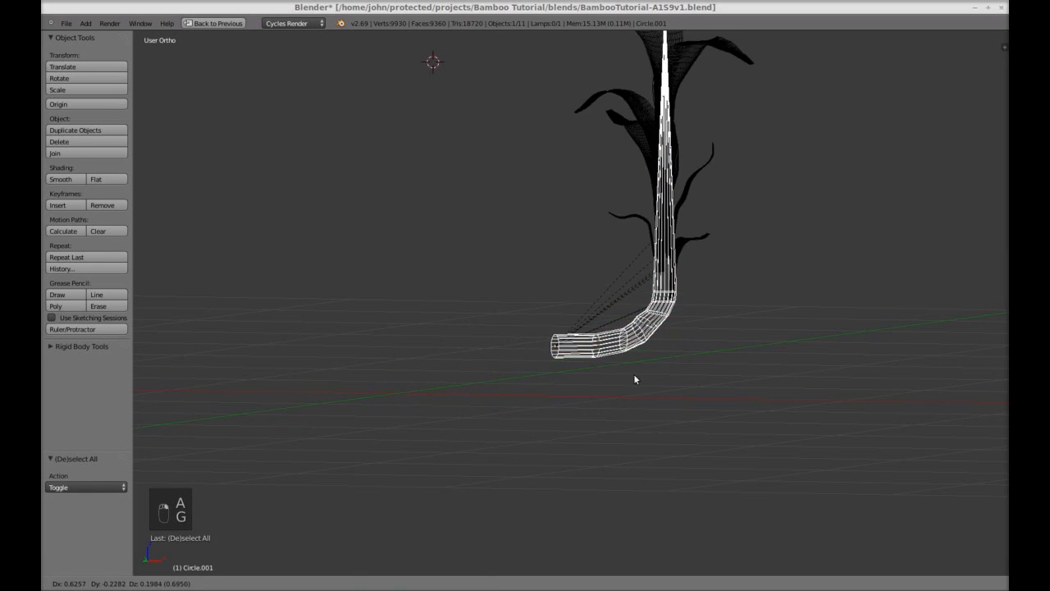
pyautogui.rightClick(586, 457)
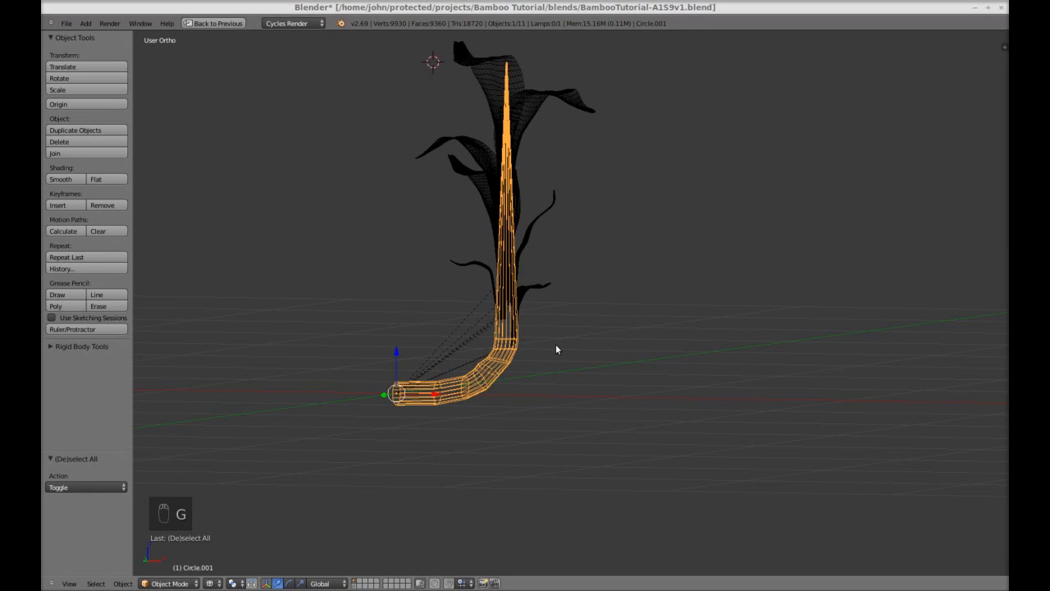
pyautogui.moveTo(557, 346); pyautogui.dragTo(585, 378, button='middle')
pyautogui.moveTo(575, 457); pyautogui.dragTo(566, 447, button='middle')
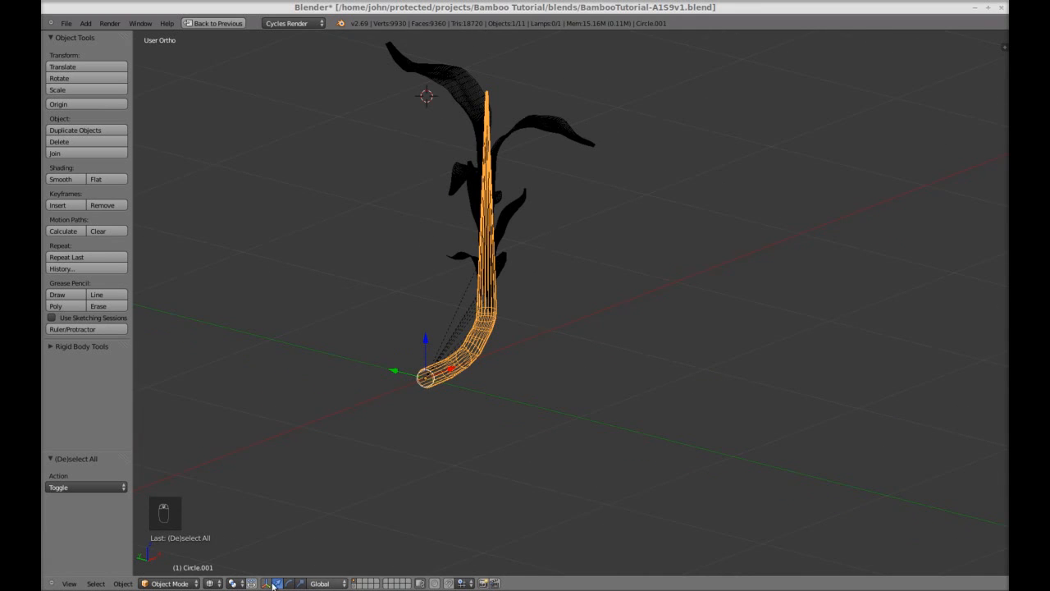
# - Return the viewport to solid shading and view the shoot from the front
pyautogui.click(211, 583)
pyautogui.click(232, 548)
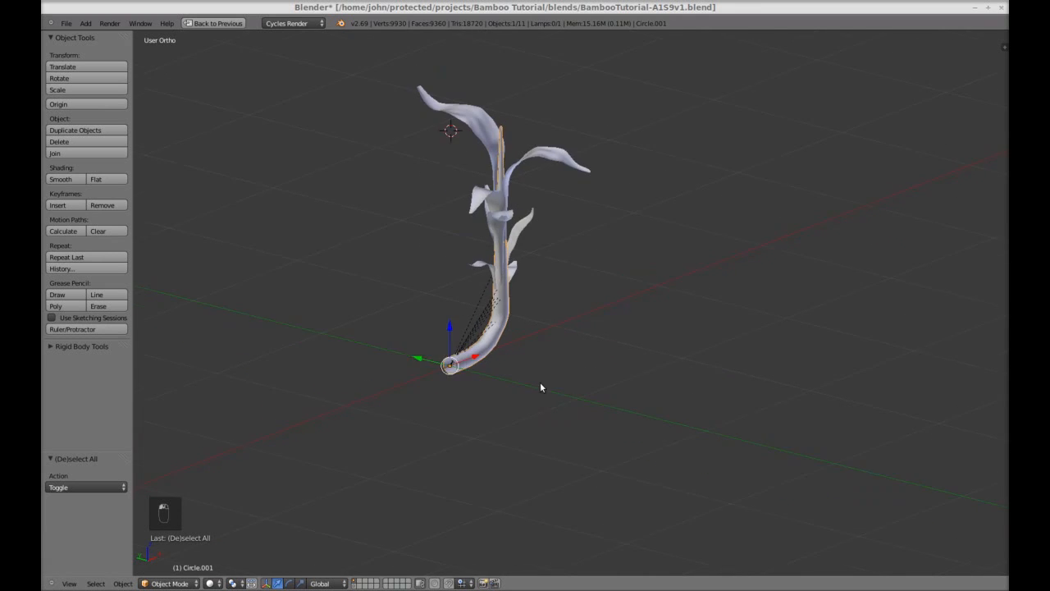
pyautogui.moveTo(539, 386); pyautogui.dragTo(583, 413, button='middle')
pyautogui.press('KP_1')
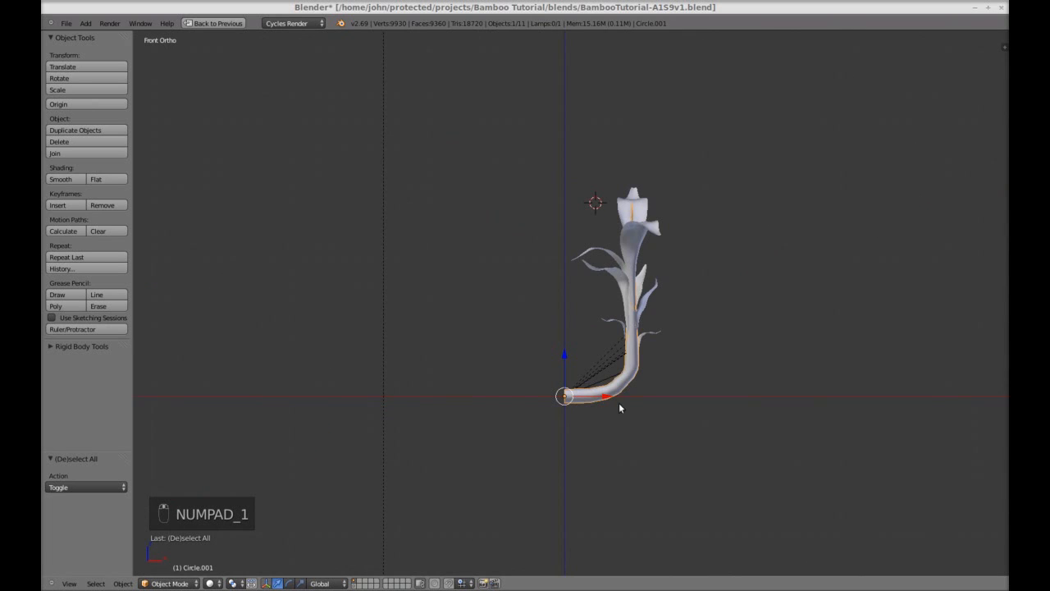
# - Box-select the stem with all its leaves and move them to layer 11, the first layer of the second row
pyautogui.press('a')
pyautogui.press('a')
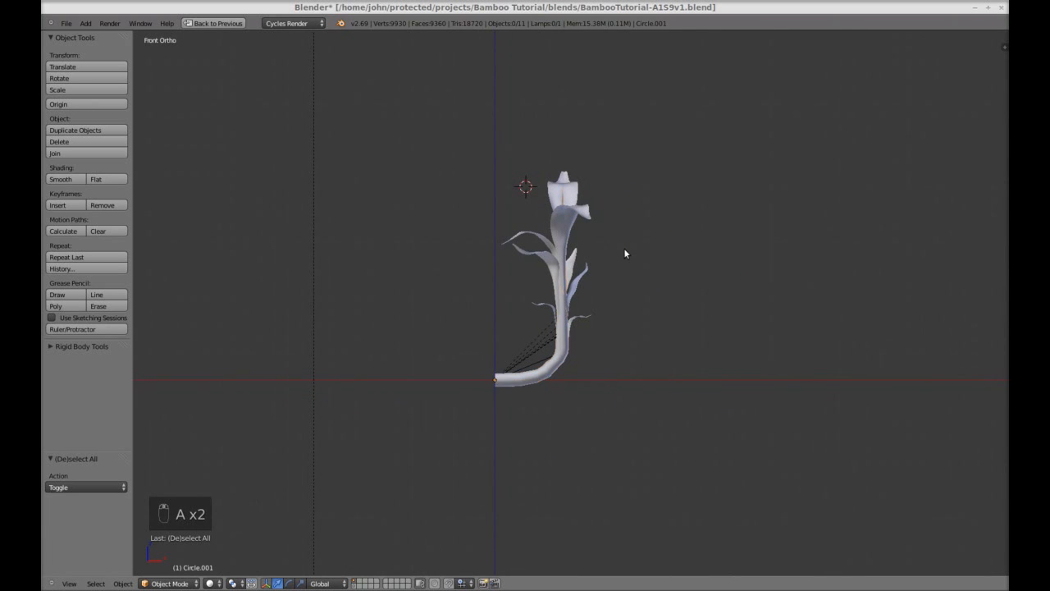
pyautogui.press('a')
pyautogui.press('a')
pyautogui.press('a')
pyautogui.press('a')
pyautogui.press('b')
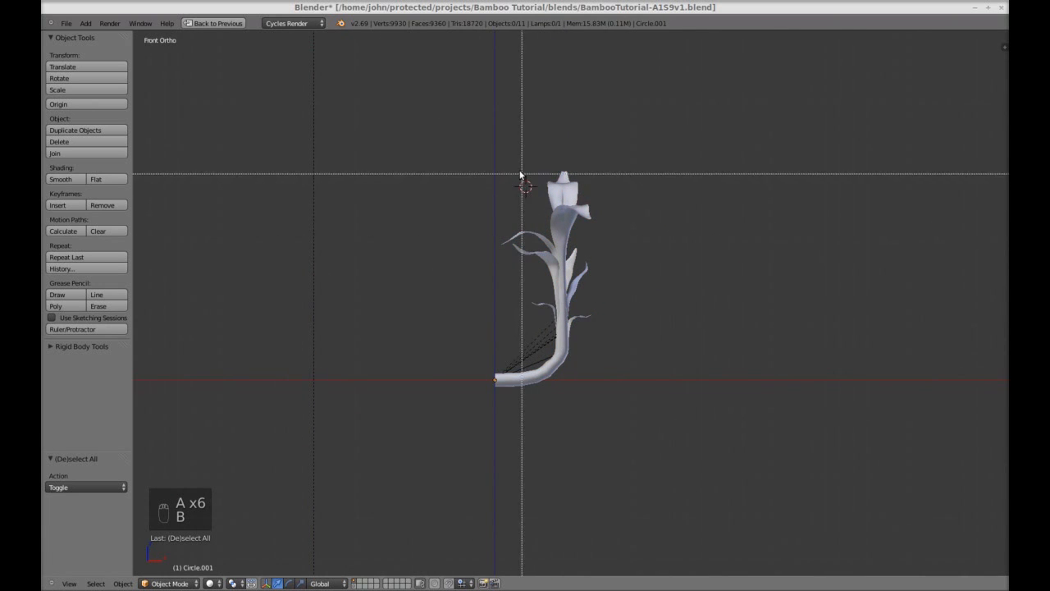
pyautogui.moveTo(521, 174); pyautogui.dragTo(616, 402)
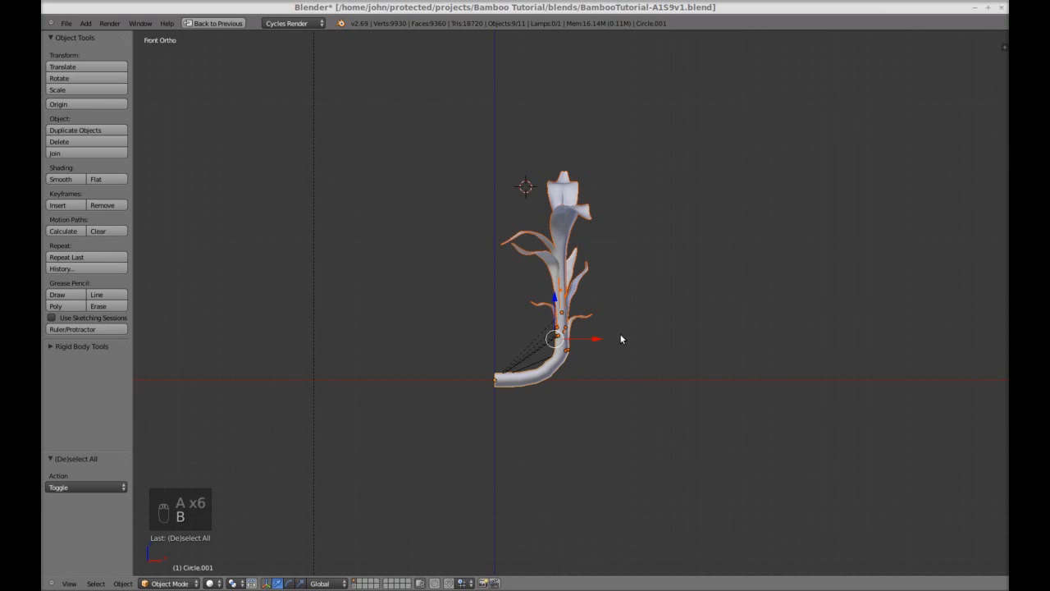
pyautogui.press('m')
pyautogui.click(713, 366)
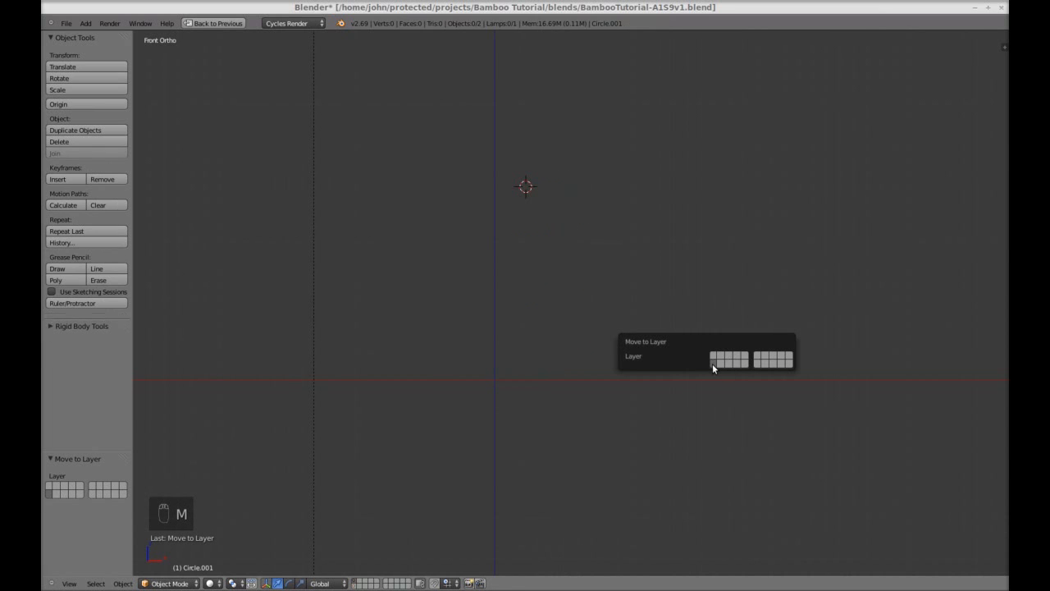
# - Show layer 11 and move the leafy shoot with its leaves 2 units along X, clear of the bare stem
pyautogui.click(369, 583)
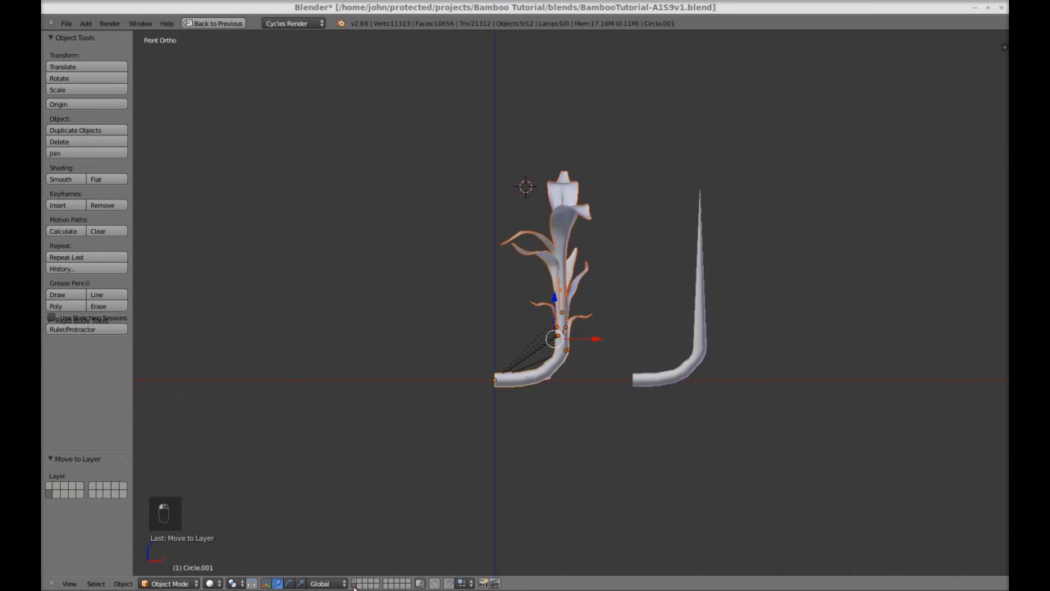
pyautogui.press('g')
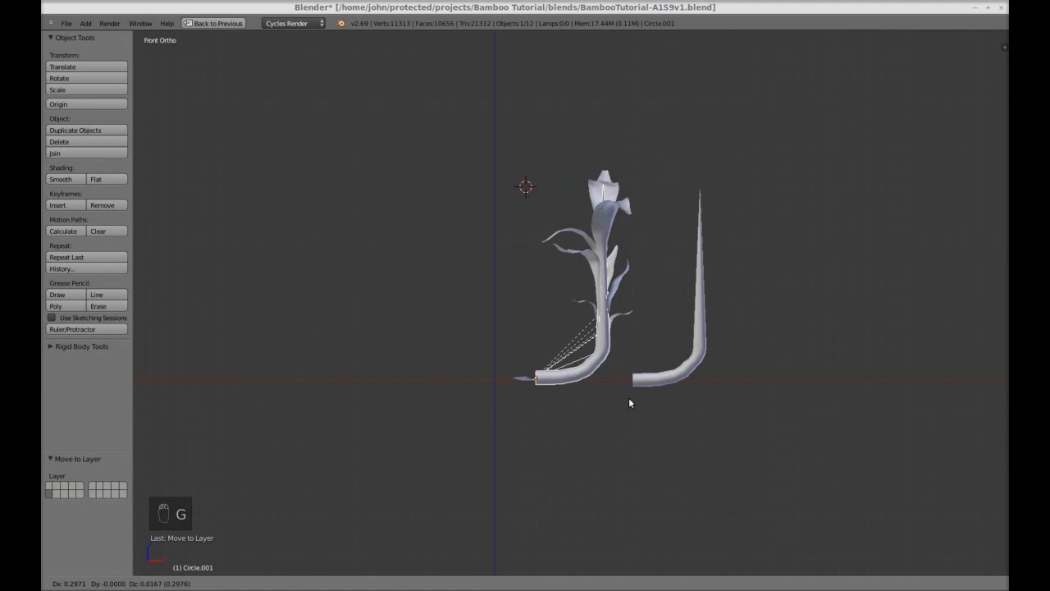
pyautogui.click(843, 399)
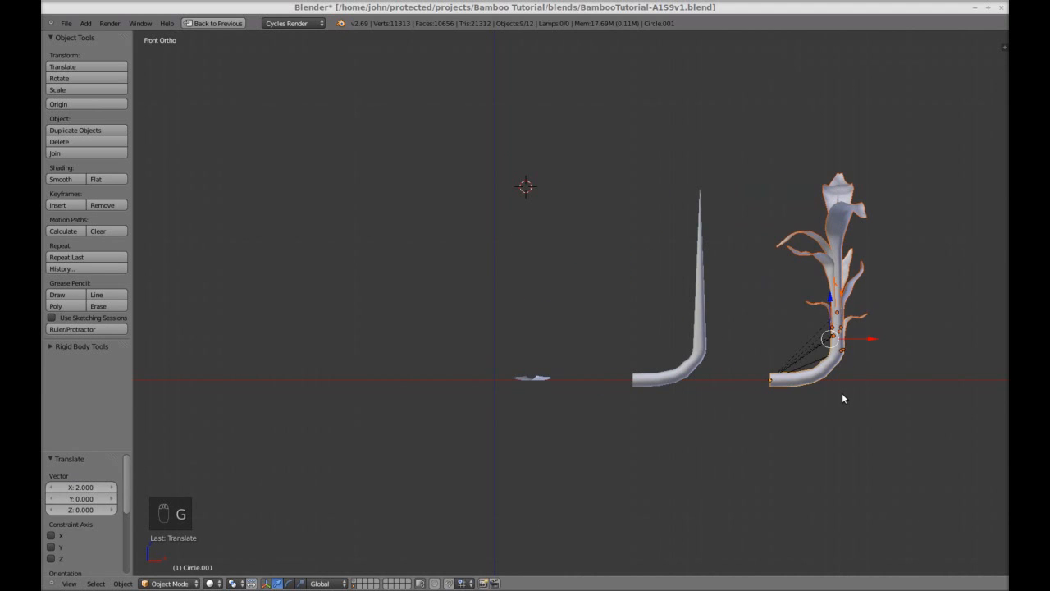
# - Box-select the whole leafy shoot, duplicate it and place the copy beside the original along X
pyautogui.press('a')
pyautogui.keyDown('shift'); pyautogui.moveTo(841, 366); pyautogui.dragTo(677, 377, button='middle'); pyautogui.keyUp('shift')
pyautogui.press('b')
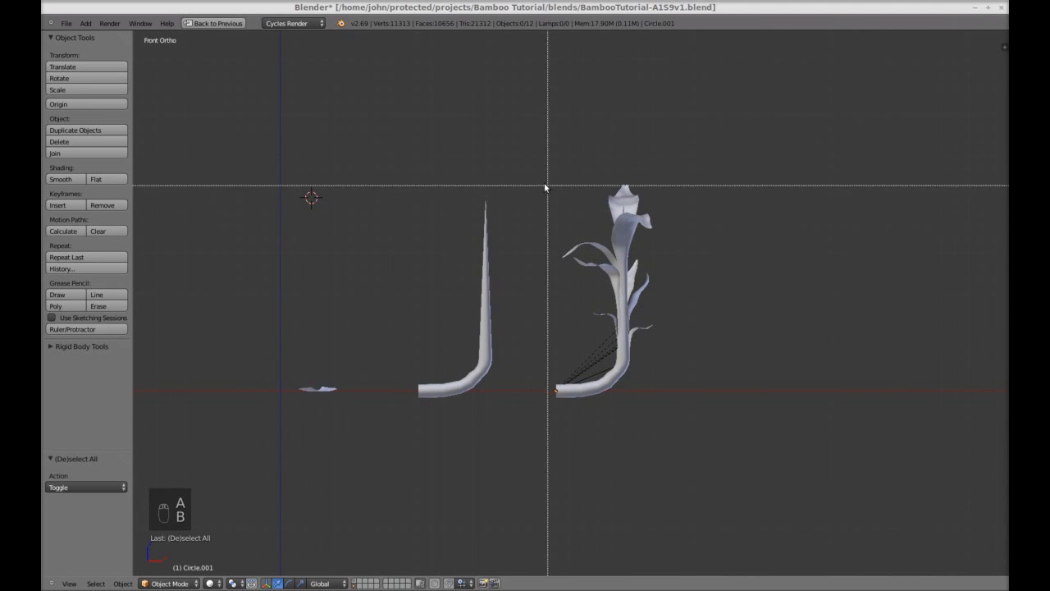
pyautogui.moveTo(543, 177); pyautogui.dragTo(646, 372)
pyautogui.moveTo(663, 407); pyautogui.dragTo(677, 426)
pyautogui.hotkey('shift', 'd')
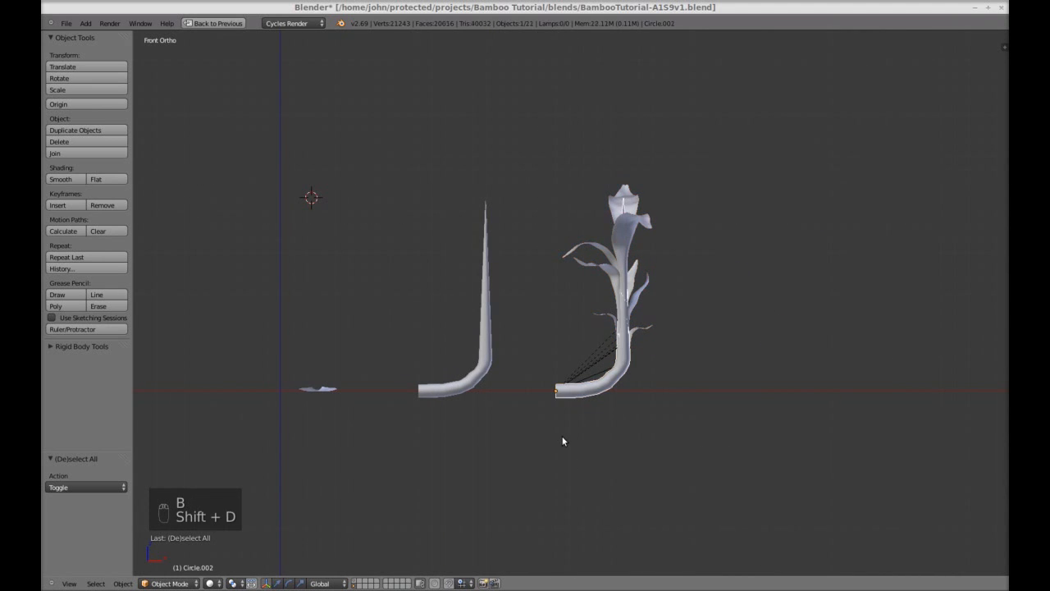
pyautogui.click(701, 437)
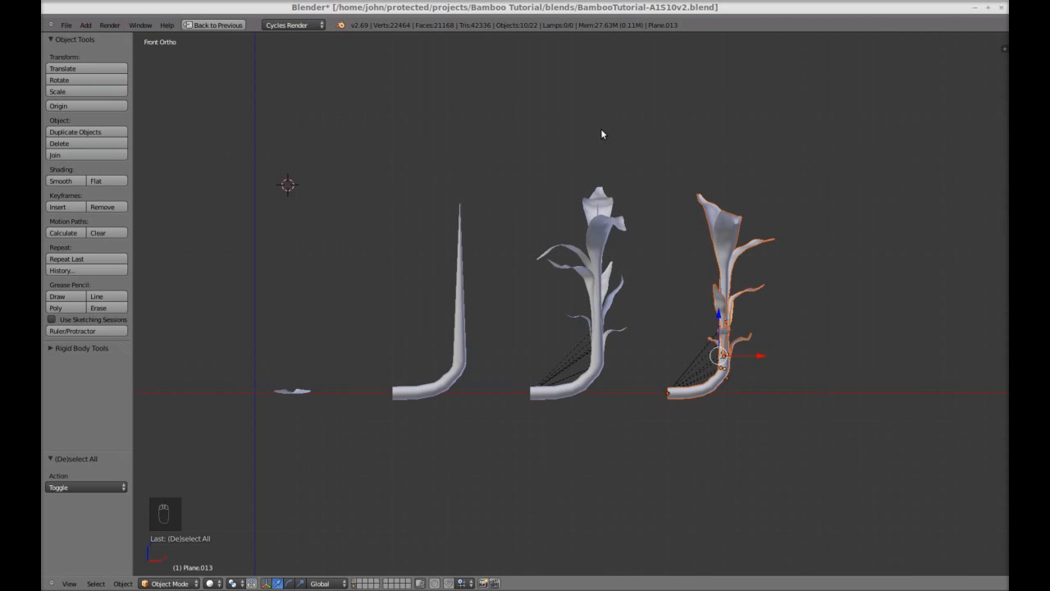
# - Deselect everything, restore the full multi-editor layout from the maximised viewport and view the shoots at an angle
pyautogui.press('a')
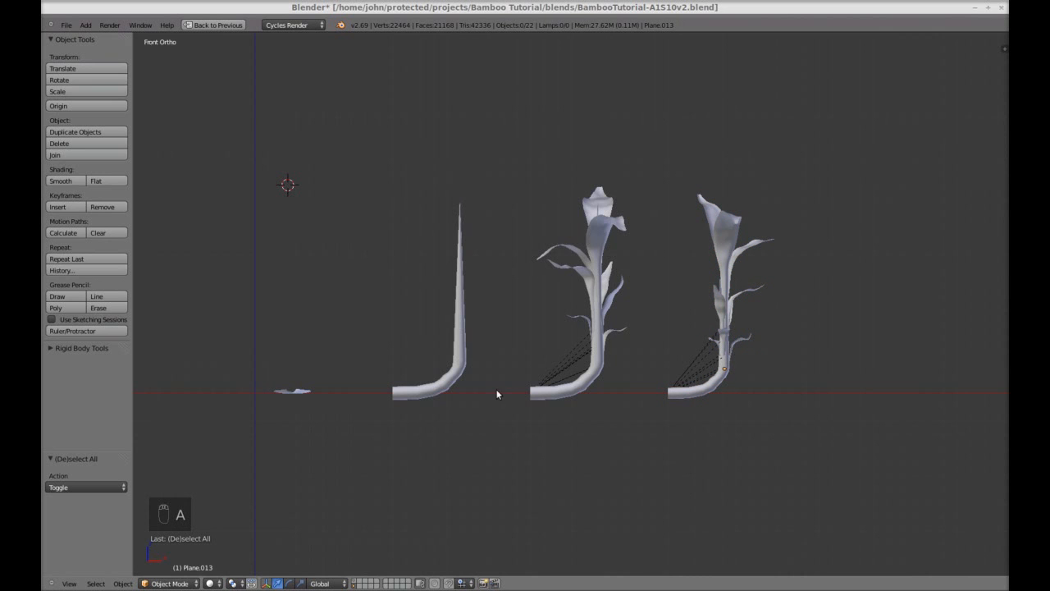
pyautogui.hotkey('shift', 'space')
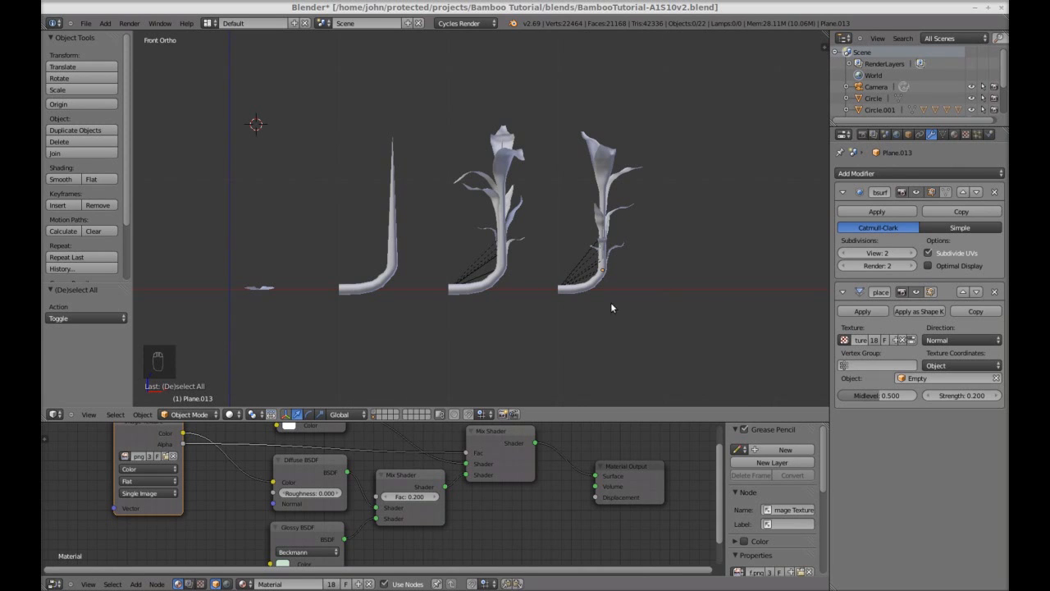
pyautogui.moveTo(553, 301); pyautogui.dragTo(581, 327, button='middle')
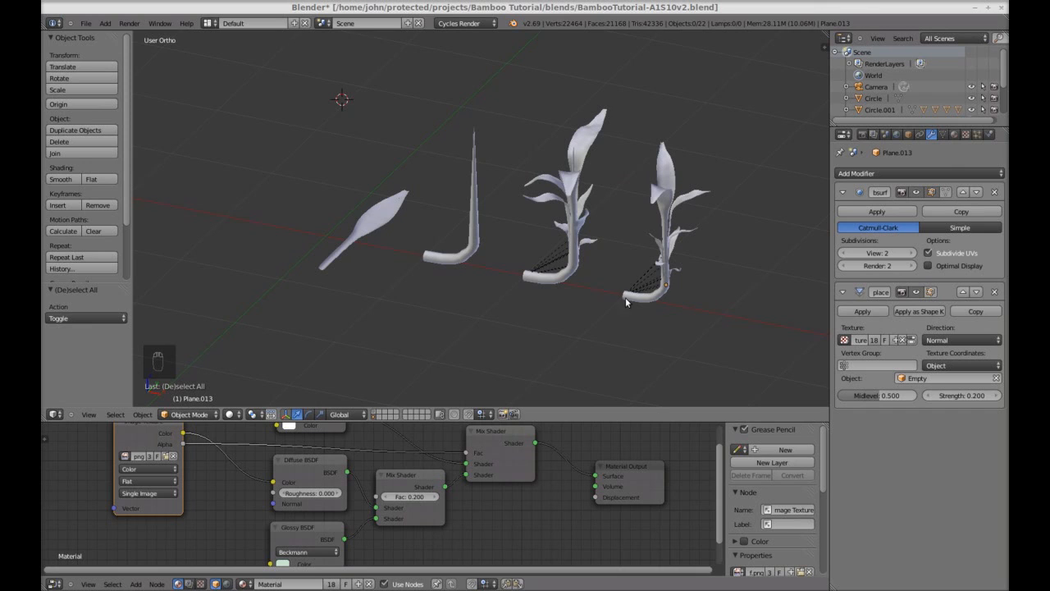
# - Show the layer holding the camera and lamp, and enlarge the 3D viewport by shrinking the node editor and the properties area
pyautogui.click(380, 412)
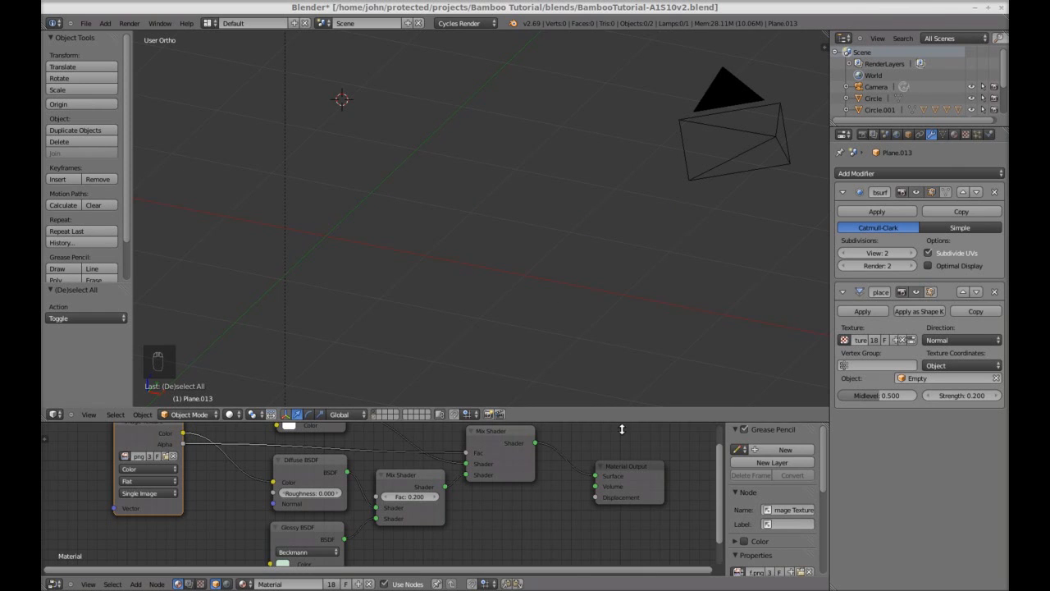
pyautogui.moveTo(621, 424); pyautogui.dragTo(624, 492)
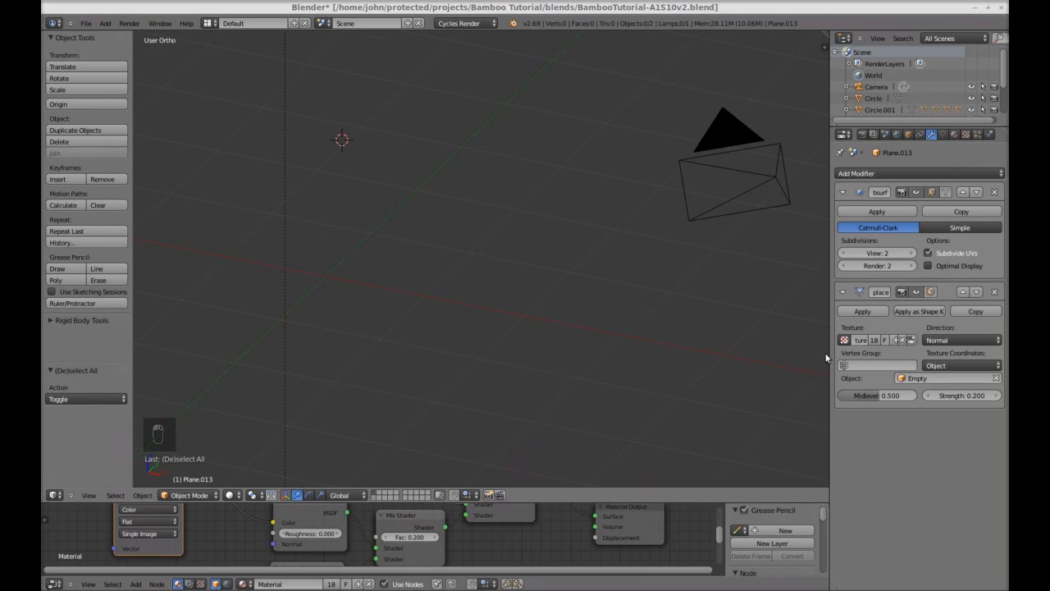
pyautogui.moveTo(829, 358); pyautogui.dragTo(897, 363)
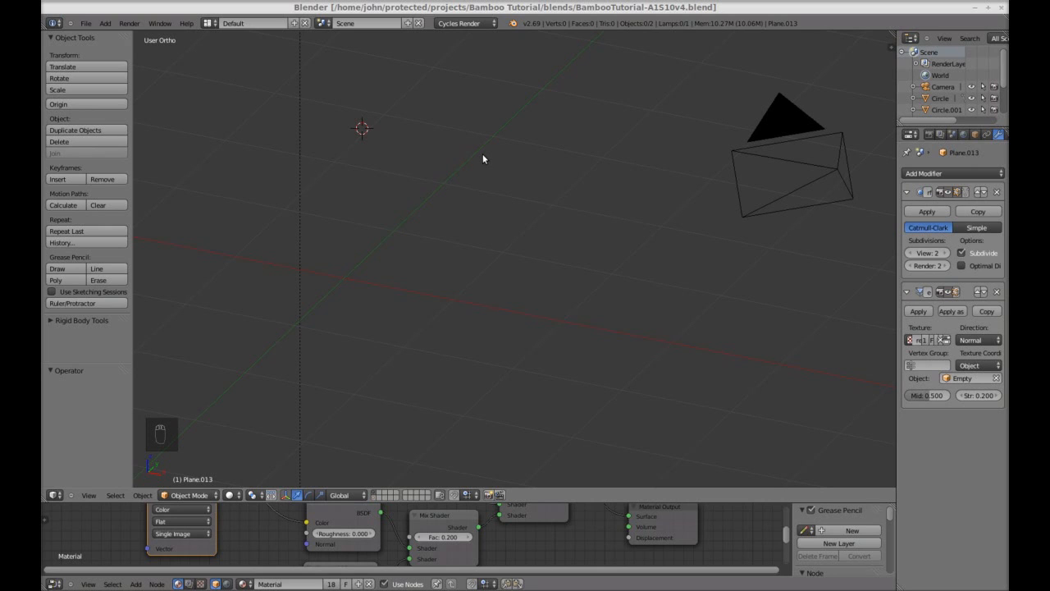
# - Review the leaf, stem and shoots on layer 11, and return to the layer holding the camera and lamp
pyautogui.scroll(-6, 364, 128)
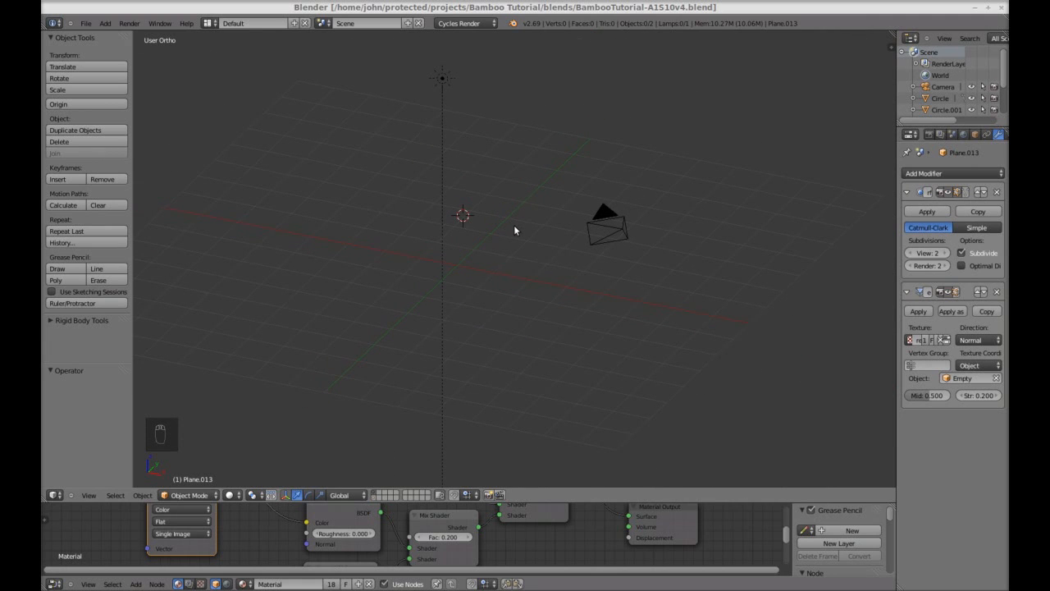
pyautogui.click(373, 497)
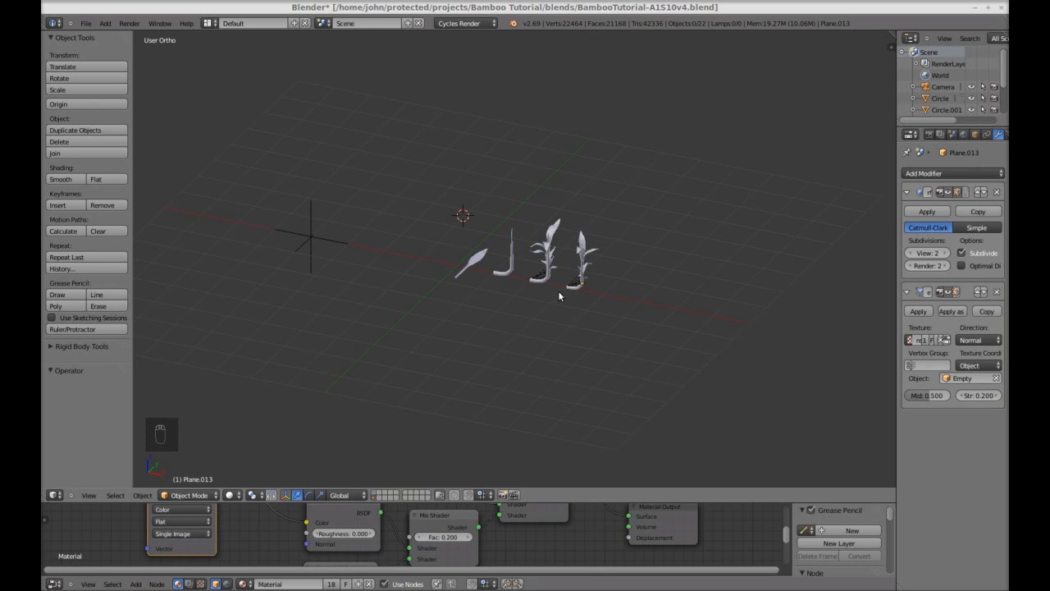
pyautogui.scroll(5, 558, 291)
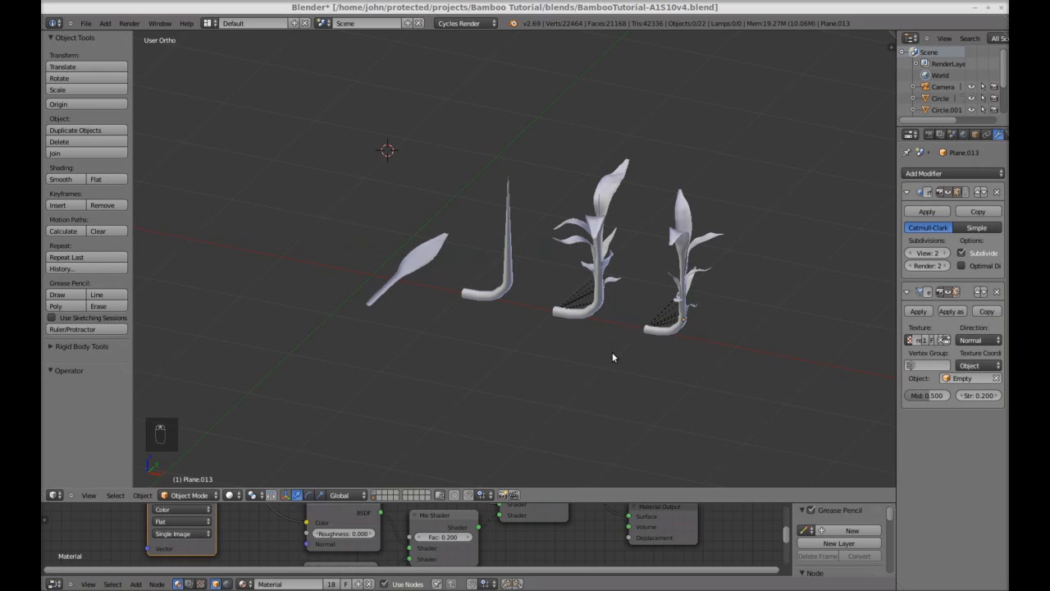
pyautogui.click(377, 493)
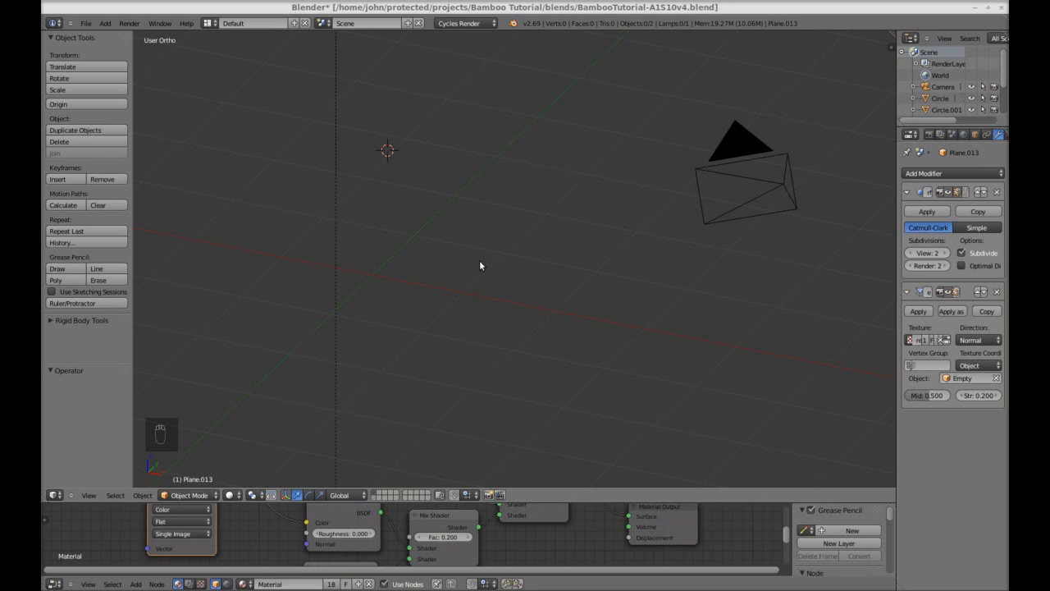
# - Snap the 3D cursor to the scene centre and add a mesh circle there
pyautogui.hotkey('shift', 's')
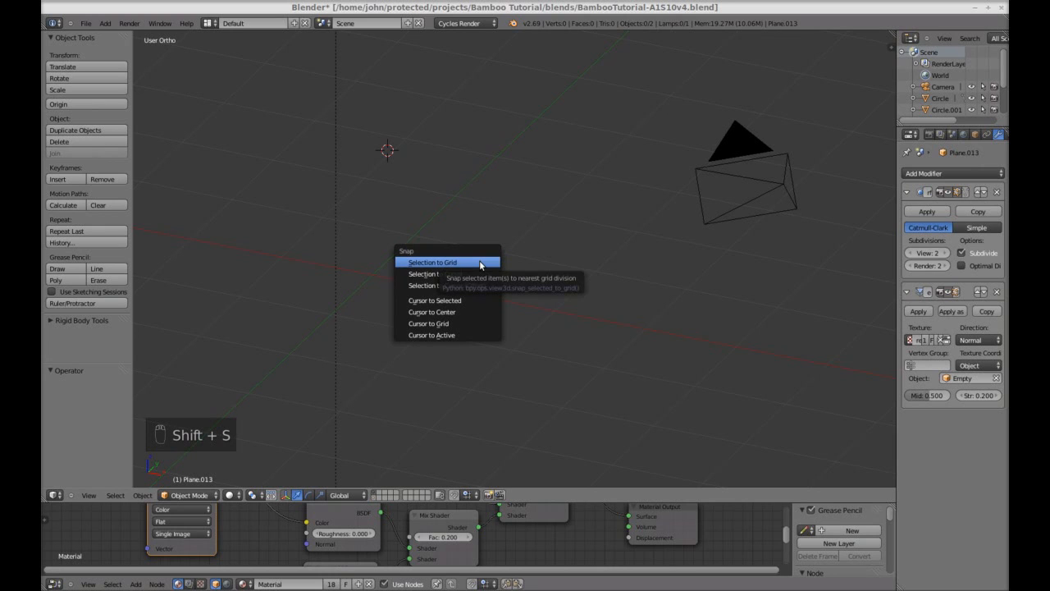
pyautogui.click(484, 311)
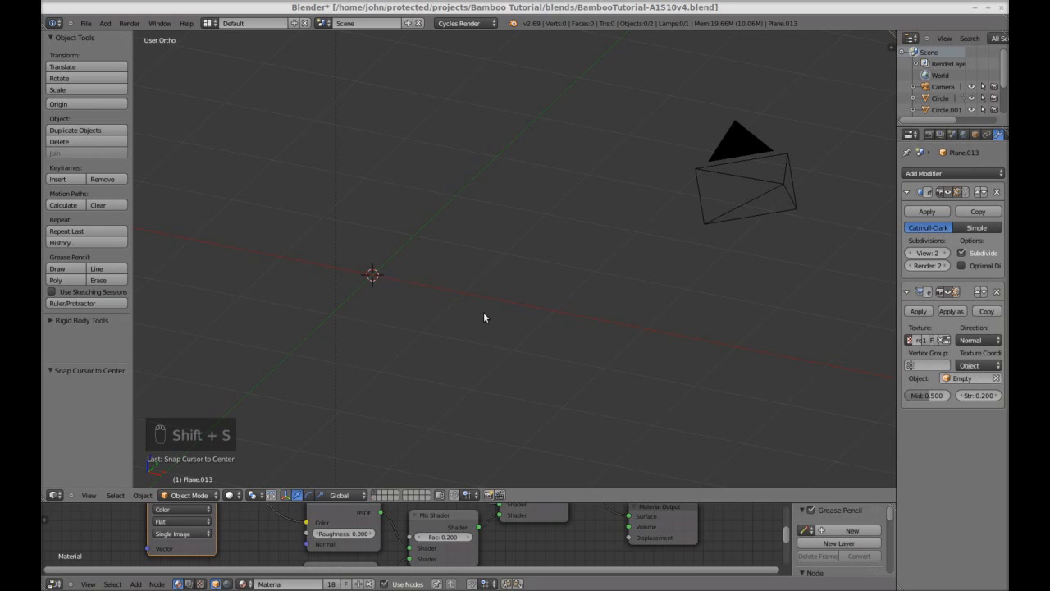
pyautogui.hotkey('shift', 'a')
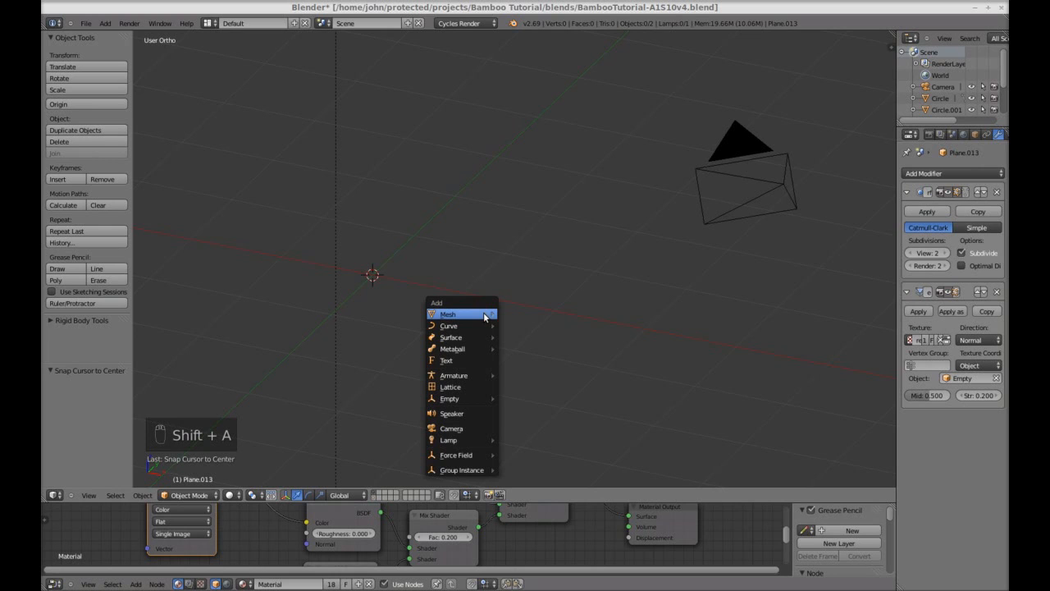
pyautogui.moveTo(484, 318)
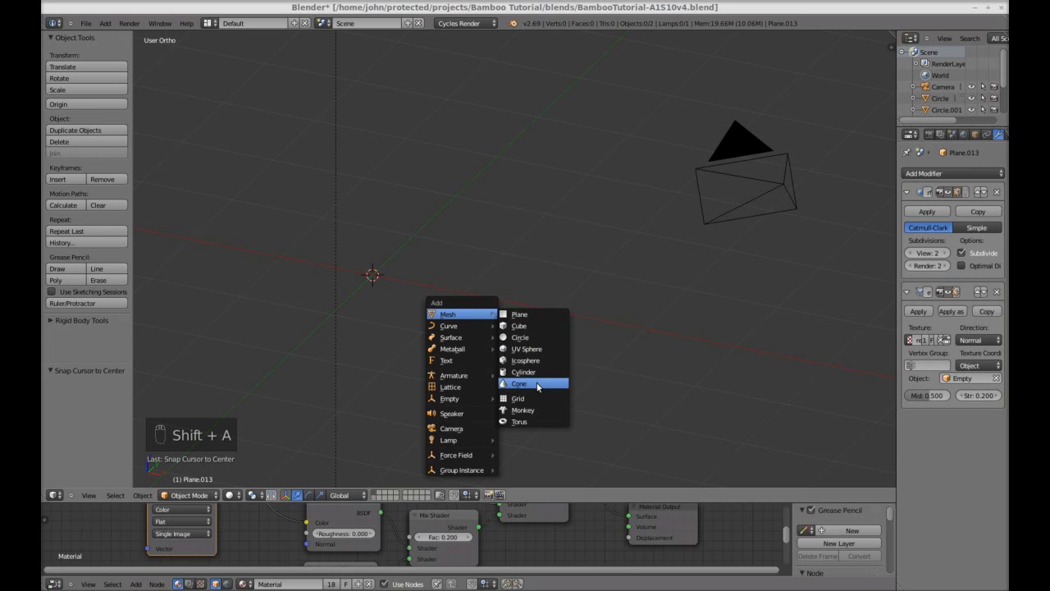
pyautogui.click(544, 337)
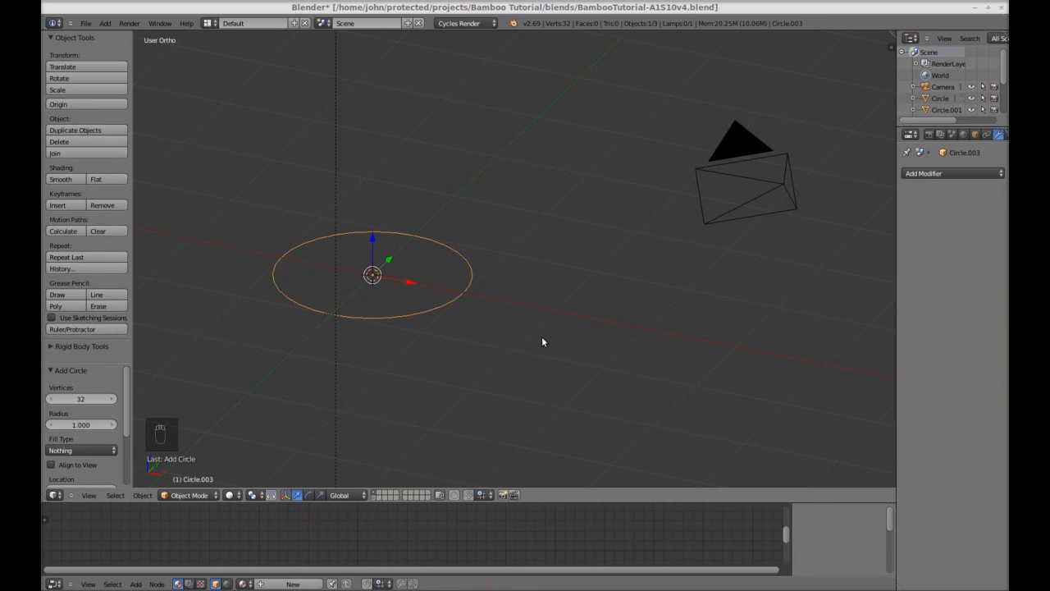
# - Set the new circle's vertex count to 16
pyautogui.click(50, 398)
pyautogui.click(50, 399)
pyautogui.click(50, 399)
pyautogui.click(50, 399)
pyautogui.click(50, 398)
pyautogui.click(50, 399)
pyautogui.click(50, 399)
pyautogui.click(50, 399)
pyautogui.click(50, 399)
pyautogui.click(50, 399)
pyautogui.click(50, 399)
pyautogui.click(80, 398)
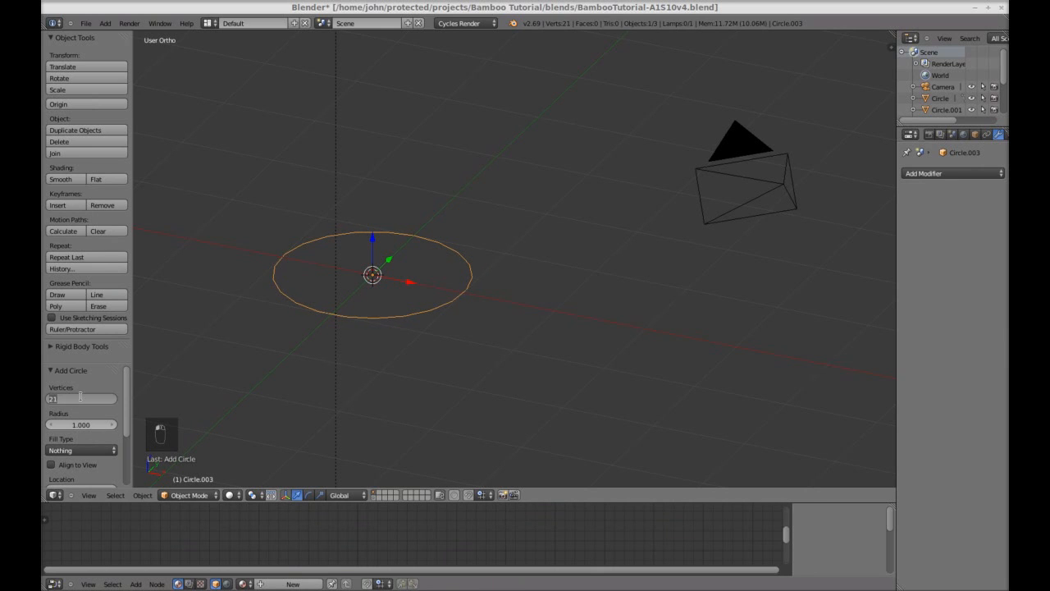
pyautogui.write('16')
pyautogui.press('Return')
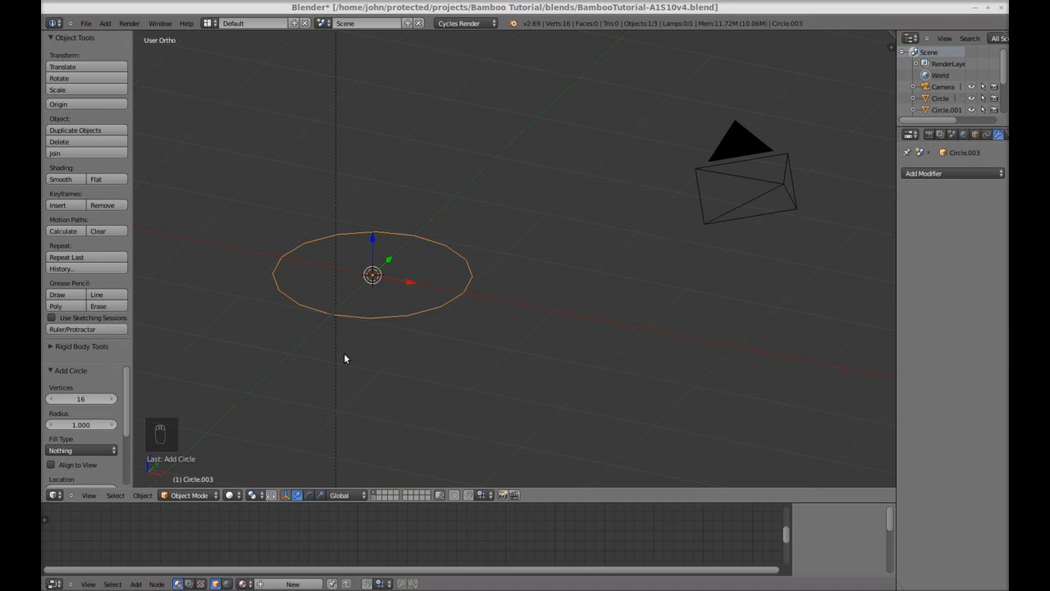
# - Scale the circle uniformly by a factor of 0.25
pyautogui.write('s')
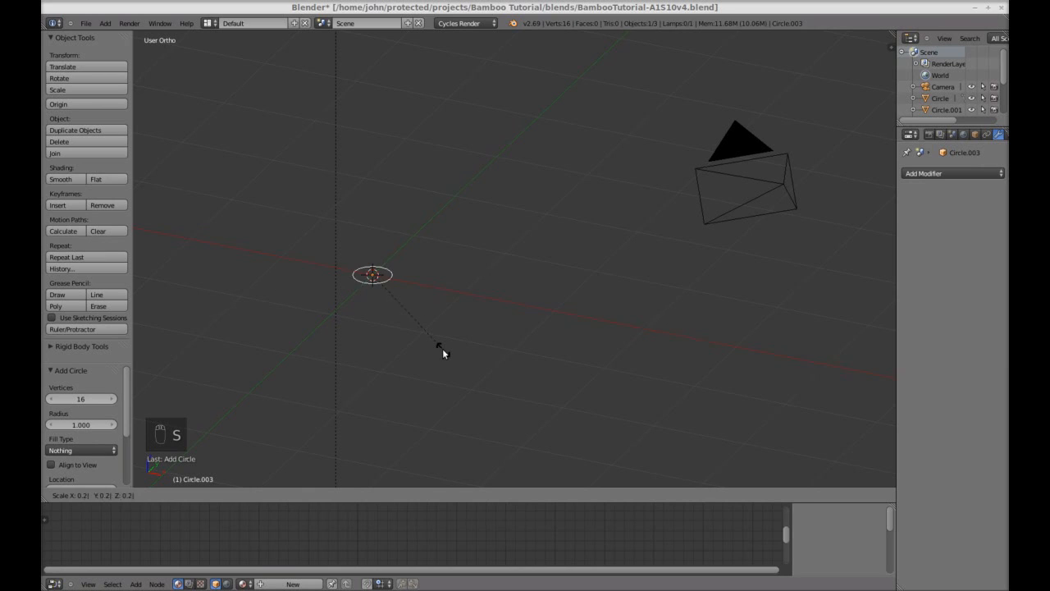
pyautogui.write('5')
pyautogui.press('Return')
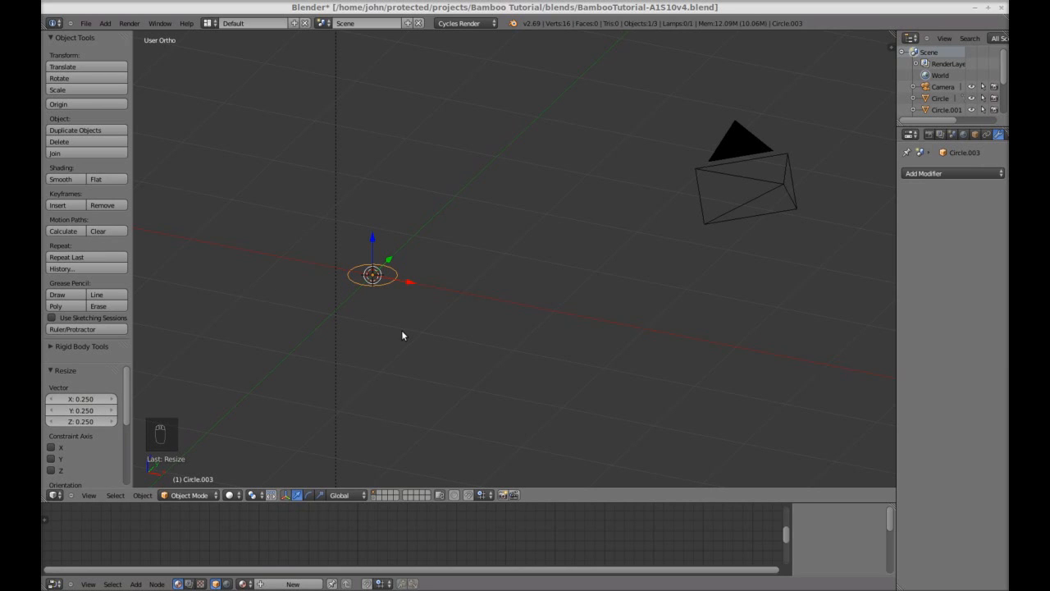
# - Enter Edit Mode and extrude the circle 2 units upward along Z to form an open tube
pyautogui.press('Tab')
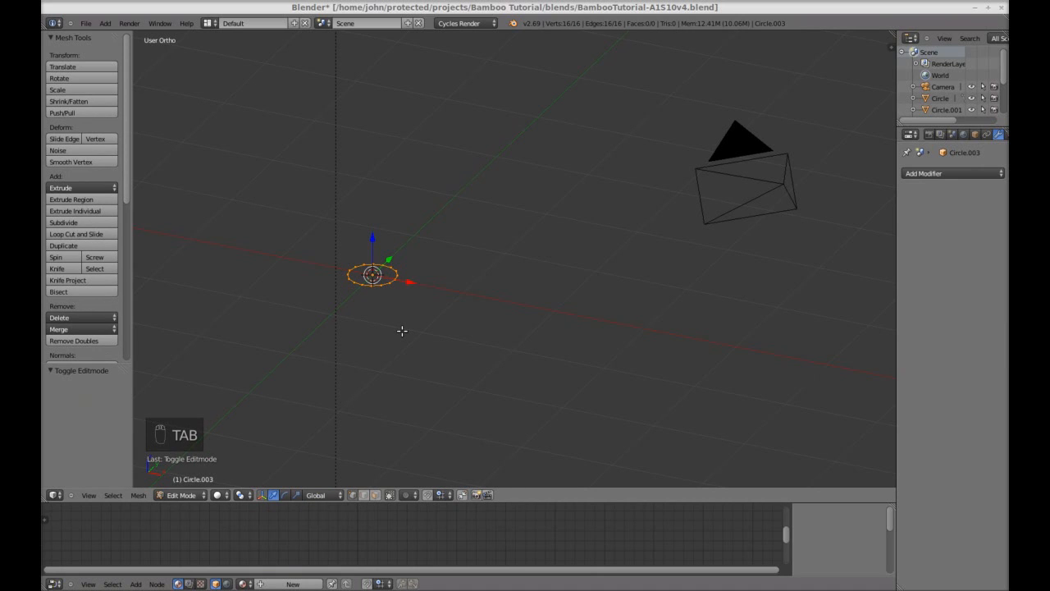
pyautogui.press('e')
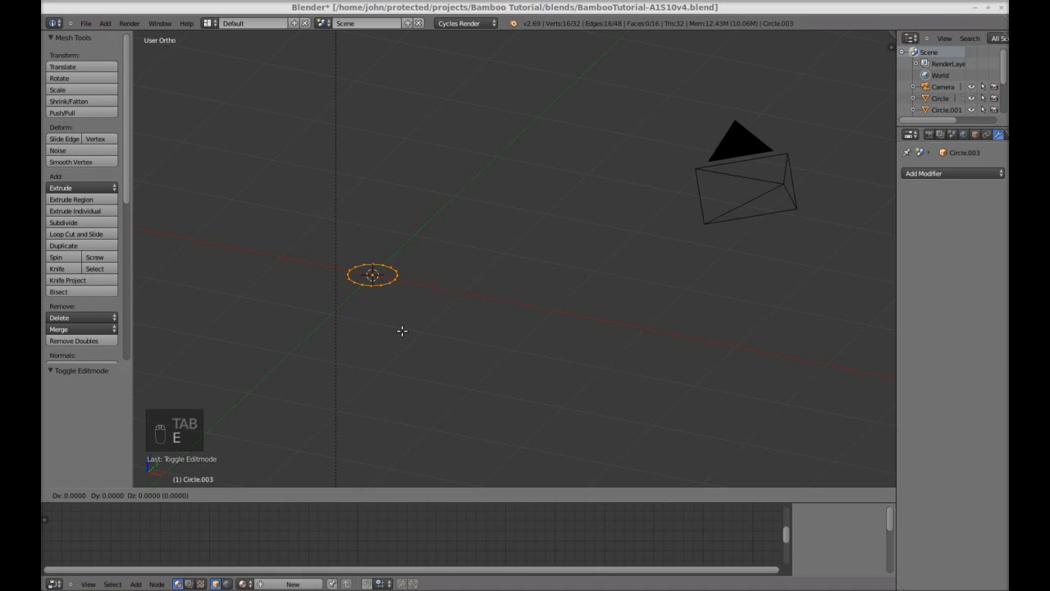
pyautogui.write('2')
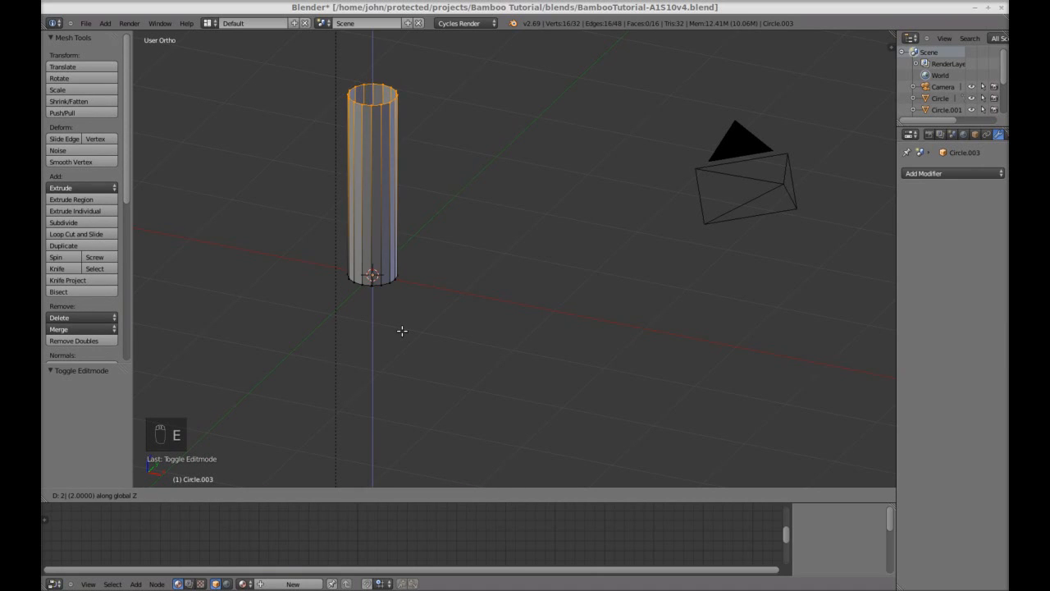
pyautogui.click(402, 331)
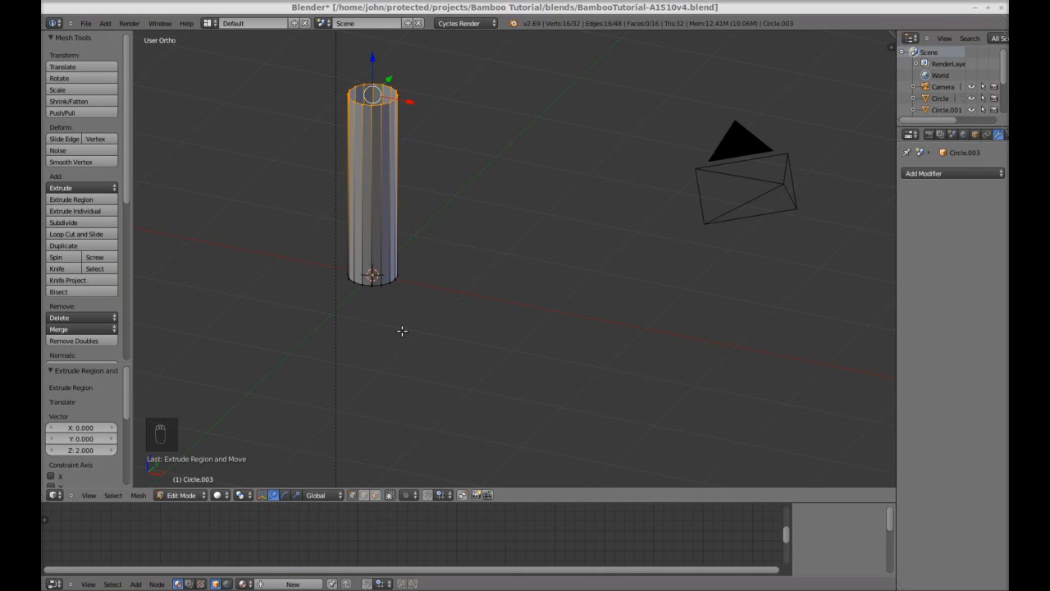
# - View the tube from the front, centre it in the viewport and set the viewport shading to Wireframe
pyautogui.press('KP_1')
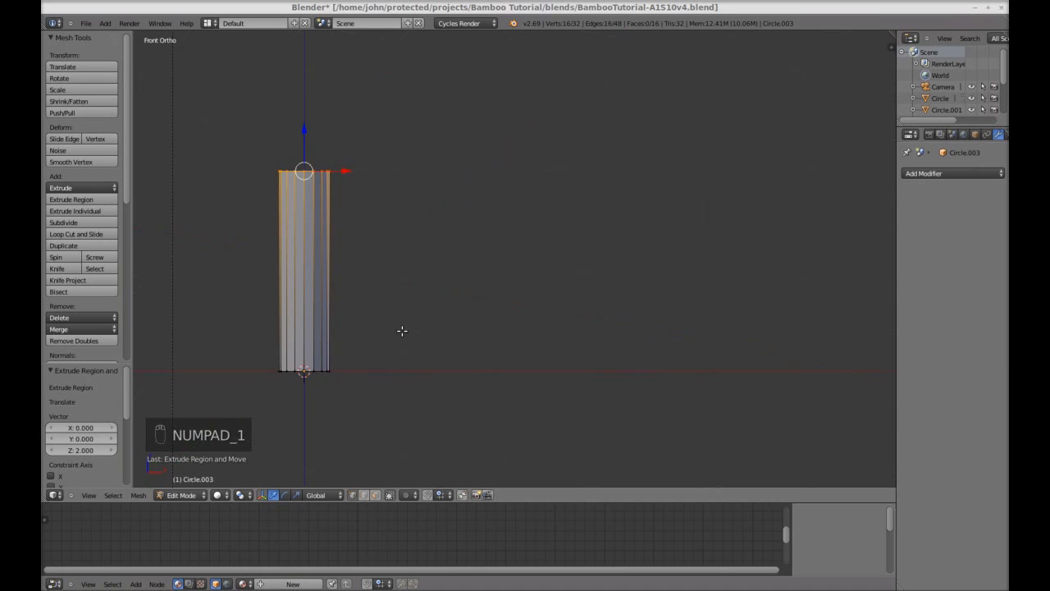
pyautogui.keyDown('shift'); pyautogui.moveTo(394, 288); pyautogui.dragTo(566, 278, button='middle'); pyautogui.keyUp('shift')
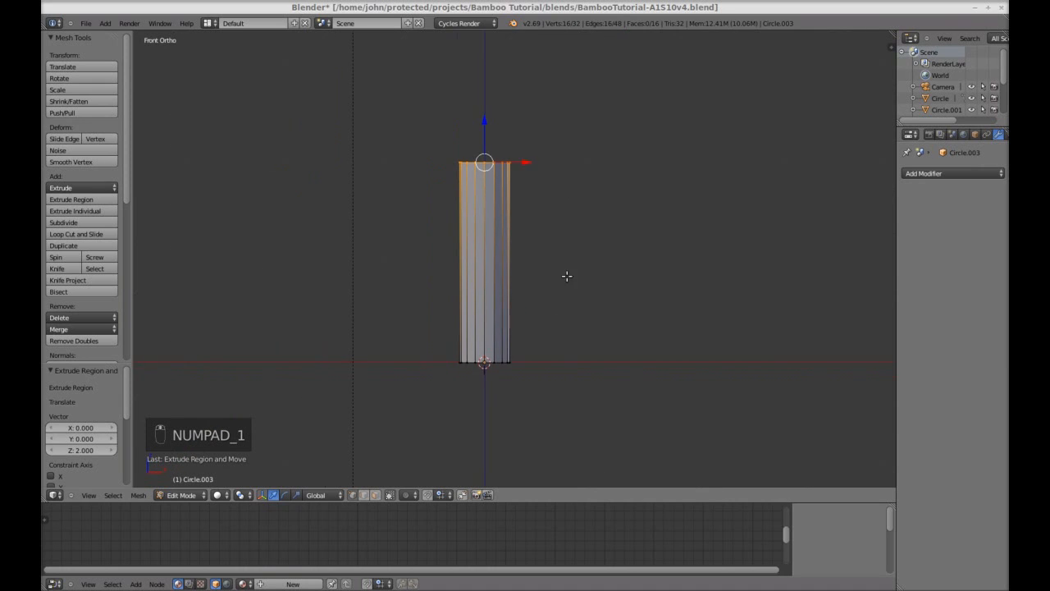
pyautogui.click(239, 495)
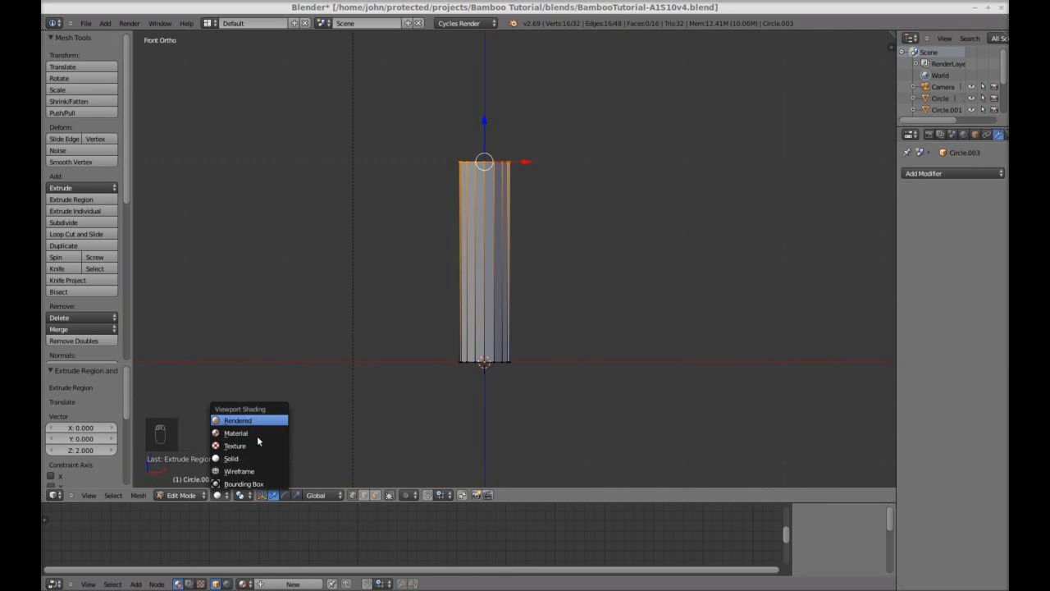
pyautogui.click(253, 473)
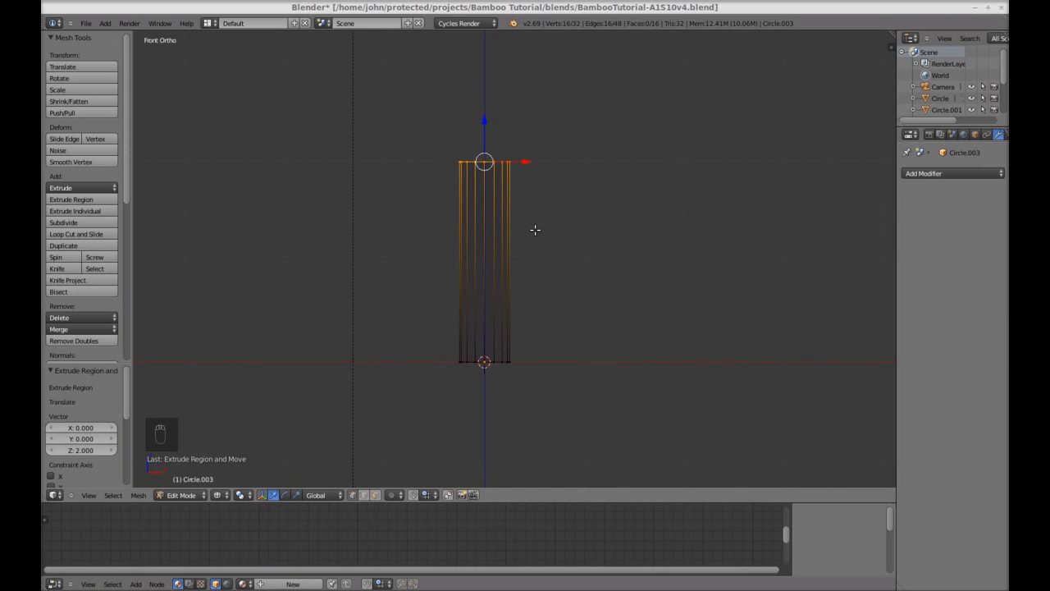
# - Extrude the tube's top ring upward along Z by about 0.055 to add a thin band
pyautogui.scroll(5, 499, 311)
pyautogui.keyDown('shift'); pyautogui.moveTo(452, 302); pyautogui.dragTo(549, 342, button='middle'); pyautogui.keyUp('shift')
pyautogui.scroll(3, 547, 280)
pyautogui.press('e')
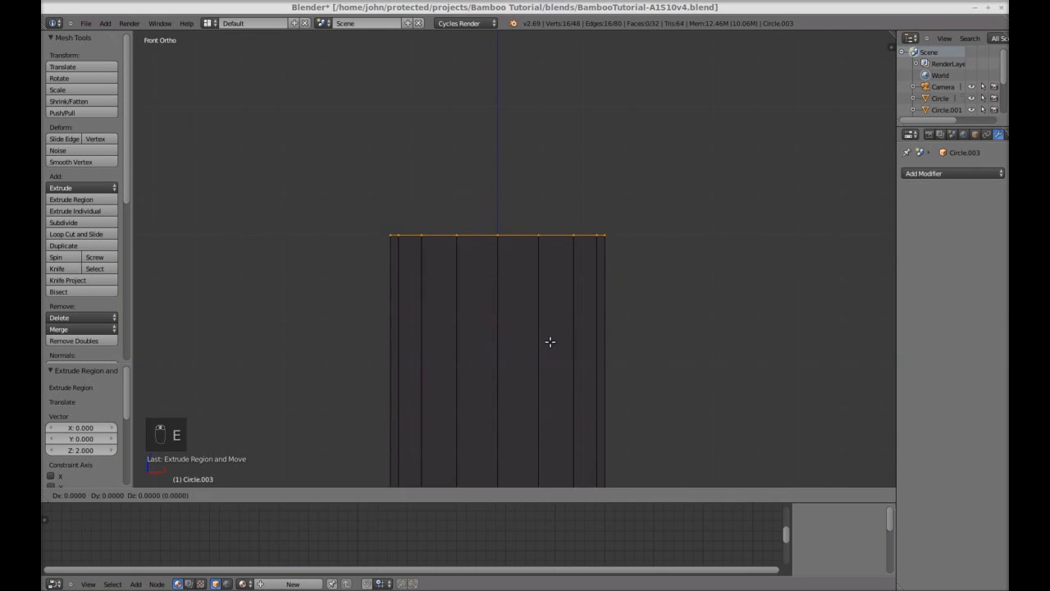
pyautogui.click(553, 318)
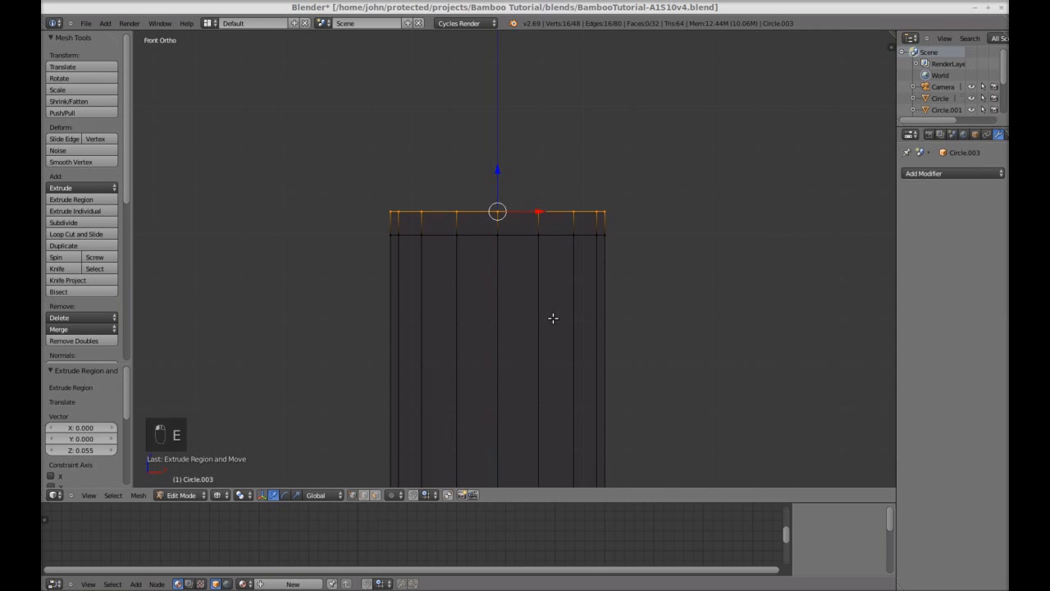
# - Extrude the tube's top ring upward along Z by about 0.064 to add a second thin band
pyautogui.hotkey('shift', 'e')
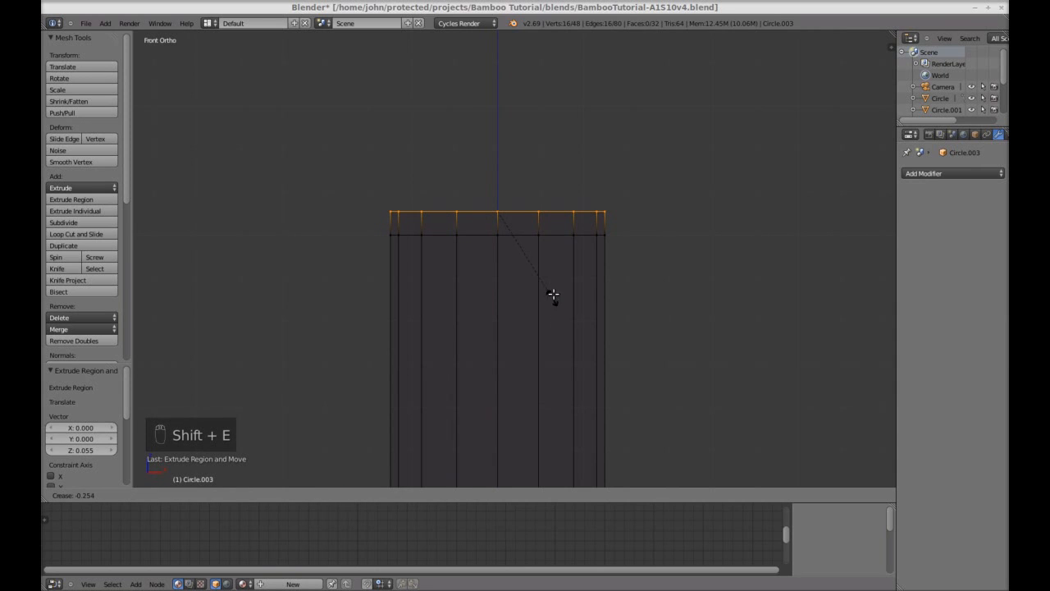
pyautogui.click(556, 247)
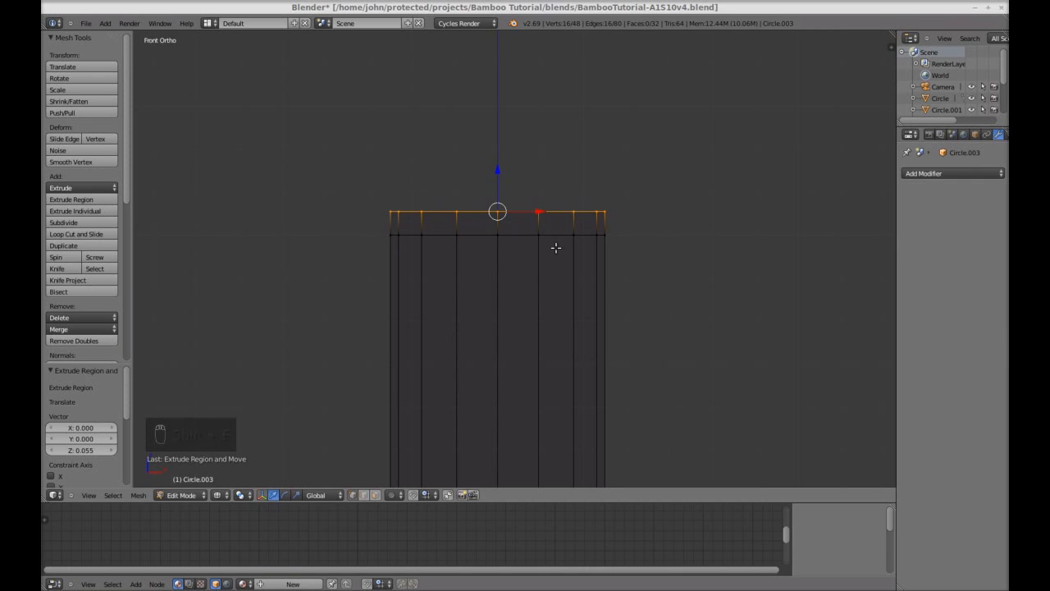
pyautogui.moveTo(555, 247); pyautogui.dragTo(530, 274, button='middle')
pyautogui.press('e')
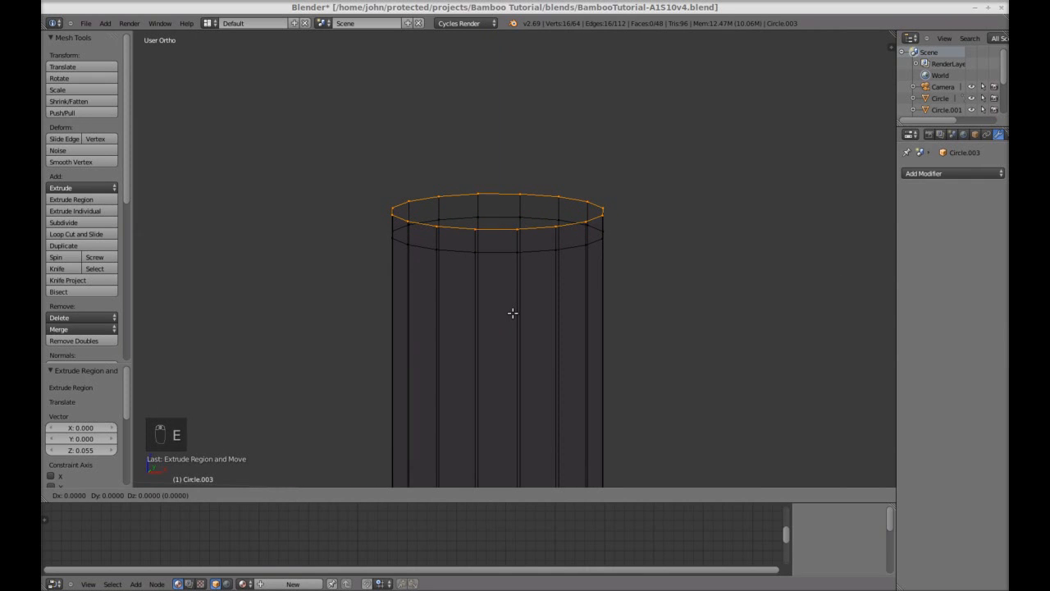
pyautogui.press('z')
pyautogui.click(518, 286)
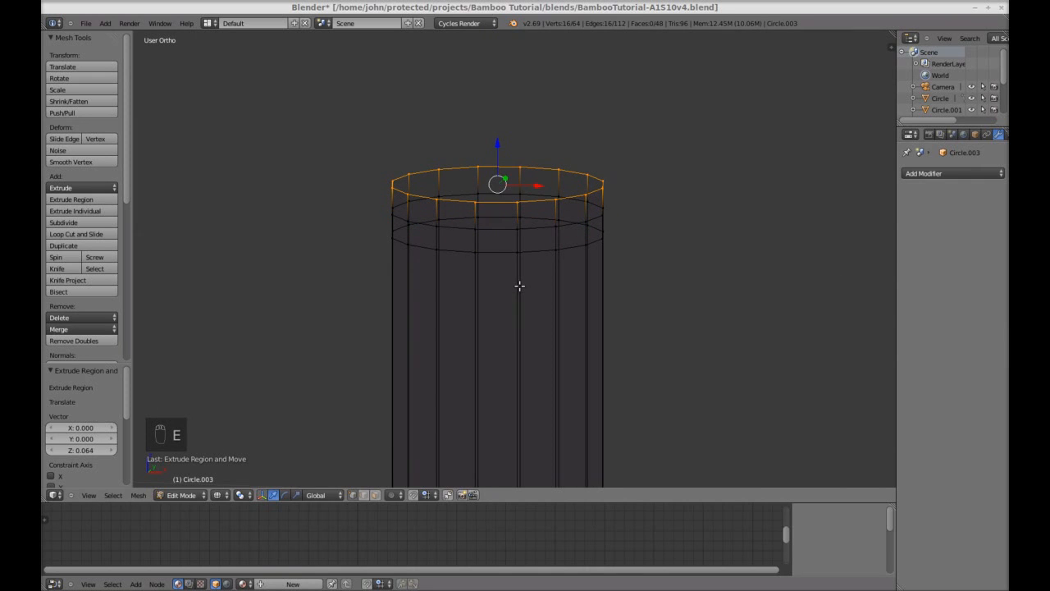
# - In front view, extrude the top ring upward twice more, about 0.067 each time, and clear the selection
pyautogui.press('KP_1')
pyautogui.press('e')
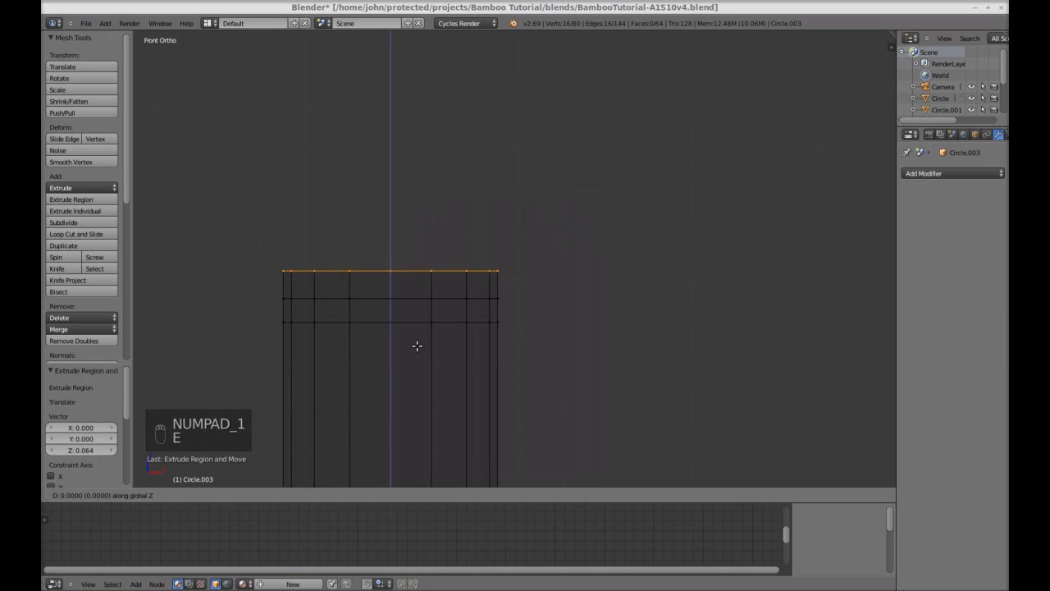
pyautogui.click(423, 318)
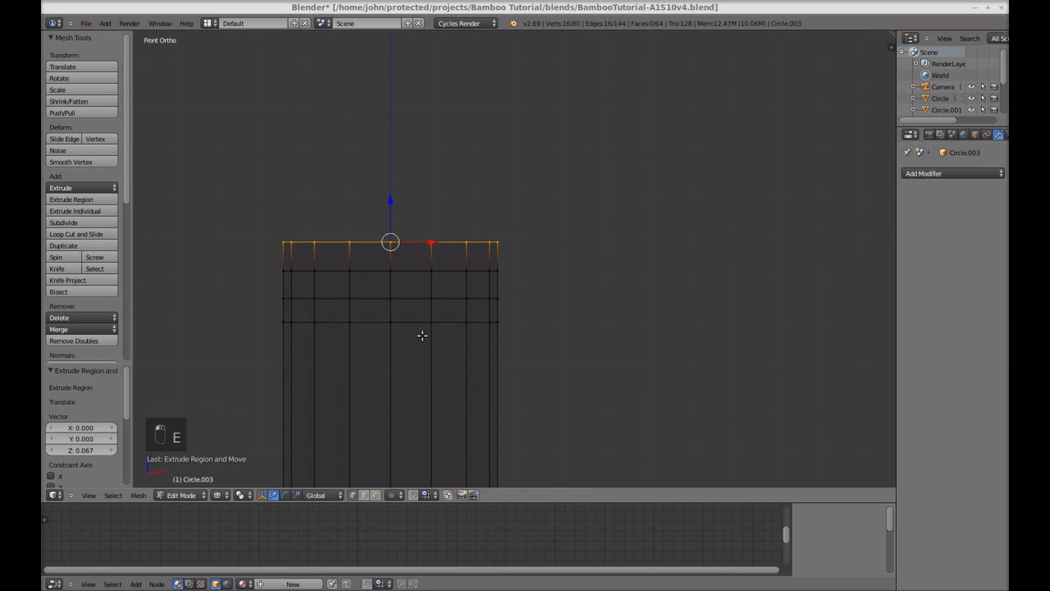
pyautogui.press('e')
pyautogui.click(425, 306)
pyautogui.press('a')
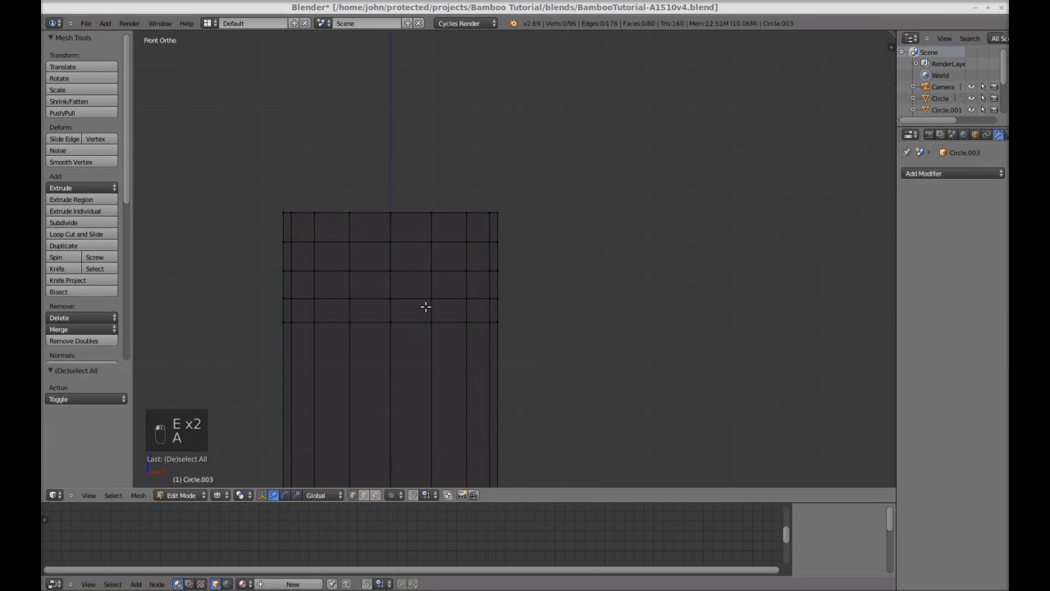
# - Try enlarging the band between the second and third rings from the tube's top
pyautogui.keyDown('shift'); pyautogui.moveTo(473, 304); pyautogui.dragTo(523, 254, button='middle'); pyautogui.keyUp('shift')
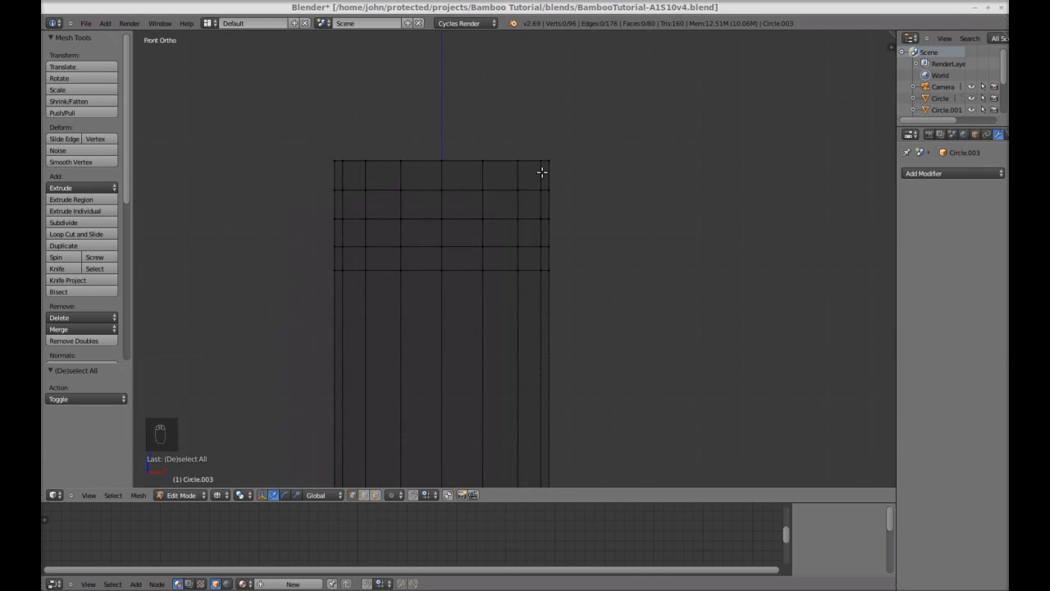
pyautogui.keyDown('alt'); pyautogui.rightClick(497, 189); pyautogui.keyUp('alt')
pyautogui.keyDown('alt'); pyautogui.keyDown('shift'); pyautogui.rightClick(501, 218); pyautogui.keyUp('shift'); pyautogui.keyUp('alt')
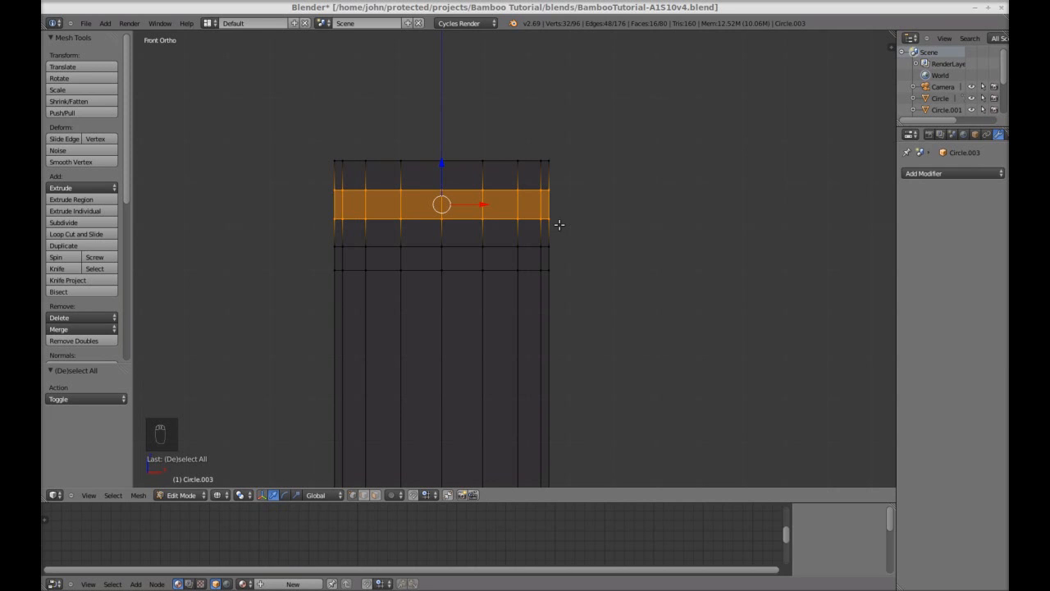
pyautogui.press('s')
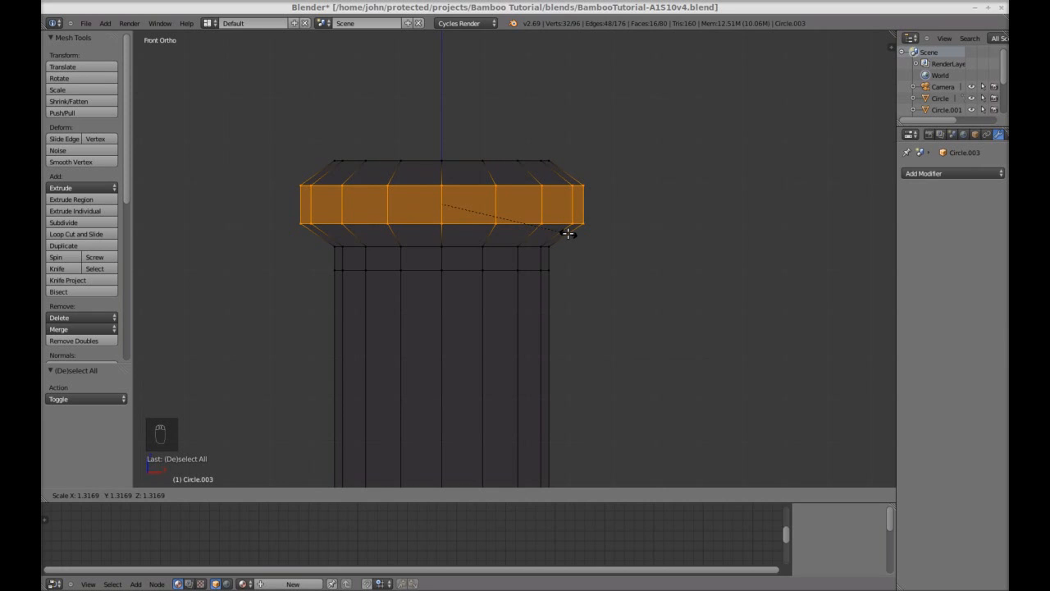
pyautogui.rightClick(568, 234)
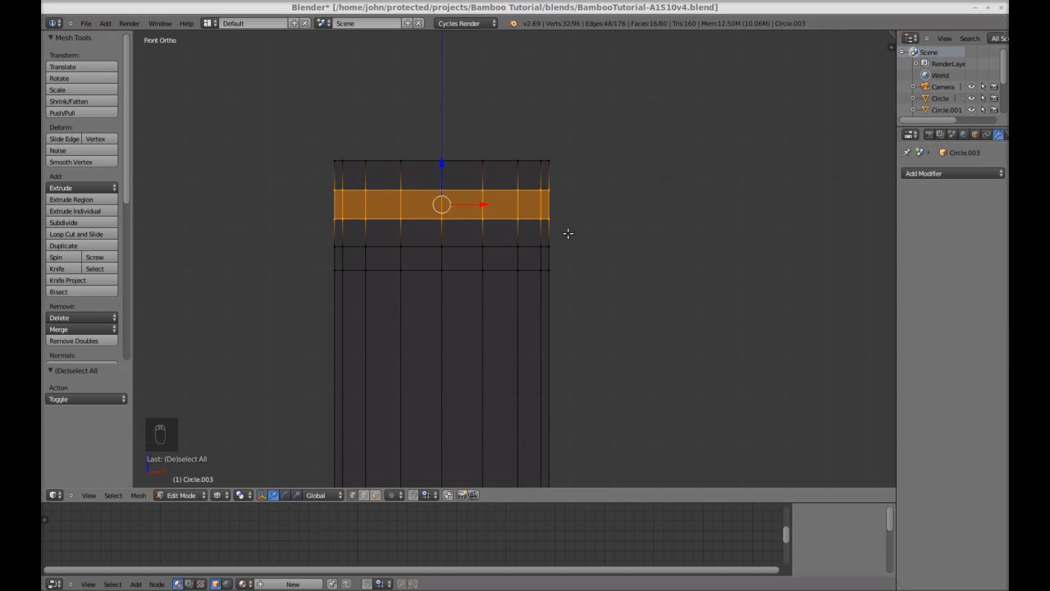
pyautogui.press('a')
pyautogui.keyDown('alt'); pyautogui.rightClick(502, 269); pyautogui.keyUp('alt')
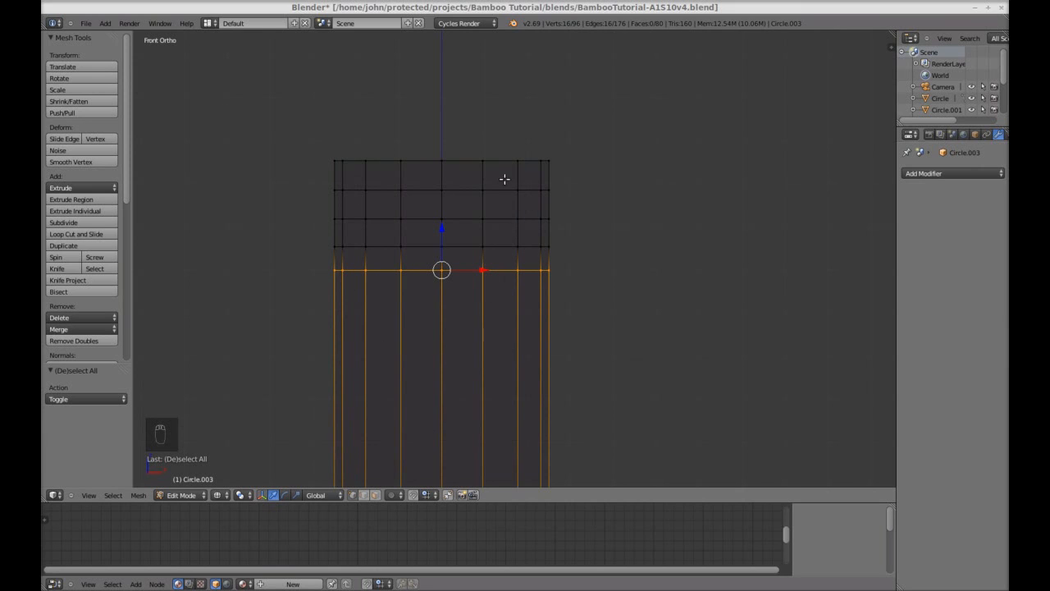
pyautogui.press('a')
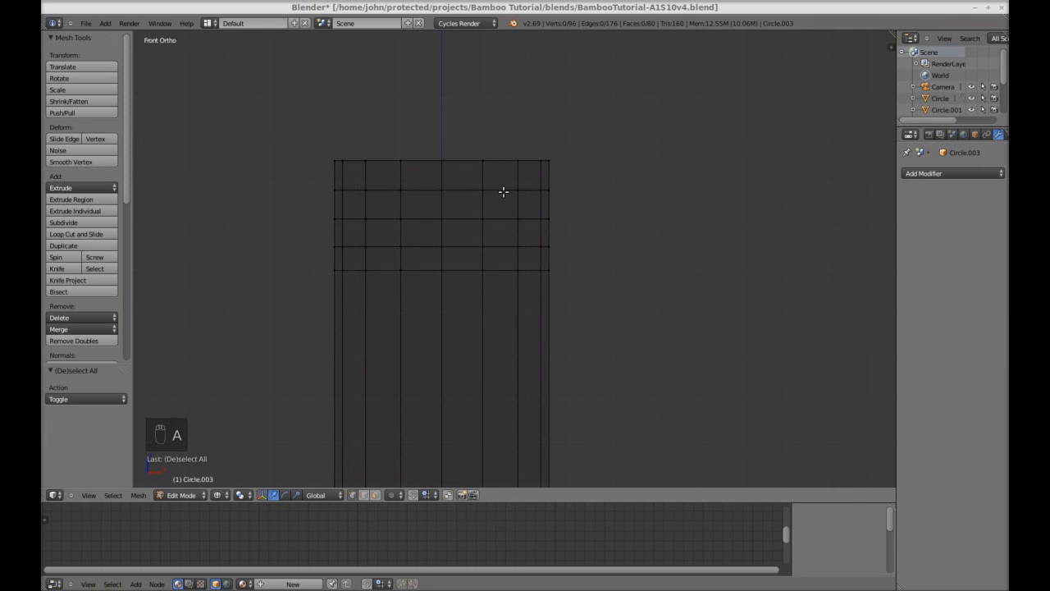
# - Scale the band between the second and third rings by about 1.163, try rotating it, and undo the scaling
pyautogui.keyDown('alt'); pyautogui.rightClick(500, 191); pyautogui.keyUp('alt')
pyautogui.keyDown('alt'); pyautogui.keyDown('shift'); pyautogui.rightClick(501, 217); pyautogui.keyUp('shift'); pyautogui.keyUp('alt')
pyautogui.press('s')
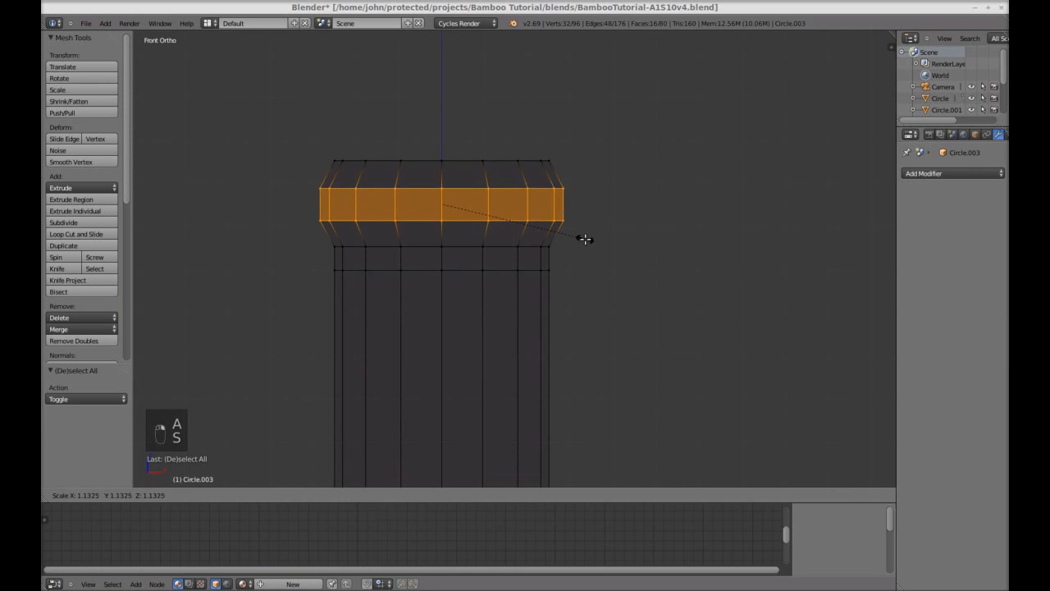
pyautogui.click(588, 241)
pyautogui.press('r')
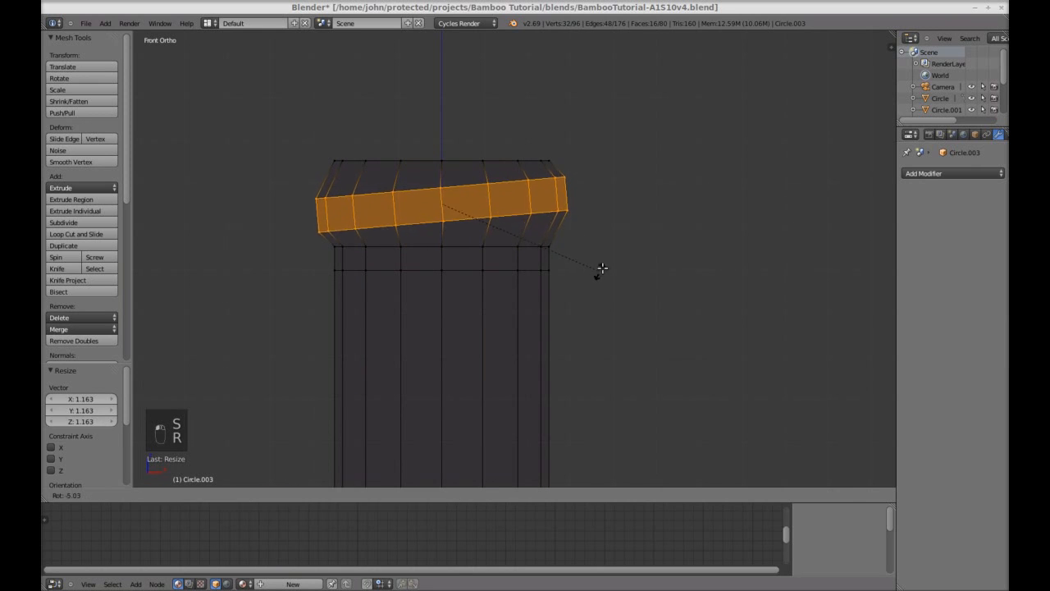
pyautogui.rightClick(585, 270)
pyautogui.hotkey('ctrl', 'z')
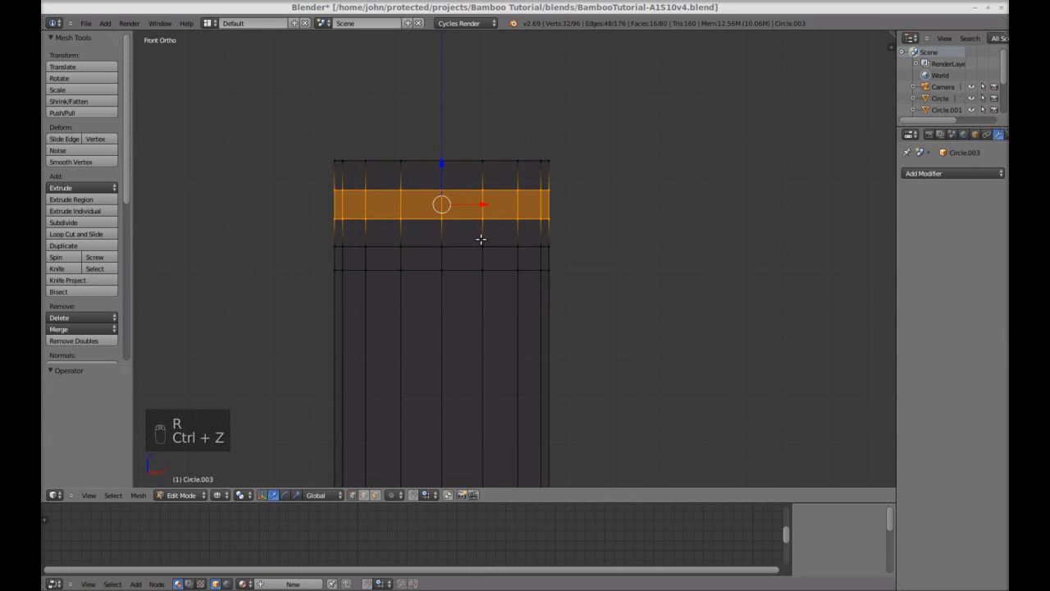
pyautogui.press('a')
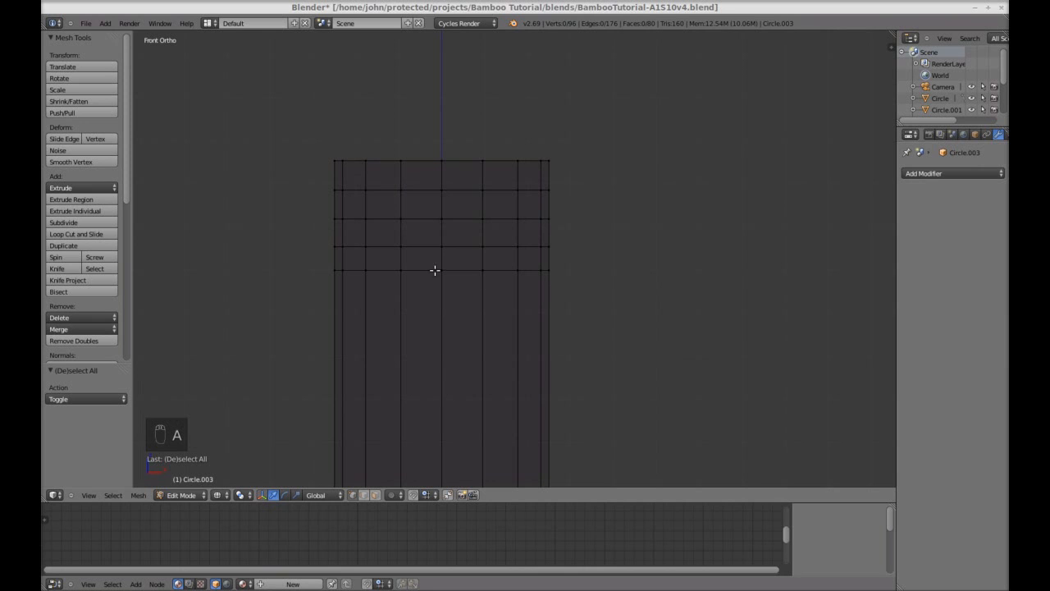
# - Extrude the tube's bottom ring downward along Z by about 0.06 and clear the selection
pyautogui.keyDown('shift'); pyautogui.moveTo(509, 389); pyautogui.dragTo(519, 231, button='middle'); pyautogui.keyUp('shift')
pyautogui.scroll(-3, 539, 275)
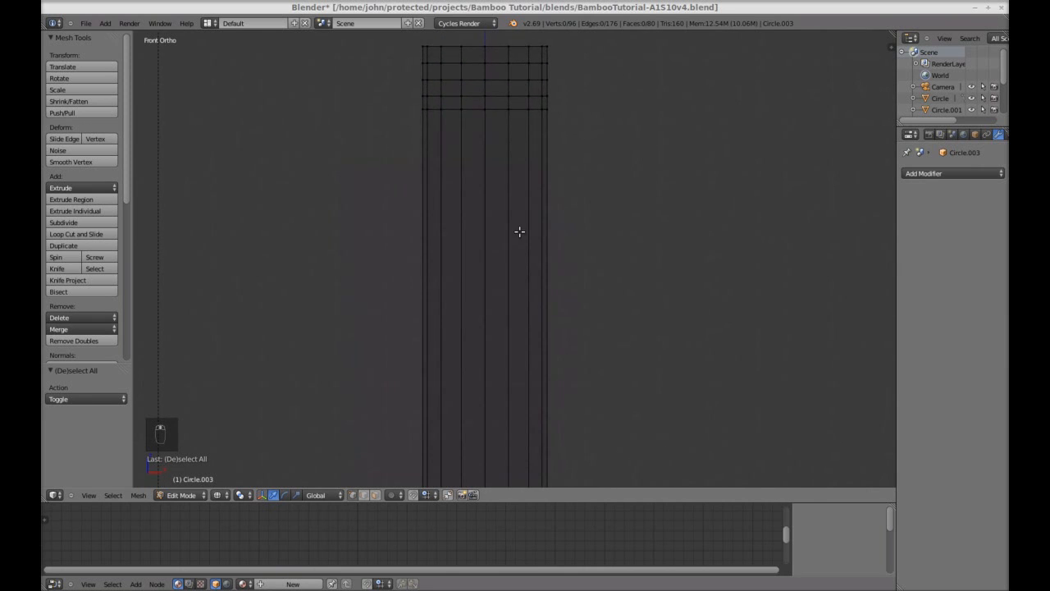
pyautogui.scroll(-2, 512, 324)
pyautogui.moveTo(511, 319)
pyautogui.keyDown('shift'); pyautogui.mouseDown(button='middle')
pyautogui.moveTo(509, 271)
pyautogui.moveTo(490, 284)
pyautogui.moveTo(499, 322)
pyautogui.mouseUp(button='middle'); pyautogui.keyUp('shift')
pyautogui.keyDown('shift'); pyautogui.moveTo(506, 308); pyautogui.dragTo(533, 266, button='middle'); pyautogui.keyUp('shift')
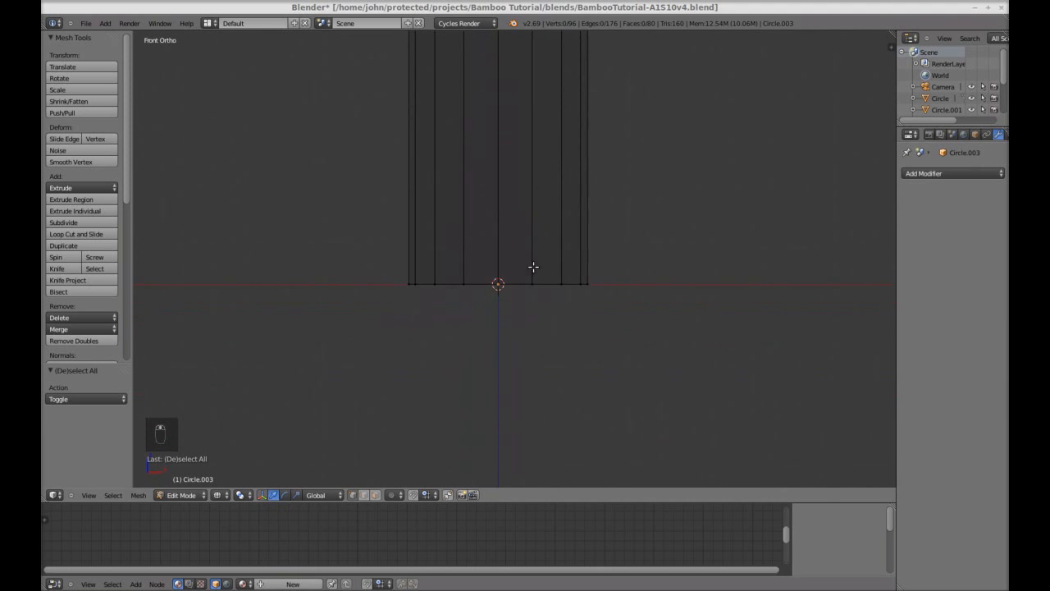
pyautogui.press('a')
pyautogui.press('a')
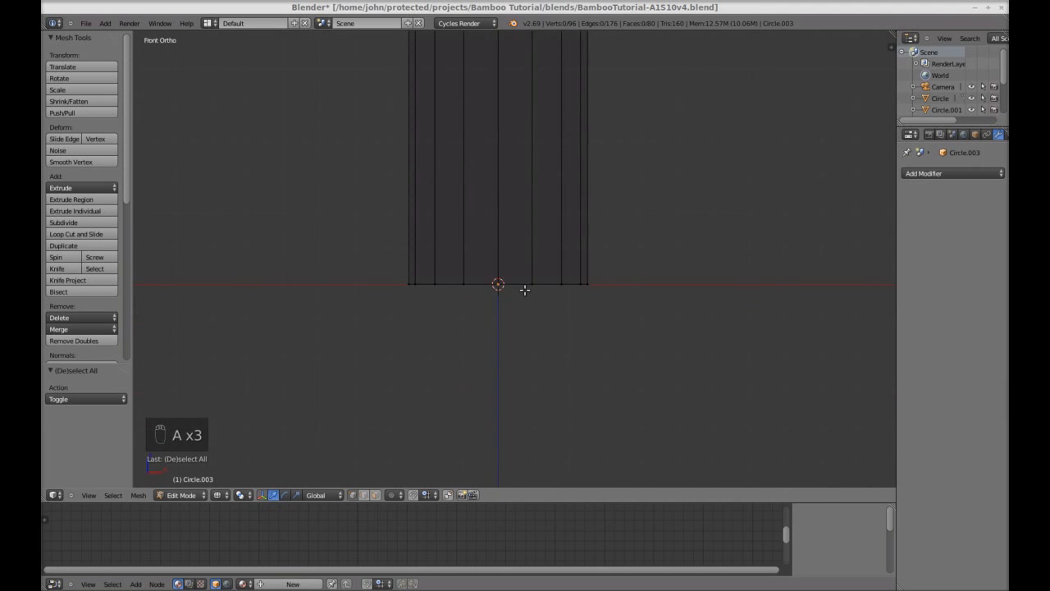
pyautogui.press('a')
pyautogui.press('e')
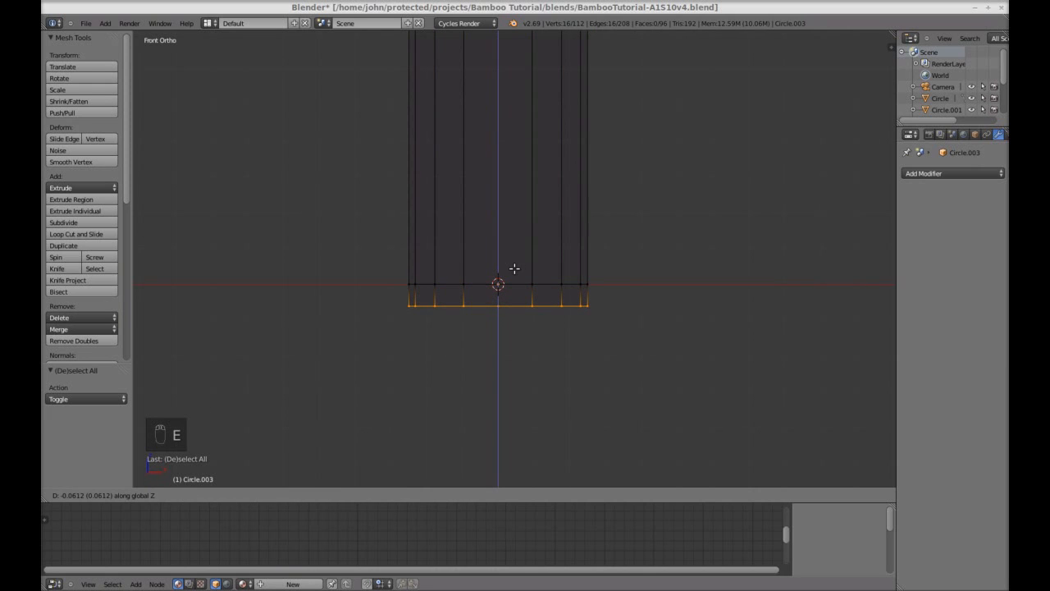
pyautogui.click(514, 271)
pyautogui.press('a')
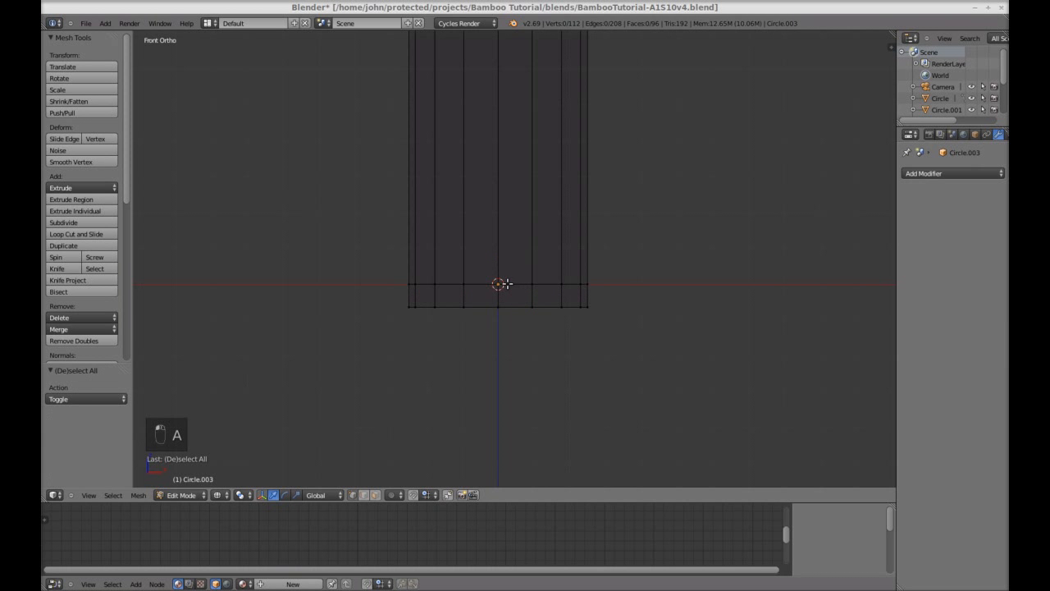
# - Add four loop cuts around the tube's long middle section and slide them downward by a factor of about 0.606
pyautogui.keyDown('shift'); pyautogui.moveTo(522, 216); pyautogui.dragTo(517, 350, button='middle'); pyautogui.keyUp('shift')
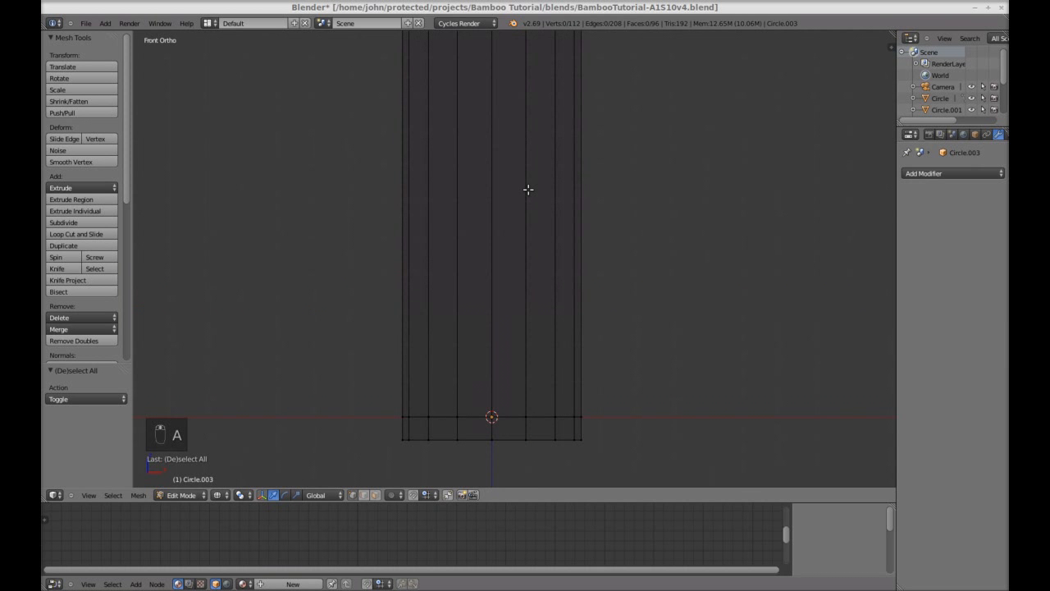
pyautogui.keyDown('shift'); pyautogui.moveTo(527, 256); pyautogui.dragTo(528, 385, button='middle'); pyautogui.keyUp('shift')
pyautogui.scroll(-5, 523, 263)
pyautogui.keyDown('shift'); pyautogui.moveTo(523, 206); pyautogui.dragTo(516, 228, button='middle'); pyautogui.keyUp('shift')
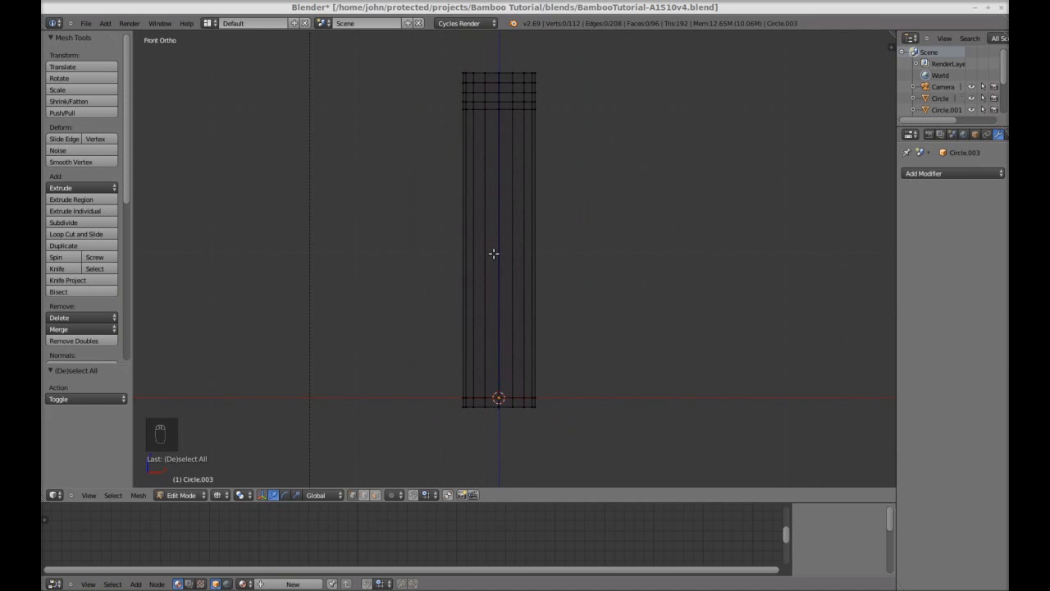
pyautogui.hotkey('ctrl', 'r')
pyautogui.scroll(1, 520, 274)
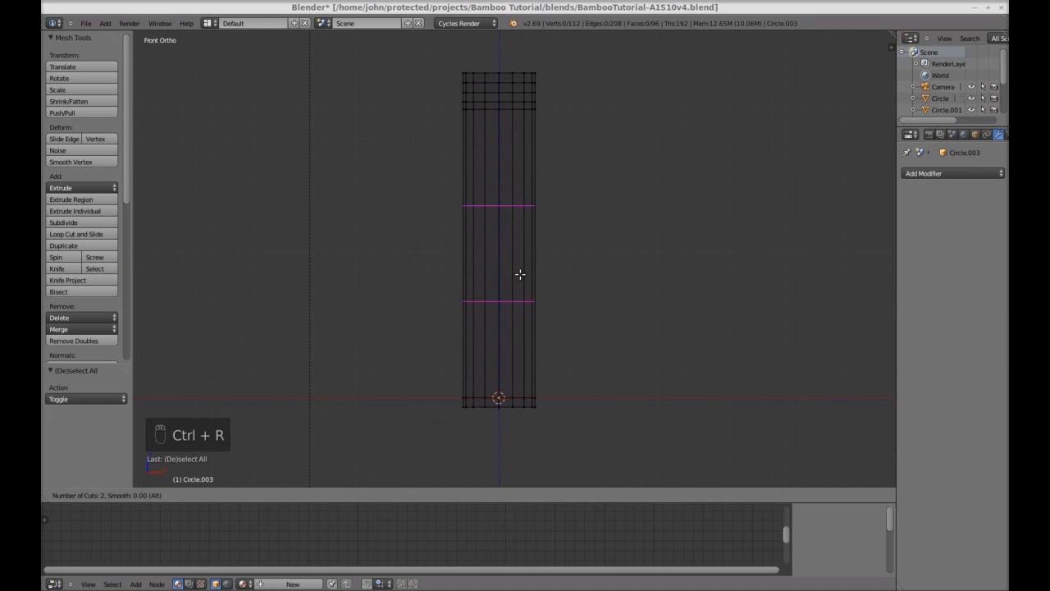
pyautogui.scroll(2, 520, 274)
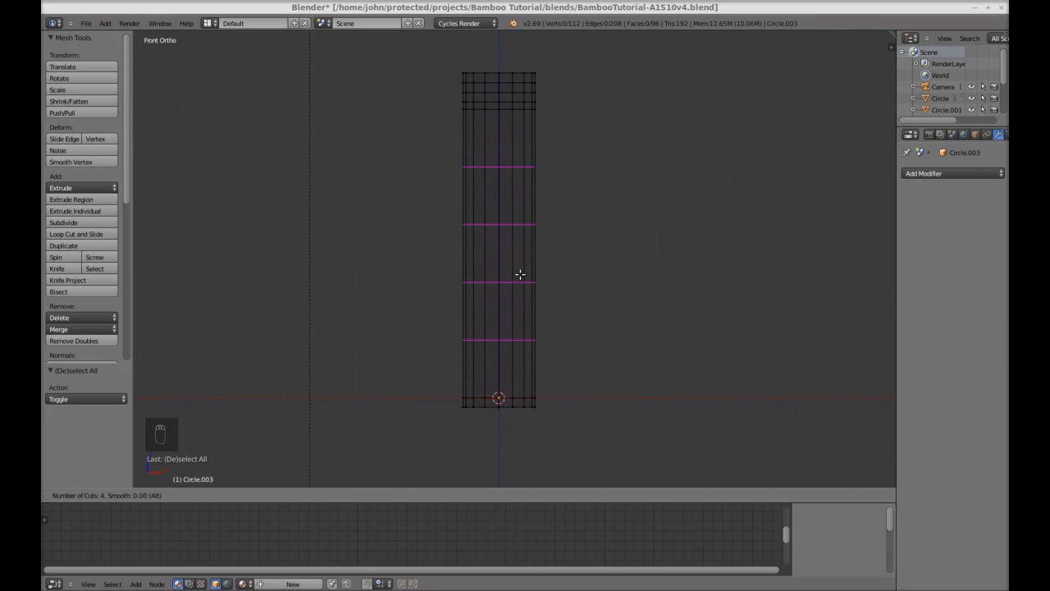
pyautogui.click(520, 274)
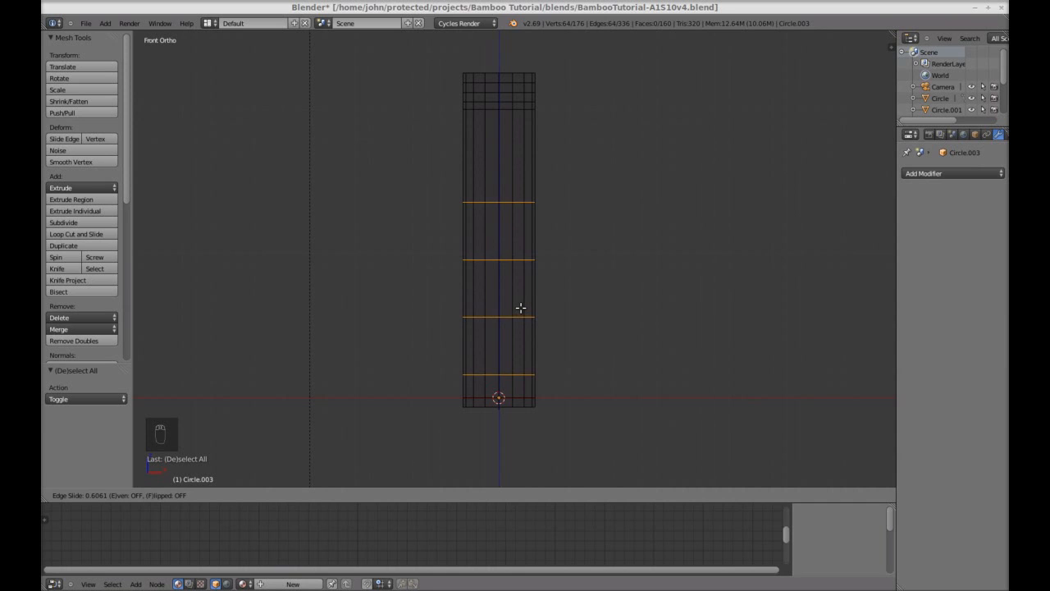
pyautogui.click(522, 308)
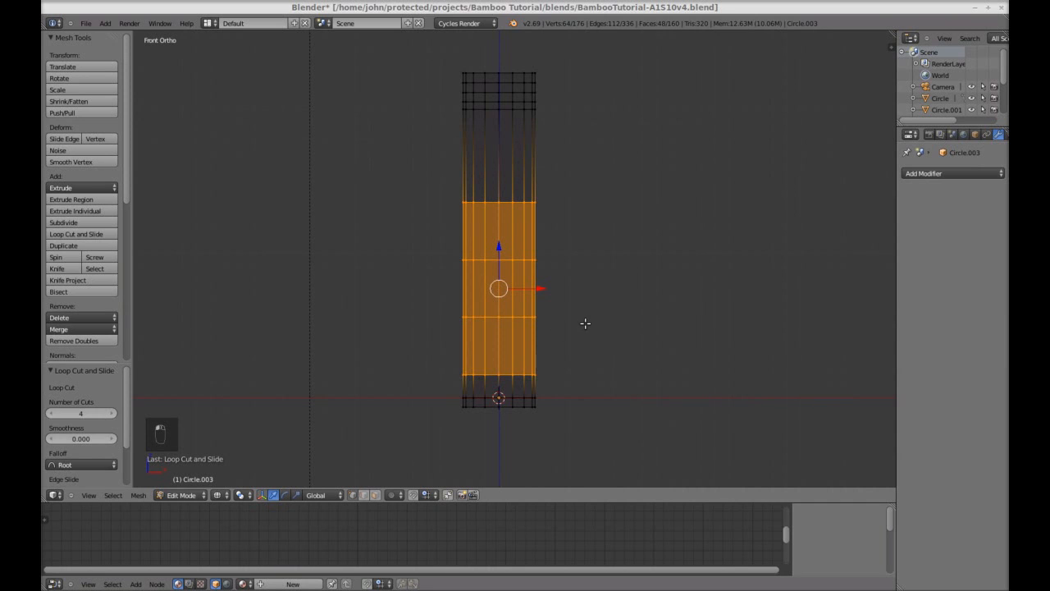
pyautogui.press('a')
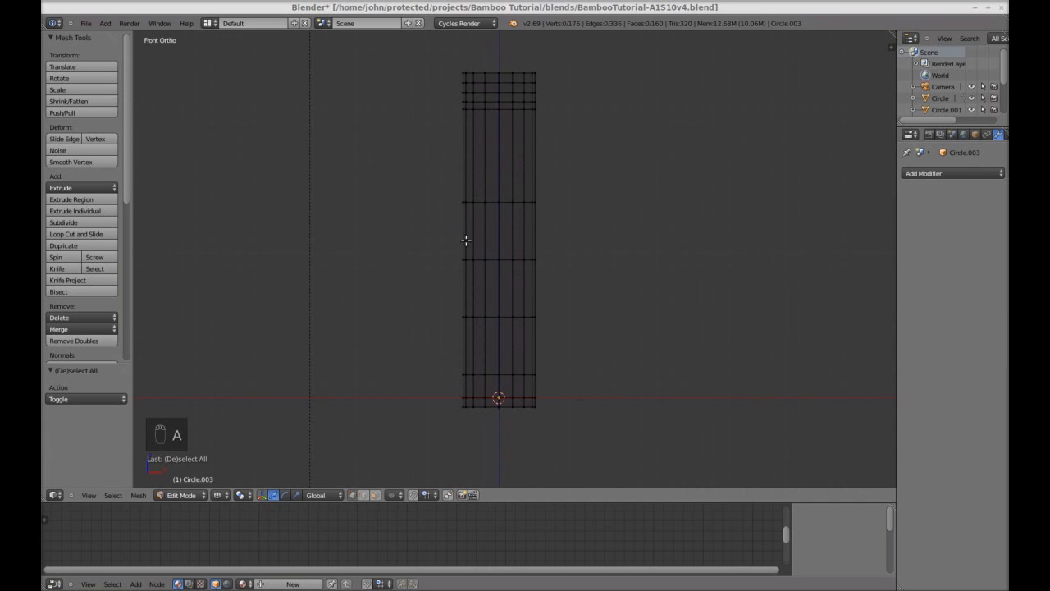
# - Scale the three lower loops of the middle section by about 0.801, undo the scaling and clear the selection
pyautogui.press('b')
pyautogui.moveTo(435, 227); pyautogui.dragTo(601, 371)
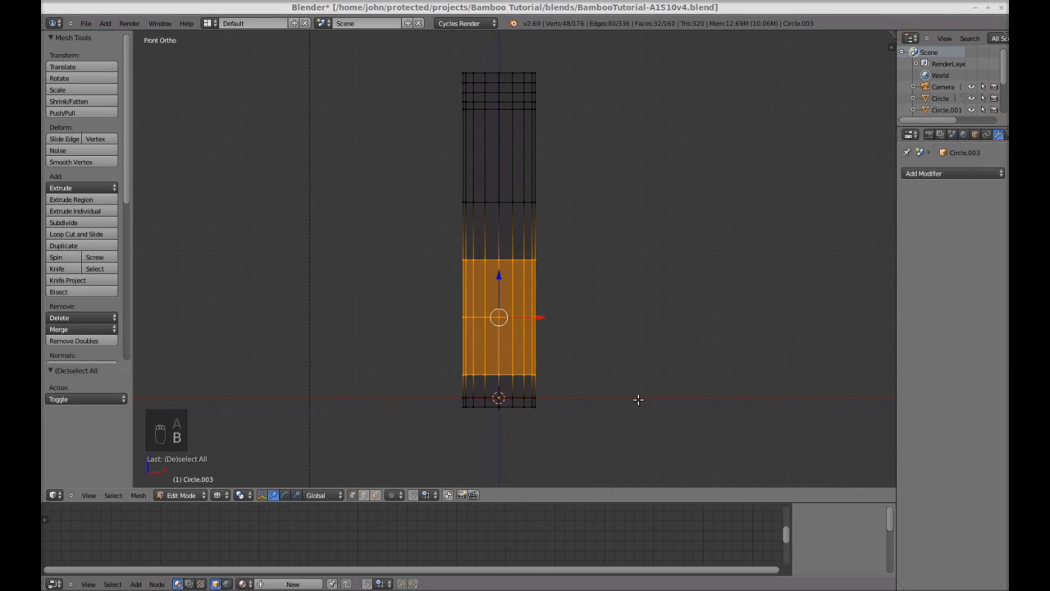
pyautogui.press('s')
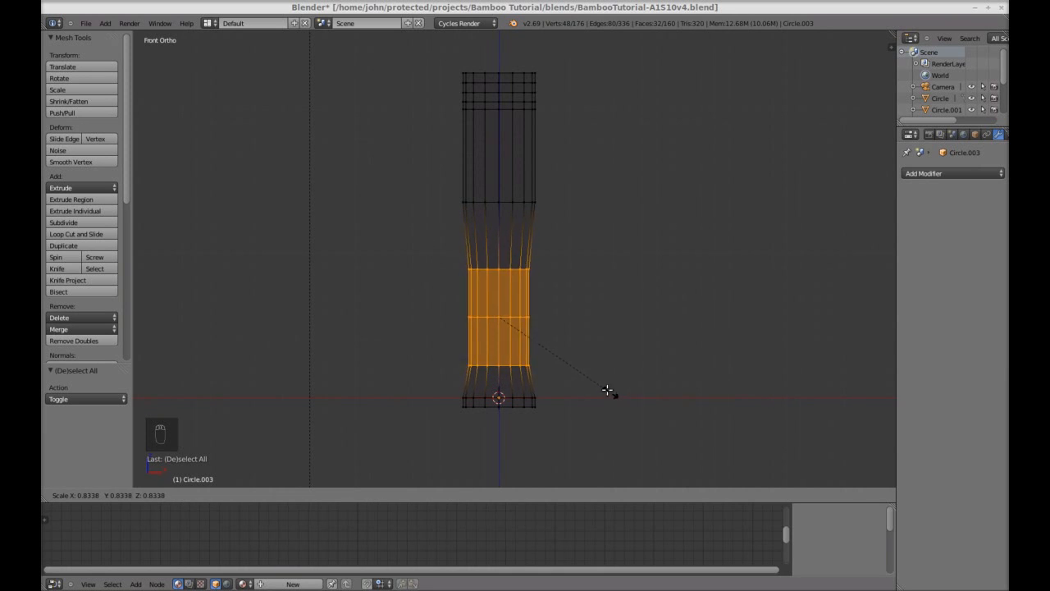
pyautogui.click(610, 388)
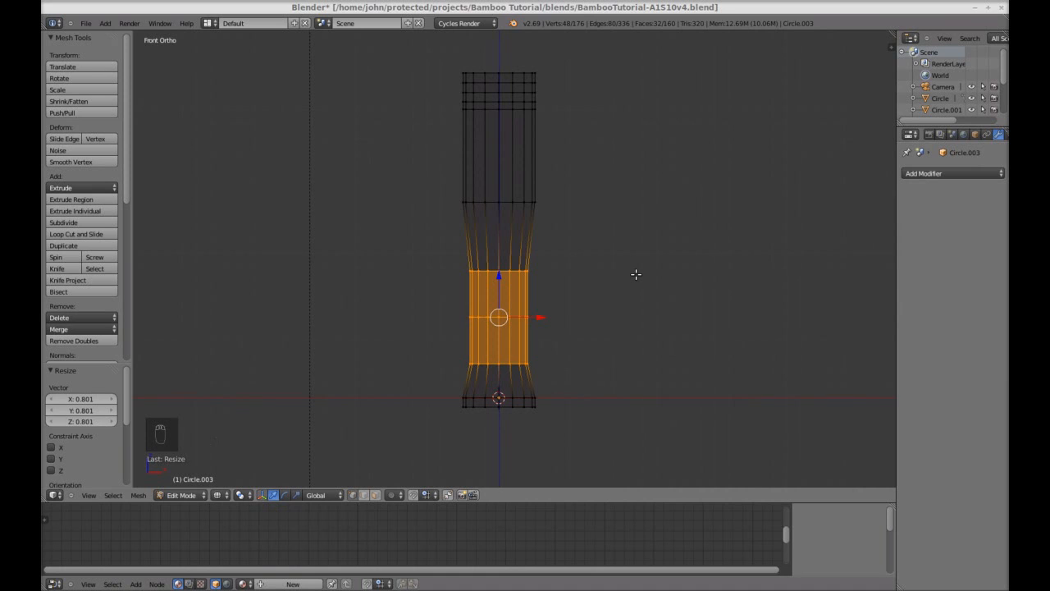
pyautogui.hotkey('ctrl', 'z')
pyautogui.press('a')
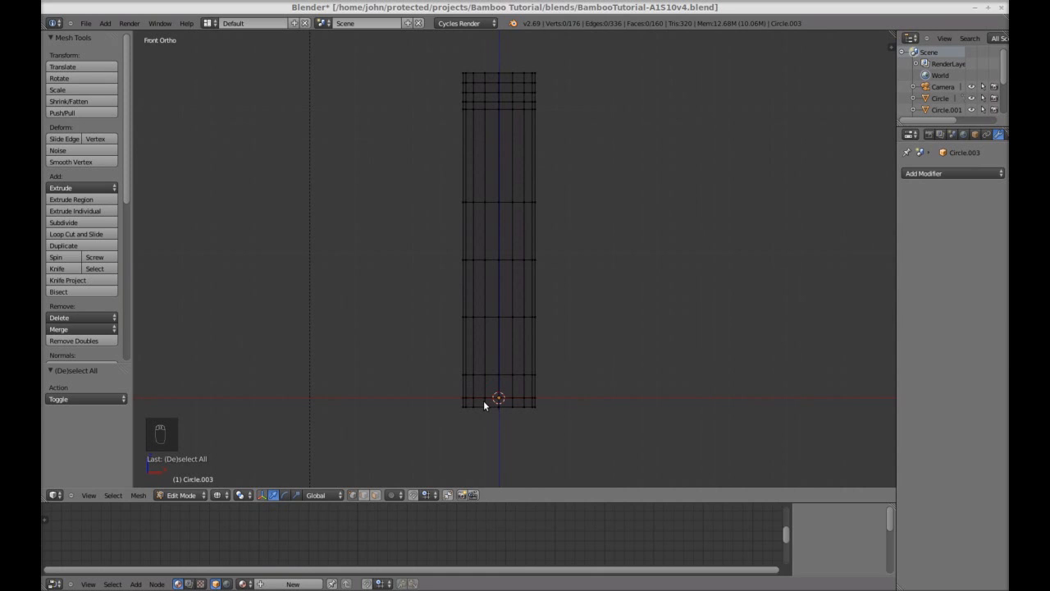
# - Switch the cane tube to Object Mode and back to Edit Mode
pyautogui.press('Tab')
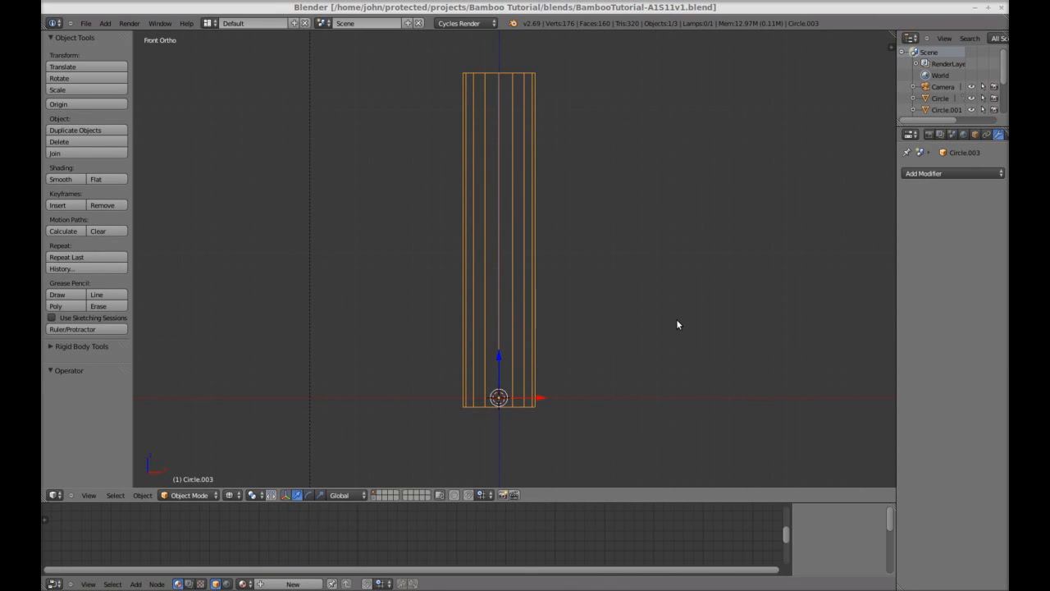
pyautogui.press('Tab')
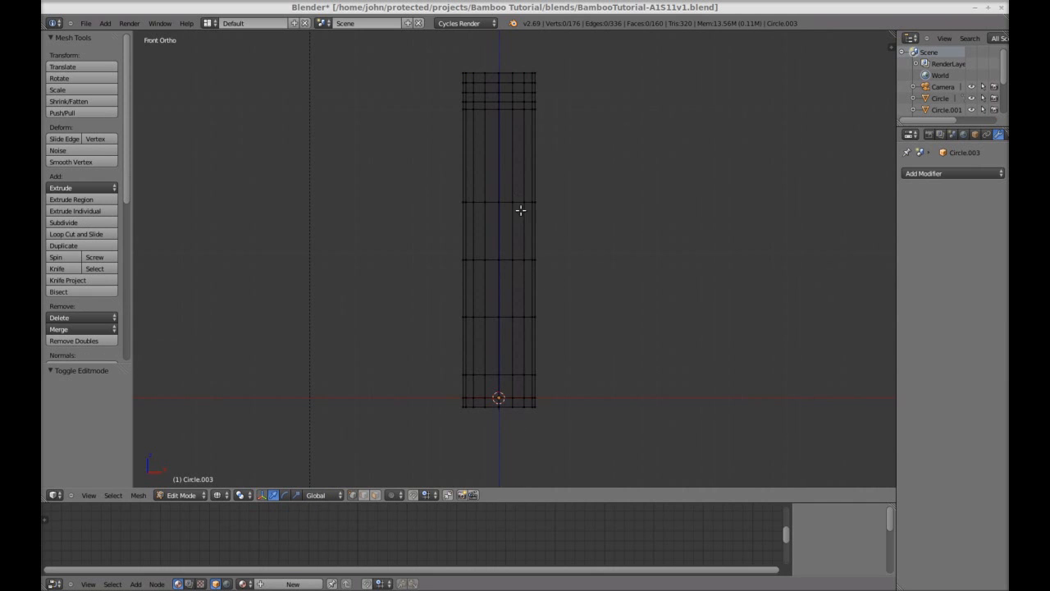
# - Mark a seam along one vertical edge line running the full height of the tube and clear the selection
pyautogui.moveTo(518, 213)
pyautogui.mouseDown(button='middle')
pyautogui.moveTo(520, 195)
pyautogui.moveTo(524, 202)
pyautogui.mouseUp(button='middle')
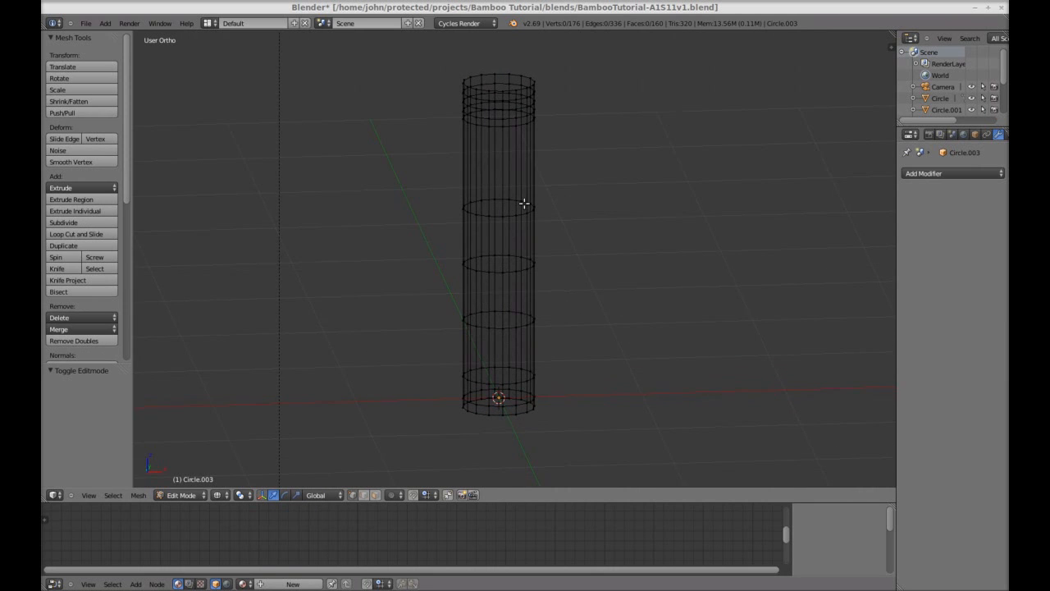
pyautogui.keyDown('alt'); pyautogui.rightClick(496, 80); pyautogui.keyUp('alt')
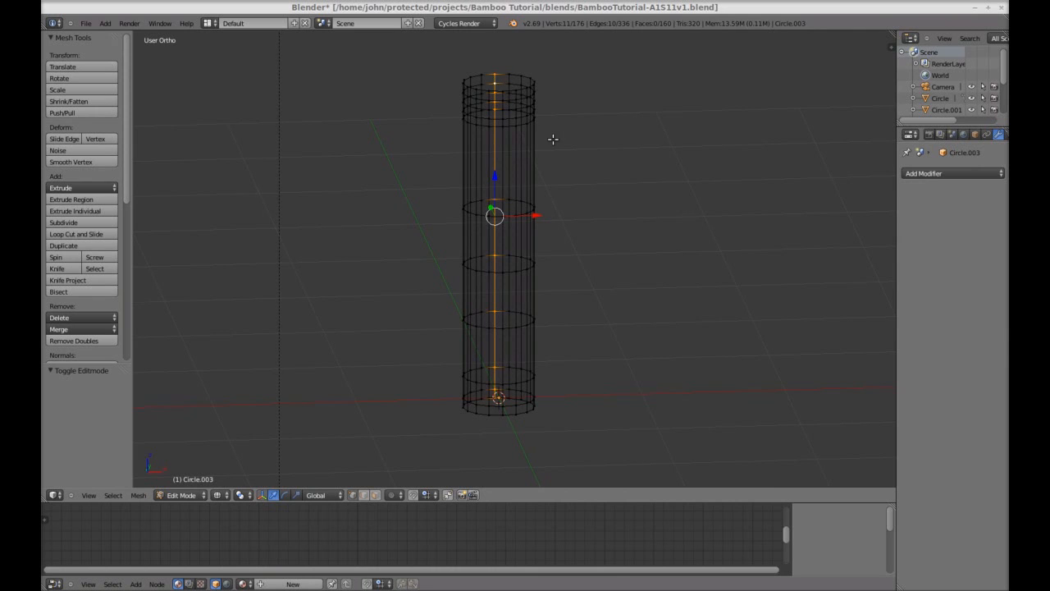
pyautogui.moveTo(553, 140); pyautogui.dragTo(531, 153, button='middle')
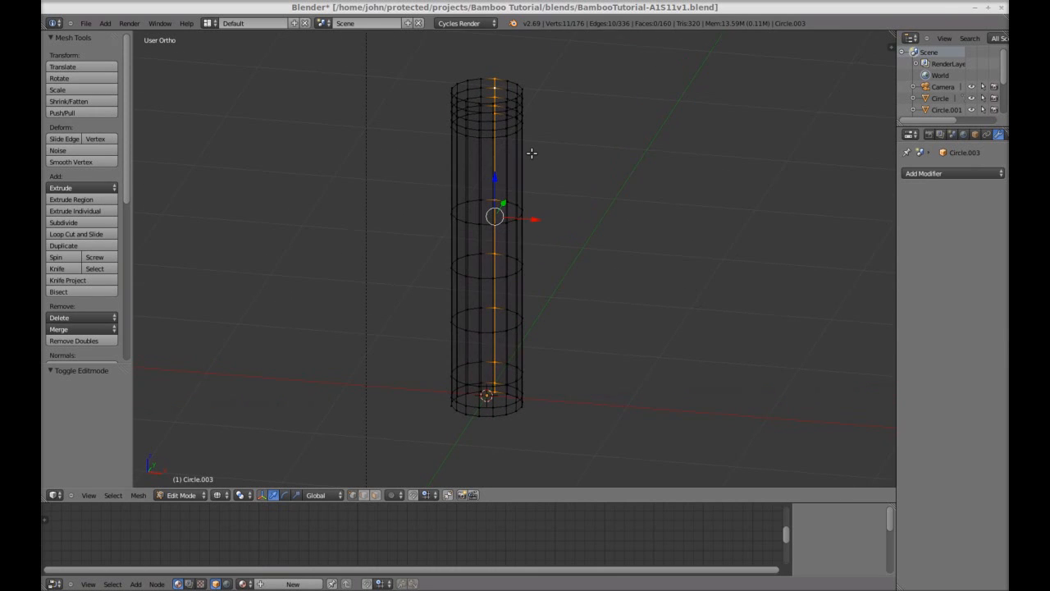
pyautogui.press('space')
pyautogui.write('mark seam')
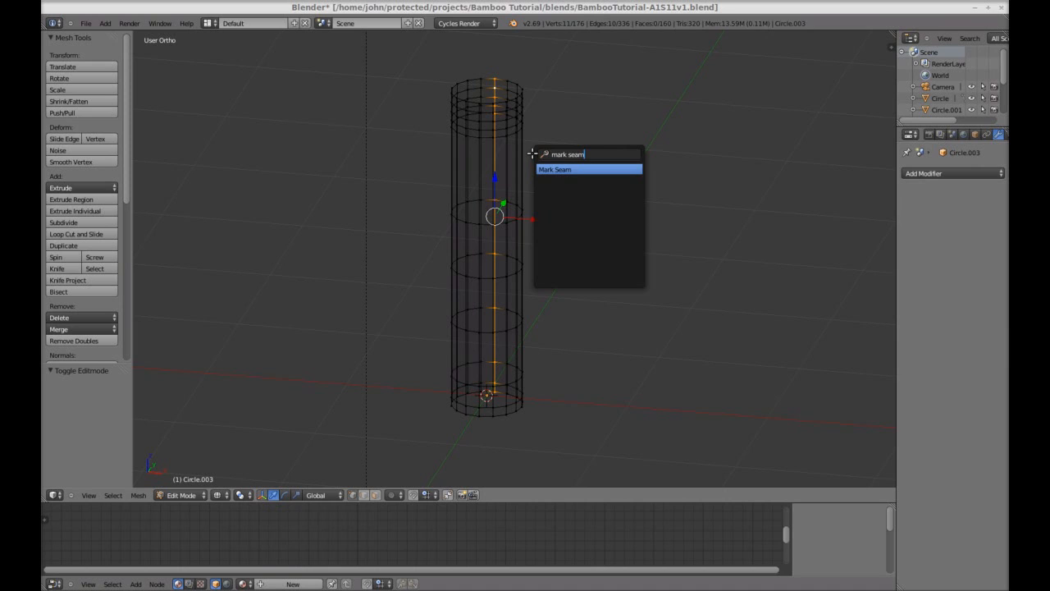
pyautogui.press('Return')
pyautogui.press('a')
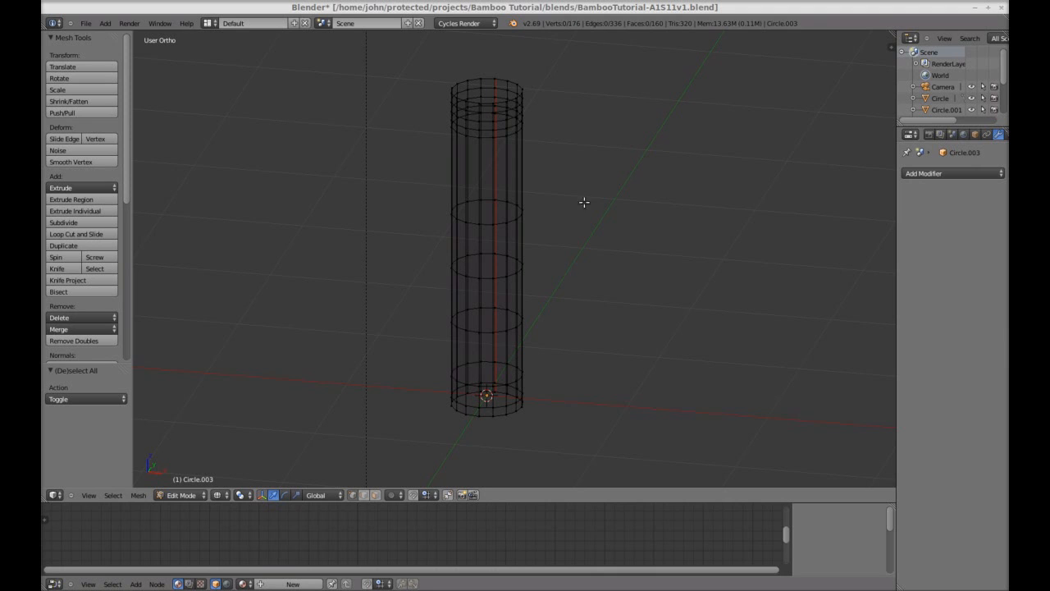
# - Split the 3D view into two side-by-side areas and switch the new one to the UV/Image Editor
pyautogui.keyDown('shift'); pyautogui.moveTo(583, 213); pyautogui.dragTo(495, 211, button='middle'); pyautogui.keyUp('shift')
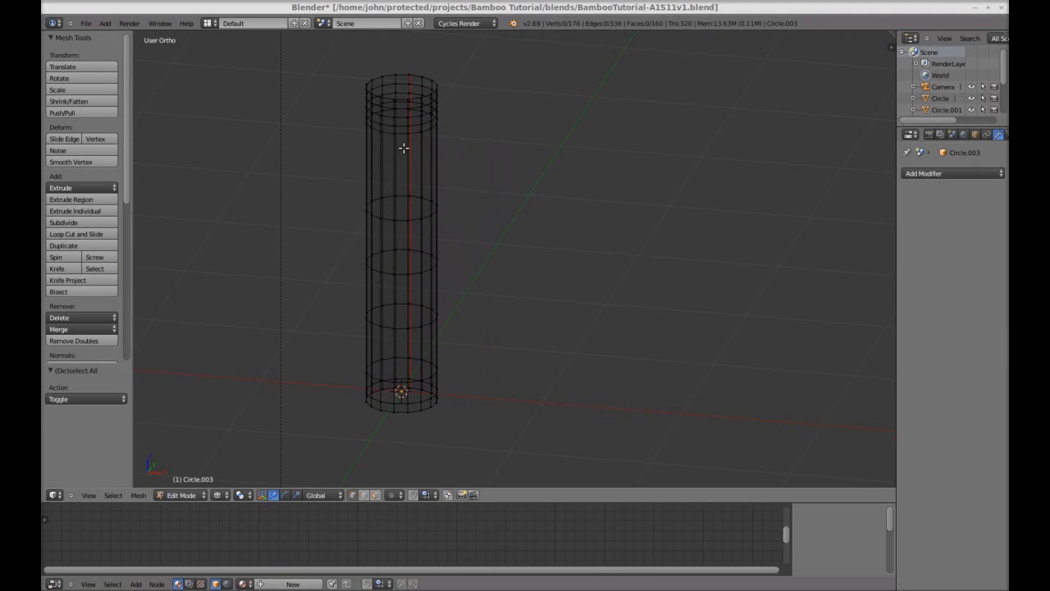
pyautogui.rightClick(623, 503)
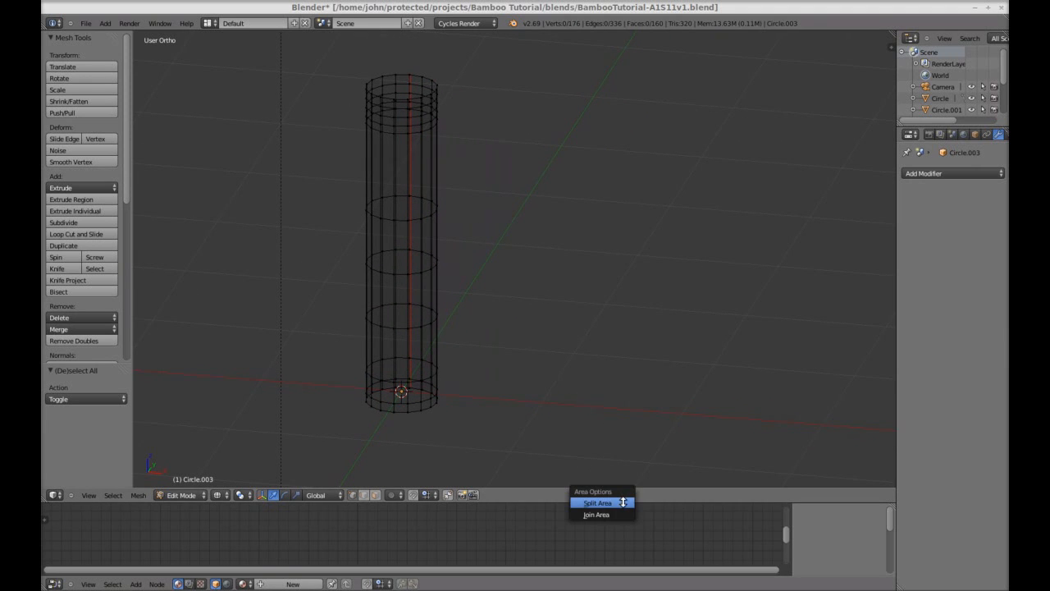
pyautogui.click(623, 503)
pyautogui.click(503, 413)
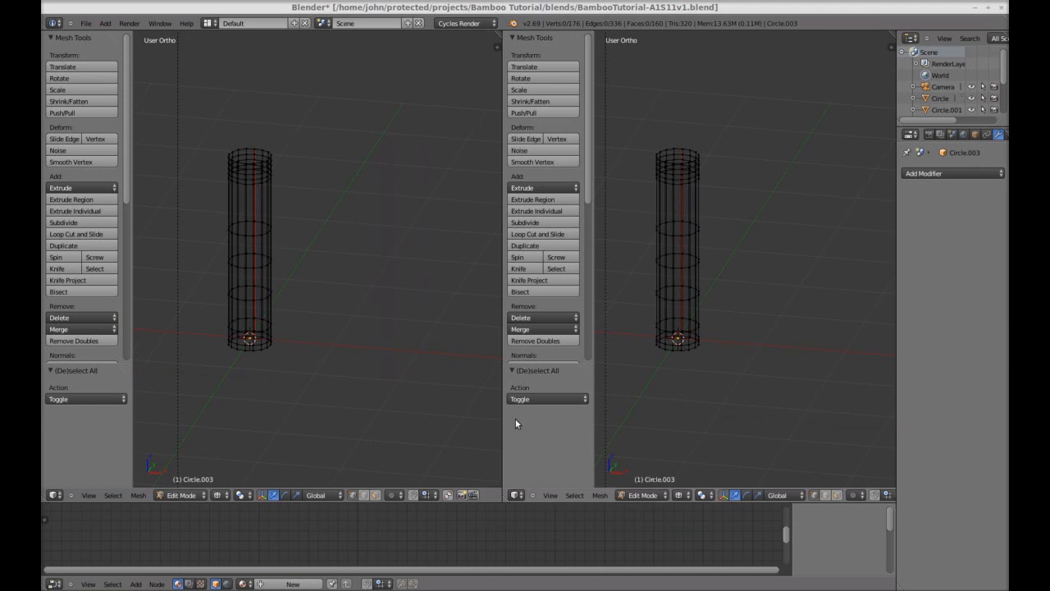
pyautogui.click(515, 494)
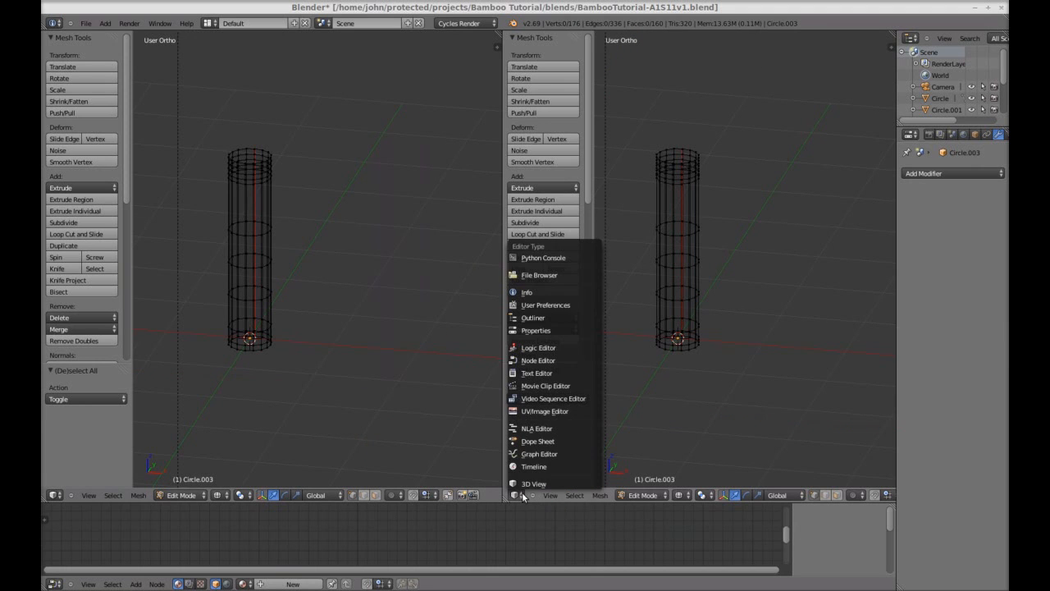
pyautogui.click(542, 411)
# - Open the image bamboo stem.png from the project's textures folder in the UV/Image Editor
pyautogui.click(574, 495)
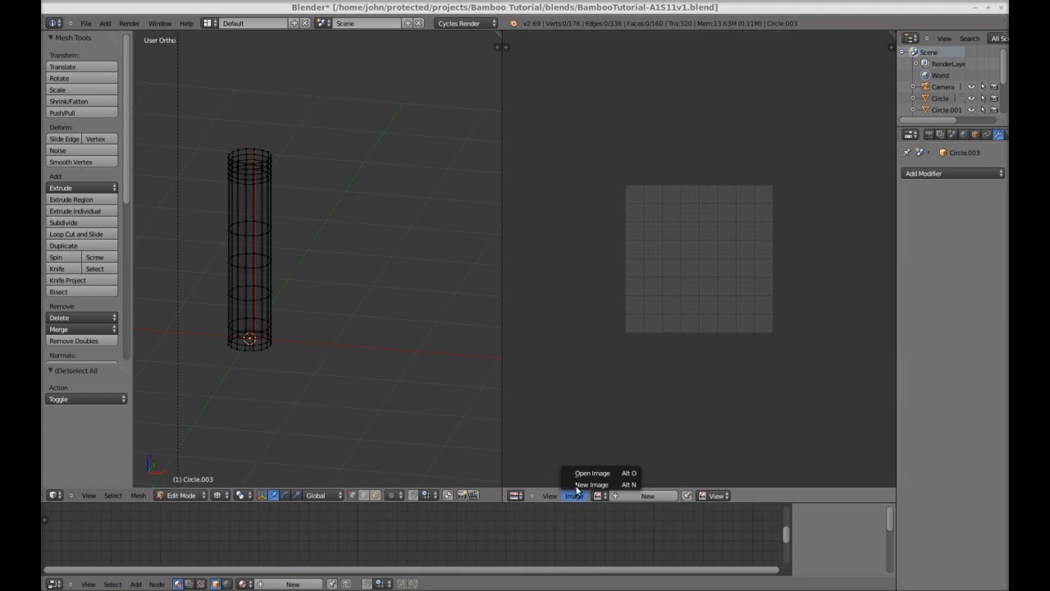
pyautogui.click(580, 473)
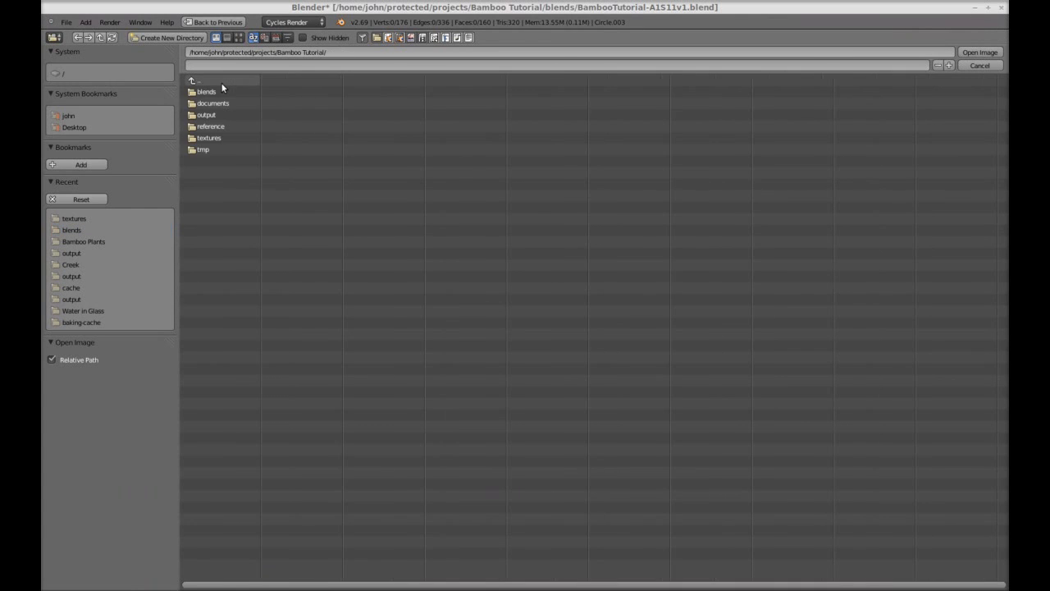
pyautogui.click(219, 114)
pyautogui.click(231, 104)
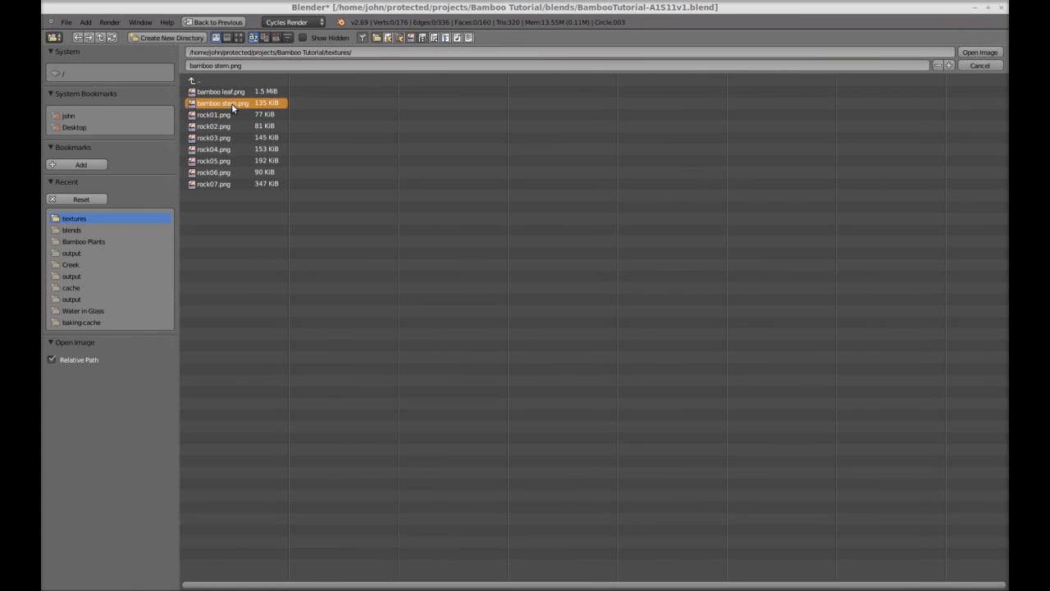
pyautogui.click(978, 53)
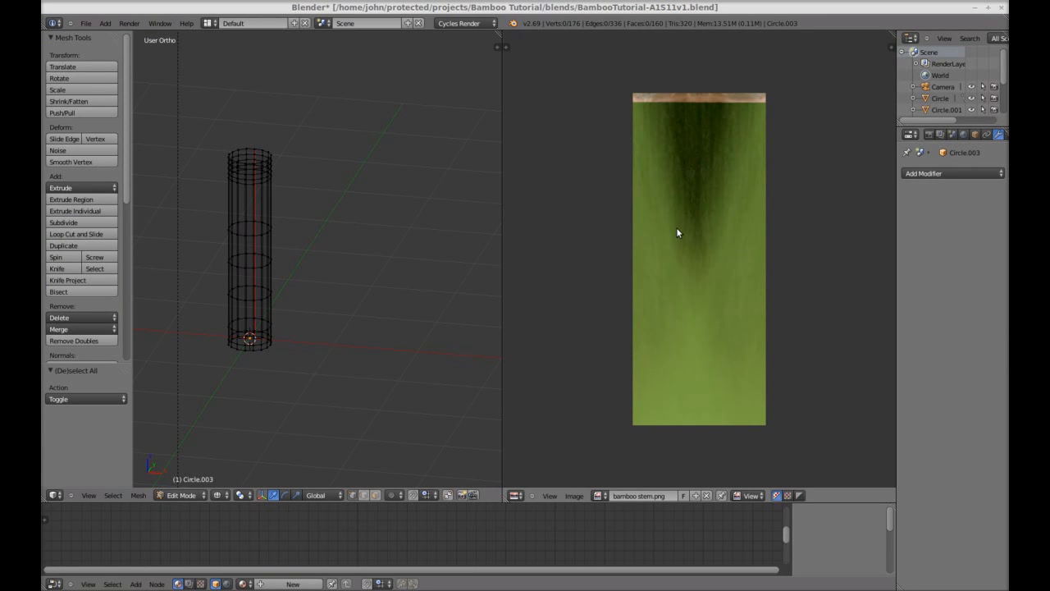
pyautogui.scroll(1, 677, 232)
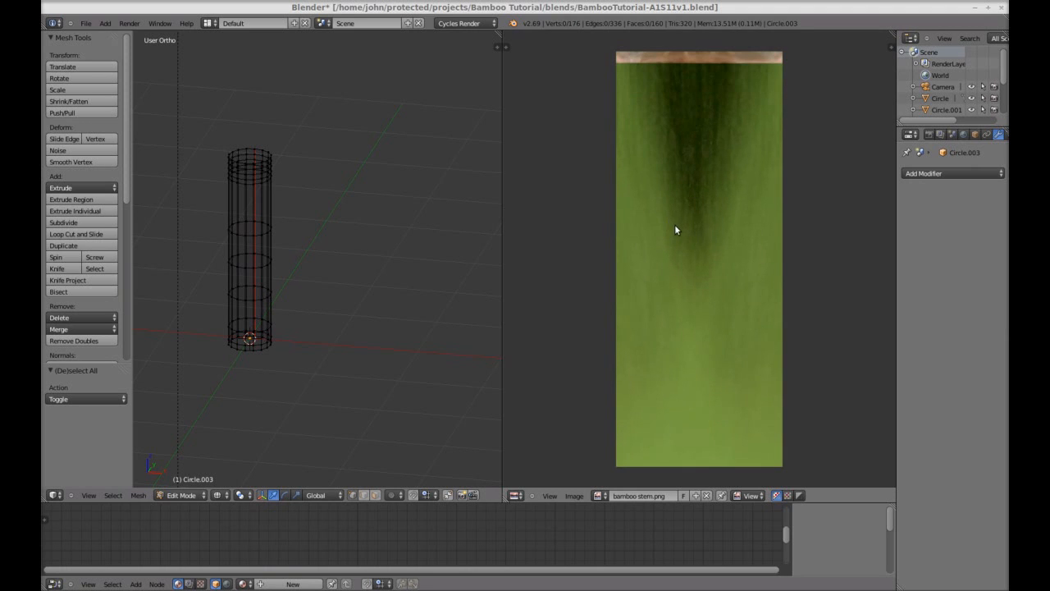
# - Select the whole tube mesh and unwrap it onto the bamboo stem texture
pyautogui.keyDown('shift'); pyautogui.moveTo(254, 232); pyautogui.dragTo(367, 238, button='middle'); pyautogui.keyUp('shift')
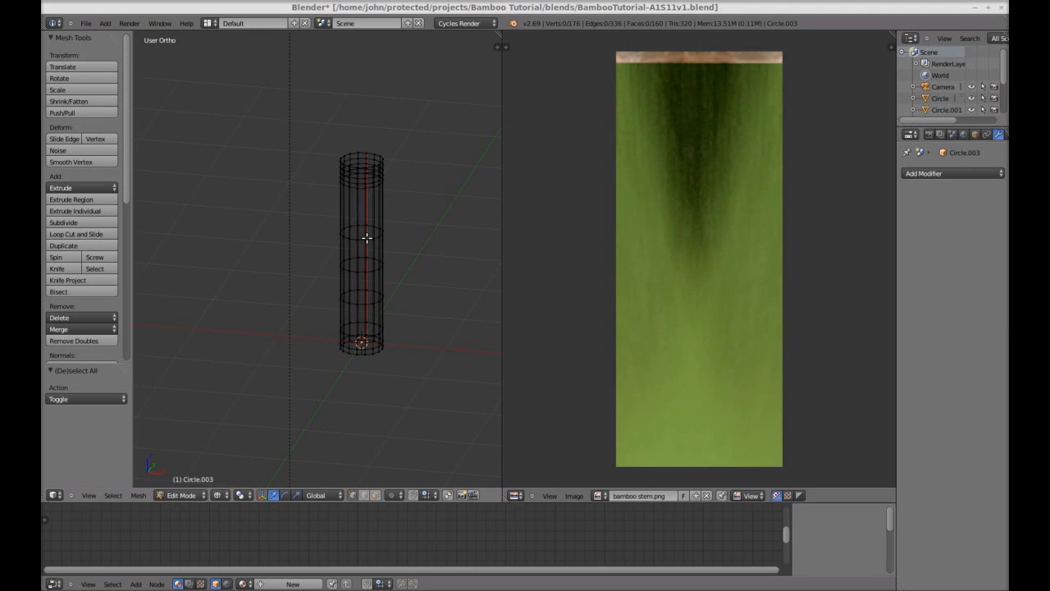
pyautogui.press('a')
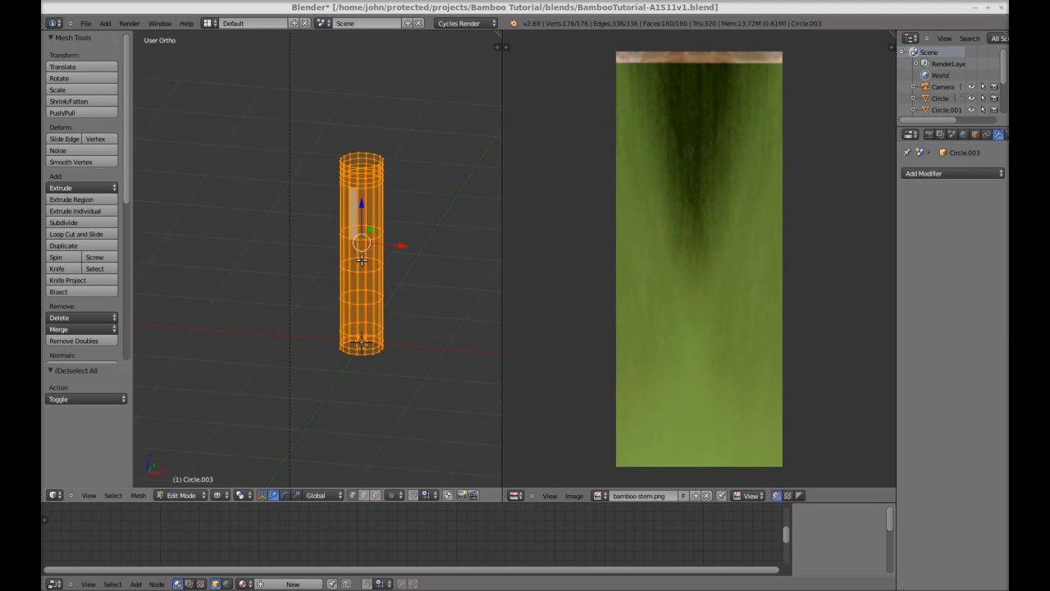
pyautogui.press('u')
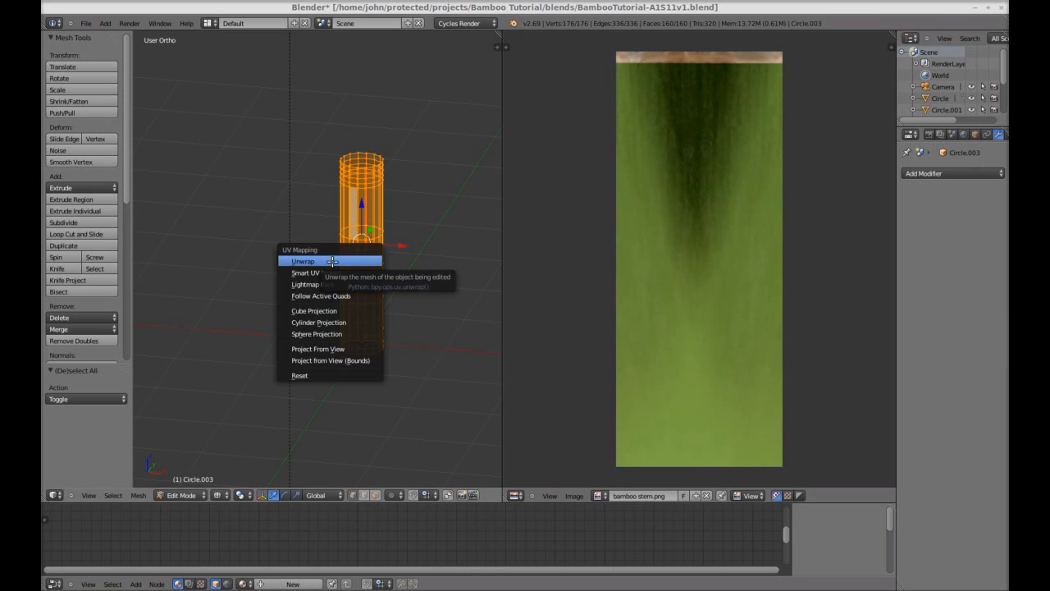
pyautogui.click(333, 260)
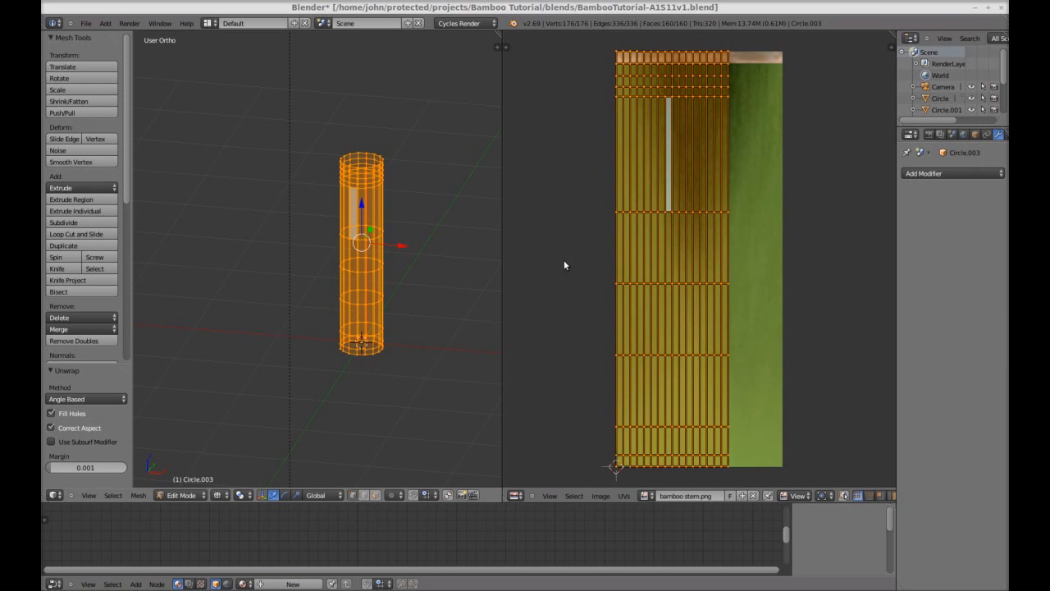
# - Scale the UV layout by about 1.483 along X and move it about 0.161 along X to cover the texture's width
pyautogui.press('s')
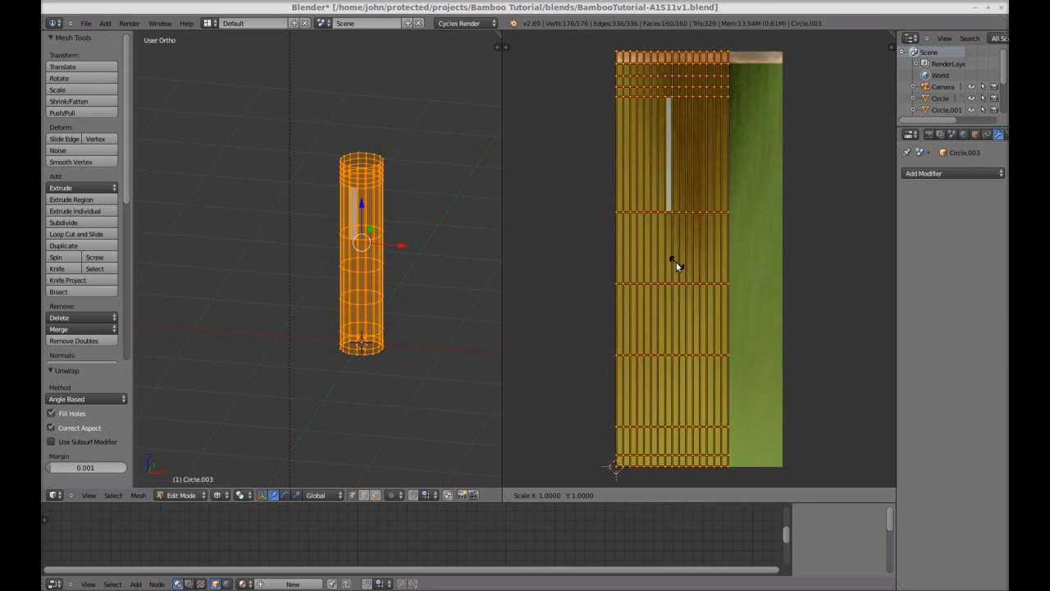
pyautogui.press('x')
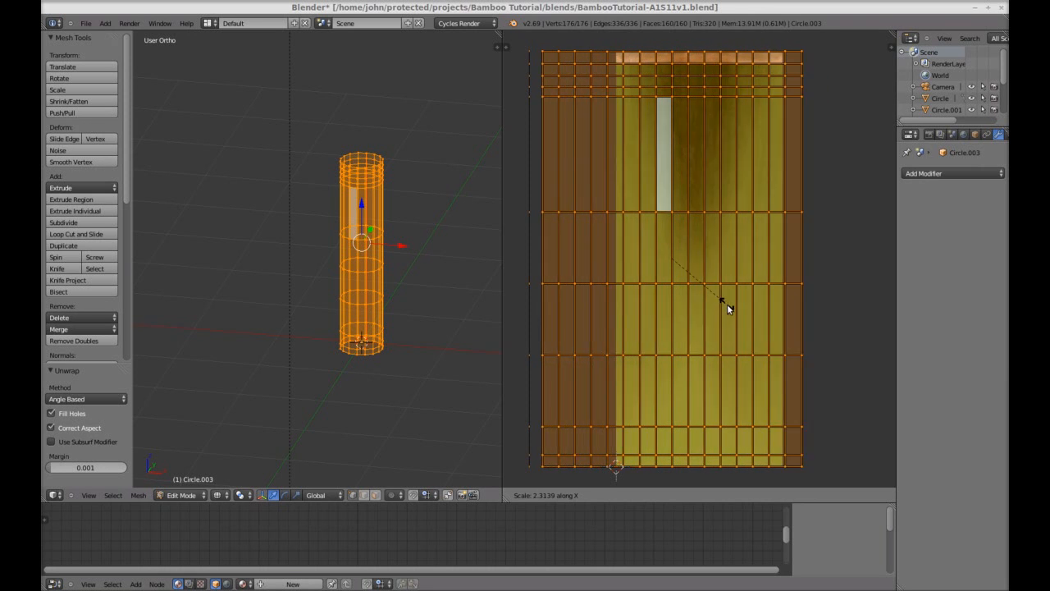
pyautogui.click(688, 268)
pyautogui.press('g')
pyautogui.press('x')
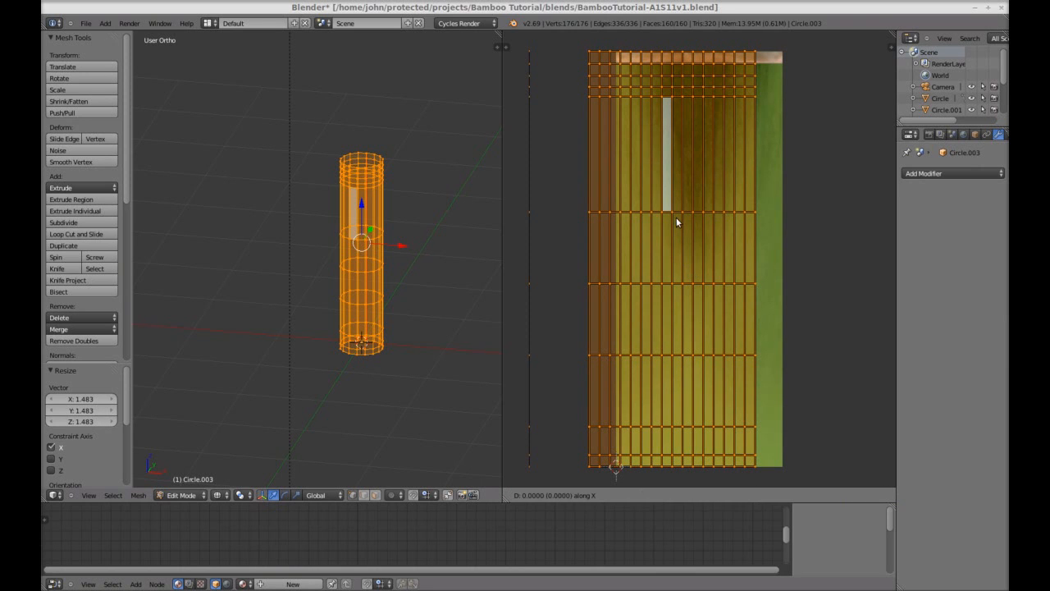
pyautogui.click(786, 236)
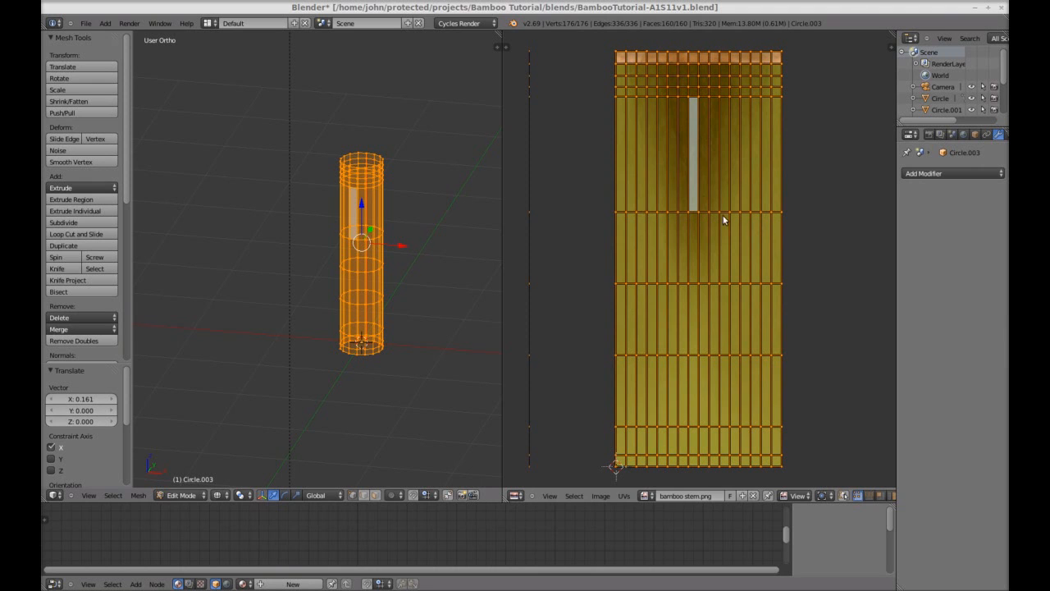
# - Shift the UV layout about 0.001 along X to bring its left edge inside the texture's border
pyautogui.scroll(5, 724, 221)
pyautogui.scroll(-3, 639, 175)
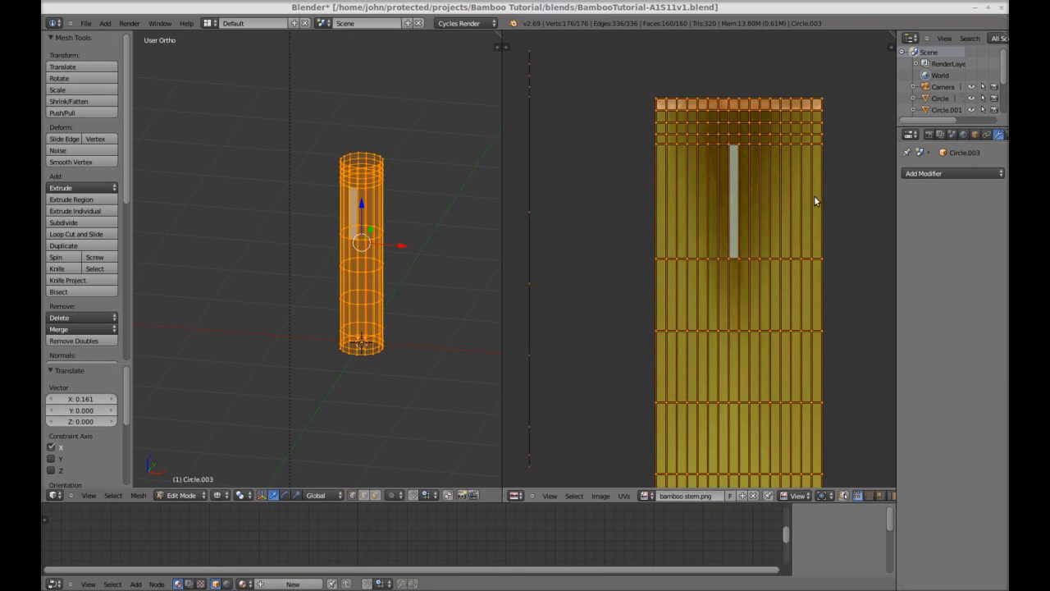
pyautogui.scroll(2, 686, 186)
pyautogui.moveTo(677, 108); pyautogui.dragTo(752, 210, button='middle')
pyautogui.scroll(3, 621, 222)
pyautogui.moveTo(661, 141); pyautogui.dragTo(714, 207, button='middle')
pyautogui.scroll(3, 661, 183)
pyautogui.scroll(4, 713, 212)
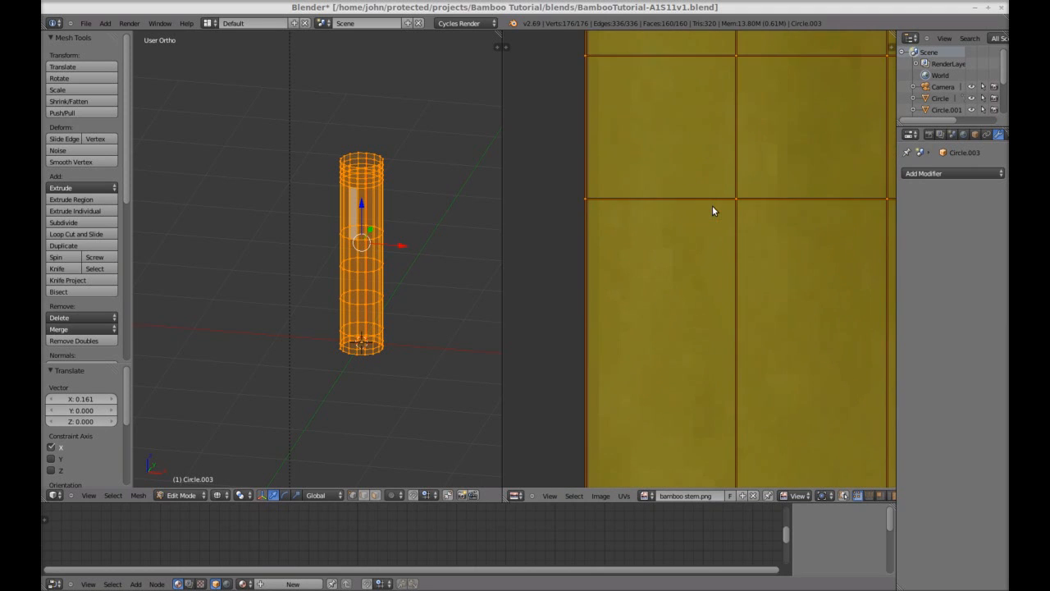
pyautogui.press('g')
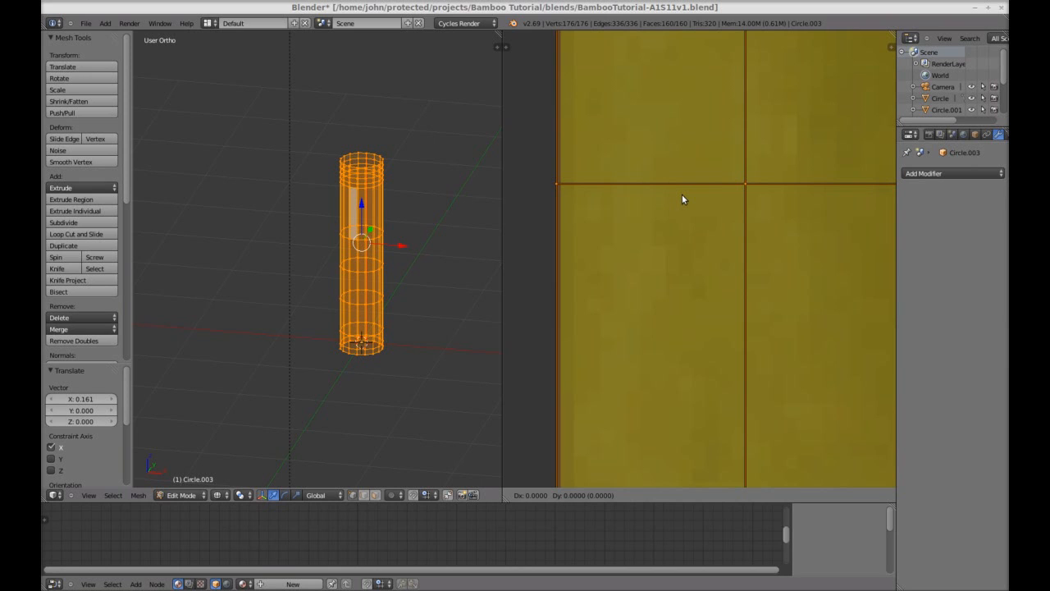
pyautogui.press('x')
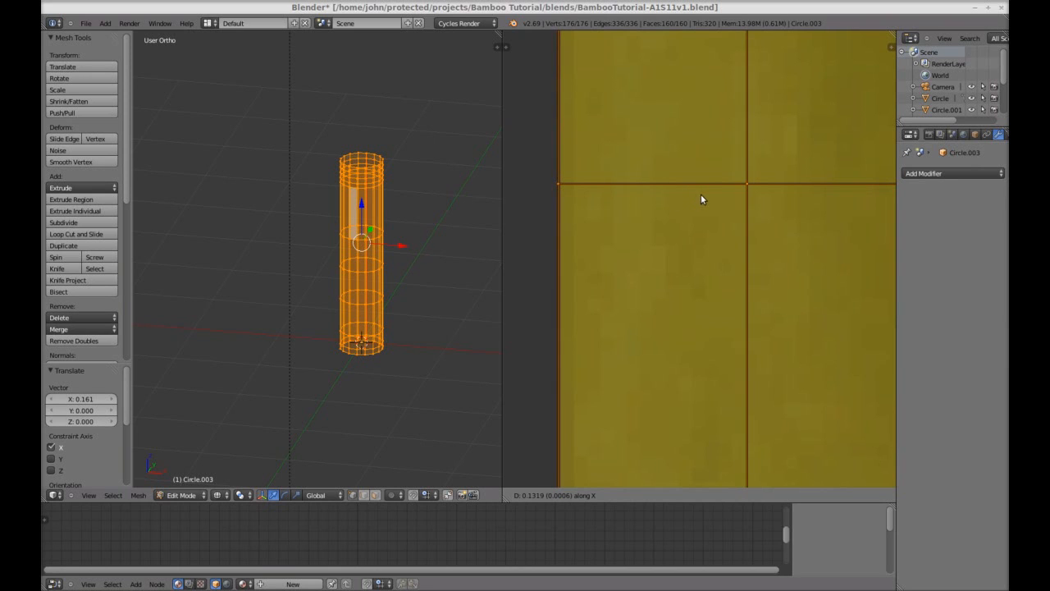
pyautogui.click(722, 198)
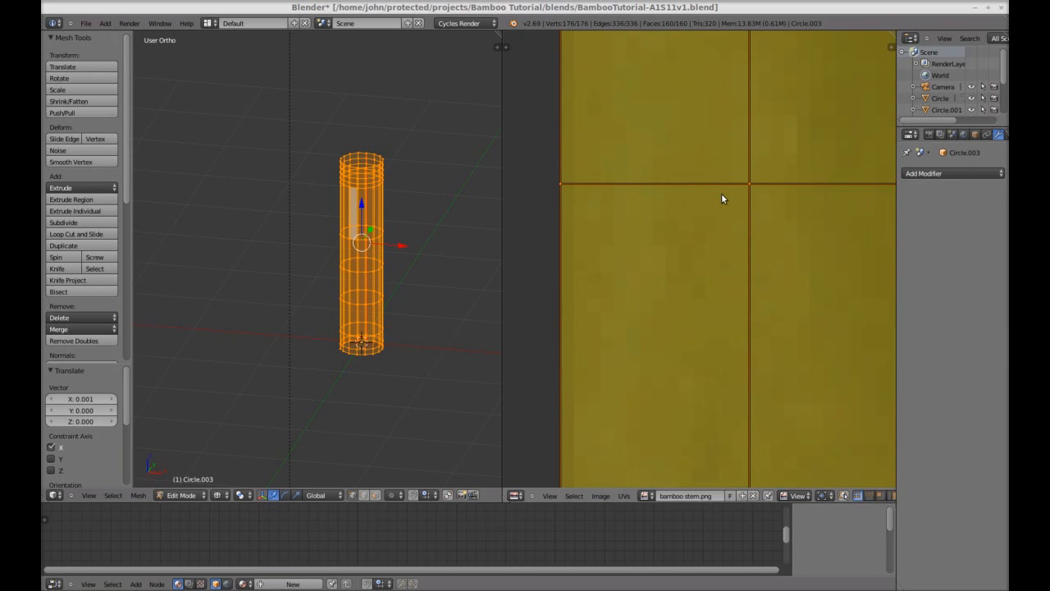
# - Nudge the UV layout about 0.0009 along X to bring its right edge closer to the texture's border
pyautogui.scroll(-5, 688, 201)
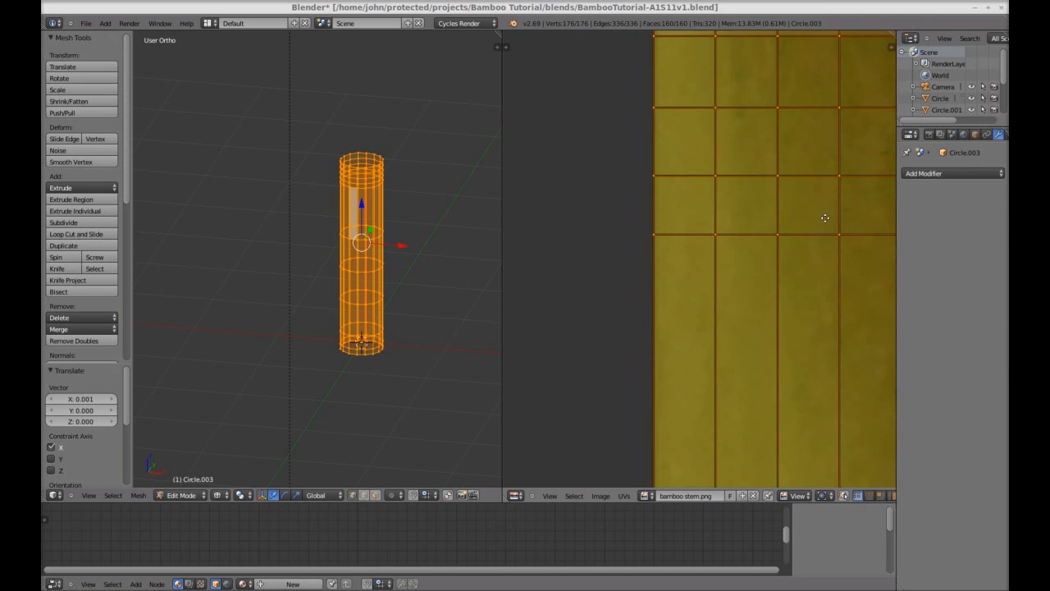
pyautogui.moveTo(825, 218)
pyautogui.mouseDown(button='middle')
pyautogui.moveTo(632, 225)
pyautogui.moveTo(717, 218)
pyautogui.moveTo(688, 235)
pyautogui.mouseUp(button='middle')
pyautogui.scroll(3, 771, 228)
pyautogui.scroll(3, 727, 235)
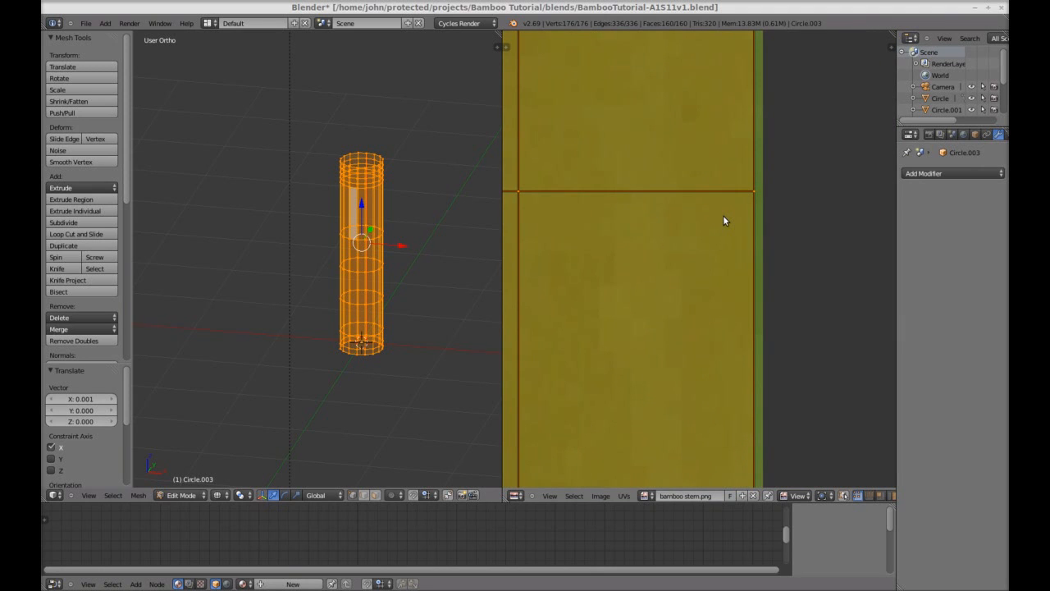
pyautogui.press('g')
pyautogui.press('x')
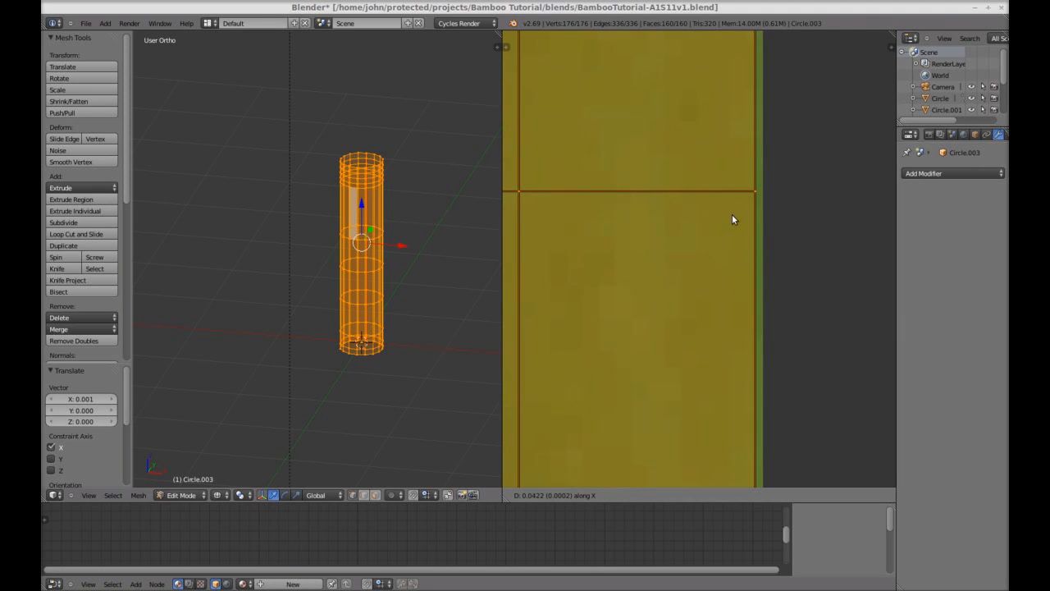
pyautogui.click(732, 222)
# - Examine how the UV layout's side edges and upper rows line up with the bamboo stem texture
pyautogui.scroll(-6, 664, 222)
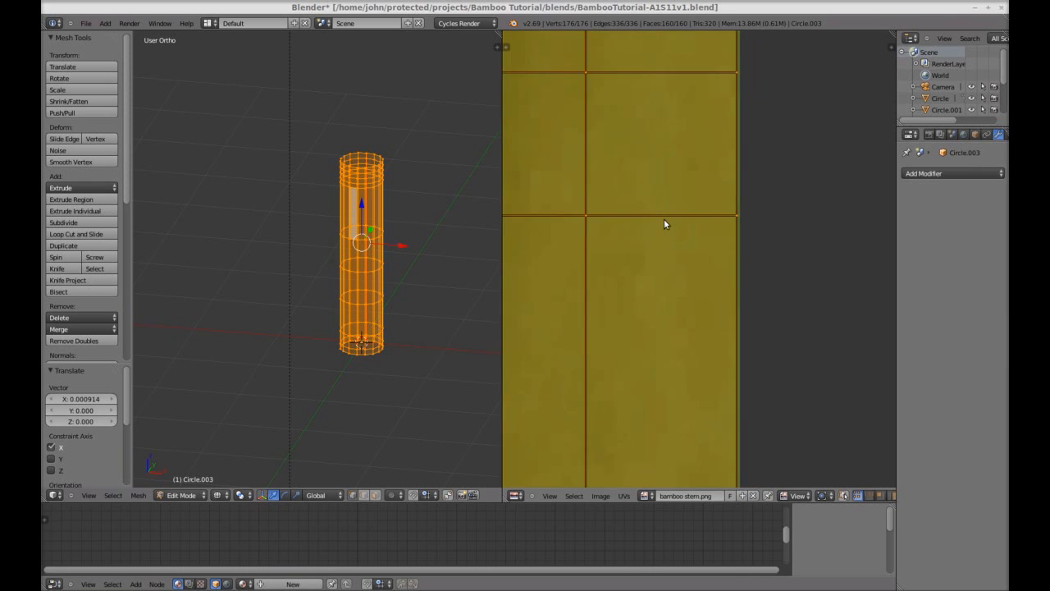
pyautogui.moveTo(550, 239); pyautogui.dragTo(750, 241, button='middle')
pyautogui.scroll(8, 618, 237)
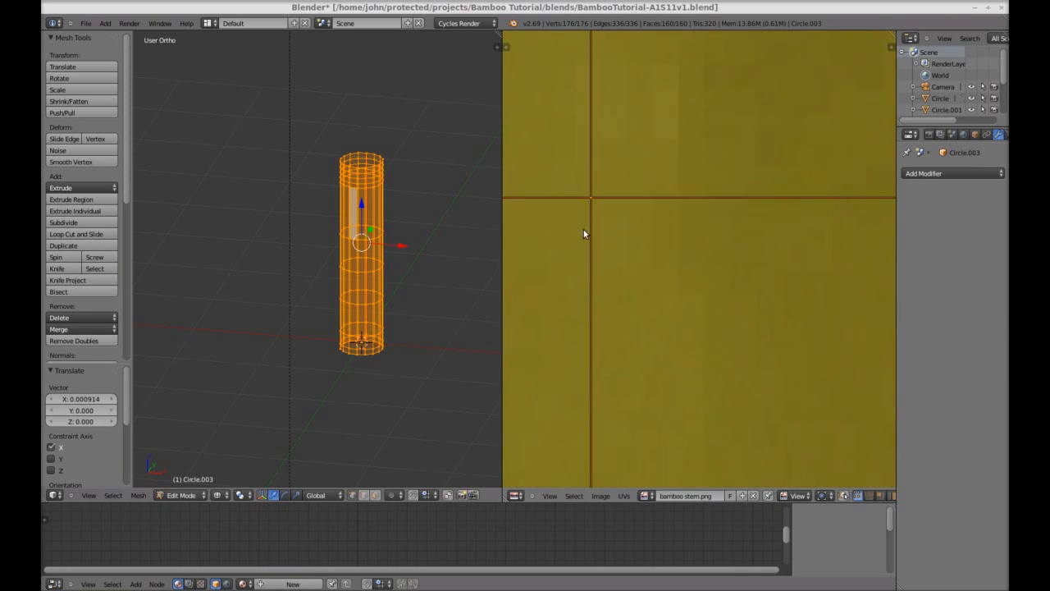
pyautogui.moveTo(584, 230); pyautogui.dragTo(792, 234, button='middle')
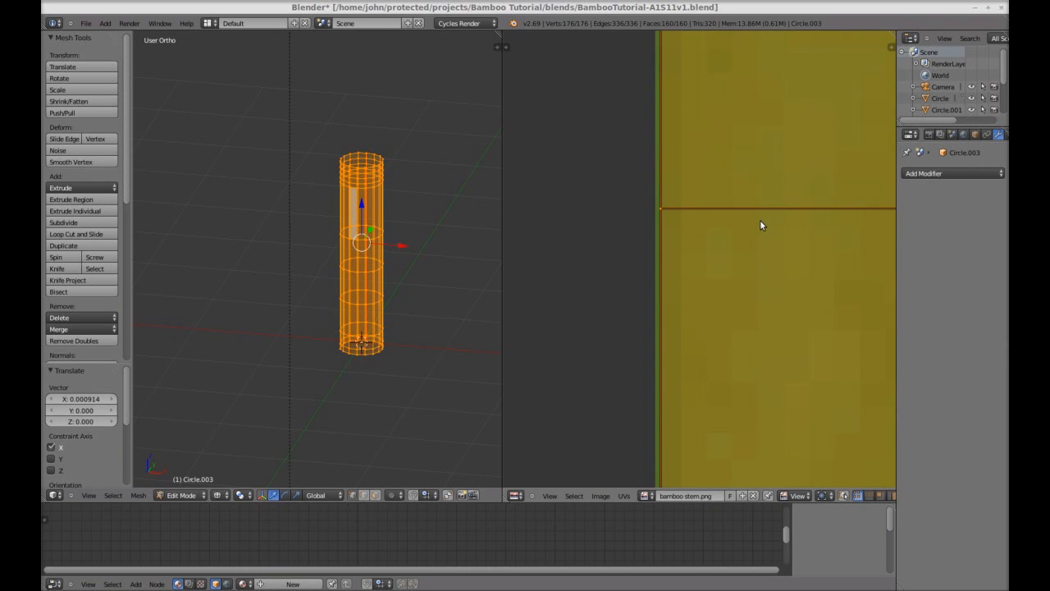
pyautogui.scroll(-5, 757, 220)
pyautogui.moveTo(755, 219); pyautogui.dragTo(694, 295, button='middle')
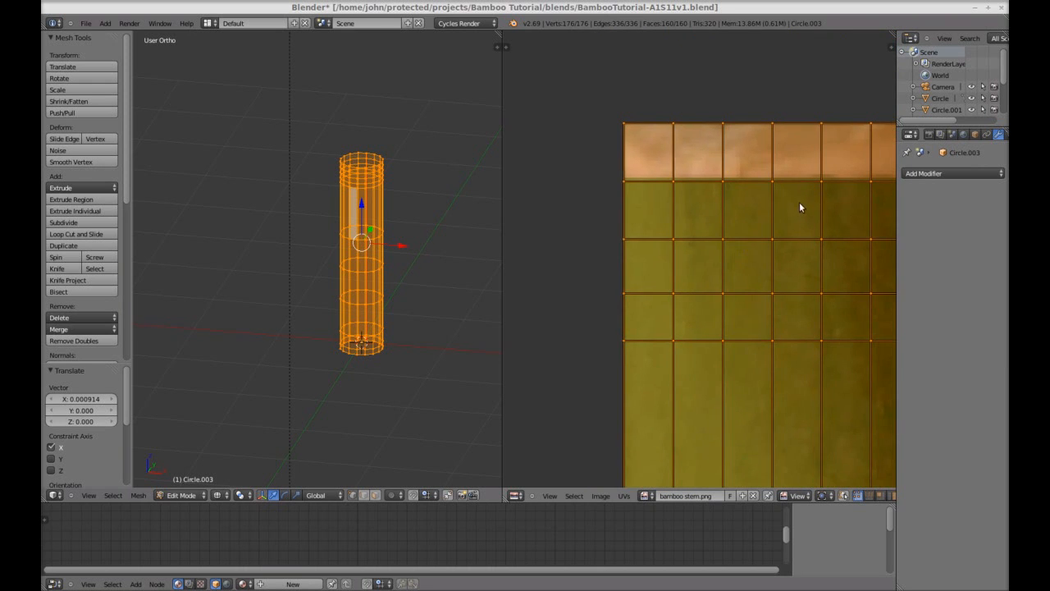
pyautogui.moveTo(799, 203); pyautogui.dragTo(673, 217, button='middle')
pyautogui.scroll(-4, 733, 223)
pyautogui.moveTo(783, 240); pyautogui.dragTo(731, 180, button='middle')
pyautogui.scroll(-1, 727, 183)
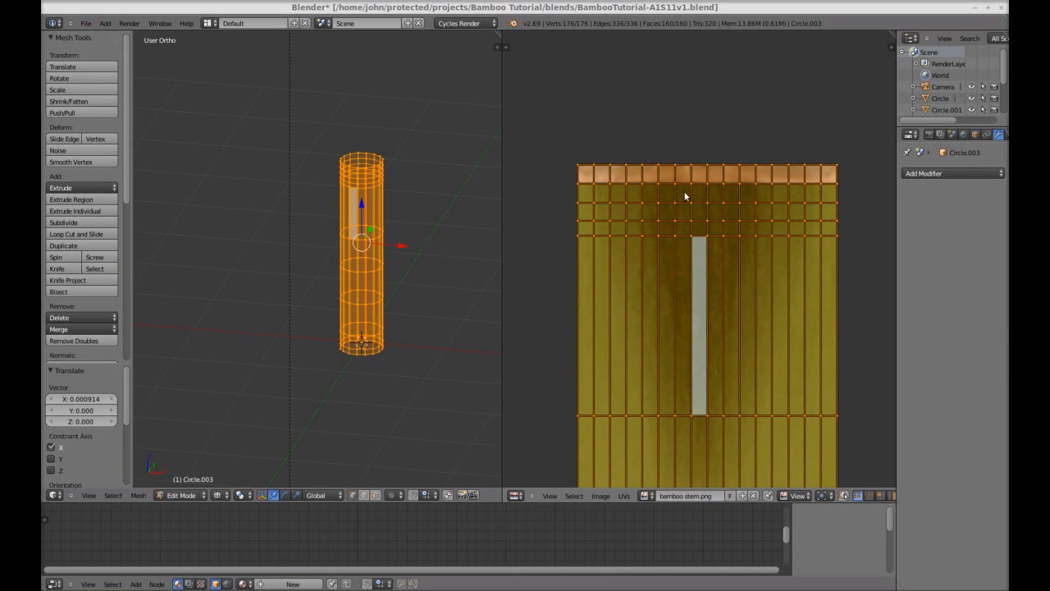
# - Scale the four uppermost vertex rows of the UV layout by 0.366 along Y
pyautogui.press('a')
pyautogui.press('b')
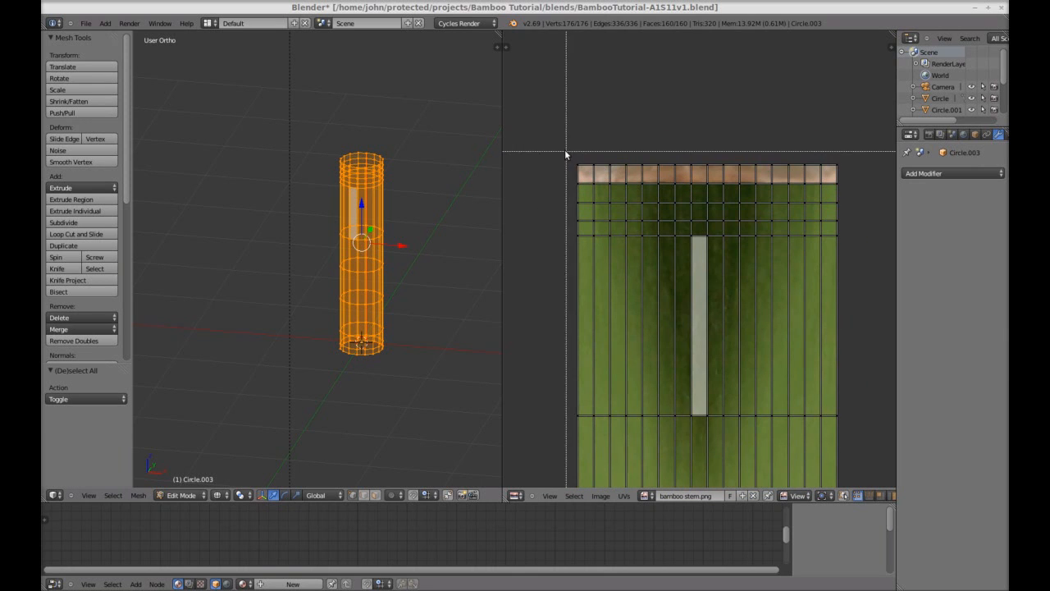
pyautogui.moveTo(564, 153); pyautogui.dragTo(852, 227)
pyautogui.press('s')
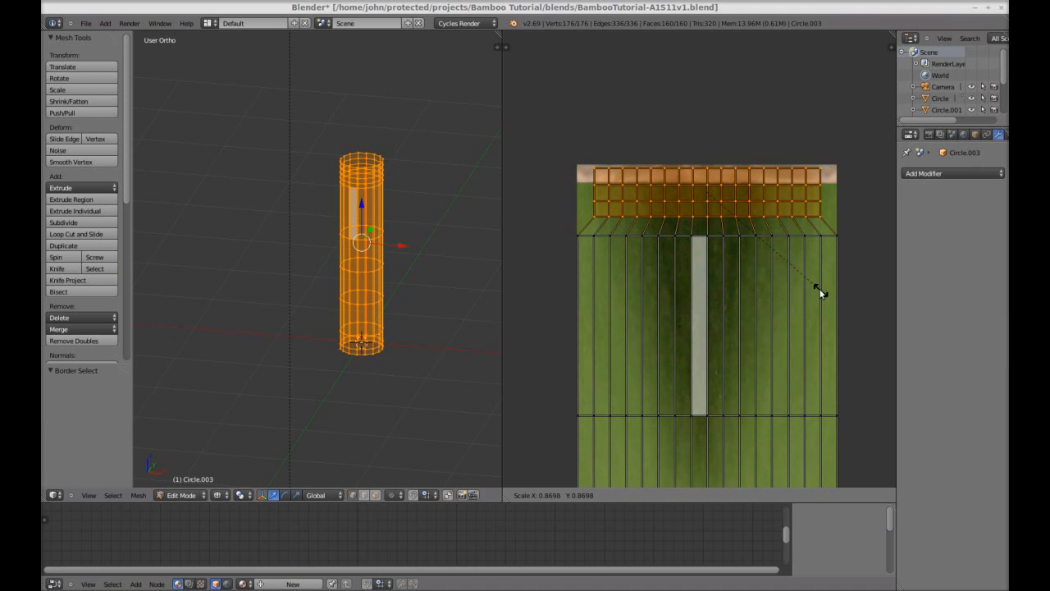
pyautogui.press('y')
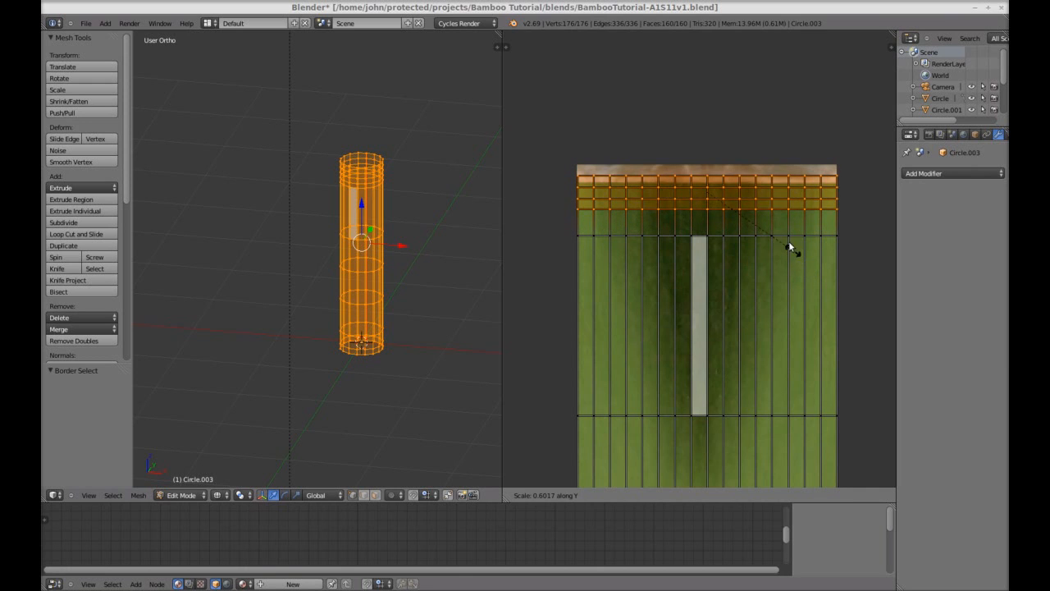
pyautogui.click(762, 224)
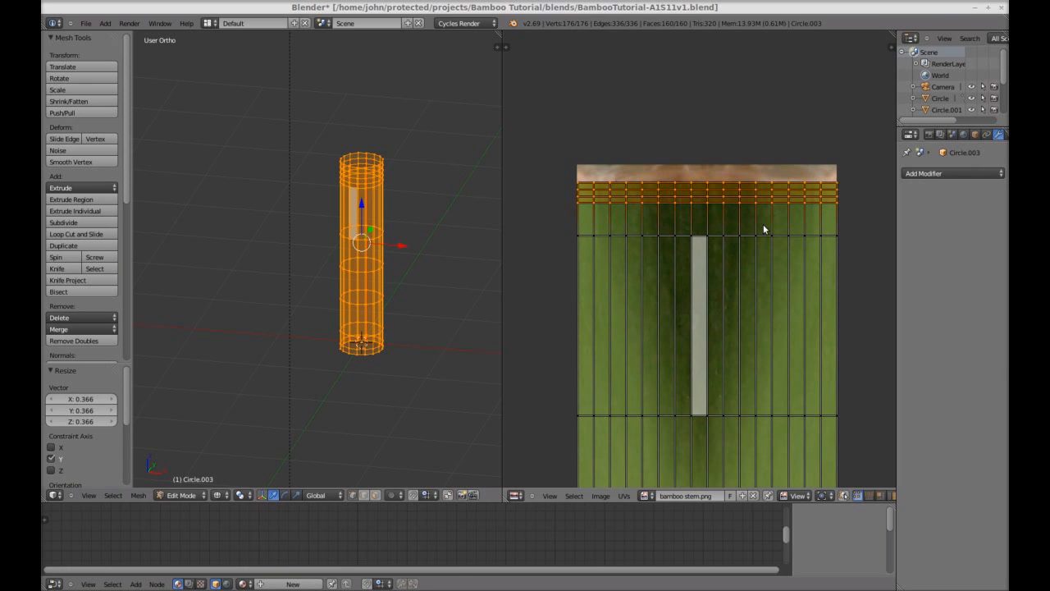
# - Move the four compressed UV rows 0.068 along Y onto the texture's brown band
pyautogui.press('g')
pyautogui.press('y')
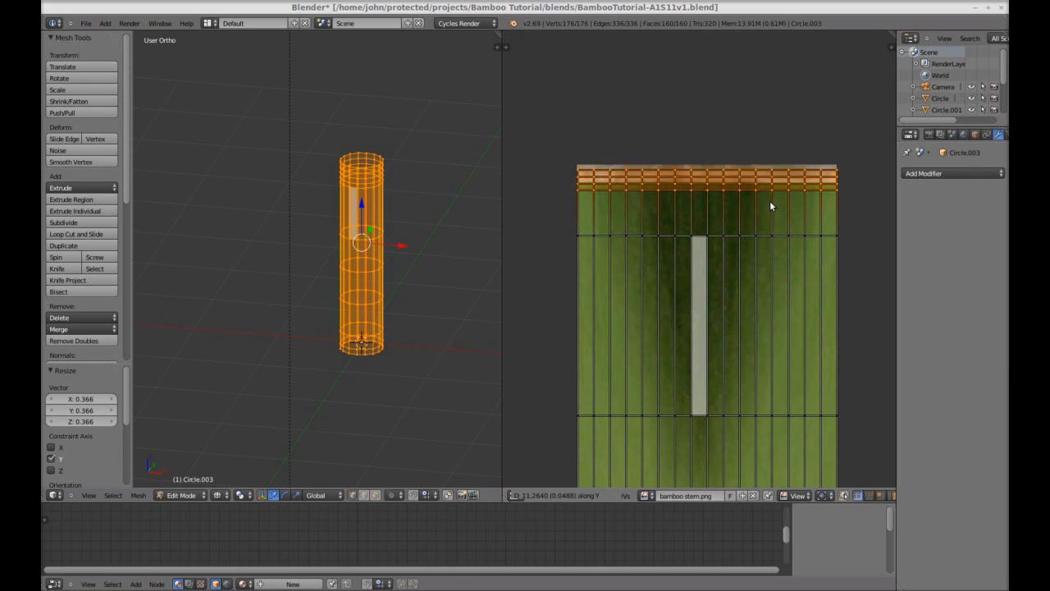
pyautogui.click(772, 198)
# - Scale the four UV rows by 0.940 along Y to fit the brown band's height more closely
pyautogui.scroll(5, 771, 178)
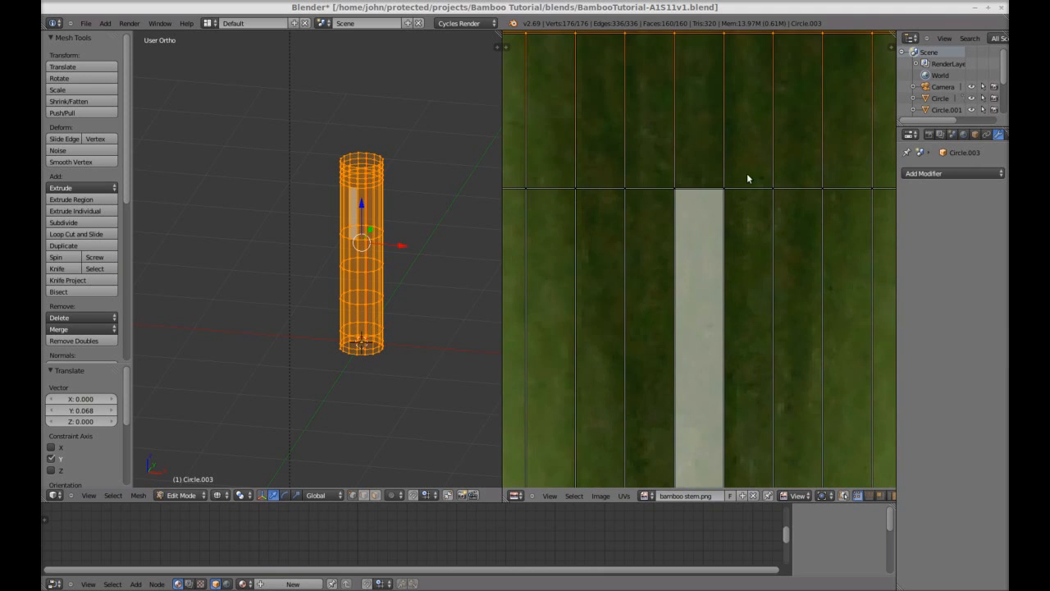
pyautogui.moveTo(654, 108); pyautogui.dragTo(738, 218, button='middle')
pyautogui.moveTo(676, 162); pyautogui.dragTo(756, 240, button='middle')
pyautogui.moveTo(664, 224); pyautogui.dragTo(740, 261, button='middle')
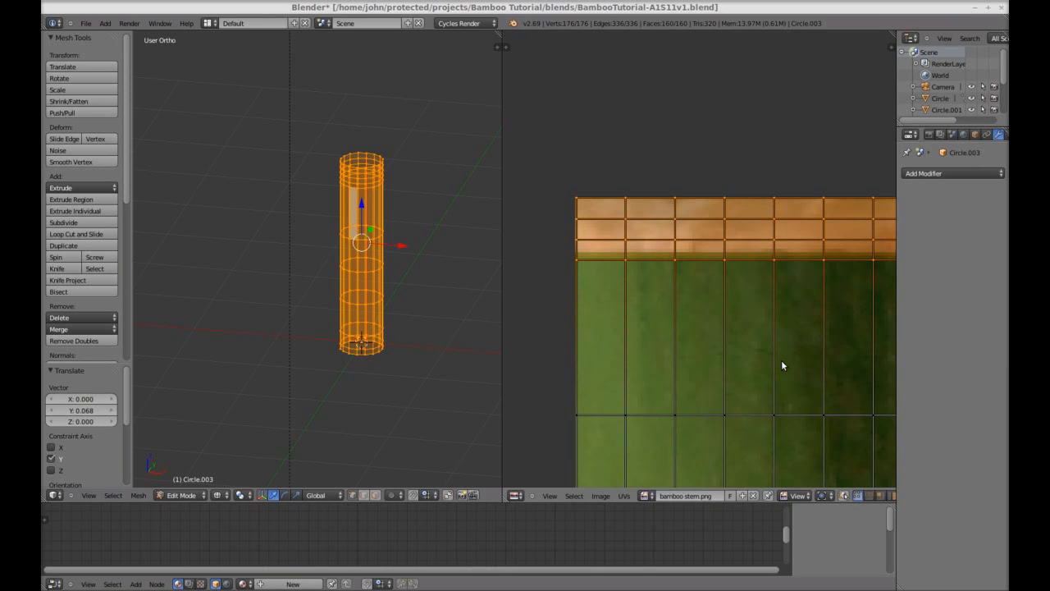
pyautogui.press('s')
pyautogui.press('y')
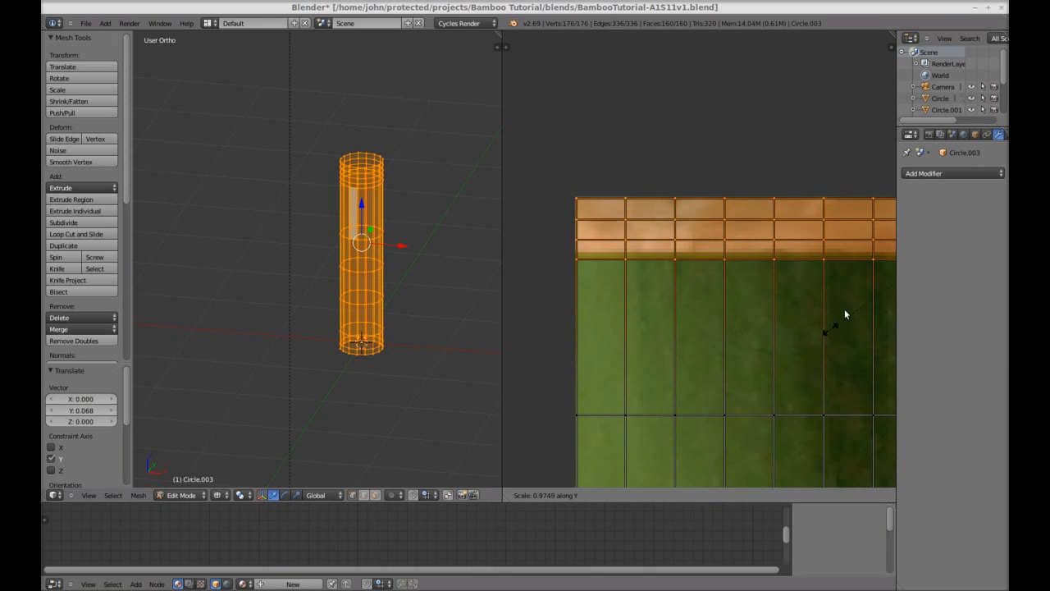
pyautogui.click(883, 256)
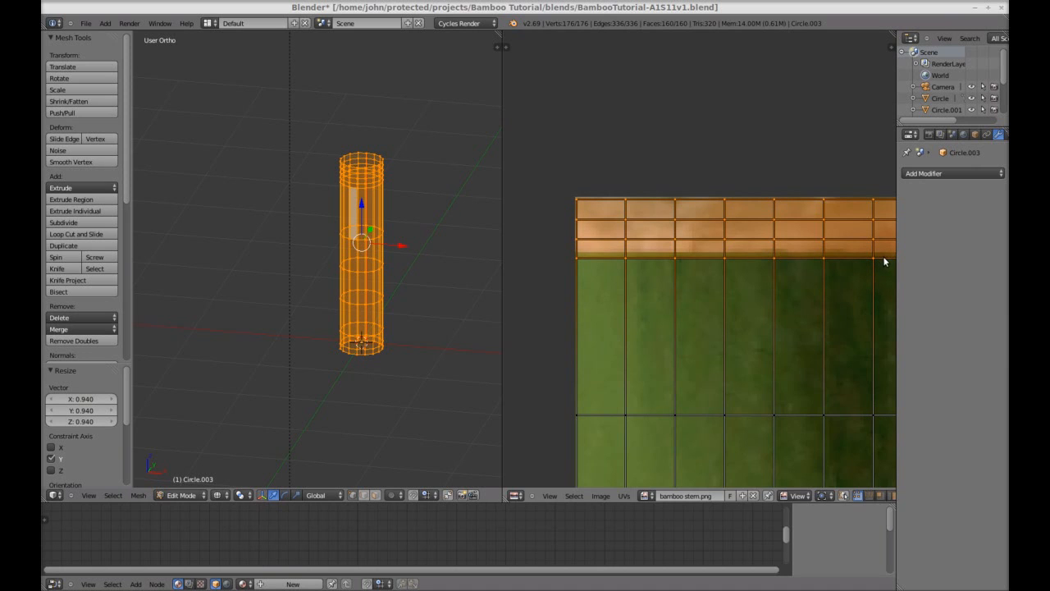
# - Shift the four UV rows 0.003 along Y and check their alignment with the brown band across the texture's width
pyautogui.press('g')
pyautogui.press('y')
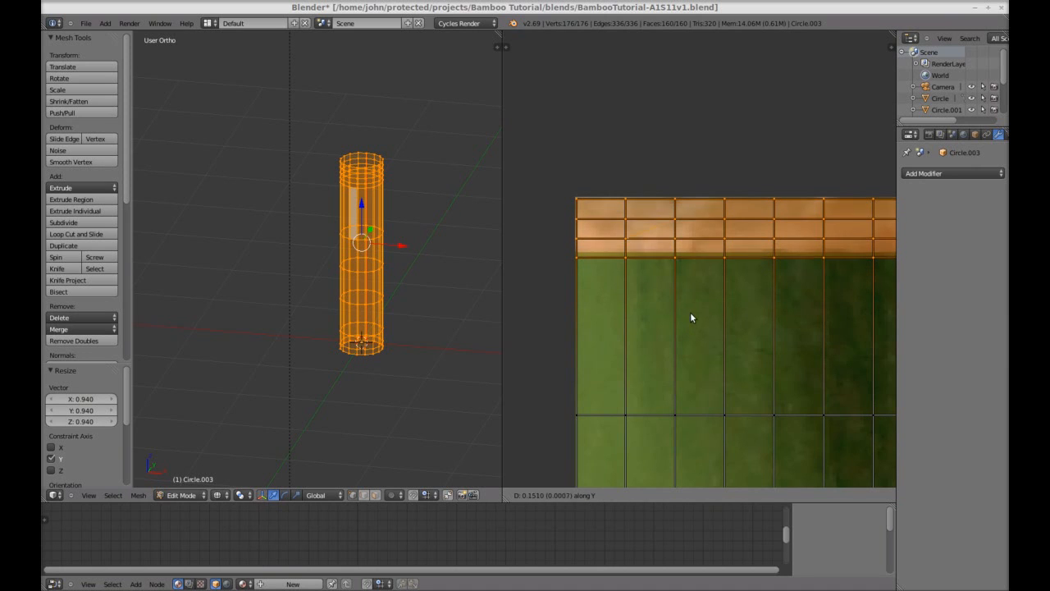
pyautogui.click(696, 301)
pyautogui.scroll(-3, 738, 304)
pyautogui.scroll(2, 738, 311)
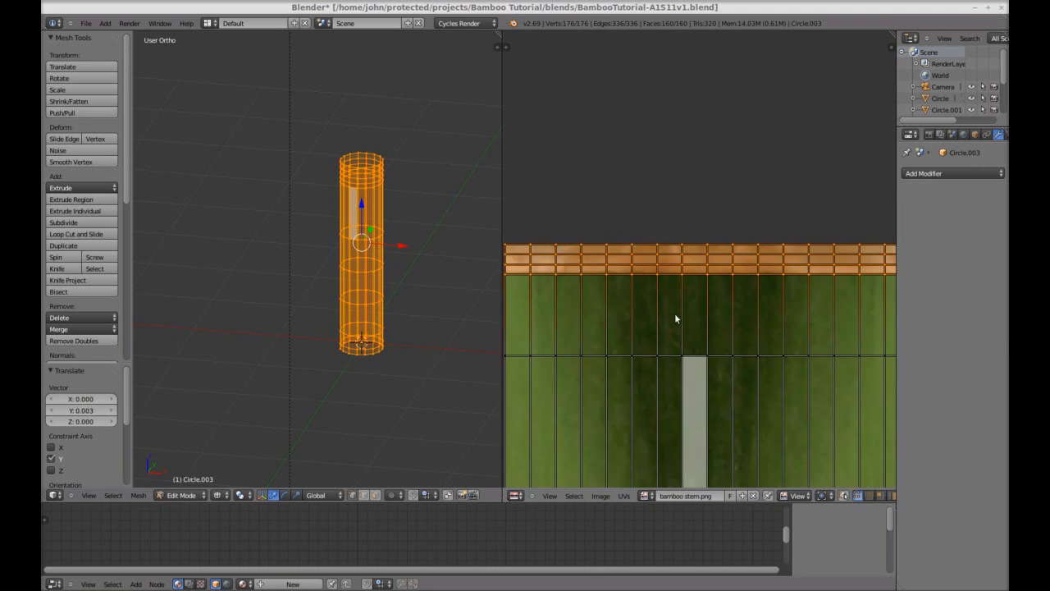
pyautogui.scroll(4, 748, 308)
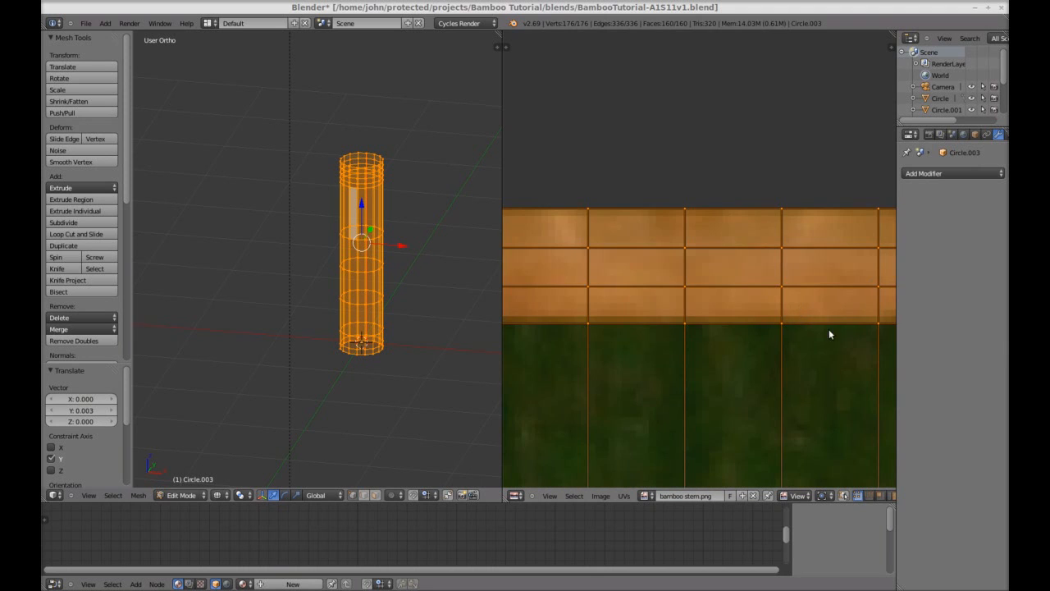
pyautogui.moveTo(829, 329); pyautogui.dragTo(671, 332, button='middle')
pyautogui.scroll(-5, 724, 324)
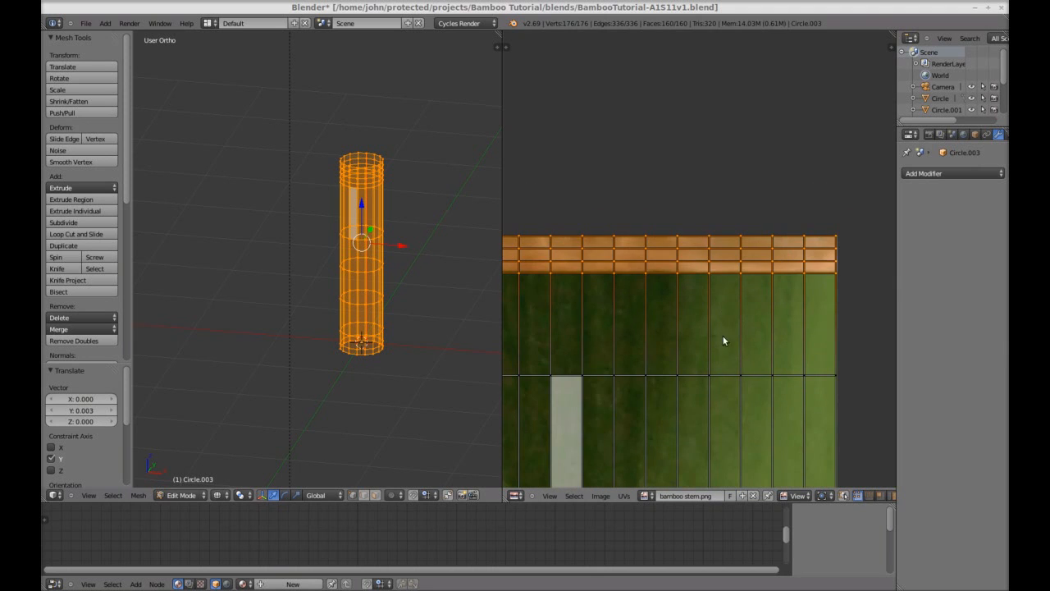
pyautogui.scroll(-3, 714, 337)
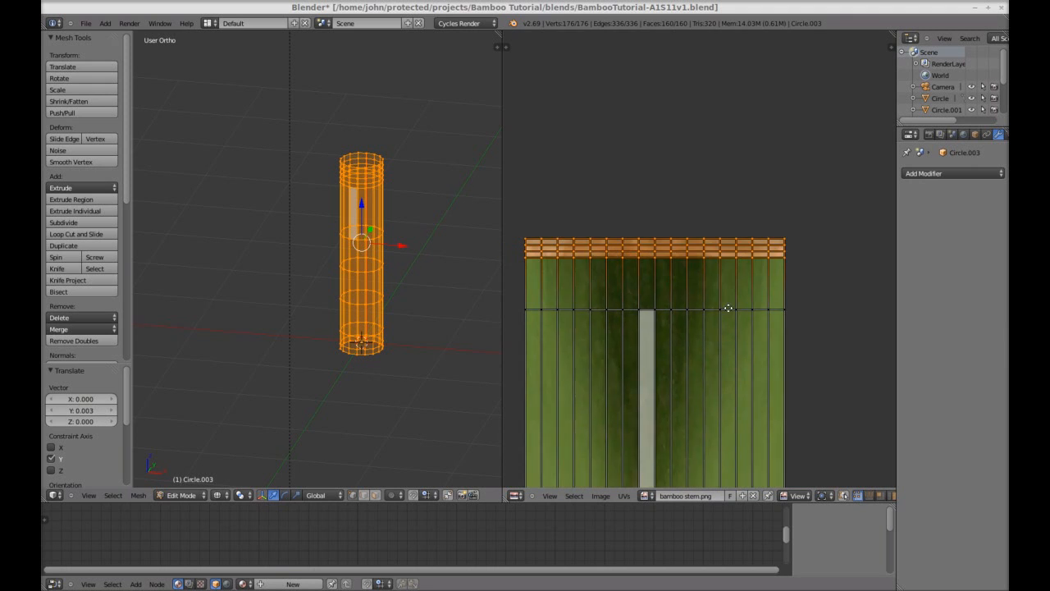
# - Move the fifth UV vertex row about 0.168 along Y to just below the brown band
pyautogui.press('a')
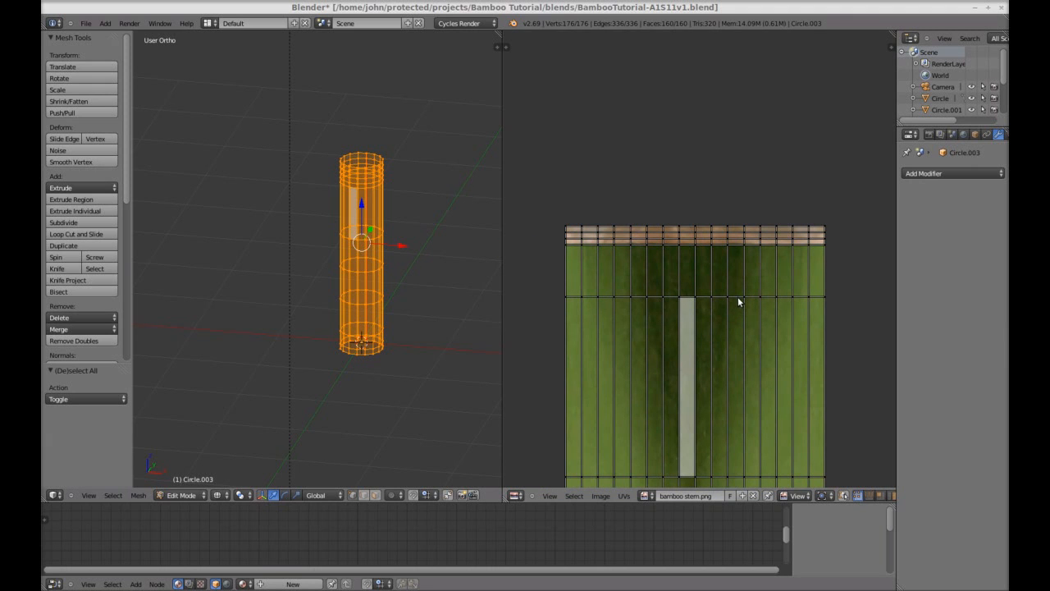
pyautogui.keyDown('alt'); pyautogui.rightClick(737, 297); pyautogui.keyUp('alt')
pyautogui.press('g')
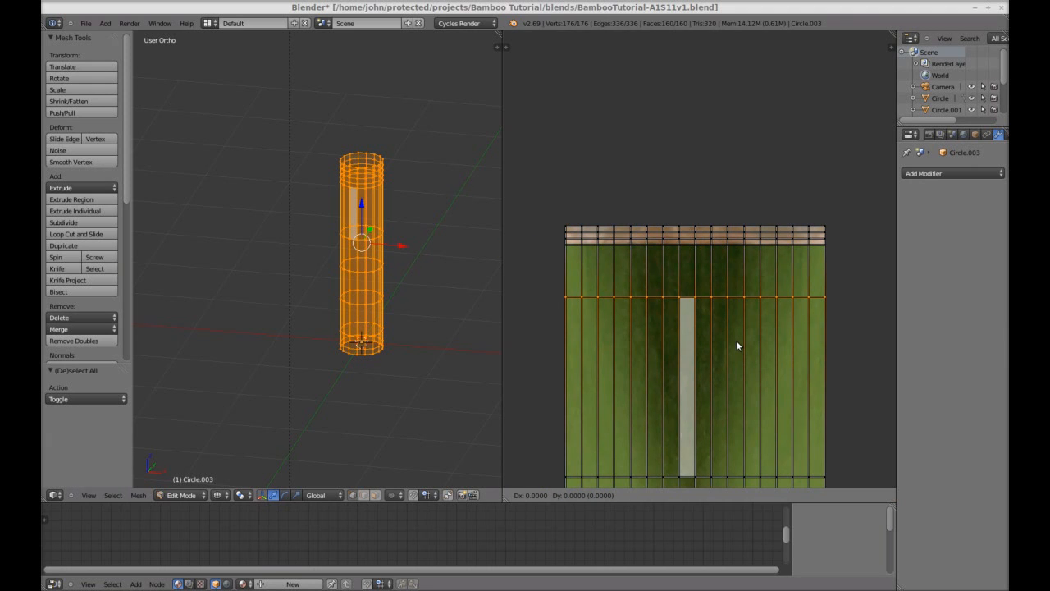
pyautogui.press('y')
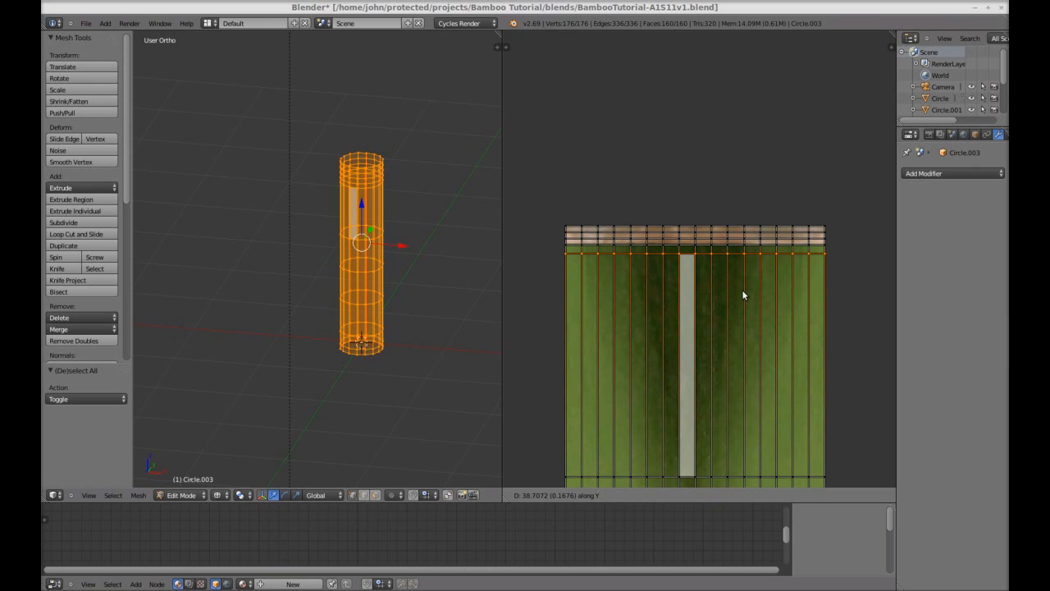
pyautogui.click(742, 293)
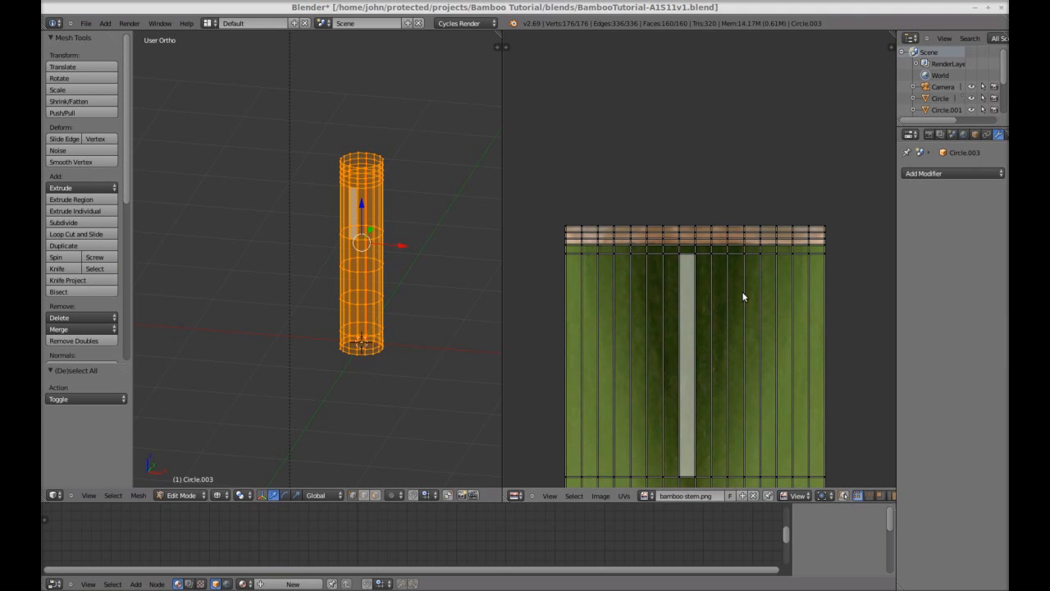
# - Return the bamboo segment to Object Mode and enlarge the node editor area
pyautogui.scroll(-2, 740, 293)
pyautogui.moveTo(737, 359); pyautogui.dragTo(748, 315, button='middle')
pyautogui.scroll(-1, 748, 316)
pyautogui.press('Tab')
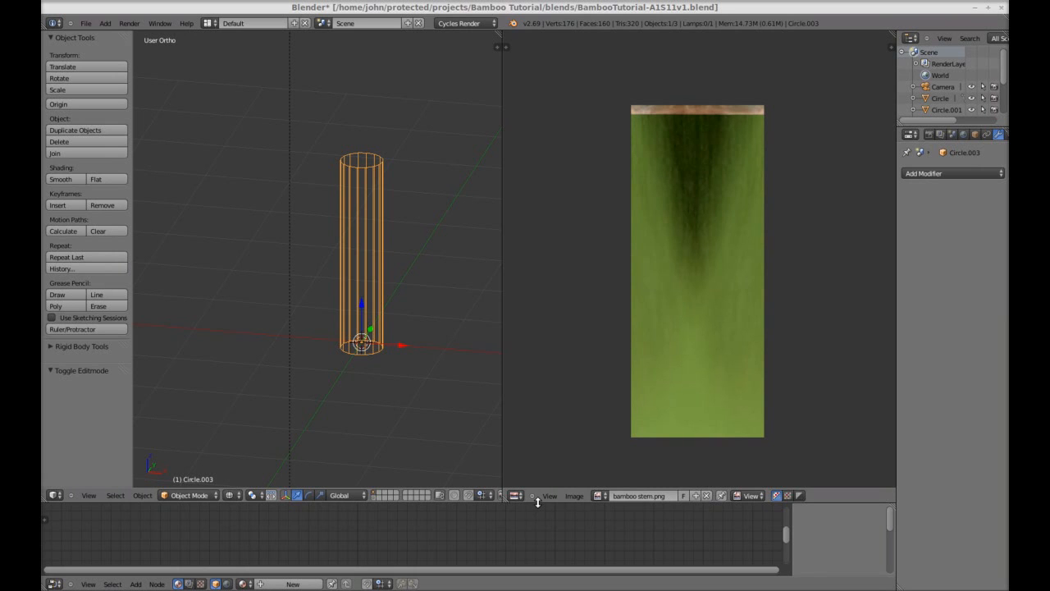
pyautogui.moveTo(535, 502); pyautogui.dragTo(552, 397)
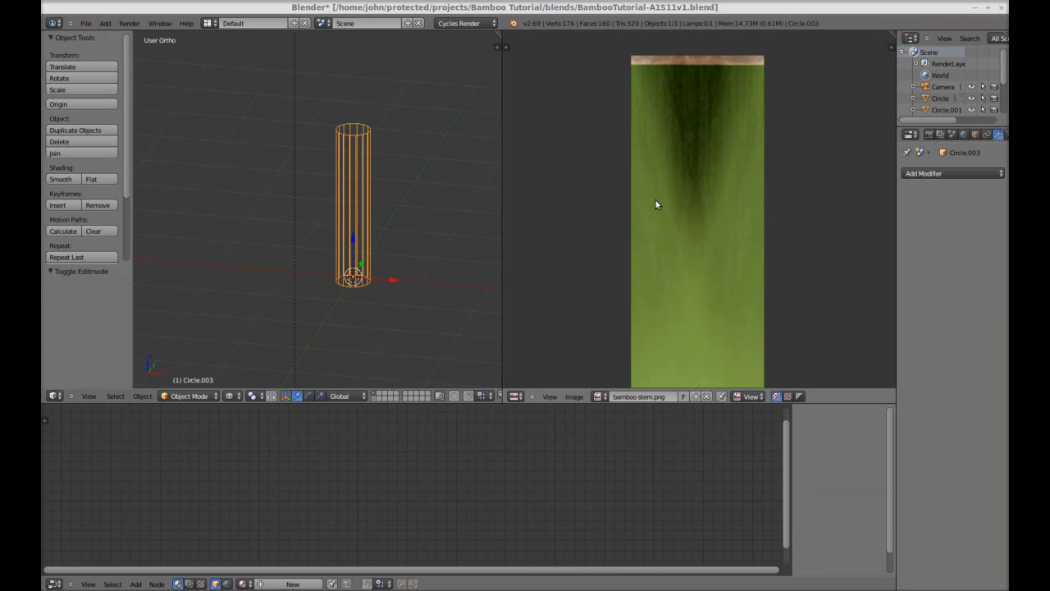
pyautogui.scroll(4, 357, 230)
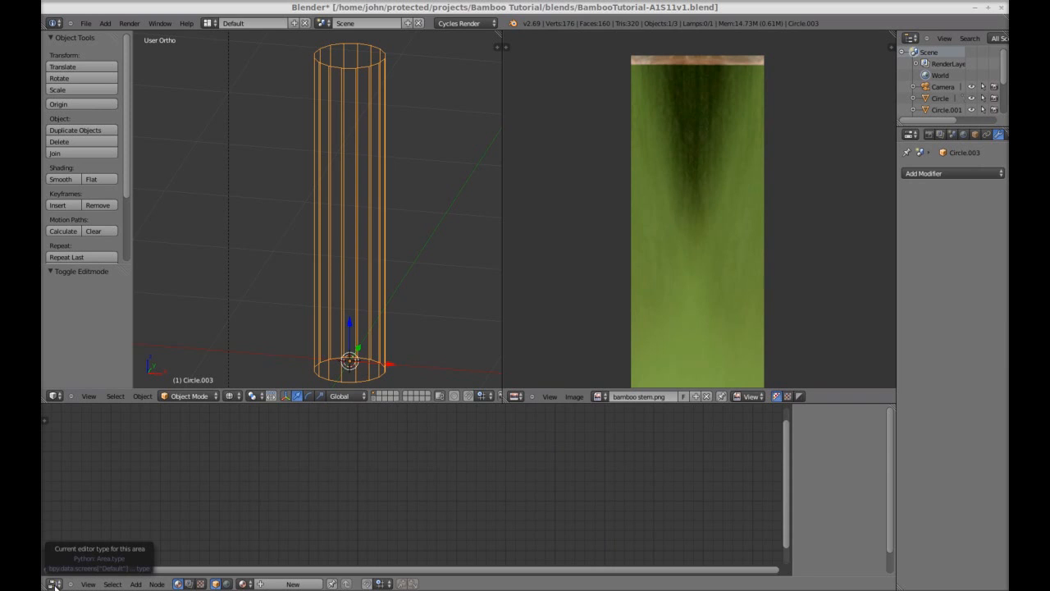
# - Create a new material for the bamboo segment and place an Image Texture node before the Diffuse BSDF node
pyautogui.click(283, 584)
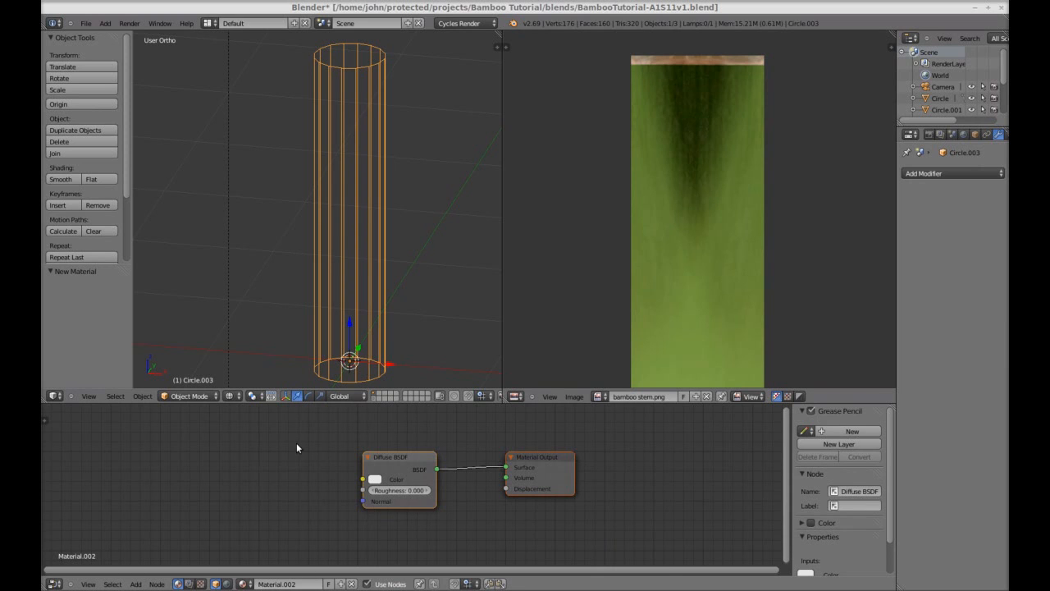
pyautogui.hotkey('shift', 'a')
pyautogui.moveTo(297, 444)
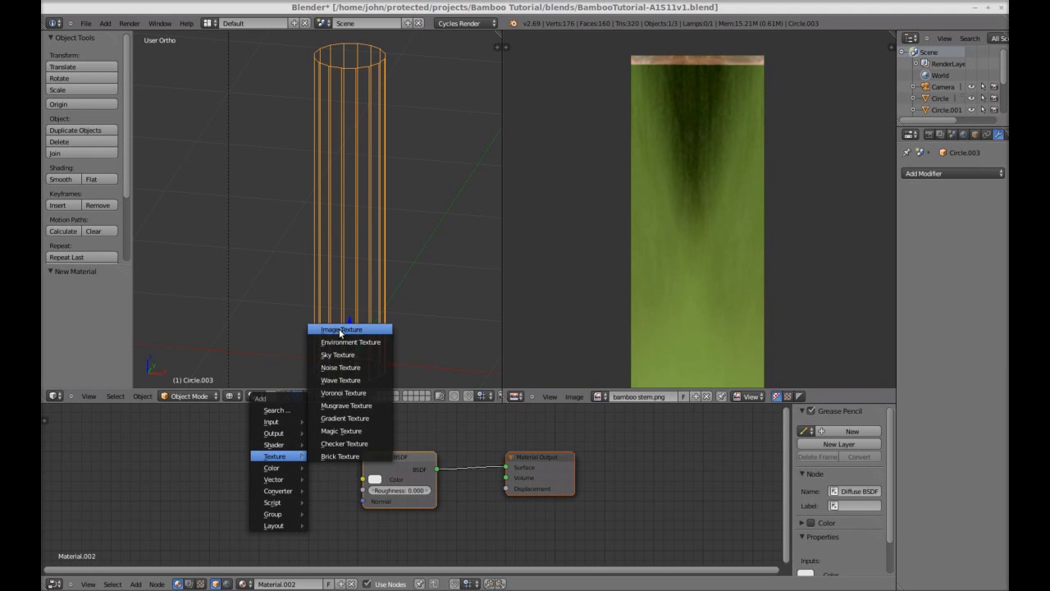
pyautogui.click(340, 329)
pyautogui.click(279, 445)
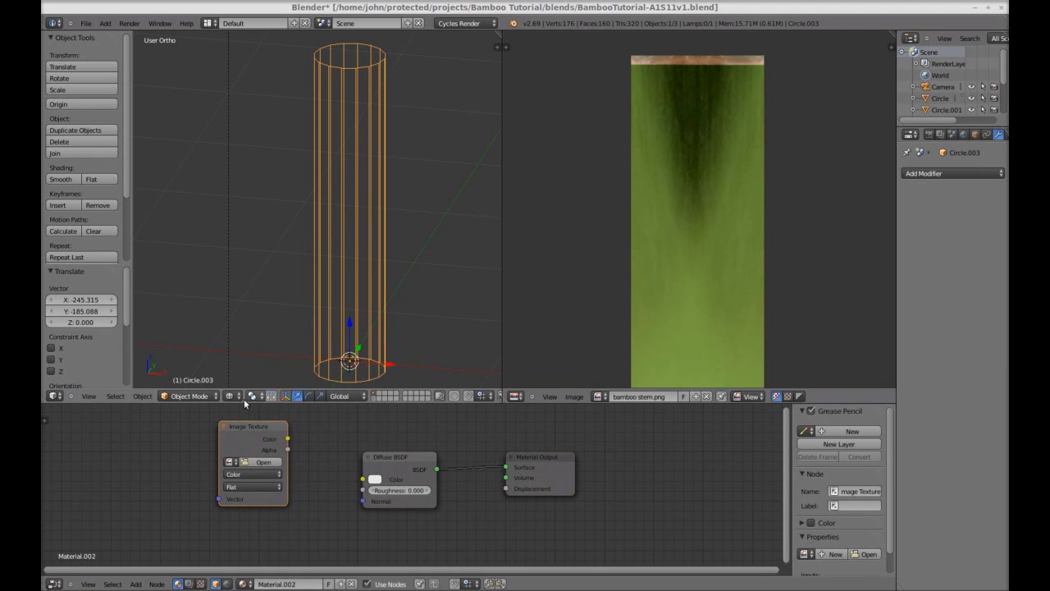
# - Set the 3D viewport to Rendered shading and brighten the world's surface colour to a light grey
pyautogui.click(234, 396)
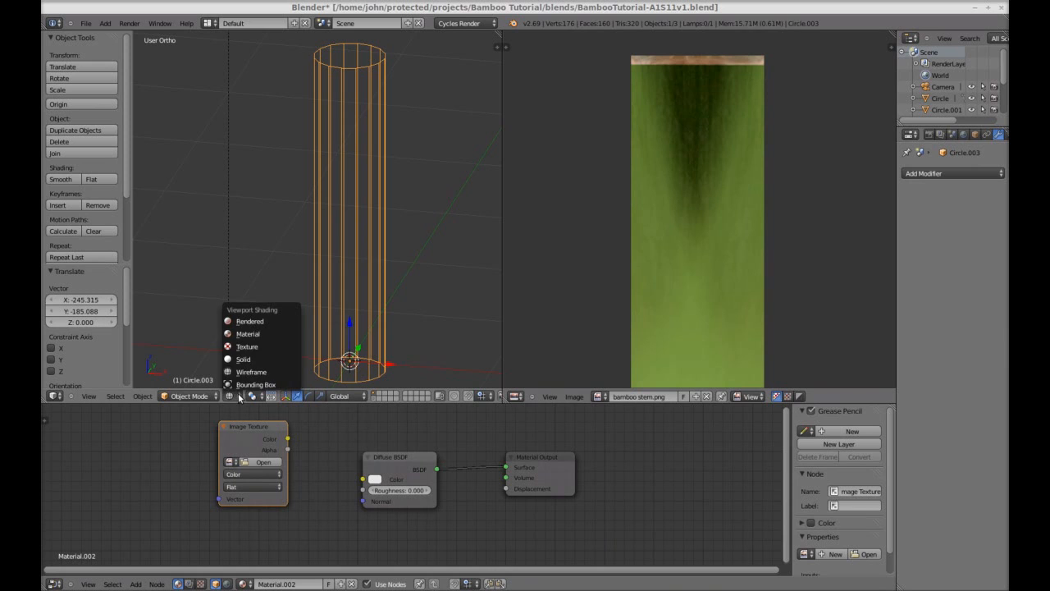
pyautogui.click(248, 320)
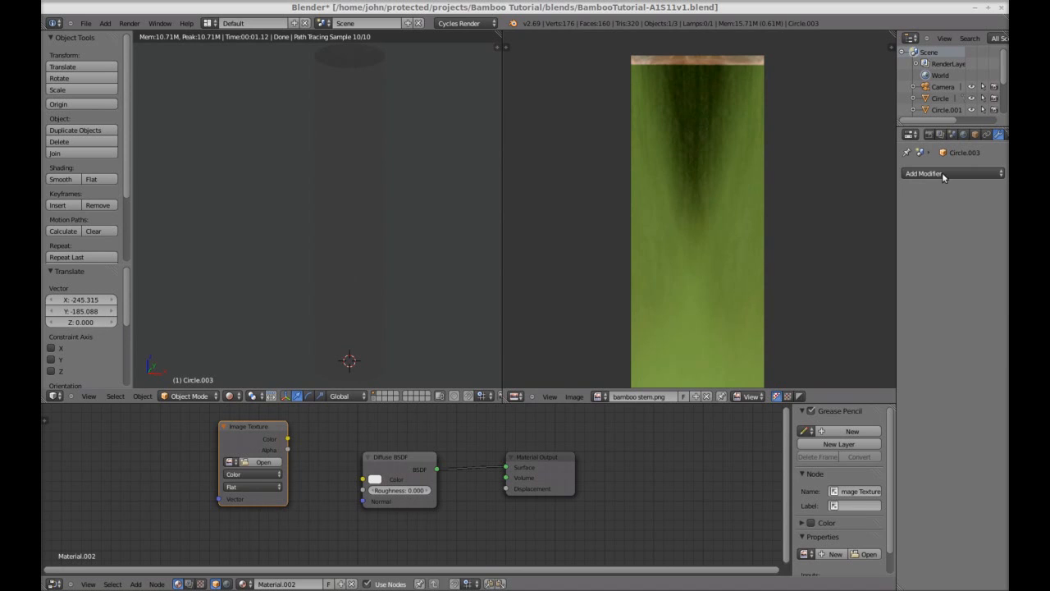
pyautogui.click(964, 135)
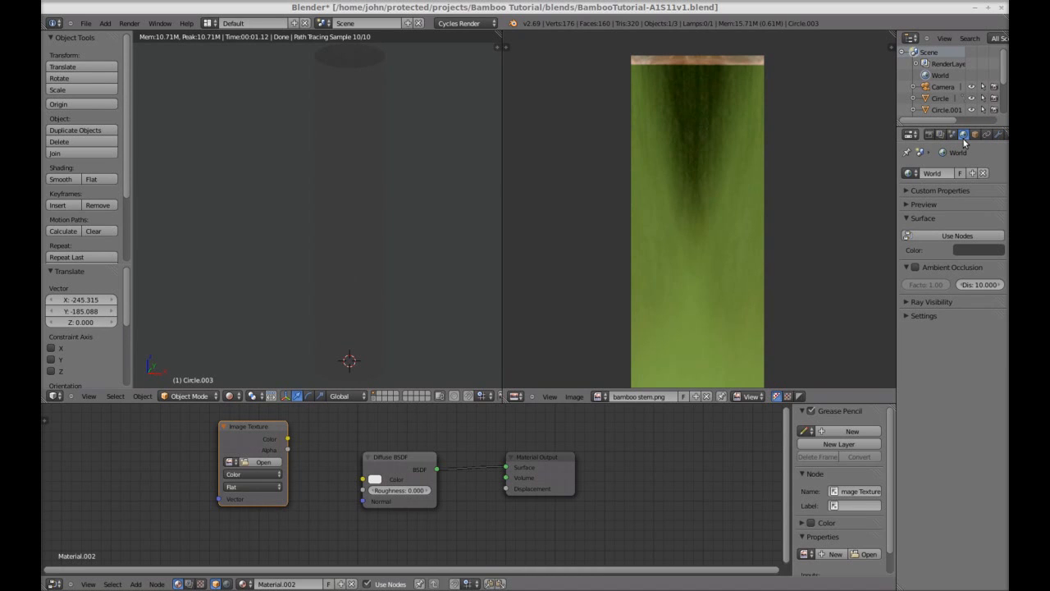
pyautogui.click(974, 249)
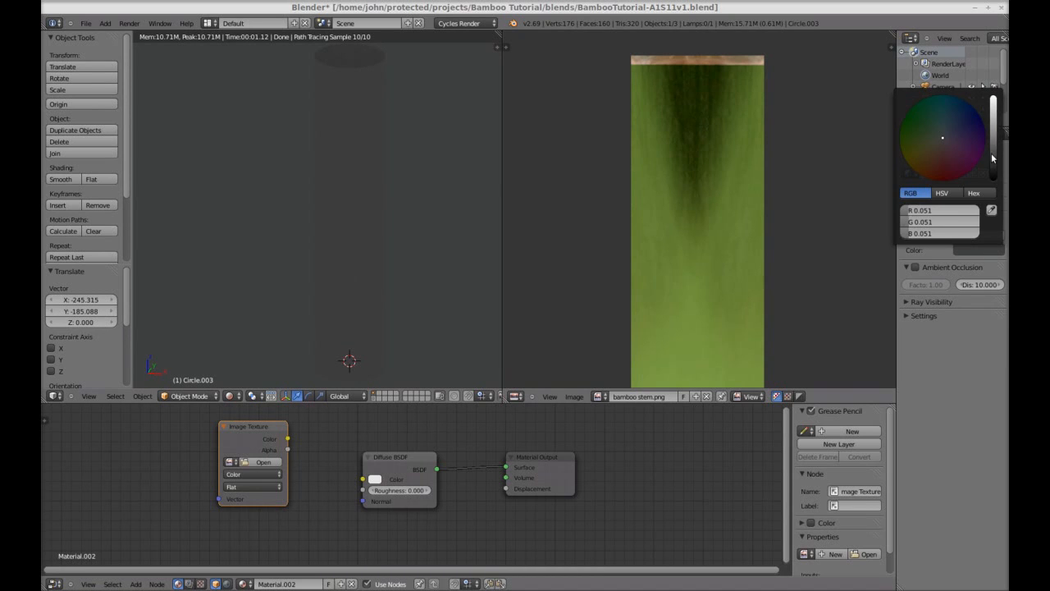
pyautogui.moveTo(993, 159); pyautogui.dragTo(993, 134)
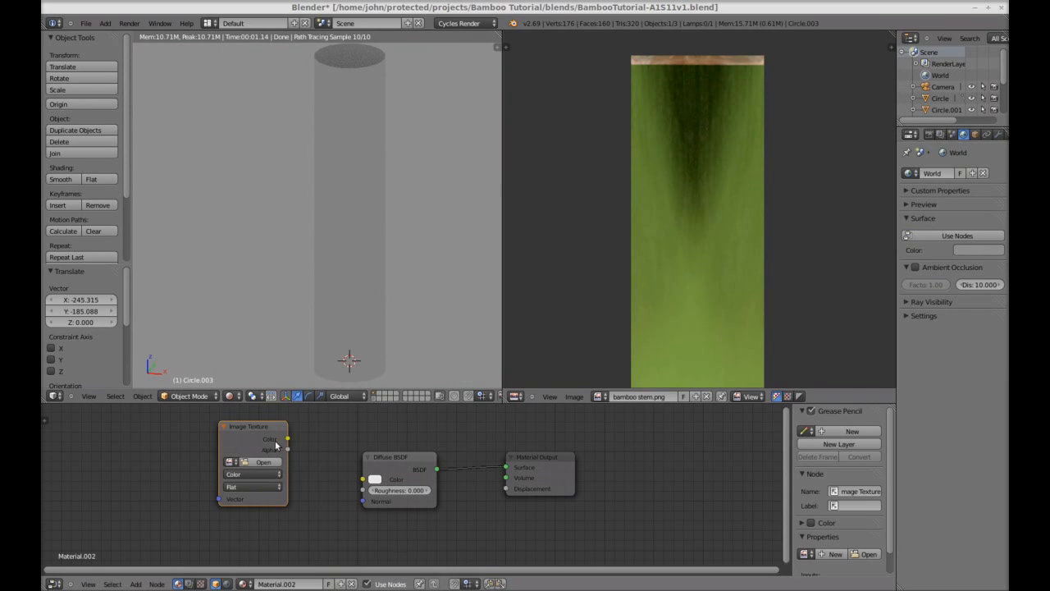
# - Link the Image Texture's Color output to the Diffuse BSDF's Color input and load bamboo stem.png into it
pyautogui.moveTo(287, 439); pyautogui.dragTo(362, 481)
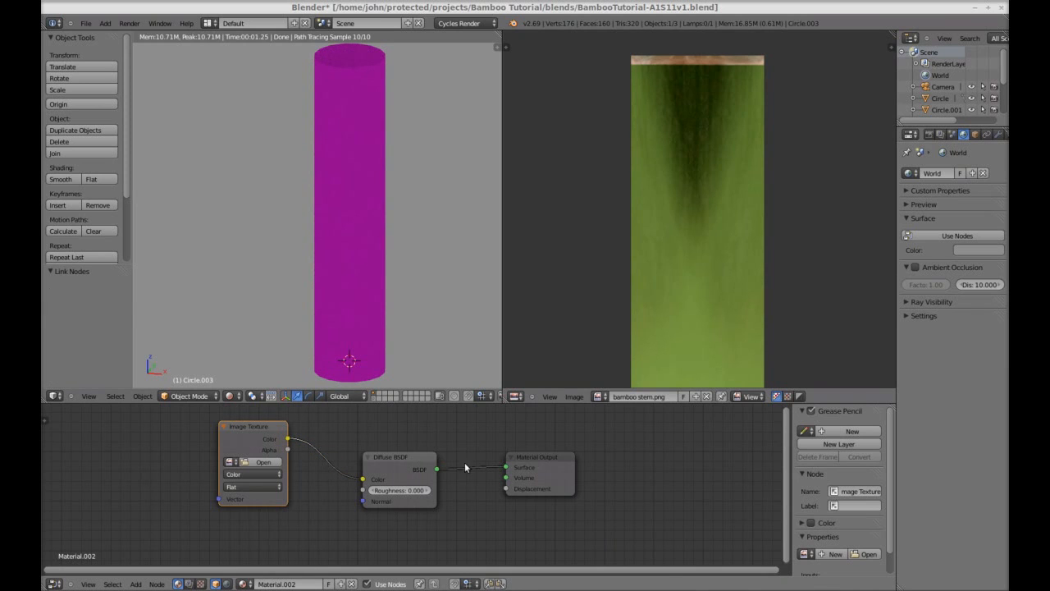
pyautogui.click(261, 462)
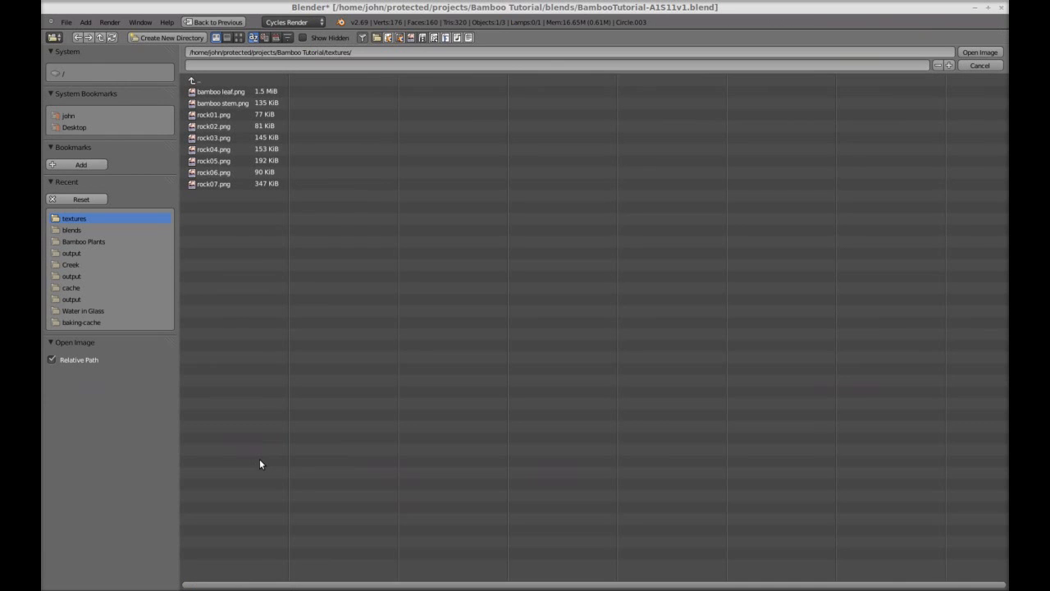
pyautogui.click(222, 102)
pyautogui.click(979, 52)
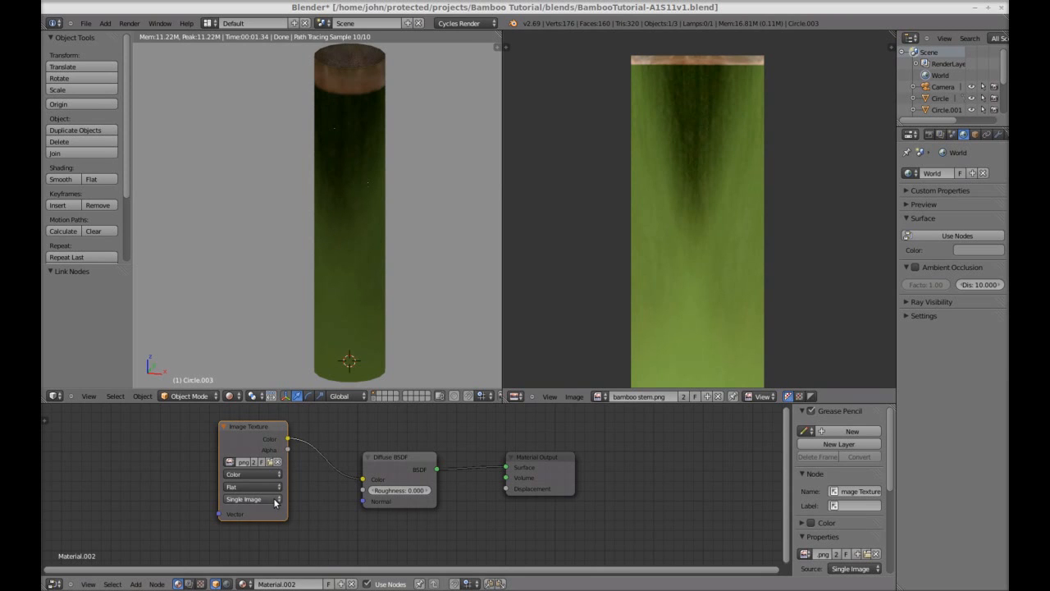
# - Move the Material Output node farther from the Diffuse BSDF node to make room between them
pyautogui.scroll(-2, 385, 504)
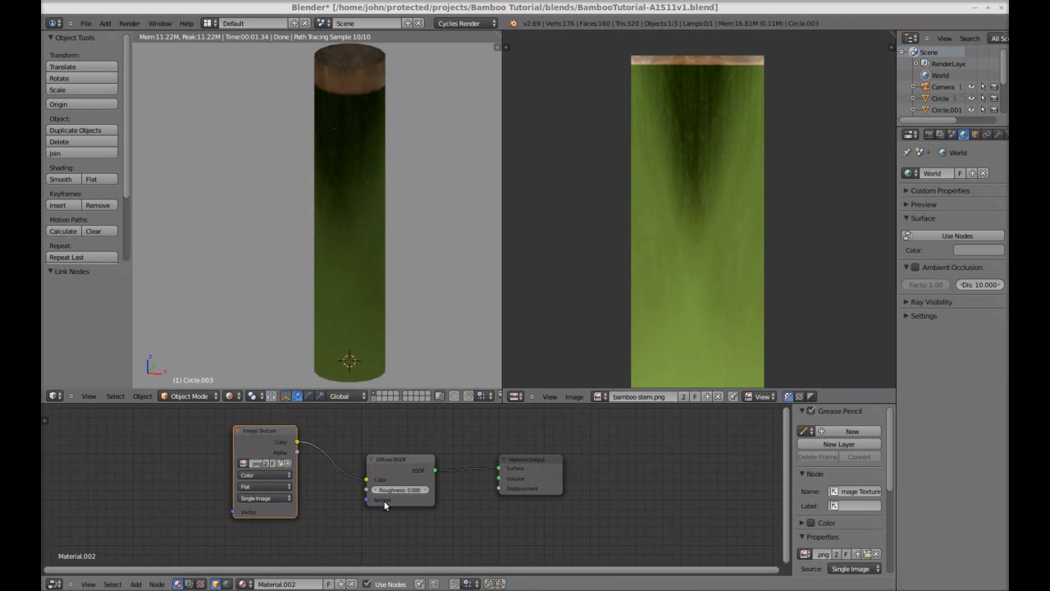
pyautogui.moveTo(445, 513); pyautogui.dragTo(437, 493, button='middle')
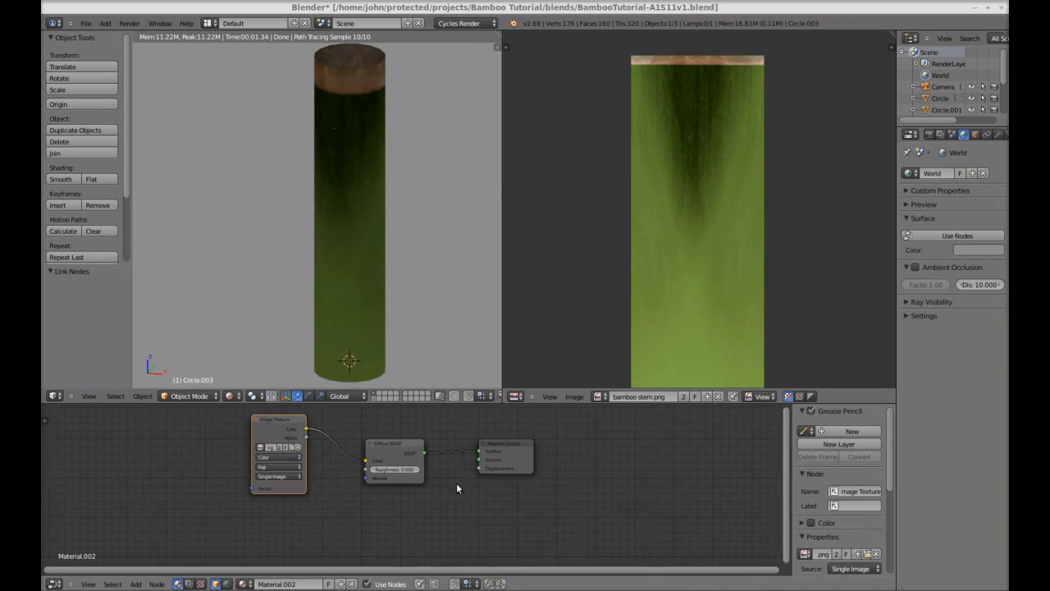
pyautogui.moveTo(502, 447); pyautogui.dragTo(579, 447)
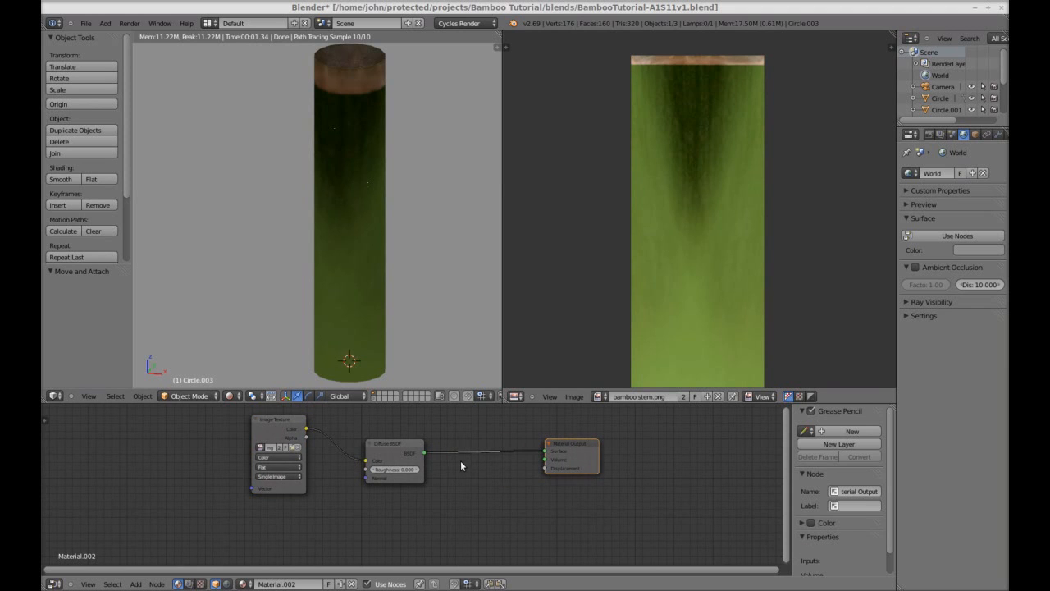
# - Add a Glossy BSDF shader node and place it directly below the Diffuse BSDF node
pyautogui.hotkey('shift', 'a')
pyautogui.moveTo(426, 498)
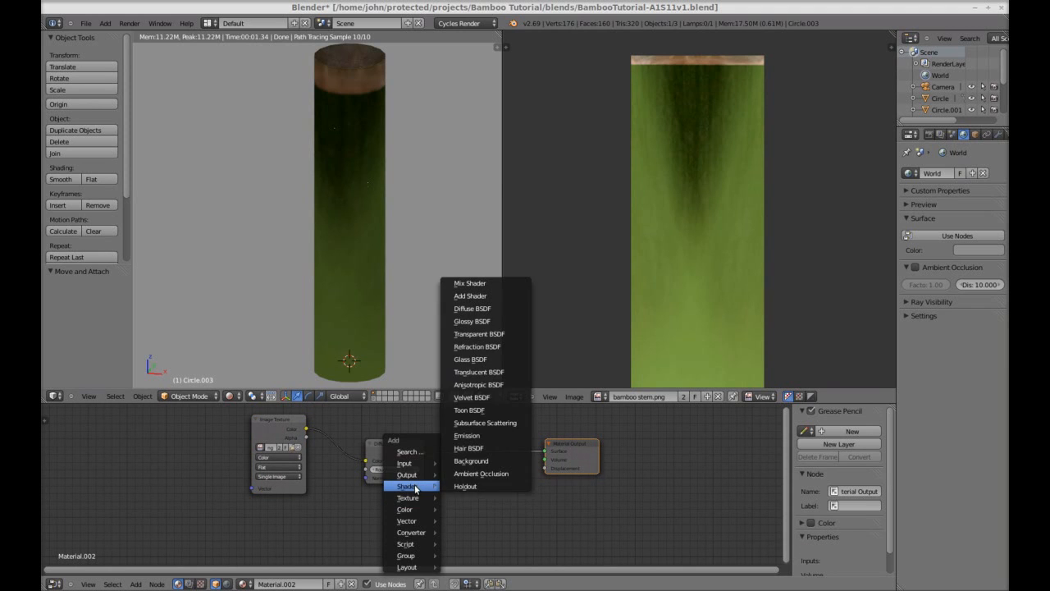
pyautogui.click(489, 325)
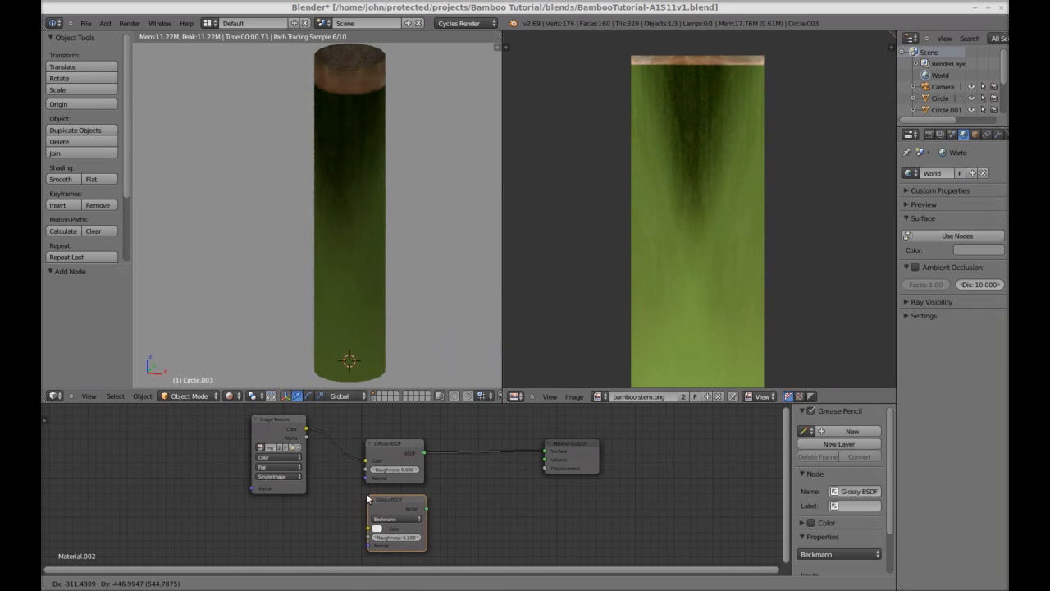
pyautogui.click(355, 489)
# - Insert a Mix Shader between the Diffuse BSDF and Material Output, and link the Glossy BSDF output to its second Shader input
pyautogui.hotkey('shift', 'a')
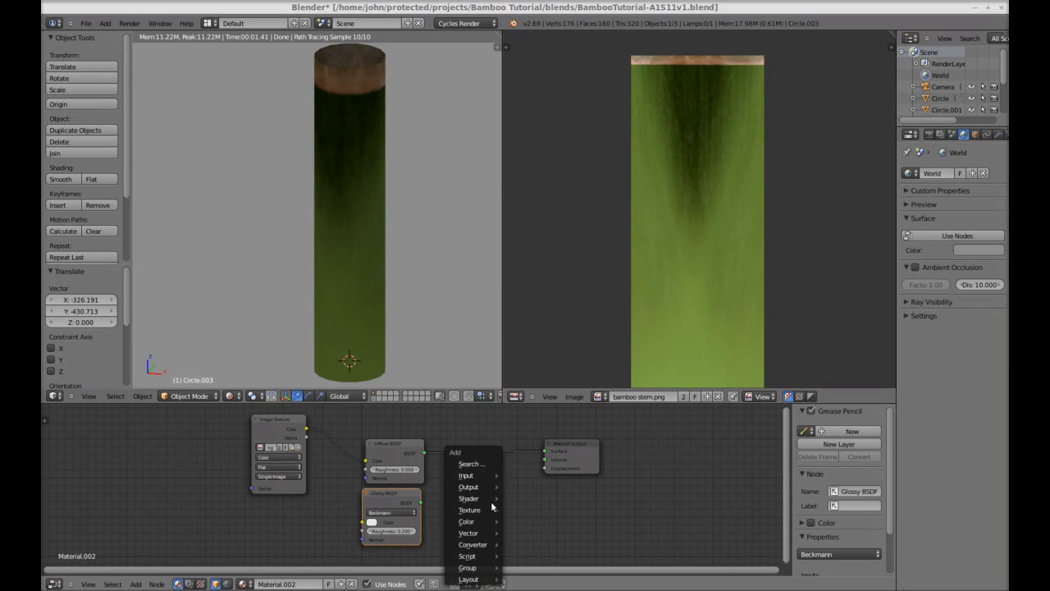
pyautogui.moveTo(491, 502)
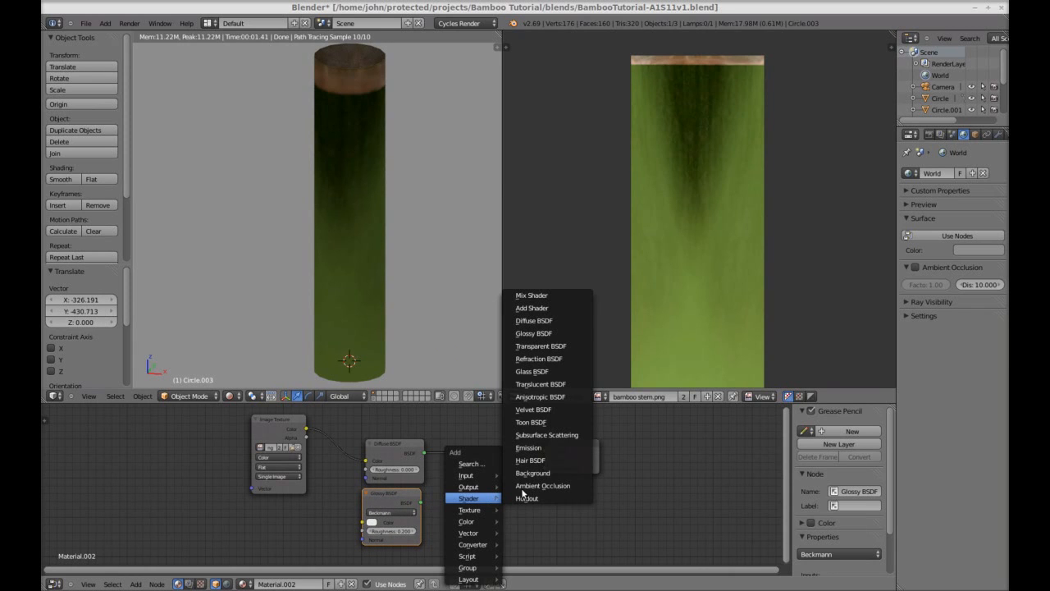
pyautogui.click(552, 295)
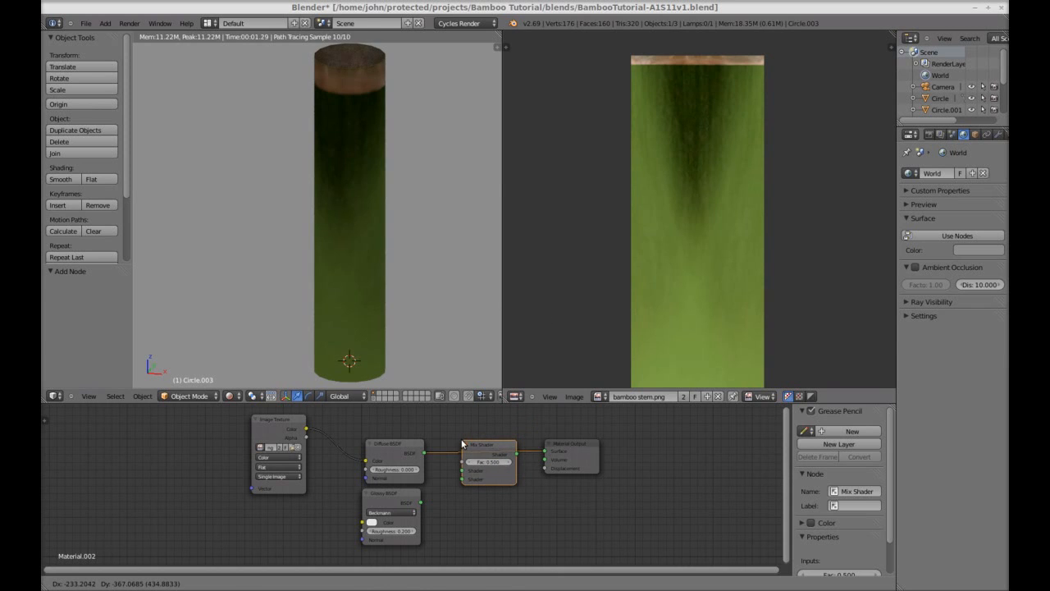
pyautogui.click(461, 443)
pyautogui.moveTo(420, 502); pyautogui.dragTo(463, 479)
# - Lower the Mix Shader's factor to 0.200
pyautogui.click(470, 462)
pyautogui.click(469, 463)
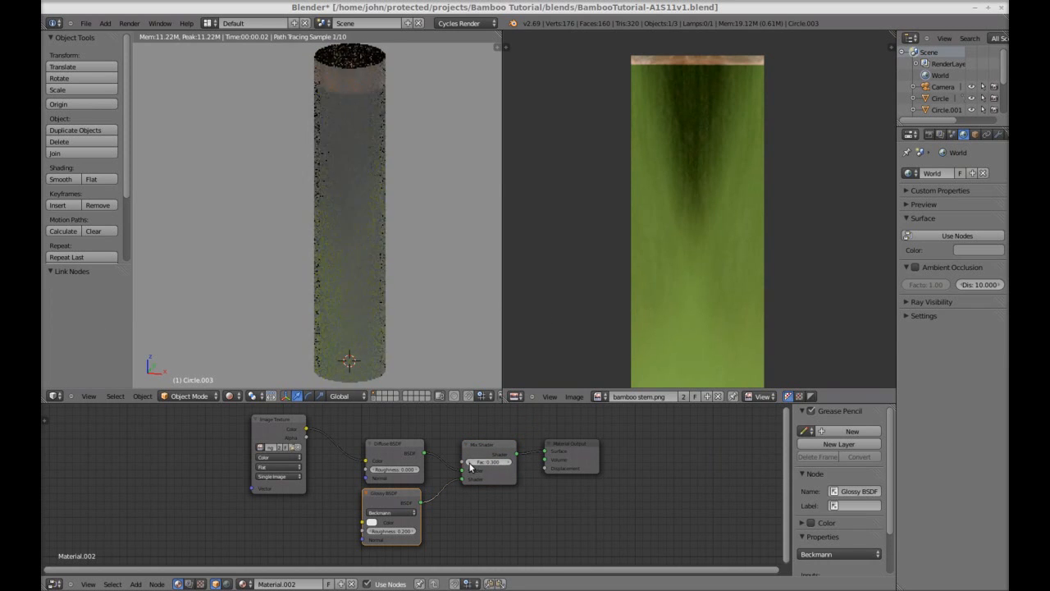
pyautogui.click(469, 463)
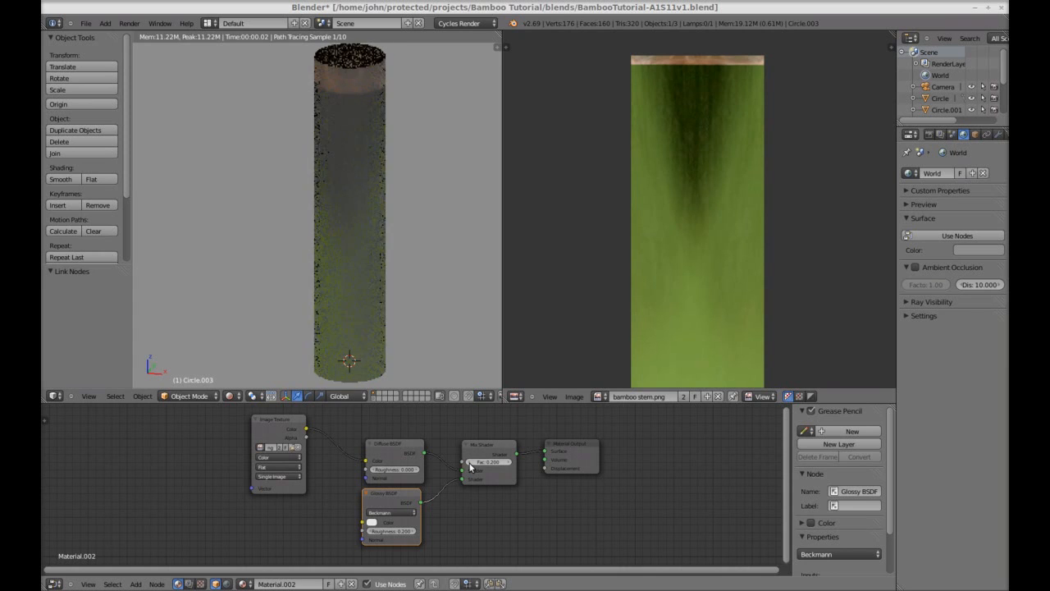
# - Set the Glossy BSDF's roughness to 0.400 and tint its colour a very pale green
pyautogui.click(415, 530)
pyautogui.click(414, 531)
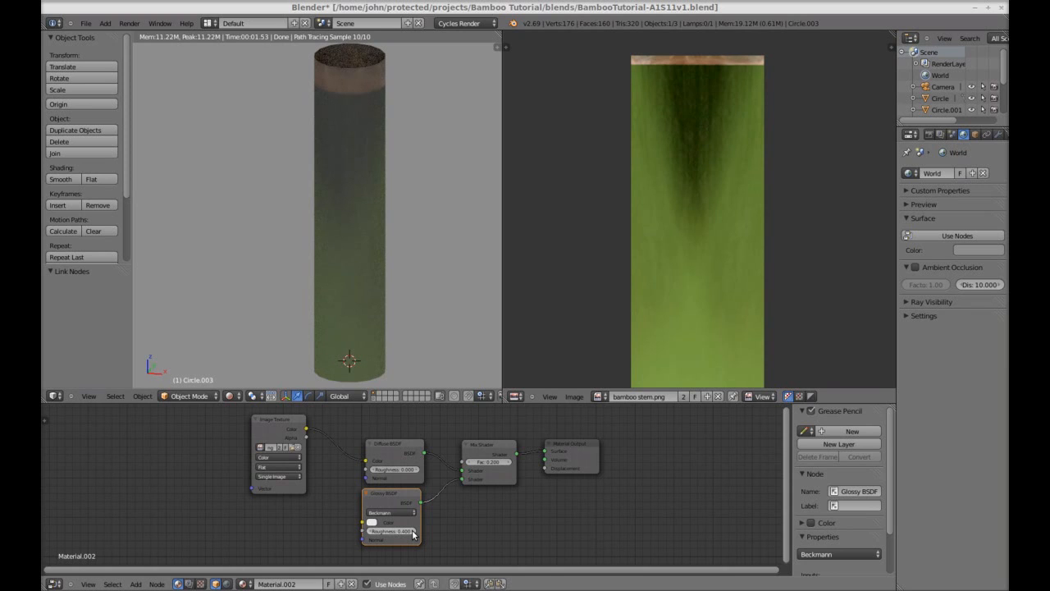
pyautogui.click(372, 522)
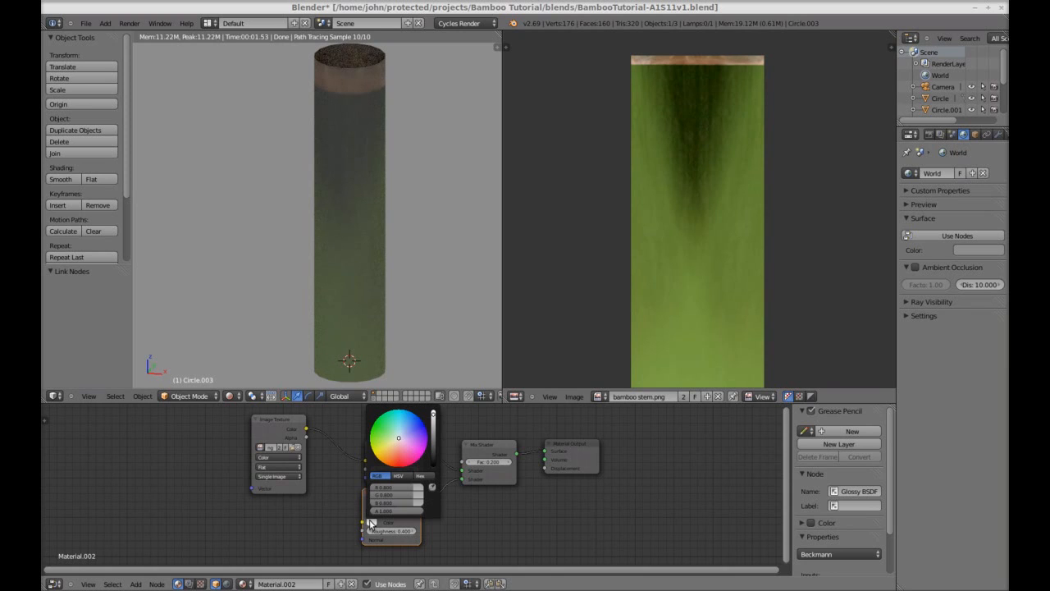
pyautogui.click(398, 440)
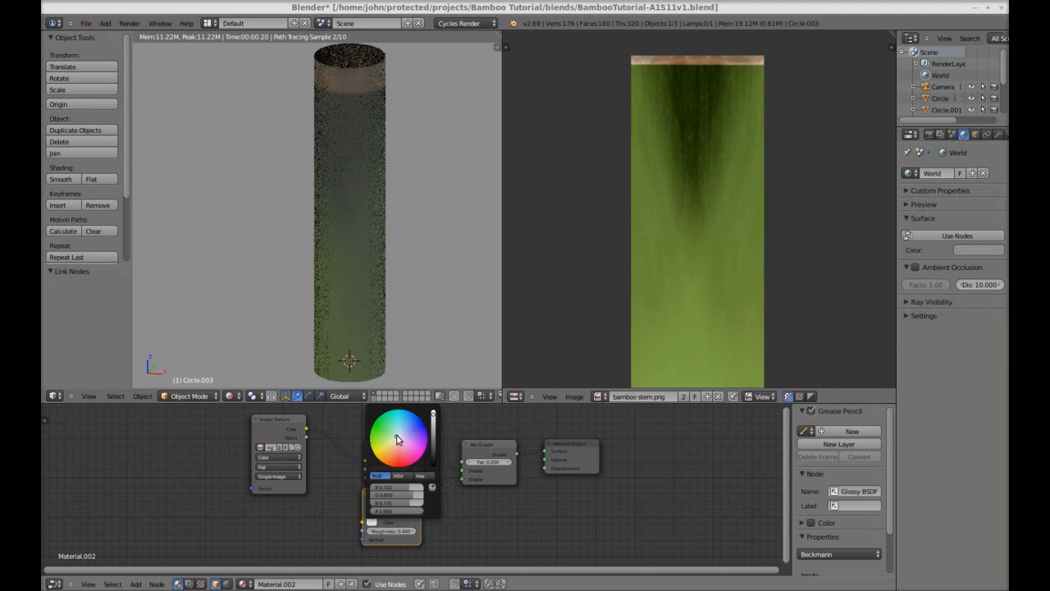
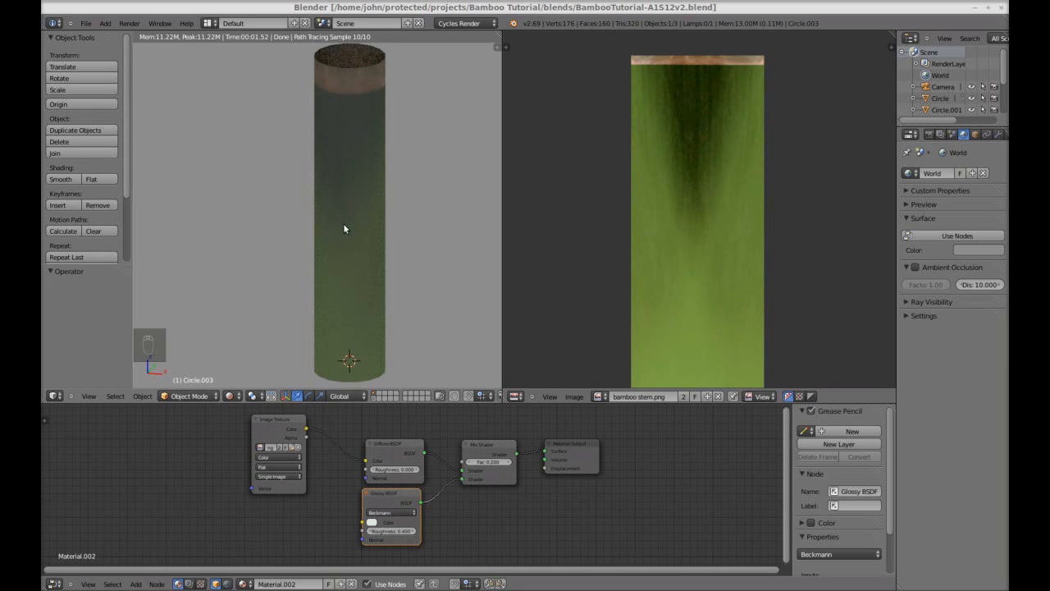
# - Merge the 3D view over the image editor area and enlarge it vertically by shrinking the node editor
pyautogui.rightClick(502, 301)
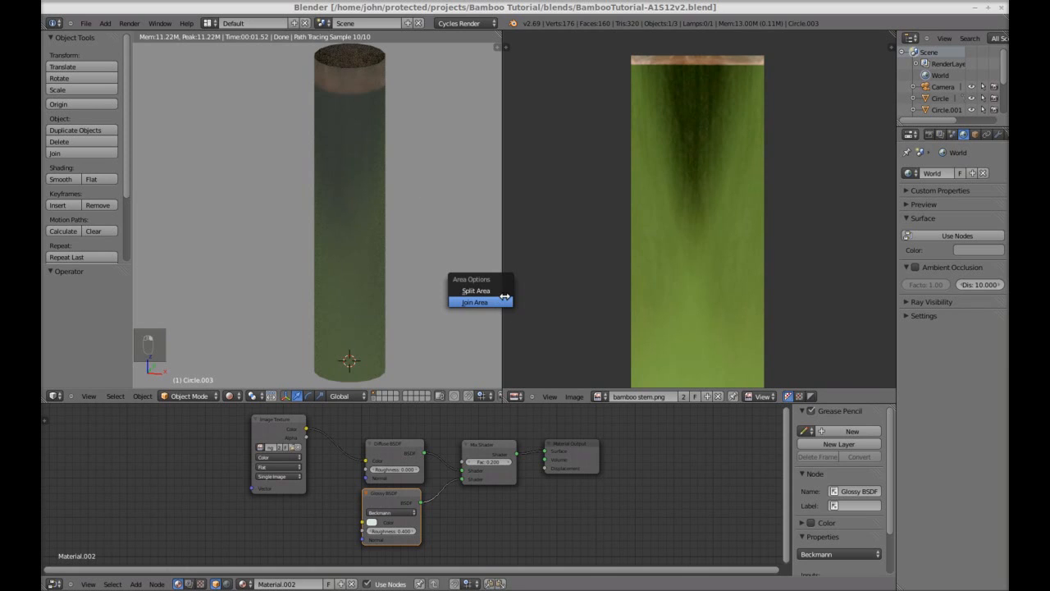
pyautogui.click(496, 302)
pyautogui.click(631, 310)
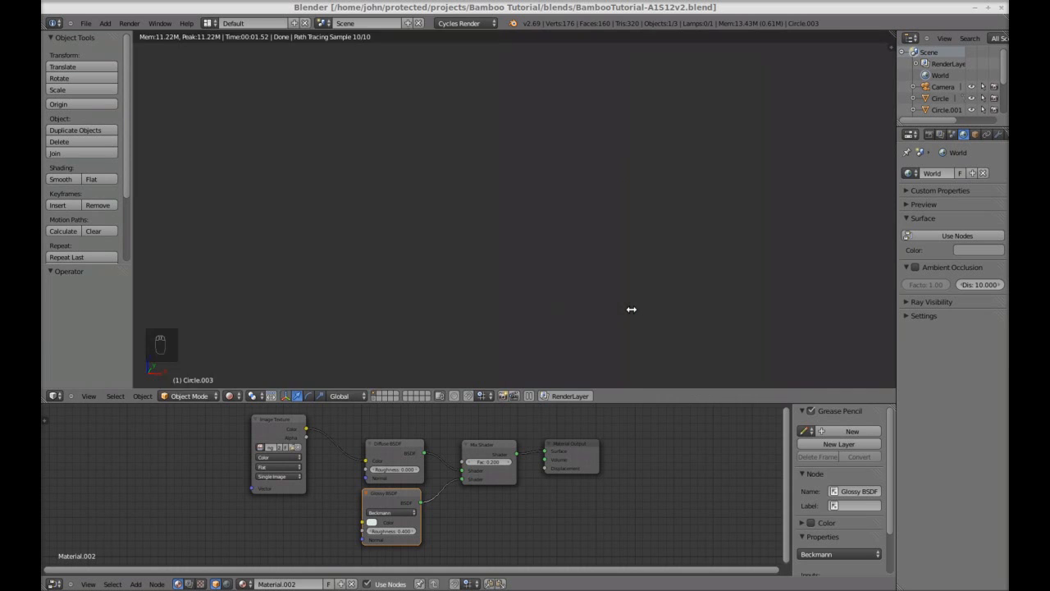
pyautogui.moveTo(645, 403); pyautogui.dragTo(641, 515)
# - Change the 3D viewport to Solid shading and apply smooth shading to the bamboo segment
pyautogui.click(231, 502)
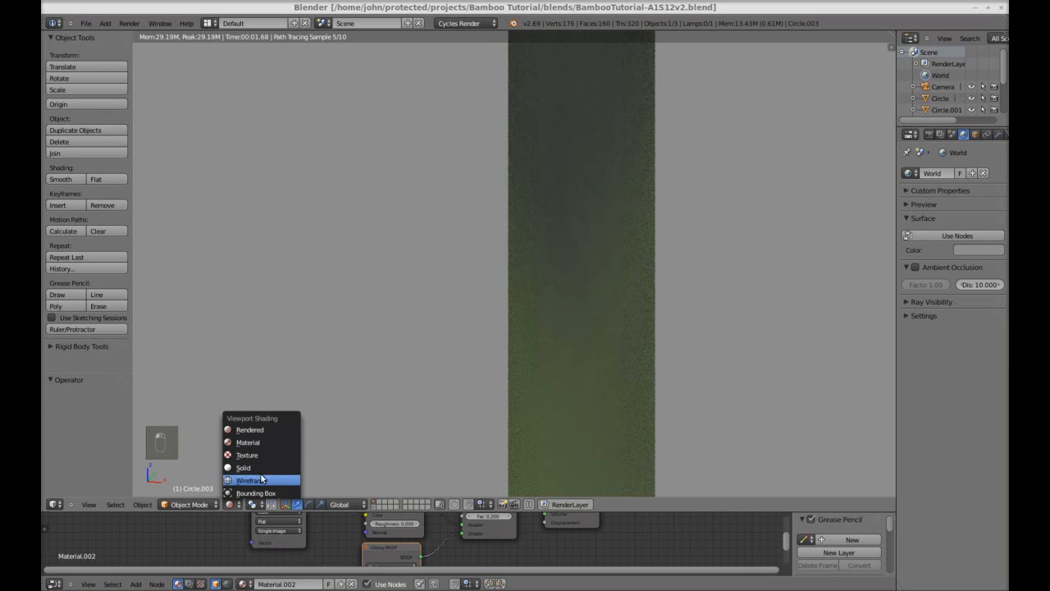
pyautogui.click(242, 467)
pyautogui.scroll(-5, 525, 246)
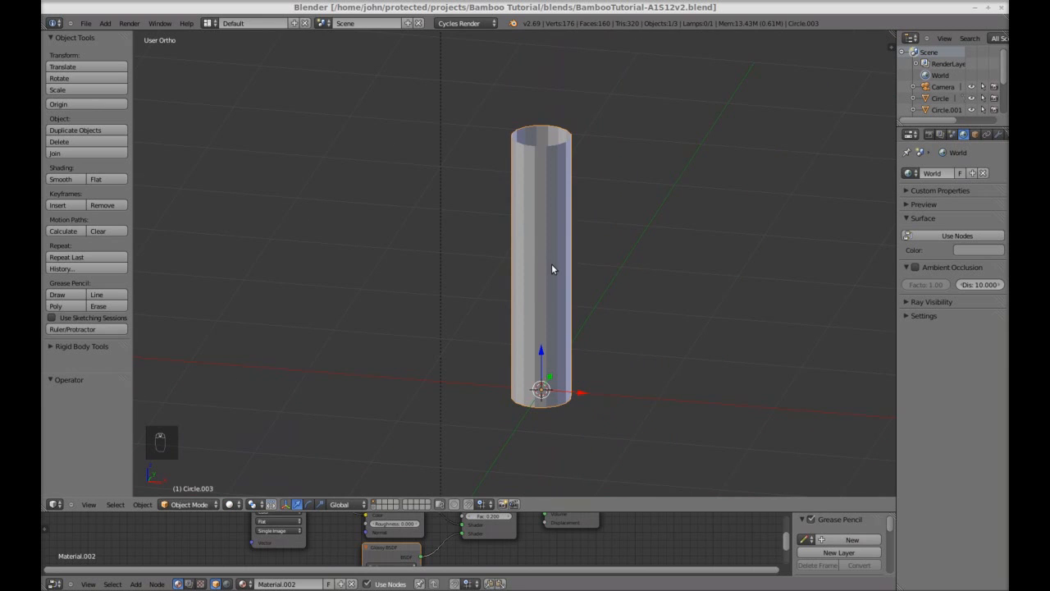
pyautogui.click(72, 179)
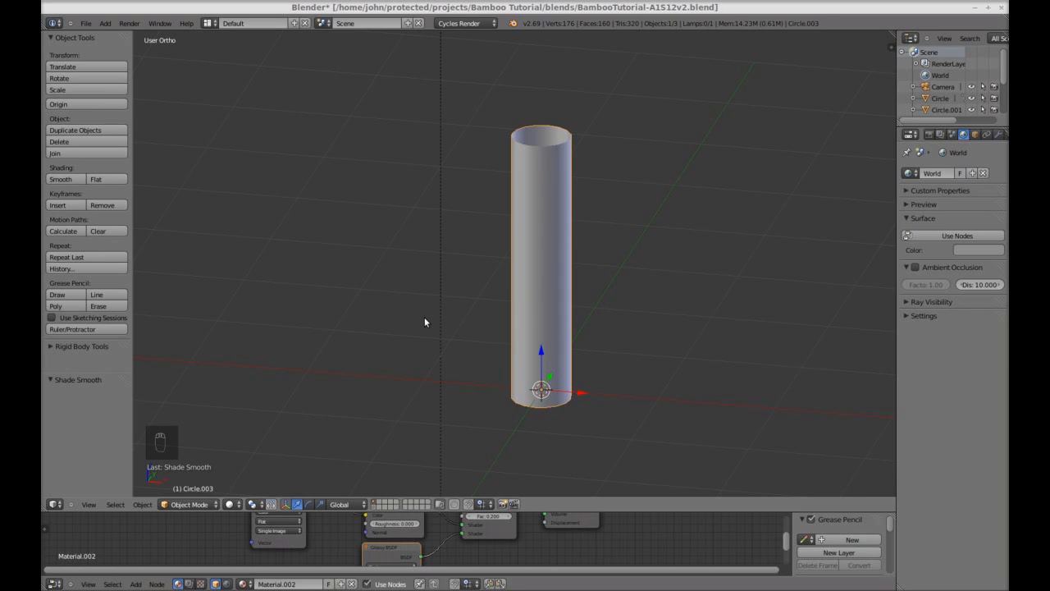
# - Add a Subdivision Surface modifier to the bamboo segment with View and Render subdivisions both set to 3
pyautogui.hotkey('ctrl', '2')
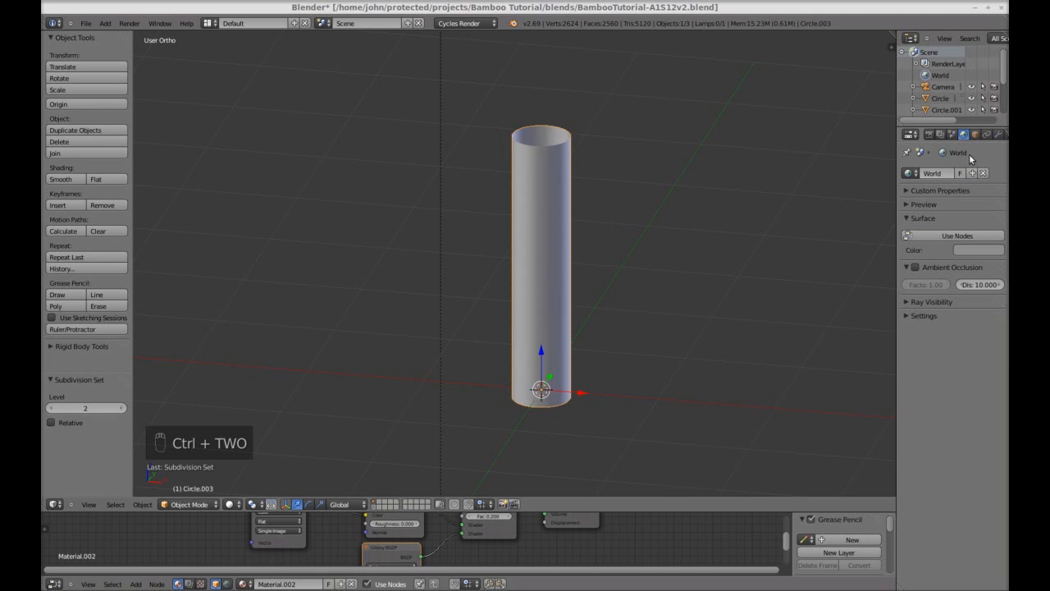
pyautogui.click(996, 136)
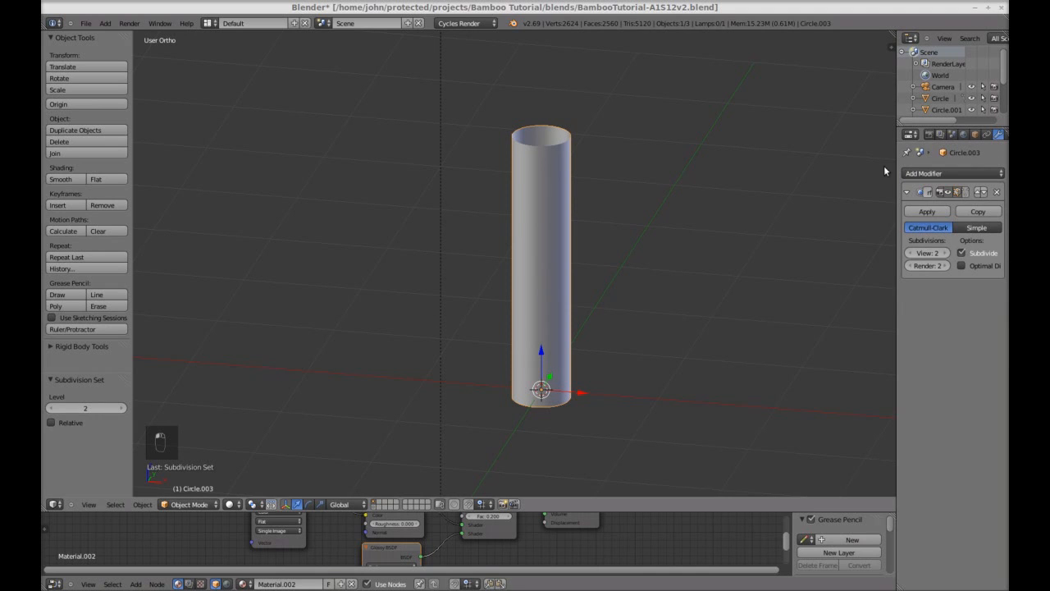
pyautogui.moveTo(893, 159); pyautogui.dragTo(842, 161)
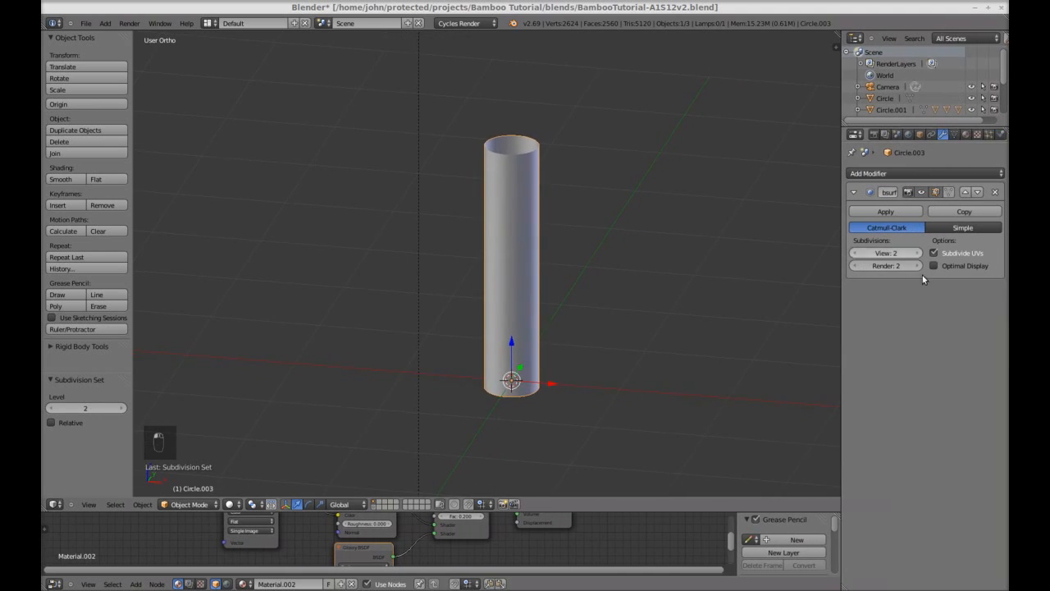
pyautogui.click(916, 253)
pyautogui.click(917, 266)
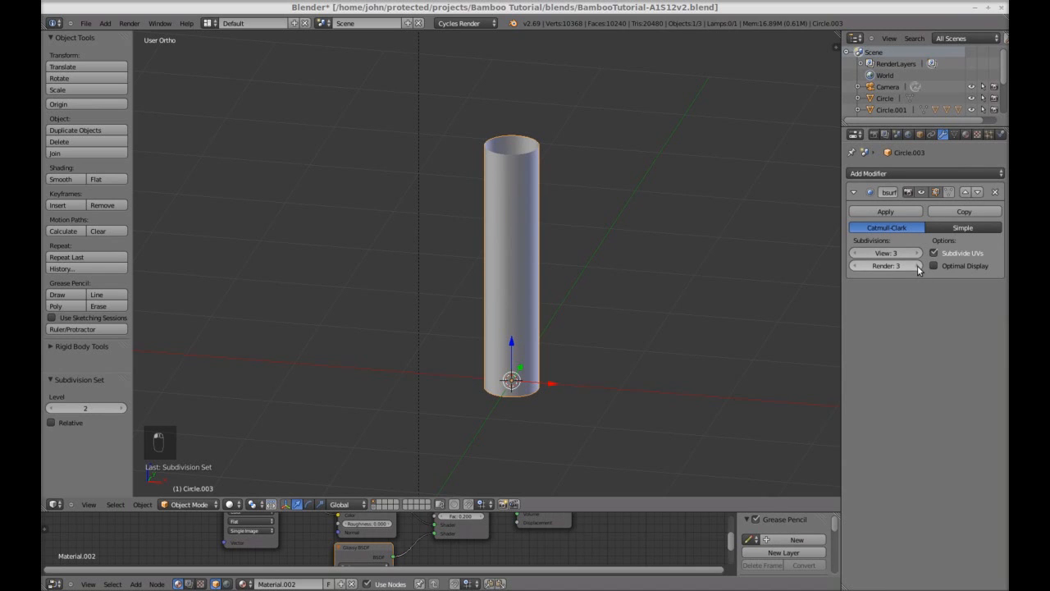
# - Show the bamboo segment from the front in Wireframe shading and enter Edit Mode
pyautogui.press('KP_1')
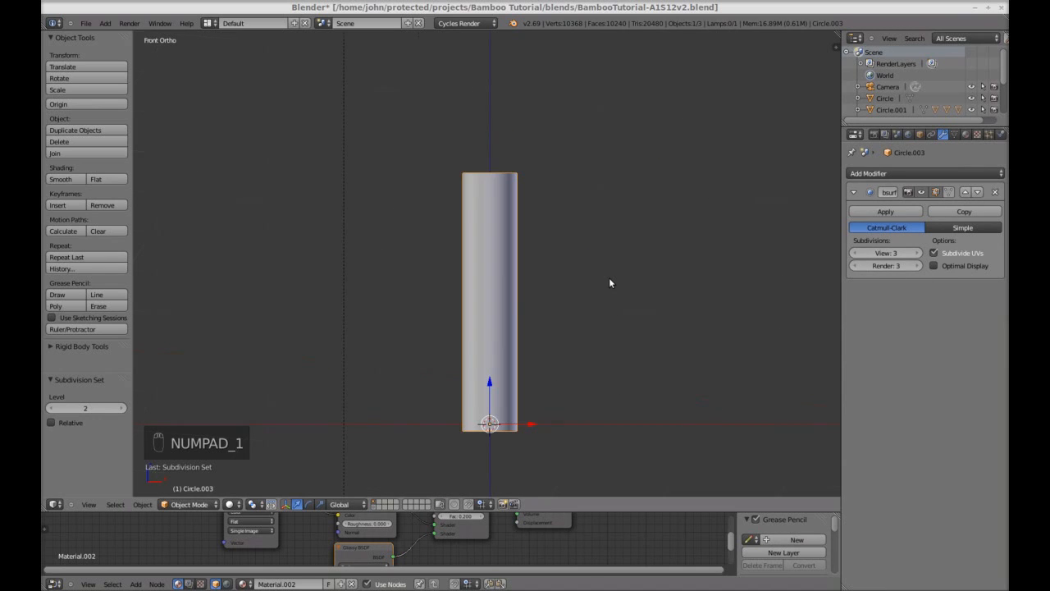
pyautogui.press('Tab')
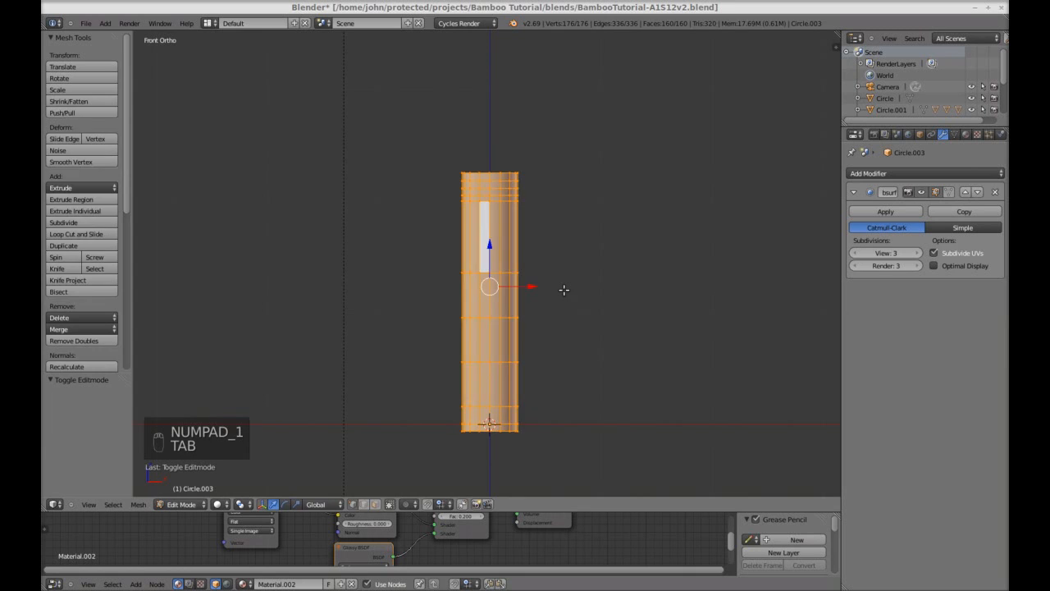
pyautogui.press('Tab')
pyautogui.click(233, 504)
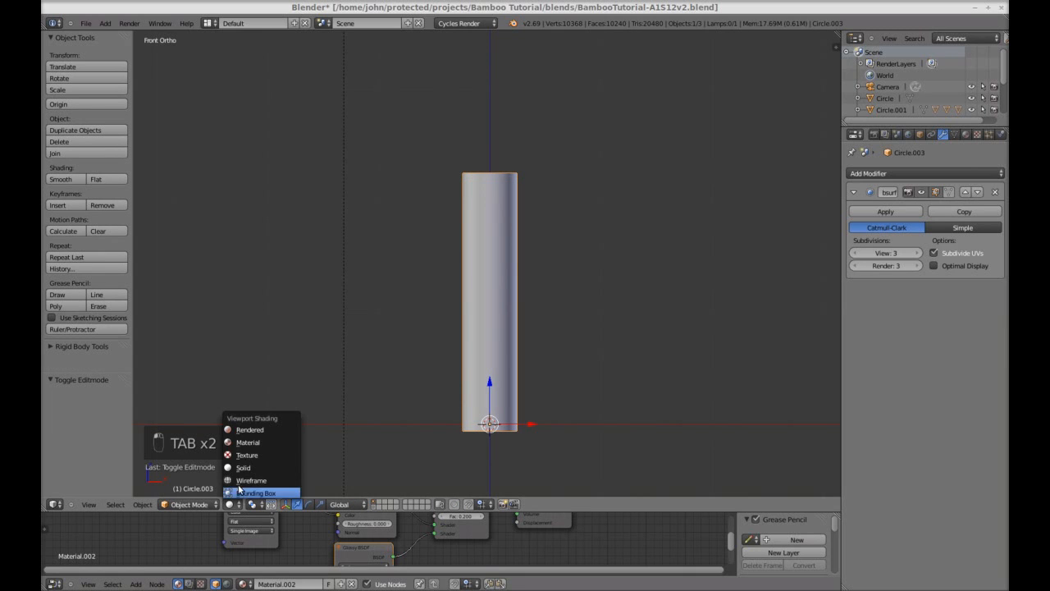
pyautogui.click(248, 479)
pyautogui.press('Tab')
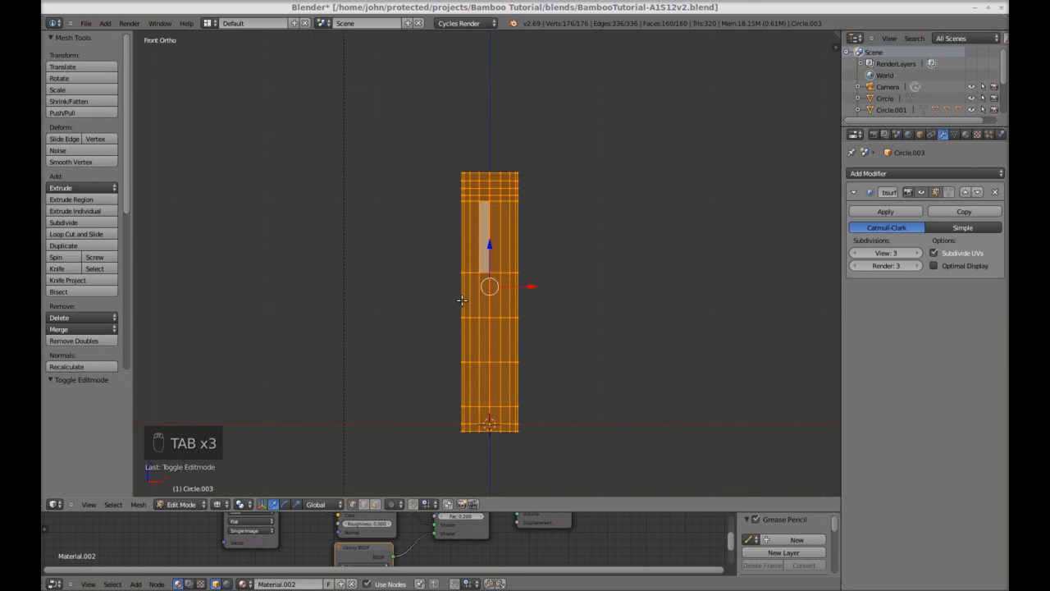
# - Select the four middle edge loops of the segment and scale them down to about 0.89, leaving nothing selected
pyautogui.scroll(3, 464, 301)
pyautogui.press('a')
pyautogui.press('a')
pyautogui.press('a')
pyautogui.press('a')
pyautogui.press('b')
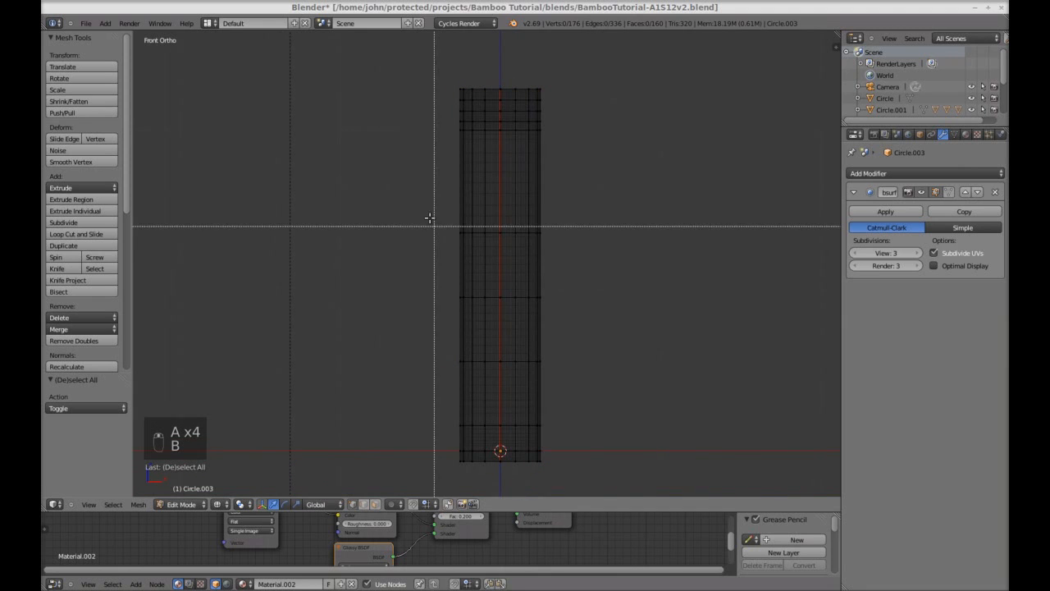
pyautogui.moveTo(433, 219); pyautogui.dragTo(584, 442)
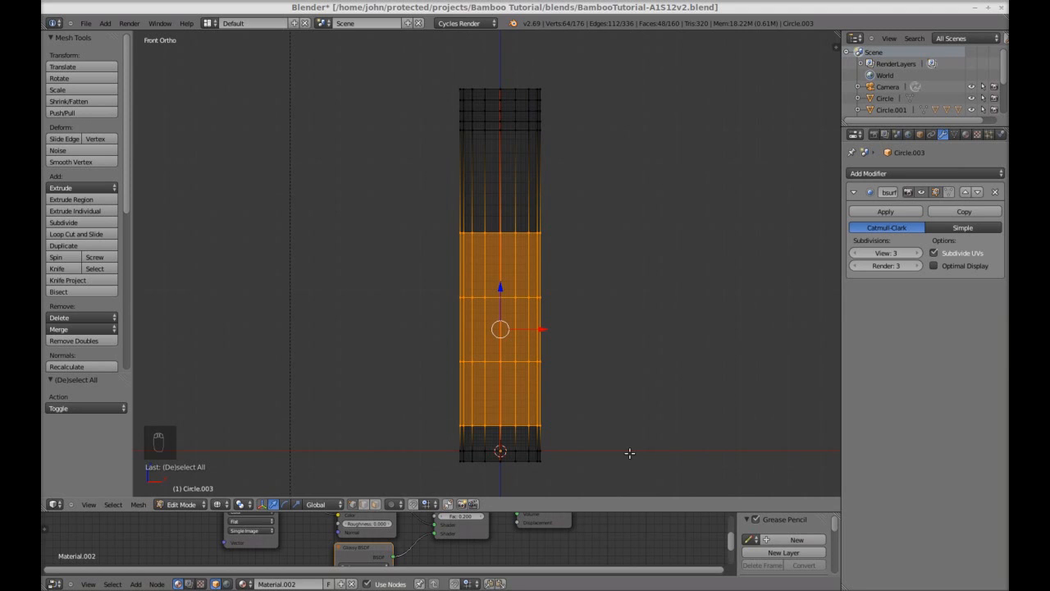
pyautogui.press('s')
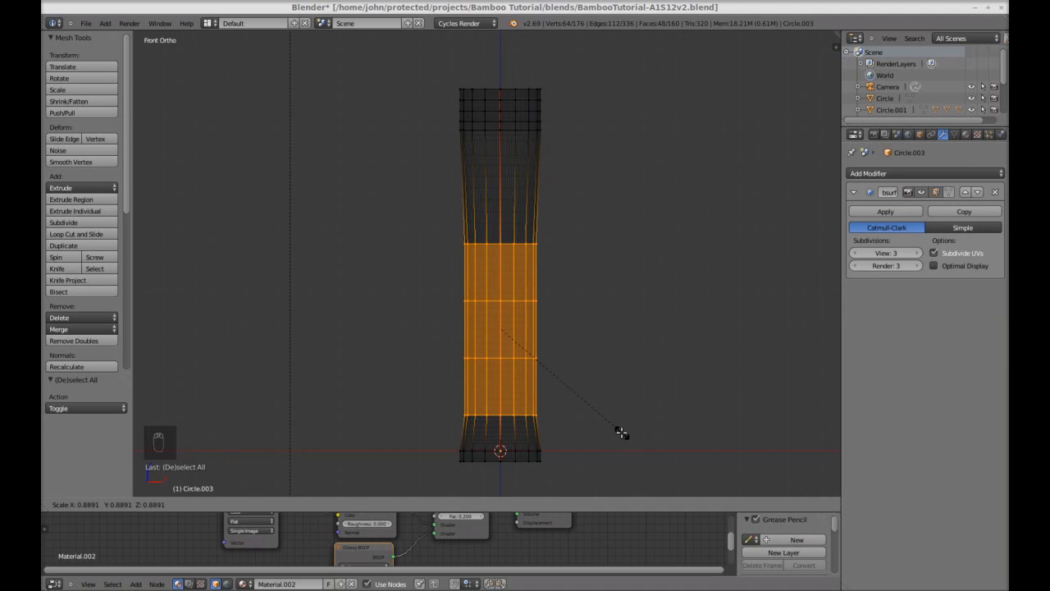
pyautogui.click(621, 433)
pyautogui.press('a')
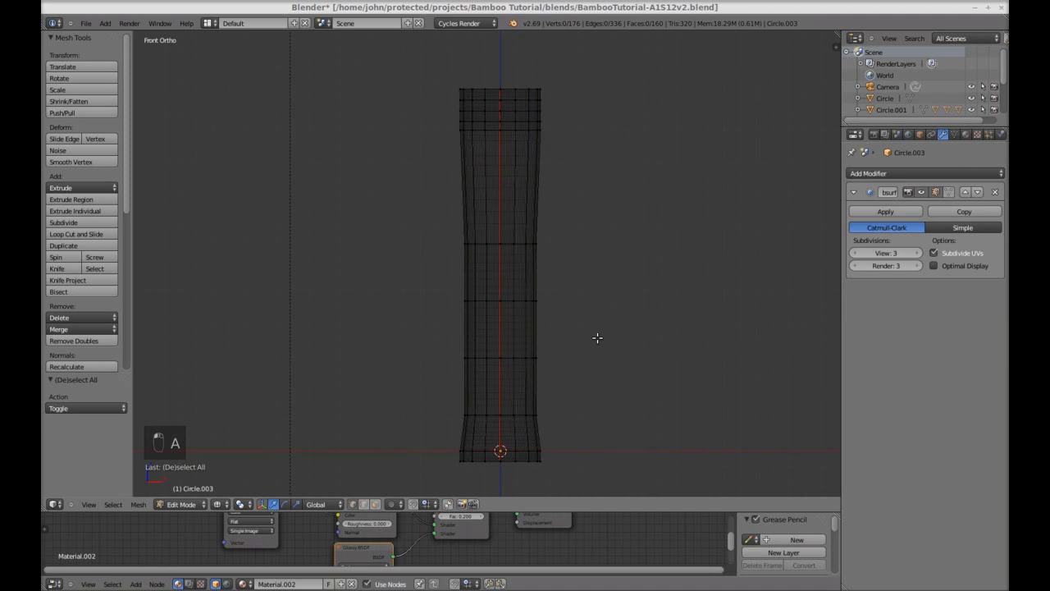
# - Preview the narrowed segment in Rendered shading and return the viewport to Wireframe
pyautogui.click(227, 505)
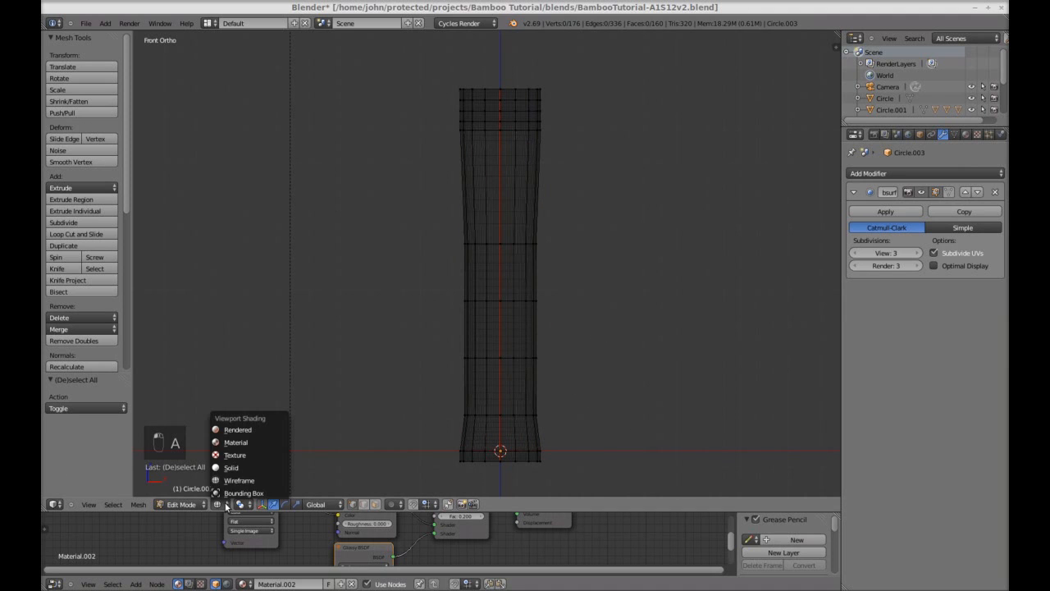
pyautogui.click(242, 430)
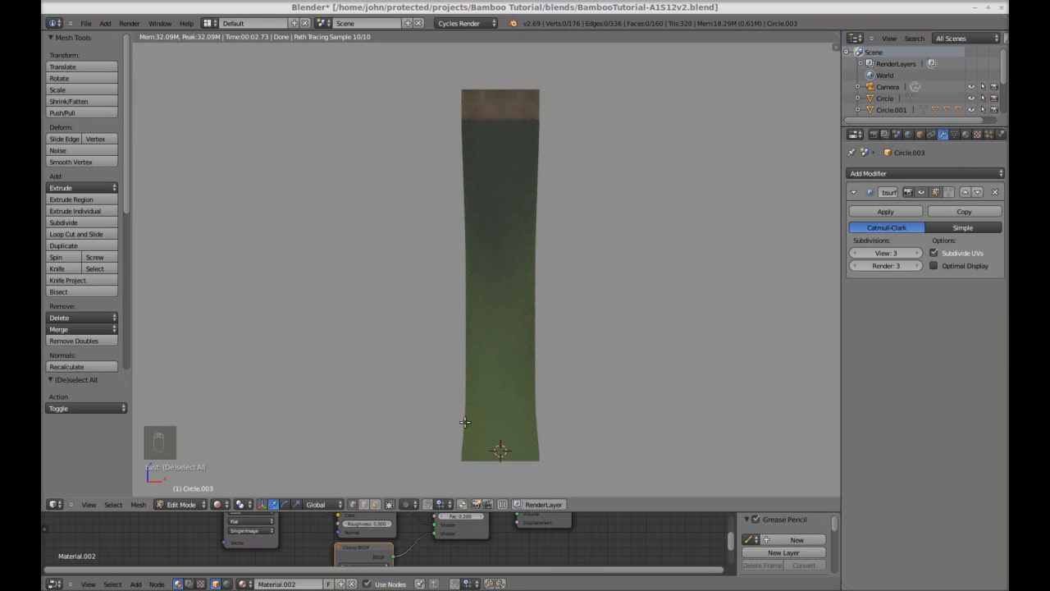
pyautogui.click(219, 504)
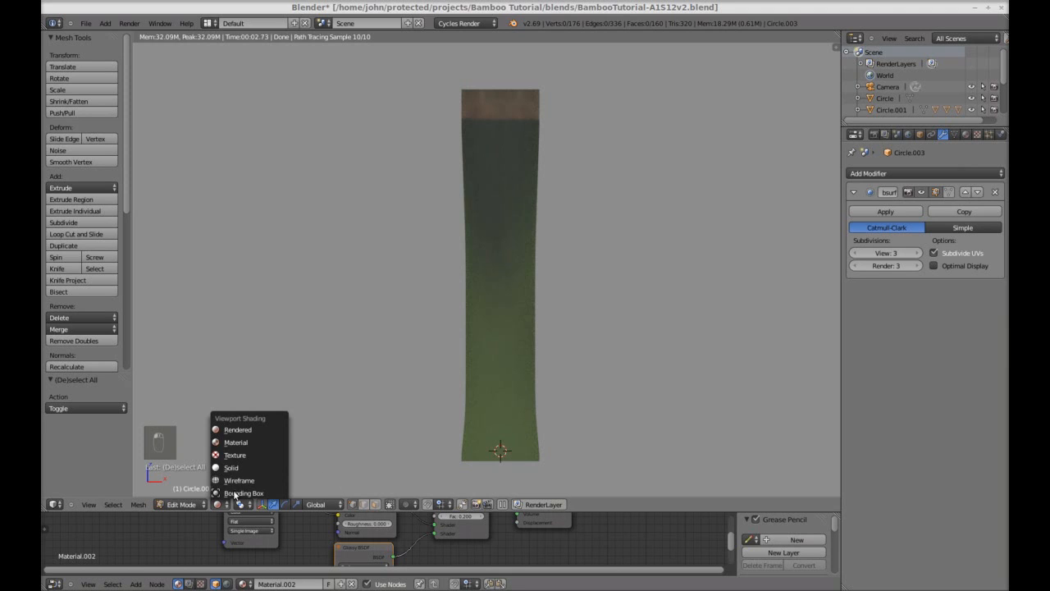
pyautogui.click(238, 480)
# - Select the two central edge loops of the narrowed section and scale them down to about 0.97, leaving nothing selected
pyautogui.press('b')
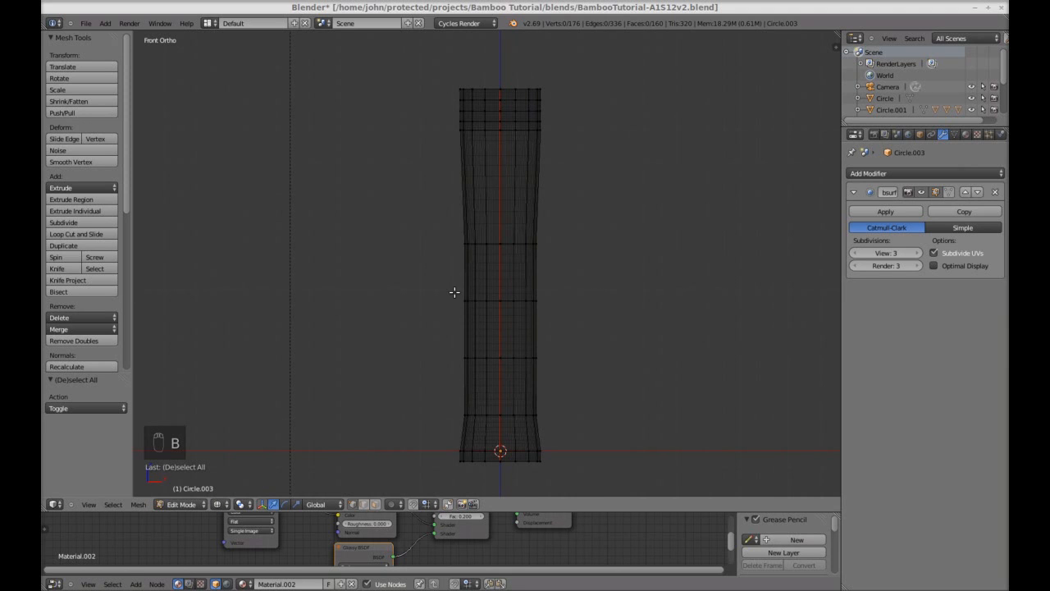
pyautogui.moveTo(452, 290); pyautogui.dragTo(555, 380)
pyautogui.press('s')
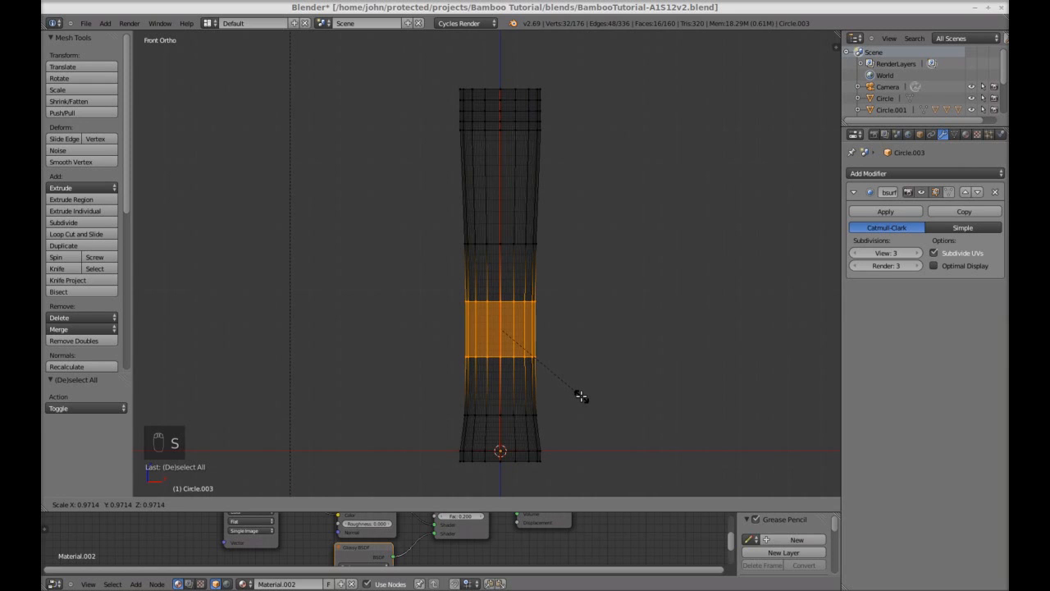
pyautogui.click(589, 401)
pyautogui.press('a')
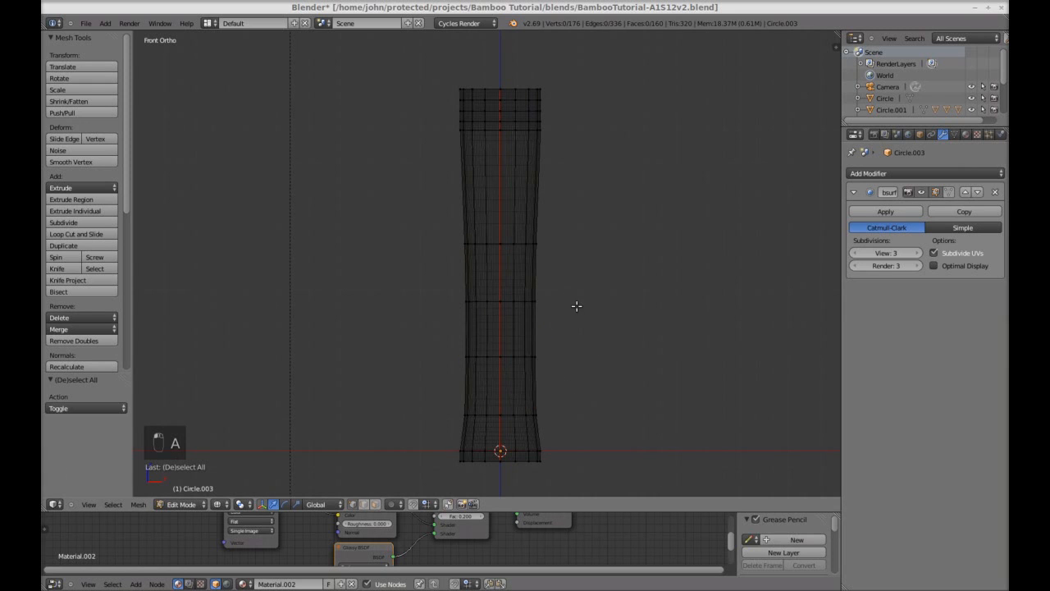
pyautogui.scroll(5, 585, 320)
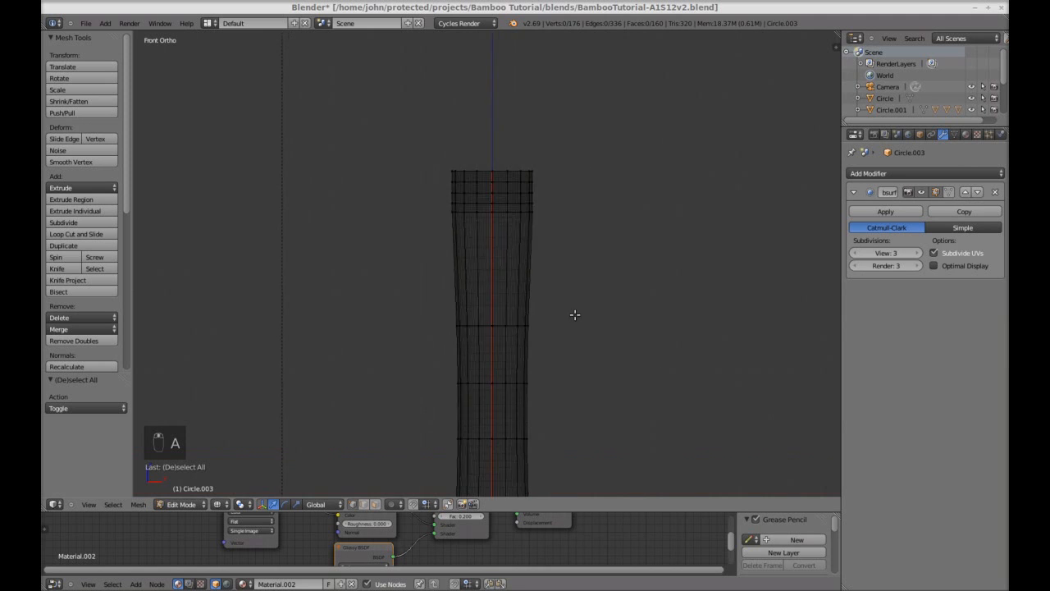
# - Preview the upper end of the bamboo segment in Rendered shading and return the viewport to Wireframe
pyautogui.keyDown('shift'); pyautogui.moveTo(625, 355); pyautogui.dragTo(647, 271, button='middle'); pyautogui.keyUp('shift')
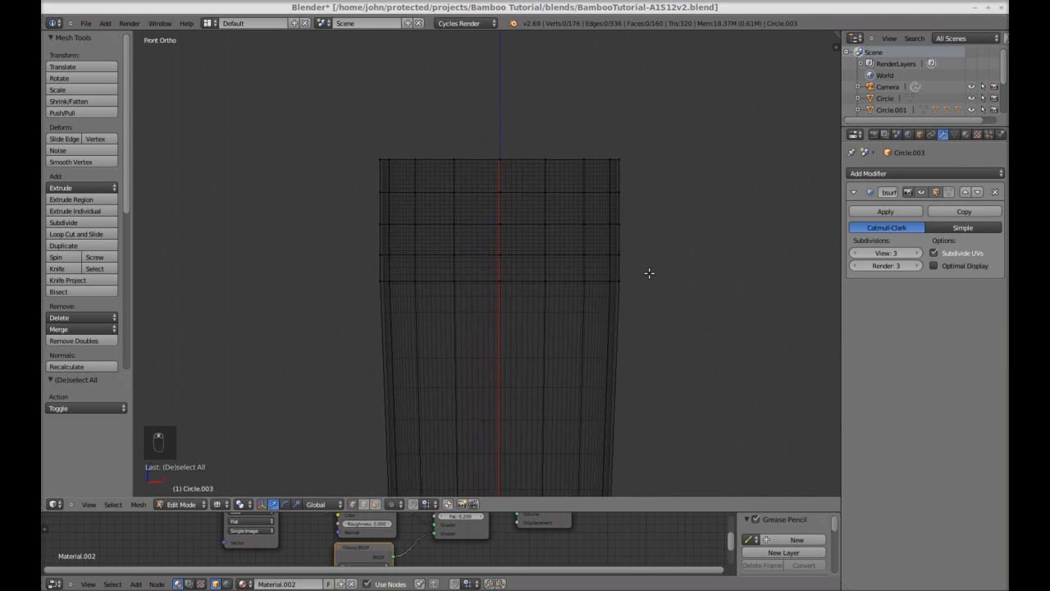
pyautogui.press('Tab')
pyautogui.click(232, 503)
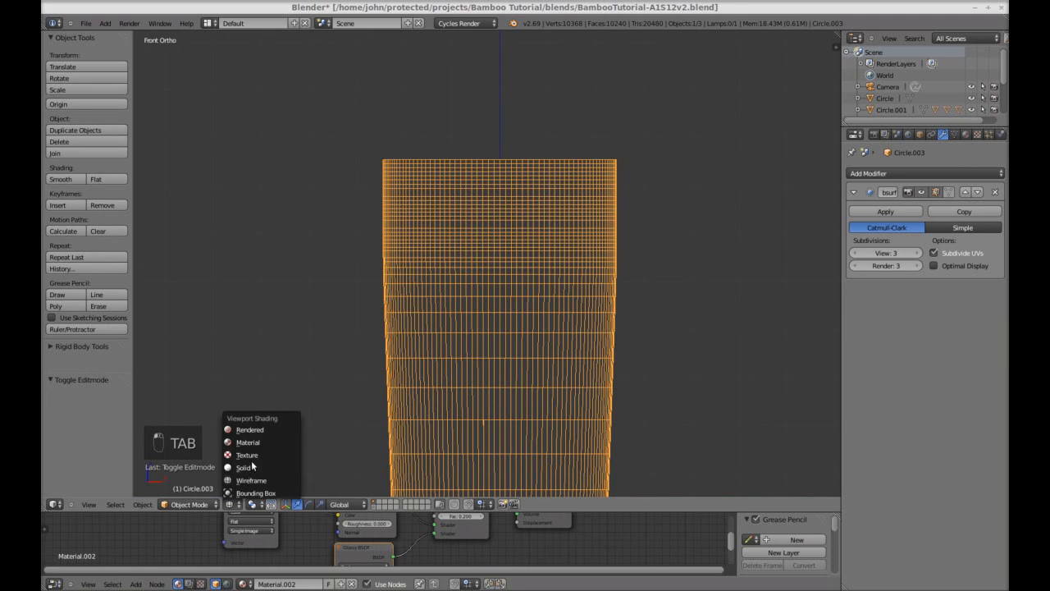
pyautogui.click(256, 431)
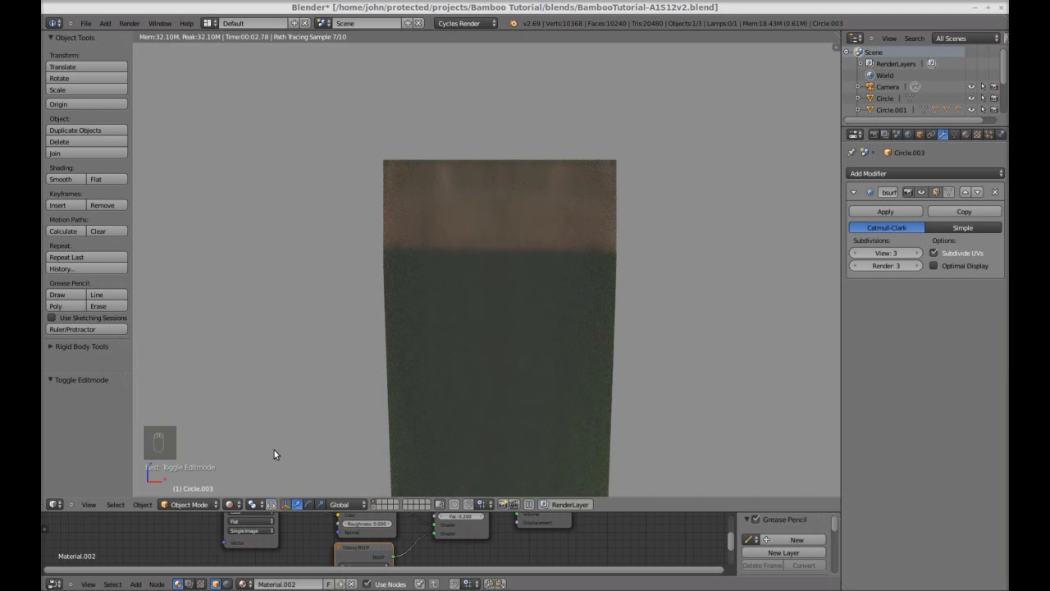
pyautogui.click(231, 504)
pyautogui.click(248, 480)
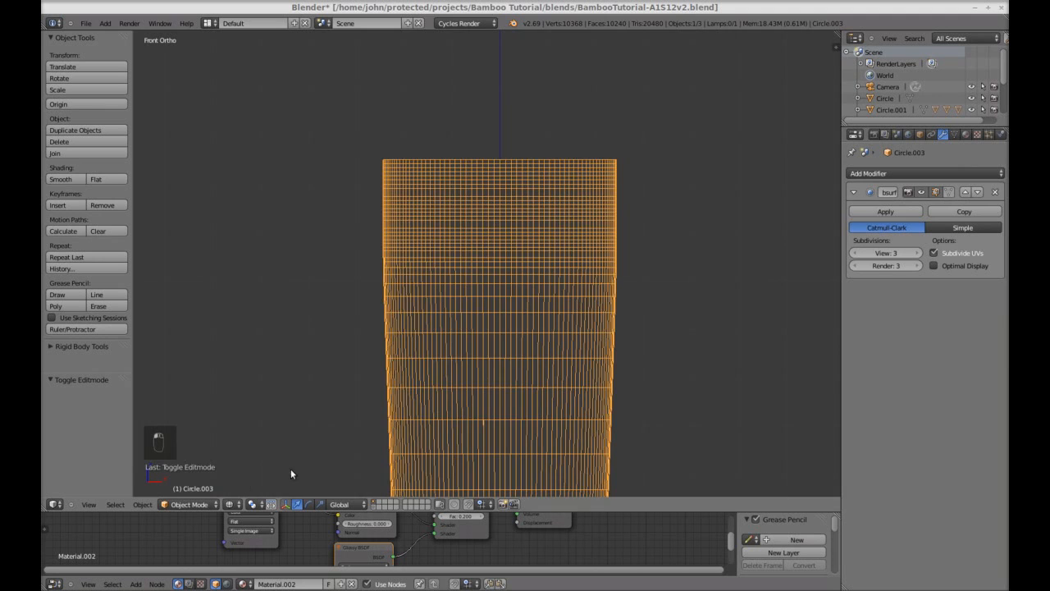
# - In Edit Mode, select the four uppermost edge loops of the segment and scale them along Z to about 0.518
pyautogui.press('a')
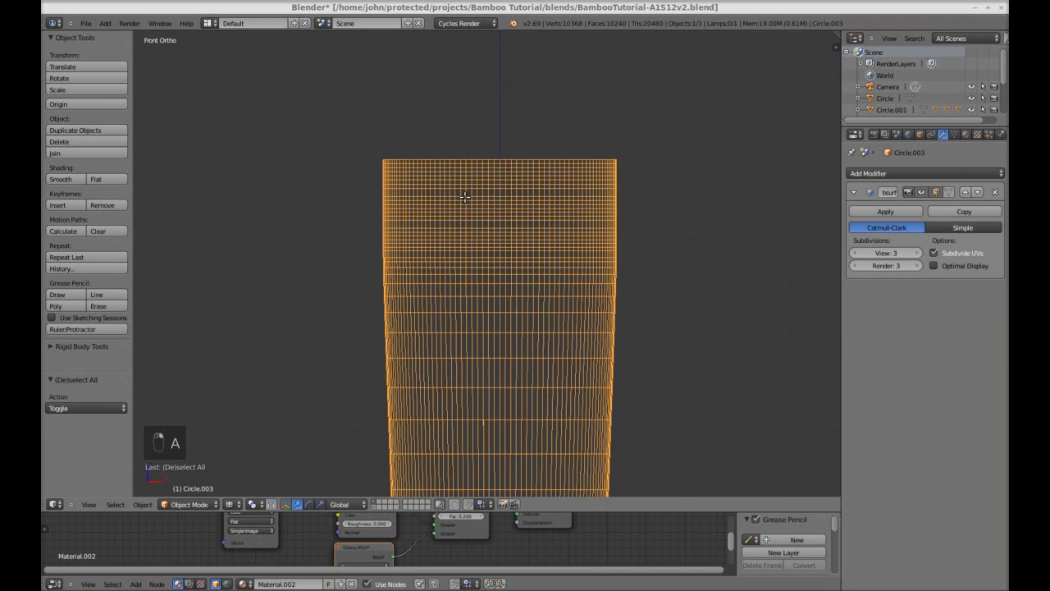
pyautogui.press('Tab')
pyautogui.press('a')
pyautogui.press('a')
pyautogui.press('b')
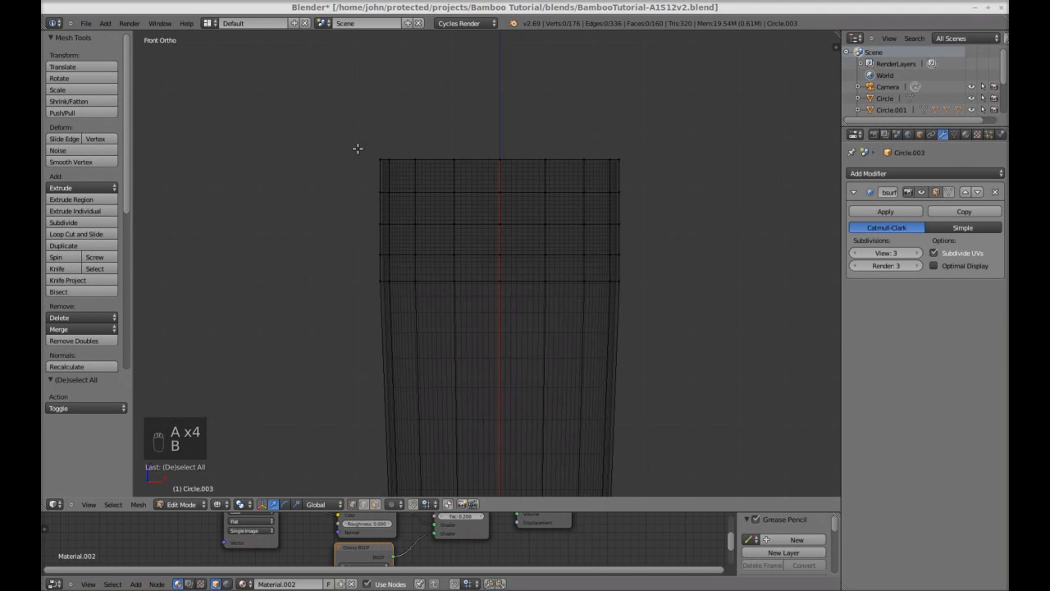
pyautogui.click(347, 142)
pyautogui.press('b')
pyautogui.moveTo(361, 149); pyautogui.dragTo(649, 271)
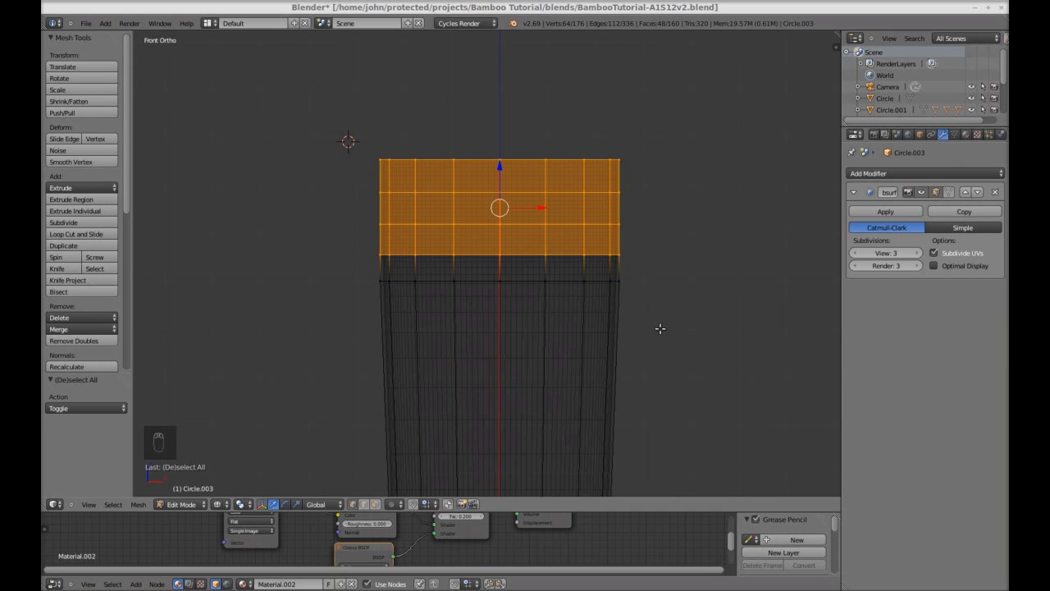
pyautogui.press('s')
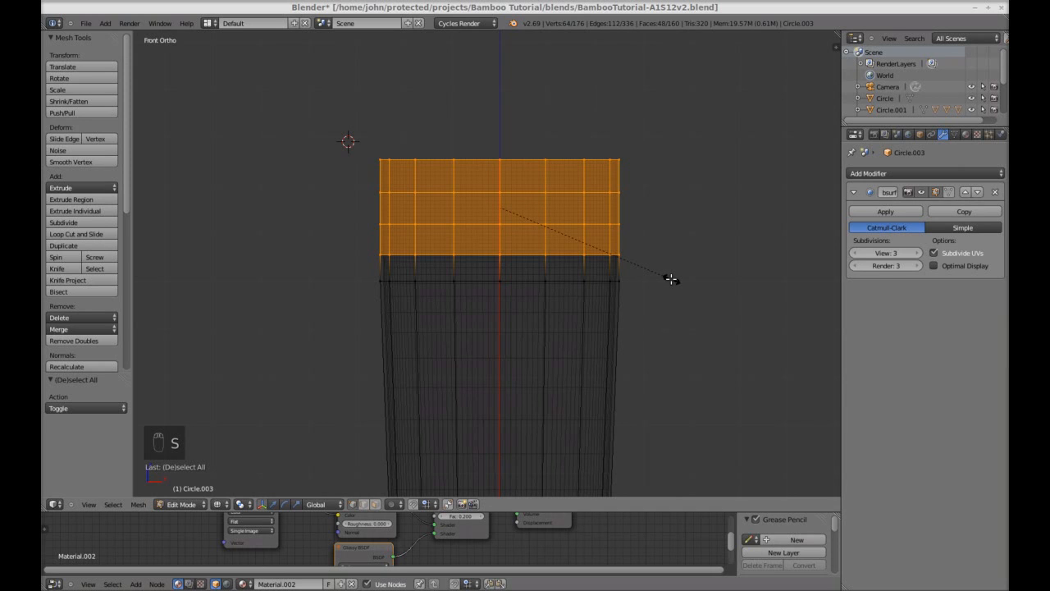
pyautogui.press('z')
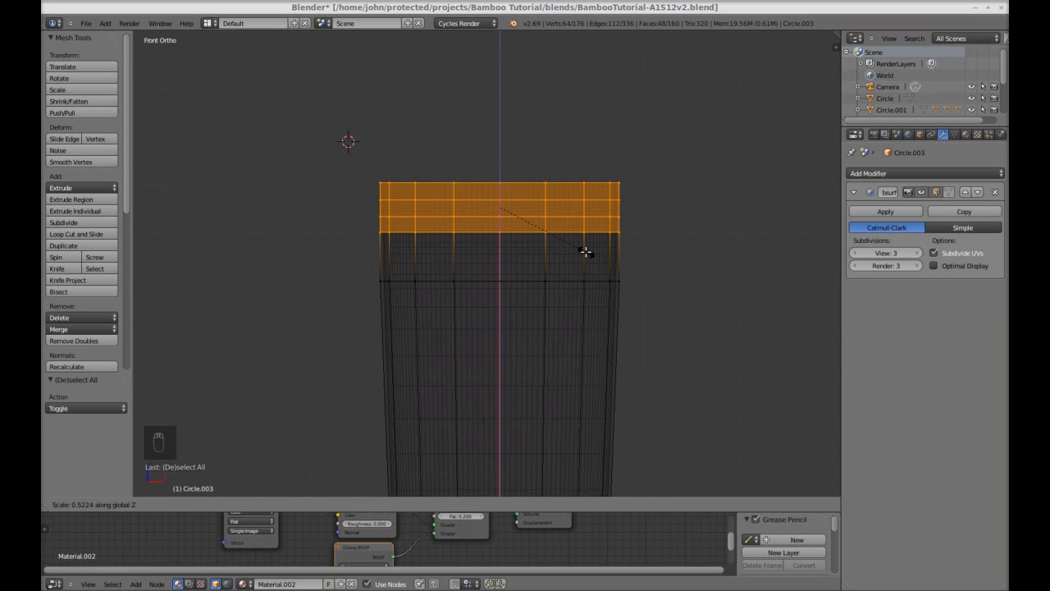
pyautogui.click(584, 252)
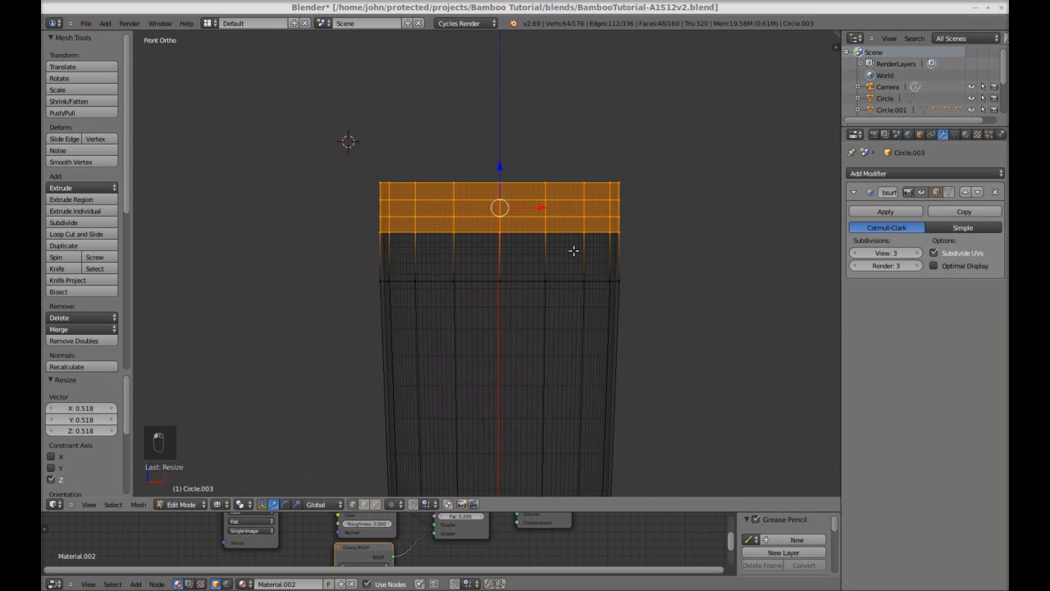
# - Preview the flattened top band in Rendered shading from Object Mode and return the viewport to Wireframe
pyautogui.press('Tab')
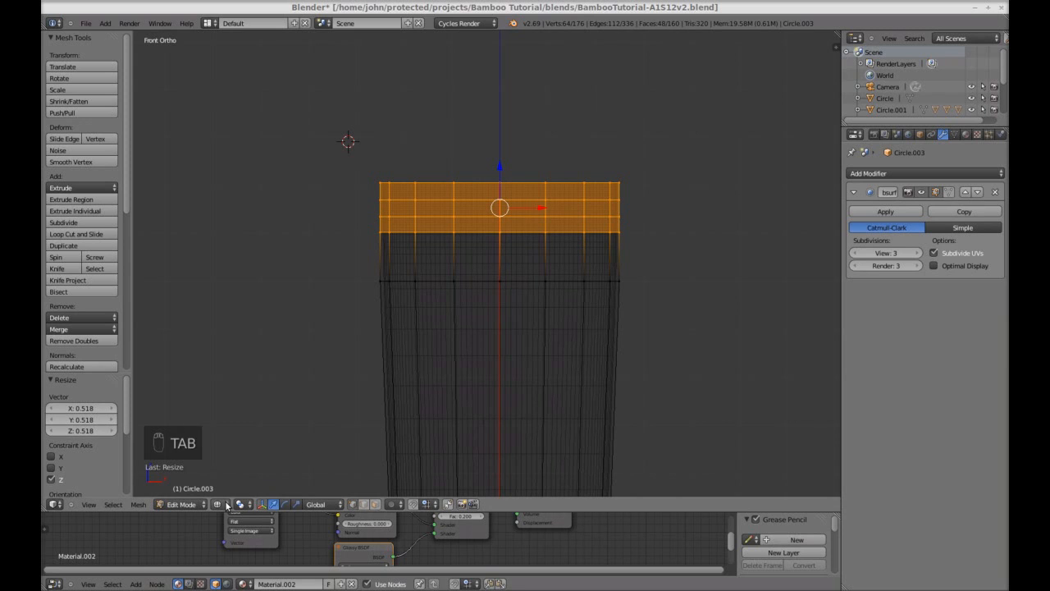
pyautogui.press('Tab')
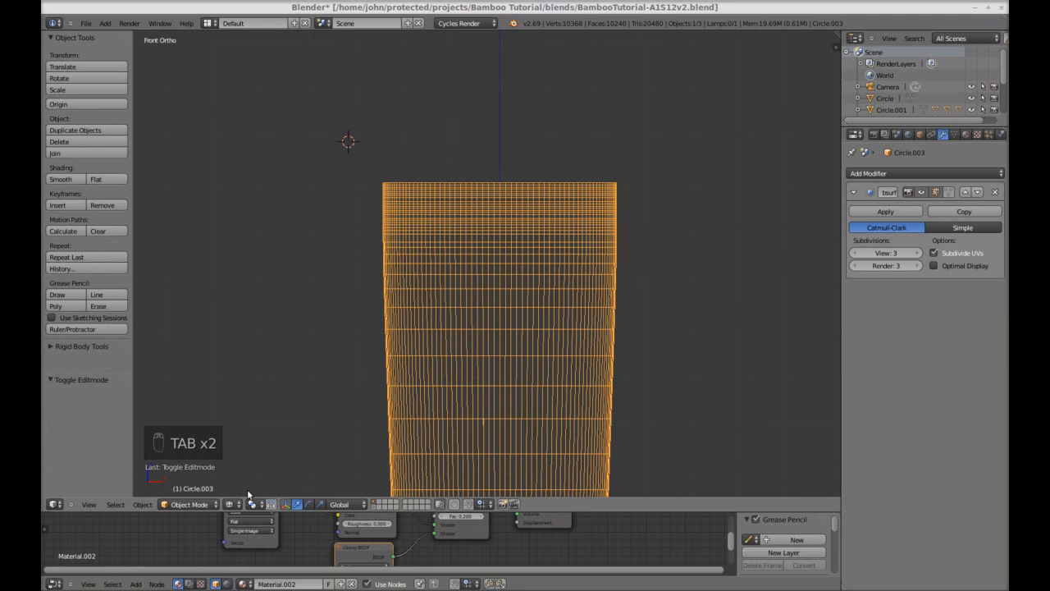
pyautogui.click(250, 504)
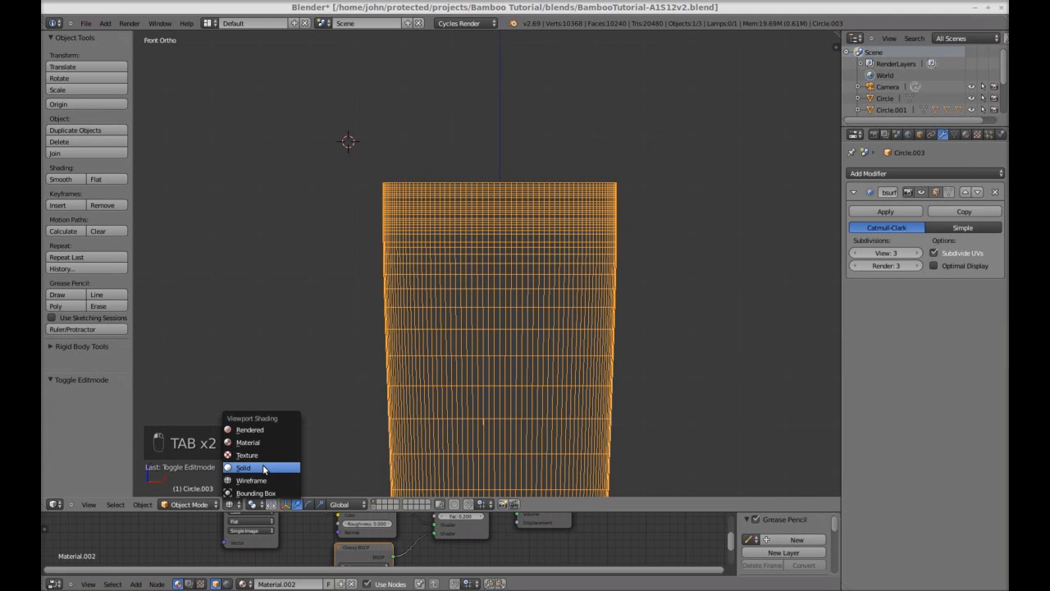
pyautogui.click(269, 429)
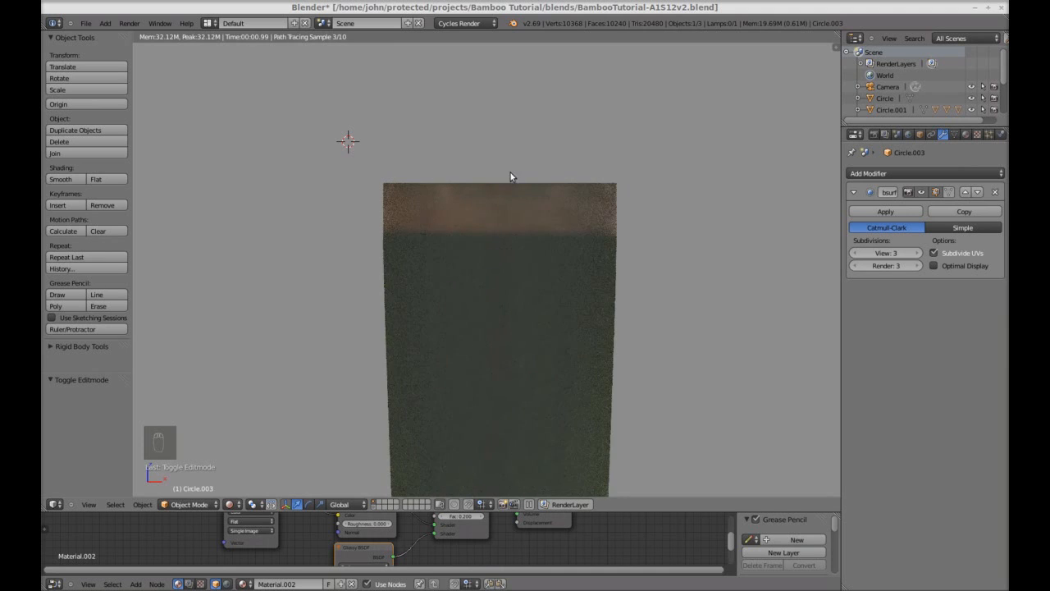
pyautogui.click(233, 504)
pyautogui.click(248, 481)
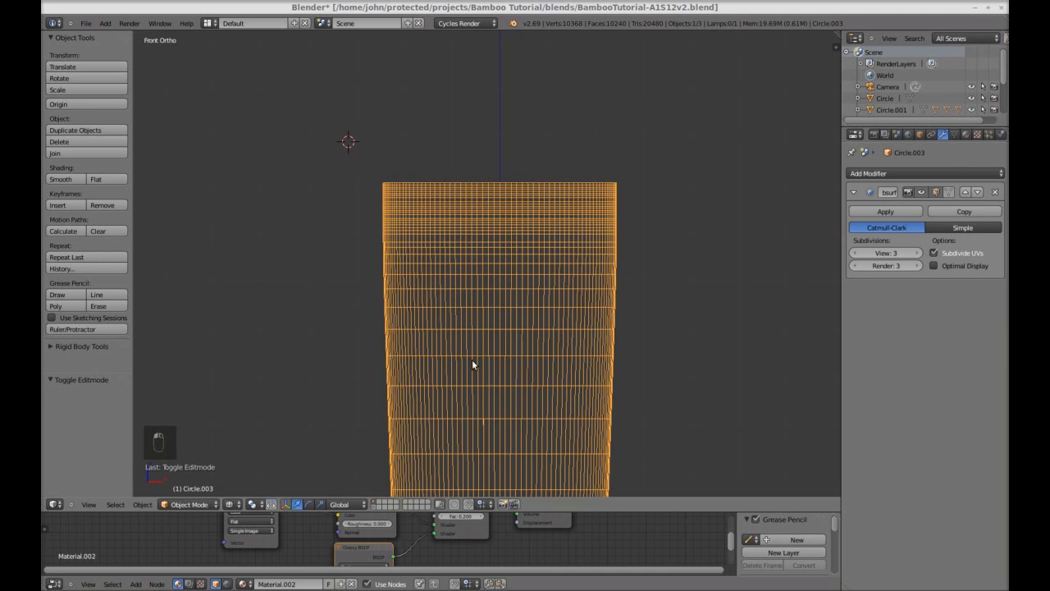
# - Select the two inner edge loops of the top band, scale them up to about 1.144 and leave Edit Mode
pyautogui.press('KP_1')
pyautogui.press('Tab')
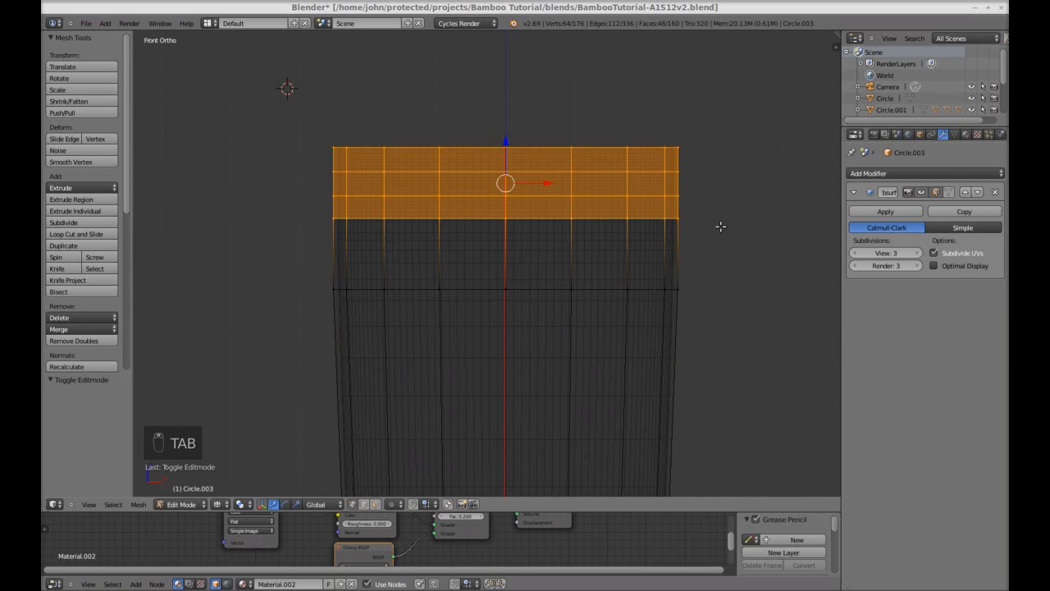
pyautogui.press('a')
pyautogui.press('a')
pyautogui.press('b')
pyautogui.moveTo(322, 163); pyautogui.dragTo(696, 205)
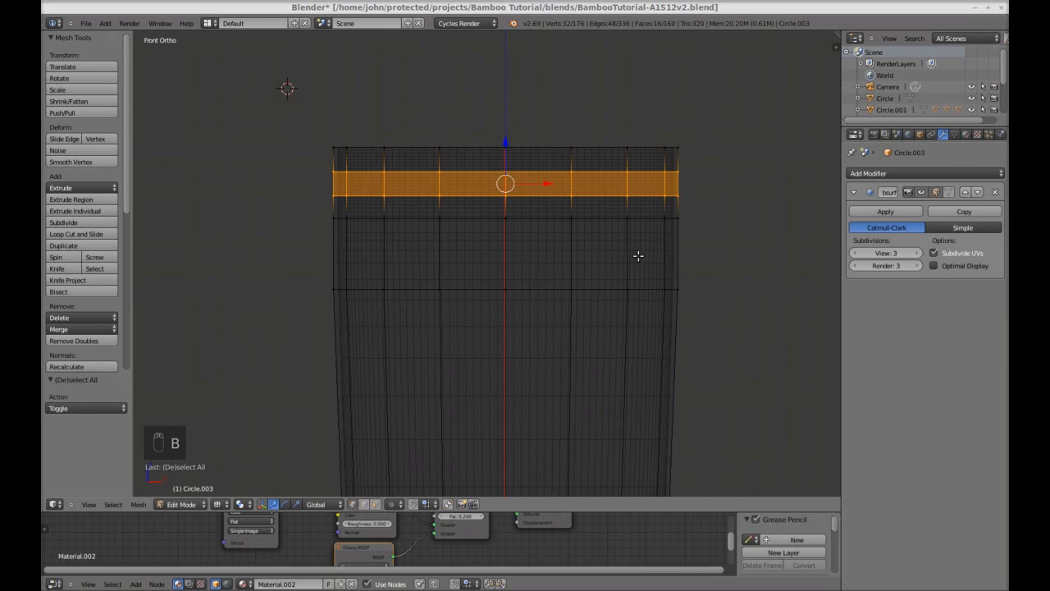
pyautogui.press('s')
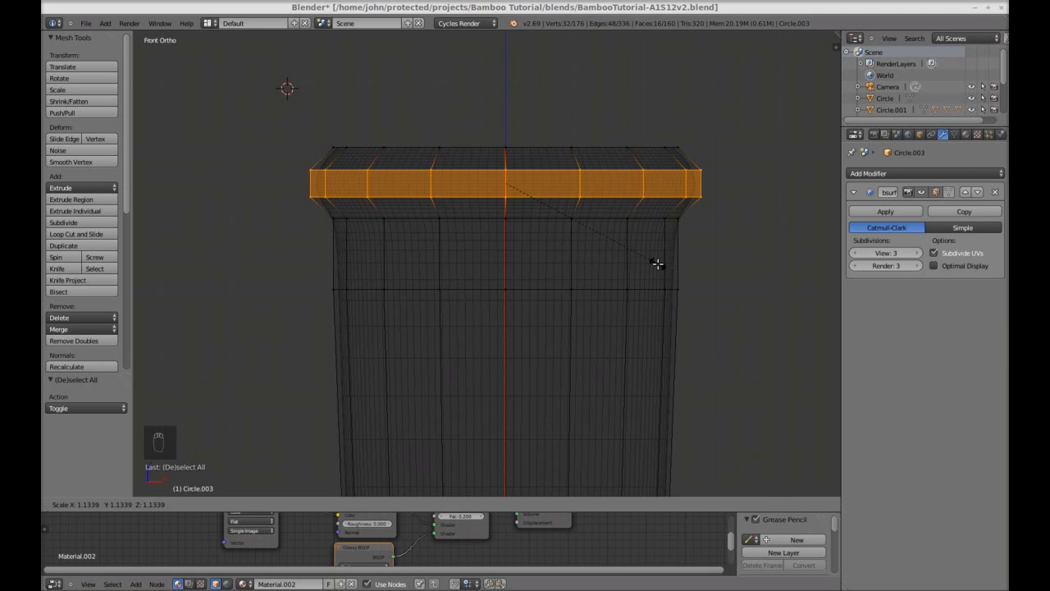
pyautogui.click(658, 264)
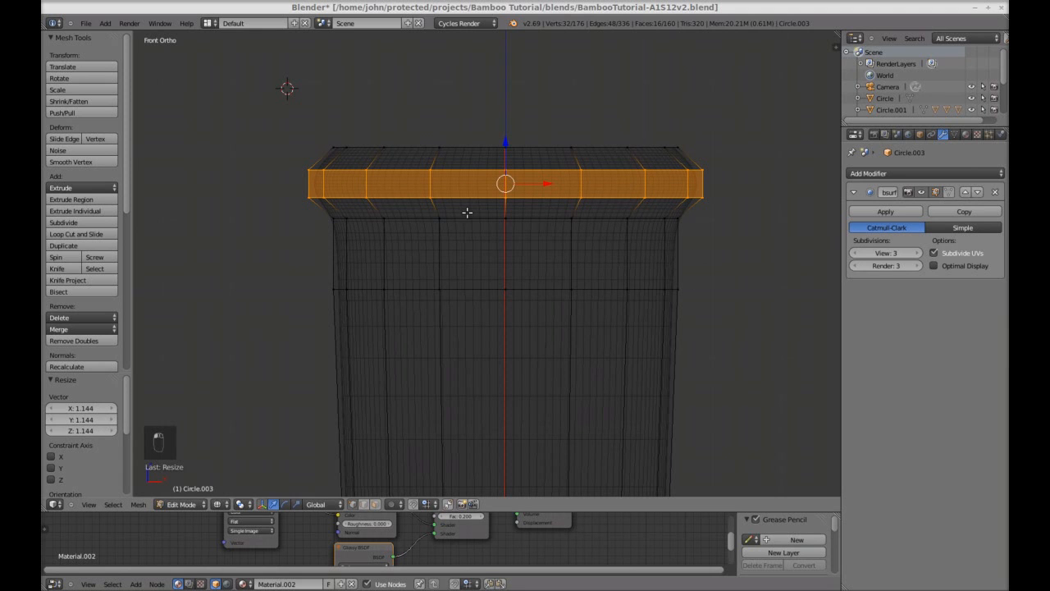
pyautogui.press('a')
pyautogui.press('Tab')
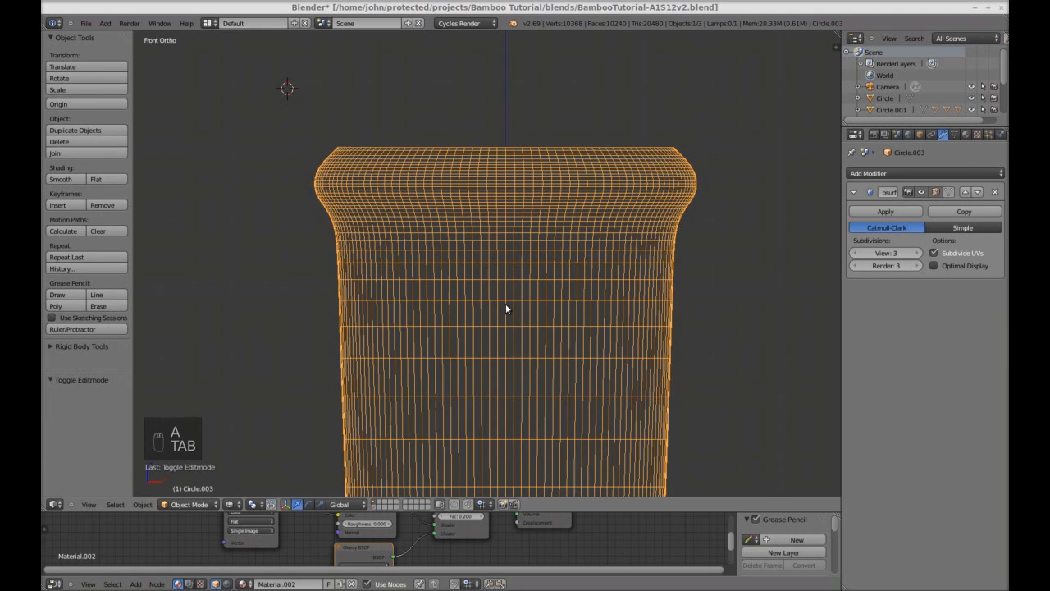
# - In Edit Mode, select the four edge loops of the flared rim and rotate them about -8.7°, leaving nothing selected
pyautogui.press('Tab')
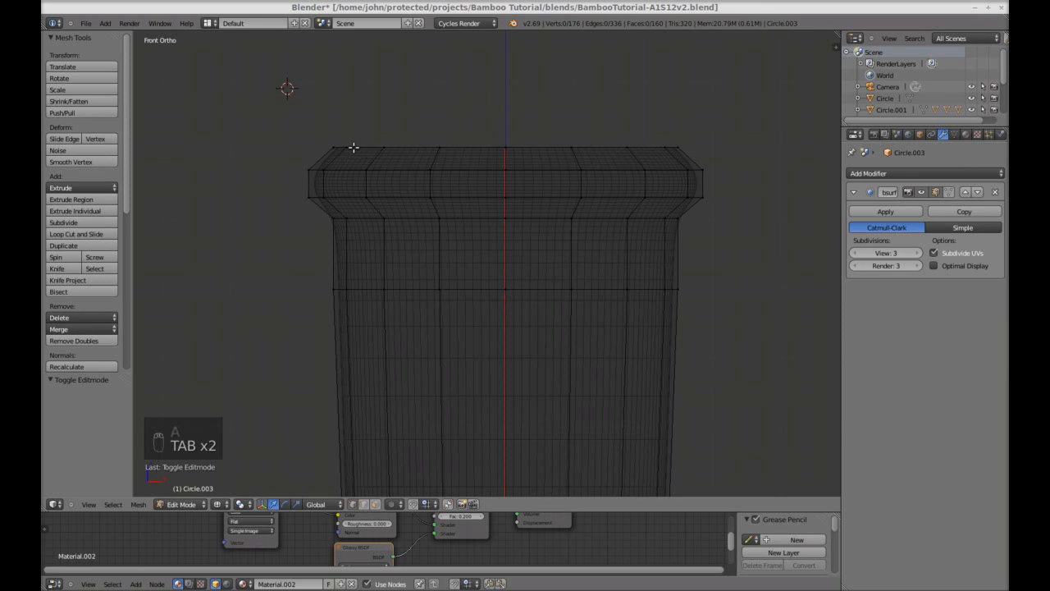
pyautogui.press('b')
pyautogui.press('b')
pyautogui.press('b')
pyautogui.moveTo(292, 130); pyautogui.dragTo(735, 242)
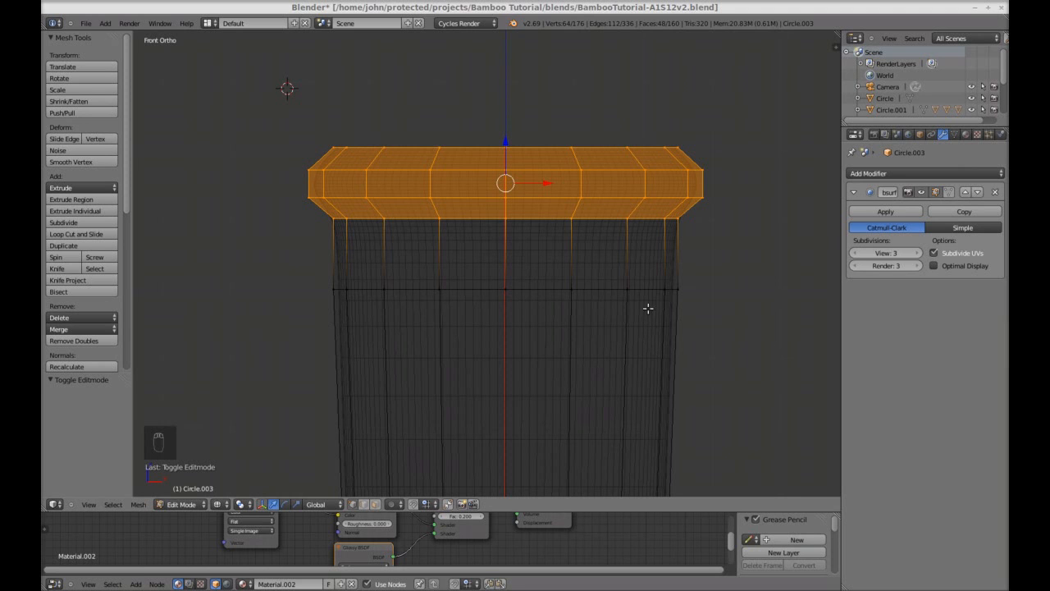
pyautogui.press('r')
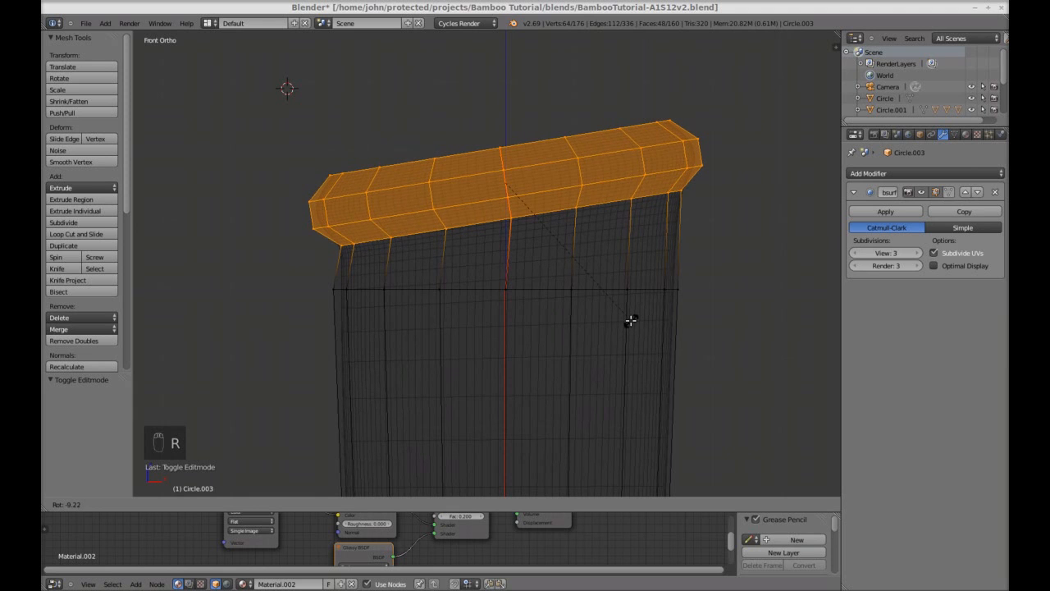
pyautogui.click(629, 321)
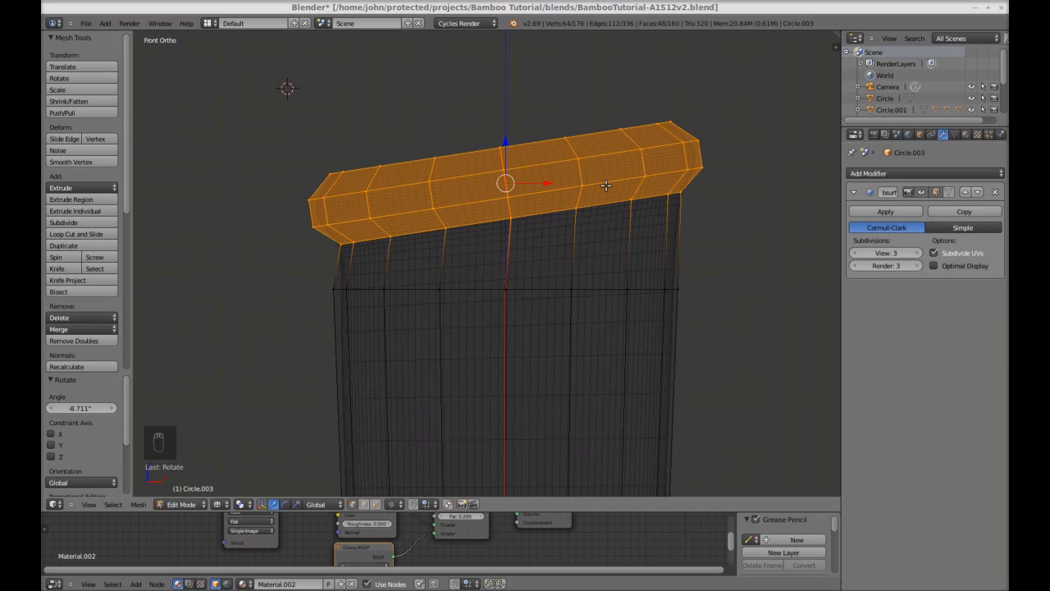
pyautogui.press('a')
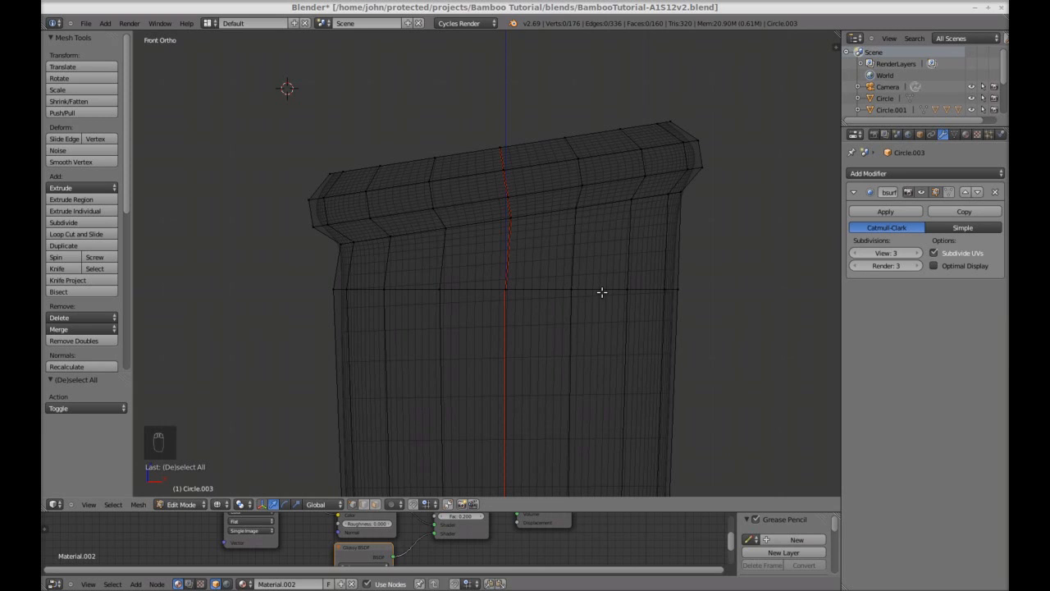
pyautogui.keyDown('alt'); pyautogui.rightClick(599, 291); pyautogui.keyUp('alt')
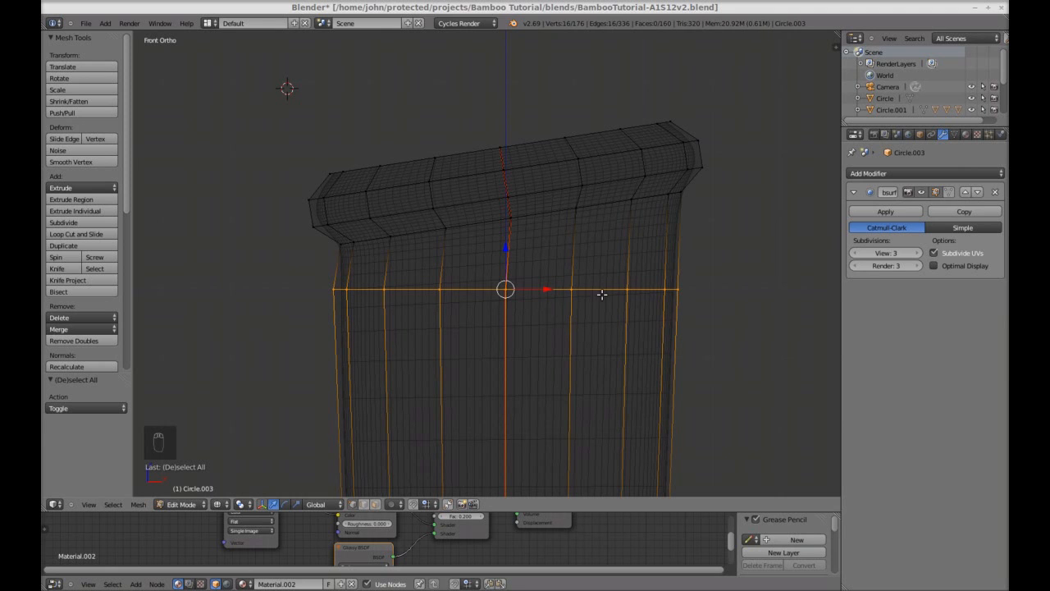
pyautogui.scroll(-6, 602, 299)
pyautogui.keyDown('shift'); pyautogui.moveTo(576, 300); pyautogui.dragTo(592, 257, button='middle'); pyautogui.keyUp('shift')
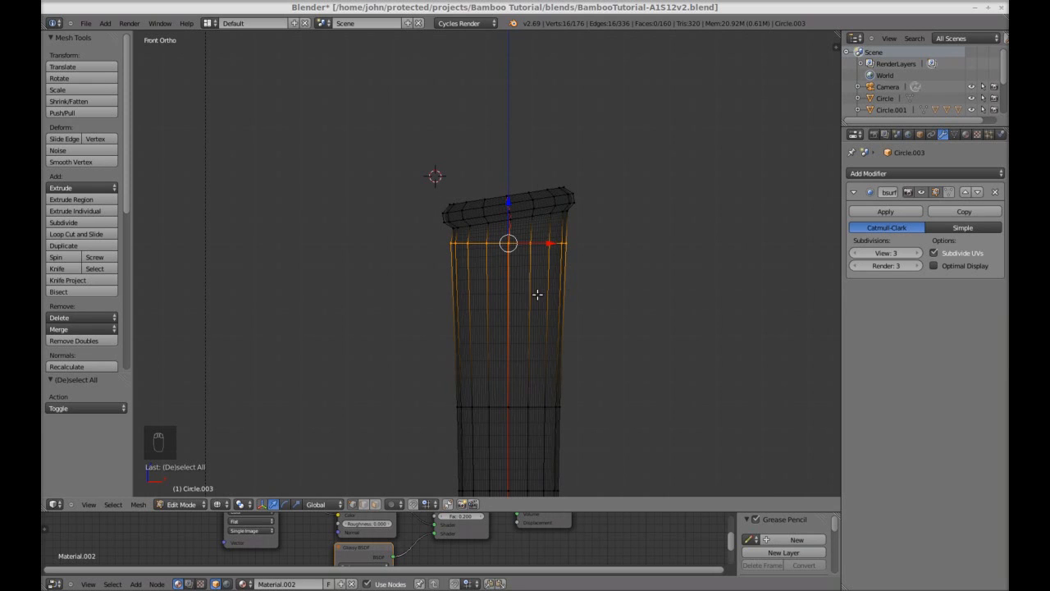
pyautogui.scroll(5, 540, 280)
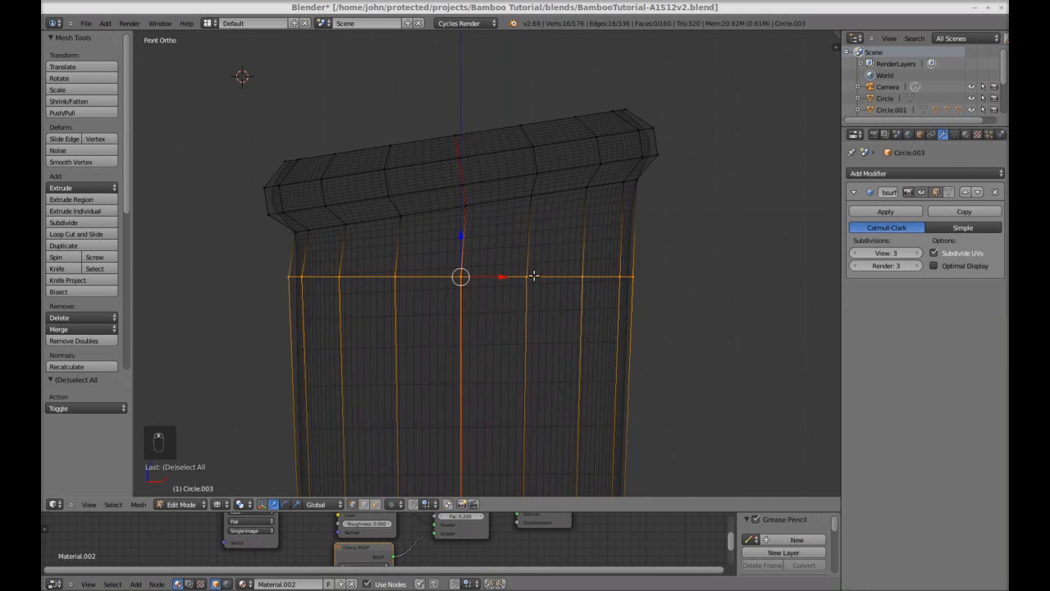
pyautogui.scroll(1, 532, 276)
pyautogui.press('a')
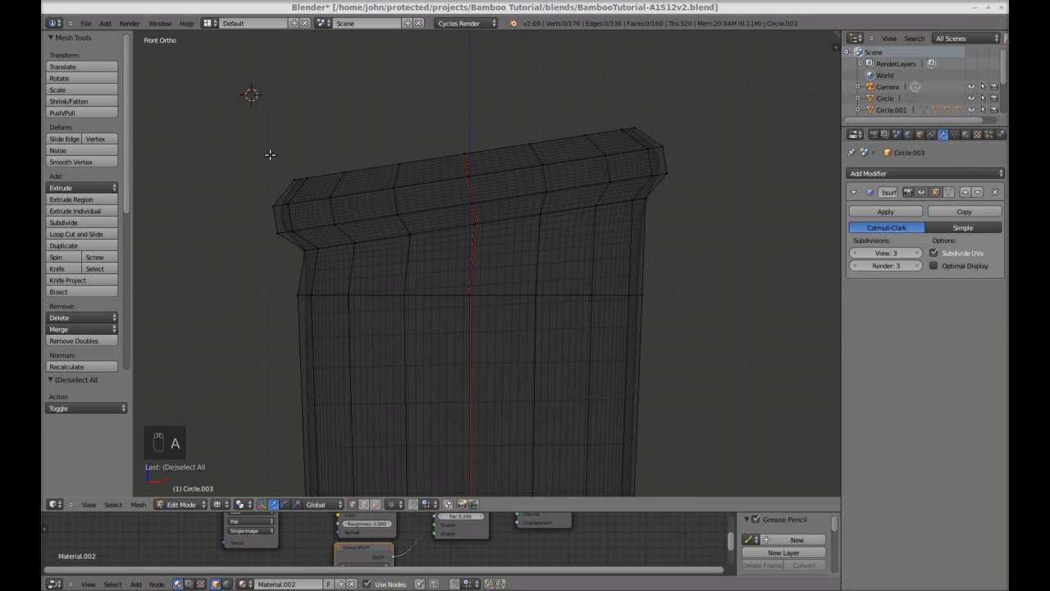
# - Try to rotate the tilted rim together with the edge loop just below it
pyautogui.press('b')
pyautogui.moveTo(258, 153); pyautogui.dragTo(773, 316)
pyautogui.press('a')
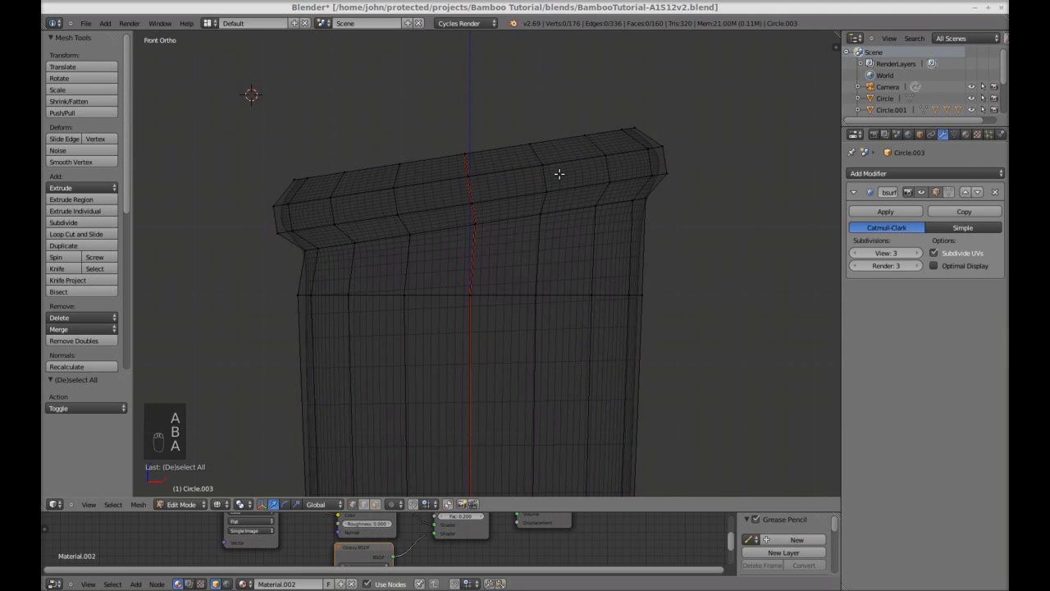
pyautogui.press('b')
pyautogui.moveTo(239, 112); pyautogui.dragTo(741, 323)
pyautogui.press('r')
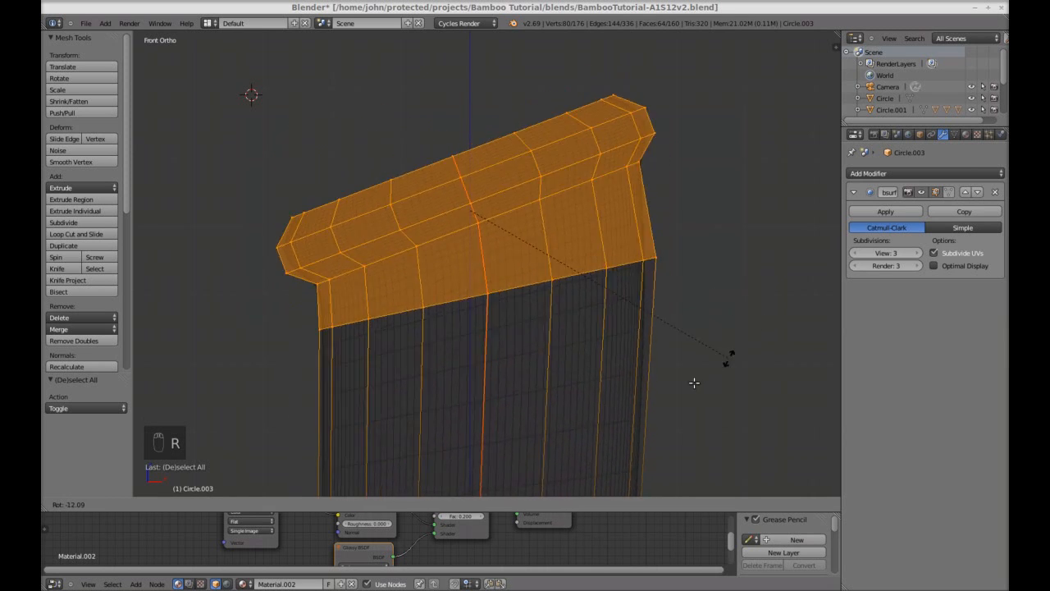
pyautogui.click(576, 402)
pyautogui.press('a')
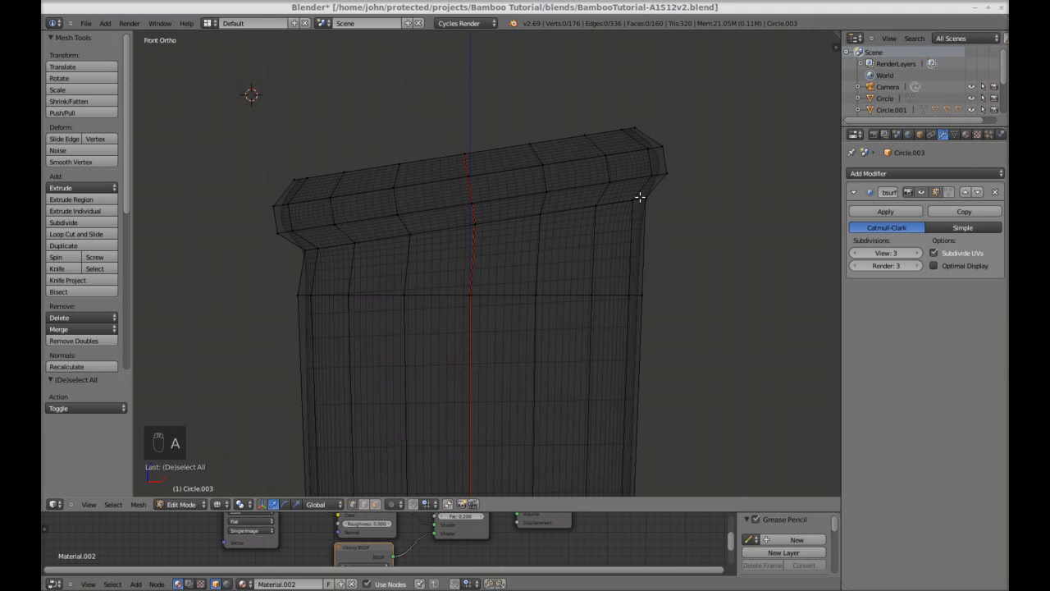
pyautogui.scroll(-5, 567, 345)
pyautogui.keyDown('shift'); pyautogui.moveTo(565, 368); pyautogui.dragTo(597, 293, button='middle'); pyautogui.keyUp('shift')
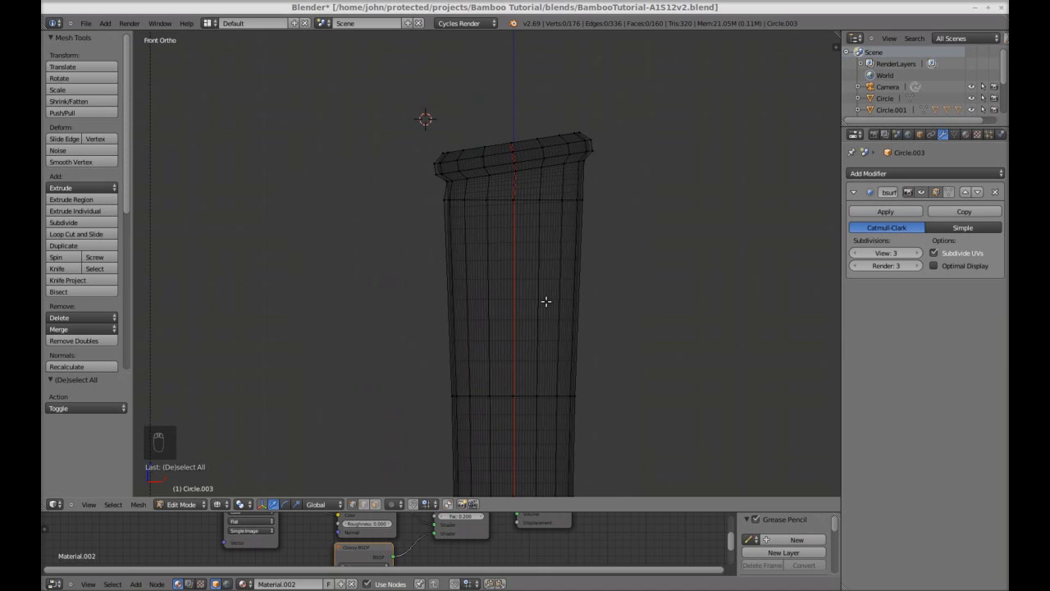
pyautogui.hotkey('ctrl', 'r')
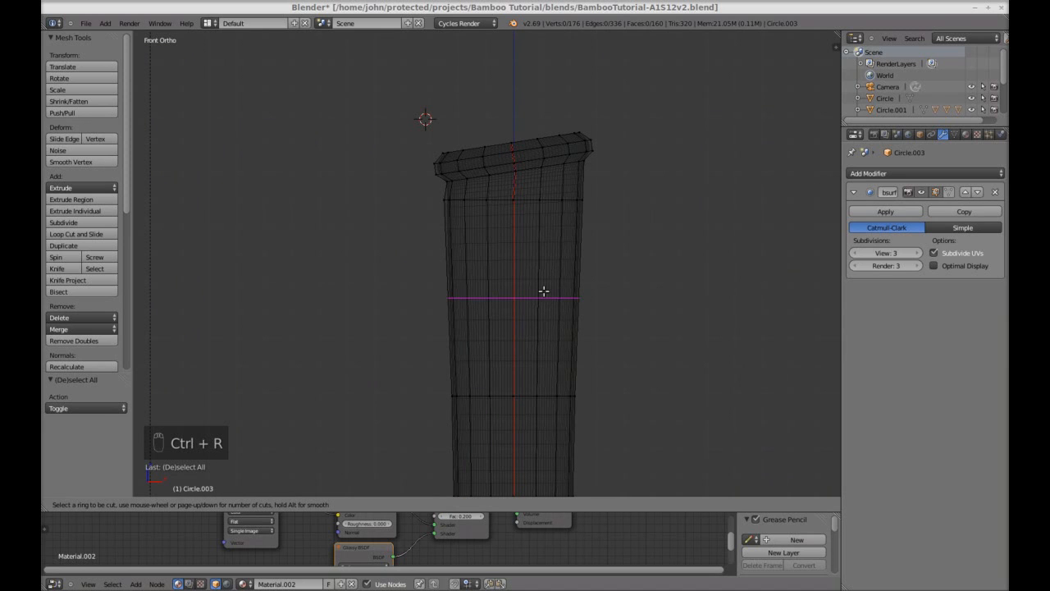
pyautogui.scroll(2, 551, 302)
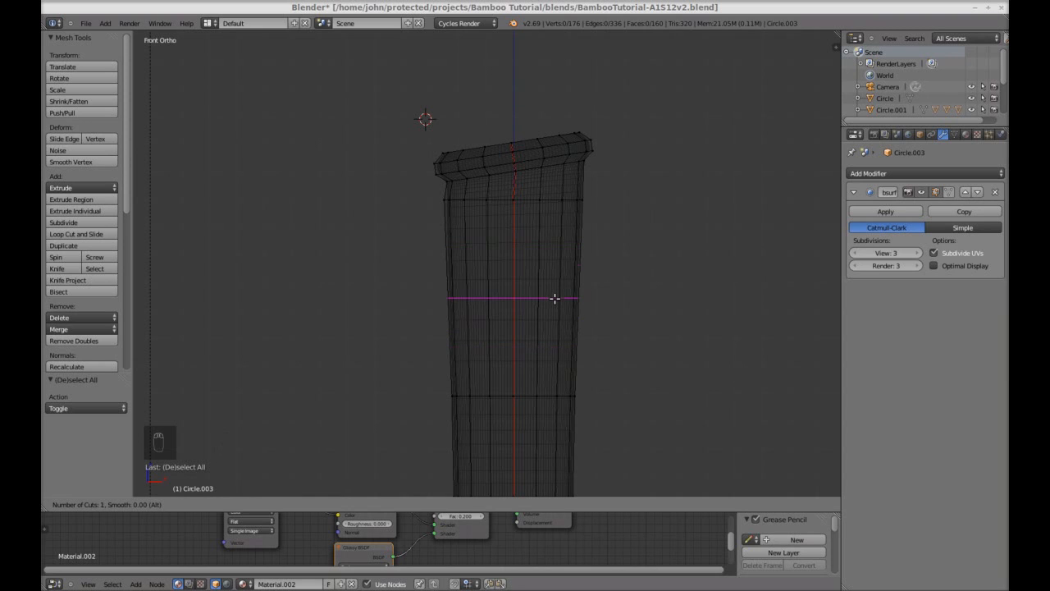
pyautogui.scroll(4, 554, 298)
pyautogui.scroll(-6, 553, 297)
pyautogui.press('Escape')
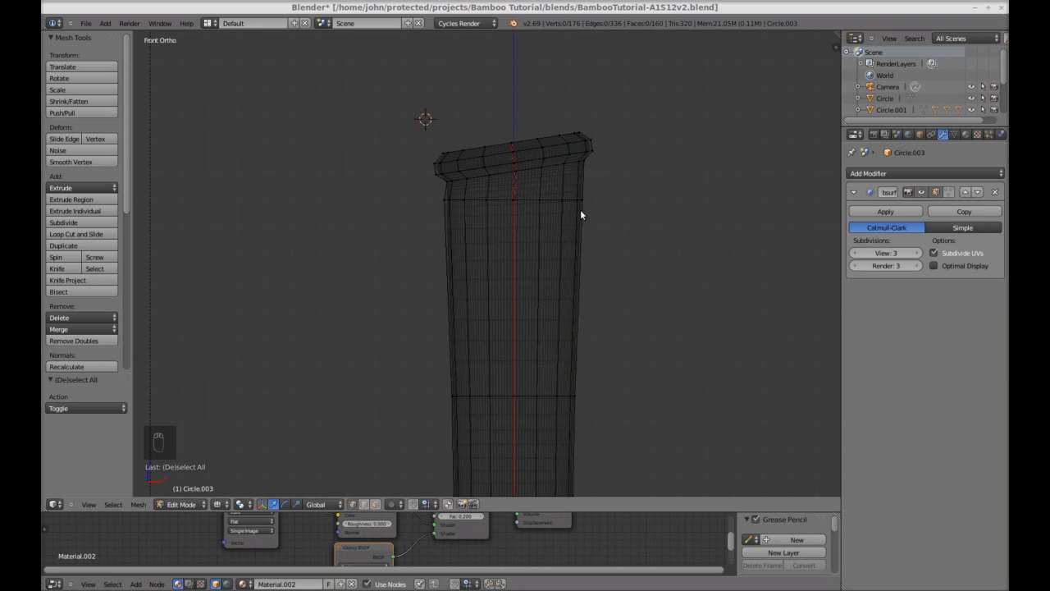
# - Leave Edit Mode, preview the whole cane segment in Rendered shading and return the viewport to Wireframe
pyautogui.press('Tab')
pyautogui.scroll(-5, 593, 246)
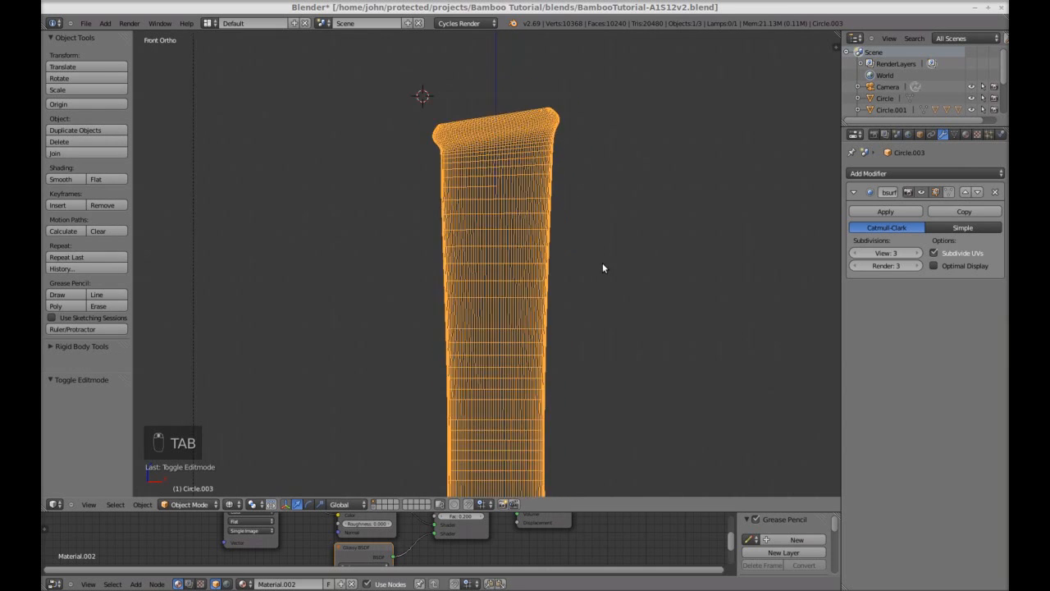
pyautogui.scroll(2, 603, 269)
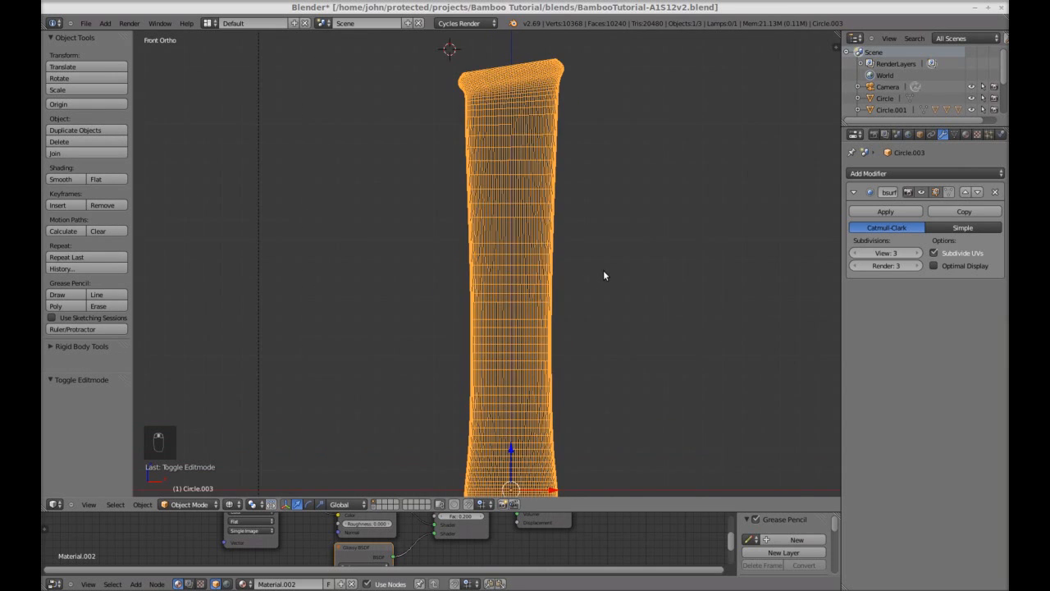
pyautogui.scroll(-1, 603, 270)
pyautogui.keyDown('shift'); pyautogui.moveTo(601, 269); pyautogui.dragTo(592, 252, button='middle'); pyautogui.keyUp('shift')
pyautogui.click(249, 502)
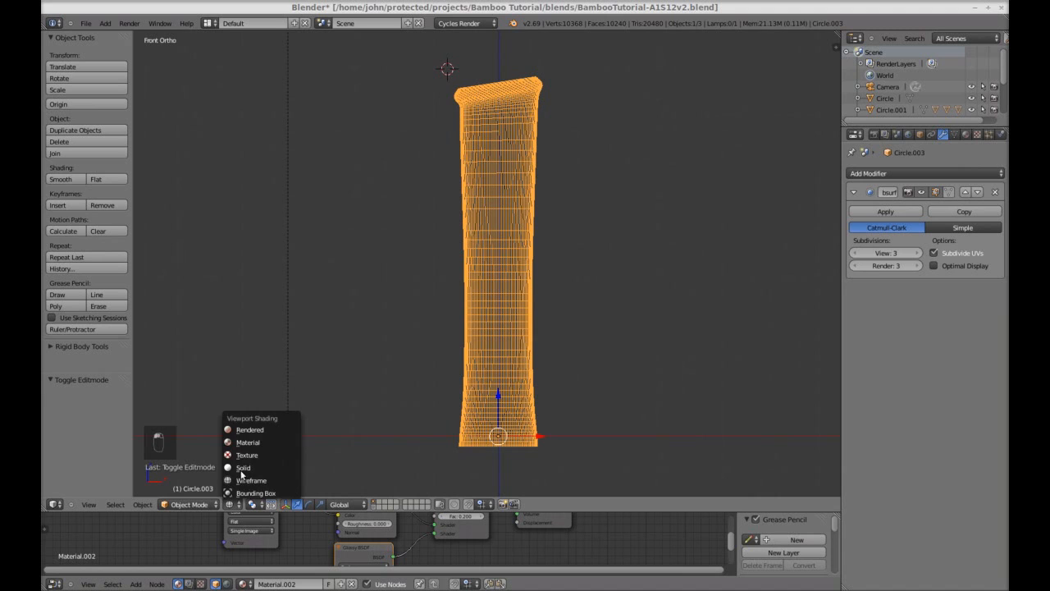
pyautogui.click(253, 429)
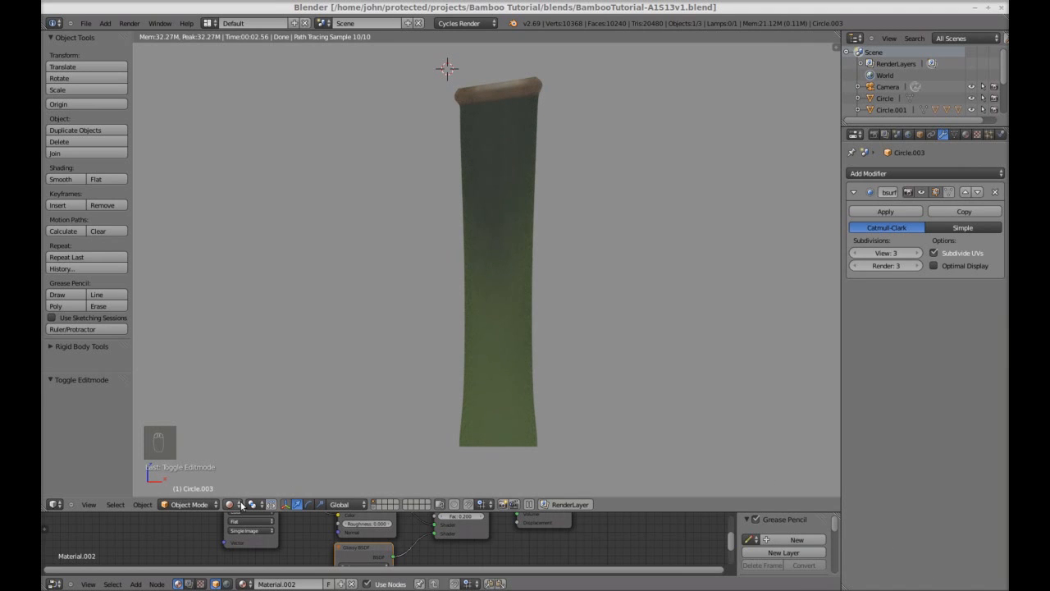
pyautogui.click(238, 504)
pyautogui.click(254, 481)
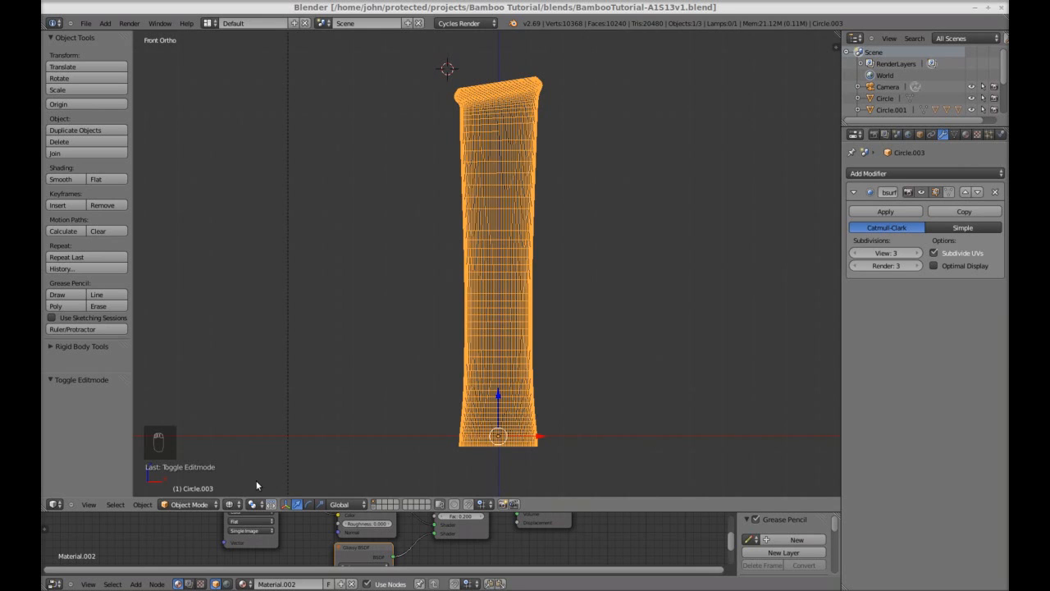
# - Make a linked duplicate of the cane segment and place it about 2.228 higher along Z, on top of the original
pyautogui.scroll(-2, 515, 308)
pyautogui.keyDown('shift'); pyautogui.moveTo(524, 288); pyautogui.dragTo(505, 377, button='middle'); pyautogui.keyUp('shift')
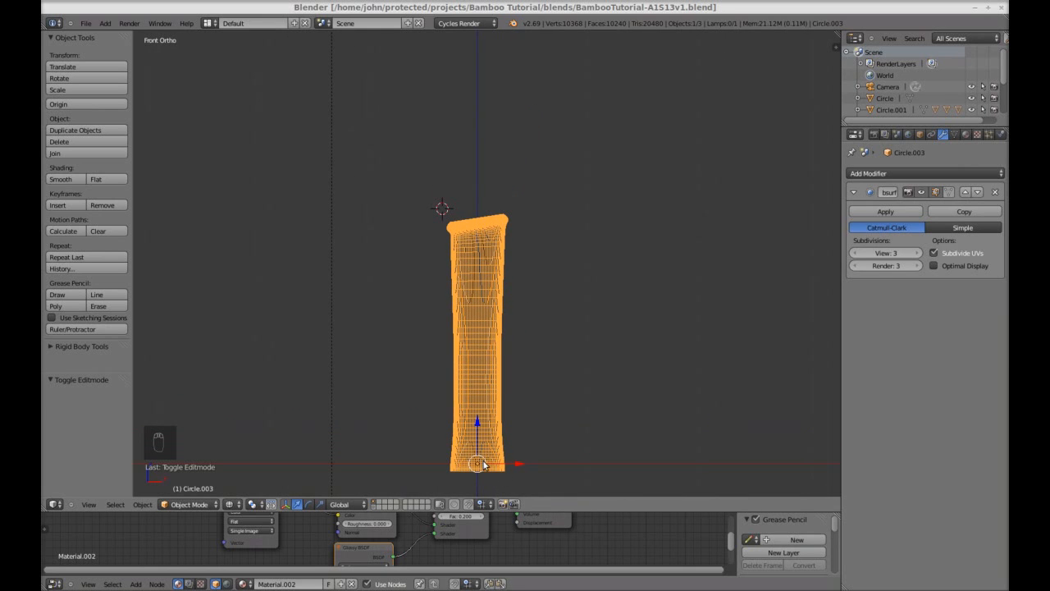
pyautogui.hotkey('alt', 'd')
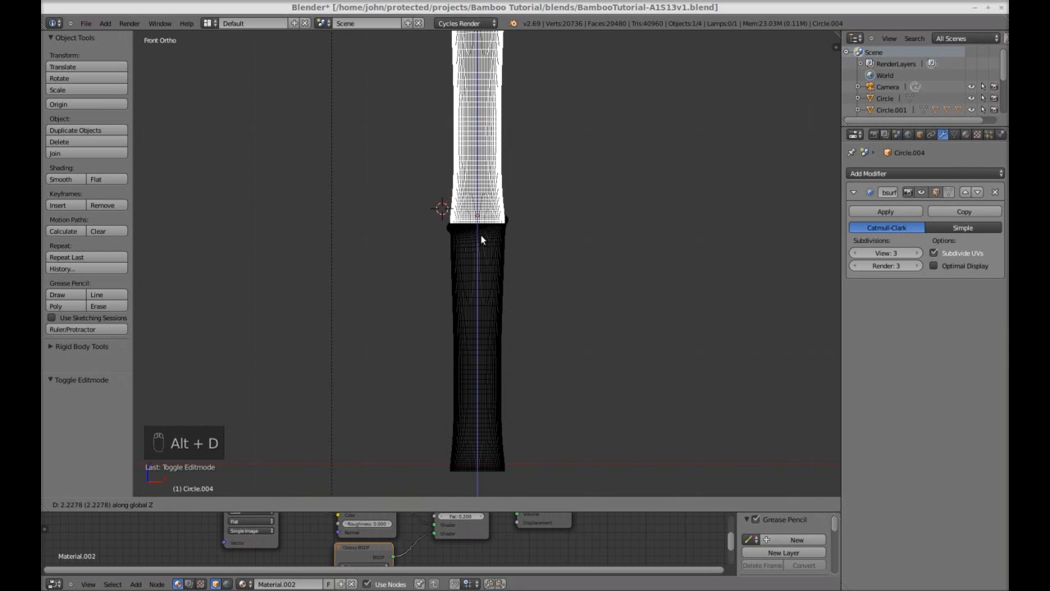
pyautogui.click(482, 234)
# - In Edit Mode on the upper segment, scale its bottom edge loop down to about 0.954 and clear the selection
pyautogui.scroll(5, 494, 235)
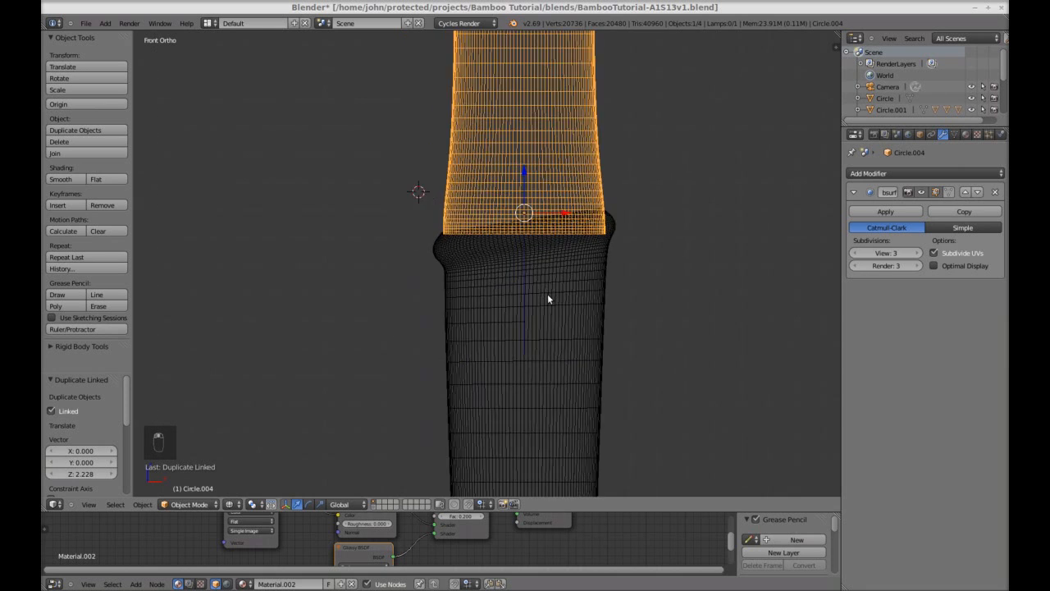
pyautogui.keyDown('shift'); pyautogui.moveTo(568, 261); pyautogui.dragTo(537, 326, button='middle'); pyautogui.keyUp('shift')
pyautogui.scroll(1, 558, 304)
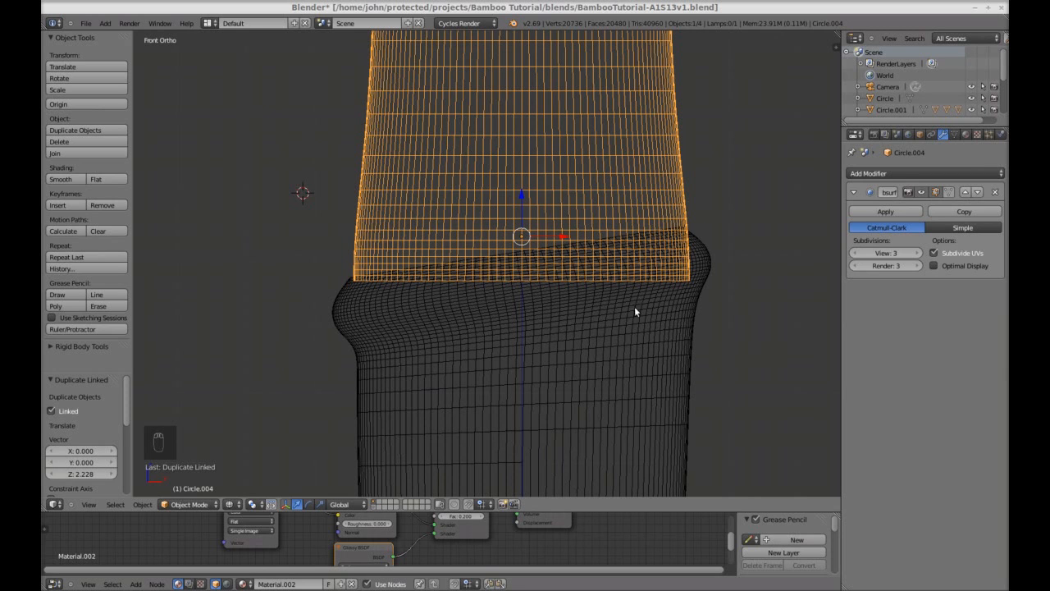
pyautogui.press('Tab')
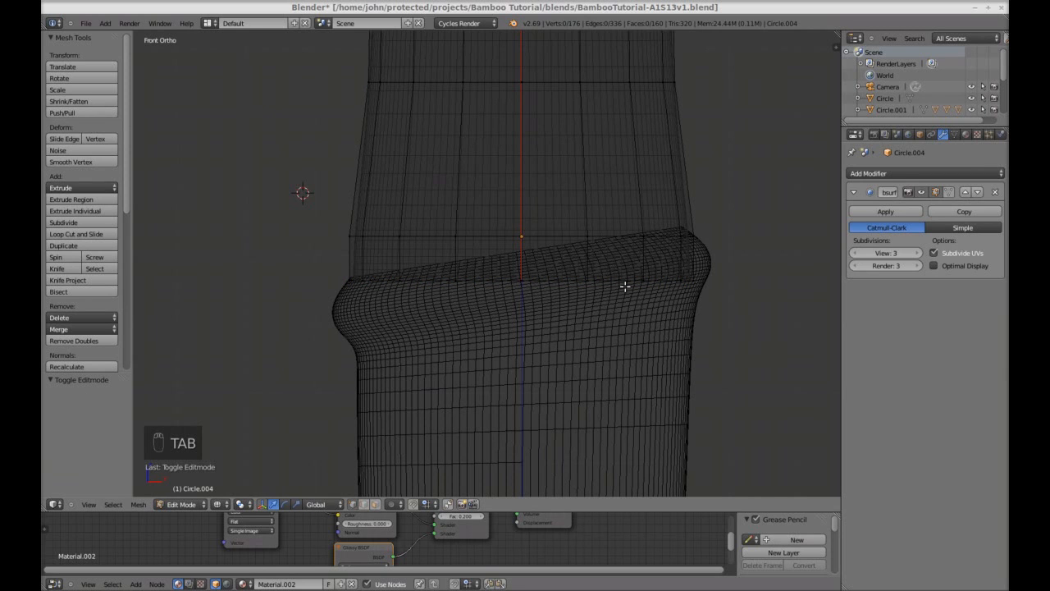
pyautogui.scroll(2, 625, 286)
pyautogui.keyDown('alt'); pyautogui.rightClick(607, 286); pyautogui.keyUp('alt')
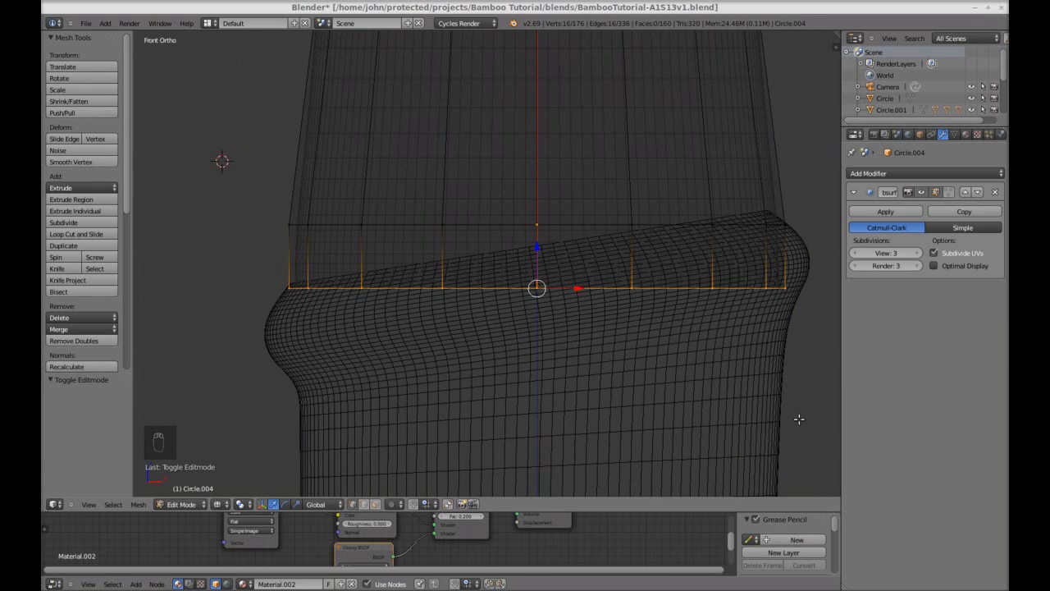
pyautogui.press('s')
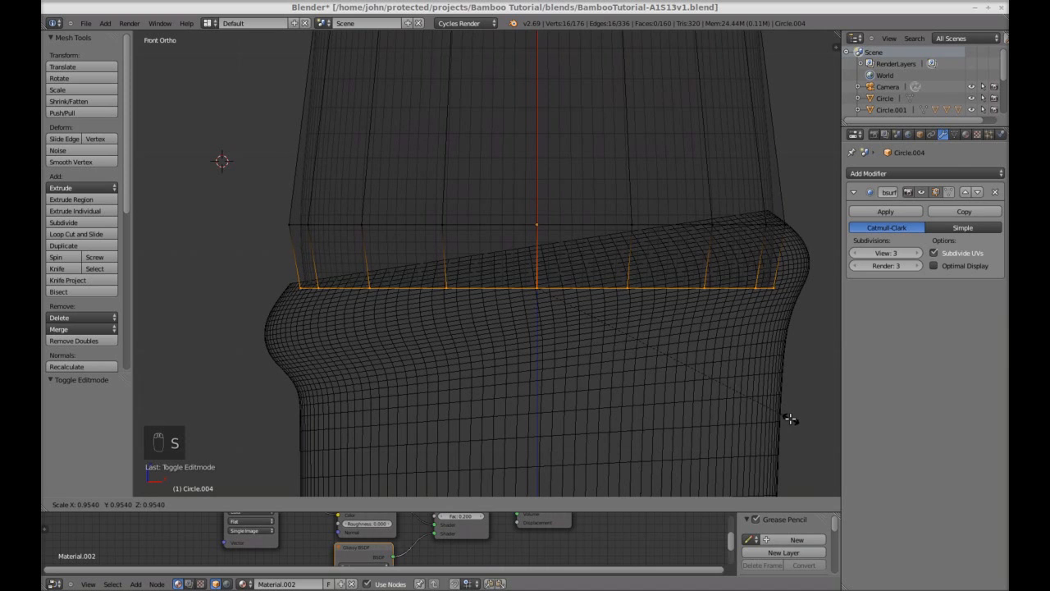
pyautogui.click(789, 419)
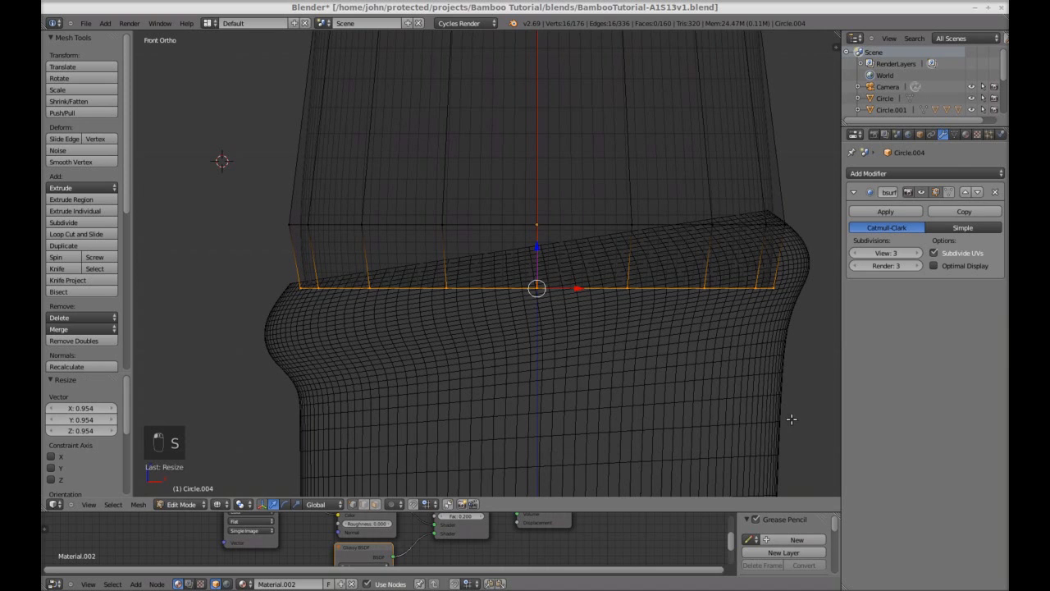
pyautogui.press('a')
# - Scale the edge loop just above the base down to about 0.991, deselect it and leave Edit Mode
pyautogui.keyDown('alt'); pyautogui.rightClick(663, 225); pyautogui.keyUp('alt')
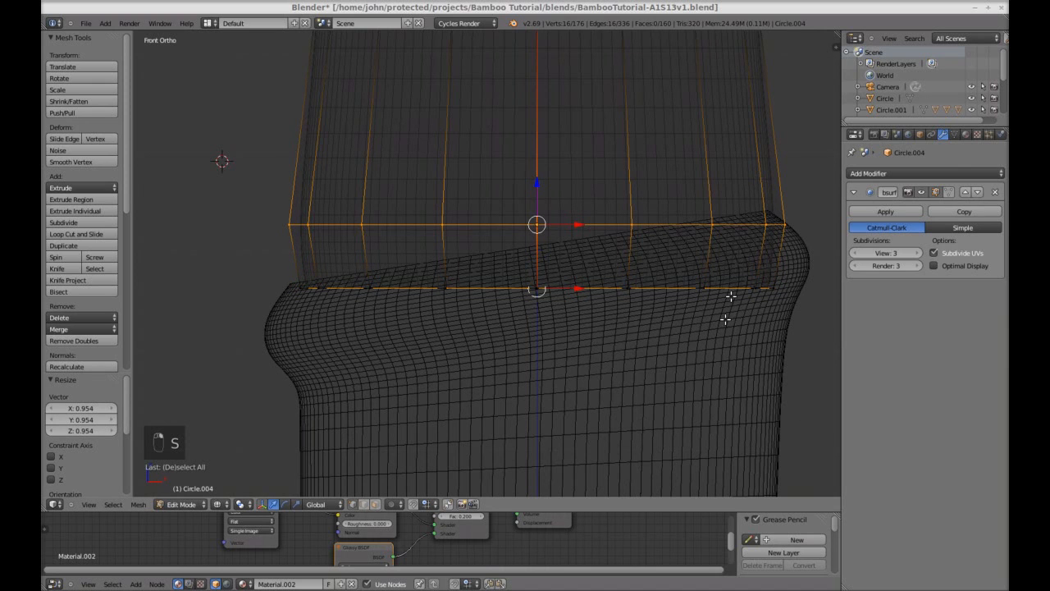
pyautogui.press('s')
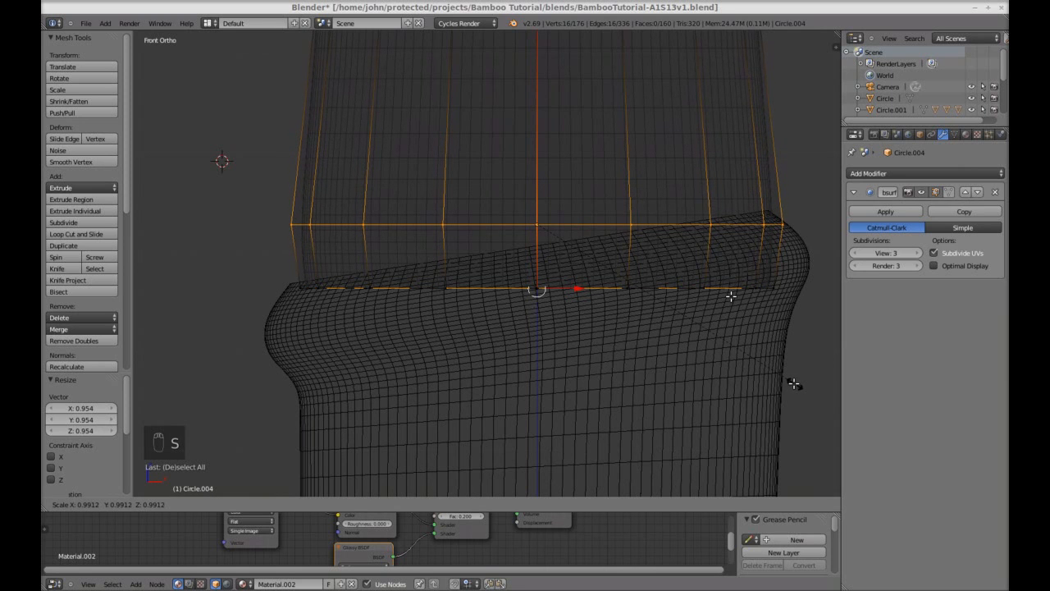
pyautogui.click(793, 383)
pyautogui.press('a')
pyautogui.press('Tab')
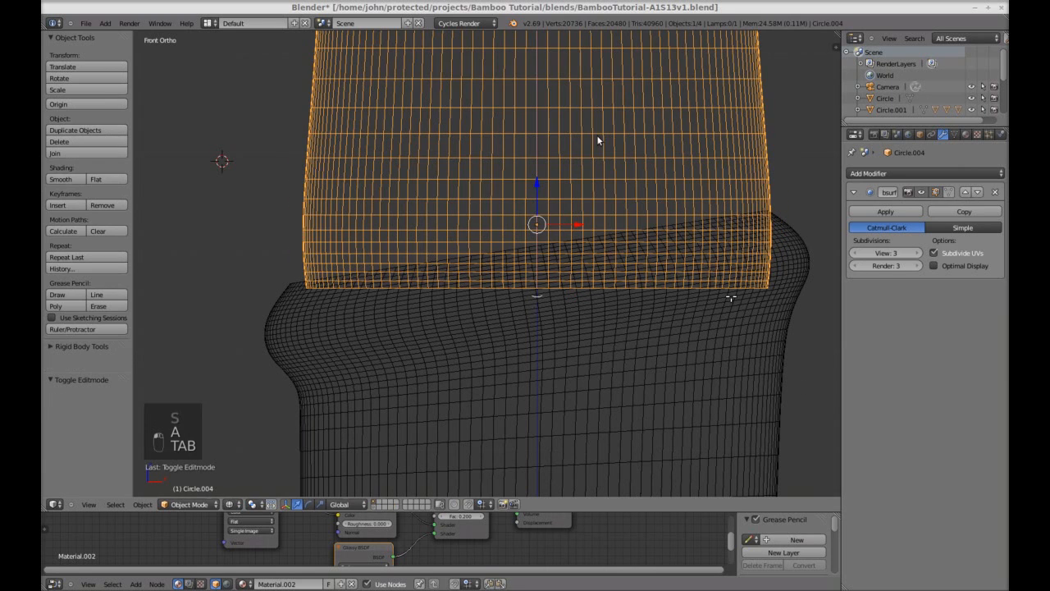
# - Adjust the upper segment's height along Z, lowering it about 0.141 and raising it back about 0.122 to seat it in the rim
pyautogui.press('Tab')
pyautogui.press('g')
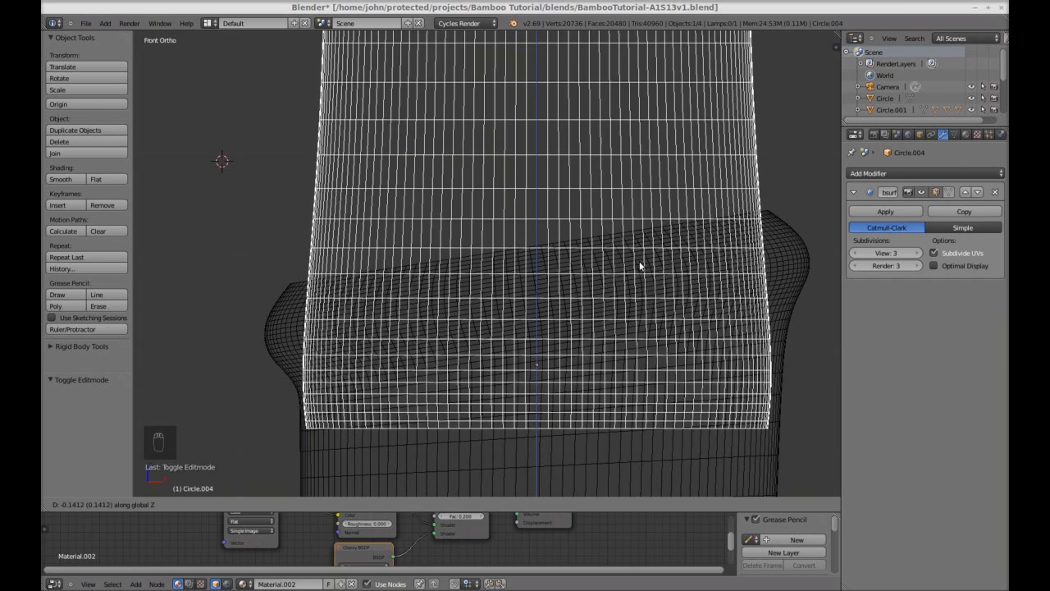
pyautogui.click(640, 266)
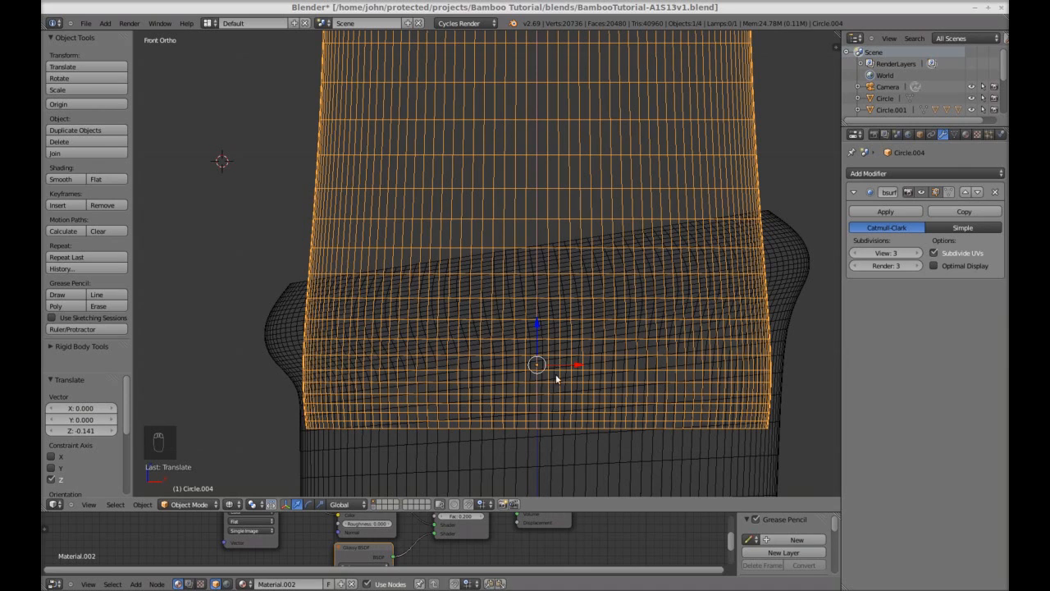
pyautogui.press('g')
pyautogui.press('z')
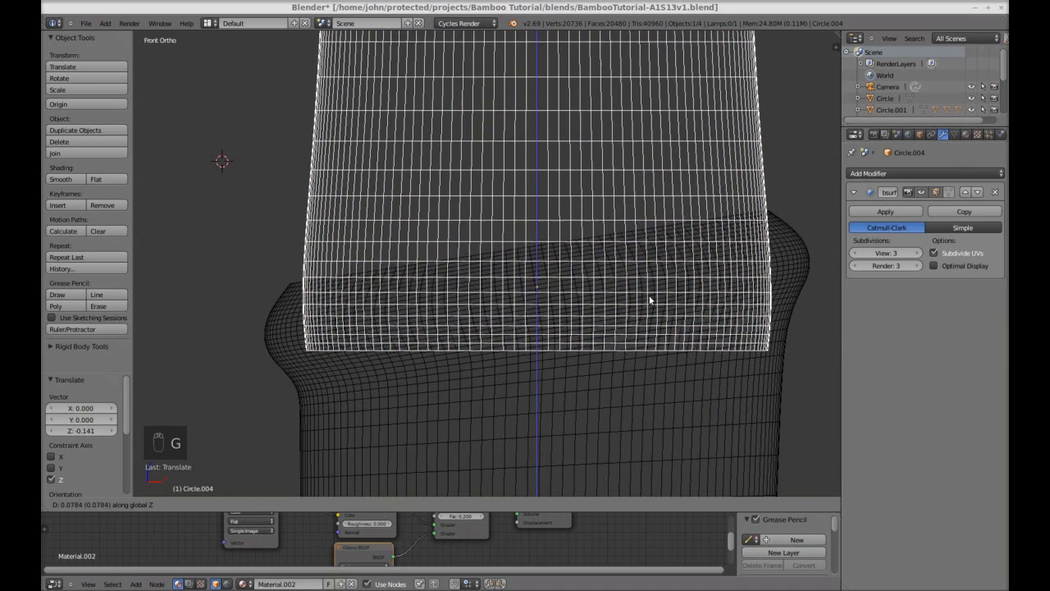
pyautogui.click(638, 285)
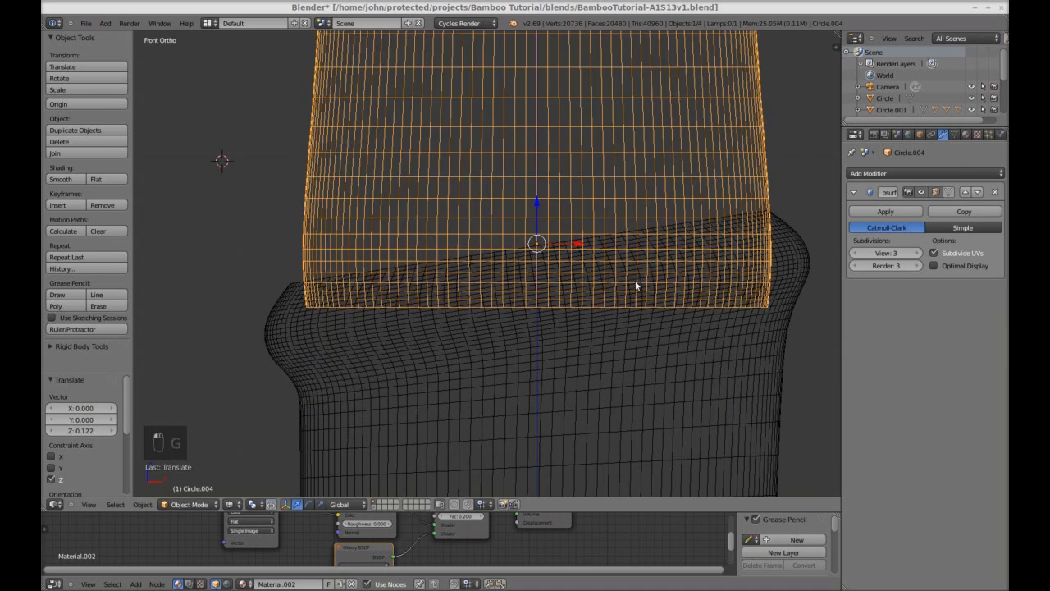
# - Switch to Solid shading and examine the joint between the two segments from several angles, finishing in a close front view
pyautogui.click(251, 503)
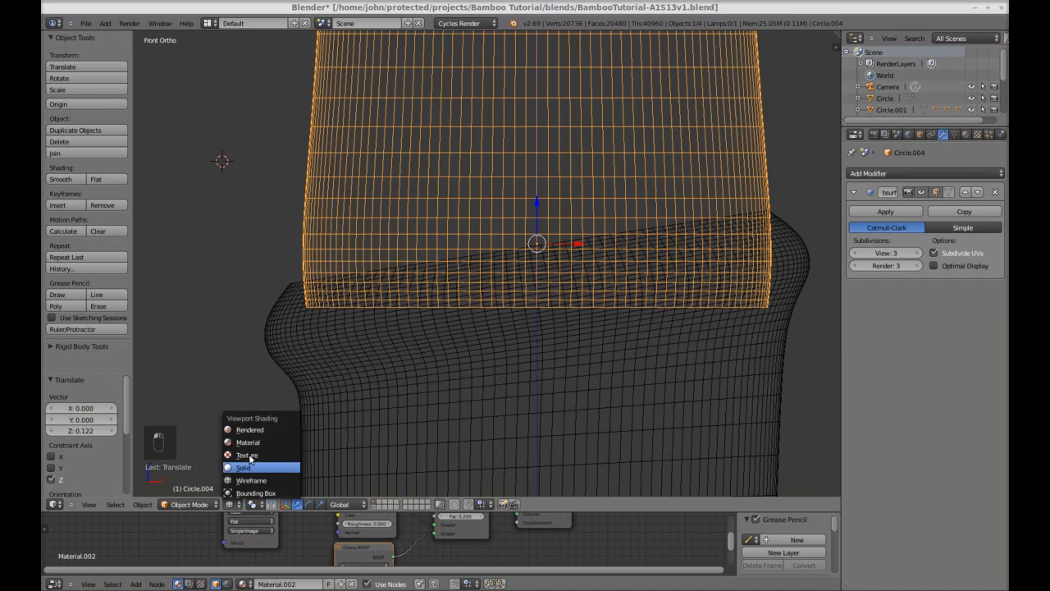
pyautogui.click(250, 468)
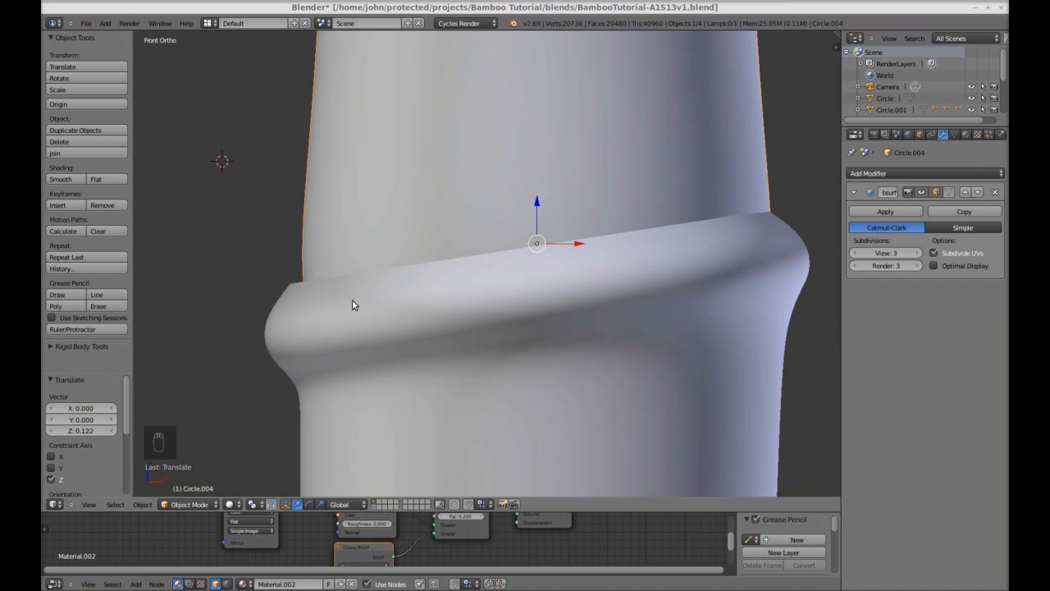
pyautogui.moveTo(352, 276); pyautogui.dragTo(358, 302, button='middle')
pyautogui.moveTo(373, 321); pyautogui.dragTo(323, 317, button='middle')
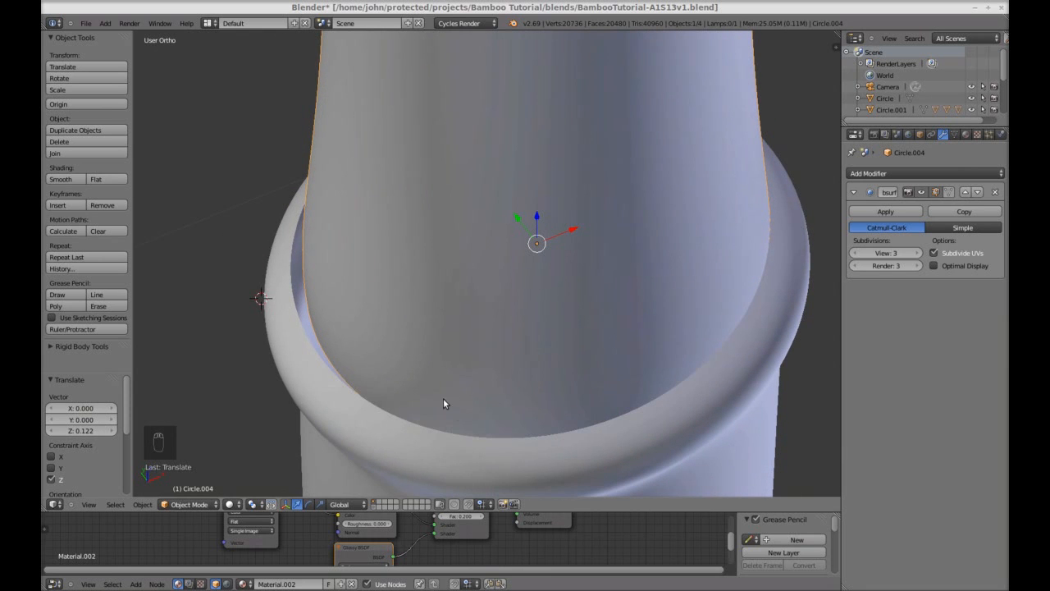
pyautogui.moveTo(443, 404)
pyautogui.mouseDown(button='middle')
pyautogui.moveTo(429, 380)
pyautogui.moveTo(425, 393)
pyautogui.mouseUp(button='middle')
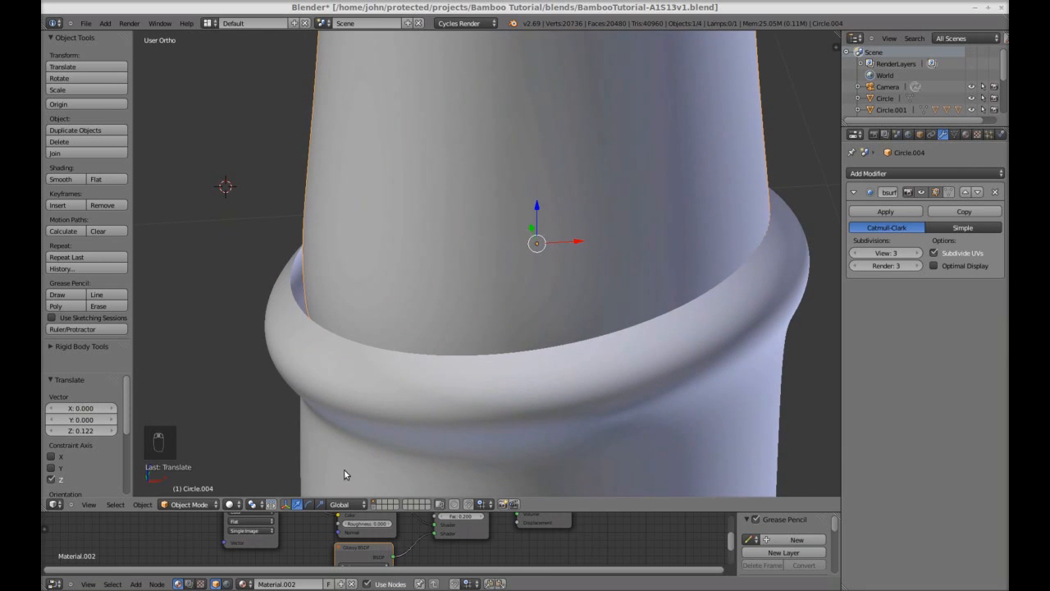
pyautogui.press('KP_1')
pyautogui.scroll(-6, 517, 247)
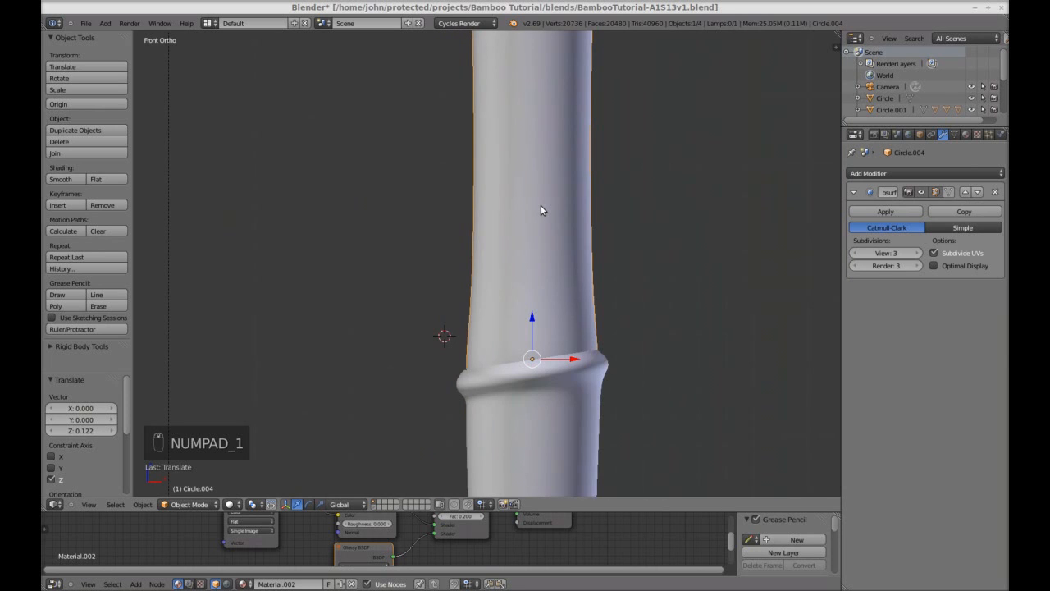
pyautogui.scroll(3, 546, 402)
pyautogui.keyDown('shift'); pyautogui.moveTo(553, 425); pyautogui.dragTo(515, 231, button='middle'); pyautogui.keyUp('shift')
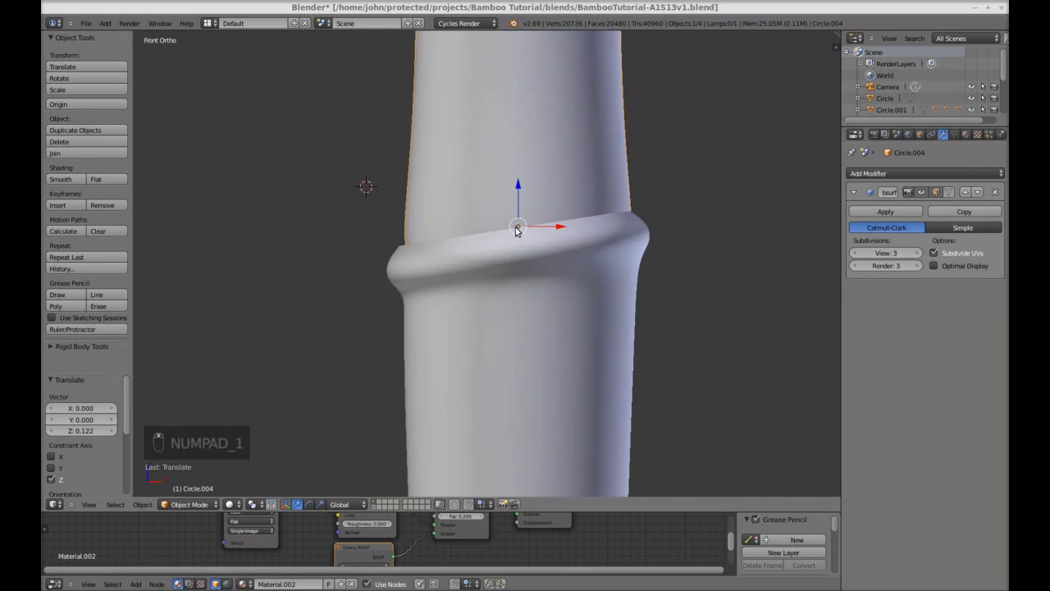
pyautogui.scroll(4, 525, 260)
# - In wireframe Edit Mode on the lower segment, scale the edge loop at the rim's opening down to about 0.931
pyautogui.rightClick(519, 240)
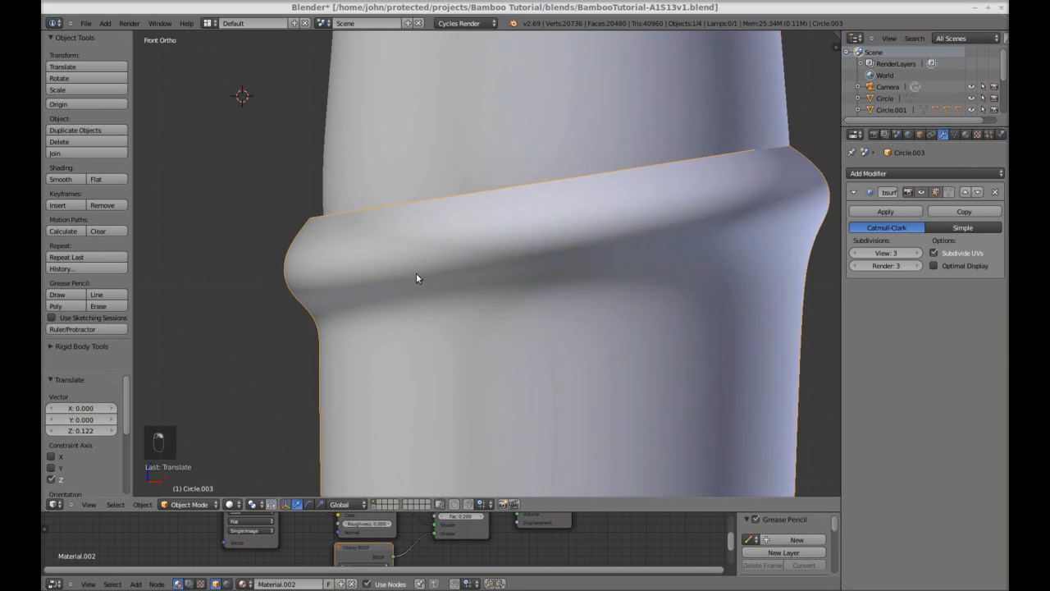
pyautogui.click(237, 504)
pyautogui.click(246, 484)
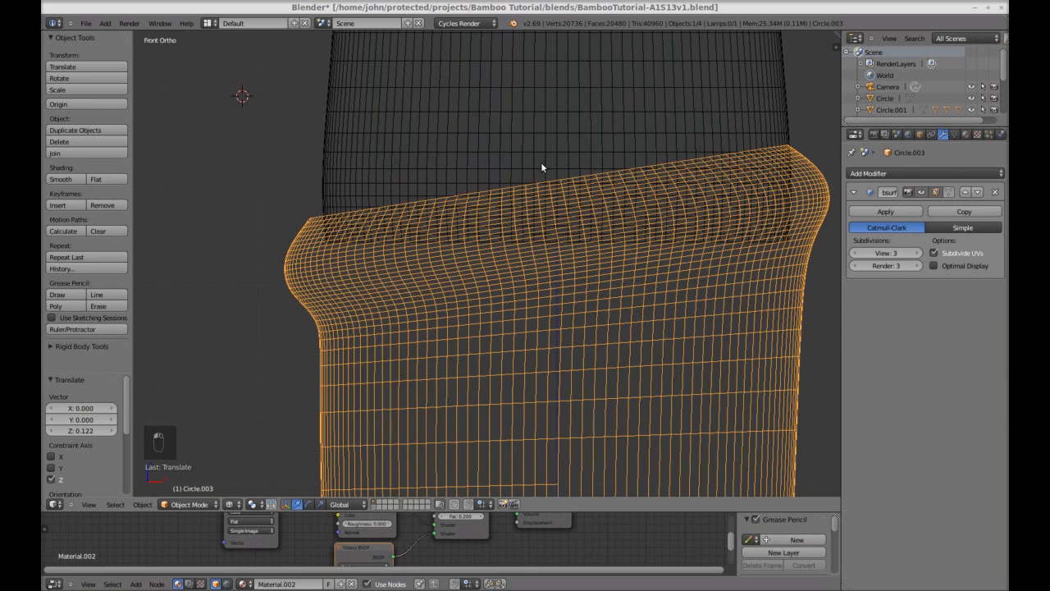
pyautogui.press('Tab')
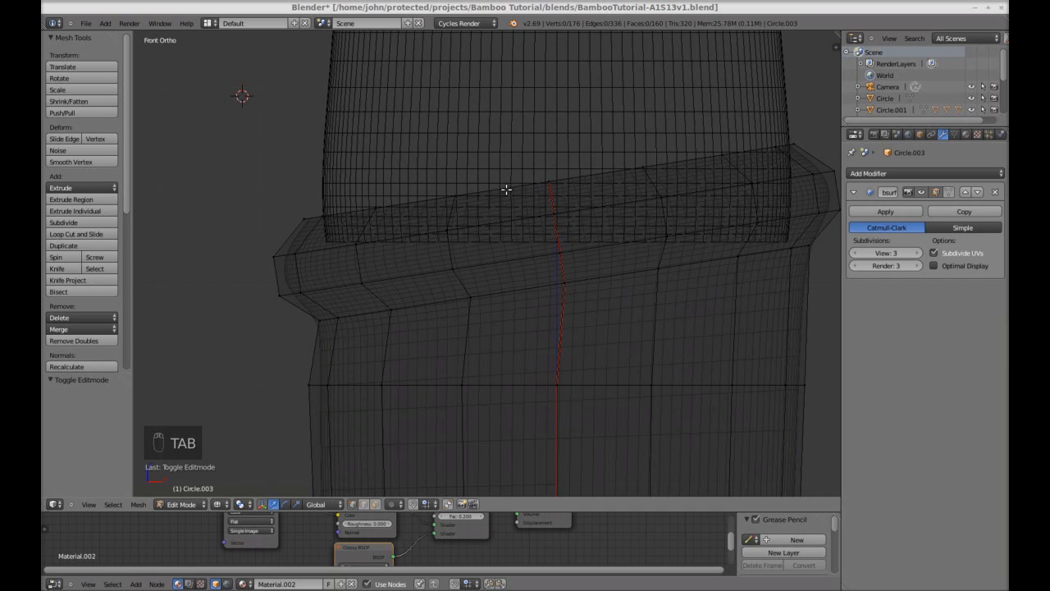
pyautogui.keyDown('alt'); pyautogui.rightClick(503, 189); pyautogui.keyUp('alt')
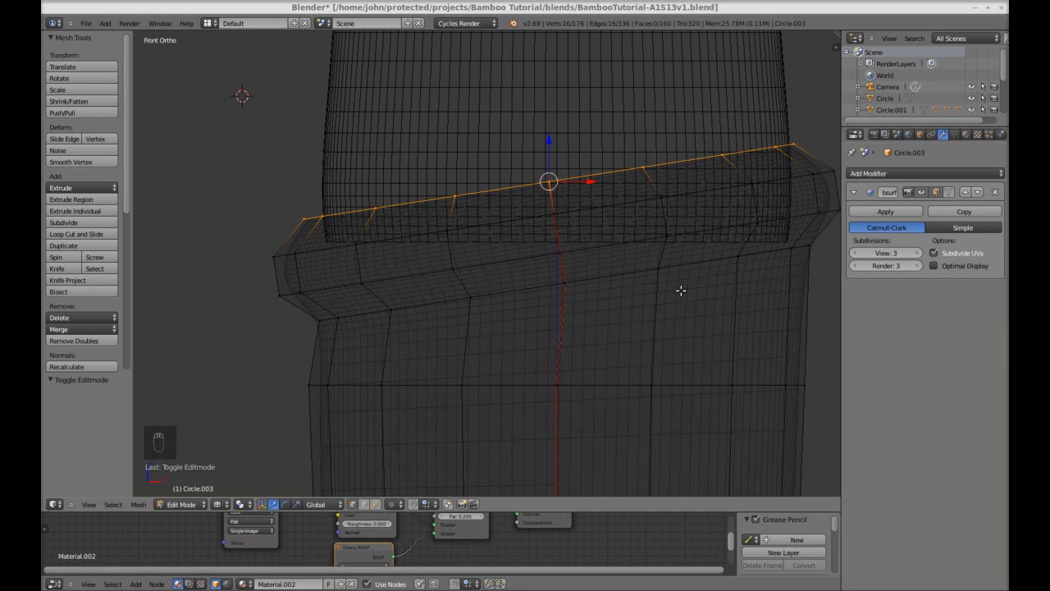
pyautogui.press('s')
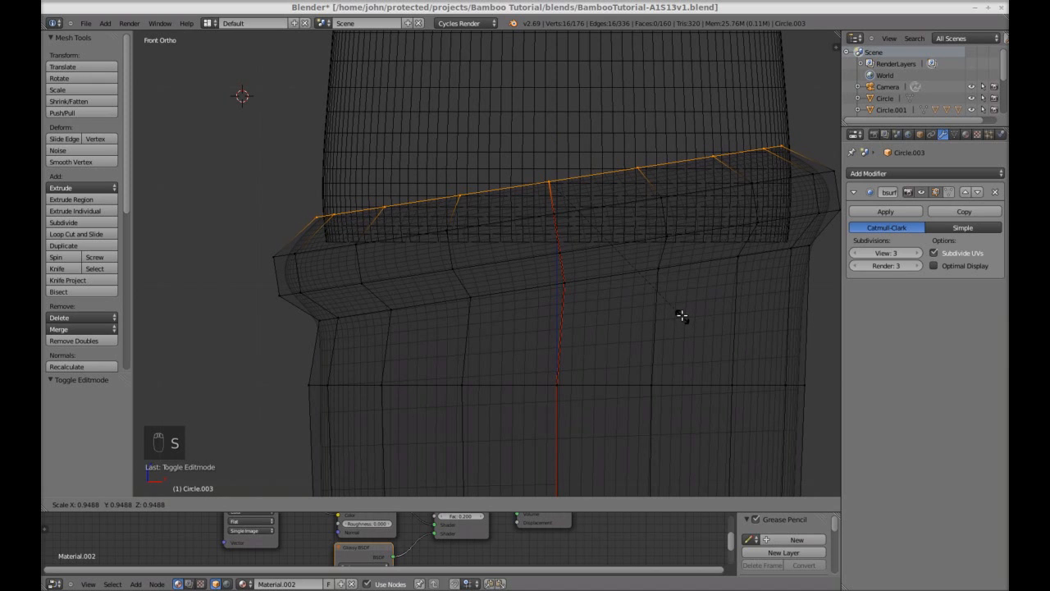
pyautogui.click(681, 312)
# - Shift the rim's scaled edge loop about 0.008 along X, deselect it and leave Edit Mode
pyautogui.press('g')
pyautogui.press('x')
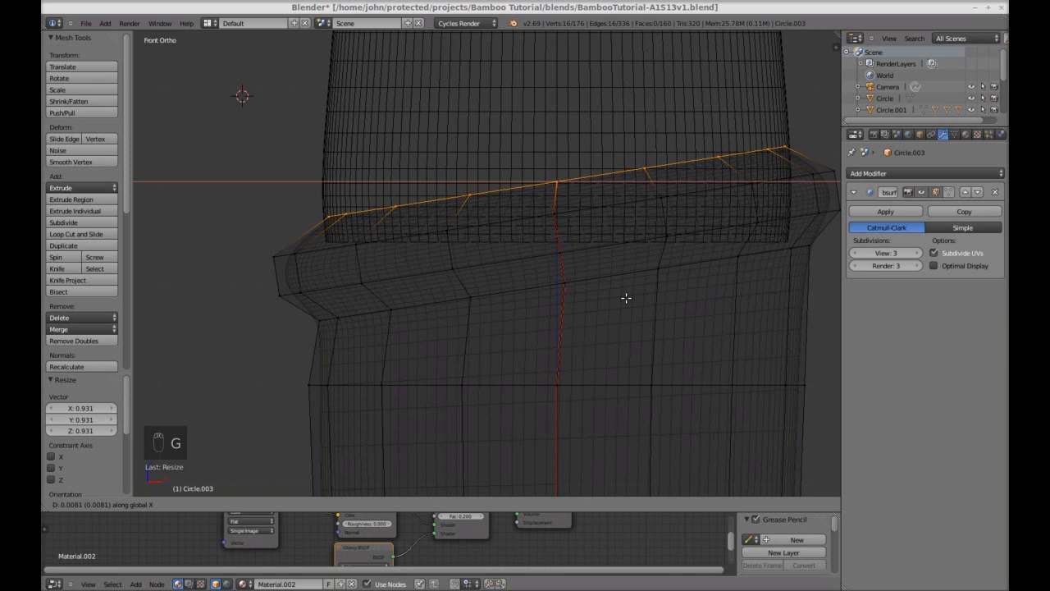
pyautogui.click(625, 298)
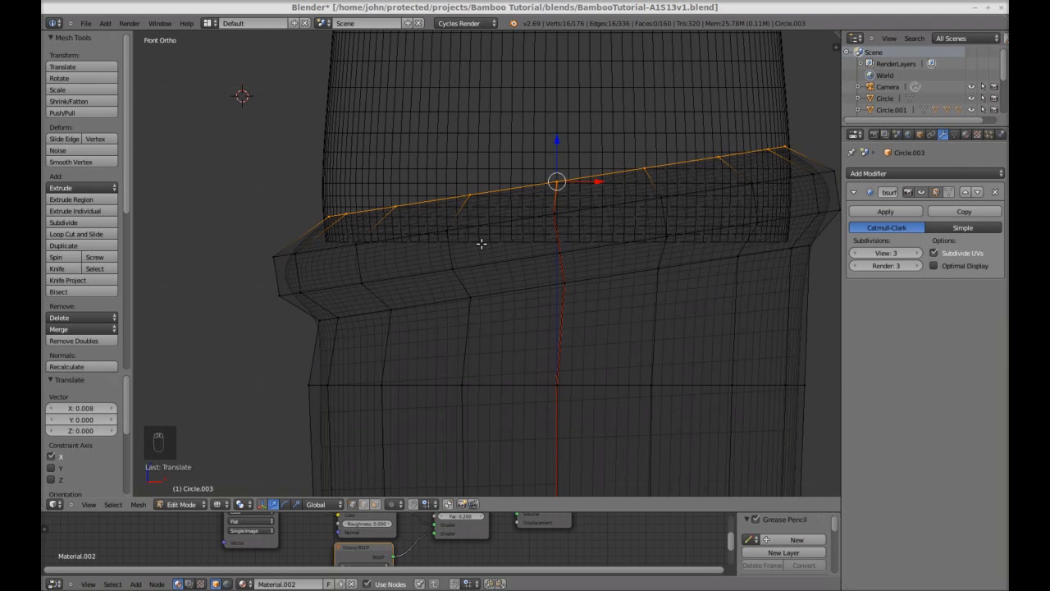
pyautogui.press('a')
pyautogui.press('Tab')
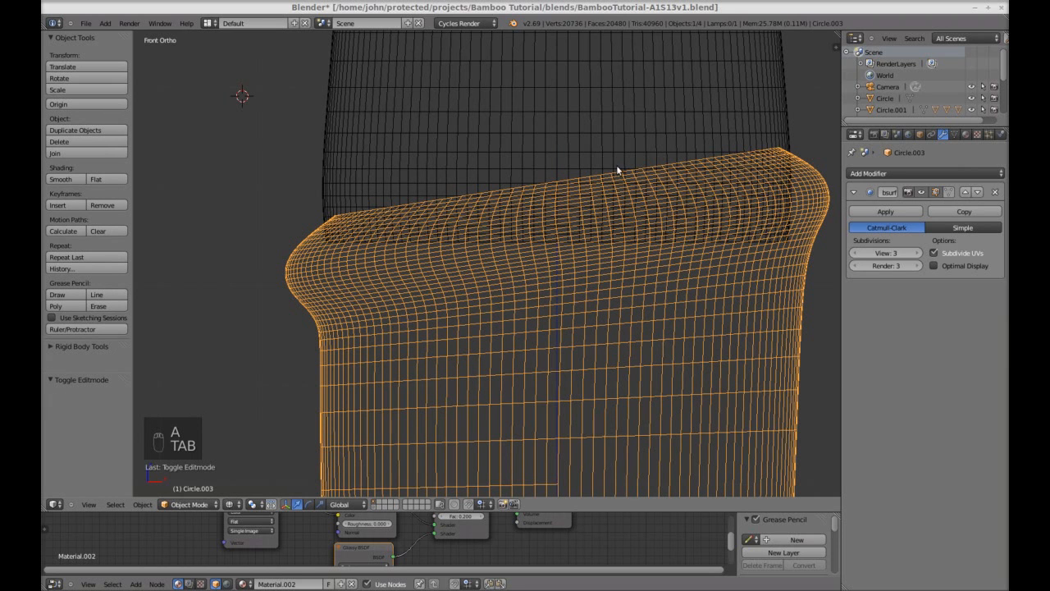
# - Switch to Solid shading, examine the narrowed rim around the joint from several angles, and clear the selection in a front view of both segments
pyautogui.click(231, 503)
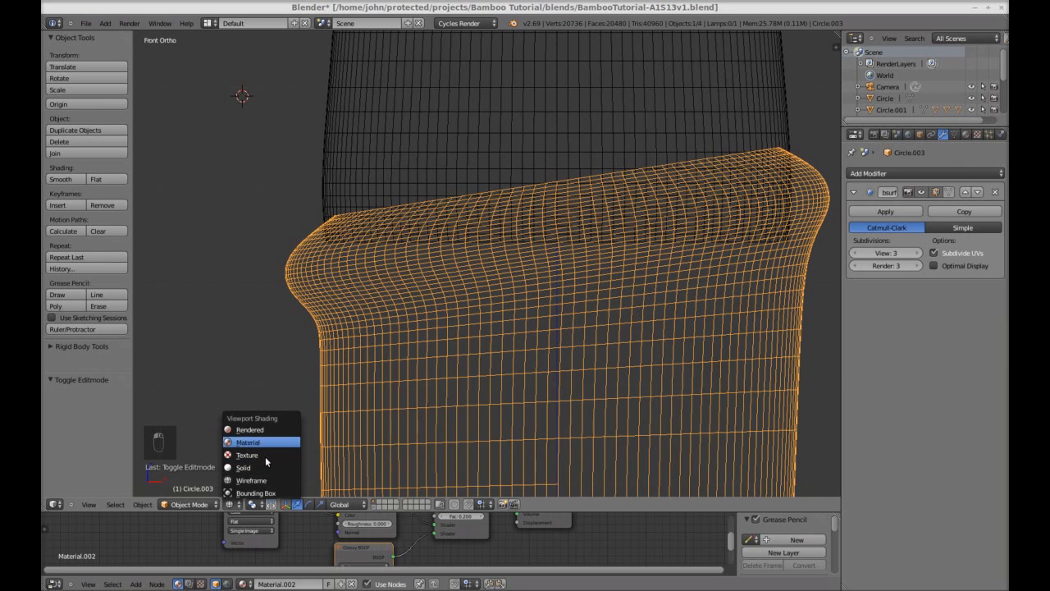
pyautogui.click(263, 468)
pyautogui.moveTo(417, 212); pyautogui.dragTo(432, 249, button='middle')
pyautogui.moveTo(436, 345); pyautogui.dragTo(401, 271, button='middle')
pyautogui.scroll(-6, 402, 275)
pyautogui.moveTo(415, 363); pyautogui.dragTo(521, 361, button='middle')
pyautogui.scroll(2, 521, 362)
pyautogui.scroll(5, 521, 362)
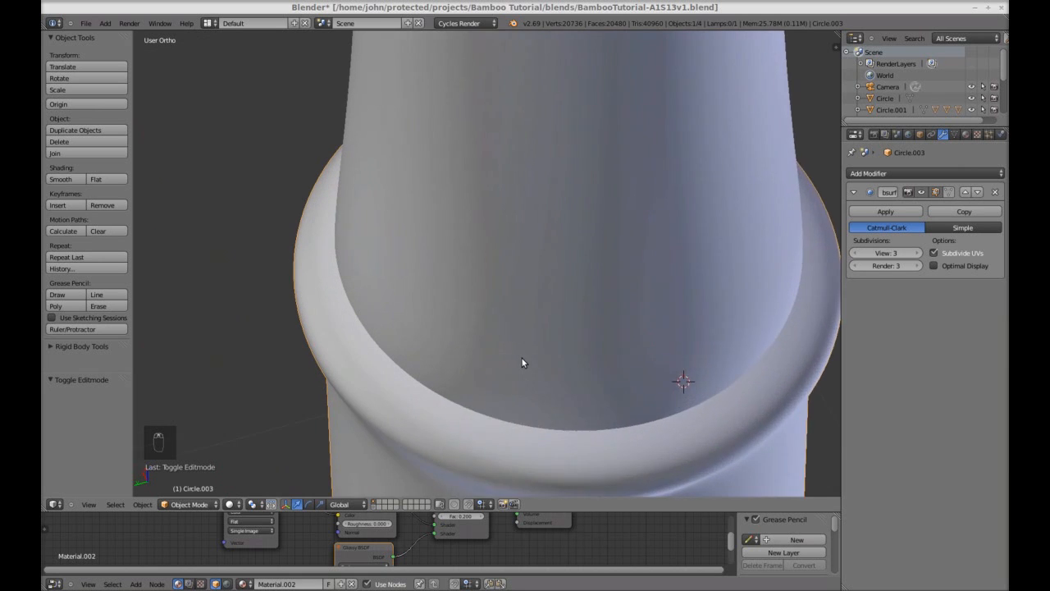
pyautogui.moveTo(533, 444); pyautogui.dragTo(575, 333, button='middle')
pyautogui.scroll(-4, 598, 331)
pyautogui.press('KP_1')
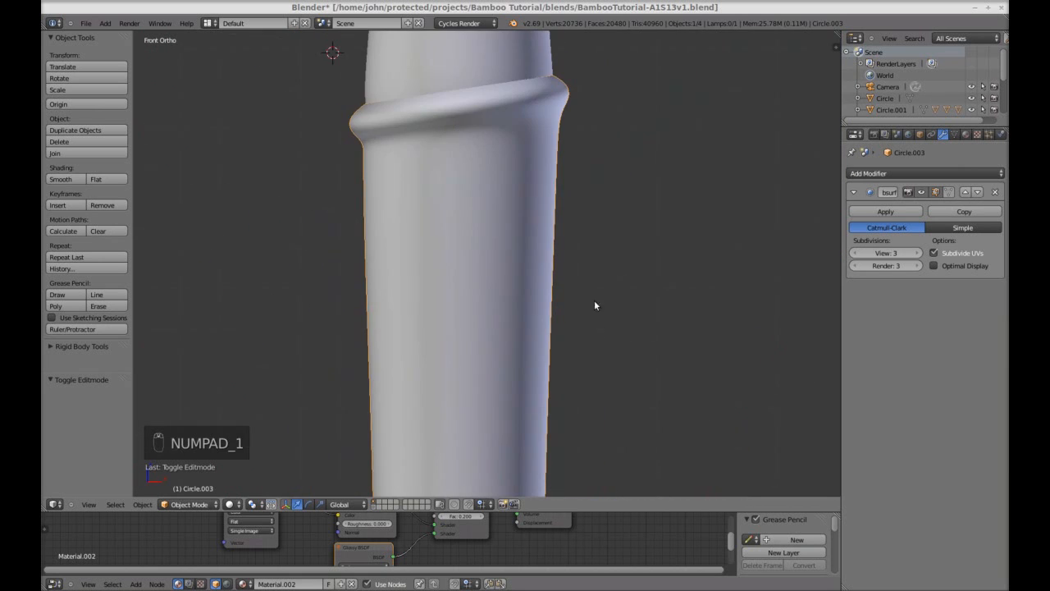
pyautogui.scroll(-2, 506, 206)
pyautogui.press('a')
pyautogui.press('a')
pyautogui.scroll(-3, 511, 176)
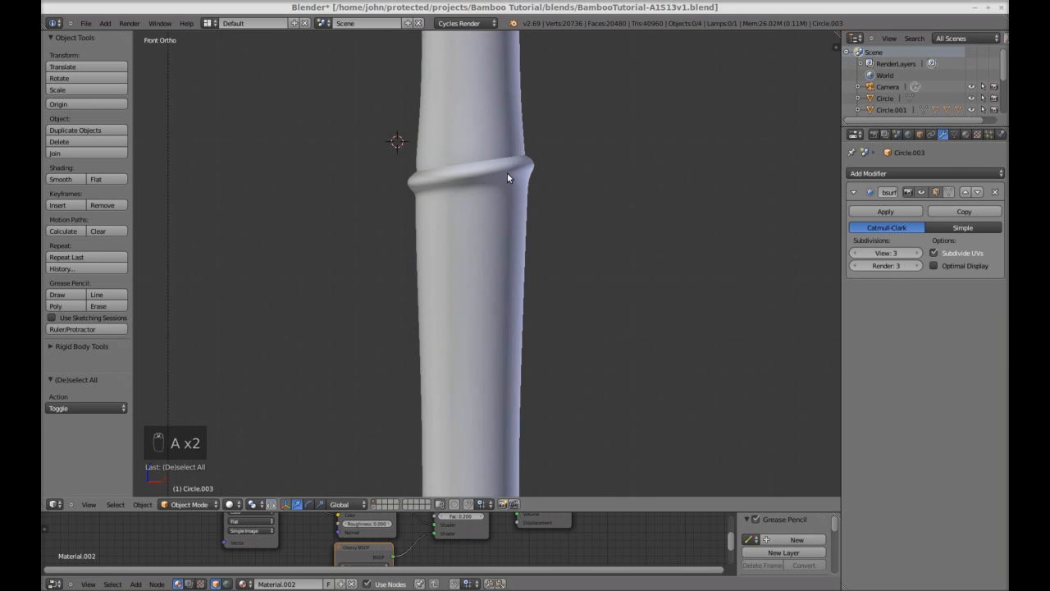
pyautogui.scroll(-5, 510, 204)
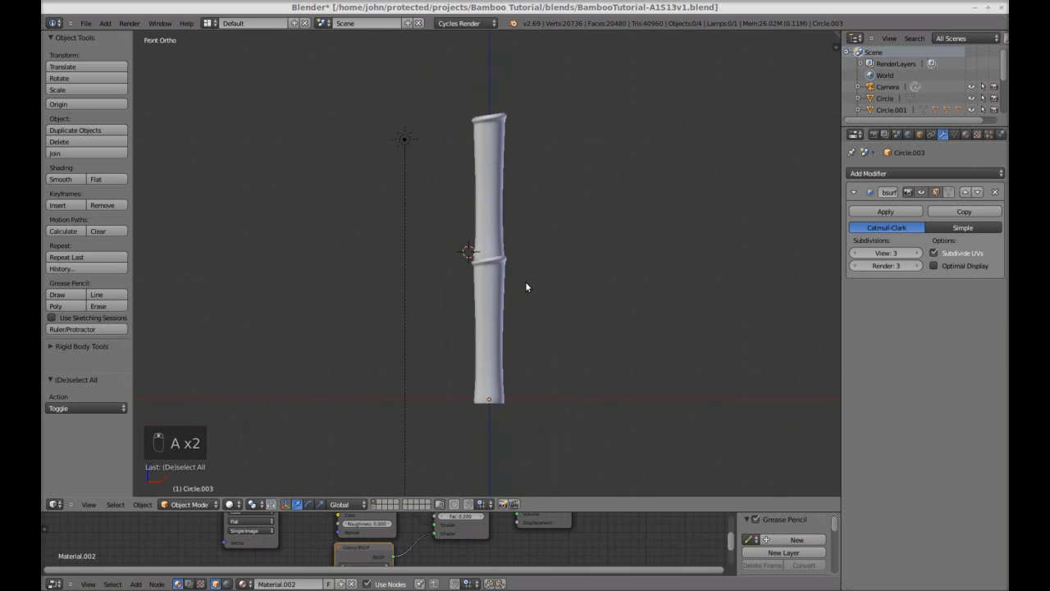
pyautogui.keyDown('shift'); pyautogui.moveTo(525, 286); pyautogui.dragTo(498, 264, button='middle'); pyautogui.keyUp('shift')
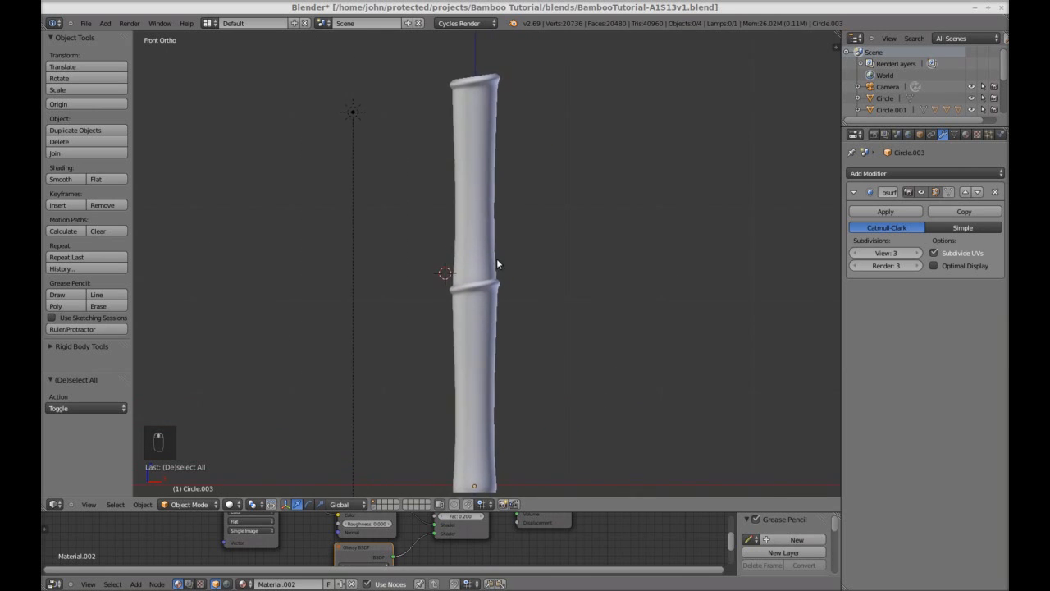
# - Rotate the upper segment 120° around the Z axis
pyautogui.rightClick(481, 176)
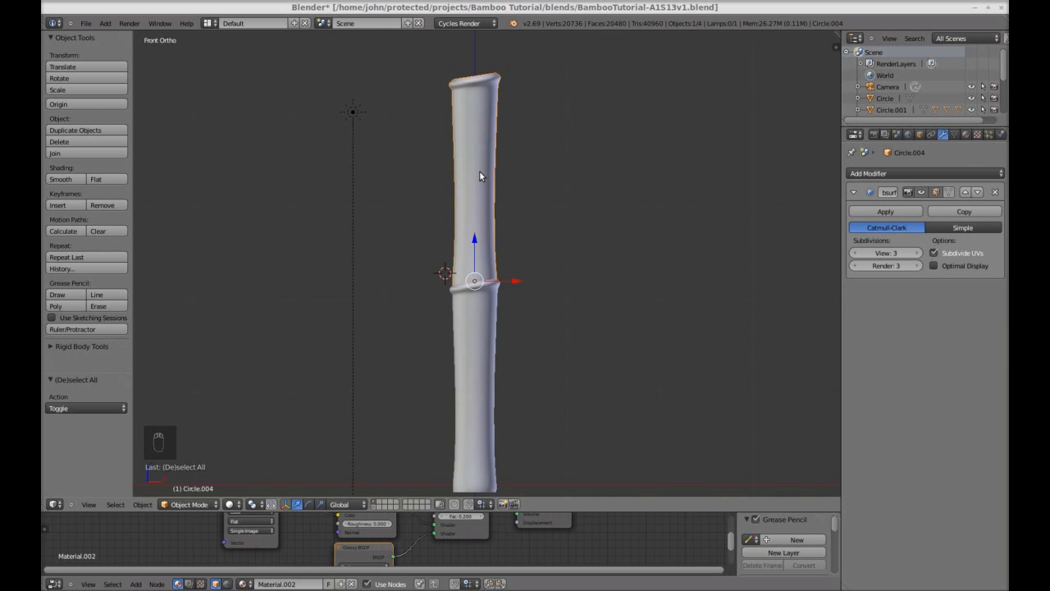
pyautogui.press('r')
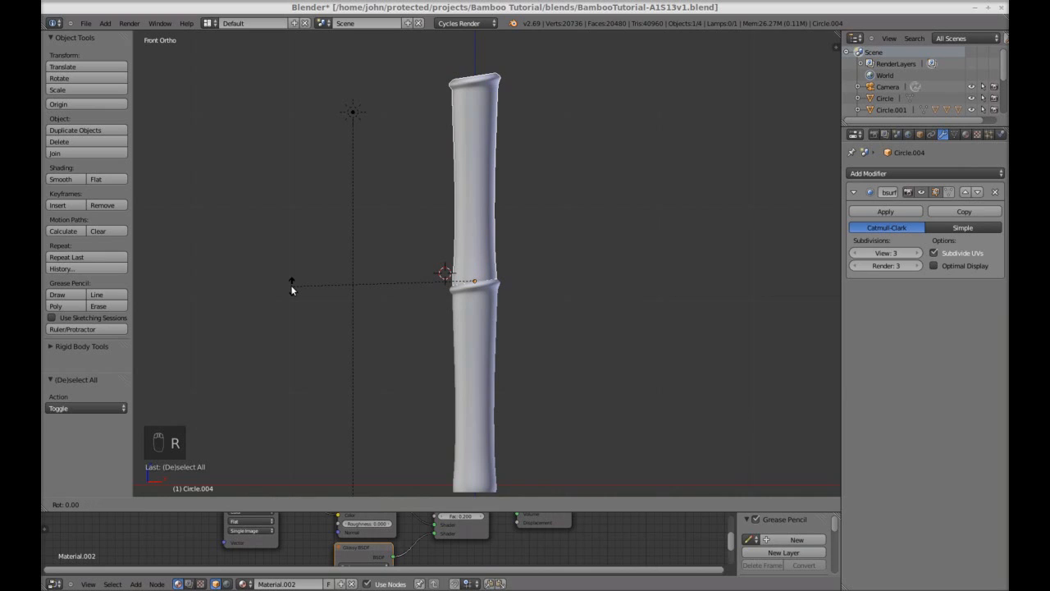
pyautogui.press('z')
pyautogui.write('120')
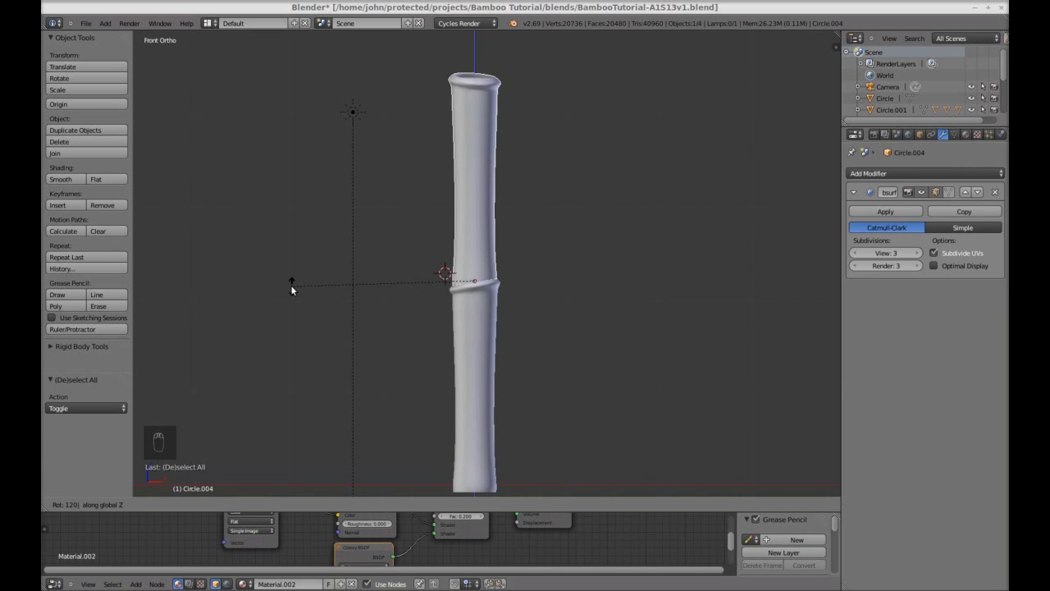
pyautogui.press('Return')
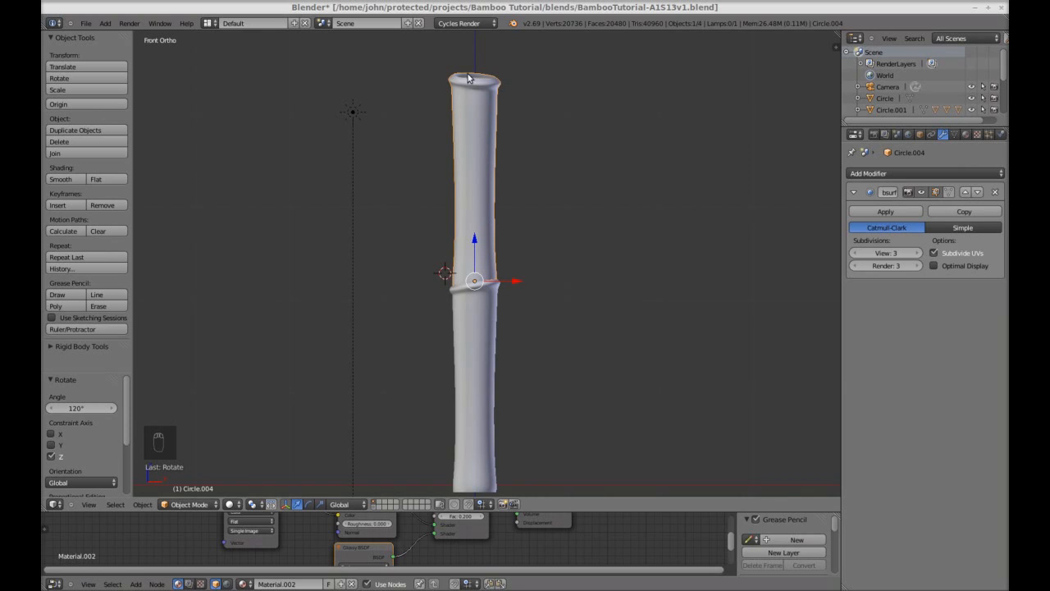
# - Create a linked duplicate of the upper segment and place it about 2.193 higher along Z as a third segment
pyautogui.scroll(-2, 543, 174)
pyautogui.keyDown('shift'); pyautogui.moveTo(543, 177); pyautogui.dragTo(548, 321, button='middle'); pyautogui.keyUp('shift')
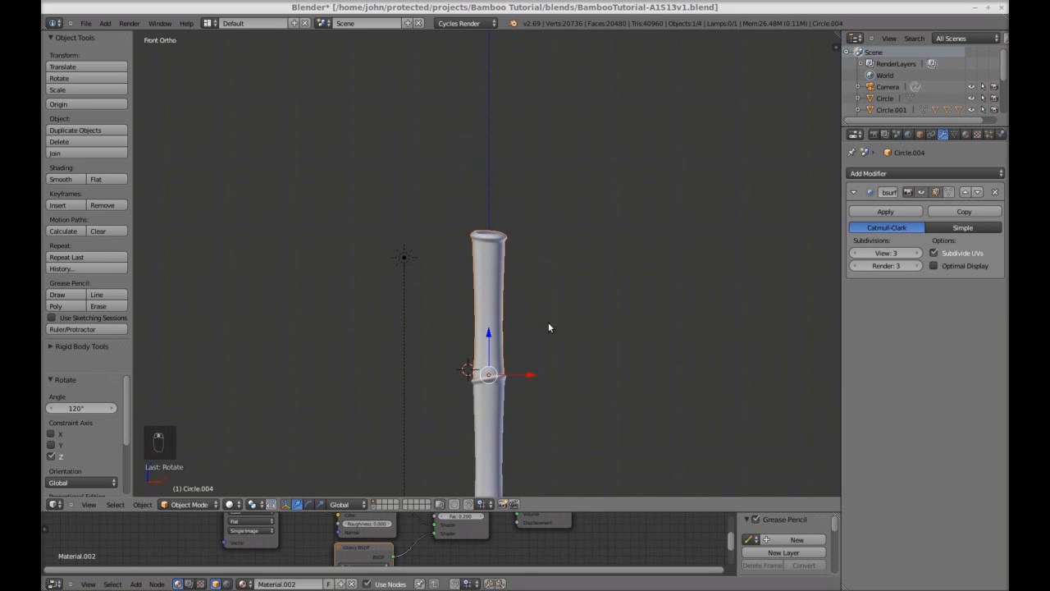
pyautogui.hotkey('alt', 'd')
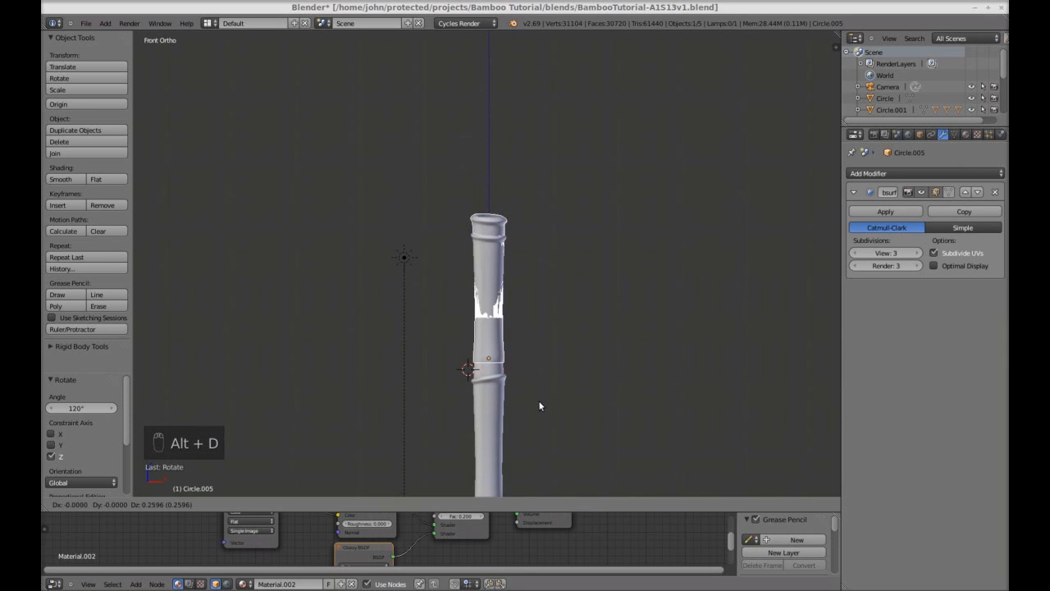
pyautogui.click(546, 289)
# - Lower the third segment about 0.009 along Z to seat its base in the rim below
pyautogui.scroll(4, 545, 229)
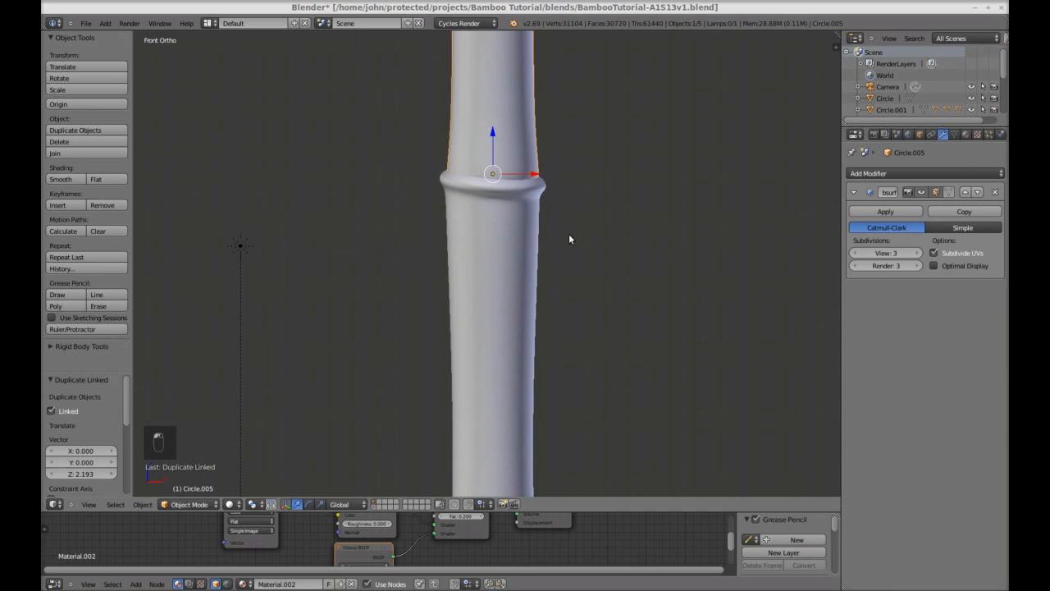
pyautogui.scroll(-2, 558, 223)
pyautogui.scroll(6, 542, 227)
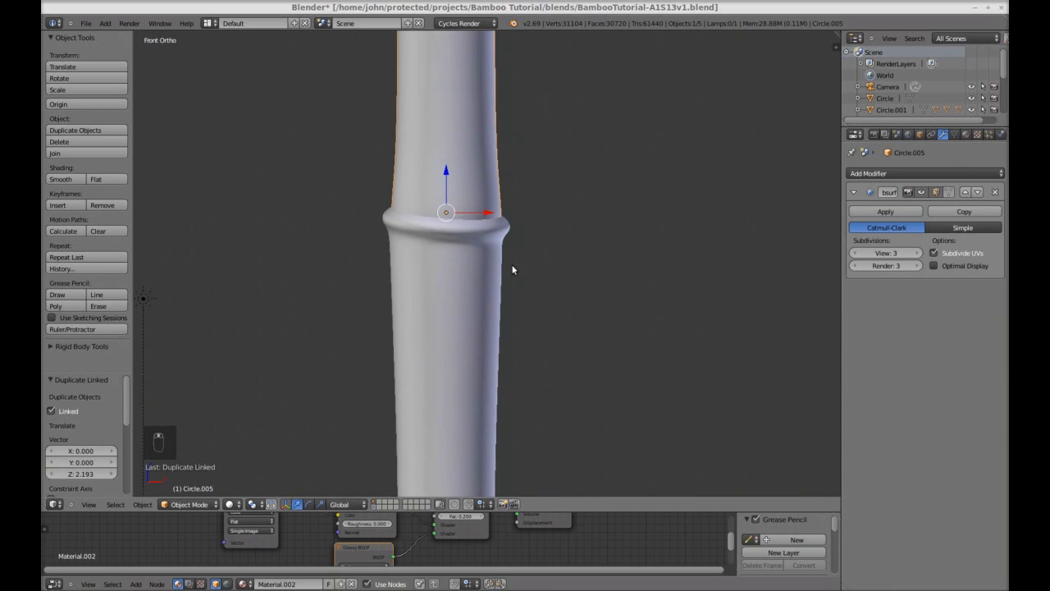
pyautogui.press('g')
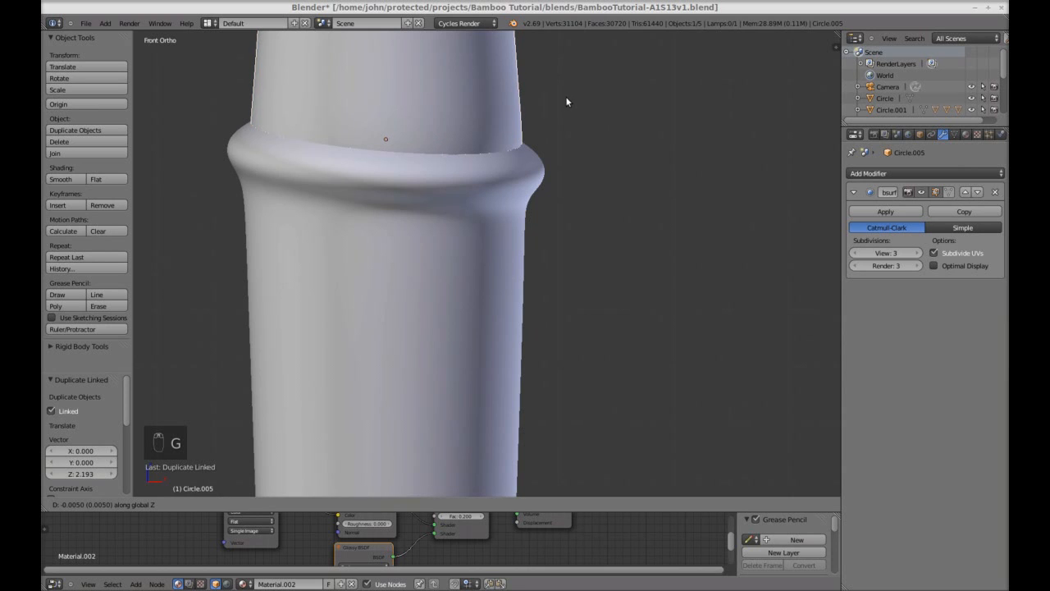
pyautogui.click(566, 101)
# - Rotate the third segment 150° around the Z axis
pyautogui.scroll(-10, 533, 205)
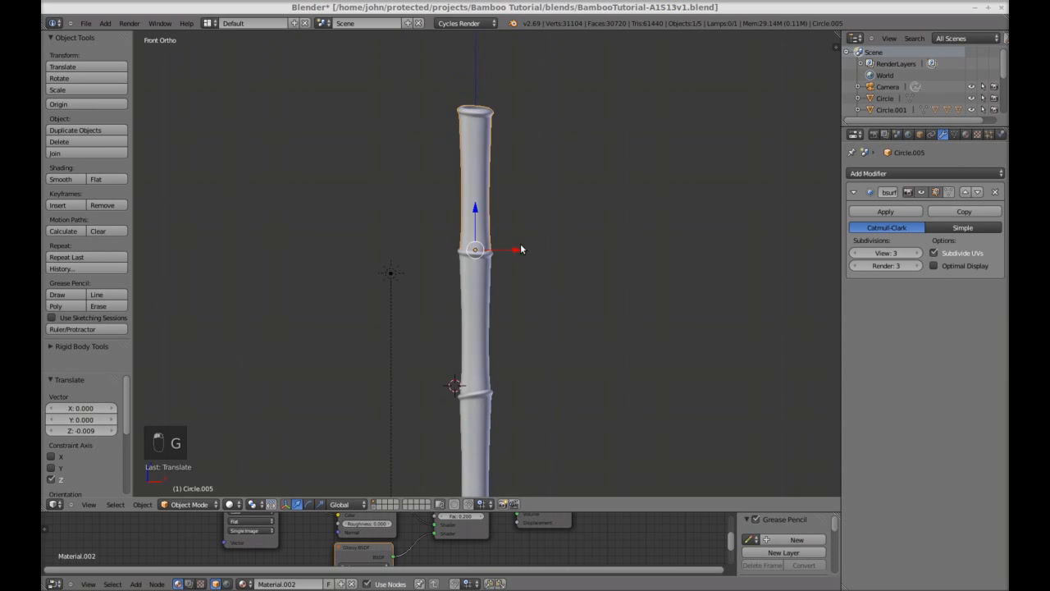
pyautogui.scroll(1, 550, 291)
pyautogui.press('r')
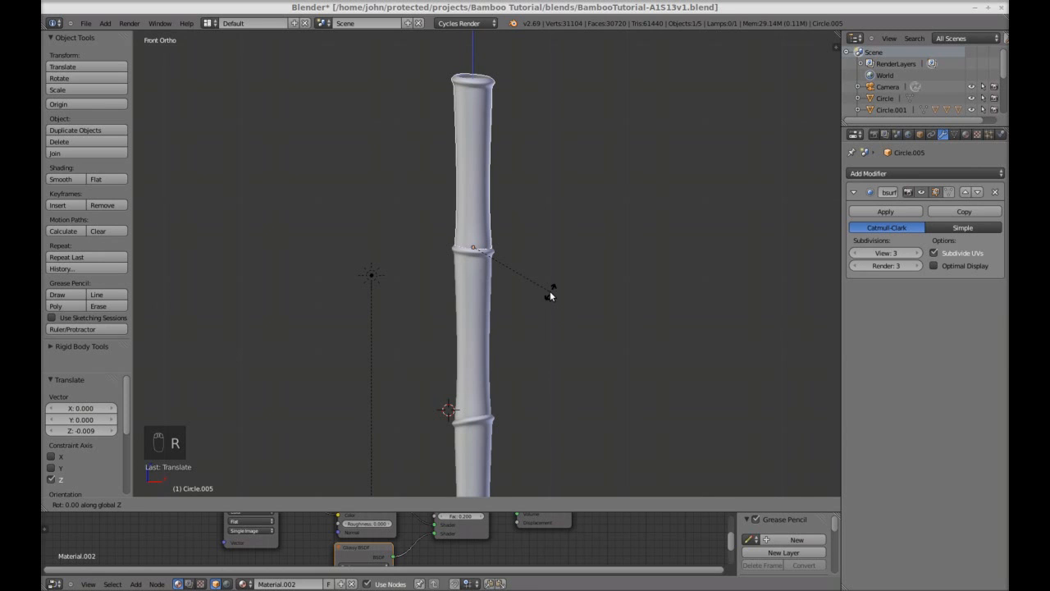
pyautogui.write('150')
pyautogui.click(550, 293)
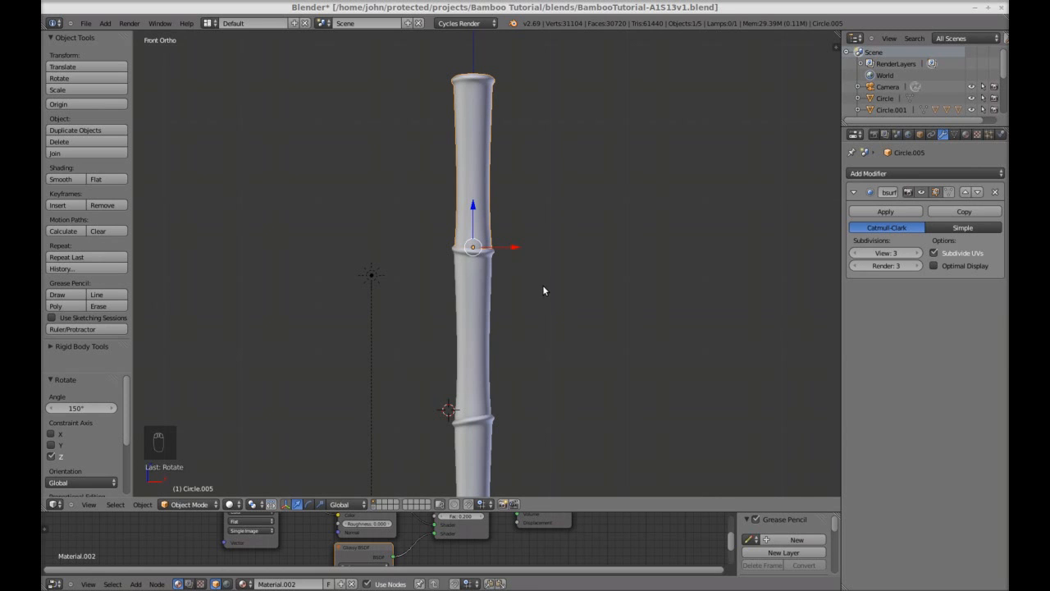
pyautogui.scroll(-2, 550, 287)
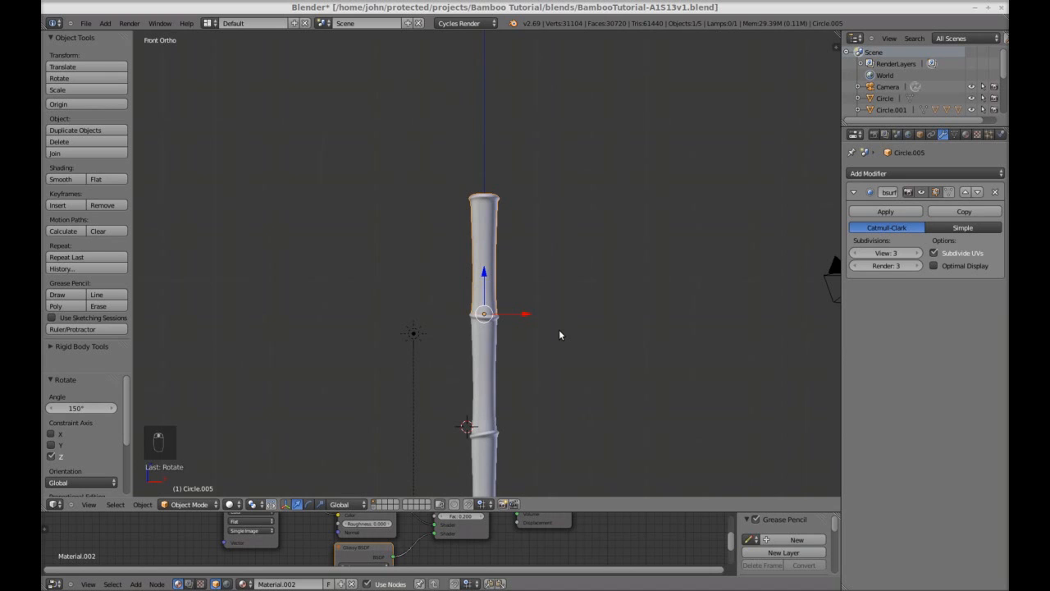
pyautogui.press('z')
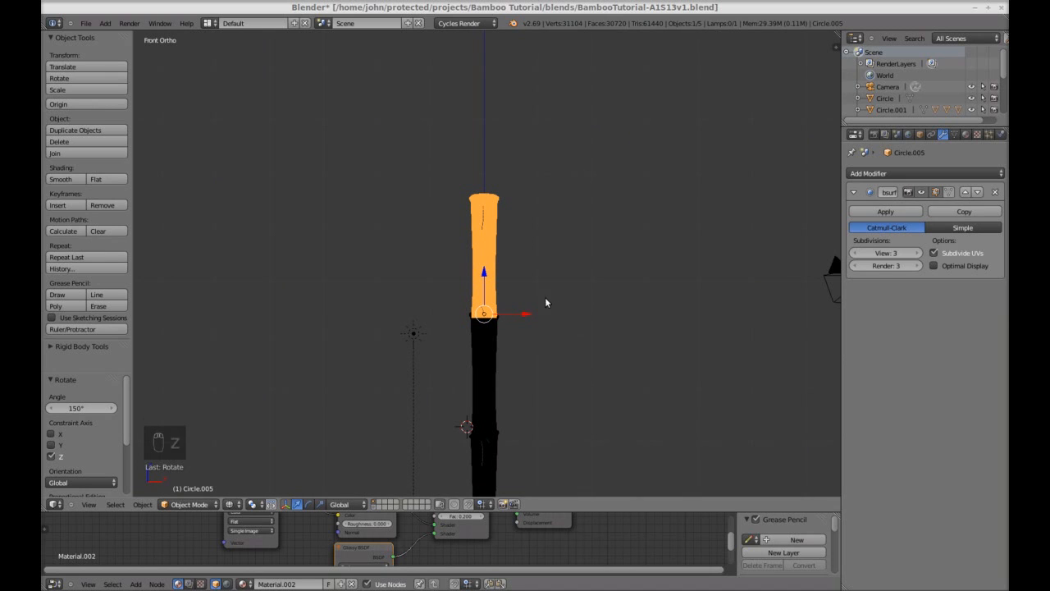
pyautogui.press('Escape')
pyautogui.press('g')
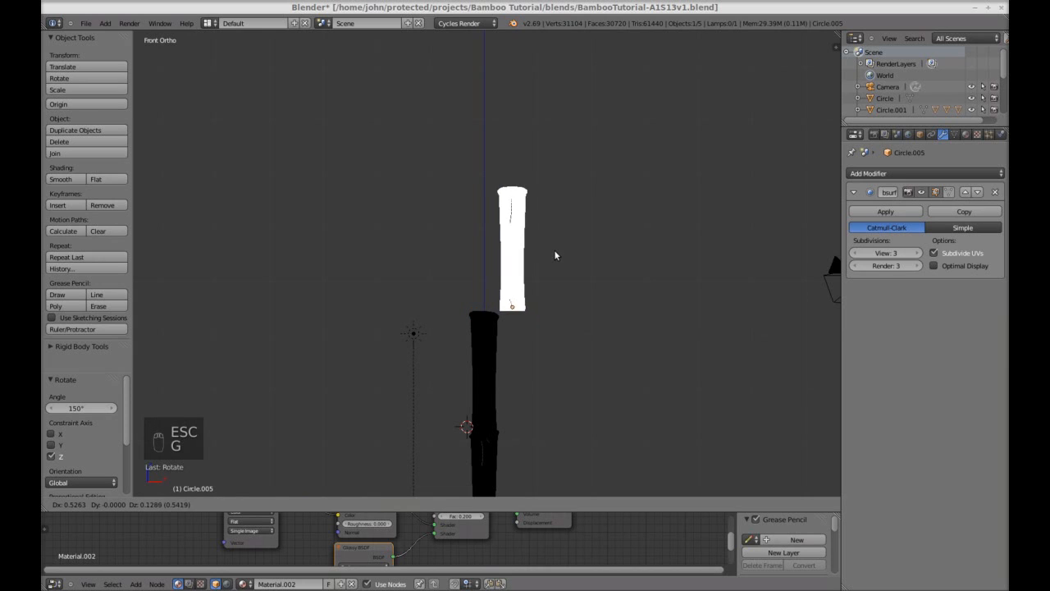
pyautogui.rightClick(553, 250)
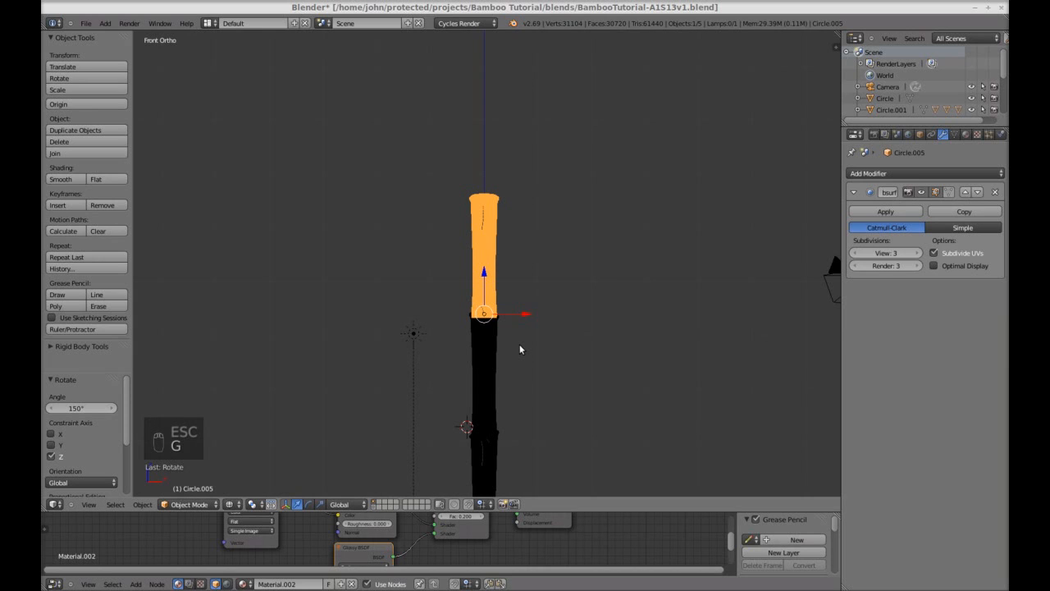
# - Add a linked duplicate of the third segment about 2.223 higher along Z and check how its base sits in the rim
pyautogui.hotkey('alt', 'd')
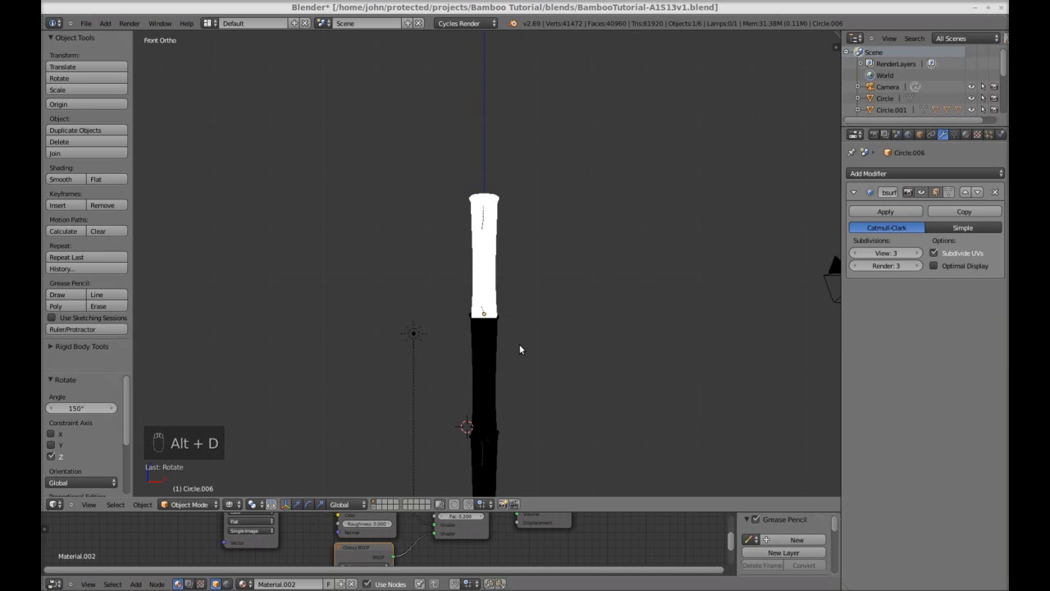
pyautogui.press('z')
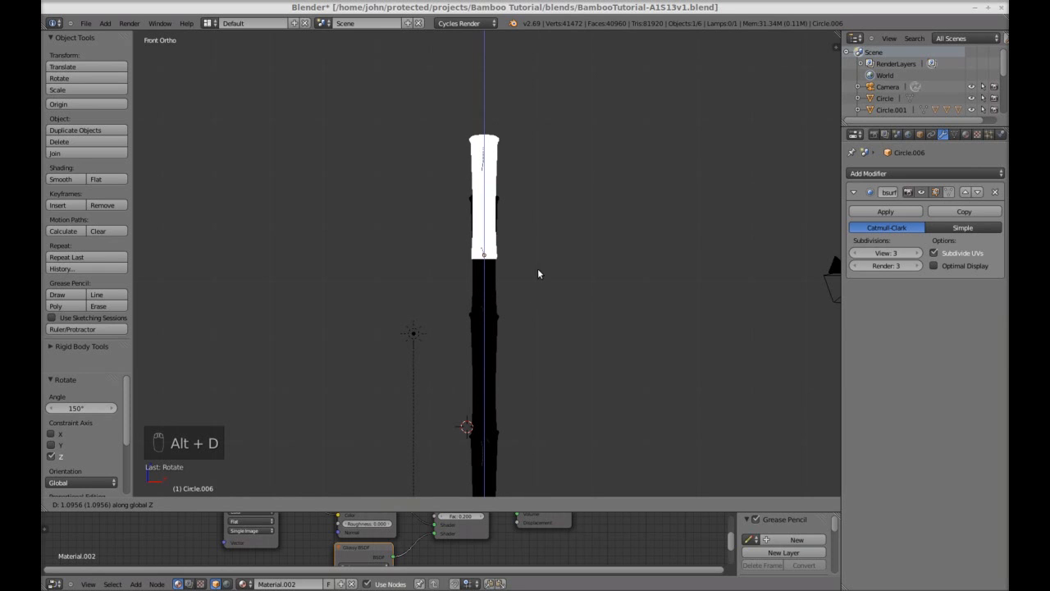
pyautogui.click(547, 225)
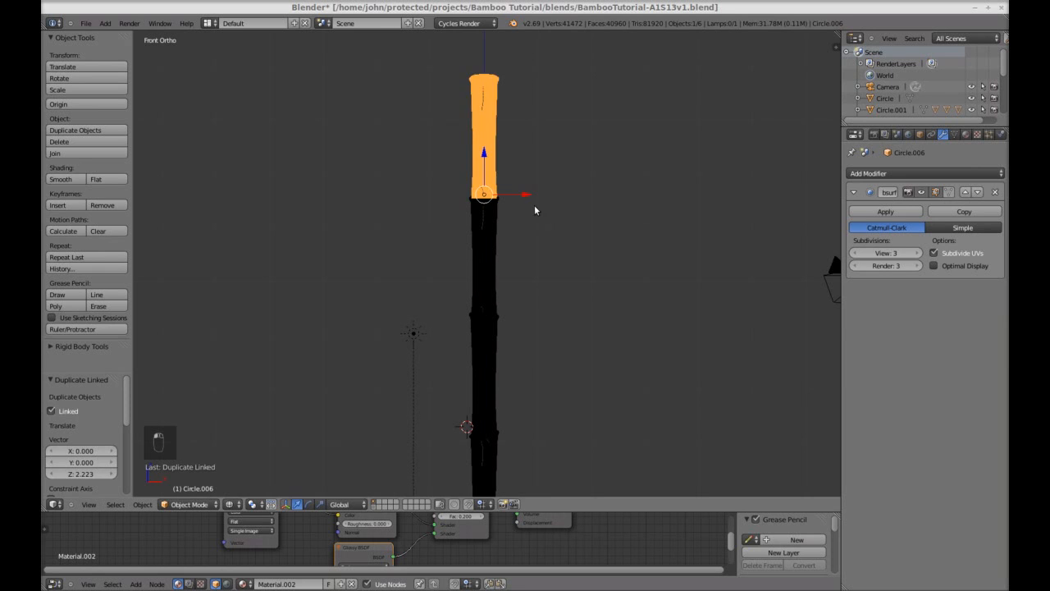
pyautogui.press('z')
pyautogui.scroll(6, 538, 205)
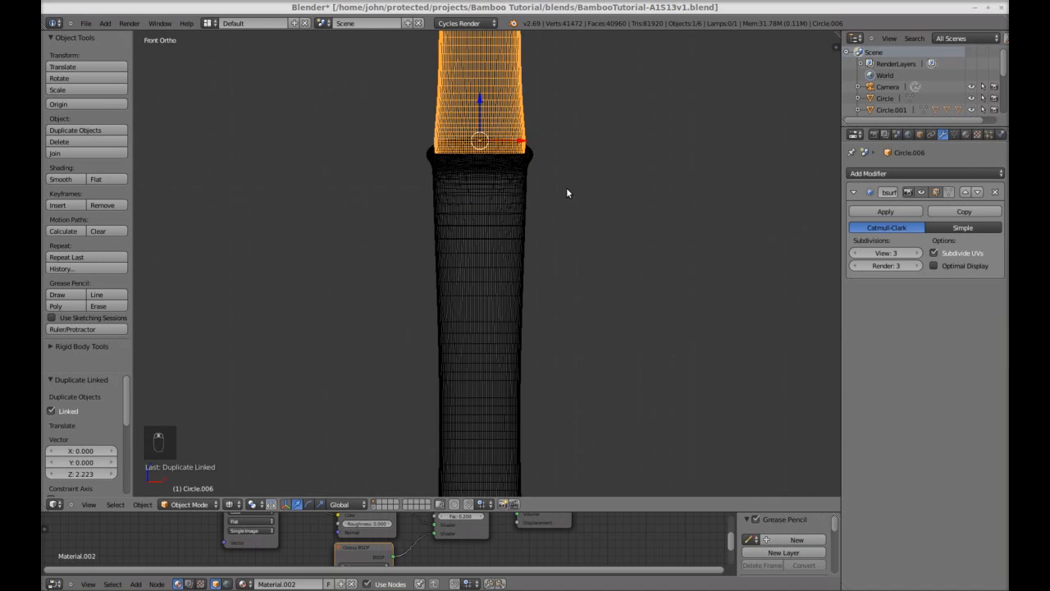
pyautogui.press('z')
pyautogui.scroll(-6, 570, 201)
# - Rotate the new fourth segment -140° around the Z axis
pyautogui.write('r')
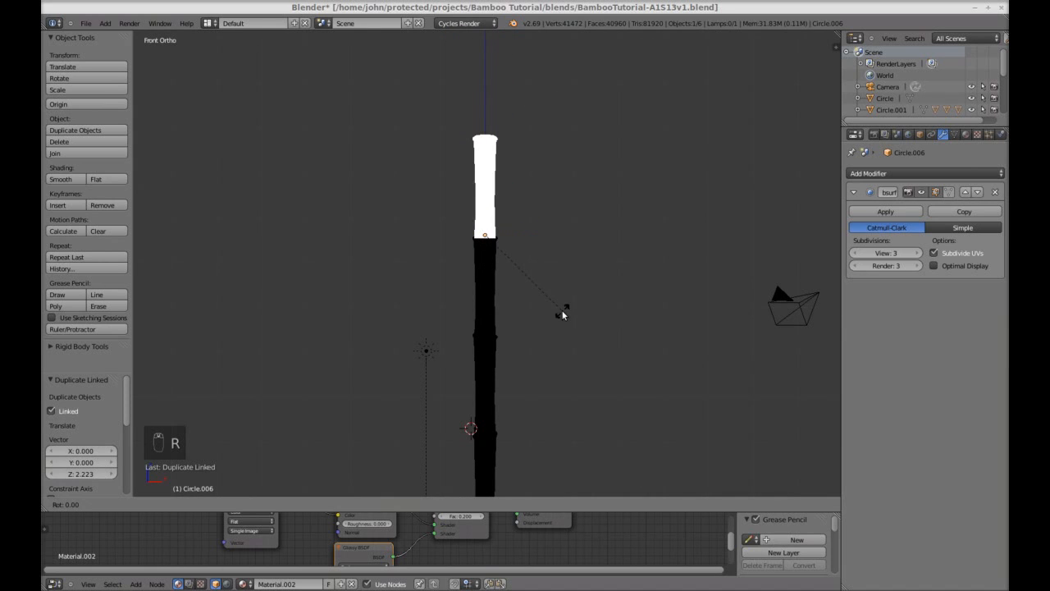
pyautogui.write('z2')
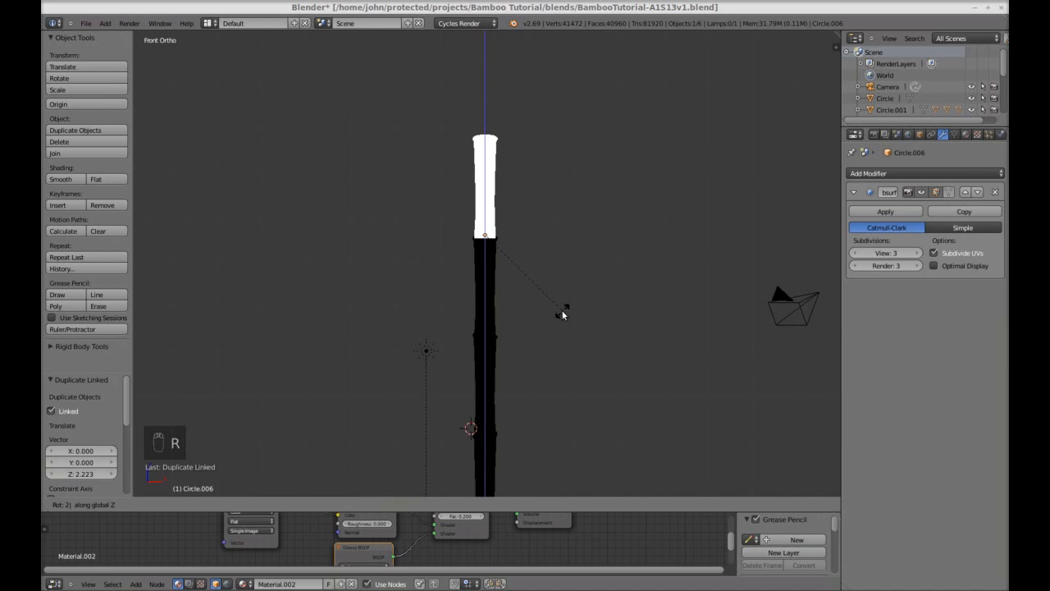
pyautogui.write('40')
pyautogui.press('Return')
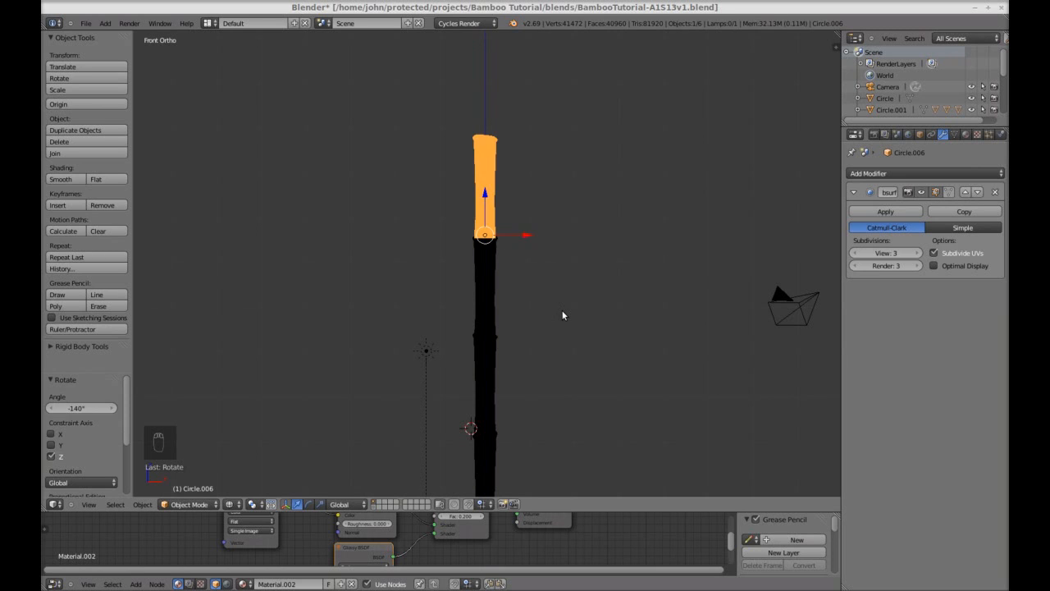
# - Clear the selection, frame the whole four-segment cane and open the viewport shading choices
pyautogui.press('a')
pyautogui.scroll(-1, 553, 320)
pyautogui.keyDown('shift'); pyautogui.moveTo(526, 344); pyautogui.dragTo(529, 316, button='middle'); pyautogui.keyUp('shift')
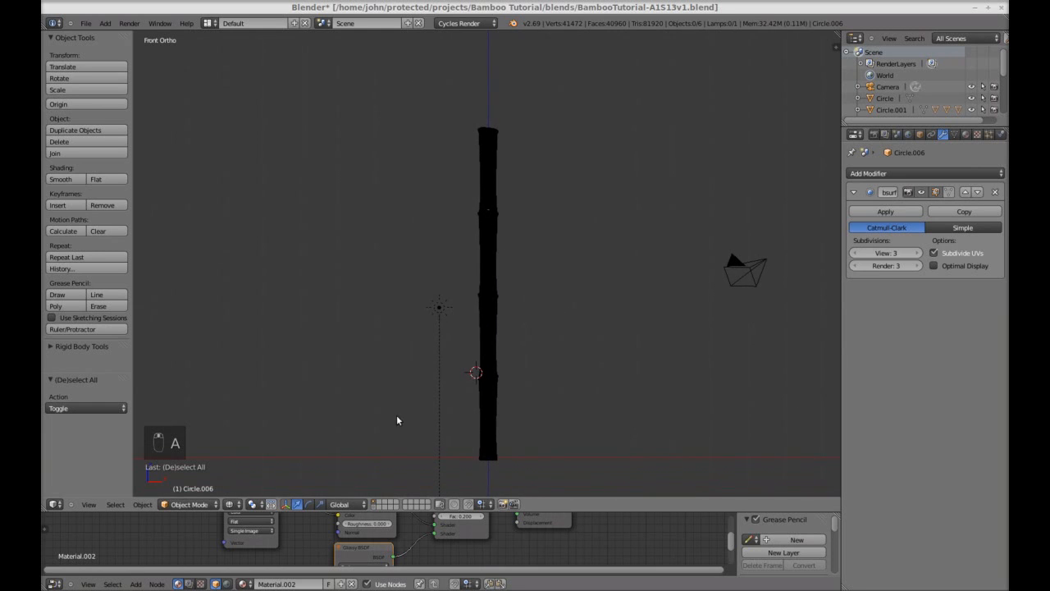
pyautogui.click(230, 504)
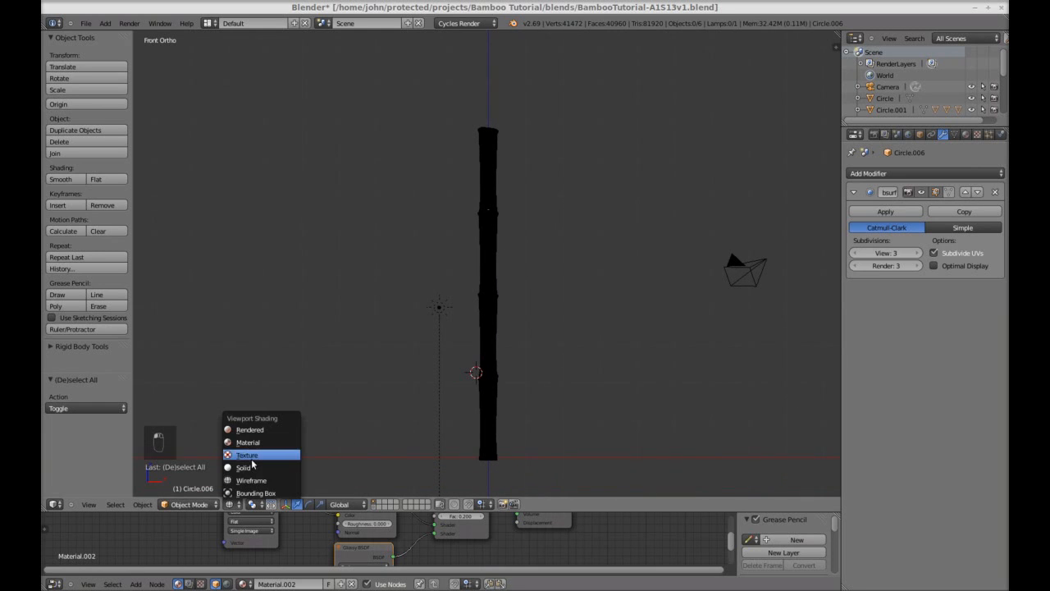
# - Switch the viewport to solid shading and place a linked duplicate of the top bamboo segment about 2.23 units higher along Z
pyautogui.click(258, 453)
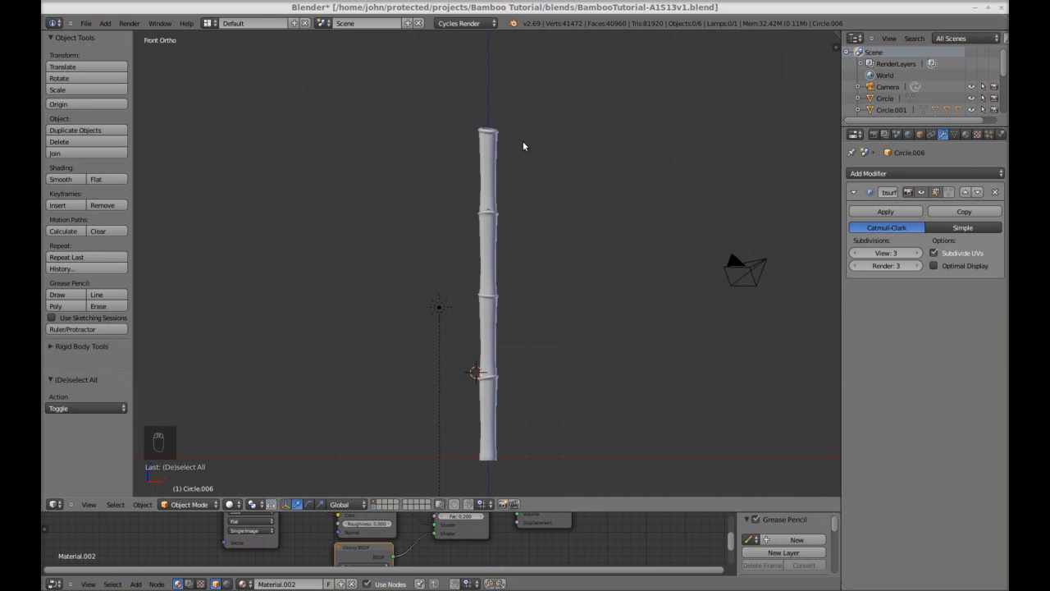
pyautogui.scroll(-1, 517, 156)
pyautogui.rightClick(489, 181)
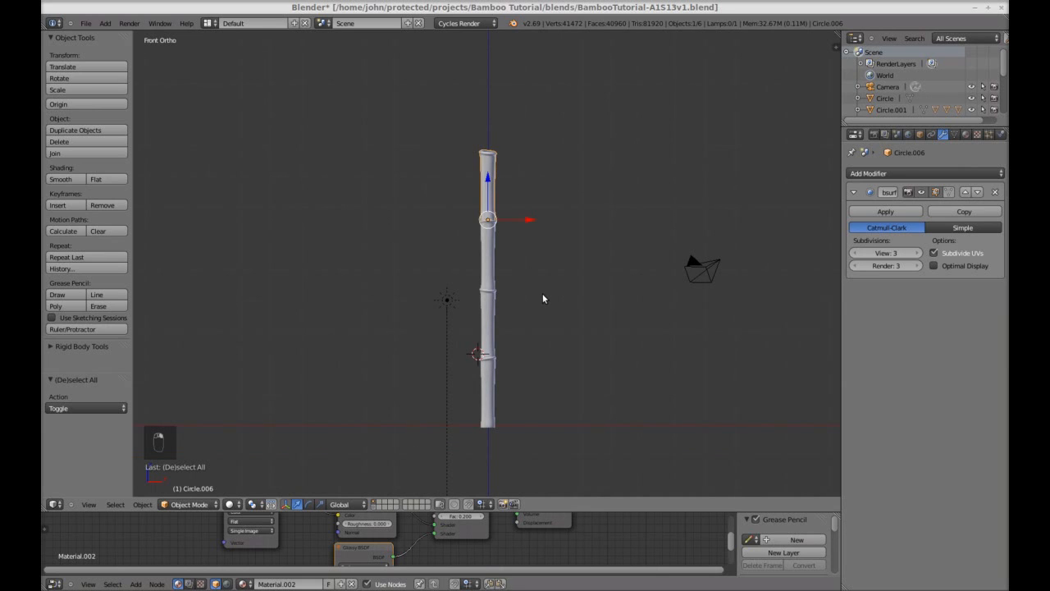
pyautogui.hotkey('alt', 'd')
pyautogui.press('z')
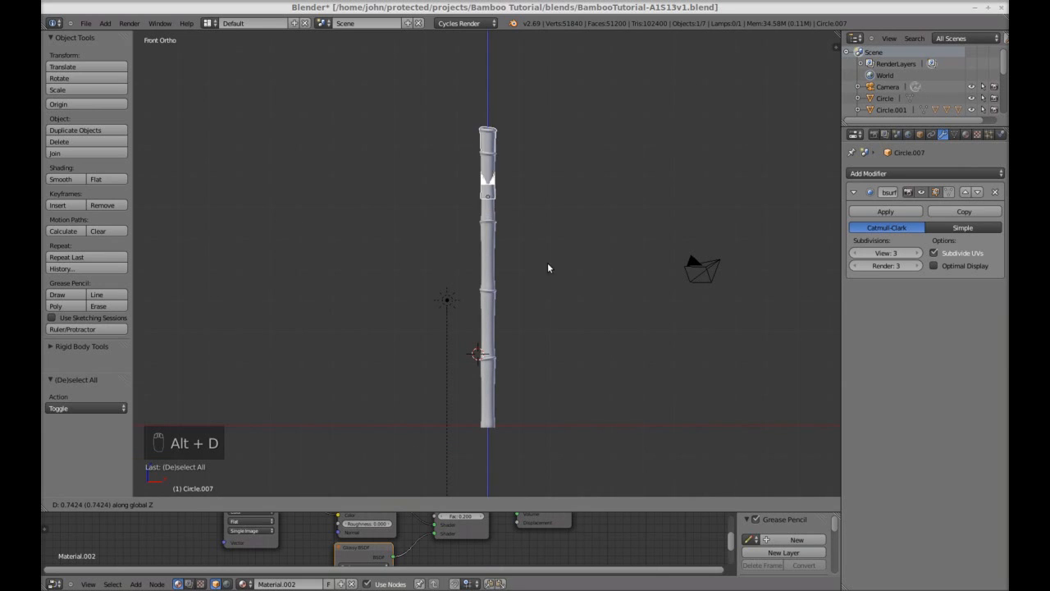
pyautogui.click(546, 223)
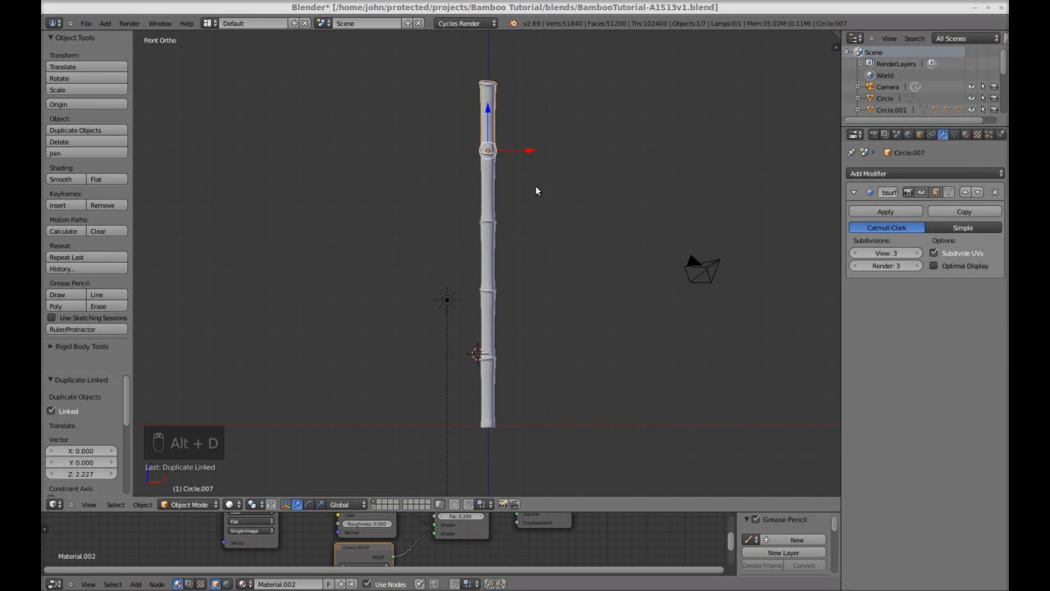
# - Lower the new top segment by about 0.022 along Z to seat it on the joint beneath
pyautogui.scroll(6, 517, 205)
pyautogui.keyDown('shift'); pyautogui.moveTo(524, 97); pyautogui.dragTo(516, 146, button='middle'); pyautogui.keyUp('shift')
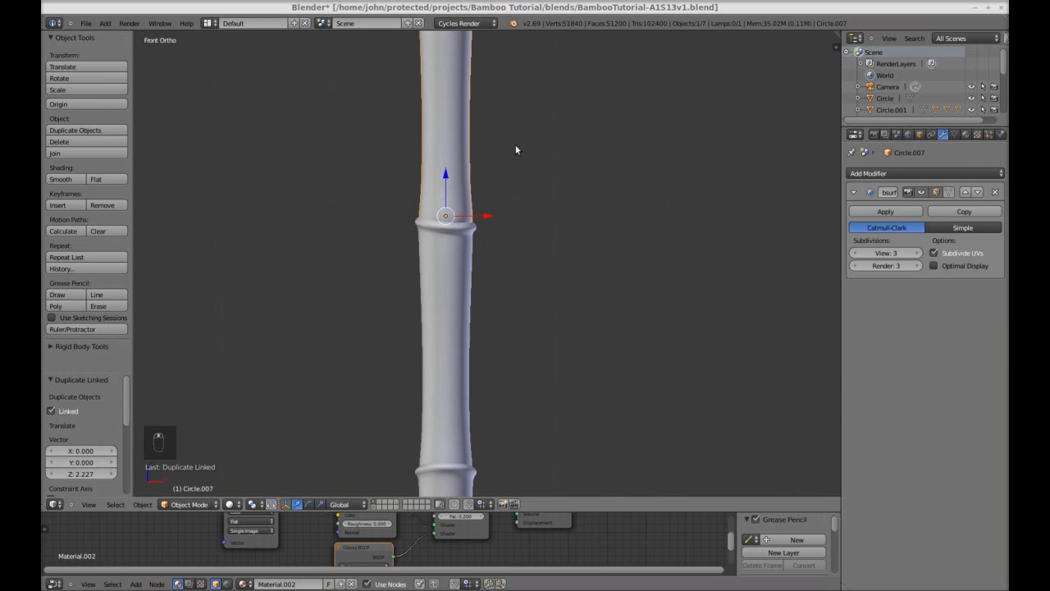
pyautogui.scroll(1, 521, 244)
pyautogui.press('g')
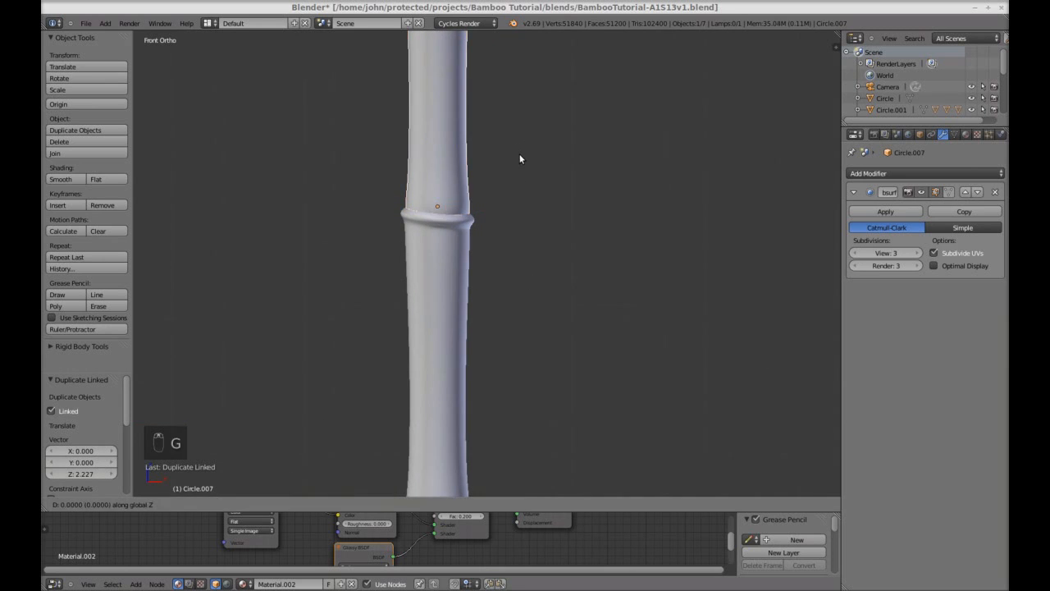
pyautogui.click(509, 168)
pyautogui.scroll(-6, 509, 167)
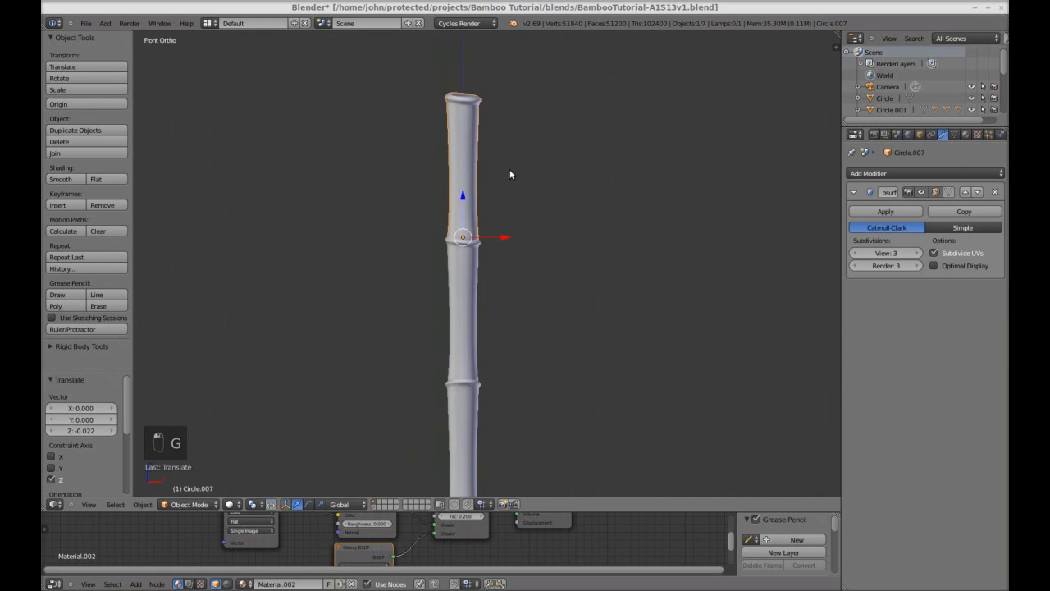
# - Rotate the new top segment 300 degrees around the global Z axis
pyautogui.keyDown('shift'); pyautogui.moveTo(534, 347); pyautogui.dragTo(545, 305, button='middle'); pyautogui.keyUp('shift')
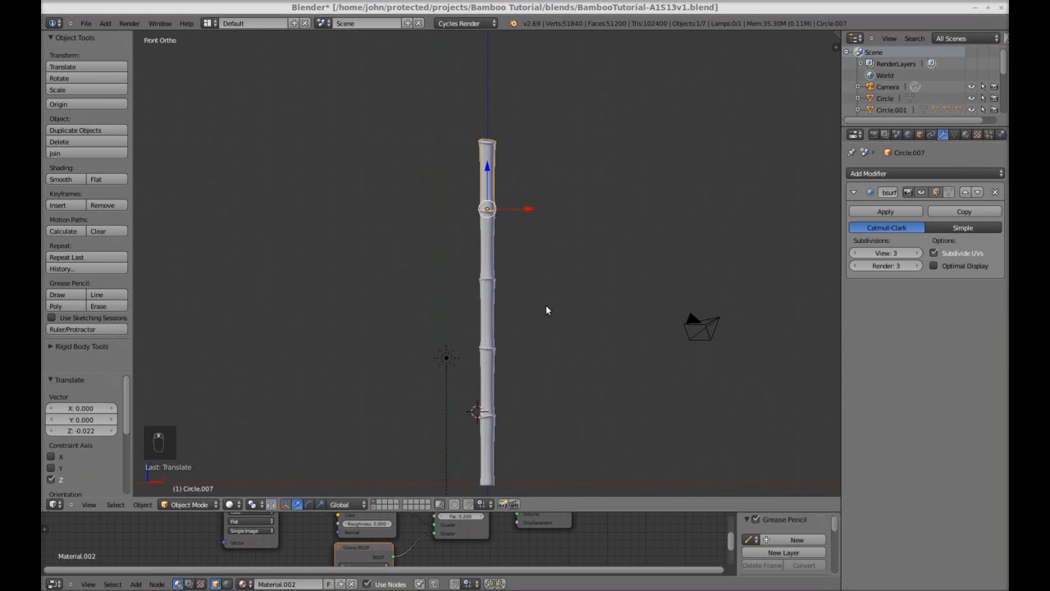
pyautogui.press('r')
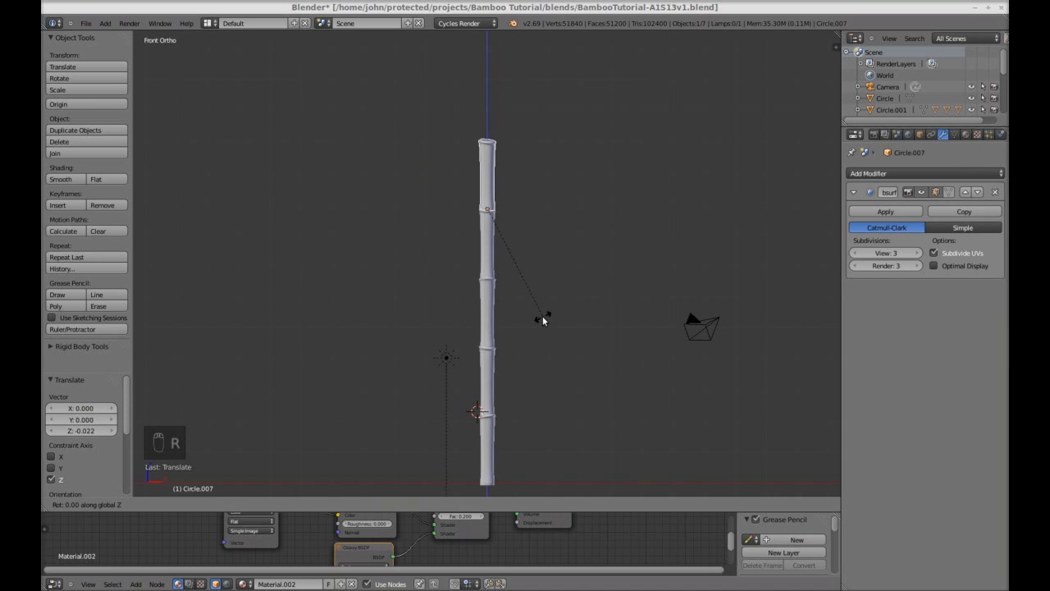
pyautogui.write('300')
pyautogui.press('Return')
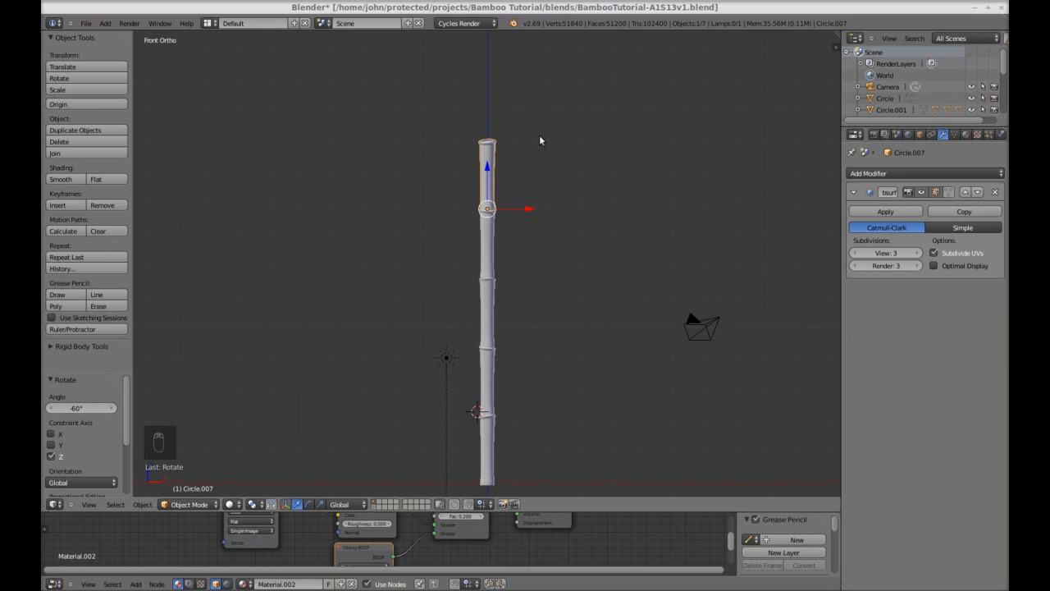
# - Rotate the top segment further around Z by about -131 degrees and deselect everything
pyautogui.scroll(4, 518, 146)
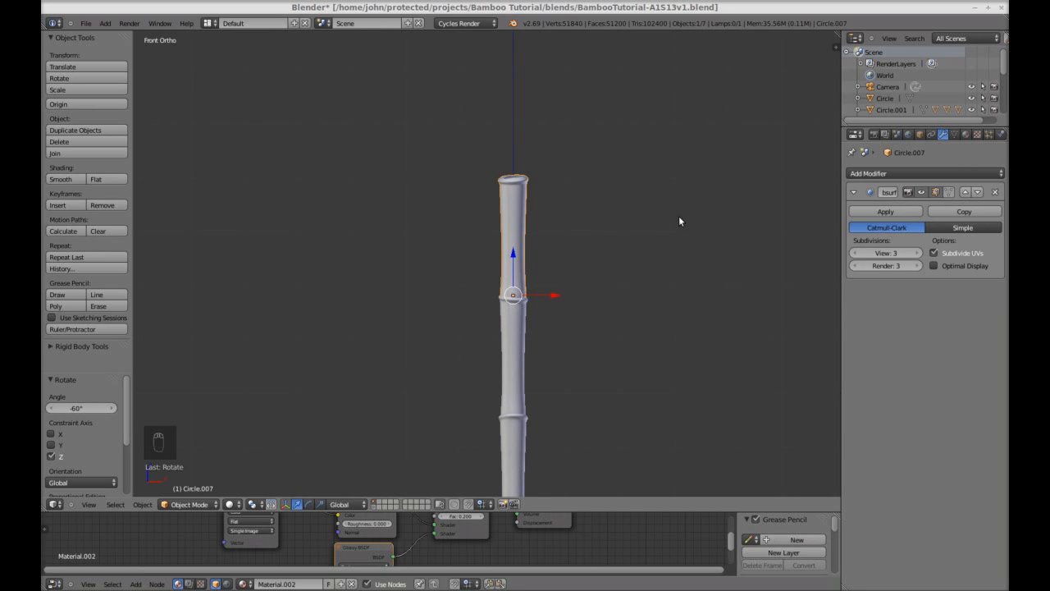
pyautogui.press('r')
pyautogui.press('z')
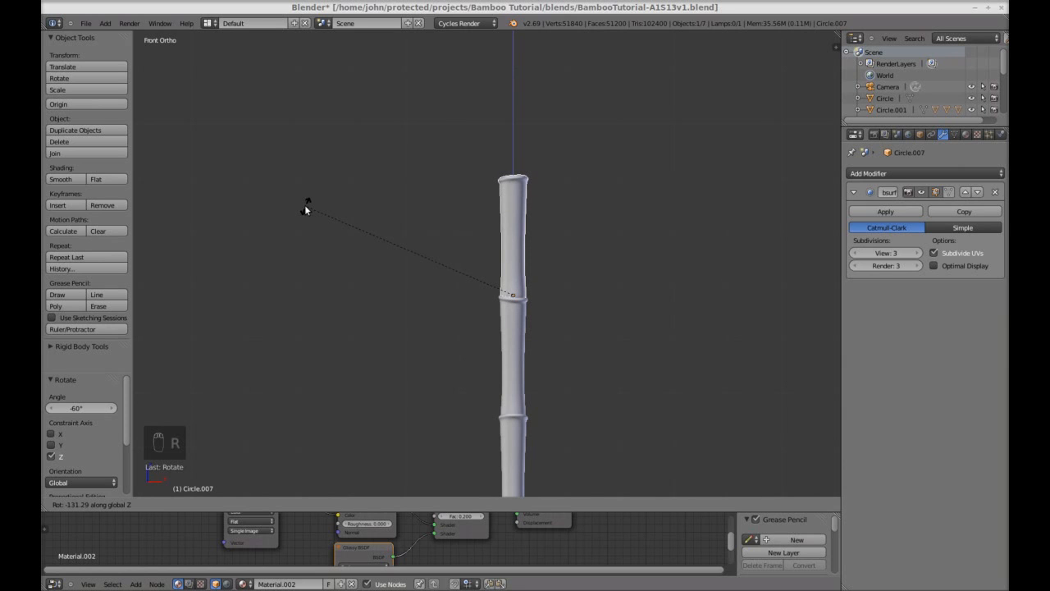
pyautogui.click(305, 210)
pyautogui.press('a')
# - Examine the joints between the bamboo segments and preview the stalk in rendered shading
pyautogui.scroll(-5, 537, 218)
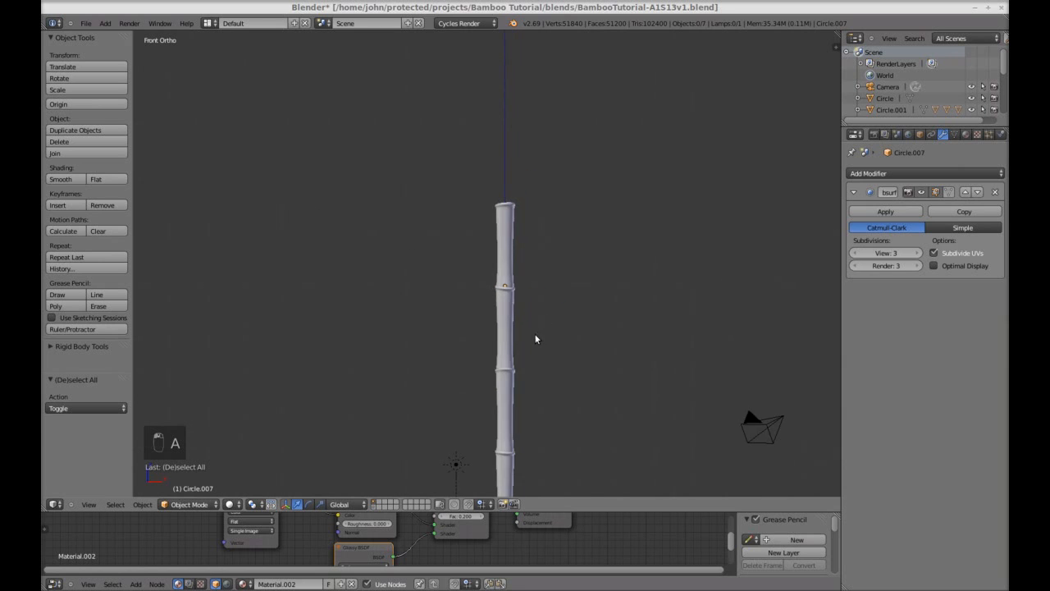
pyautogui.scroll(2, 532, 244)
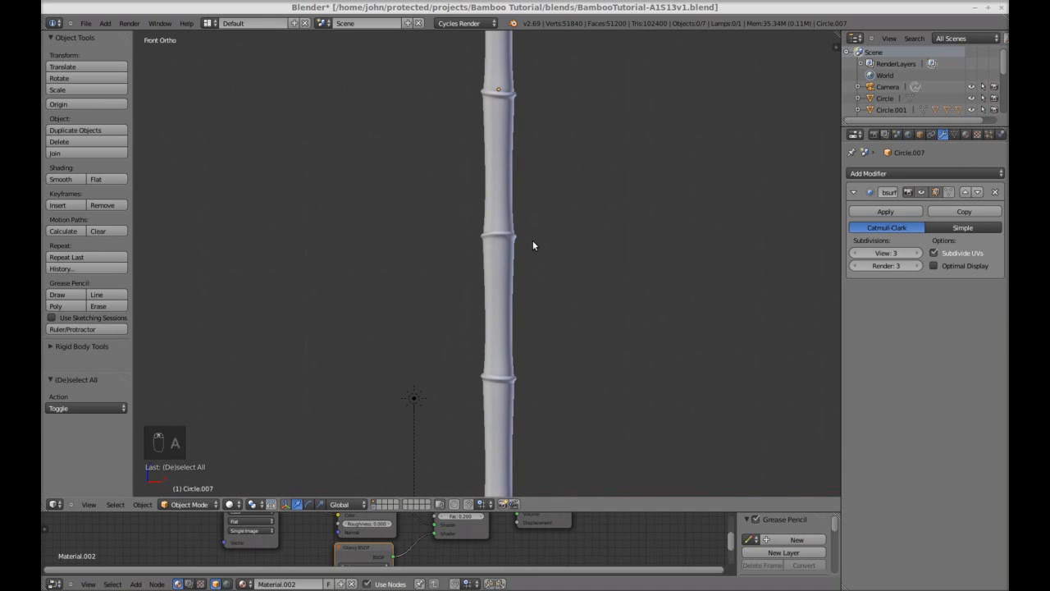
pyautogui.scroll(5, 596, 292)
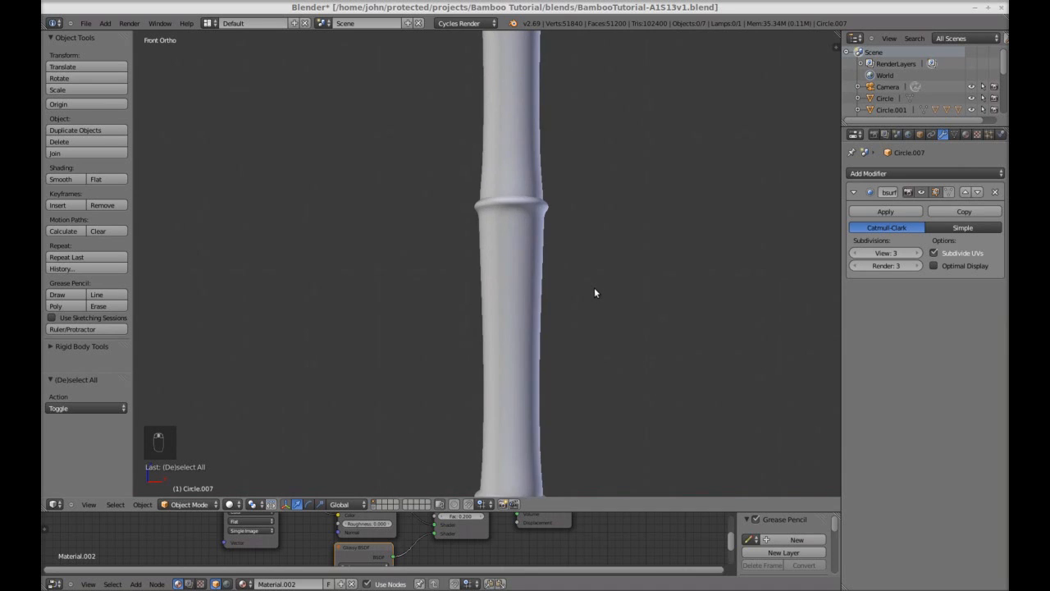
pyautogui.scroll(-3, 595, 292)
pyautogui.scroll(1, 595, 292)
pyautogui.scroll(-1, 596, 292)
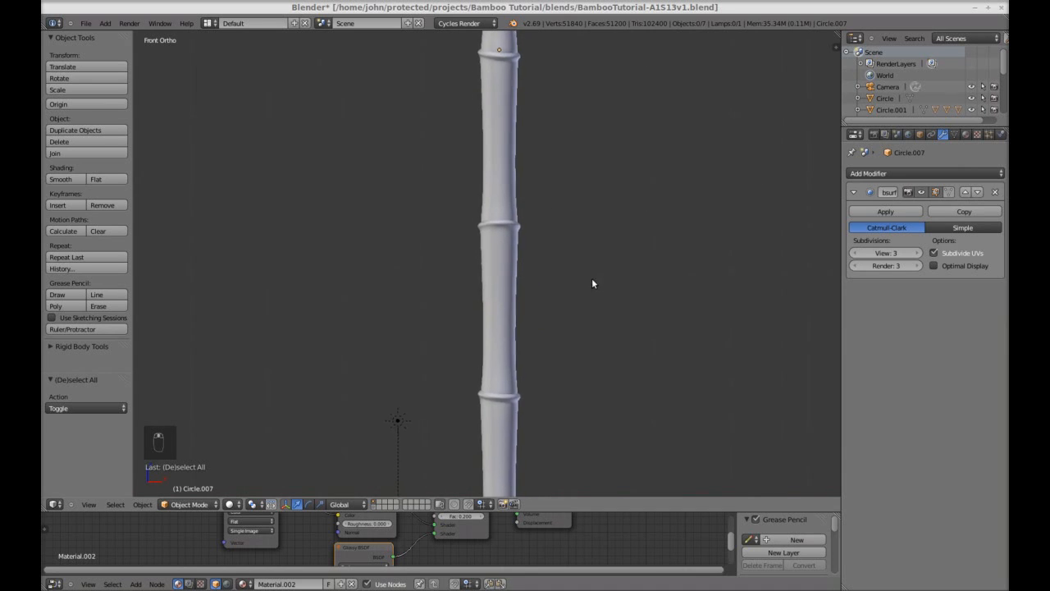
pyautogui.click(233, 504)
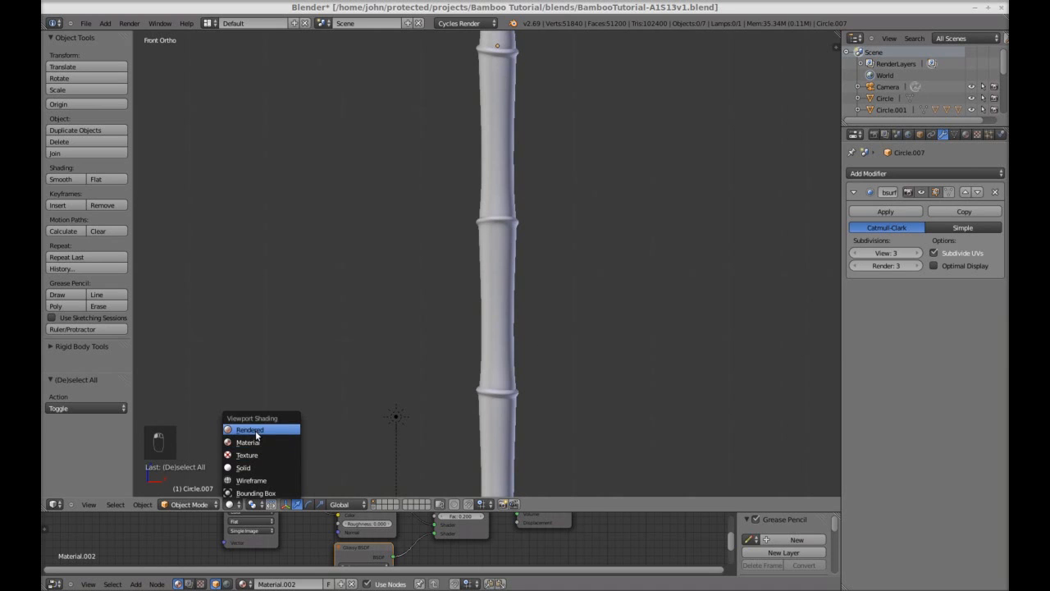
pyautogui.click(256, 429)
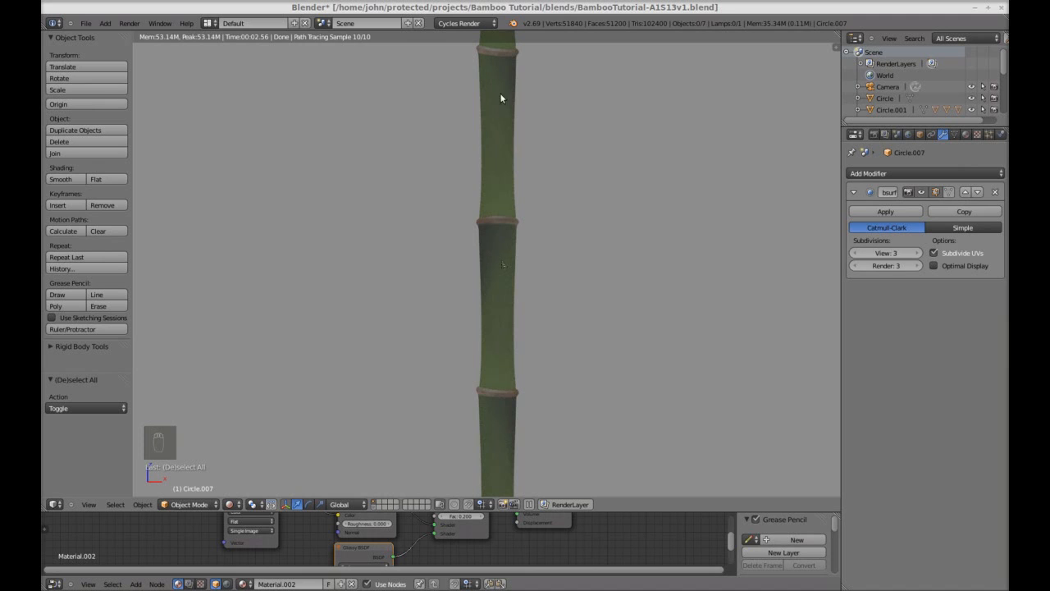
pyautogui.scroll(-2, 566, 314)
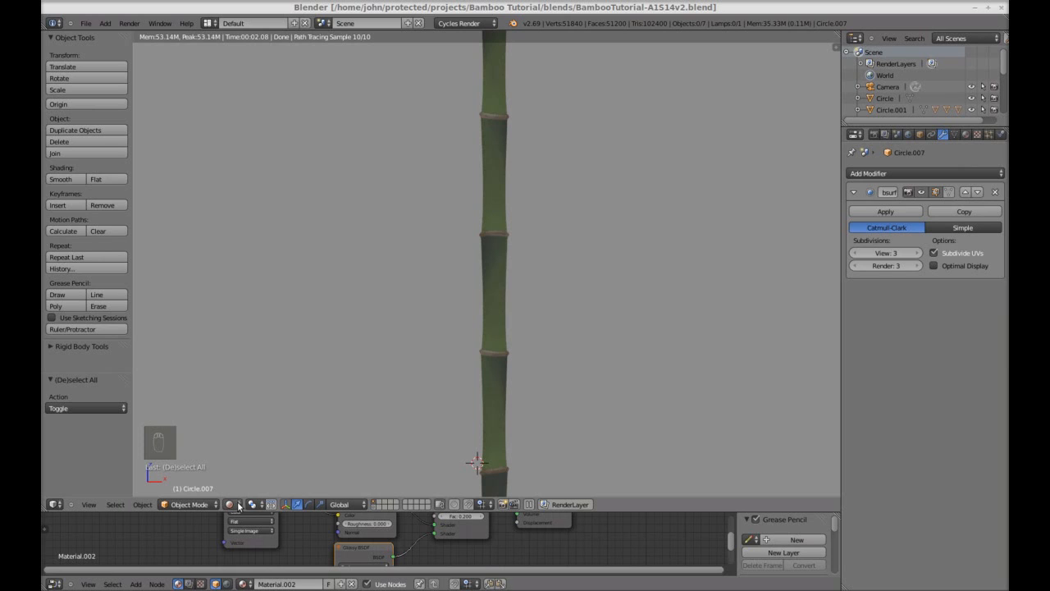
# - Switch the viewport shading from rendered back to wireframe
pyautogui.click(232, 504)
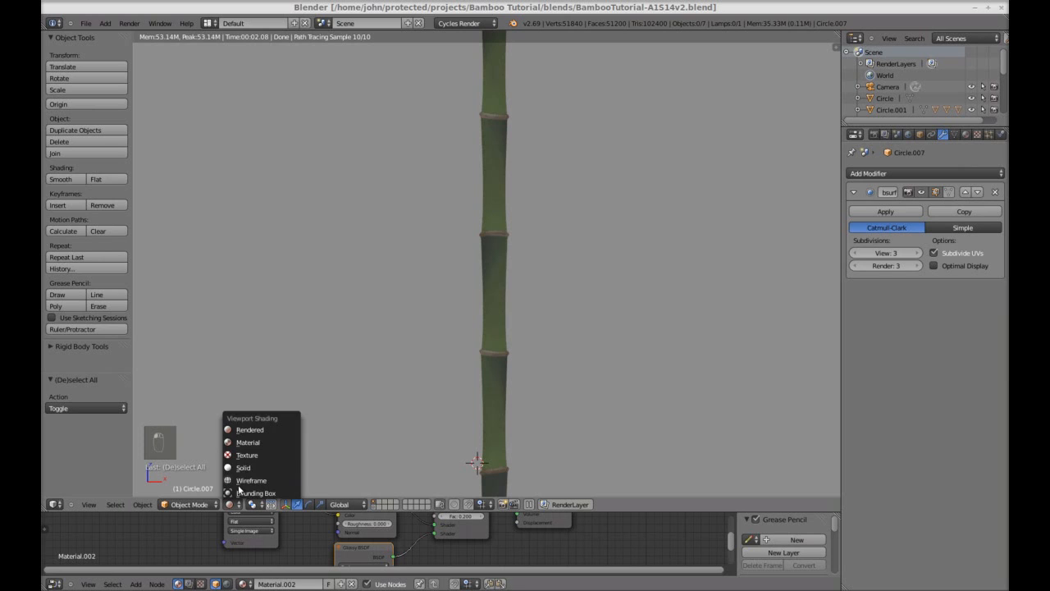
pyautogui.click(240, 466)
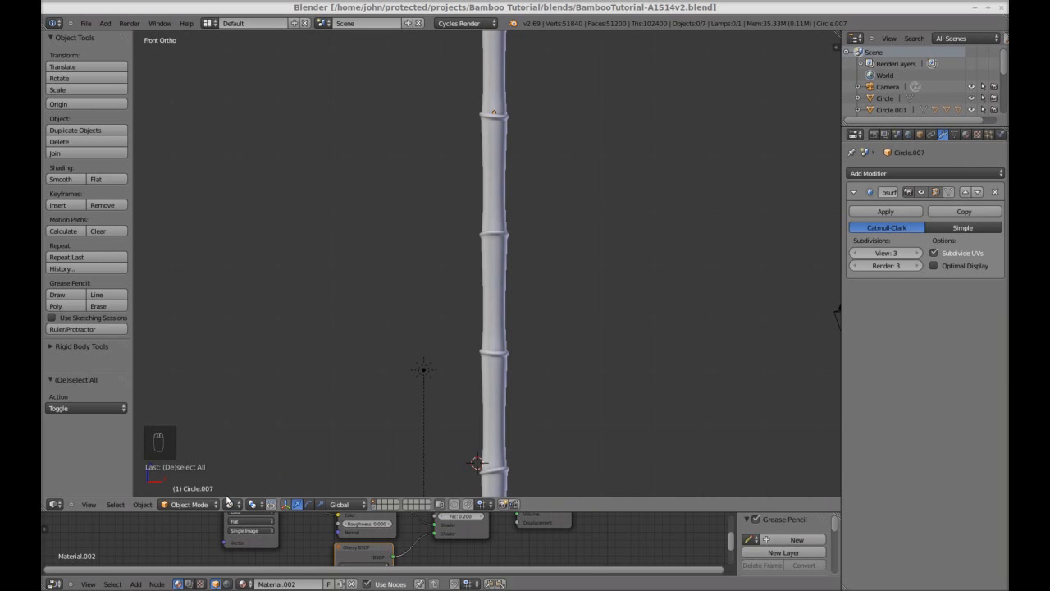
pyautogui.click(230, 503)
pyautogui.click(250, 483)
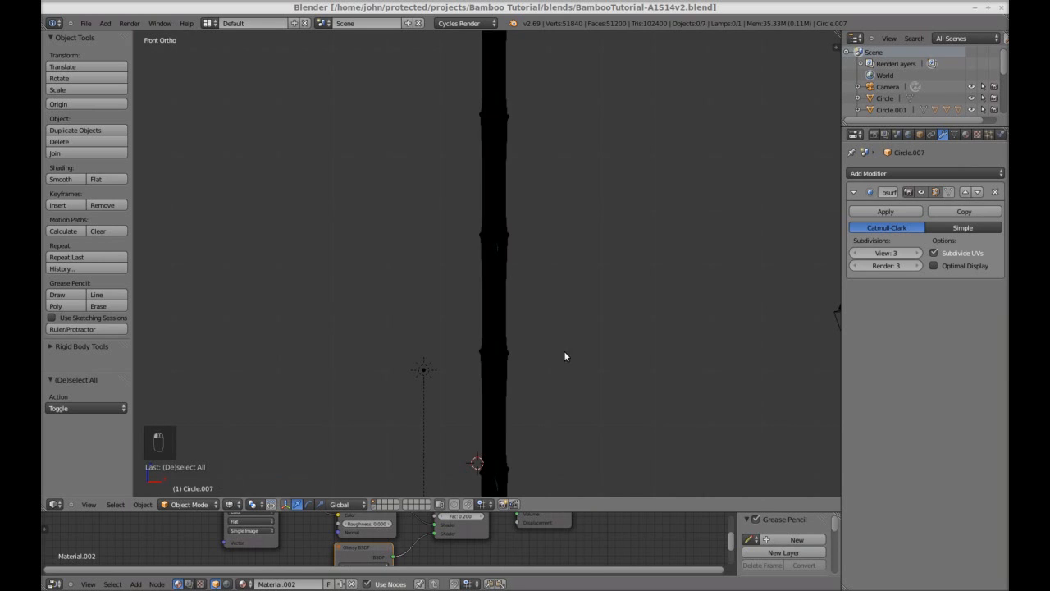
# - Select all five bamboo segments together and scale them down to about 0.304 of their size
pyautogui.moveTo(564, 352); pyautogui.dragTo(554, 383, button='middle')
pyautogui.scroll(-3, 561, 370)
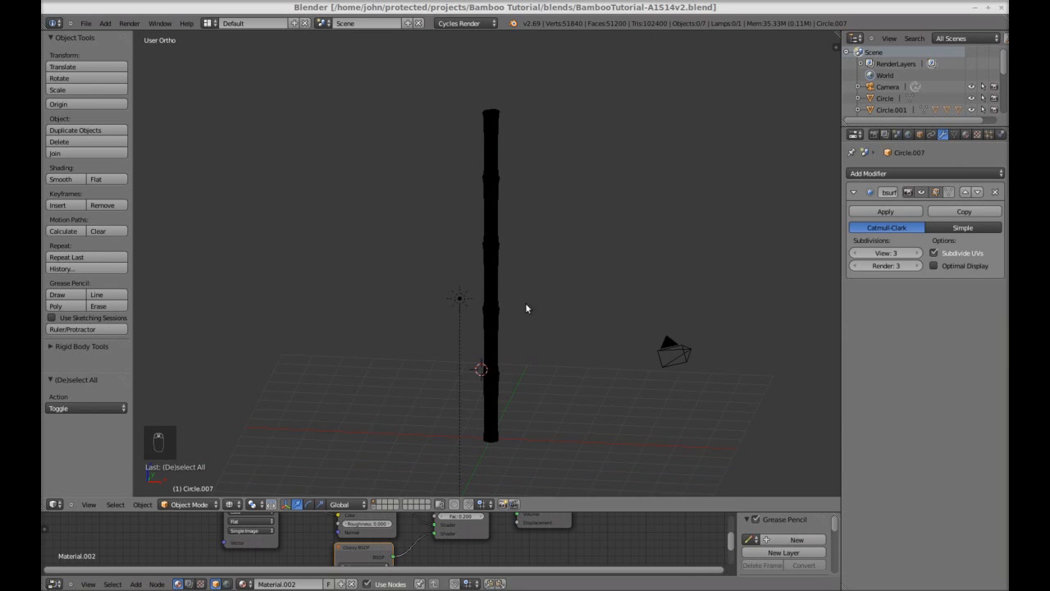
pyautogui.hotkey('ctrl', 'b')
pyautogui.moveTo(475, 94); pyautogui.dragTo(509, 214)
pyautogui.moveTo(525, 326); pyautogui.dragTo(521, 471)
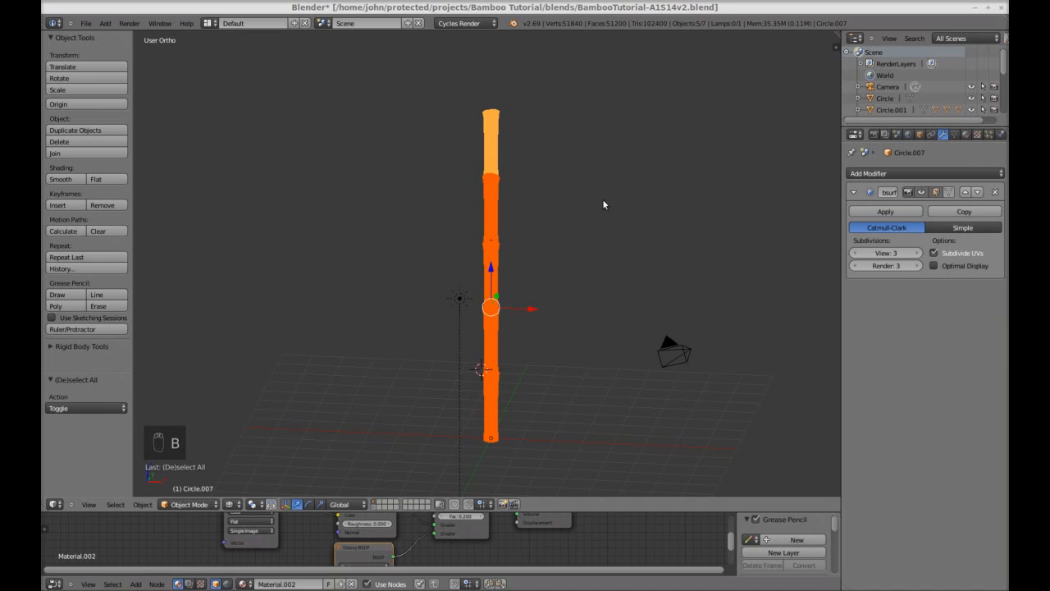
pyautogui.press('s')
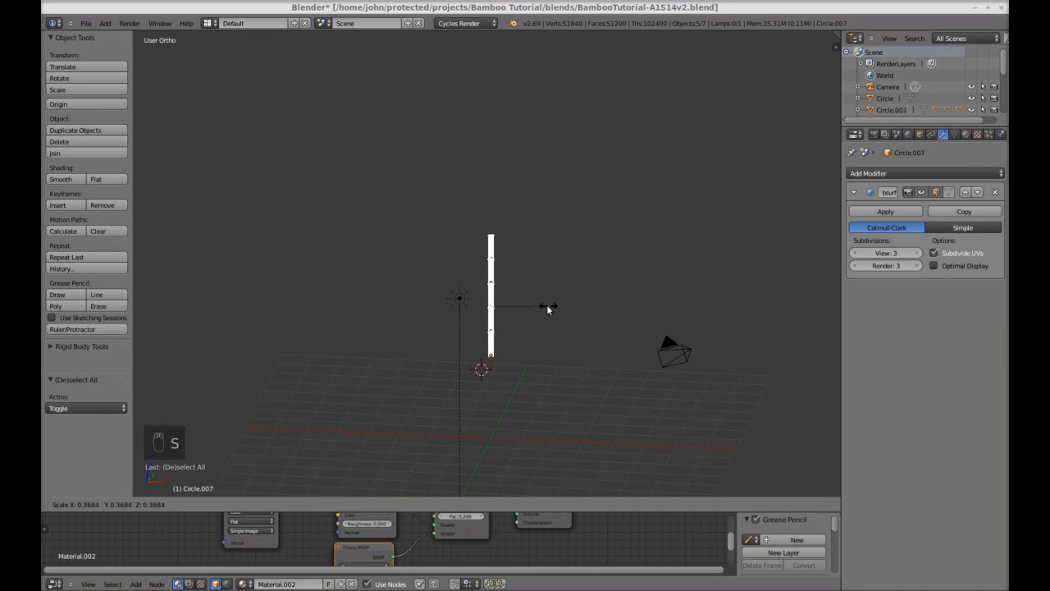
pyautogui.click(541, 315)
# - In front view, move the scaled stalk about 2.91 units down along Z to the ground line
pyautogui.press('KP_1')
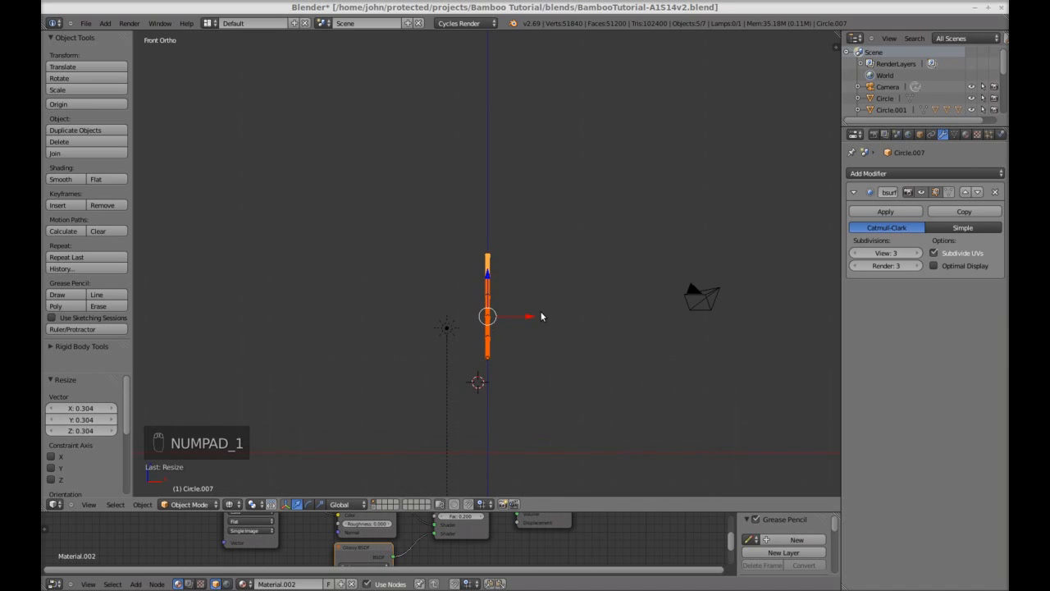
pyautogui.press('g')
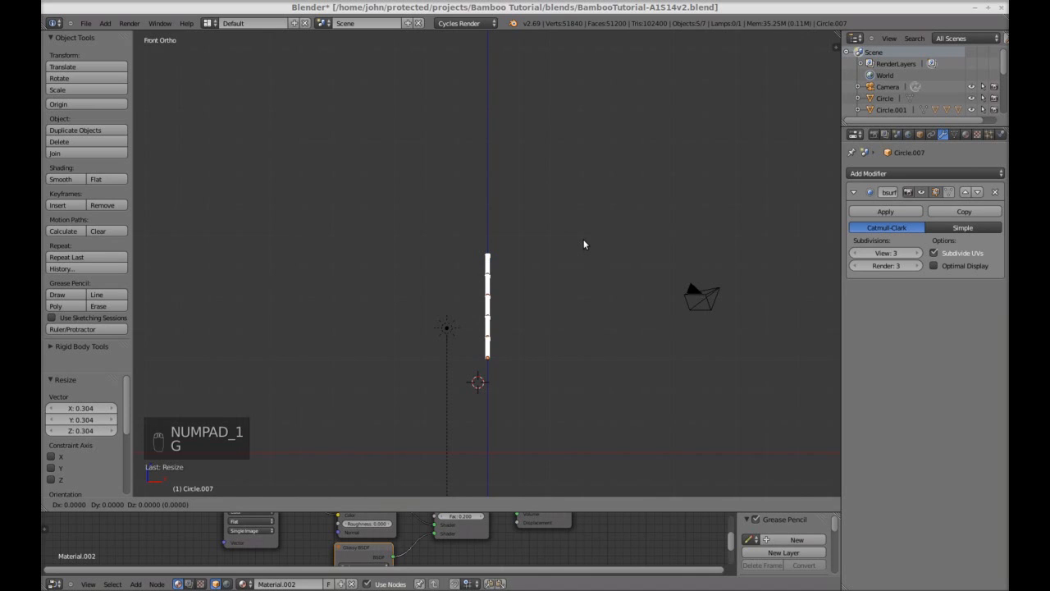
pyautogui.moveTo(584, 246); pyautogui.dragTo(579, 304, button='middle')
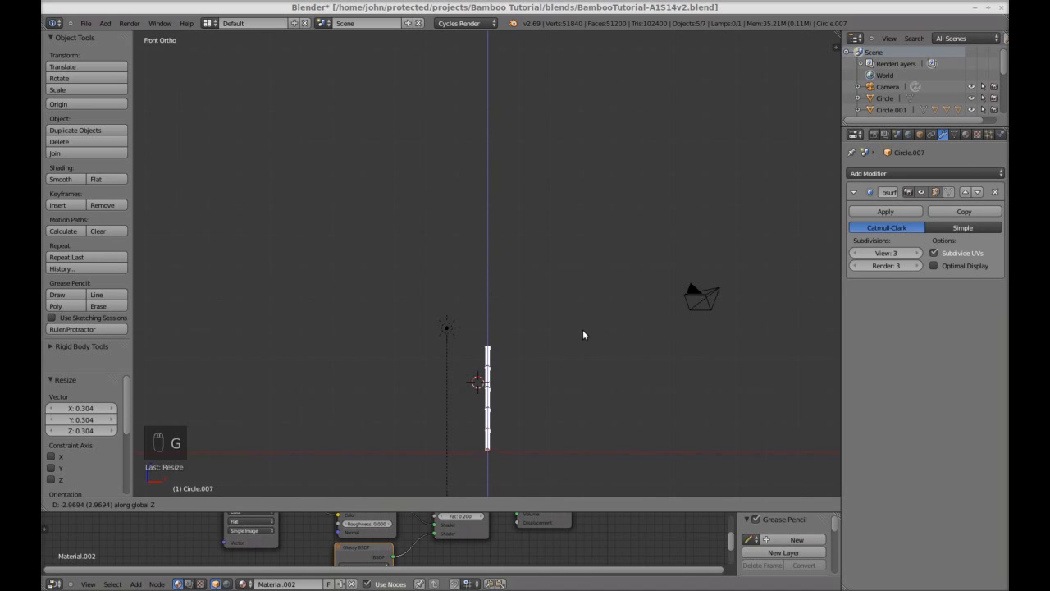
pyautogui.click(583, 330)
# - Move the selected stalk to the first layer of the second row and display that layer
pyautogui.press('m')
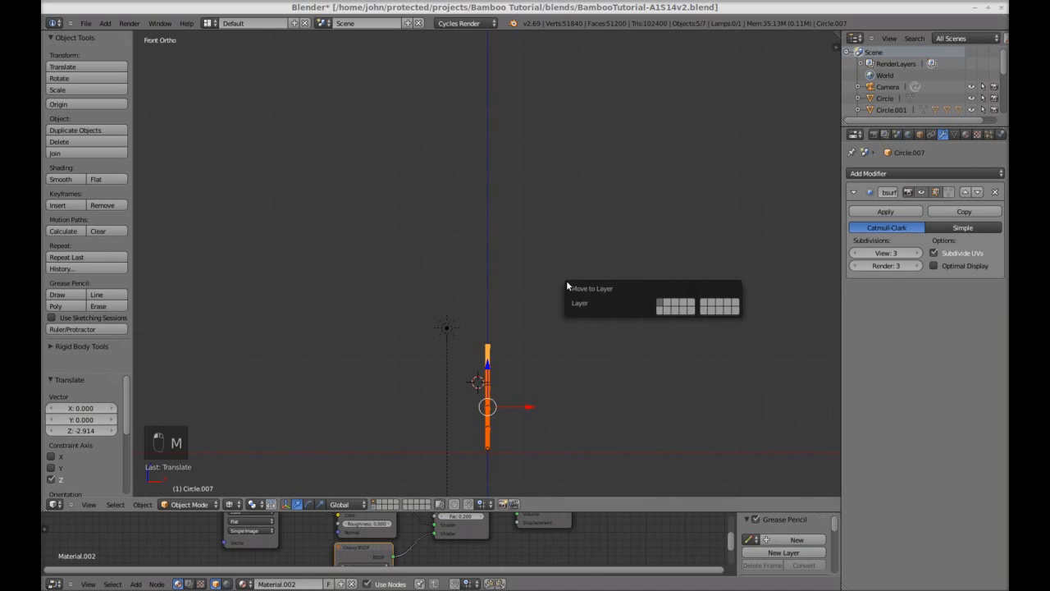
pyautogui.click(662, 309)
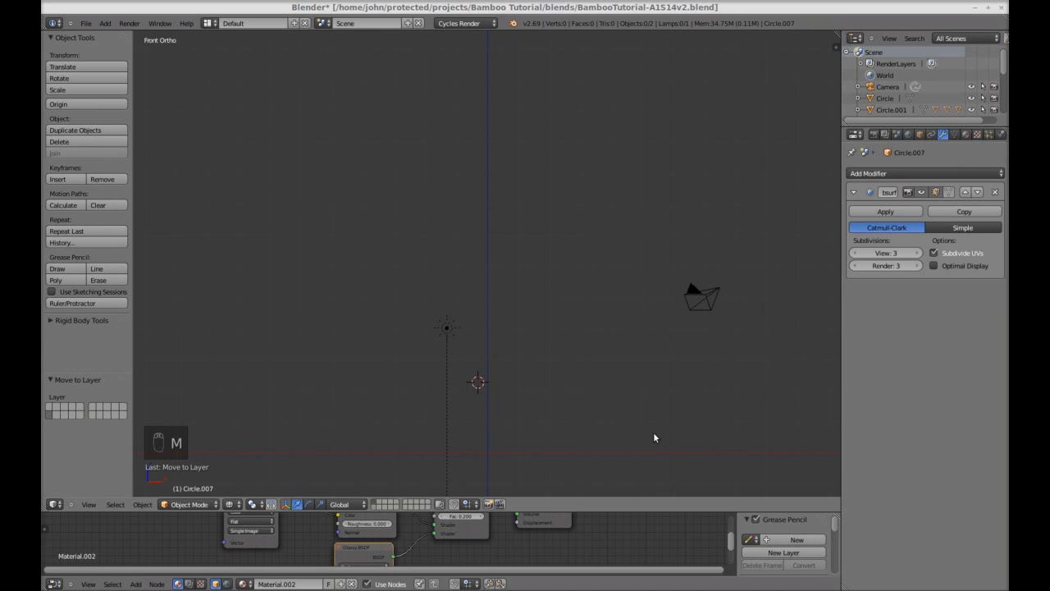
pyautogui.click(380, 504)
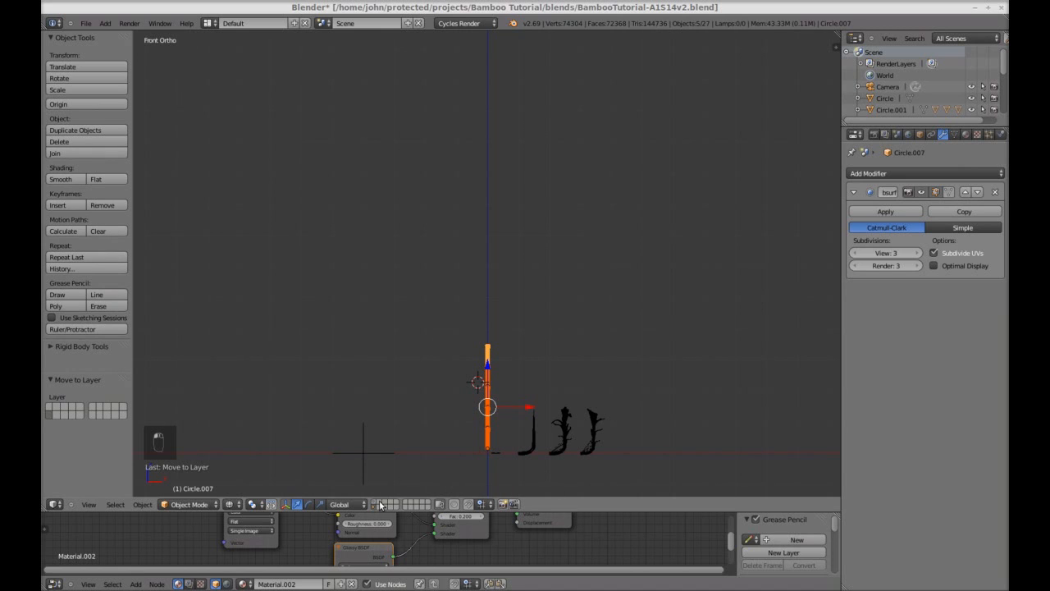
# - Move the stalk about 4.12 units along X, placing it beyond the last bamboo shoot, and deselect it
pyautogui.press('g')
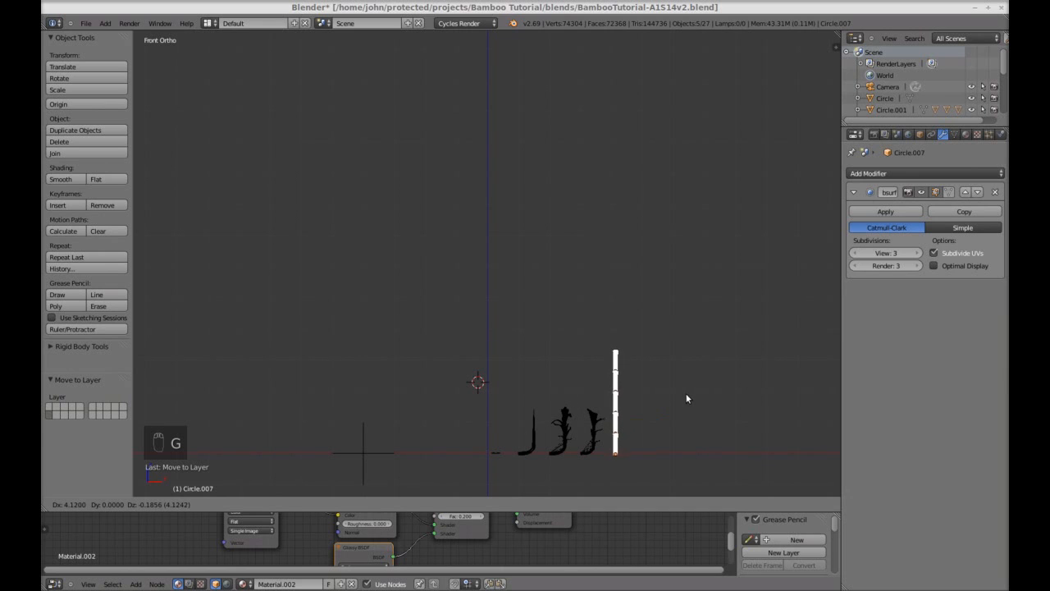
pyautogui.click(687, 396)
pyautogui.press('a')
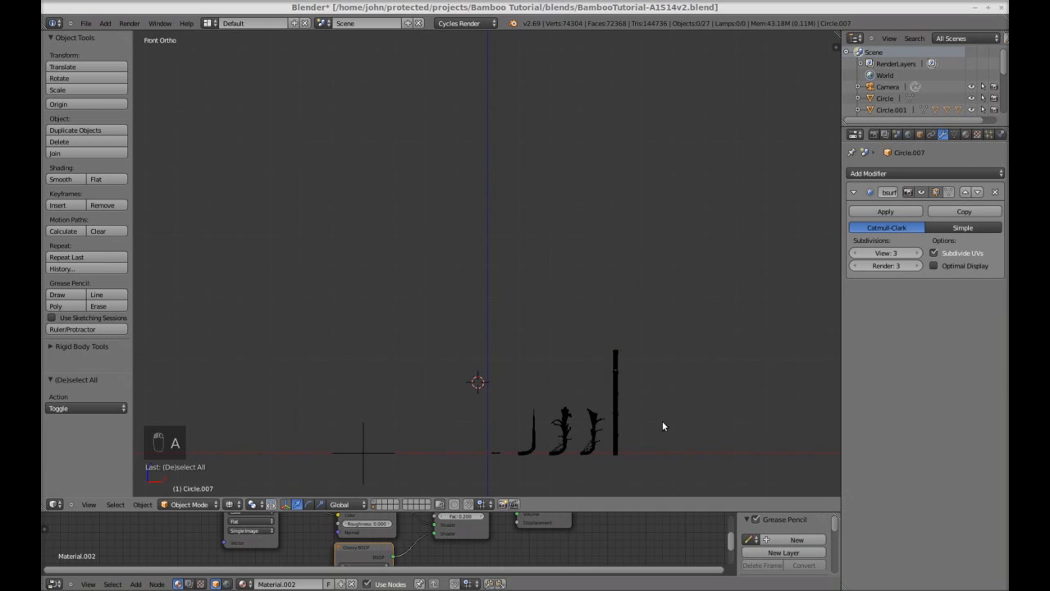
# - Frame the row of bamboo models in the viewport and display them in solid shading
pyautogui.keyDown('shift'); pyautogui.moveTo(678, 452); pyautogui.dragTo(613, 370, button='middle'); pyautogui.keyUp('shift')
pyautogui.scroll(5, 612, 370)
pyautogui.keyDown('shift'); pyautogui.moveTo(688, 474); pyautogui.dragTo(693, 331, button='middle'); pyautogui.keyUp('shift')
pyautogui.scroll(1, 666, 299)
pyautogui.scroll(2, 685, 318)
pyautogui.scroll(-1, 690, 311)
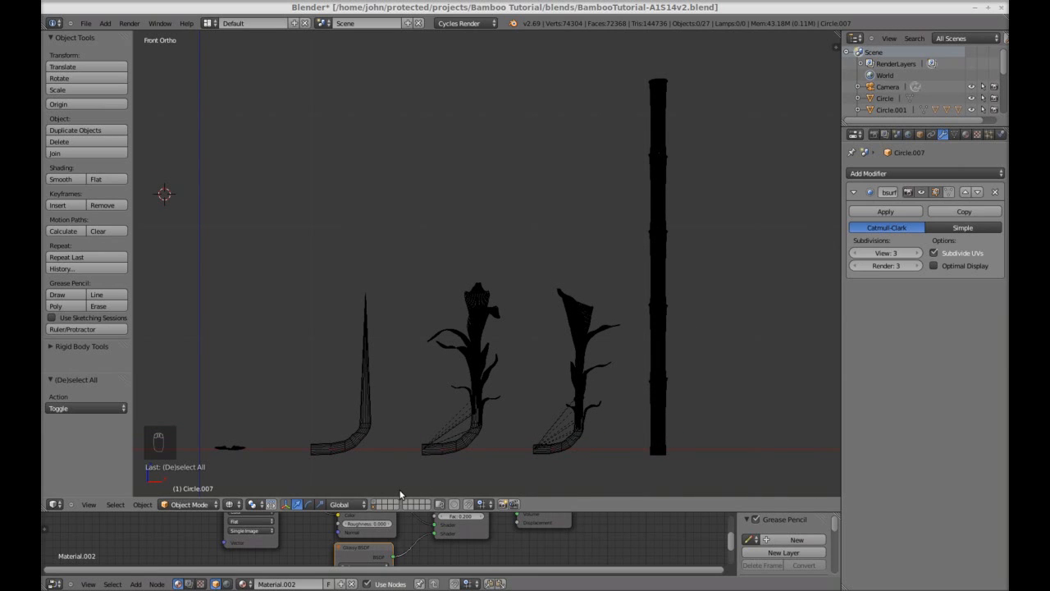
pyautogui.click(240, 504)
pyautogui.click(264, 428)
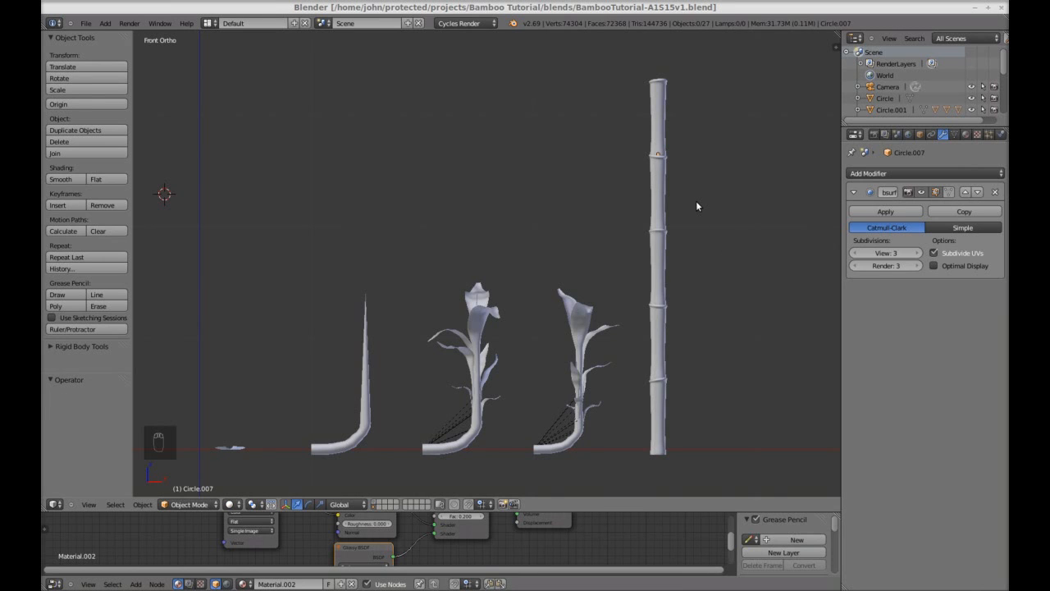
# - Set the subdivision surface View level to 0 on the two topmost segments of the bamboo stalk
pyautogui.rightClick(659, 127)
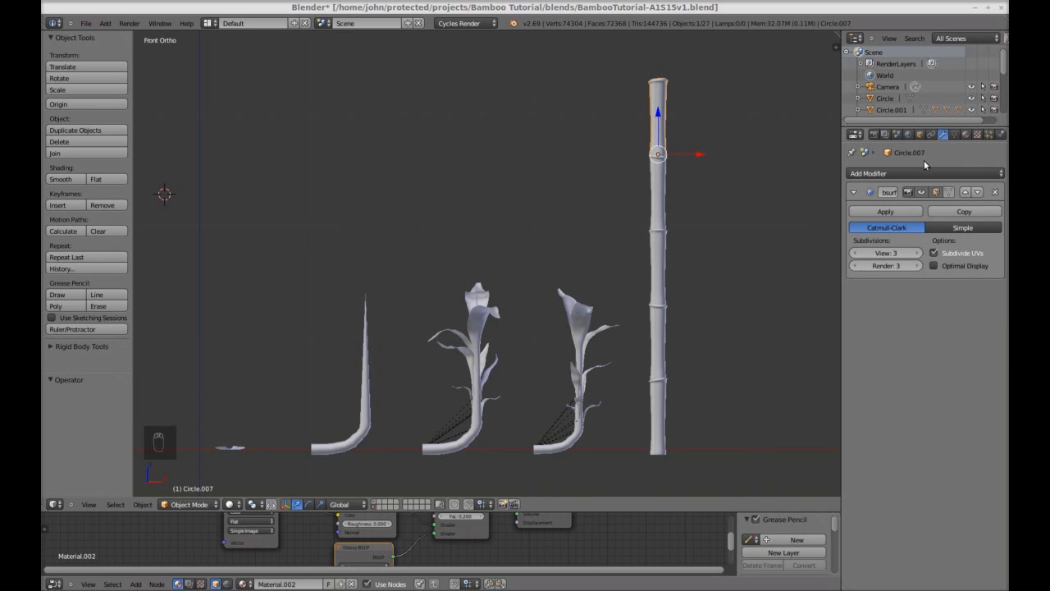
pyautogui.click(856, 254)
pyautogui.click(856, 253)
pyautogui.click(856, 254)
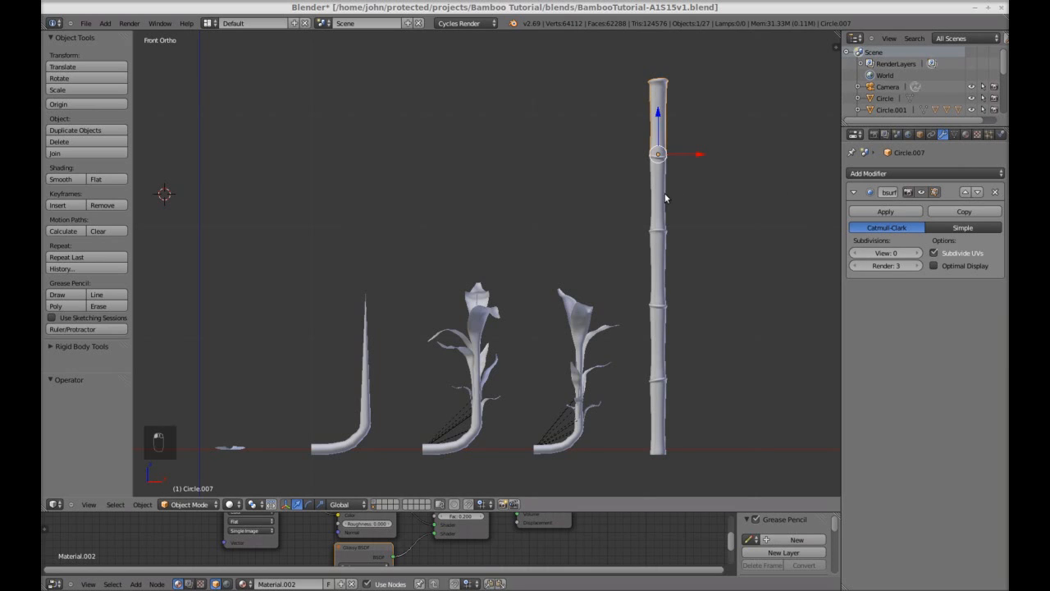
pyautogui.rightClick(666, 198)
pyautogui.click(856, 254)
pyautogui.click(855, 254)
pyautogui.click(856, 253)
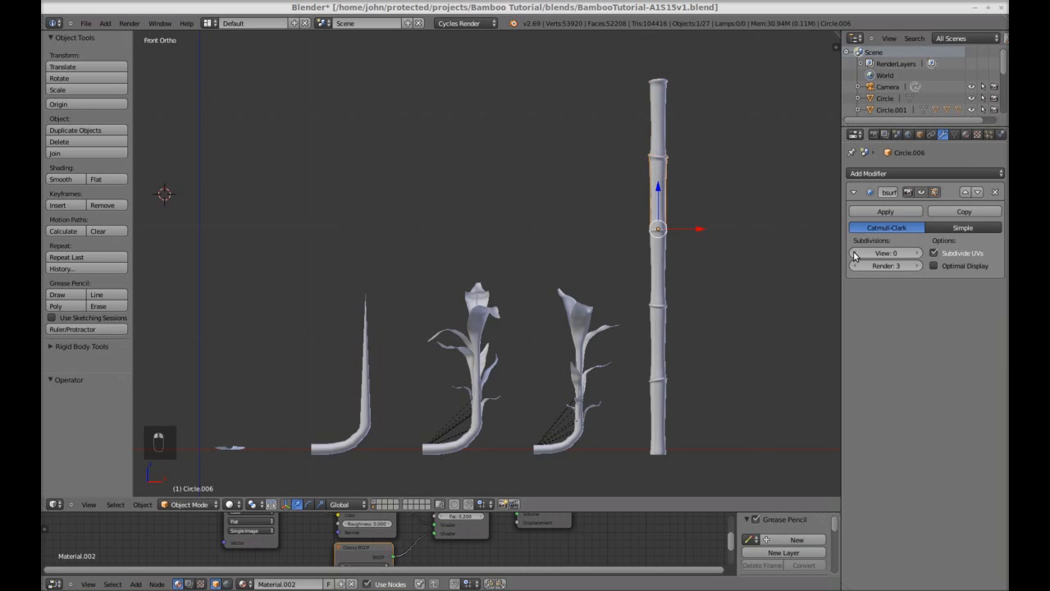
# - Reduce the viewport subdivisions to 0 on the third and fourth stalk segments from the top
pyautogui.rightClick(659, 265)
pyautogui.click(856, 254)
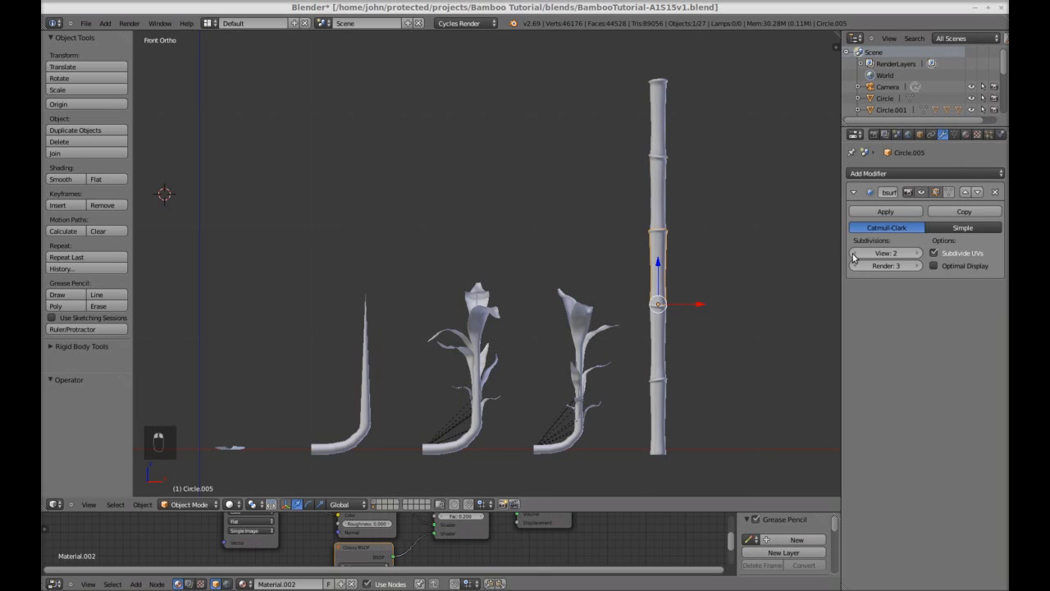
pyautogui.click(856, 253)
pyautogui.click(856, 254)
pyautogui.rightClick(661, 346)
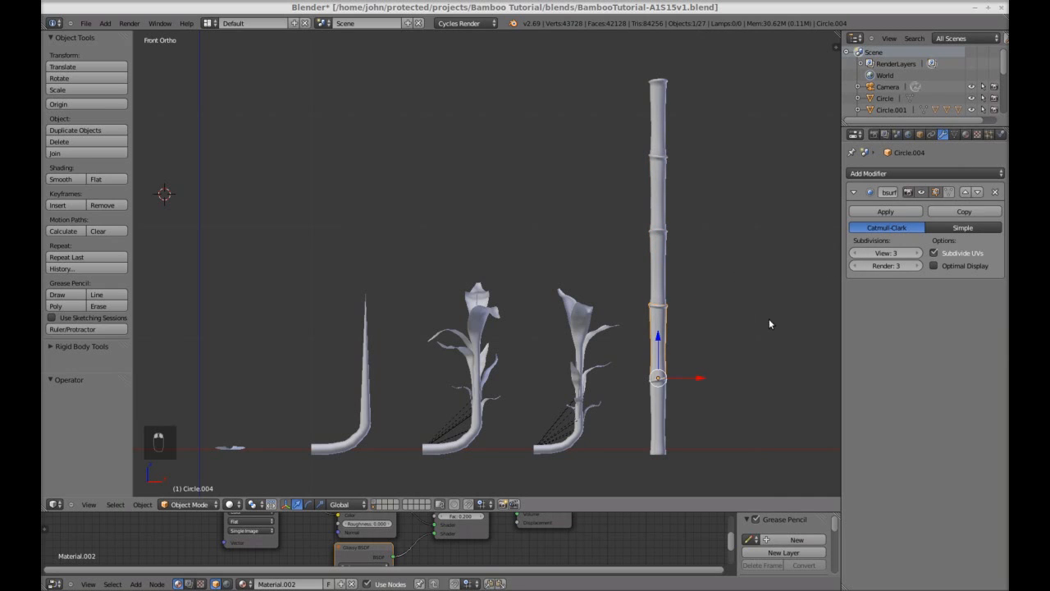
pyautogui.click(853, 256)
pyautogui.click(853, 256)
pyautogui.click(853, 256)
# - Lower the View subdivisions of the stalk's bottom segment to 0
pyautogui.rightClick(656, 408)
pyautogui.click(855, 253)
pyautogui.click(855, 253)
pyautogui.click(854, 253)
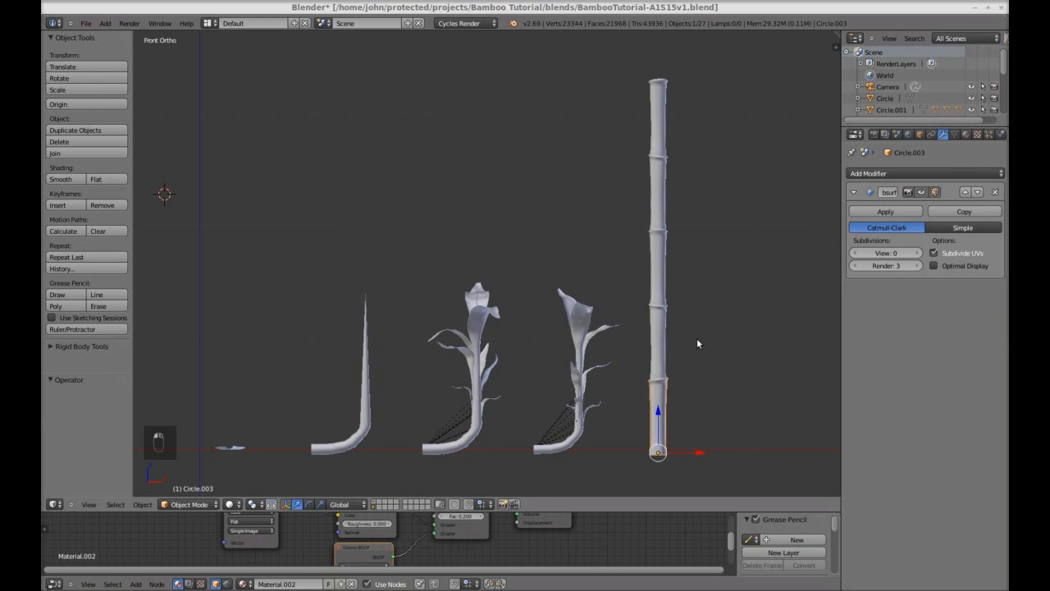
# - Set View subdivisions to 0 on the three large upper leaves of the leafy shoot next to the stalk
pyautogui.moveTo(698, 343); pyautogui.dragTo(656, 347, button='middle')
pyautogui.scroll(4, 655, 347)
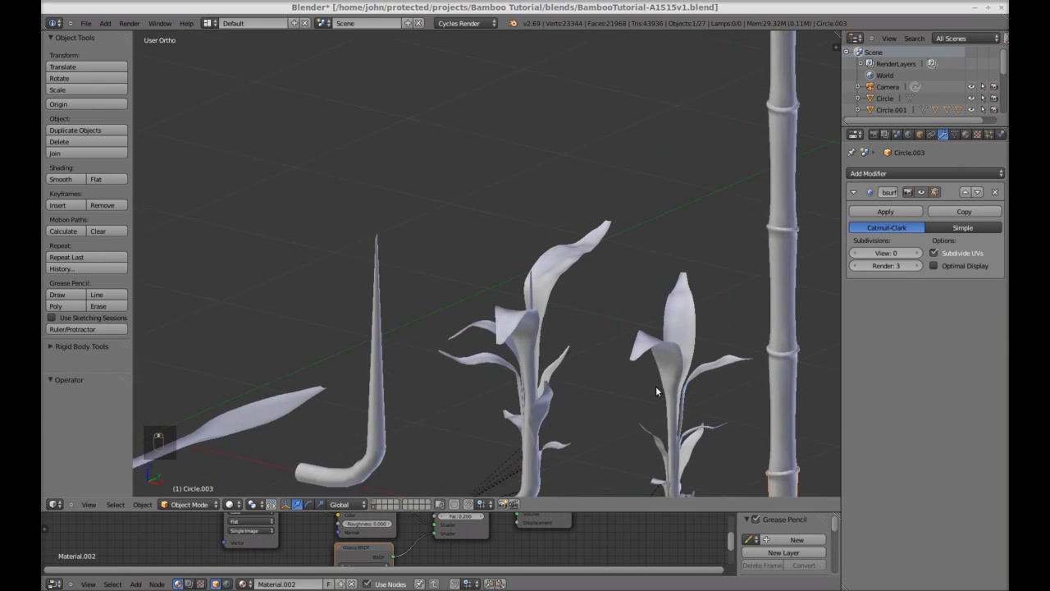
pyautogui.moveTo(656, 386); pyautogui.dragTo(655, 394, button='middle')
pyautogui.keyDown('shift'); pyautogui.moveTo(655, 395); pyautogui.dragTo(615, 297, button='middle'); pyautogui.keyUp('shift')
pyautogui.rightClick(647, 229)
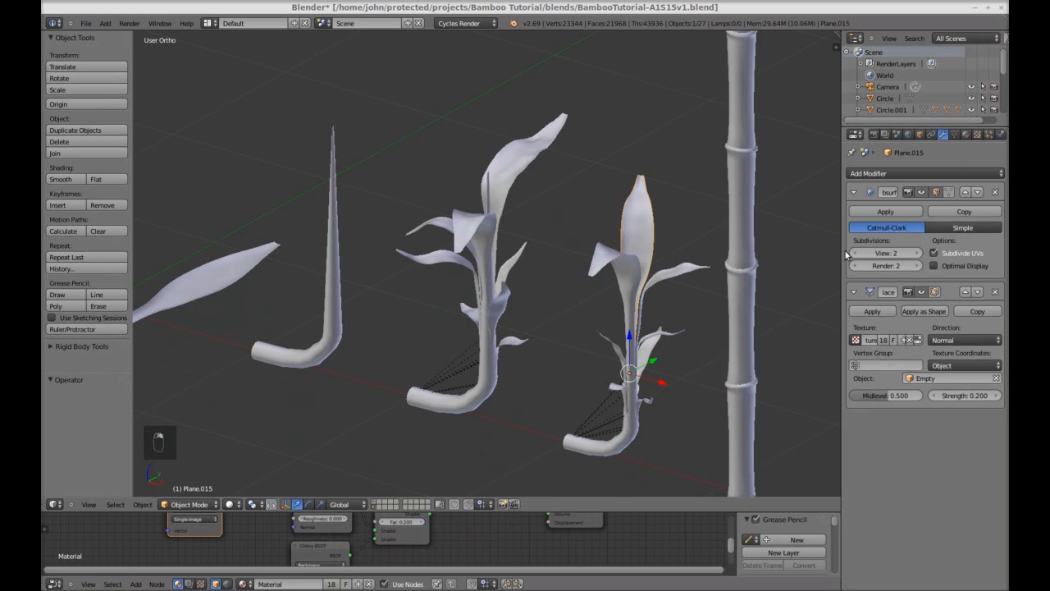
pyautogui.click(854, 253)
pyautogui.rightClick(686, 274)
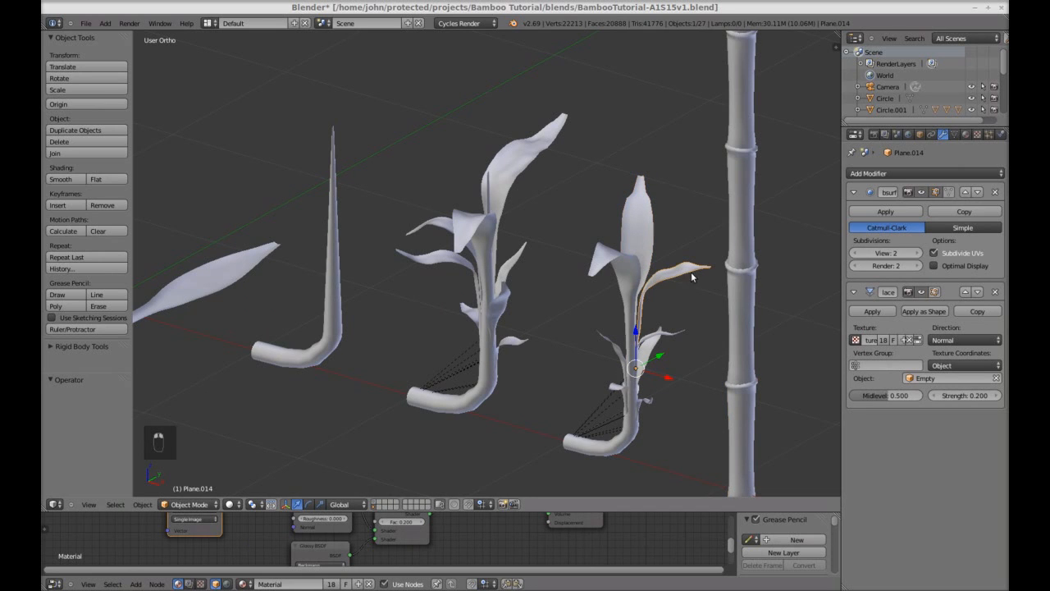
pyautogui.click(854, 253)
pyautogui.rightClick(601, 260)
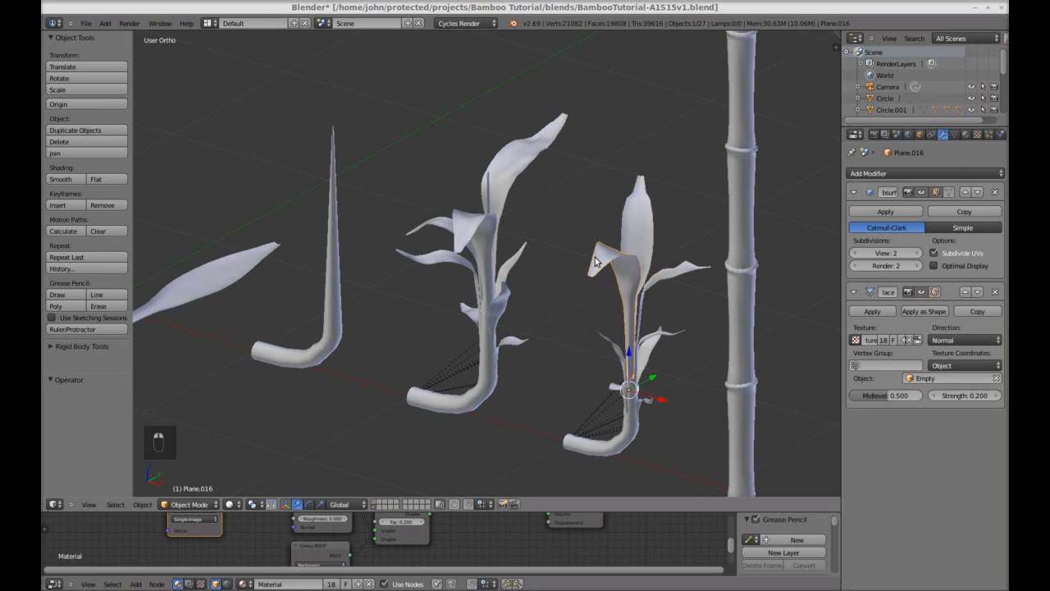
pyautogui.click(854, 253)
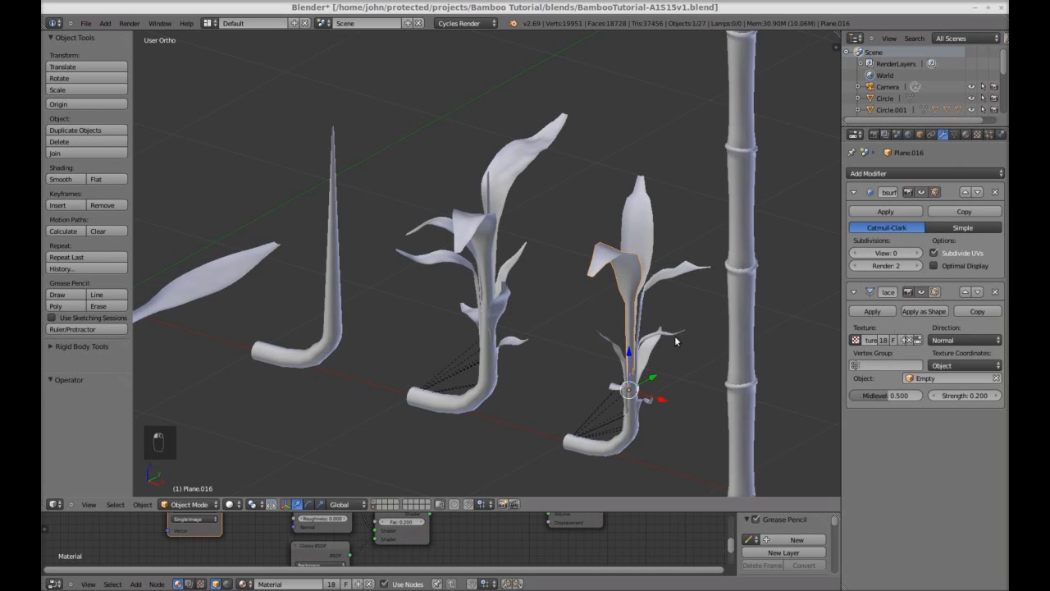
# - Set View subdivisions to 0 on the three mid-height leaves of the shoot next to the stalk
pyautogui.rightClick(671, 336)
pyautogui.click(854, 253)
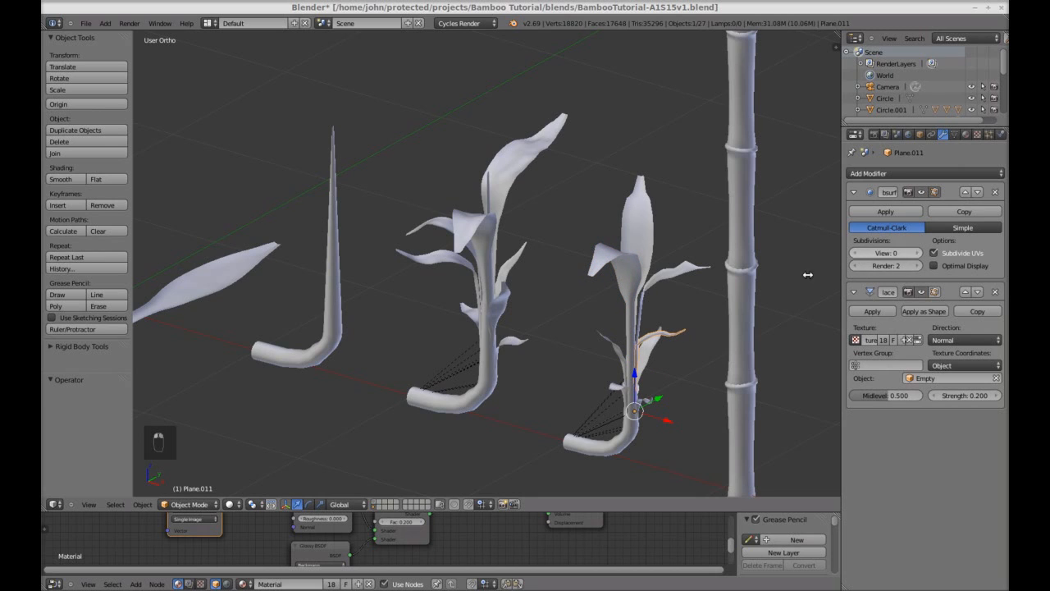
pyautogui.rightClick(688, 340)
pyautogui.click(855, 252)
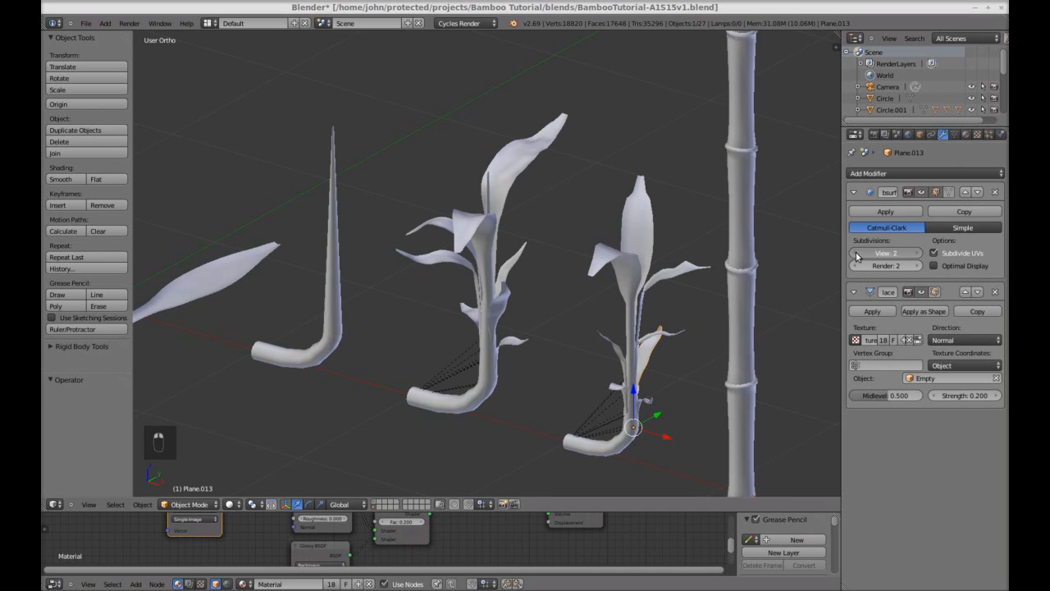
pyautogui.rightClick(623, 362)
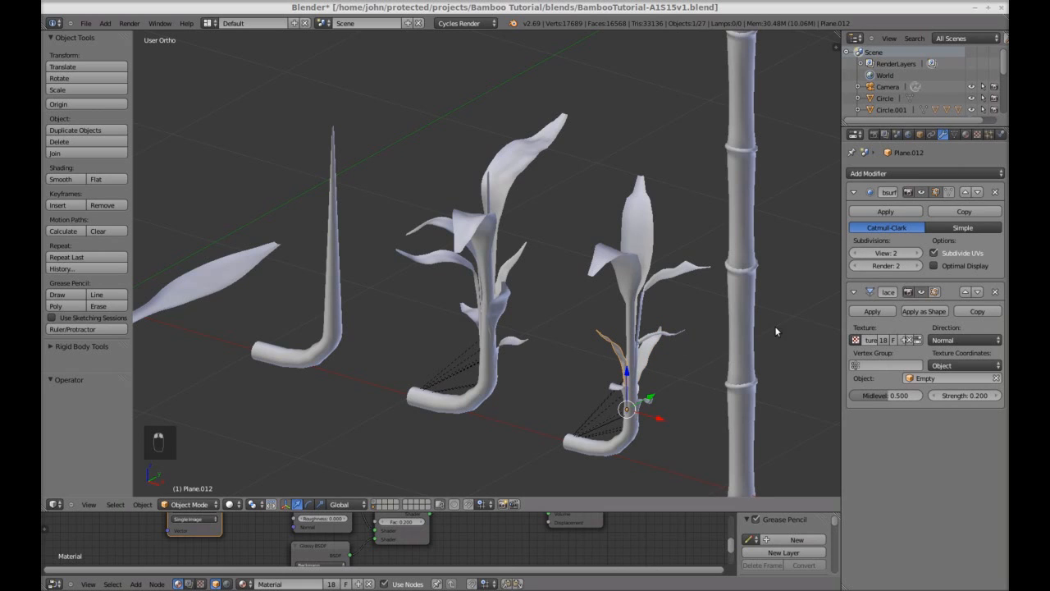
pyautogui.click(855, 253)
pyautogui.click(855, 253)
# - Set View subdivisions to 0 on the three small lowest leaves of the shoot next to the stalk
pyautogui.rightClick(620, 389)
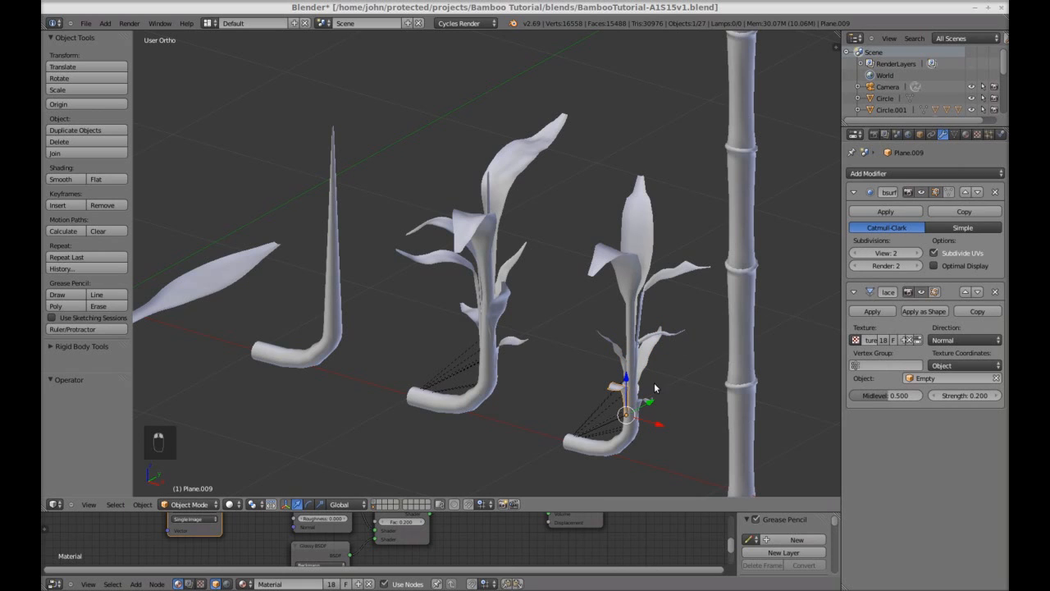
pyautogui.click(855, 253)
pyautogui.click(855, 253)
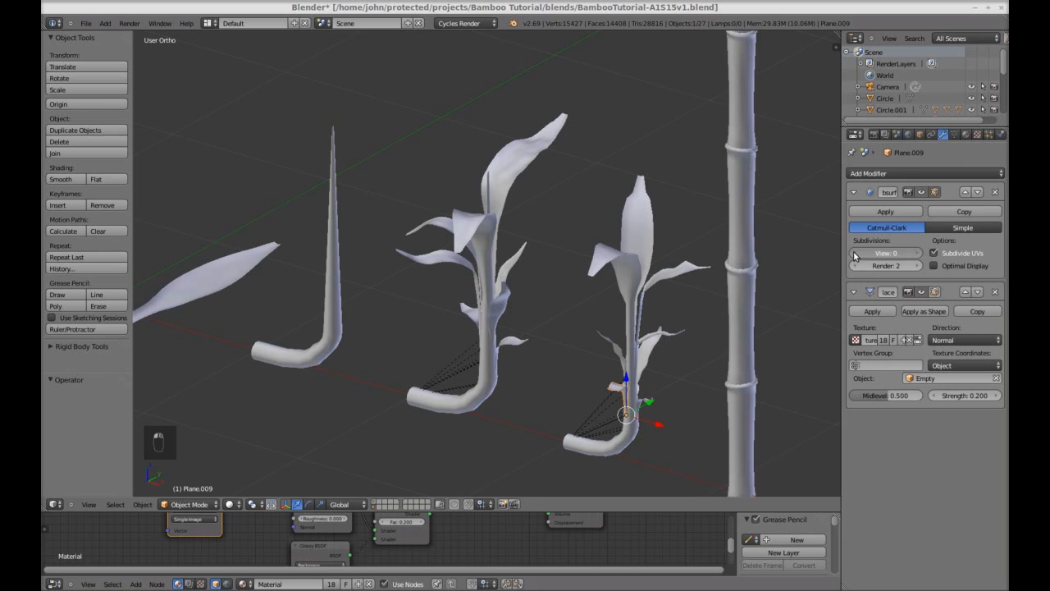
pyautogui.rightClick(644, 403)
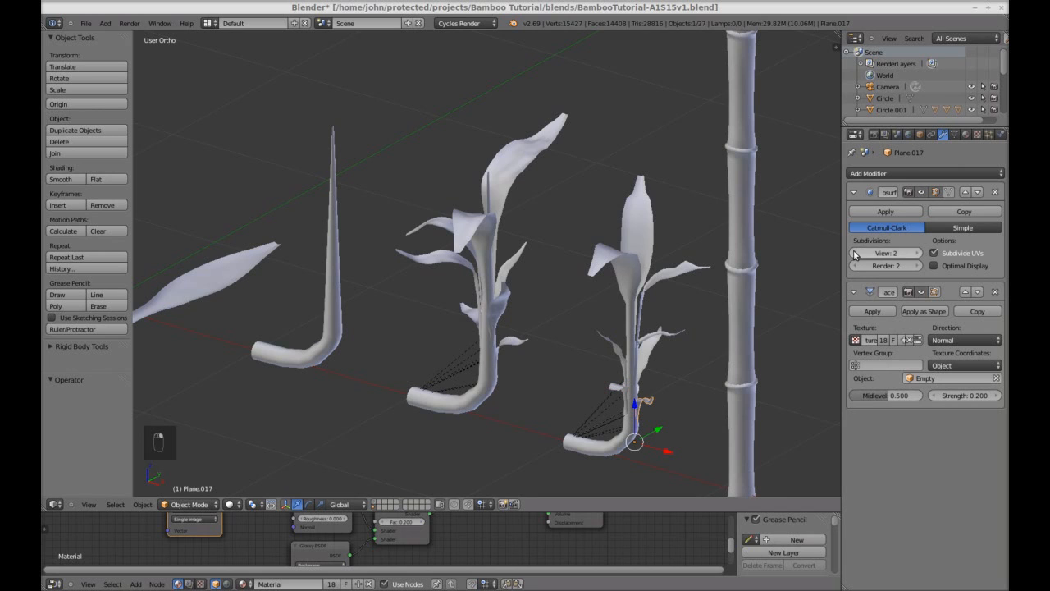
pyautogui.click(855, 254)
pyautogui.click(855, 253)
pyautogui.rightClick(640, 394)
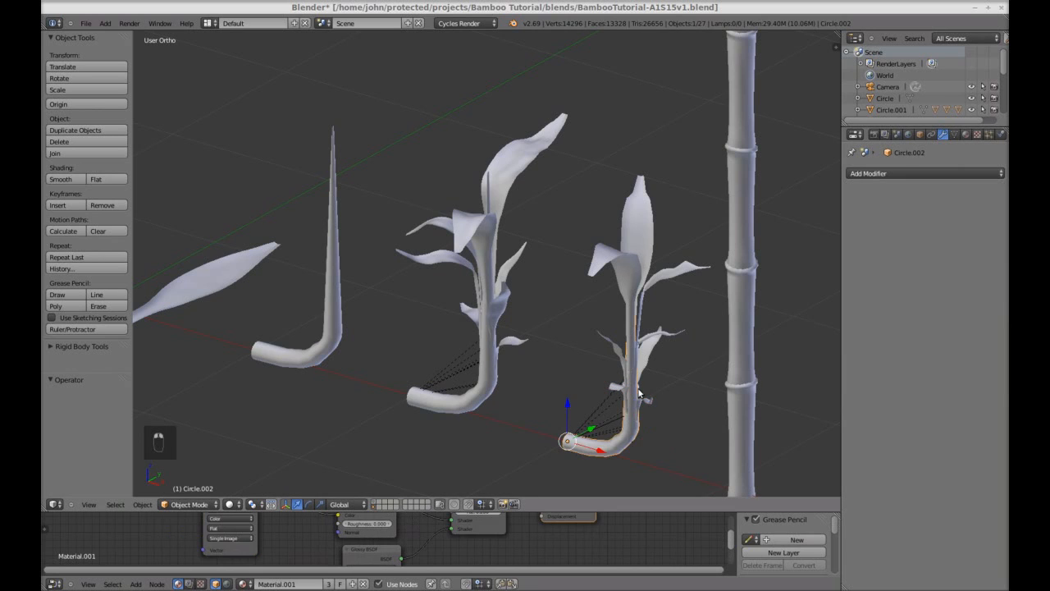
pyautogui.rightClick(641, 392)
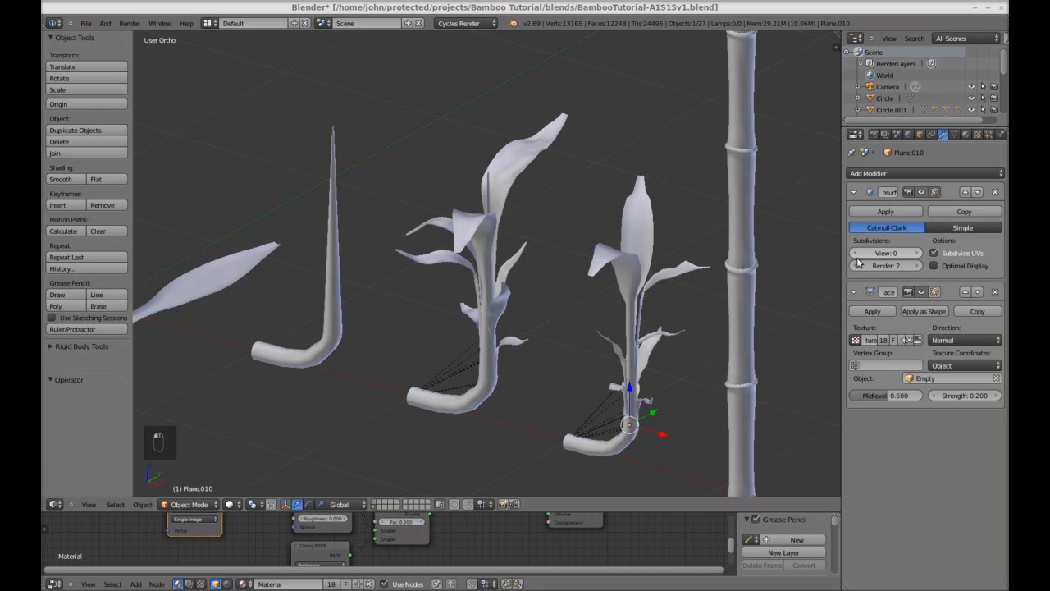
# - On the larger leafy shoot, set View subdivisions to 0 for the tallest leaf and the thin leaf behind the folded one
pyautogui.rightClick(515, 164)
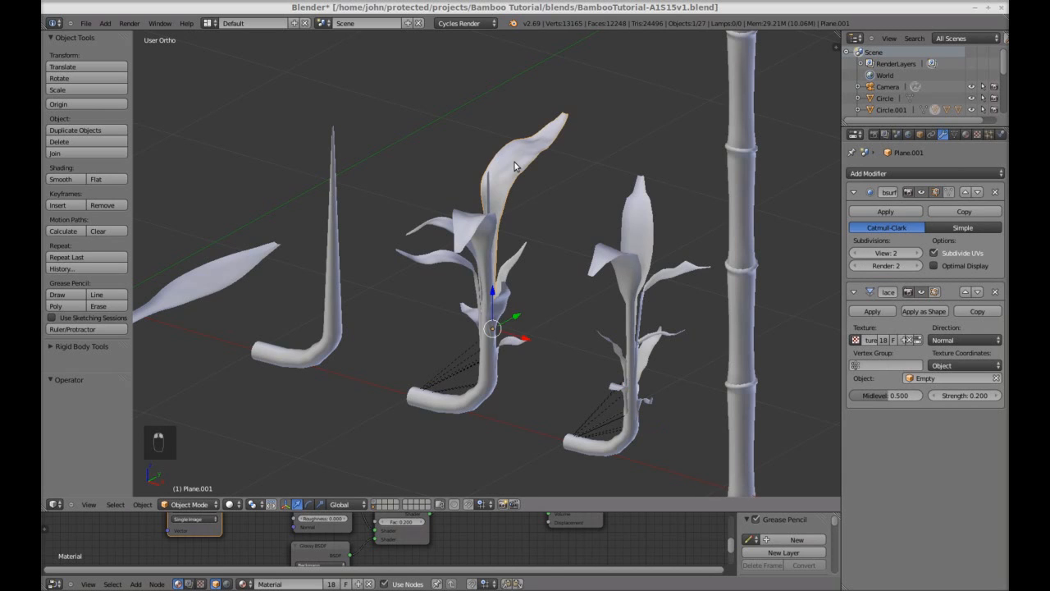
pyautogui.click(854, 254)
pyautogui.click(854, 253)
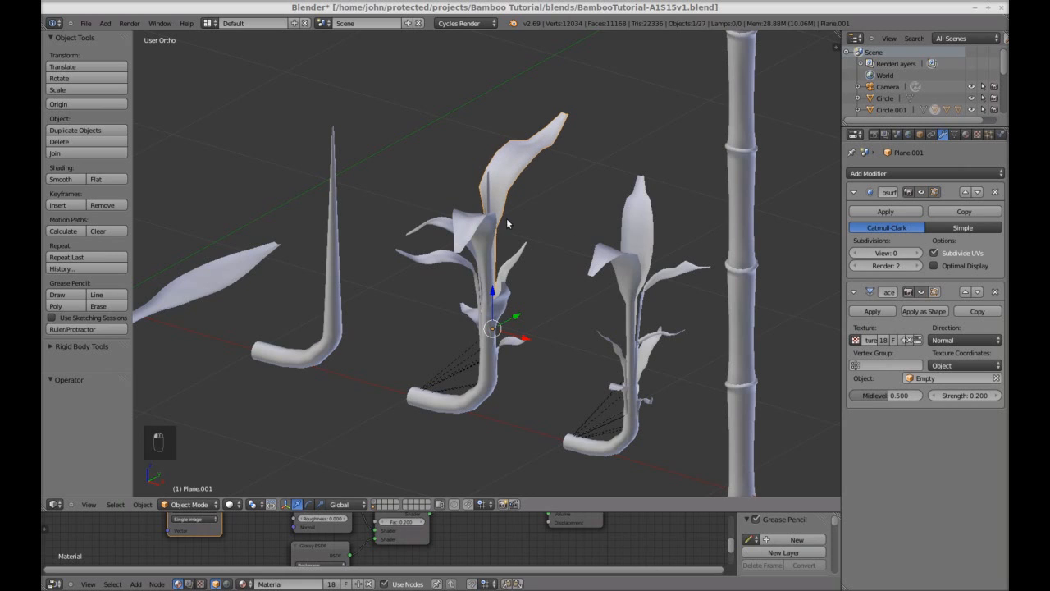
pyautogui.rightClick(441, 231)
pyautogui.click(854, 253)
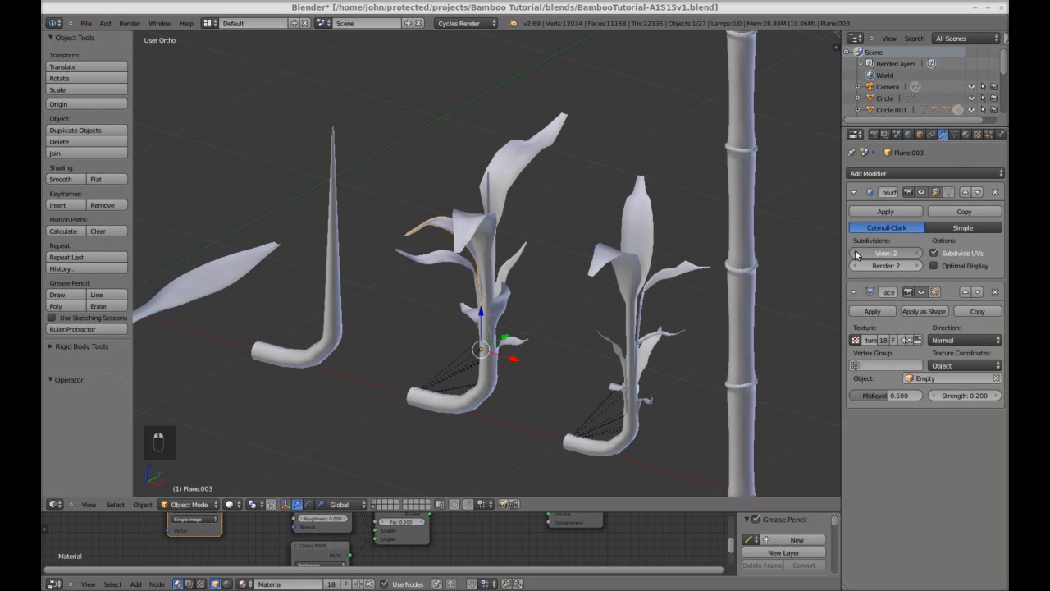
pyautogui.click(855, 254)
# - Reduce View subdivisions to 0 on the larger shoot's folded front leaf and the narrow upright leaf on its stalk side
pyautogui.rightClick(464, 227)
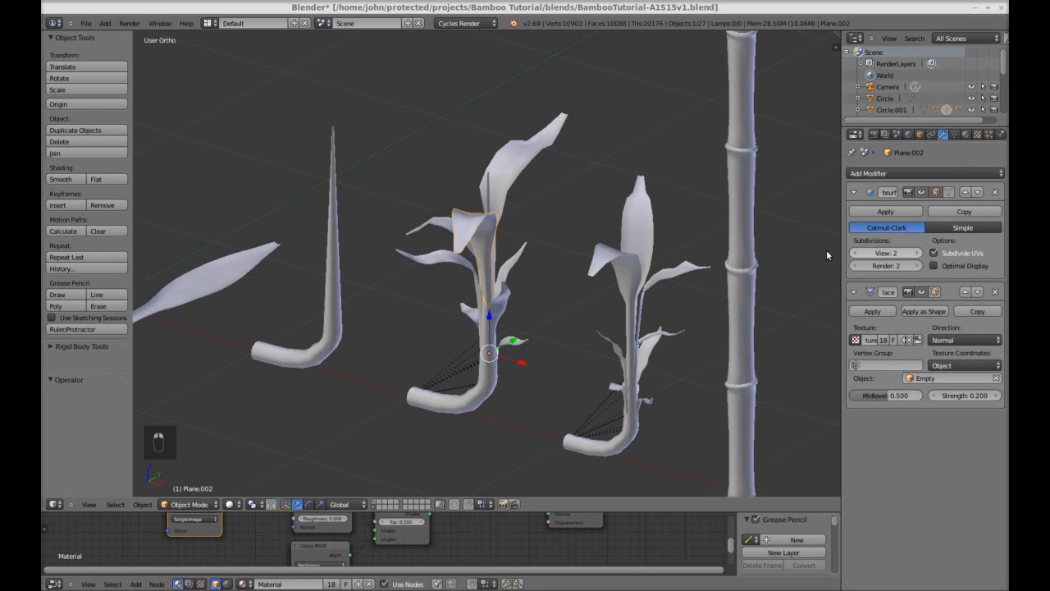
pyautogui.click(854, 253)
pyautogui.click(854, 253)
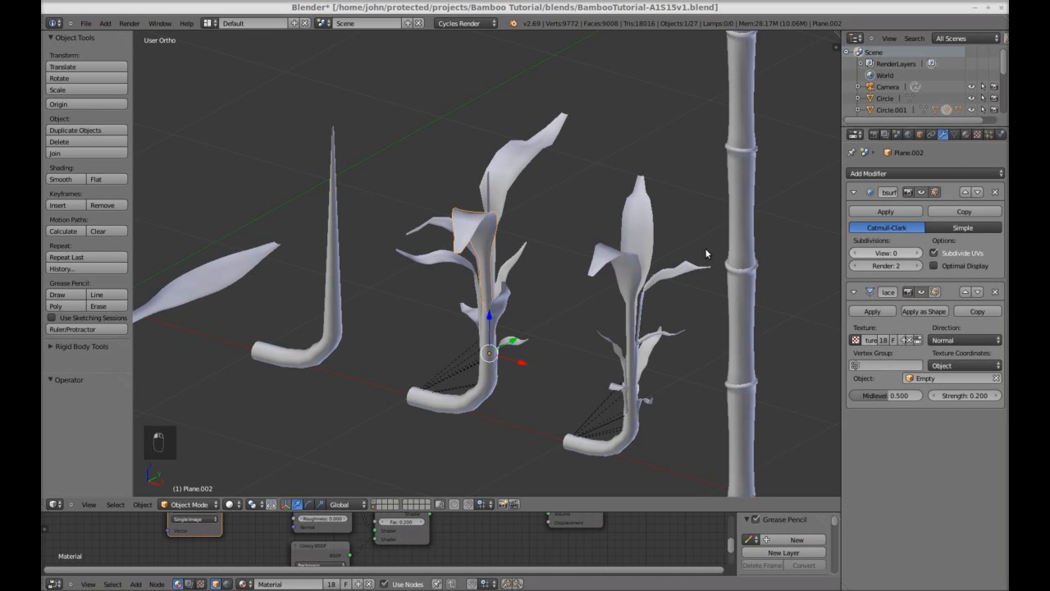
pyautogui.rightClick(509, 269)
pyautogui.click(854, 254)
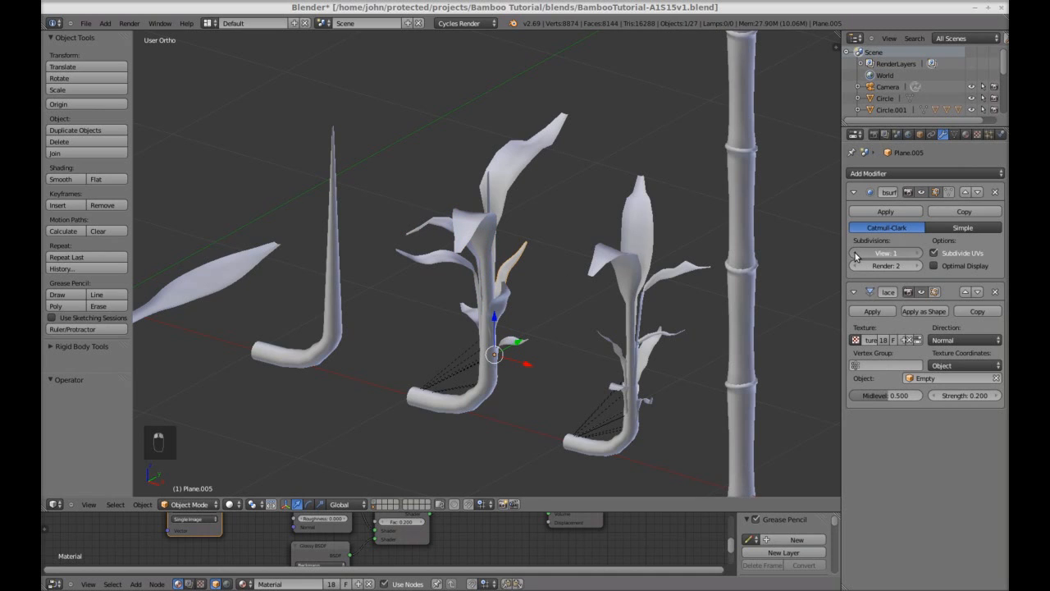
pyautogui.click(854, 254)
# - Set View subdivisions to 0 on the larger shoot's long drooping leaf and the leaf wrapping the middle of its stem
pyautogui.rightClick(452, 264)
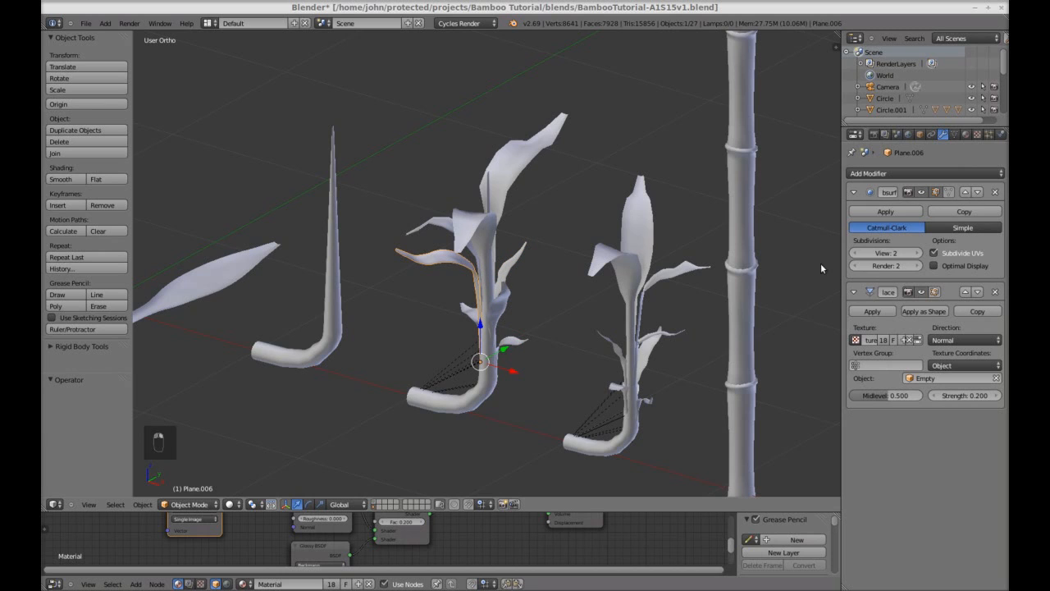
pyautogui.click(854, 254)
pyautogui.click(854, 253)
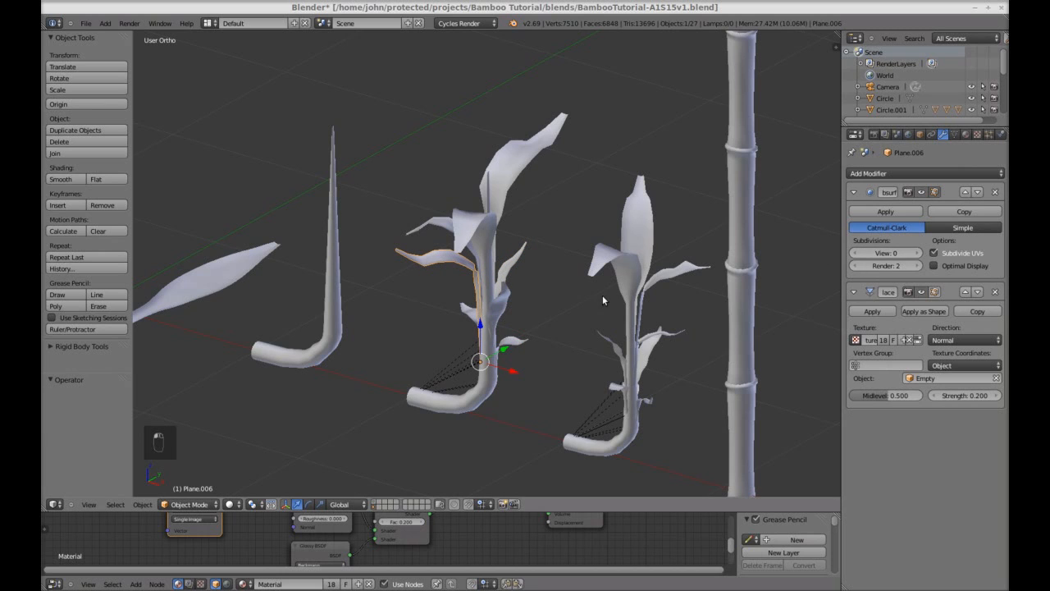
pyautogui.rightClick(509, 301)
pyautogui.click(853, 254)
pyautogui.click(854, 253)
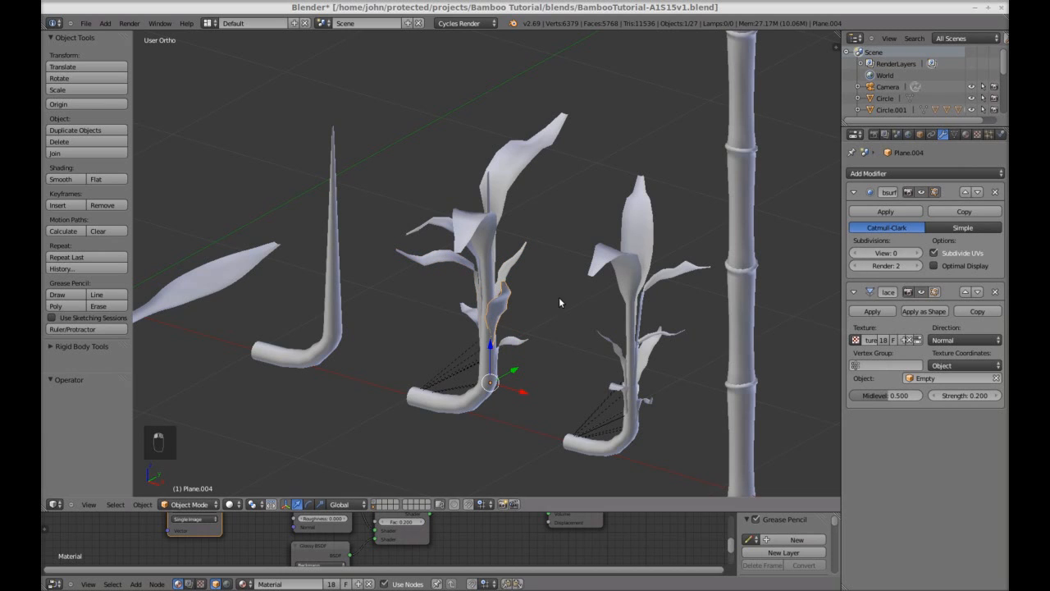
# - Set View subdivisions to 0 on the two remaining small lower leaves of the larger shoot
pyautogui.rightClick(508, 269)
pyautogui.rightClick(465, 313)
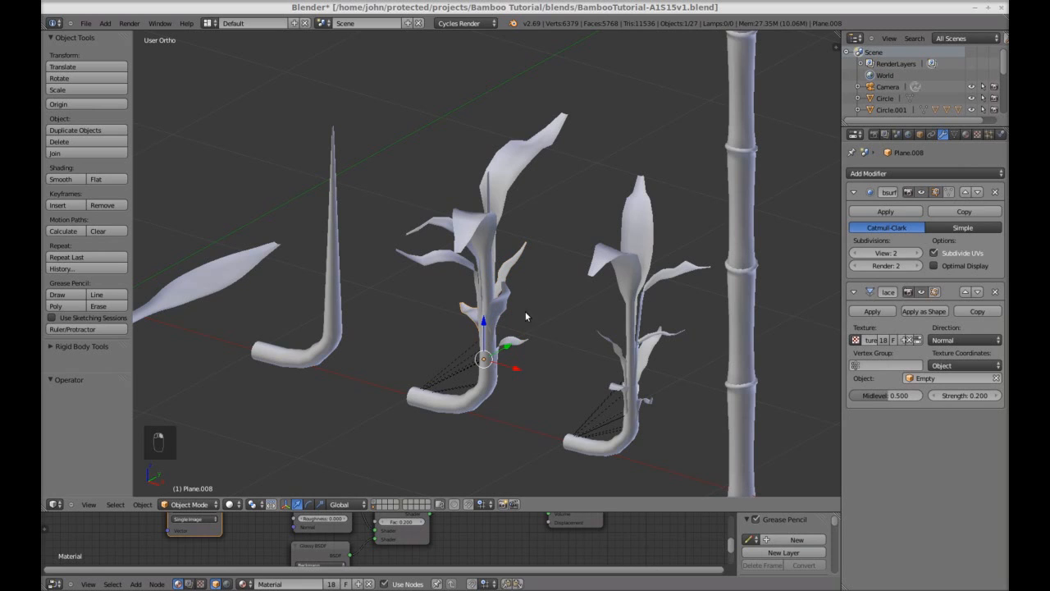
pyautogui.click(853, 254)
pyautogui.click(853, 253)
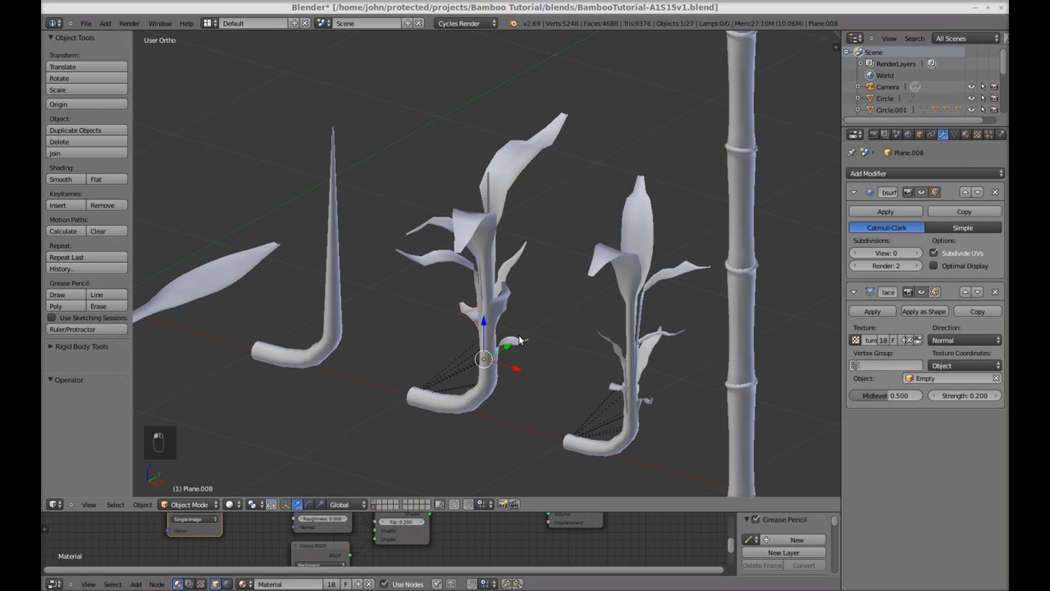
pyautogui.rightClick(515, 339)
pyautogui.click(855, 254)
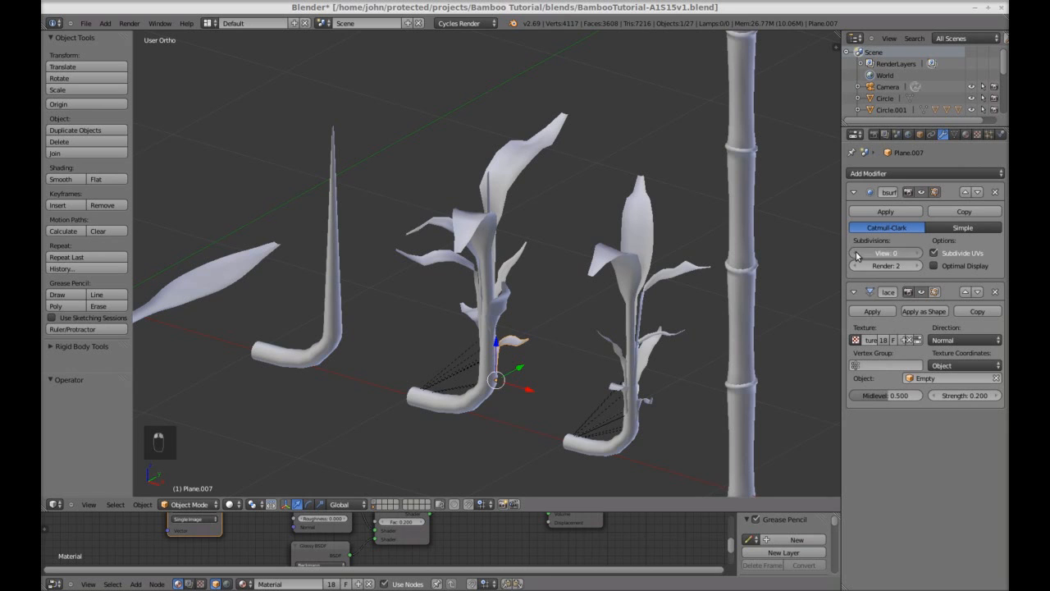
pyautogui.click(856, 254)
# - Check the View subdivisions of the individual leaves on the smaller leafy shoot from the opposite side
pyautogui.rightClick(515, 316)
pyautogui.moveTo(515, 316); pyautogui.dragTo(417, 287, button='middle')
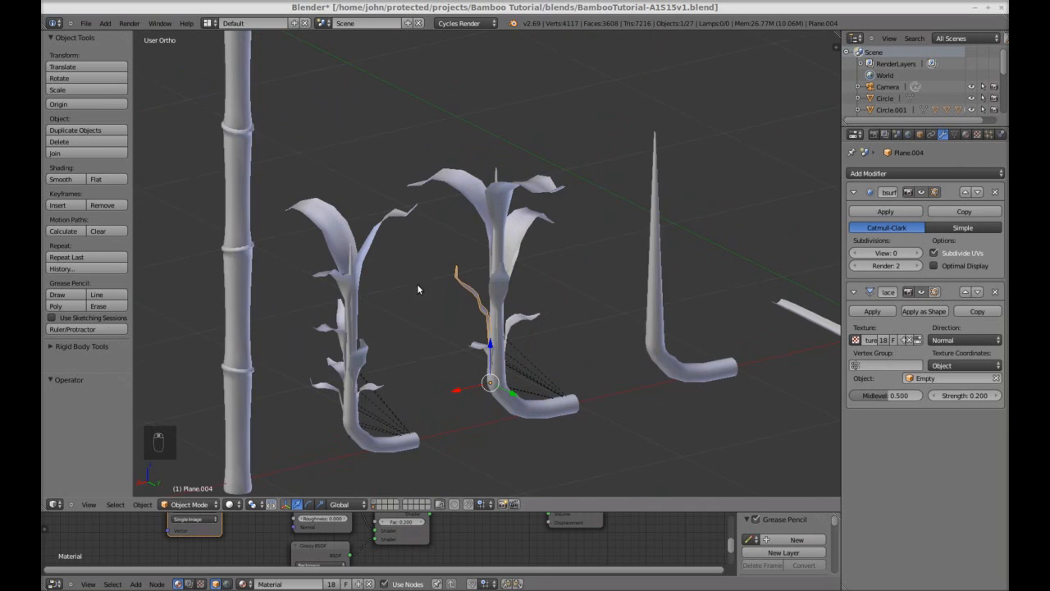
pyautogui.rightClick(362, 391)
pyautogui.rightClick(328, 384)
pyautogui.rightClick(333, 366)
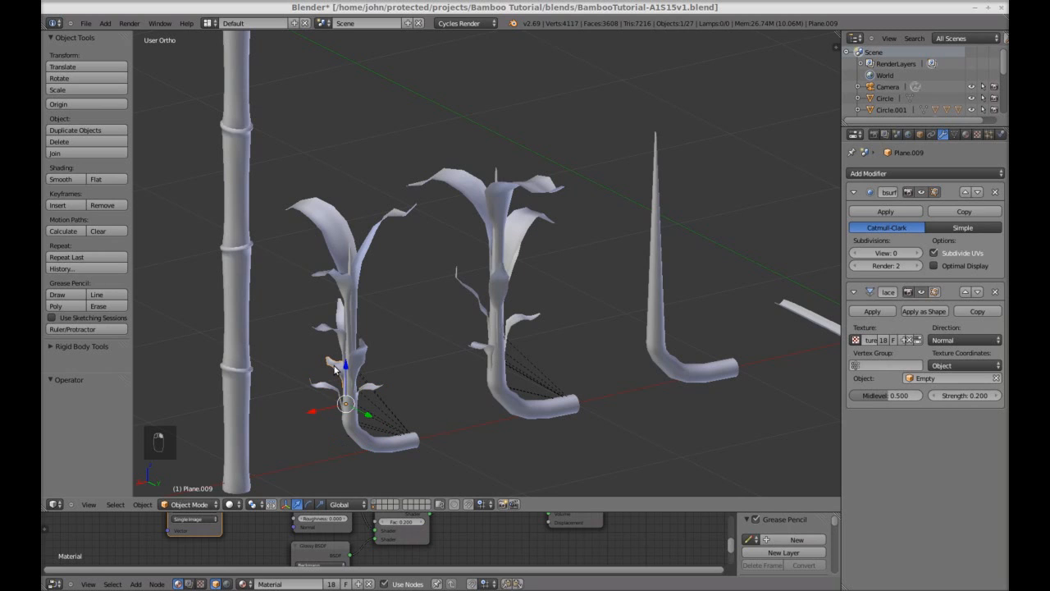
pyautogui.rightClick(358, 357)
pyautogui.rightClick(331, 330)
pyautogui.rightClick(341, 321)
pyautogui.rightClick(341, 284)
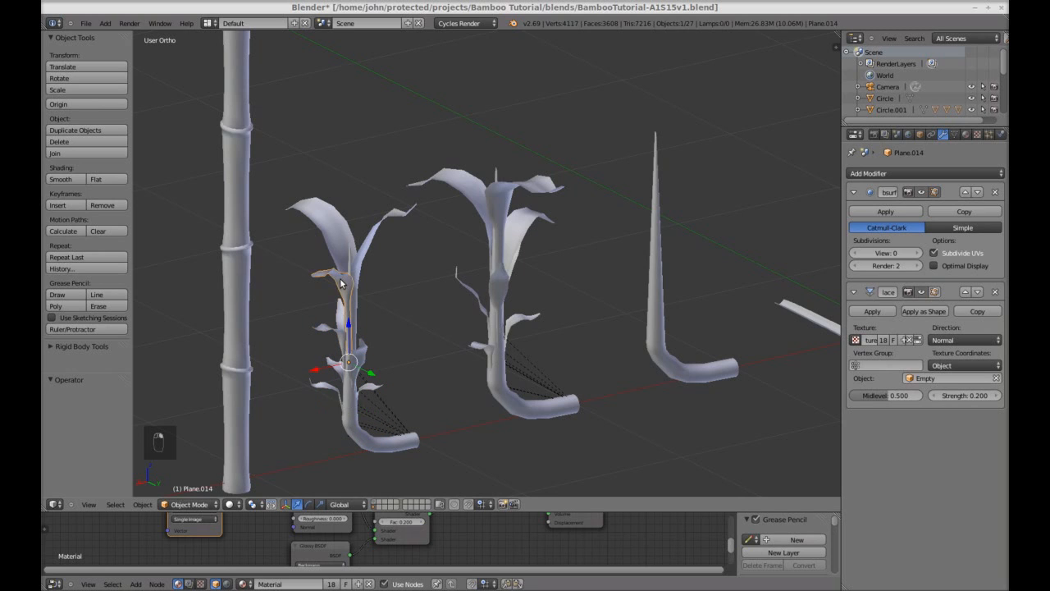
pyautogui.rightClick(370, 249)
# - Check the View subdivisions of the leaves on the larger leafy shoot, from its lower leaves up to its top ones
pyautogui.rightClick(484, 351)
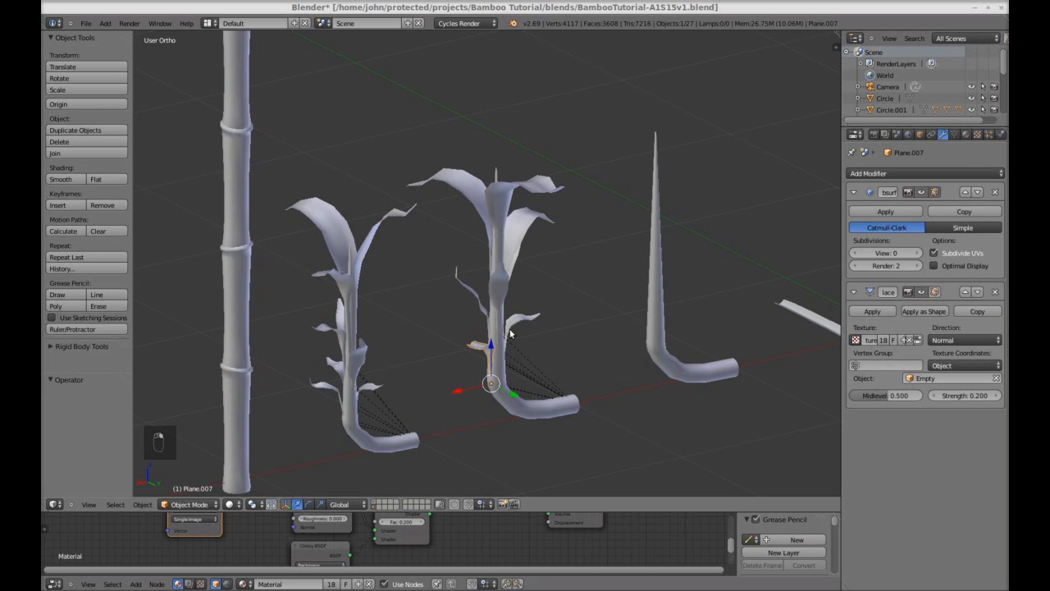
pyautogui.rightClick(521, 326)
pyautogui.rightClick(475, 298)
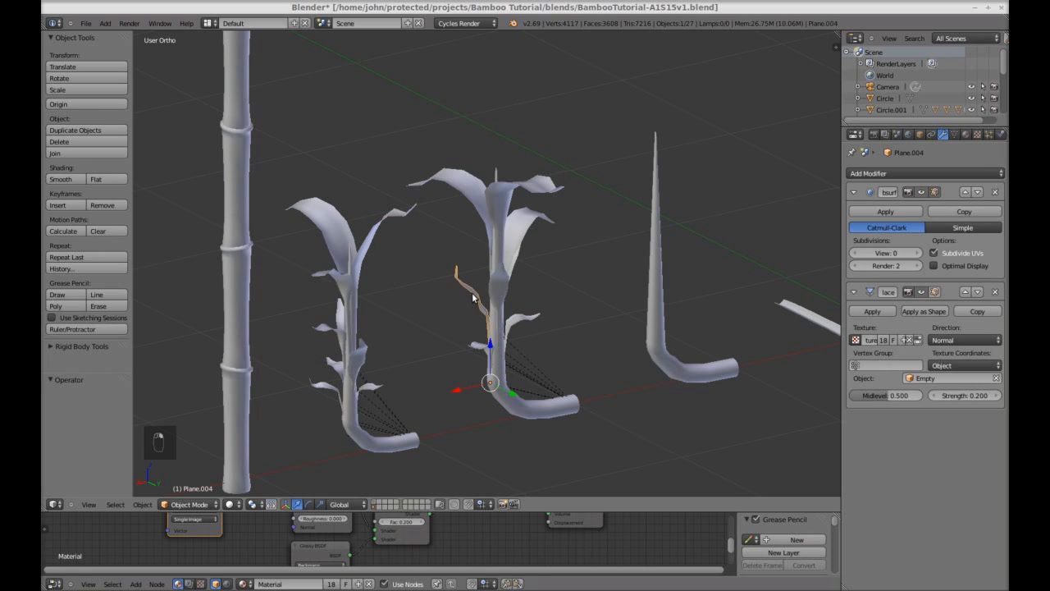
pyautogui.rightClick(523, 225)
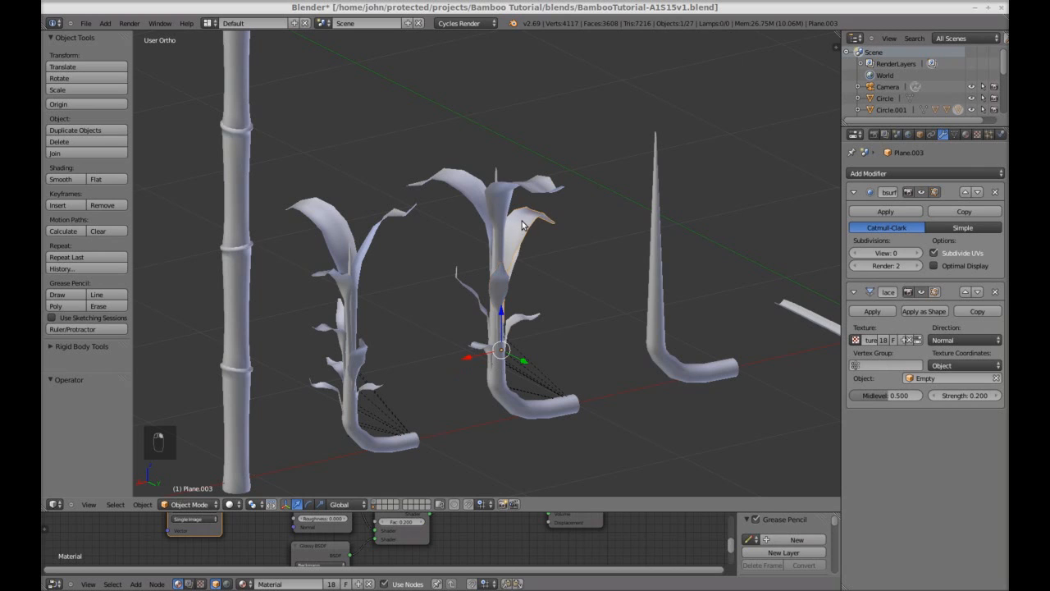
pyautogui.rightClick(532, 196)
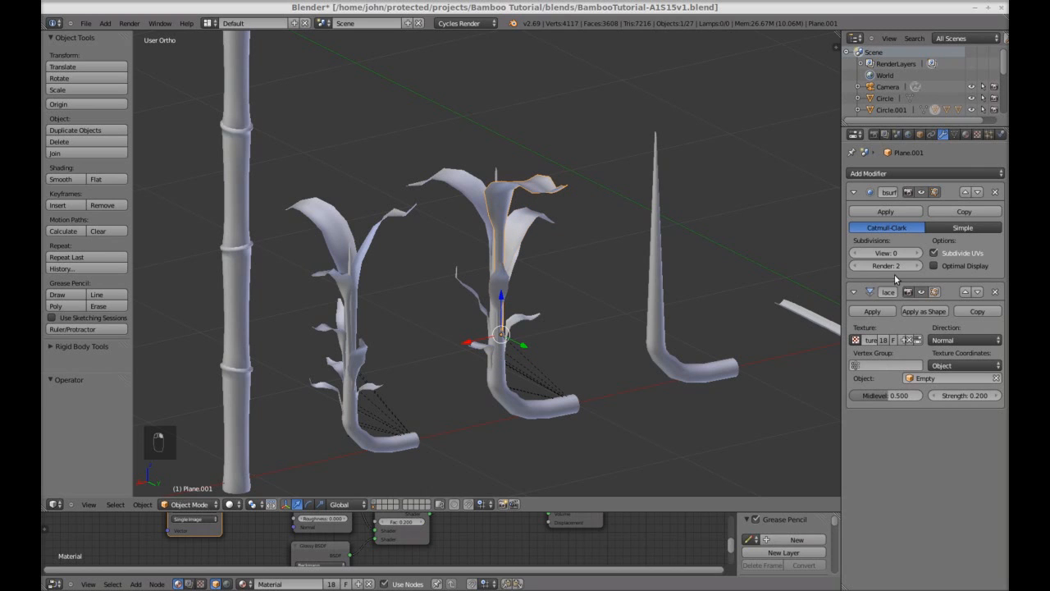
pyautogui.rightClick(466, 191)
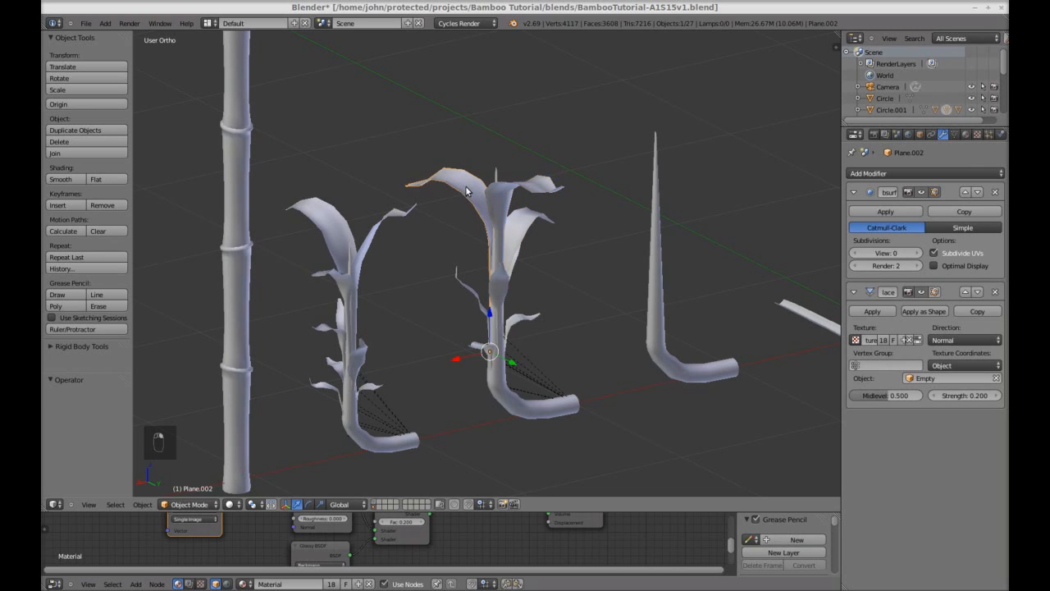
# - Check the View subdivisions of the bamboo stalk's segments, working upward from the base
pyautogui.moveTo(527, 332); pyautogui.dragTo(753, 312, button='middle')
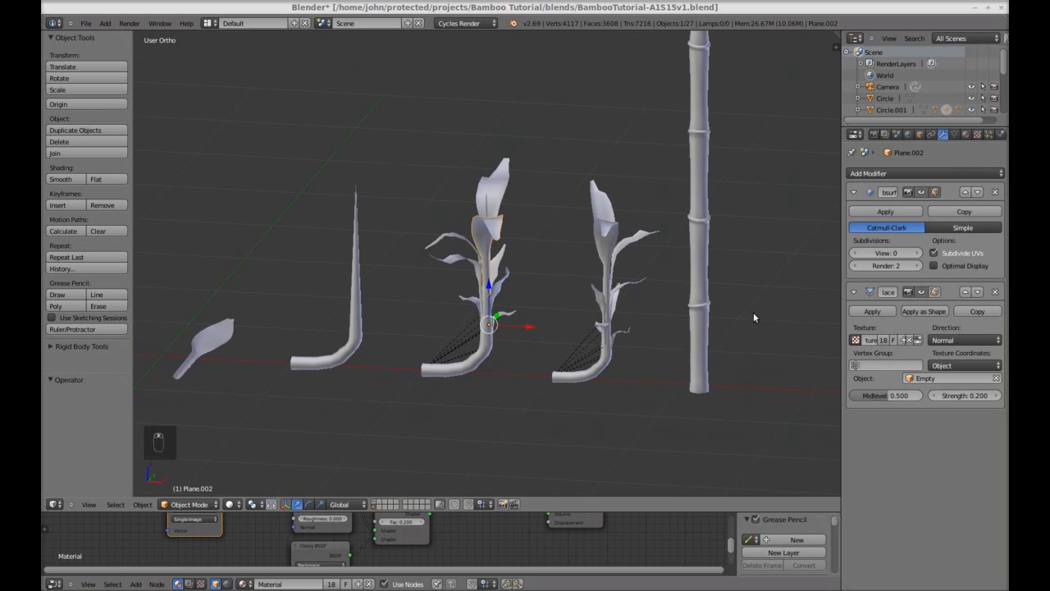
pyautogui.moveTo(696, 326); pyautogui.dragTo(666, 385, button='middle')
pyautogui.rightClick(663, 388)
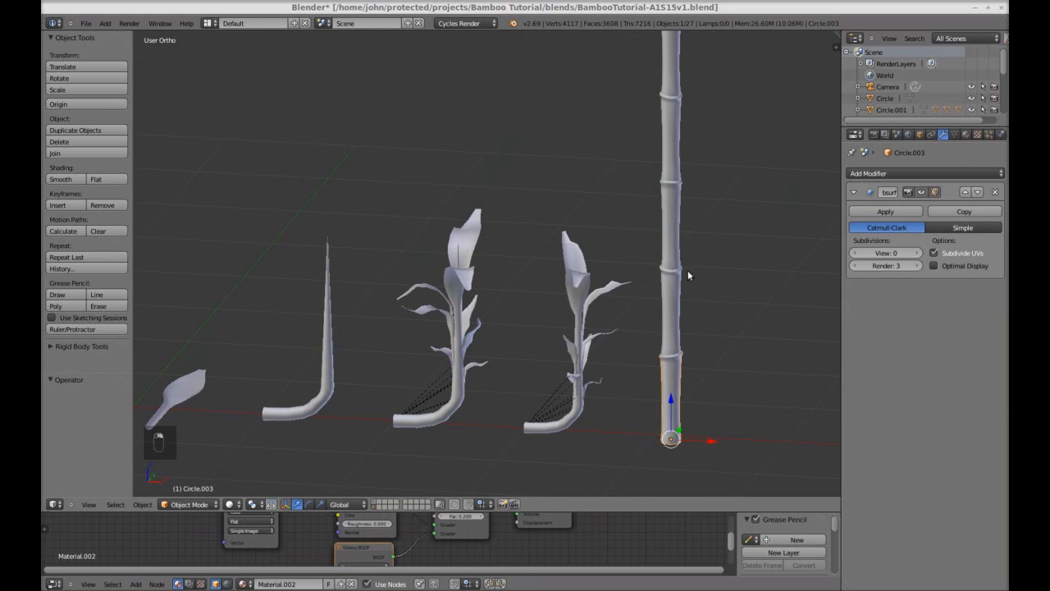
pyautogui.rightClick(671, 239)
pyautogui.rightClick(674, 157)
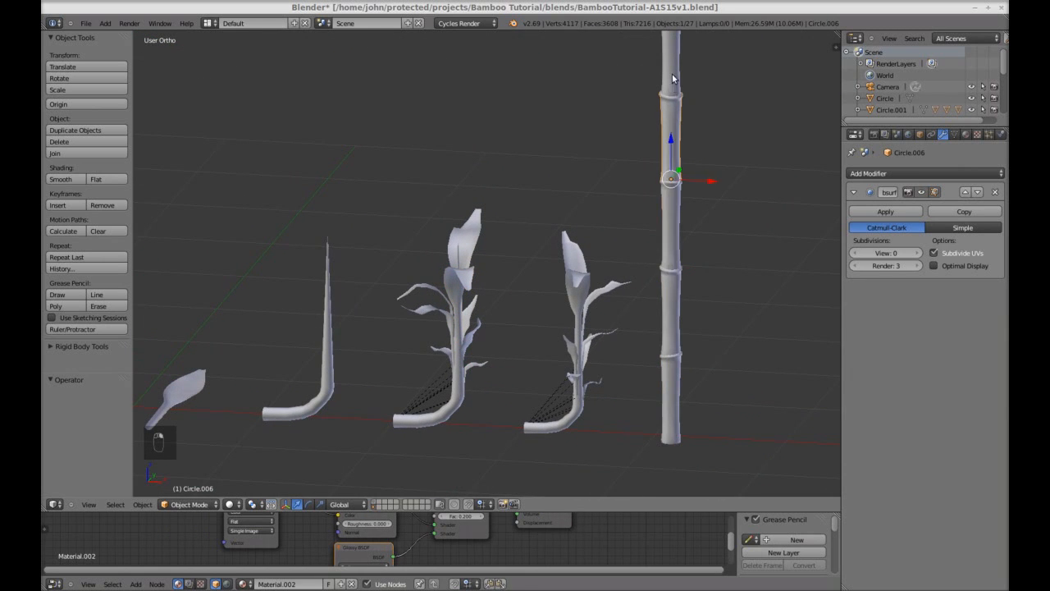
pyautogui.rightClick(674, 77)
# - In front view, duplicate both leafy shoots and the whole segmented stalk together, placing the copies about 2.47 units along X
pyautogui.scroll(-1, 701, 157)
pyautogui.scroll(2, 700, 157)
pyautogui.press('a')
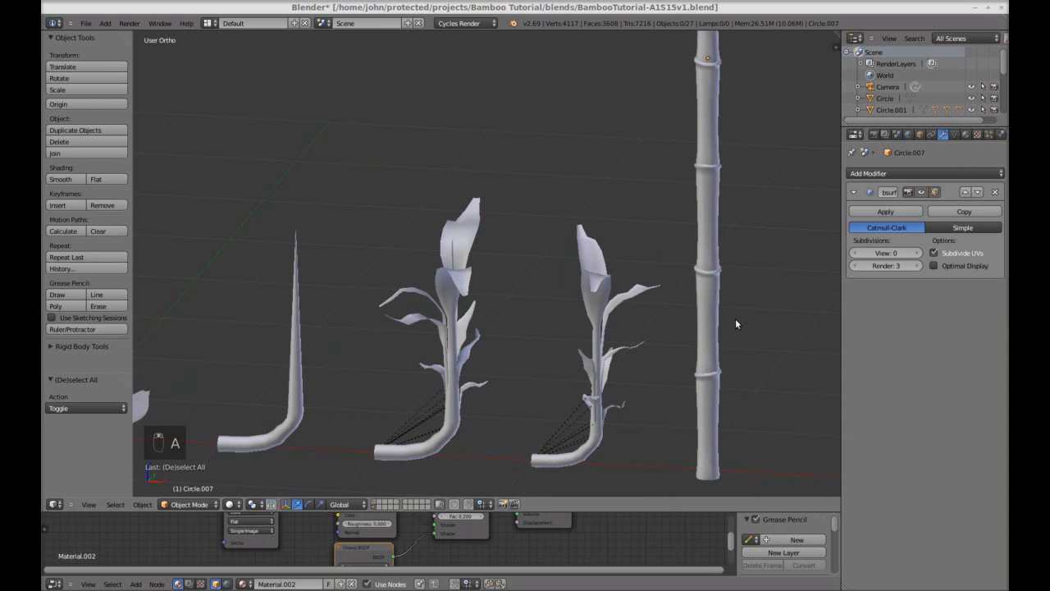
pyautogui.press('KP_1')
pyautogui.scroll(-4, 735, 318)
pyautogui.press('b')
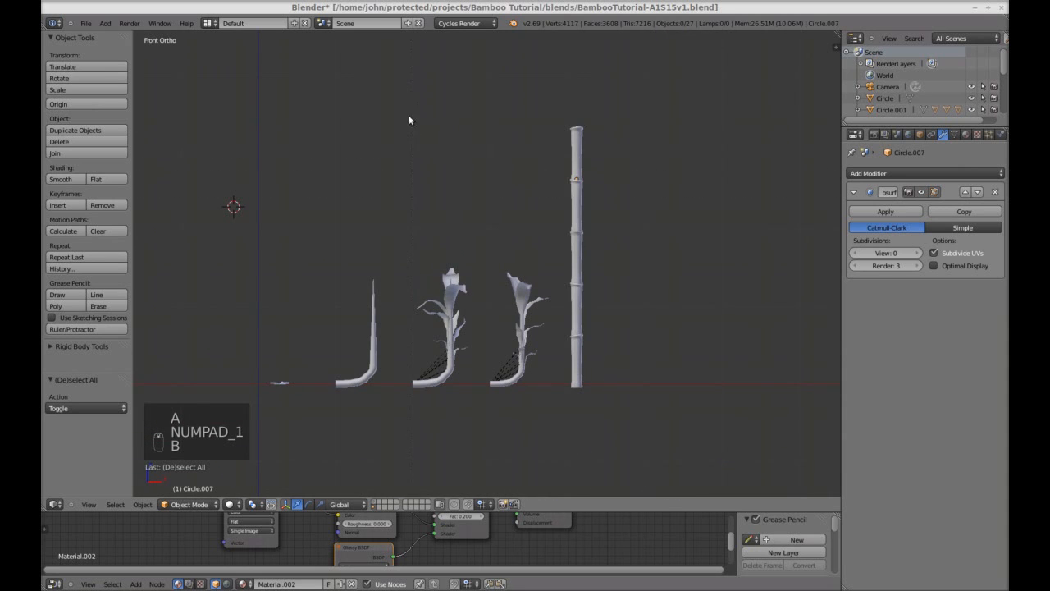
pyautogui.moveTo(409, 115); pyautogui.dragTo(638, 422)
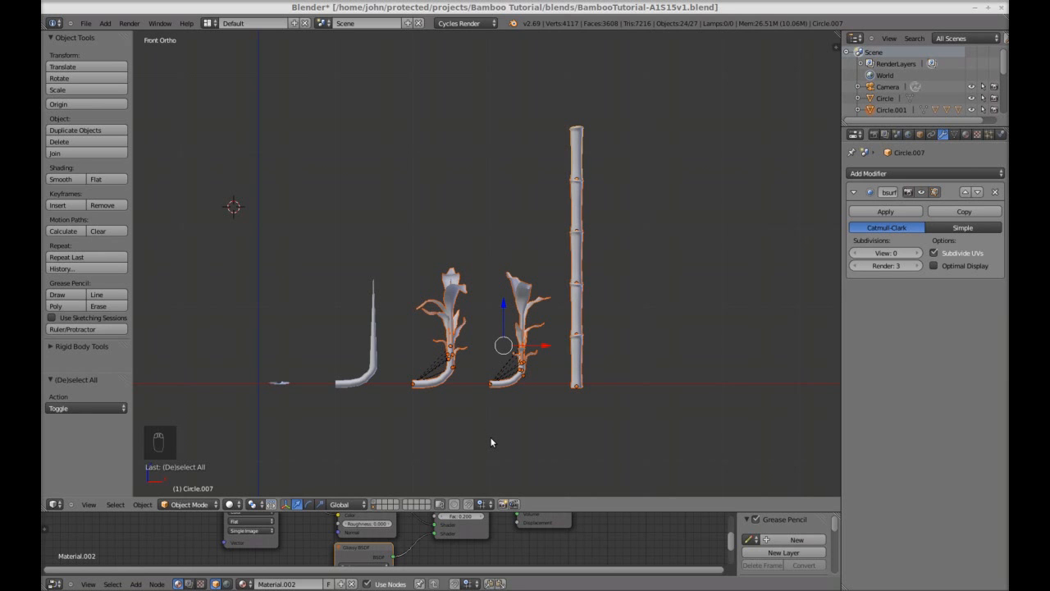
pyautogui.hotkey('shift', 'd')
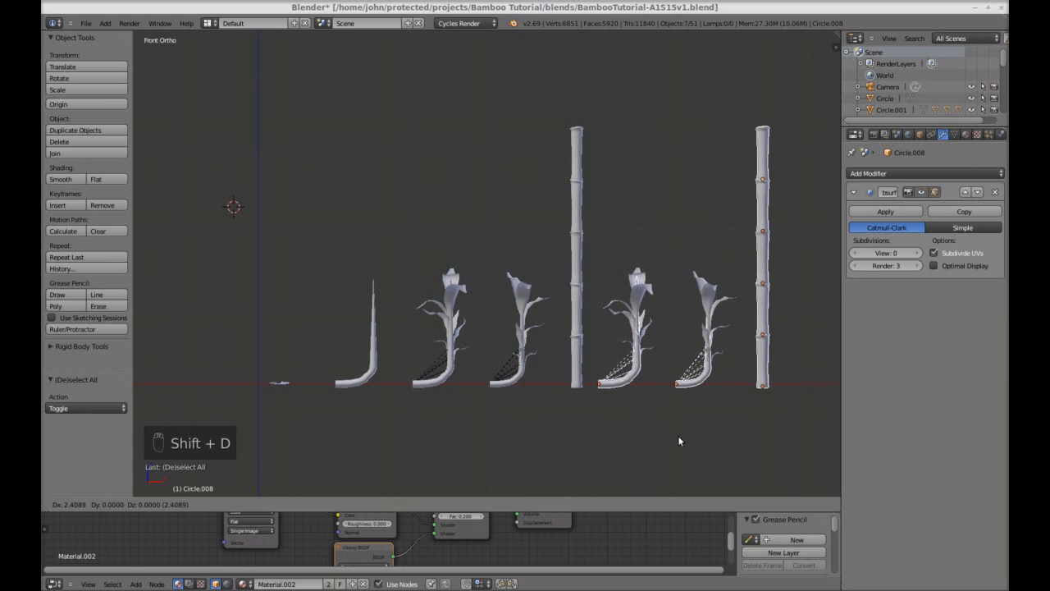
pyautogui.click(690, 435)
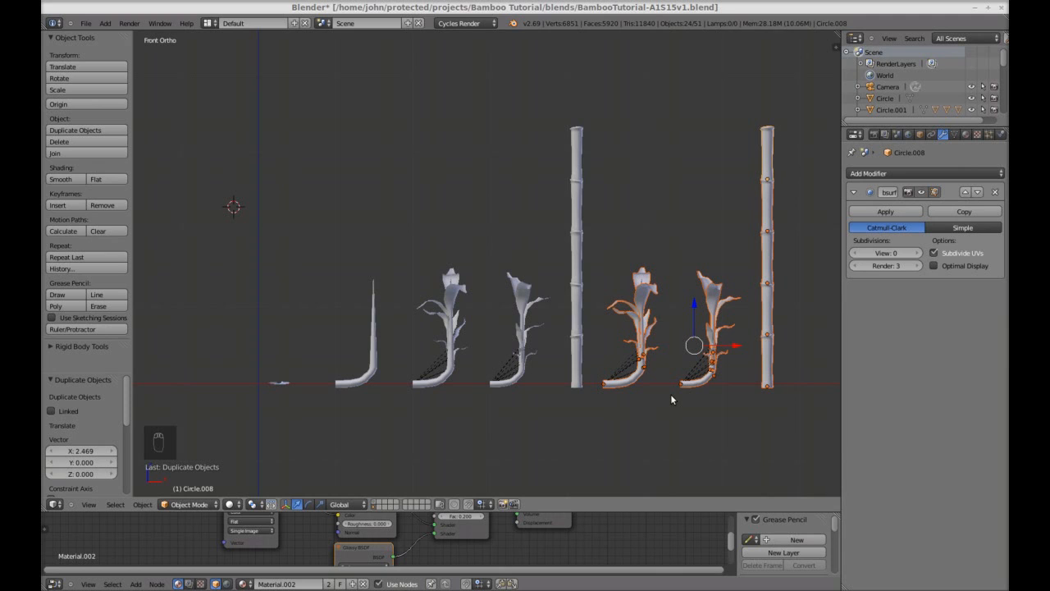
# - Move the duplicated shoots and stalk to the first layer and display that layer
pyautogui.press('m')
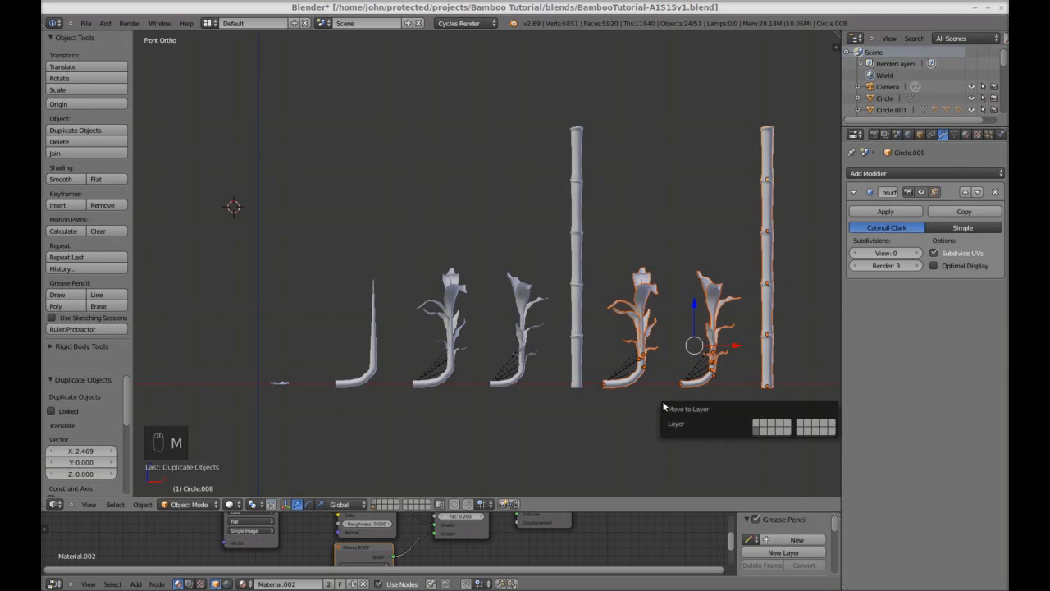
pyautogui.click(762, 426)
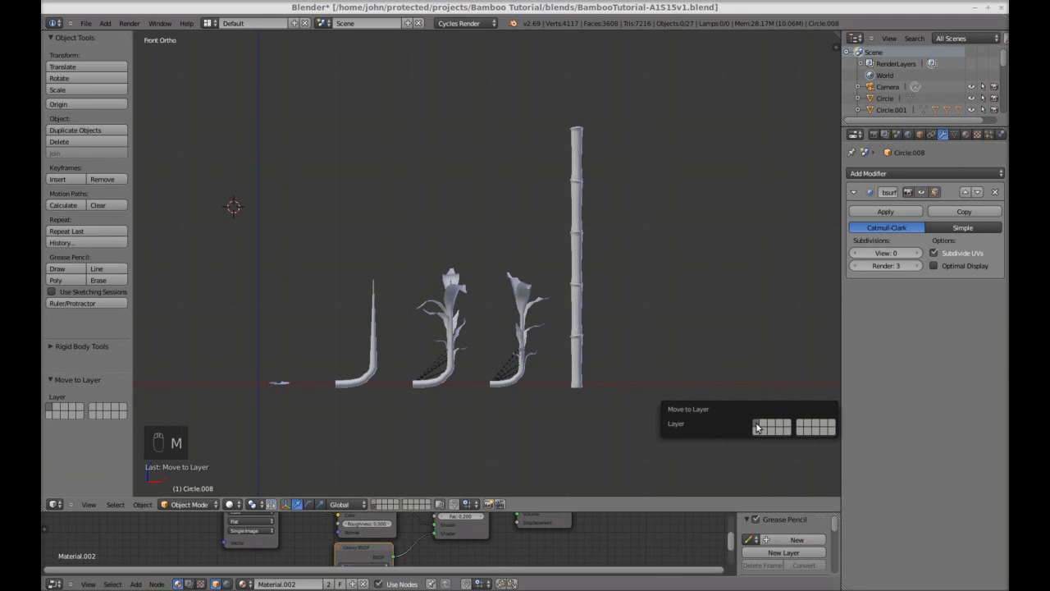
pyautogui.click(377, 505)
# - Shift the duplicated models about -4.96 units in X and 0.15 in Z, then deselect everything
pyautogui.press('g')
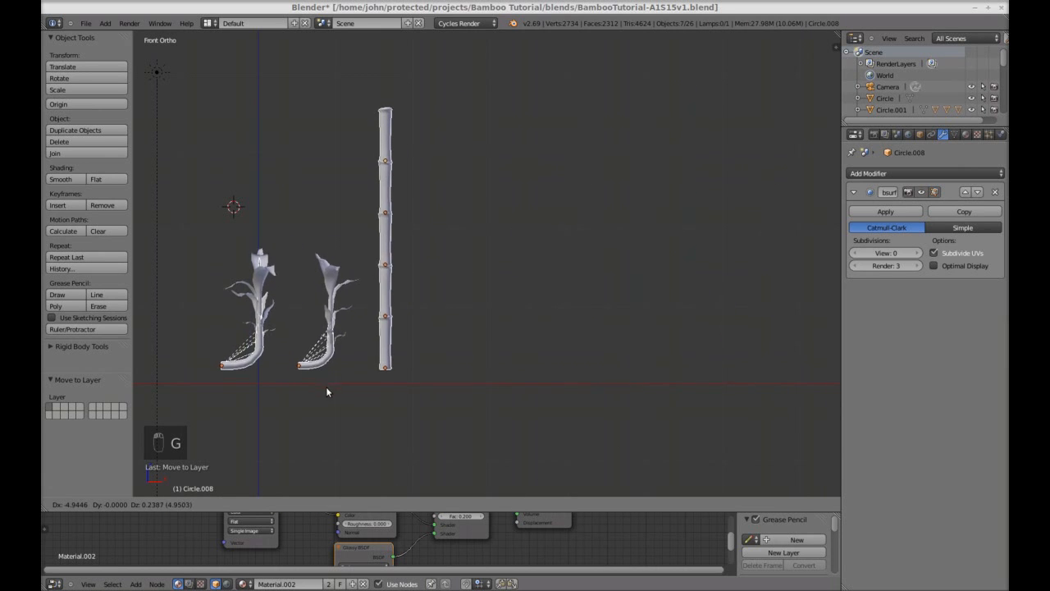
pyautogui.click(332, 401)
pyautogui.keyDown('shift'); pyautogui.moveTo(446, 367); pyautogui.dragTo(628, 368, button='middle'); pyautogui.keyUp('shift')
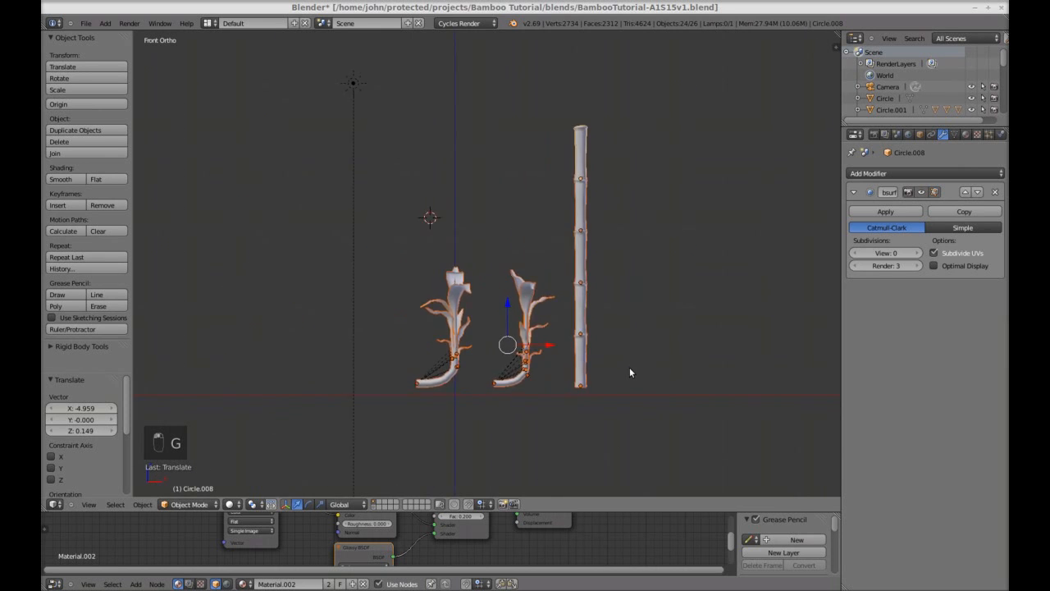
pyautogui.scroll(-3, 626, 371)
pyautogui.press('a')
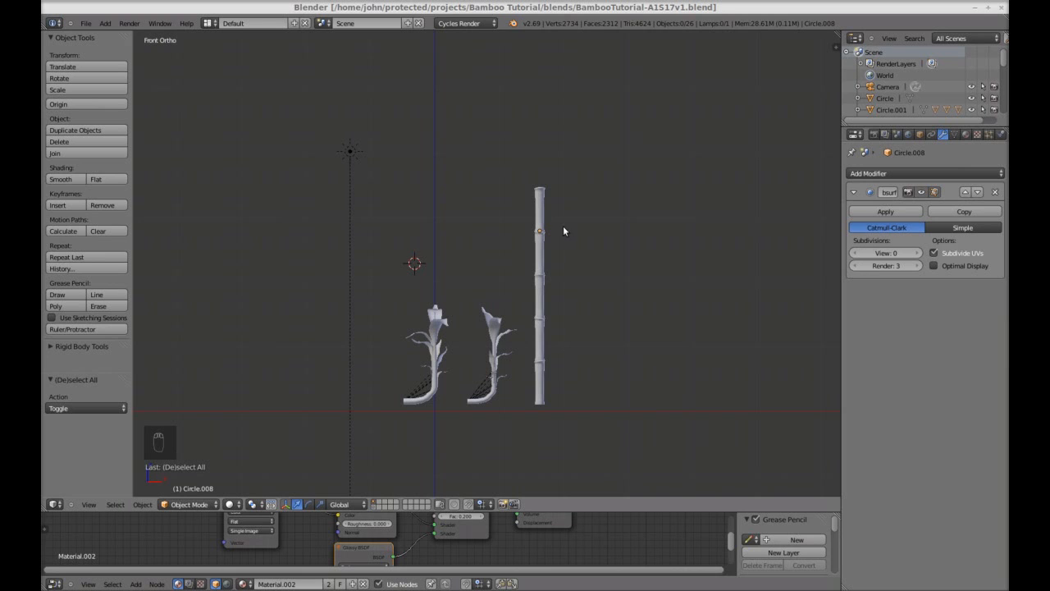
# - Select all segments of the copied bamboo stalk and scale them down uniformly
pyautogui.press('b')
pyautogui.moveTo(528, 198); pyautogui.dragTo(572, 390)
pyautogui.press('s')
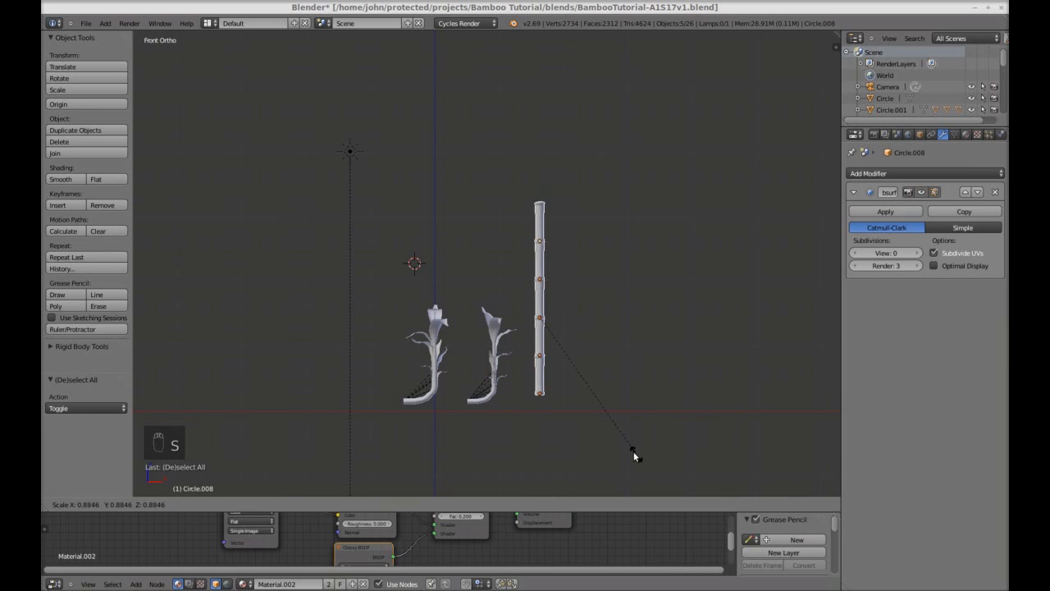
pyautogui.click(634, 421)
# - Move the whole smaller leafy shoot about 1.15 units in X and 2.60 in Z to the stalk's upper end
pyautogui.press('a')
pyautogui.press('b')
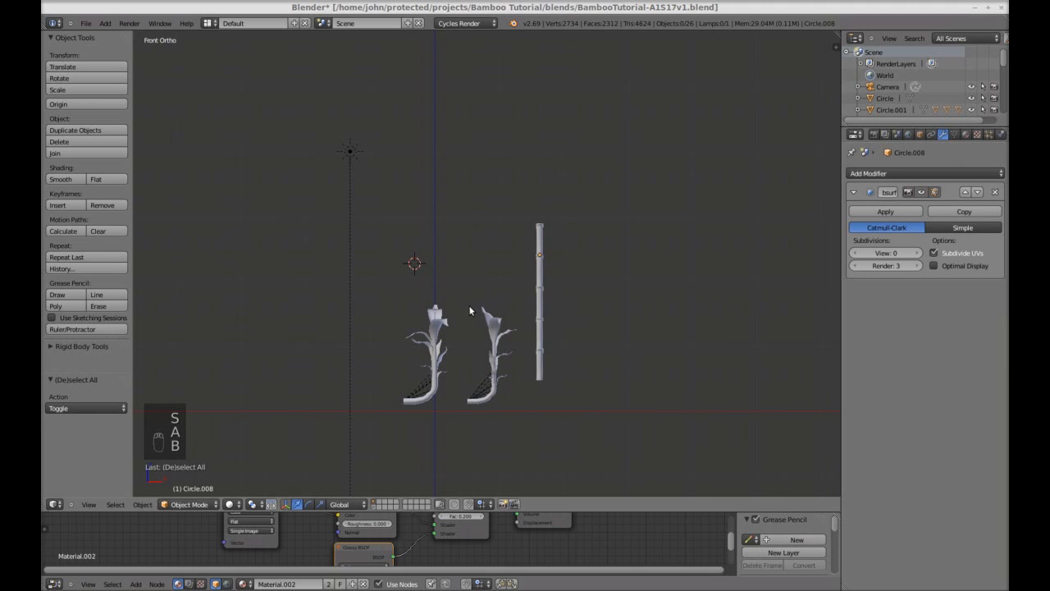
pyautogui.moveTo(469, 306); pyautogui.dragTo(512, 420)
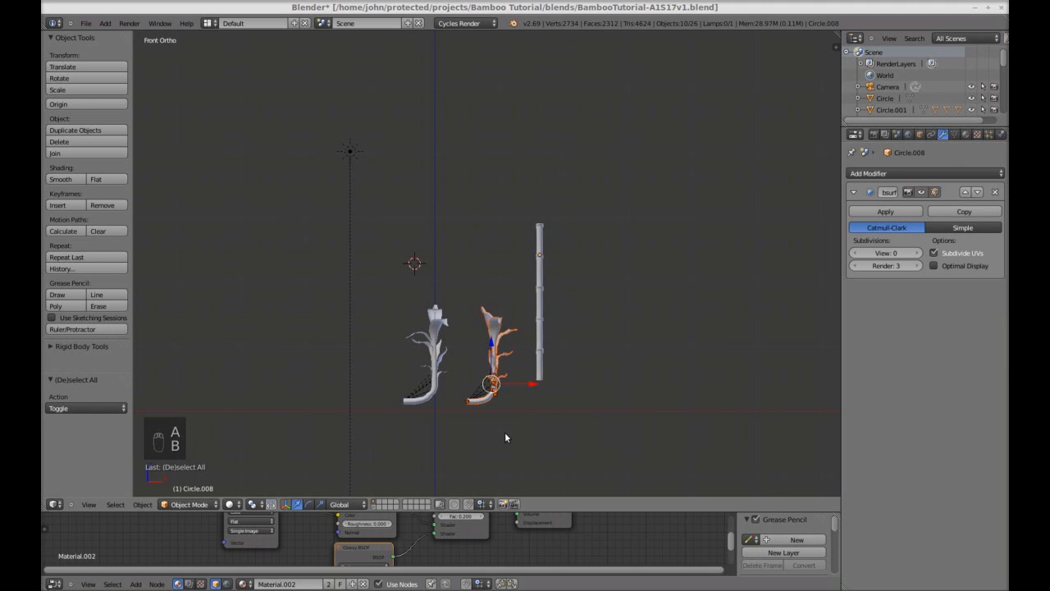
pyautogui.press('g')
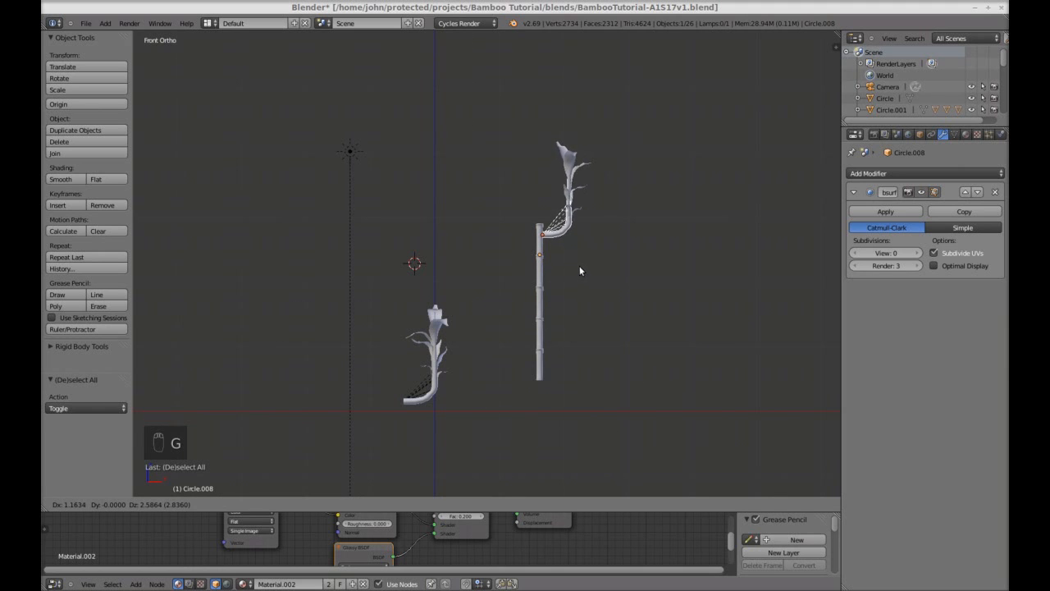
pyautogui.click(579, 270)
# - Scale the smaller shoot to about 0.55 and raise it slightly so its base meets the top of the stalk
pyautogui.press('s')
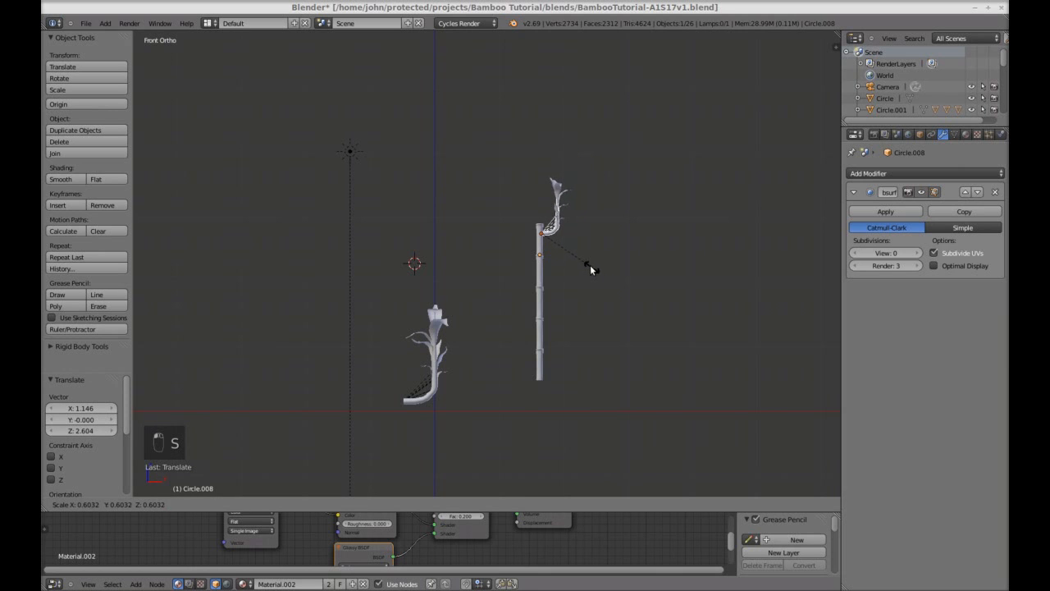
pyautogui.click(588, 268)
pyautogui.scroll(4, 555, 314)
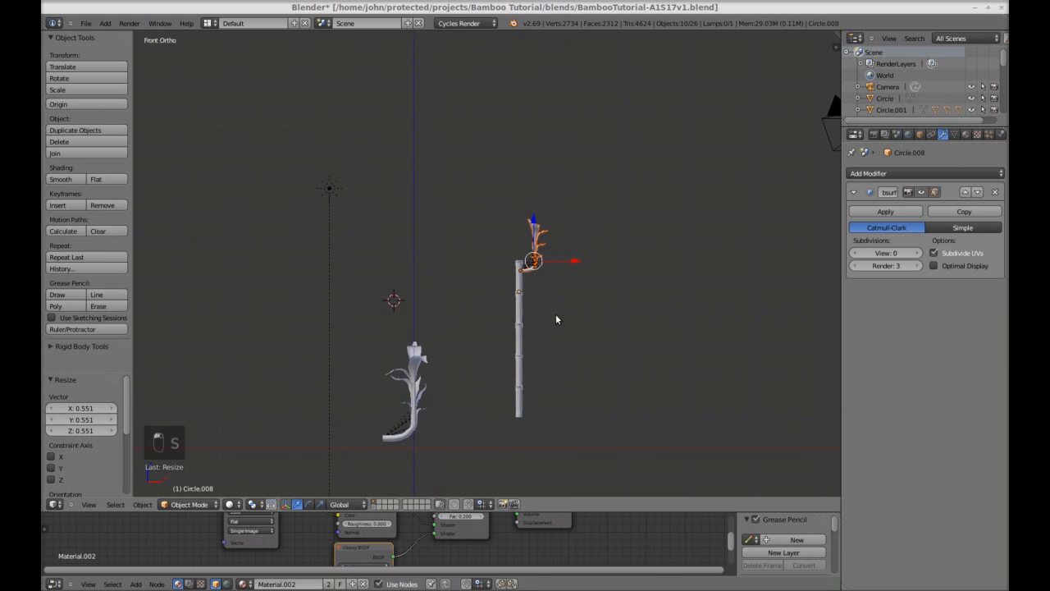
pyautogui.press('g')
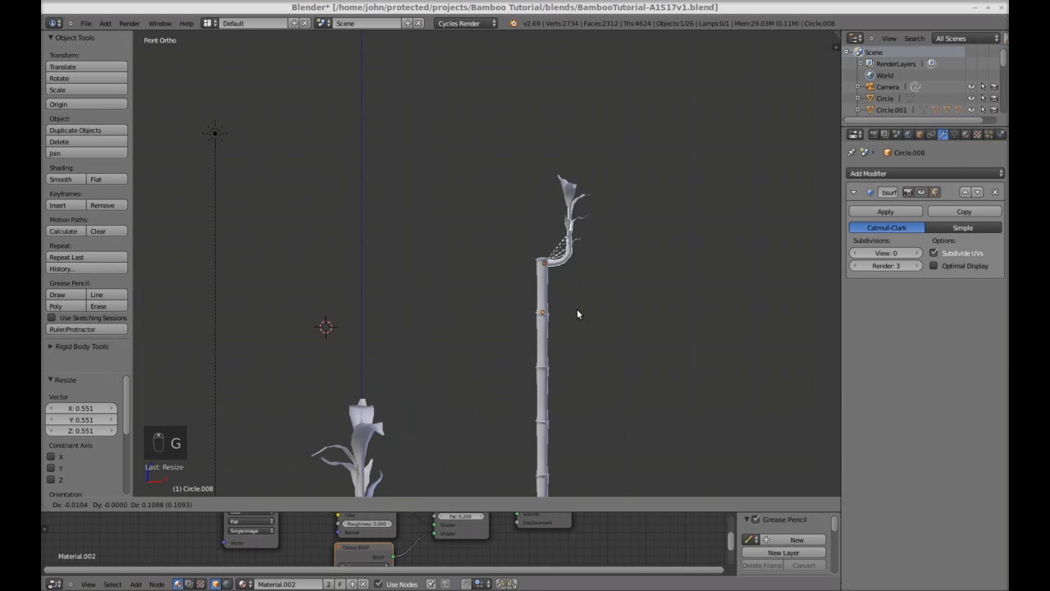
pyautogui.click(577, 310)
# - Select the whole larger leafy shoot and scale it to about 0.77
pyautogui.keyDown('shift'); pyautogui.moveTo(589, 324); pyautogui.dragTo(595, 187, button='middle'); pyautogui.keyUp('shift')
pyautogui.press('a')
pyautogui.press('b')
pyautogui.moveTo(306, 295); pyautogui.dragTo(402, 432)
pyautogui.press('s')
pyautogui.click(446, 439)
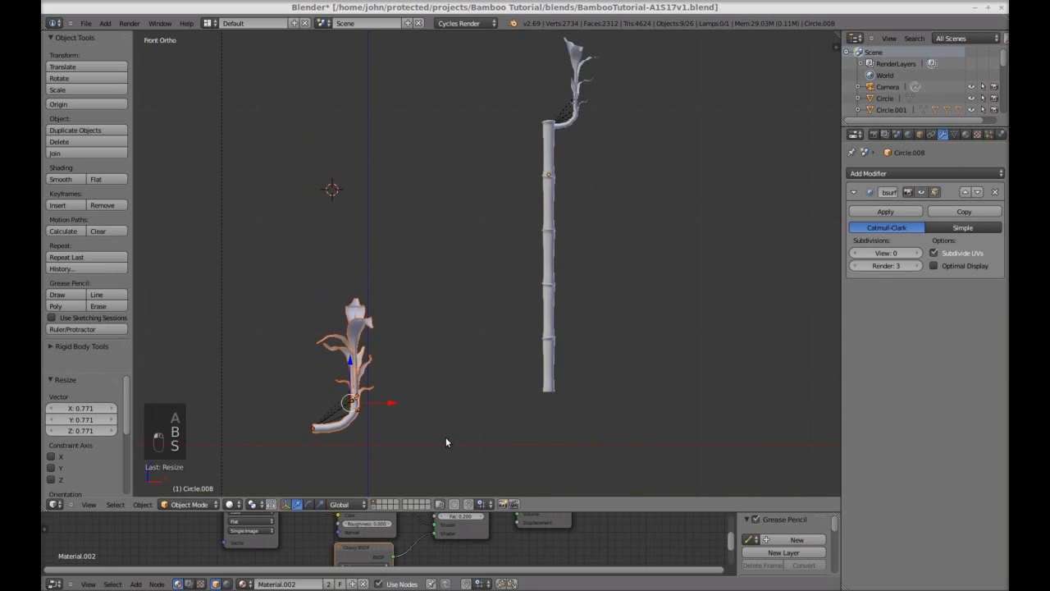
# - Rotate the larger leafy shoot 180 degrees around the global Z axis
pyautogui.press('r')
pyautogui.press('z')
pyautogui.press('1')
pyautogui.press('8')
pyautogui.press('0')
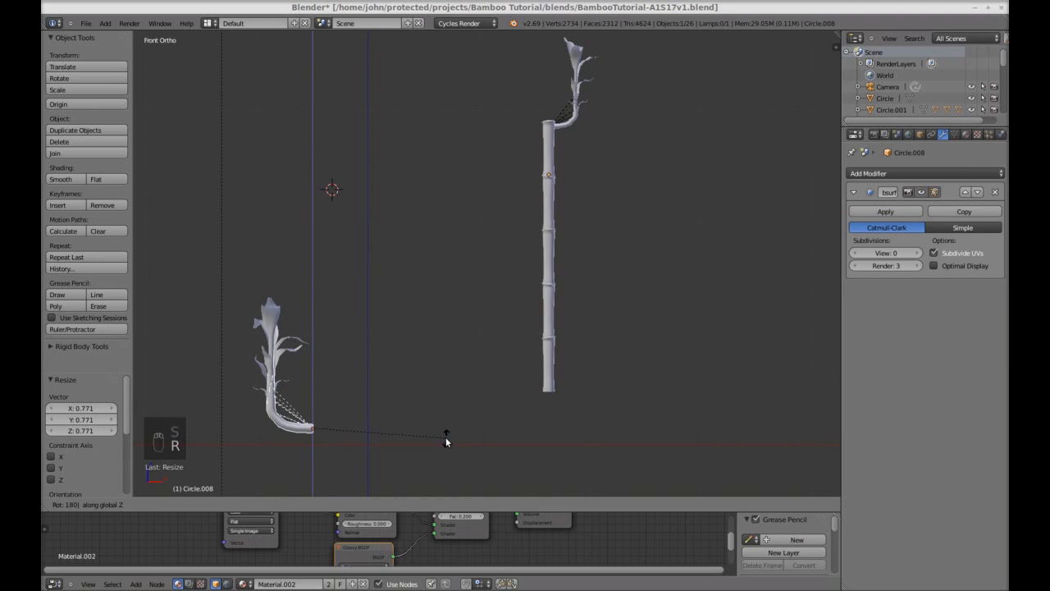
pyautogui.click(445, 439)
# - Move the larger shoot about 2.09 units in X and 2.20 in Z to the stalk's highest joint and scale it to about 0.52
pyautogui.press('g')
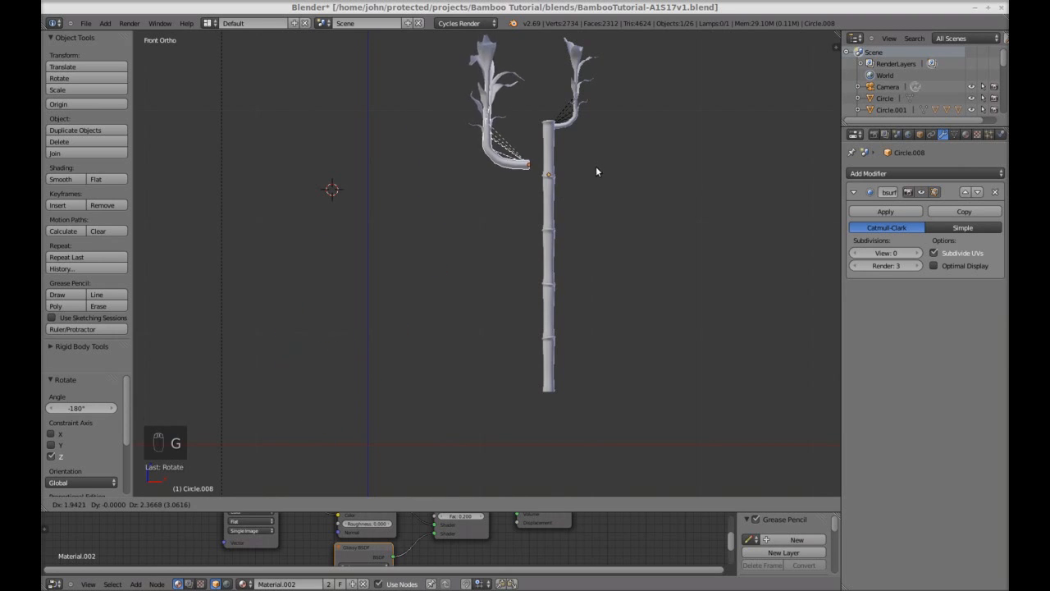
pyautogui.click(611, 179)
pyautogui.press('s')
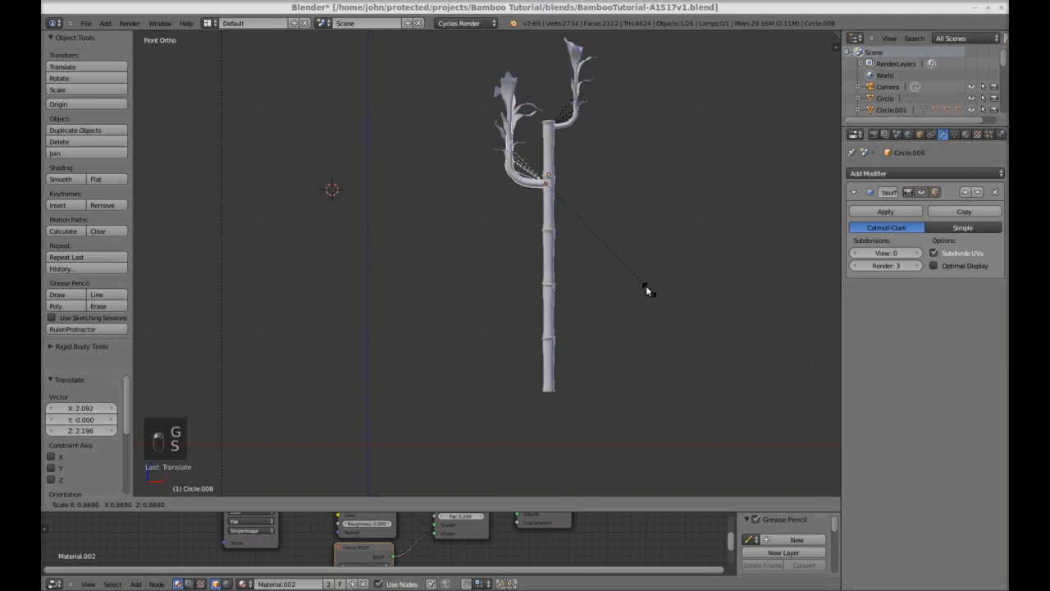
pyautogui.click(617, 223)
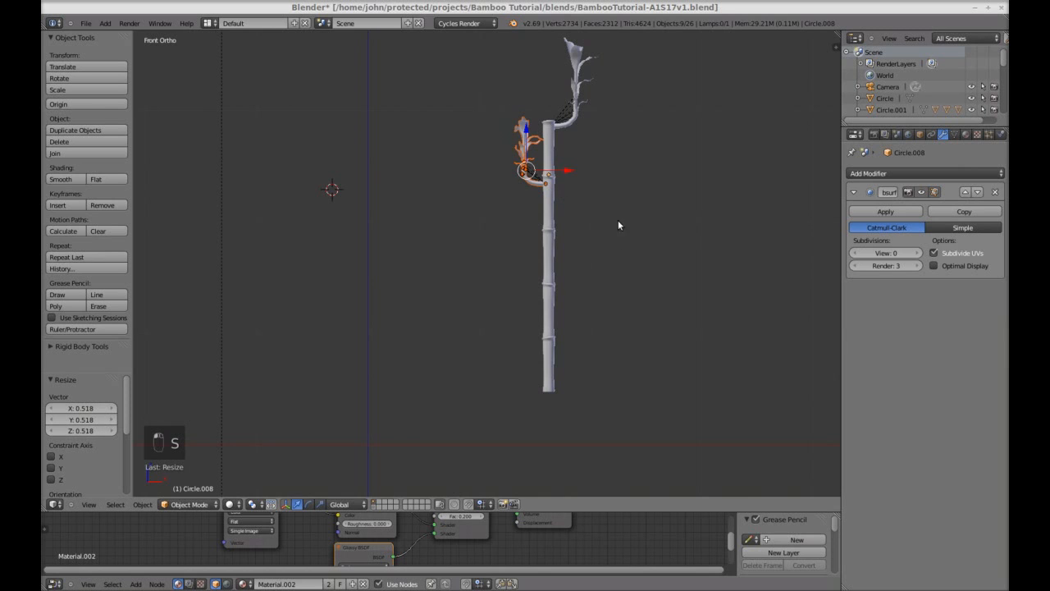
# - Rotate the lower shoot about -29.5 degrees in the top view and shift it about 0.010 in X and -0.009 in Y
pyautogui.press('KP_7')
pyautogui.scroll(2, 595, 164)
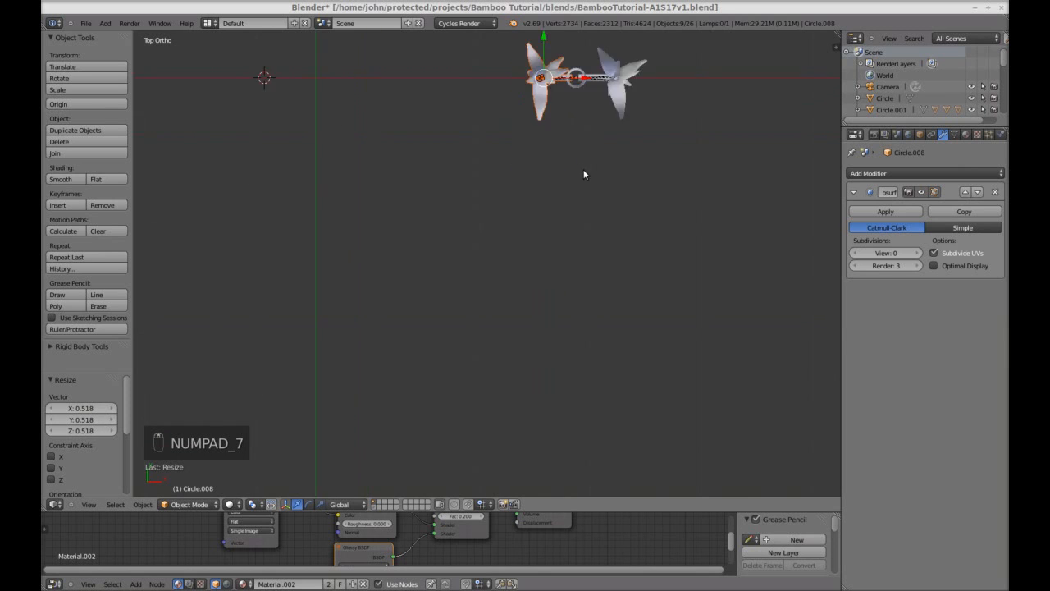
pyautogui.scroll(3, 498, 299)
pyautogui.press('r')
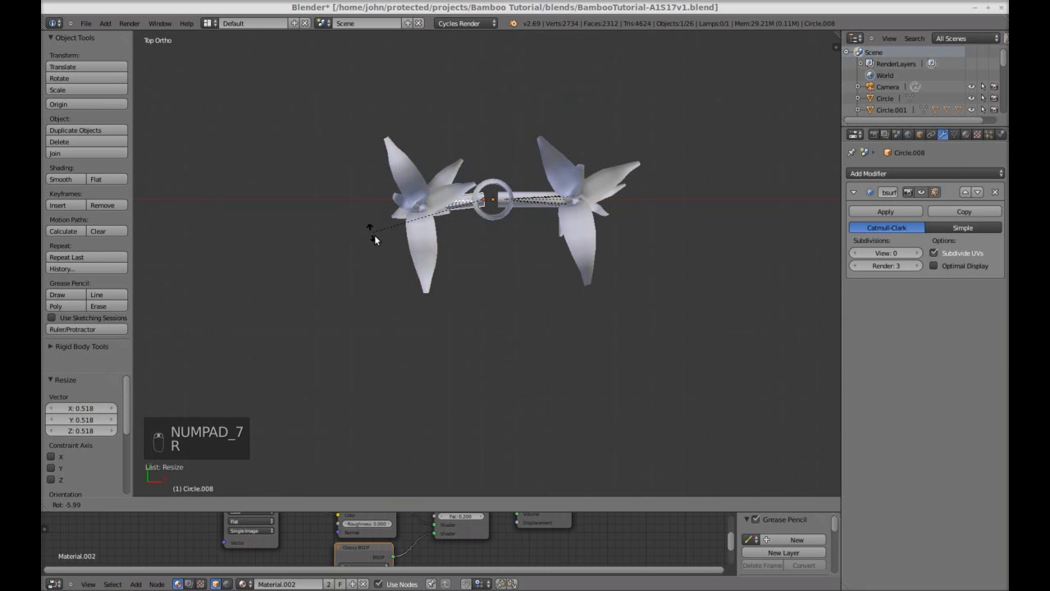
pyautogui.click(401, 271)
pyautogui.press('g')
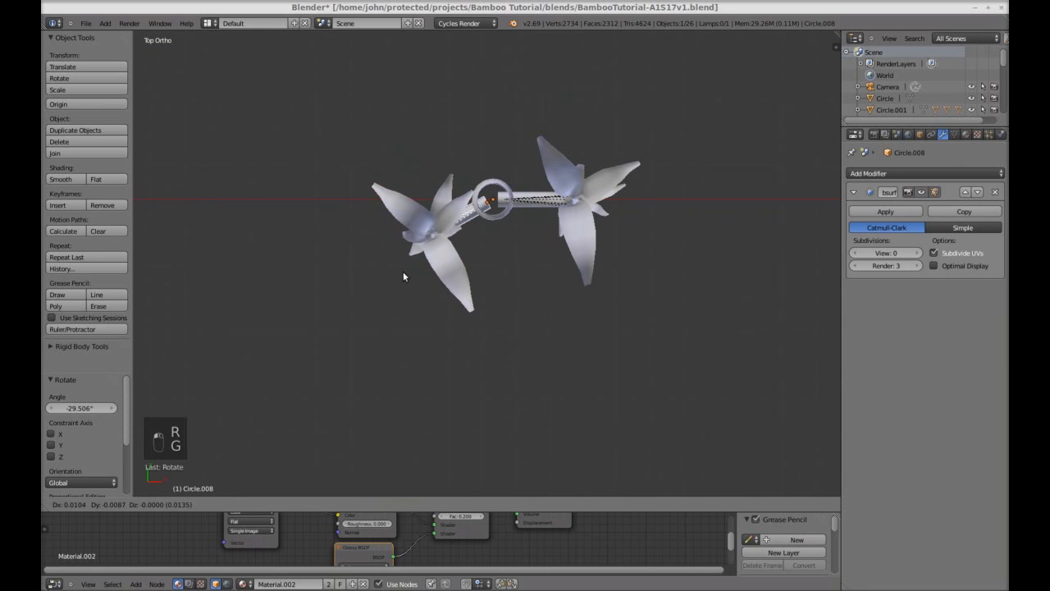
pyautogui.click(402, 271)
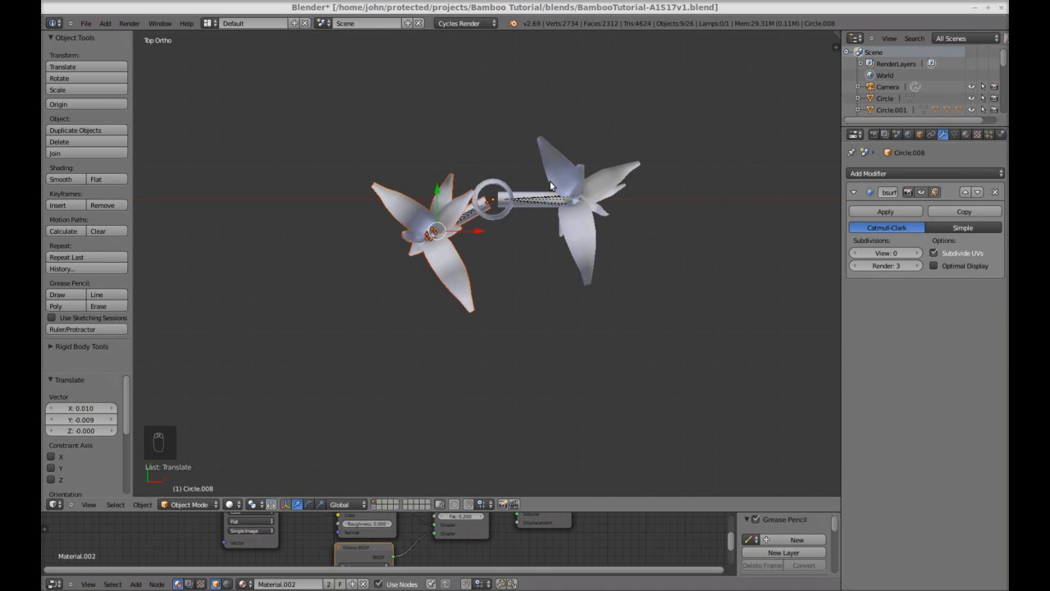
# - Select the whole upper leafy shoot and scale it to about 0.86
pyautogui.press('a')
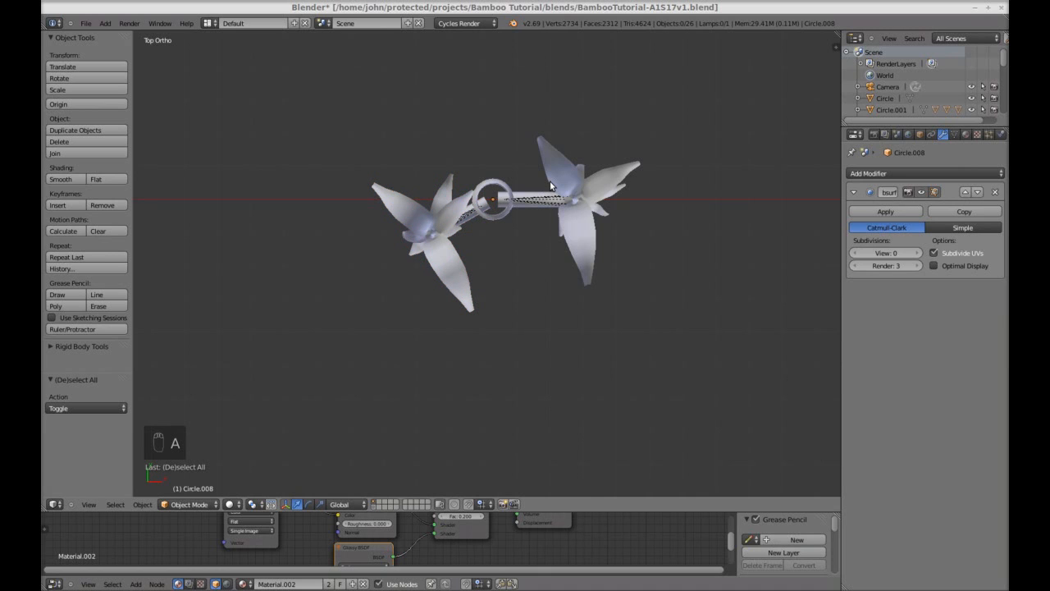
pyautogui.press('b')
pyautogui.moveTo(516, 159); pyautogui.dragTo(652, 320)
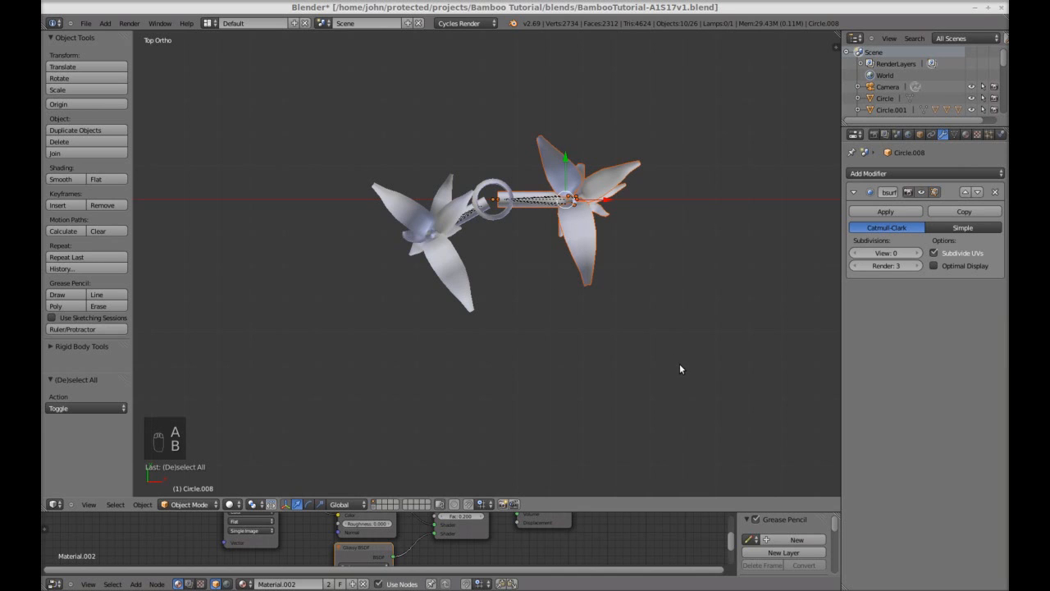
pyautogui.press('s')
pyautogui.click(647, 338)
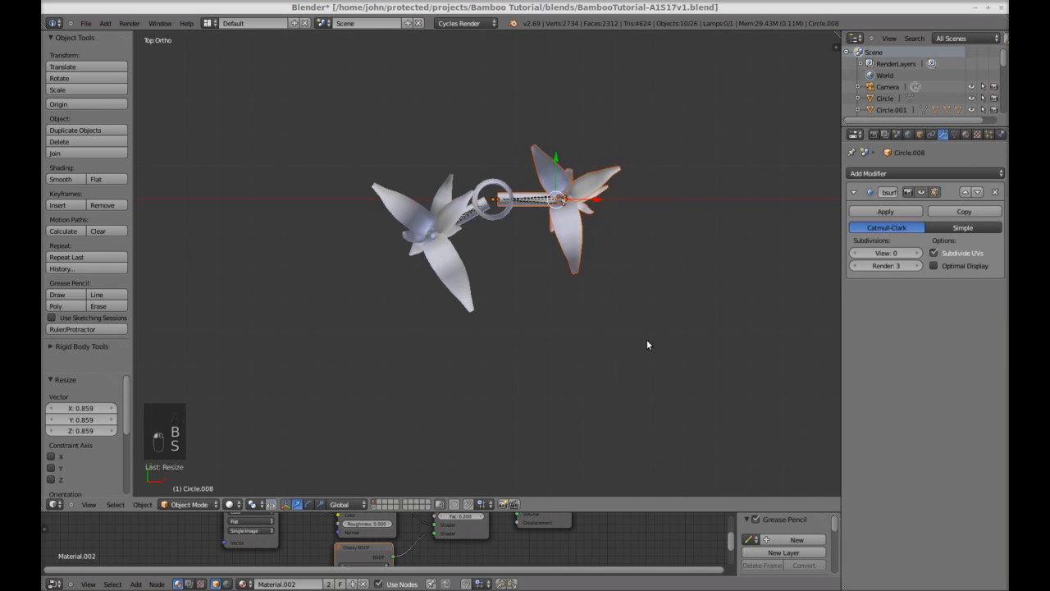
pyautogui.moveTo(579, 369); pyautogui.dragTo(559, 328, button='middle')
pyautogui.scroll(-2, 556, 325)
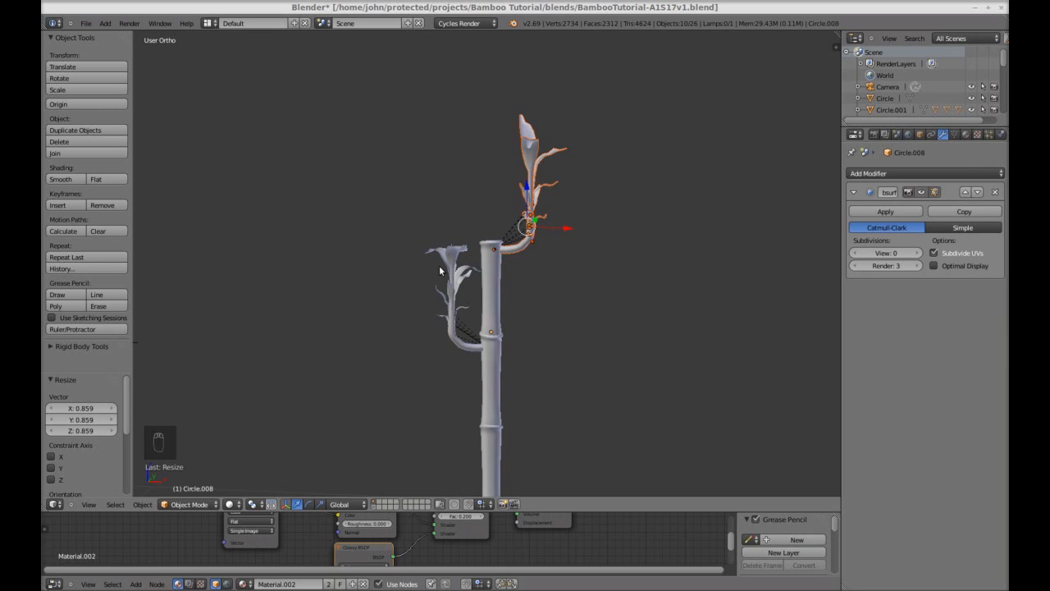
# - Rotate the upper shoot about -65.4 degrees in the top view and scale it down slightly
pyautogui.press('KP_7')
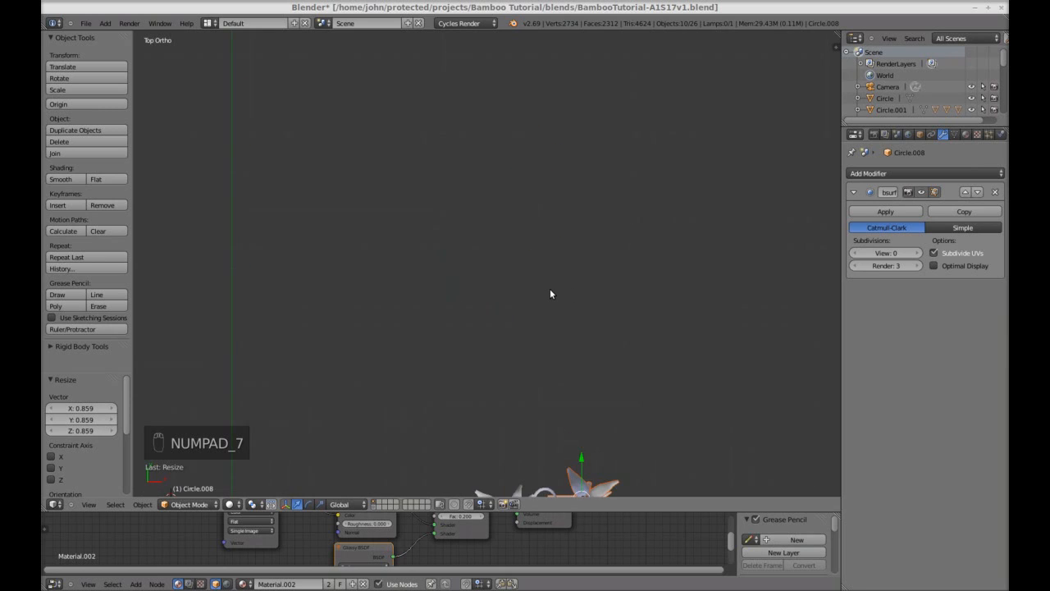
pyautogui.scroll(3, 498, 332)
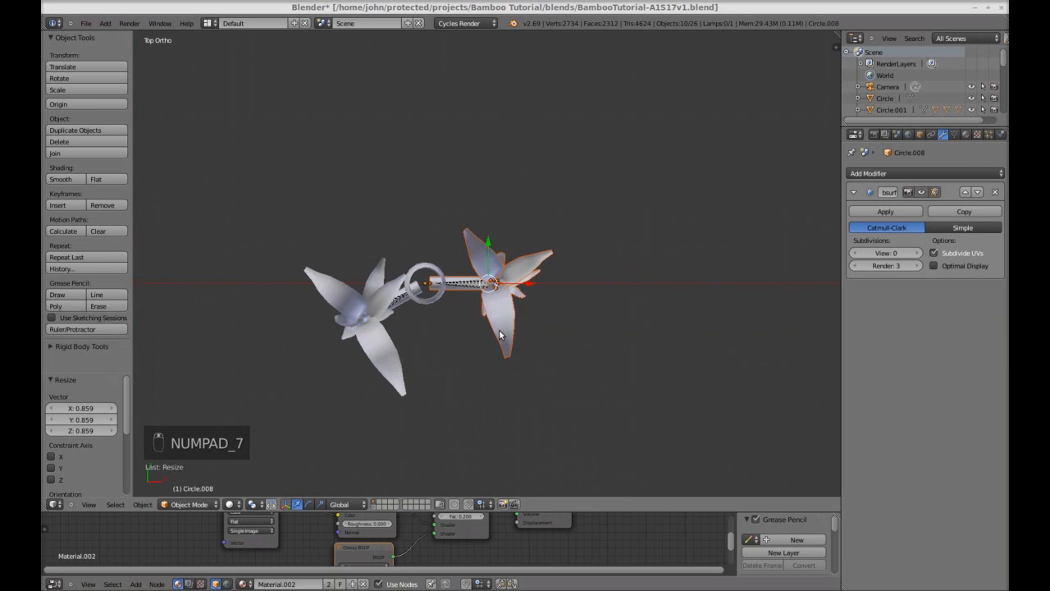
pyautogui.press('r')
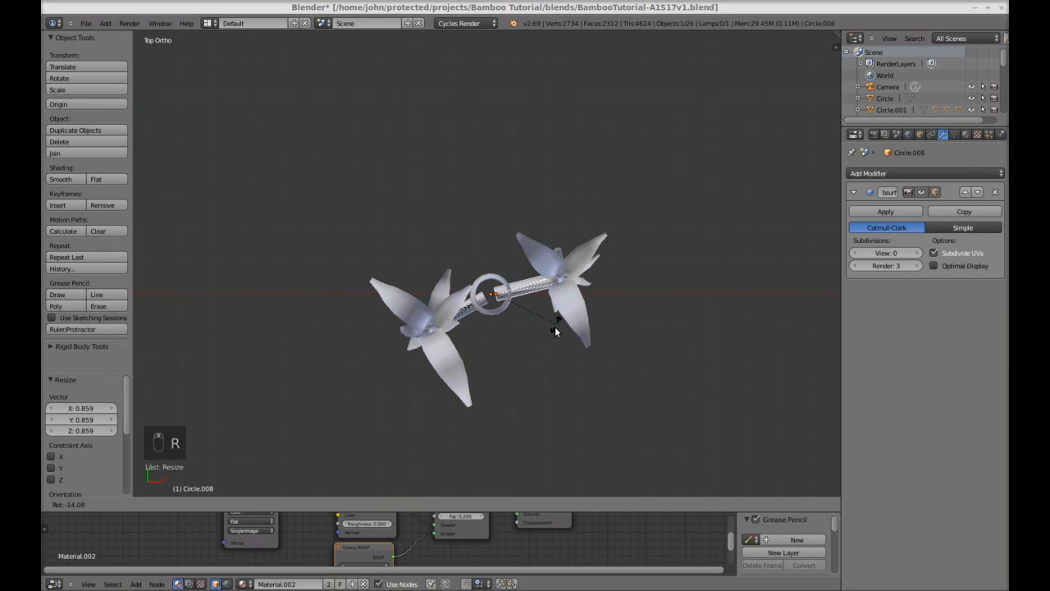
pyautogui.click(541, 275)
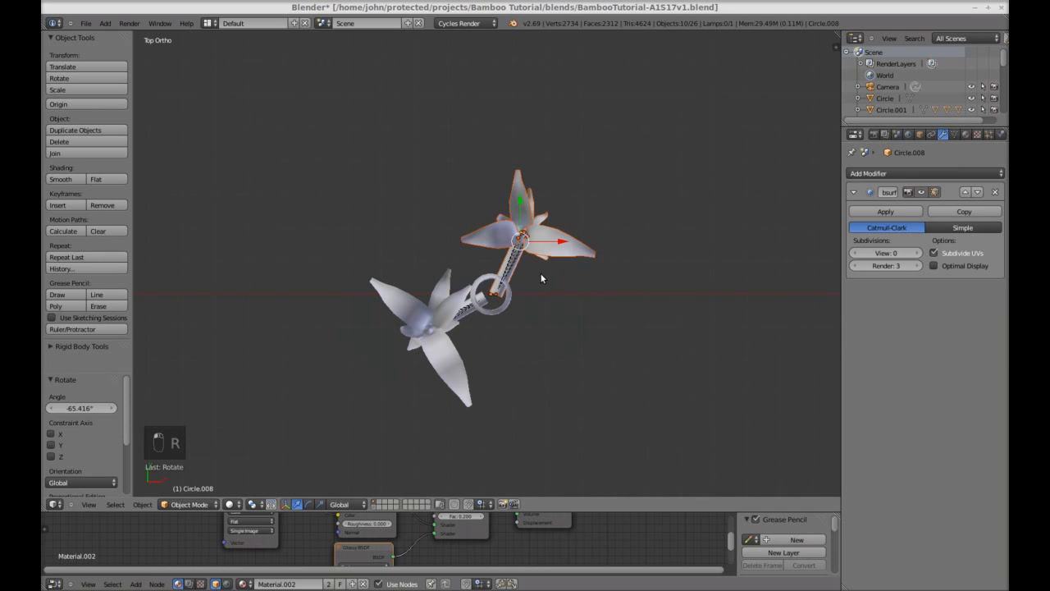
pyautogui.press('s')
pyautogui.click(564, 295)
# - Select the whole lower leafy shoot and scale it to about 0.88
pyautogui.press('a')
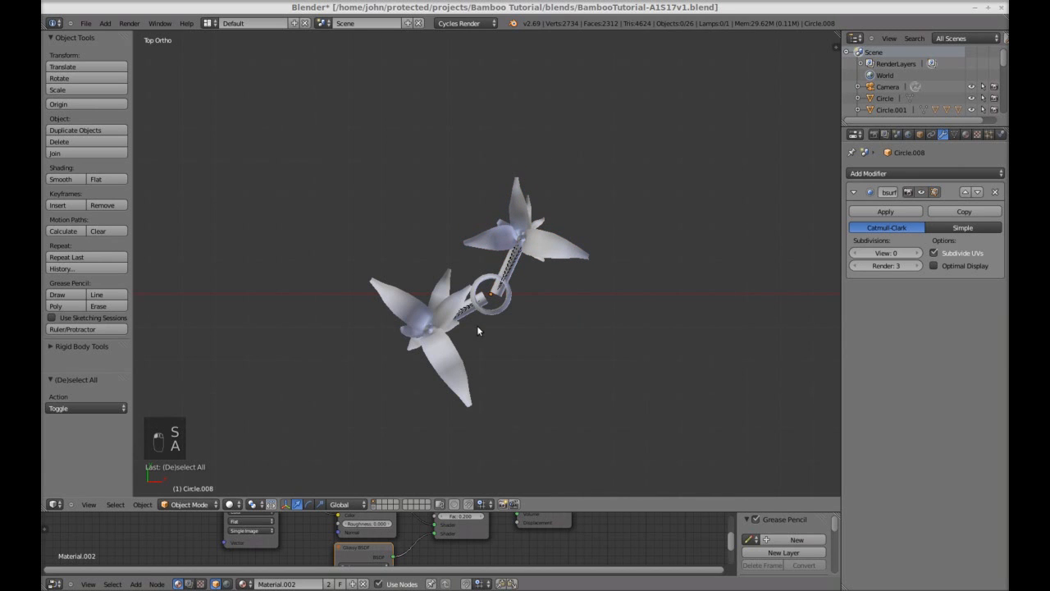
pyautogui.press('b')
pyautogui.moveTo(399, 299); pyautogui.dragTo(488, 380)
pyautogui.press('a')
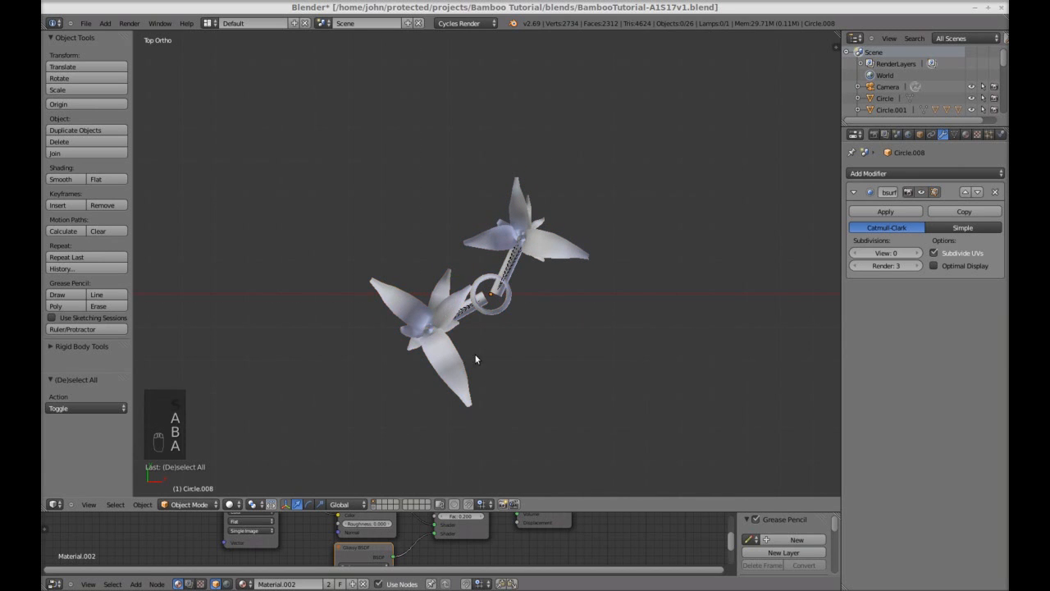
pyautogui.press('b')
pyautogui.moveTo(392, 294); pyautogui.dragTo(449, 386)
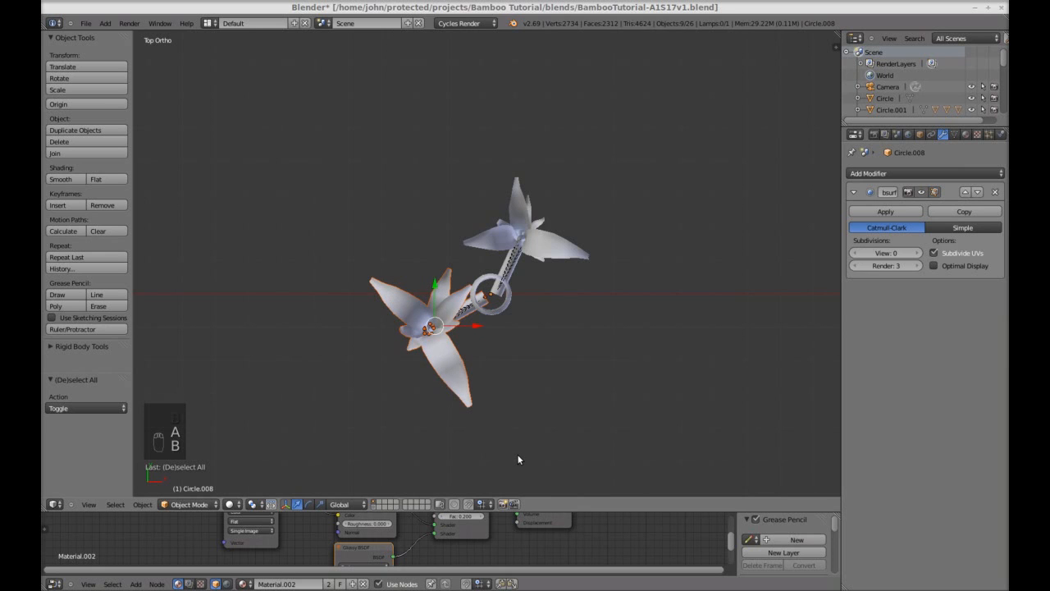
pyautogui.press('s')
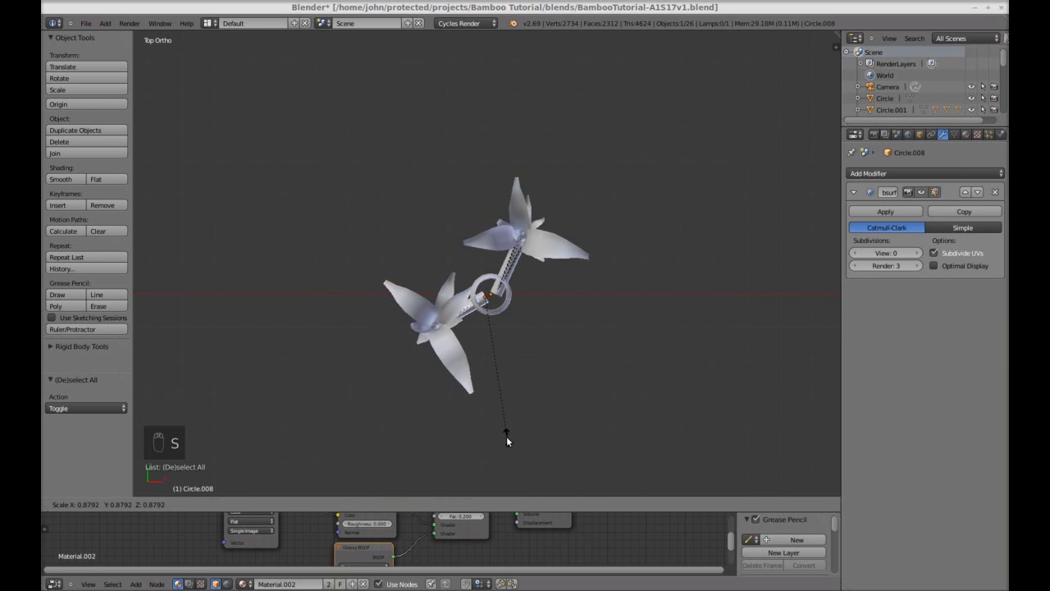
pyautogui.click(506, 436)
# - Raise the lower shoot slightly along global Z so its base sits just under the stalk's highest joint, and deselect it
pyautogui.press('KP_1')
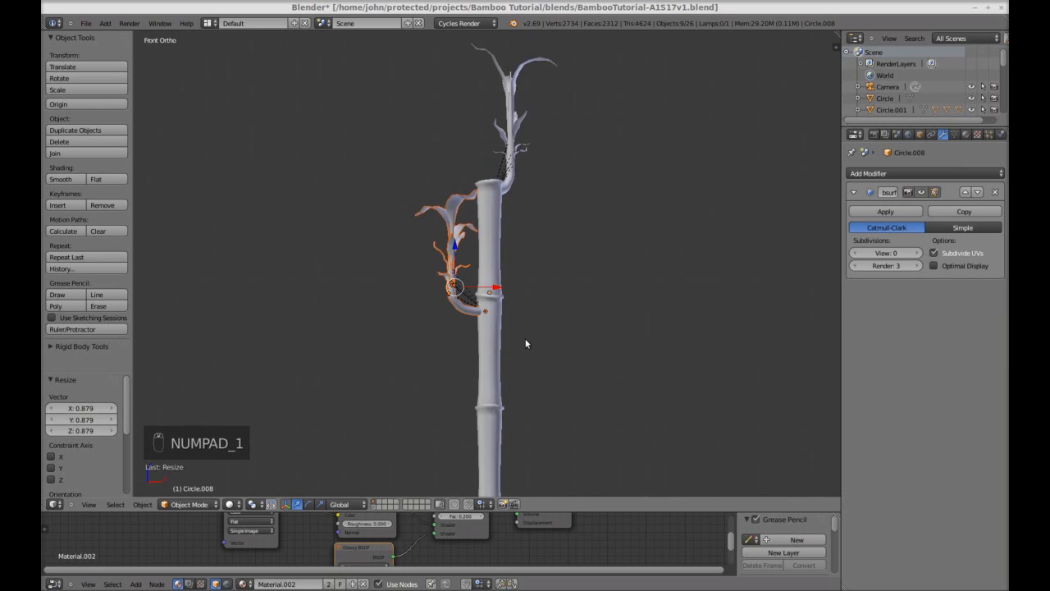
pyautogui.scroll(3, 525, 338)
pyautogui.press('g')
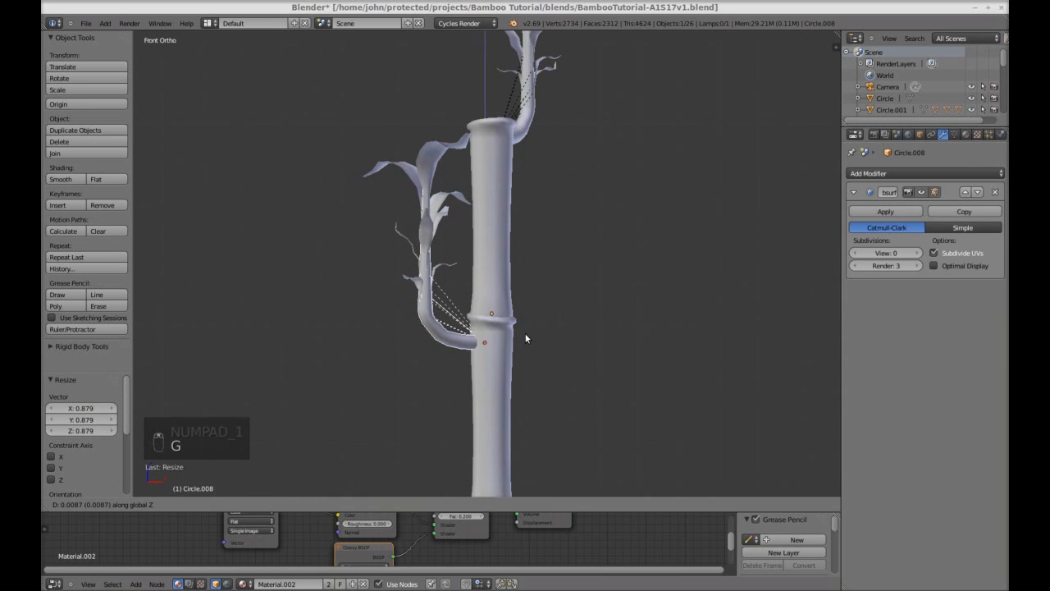
pyautogui.click(525, 325)
pyautogui.press('a')
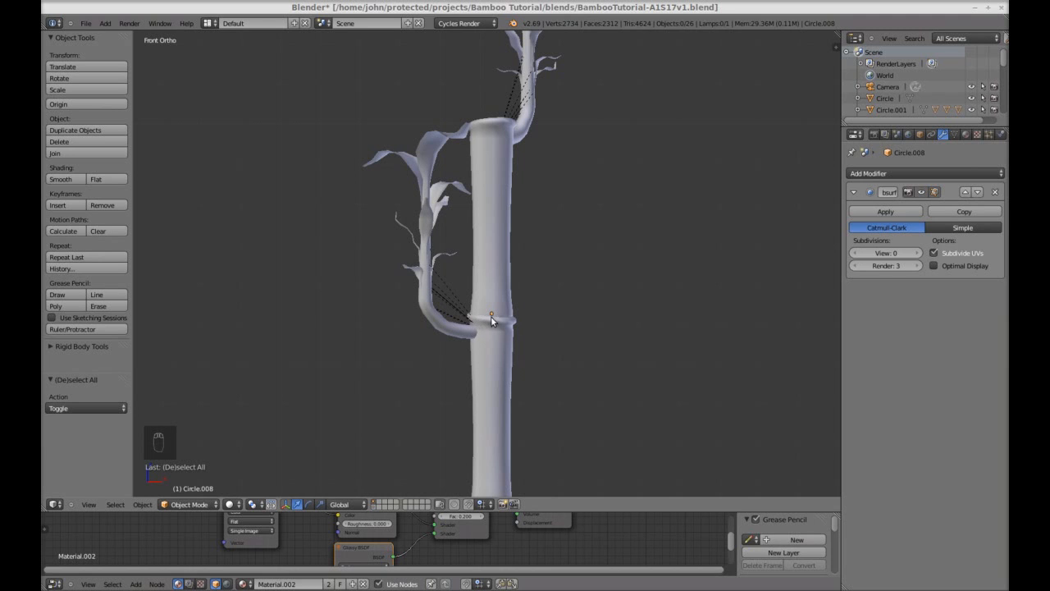
# - Select the upper shoot and nudge it slightly in the top view so its base meets the stalk's rim, and deselect it
pyautogui.moveTo(578, 158); pyautogui.dragTo(600, 181, button='middle')
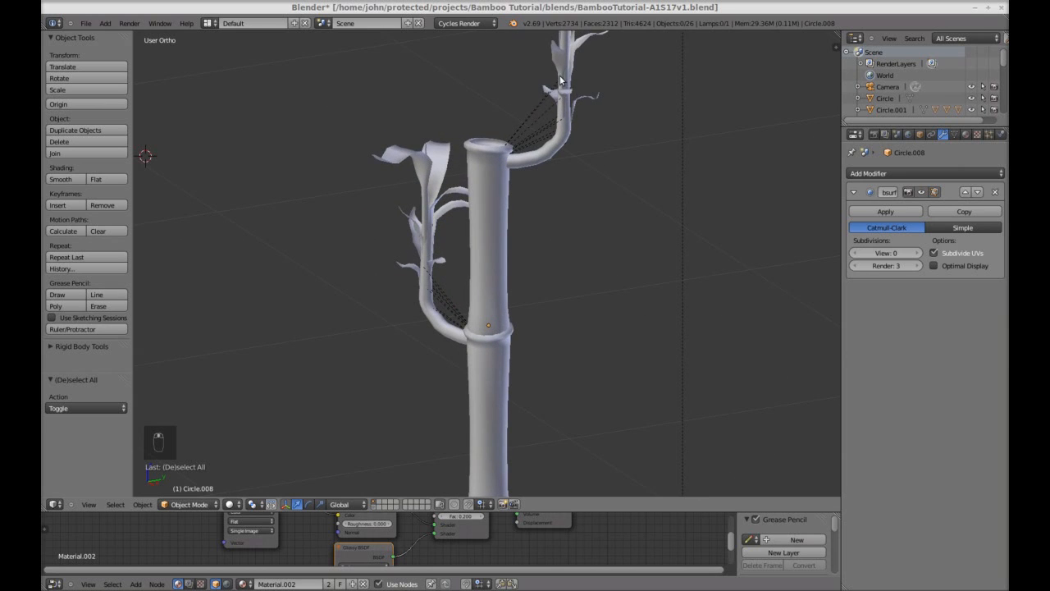
pyautogui.press('b')
pyautogui.moveTo(527, 45); pyautogui.dragTo(614, 200)
pyautogui.press('KP_7')
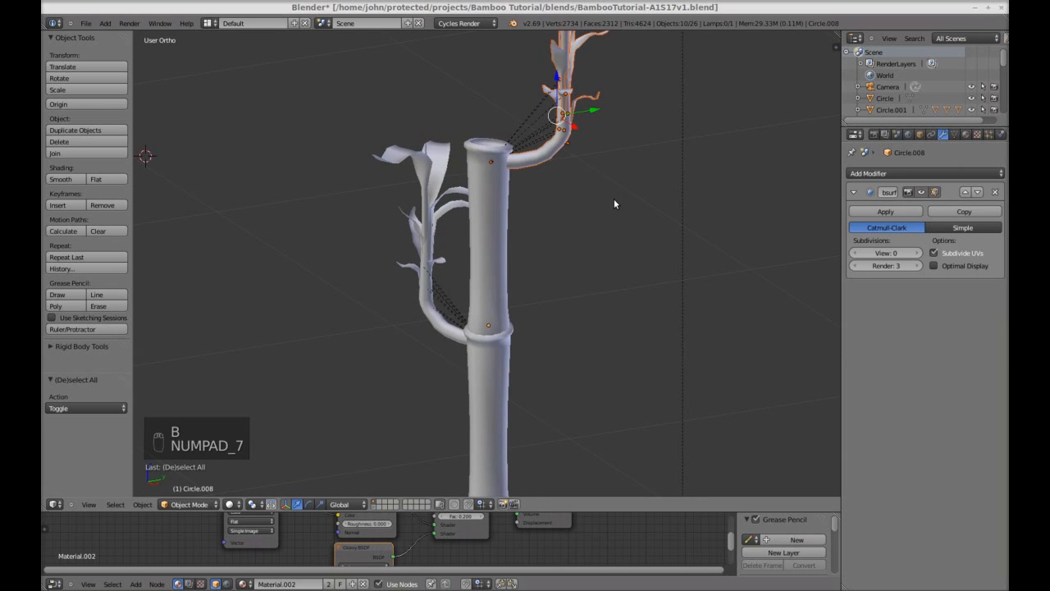
pyautogui.press('g')
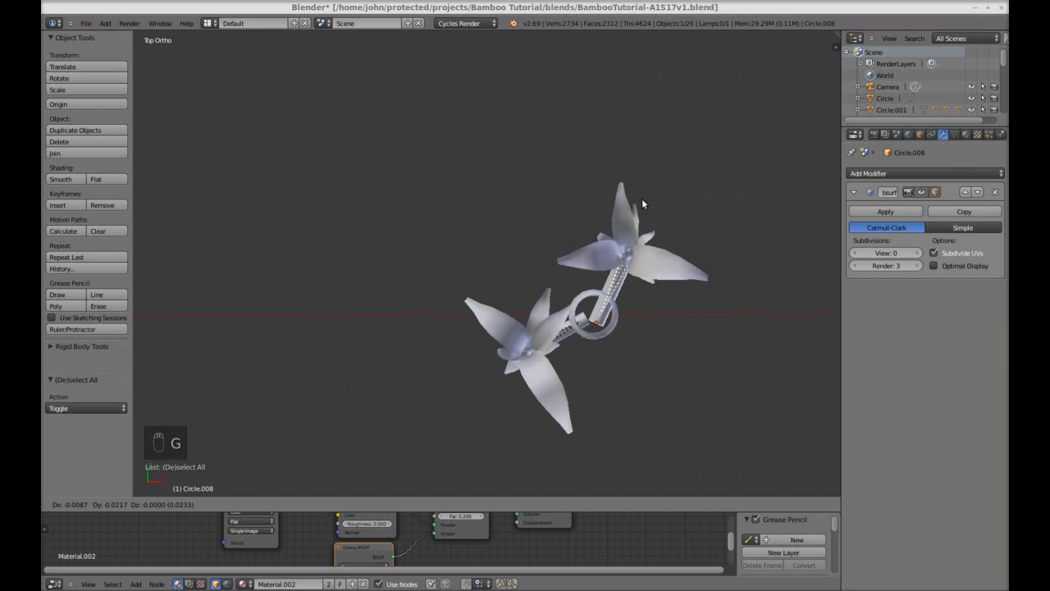
pyautogui.click(641, 199)
pyautogui.moveTo(676, 373); pyautogui.dragTo(602, 311, button='middle')
pyautogui.press('a')
# - Select the entire bamboo plant with both shoots and make a linked duplicate offset 0.8 units in X
pyautogui.moveTo(630, 379); pyautogui.dragTo(581, 276, button='middle')
pyautogui.scroll(-3, 612, 353)
pyautogui.press('KP_1')
pyautogui.scroll(-3, 590, 322)
pyautogui.press('a')
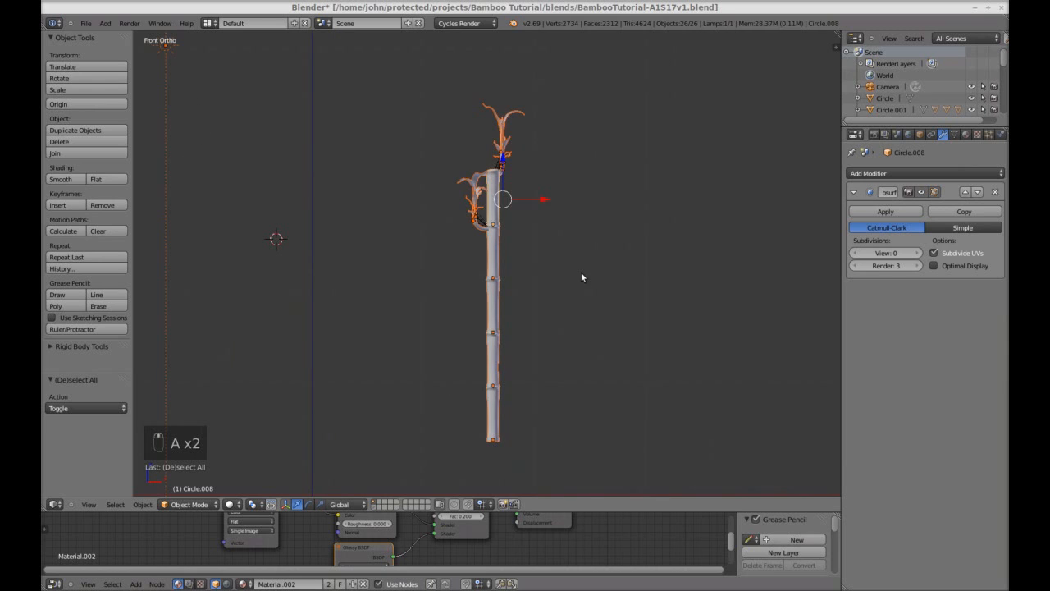
pyautogui.press('a')
pyautogui.press('b')
pyautogui.moveTo(452, 129); pyautogui.dragTo(535, 435)
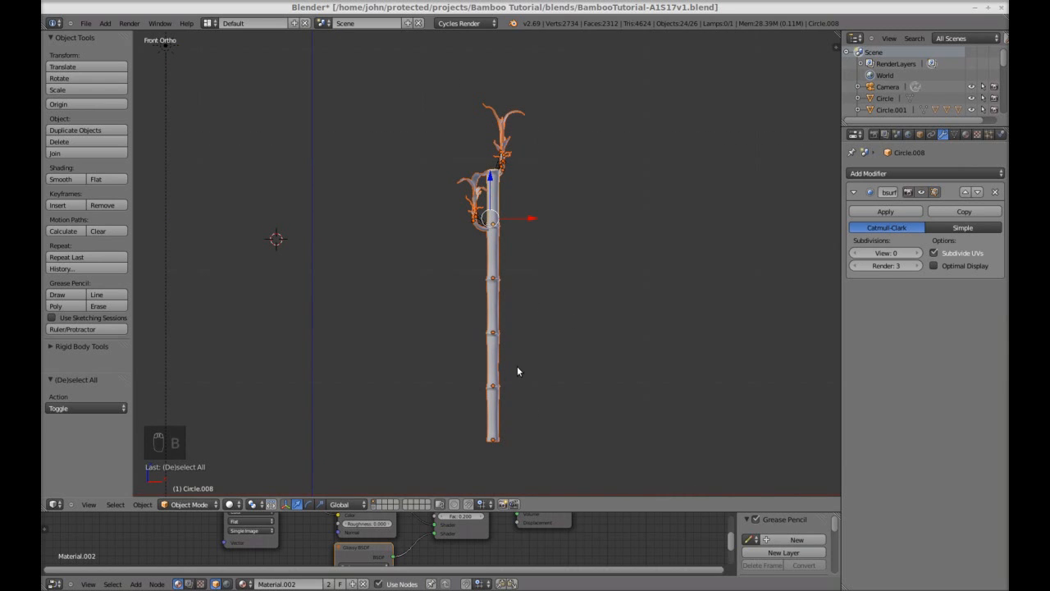
pyautogui.hotkey('alt', 'd')
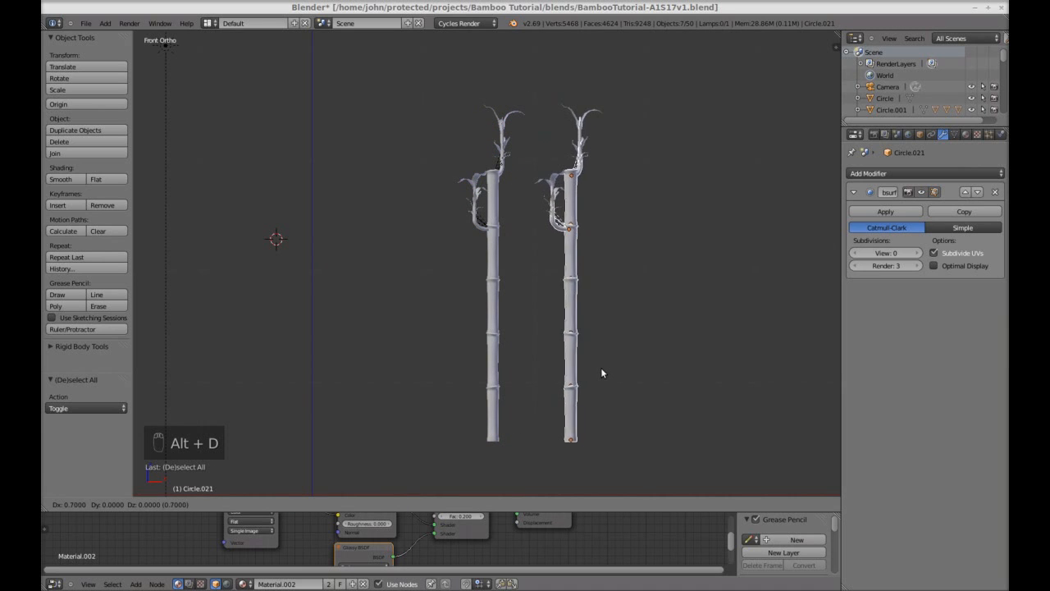
pyautogui.write('0.8')
pyautogui.press('Return')
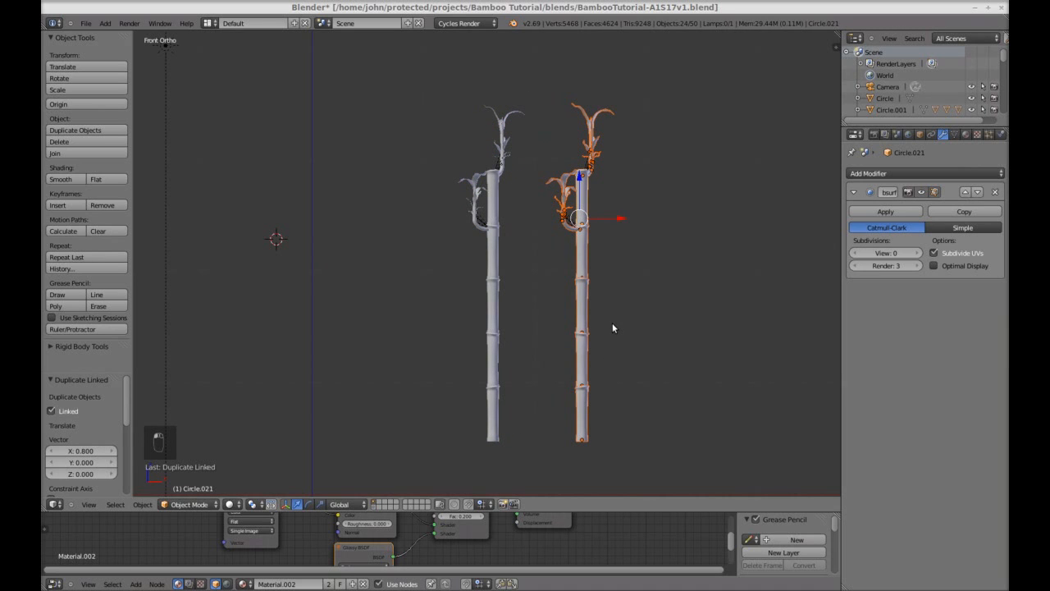
# - Rotate the duplicated plant 200 degrees around global Z and about -62.8 degrees more in the top view
pyautogui.write('r')
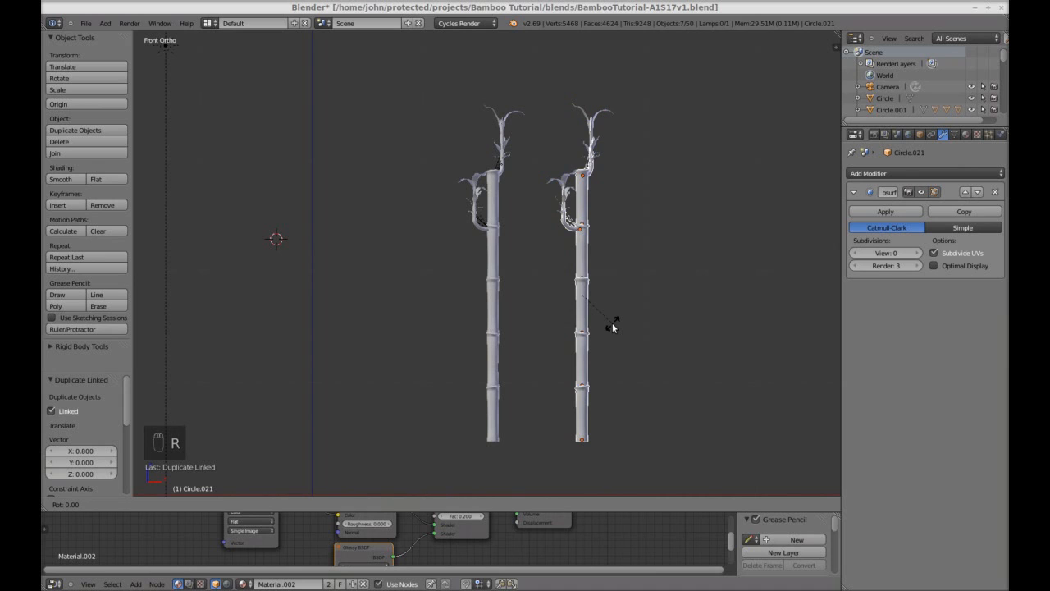
pyautogui.write('z2')
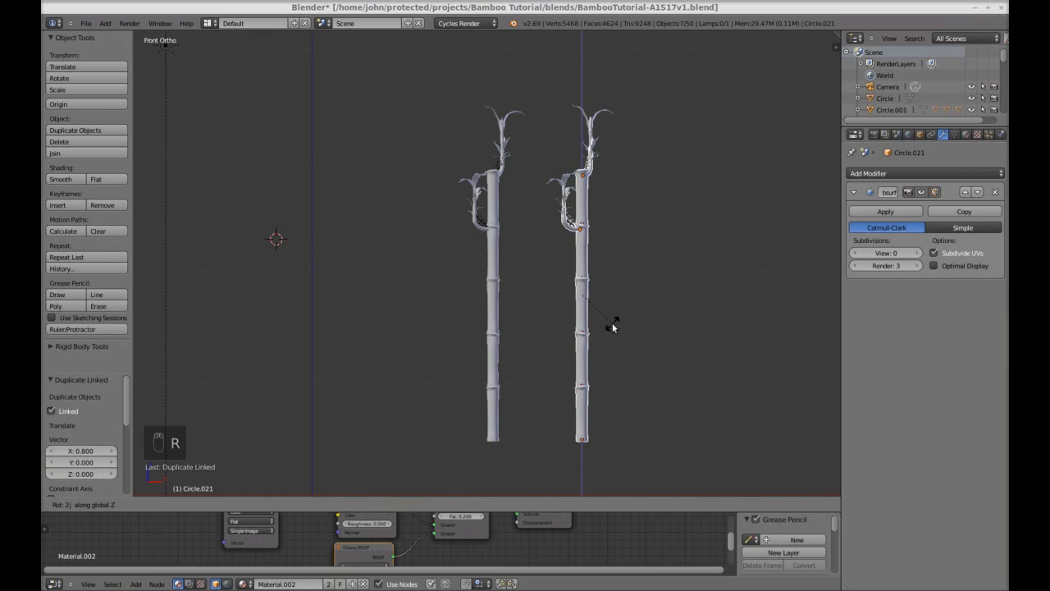
pyautogui.write('00')
pyautogui.click(612, 327)
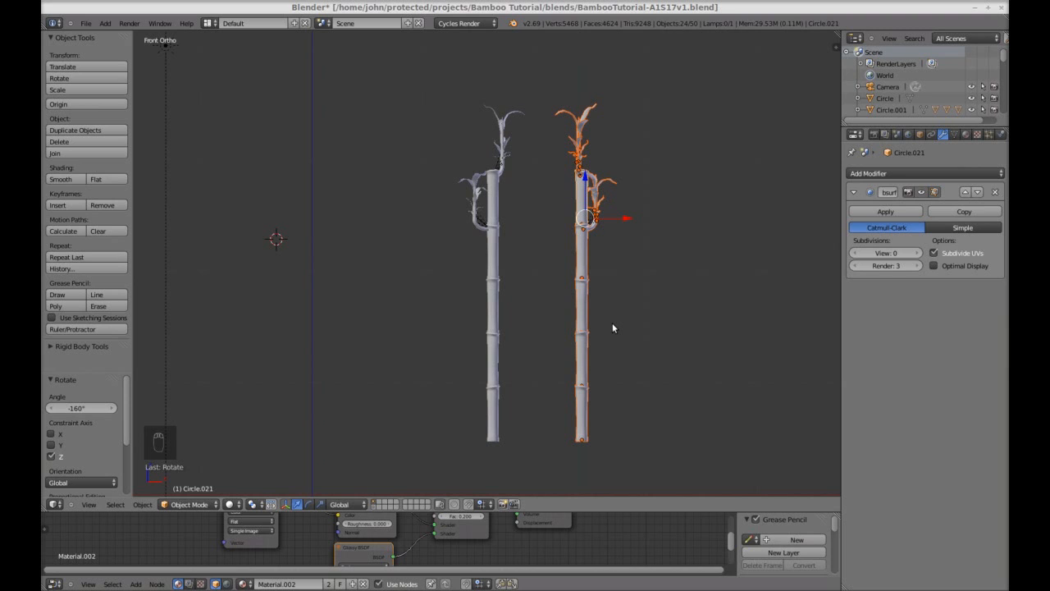
pyautogui.press('KP_7')
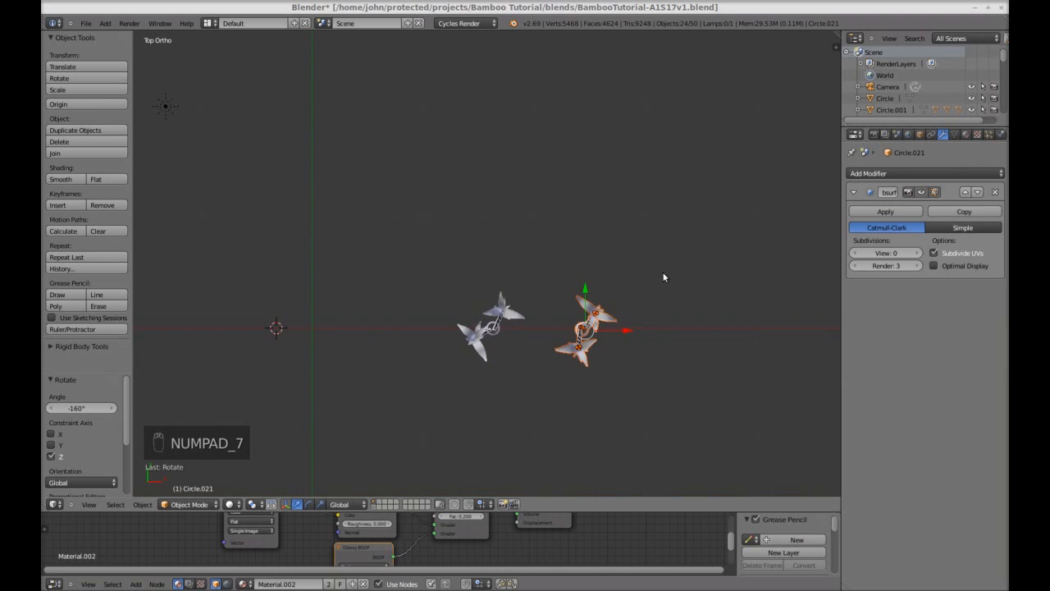
pyautogui.press('r')
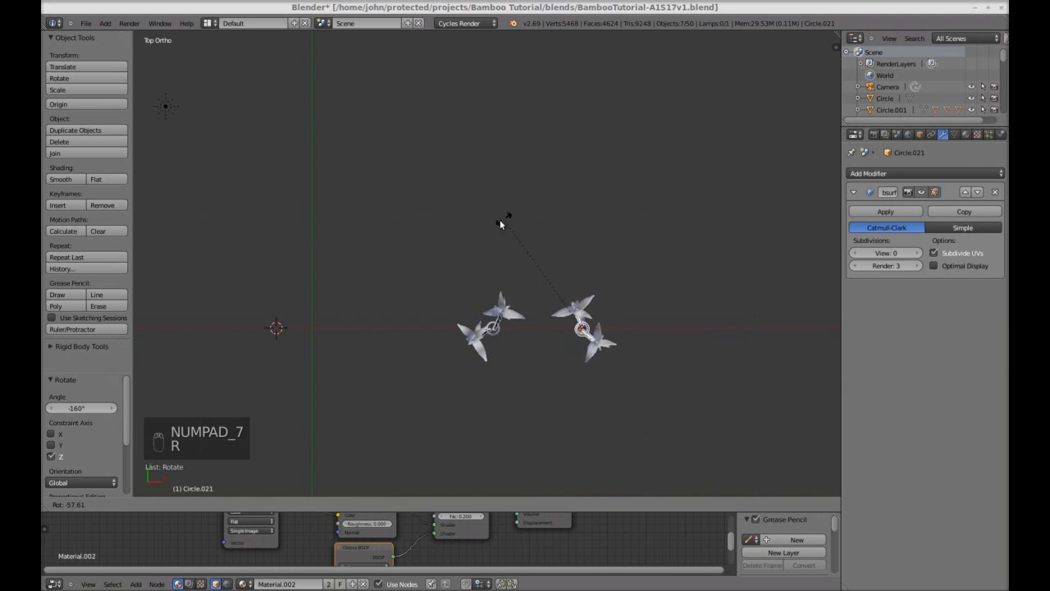
pyautogui.click(495, 227)
# - Reselect the whole duplicated plant and lower it about 0.243 units along global Z
pyautogui.press('KP_1')
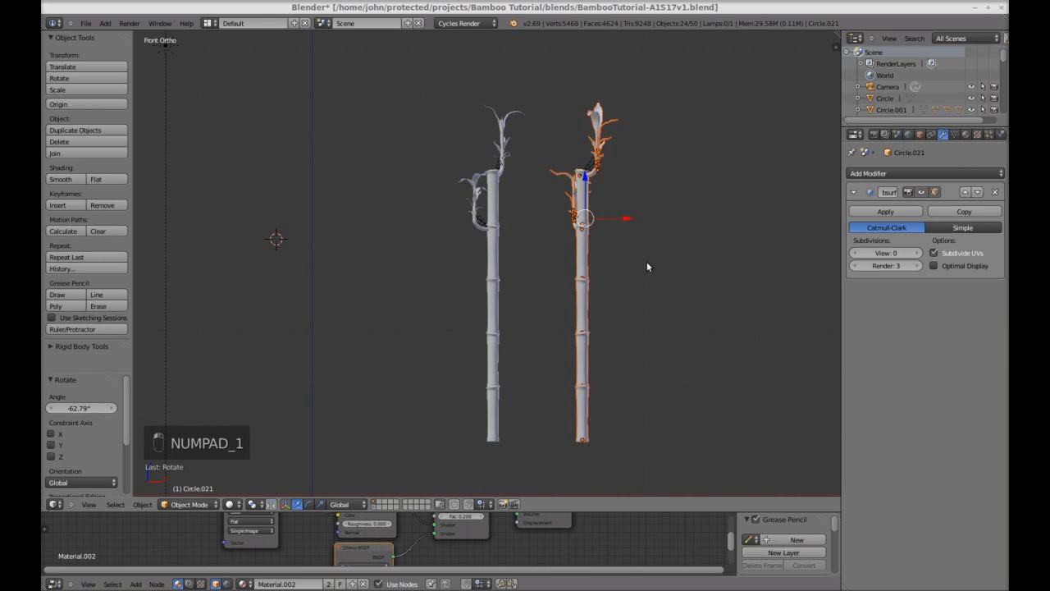
pyautogui.press('a')
pyautogui.press('a')
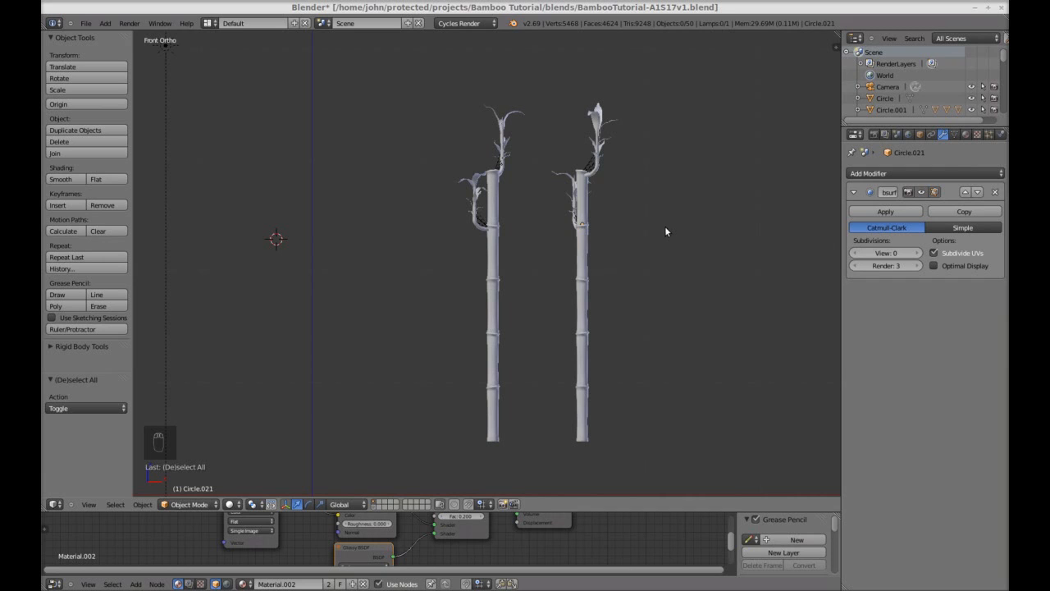
pyautogui.press('b')
pyautogui.moveTo(558, 147); pyautogui.dragTo(635, 425)
pyautogui.press('g')
pyautogui.middleClick(667, 157)
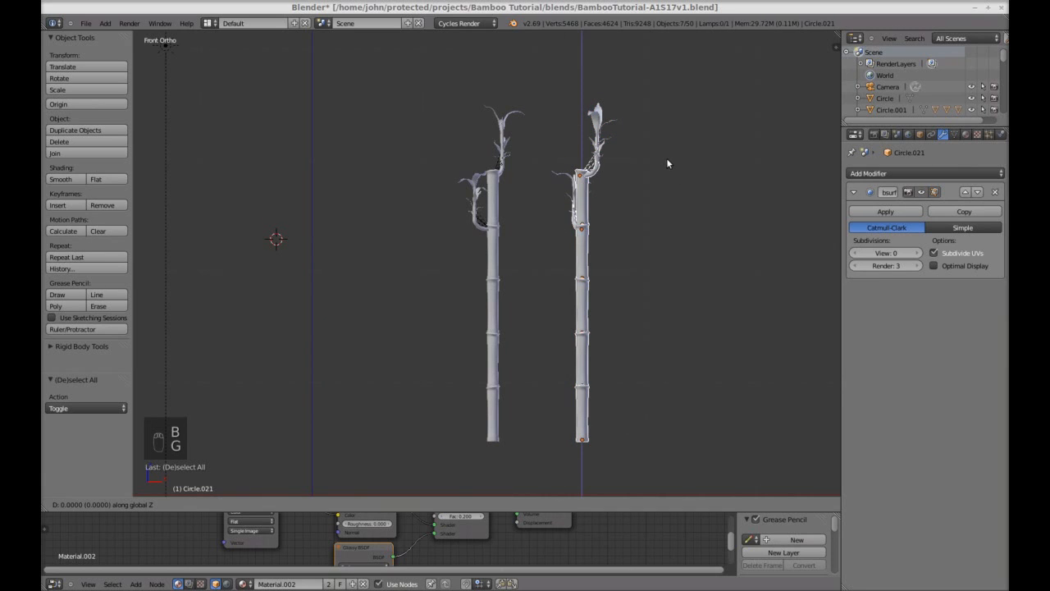
pyautogui.click(669, 184)
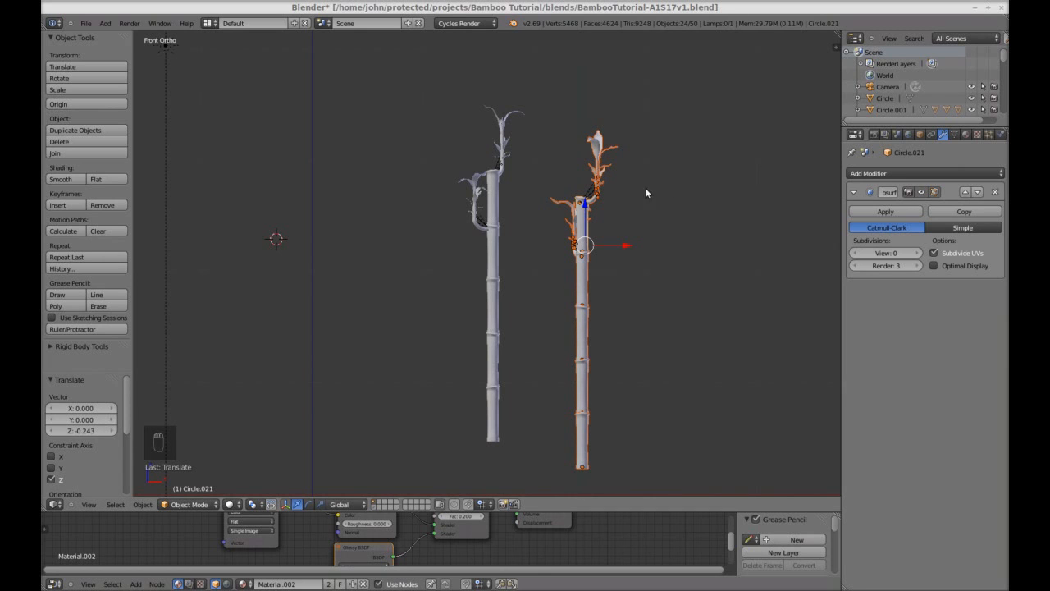
# - Tilt the duplicated plant slightly counterclockwise in the front view and deselect it
pyautogui.press('r')
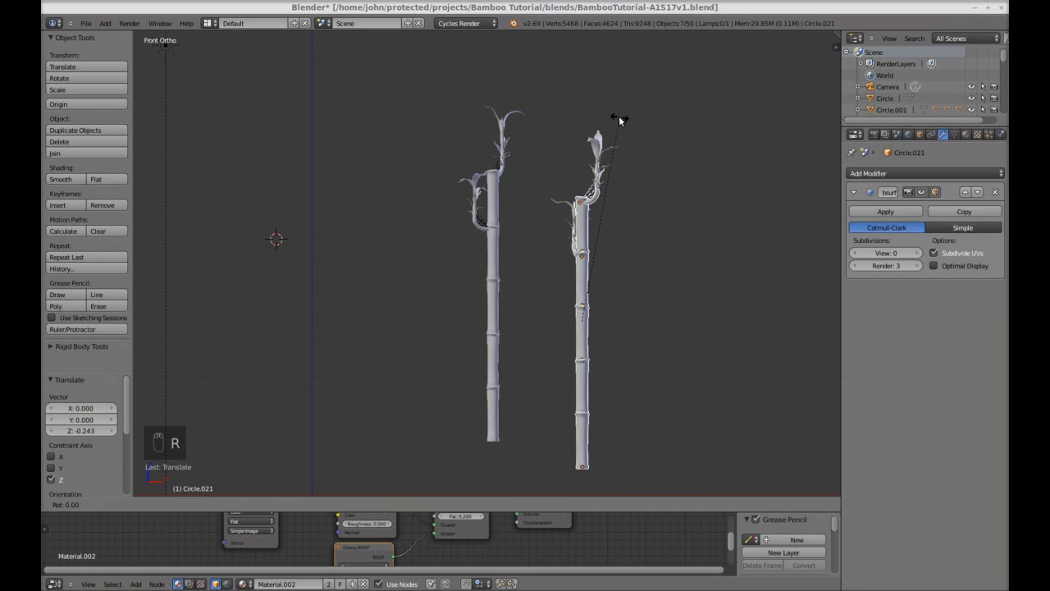
pyautogui.click(613, 122)
pyautogui.press('a')
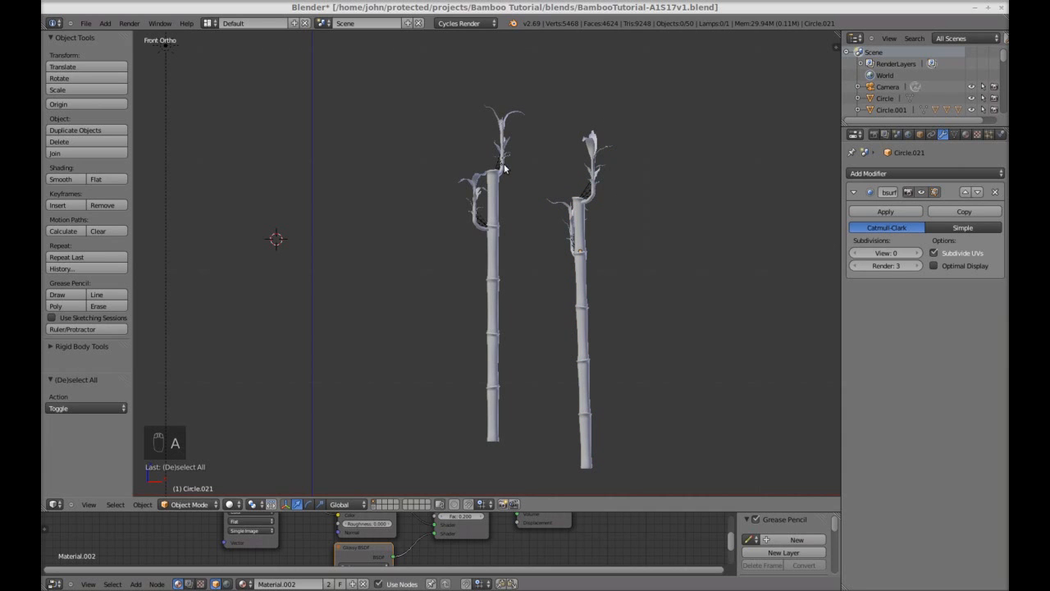
# - Select the whole original plant, make a linked duplicate offset 1.5 units in X, and deselect it
pyautogui.press('b')
pyautogui.moveTo(447, 136); pyautogui.dragTo(533, 407)
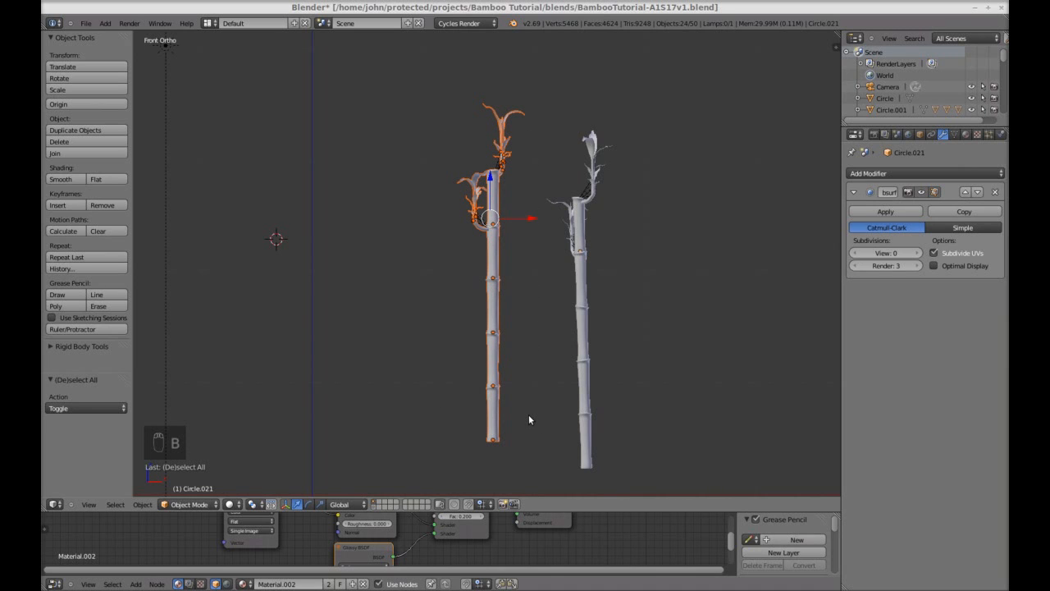
pyautogui.hotkey('alt', 'd')
pyautogui.click(693, 419)
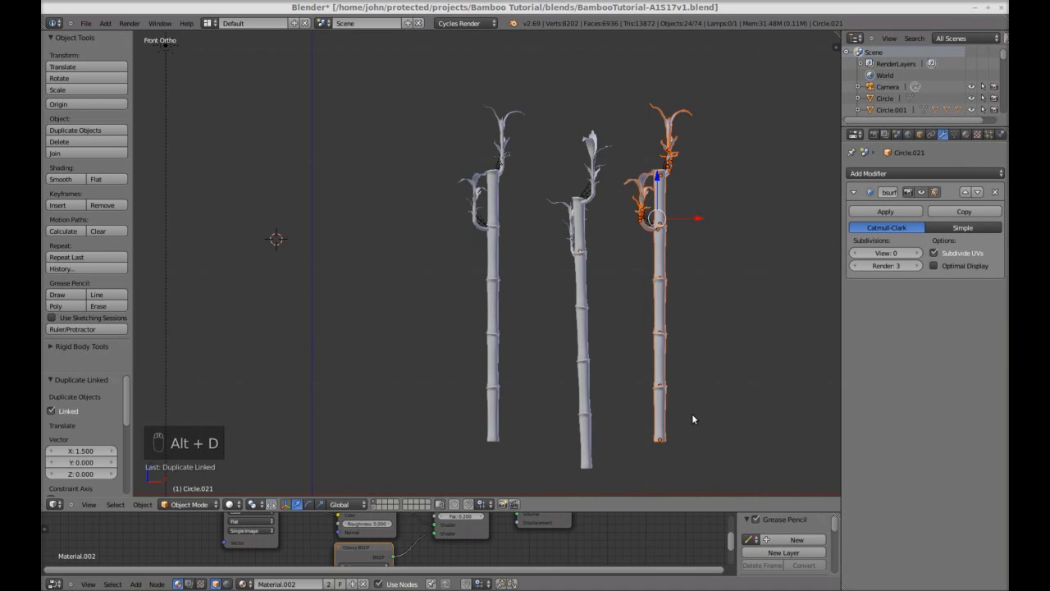
pyautogui.press('a')
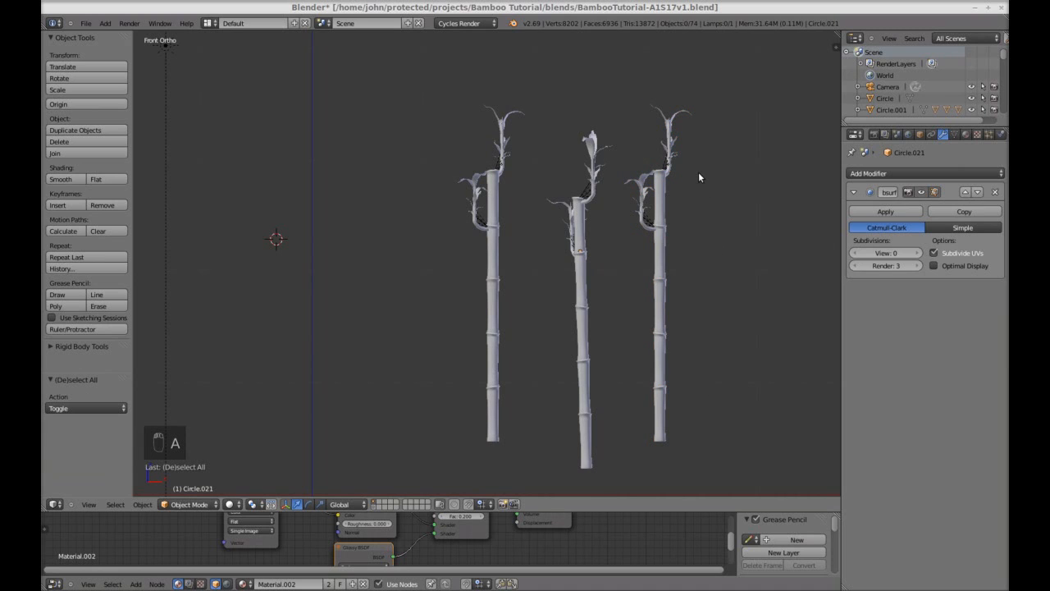
# - Move the third plant's upper shoot down and to the outer side, clear of its stalk
pyautogui.press('b')
pyautogui.moveTo(649, 93); pyautogui.dragTo(694, 162)
pyautogui.press('g')
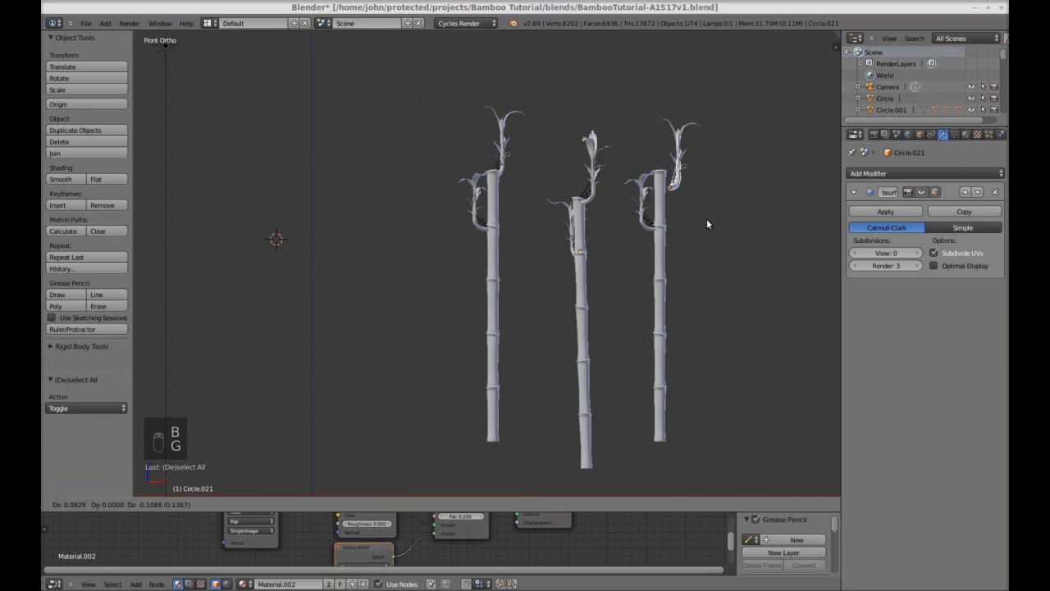
pyautogui.click(725, 249)
pyautogui.press('a')
# - Raise the third plant's lower shoot about 0.45 units along global Z so it attaches at the stalk's top
pyautogui.press('b')
pyautogui.moveTo(624, 162); pyautogui.dragTo(648, 241)
pyautogui.press('g')
pyautogui.press('z')
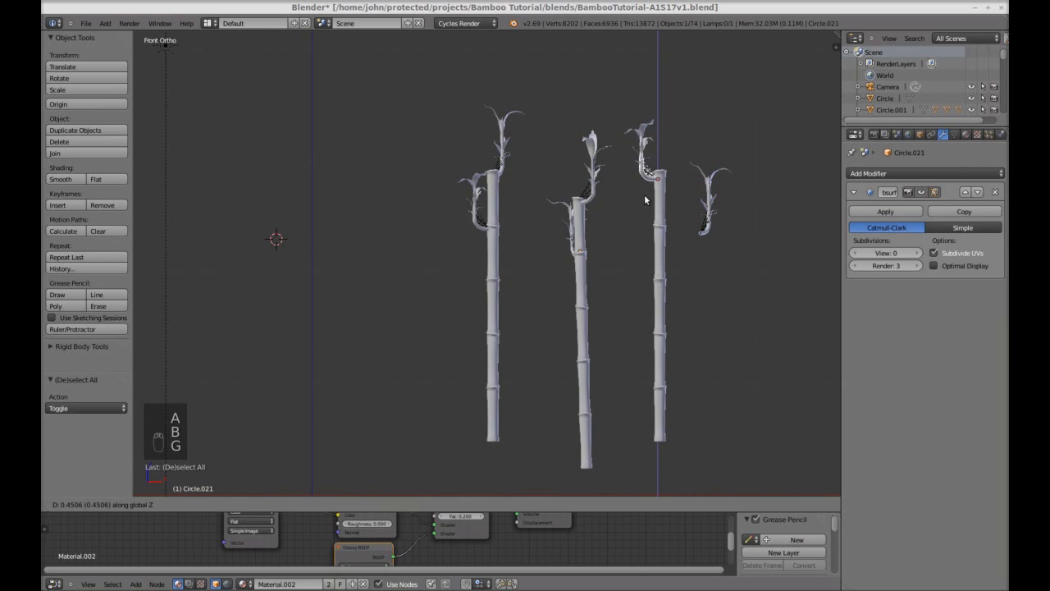
pyautogui.click(645, 197)
pyautogui.press('a')
# - Move the detached shoot -0.326 in X and 0.031 in Z to the third stalk's upper joint, and scale it down
pyautogui.press('b')
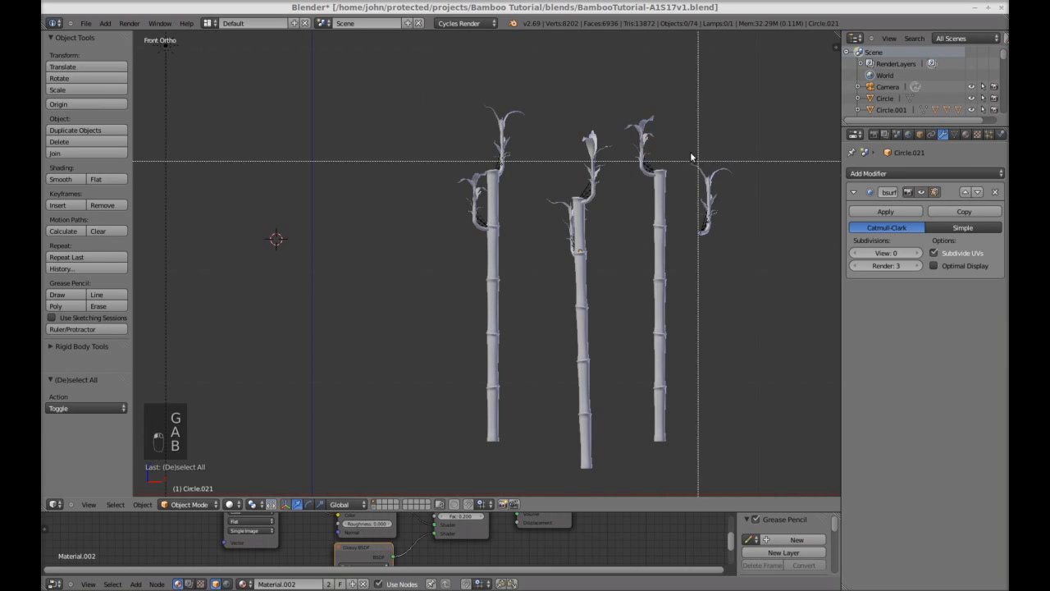
pyautogui.moveTo(694, 159); pyautogui.dragTo(743, 248)
pyautogui.press('g')
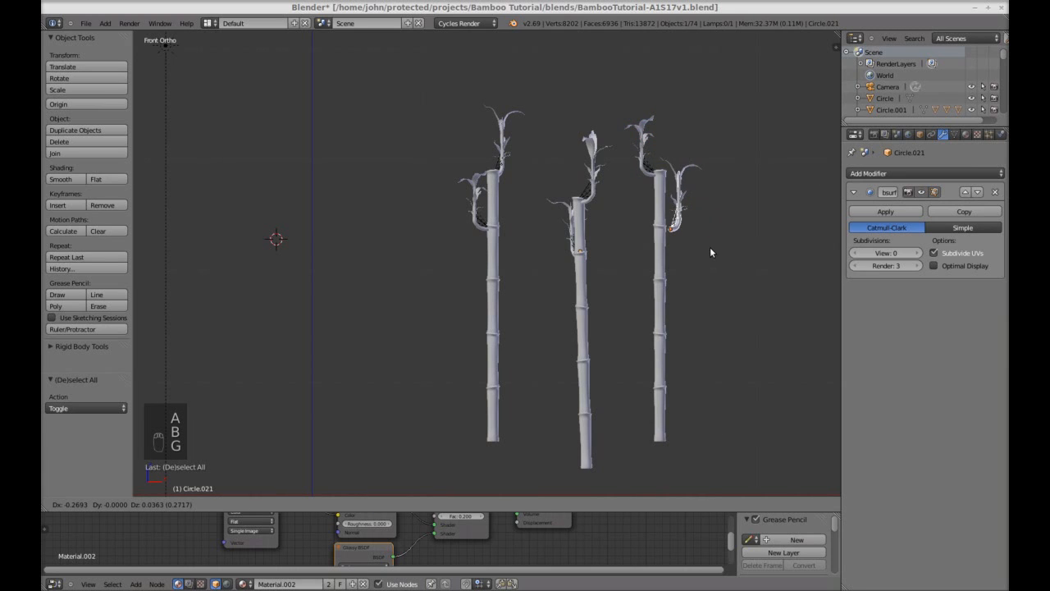
pyautogui.click(704, 246)
pyautogui.press('s')
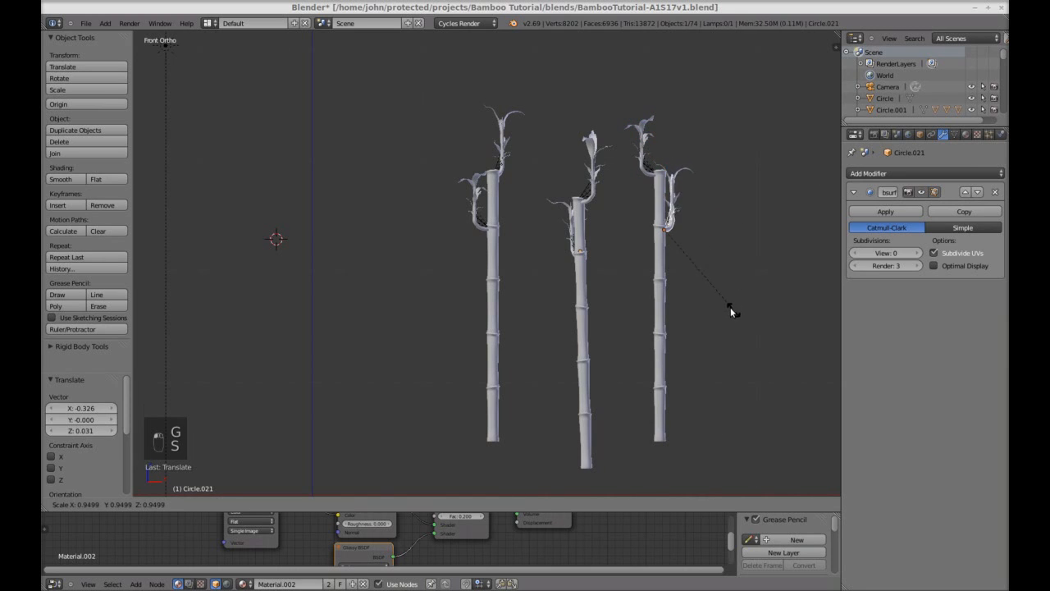
pyautogui.click(718, 297)
pyautogui.press('a')
# - Shift the third plant's smaller shoot -0.024 in X and 0.012 in Y in the top view to meet the stalk
pyautogui.press('KP_7')
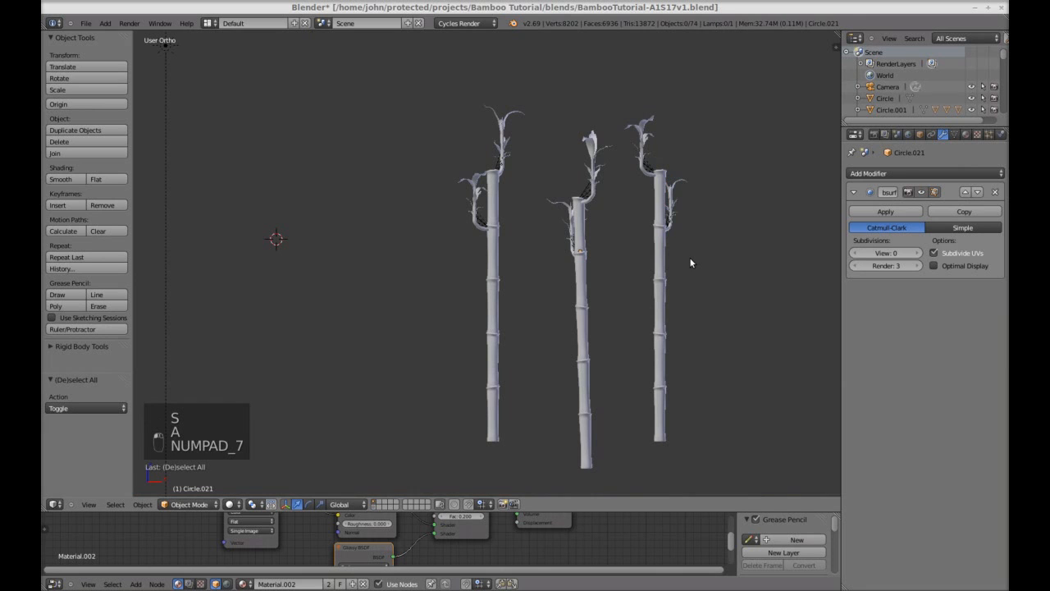
pyautogui.scroll(3, 710, 348)
pyautogui.keyDown('shift'); pyautogui.moveTo(616, 270); pyautogui.dragTo(438, 134, button='middle'); pyautogui.keyUp('shift')
pyautogui.scroll(3, 671, 282)
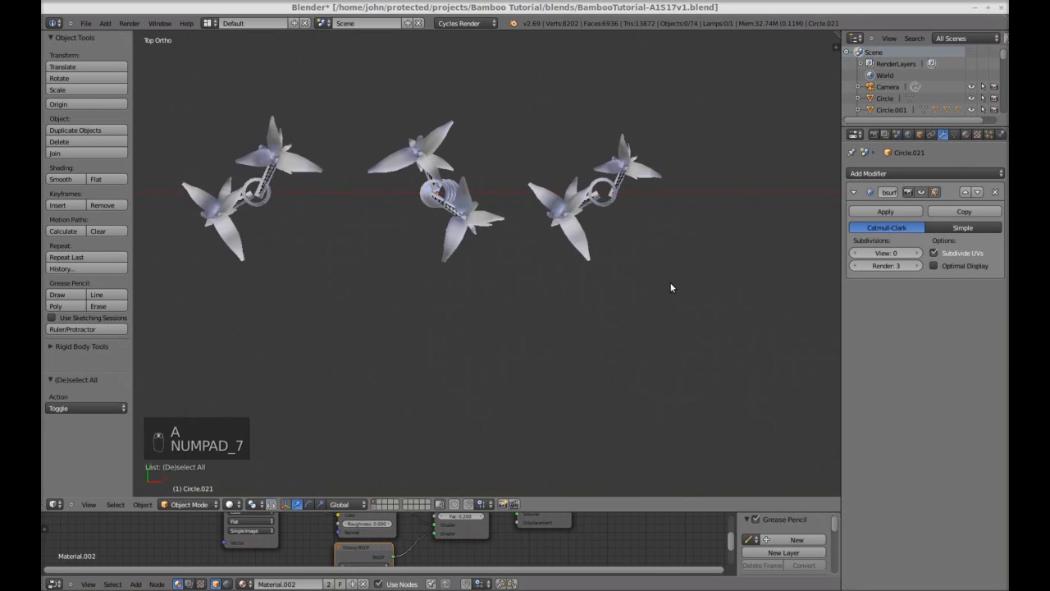
pyautogui.keyDown('shift'); pyautogui.moveTo(670, 282); pyautogui.dragTo(596, 377, button='middle'); pyautogui.keyUp('shift')
pyautogui.press('b')
pyautogui.moveTo(567, 167); pyautogui.dragTo(655, 243)
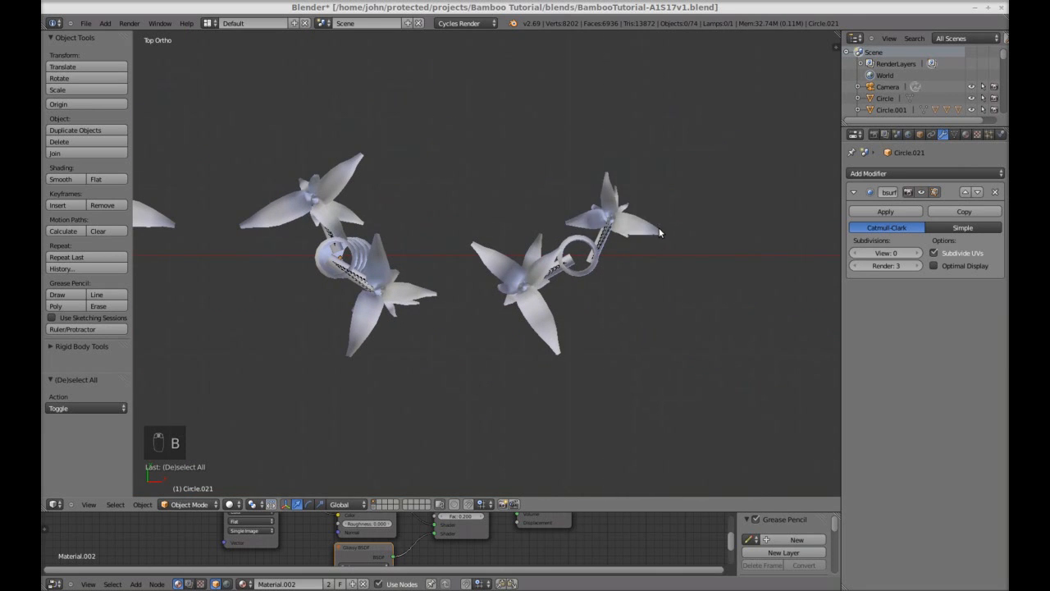
pyautogui.press('g')
pyautogui.click(663, 244)
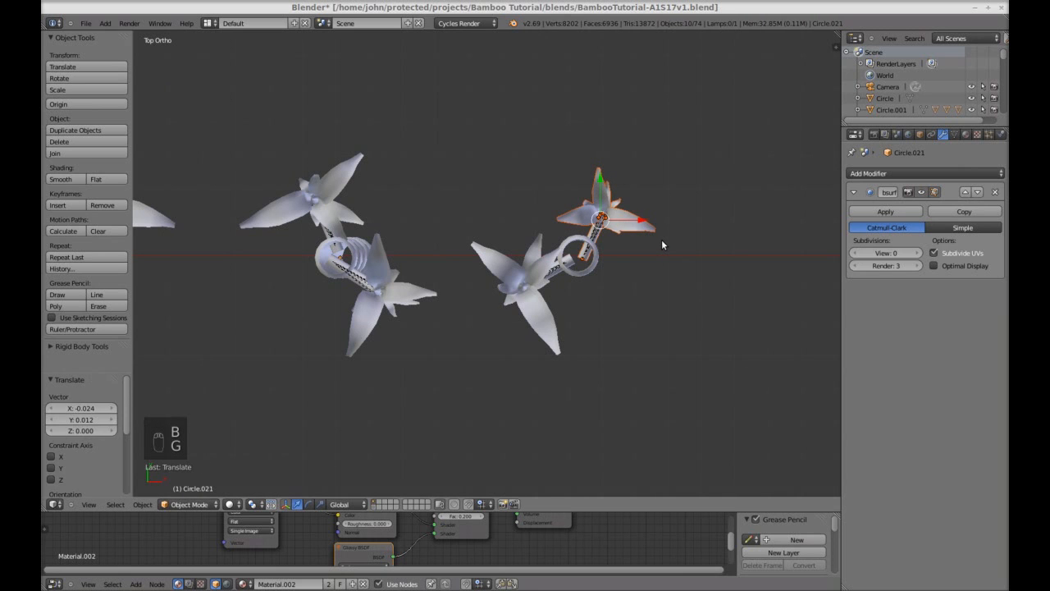
pyautogui.press('a')
# - Select the third plant's smaller shoot in the top view and scale it by 0.560 along its local Y axis
pyautogui.press('KP_1')
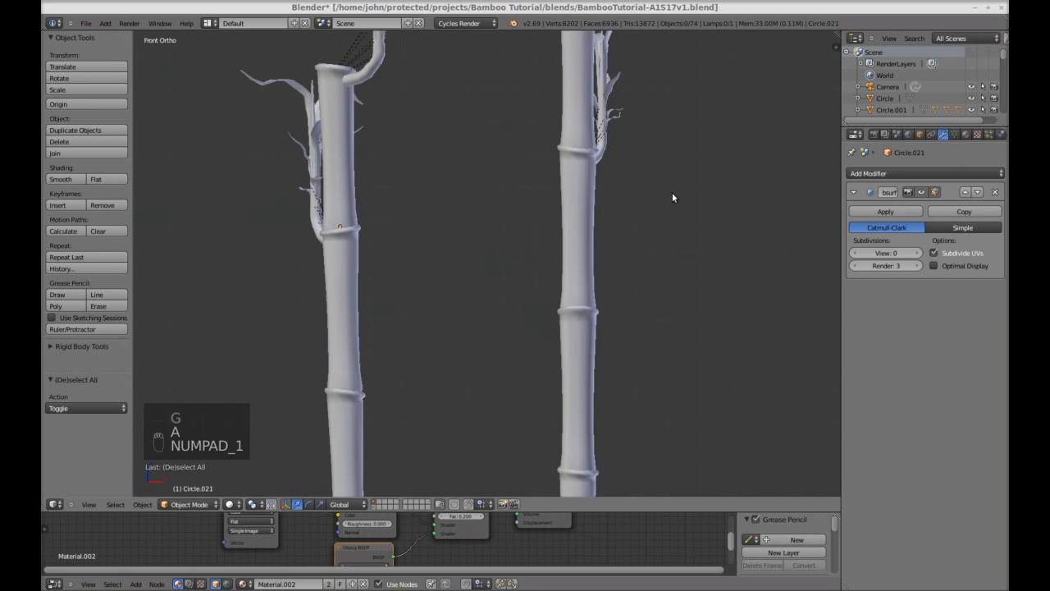
pyautogui.scroll(-2, 672, 192)
pyautogui.keyDown('shift'); pyautogui.moveTo(663, 156); pyautogui.dragTo(674, 220, button='middle'); pyautogui.keyUp('shift')
pyautogui.keyDown('shift'); pyautogui.moveTo(649, 162); pyautogui.dragTo(645, 183, button='middle'); pyautogui.keyUp('shift')
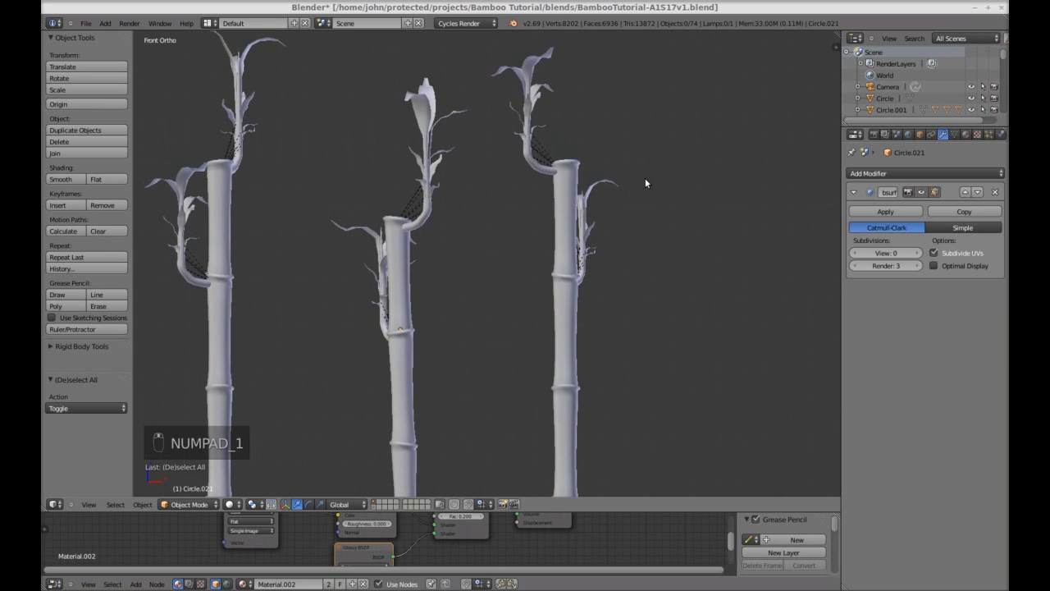
pyautogui.press('KP_7')
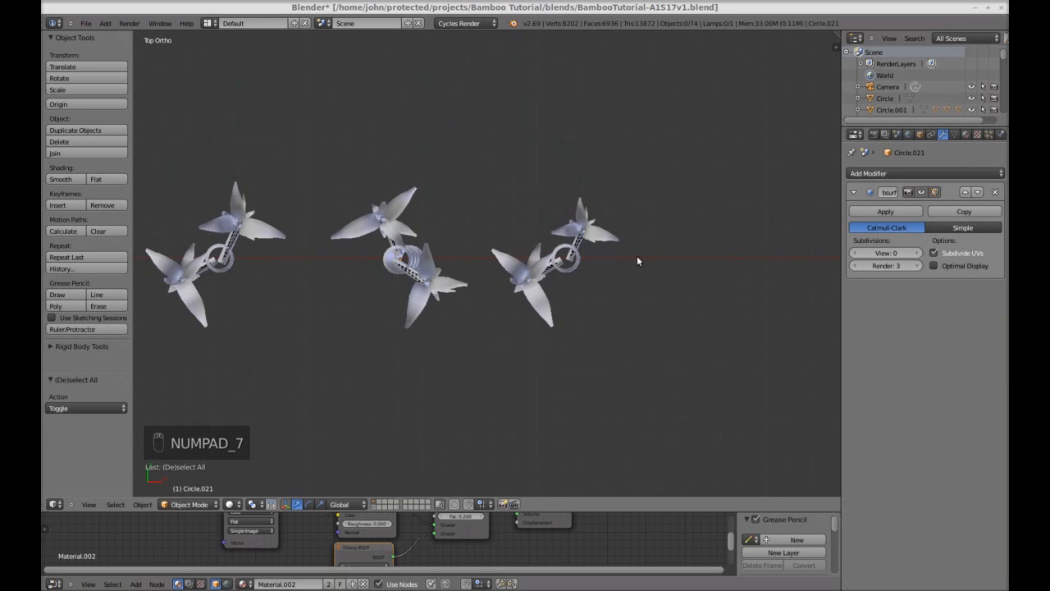
pyautogui.scroll(3, 637, 259)
pyautogui.keyDown('shift'); pyautogui.moveTo(643, 263); pyautogui.dragTo(561, 265, button='middle'); pyautogui.keyUp('shift')
pyautogui.press('b')
pyautogui.moveTo(530, 125); pyautogui.dragTo(650, 207)
pyautogui.press('s')
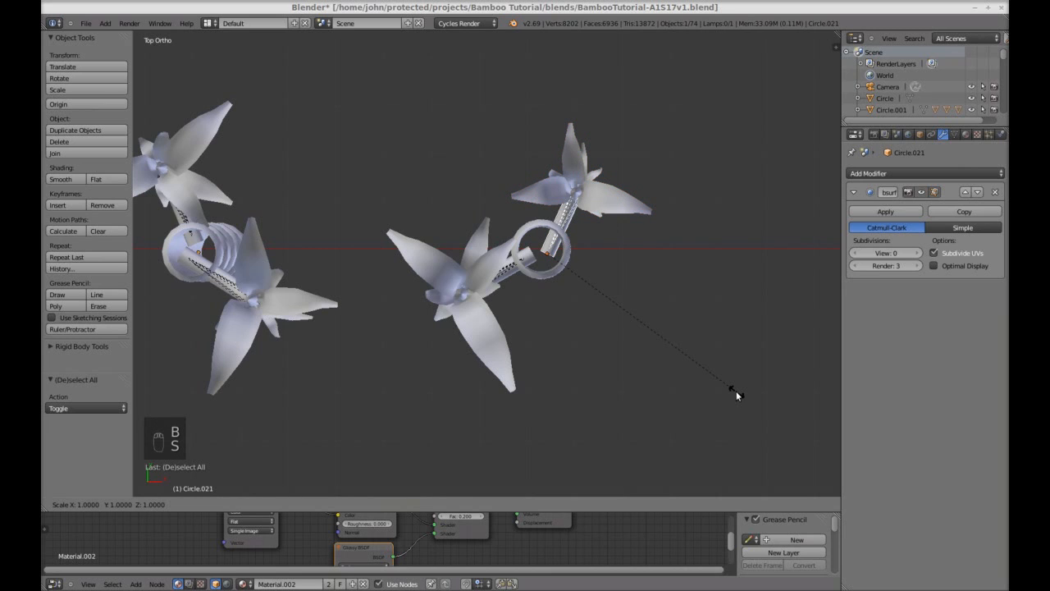
pyautogui.press('y')
pyautogui.press('y')
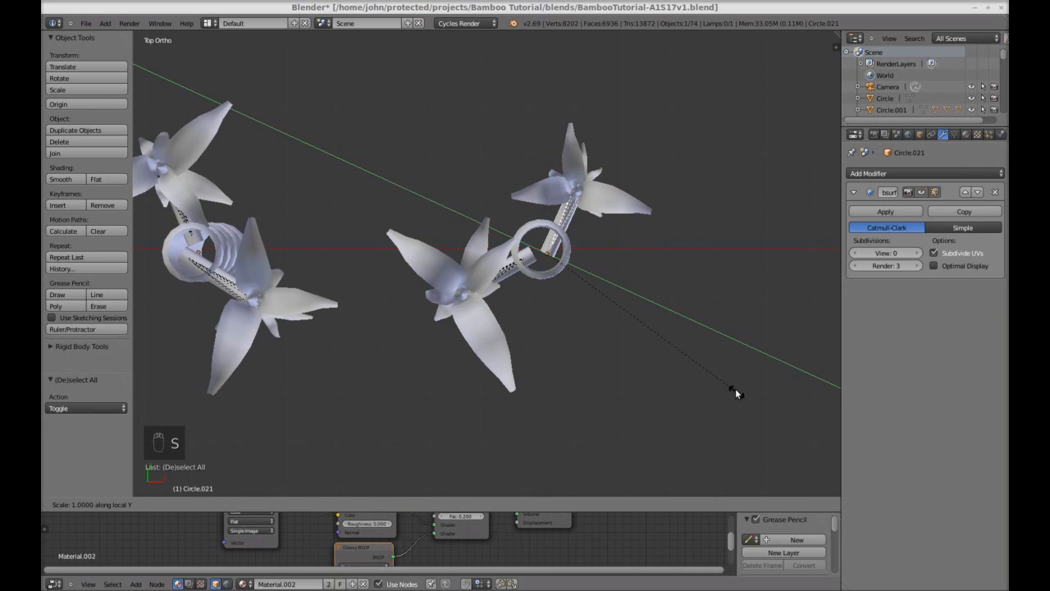
pyautogui.click(648, 338)
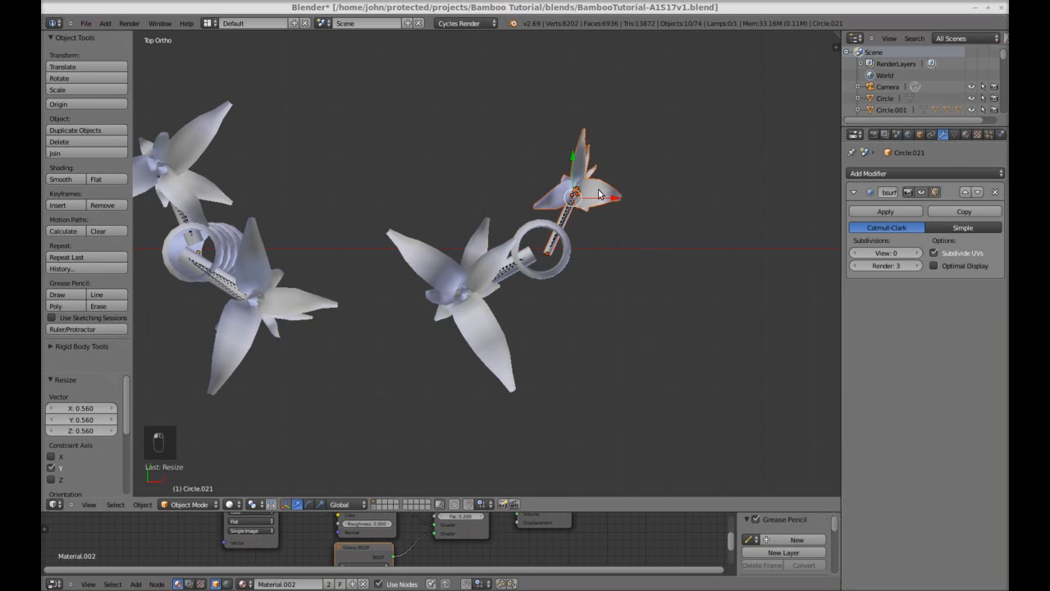
# - Examine how the resized shoot attaches to the third stalk, deselect it, and review all three plants from the front
pyautogui.moveTo(600, 258); pyautogui.dragTo(563, 227, button='middle')
pyautogui.scroll(4, 563, 227)
pyautogui.keyDown('shift'); pyautogui.moveTo(631, 235); pyautogui.dragTo(552, 273, button='middle'); pyautogui.keyUp('shift')
pyautogui.scroll(-4, 601, 210)
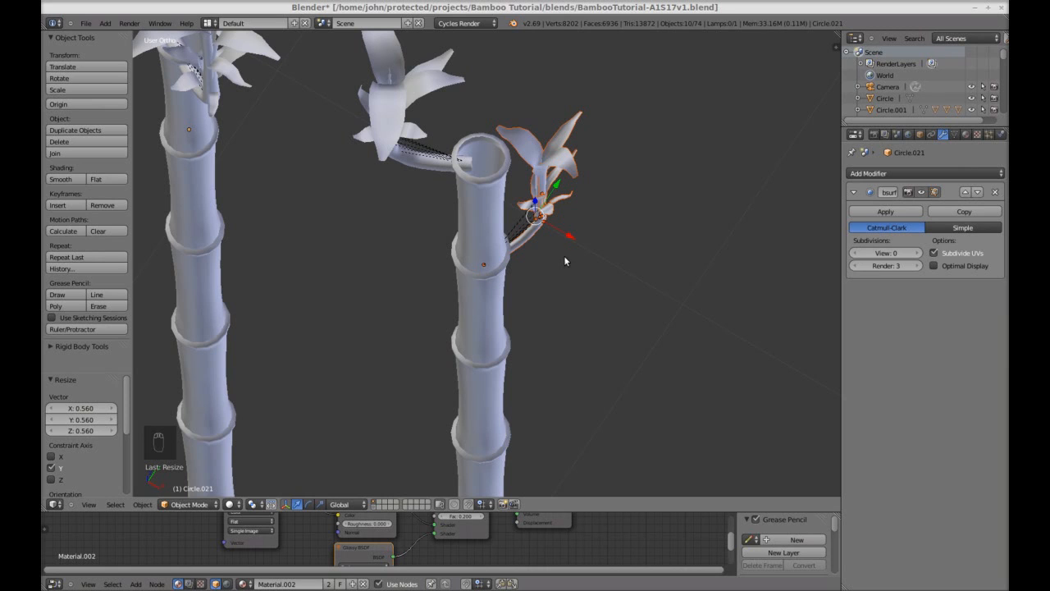
pyautogui.scroll(-2, 558, 265)
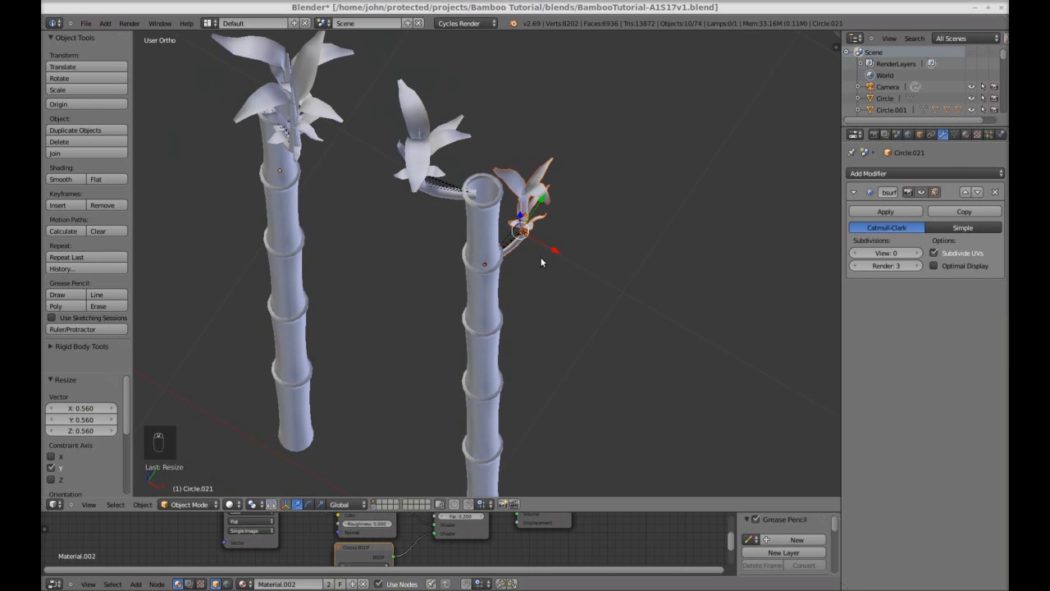
pyautogui.press('a')
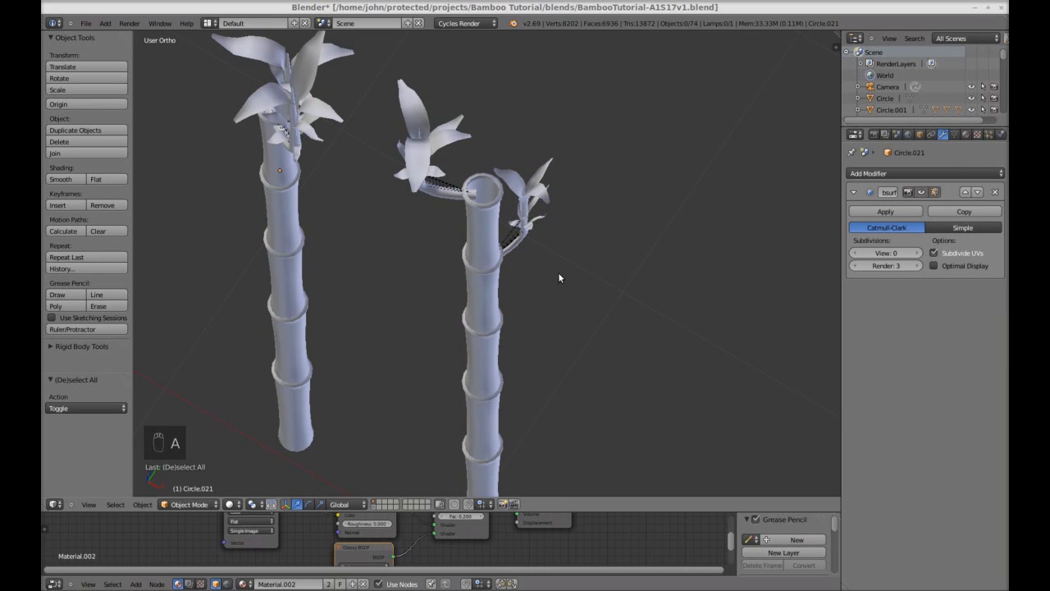
pyautogui.press('KP_1')
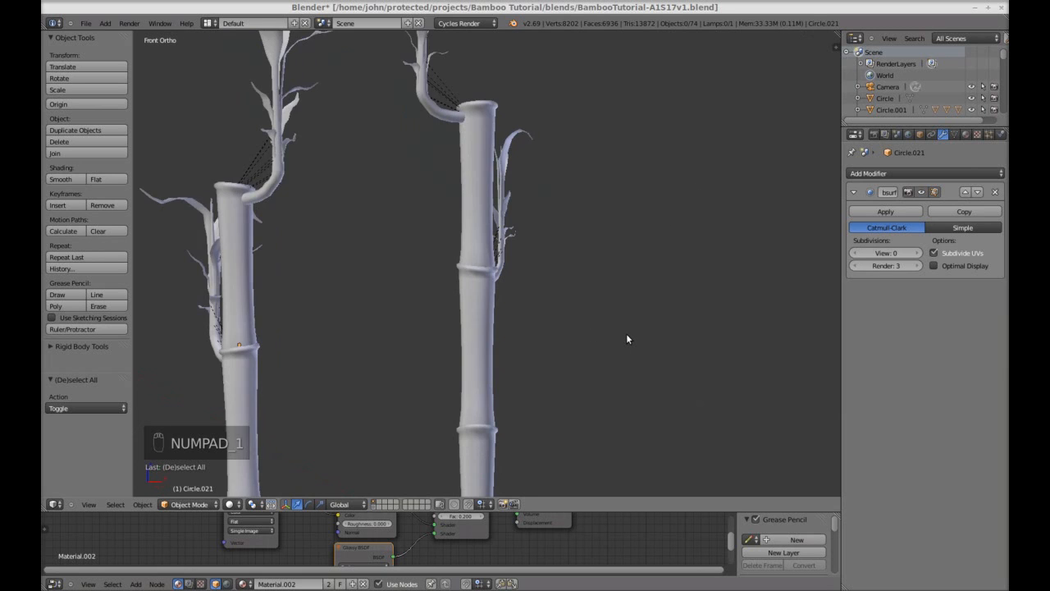
pyautogui.scroll(-4, 573, 307)
pyautogui.keyDown('shift'); pyautogui.moveTo(505, 311); pyautogui.dragTo(622, 285, button='middle'); pyautogui.keyUp('shift')
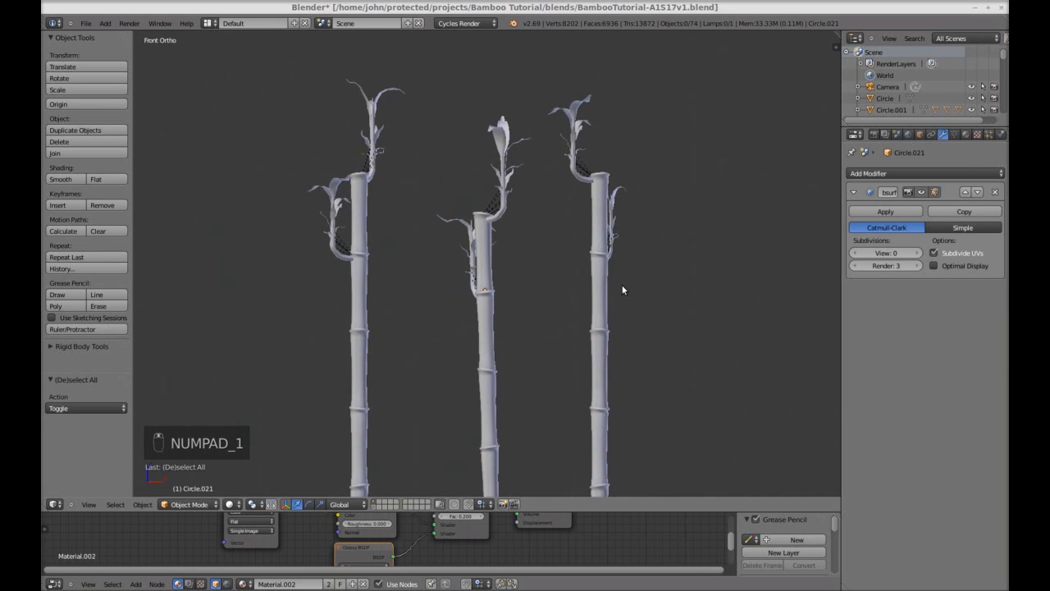
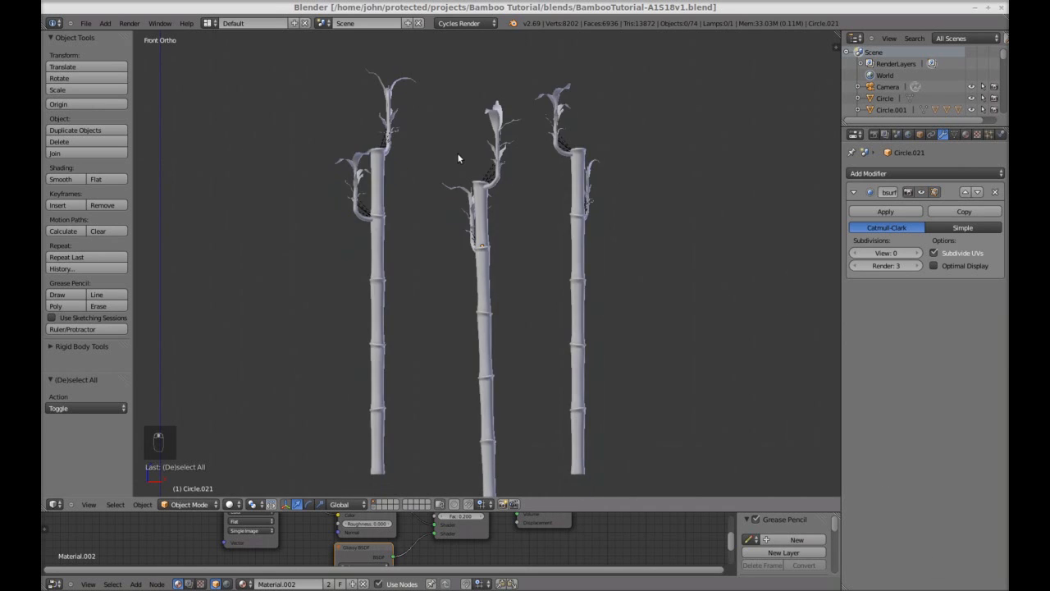
# - Make a linked duplicate of the middle plant offset 1.424 in X and 0.177 in Z, and rotate it about the vertical axis
pyautogui.press('a')
pyautogui.press('a')
pyautogui.press('b')
pyautogui.moveTo(435, 129); pyautogui.dragTo(520, 489)
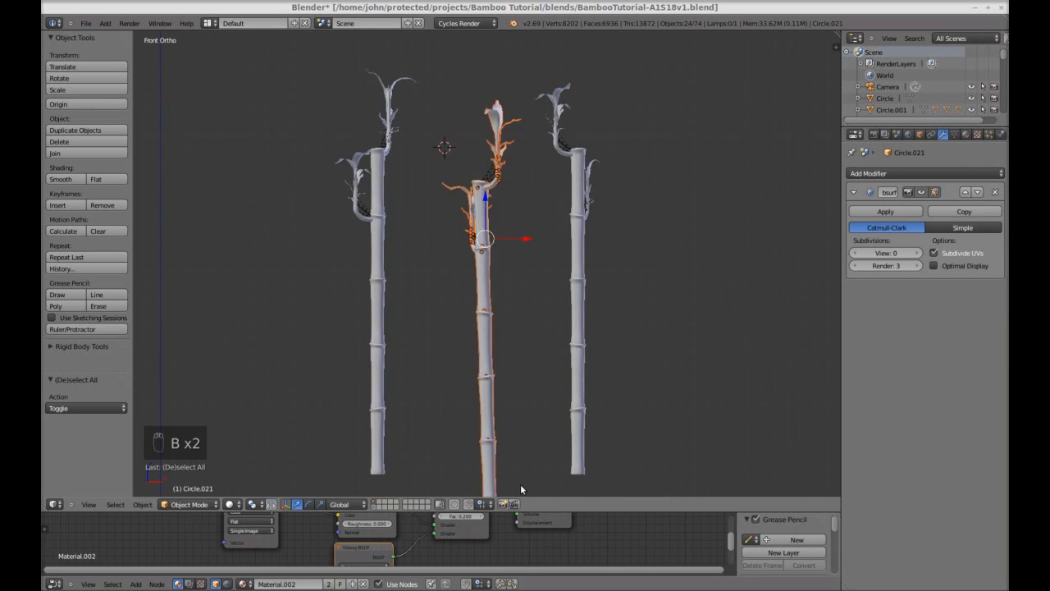
pyautogui.hotkey('alt', 'd')
pyautogui.click(702, 320)
pyautogui.press('r')
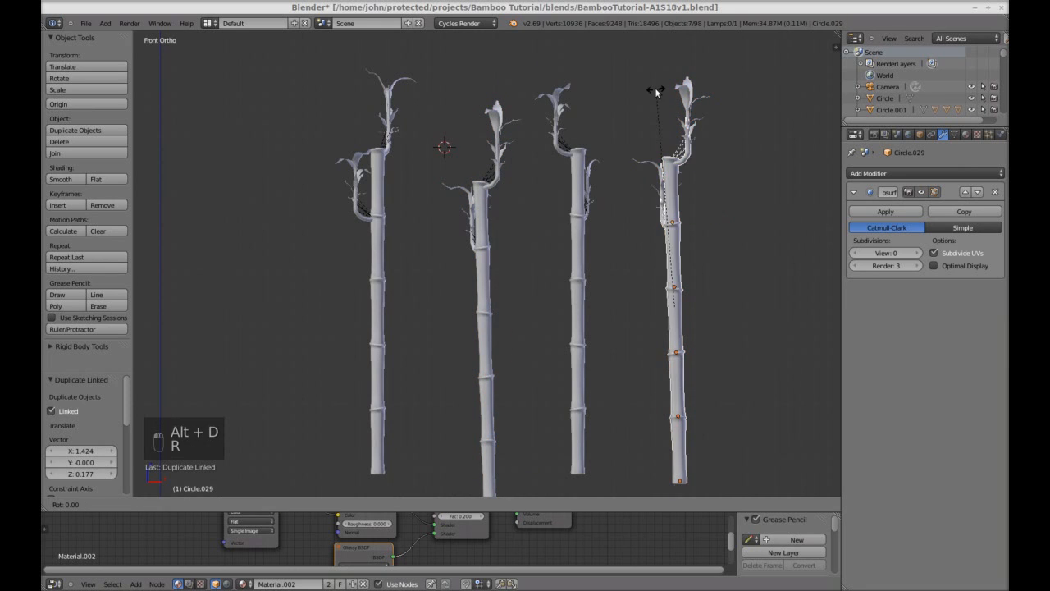
pyautogui.click(739, 145)
pyautogui.press('a')
# - Delete the lower shoot from the fourth plant, leaving nothing selected
pyautogui.press('b')
pyautogui.moveTo(627, 147); pyautogui.dragTo(669, 255)
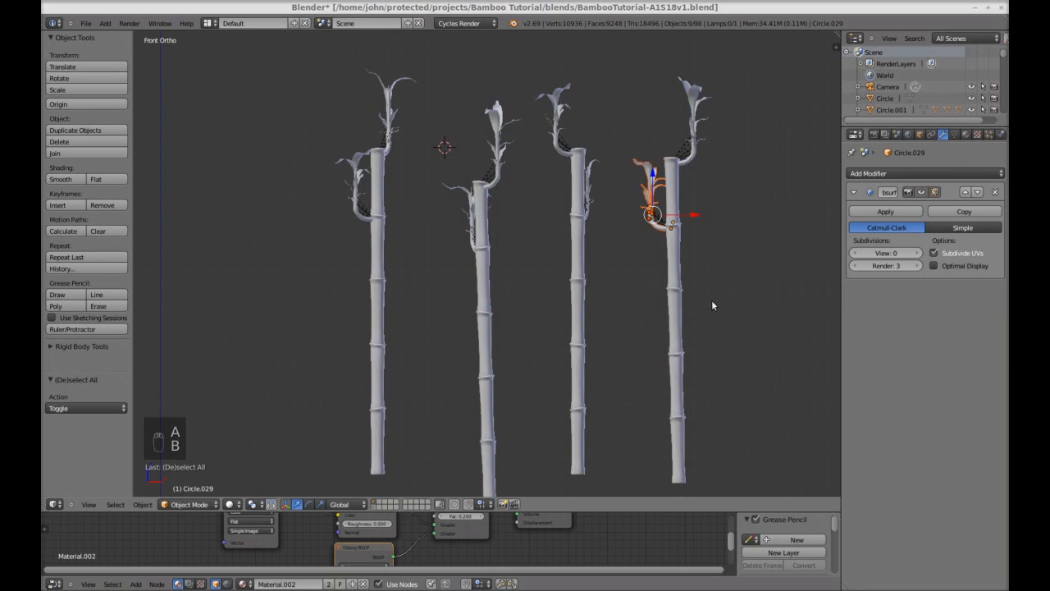
pyautogui.press('x')
pyautogui.click(712, 296)
pyautogui.moveTo(648, 90); pyautogui.dragTo(723, 398)
pyautogui.press('a')
# - Rotate the fourth plant's remaining shoot -147.43 degrees in the top view and move its base back onto the stalk's rim
pyautogui.press('b')
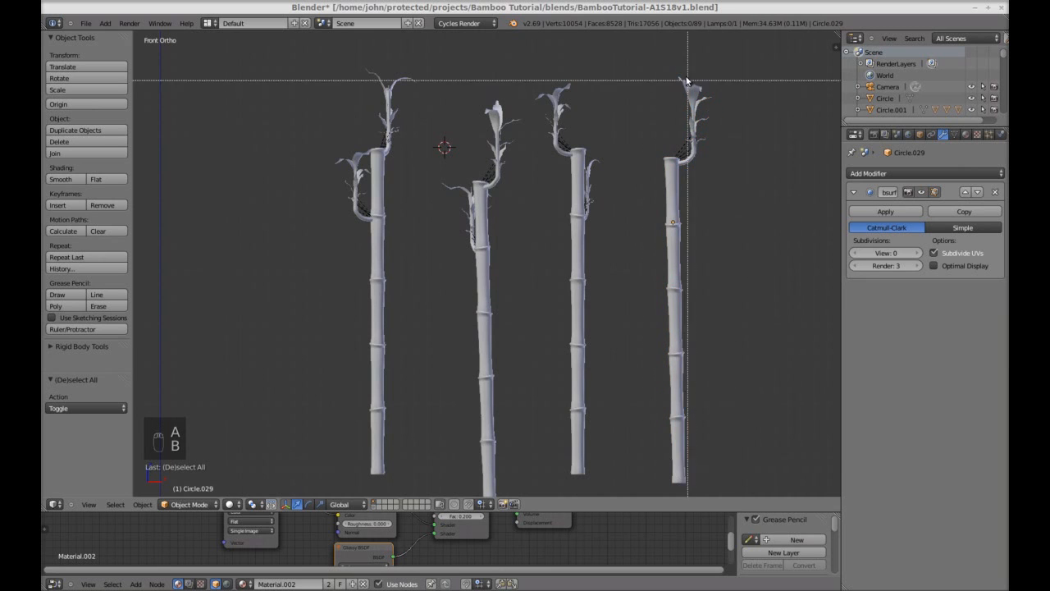
pyautogui.moveTo(678, 77); pyautogui.dragTo(713, 187)
pyautogui.press('KP_7')
pyautogui.keyDown('shift'); pyautogui.moveTo(701, 276); pyautogui.dragTo(539, 273, button='middle'); pyautogui.keyUp('shift')
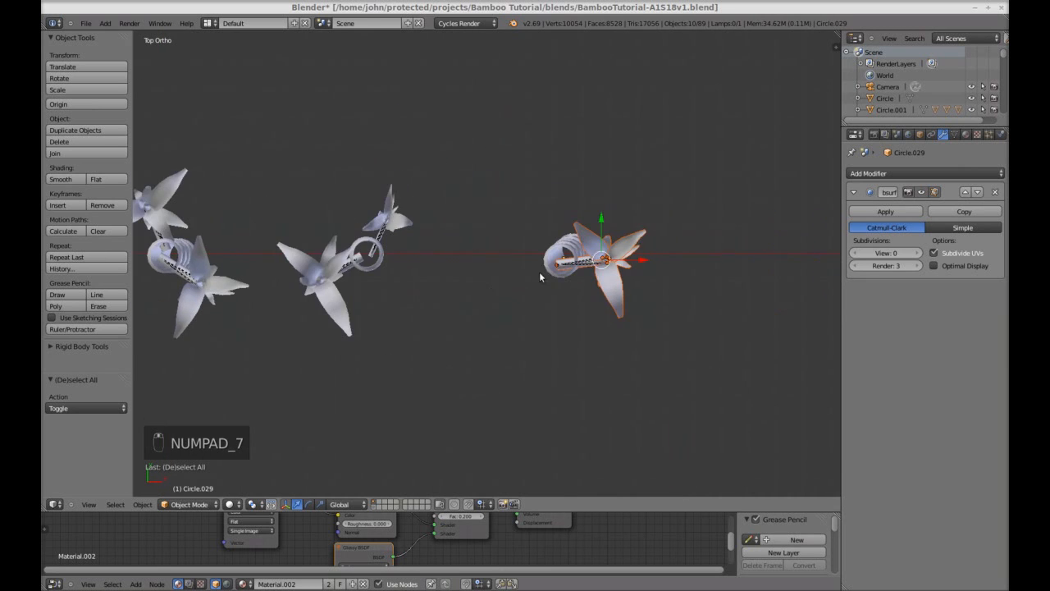
pyautogui.press('r')
pyautogui.click(462, 246)
pyautogui.press('g')
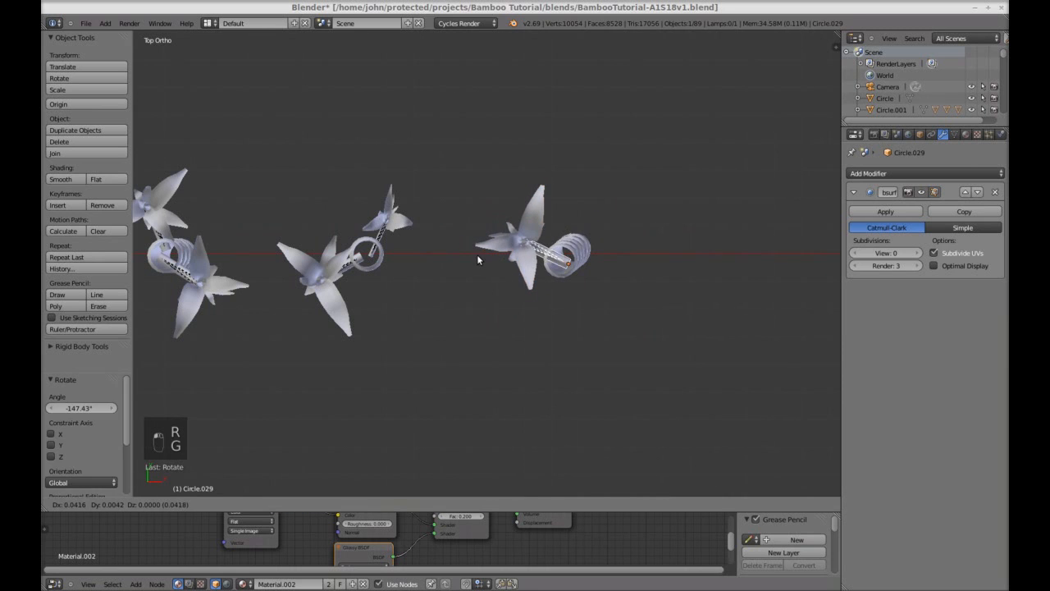
pyautogui.click(478, 255)
pyautogui.press('a')
# - Nudge the base of the fourth plant's shoot closer against the stalk just below the rim
pyautogui.moveTo(555, 337); pyautogui.dragTo(637, 259, button='middle')
pyautogui.keyDown('shift'); pyautogui.moveTo(596, 357); pyautogui.dragTo(514, 249, button='middle'); pyautogui.keyUp('shift')
pyautogui.scroll(1, 571, 282)
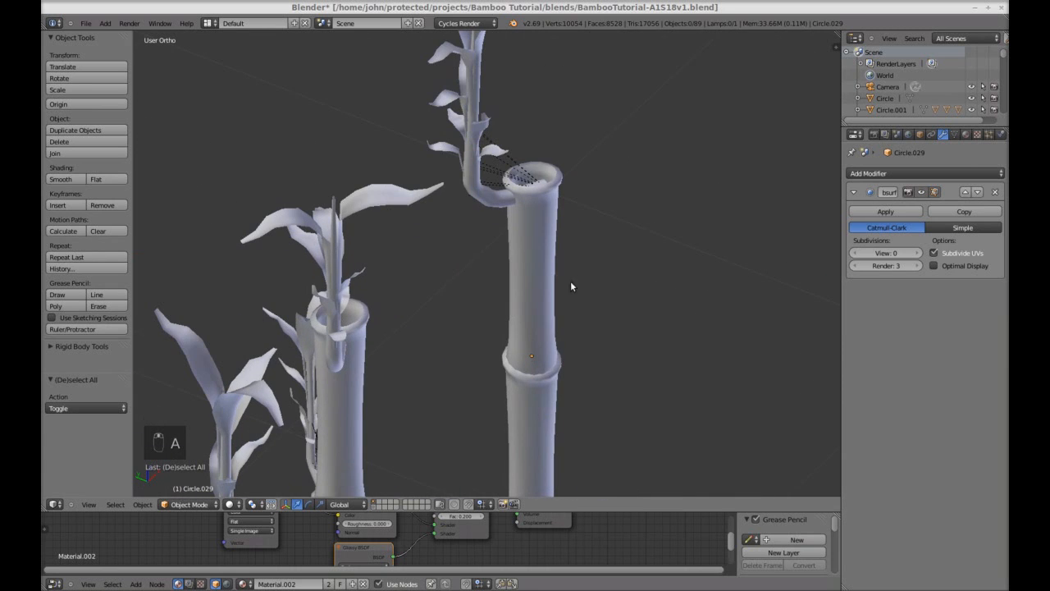
pyautogui.rightClick(494, 197)
pyautogui.press('g')
pyautogui.click(498, 203)
pyautogui.moveTo(498, 203); pyautogui.dragTo(525, 226, button='middle')
pyautogui.scroll(-3, 623, 219)
# - Scale the fourth plant's shoot to about 0.89 along global Z and deselect it
pyautogui.press('a')
pyautogui.press('b')
pyautogui.moveTo(434, 52); pyautogui.dragTo(540, 168)
pyautogui.keyDown('shift'); pyautogui.moveTo(599, 272); pyautogui.dragTo(626, 325, button='middle'); pyautogui.keyUp('shift')
pyautogui.press('s')
pyautogui.press('z')
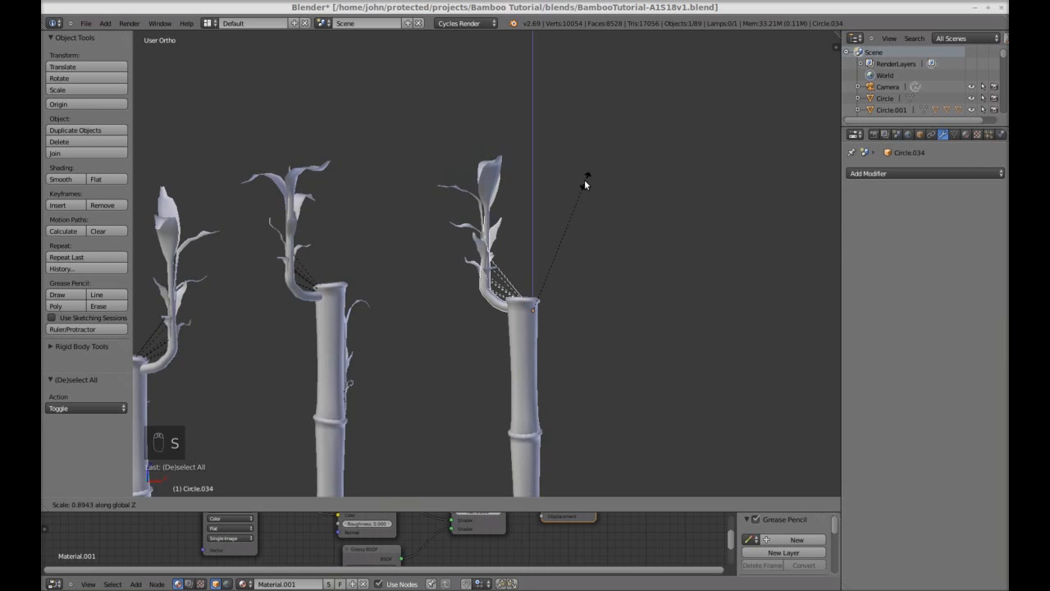
pyautogui.click(584, 181)
pyautogui.press('a')
# - Make a linked duplicate of the whole fourth plant behind the row in the top view and rotate the copy 113.798 degrees
pyautogui.scroll(-3, 588, 383)
pyautogui.keyDown('shift'); pyautogui.moveTo(587, 383); pyautogui.dragTo(576, 252, button='middle'); pyautogui.keyUp('shift')
pyautogui.press('b')
pyautogui.moveTo(451, 93); pyautogui.dragTo(522, 336)
pyautogui.scroll(-3, 549, 361)
pyautogui.press('KP_7')
pyautogui.scroll(2, 475, 370)
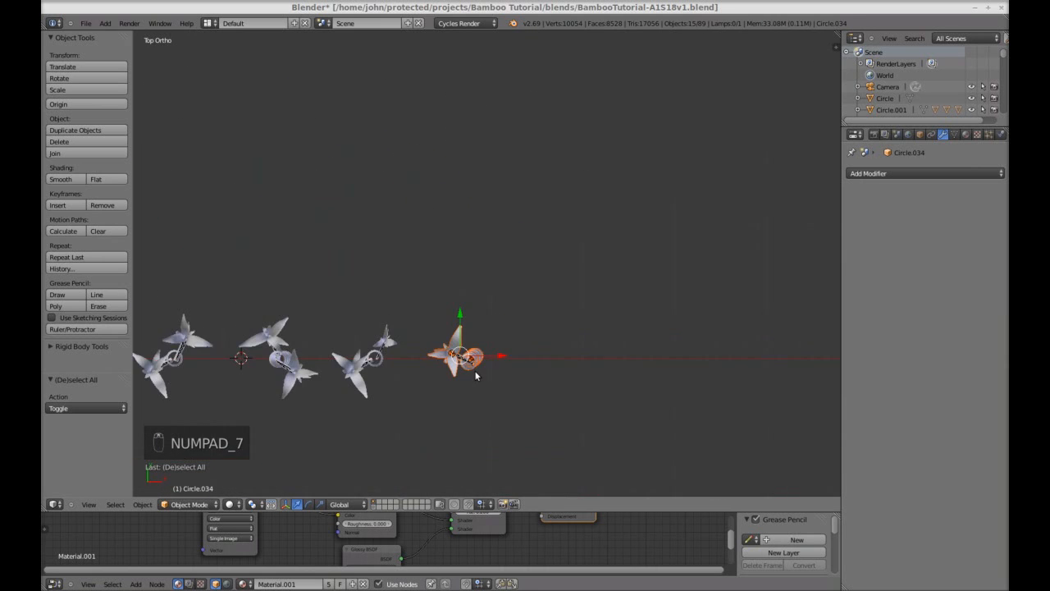
pyautogui.hotkey('alt', 'd')
pyautogui.click(368, 296)
pyautogui.press('r')
pyautogui.click(423, 336)
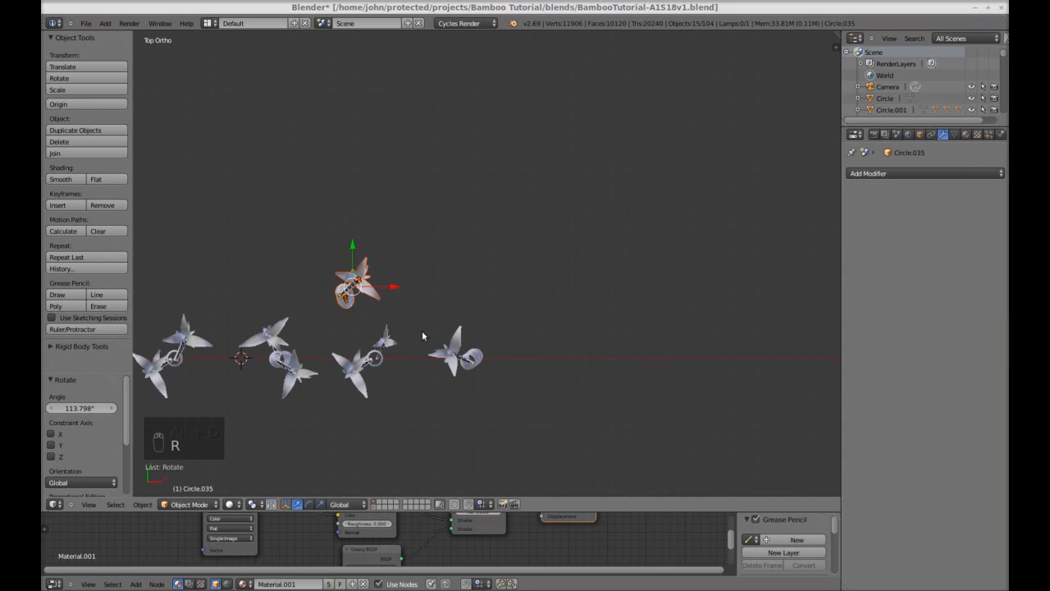
# - Move the fifth plant by X -0.099 and Y 0.328, tilt it slightly to the right in the front view, and deselect it
pyautogui.press('g')
pyautogui.click(394, 303)
pyautogui.press('KP_1')
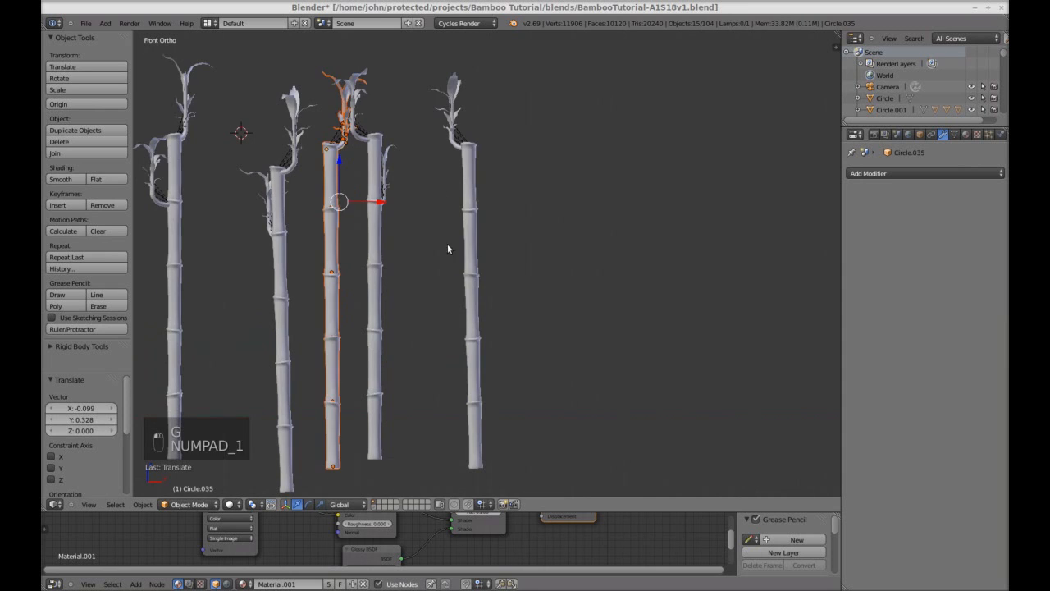
pyautogui.press('r')
pyautogui.click(425, 110)
pyautogui.press('a')
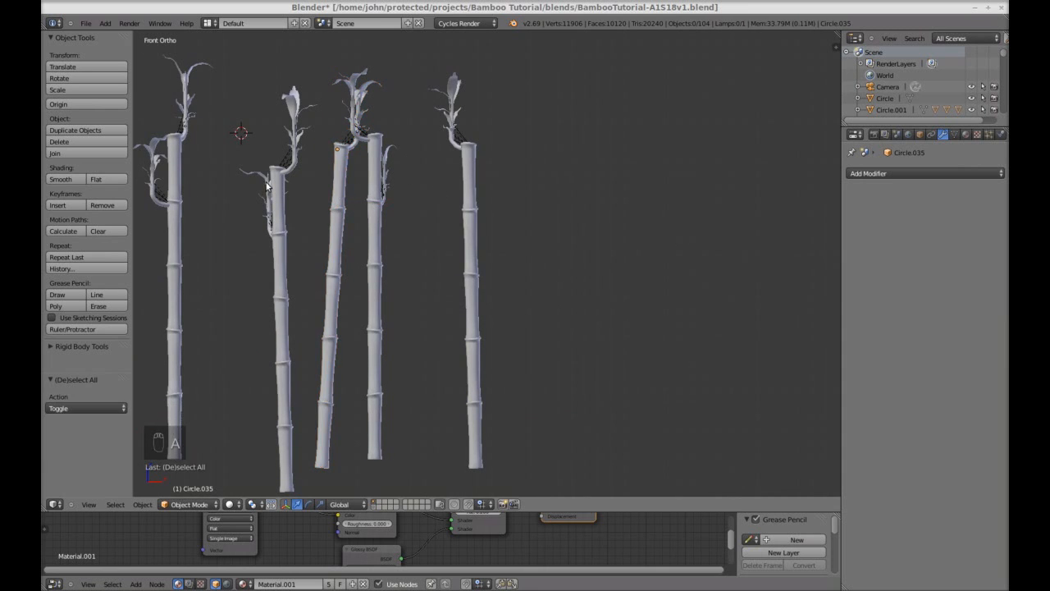
# - Make a linked duplicate of the first plant, offset X 0.384 and Z -0.410, and move it behind the row in the top view
pyautogui.keyDown('shift'); pyautogui.moveTo(138, 136); pyautogui.dragTo(289, 134, button='middle'); pyautogui.keyUp('shift')
pyautogui.moveTo(344, 234); pyautogui.dragTo(385, 434)
pyautogui.hotkey('alt', 'd')
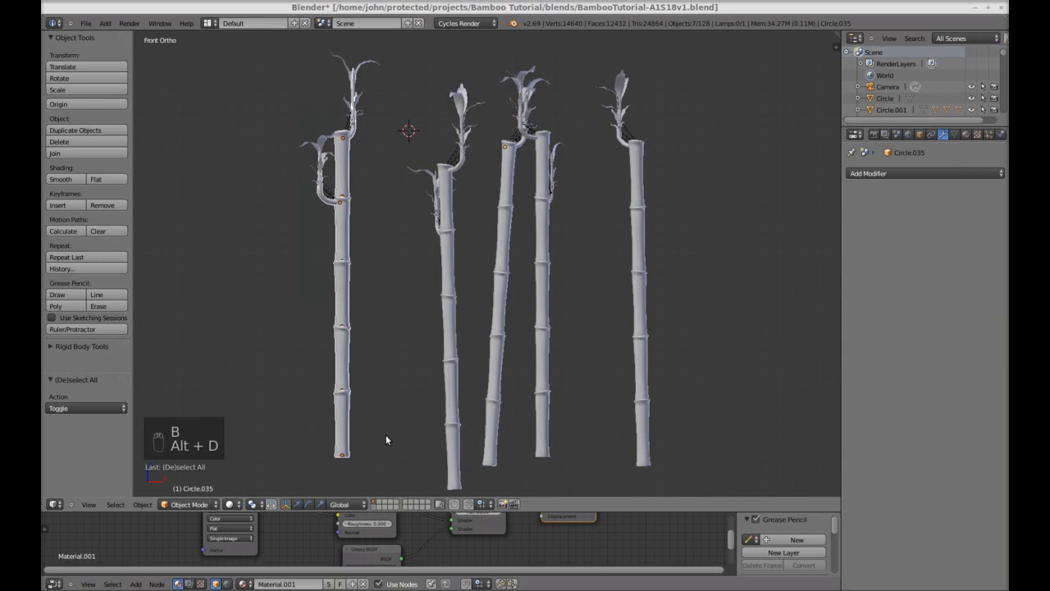
pyautogui.click(438, 490)
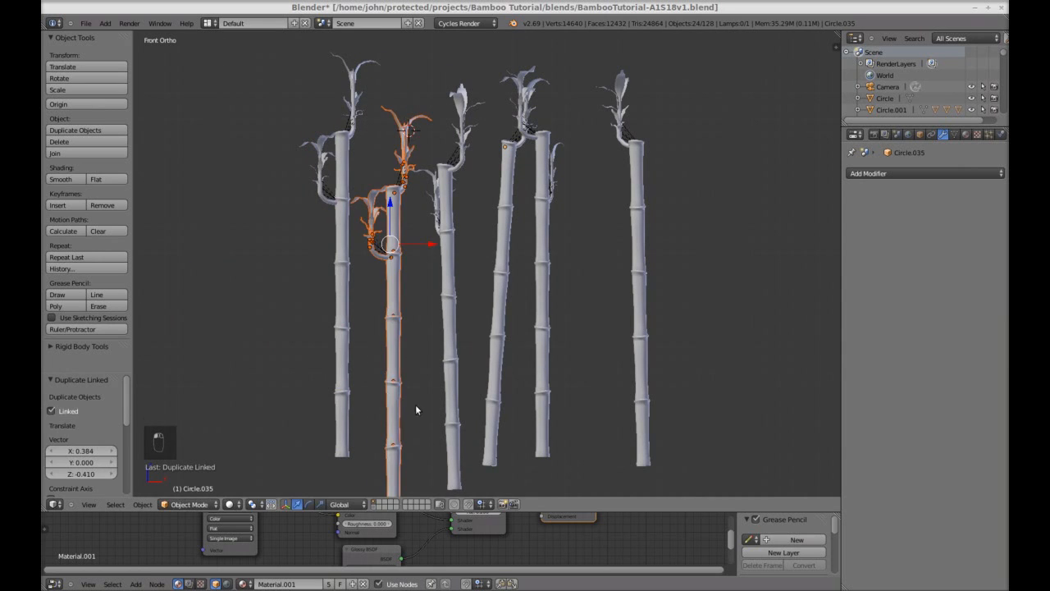
pyautogui.press('KP_7')
pyautogui.press('g')
pyautogui.click(400, 244)
pyautogui.press('a')
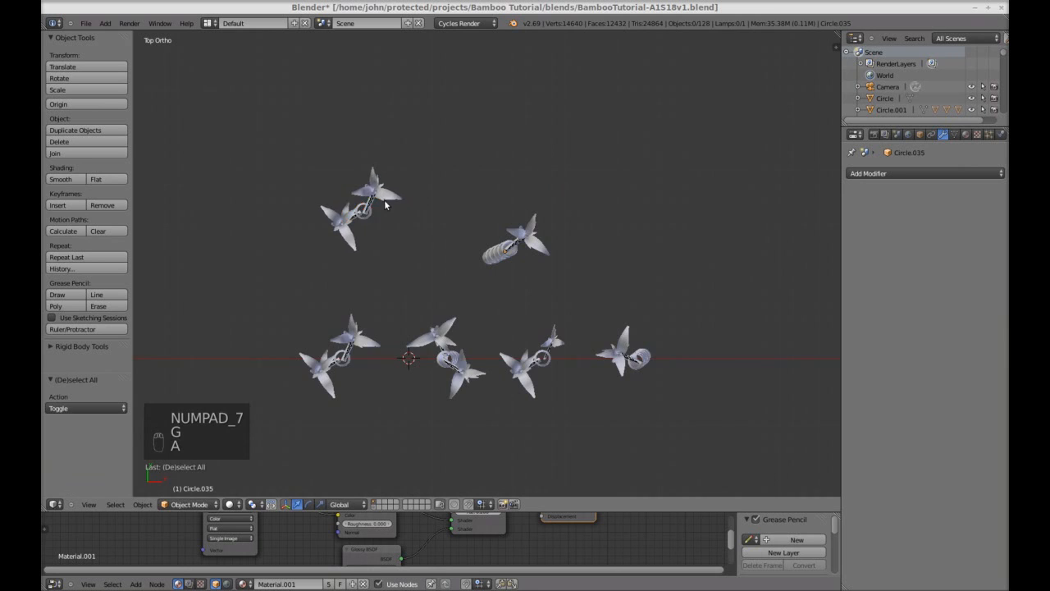
# - Delete both shoots from the new copy of the first plant and select its remaining bare stalk
pyautogui.scroll(4, 215, 82)
pyautogui.press('b')
pyautogui.moveTo(297, 133); pyautogui.dragTo(297, 133)
pyautogui.press('x')
pyautogui.click(304, 211)
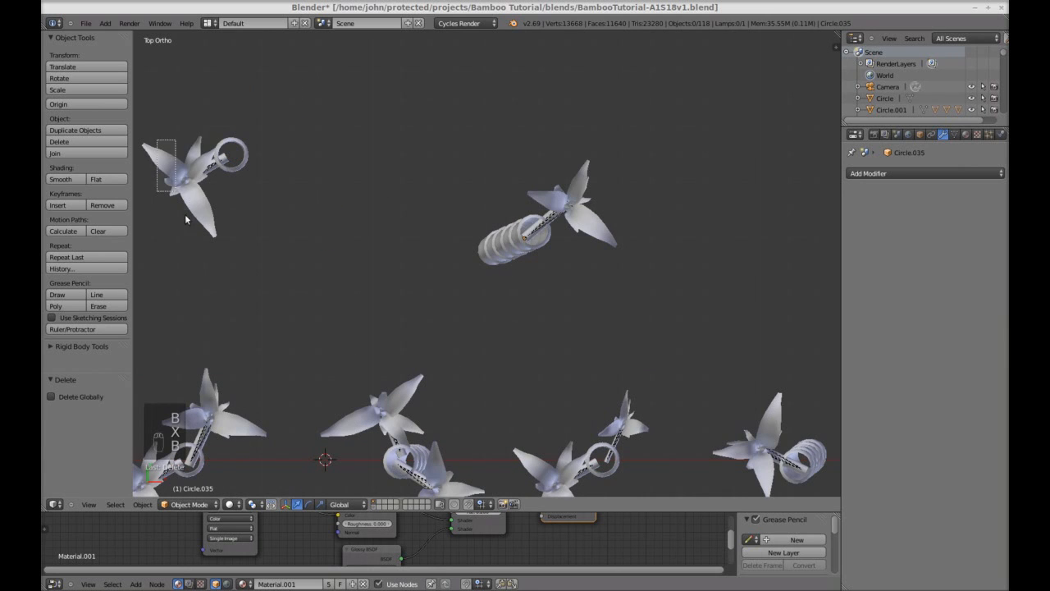
pyautogui.rightClick(188, 219)
pyautogui.press('x')
pyautogui.click(233, 269)
pyautogui.moveTo(247, 178); pyautogui.dragTo(247, 179)
pyautogui.scroll(-3, 271, 238)
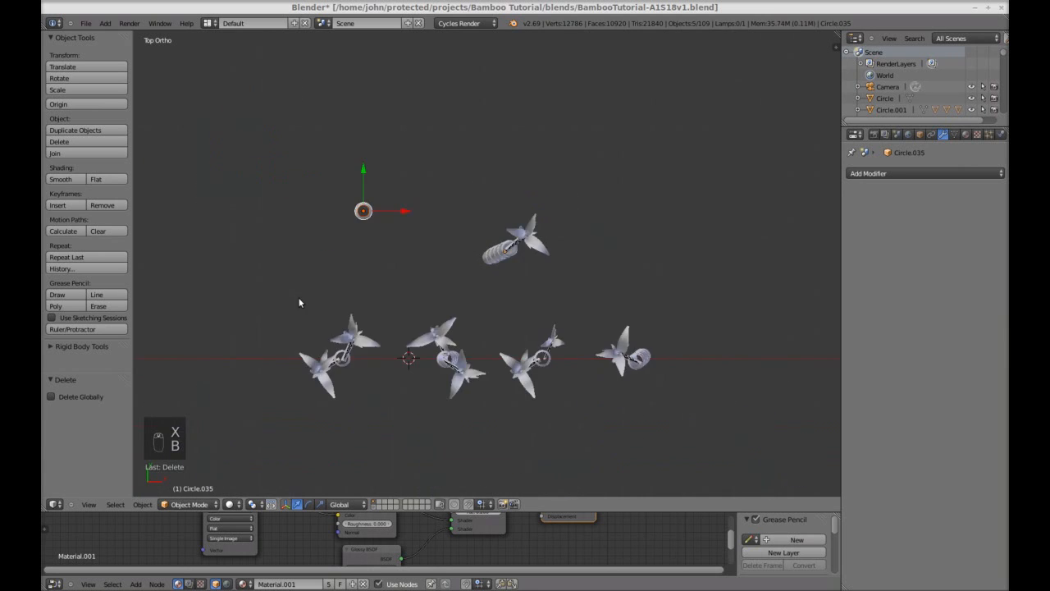
# - Create five linked duplicates of the bare stalk, grouped closely in front of the plant row beyond the fourth plant
pyautogui.keyDown('shift'); pyautogui.moveTo(299, 297); pyautogui.dragTo(274, 215, button='middle'); pyautogui.keyUp('shift')
pyautogui.hotkey('alt', 'd')
pyautogui.click(671, 450)
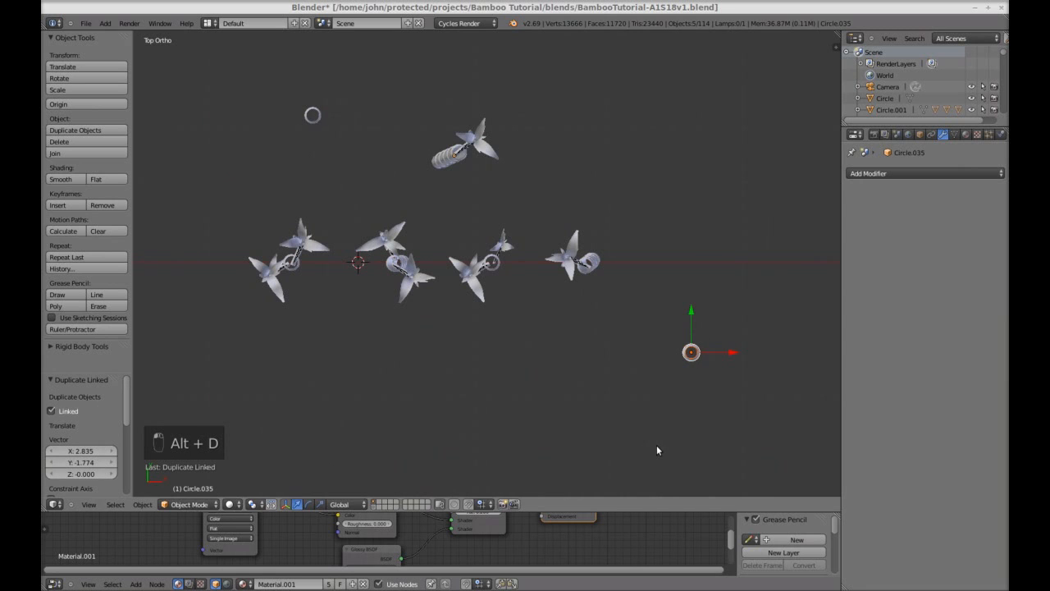
pyautogui.hotkey('alt', 'd')
pyautogui.click(635, 457)
pyautogui.hotkey('alt', 'd')
pyautogui.click(634, 435)
pyautogui.hotkey('alt', 'd')
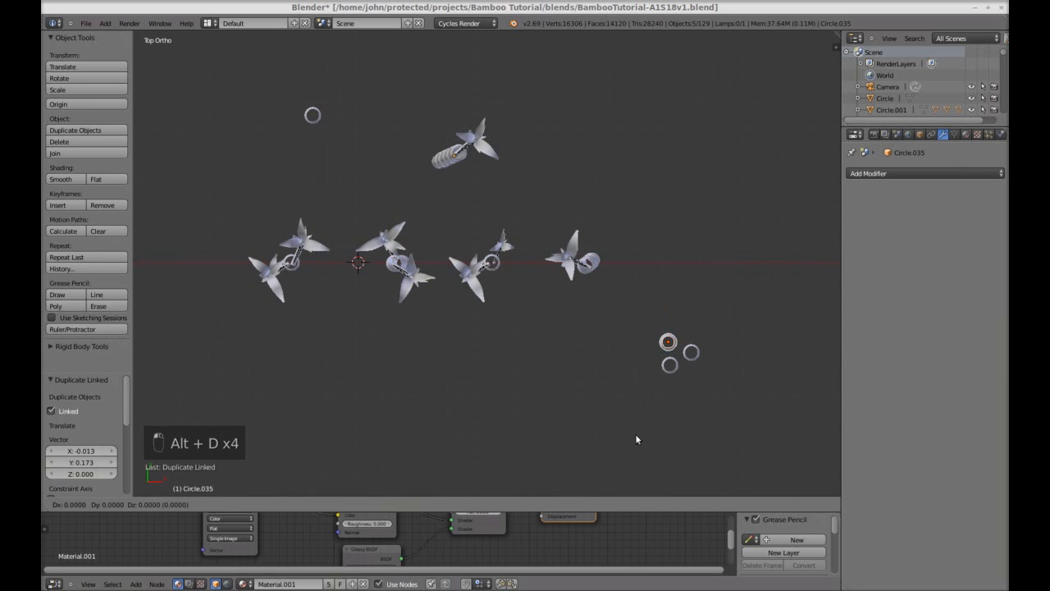
pyautogui.click(655, 423)
pyautogui.hotkey('alt', 'd')
pyautogui.click(681, 433)
# - Rotate the rightmost bare stalk about its vertical axis in the top view and deselect it
pyautogui.scroll(2, 727, 429)
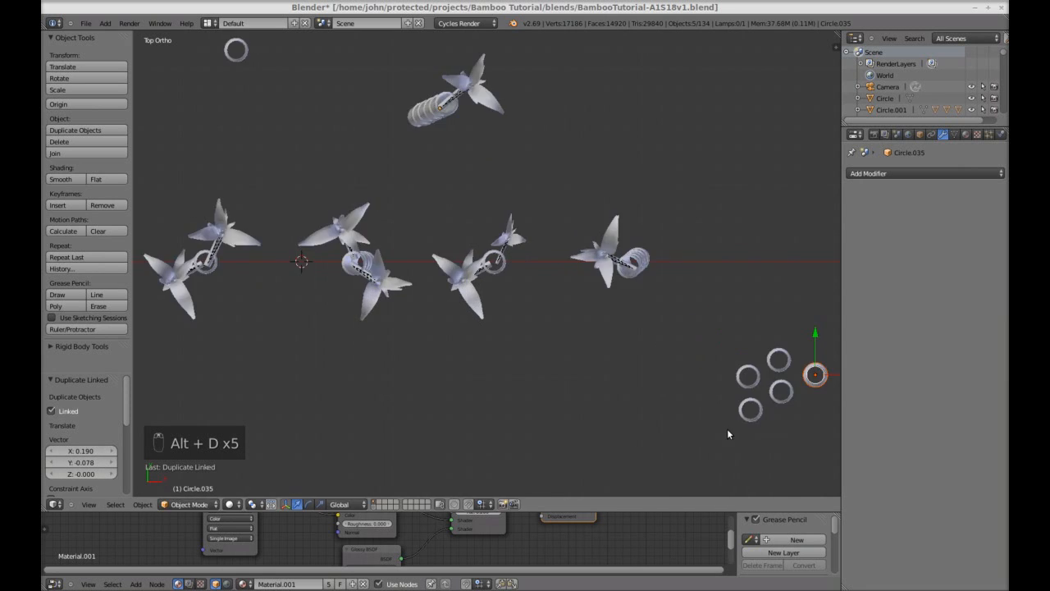
pyautogui.keyDown('shift'); pyautogui.moveTo(727, 429); pyautogui.dragTo(587, 395, button='middle'); pyautogui.keyUp('shift')
pyautogui.press('KP_1')
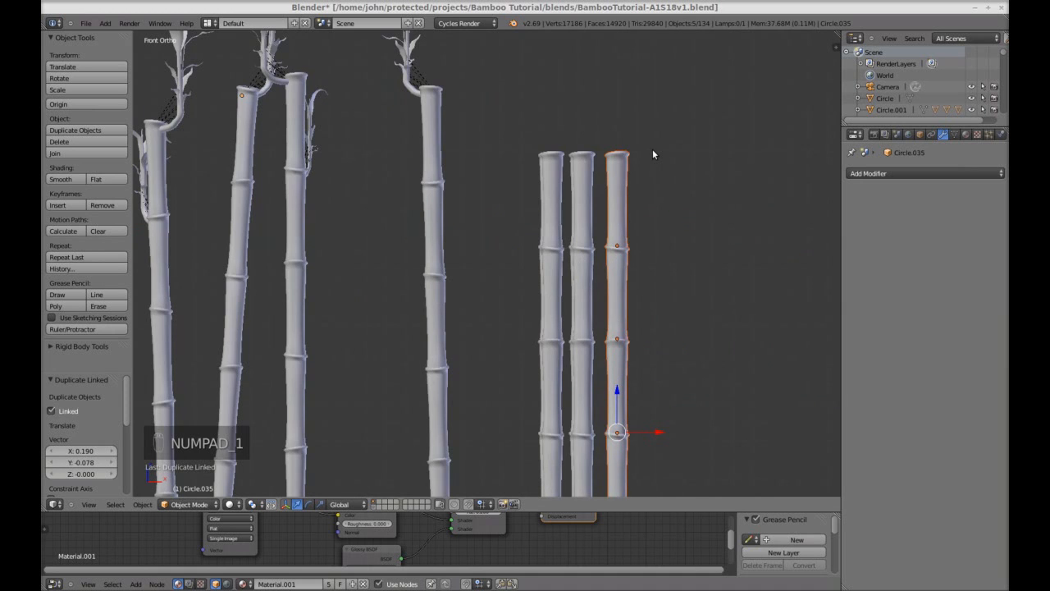
pyautogui.press('KP_7')
pyautogui.scroll(3, 701, 279)
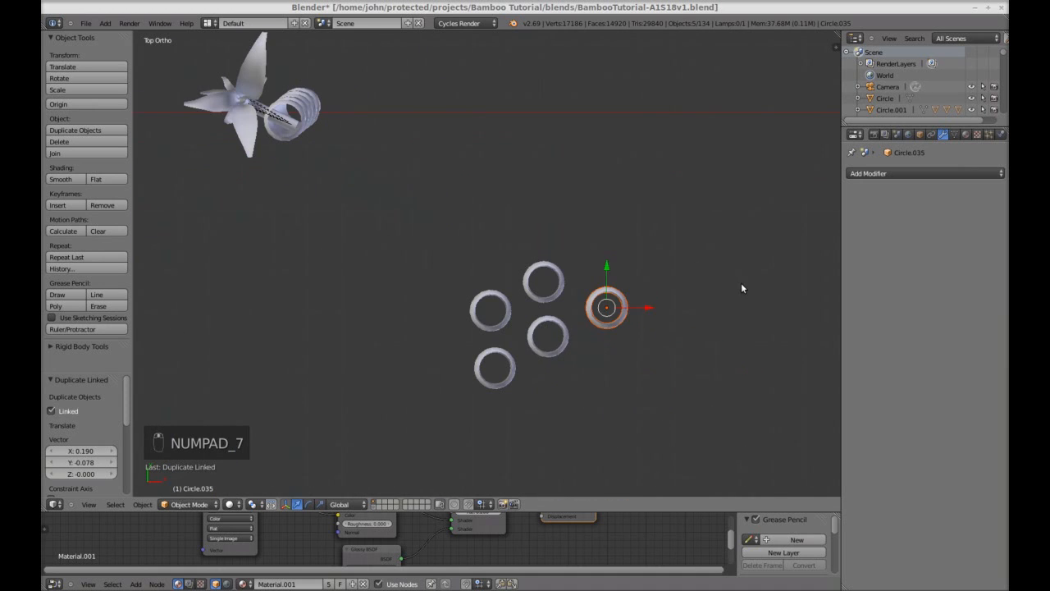
pyautogui.press('r')
pyautogui.rightClick(586, 180)
pyautogui.press('a')
# - Rotate the rear stalk and the left stalk of the bare cluster to different angles in the top view
pyautogui.press('b')
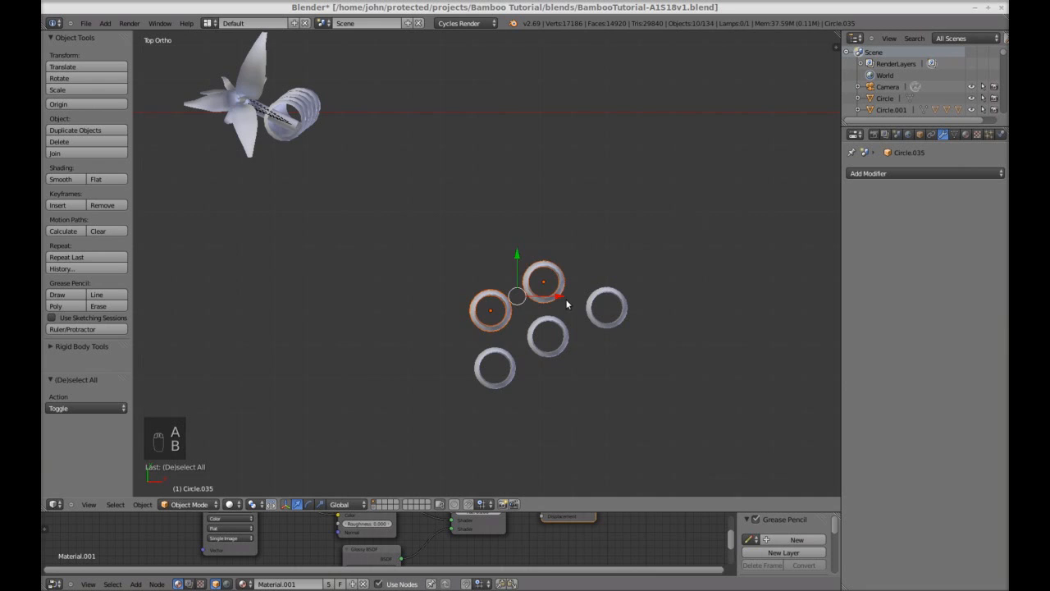
pyautogui.moveTo(565, 300); pyautogui.dragTo(566, 300)
pyautogui.press('r')
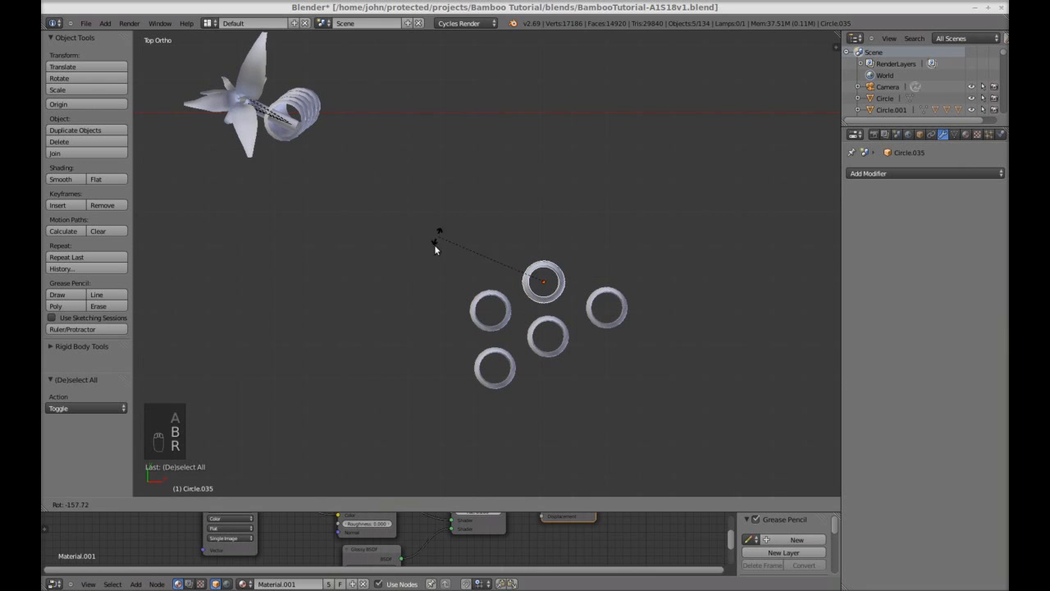
pyautogui.click(438, 282)
pyautogui.press('a')
pyautogui.press('r')
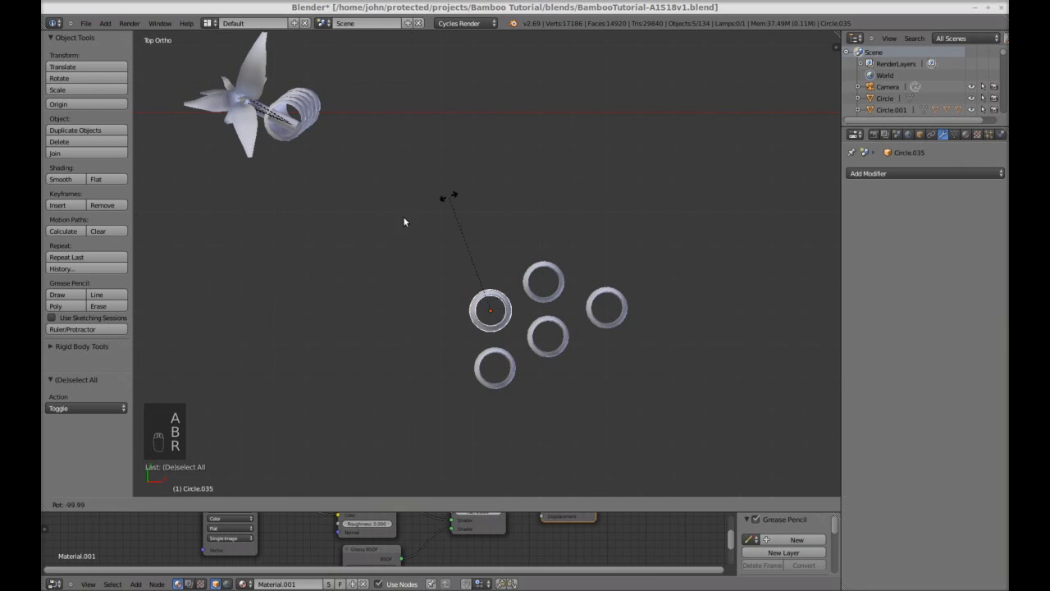
pyautogui.click(452, 428)
pyautogui.press('a')
# - Rotate the front-left bare stalk about its vertical axis in the top view and deselect it
pyautogui.moveTo(524, 406); pyautogui.dragTo(476, 336)
pyautogui.press('r')
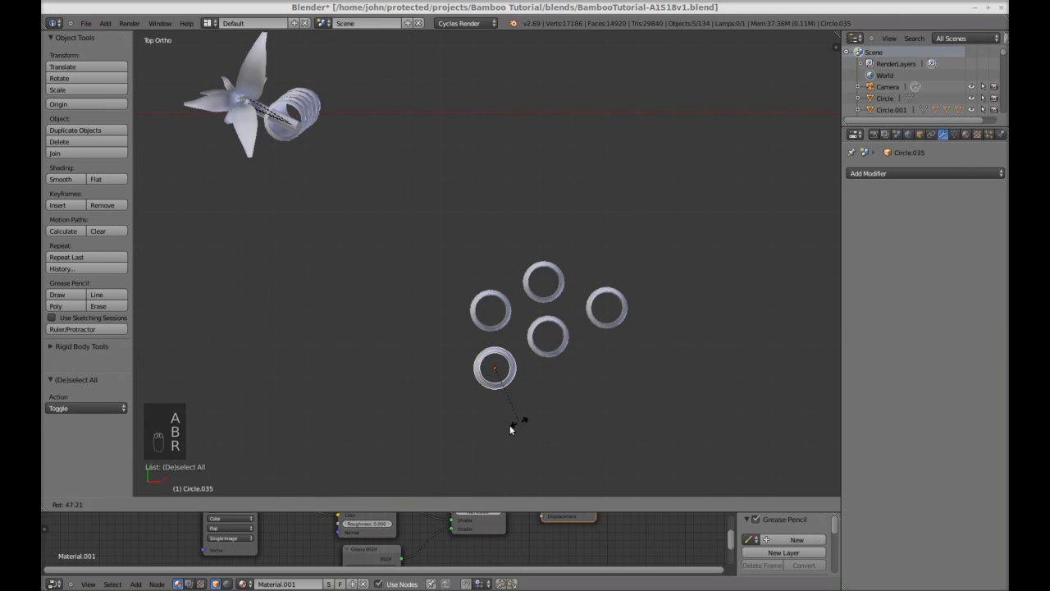
pyautogui.click(522, 410)
pyautogui.press('a')
pyautogui.press('a')
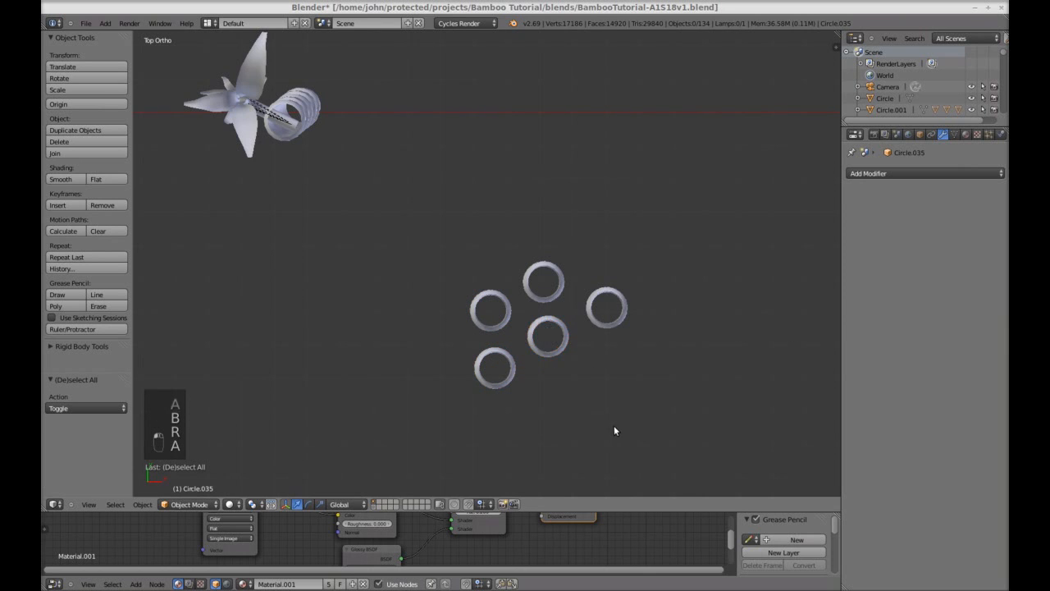
# - Raise the rightmost bare stalk slightly along global Z and deselect it
pyautogui.moveTo(614, 425); pyautogui.dragTo(602, 346, button='middle')
pyautogui.press('KP_7')
pyautogui.press('b')
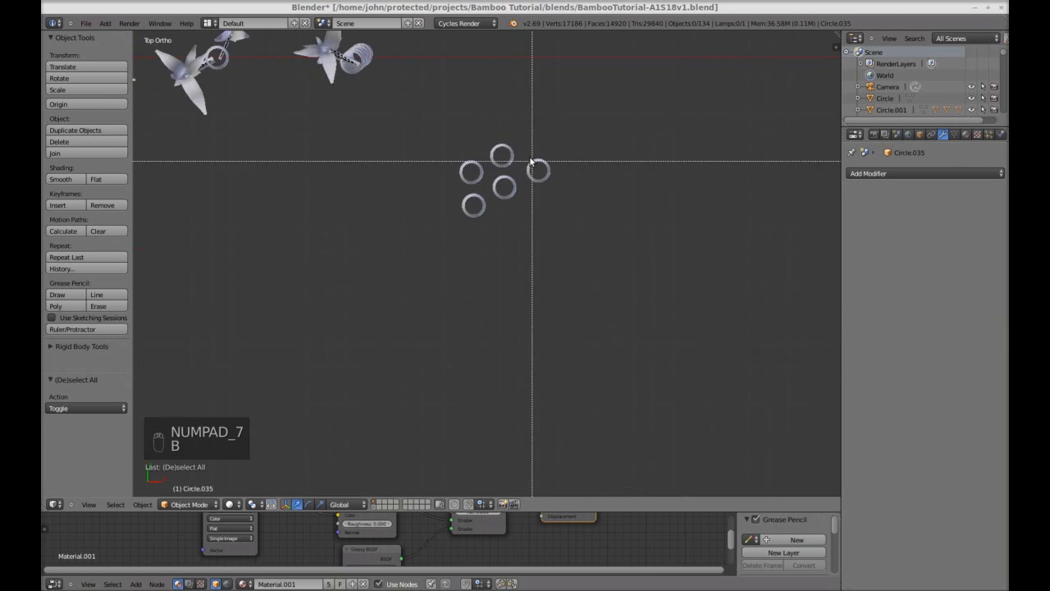
pyautogui.moveTo(532, 161); pyautogui.dragTo(557, 226)
pyautogui.press('KP_1')
pyautogui.press('g')
pyautogui.press('z')
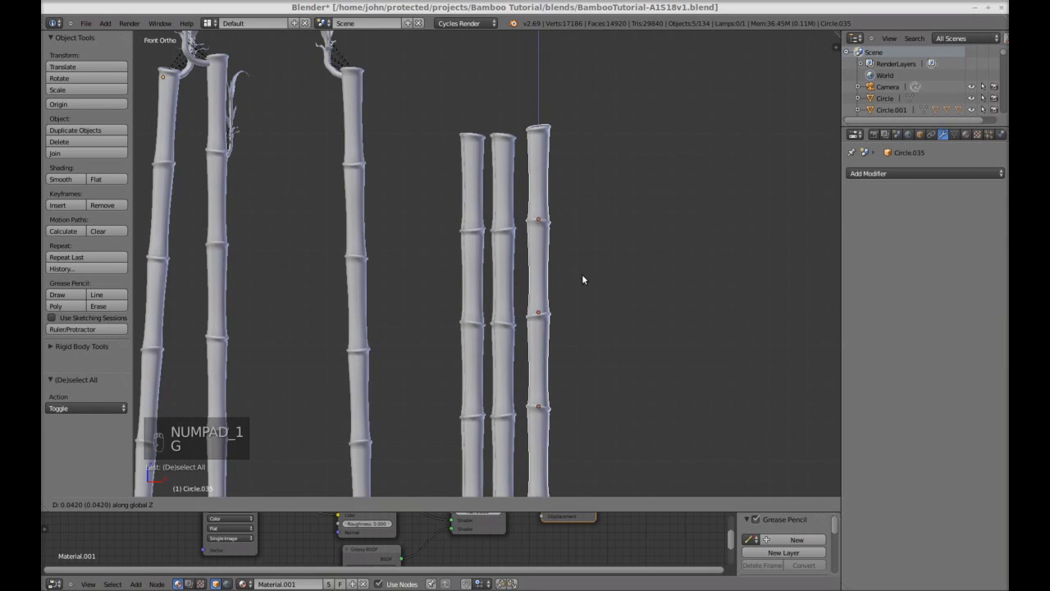
pyautogui.click(583, 270)
pyautogui.press('a')
# - Raise the left bare stalk, behind the front-left one, along global Z and deselect it
pyautogui.moveTo(583, 225); pyautogui.dragTo(588, 244, button='middle')
pyautogui.press('KP_7')
pyautogui.press('b')
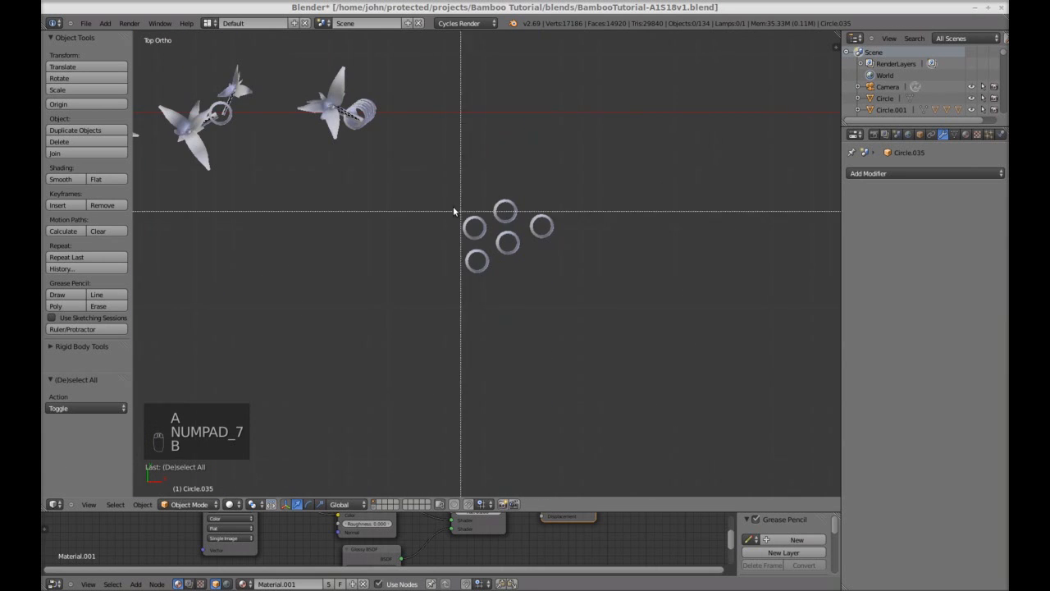
pyautogui.moveTo(446, 202); pyautogui.dragTo(483, 239)
pyautogui.press('KP_1')
pyautogui.press('g')
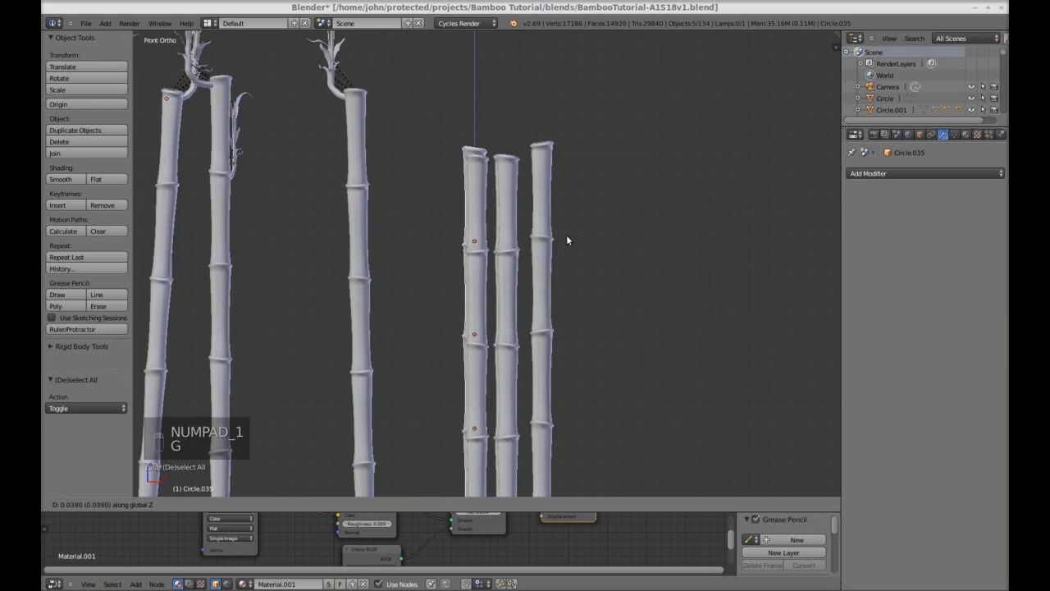
pyautogui.click(575, 214)
pyautogui.press('KP_7')
pyautogui.press('a')
pyautogui.press('a')
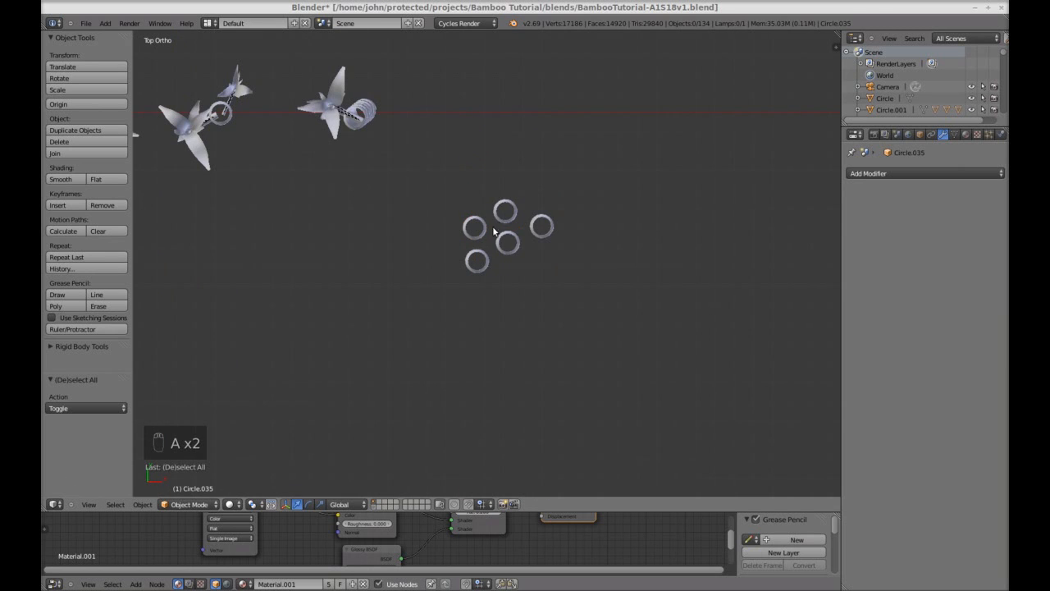
# - Lower the central bare stalk slightly along global Z and deselect it
pyautogui.moveTo(524, 264); pyautogui.dragTo(525, 266)
pyautogui.press('KP_1')
pyautogui.press('g')
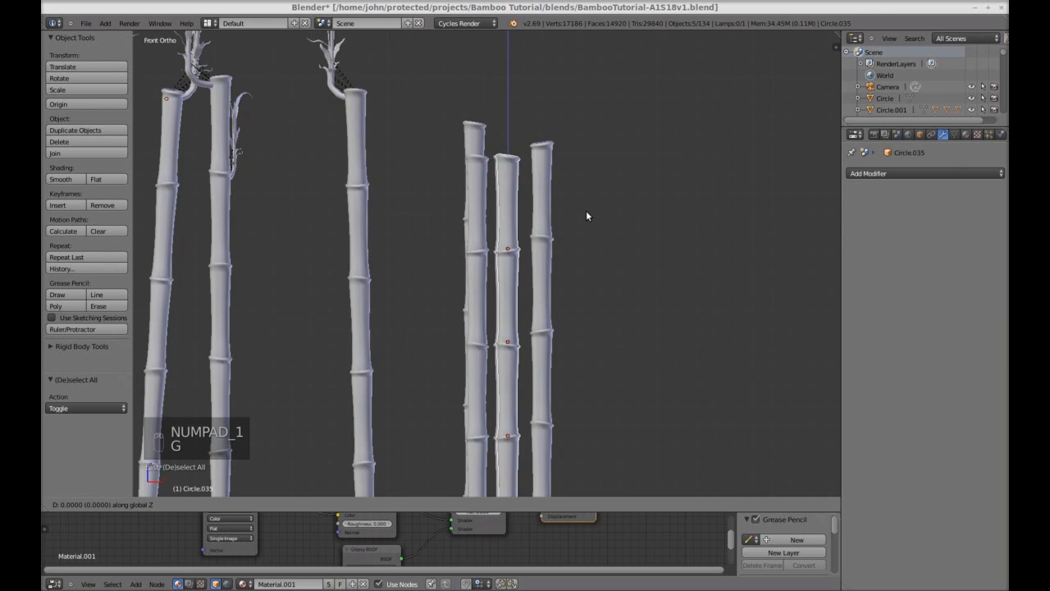
pyautogui.click(590, 222)
pyautogui.press('a')
# - Raise the rear bare stalk 0.258 along global Z and deselect it
pyautogui.press('KP_7')
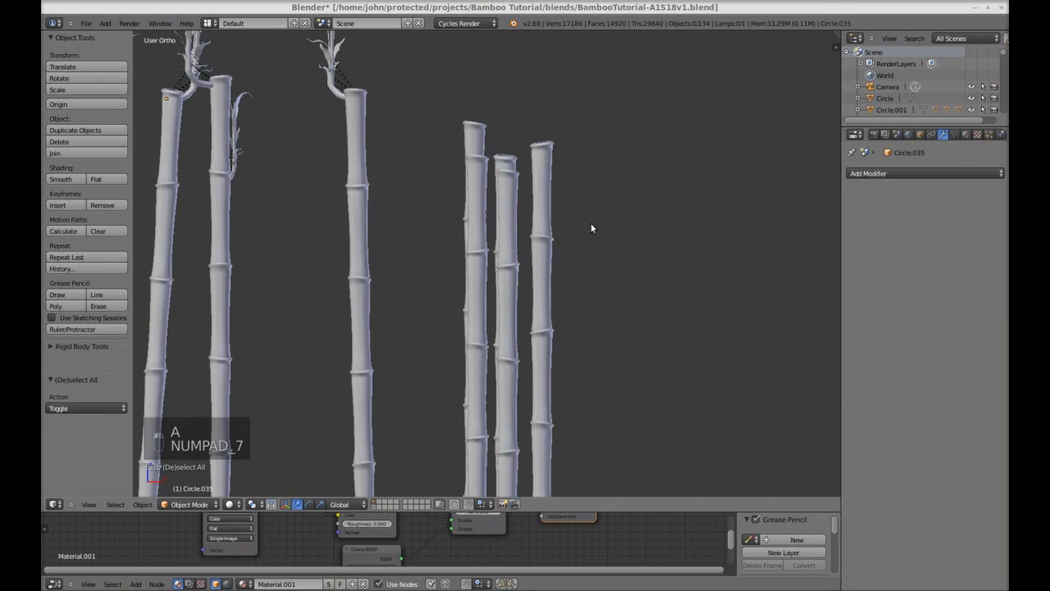
pyautogui.press('b')
pyautogui.moveTo(491, 189); pyautogui.dragTo(525, 232)
pyautogui.press('KP_1')
pyautogui.press('g')
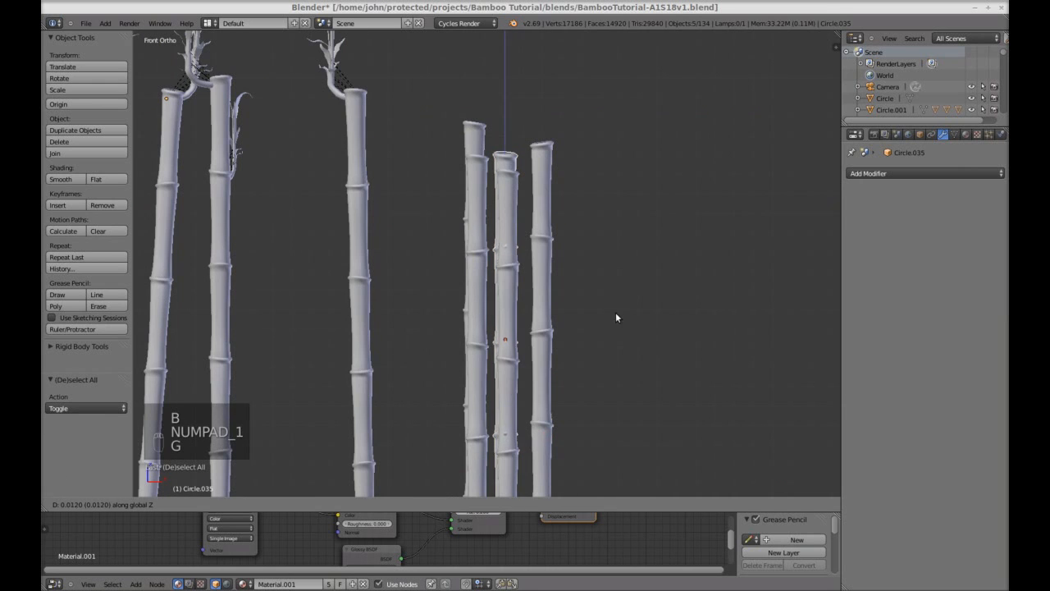
pyautogui.press('z')
pyautogui.click(622, 267)
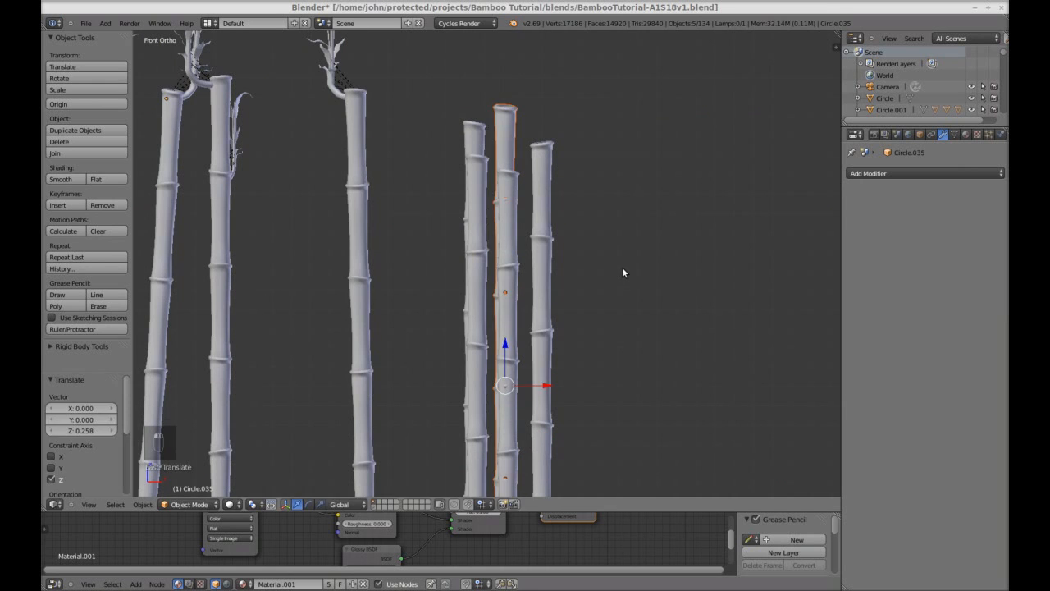
pyautogui.press('a')
# - Tilt the rightmost bare stalk 2.511 degrees in the front view and deselect it
pyautogui.press('KP_7')
pyautogui.press('b')
pyautogui.moveTo(528, 206); pyautogui.dragTo(560, 245)
pyautogui.press('KP_1')
pyautogui.press('r')
pyautogui.click(607, 156)
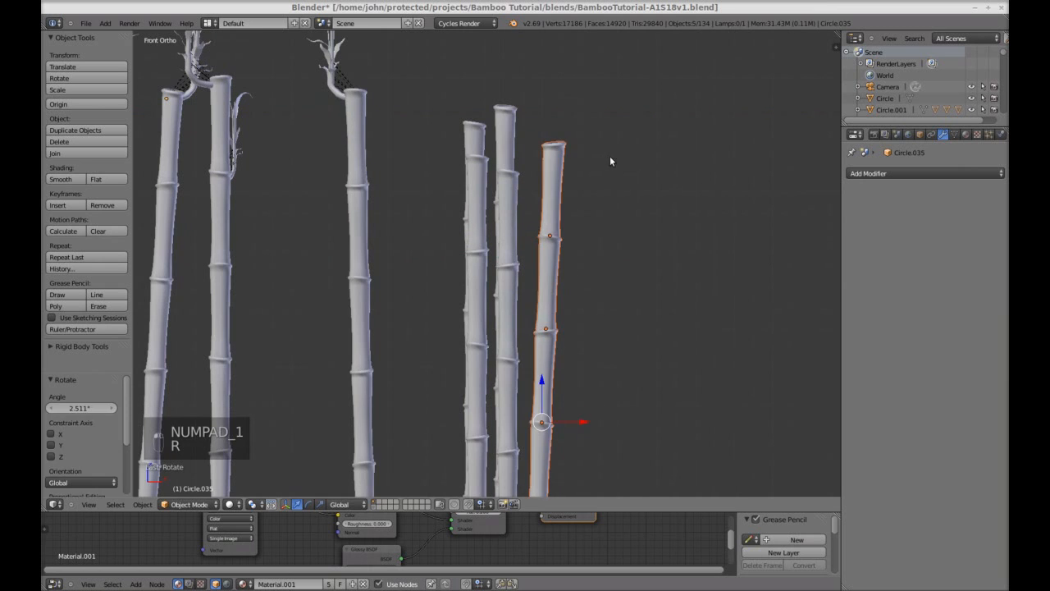
pyautogui.press('a')
# - Tilt the rear bare stalk 1.141 degrees in the front view and deselect it
pyautogui.press('KP_7')
pyautogui.press('b')
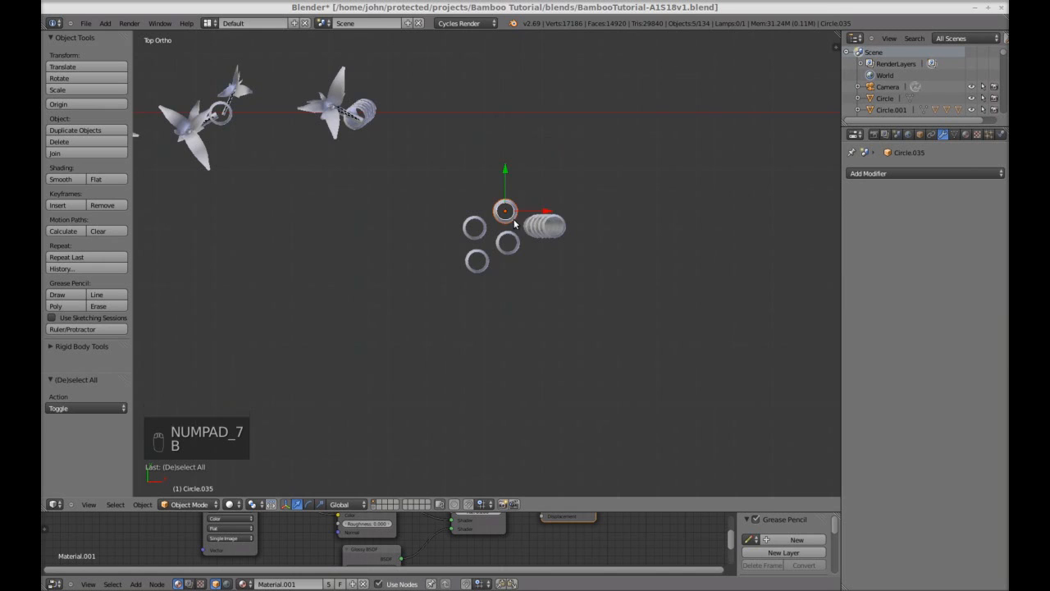
pyautogui.press('KP_1')
pyautogui.press('r')
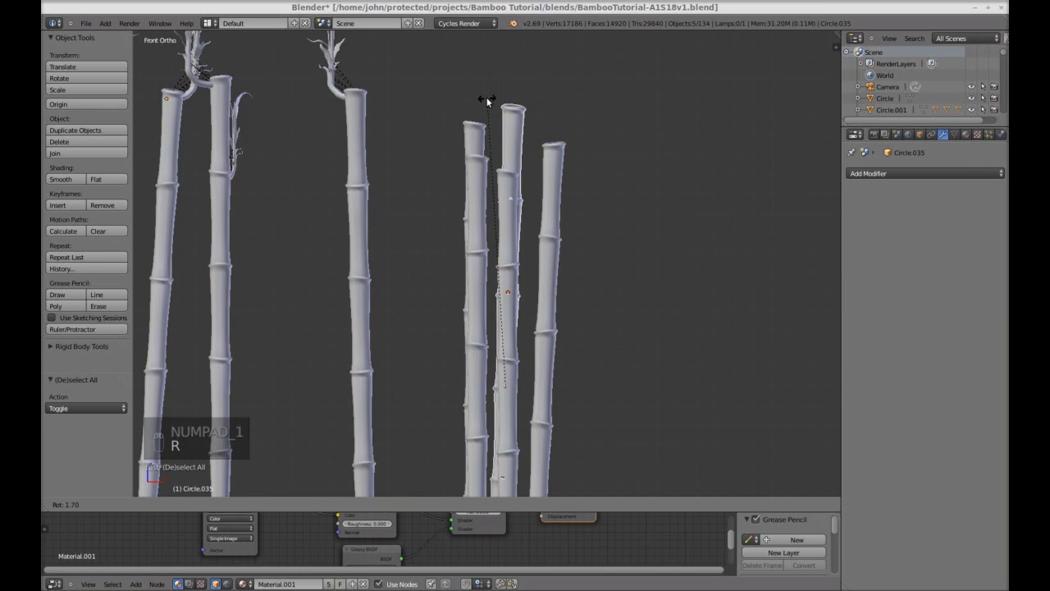
pyautogui.click(484, 101)
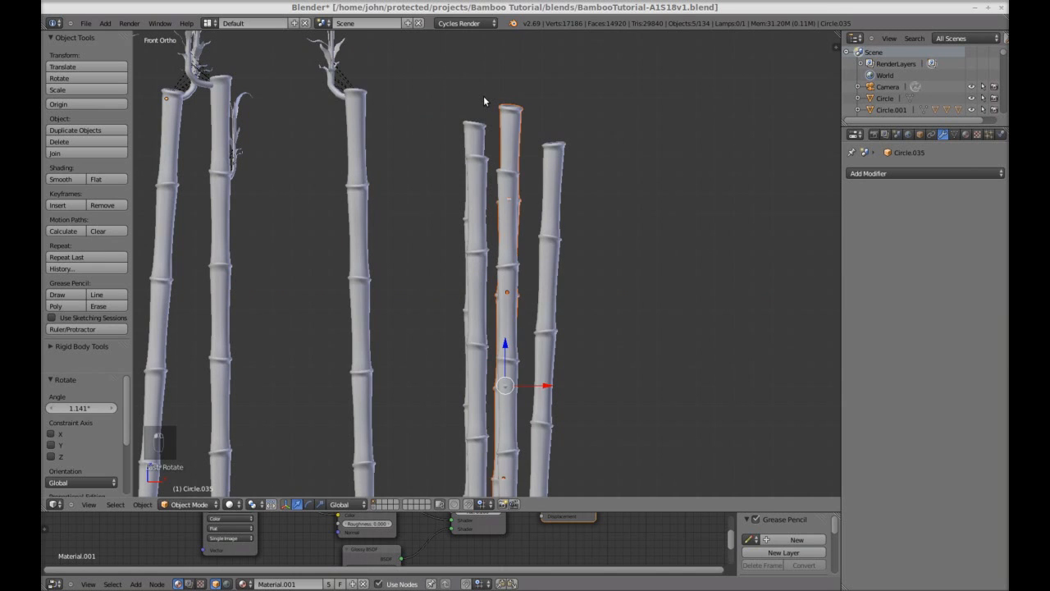
pyautogui.press('KP_7')
pyautogui.press('a')
pyautogui.press('a')
# - Tilt the central bare stalk about -2 degrees in the front view and deselect it
pyautogui.press('b')
pyautogui.moveTo(491, 226); pyautogui.dragTo(523, 271)
pyautogui.press('KP_7')
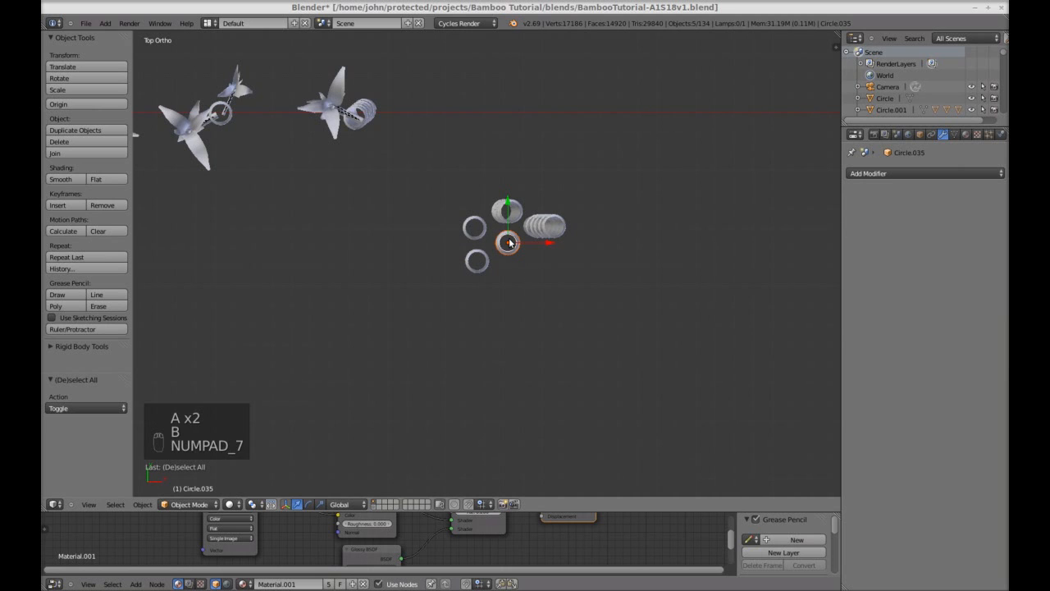
pyautogui.press('KP_1')
pyautogui.press('r')
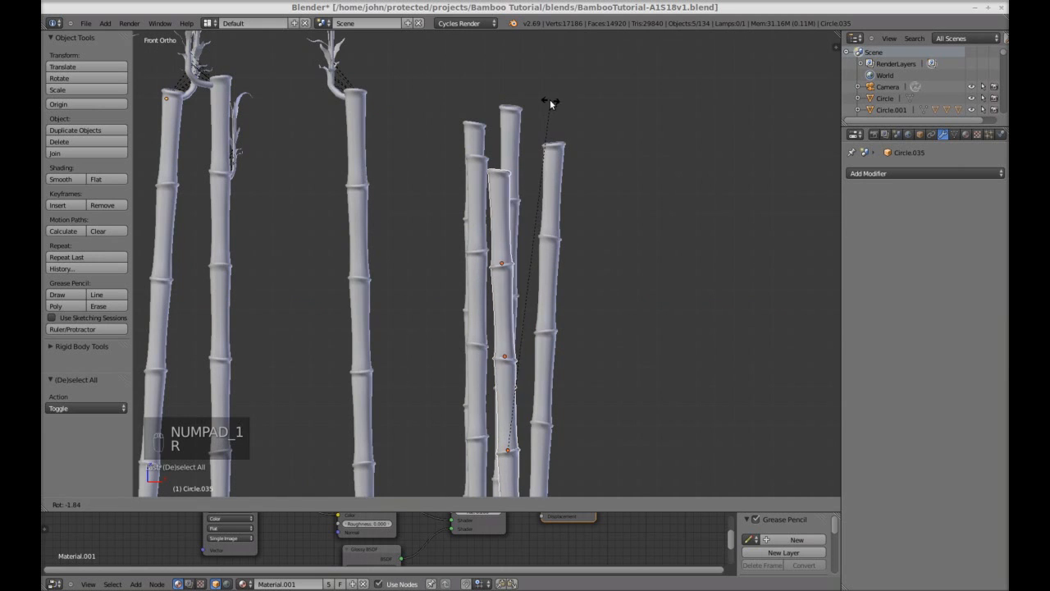
pyautogui.click(549, 99)
pyautogui.press('KP_7')
pyautogui.press('a')
pyautogui.press('a')
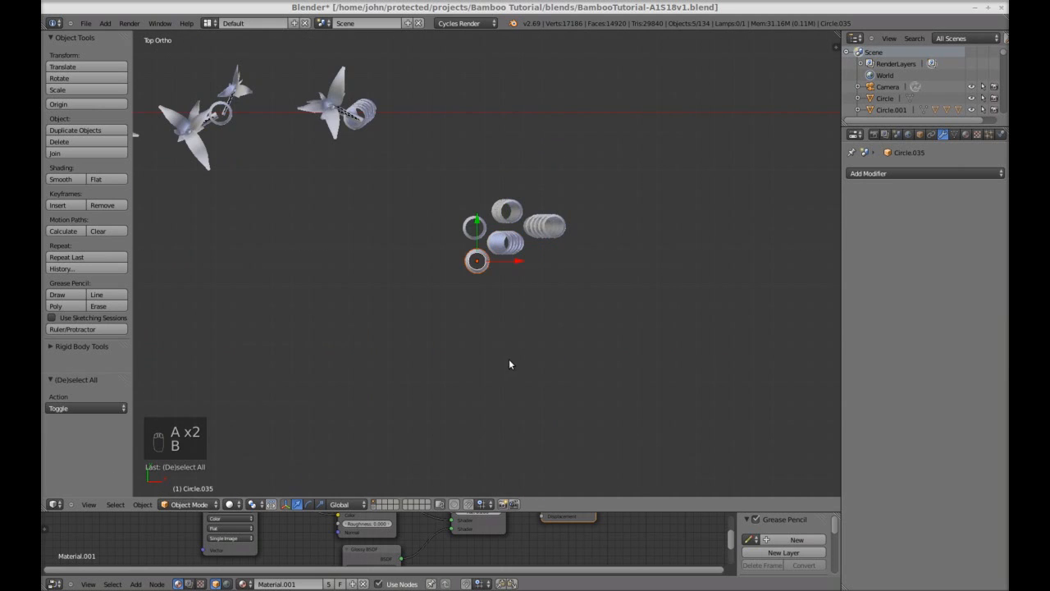
# - Trackball-rotate the selected front bare stalk slightly in an angled view and deselect it
pyautogui.moveTo(508, 364); pyautogui.dragTo(542, 123, button='middle')
pyautogui.press('r')
pyautogui.press('r')
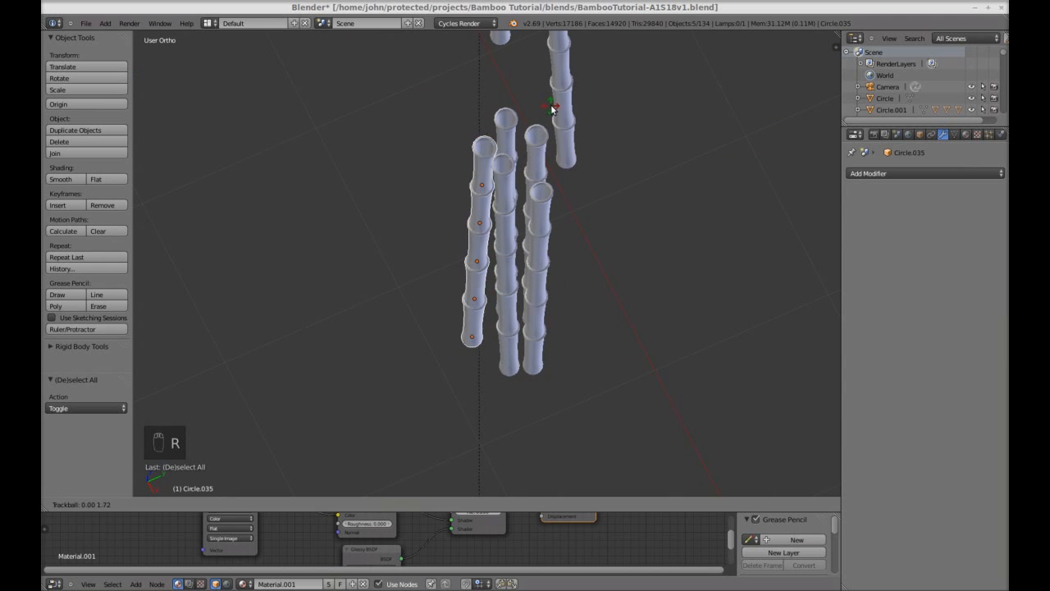
pyautogui.click(559, 78)
pyautogui.press('a')
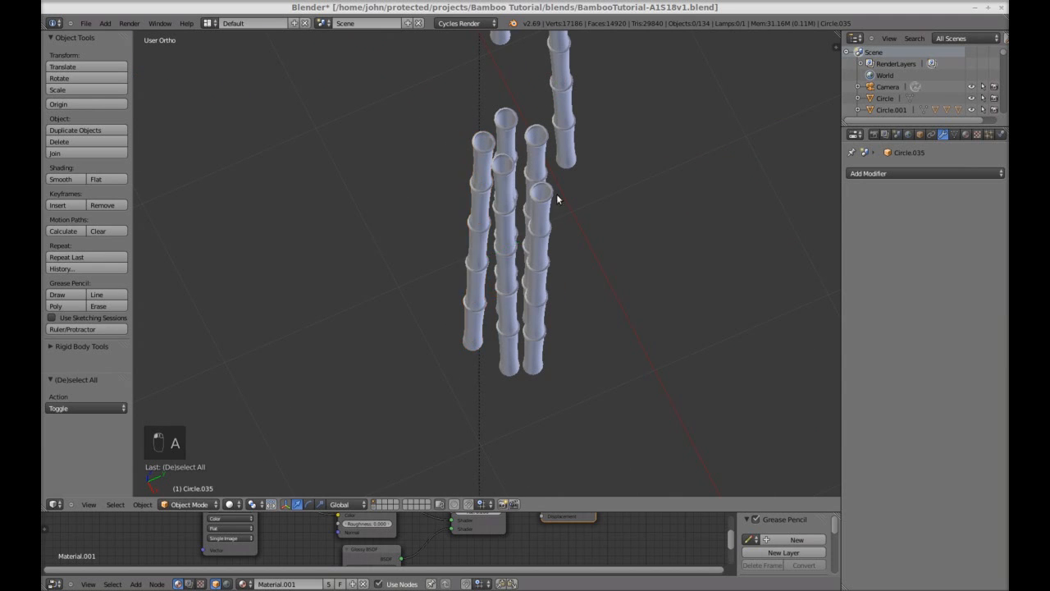
# - Select the rear bare stalk from above and tilt it 1.759 degrees in a side view
pyautogui.press('KP_7')
pyautogui.press('b')
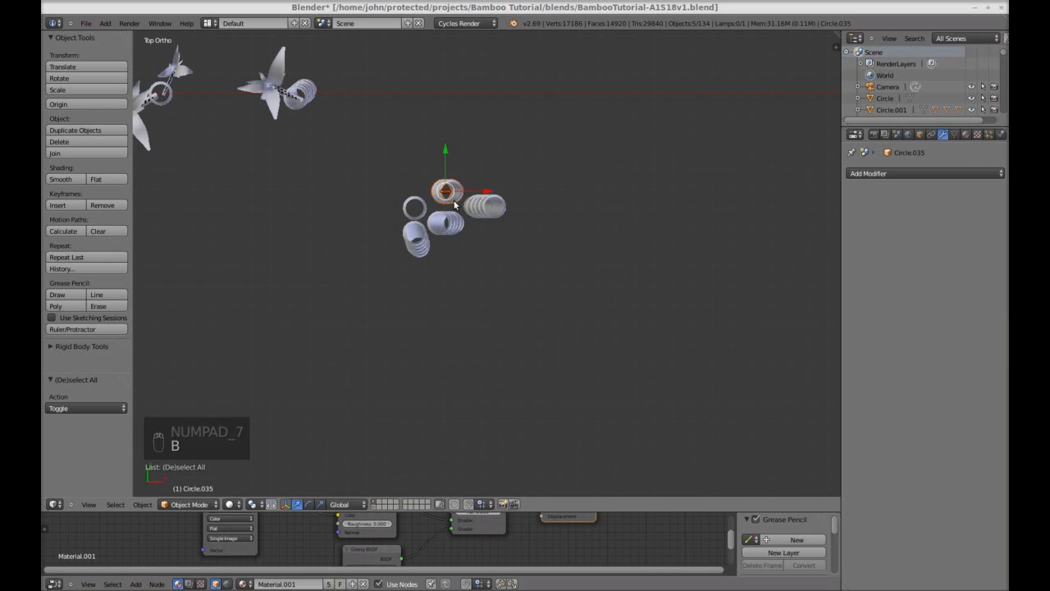
pyautogui.press('KP_1')
pyautogui.press('KP_6')
pyautogui.press('KP_6')
pyautogui.press('KP_6')
pyautogui.press('KP_6')
pyautogui.press('KP_6')
pyautogui.press('KP_6')
pyautogui.press('KP_6')
pyautogui.press('KP_6')
pyautogui.press('KP_6')
pyautogui.press('r')
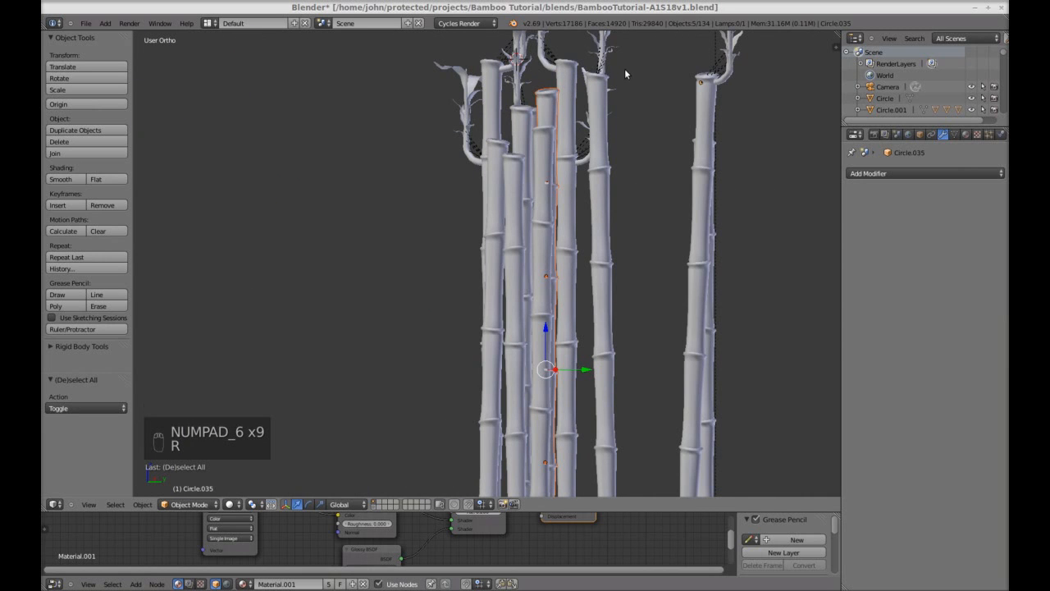
pyautogui.press('r')
pyautogui.click(728, 186)
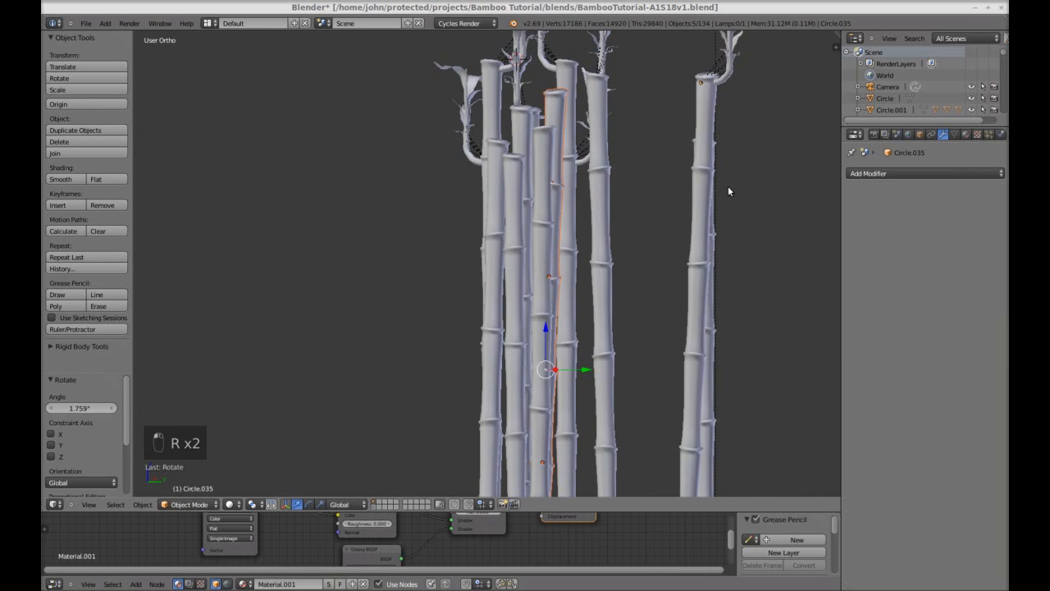
# - Select the leftmost upright bare stalk from above, tilt it slightly in an orbited side view and deselect it
pyautogui.press('KP_7')
pyautogui.press('a')
pyautogui.press('a')
pyautogui.moveTo(419, 214); pyautogui.dragTo(422, 218)
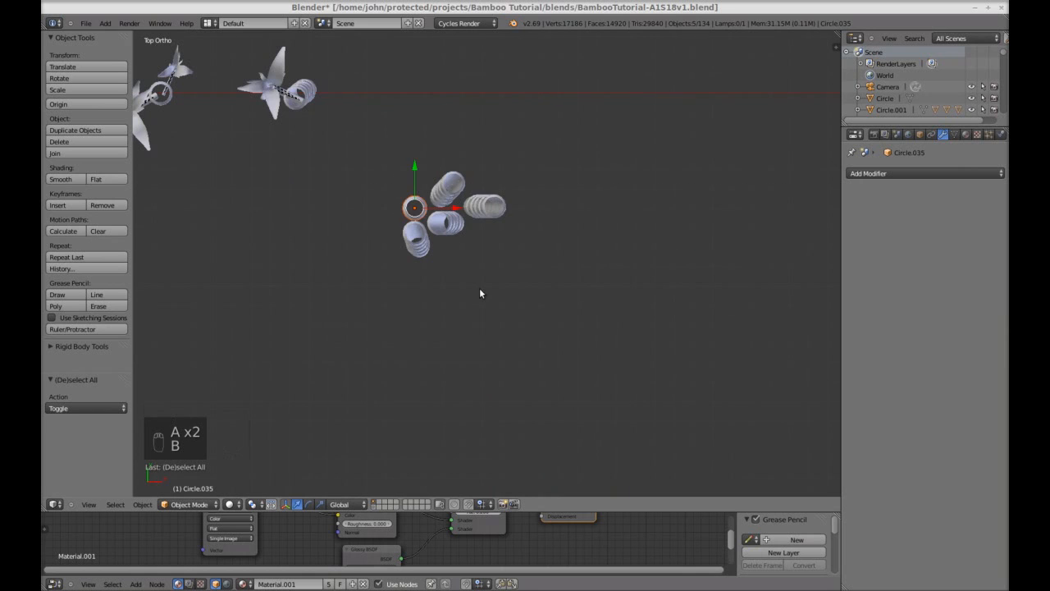
pyautogui.press('KP_1')
pyautogui.press('KP_4')
pyautogui.press('KP_4')
pyautogui.press('KP_6')
pyautogui.press('KP_6')
pyautogui.press('KP_6')
pyautogui.press('KP_6')
pyautogui.press('KP_6')
pyautogui.press('KP_6')
pyautogui.press('KP_6')
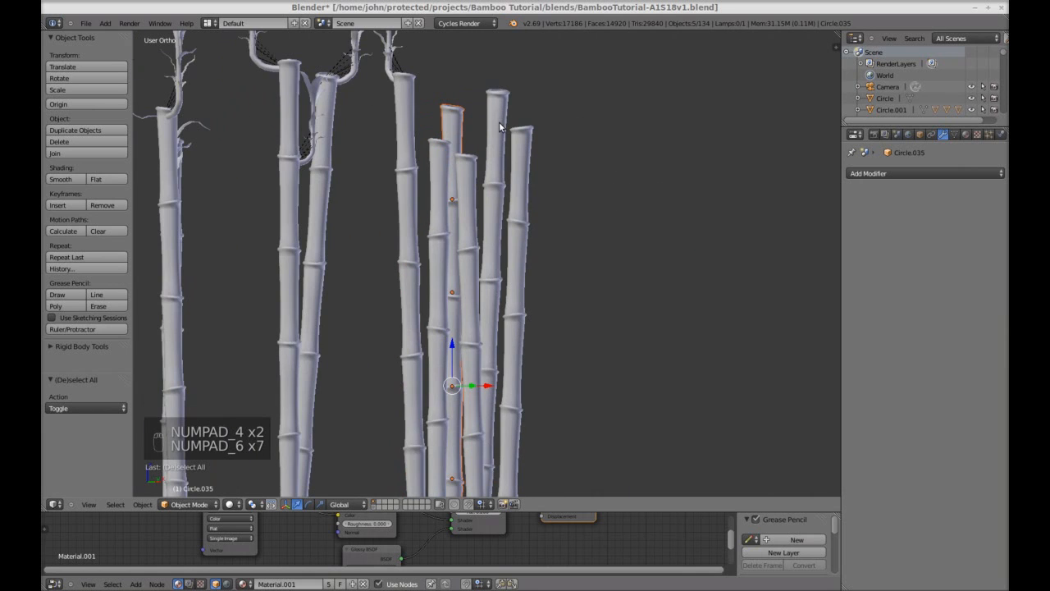
pyautogui.press('r')
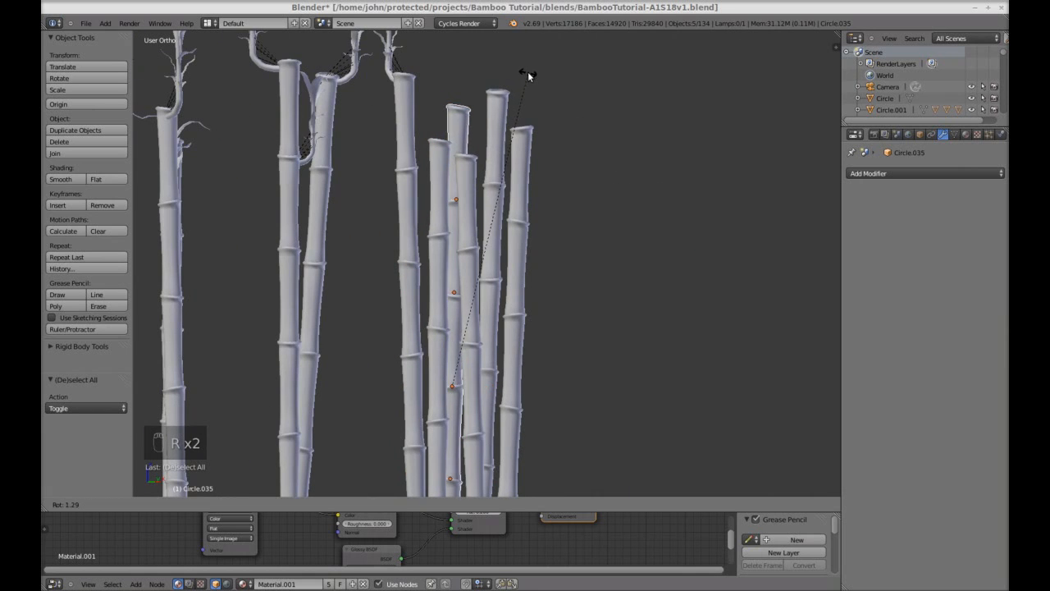
pyautogui.click(513, 67)
pyautogui.press('a')
# - Select all five bare stalks from above and place a linked copy offset 0.210 in X and -0.258 in Y
pyautogui.press('KP_7')
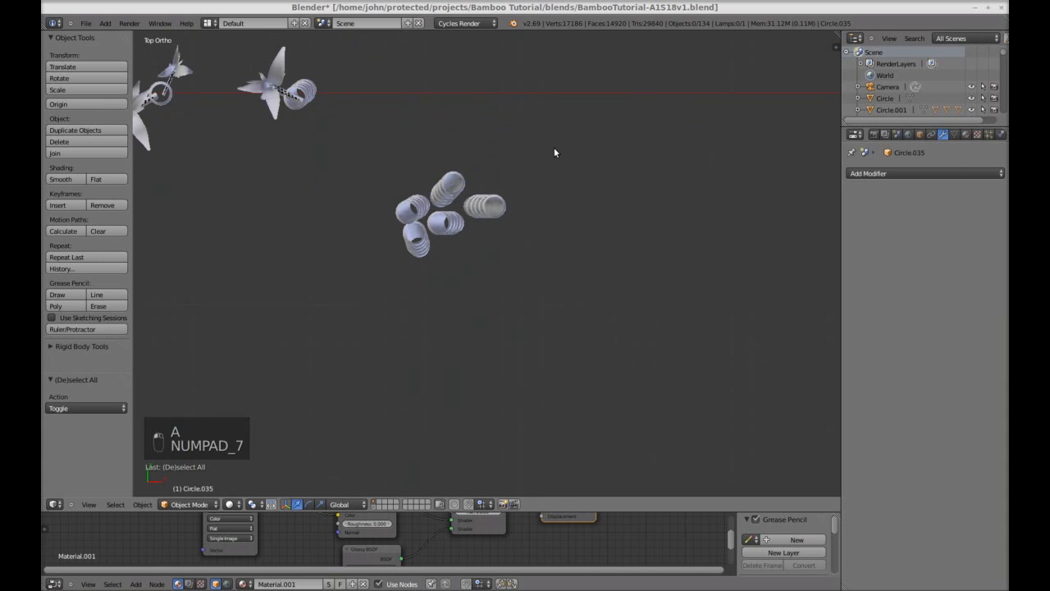
pyautogui.press('b')
pyautogui.moveTo(511, 278); pyautogui.dragTo(500, 292)
pyautogui.hotkey('alt', 'd')
pyautogui.click(413, 307)
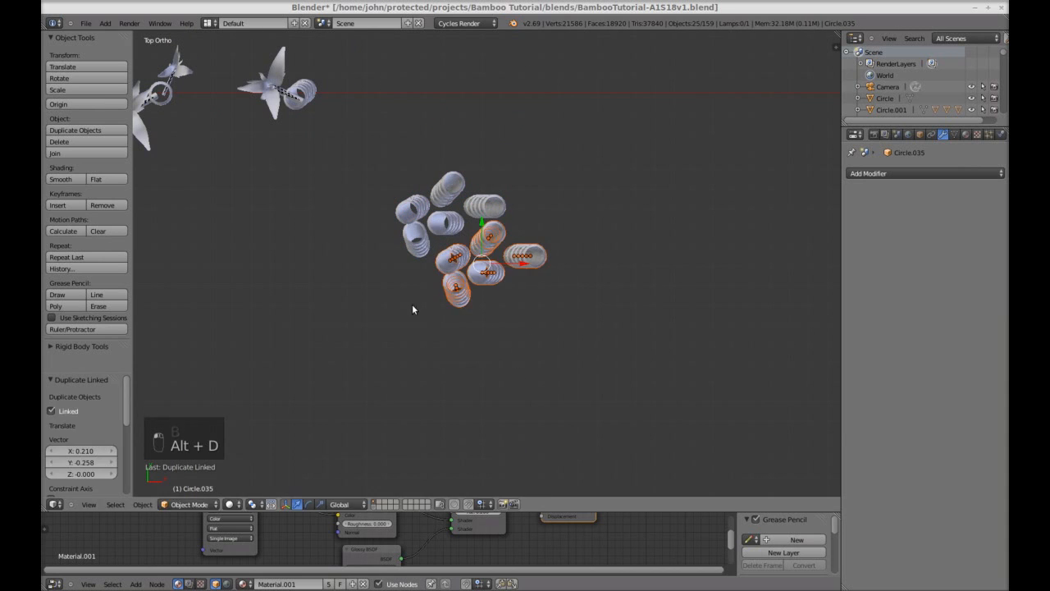
# - Rotate the copied stalks in the top view and nudge them against the original group, ending with a -0.027 X, 0.039 Y move
pyautogui.press('r')
pyautogui.click(620, 187)
pyautogui.press('g')
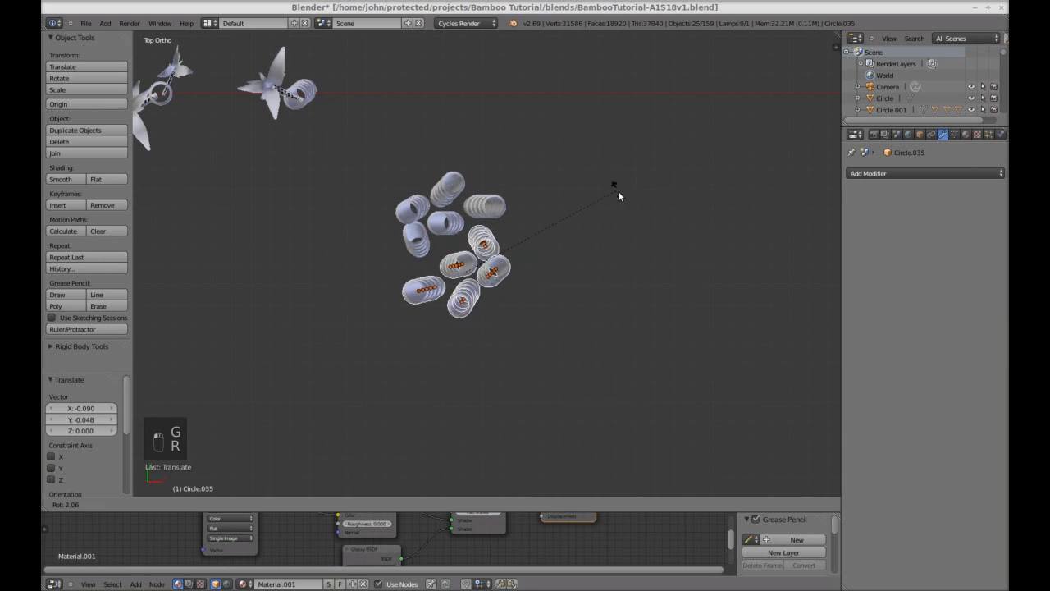
pyautogui.click(621, 207)
# - Lower the copied stalks 0.090 along global Z in the front view
pyautogui.press('KP_1')
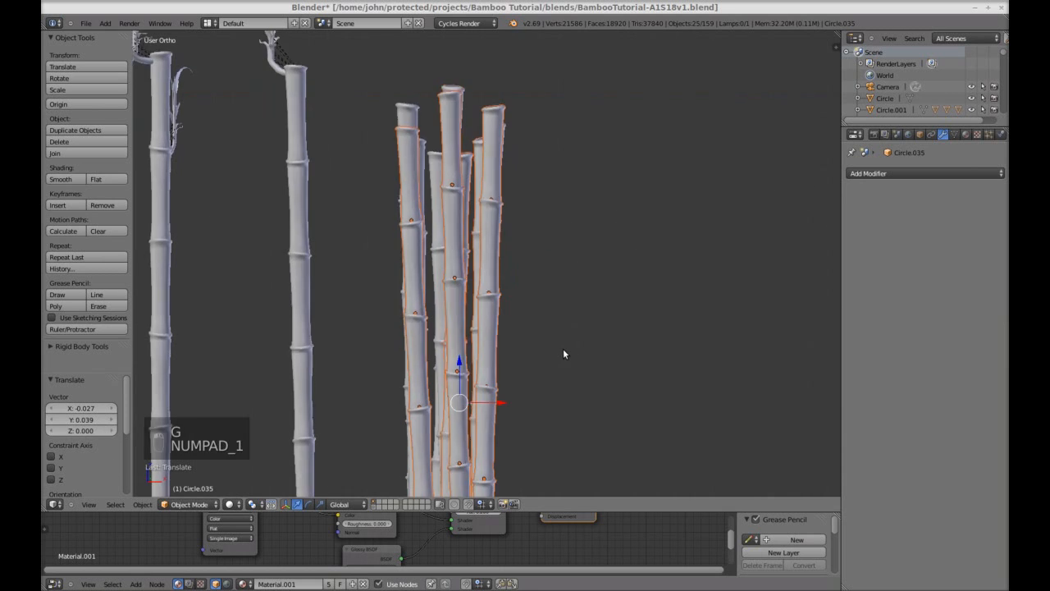
pyautogui.press('g')
pyautogui.press('z')
pyautogui.click(583, 221)
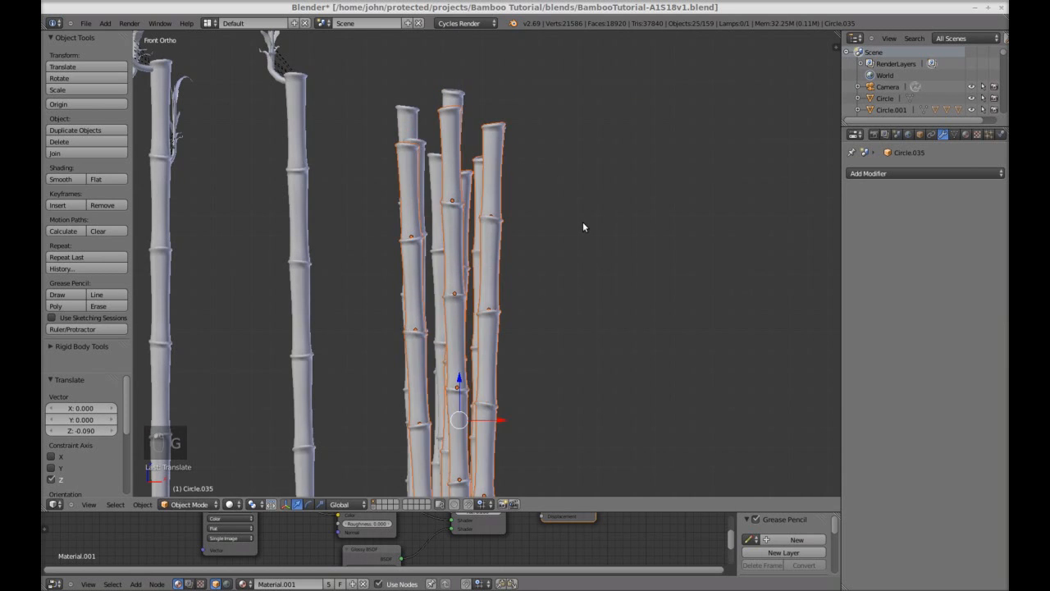
# - Place another linked copy of the five stalks about 0.41 in X and -0.12 in Y from the selected group
pyautogui.press('KP_7')
pyautogui.hotkey('alt', 'd')
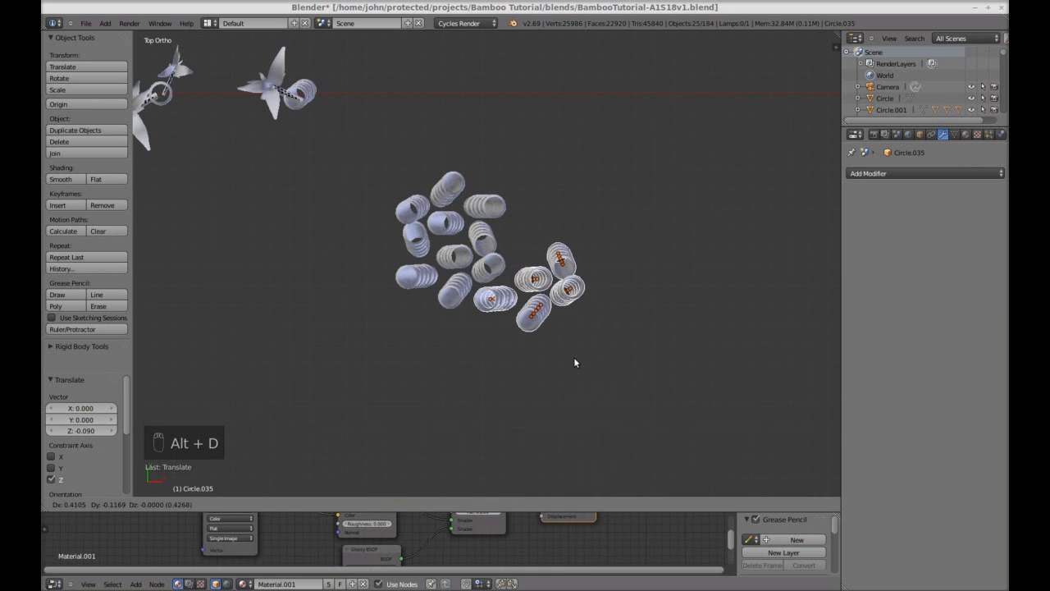
pyautogui.click(574, 359)
# - Make another linked copy of the group behind it, rotate it -45.608 degrees and shift it -0.174 in X
pyautogui.hotkey('alt', 'd')
pyautogui.click(565, 303)
pyautogui.press('r')
pyautogui.click(618, 309)
pyautogui.press('g')
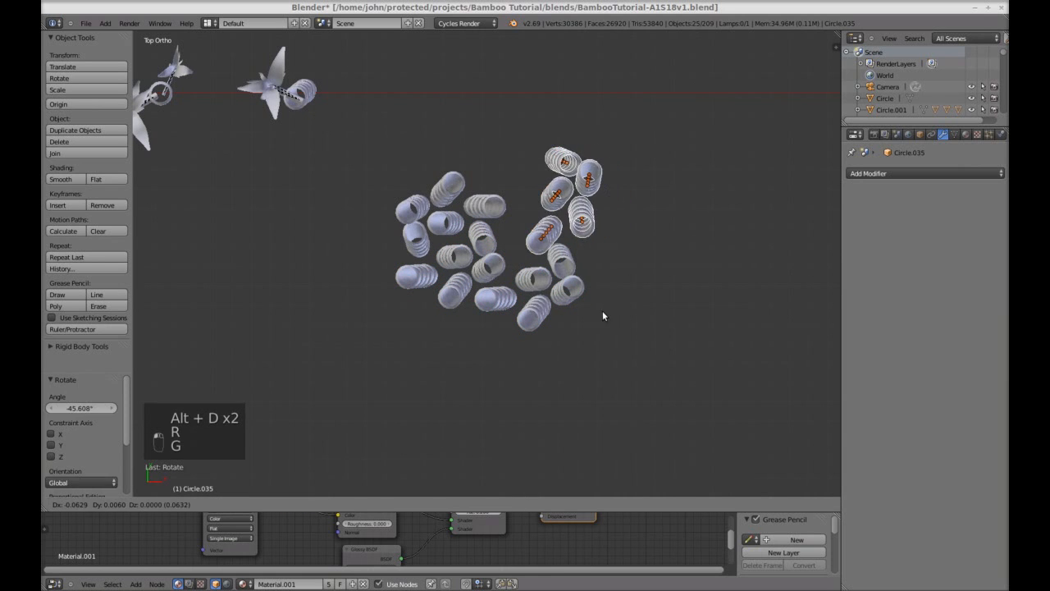
pyautogui.click(587, 312)
# - Tilt the newest copied stalks in the front view and shift them -0.054 in X and 0.003 in Z
pyautogui.press('KP_1')
pyautogui.press('r')
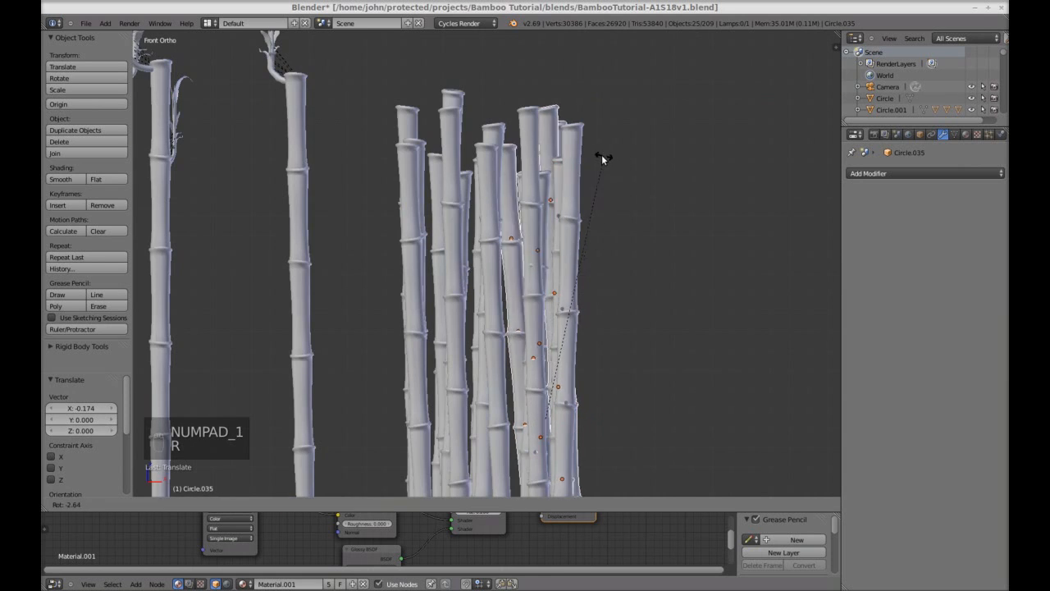
pyautogui.press('g')
pyautogui.click(659, 215)
# - Place a linked copy of the tilted group offset -0.458 in X and 0.378 in Y, and deselect everything
pyautogui.press('KP_7')
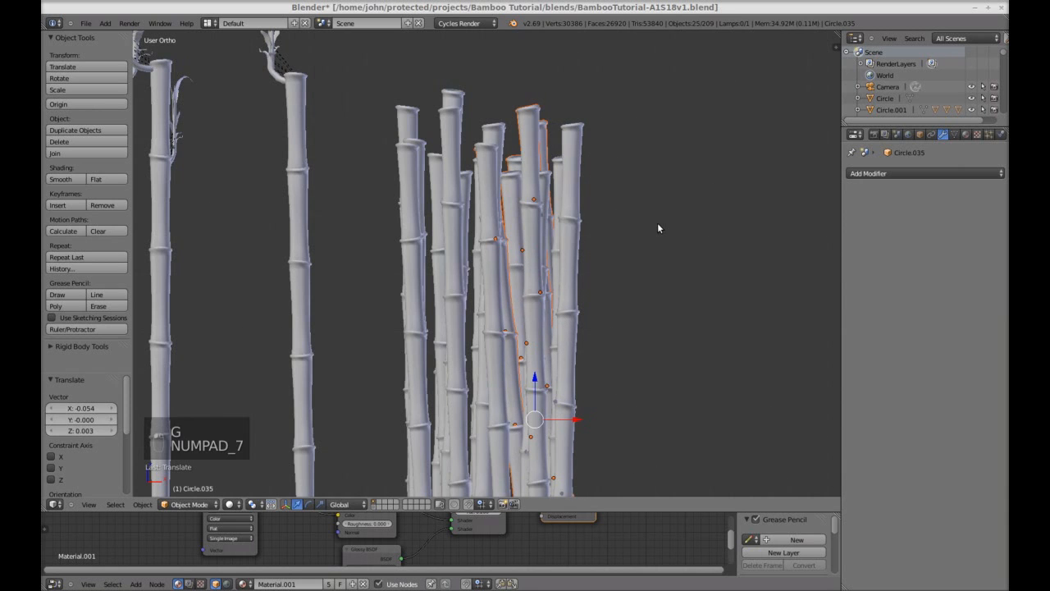
pyautogui.hotkey('alt', 'd')
pyautogui.click(530, 215)
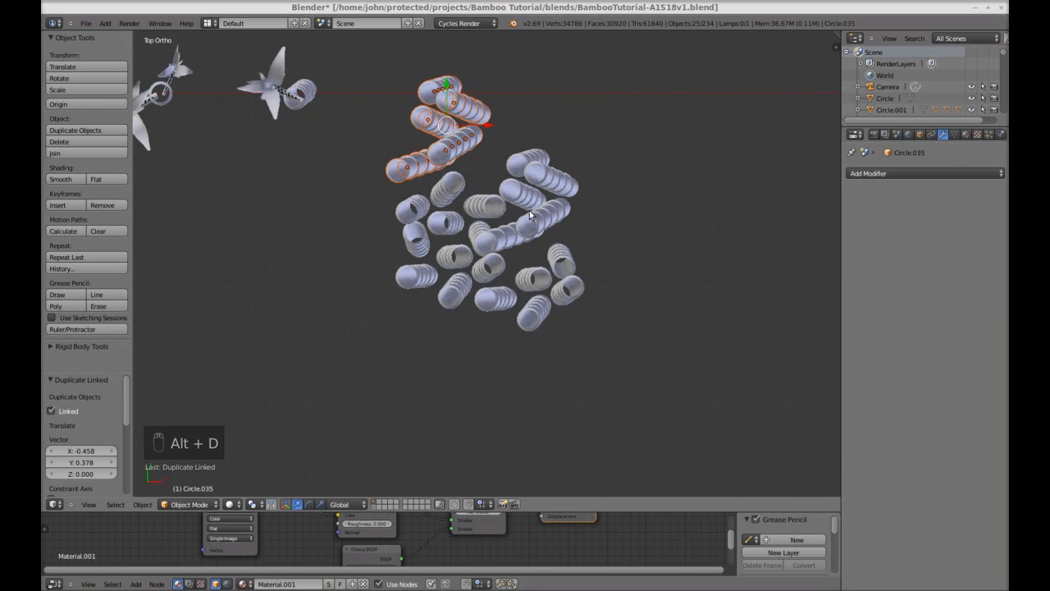
pyautogui.press('KP_1')
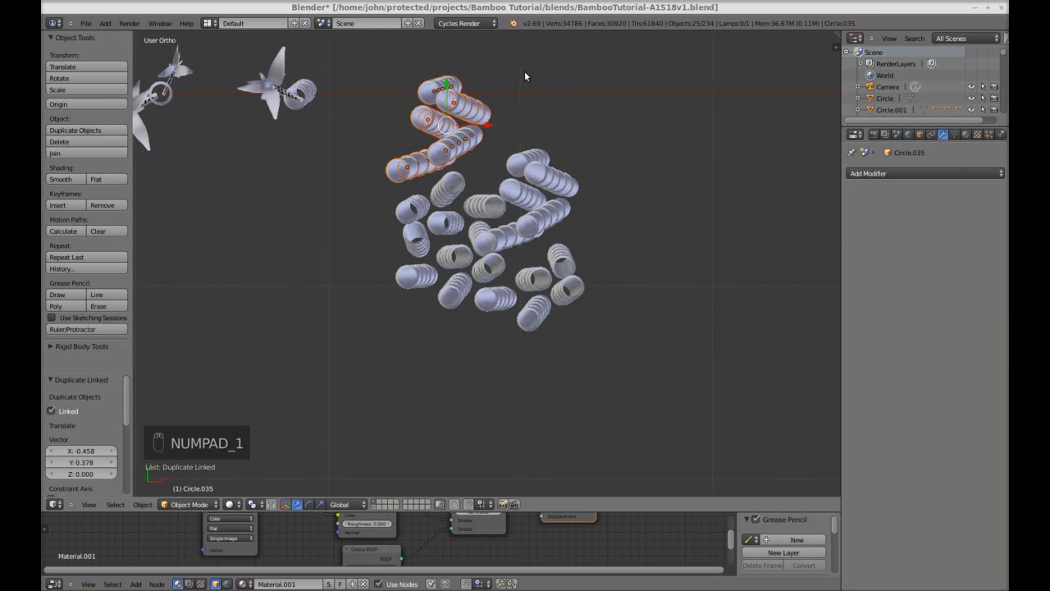
pyautogui.press('a')
pyautogui.press('a')
pyautogui.press('KP_7')
pyautogui.scroll(-5, 676, 296)
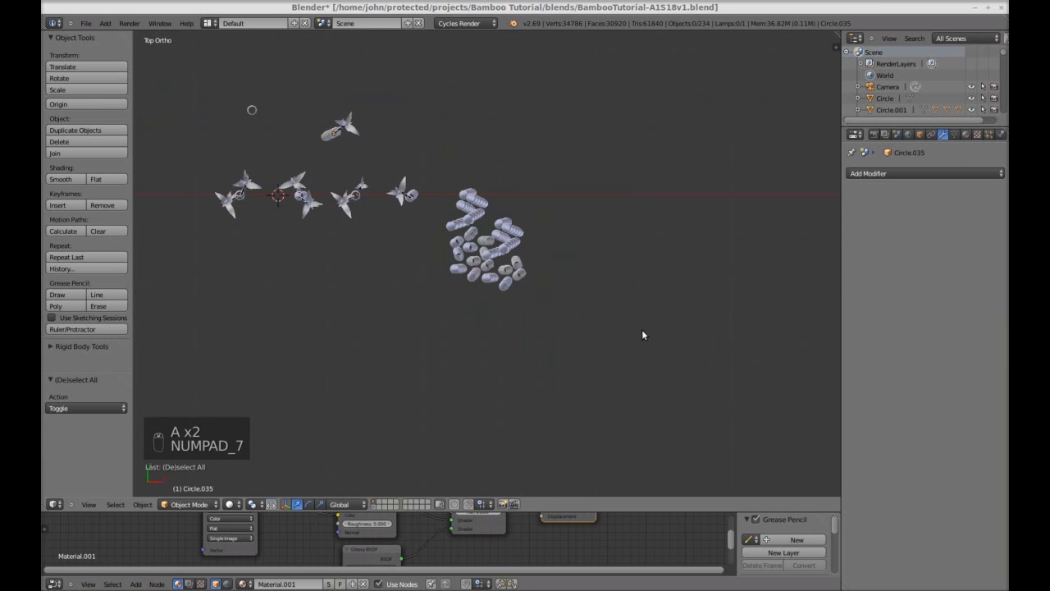
# - Select the camera, rotate it to 96.582, -0.403 and 46.756 degrees, and move it -0.759 X, 0.759 Y, -4.810 Z
pyautogui.press('KP_1')
pyautogui.rightClick(632, 53)
pyautogui.scroll(-2, 641, 175)
pyautogui.press('KP_4')
pyautogui.press('KP_4')
pyautogui.press('KP_4')
pyautogui.press('KP_4')
pyautogui.press('KP_4')
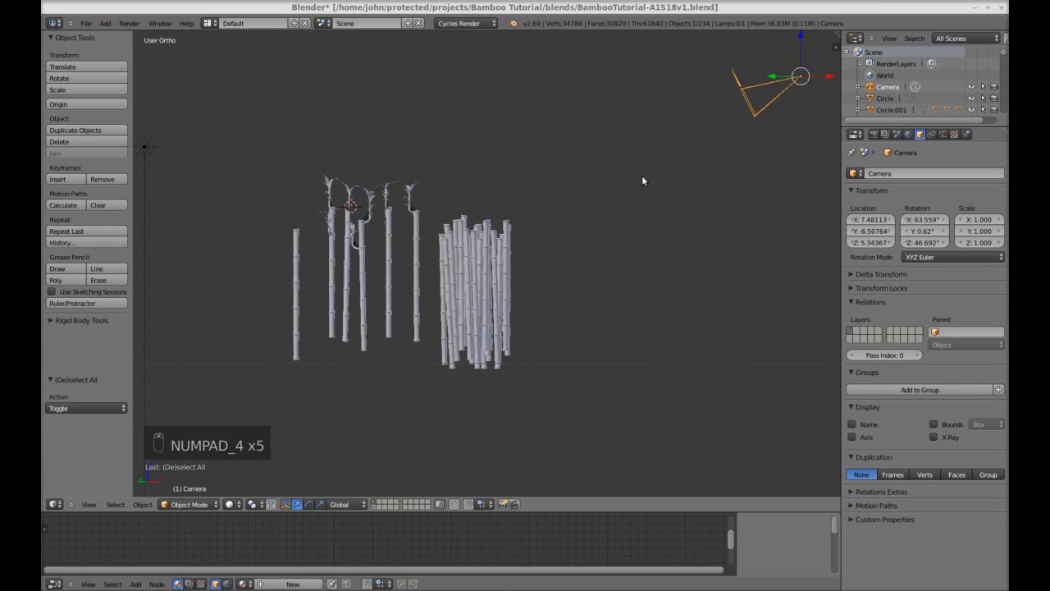
pyautogui.press('r')
pyautogui.click(634, 179)
pyautogui.press('g')
pyautogui.click(590, 362)
# - Move the camera in the top view to X 6.47494, Y -3.96602 and deselect it
pyautogui.press('KP_7')
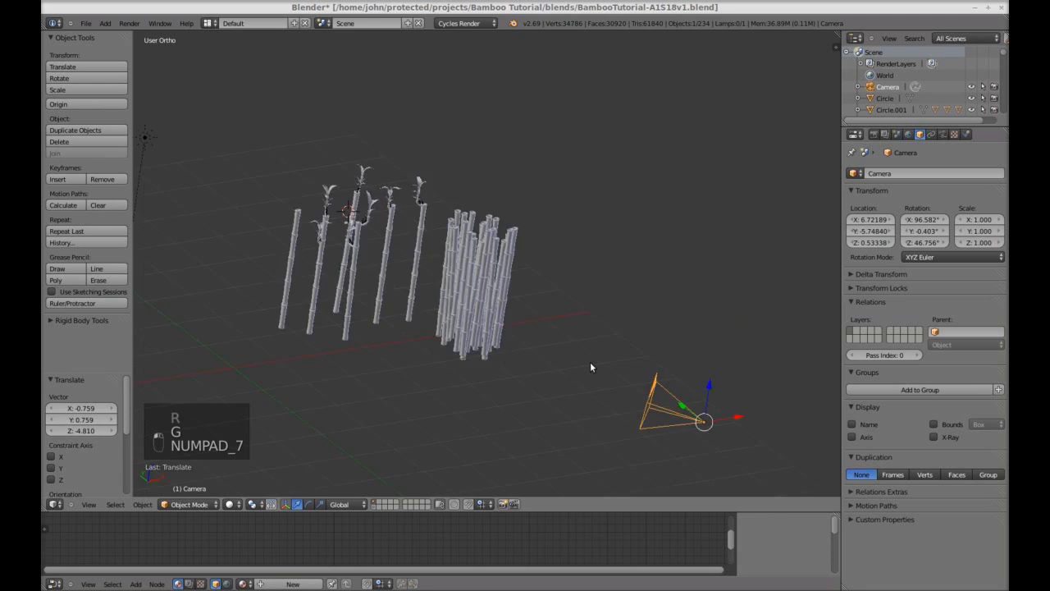
pyautogui.press('g')
pyautogui.click(564, 329)
pyautogui.press('a')
# - Select all the stalks outside the bare cluster, rotate them 9.67 degrees in the top view and move them away from the cluster
pyautogui.keyDown('shift'); pyautogui.moveTo(564, 329); pyautogui.dragTo(662, 407, button='middle'); pyautogui.keyUp('shift')
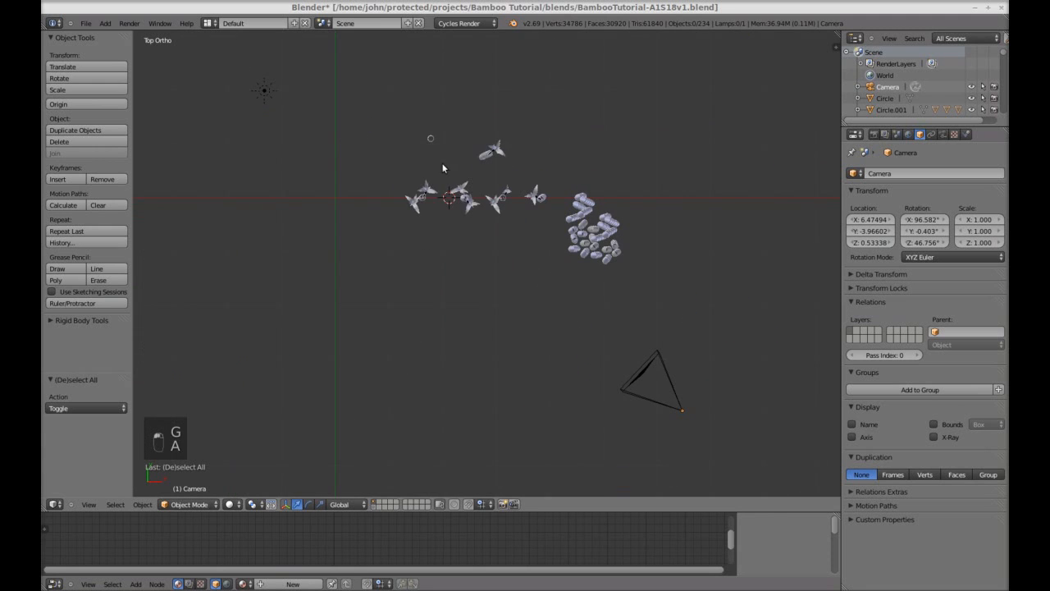
pyautogui.press('b')
pyautogui.moveTo(383, 103); pyautogui.dragTo(543, 249)
pyautogui.press('r')
pyautogui.click(631, 241)
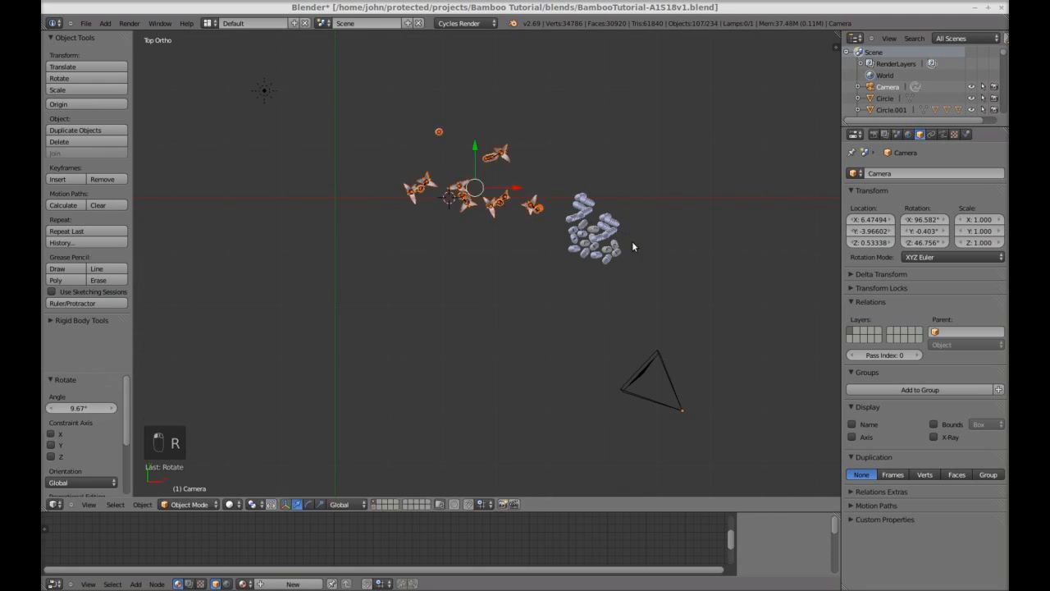
pyautogui.press('g')
pyautogui.click(596, 270)
# - Select the central shoot-bearing stalks and move them 1.900 in X and 0.118 in Y toward the bare cluster
pyautogui.press('a')
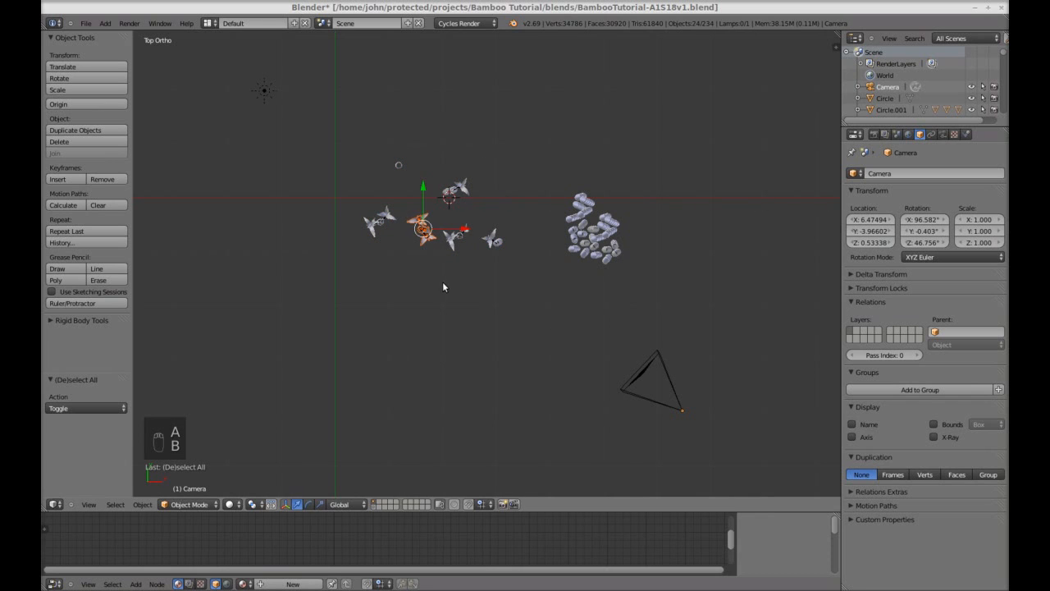
pyautogui.press('g')
pyautogui.click(543, 274)
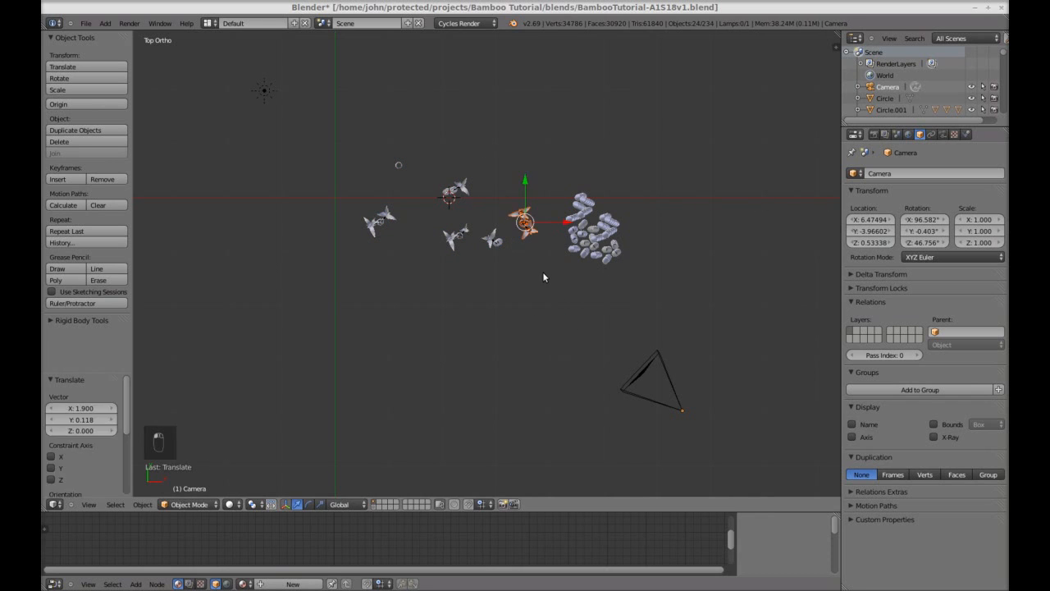
# - Select the remaining separate stalks and move them -0.612 in X and 0.934 in Y
pyautogui.press('a')
pyautogui.press('b')
pyautogui.moveTo(357, 144); pyautogui.dragTo(497, 289)
pyautogui.press('g')
pyautogui.click(511, 321)
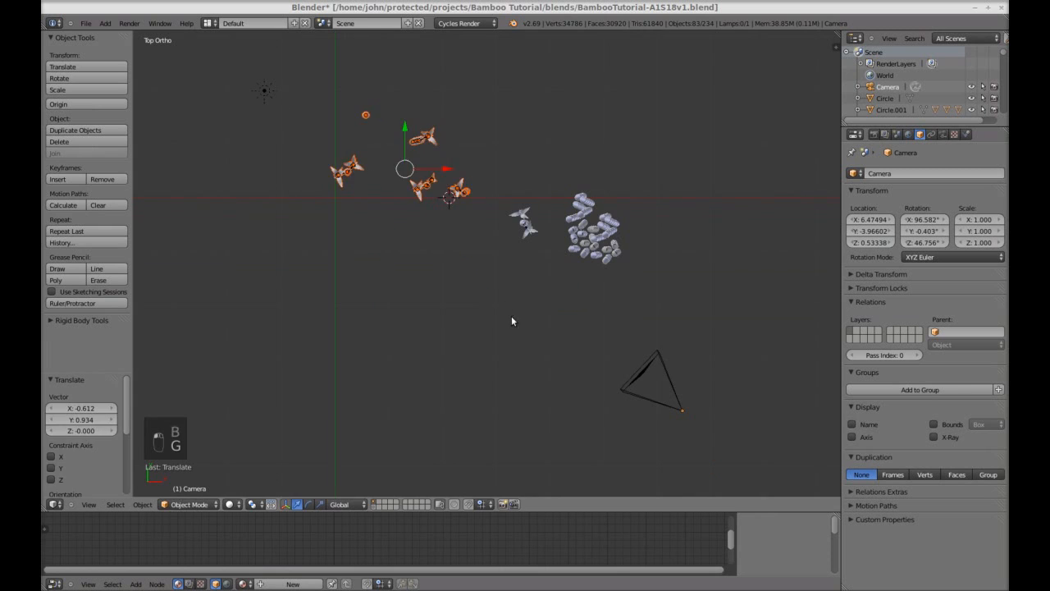
# - Select the shoot-bearing stalks nearest the bare cluster and move them -0.870 in X and -0.064 in Y
pyautogui.keyDown('shift'); pyautogui.moveTo(514, 207); pyautogui.dragTo(545, 278, button='middle'); pyautogui.keyUp('shift')
pyautogui.press('a')
pyautogui.press('b')
pyautogui.moveTo(530, 263); pyautogui.dragTo(564, 305)
pyautogui.press('g')
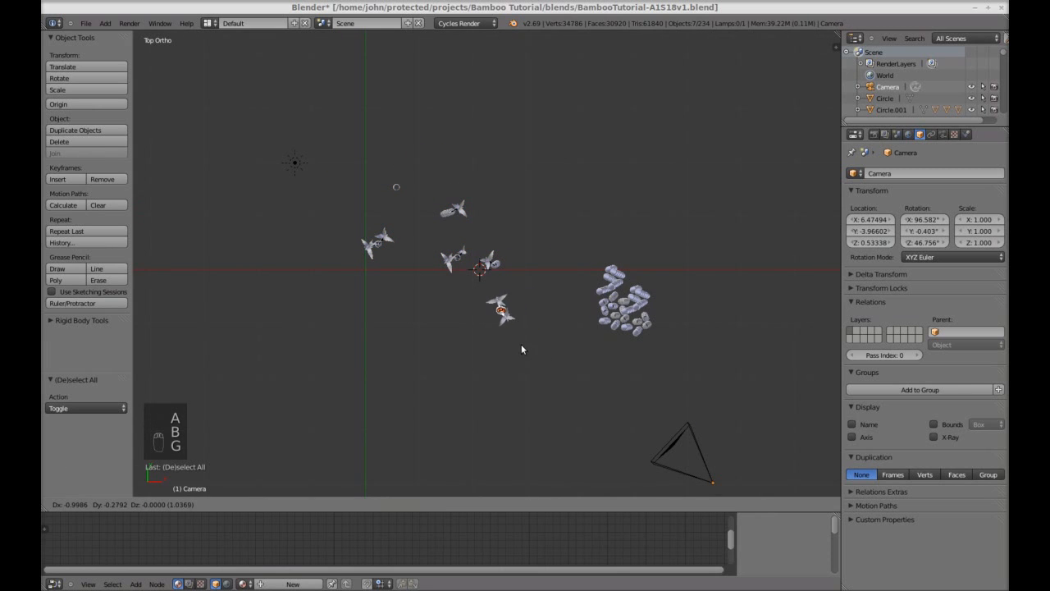
pyautogui.click(528, 332)
# - Rotate the camera in the top view to a Z rotation of 43.575 degrees and deselect it
pyautogui.rightClick(669, 440)
pyautogui.press('r')
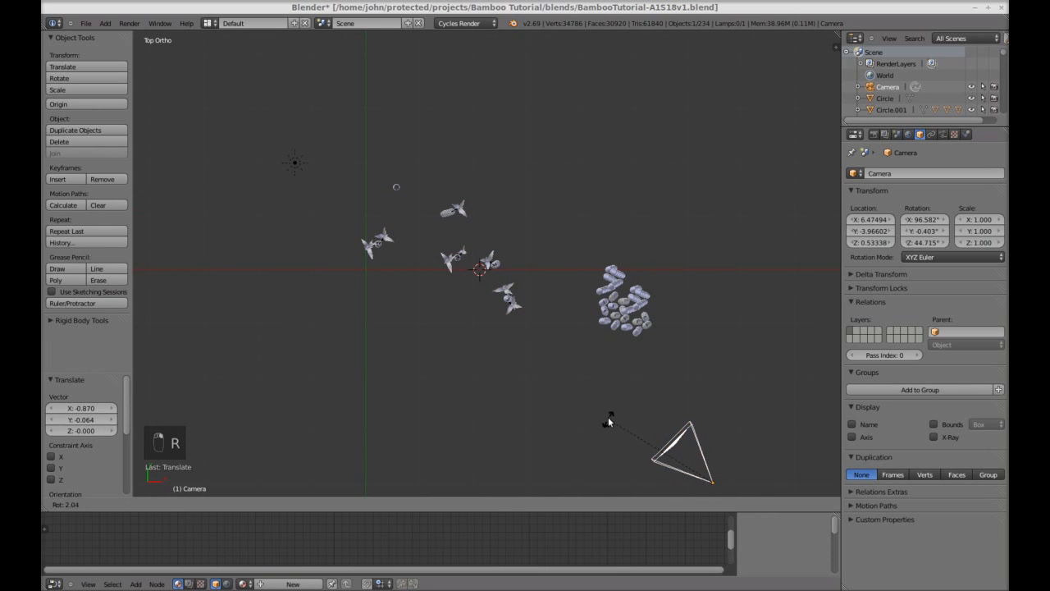
pyautogui.click(608, 418)
pyautogui.press('a')
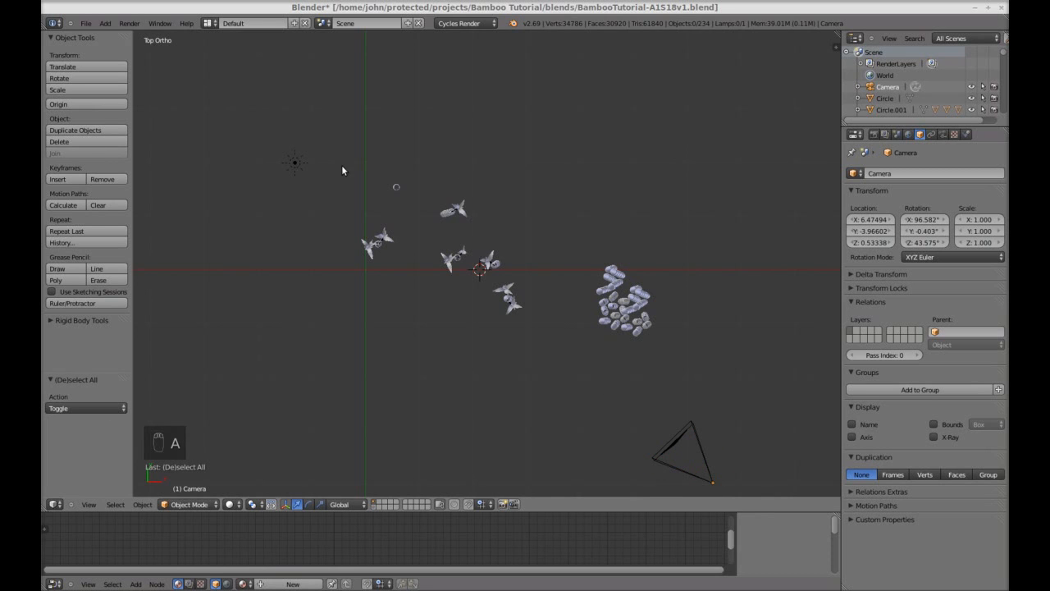
# - Select the background stalks behind the nearest shoot-bearing ones and move them -0.021 in X and 0.666 in Y
pyautogui.press('b')
pyautogui.moveTo(340, 160); pyautogui.dragTo(517, 289)
pyautogui.press('g')
pyautogui.click(508, 245)
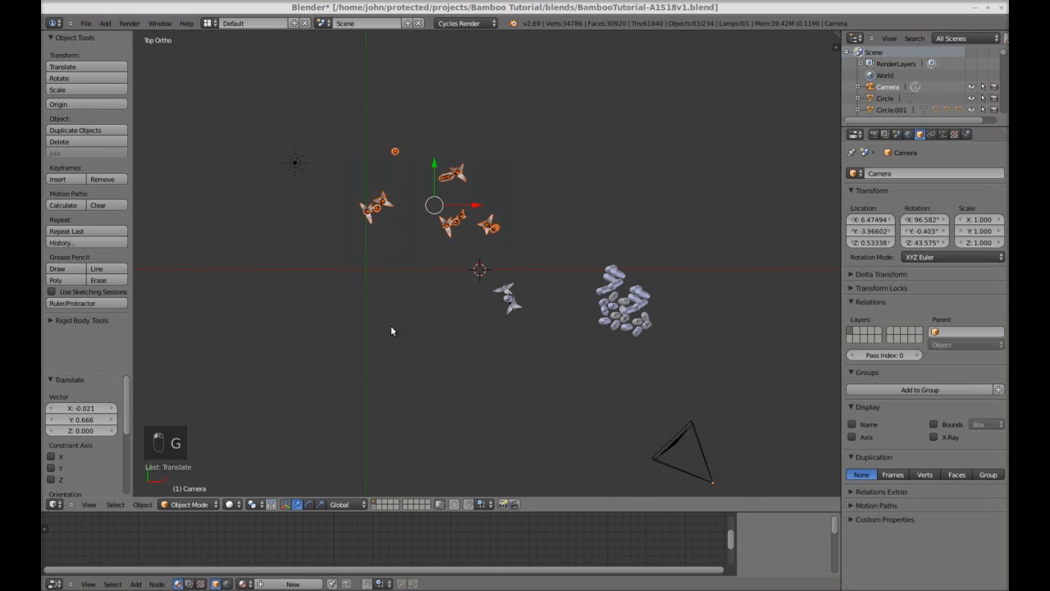
# - Make a linked copy of the background stalks, rotate it -100.775 degrees and move it -0.902 in X and -0.279 in Y
pyautogui.hotkey('alt', 'd')
pyautogui.click(405, 301)
pyautogui.press('r')
pyautogui.click(578, 219)
pyautogui.press('g')
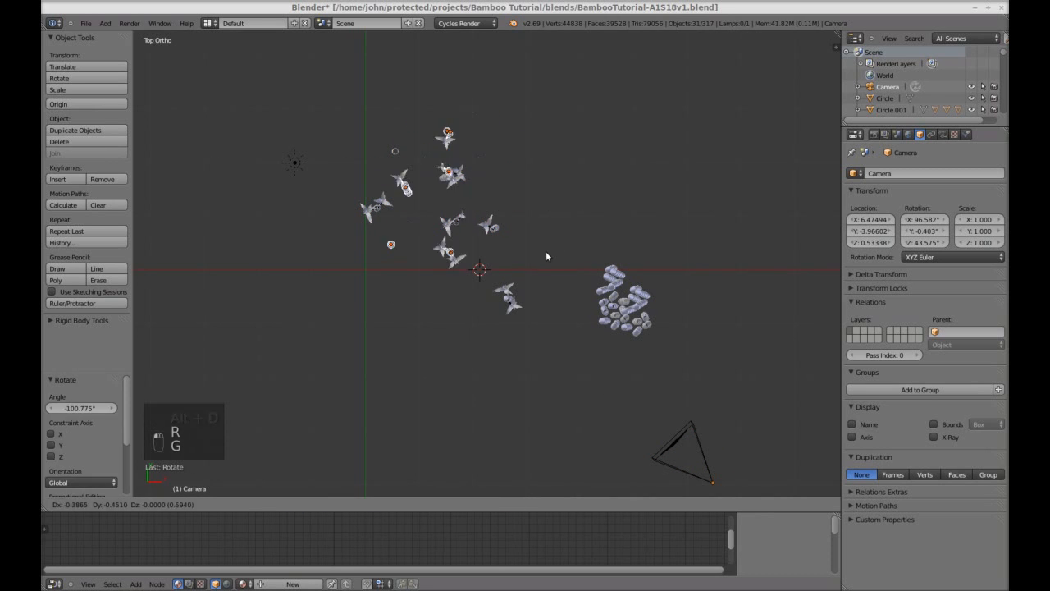
pyautogui.click(530, 235)
# - Tilt the copied background stalks 3.541 degrees in the front view, lower them along global Z, and deselect them in the camera view
pyautogui.press('KP_1')
pyautogui.press('r')
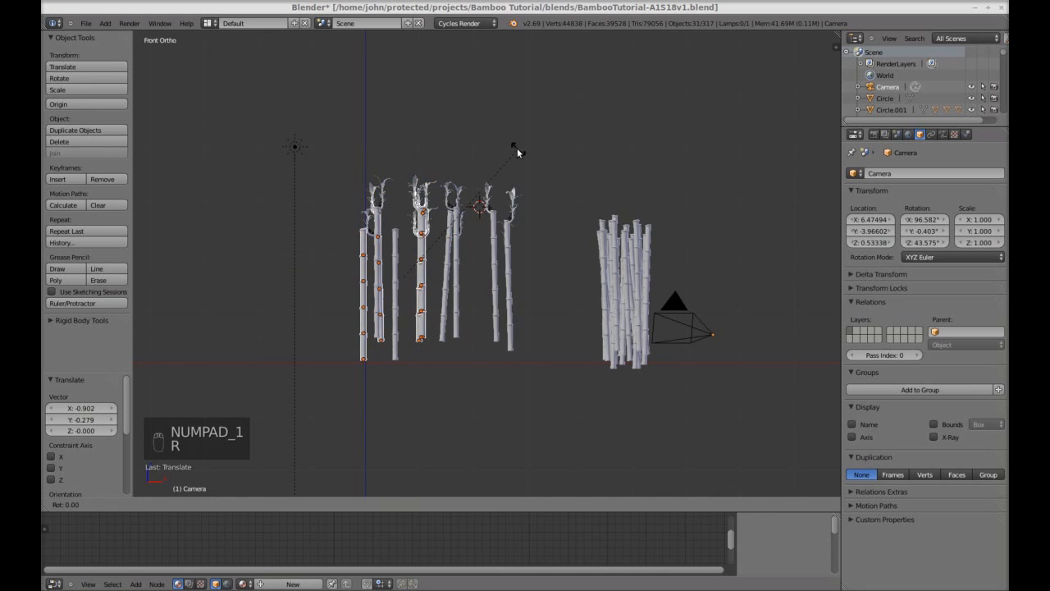
pyautogui.click(523, 151)
pyautogui.press('g')
pyautogui.press('z')
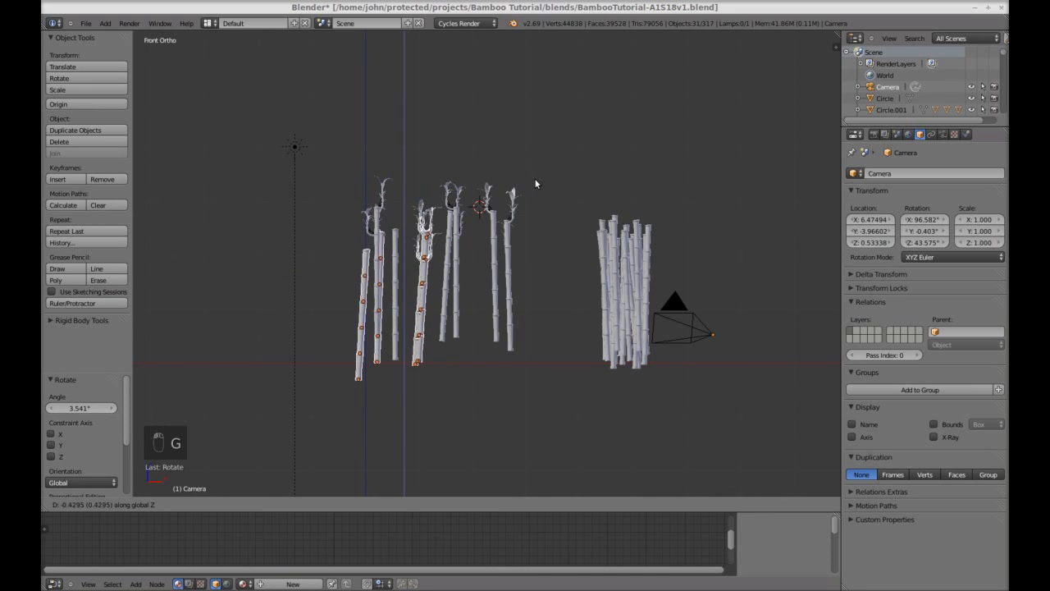
pyautogui.click(540, 182)
pyautogui.press('KP_0')
pyautogui.press('a')
pyautogui.press('a')
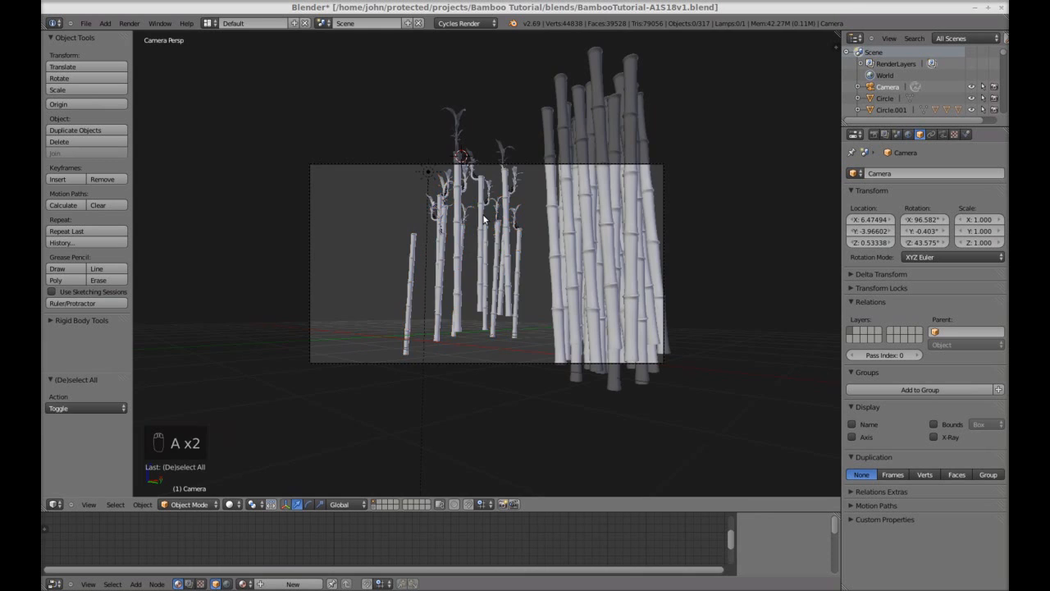
# - Select all the background stalks and move them -1.358 in X, -1.118 in Y and -1.106 in Z in the camera view
pyautogui.press('KP_7')
pyautogui.press('b')
pyautogui.moveTo(354, 99); pyautogui.dragTo(526, 324)
pyautogui.press('KP_0')
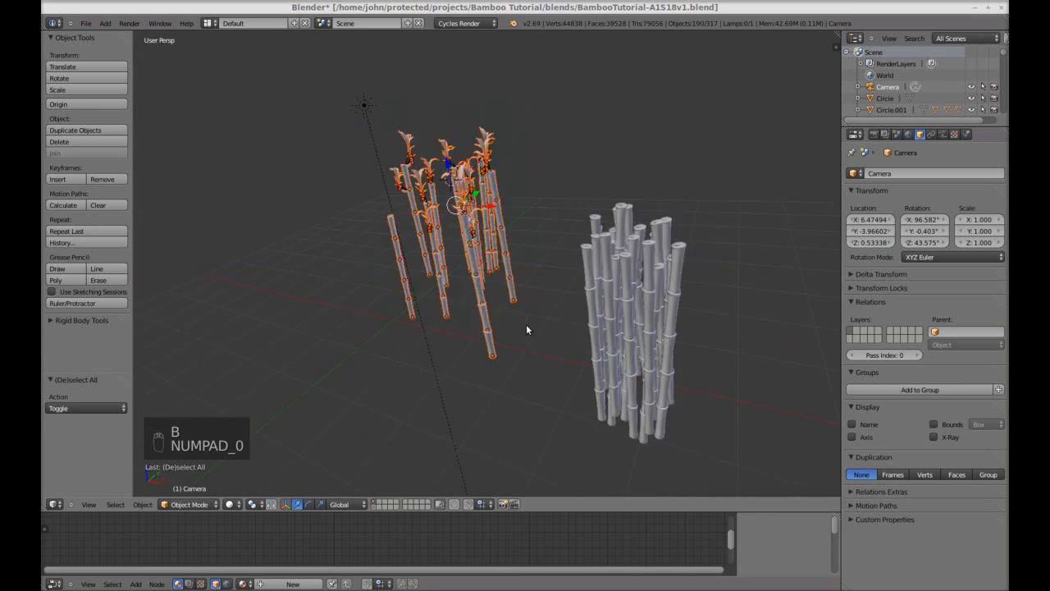
pyautogui.press('g')
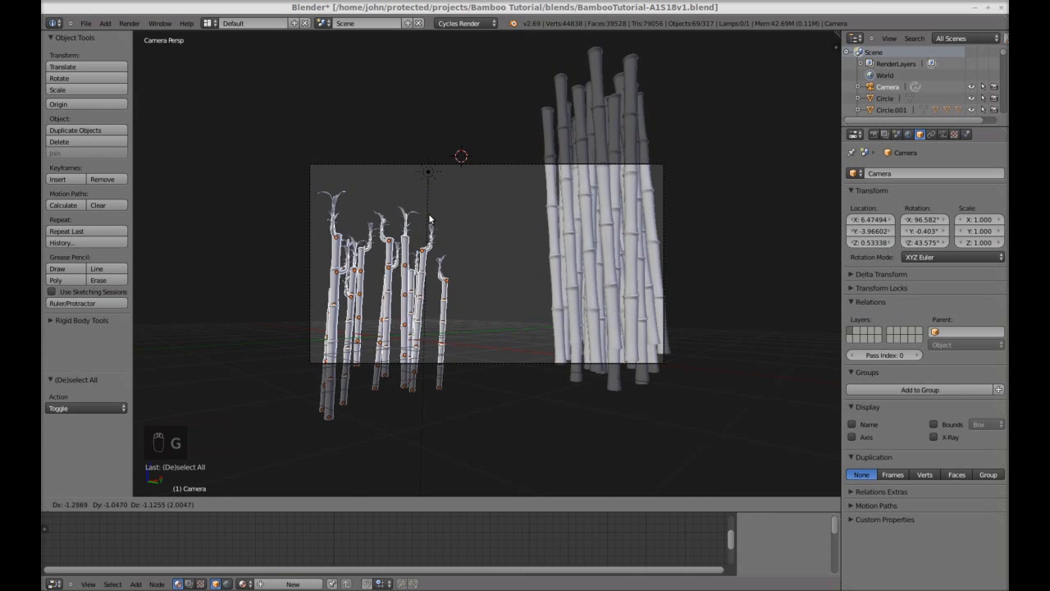
pyautogui.click(430, 220)
# - Rotate the background stalks slightly counterclockwise in the top view and deselect them
pyautogui.press('KP_7')
pyautogui.press('r')
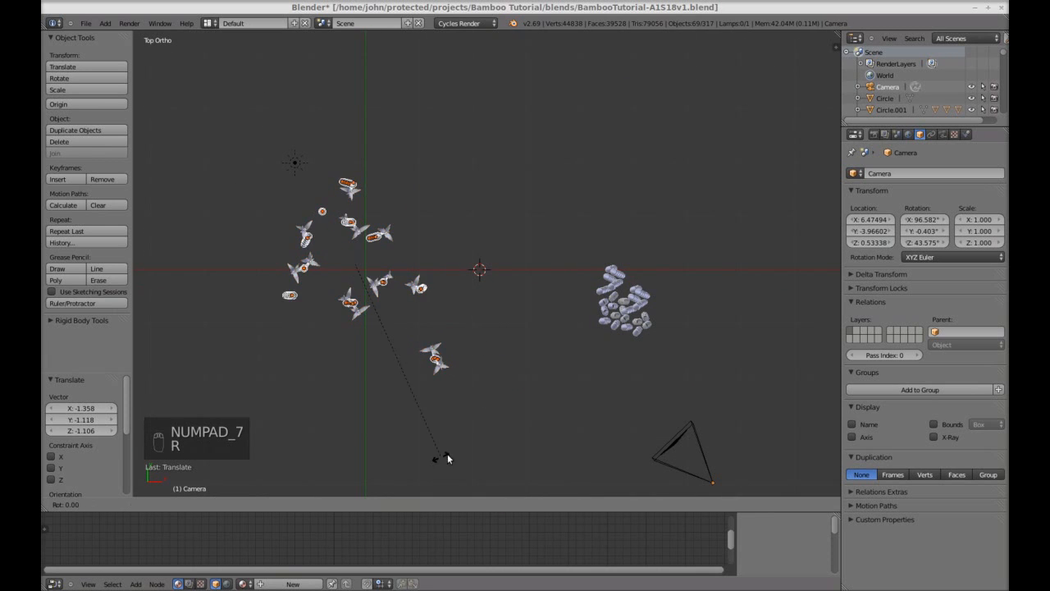
pyautogui.click(470, 445)
pyautogui.press('a')
# - Select the dense foreground cluster, move it 0.094 in X, 0.153 in Y and -0.396 in Z in the camera view, and deselect it
pyautogui.press('b')
pyautogui.moveTo(566, 227); pyautogui.dragTo(686, 376)
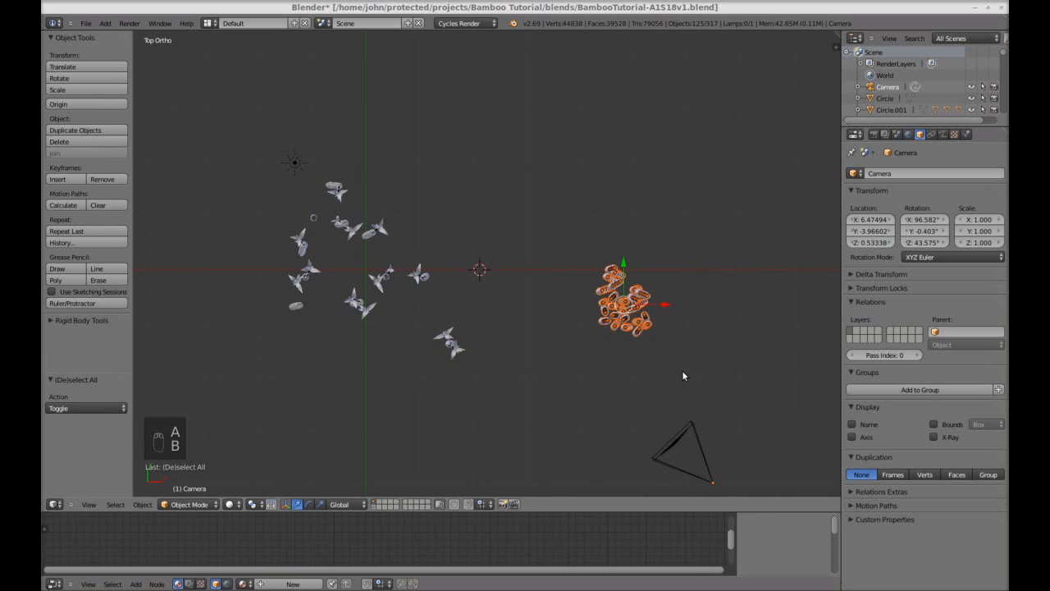
pyautogui.press('KP_0')
pyautogui.press('g')
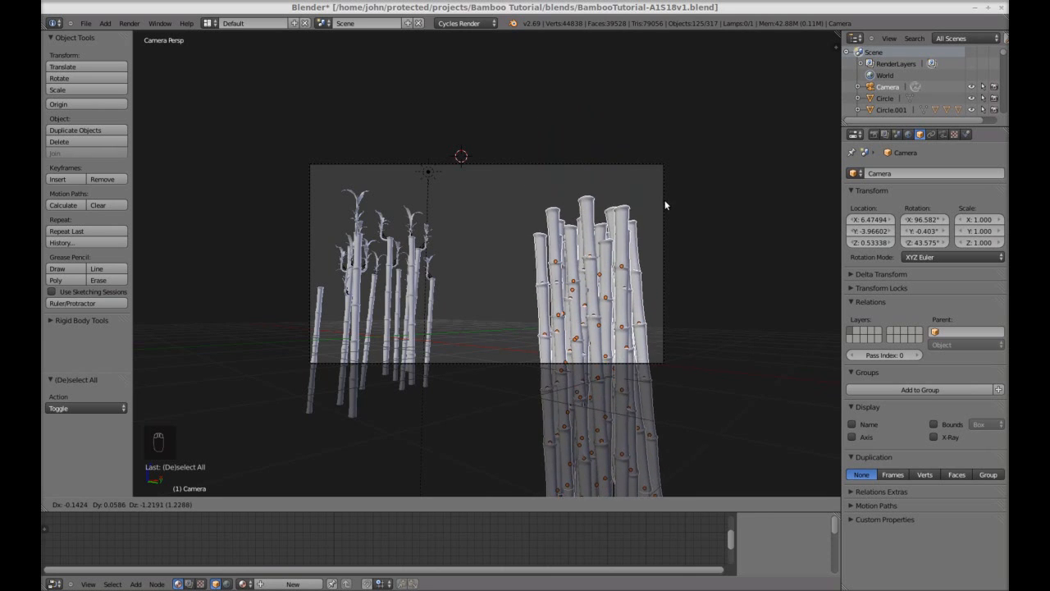
pyautogui.click(675, 172)
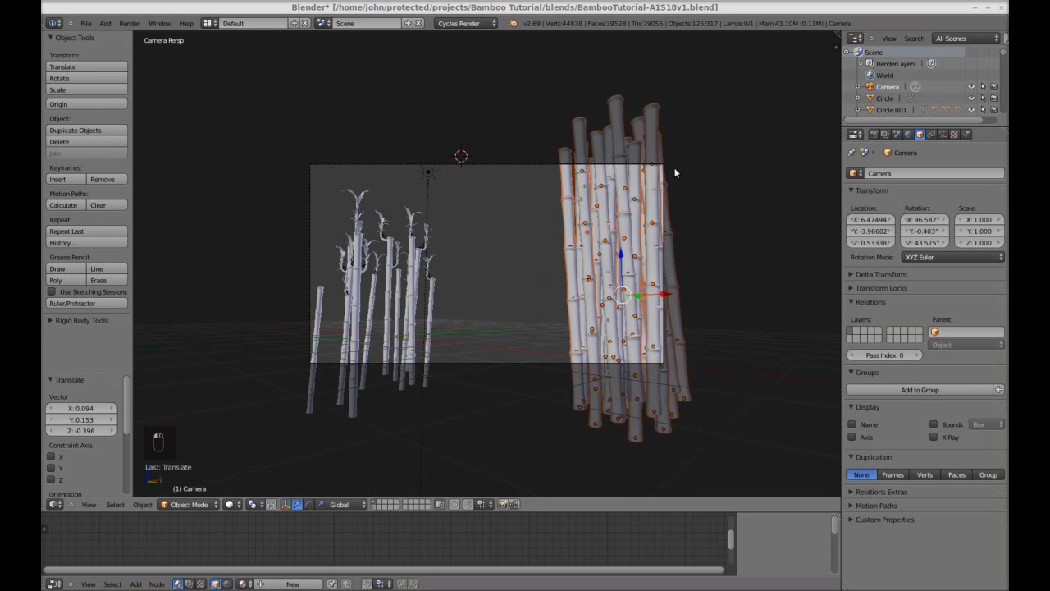
pyautogui.press('KP_7')
pyautogui.press('a')
pyautogui.press('a')
# - Make a linked copy of the rearmost stalks of the foreground cluster and place it beside the cluster toward negative X
pyautogui.scroll(3, 679, 311)
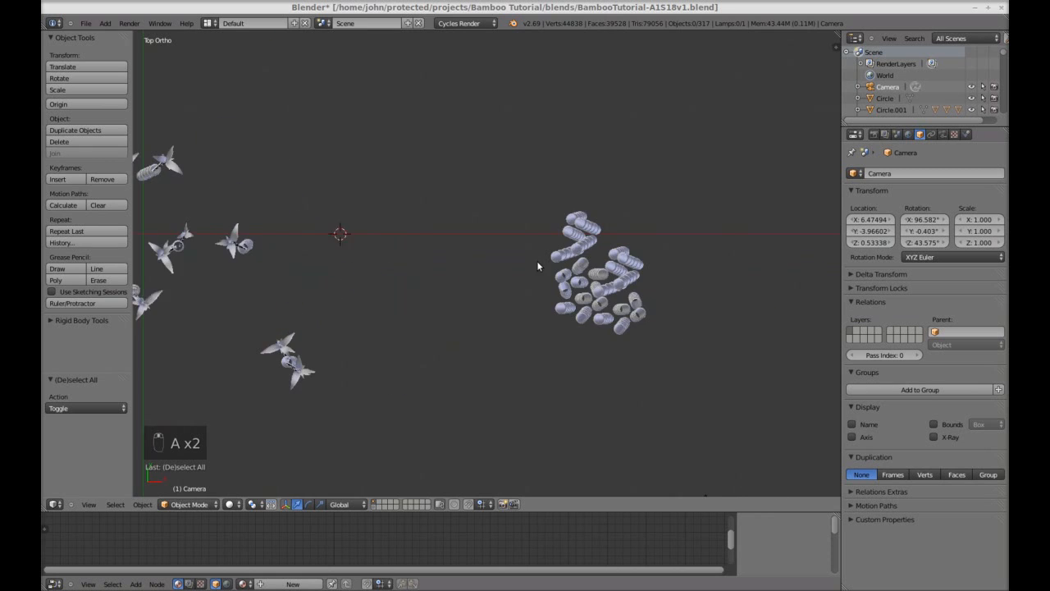
pyautogui.press('b')
pyautogui.moveTo(536, 195); pyautogui.dragTo(564, 231)
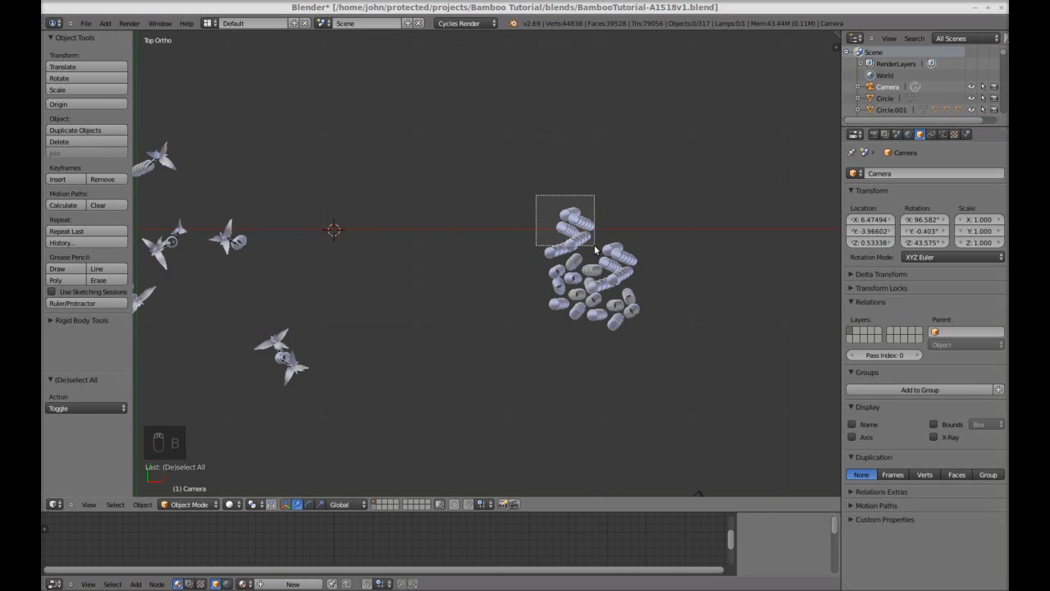
pyautogui.click(661, 312)
# - Thin the newly copied group to three stalks by deleting the surplus ones
pyautogui.scroll(4, 526, 317)
pyautogui.moveTo(454, 319); pyautogui.dragTo(471, 232, button='middle')
pyautogui.press('a')
pyautogui.rightClick(413, 188)
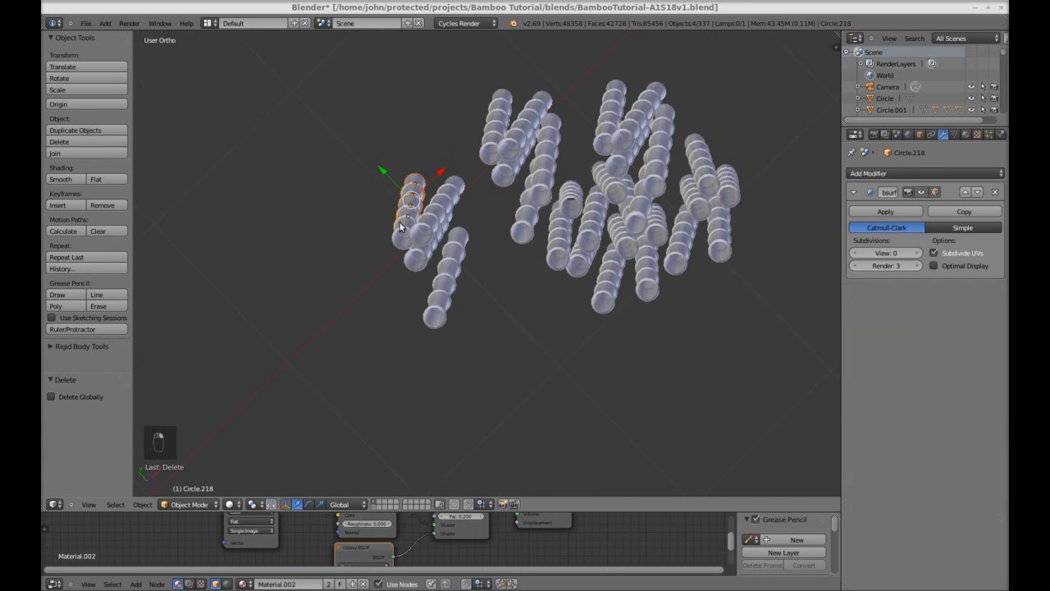
pyautogui.press('x')
pyautogui.click(398, 221)
# - Make a linked copy of the three thinned-out stalks in the top view, offset -0.434 in X and 0.225 in Y
pyautogui.press('KP_7')
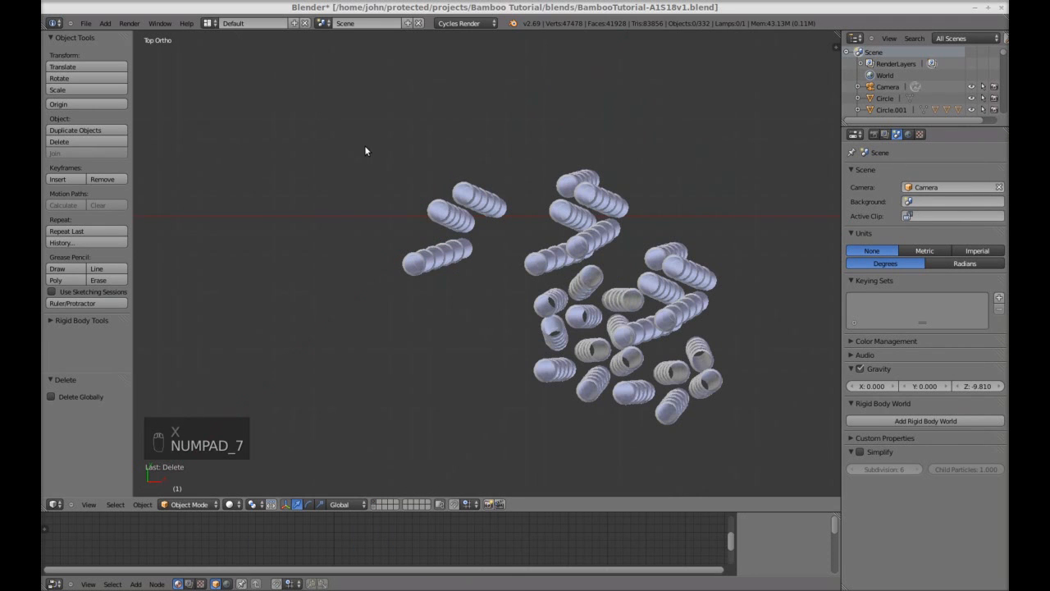
pyautogui.press('b')
pyautogui.moveTo(364, 147); pyautogui.dragTo(490, 312)
pyautogui.hotkey('alt', 'd')
pyautogui.click(301, 307)
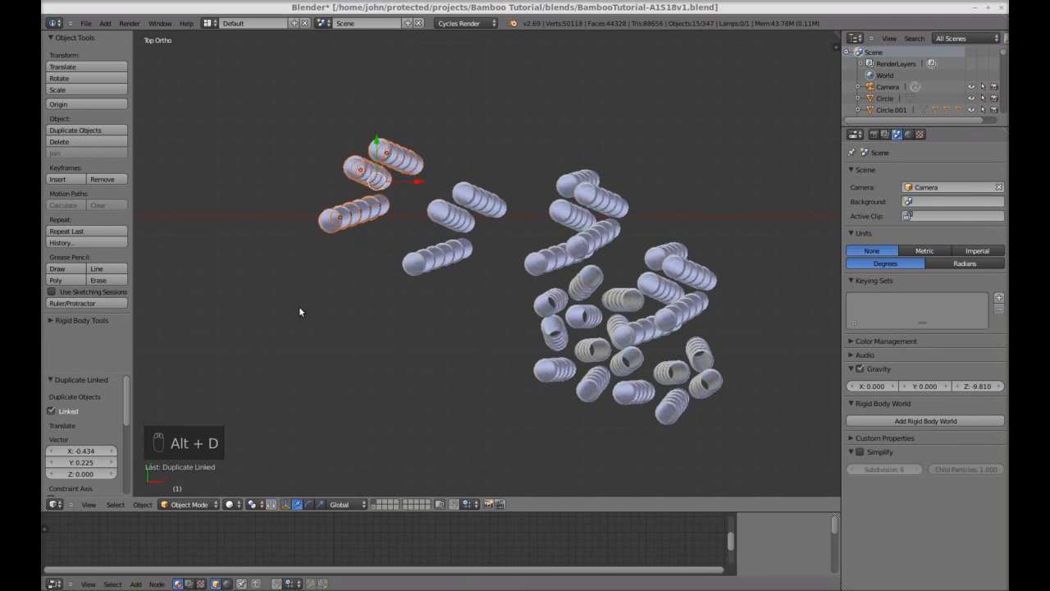
# - Rotate the new three-stalk copy to vary its layout and move it -0.165 in X and -0.135 in Y
pyautogui.press('r')
pyautogui.click(464, 211)
pyautogui.press('g')
pyautogui.click(430, 226)
# - In the camera view, move the three copied stalks -0.033 in X, -0.041 in Y and 0.066 in Z, and lower them 0.066 again
pyautogui.press('KP_0')
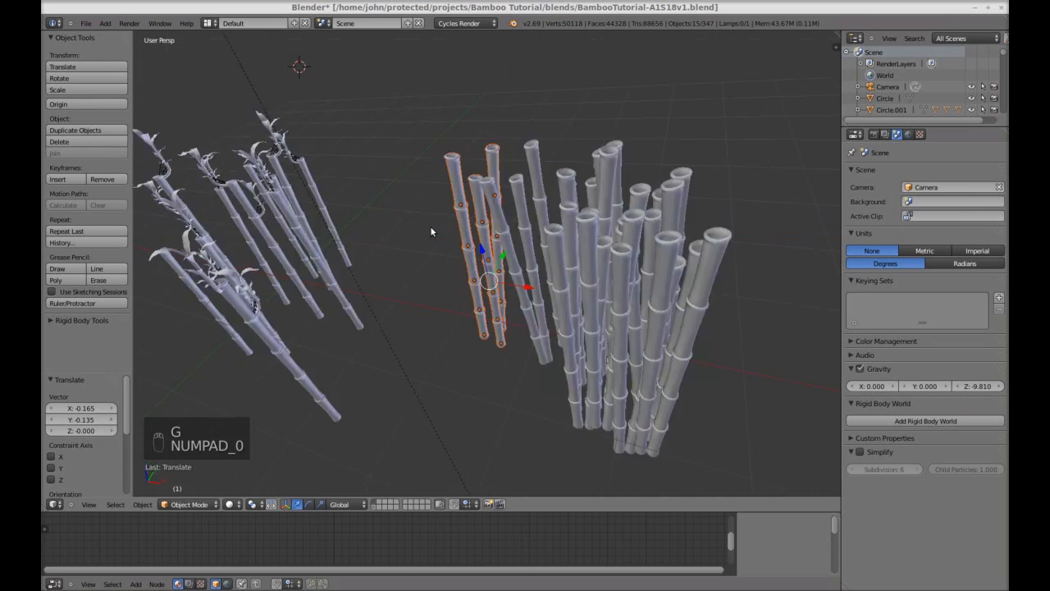
pyautogui.press('g')
pyautogui.click(558, 301)
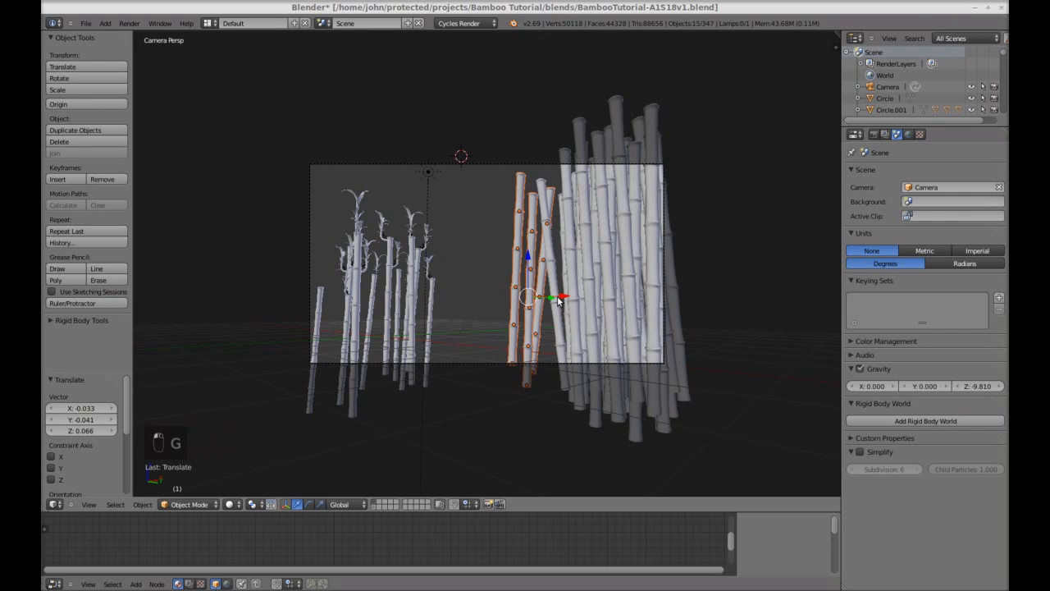
pyautogui.press('g')
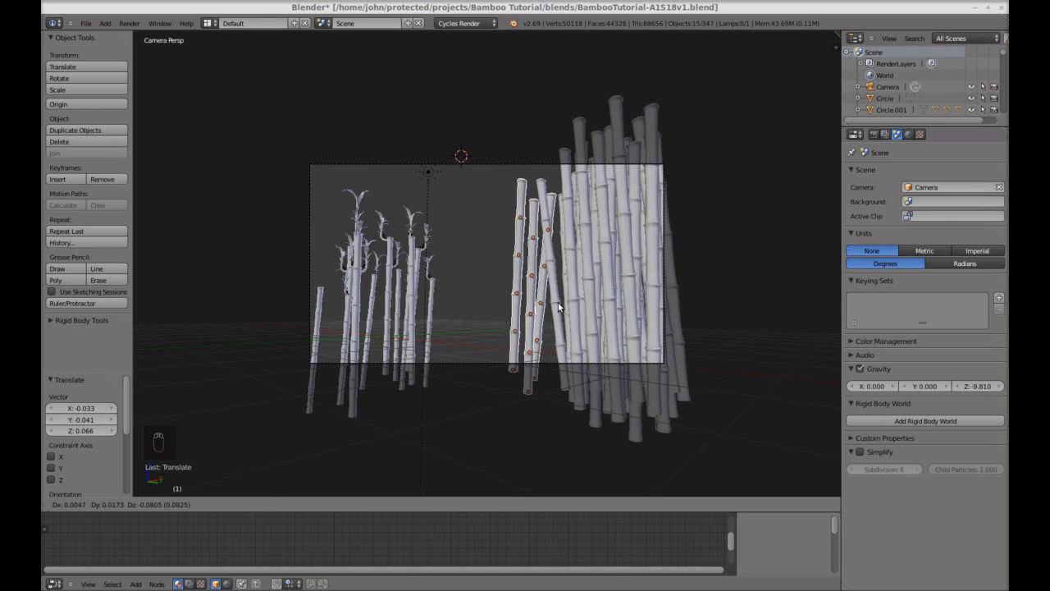
pyautogui.click(552, 323)
# - Scale the three copied stalks by 1.144 along global Z, raise them slightly, and deselect them
pyautogui.press('s')
pyautogui.press('z')
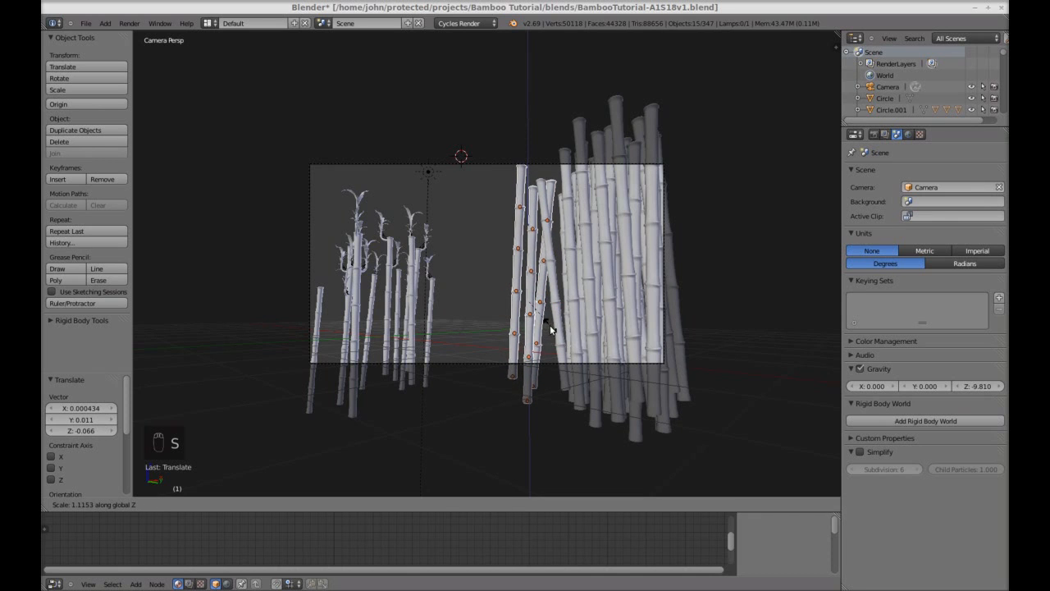
pyautogui.click(552, 329)
pyautogui.press('g')
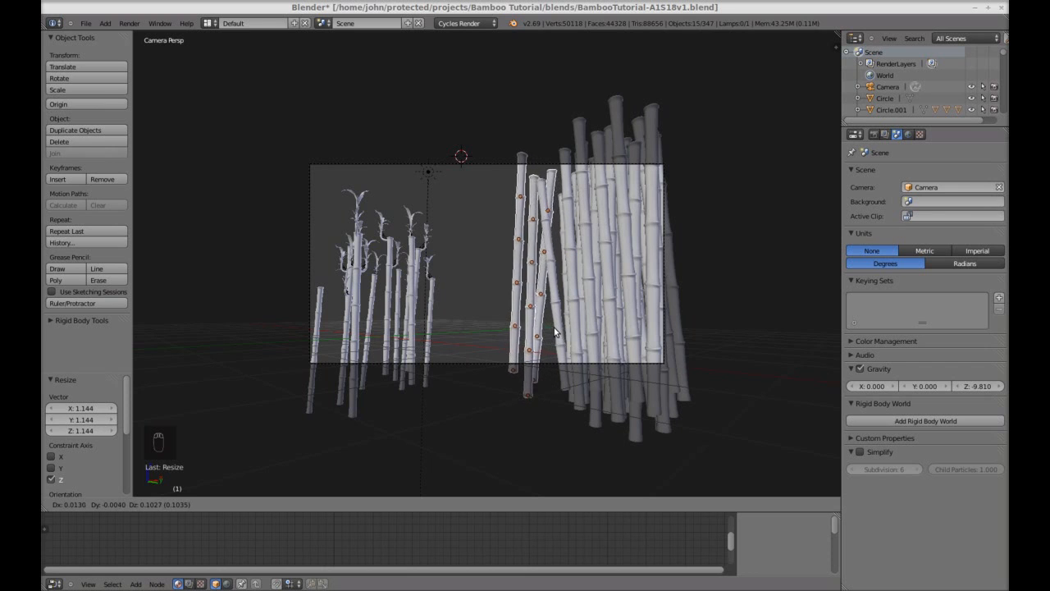
pyautogui.click(562, 330)
pyautogui.press('a')
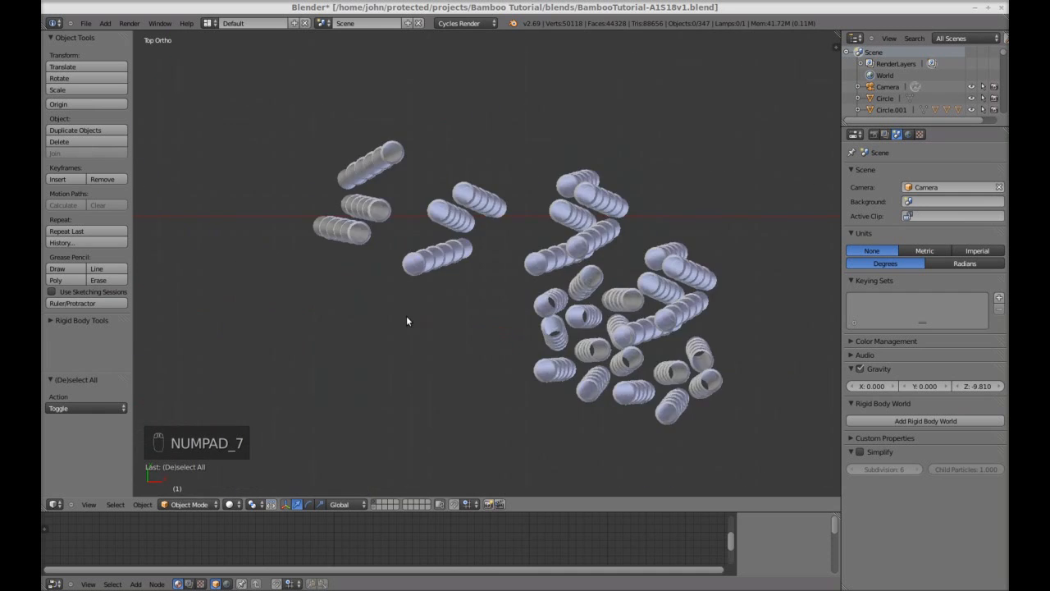
# - Select the nearest shoot-bearing stalk in the top view and move it 0.795 in X and -0.150 in Y
pyautogui.scroll(-5, 406, 317)
pyautogui.keyDown('shift'); pyautogui.moveTo(359, 324); pyautogui.dragTo(580, 277, button='middle'); pyautogui.keyUp('shift')
pyautogui.press('b')
pyautogui.moveTo(426, 277); pyautogui.dragTo(529, 371)
pyautogui.scroll(-3, 528, 370)
pyautogui.press('g')
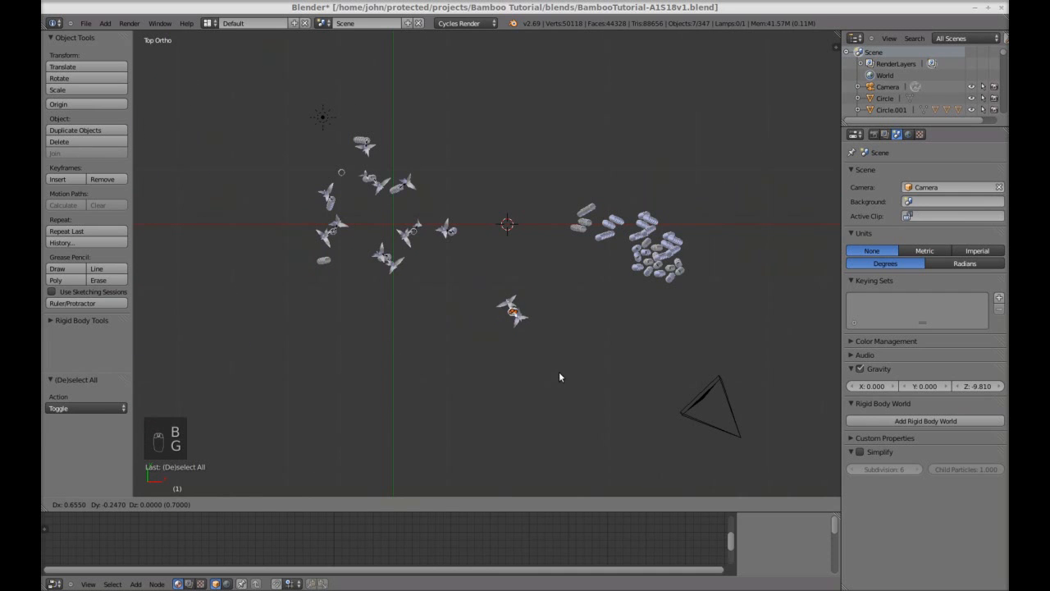
pyautogui.click(559, 371)
# - Reposition the nearest shoot-bearing stalk in the camera view and rotate it -10.467 degrees
pyautogui.press('KP_0')
pyautogui.press('g')
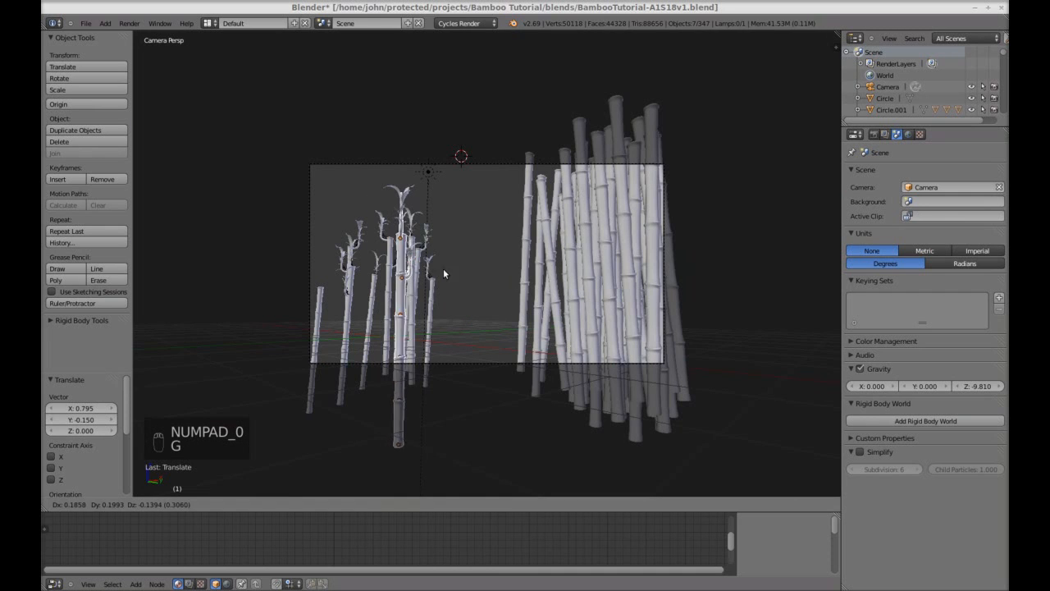
pyautogui.click(466, 242)
pyautogui.press('r')
pyautogui.click(446, 237)
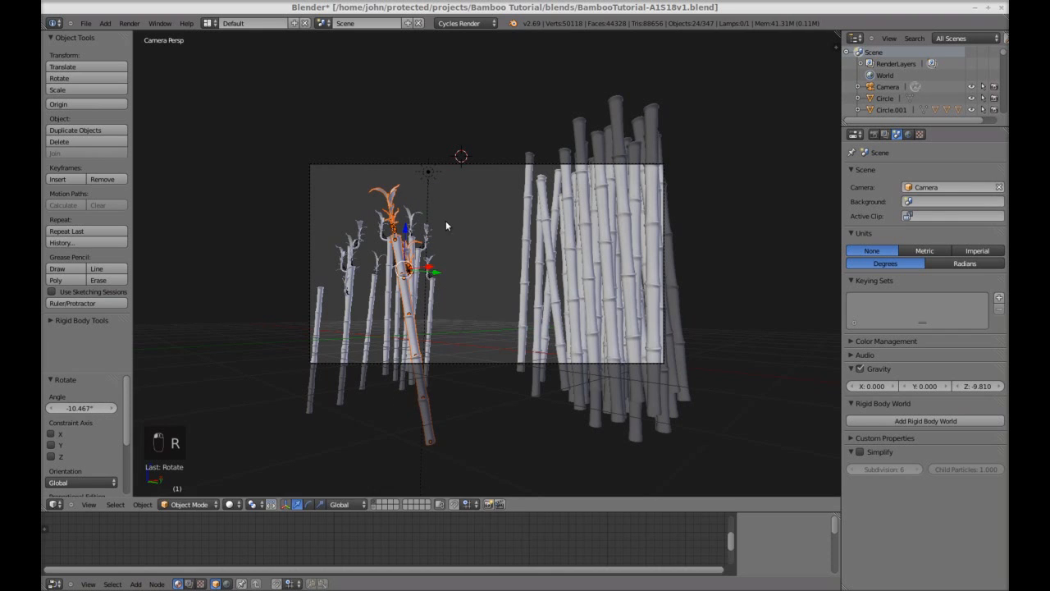
# - Trackball-rotate the nearest shoot-bearing stalk by 13.751 and -42.972 degrees
pyautogui.press('r')
pyautogui.press('r')
pyautogui.click(402, 259)
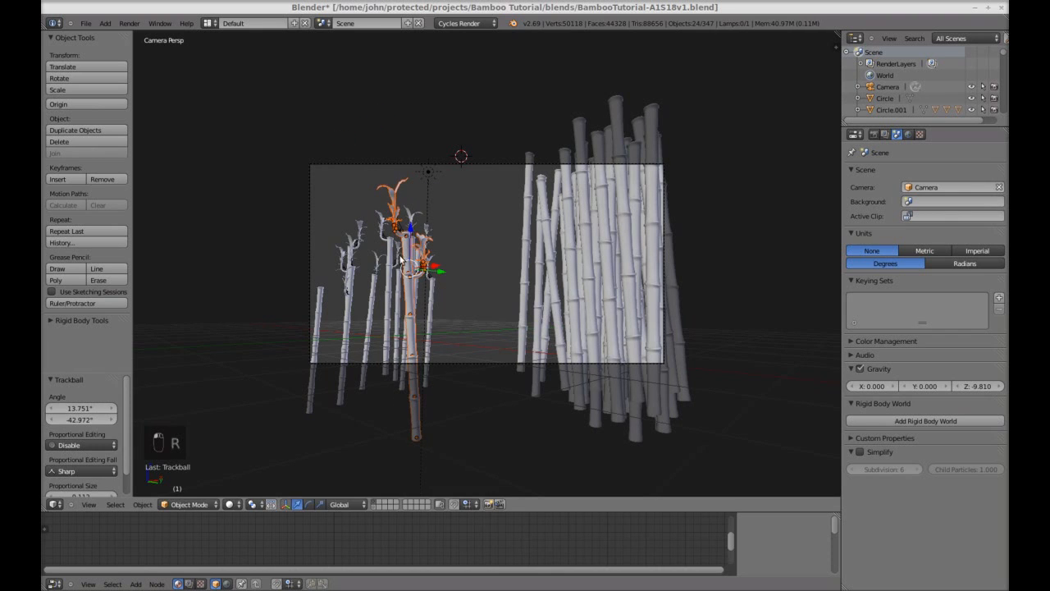
# - Shift the shoot-bearing stalk toward the middle of the frame, ending with a move of 0.255 in X, 0.233 in Y and 0.063 in Z
pyautogui.press('g')
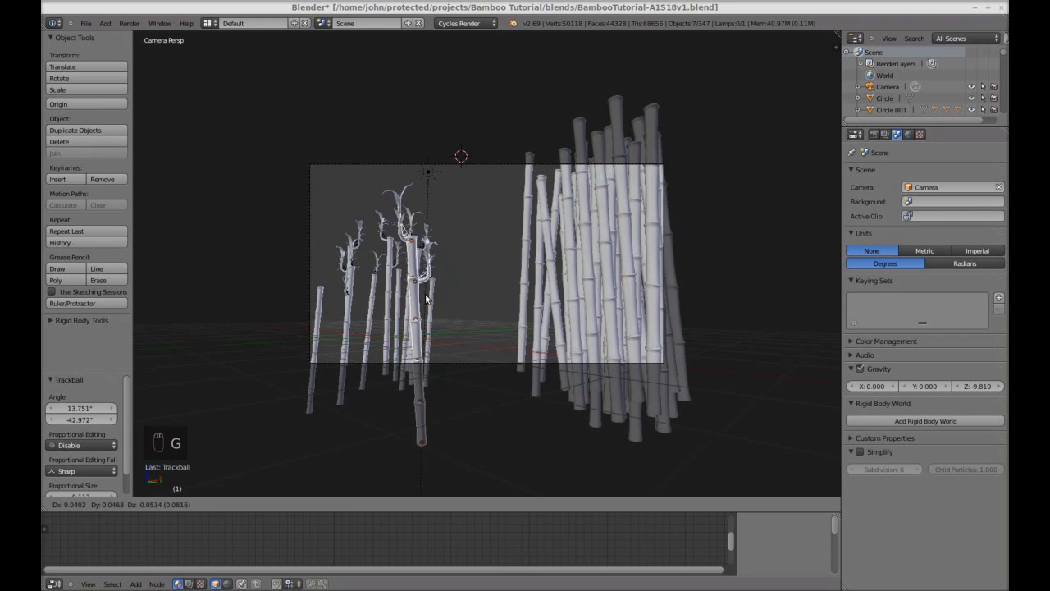
pyautogui.click(430, 298)
pyautogui.press('g')
pyautogui.click(459, 297)
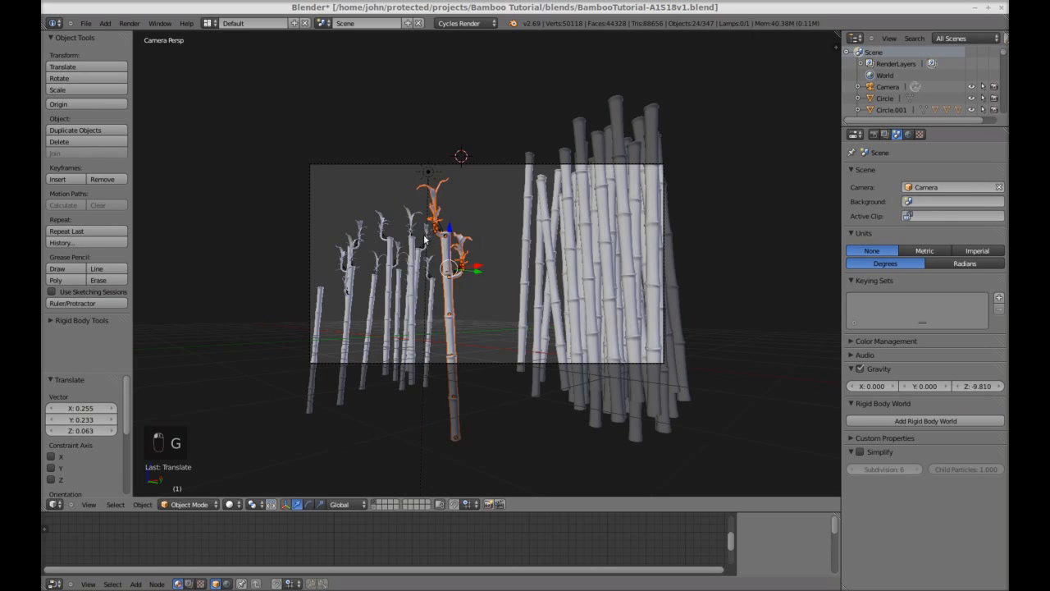
# - Tilt the shoot-bearing stalk, move it -0.106 in X, -0.105 in Y and 0.019 in Z, and shift it back about 0.115 in X and 0.104 in Y
pyautogui.press('r')
pyautogui.click(421, 273)
pyautogui.press('g')
pyautogui.click(406, 269)
pyautogui.press('g')
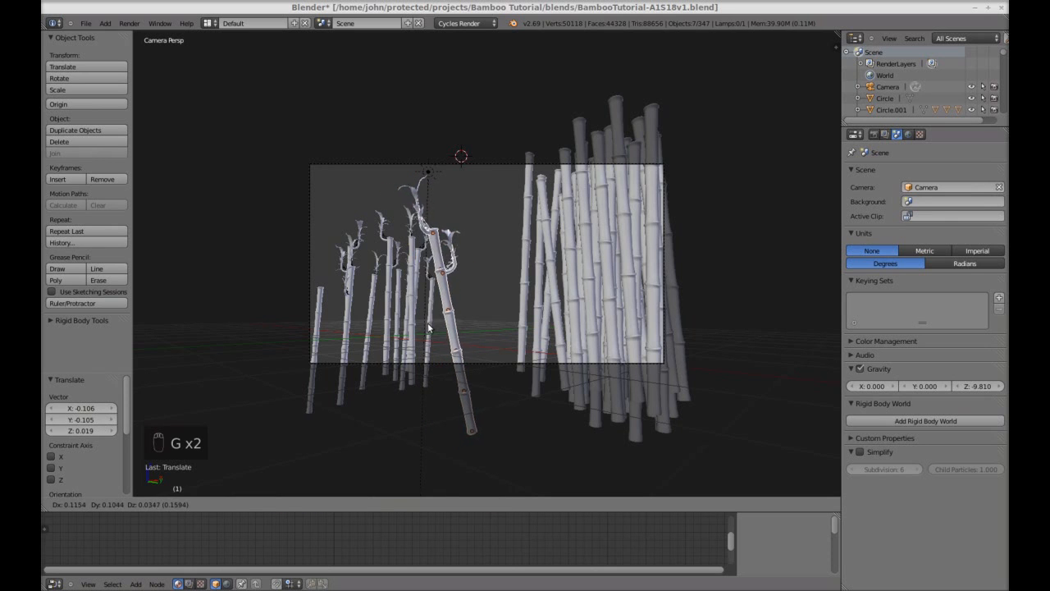
# - Select the background stalks behind the leaning one in the top view and rotate them -1.683 degrees in the camera view
pyautogui.press('KP_7')
pyautogui.press('a')
pyautogui.press('a')
pyautogui.press('b')
pyautogui.moveTo(296, 134); pyautogui.dragTo(479, 319)
pyautogui.press('KP_0')
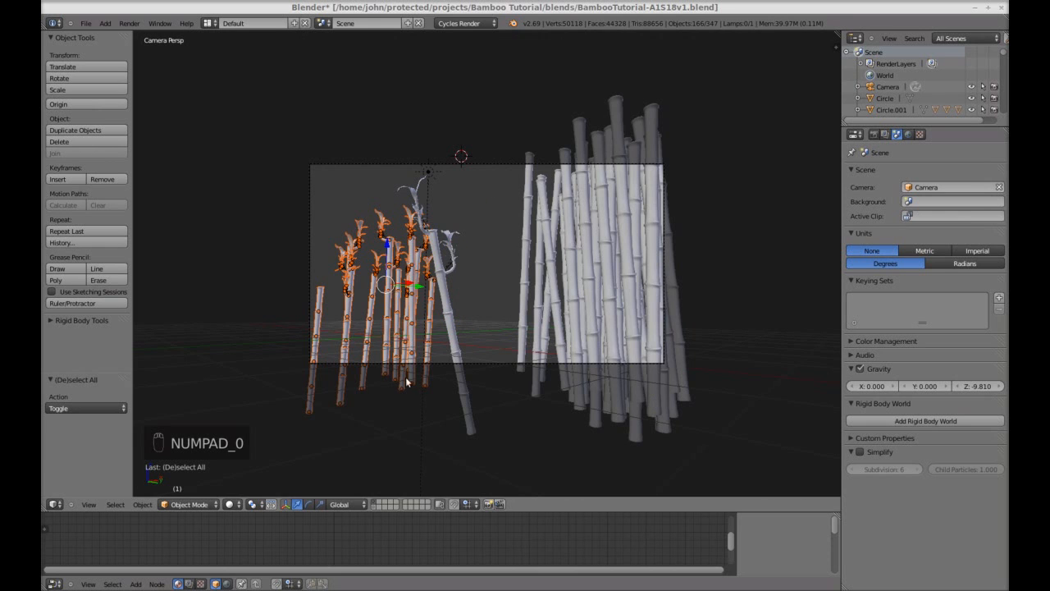
pyautogui.press('r')
pyautogui.click(373, 398)
# - Move the background stalks -0.286 in X, -0.247 in Y and -0.162 in Z, and deselect them
pyautogui.press('g')
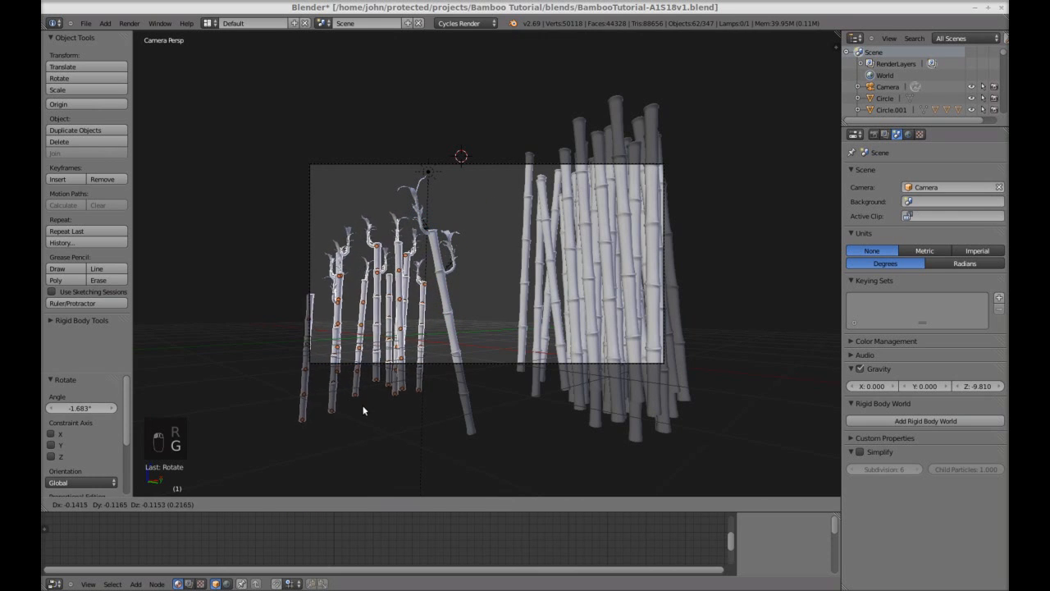
pyautogui.click(354, 406)
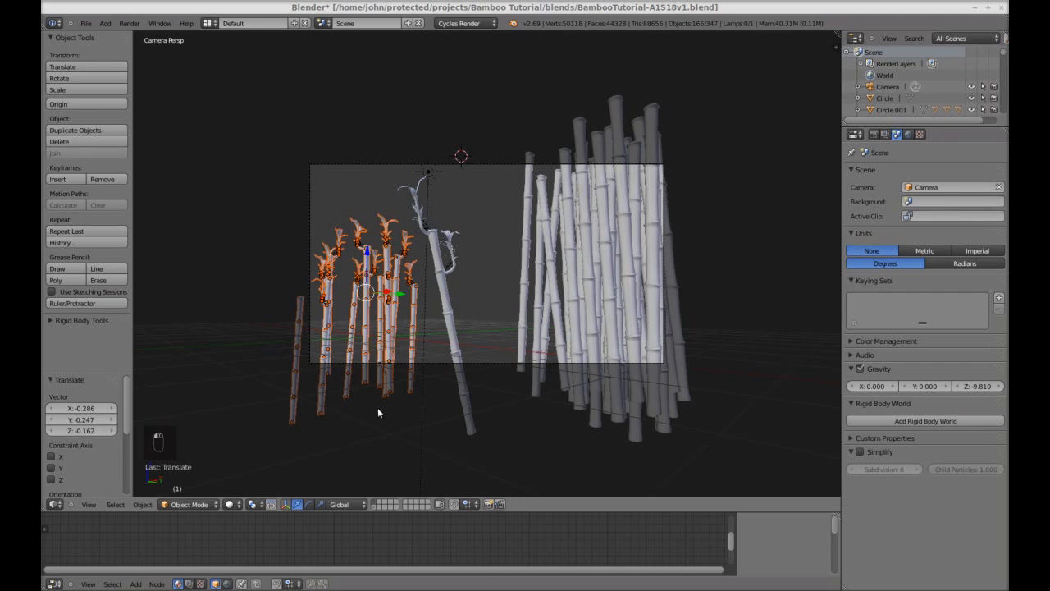
pyautogui.press('a')
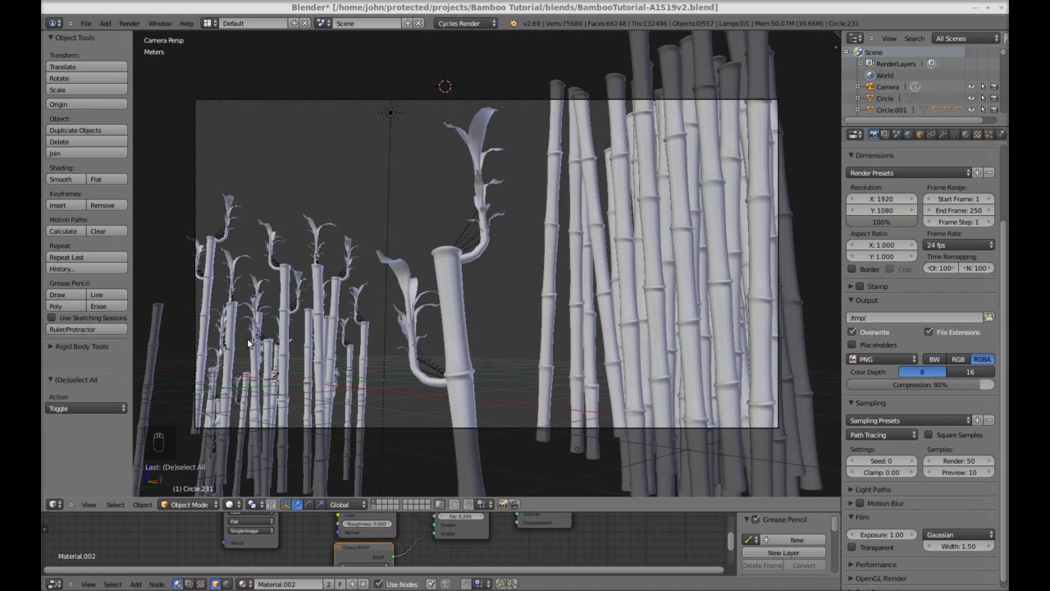
# - Examine the arrangement of the bamboo groups relative to the camera in the top and front views
pyautogui.press('KP_7')
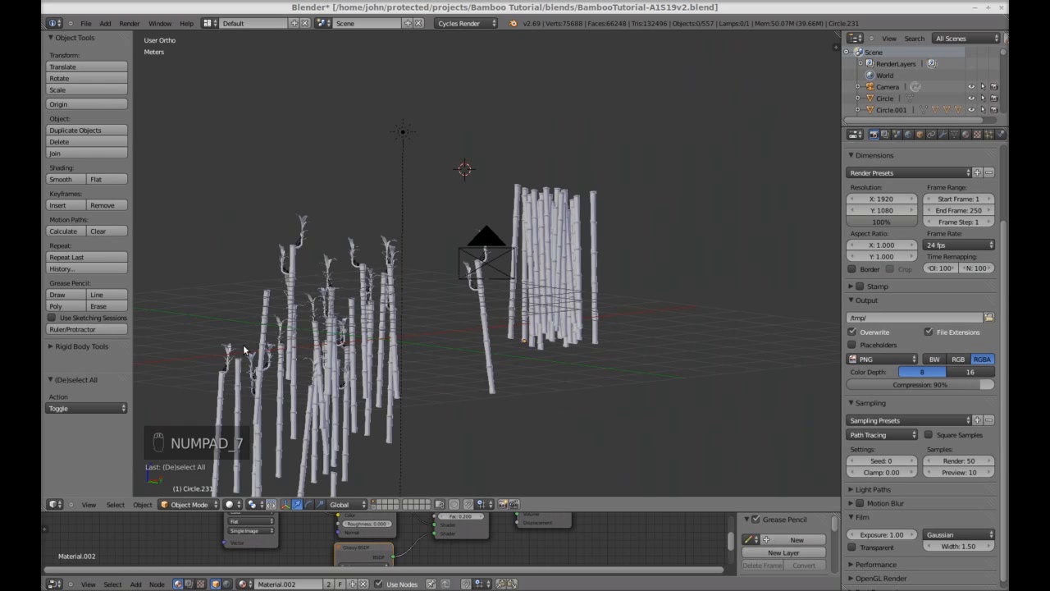
pyautogui.press('KP_7')
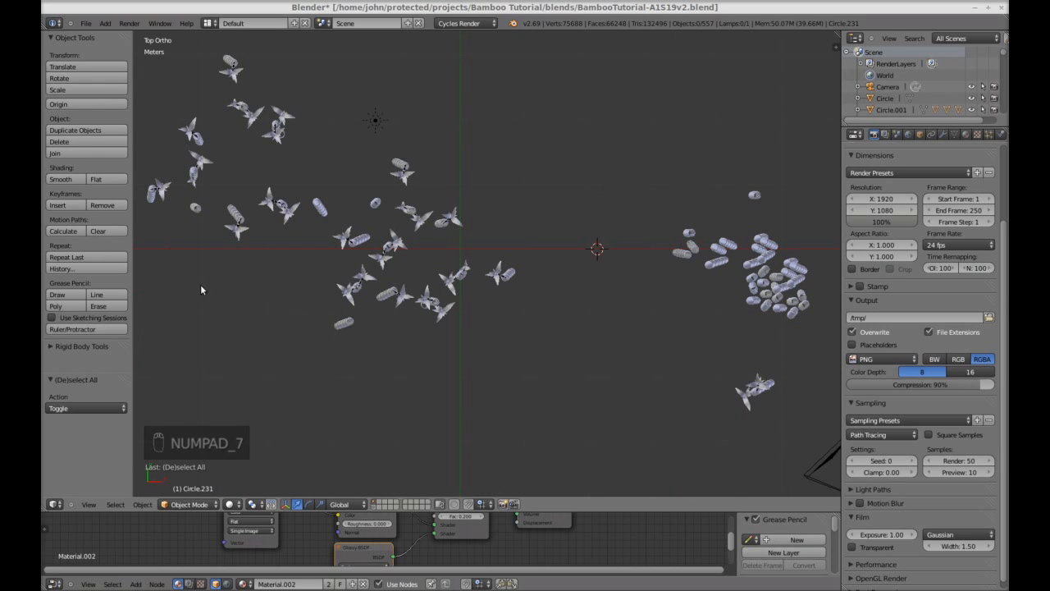
pyautogui.scroll(-2, 484, 323)
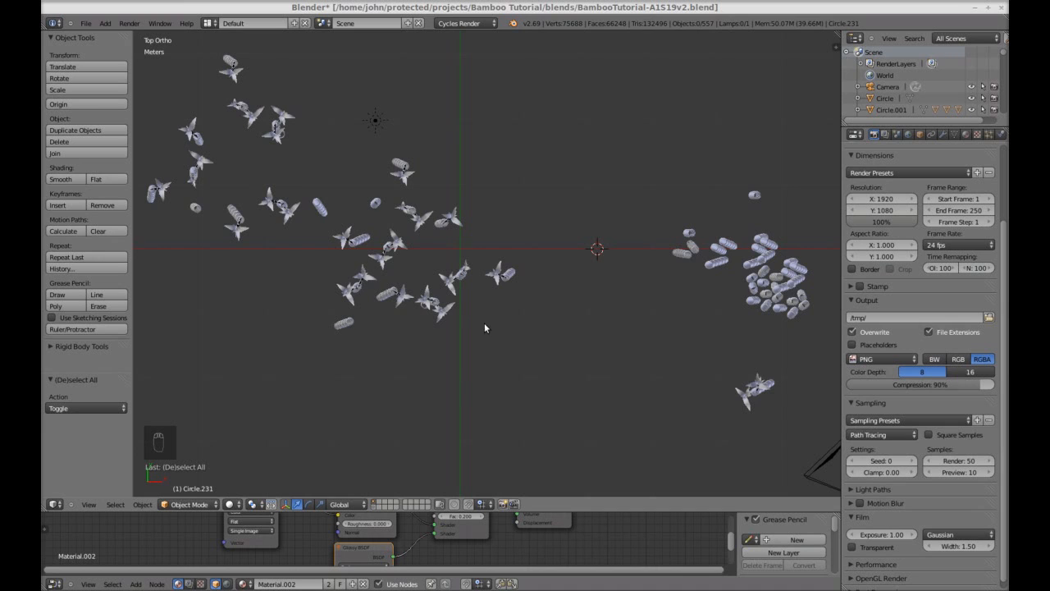
pyautogui.keyDown('shift'); pyautogui.moveTo(539, 364); pyautogui.dragTo(520, 366, button='middle'); pyautogui.keyUp('shift')
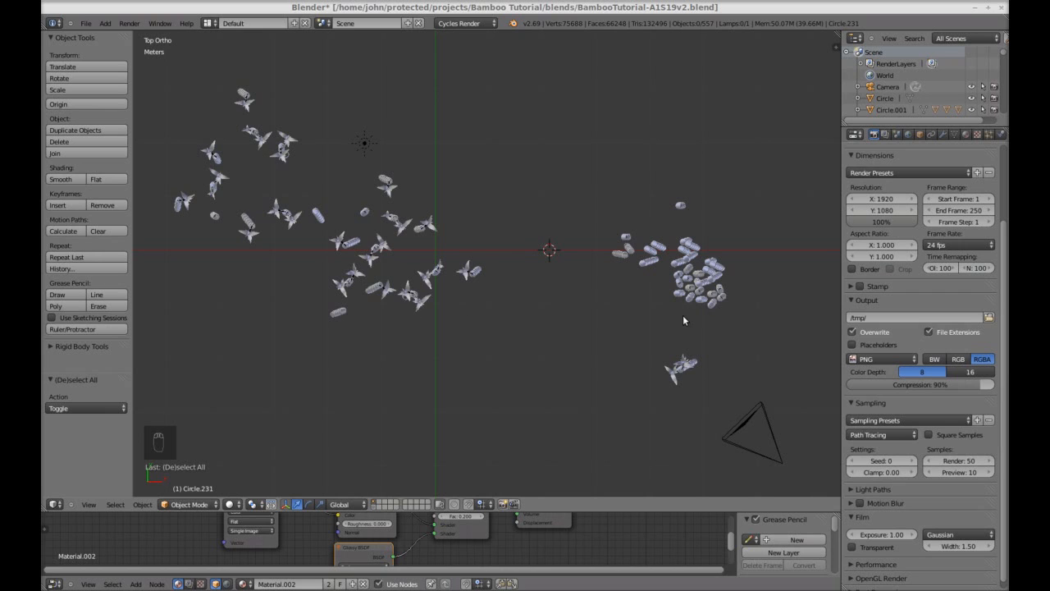
pyautogui.scroll(1, 687, 264)
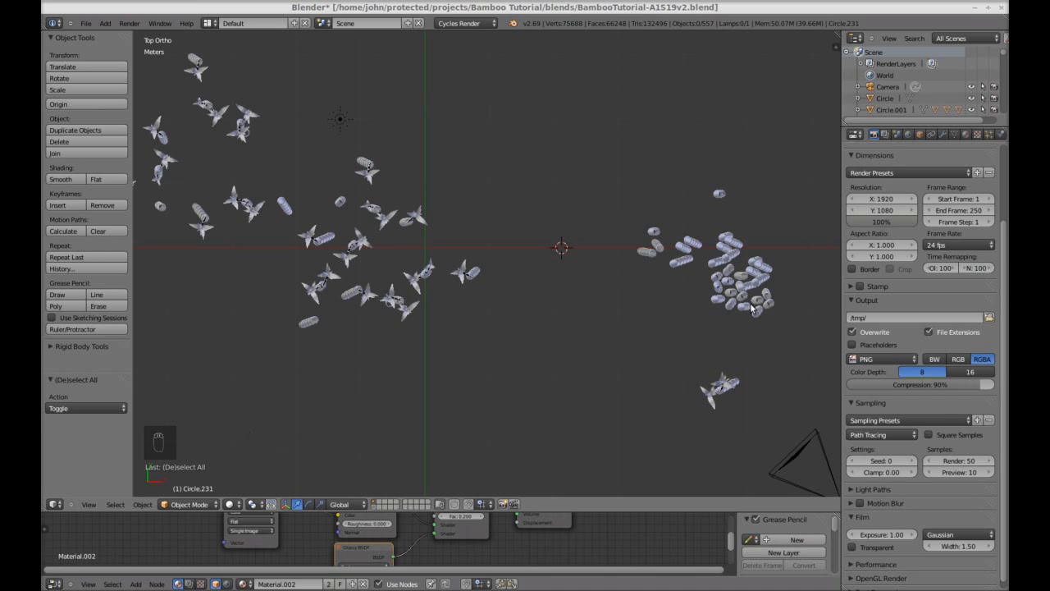
pyautogui.press('KP_1')
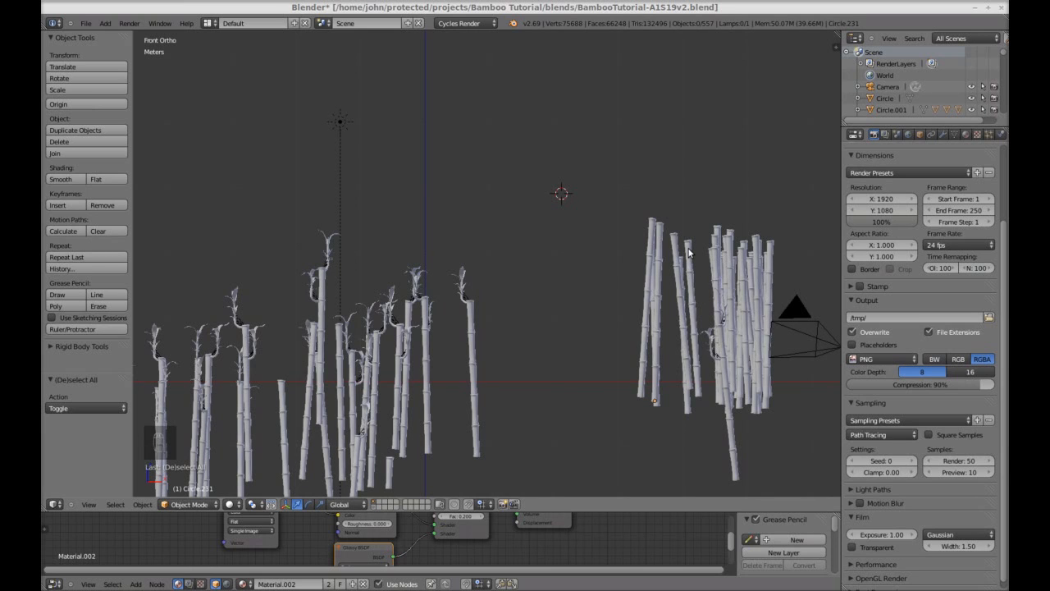
pyautogui.press('KP_7')
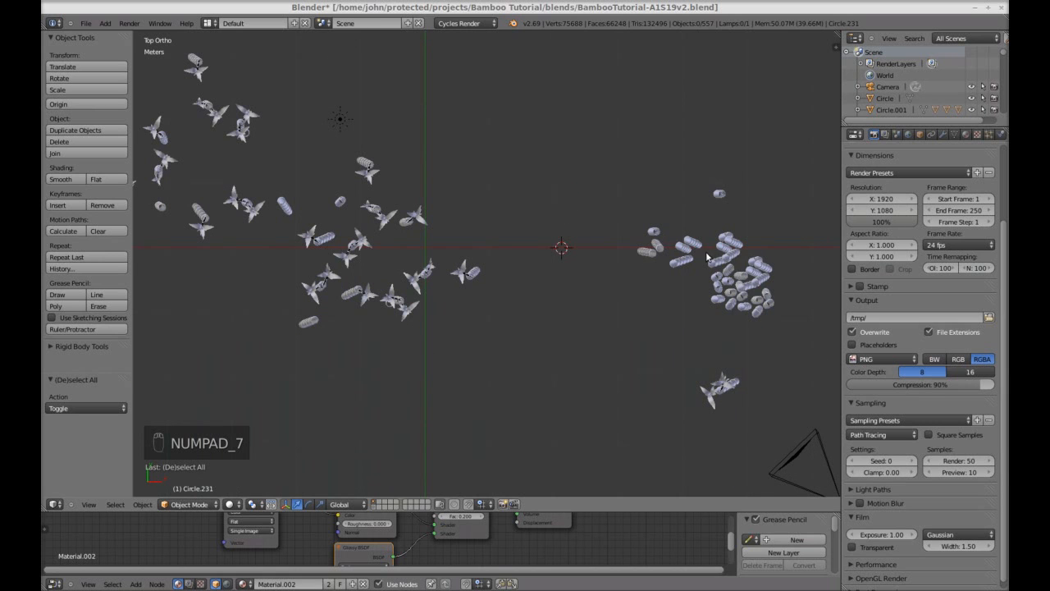
# - Select the camera in the top view and set its depth-of-field aperture type to F/stop
pyautogui.press('KP_0')
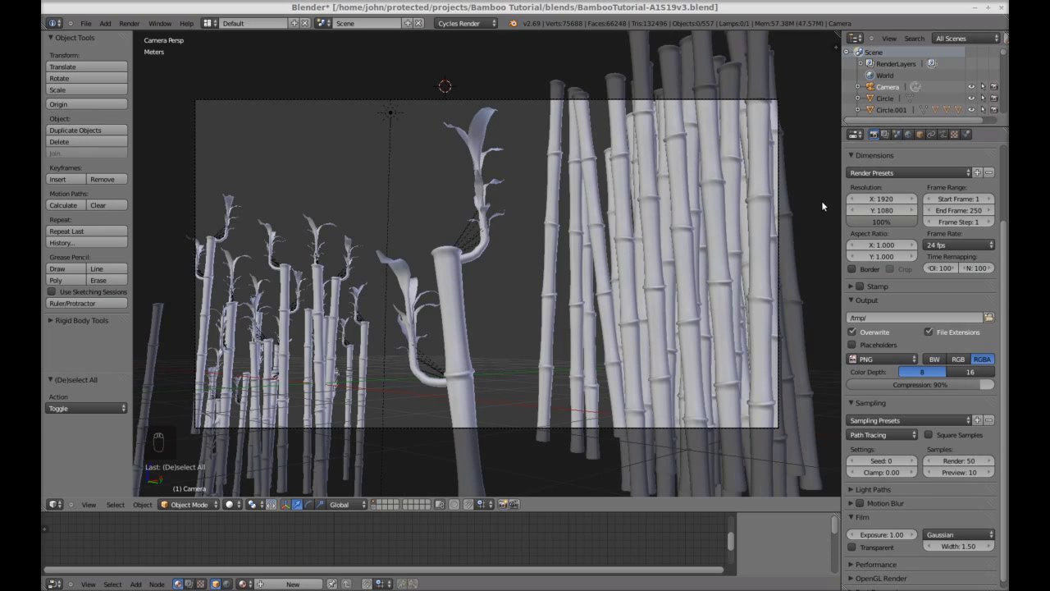
pyautogui.click(898, 135)
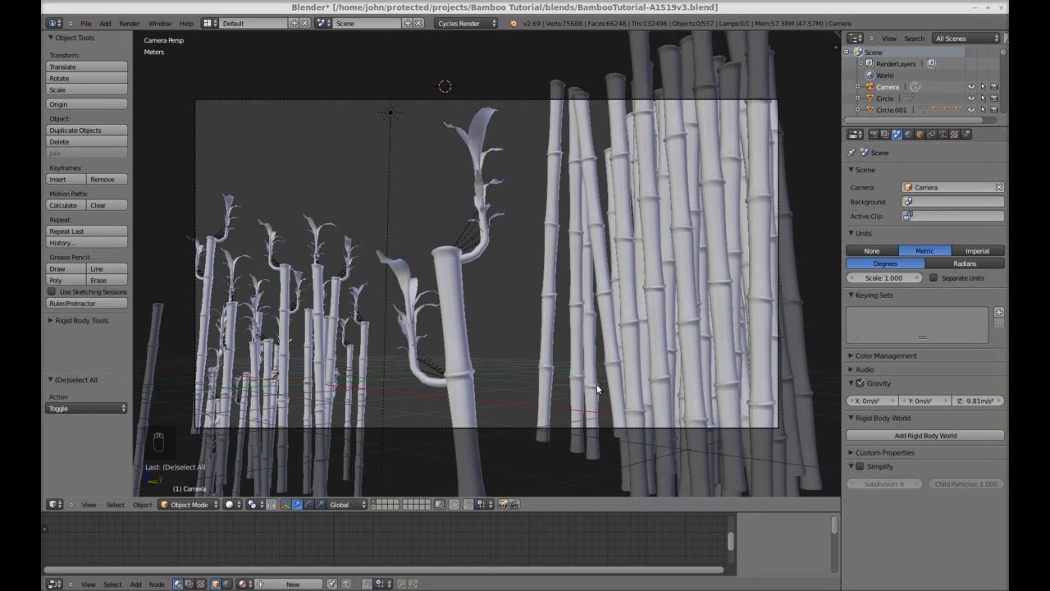
pyautogui.press('KP_7')
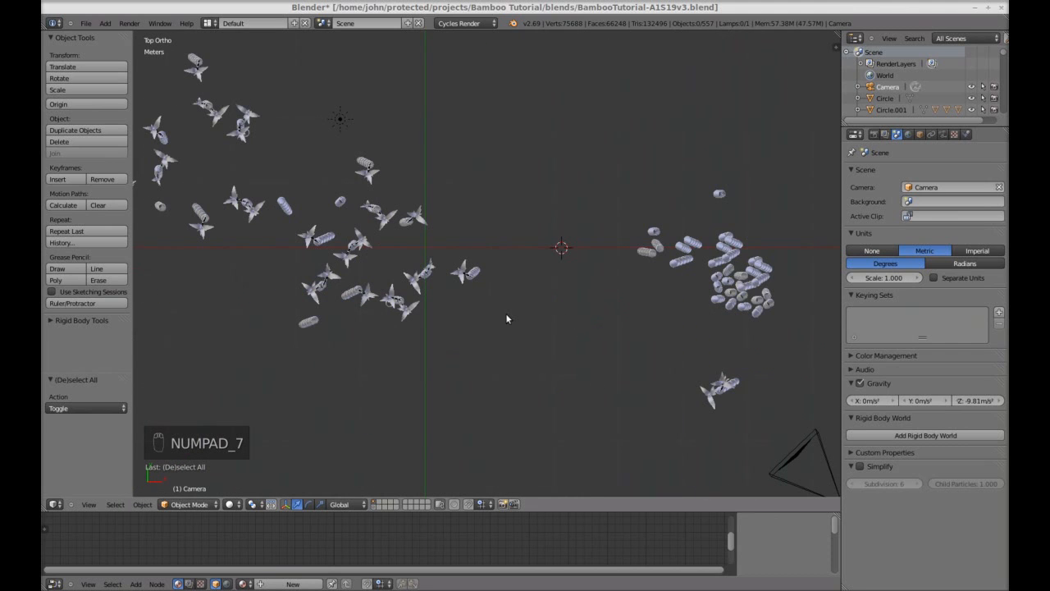
pyautogui.scroll(2, 504, 311)
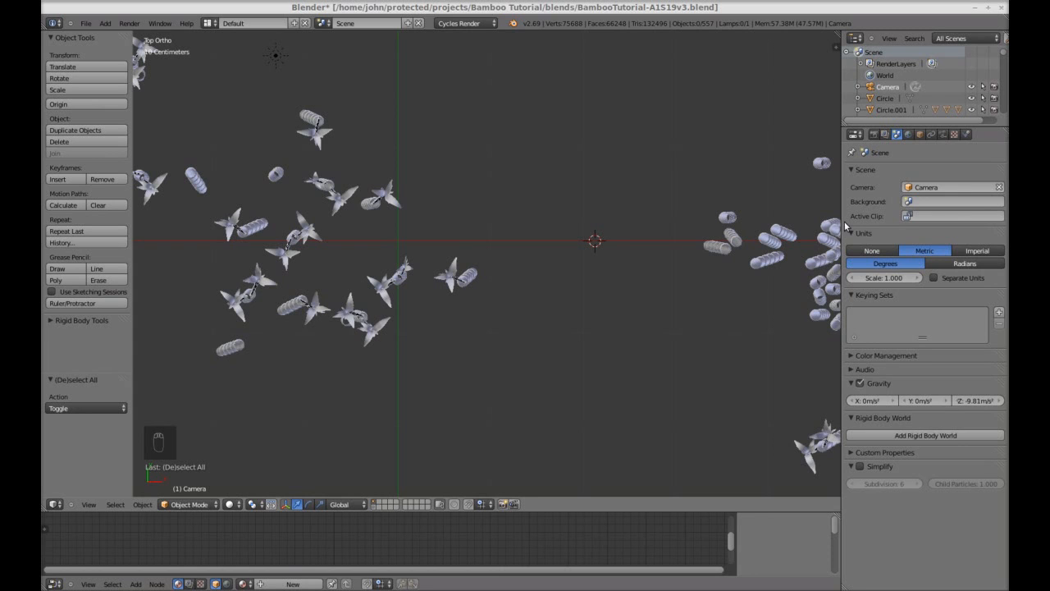
pyautogui.scroll(-2, 745, 399)
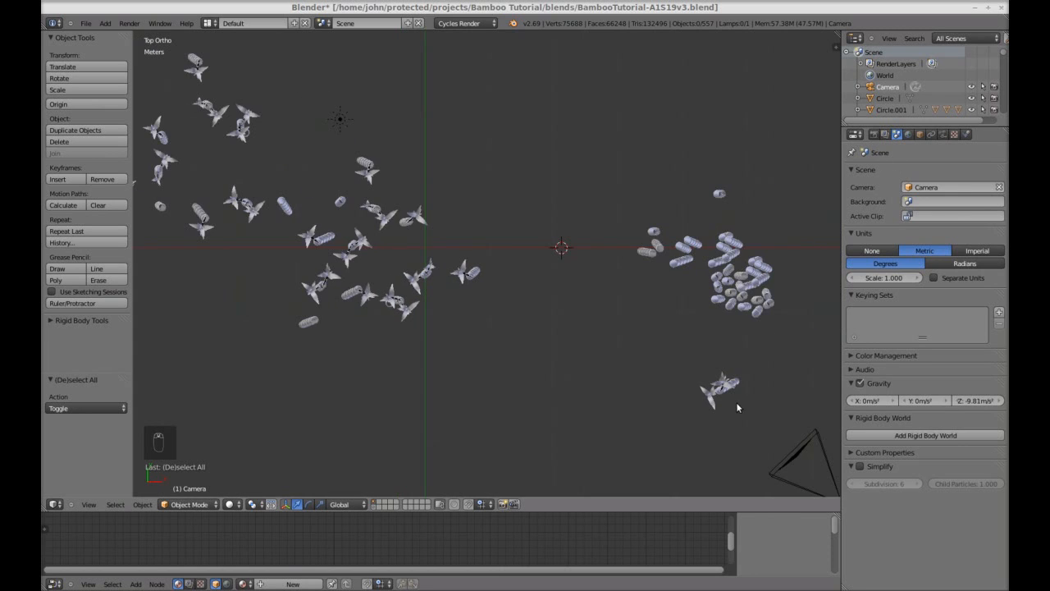
pyautogui.rightClick(801, 448)
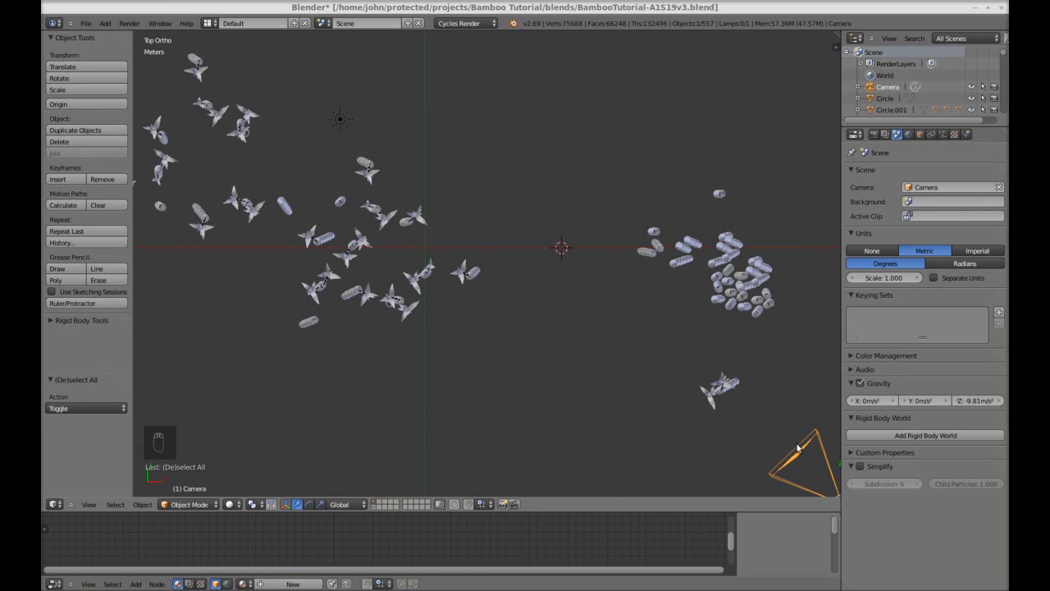
pyautogui.click(944, 134)
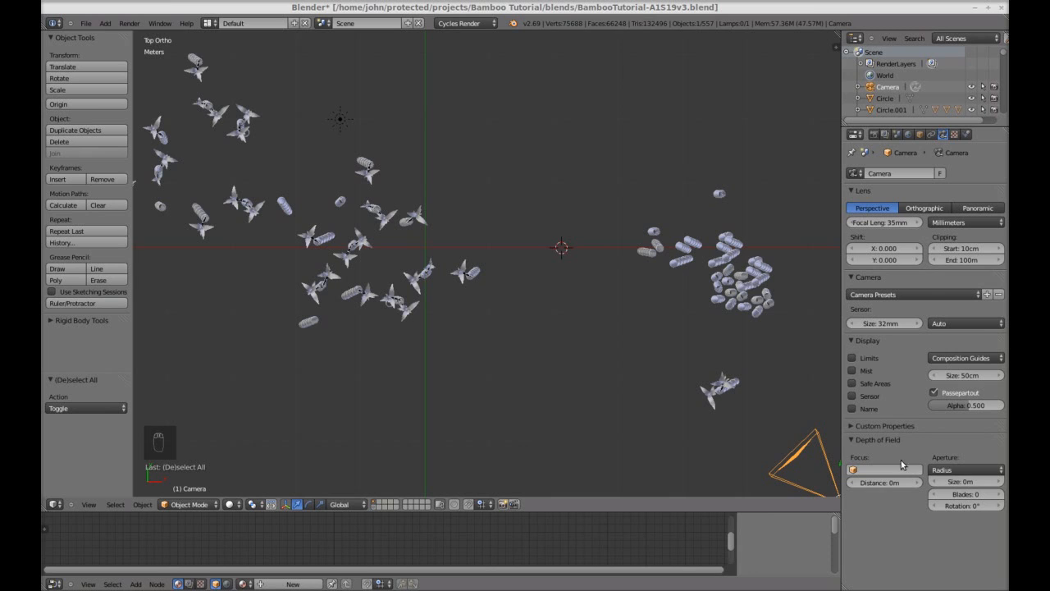
pyautogui.click(979, 467)
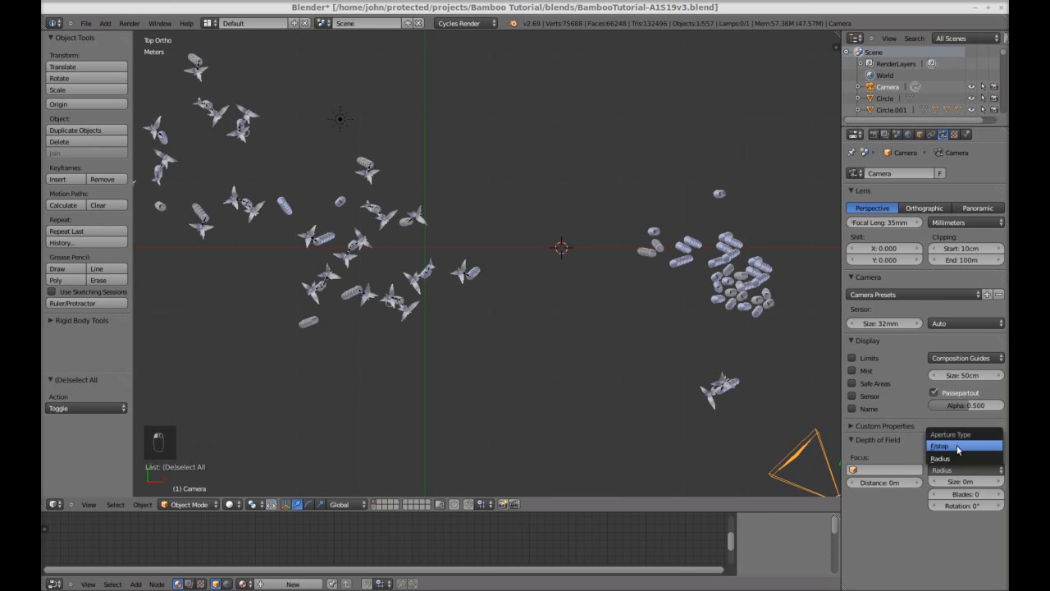
pyautogui.click(956, 444)
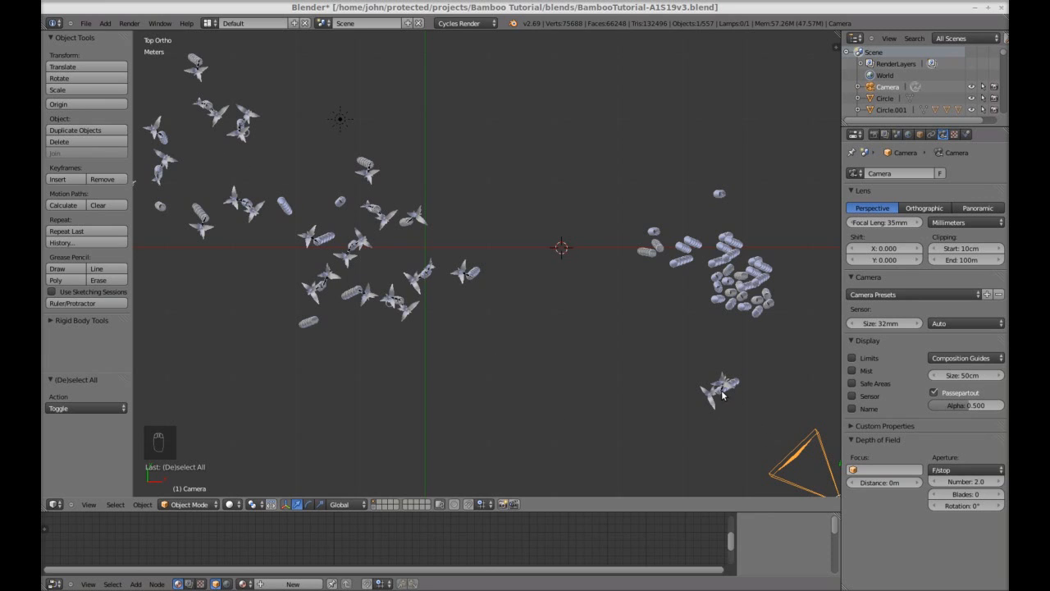
# - Set the camera's depth-of-field focus object to Circle.061
pyautogui.press('KP_0')
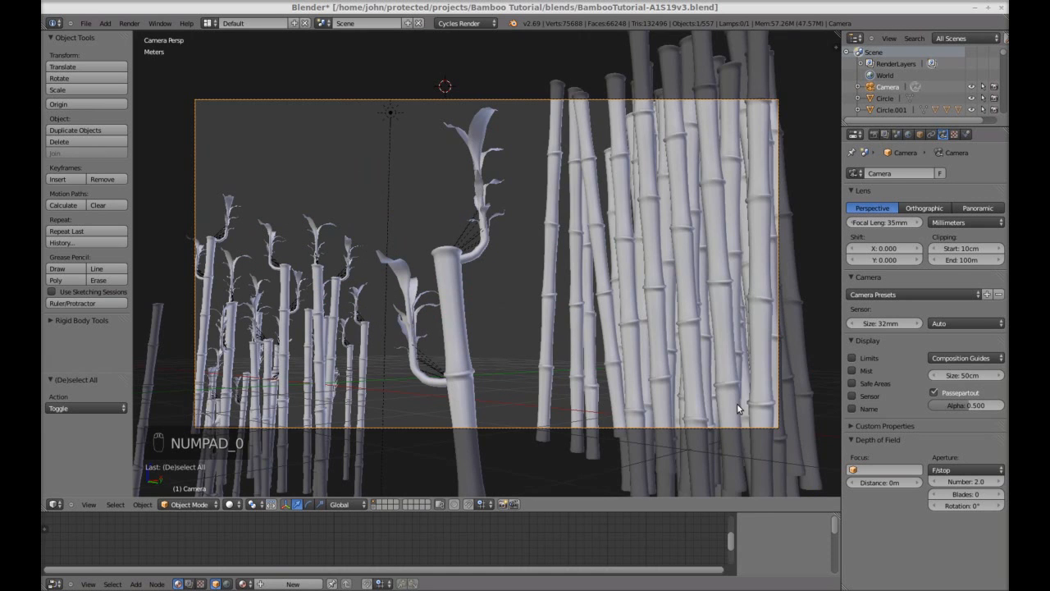
pyautogui.rightClick(450, 276)
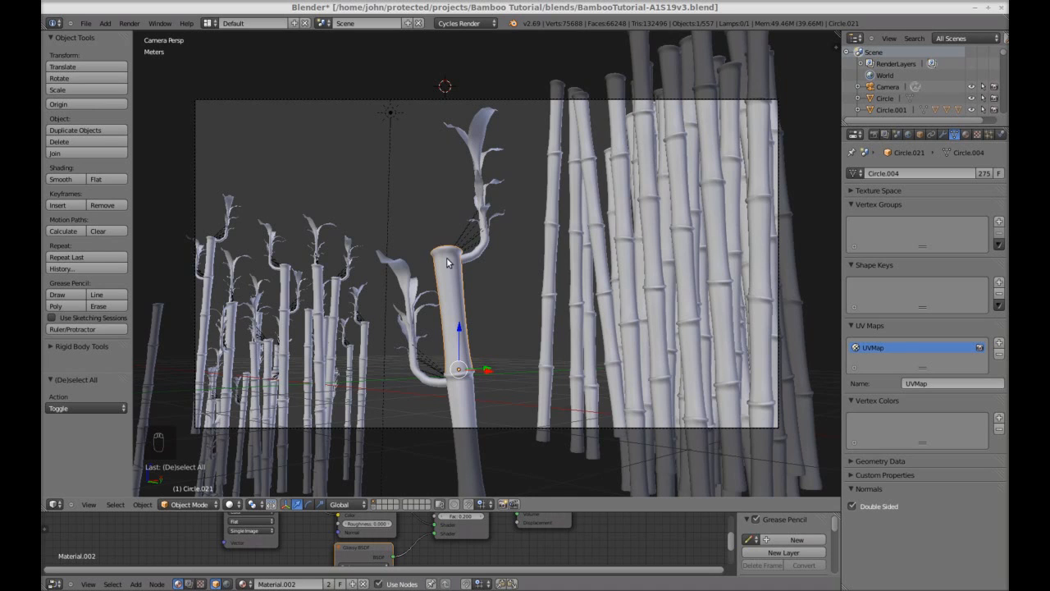
pyautogui.rightClick(509, 100)
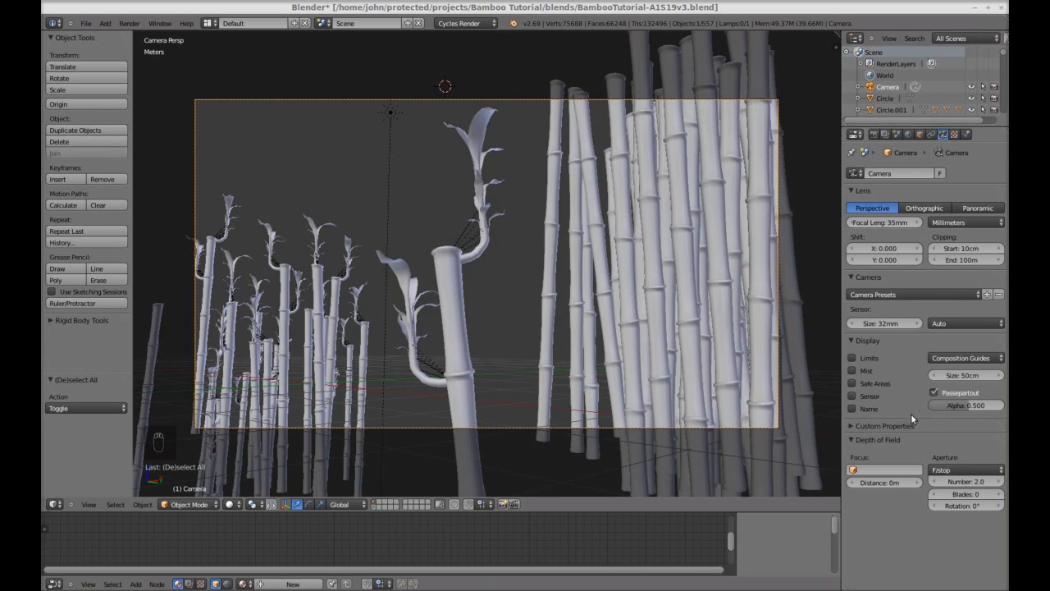
pyautogui.click(868, 470)
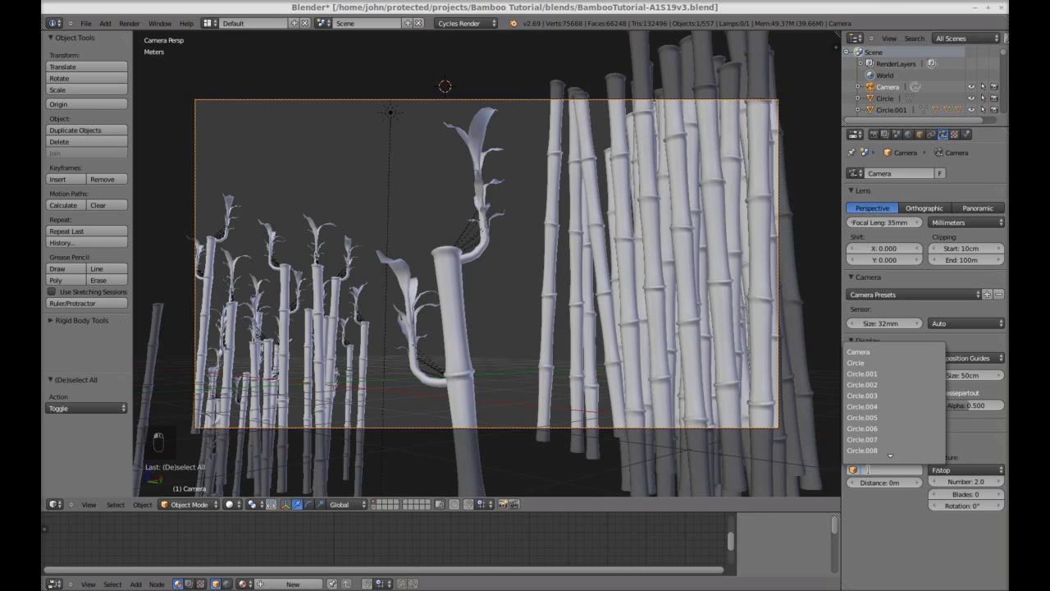
pyautogui.write('circle.061')
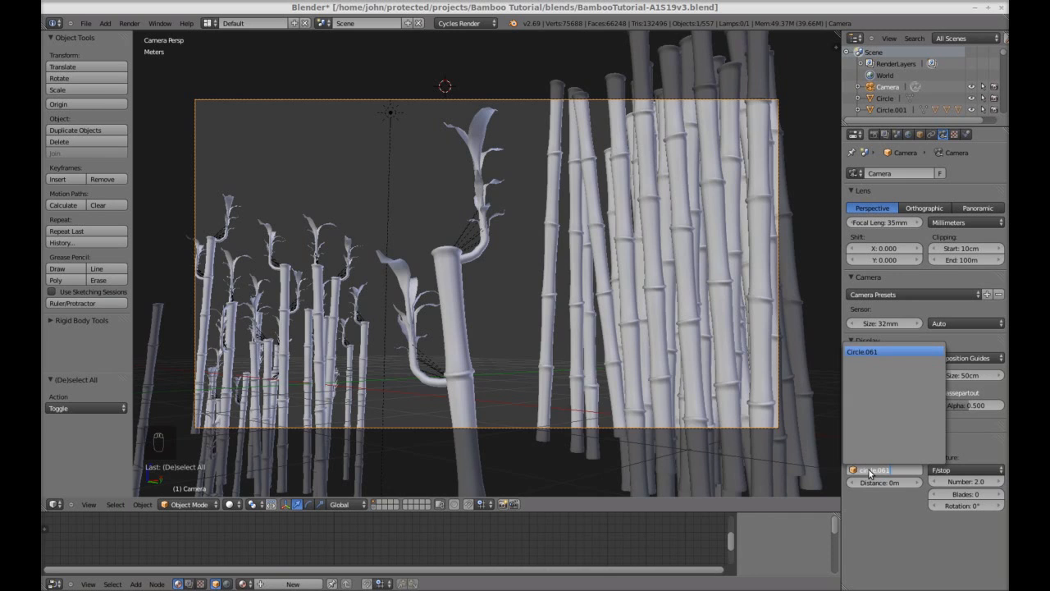
pyautogui.press('Return')
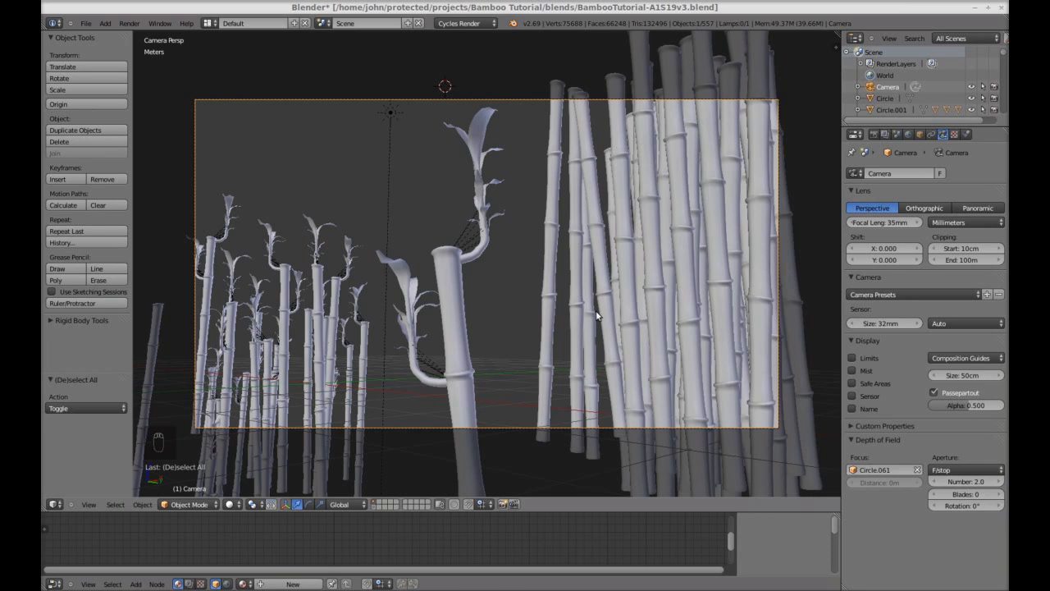
# - Change the camera's depth-of-field focus object to Circle.021, the top segment of the foreground stalk
pyautogui.rightClick(454, 262)
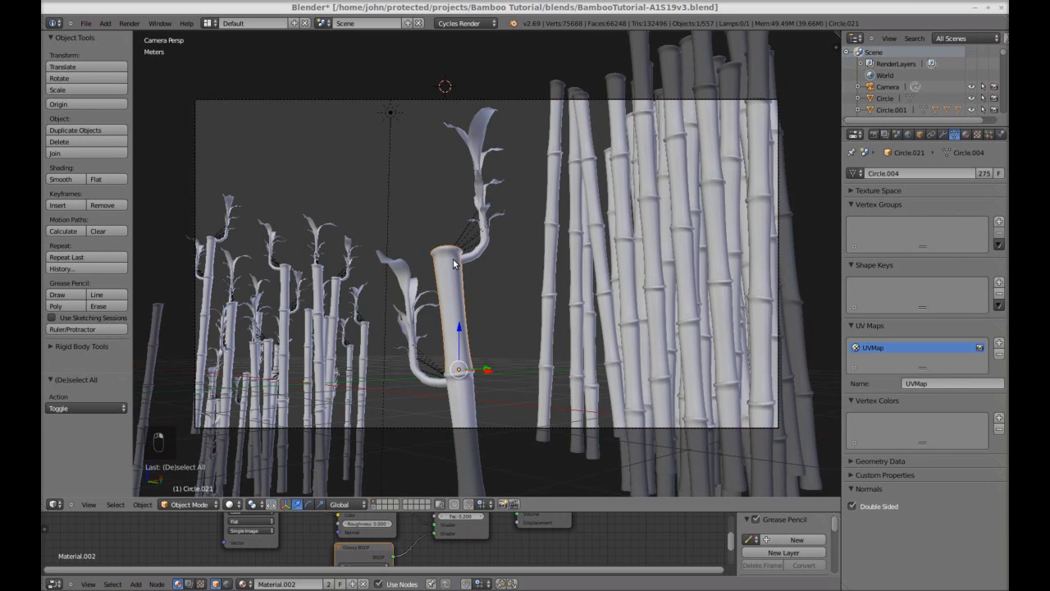
pyautogui.rightClick(521, 99)
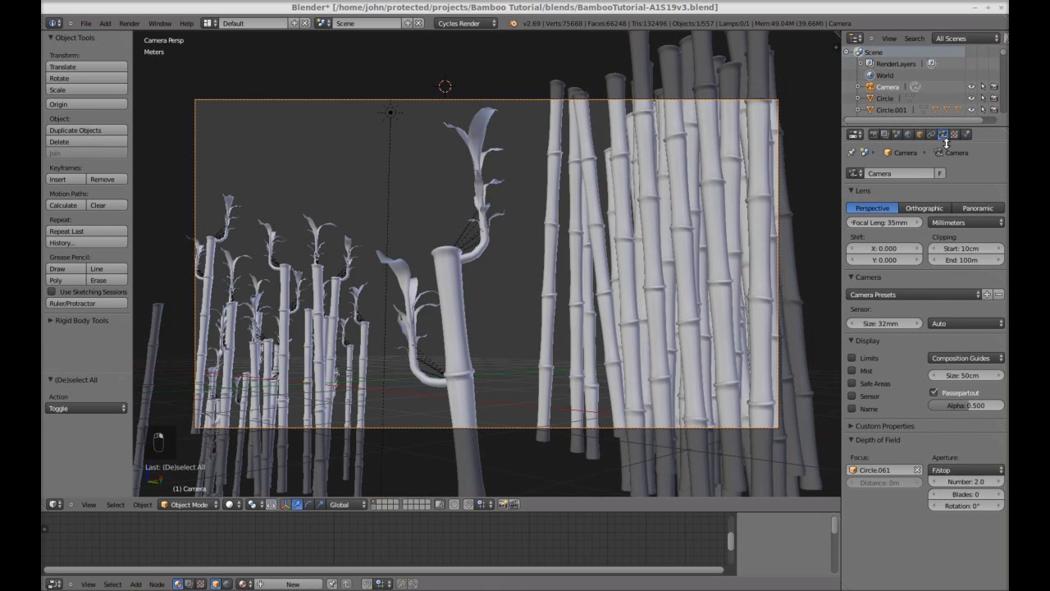
pyautogui.click(884, 469)
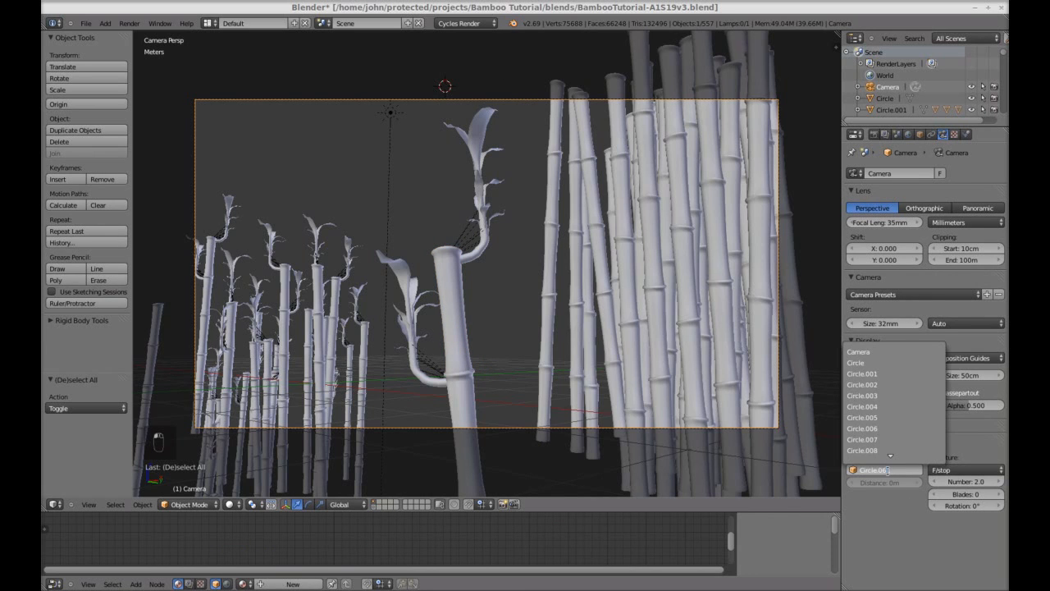
pyautogui.write('021')
pyautogui.press('Return')
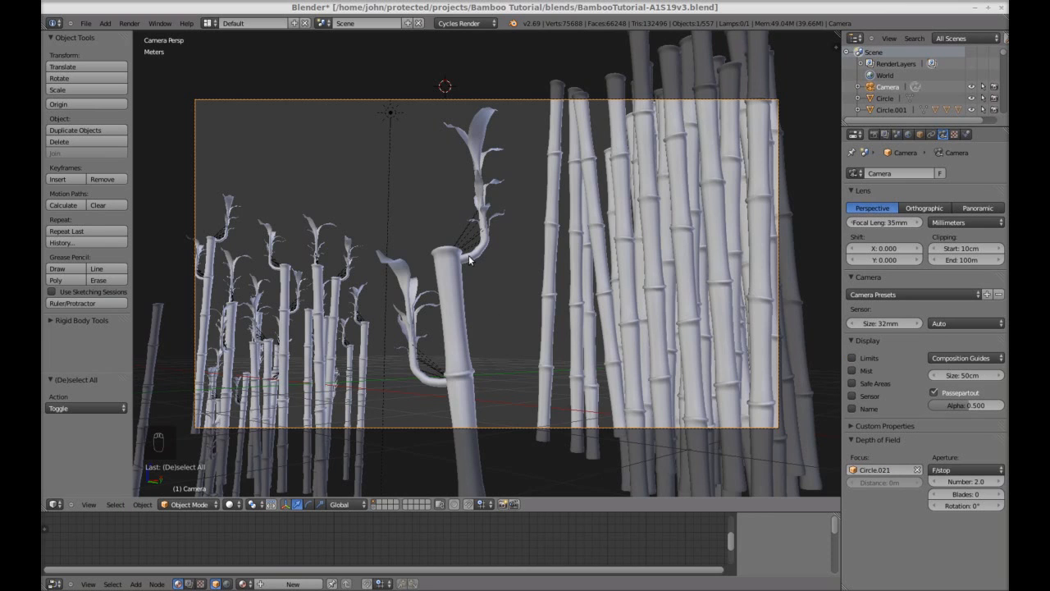
# - Check the foreground stalk's top segment, branch and shoot by selecting each one, and clear the selection
pyautogui.rightClick(461, 295)
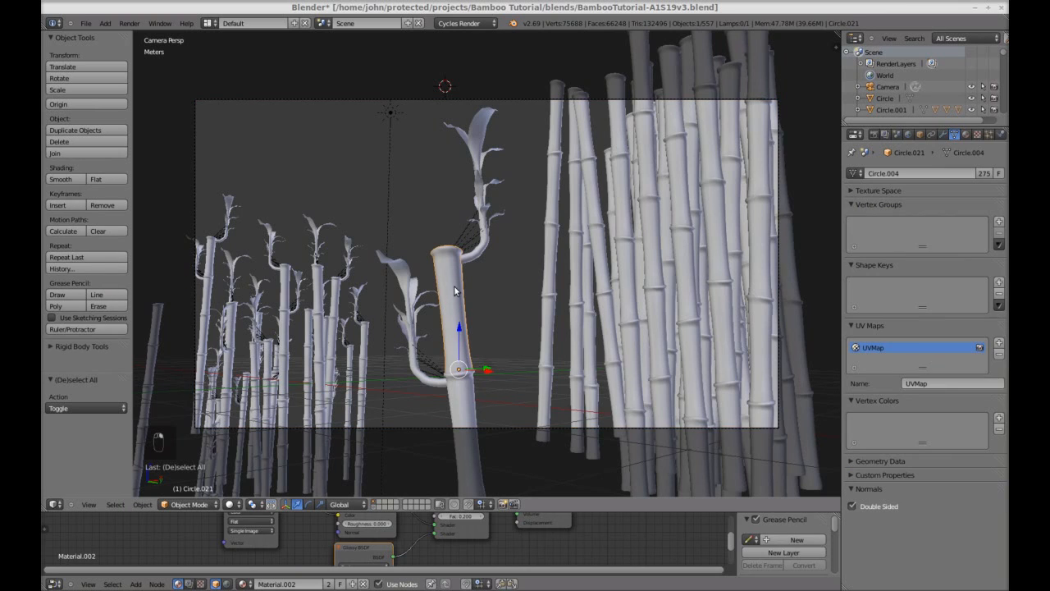
pyautogui.rightClick(478, 251)
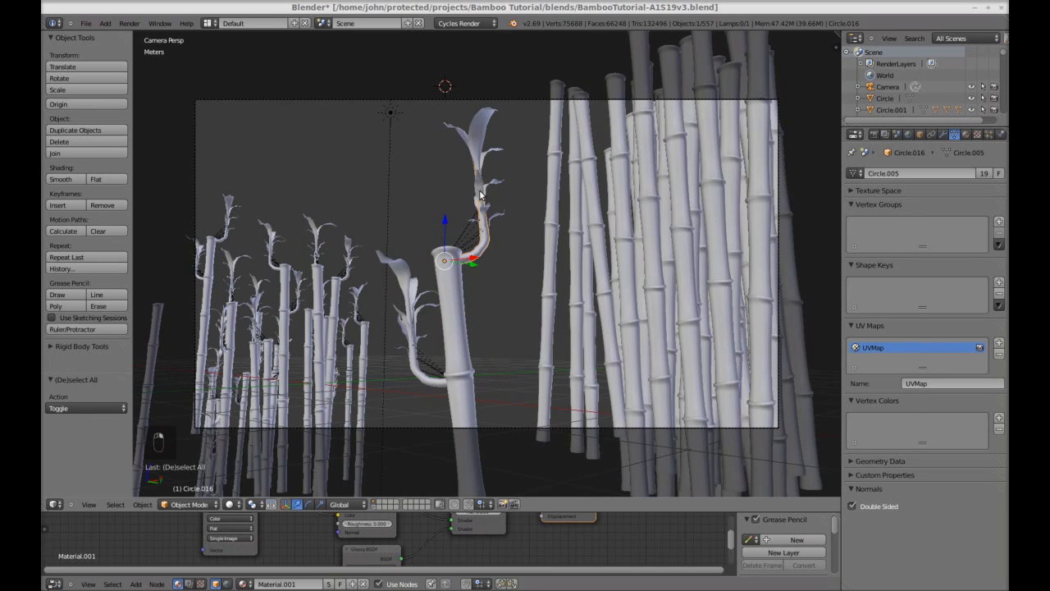
pyautogui.rightClick(481, 190)
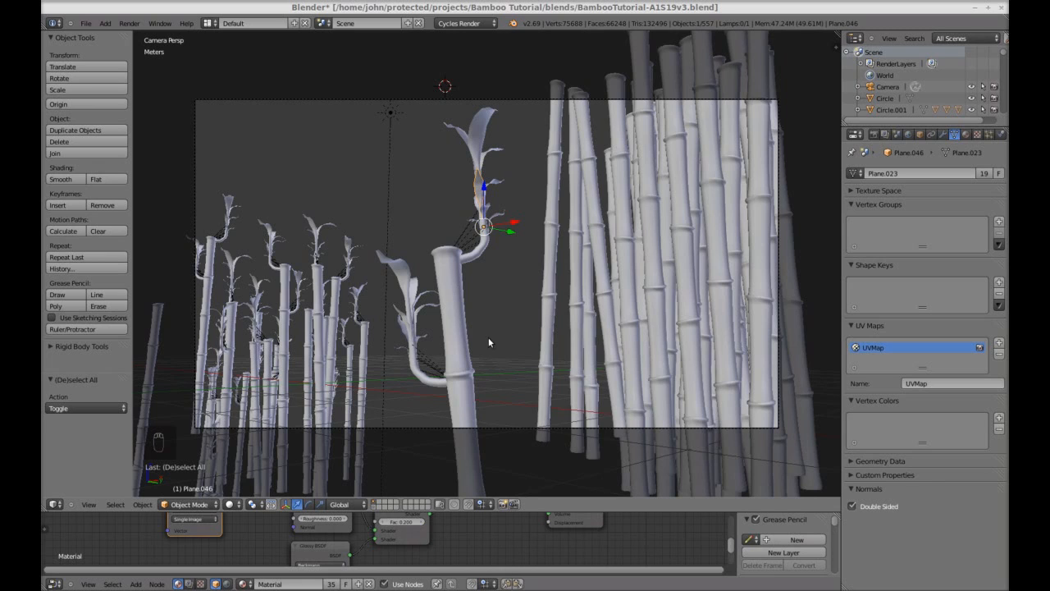
pyautogui.press('a')
# - Darken the world background color to about 0.662 grey and tint it a pale green
pyautogui.click(908, 135)
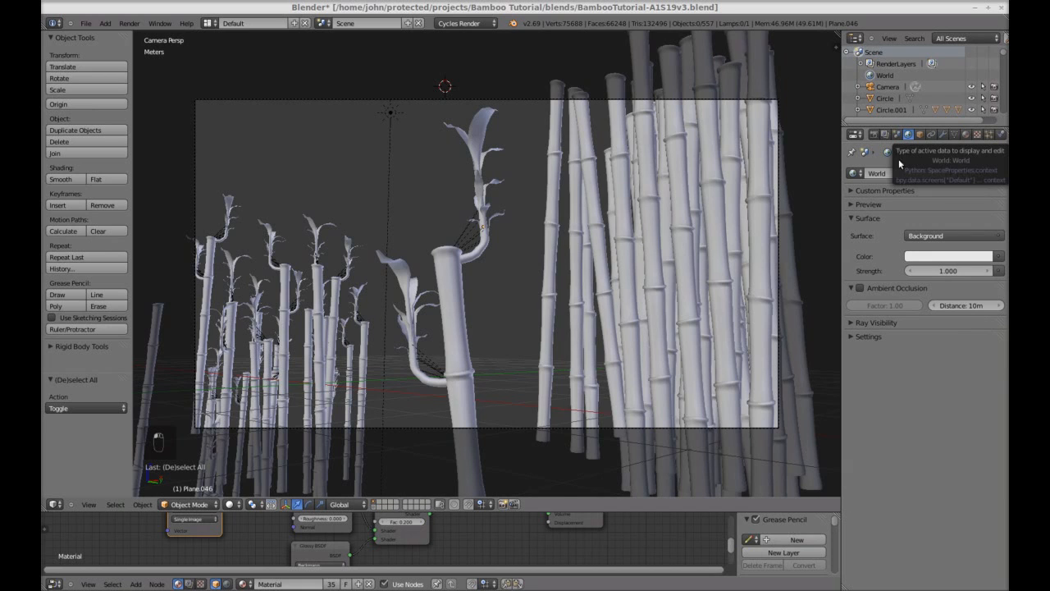
pyautogui.click(960, 257)
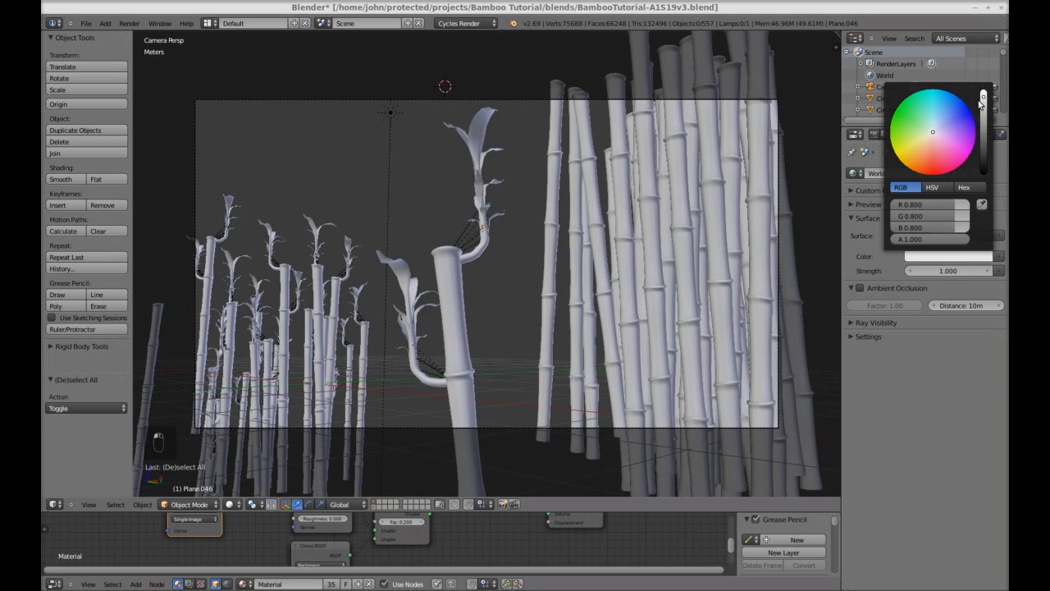
pyautogui.moveTo(983, 100); pyautogui.dragTo(984, 105)
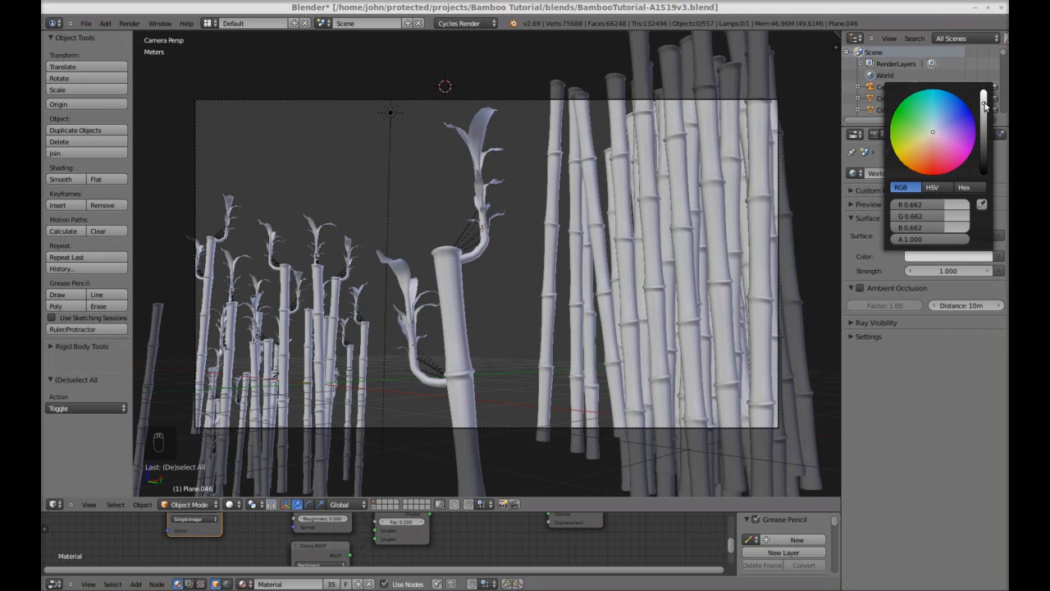
pyautogui.moveTo(936, 135); pyautogui.dragTo(927, 124)
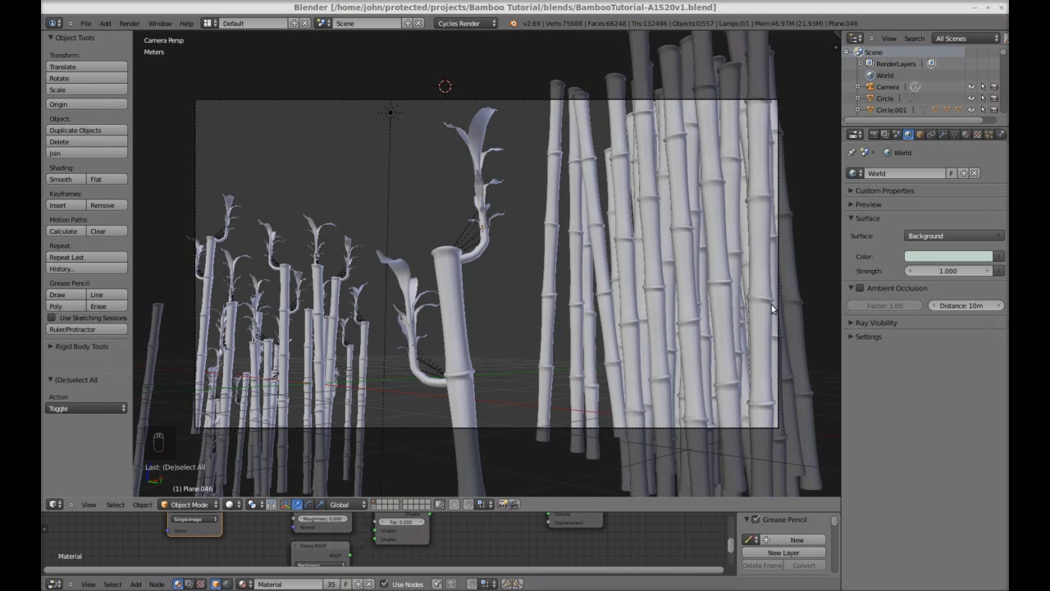
# - Set the render resolution scale to 100% and the number of render samples to 100
pyautogui.click(875, 135)
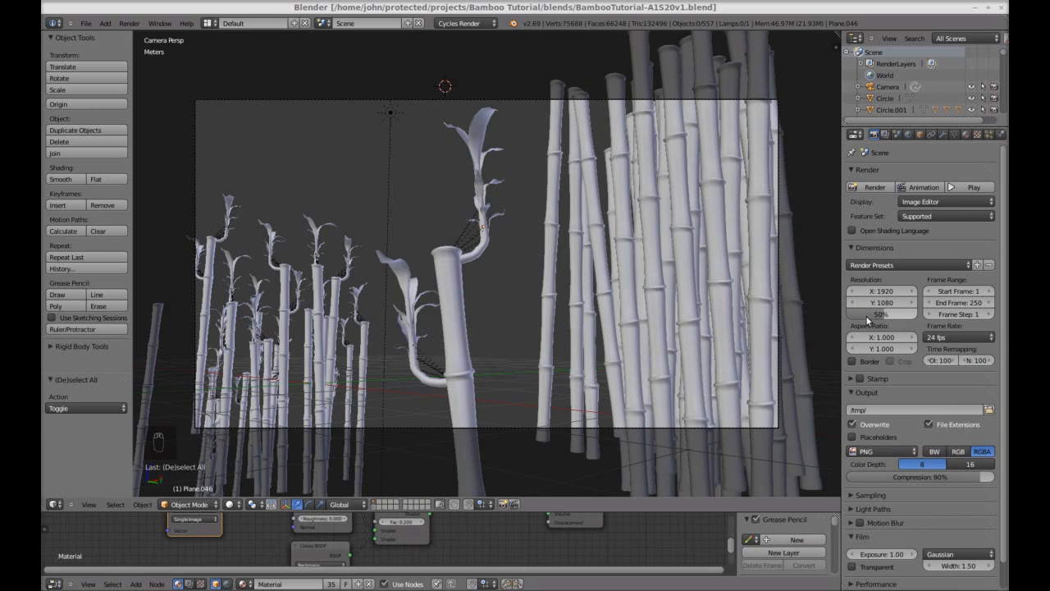
pyautogui.moveTo(867, 319); pyautogui.dragTo(903, 316)
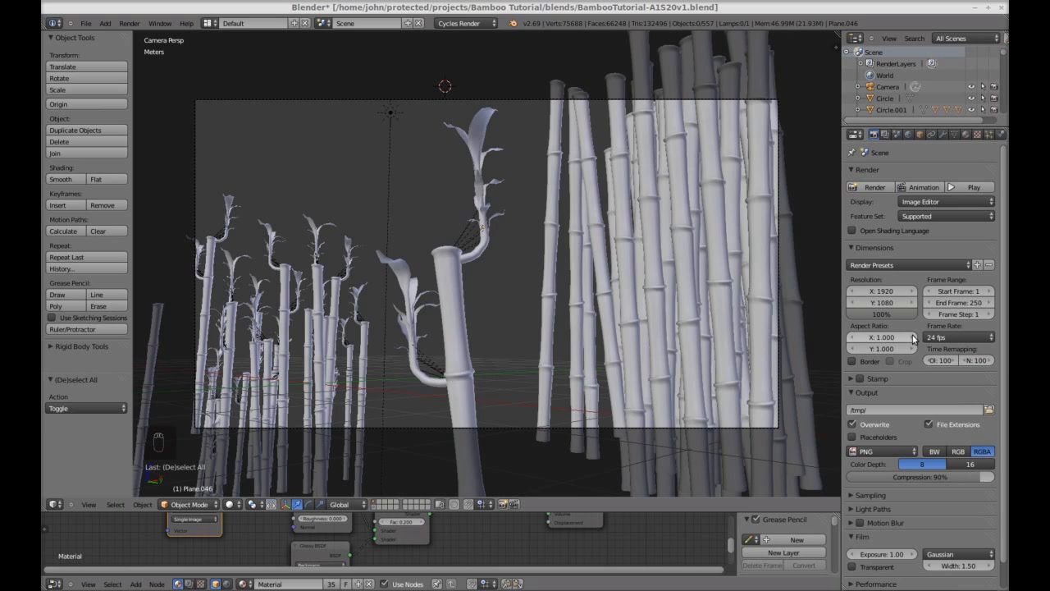
pyautogui.scroll(-1, 912, 336)
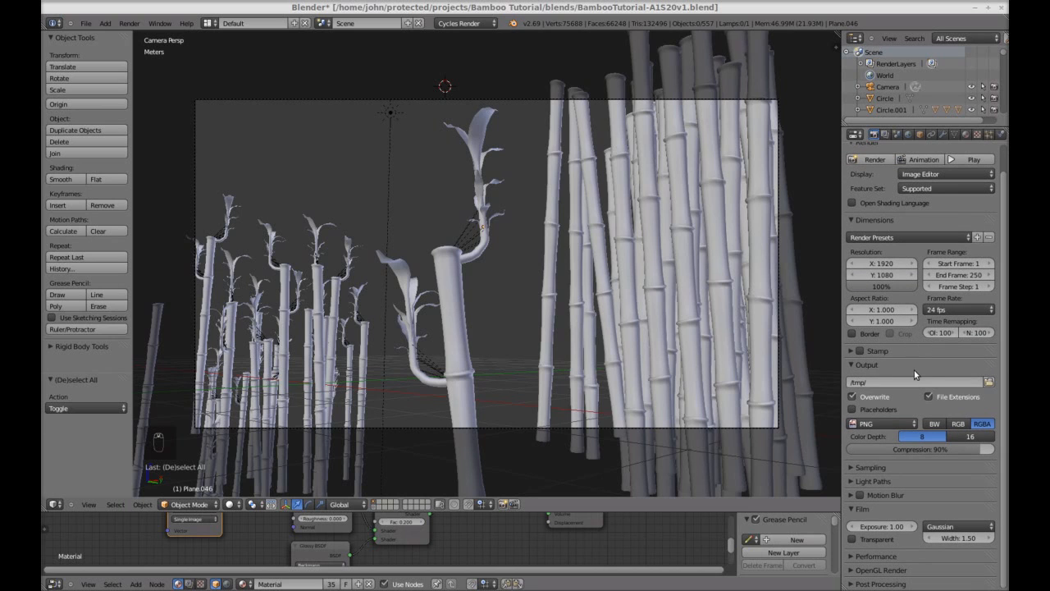
pyautogui.click(852, 468)
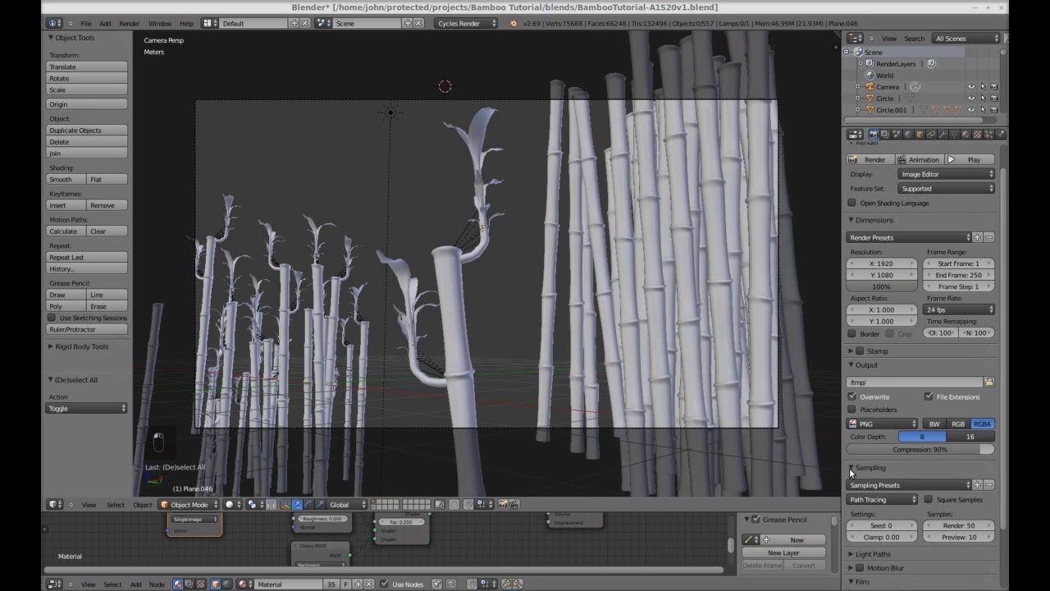
pyautogui.scroll(-3, 853, 471)
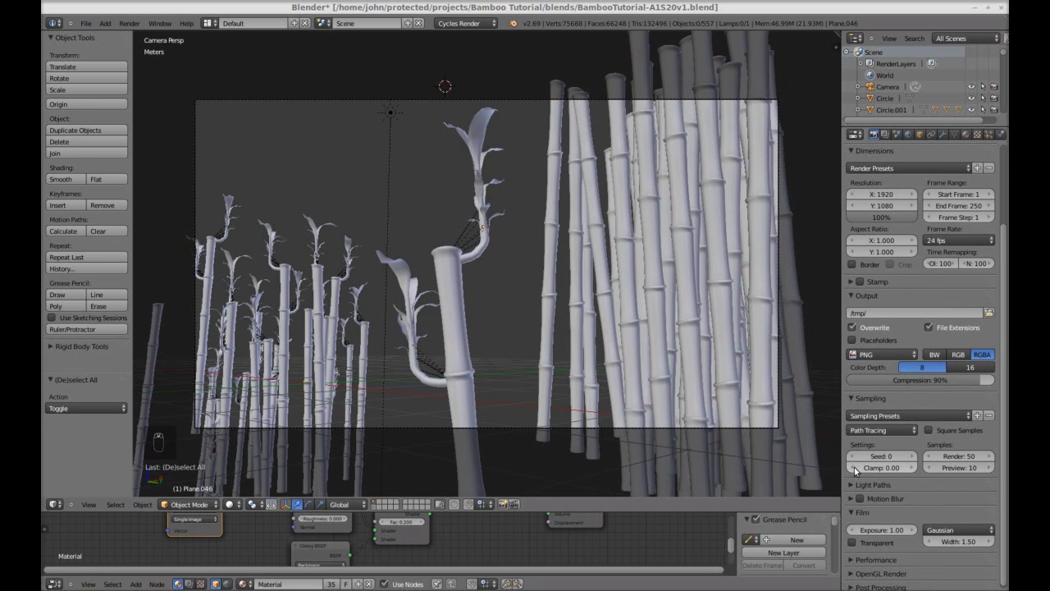
pyautogui.click(990, 460)
pyautogui.click(958, 456)
pyautogui.write('100')
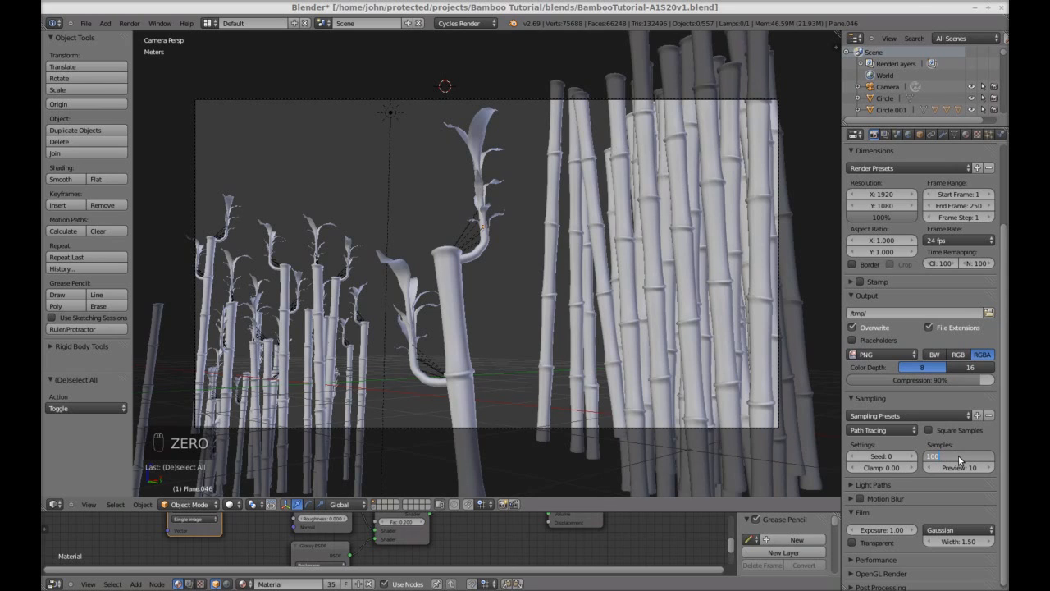
pyautogui.press('Return')
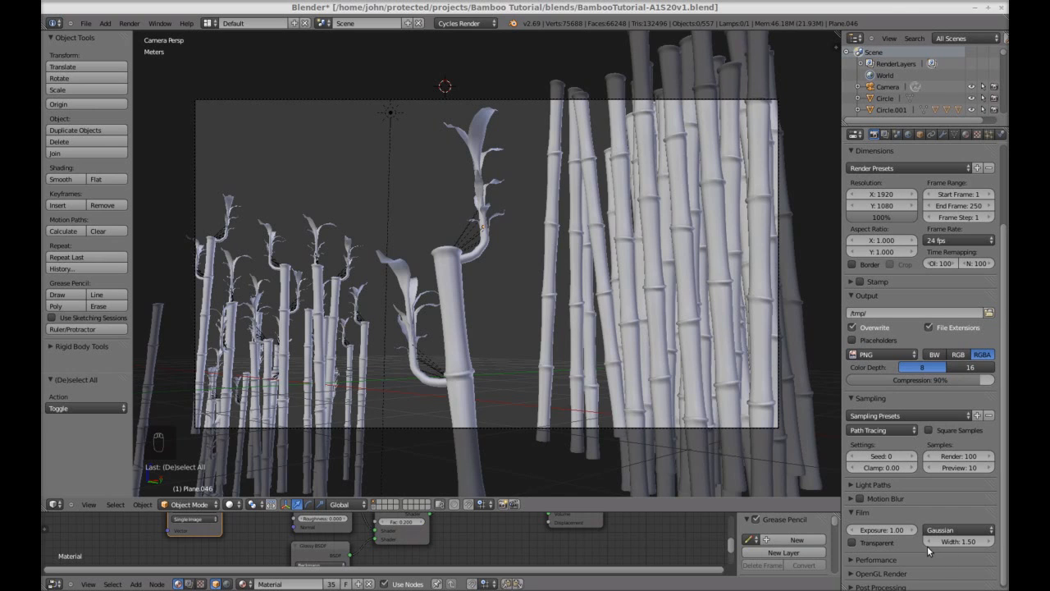
# - Render the bamboo grove from the camera view
pyautogui.scroll(4, 903, 287)
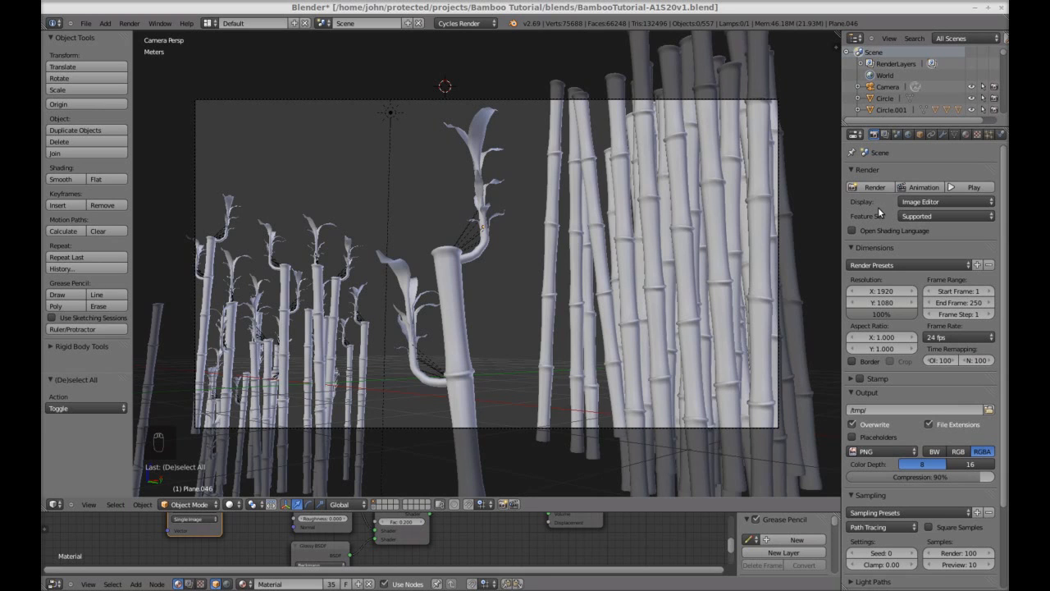
pyautogui.press('F12')
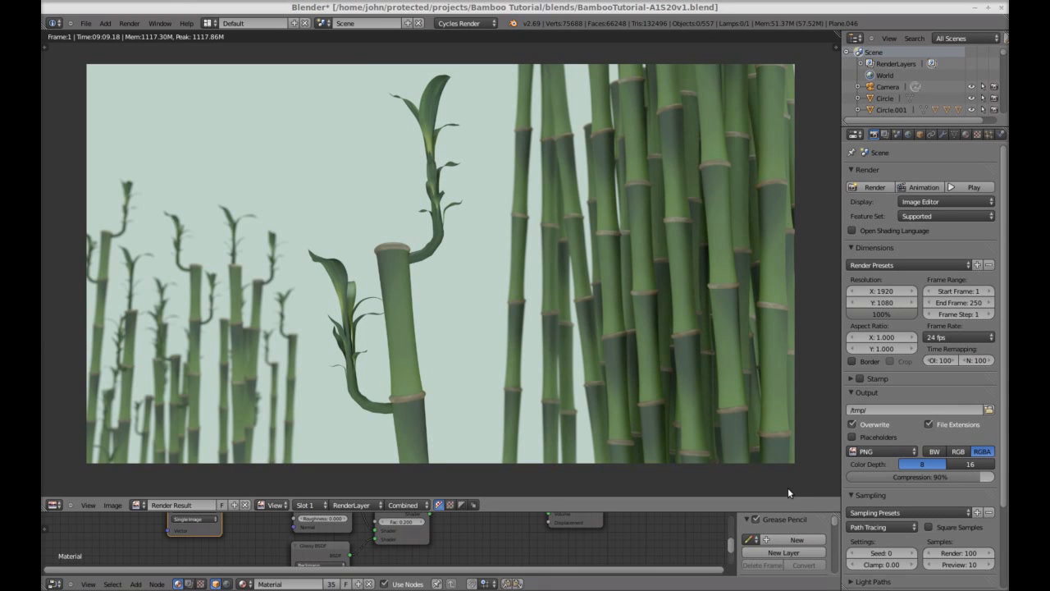